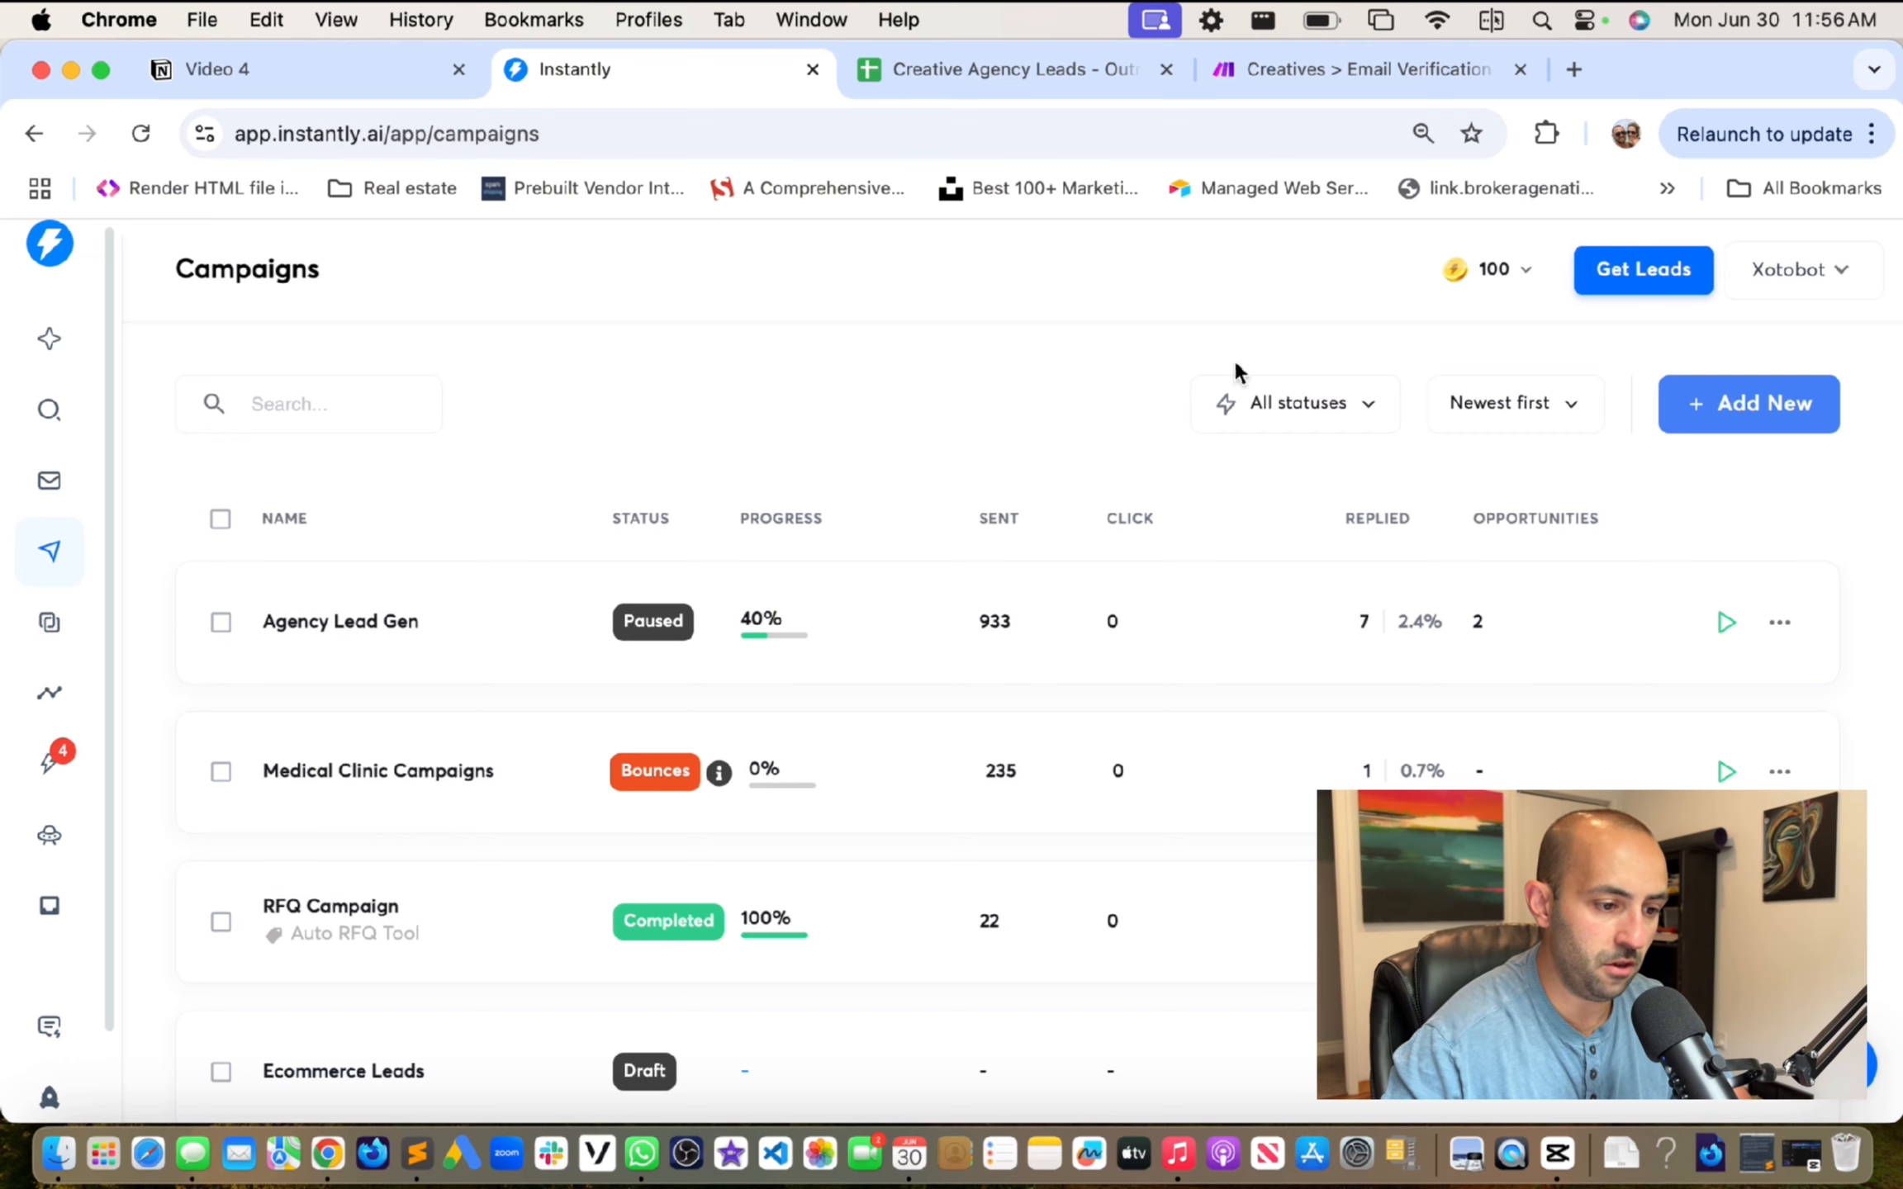
Step: Create a new Instantly campaign named 'Demo Test Youtube (Creative Agencies)'
left_click(1733, 417)
left_click(962, 826)
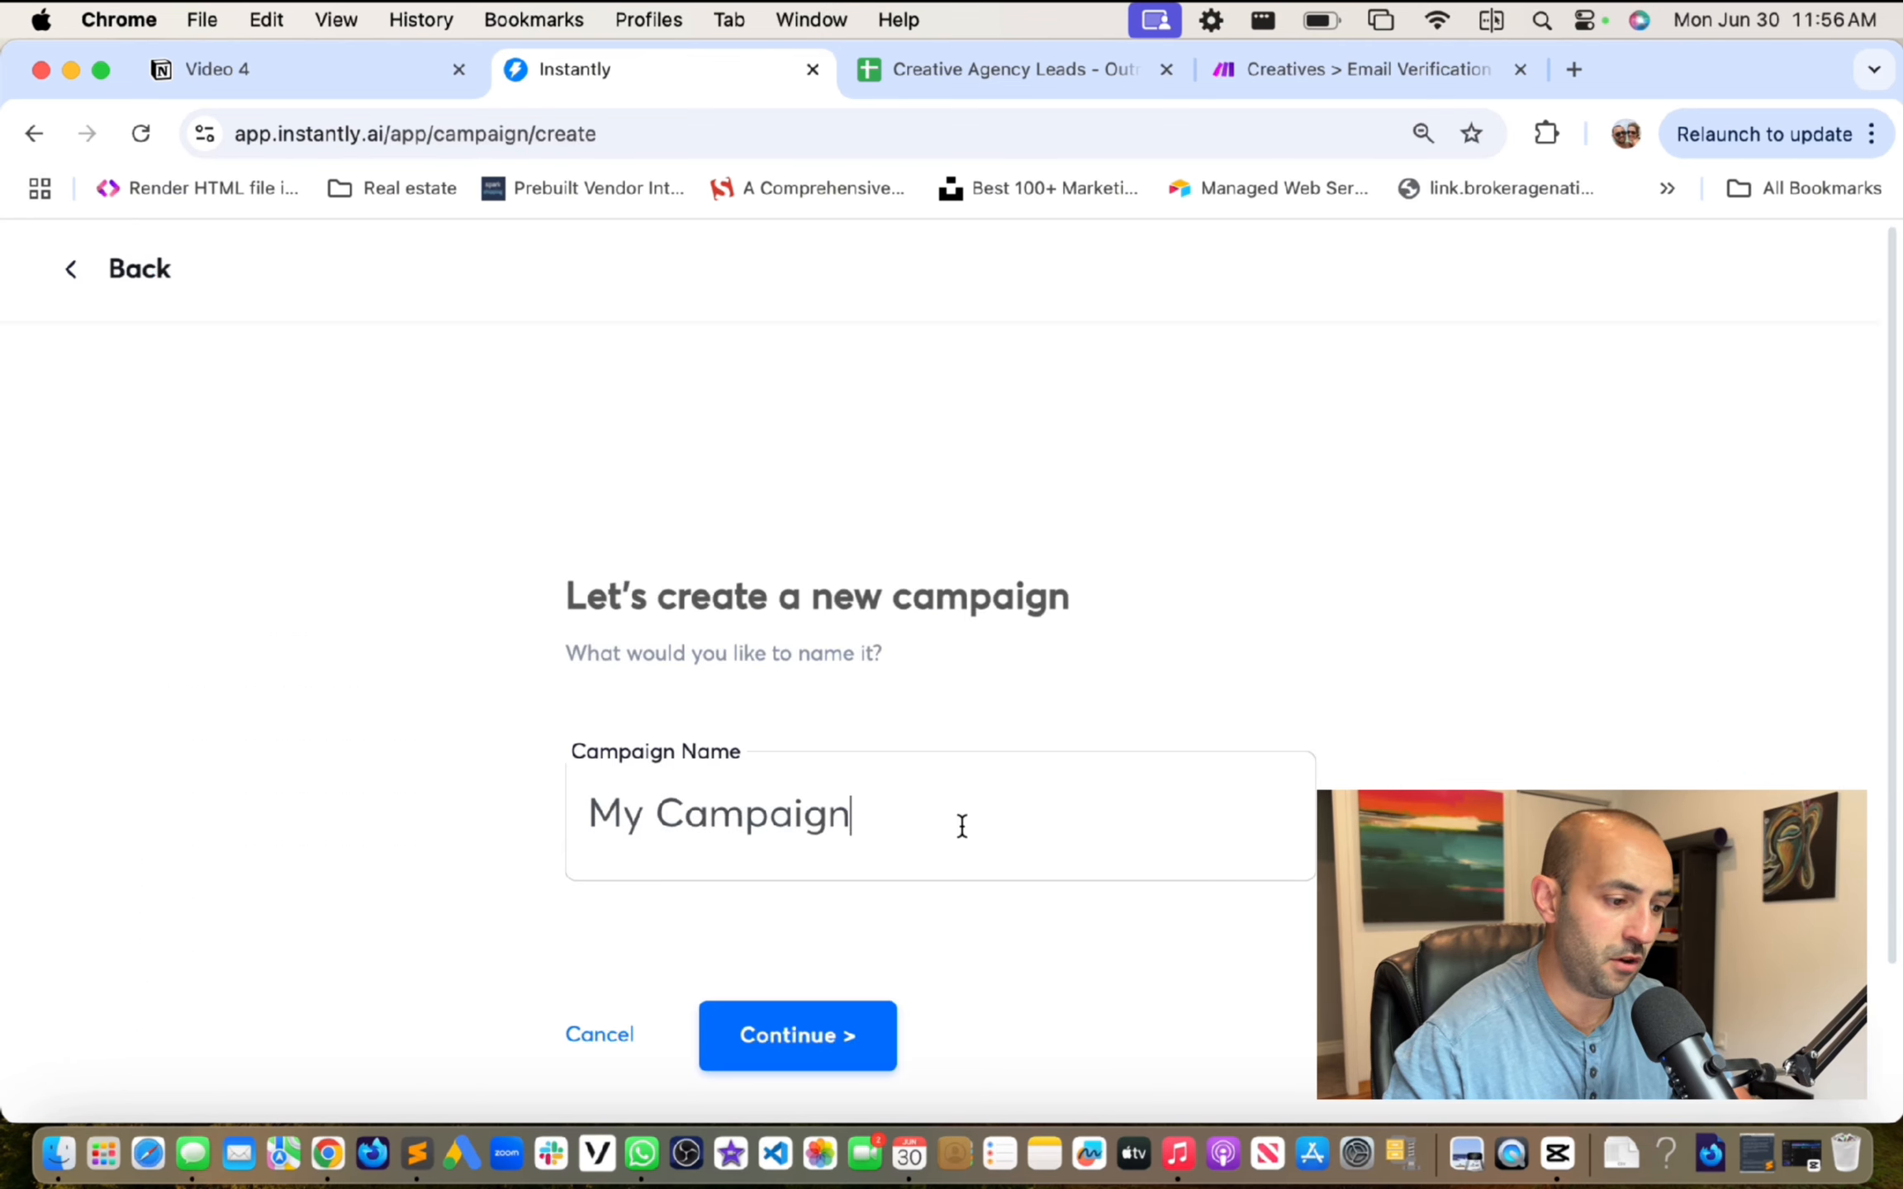
key("super+a")
type("Demo Test ")
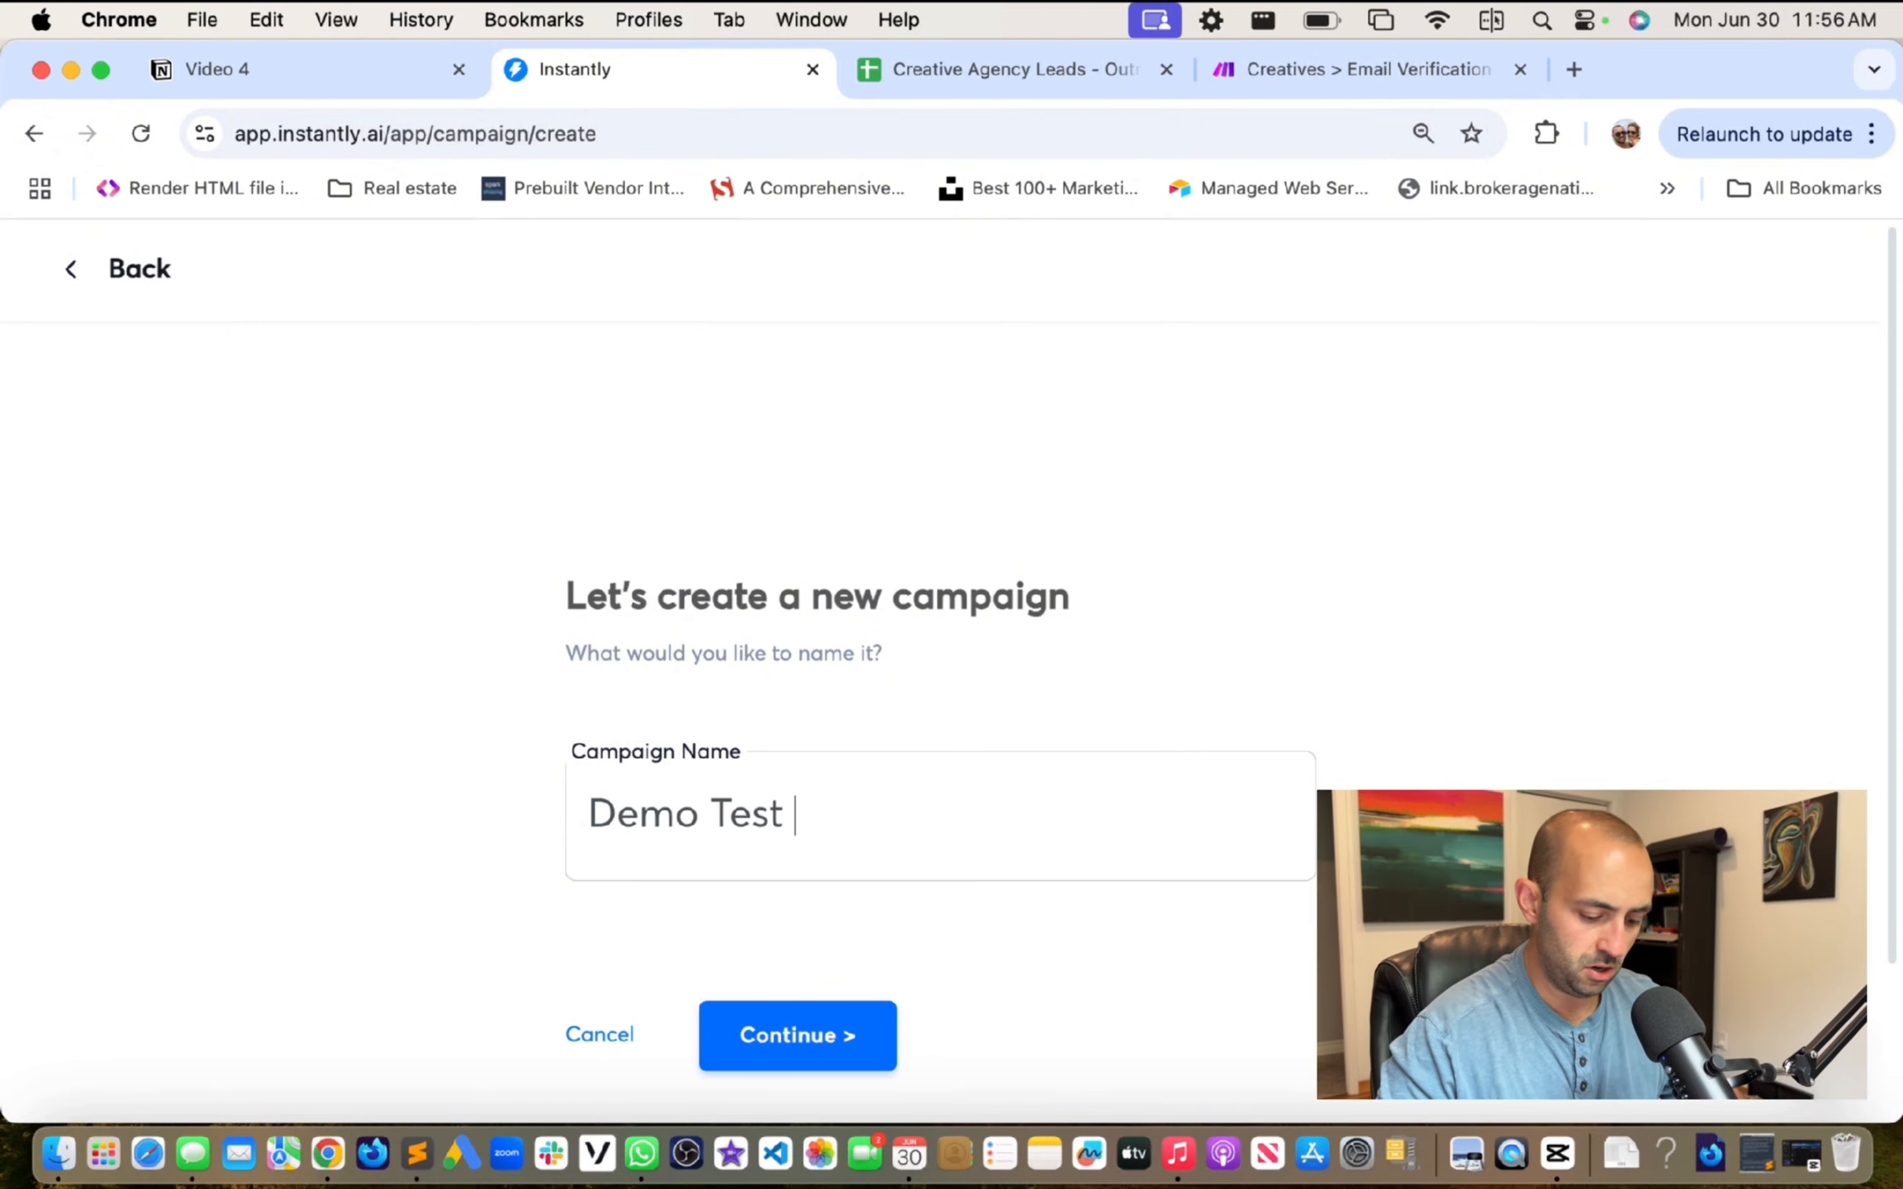
type("Youtube _")
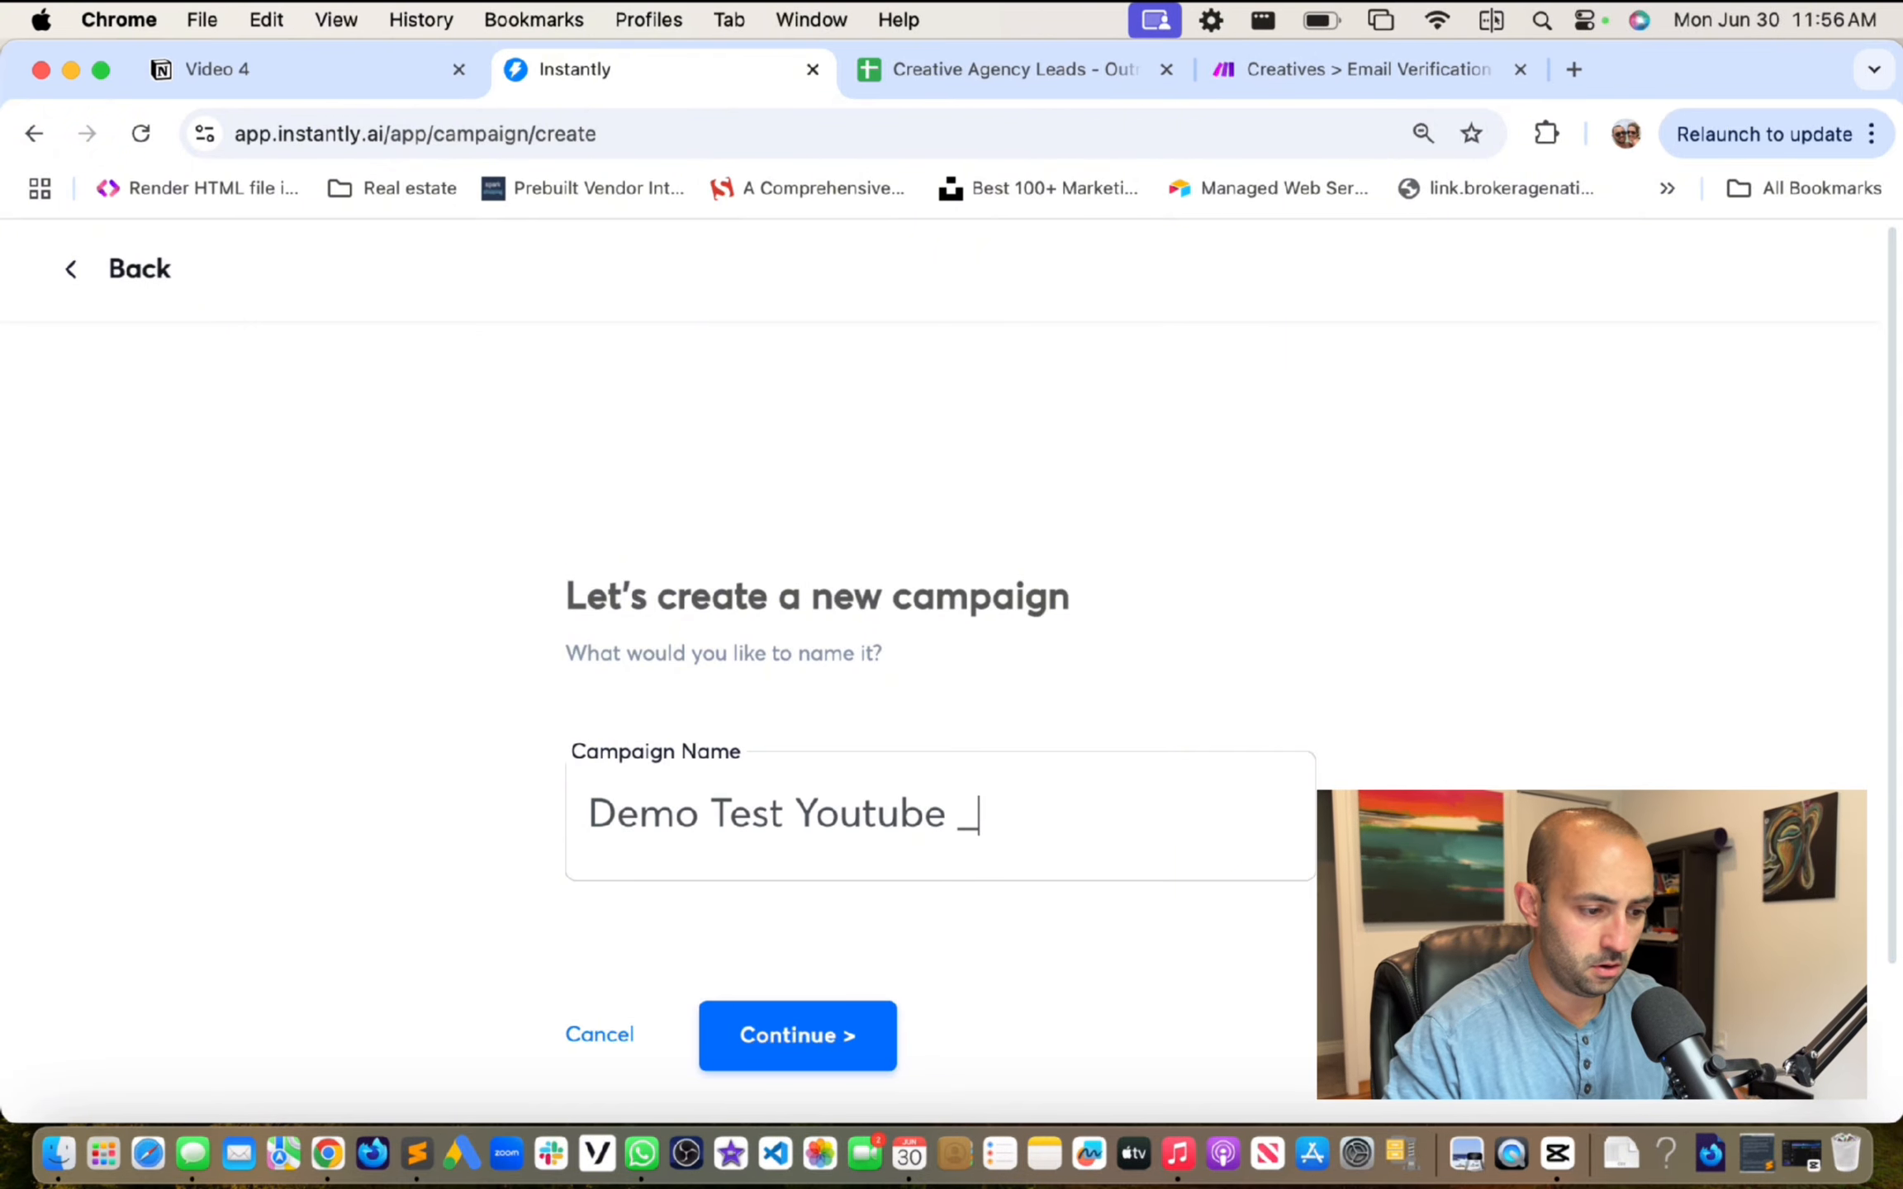
key("BackSpace")
type("(C")
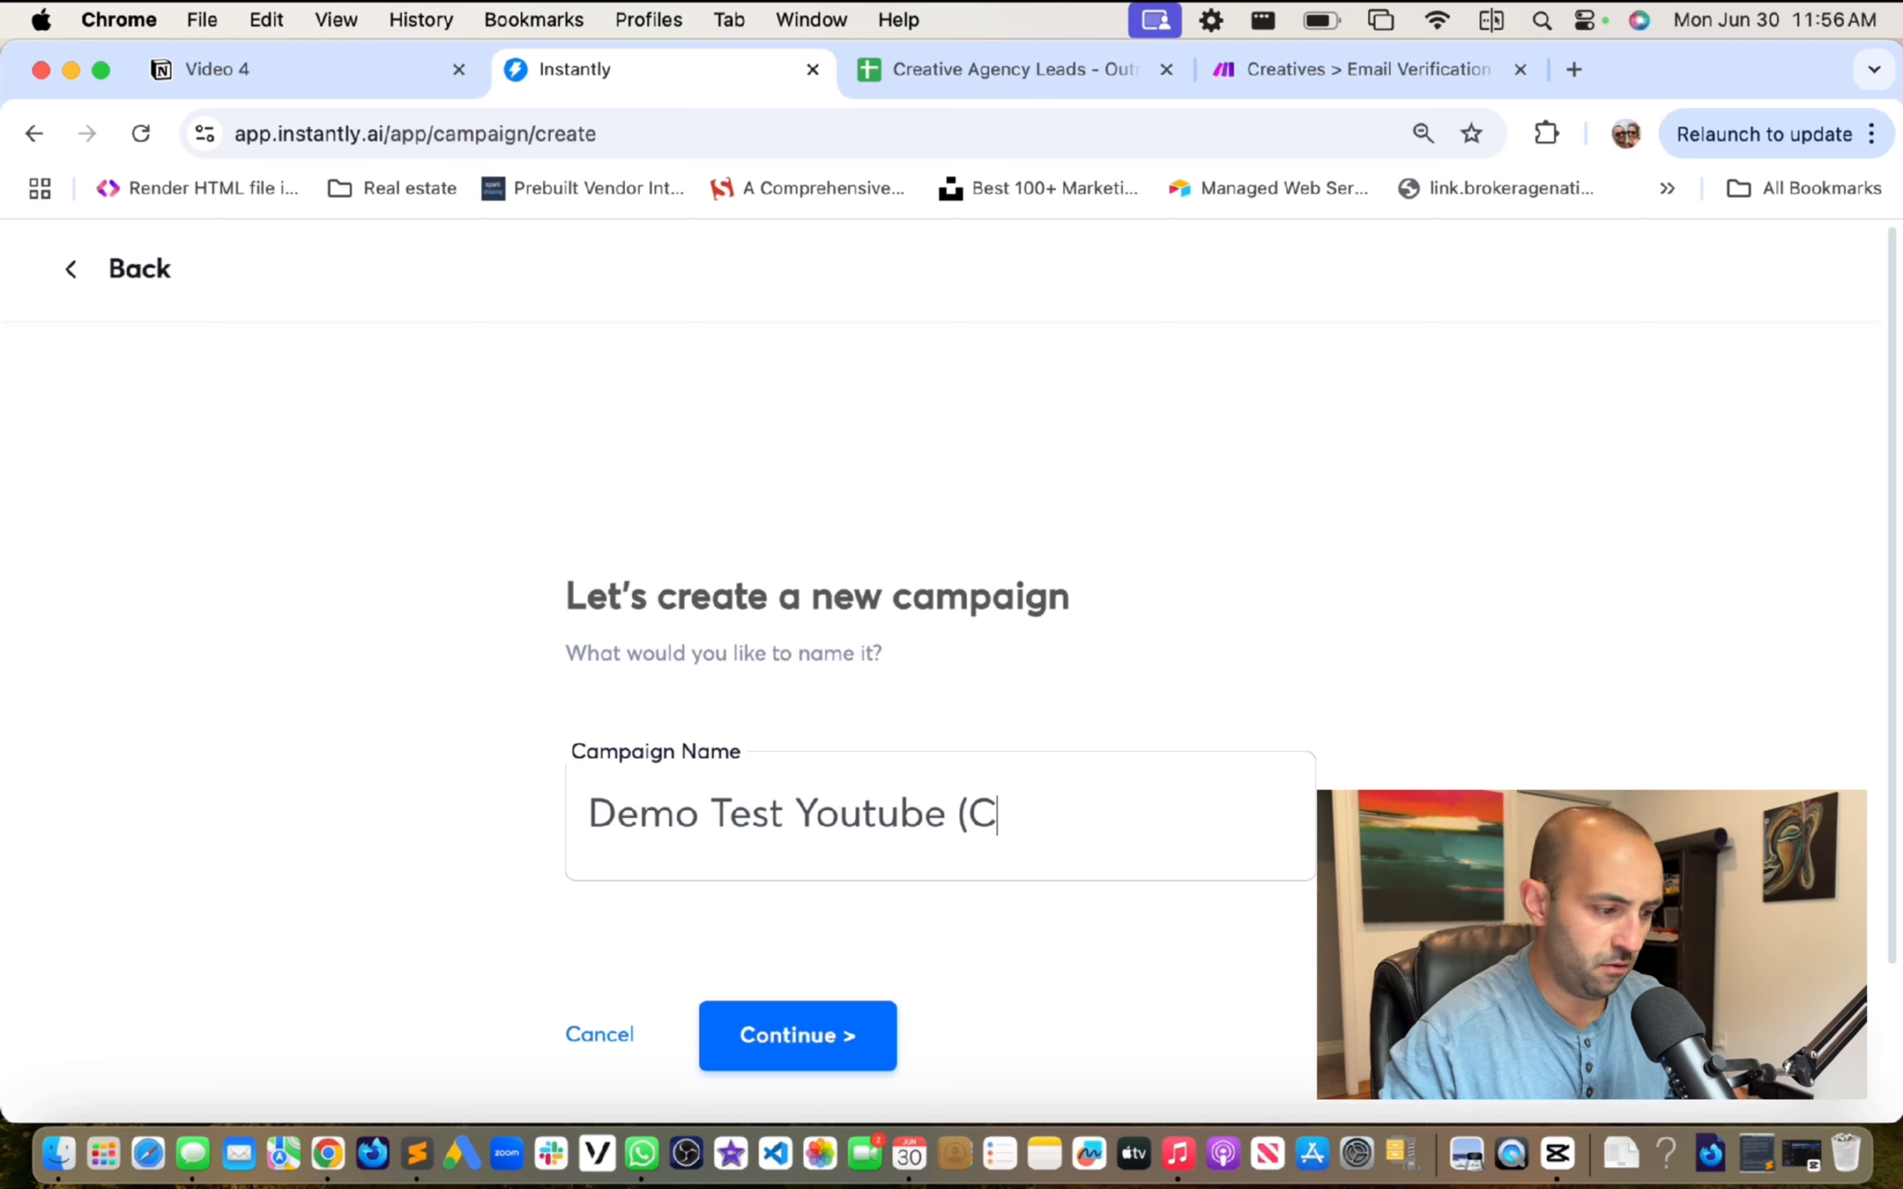
type("reative ")
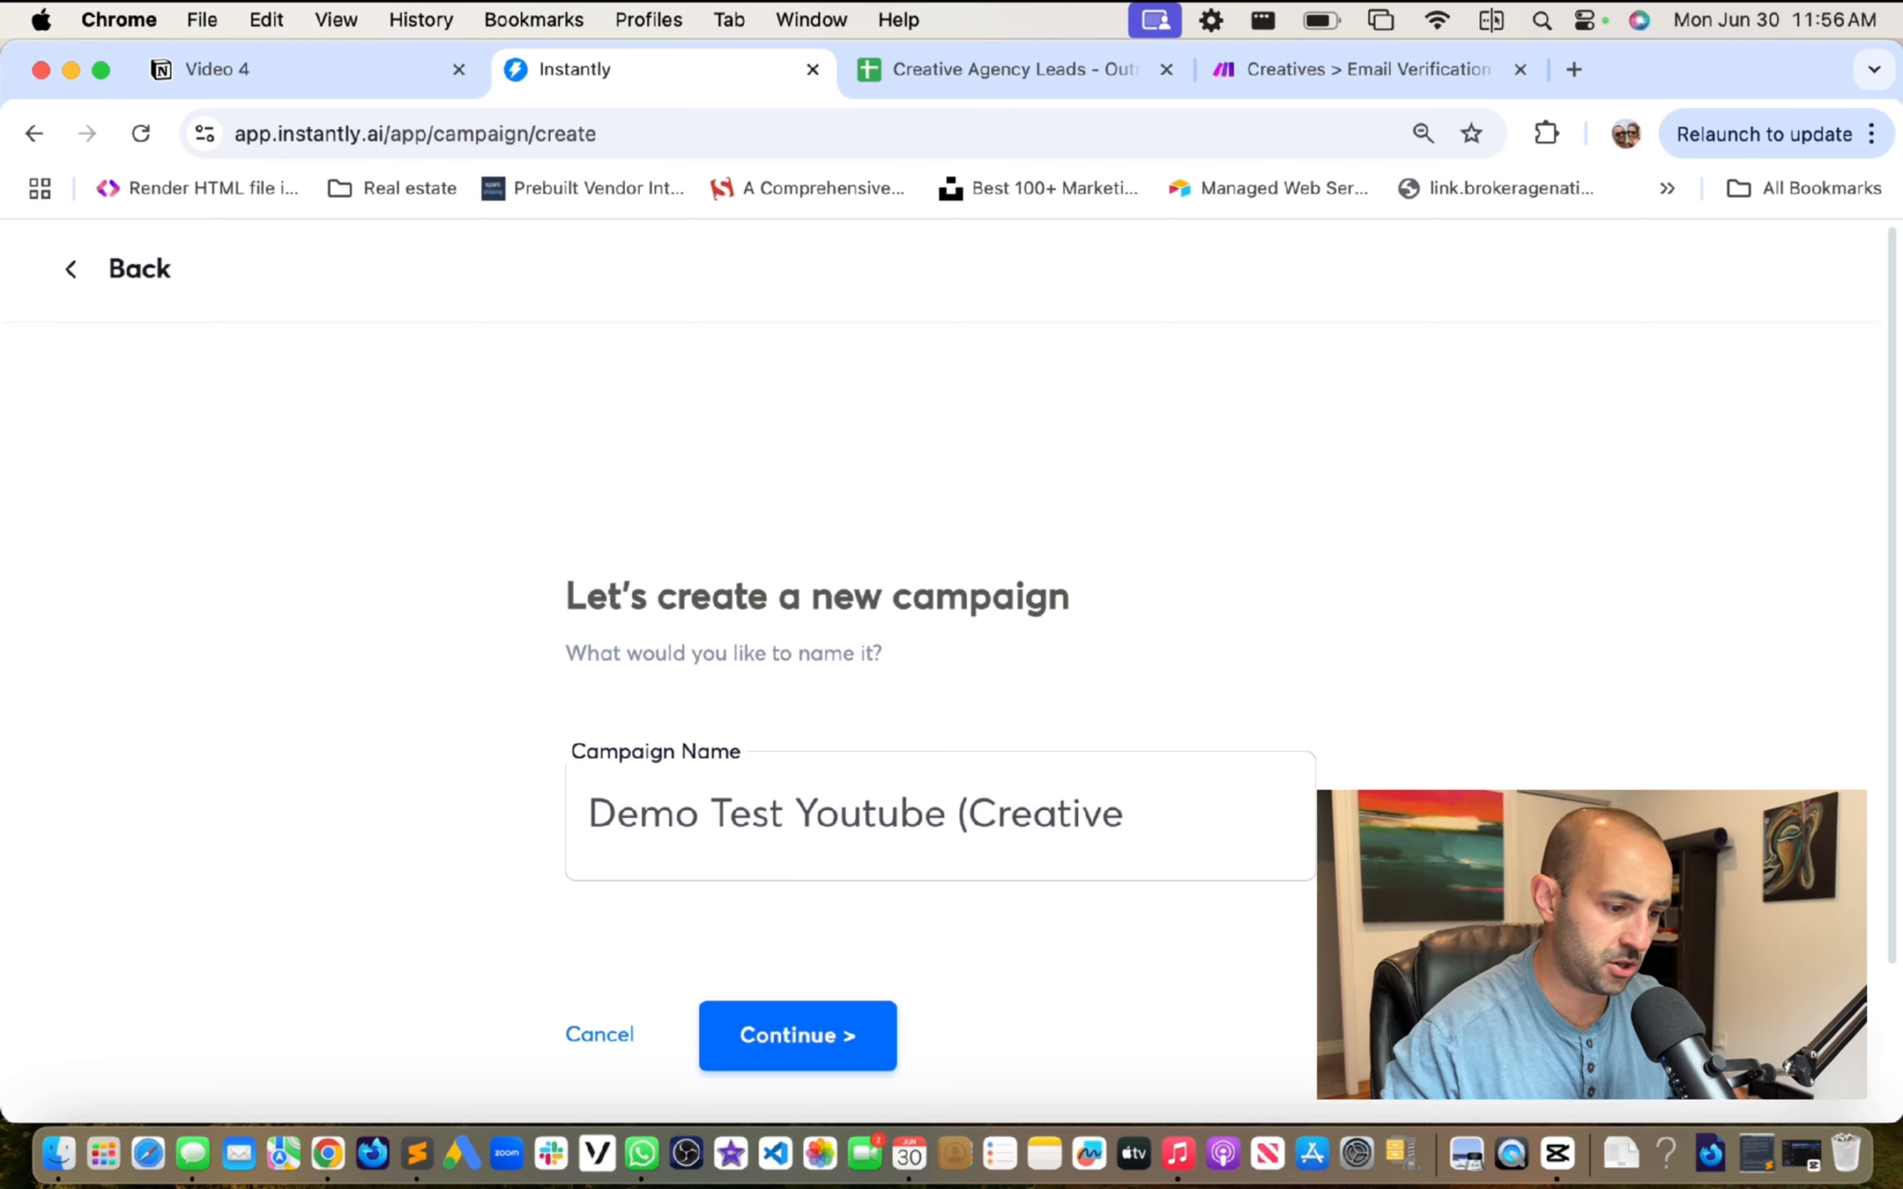
type("Agencies")
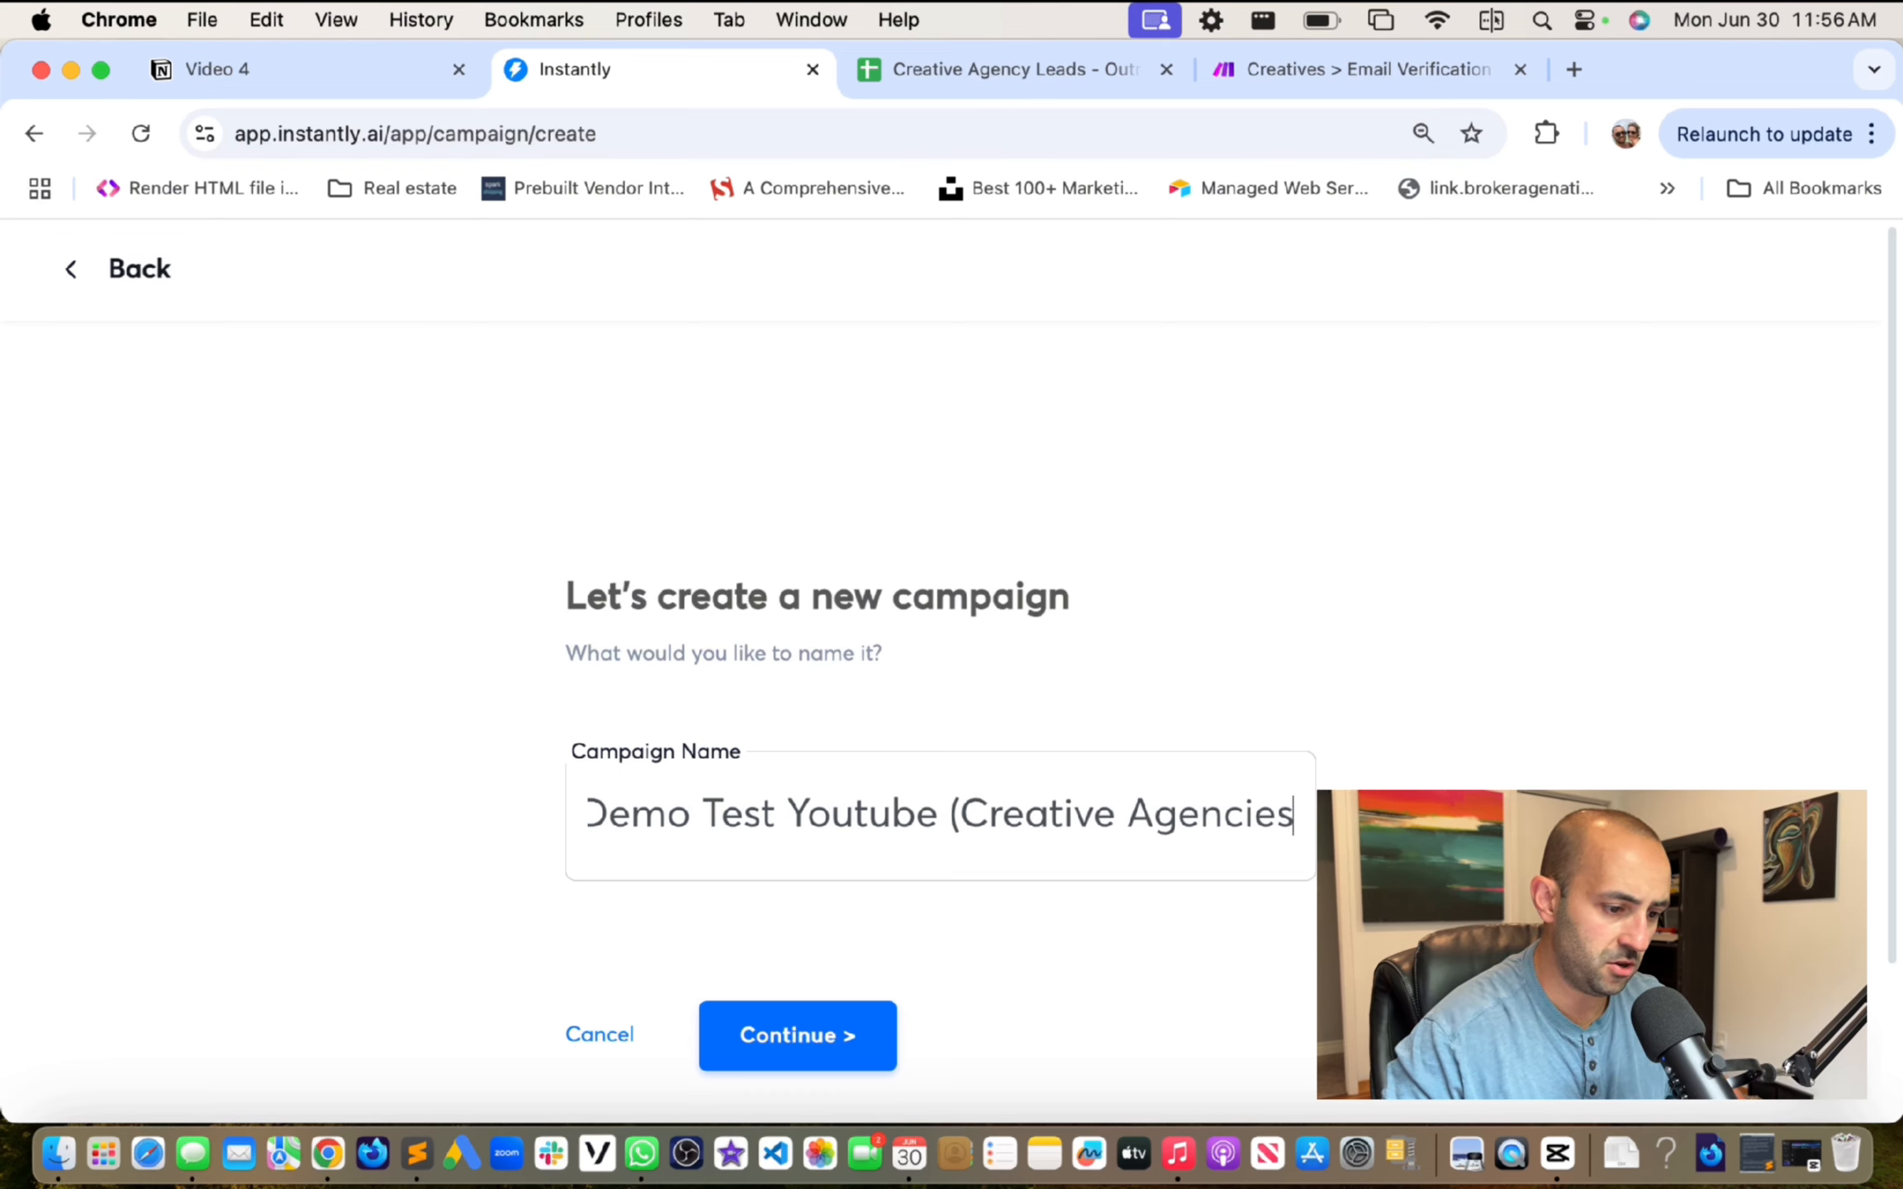
type(")")
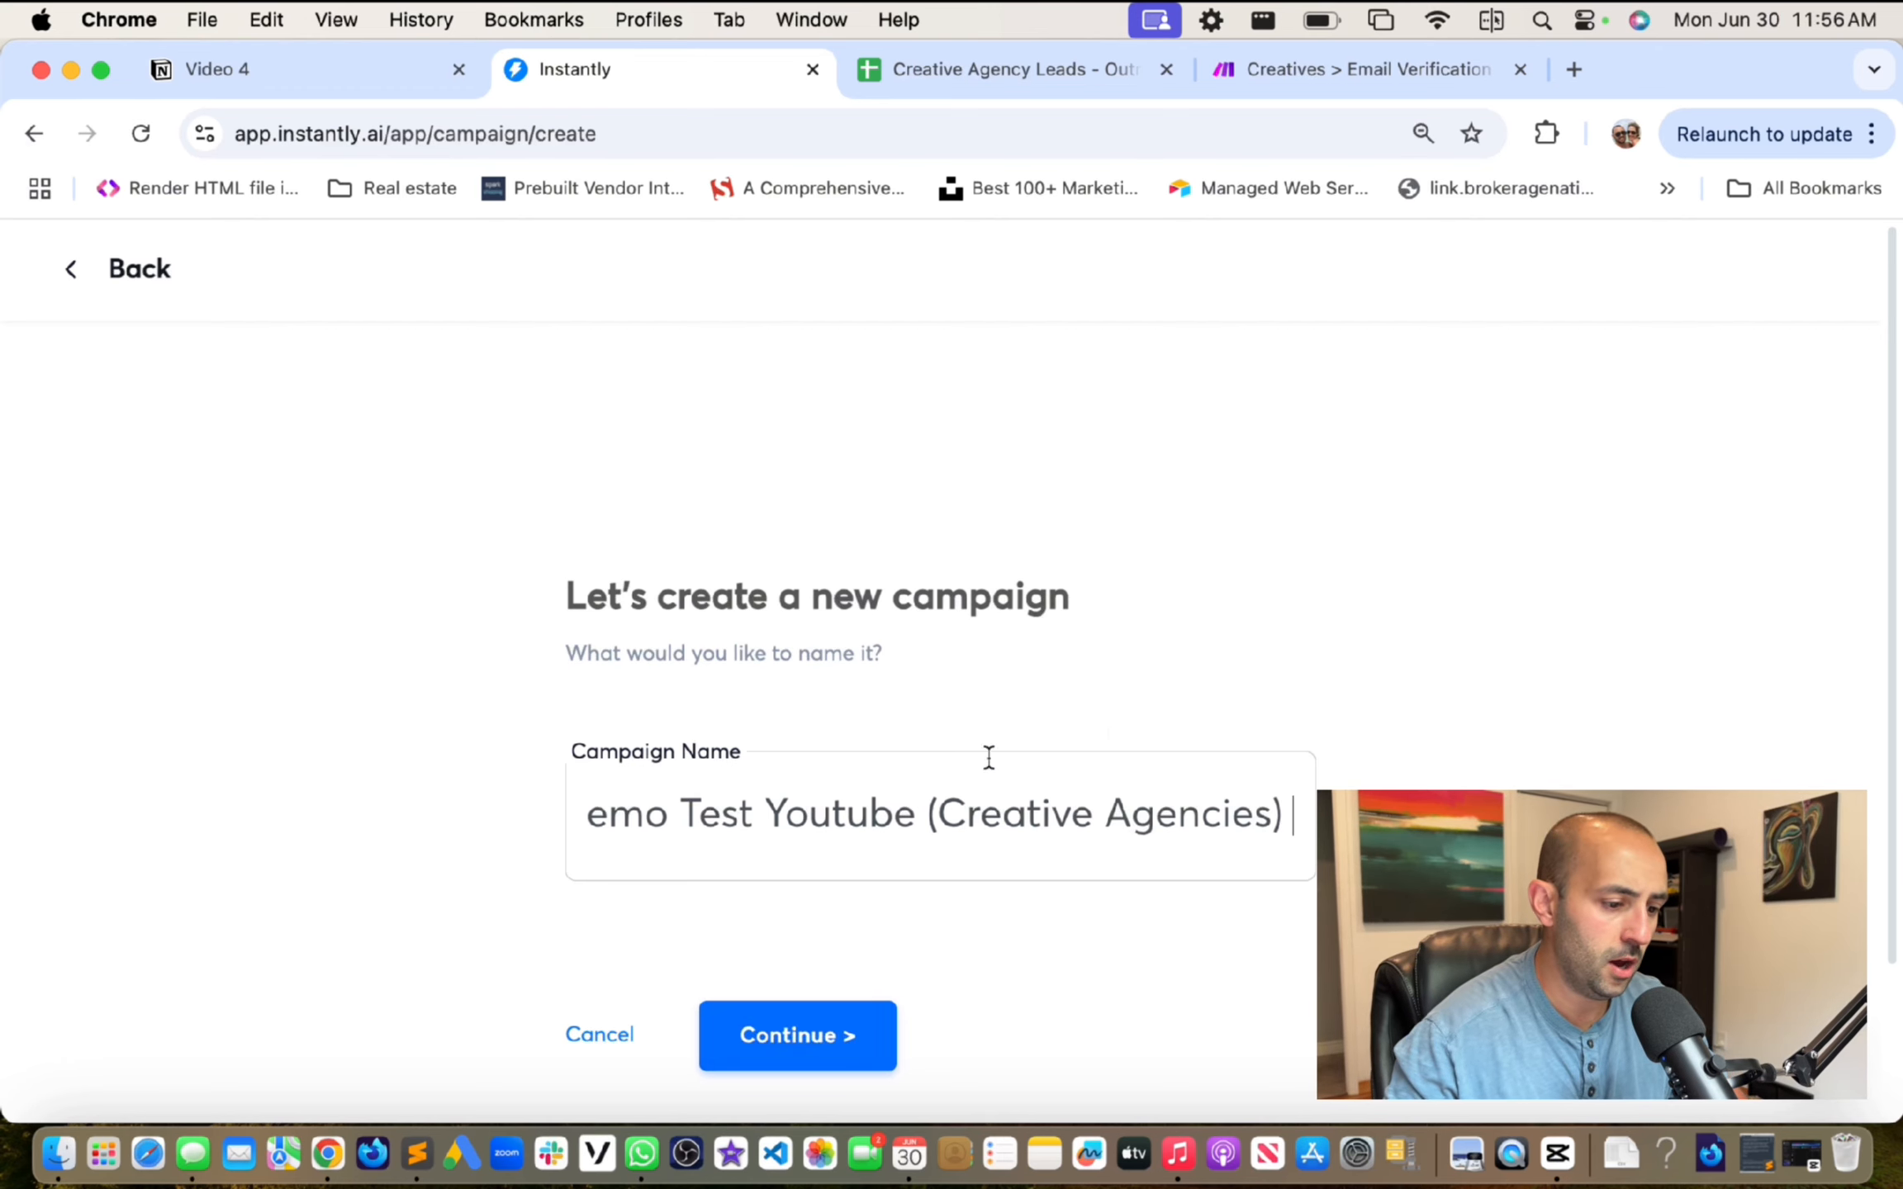
left_click(794, 1042)
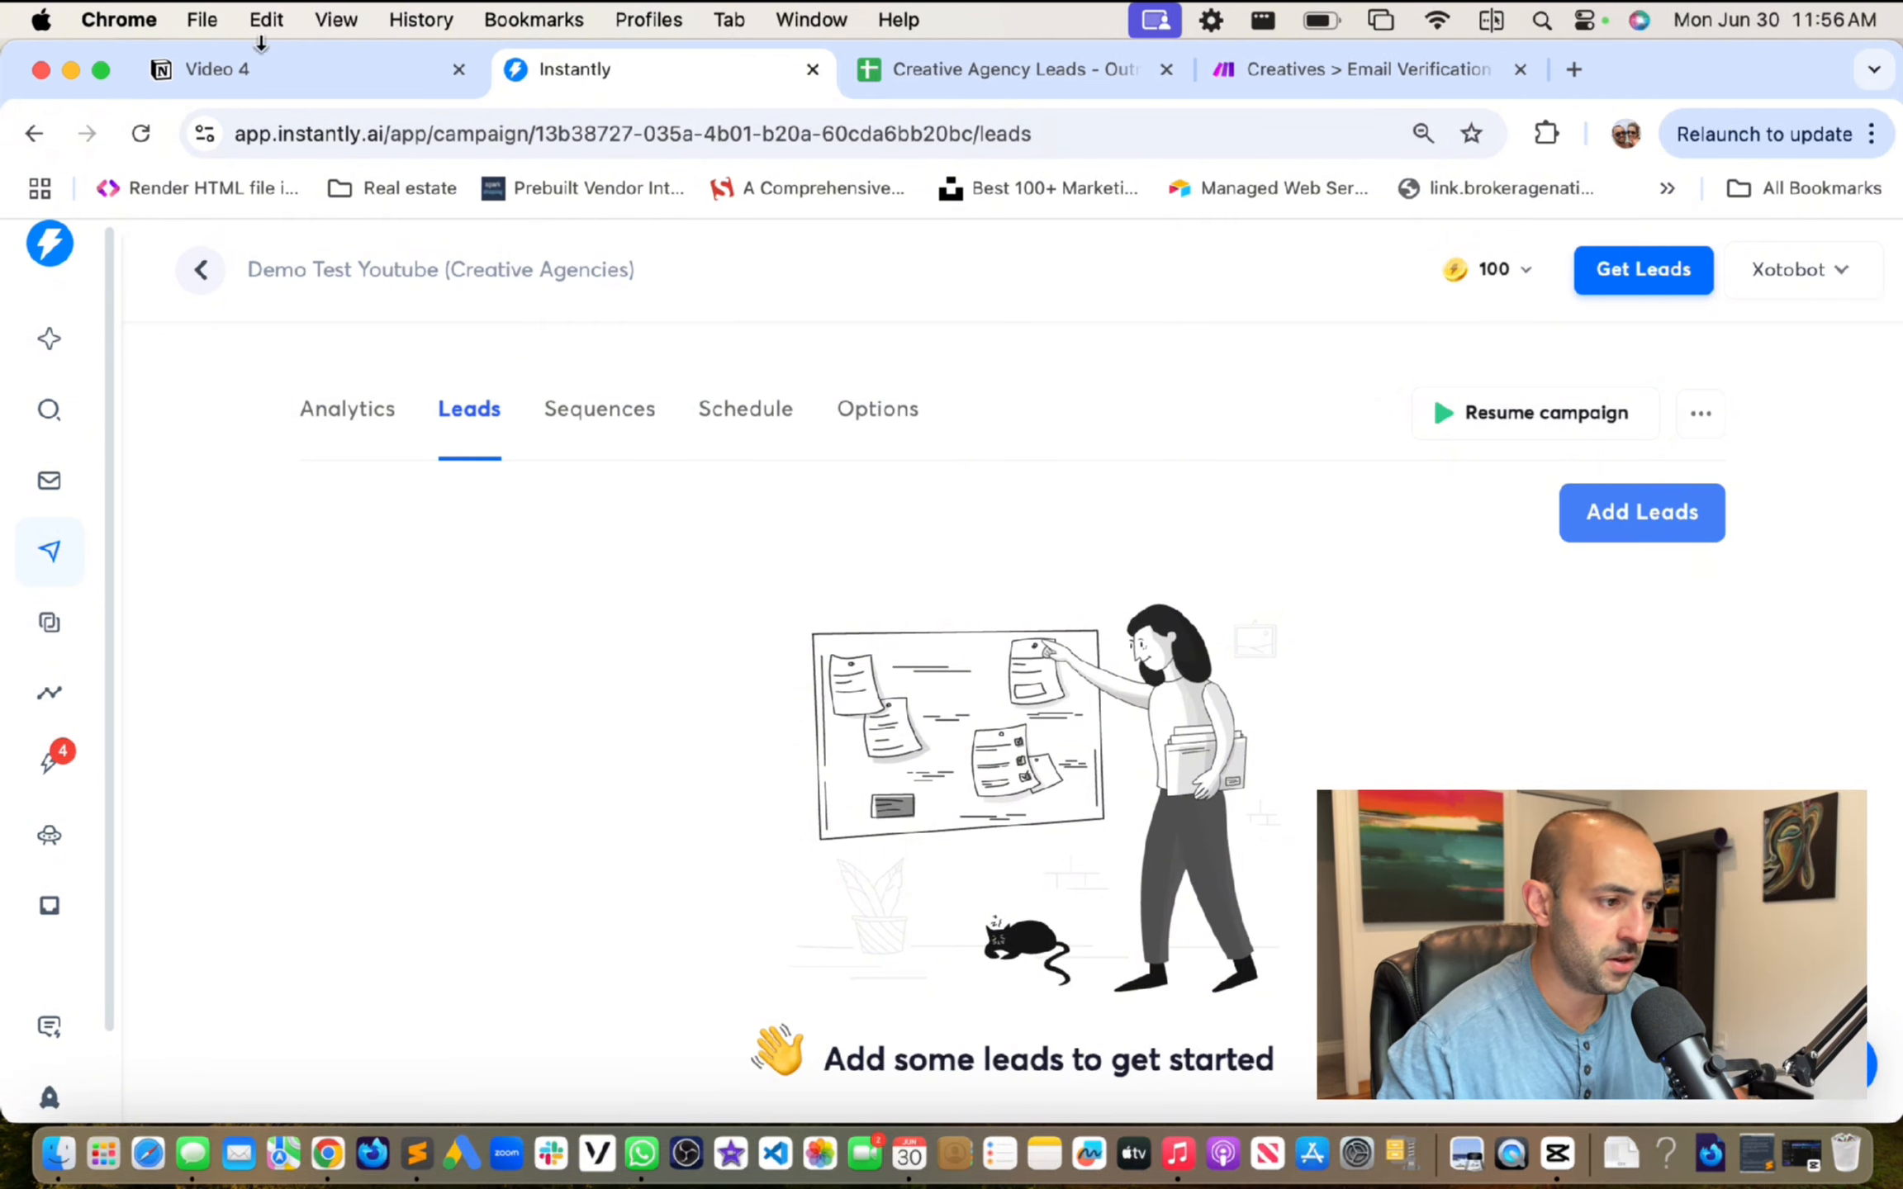
left_click(248, 69)
Step: In the Creative Agency Leads sheet, read the icebreakers in G449 and G447 without editing
scroll(1040, 446, "up", 10)
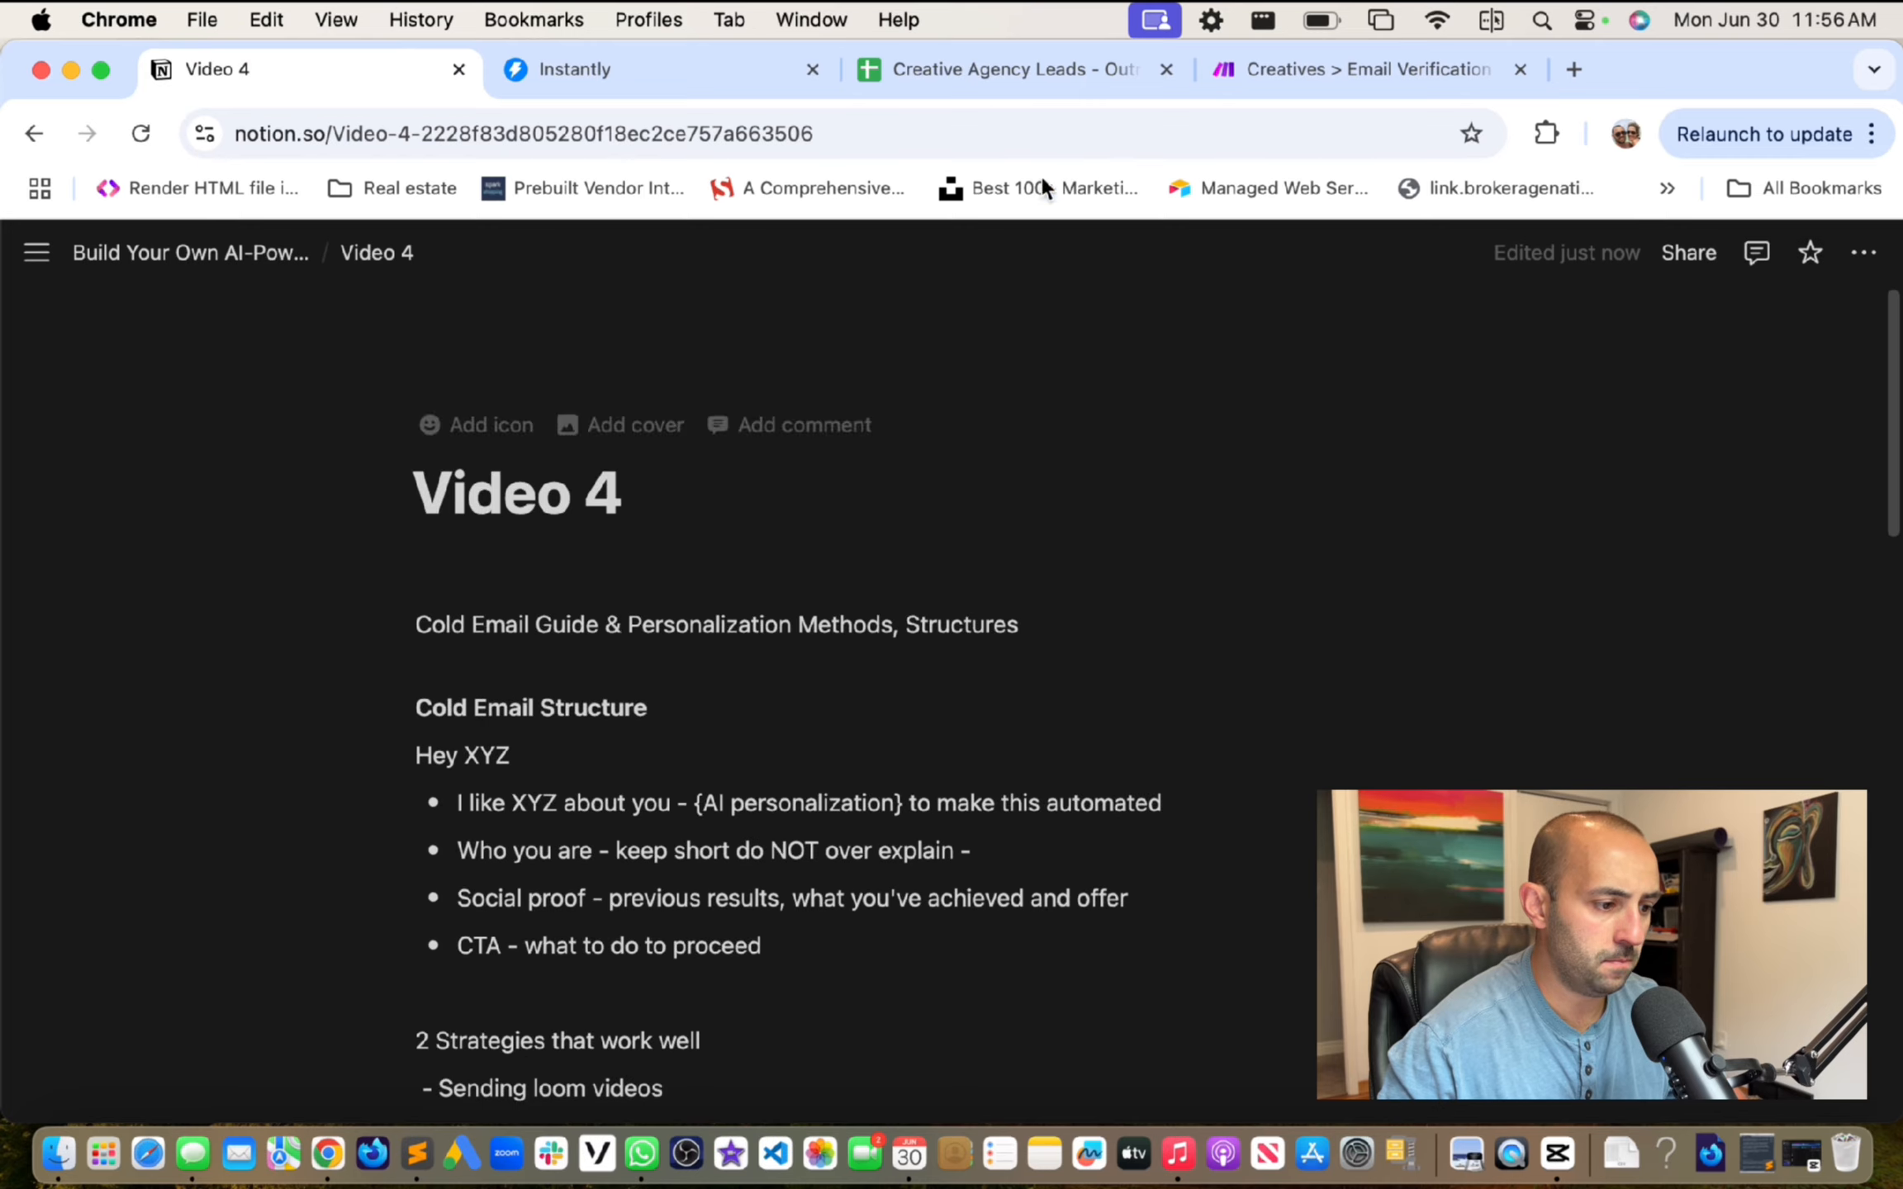
left_click(1007, 68)
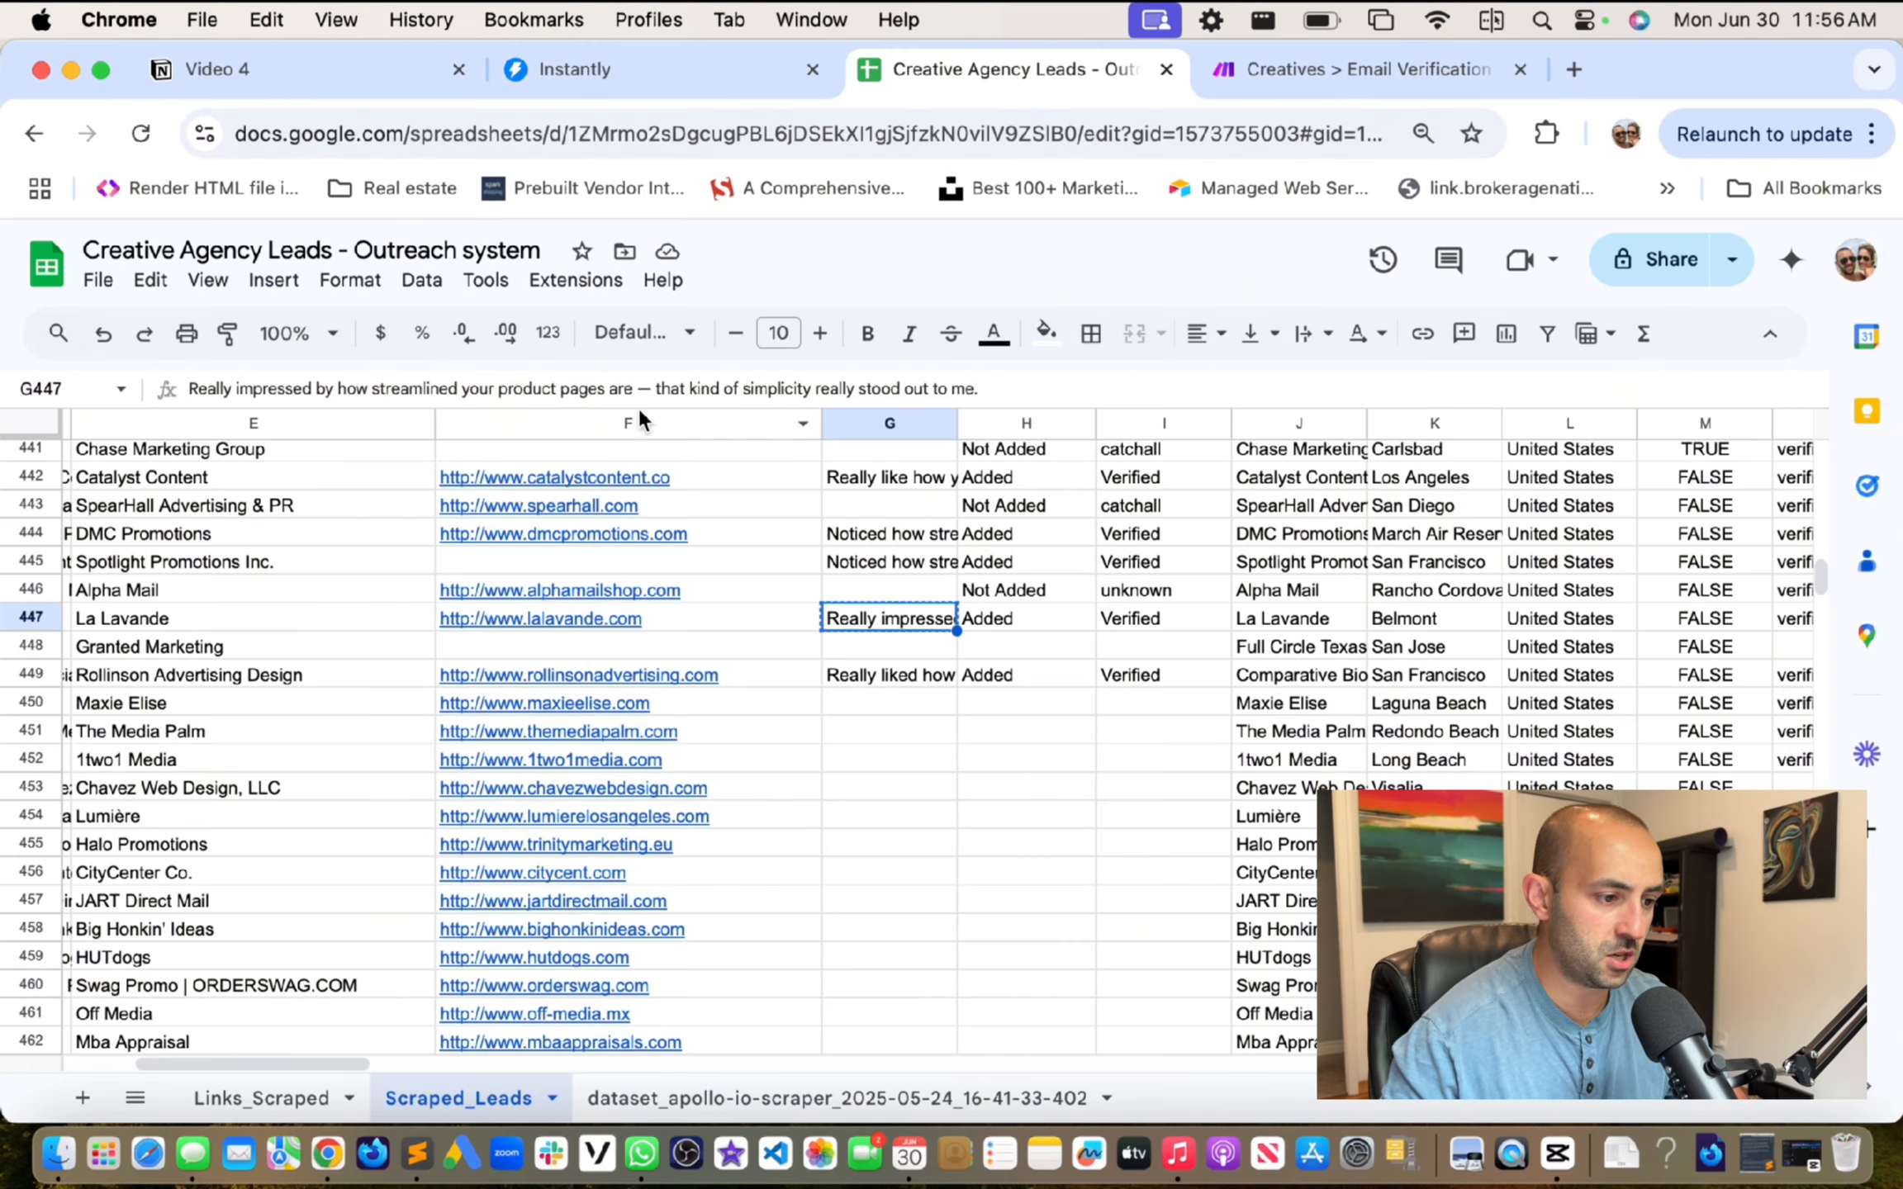
left_click(899, 699)
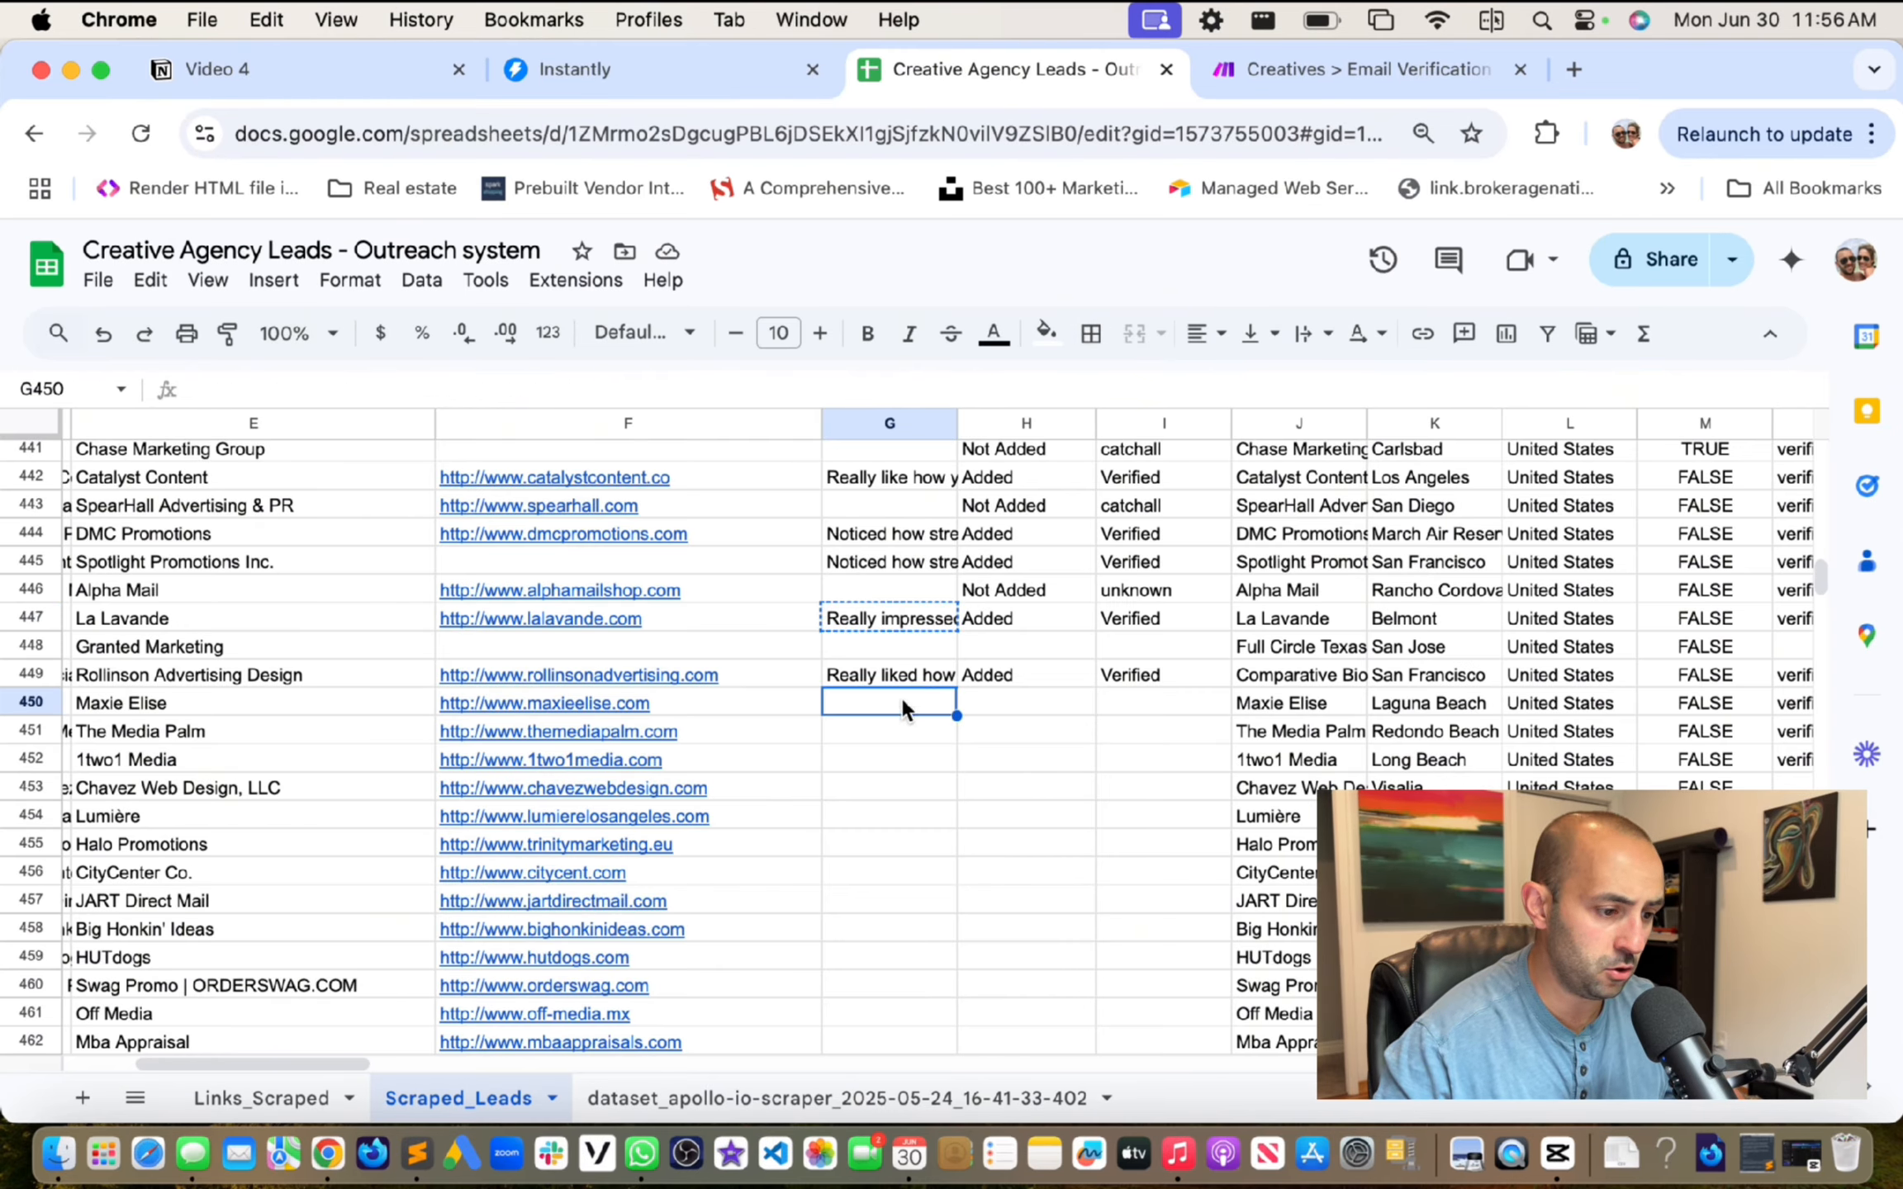
left_click(918, 671)
scroll(905, 615, "up", 3)
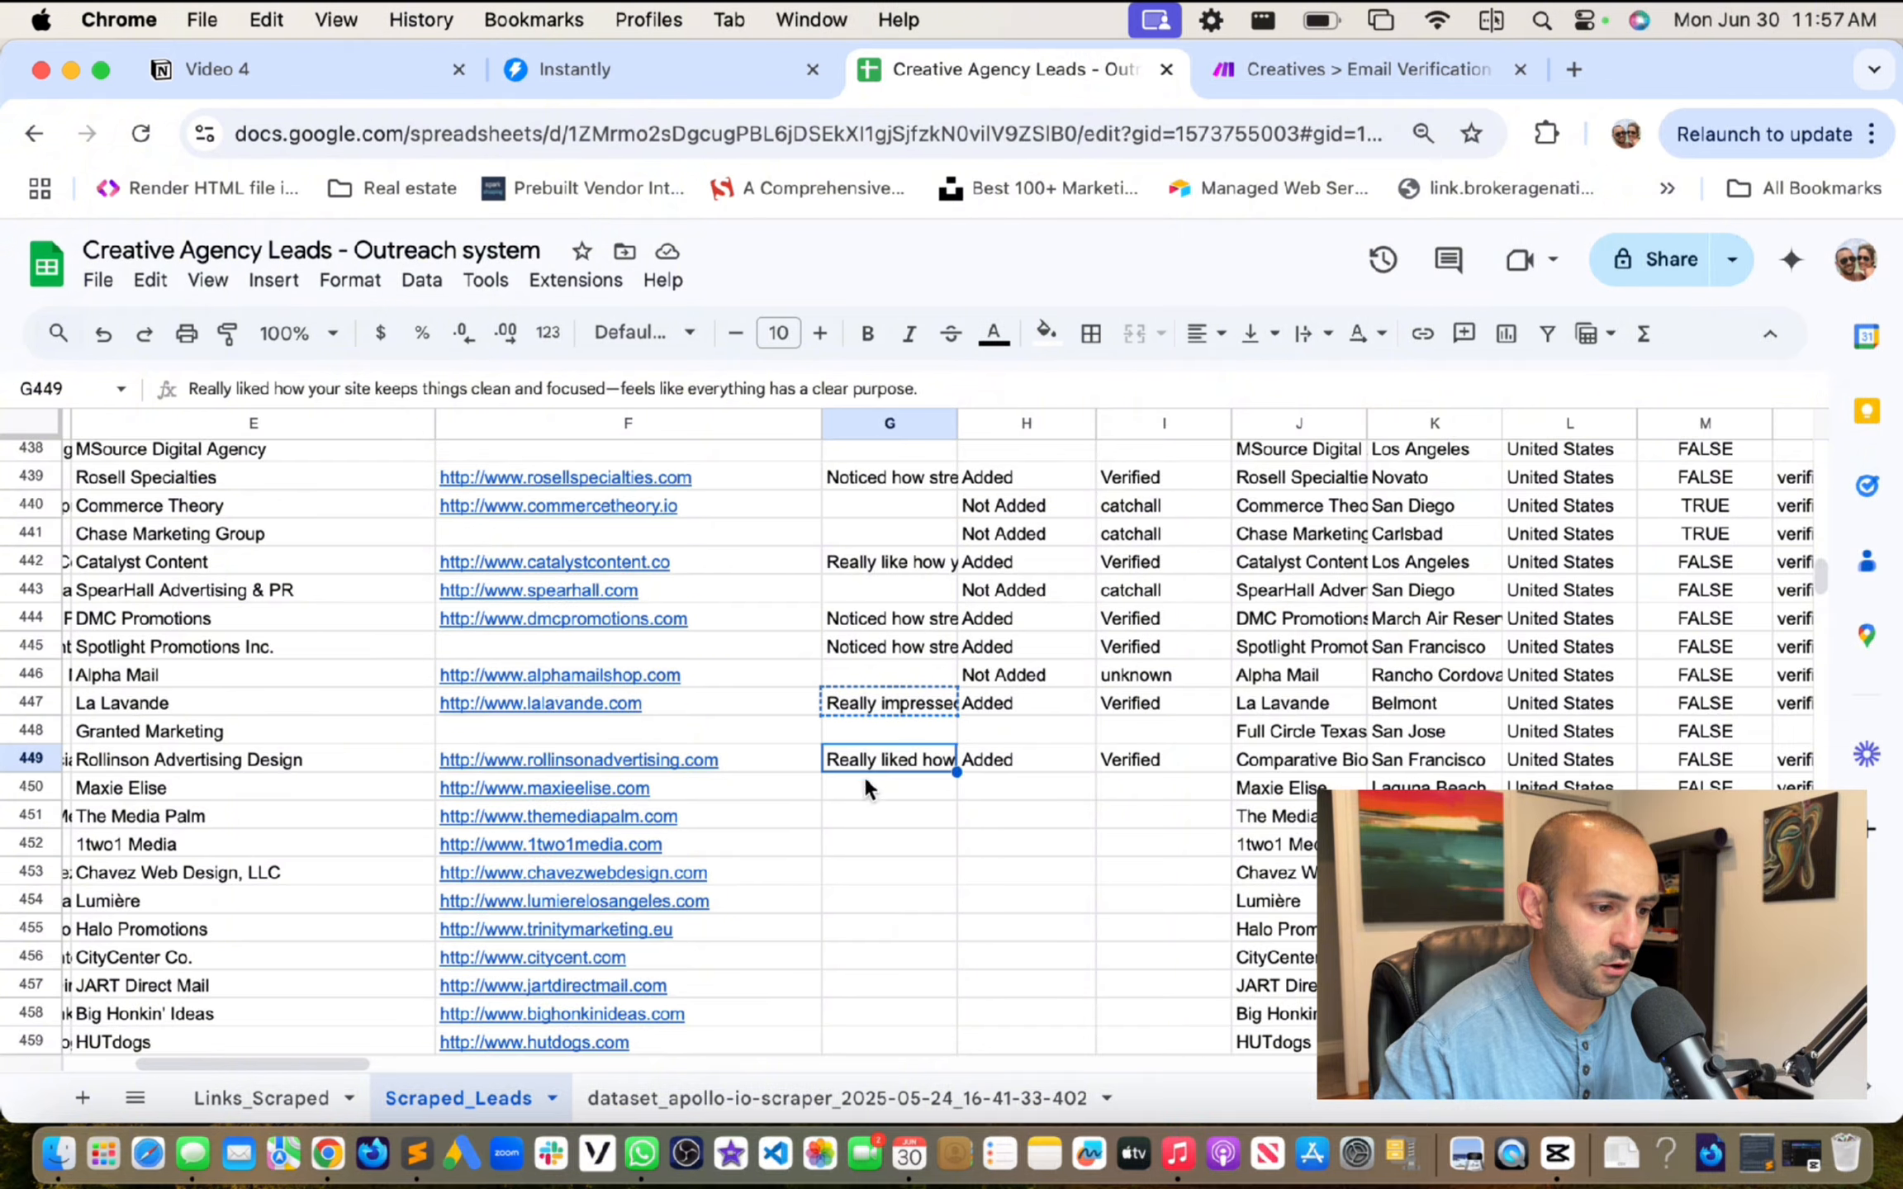
double_click(881, 756)
key("Return")
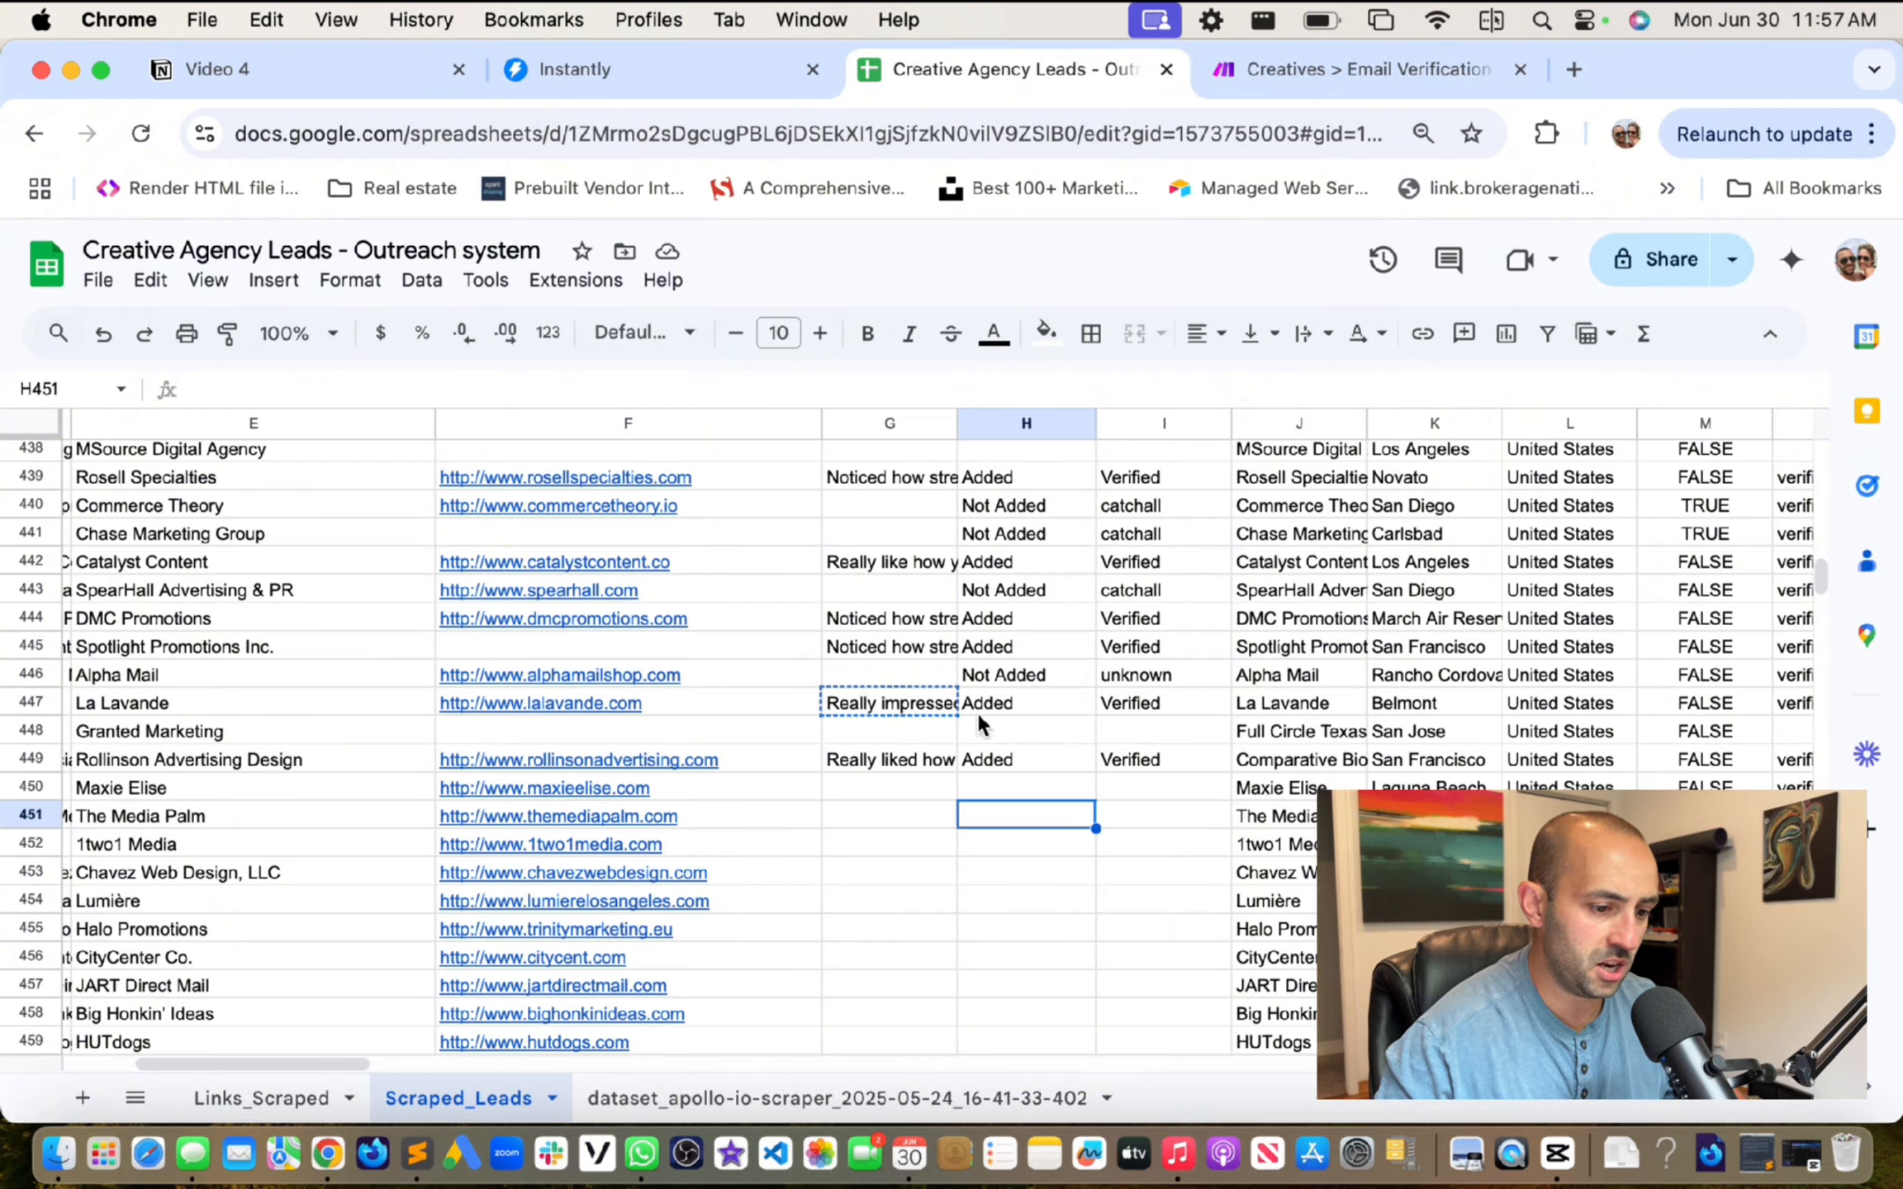
left_click(920, 704)
double_click(920, 704)
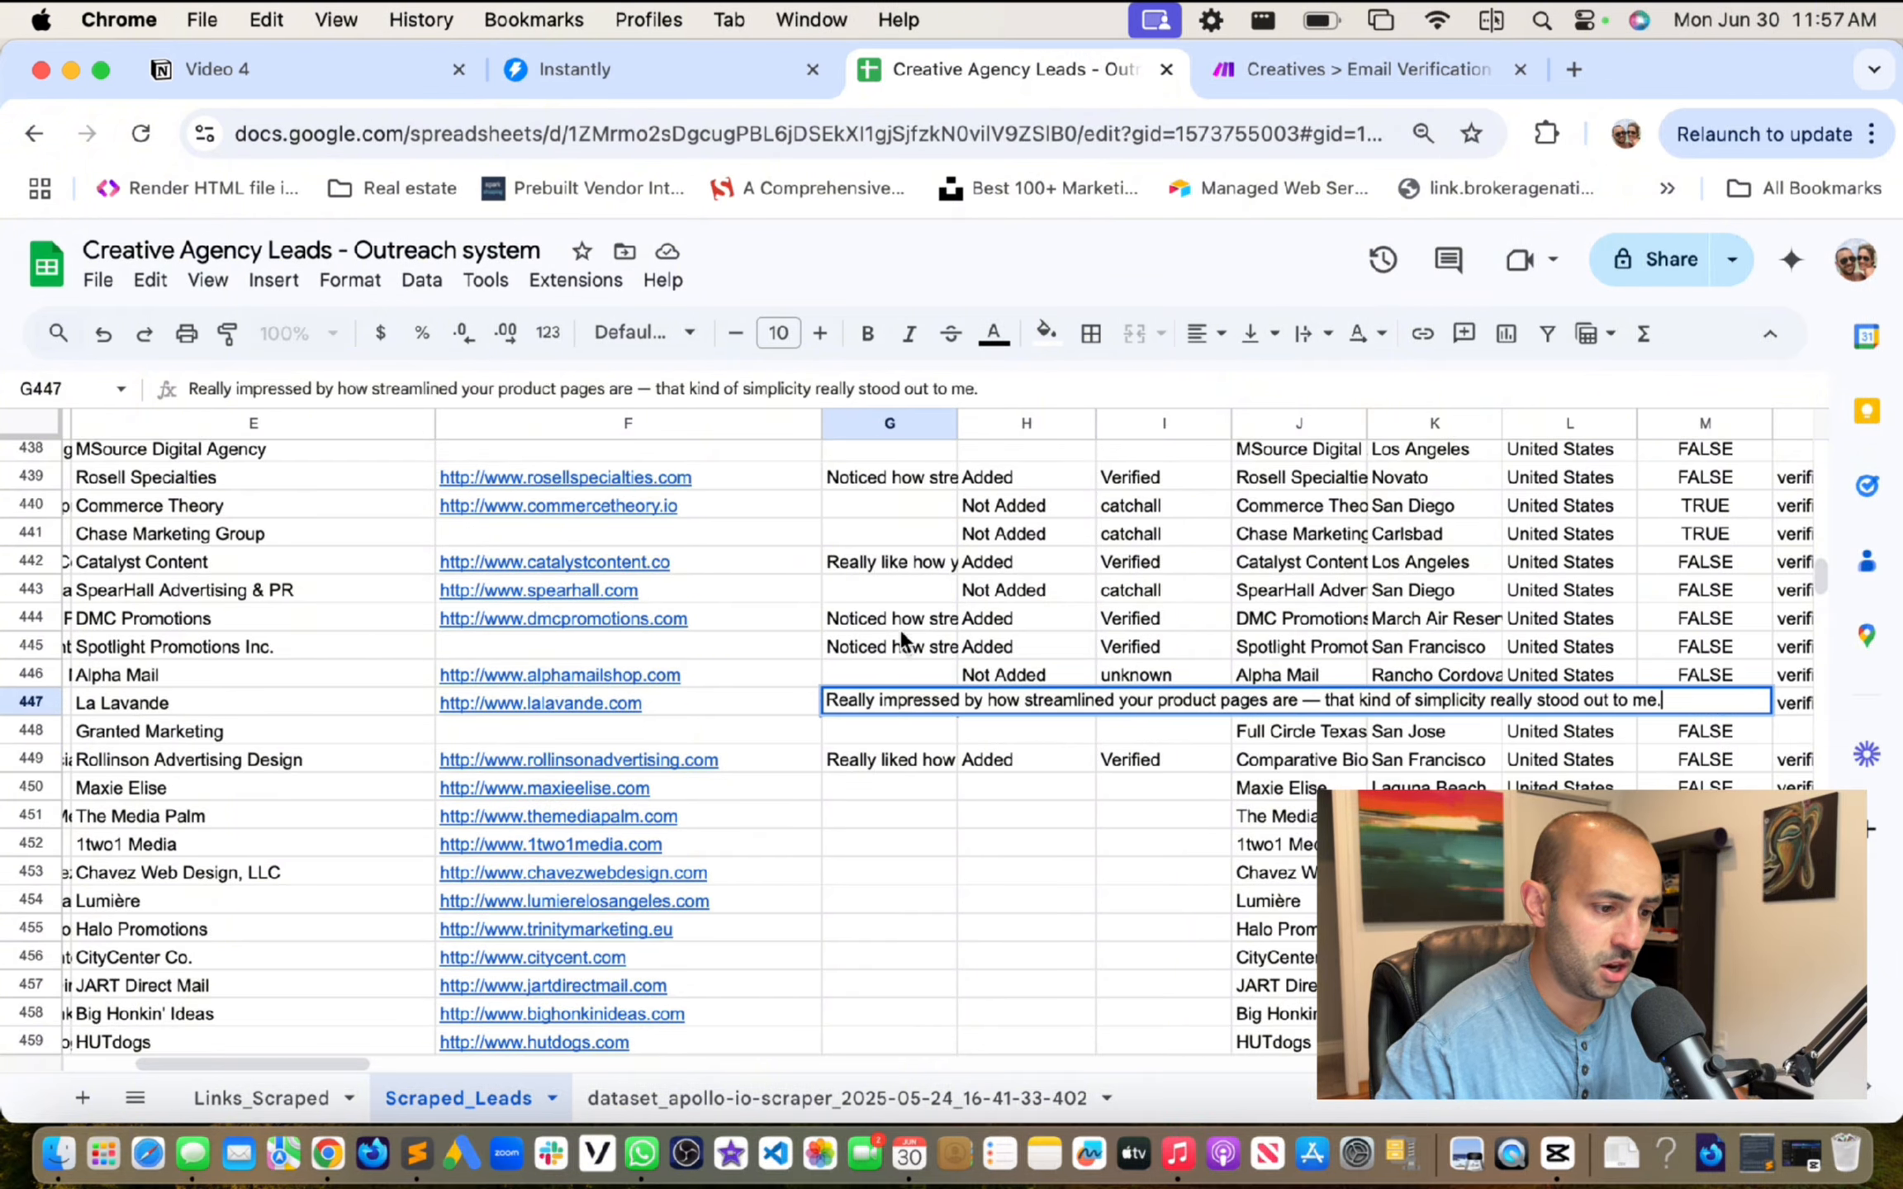
left_click(887, 647)
Step: Read the icebreakers in G421, G414 and G410, then go to the Email Verification scenario
scroll(912, 623, "up", 7)
scroll(913, 623, "up", 1)
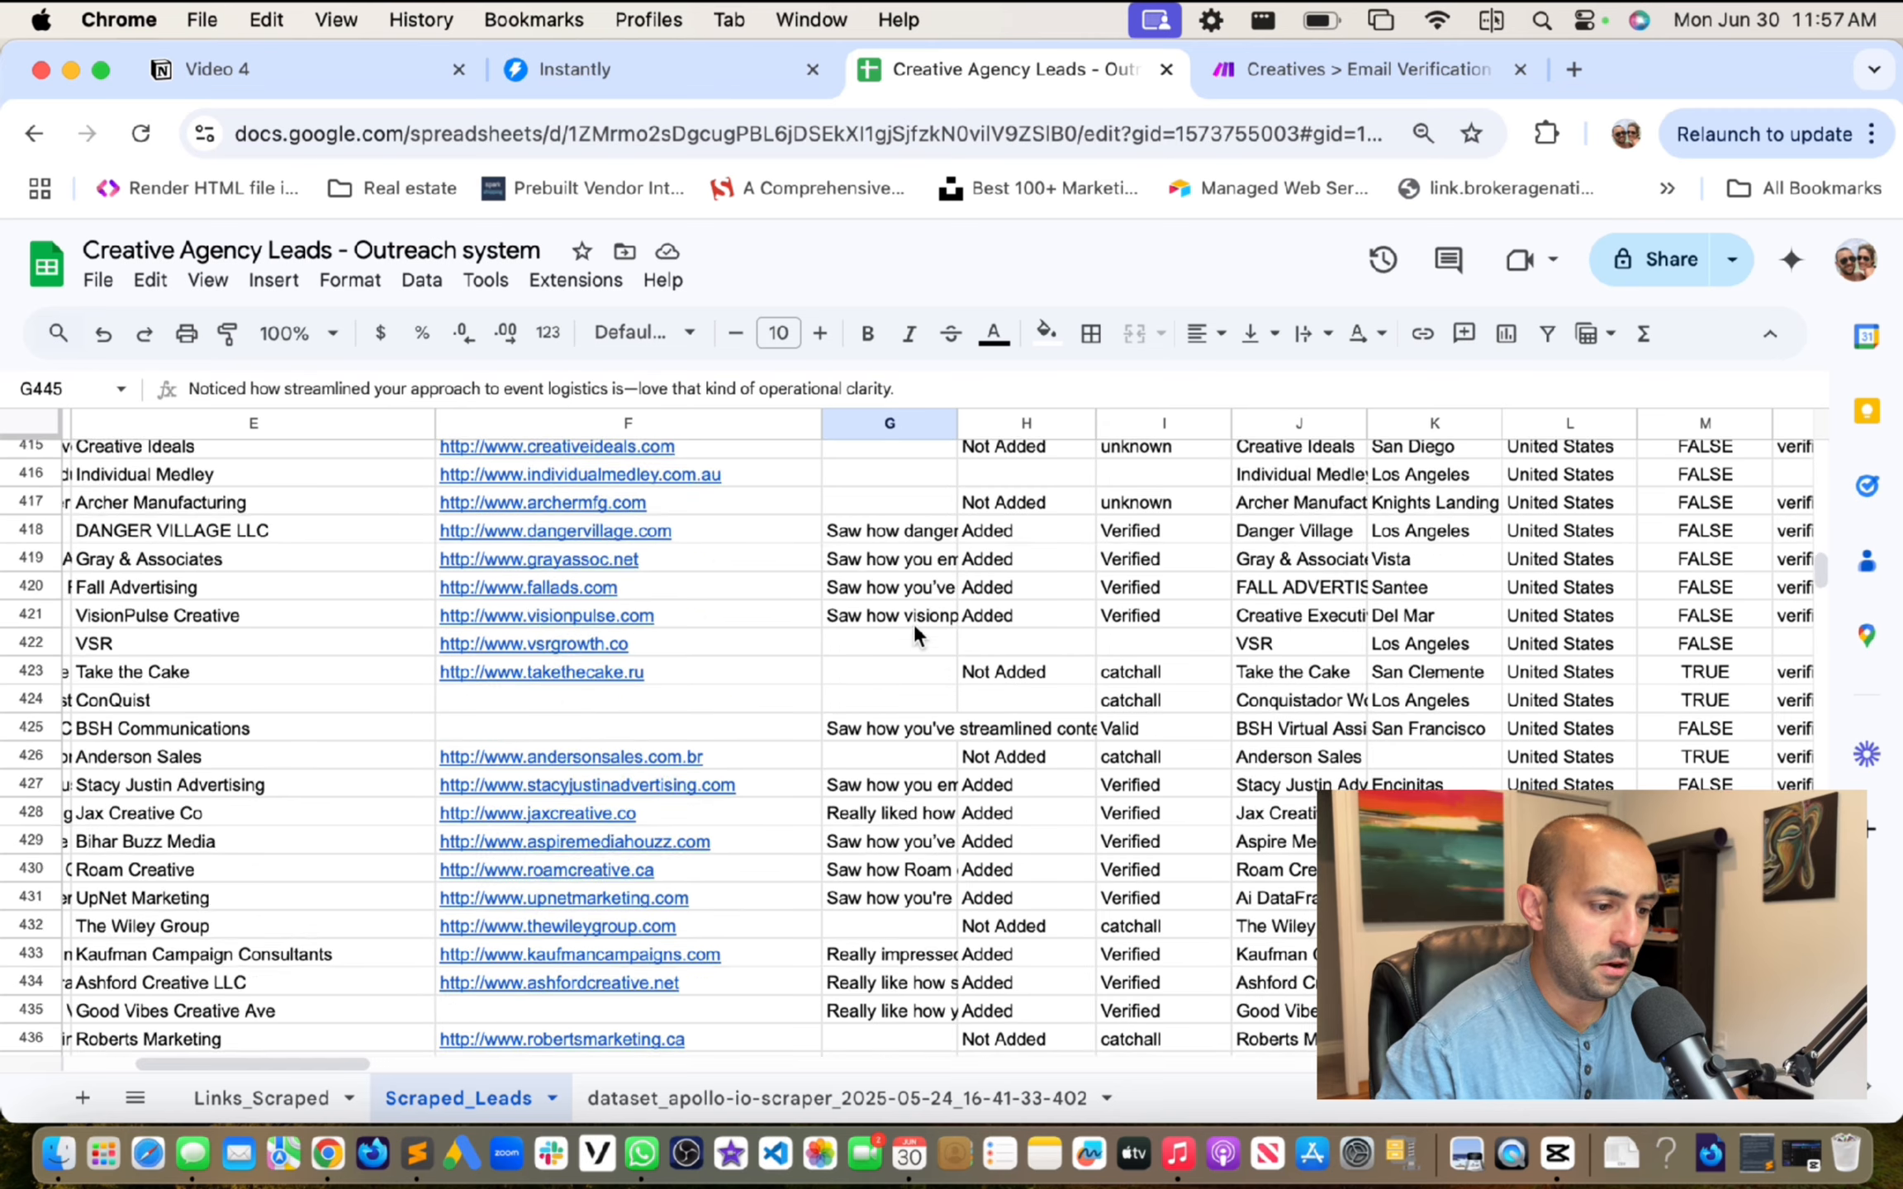
left_click(903, 615)
double_click(905, 618)
left_click(854, 688)
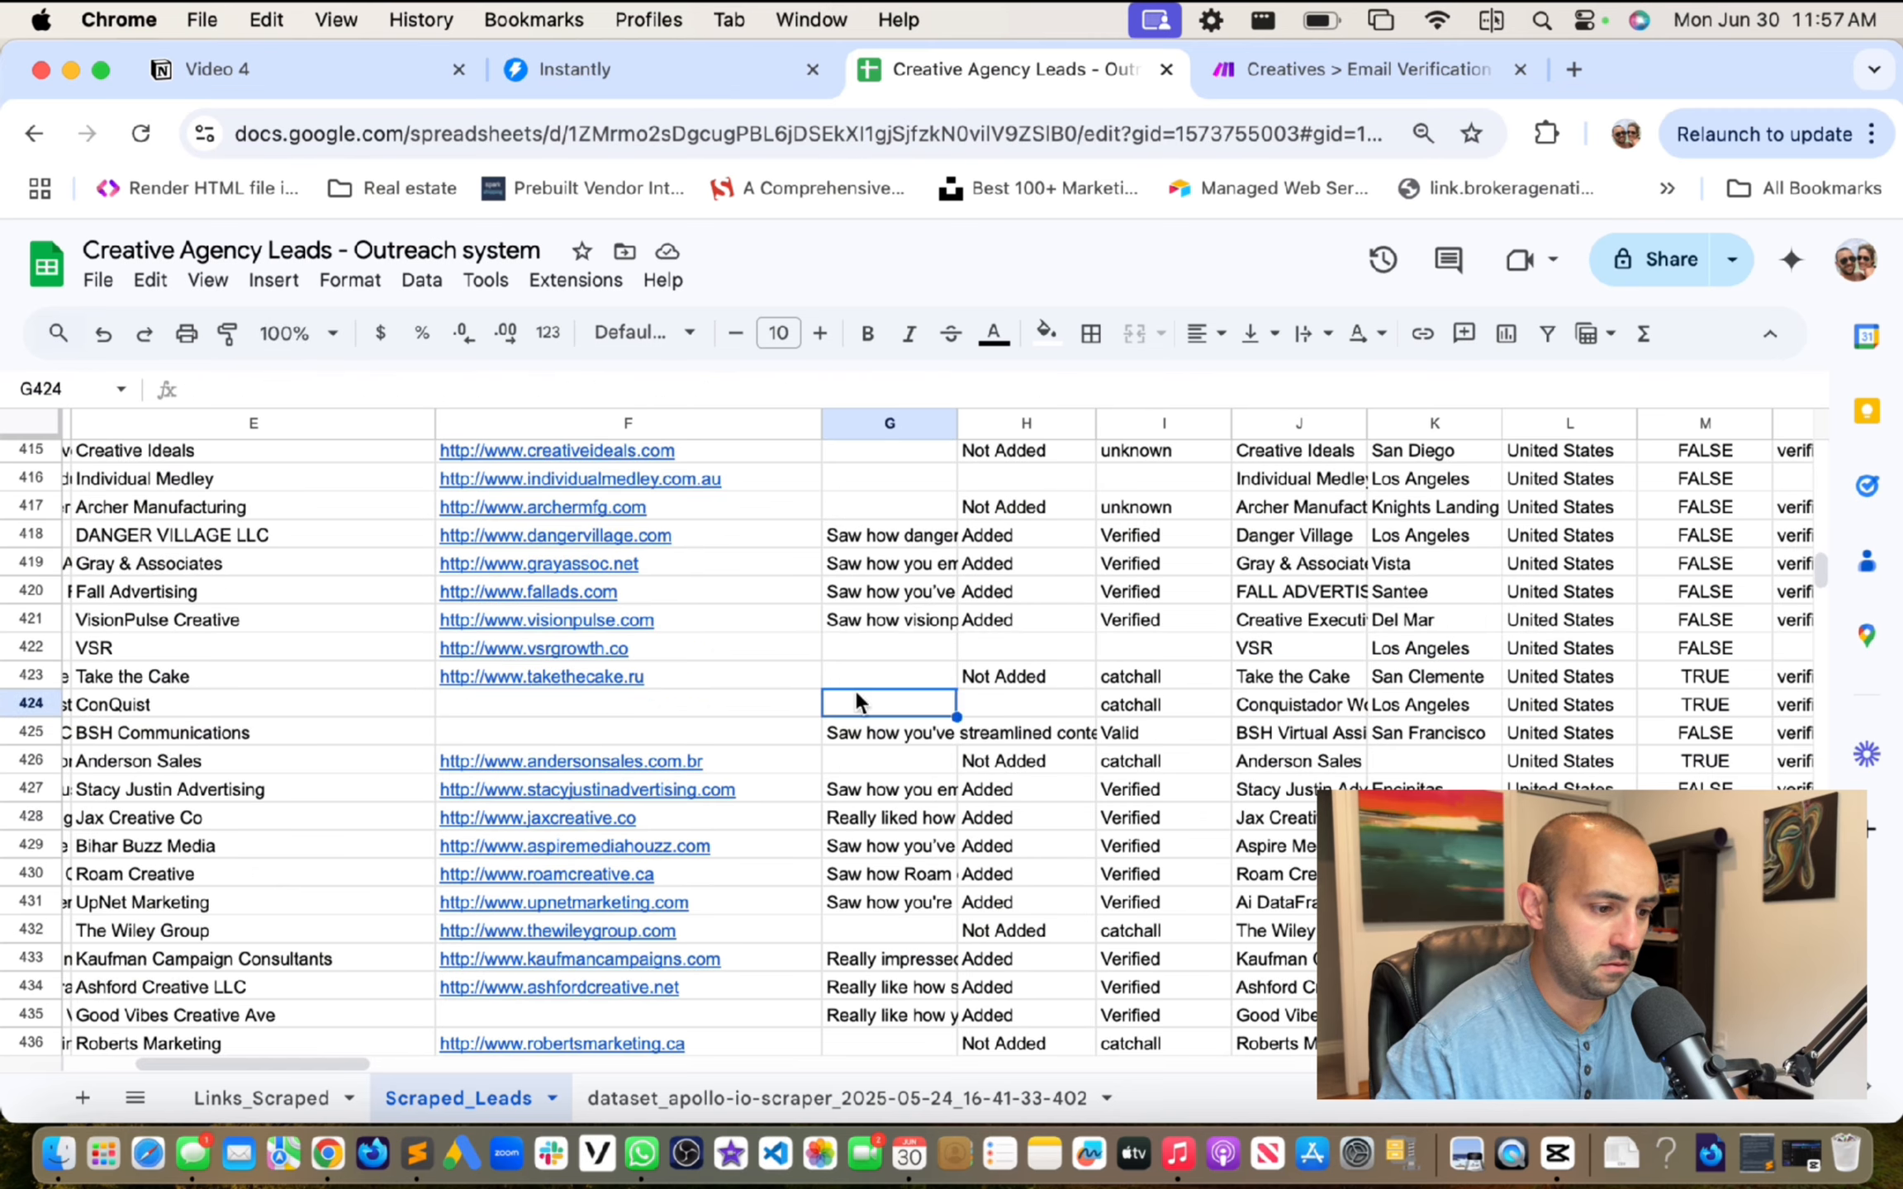
scroll(881, 672, "up", 4)
left_click(873, 725)
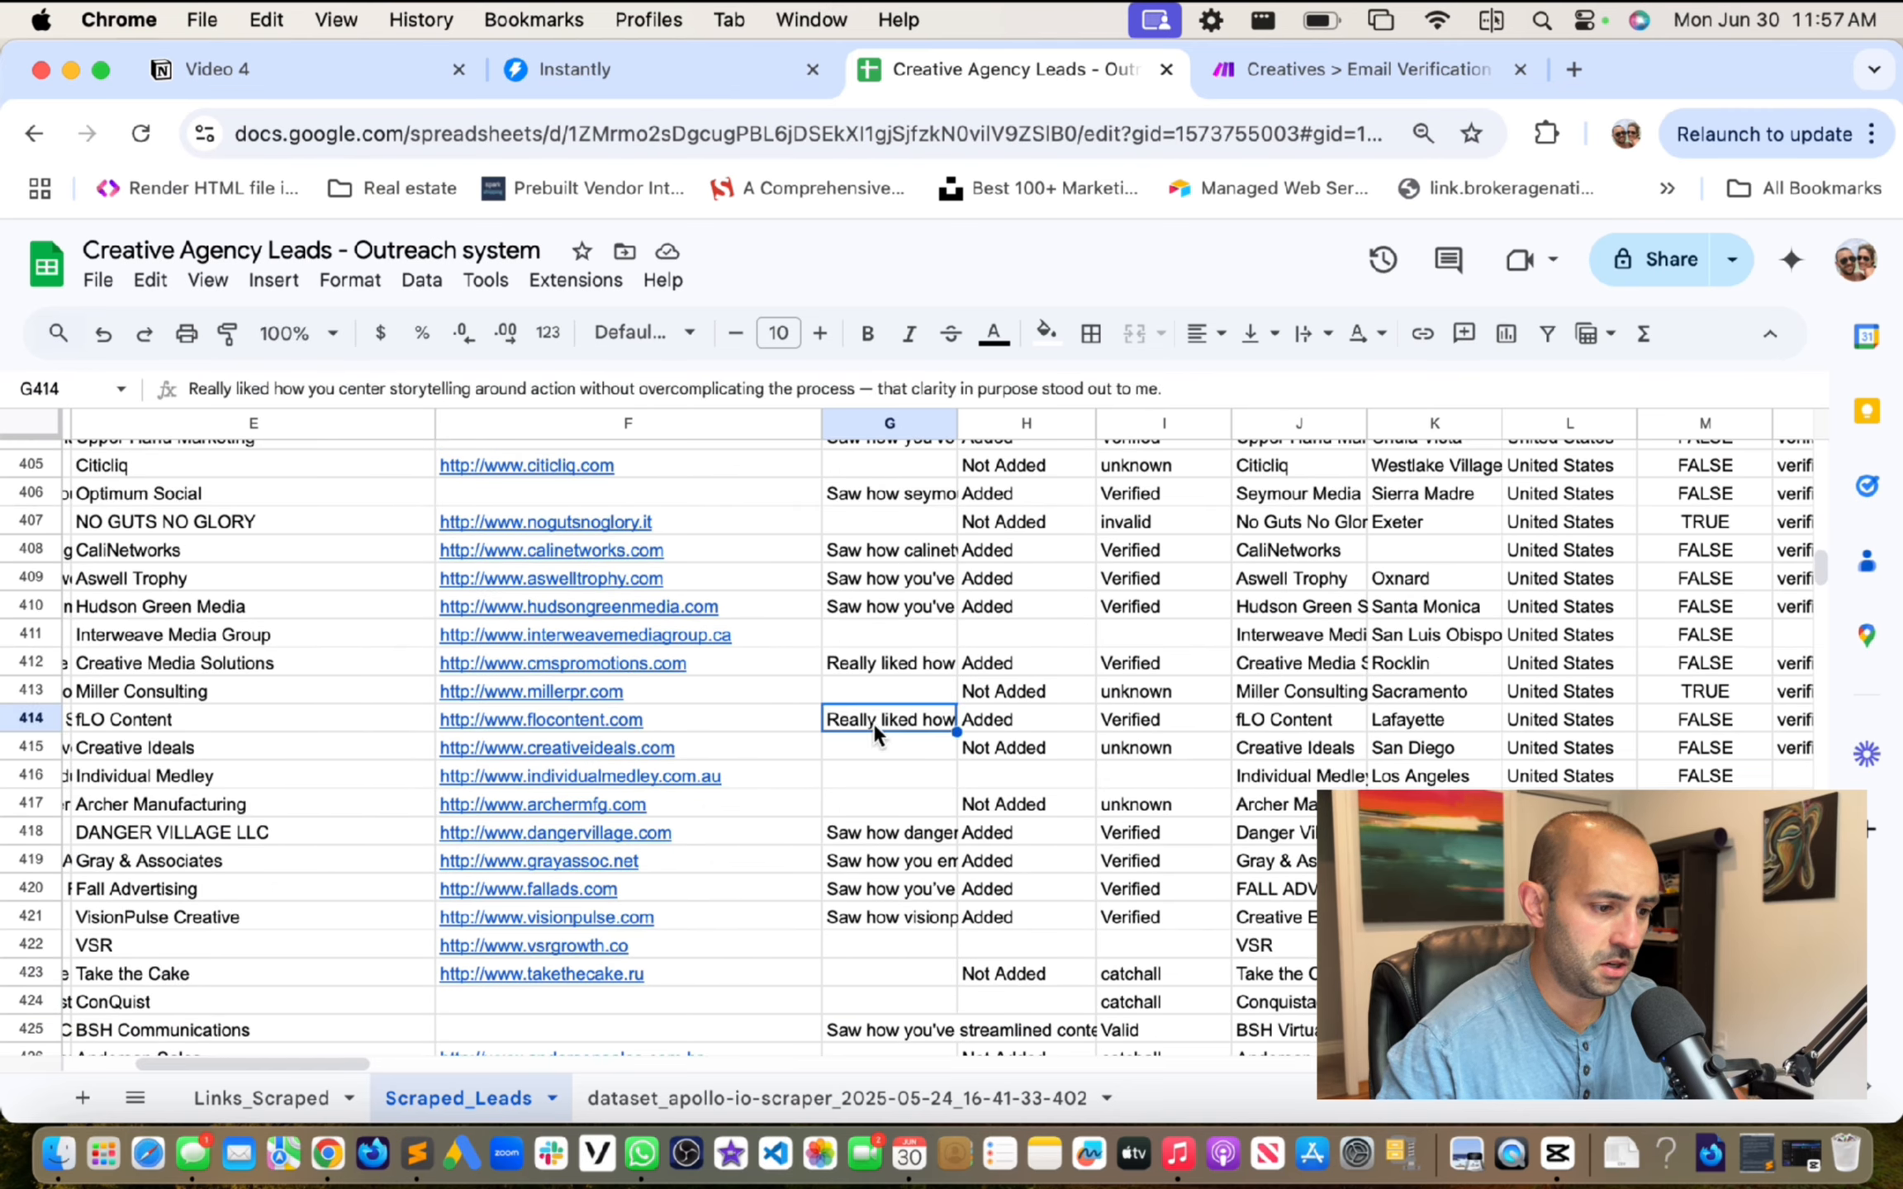
double_click(873, 723)
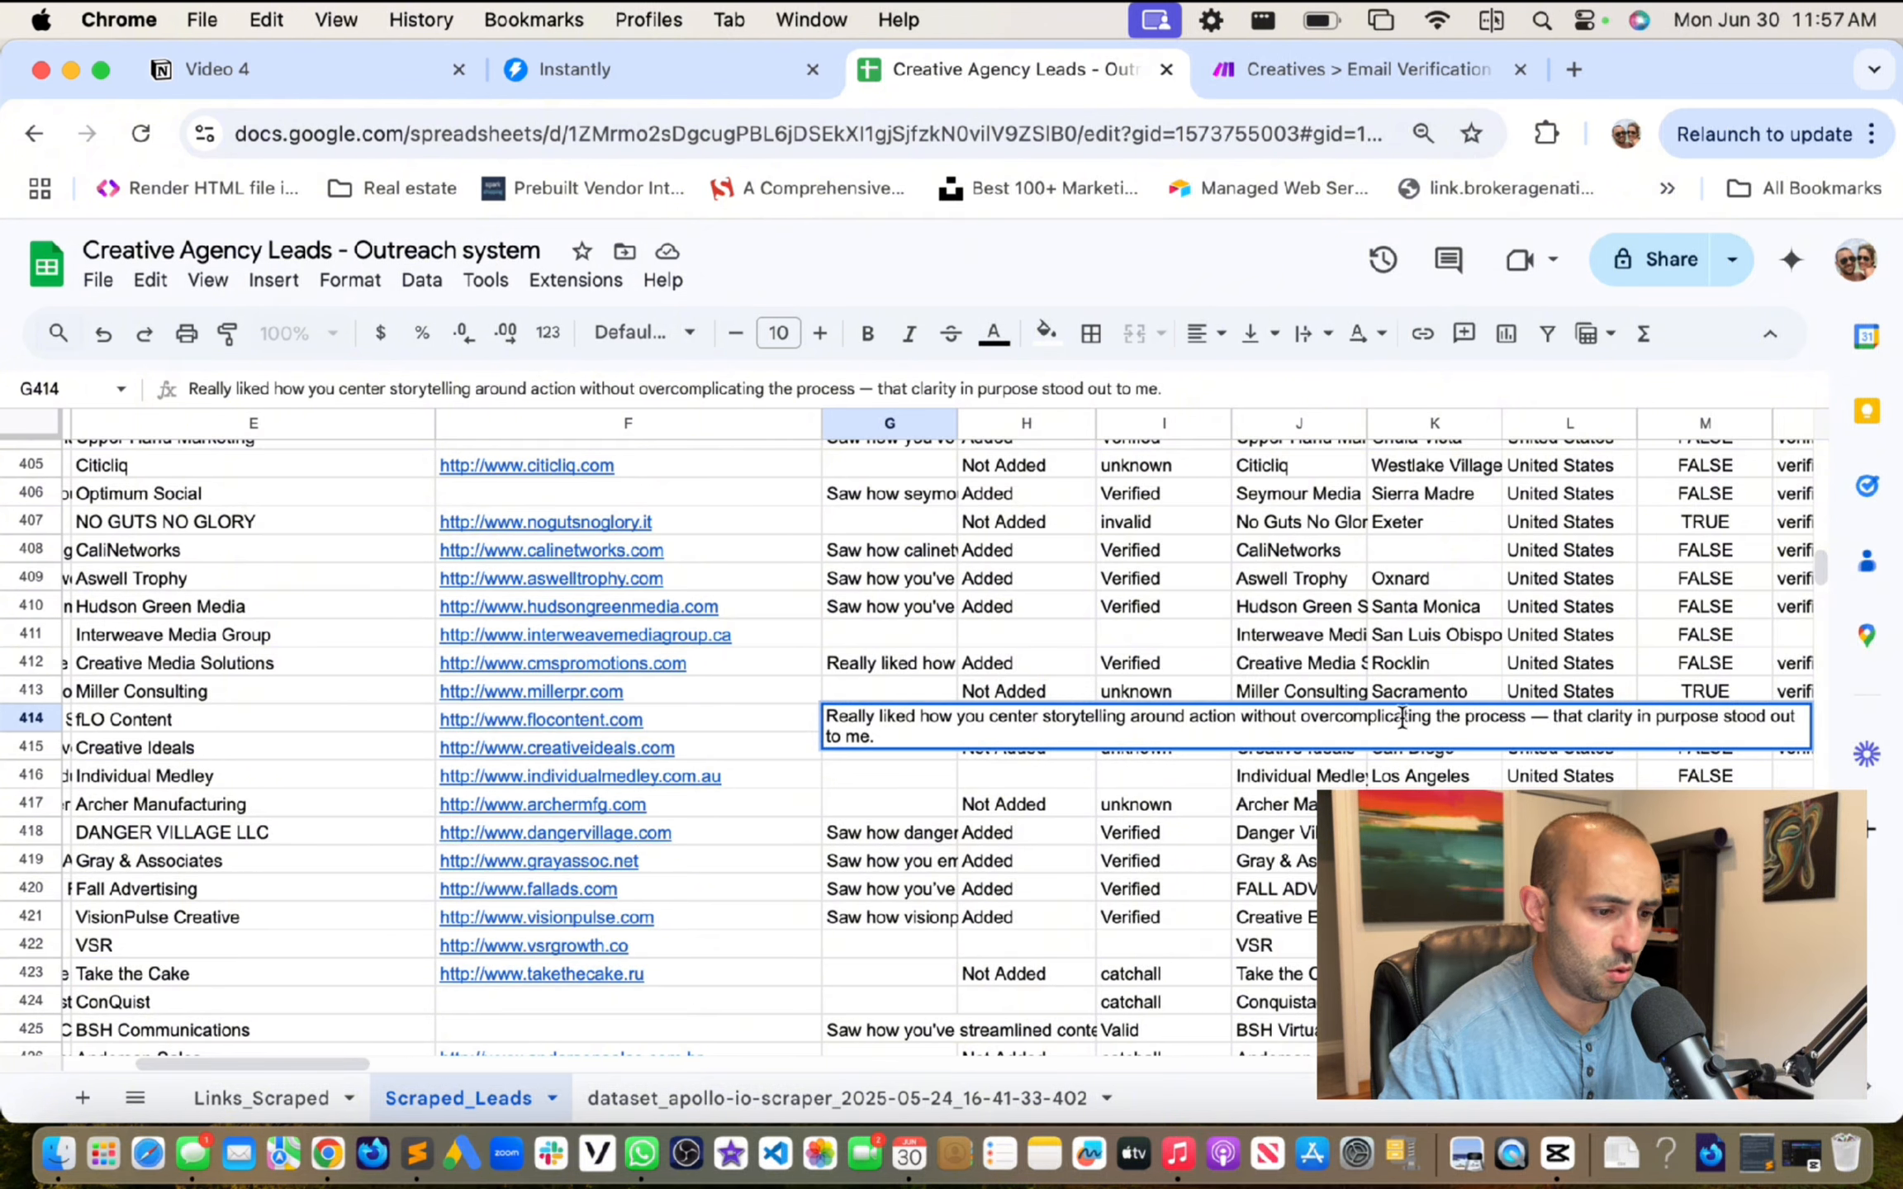
double_click(922, 607)
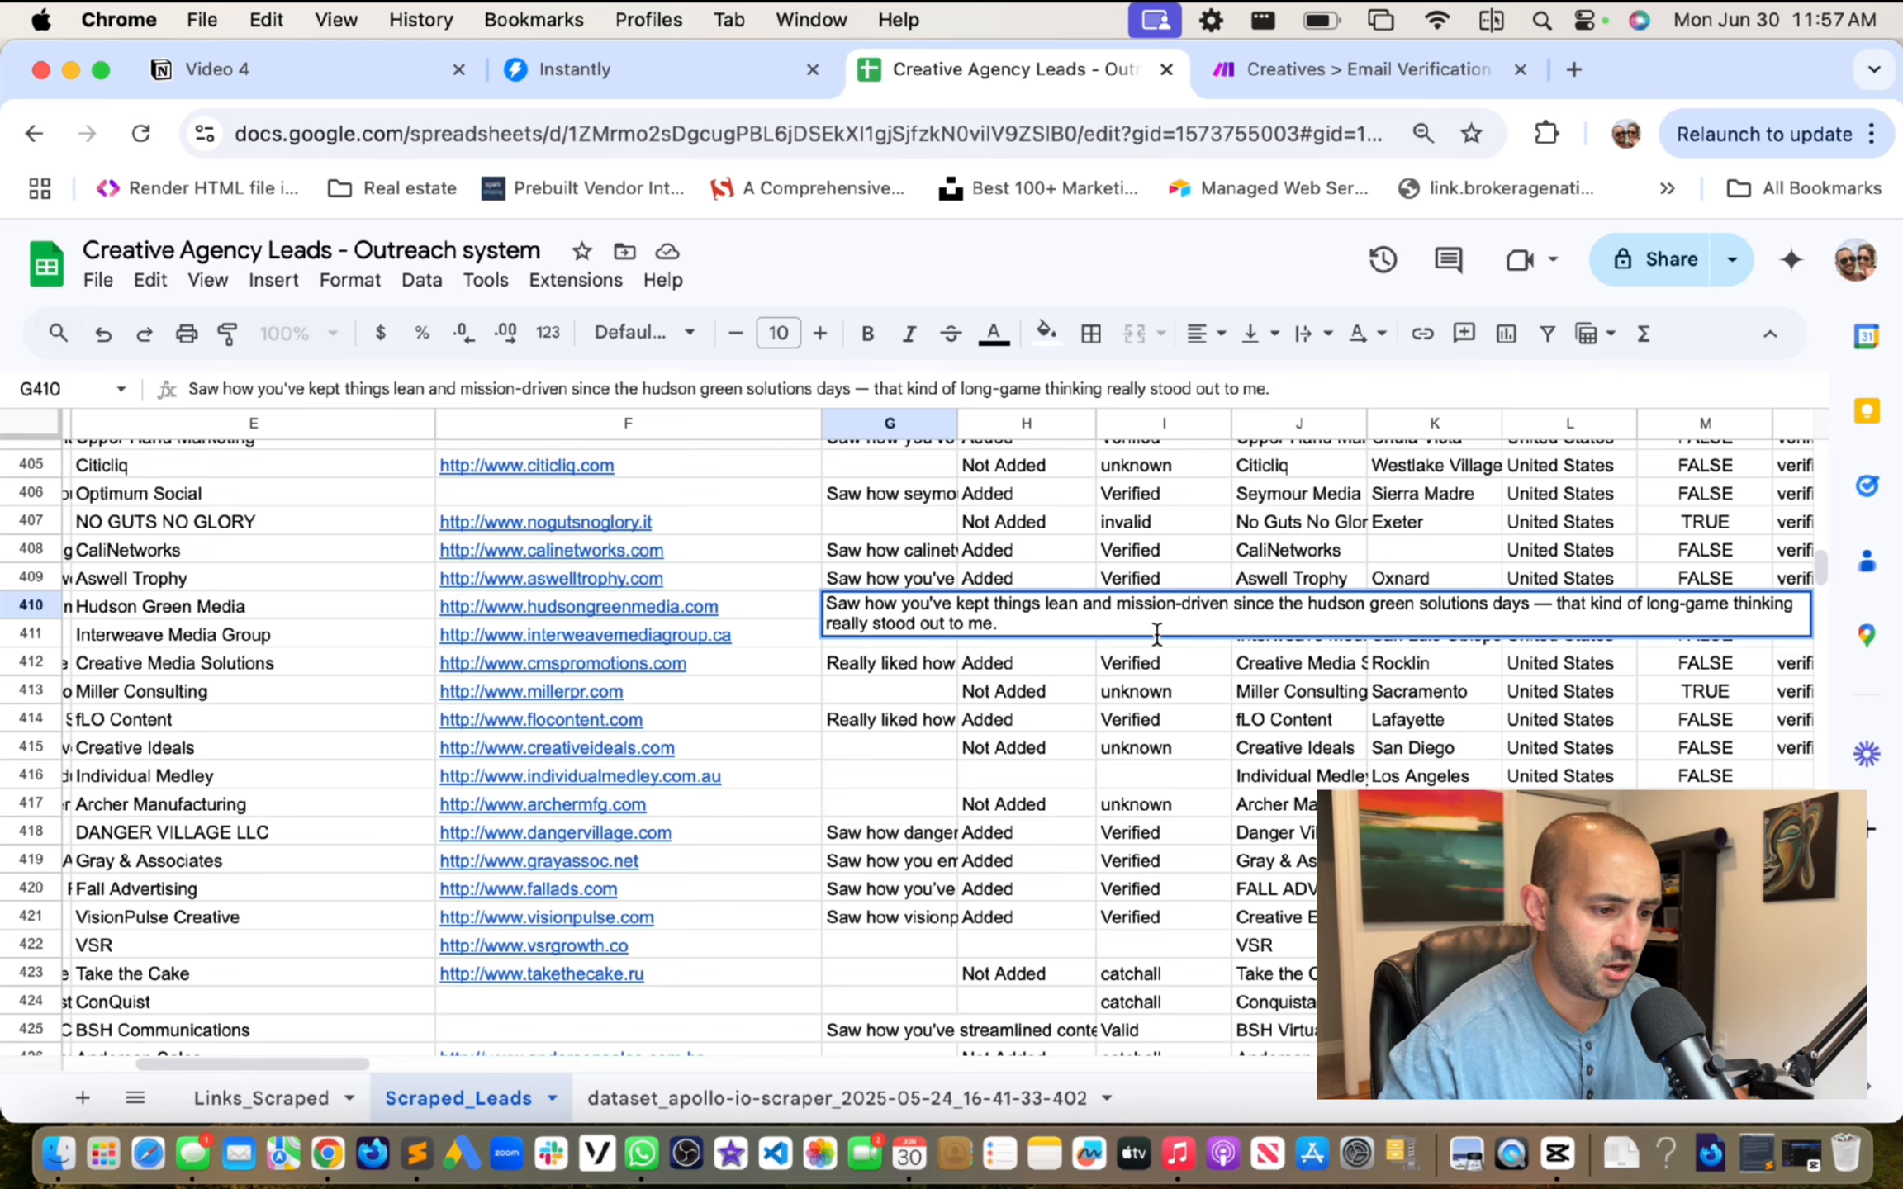
left_click(879, 665)
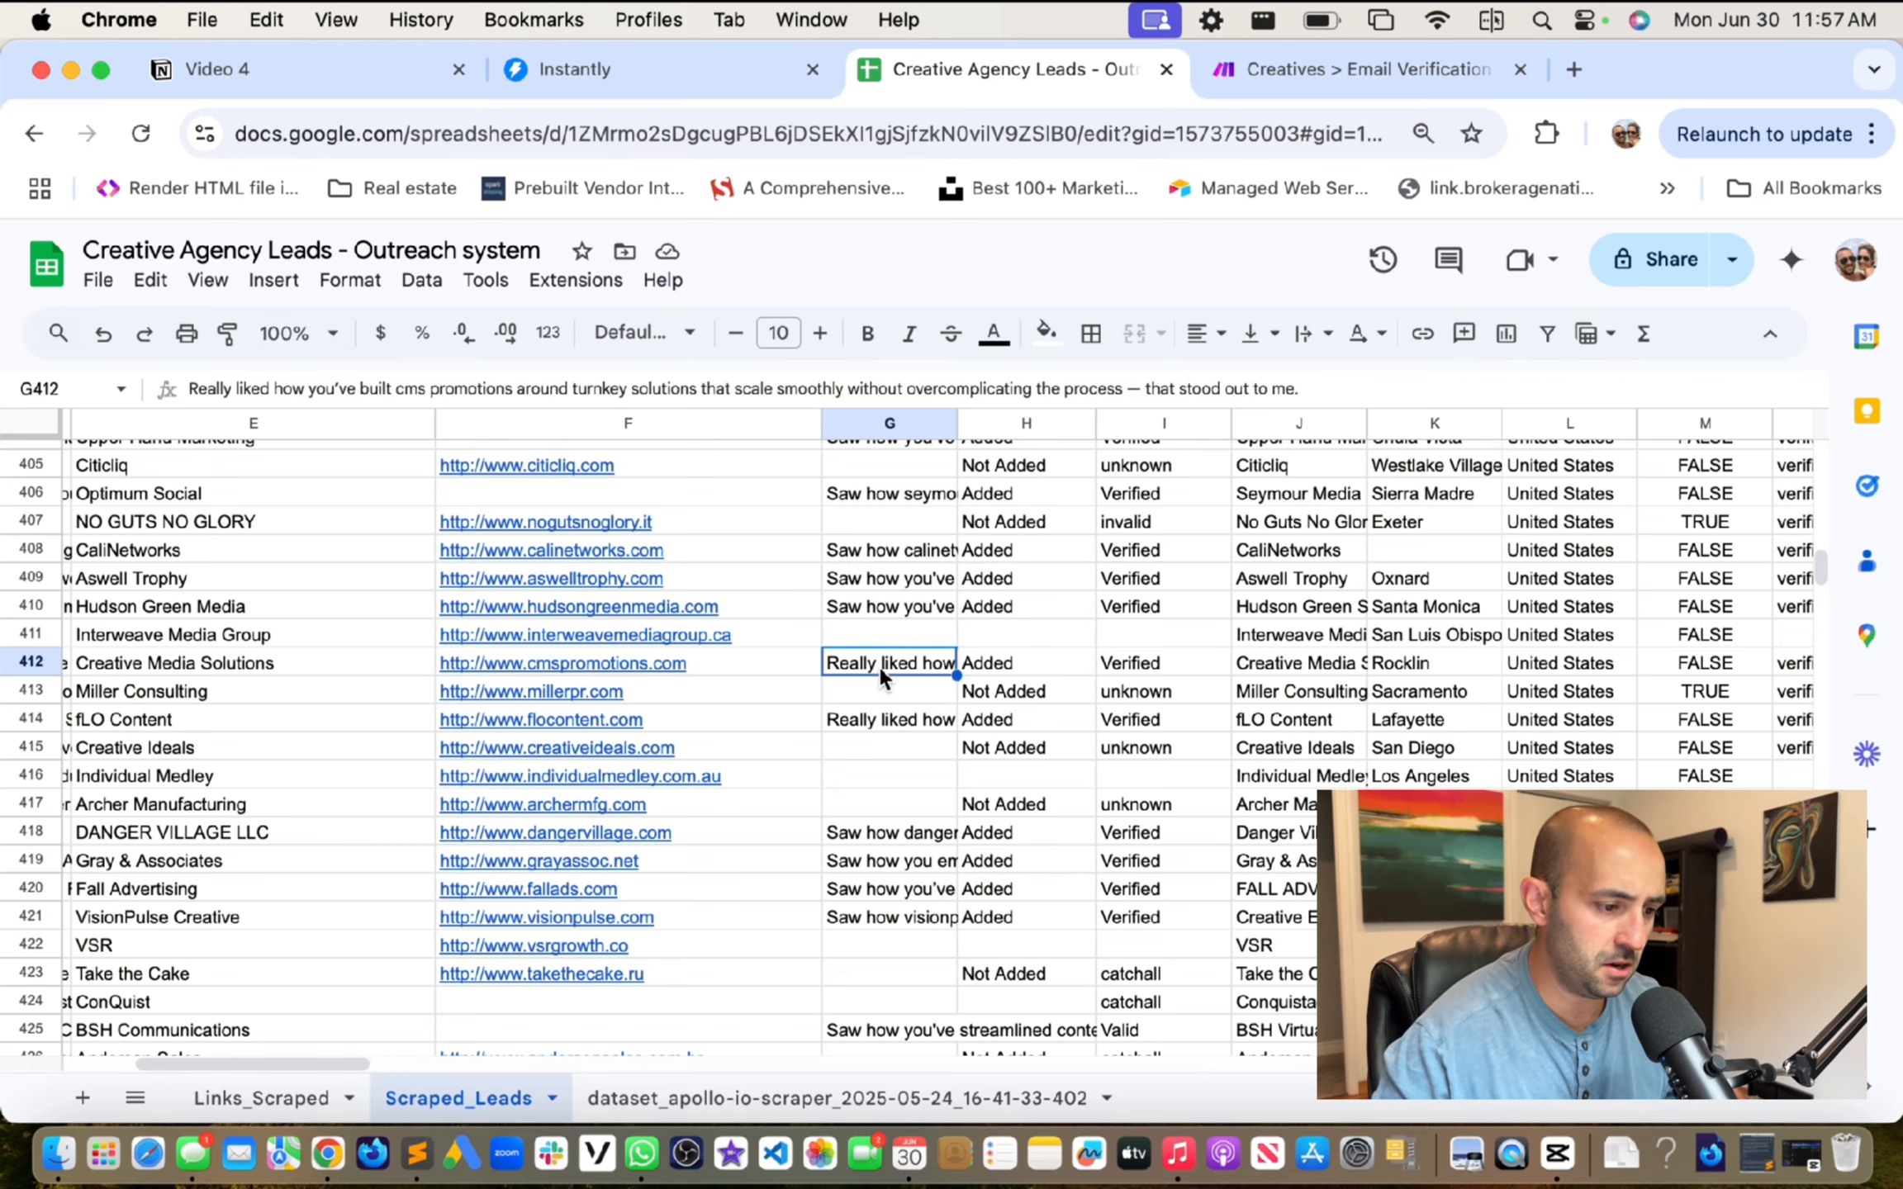
scroll(880, 674, "down", 10)
scroll(884, 685, "down", 5)
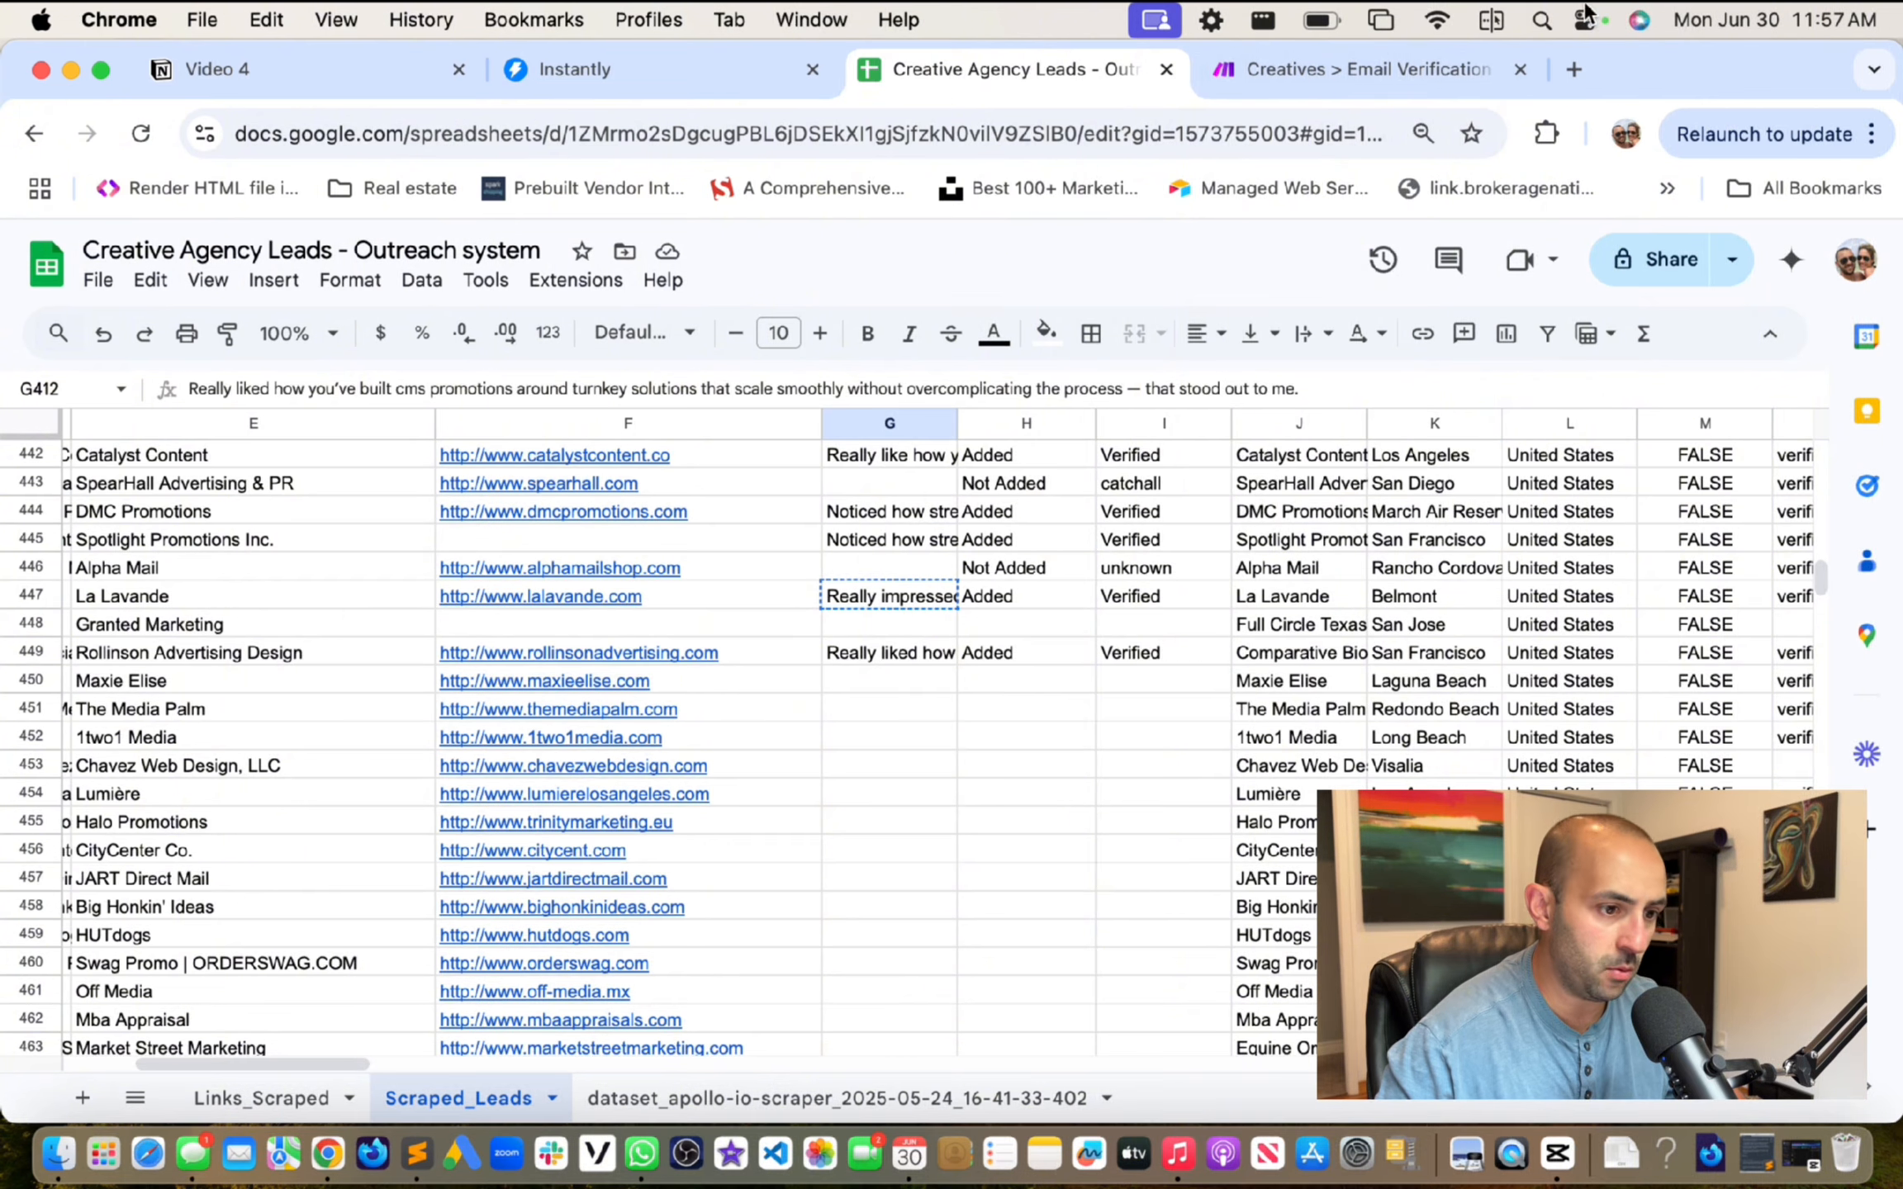
left_click(1300, 69)
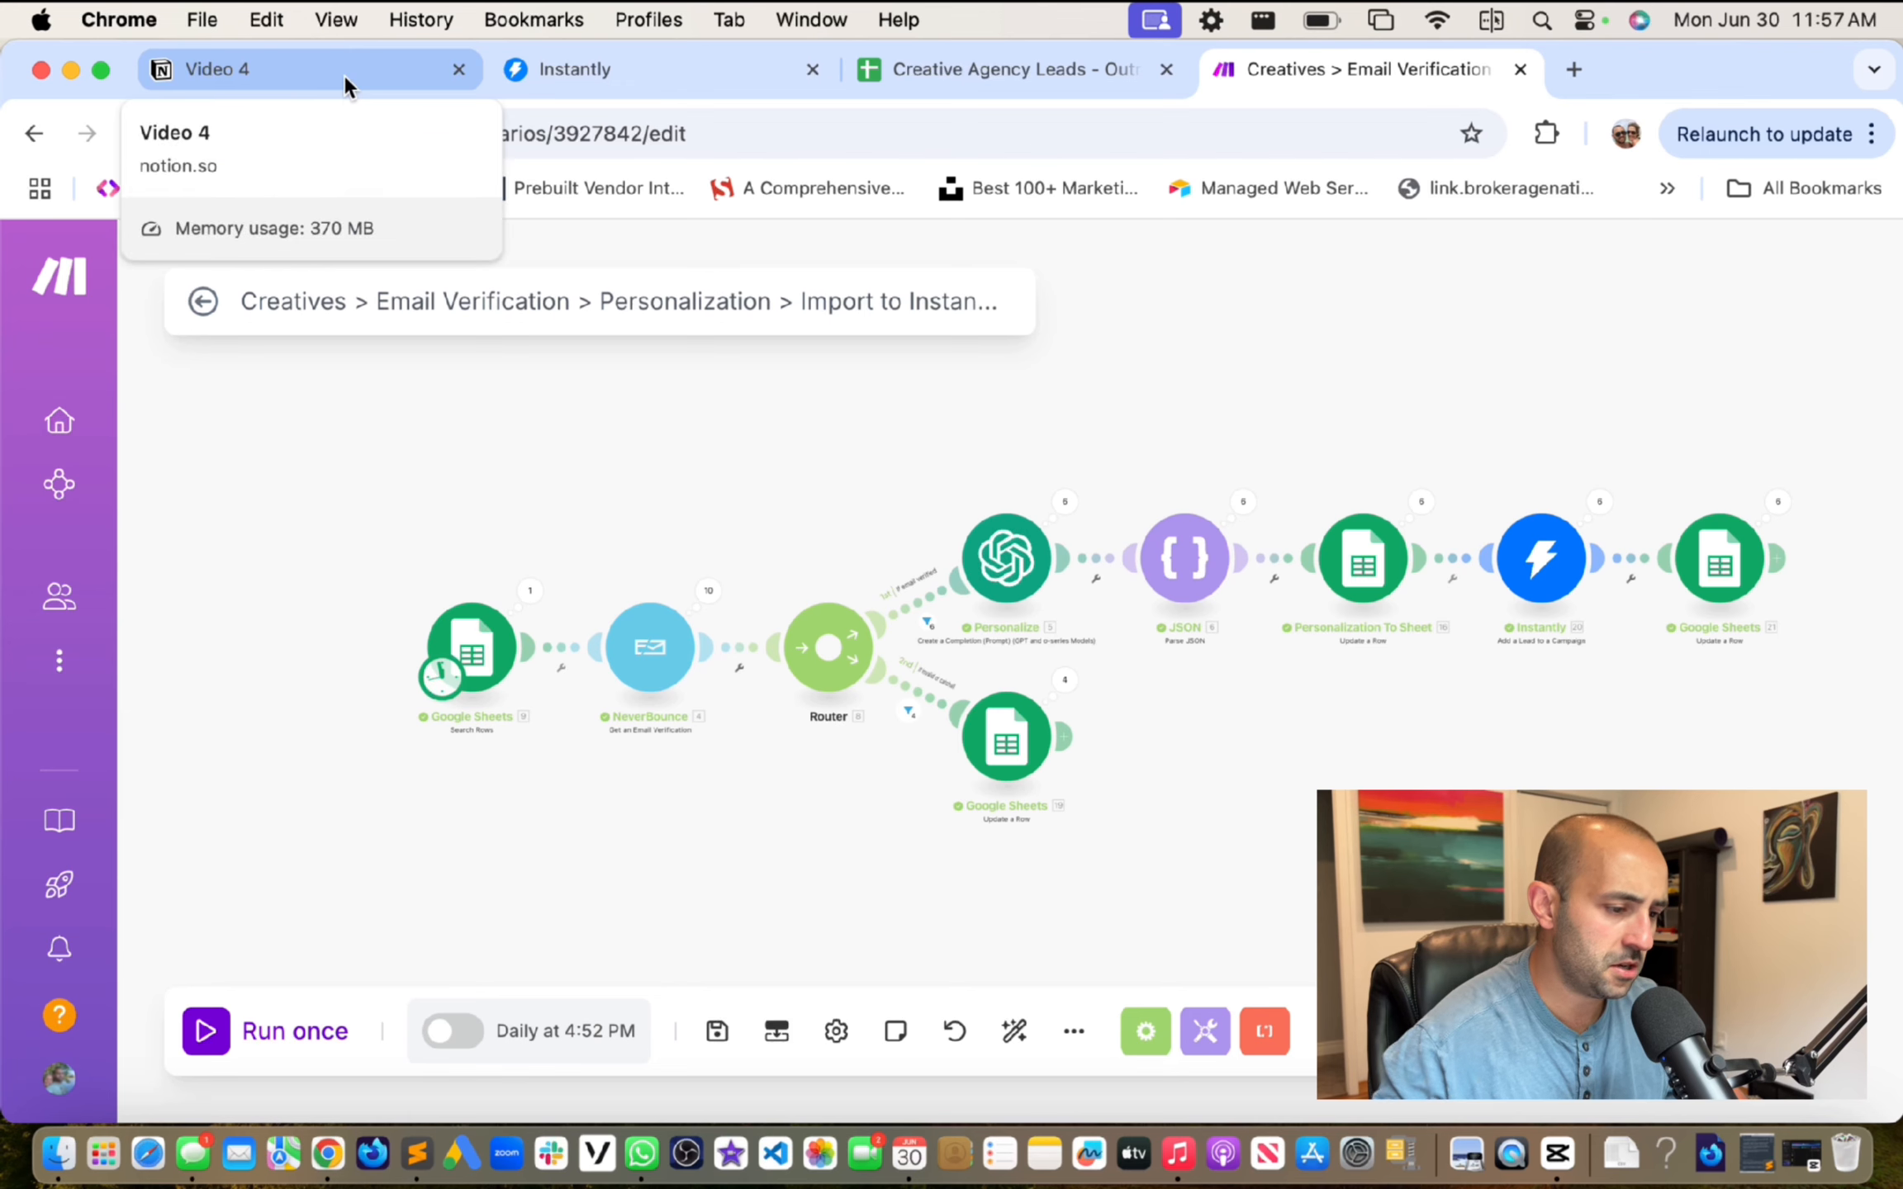
Step: Return to the Video 4 Notion page and scroll through the Cold Email Structure notes
left_click(235, 73)
scroll(1071, 607, "down", 3)
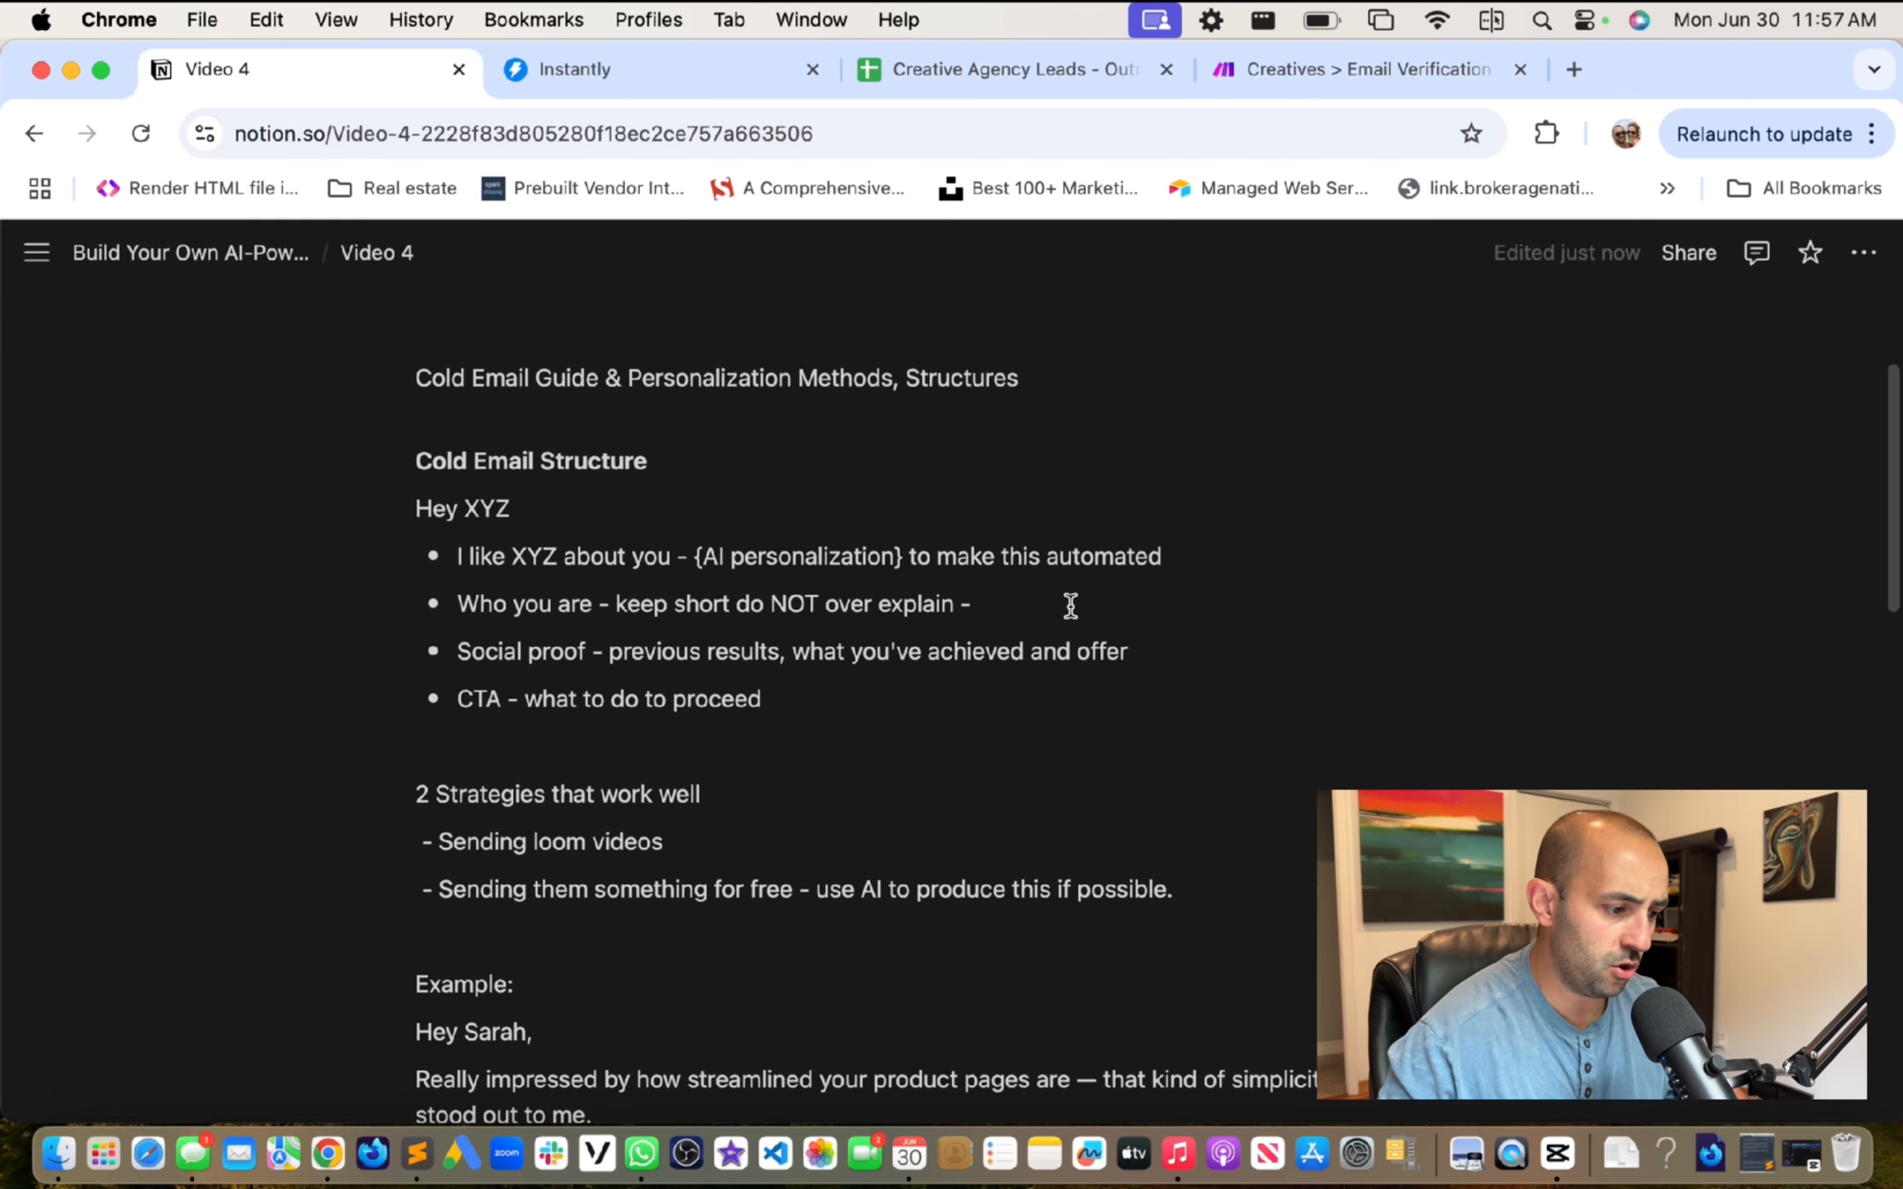
scroll(785, 689, "up", 3)
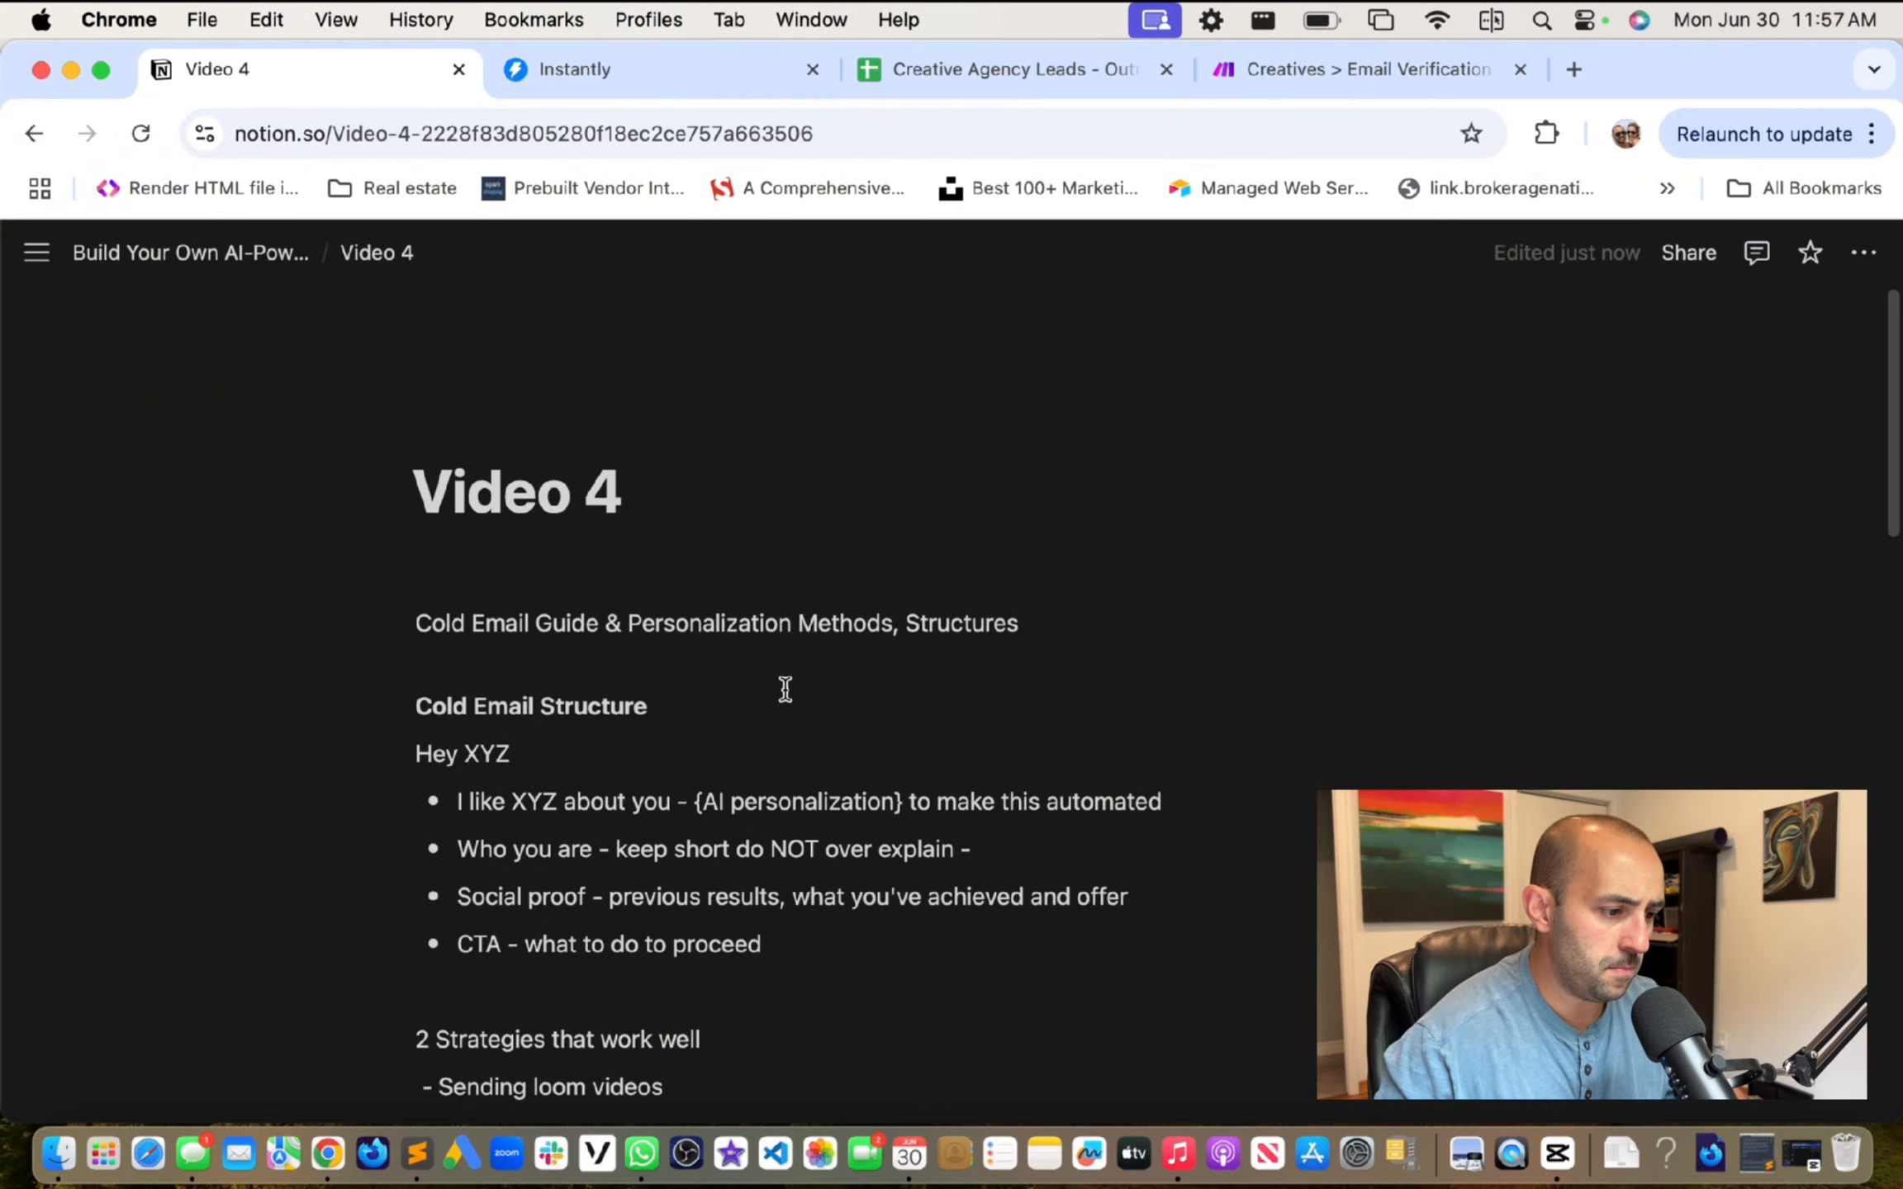
scroll(784, 690, "down", 3)
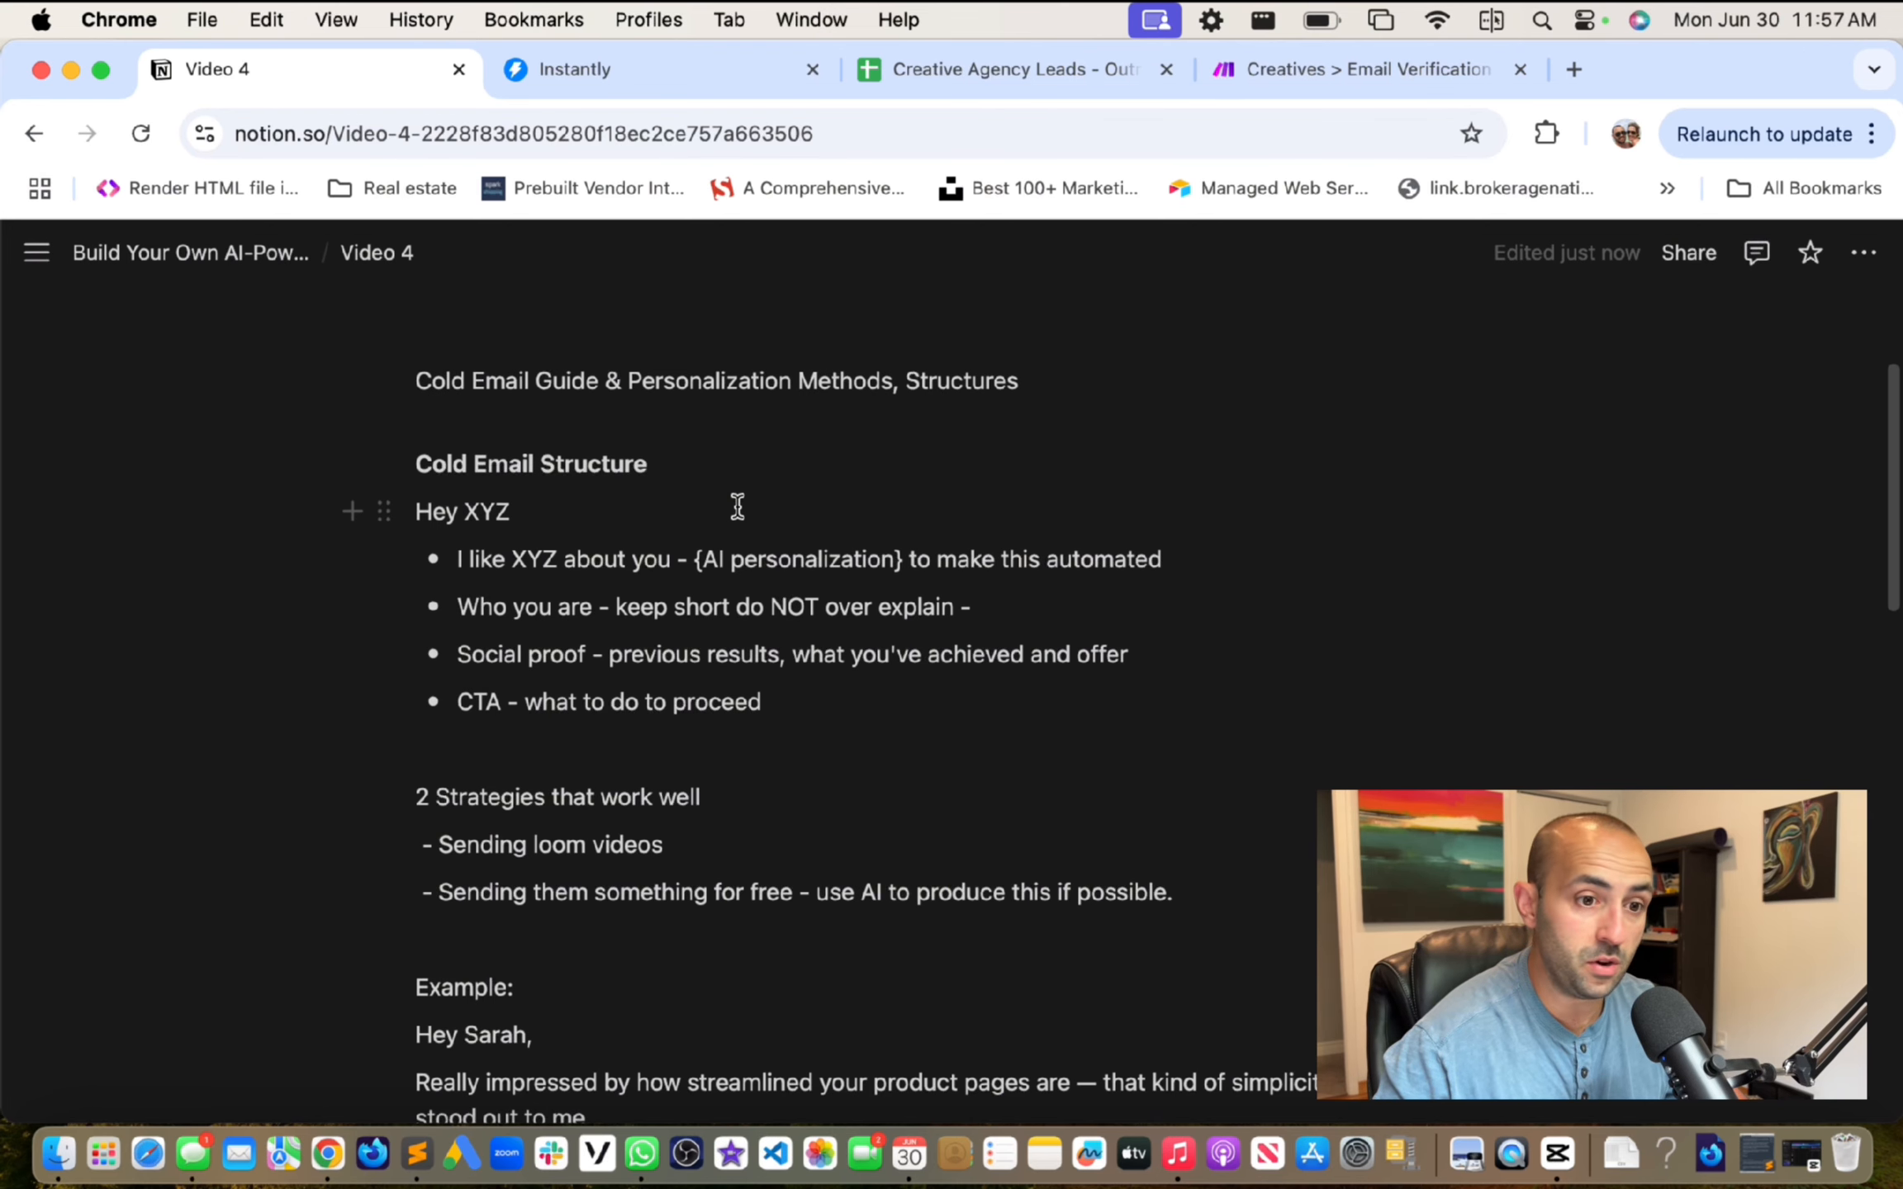
scroll(742, 508, "up", 1)
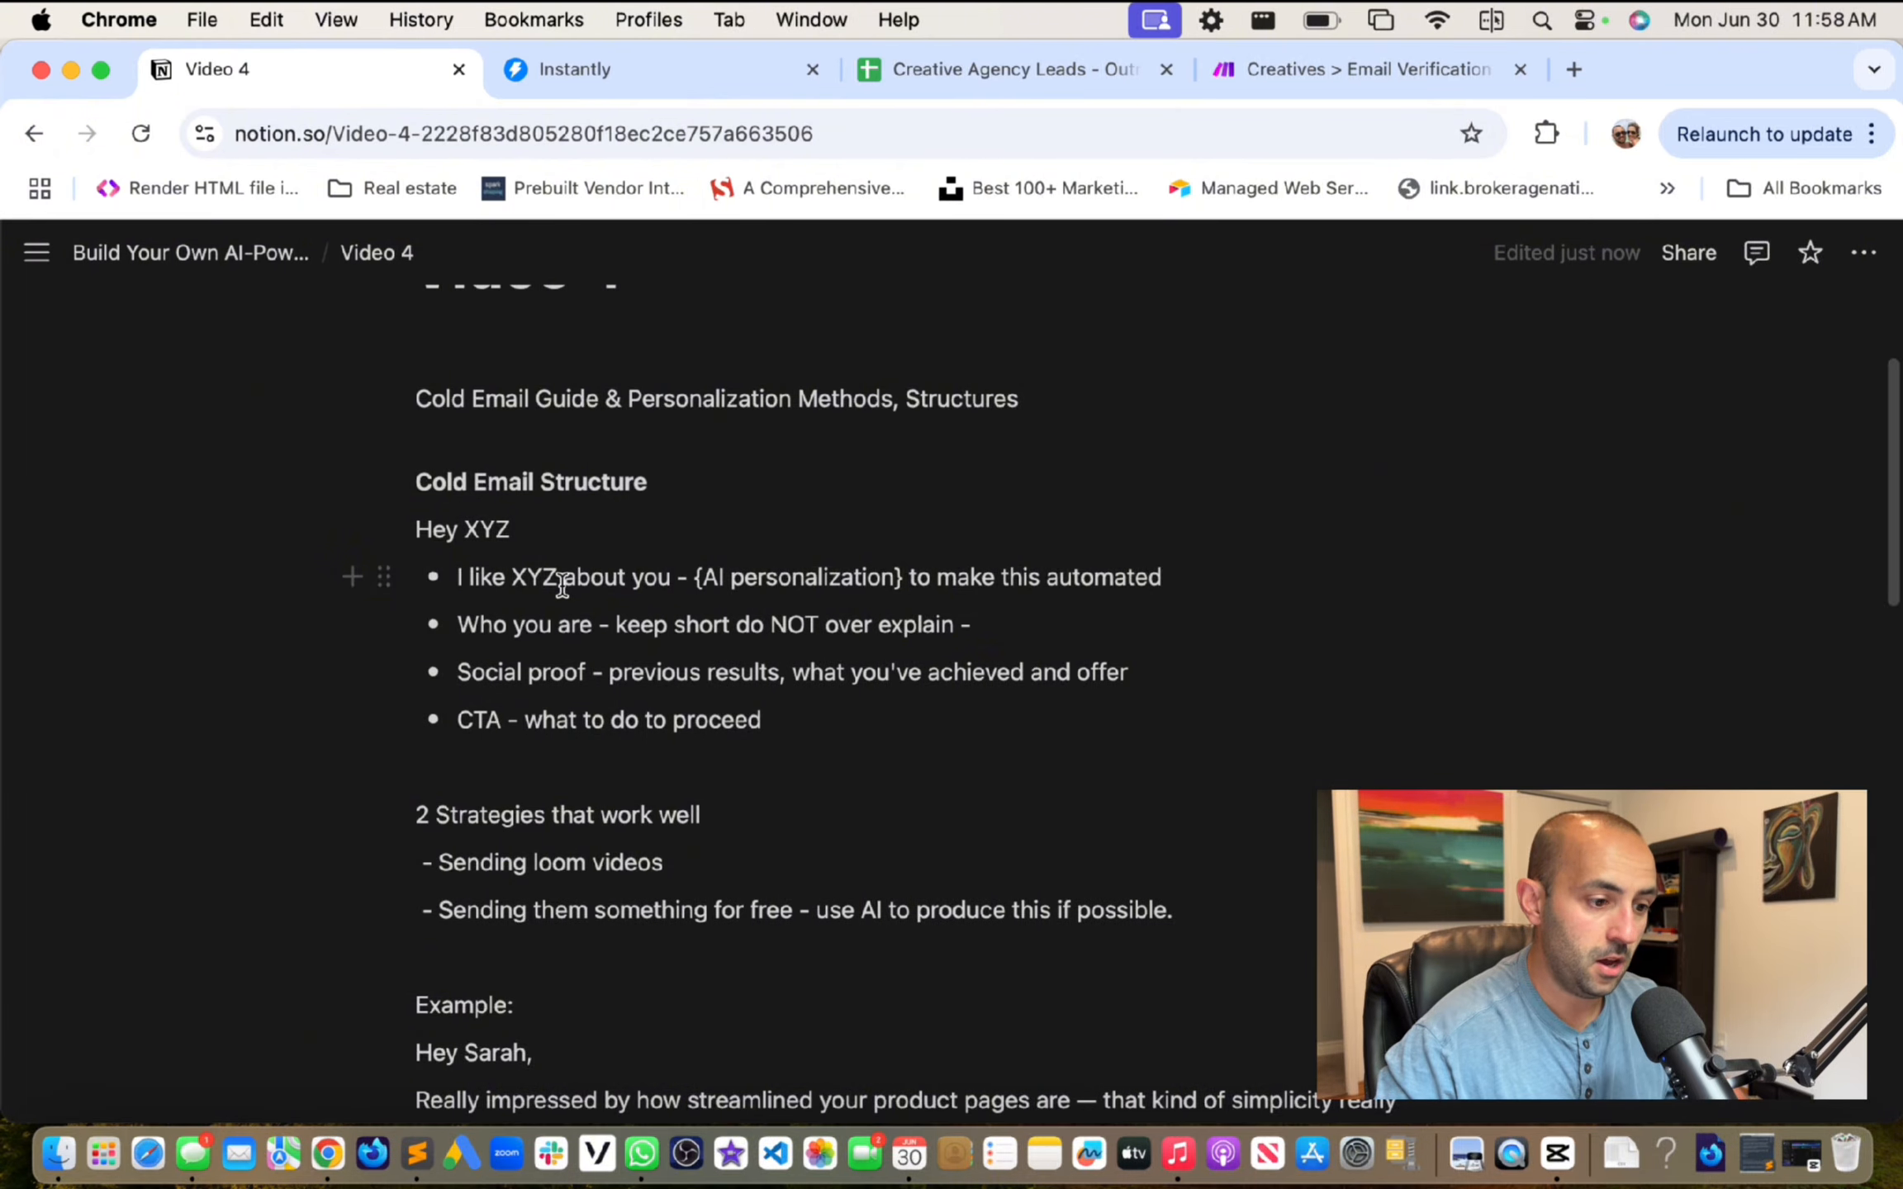
left_click(1229, 572)
type("- 1 line")
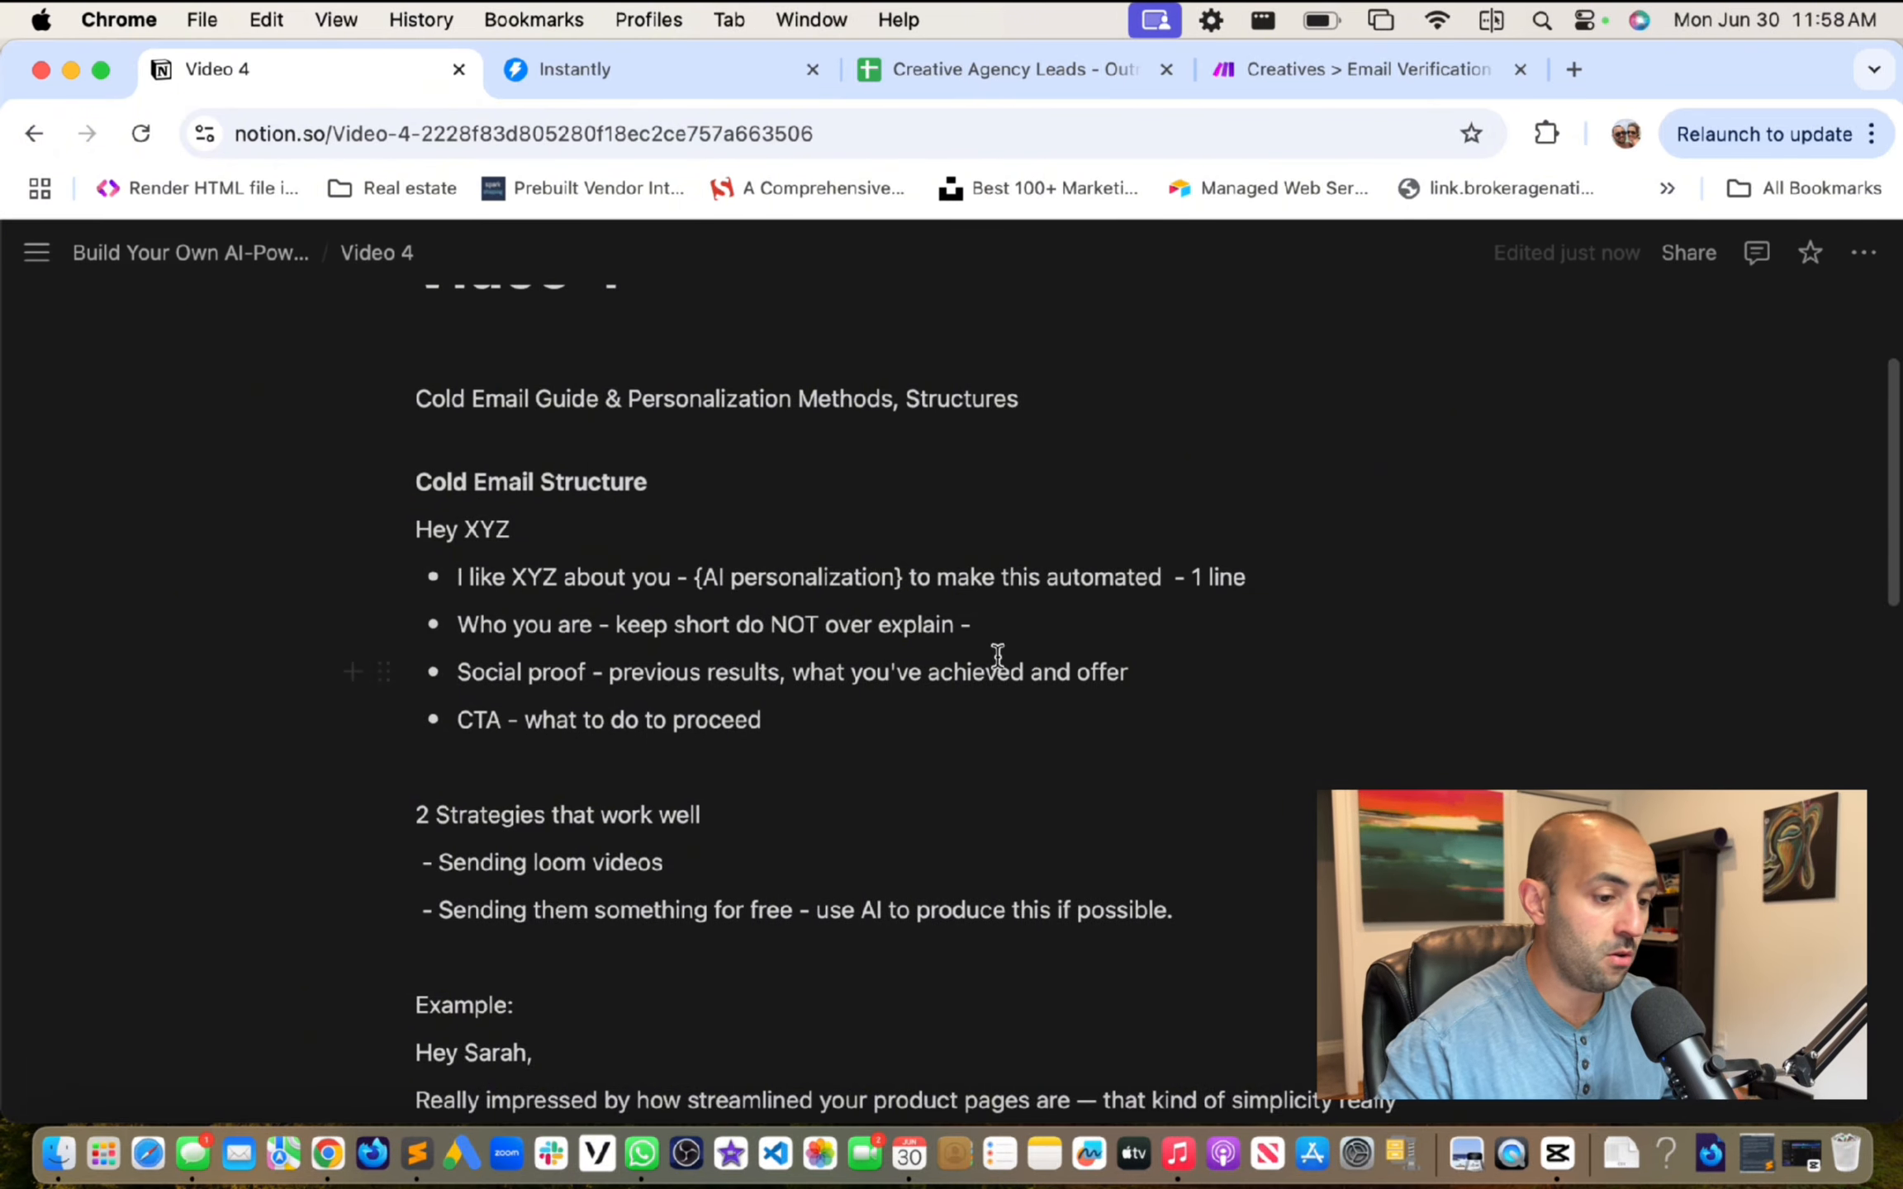
scroll(519, 576, "down", 2)
scroll(495, 507, "up", 1)
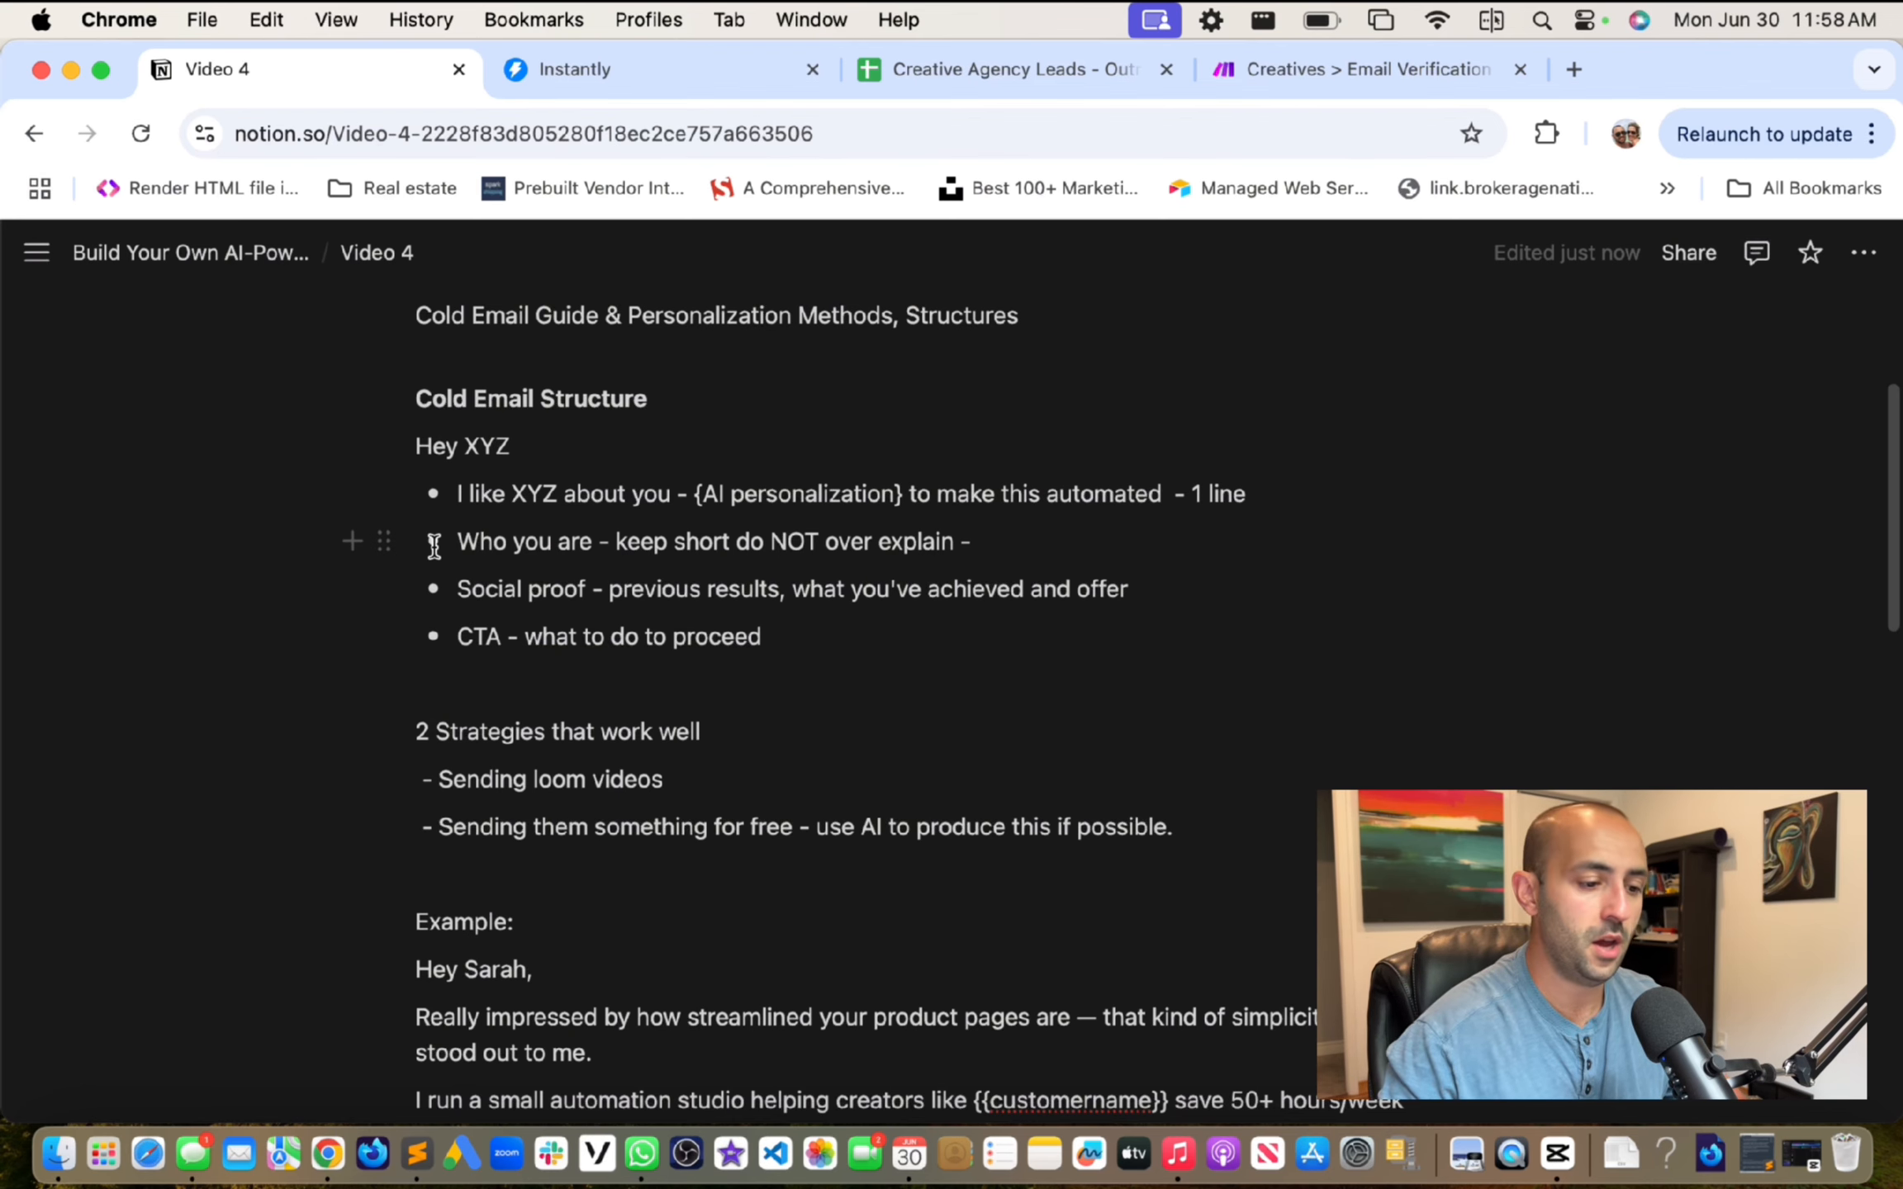
type("1 s")
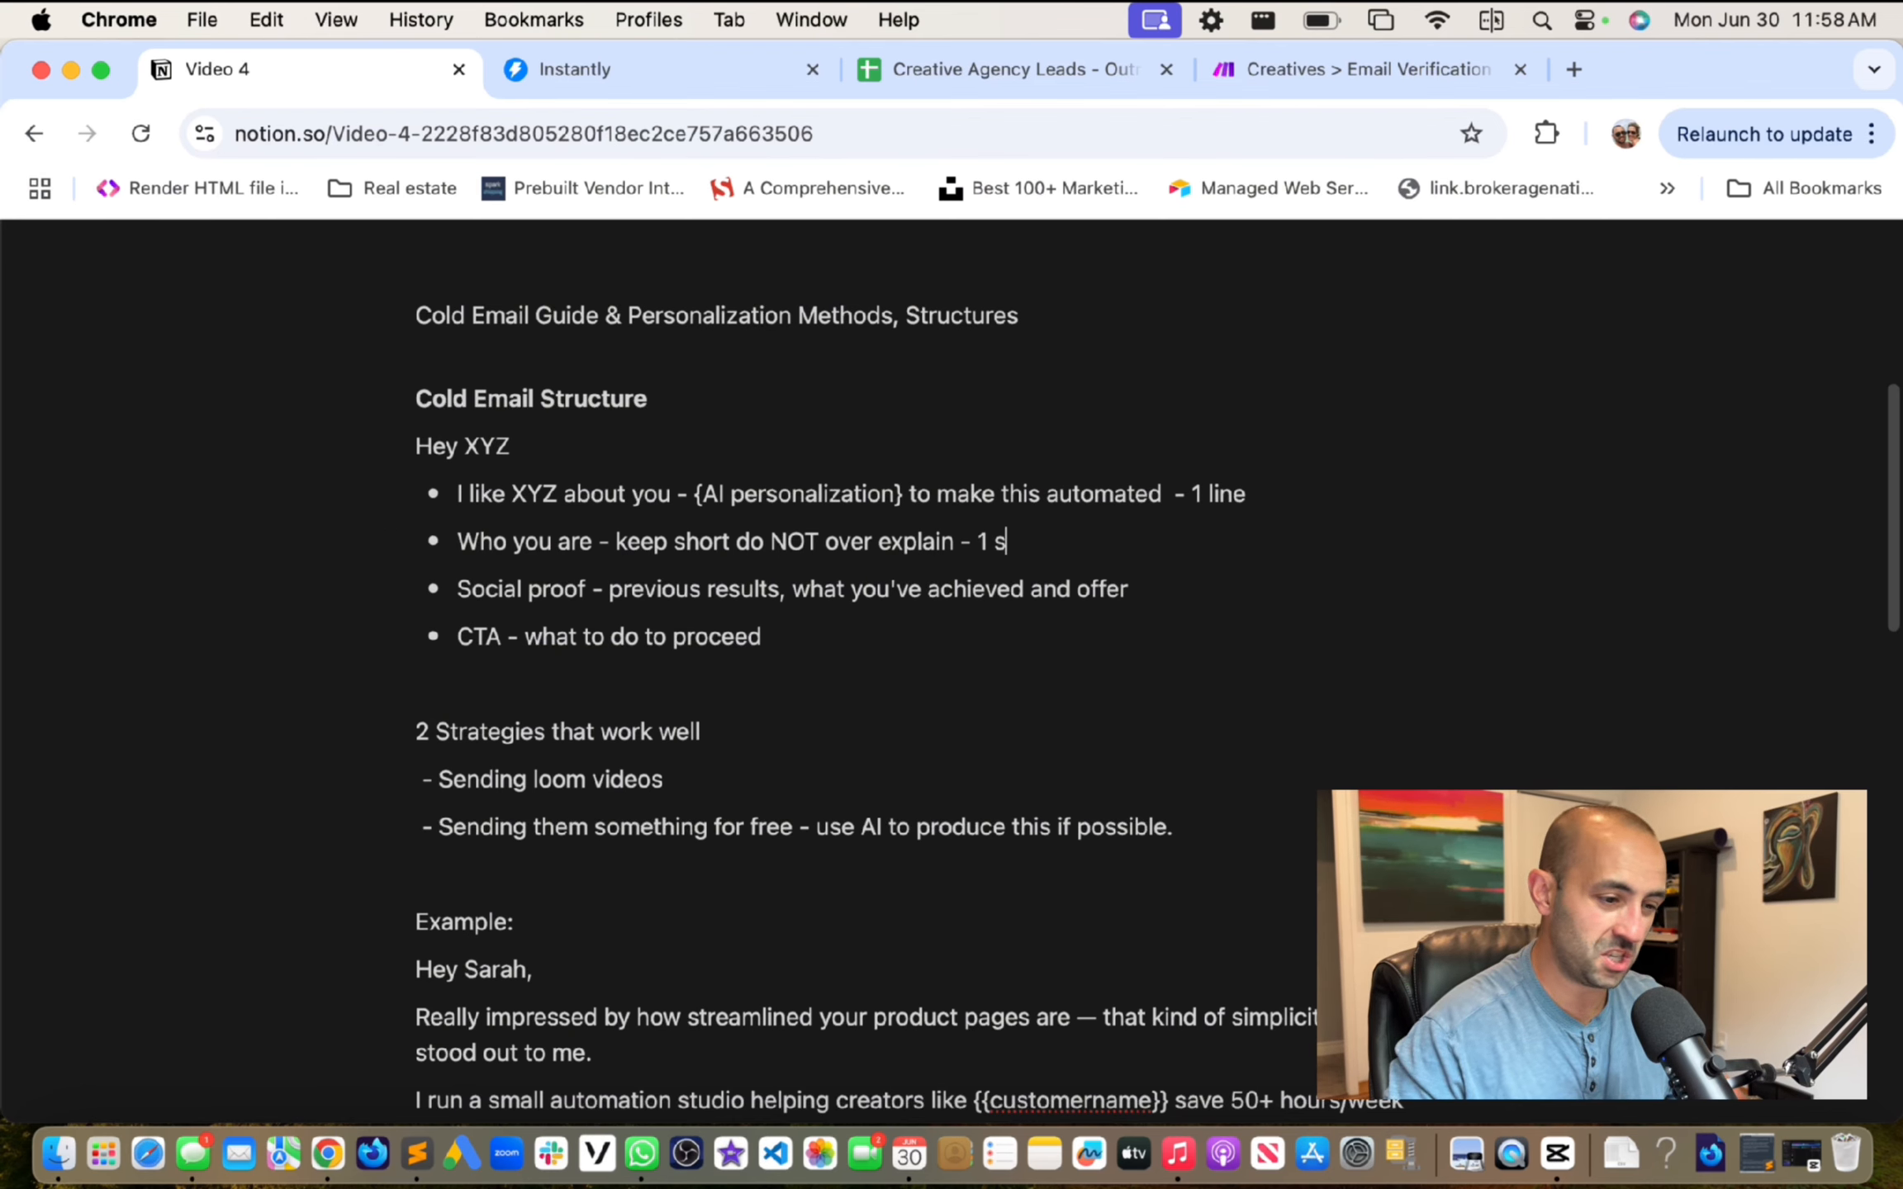
type("entence")
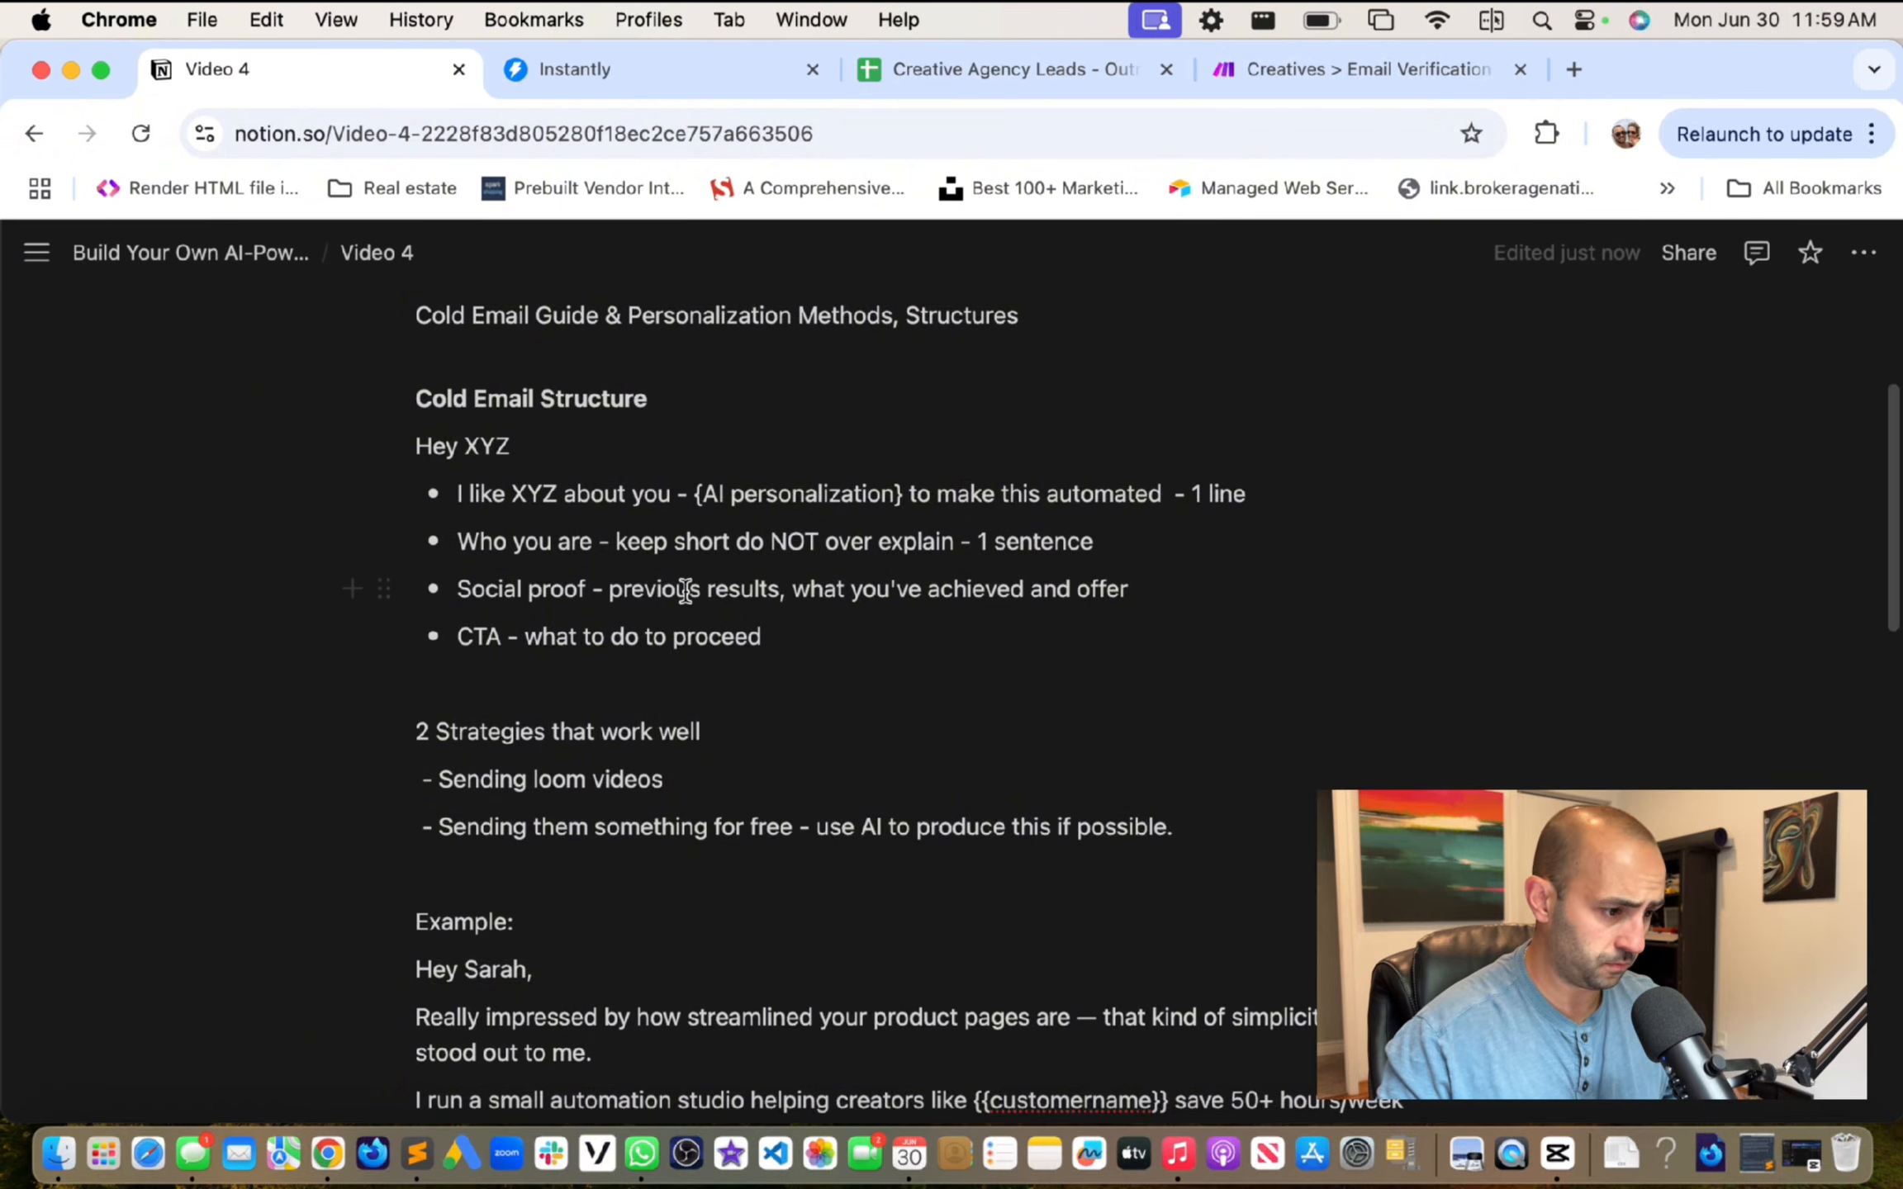
scroll(505, 588, "down", 1)
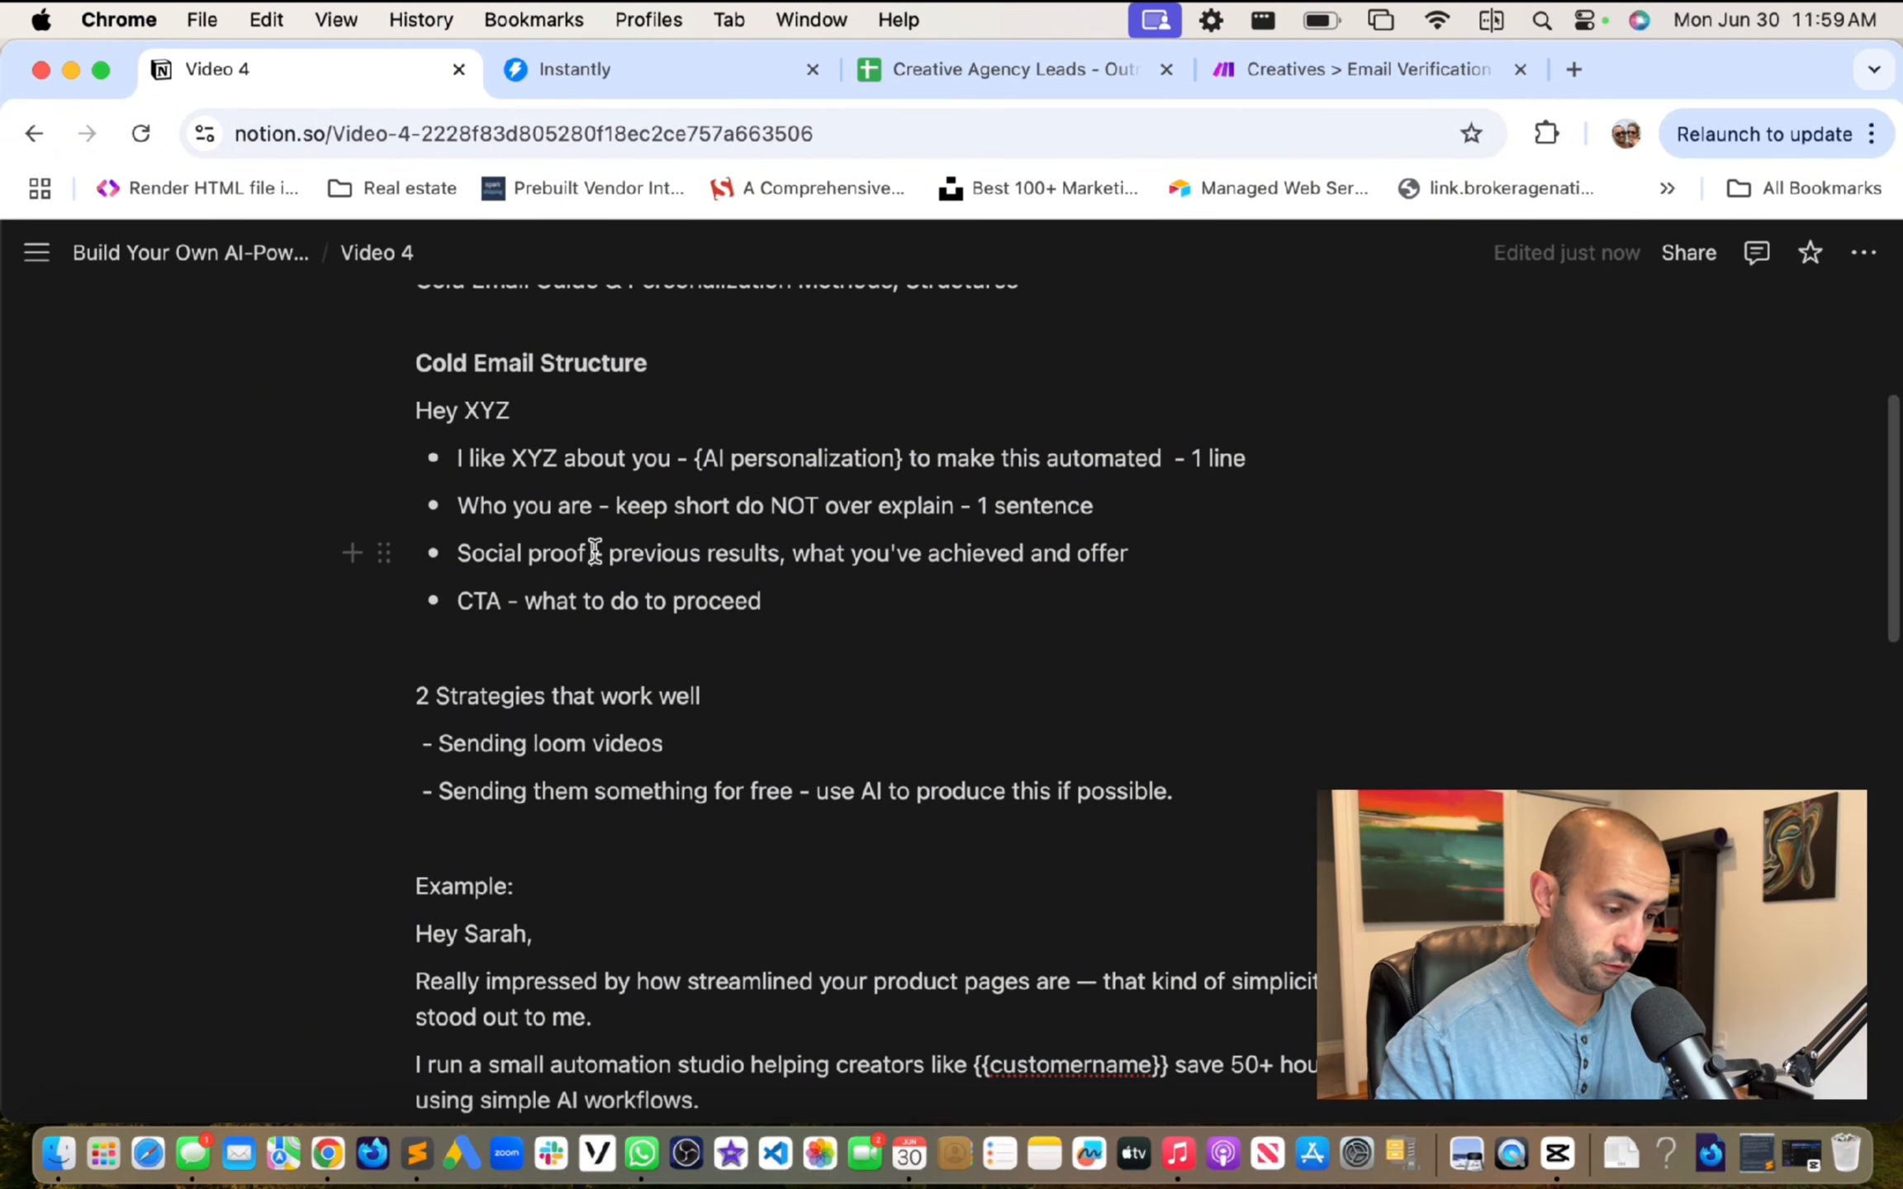
left_click(591, 552)
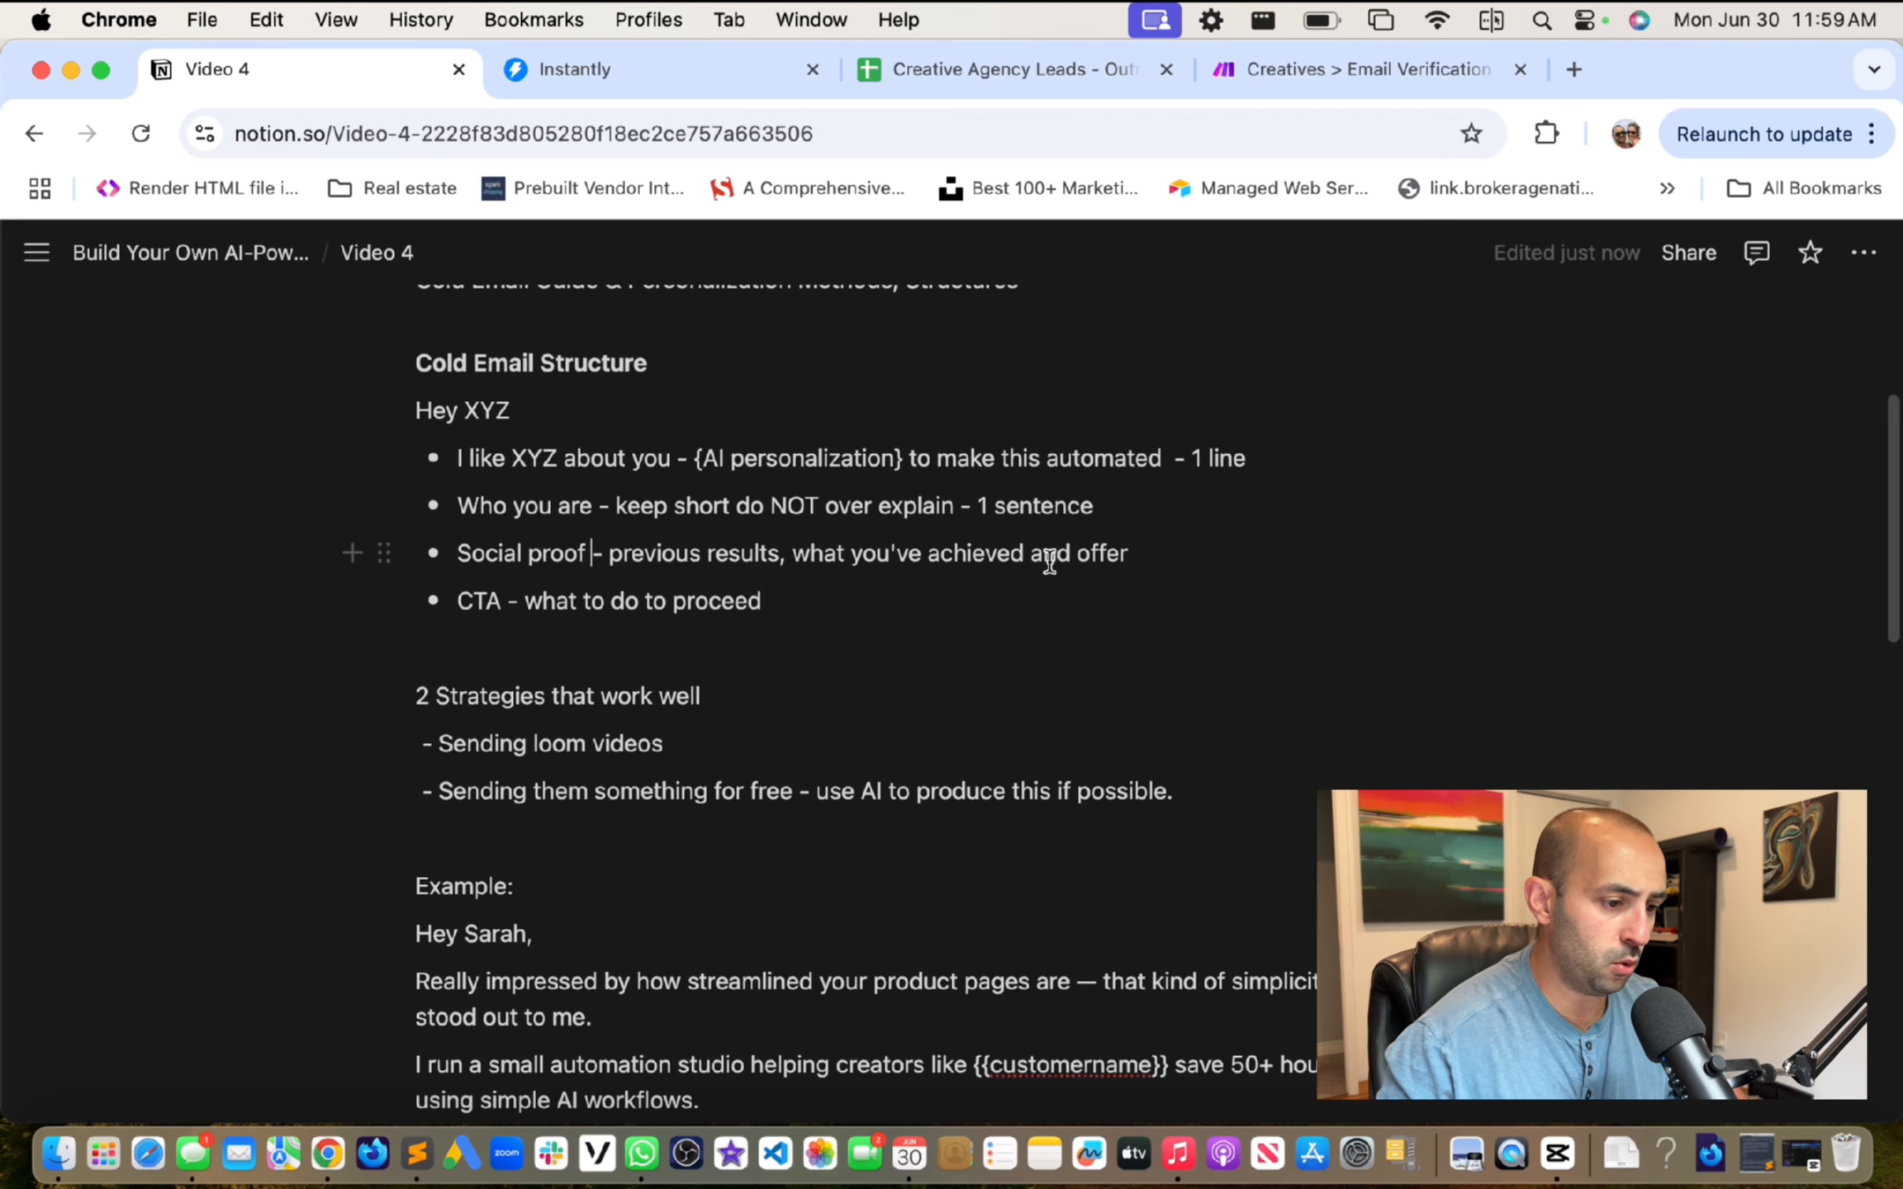
scroll(760, 568, "down", 1)
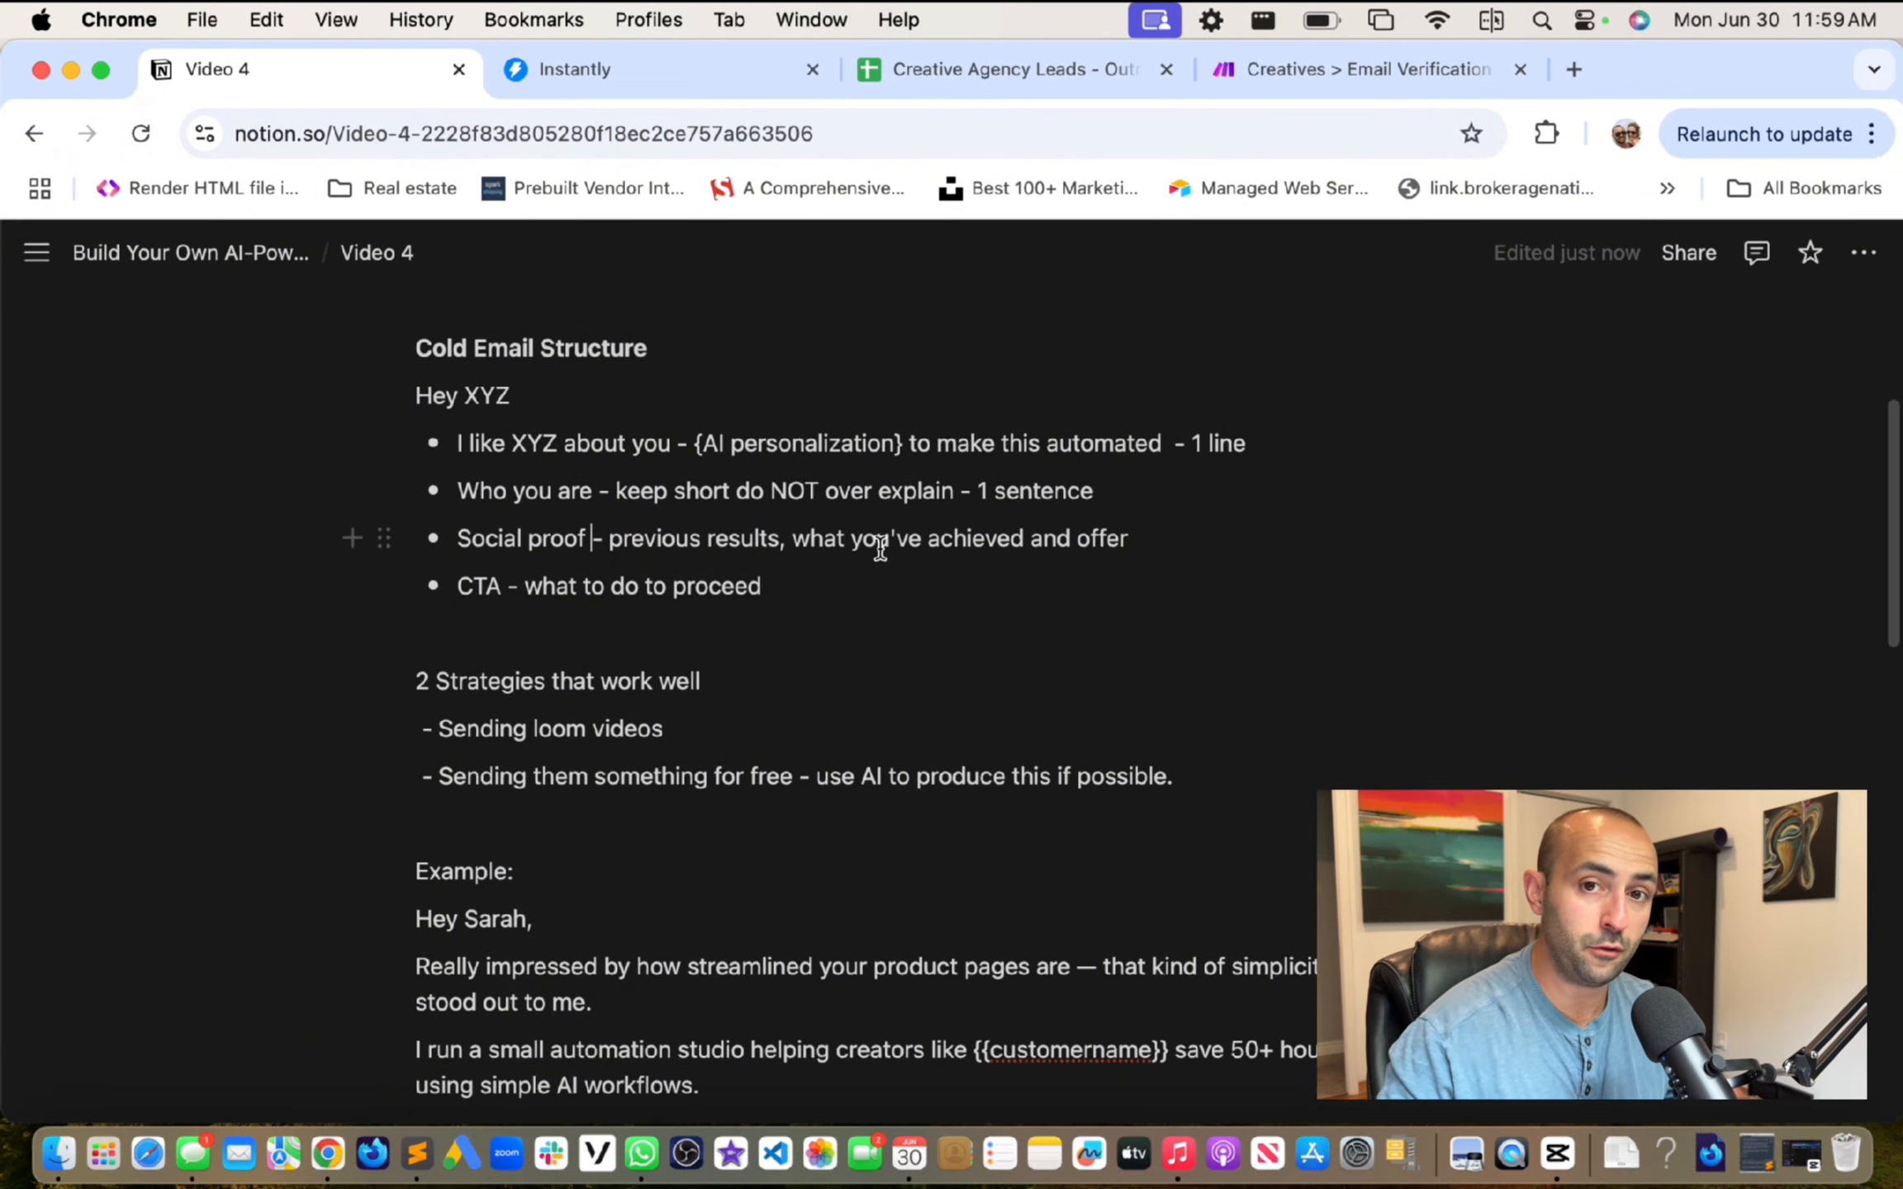
scroll(799, 544, "down", 3)
Step: Point out the 2 Strategies: sending Loom videos and the free-offer approach
left_click(396, 501)
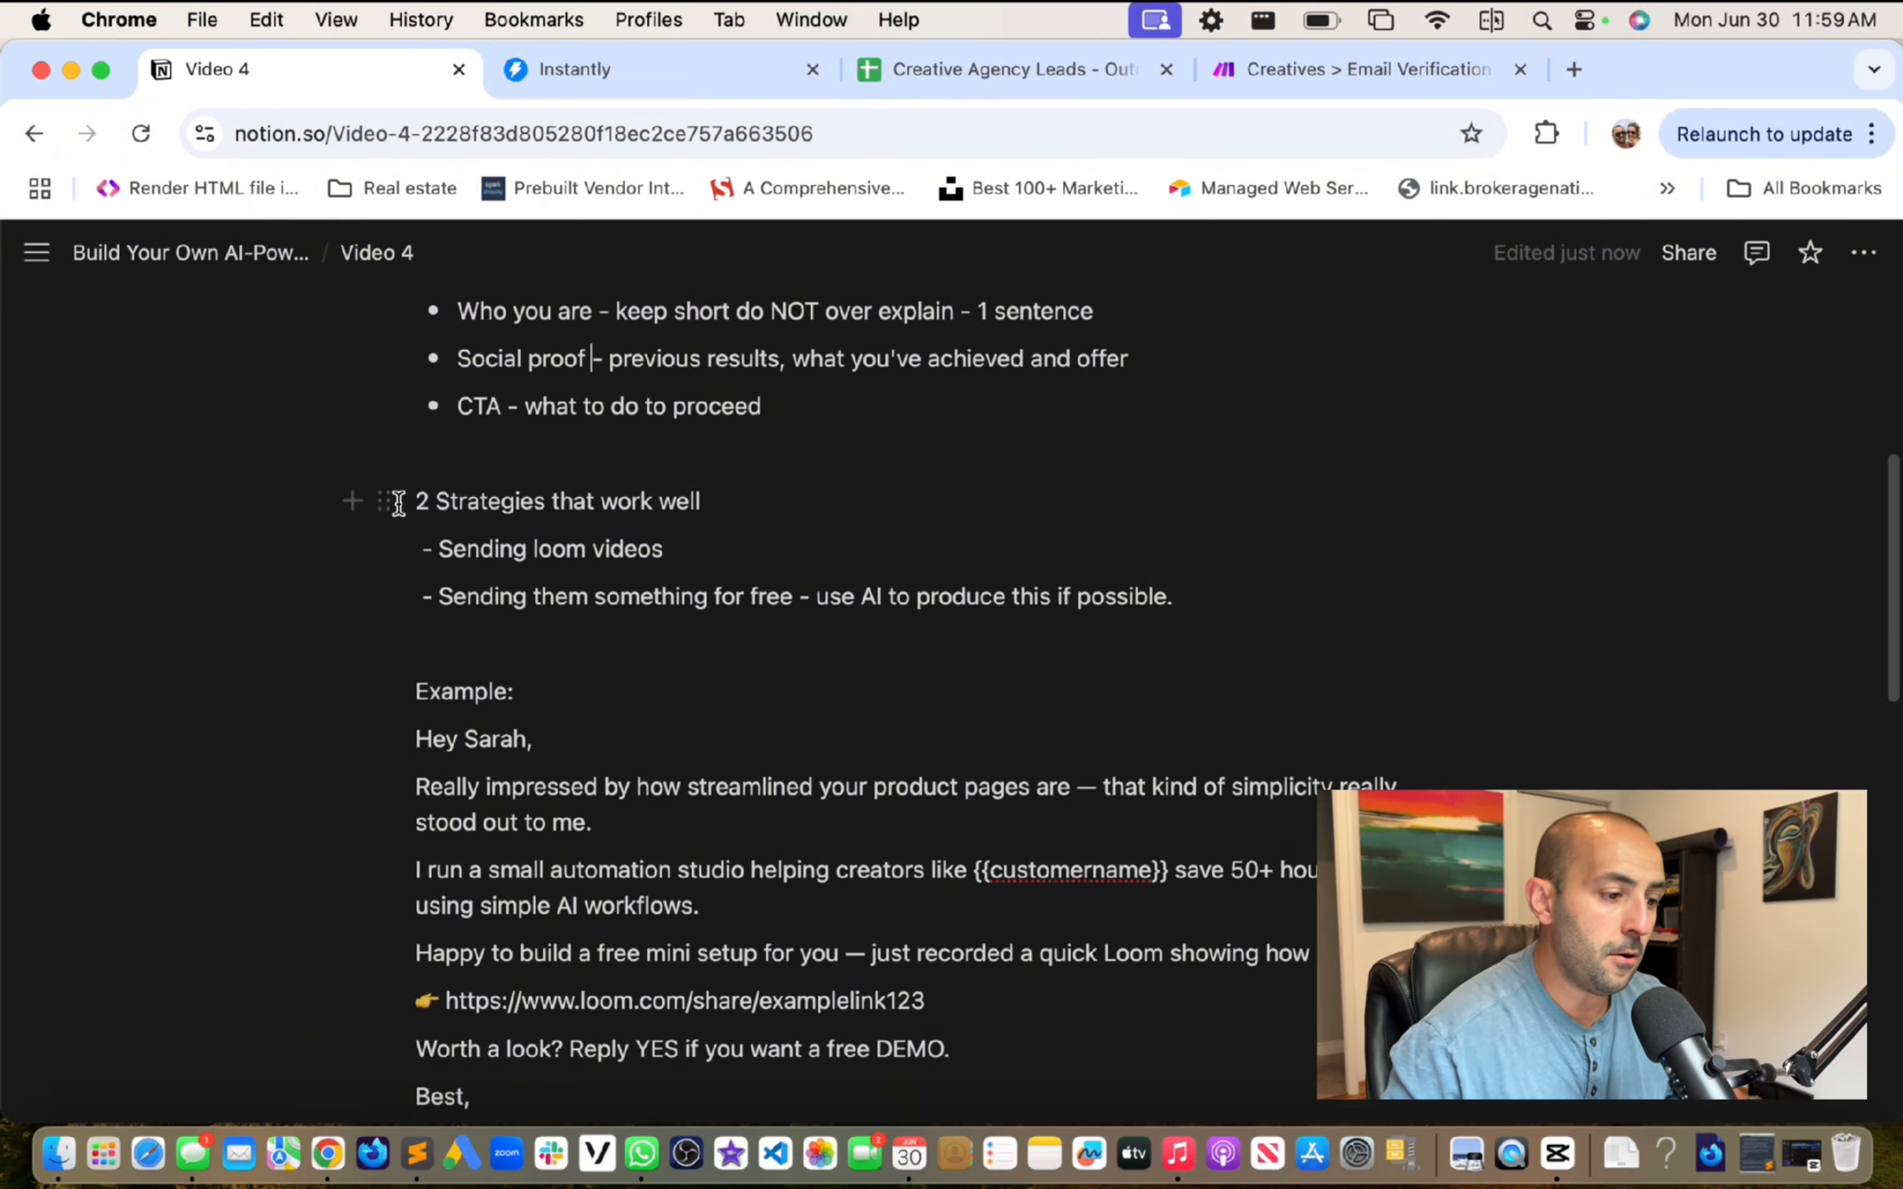
left_click(732, 489)
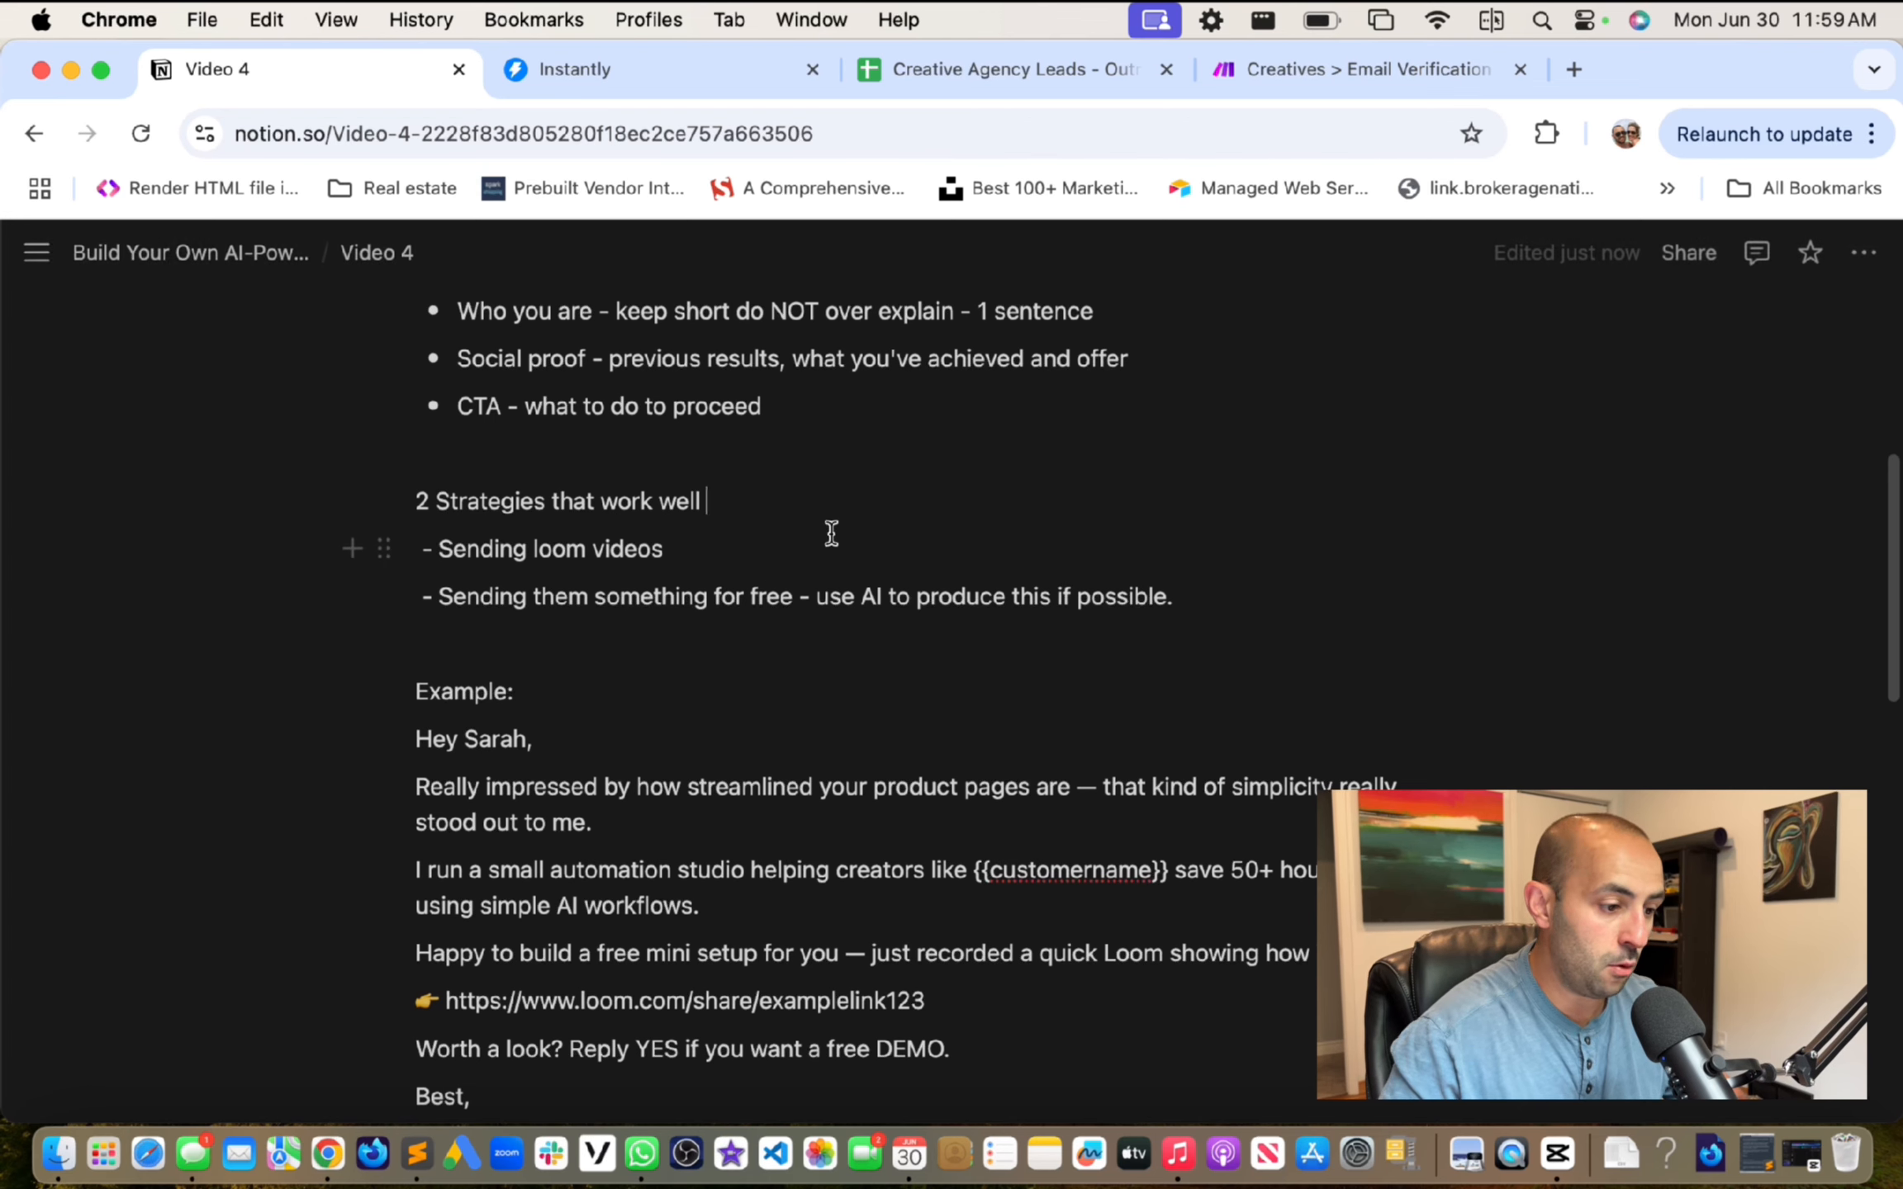
left_click(663, 548)
scroll(453, 505, "down", 3)
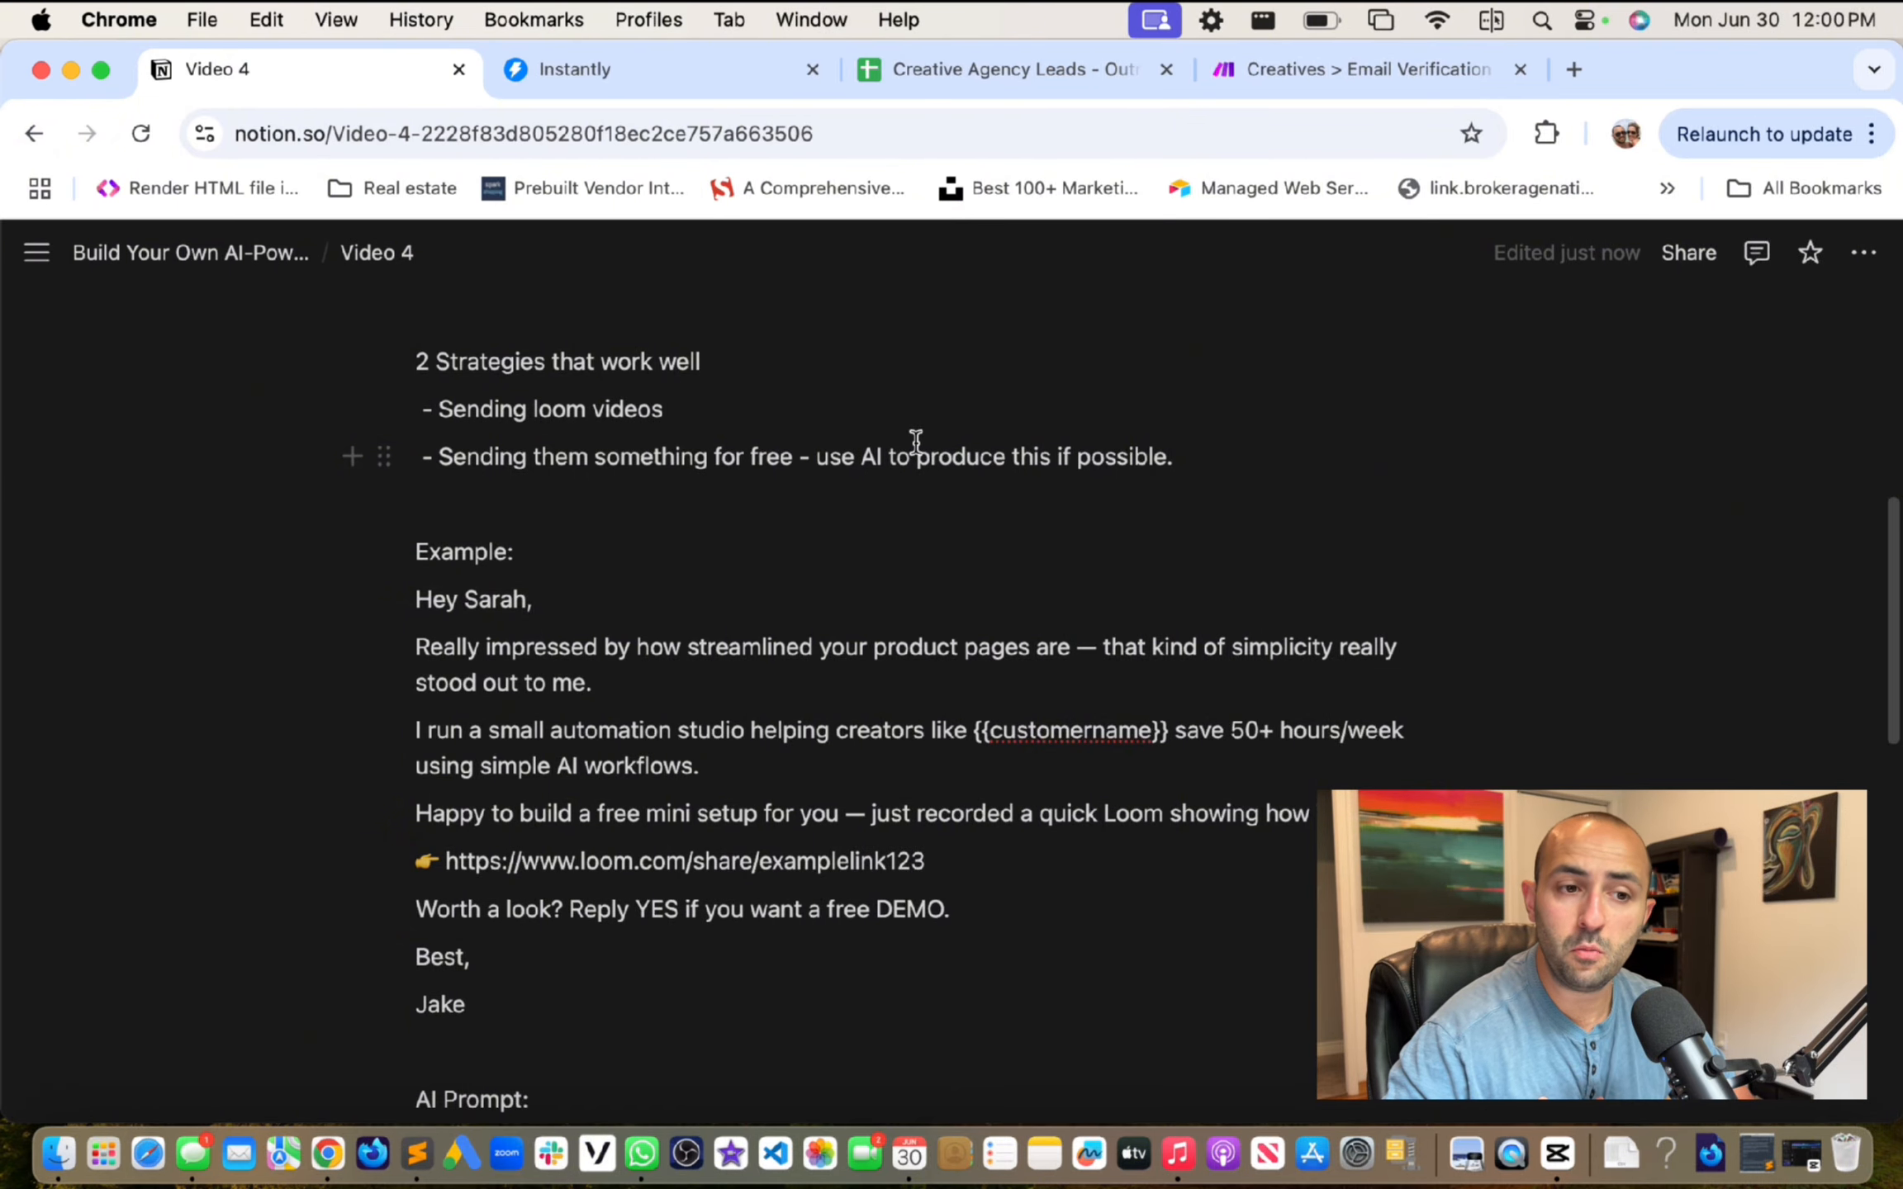
left_click(1181, 459)
scroll(772, 502, "up", 2)
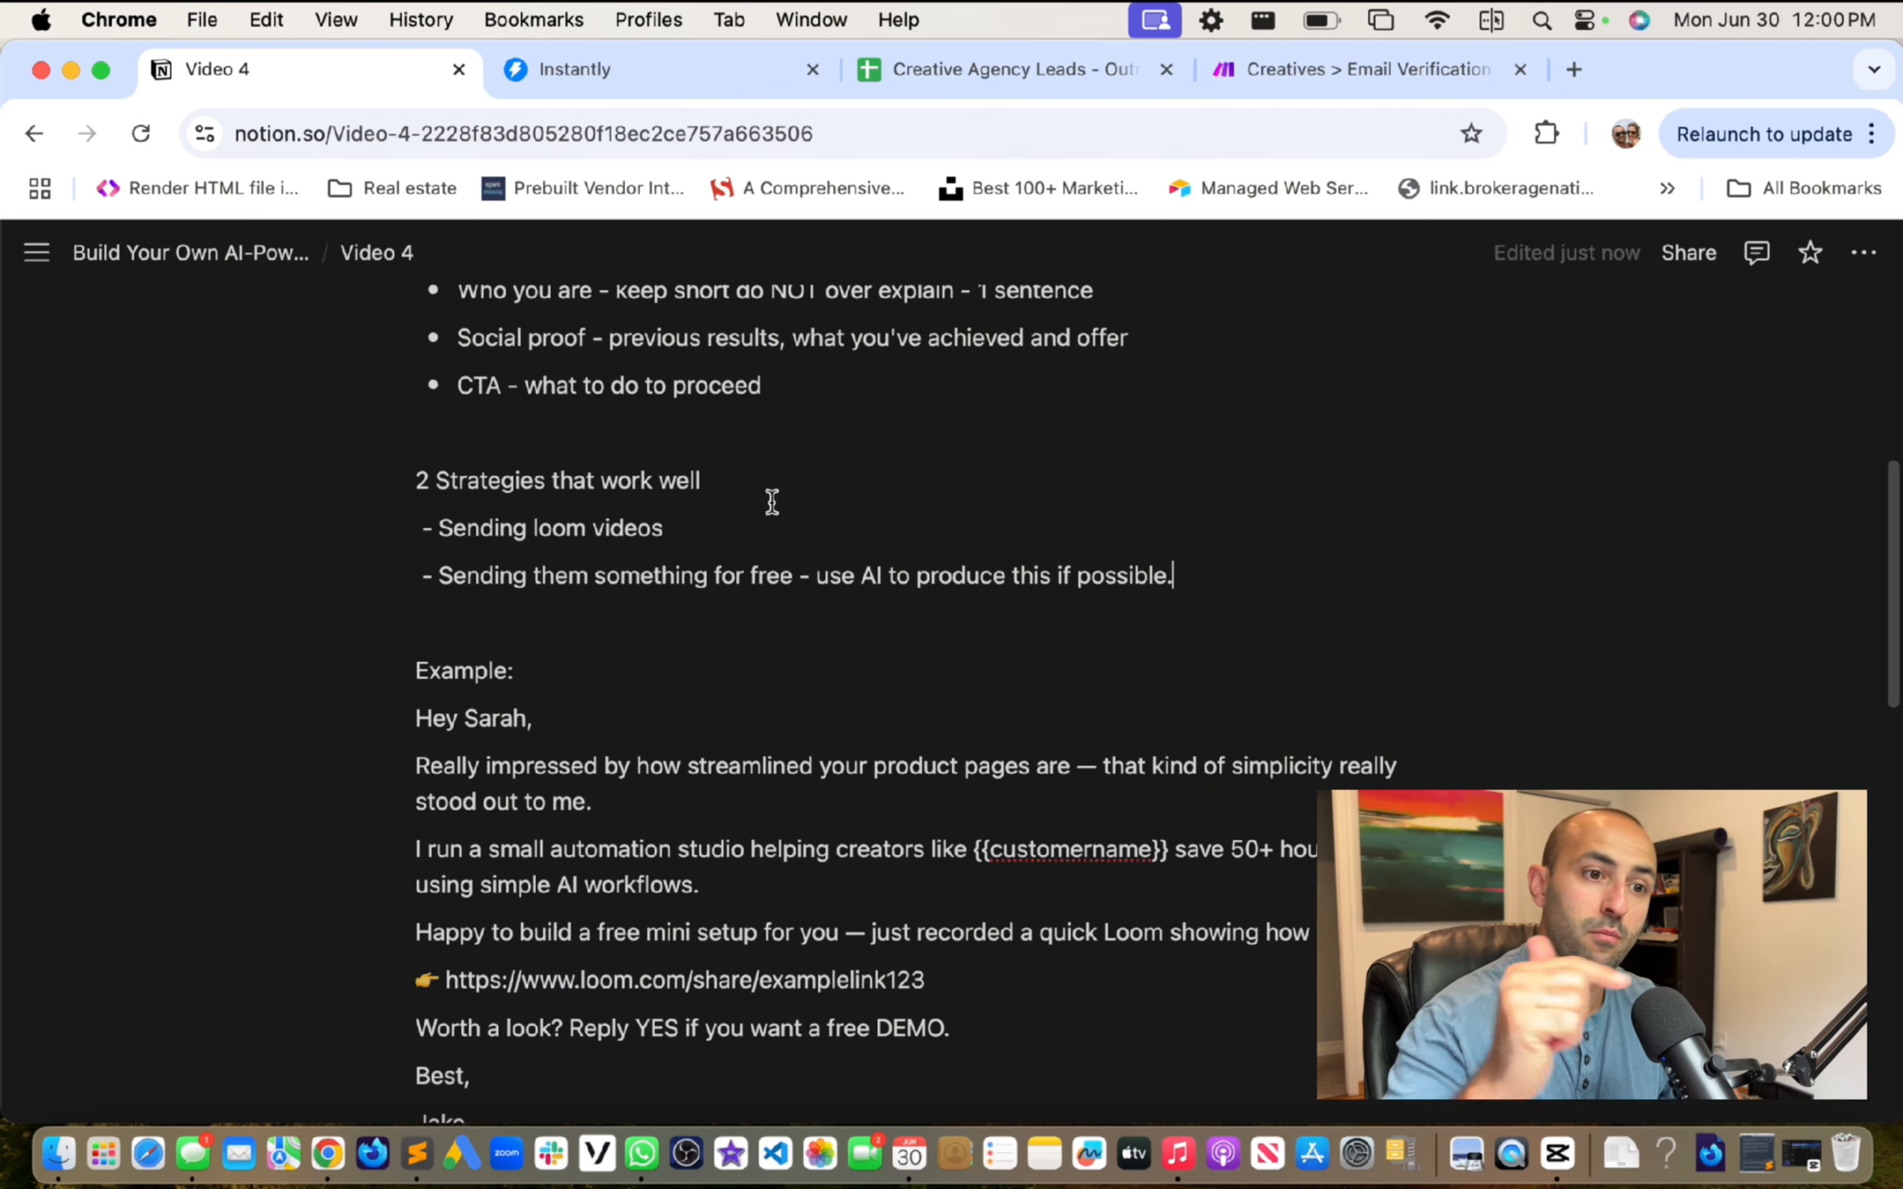
scroll(807, 505, "down", 3)
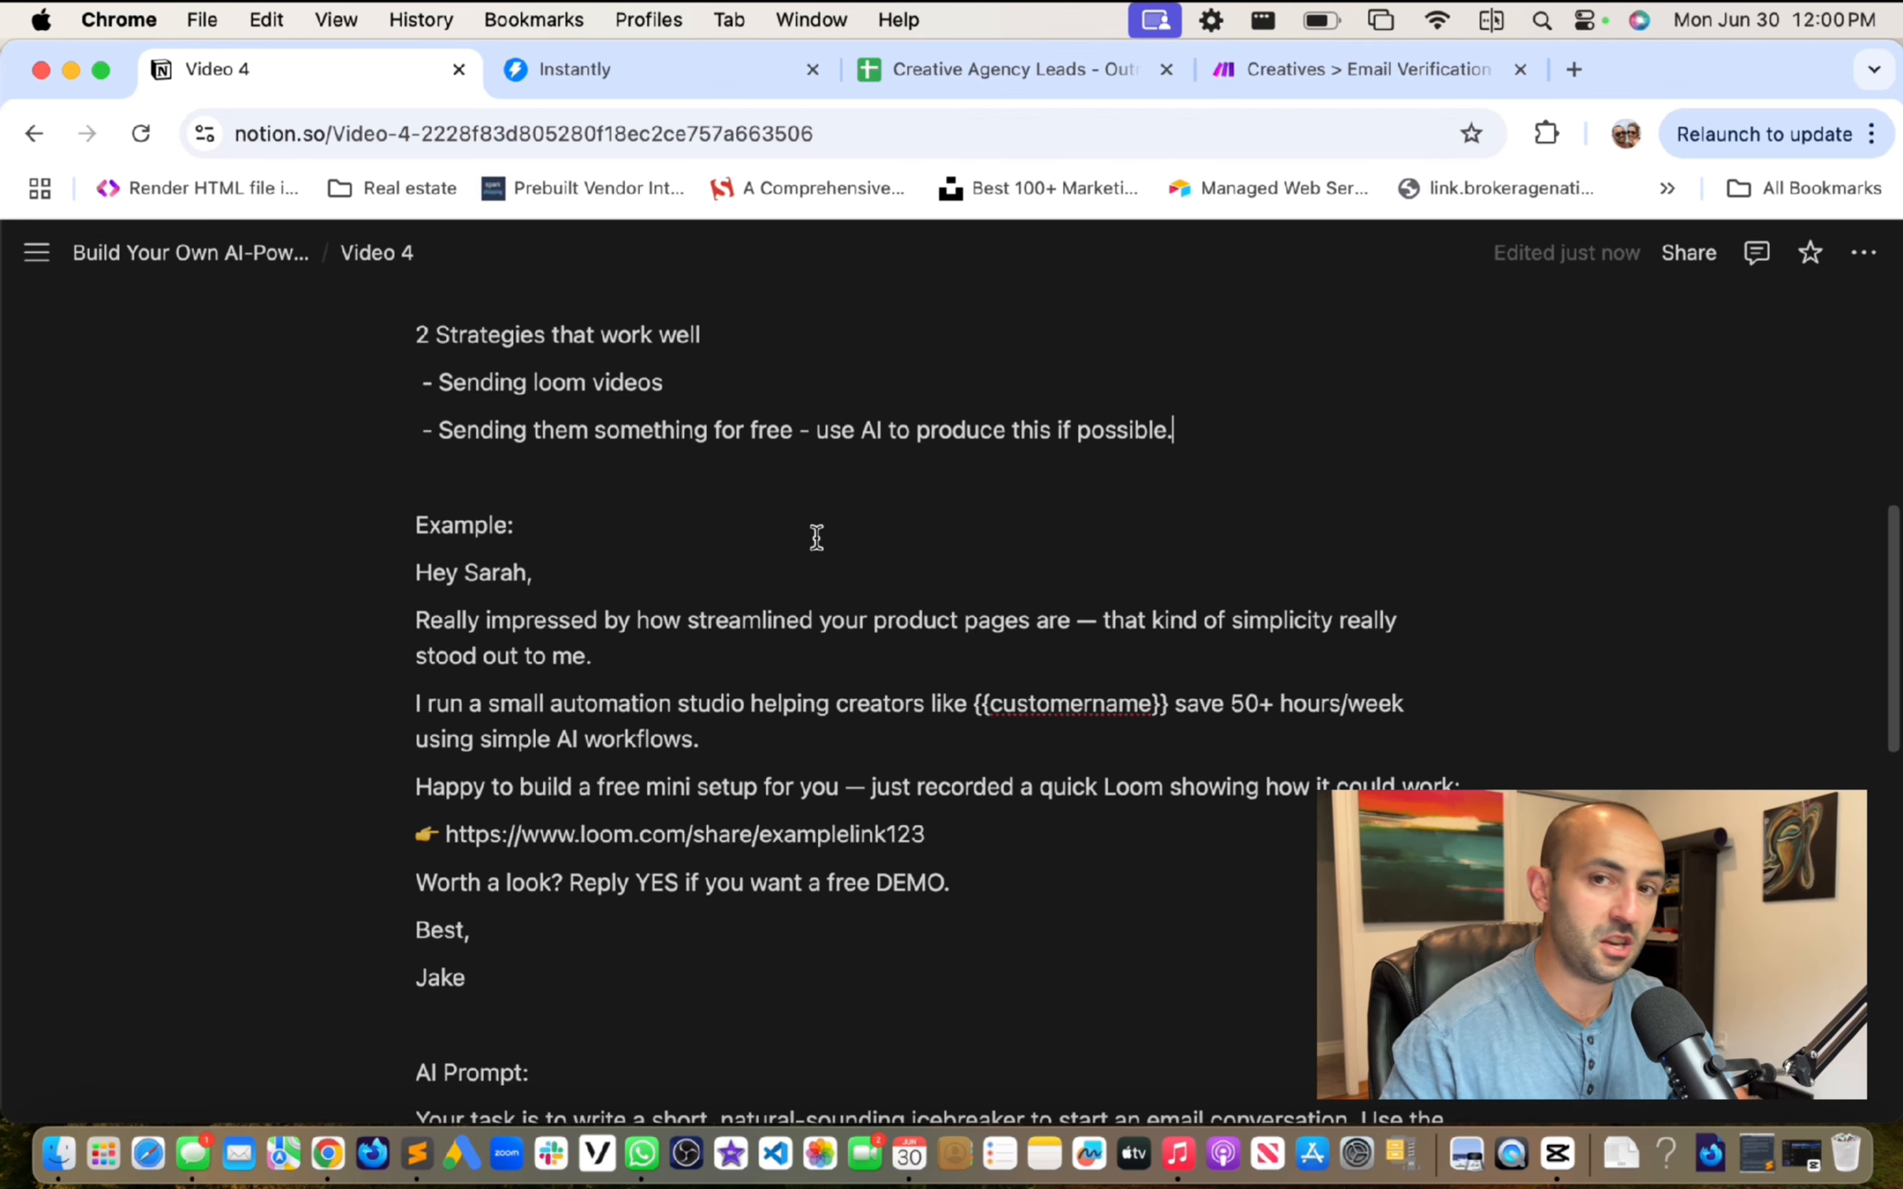
scroll(798, 526, "down", 2)
scroll(771, 513, "down", 1)
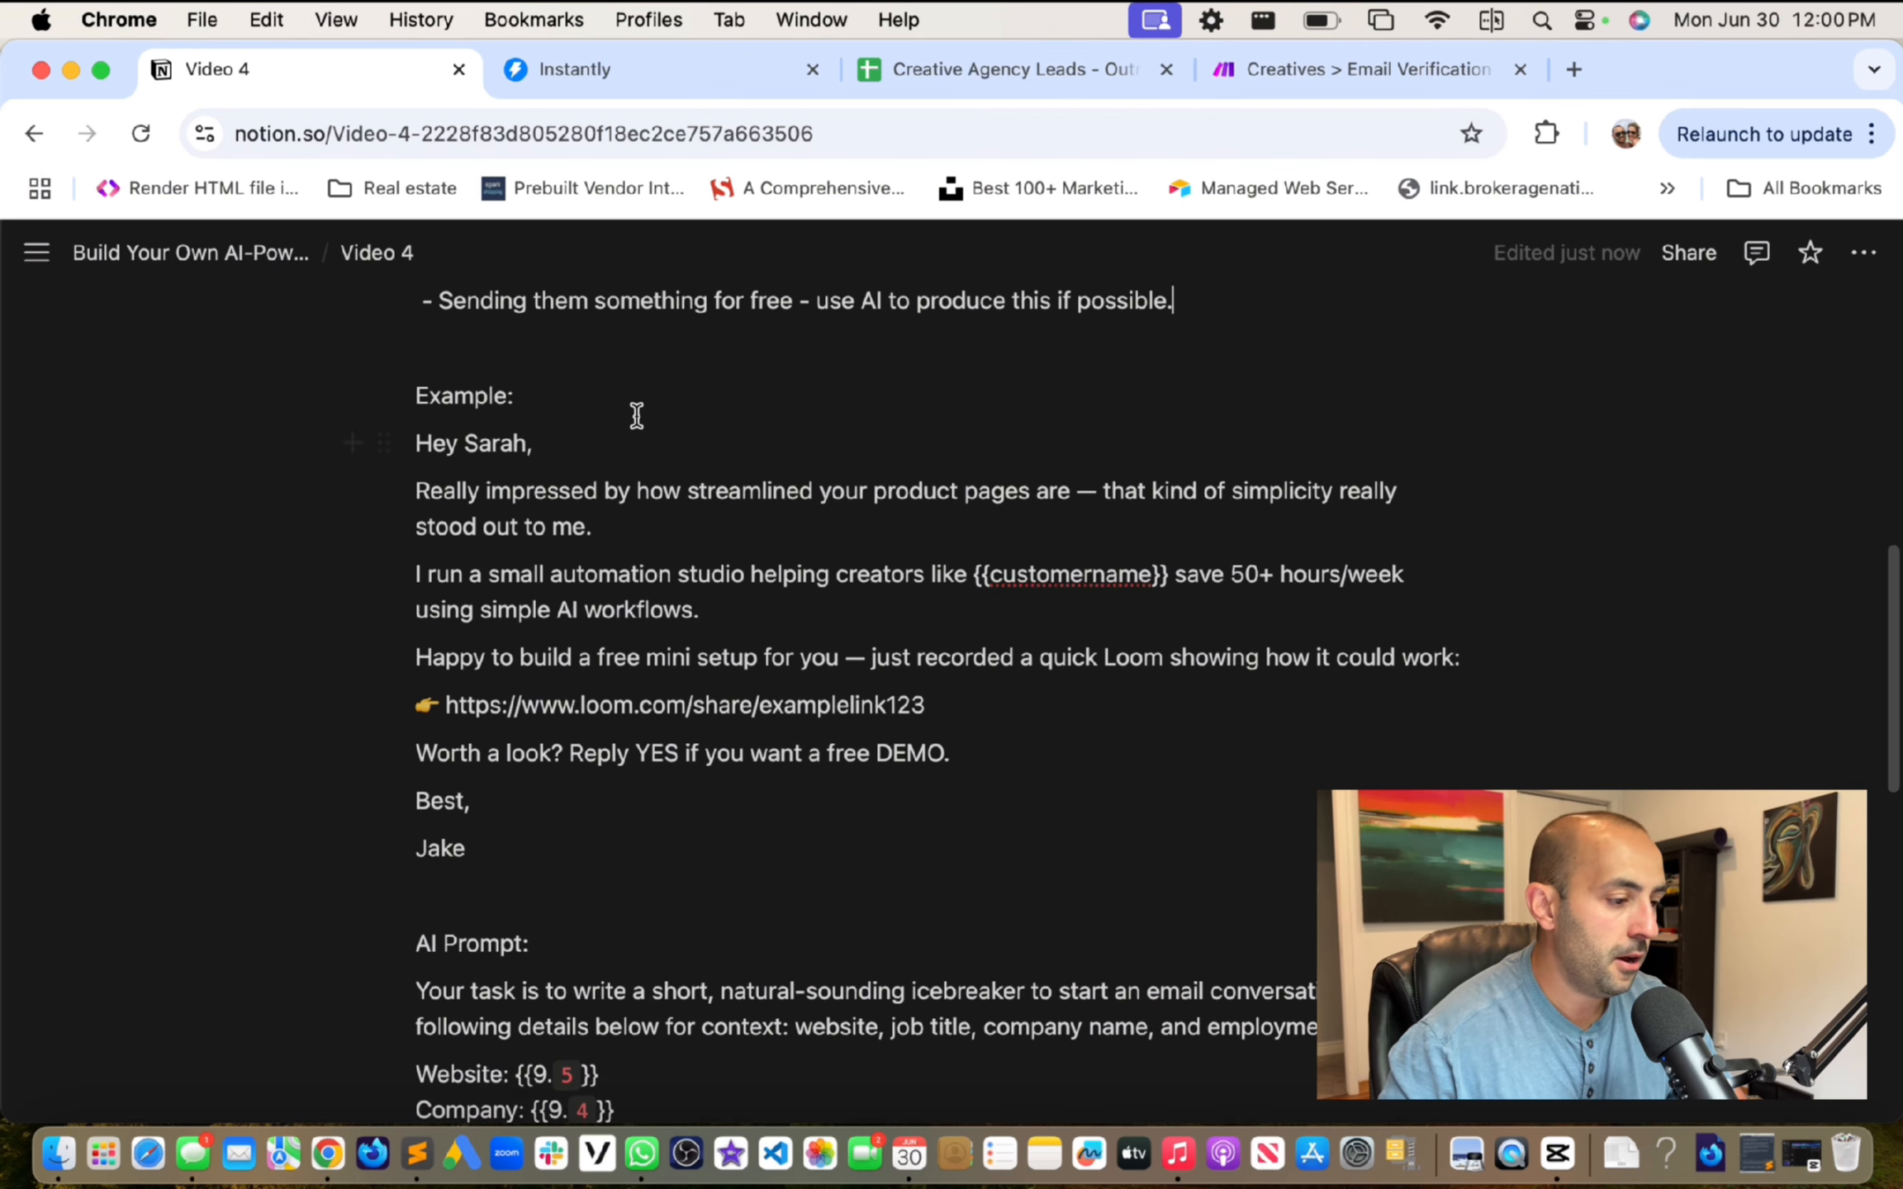
Step: Highlight the example email's greeting, 'product pages' and 'Really impressed by', then return to the leads sheet
left_click_drag(421, 446, 726, 442)
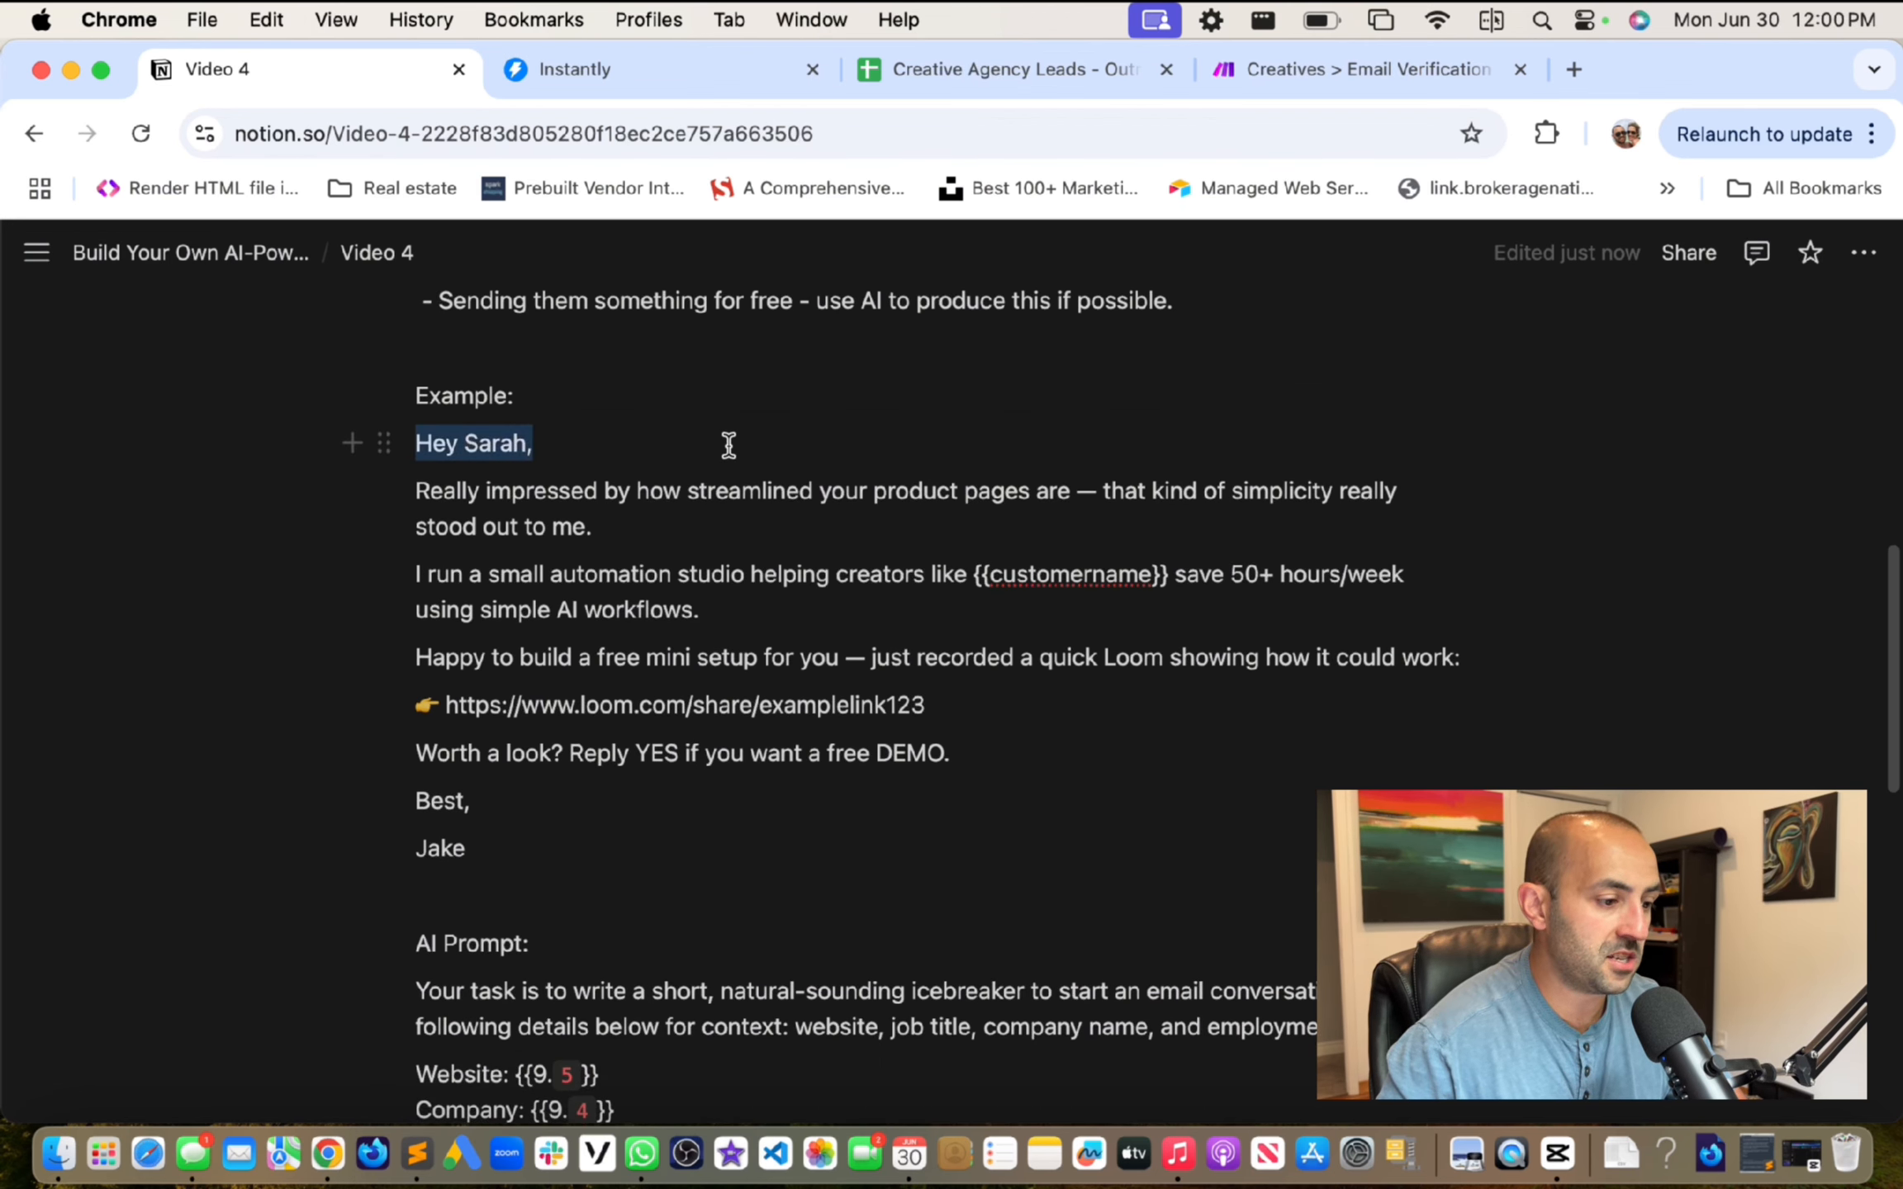
left_click(787, 512)
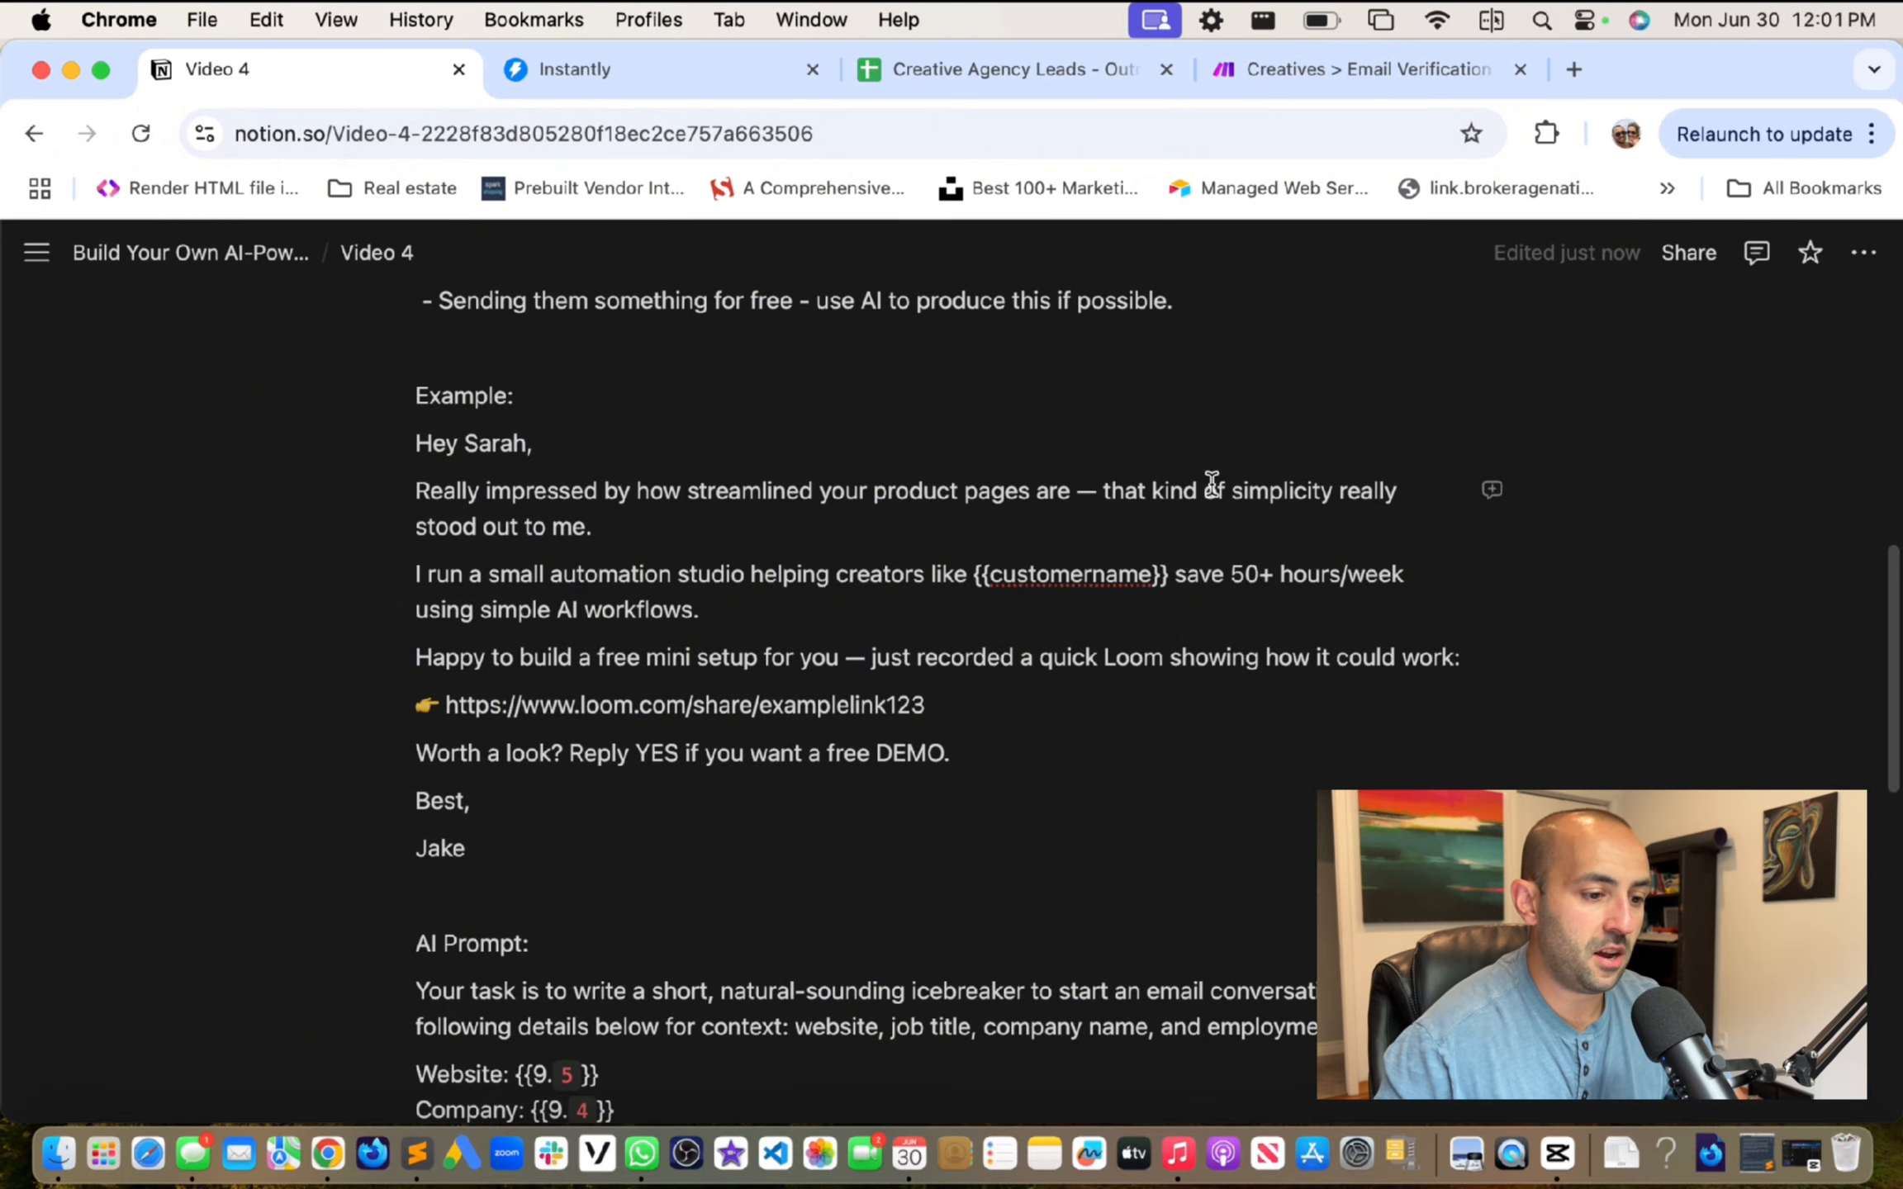
left_click_drag(1030, 491, 874, 490)
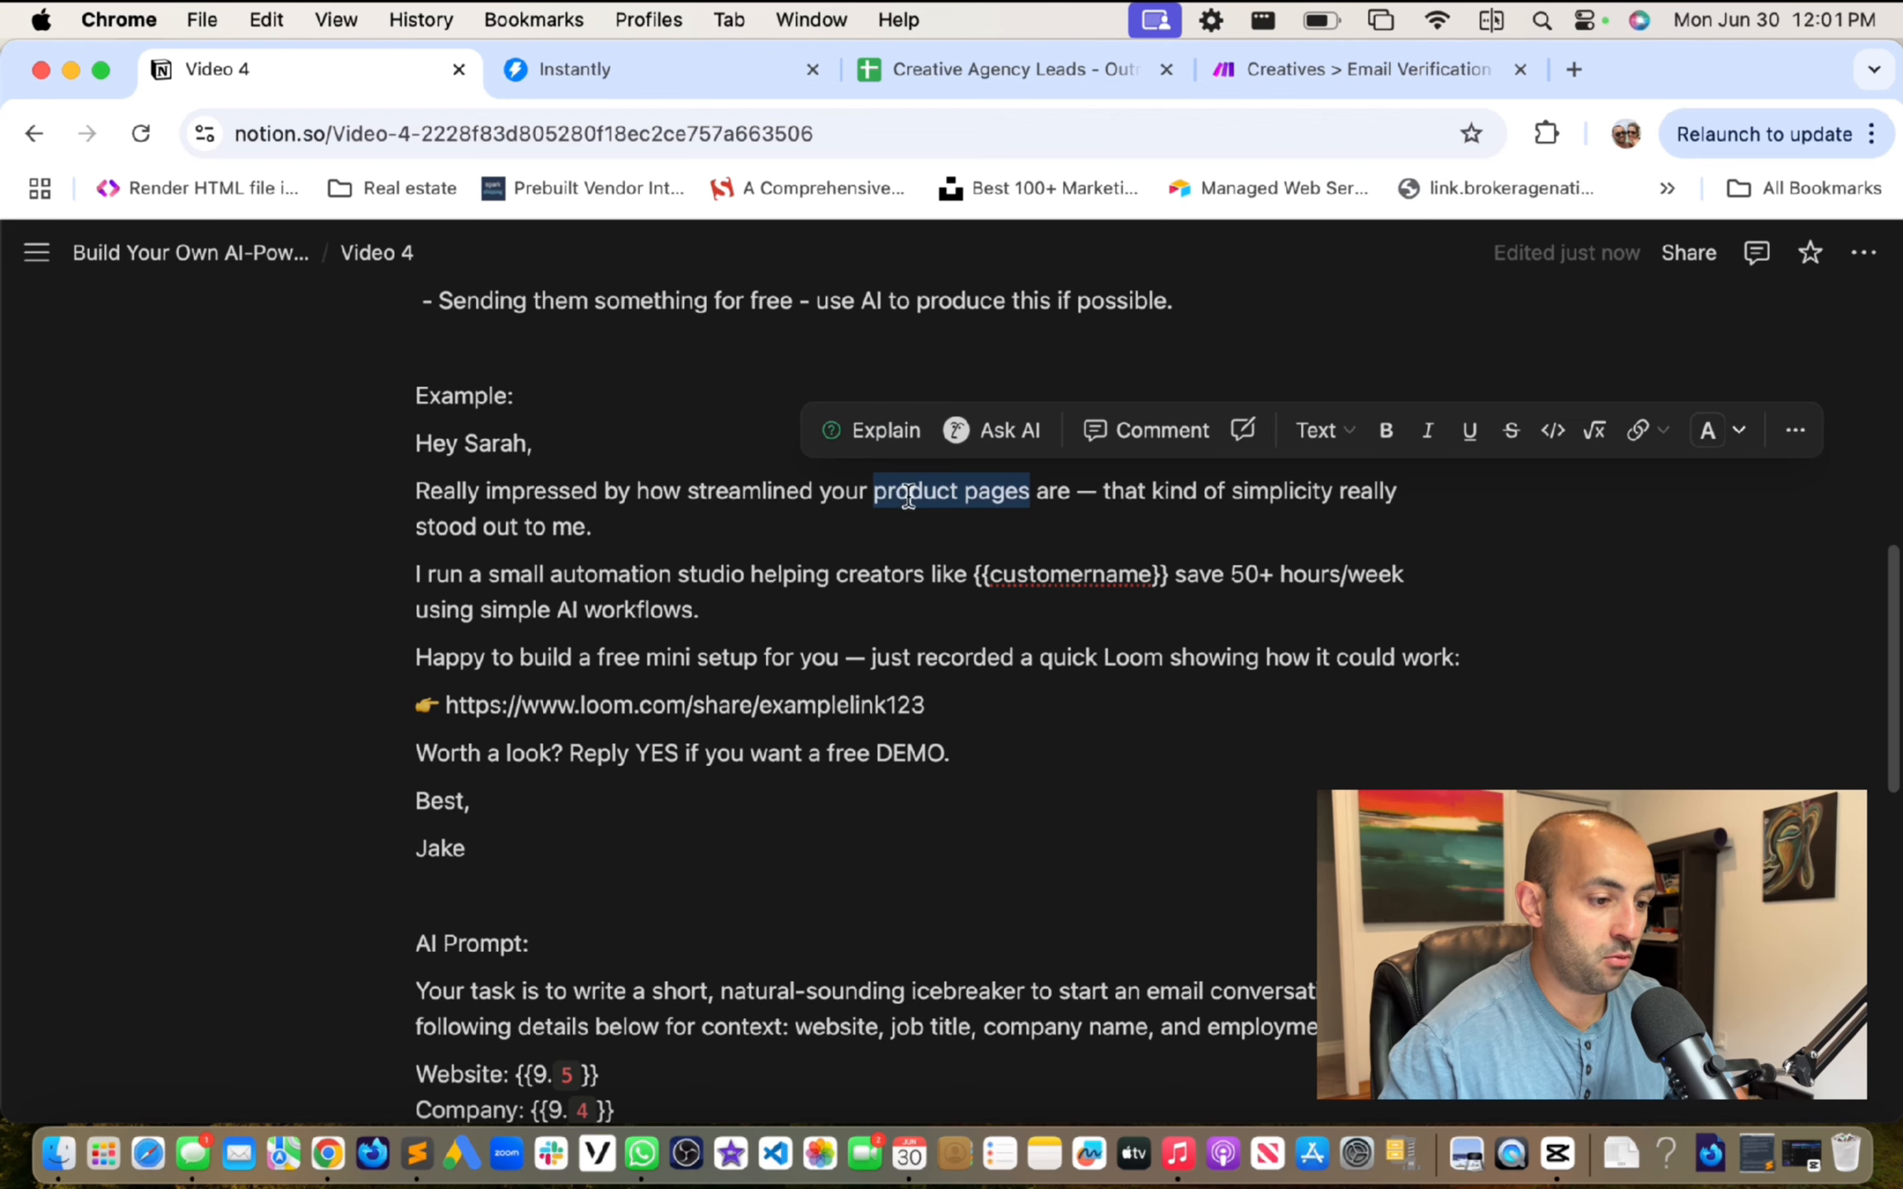
left_click_drag(630, 506, 365, 488)
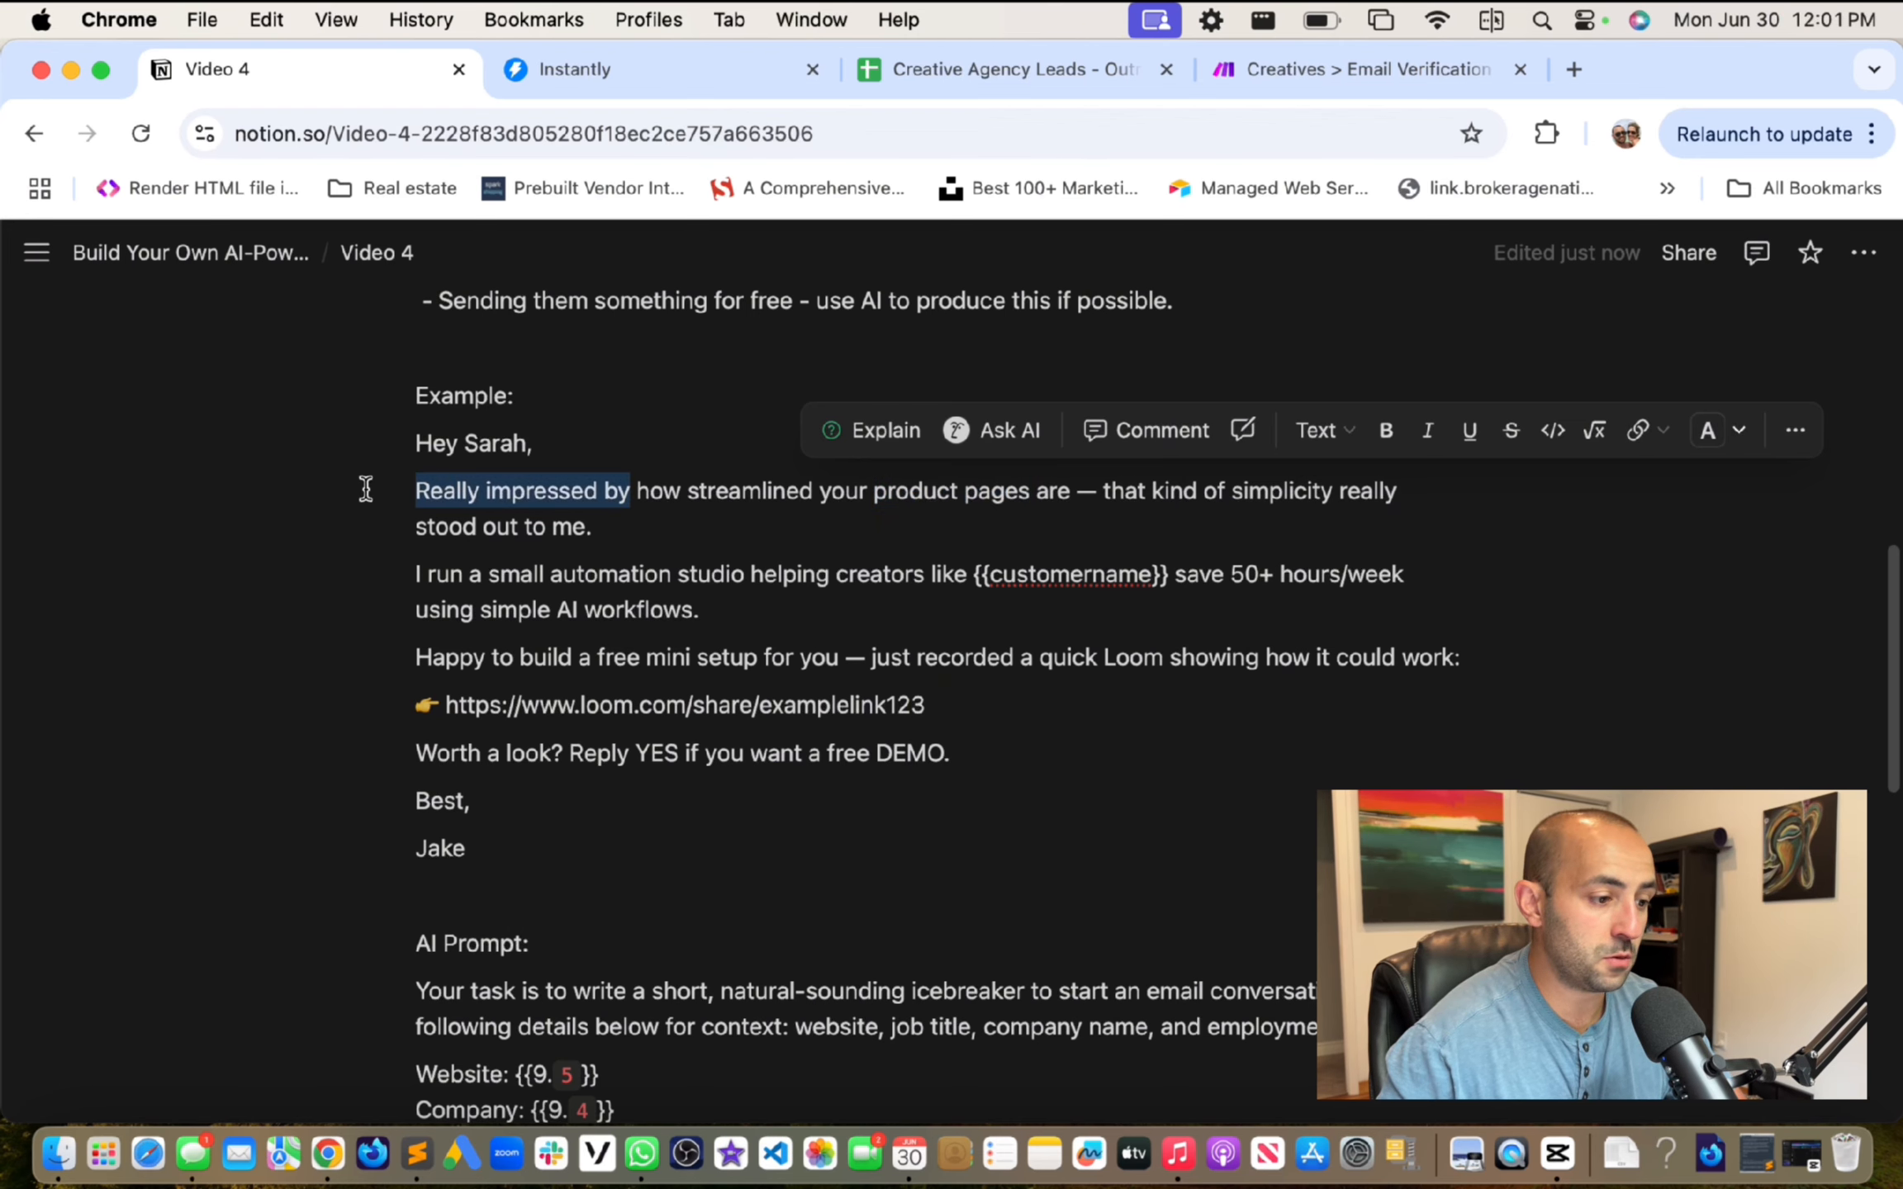
left_click(718, 518)
left_click(1016, 67)
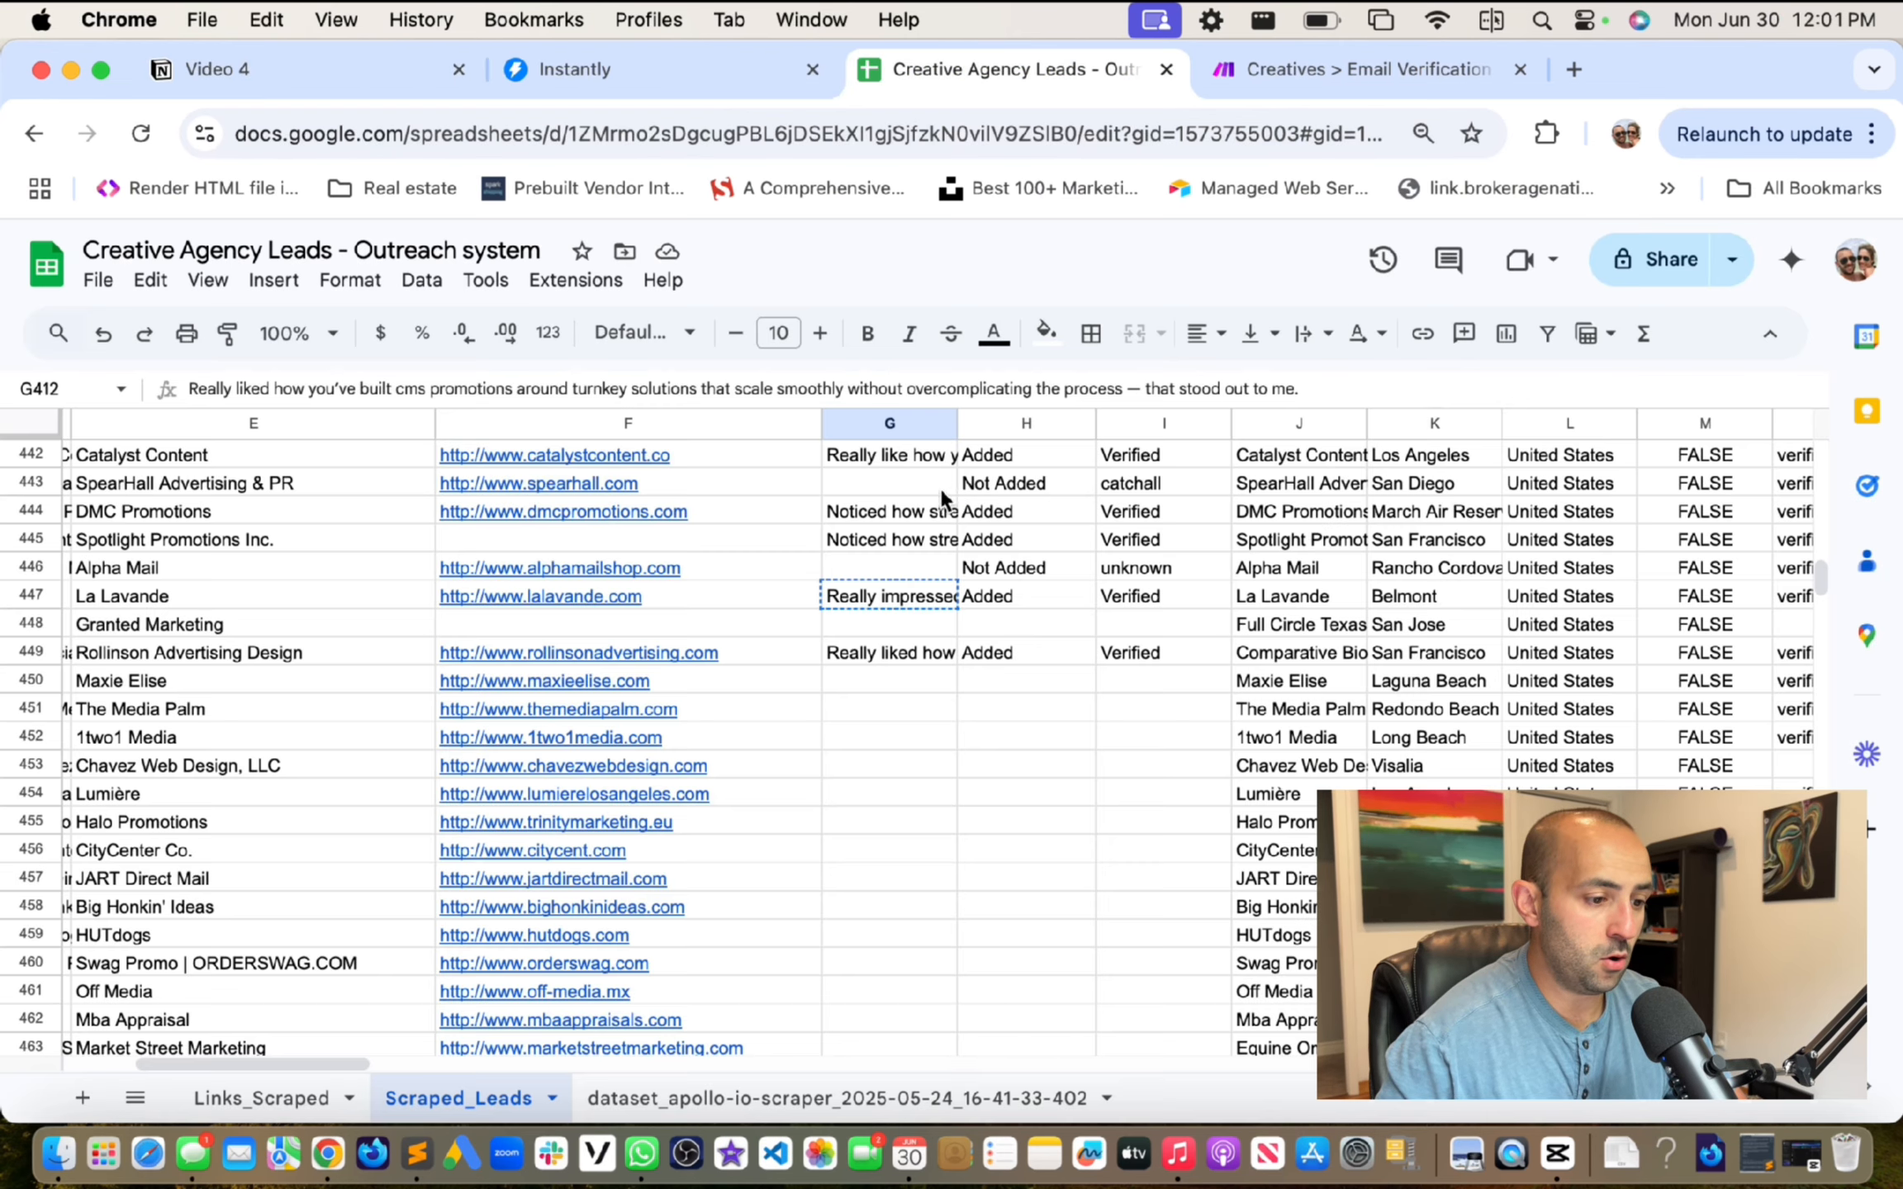
Step: Read the icebreakers in G449, G445 (noting 'event logistics') and G444, then return to Instantly
left_click(911, 665)
scroll(826, 702, "up", 3)
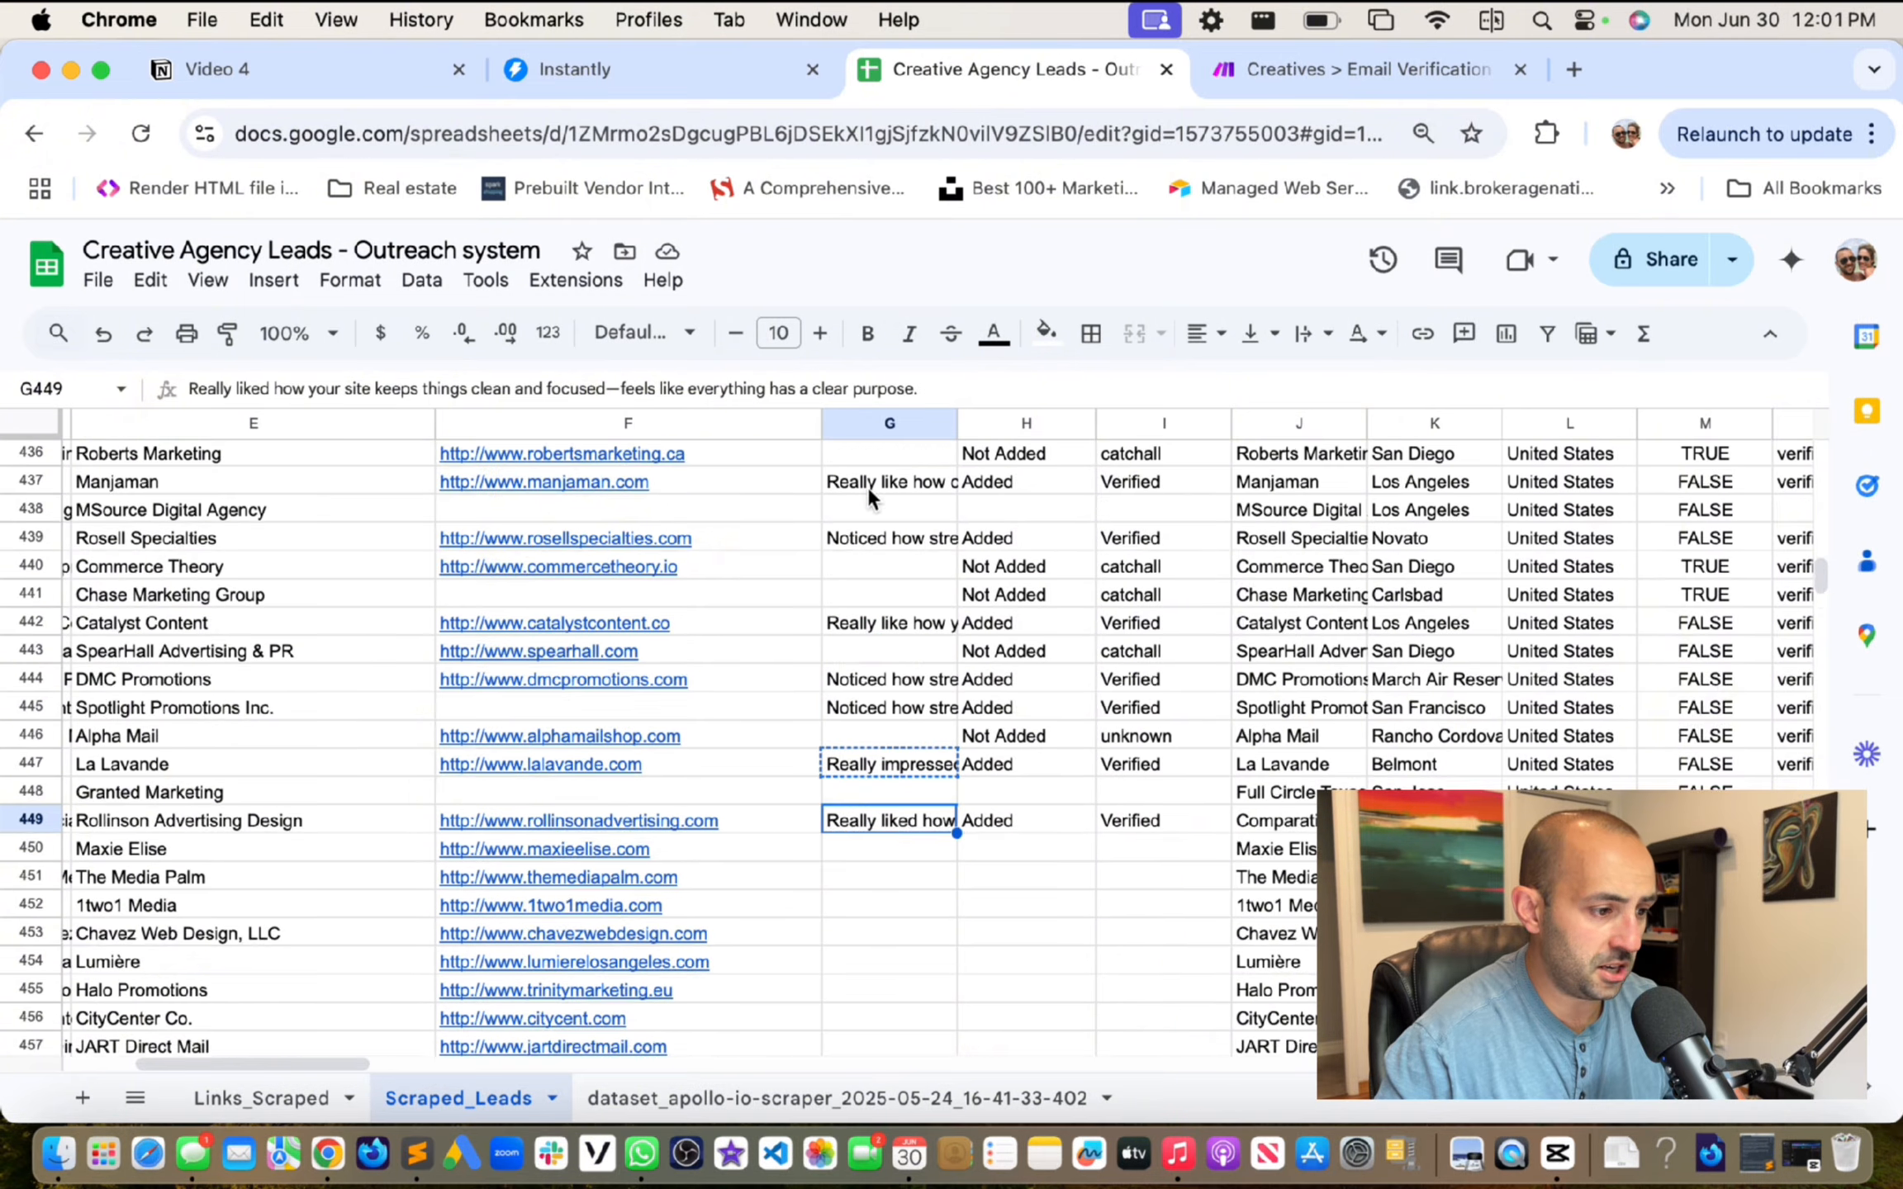
left_click(888, 720)
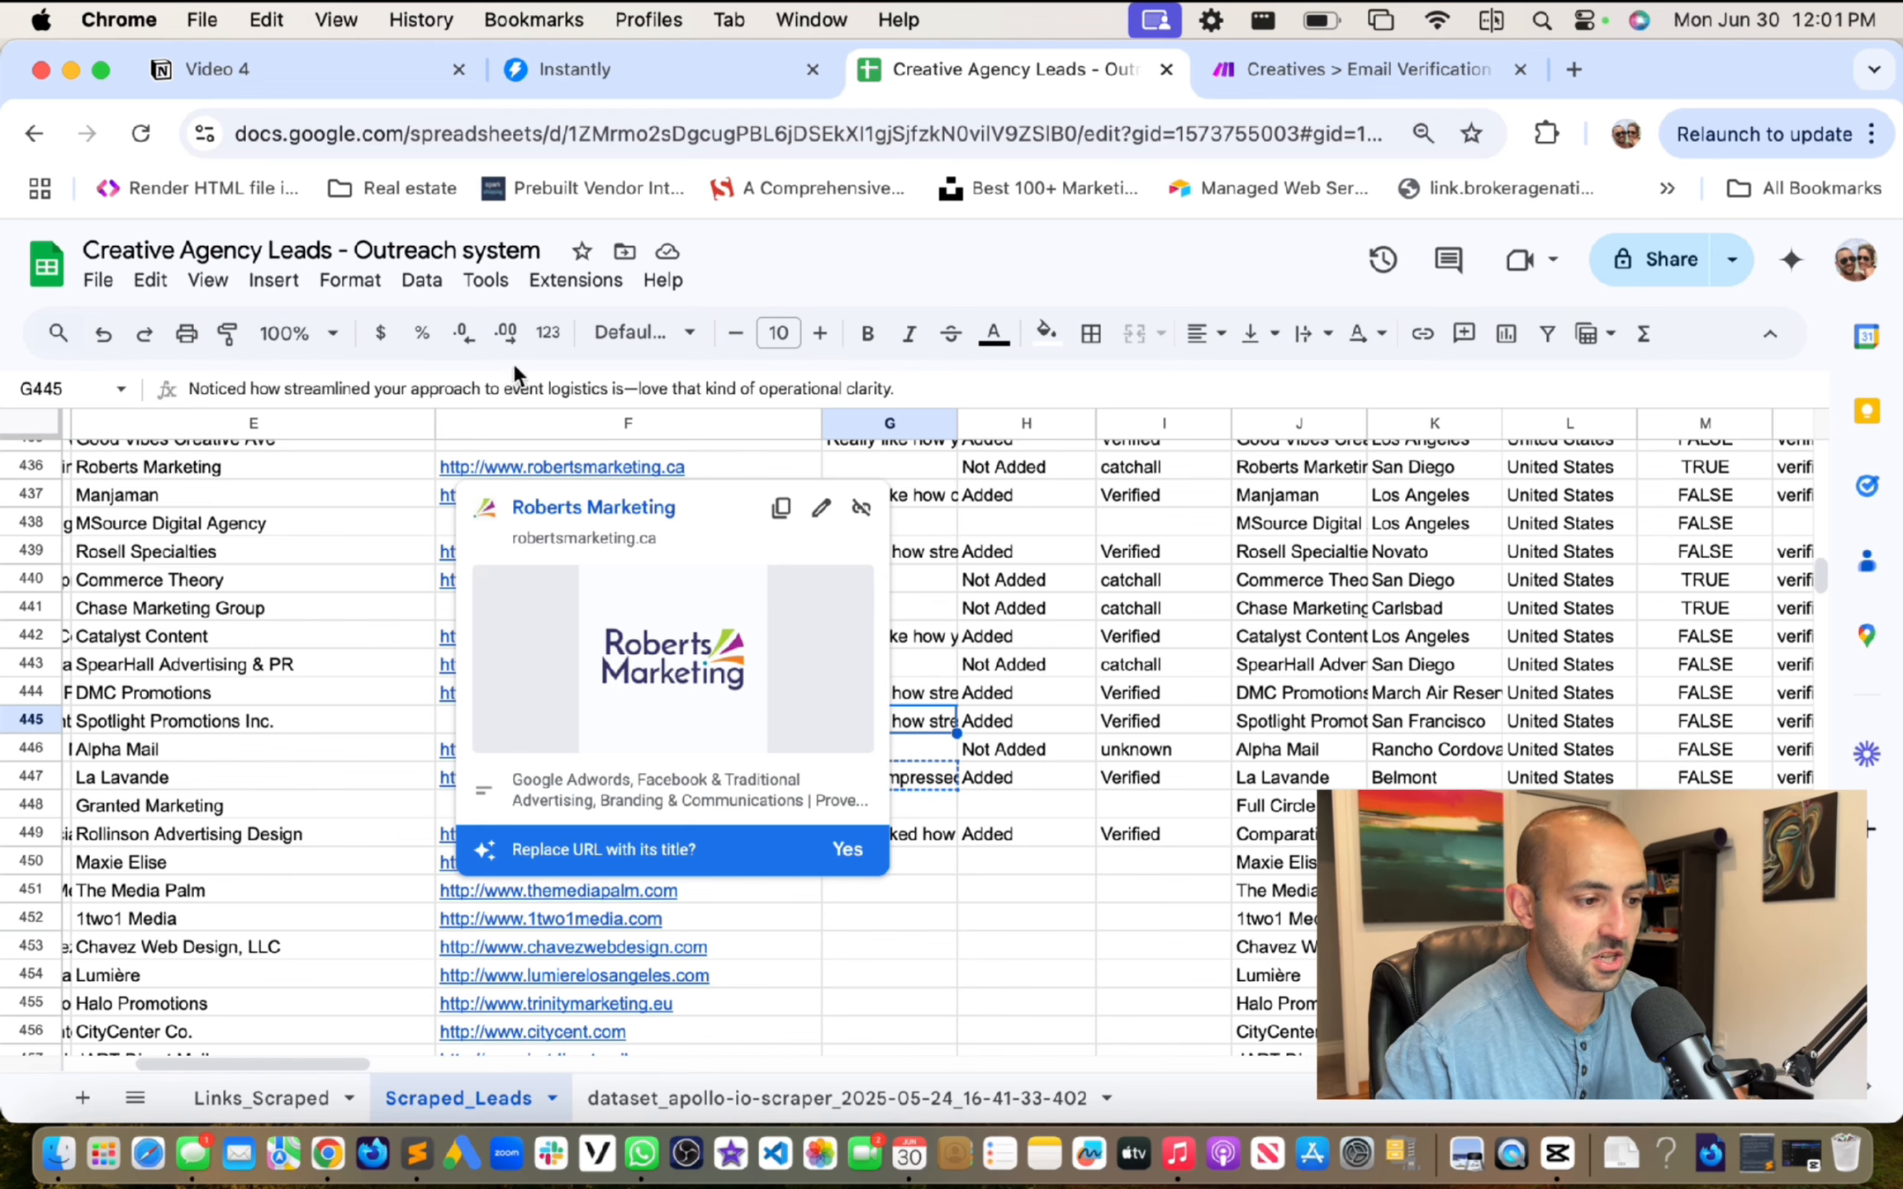
left_click(502, 401)
left_click_drag(505, 390, 612, 390)
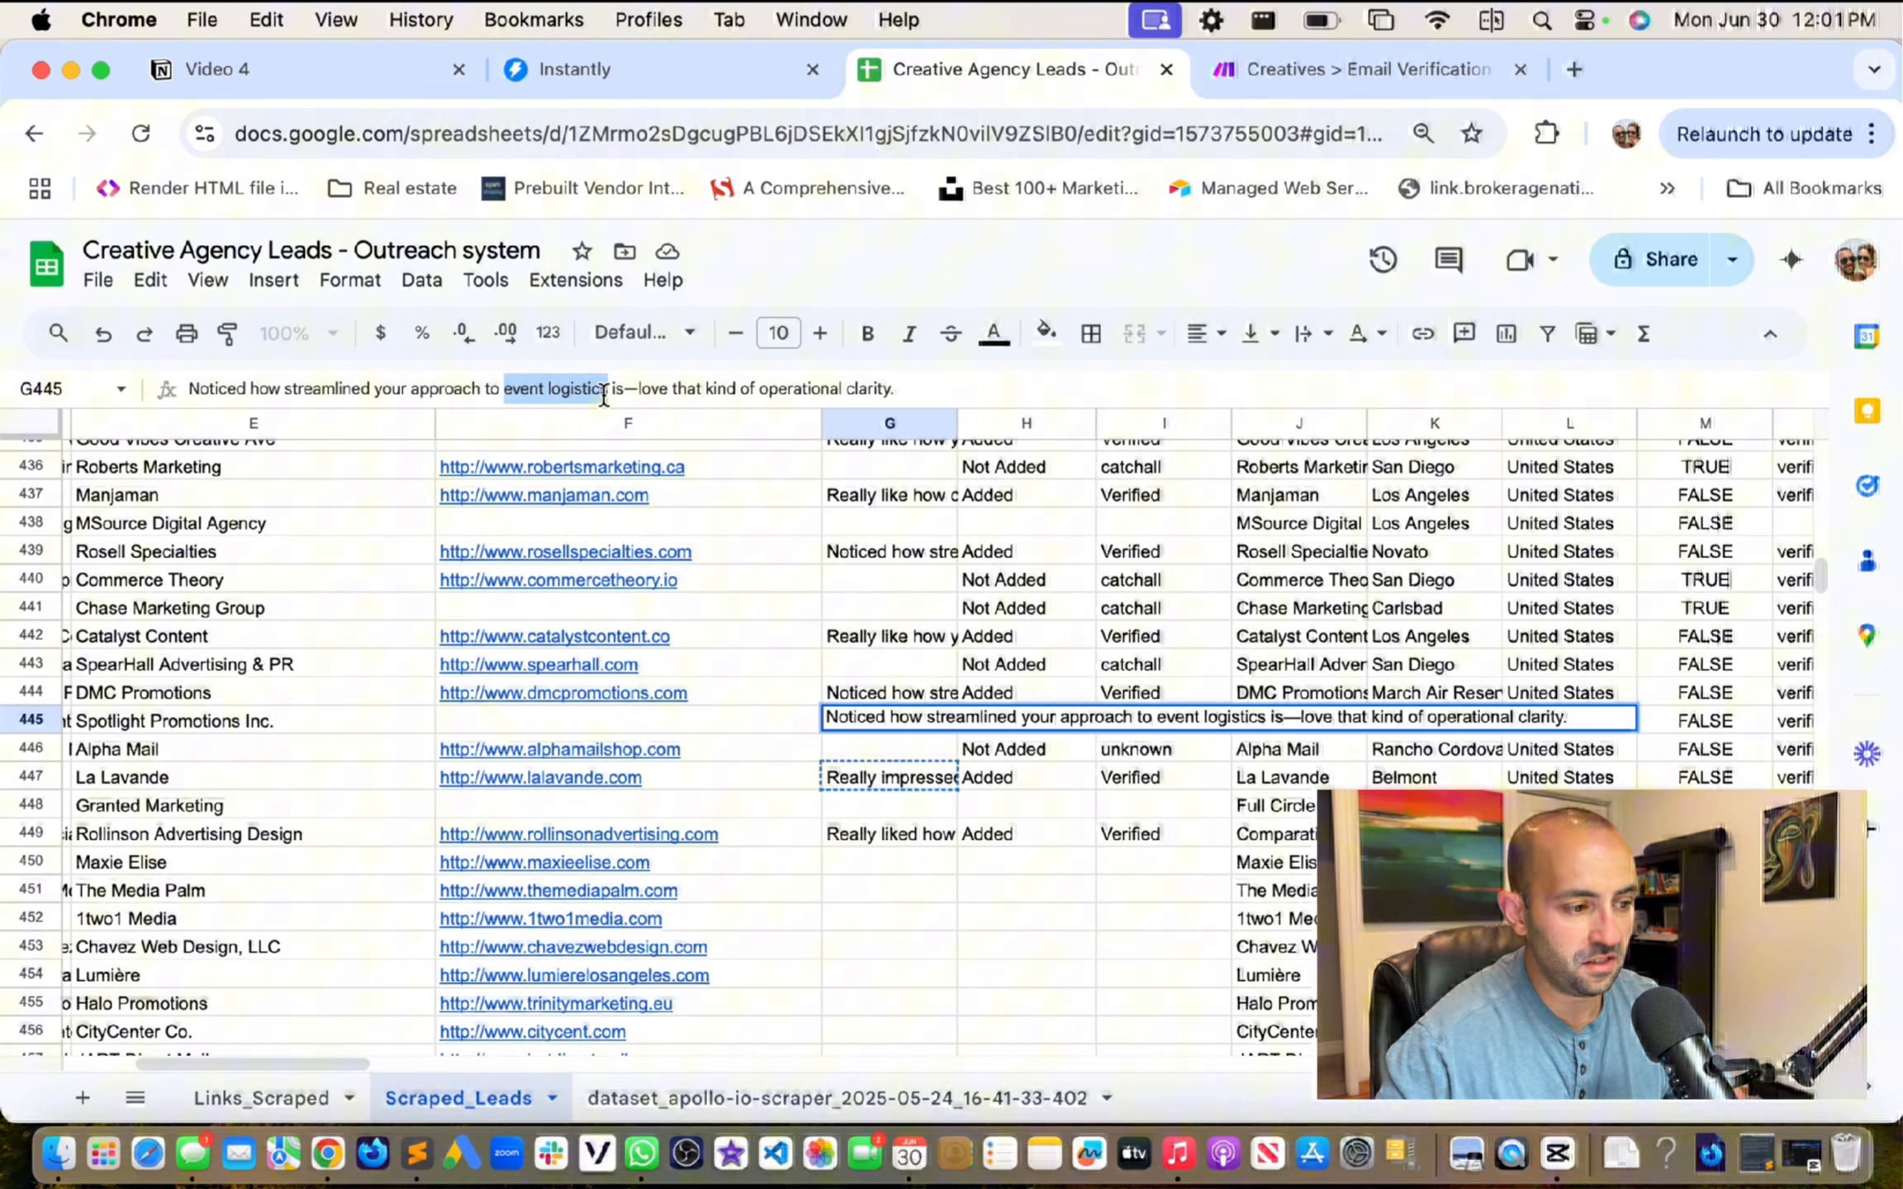
left_click(935, 605)
left_click(896, 699)
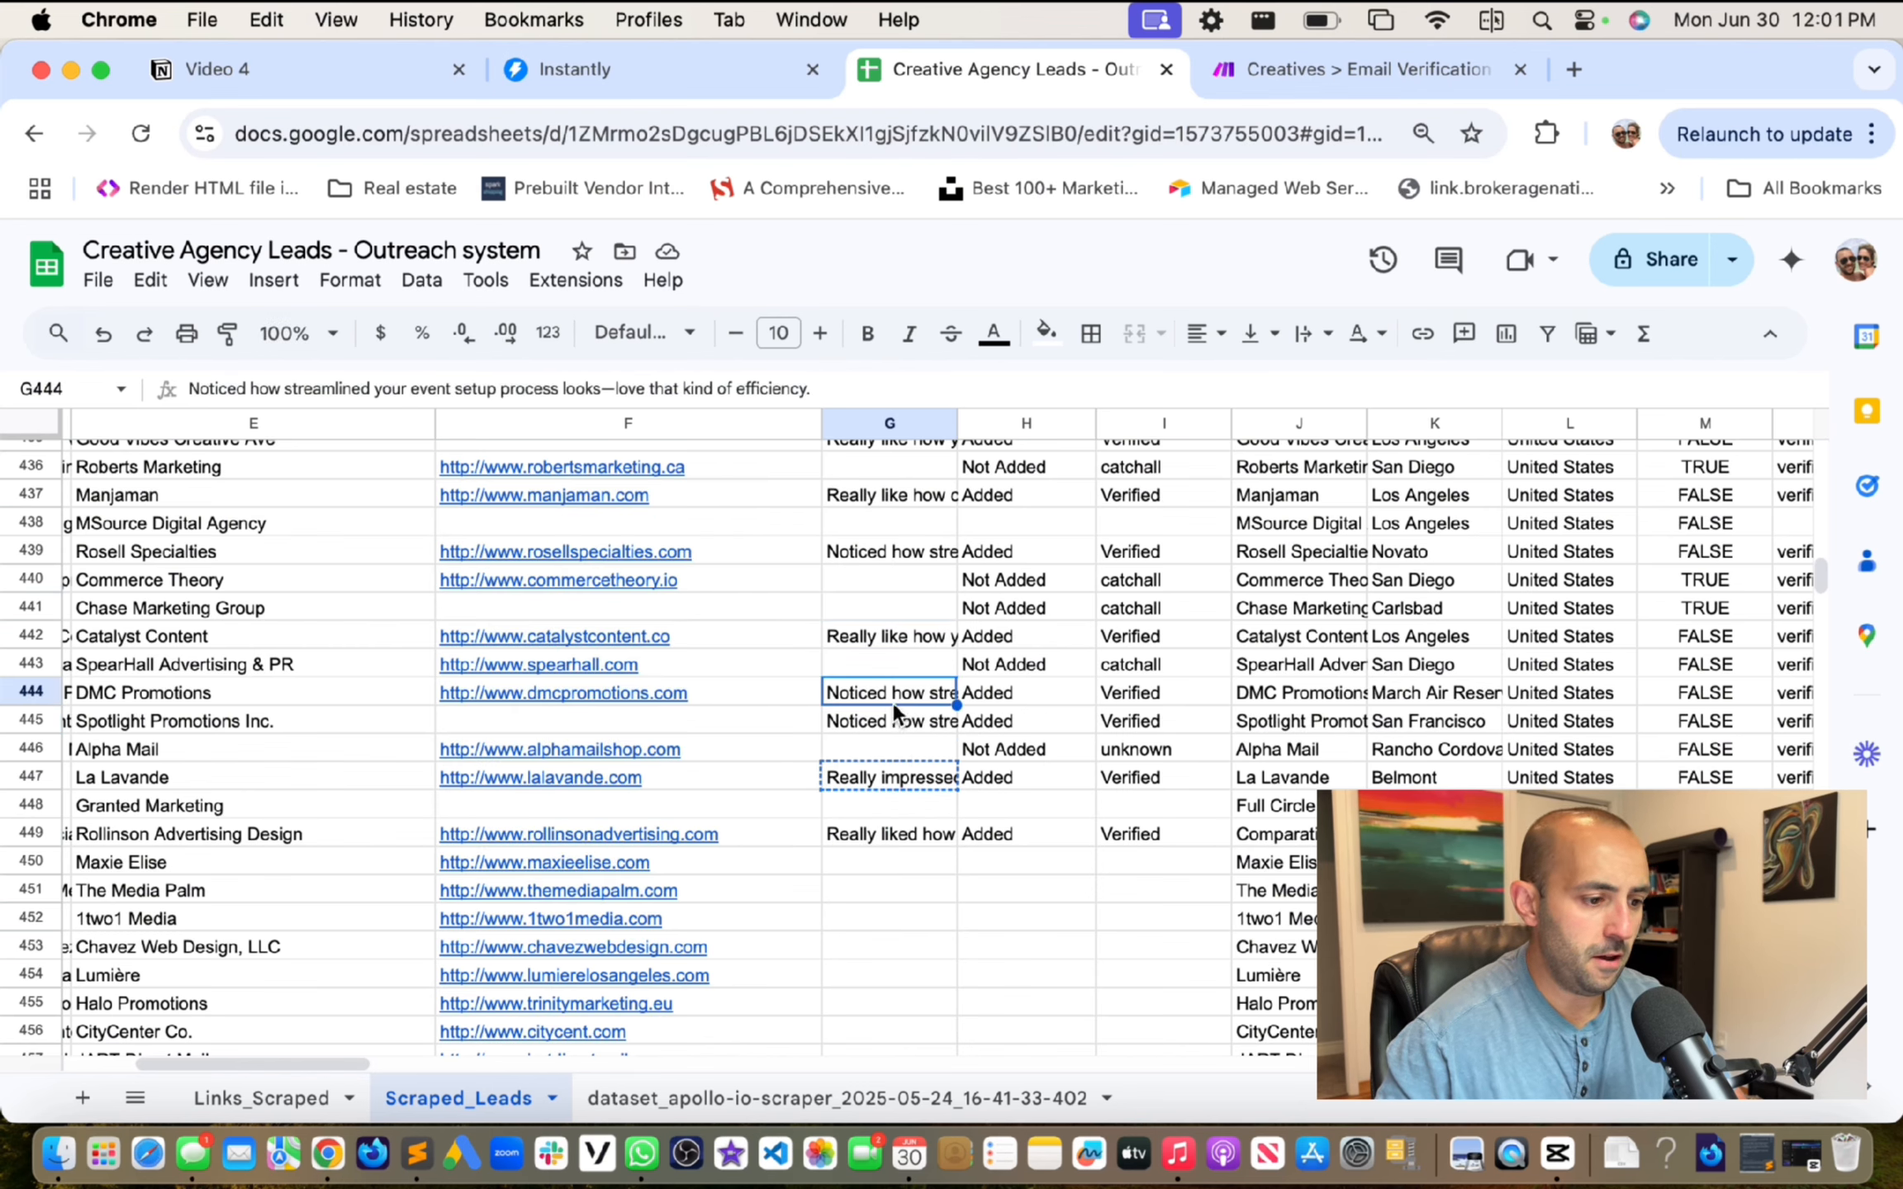
left_click(682, 56)
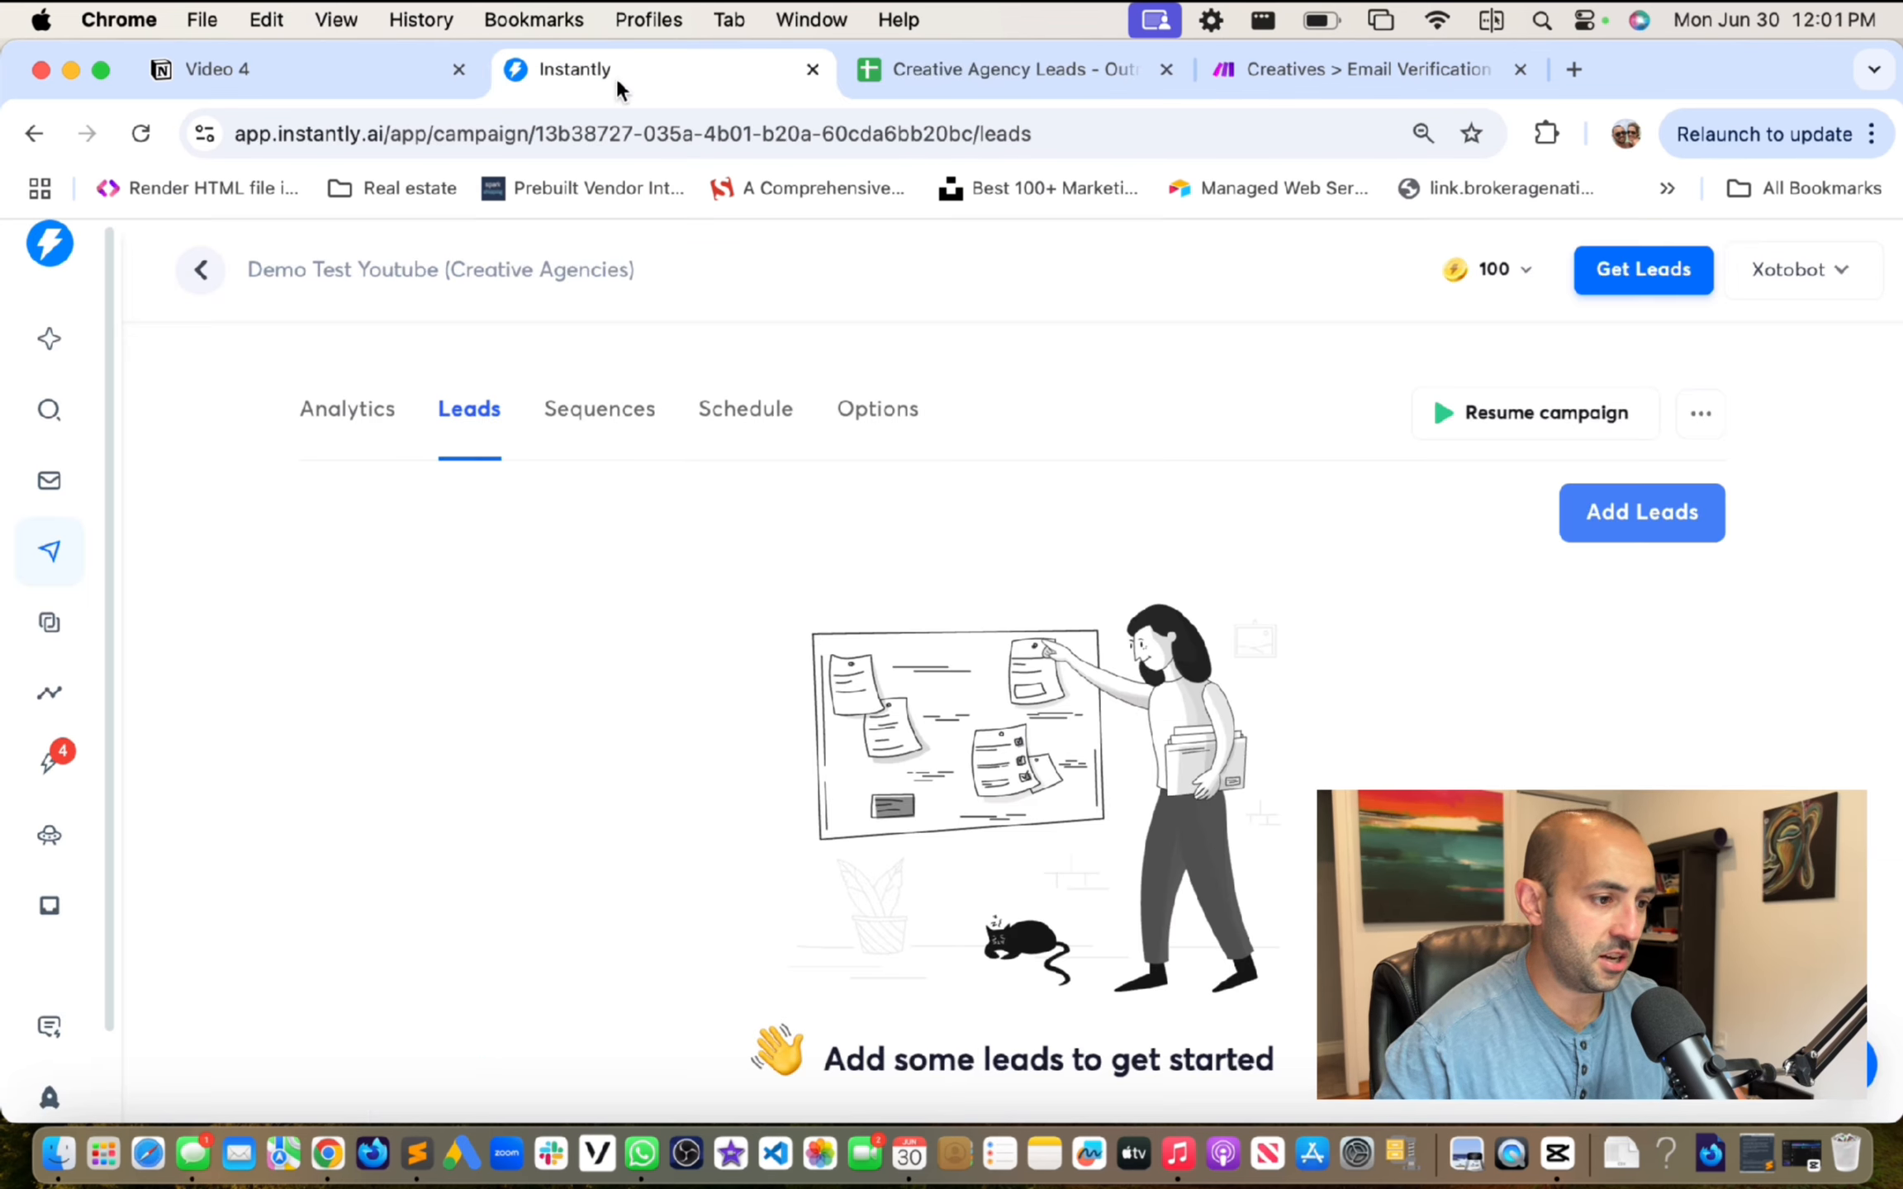
Step: In the Video 4 example email, highlight the opening line and the {{customername}} placeholder
left_click(314, 69)
scroll(859, 653, "down", 2)
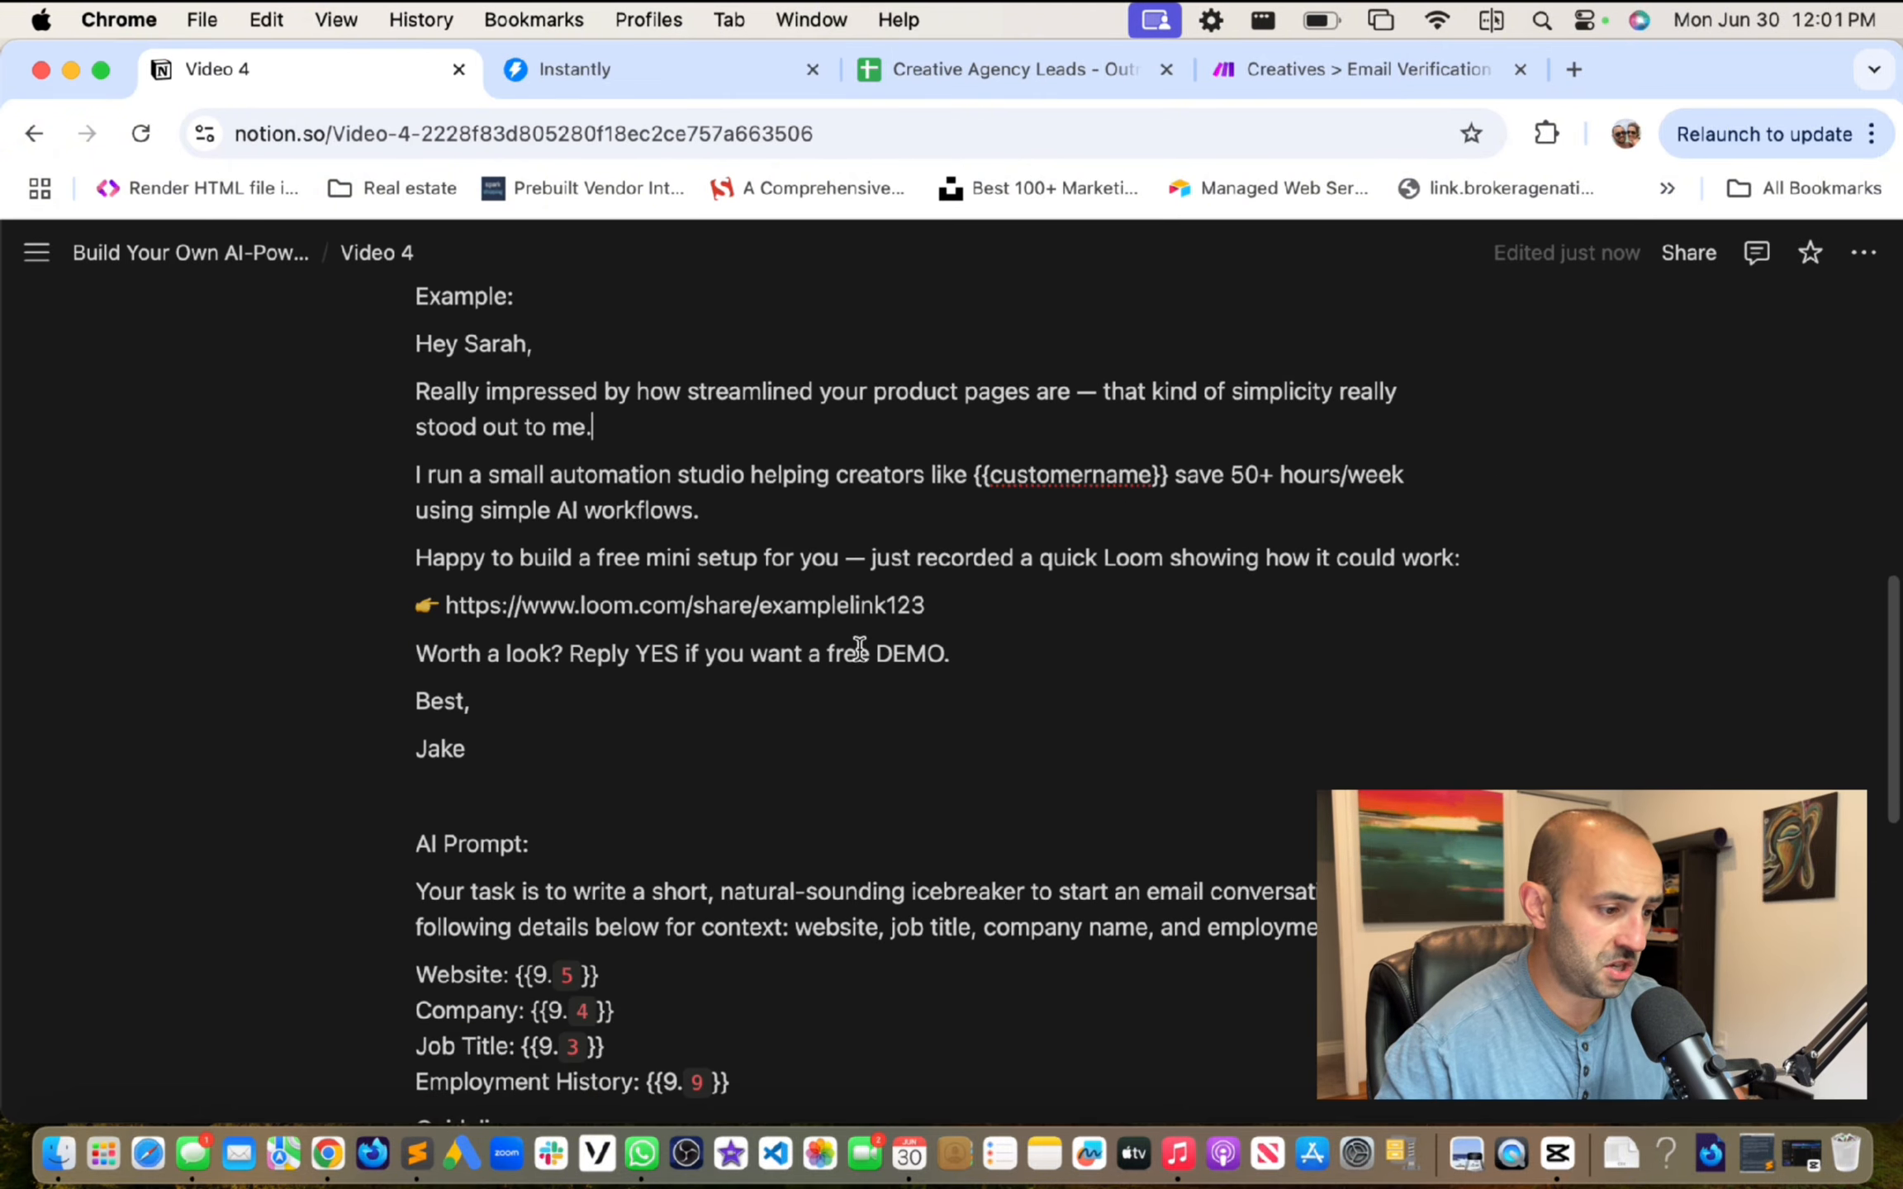
left_click(418, 471)
scroll(463, 472, "up", 3)
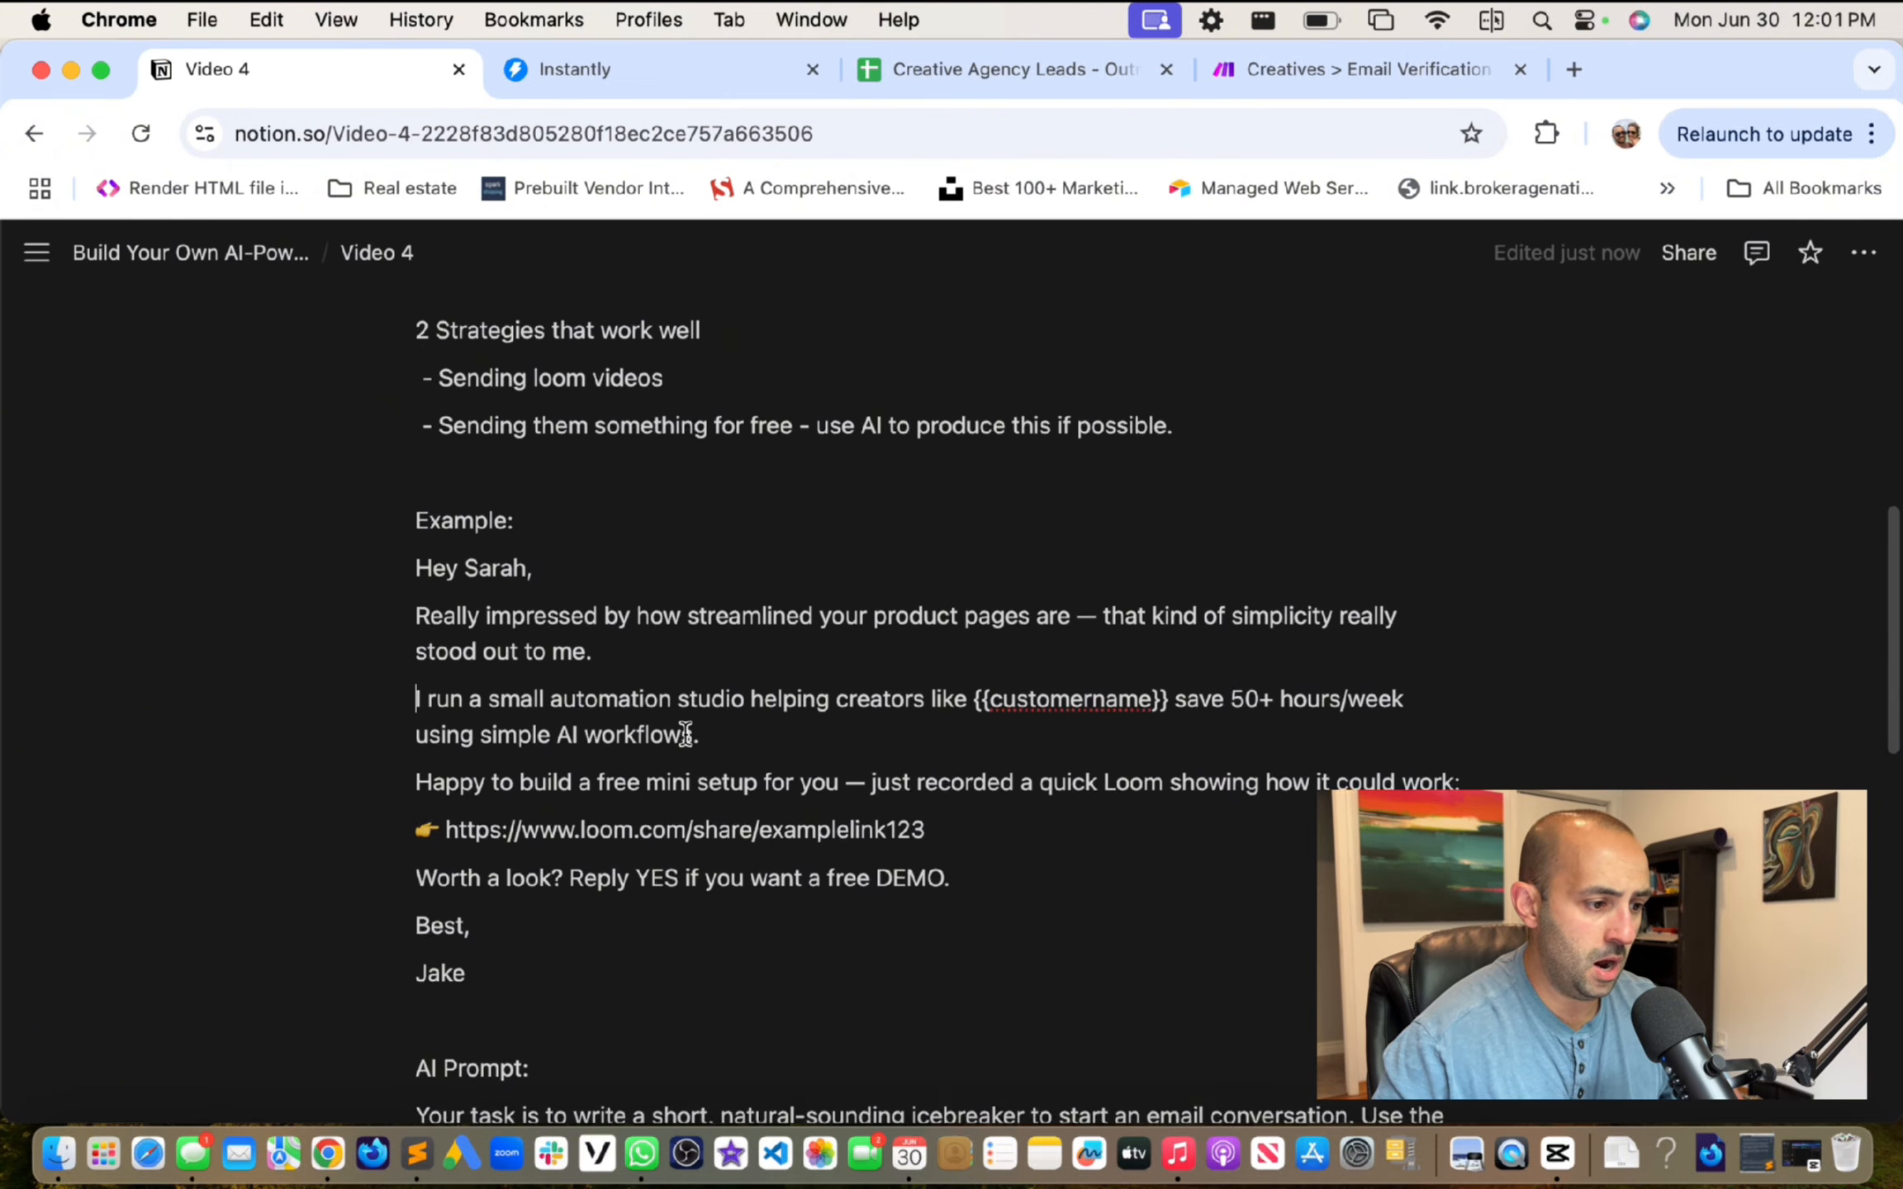
scroll(686, 734, "up", 2)
scroll(686, 735, "down", 1)
left_click_drag(420, 750, 658, 750)
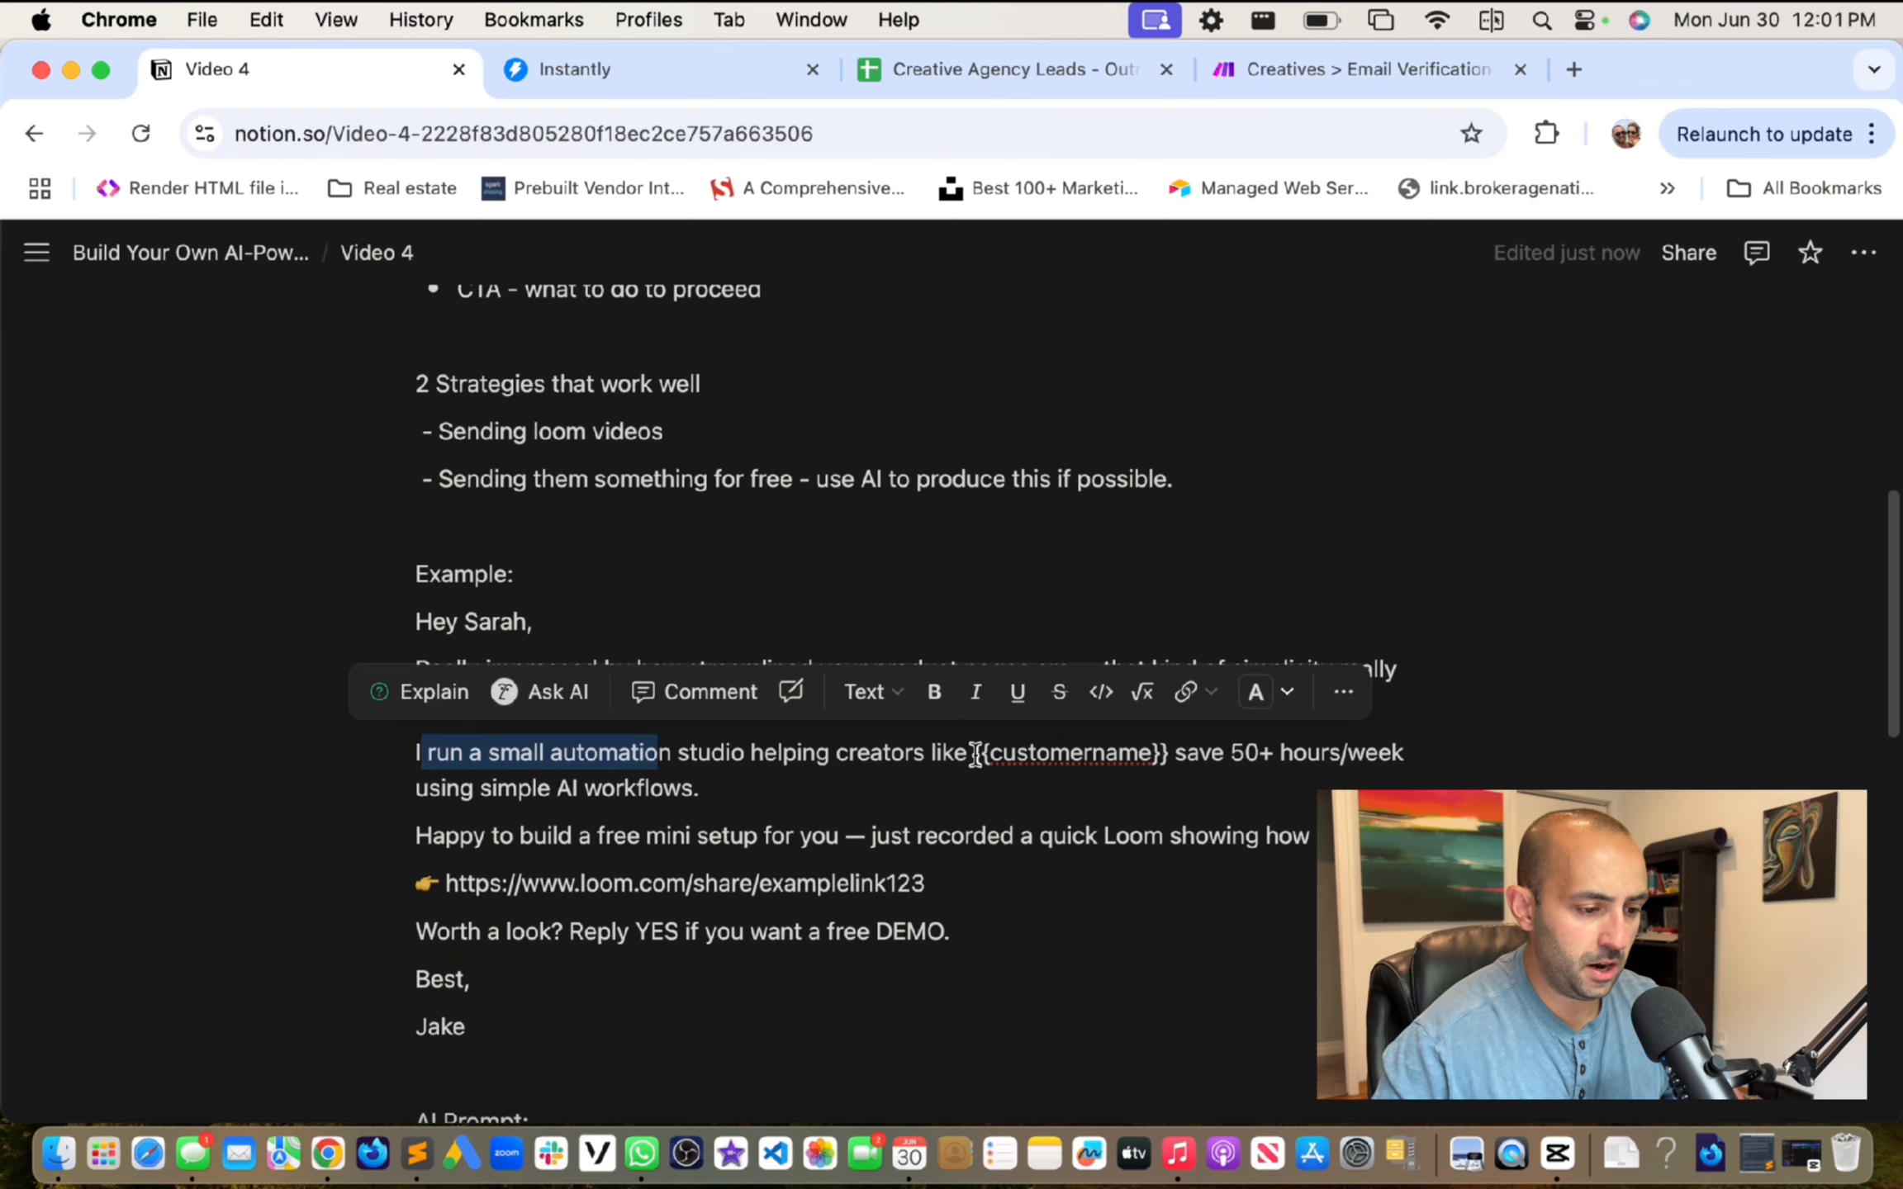
left_click_drag(975, 754, 1296, 859)
scroll(1173, 748, "down", 1)
scroll(743, 776, "down", 1)
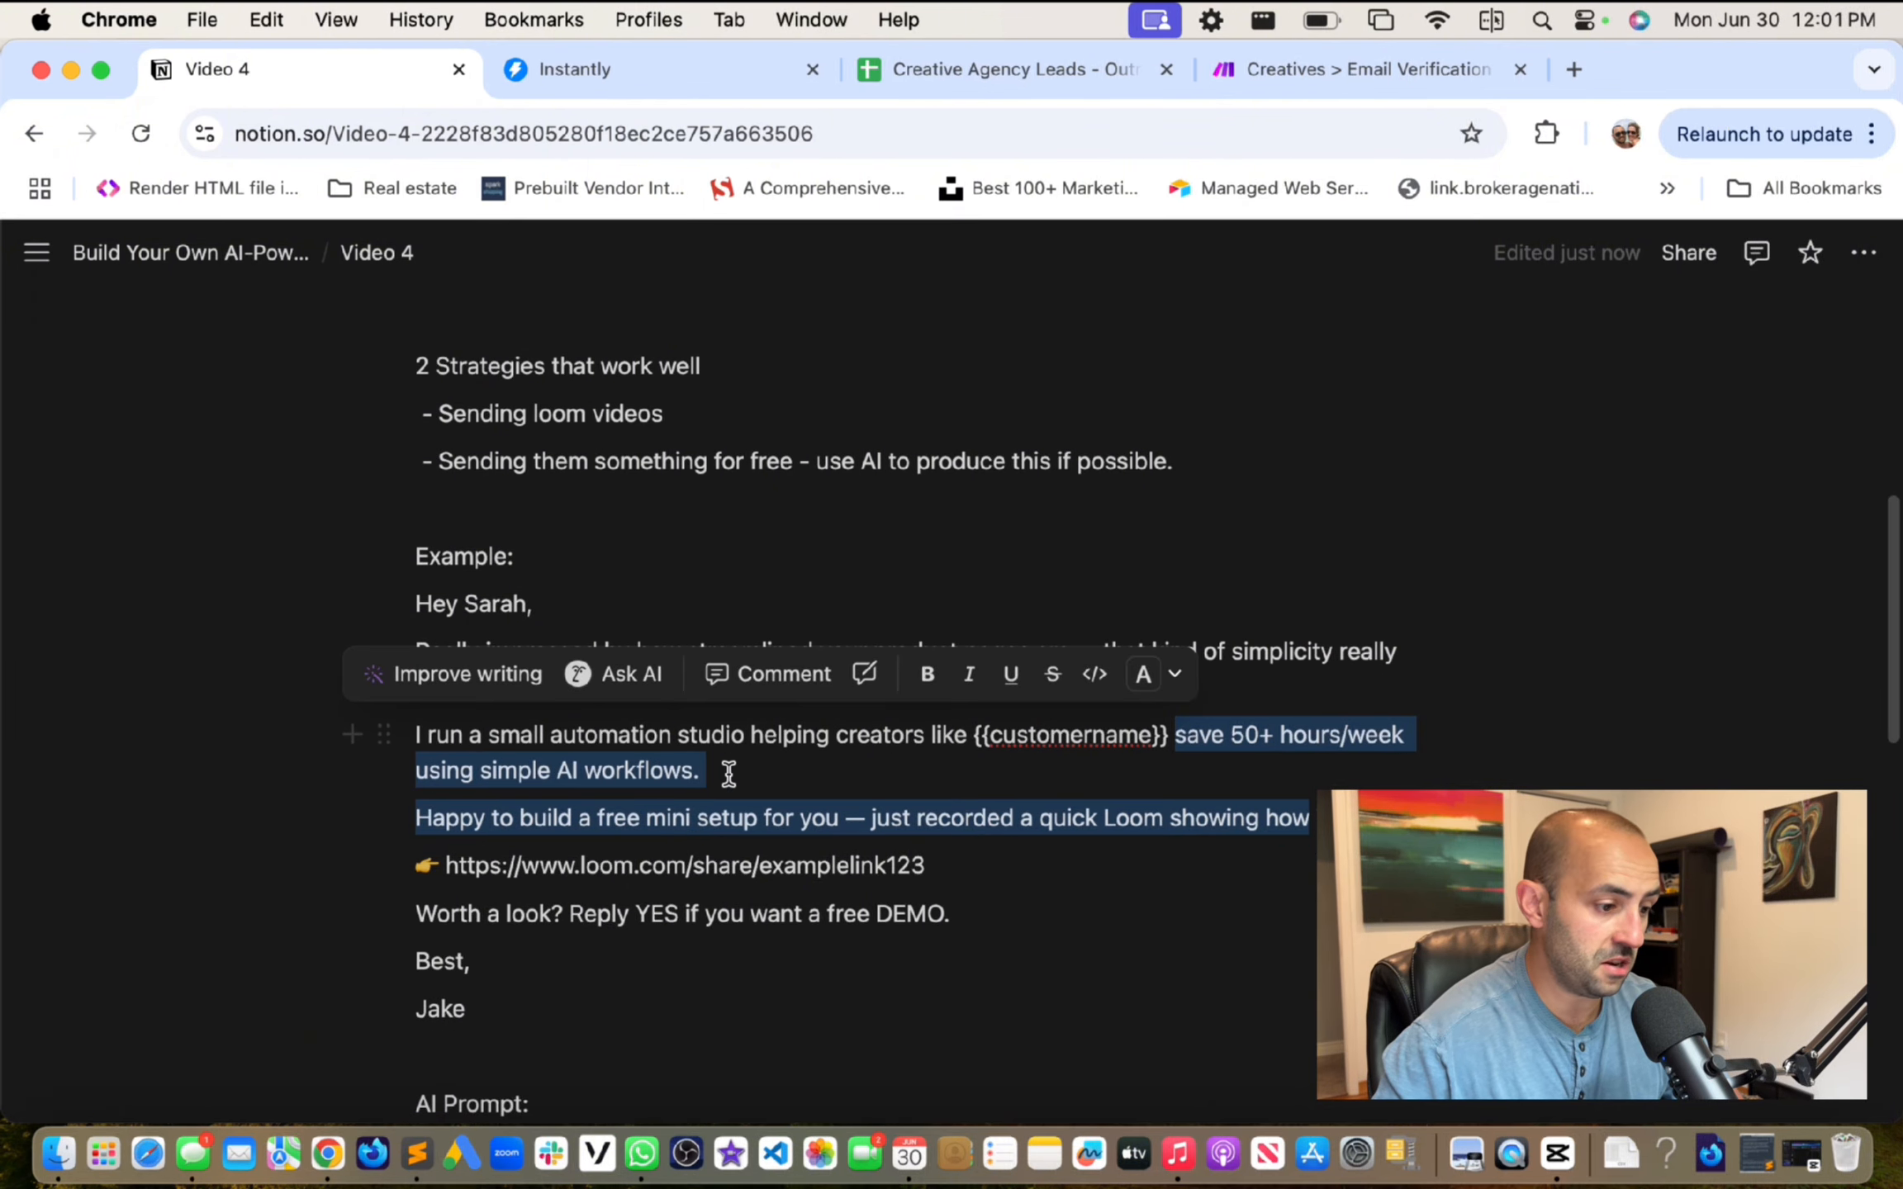
left_click(726, 774)
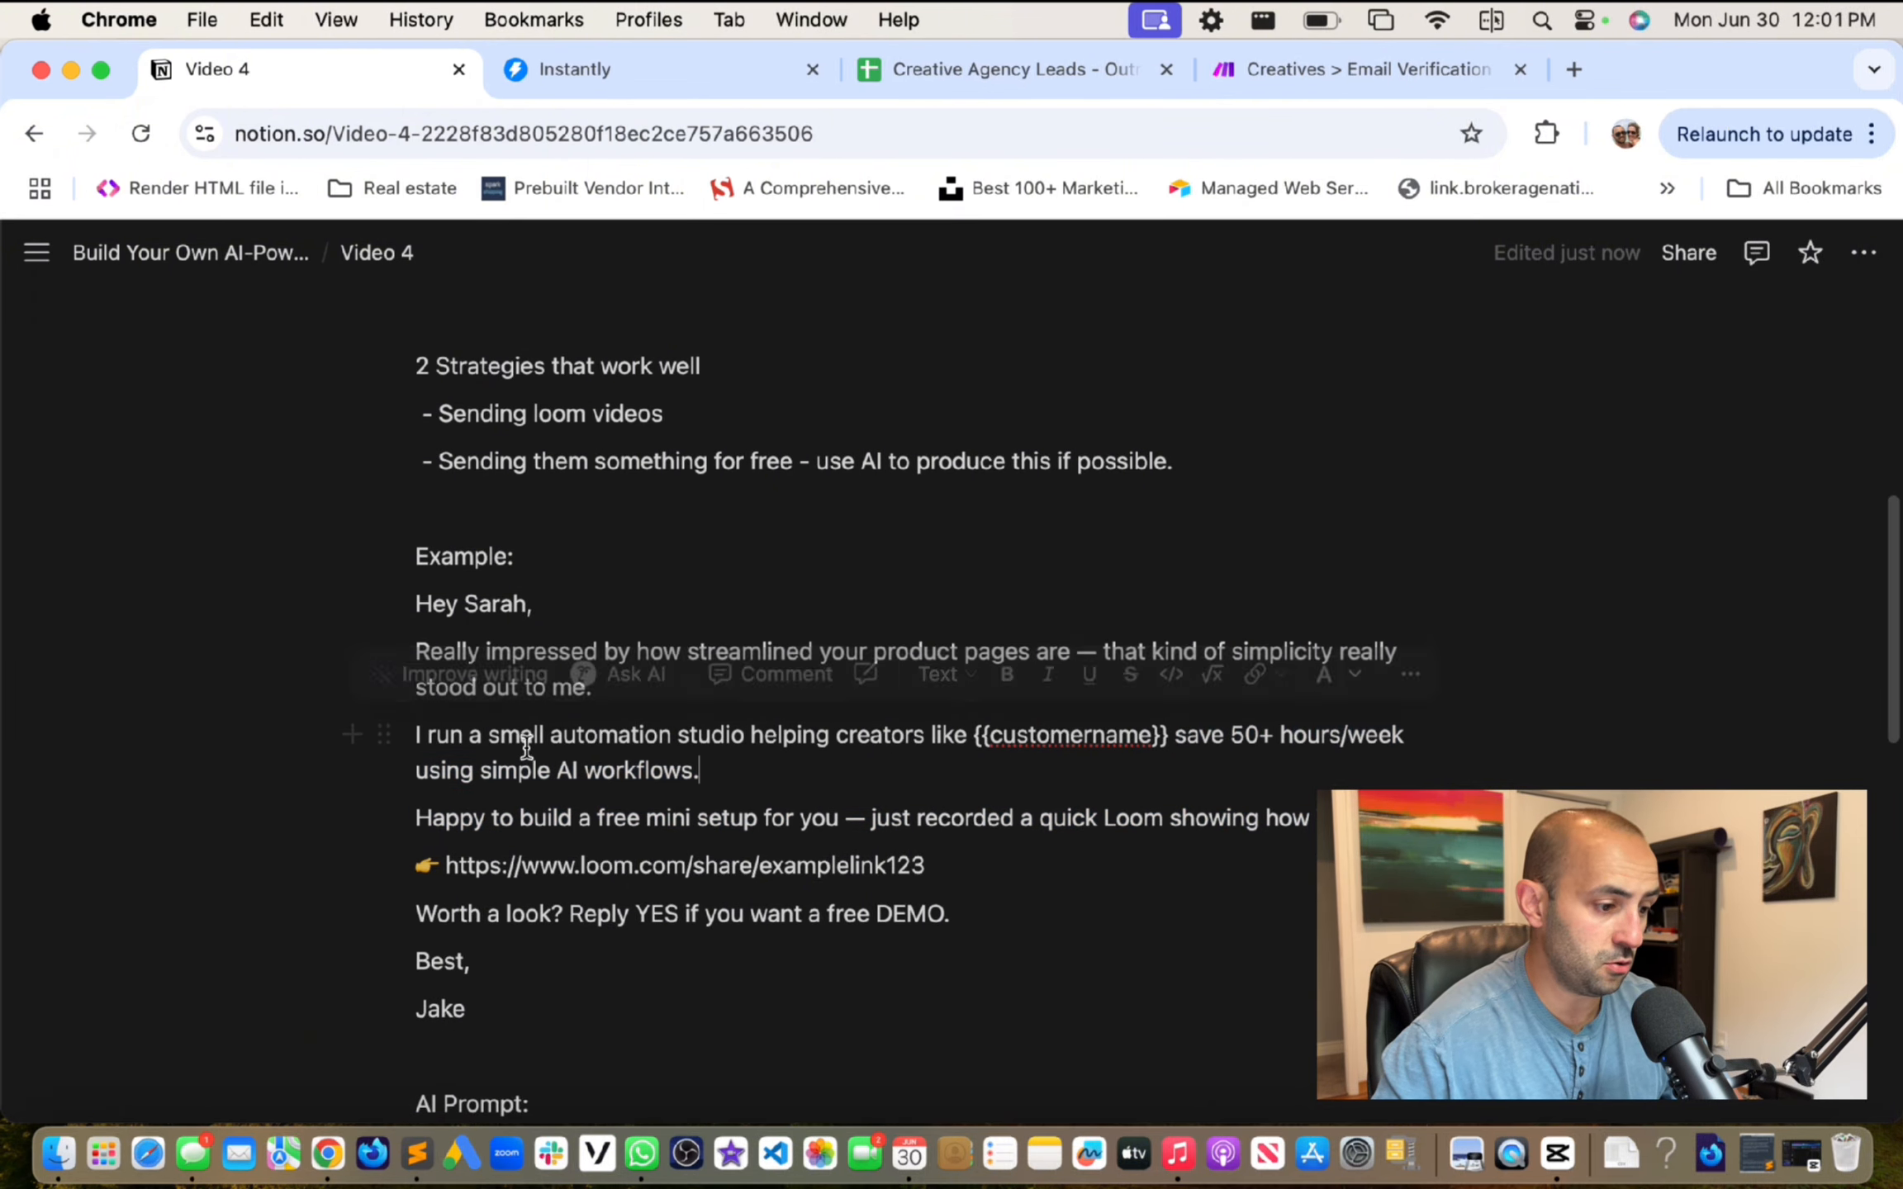
scroll(735, 732, "down", 1)
Step: Change the word 'studio' to 'agency' in the email's second line
left_click(734, 730)
double_click(735, 730)
scroll(734, 730, "up", 1)
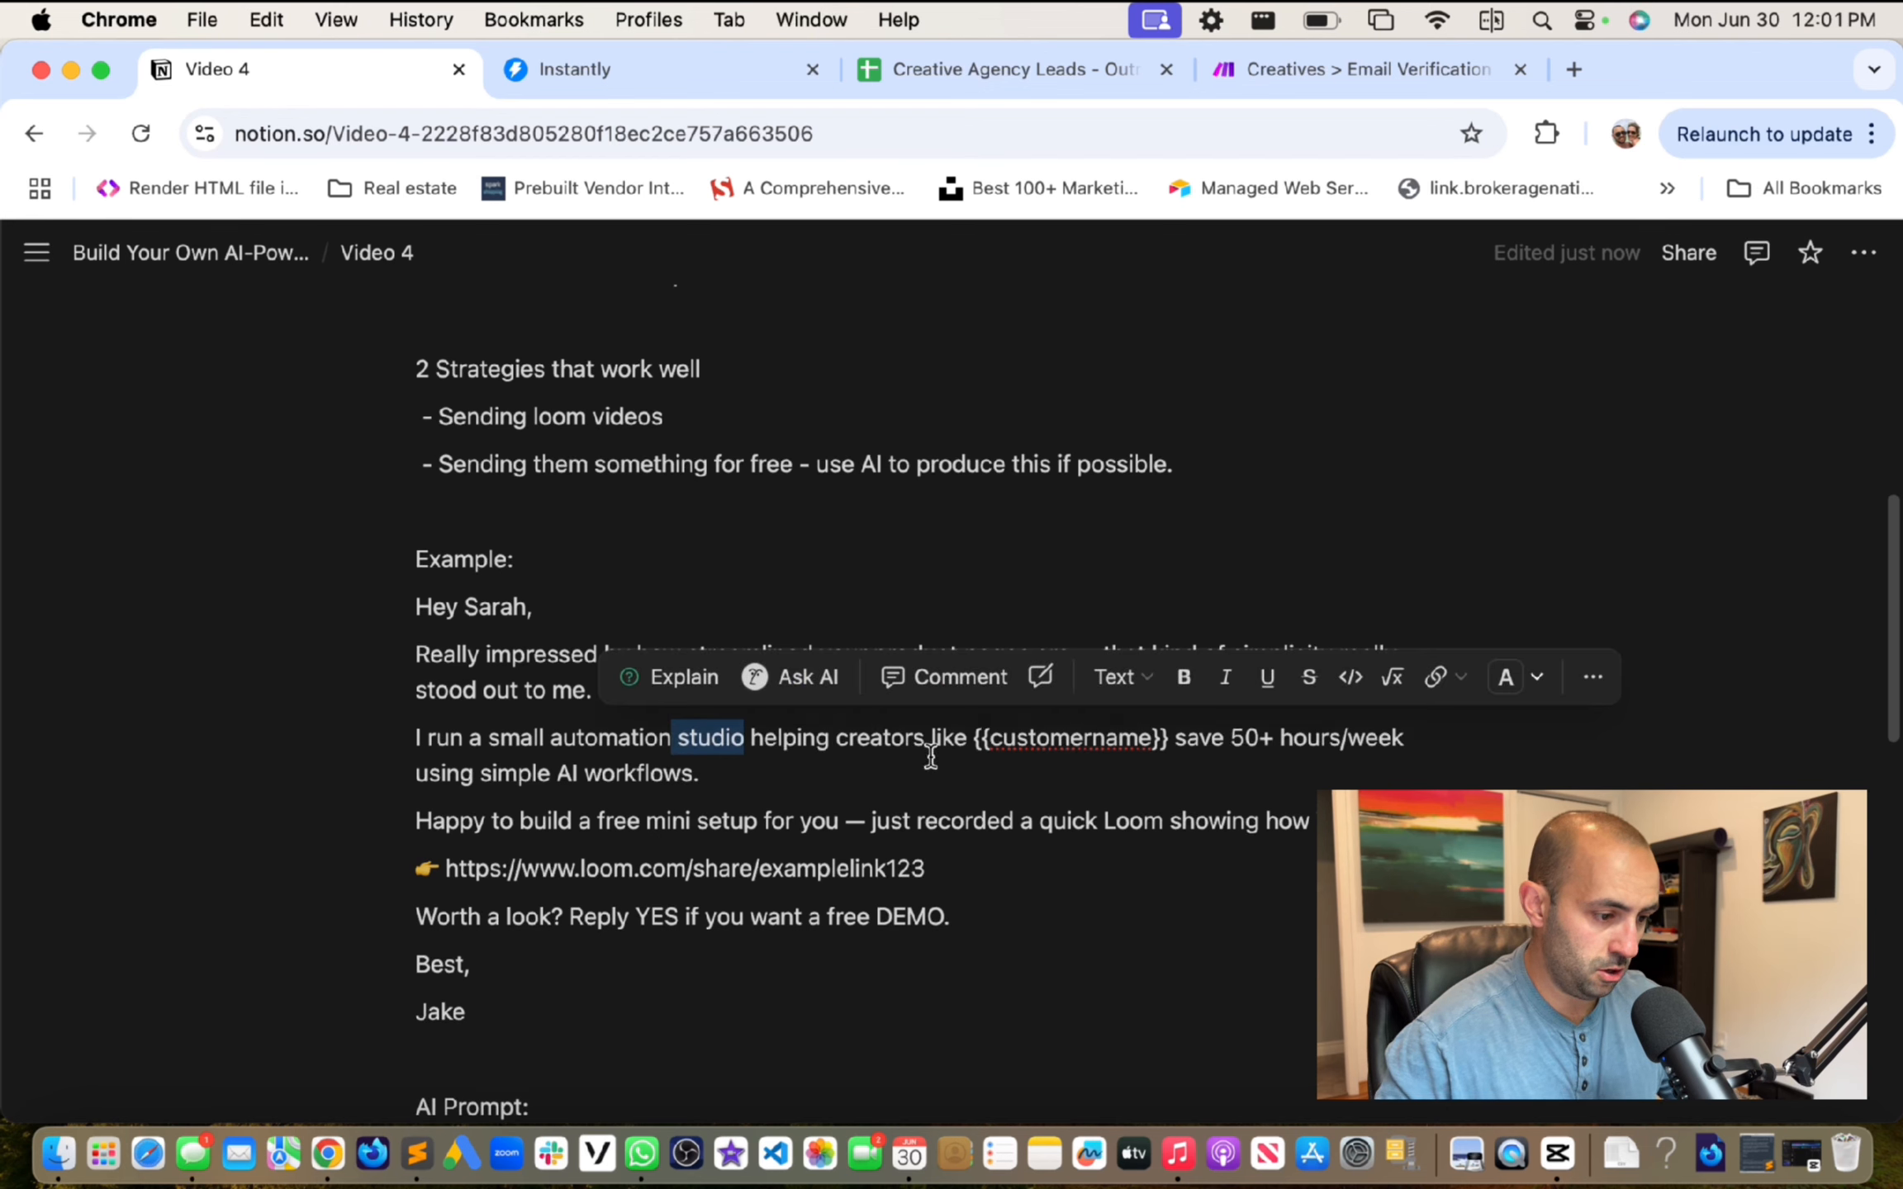
type("agency")
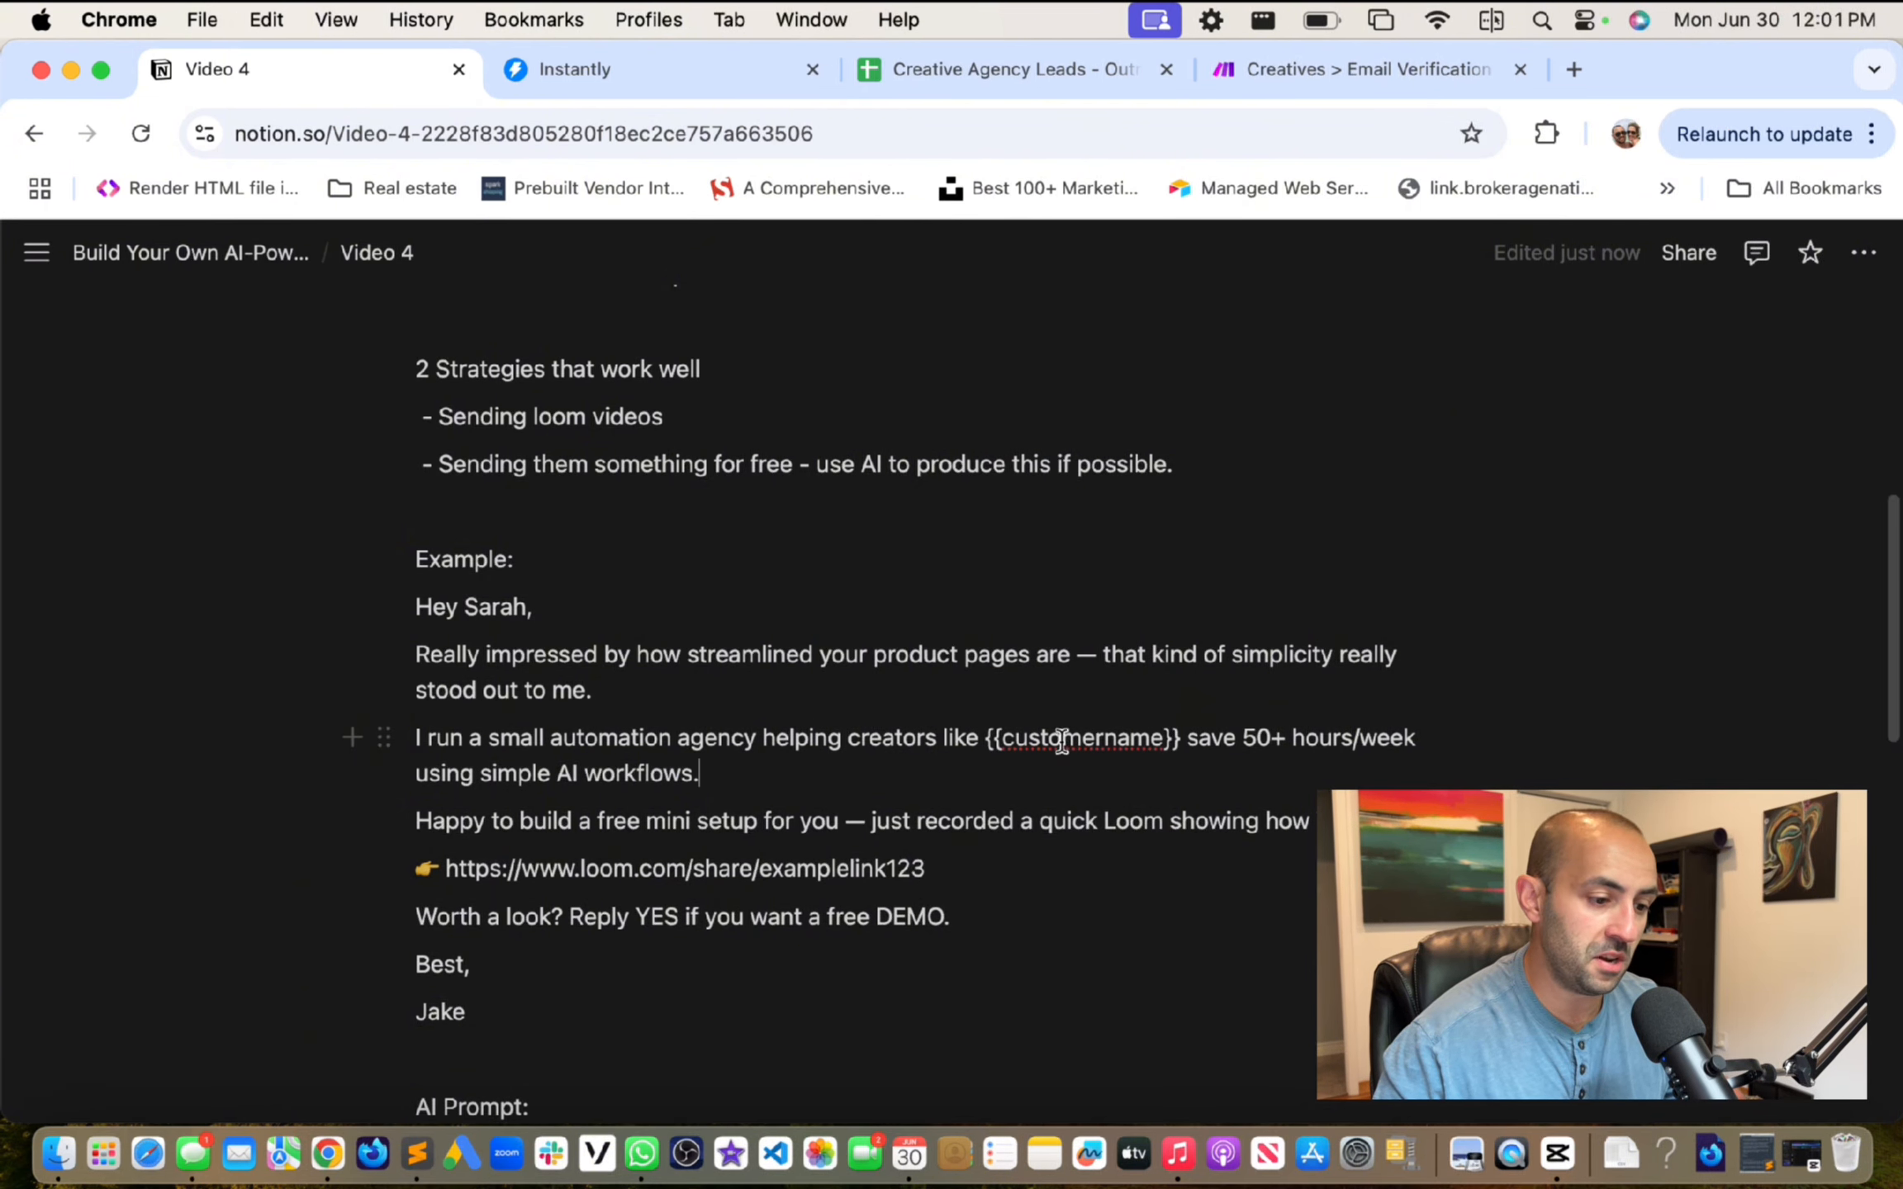
Step: Replace the {{customername}} placeholder with 'ZYX company'
left_click_drag(986, 737, 1177, 736)
type("Z")
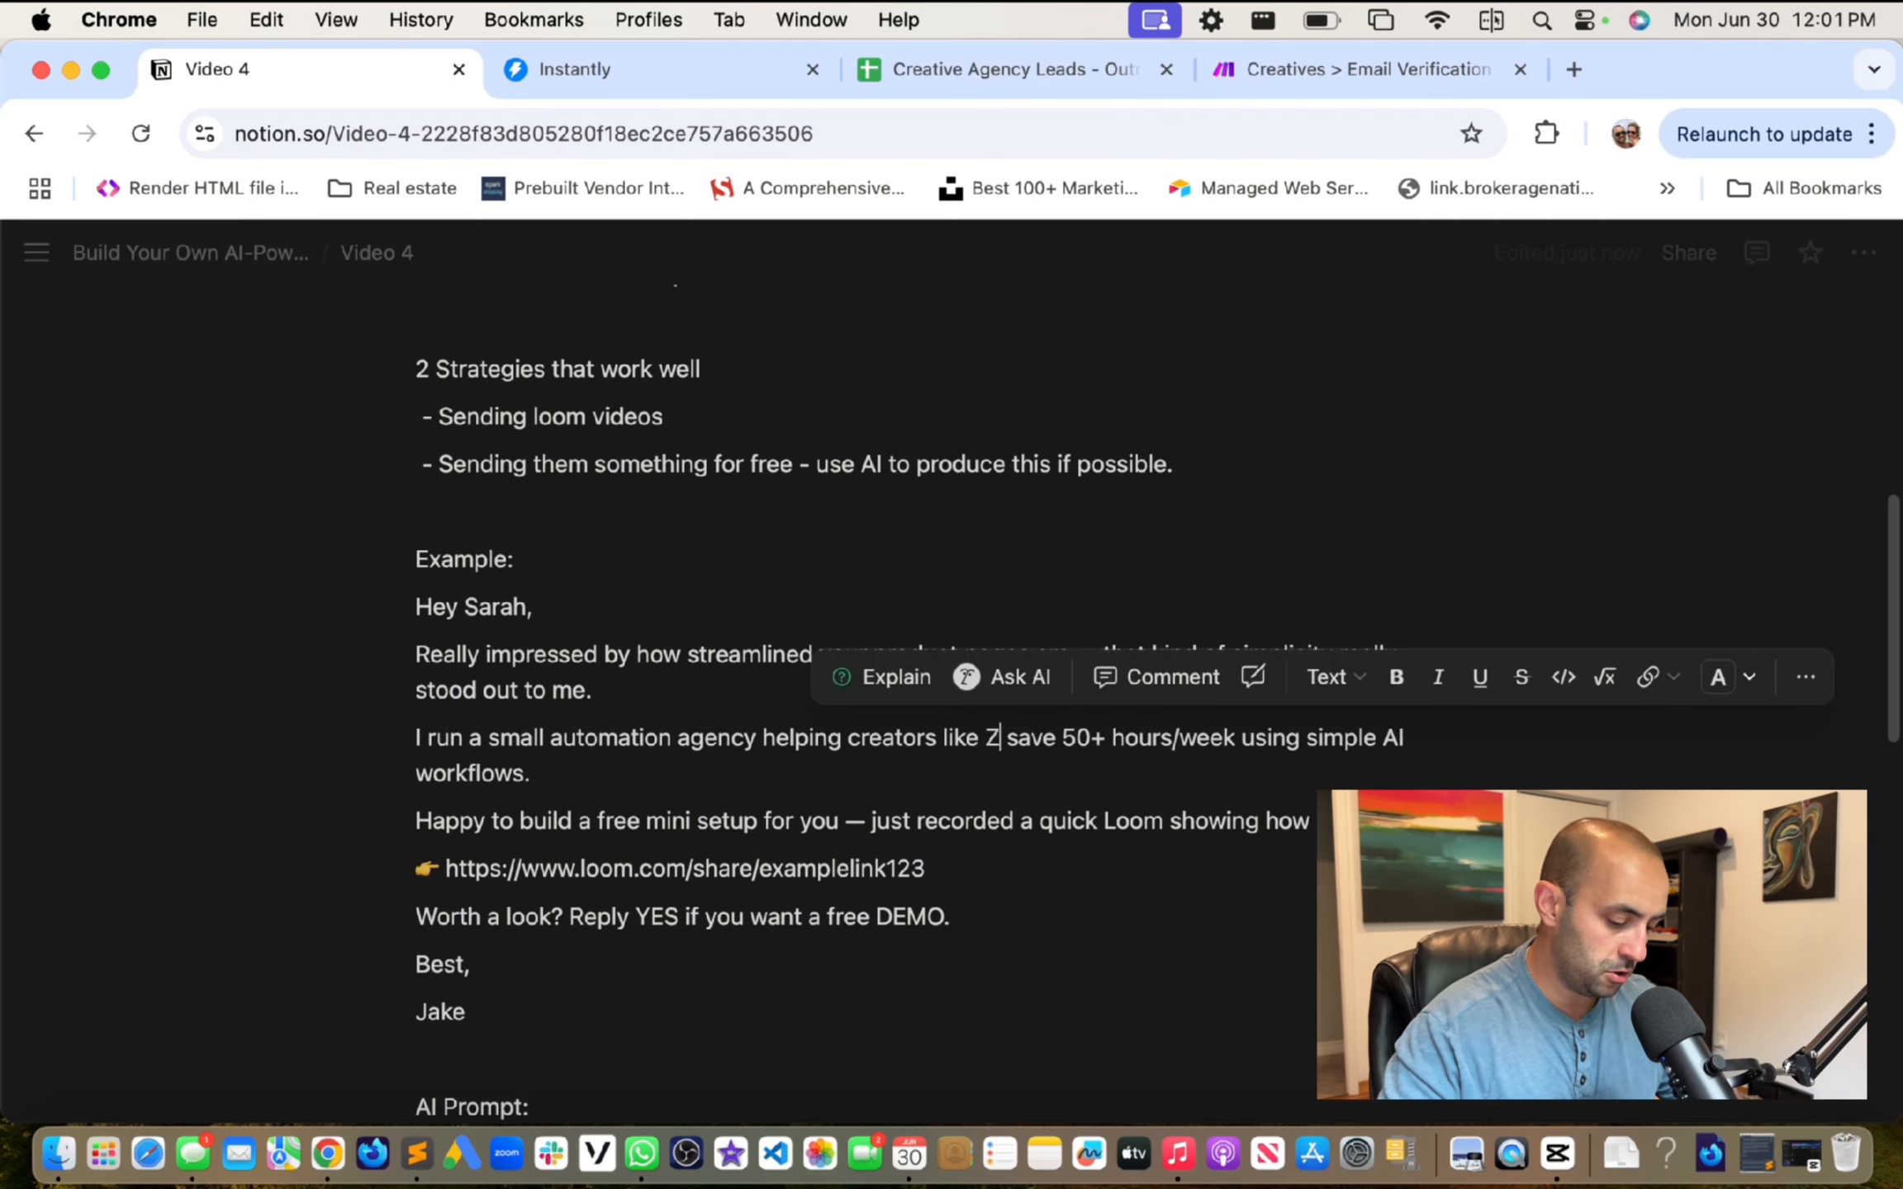
type("Y")
key("BackSpace")
key("BackSpace")
type("ZYX")
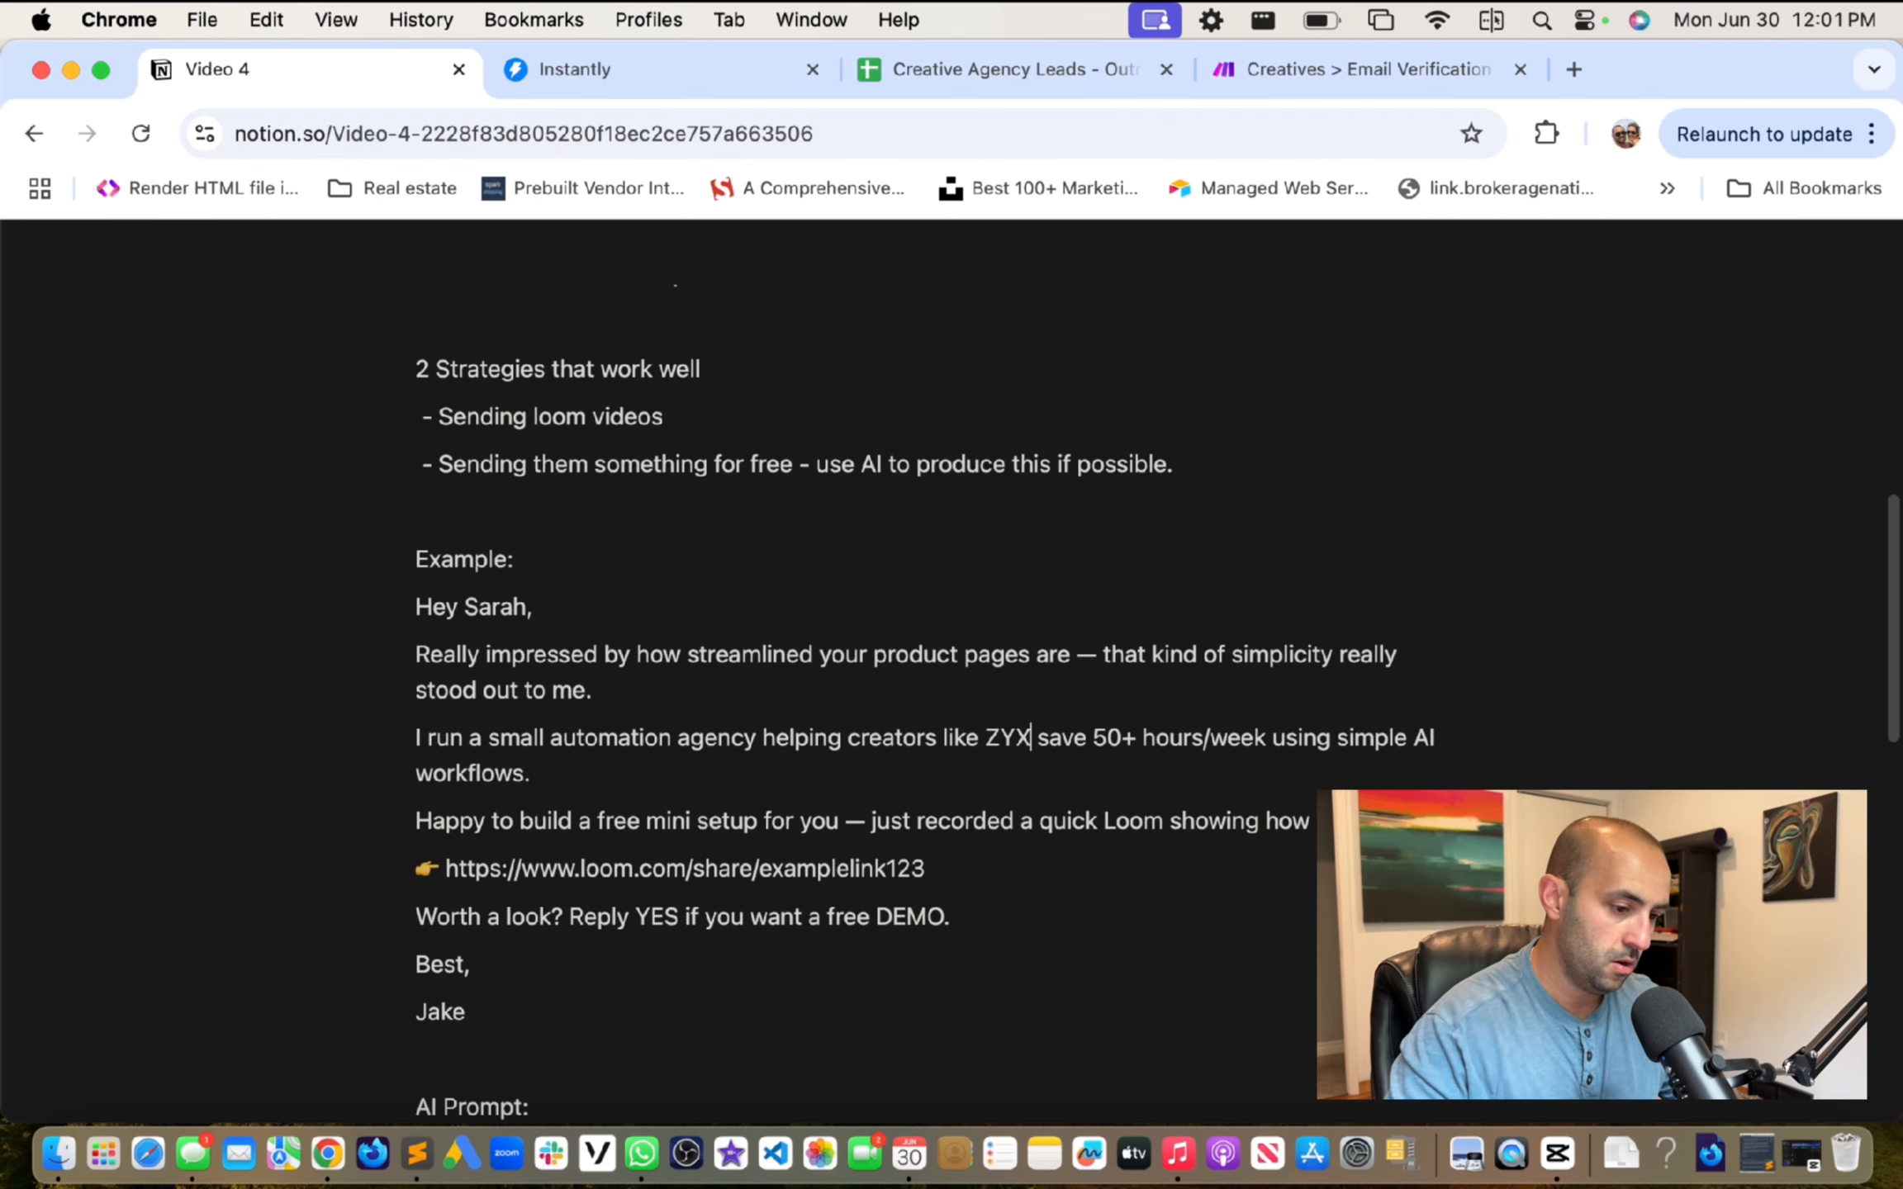
type(" co")
key("BackSpace")
key("BackSpace")
type("compan ")
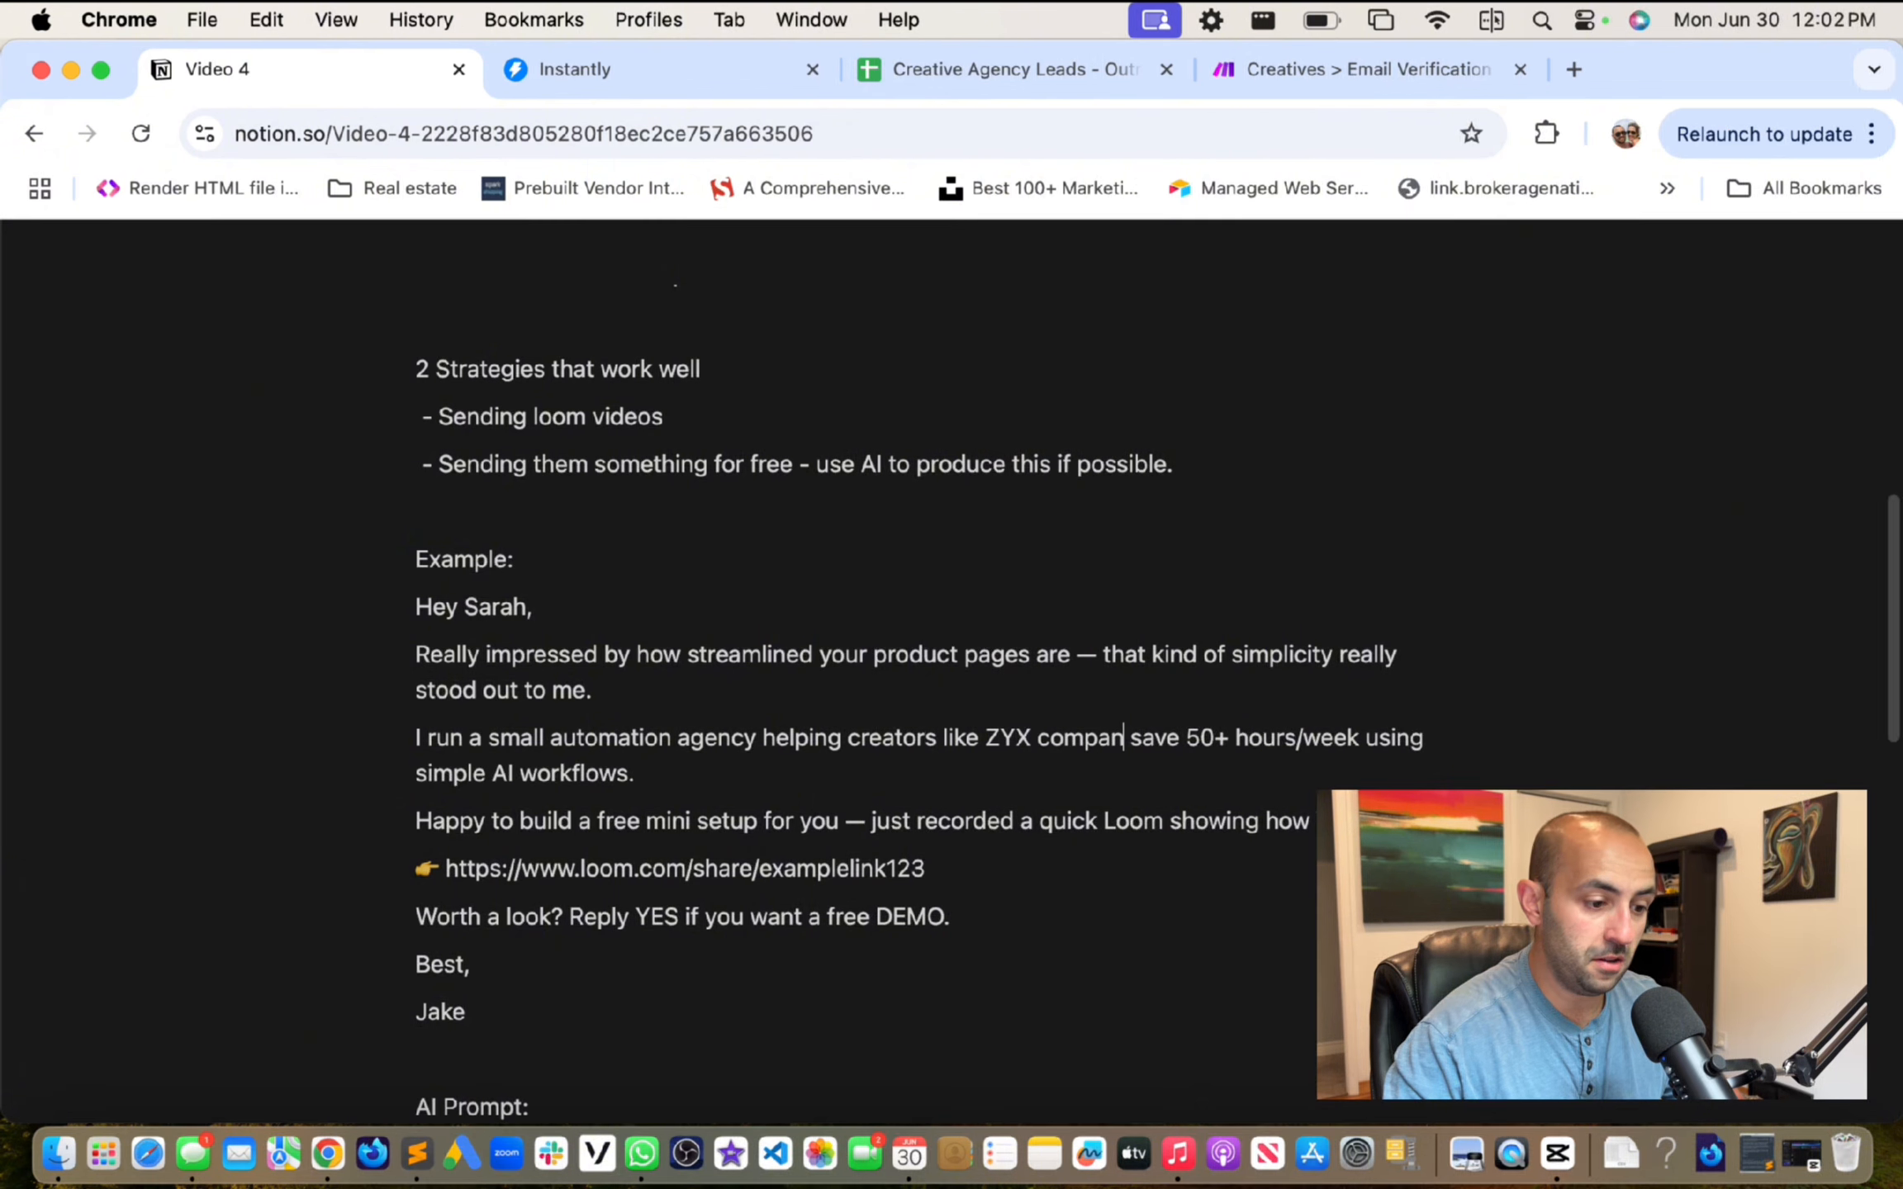
type("y")
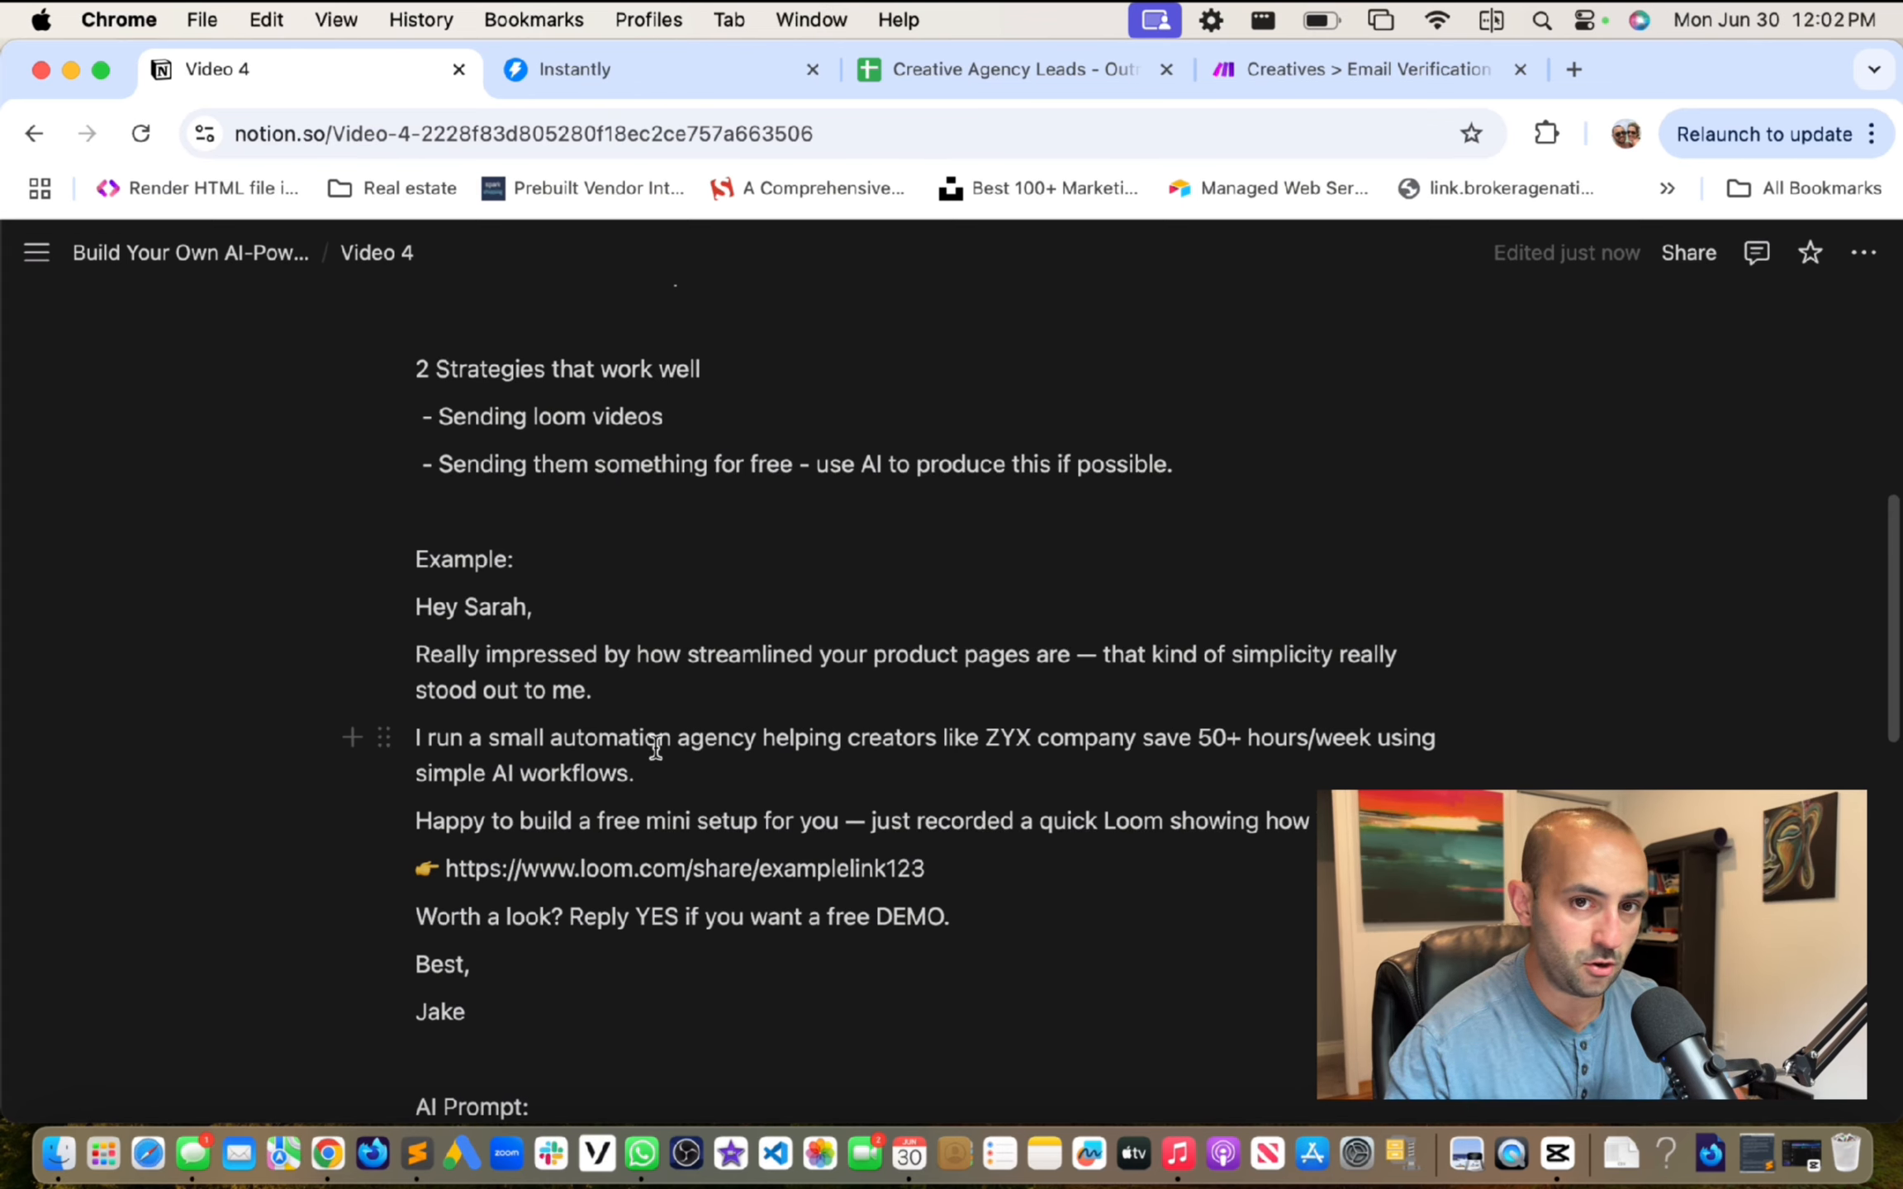
Step: Highlight the phrase 'free mini setup for you' in the example email
scroll(688, 826, "down", 2)
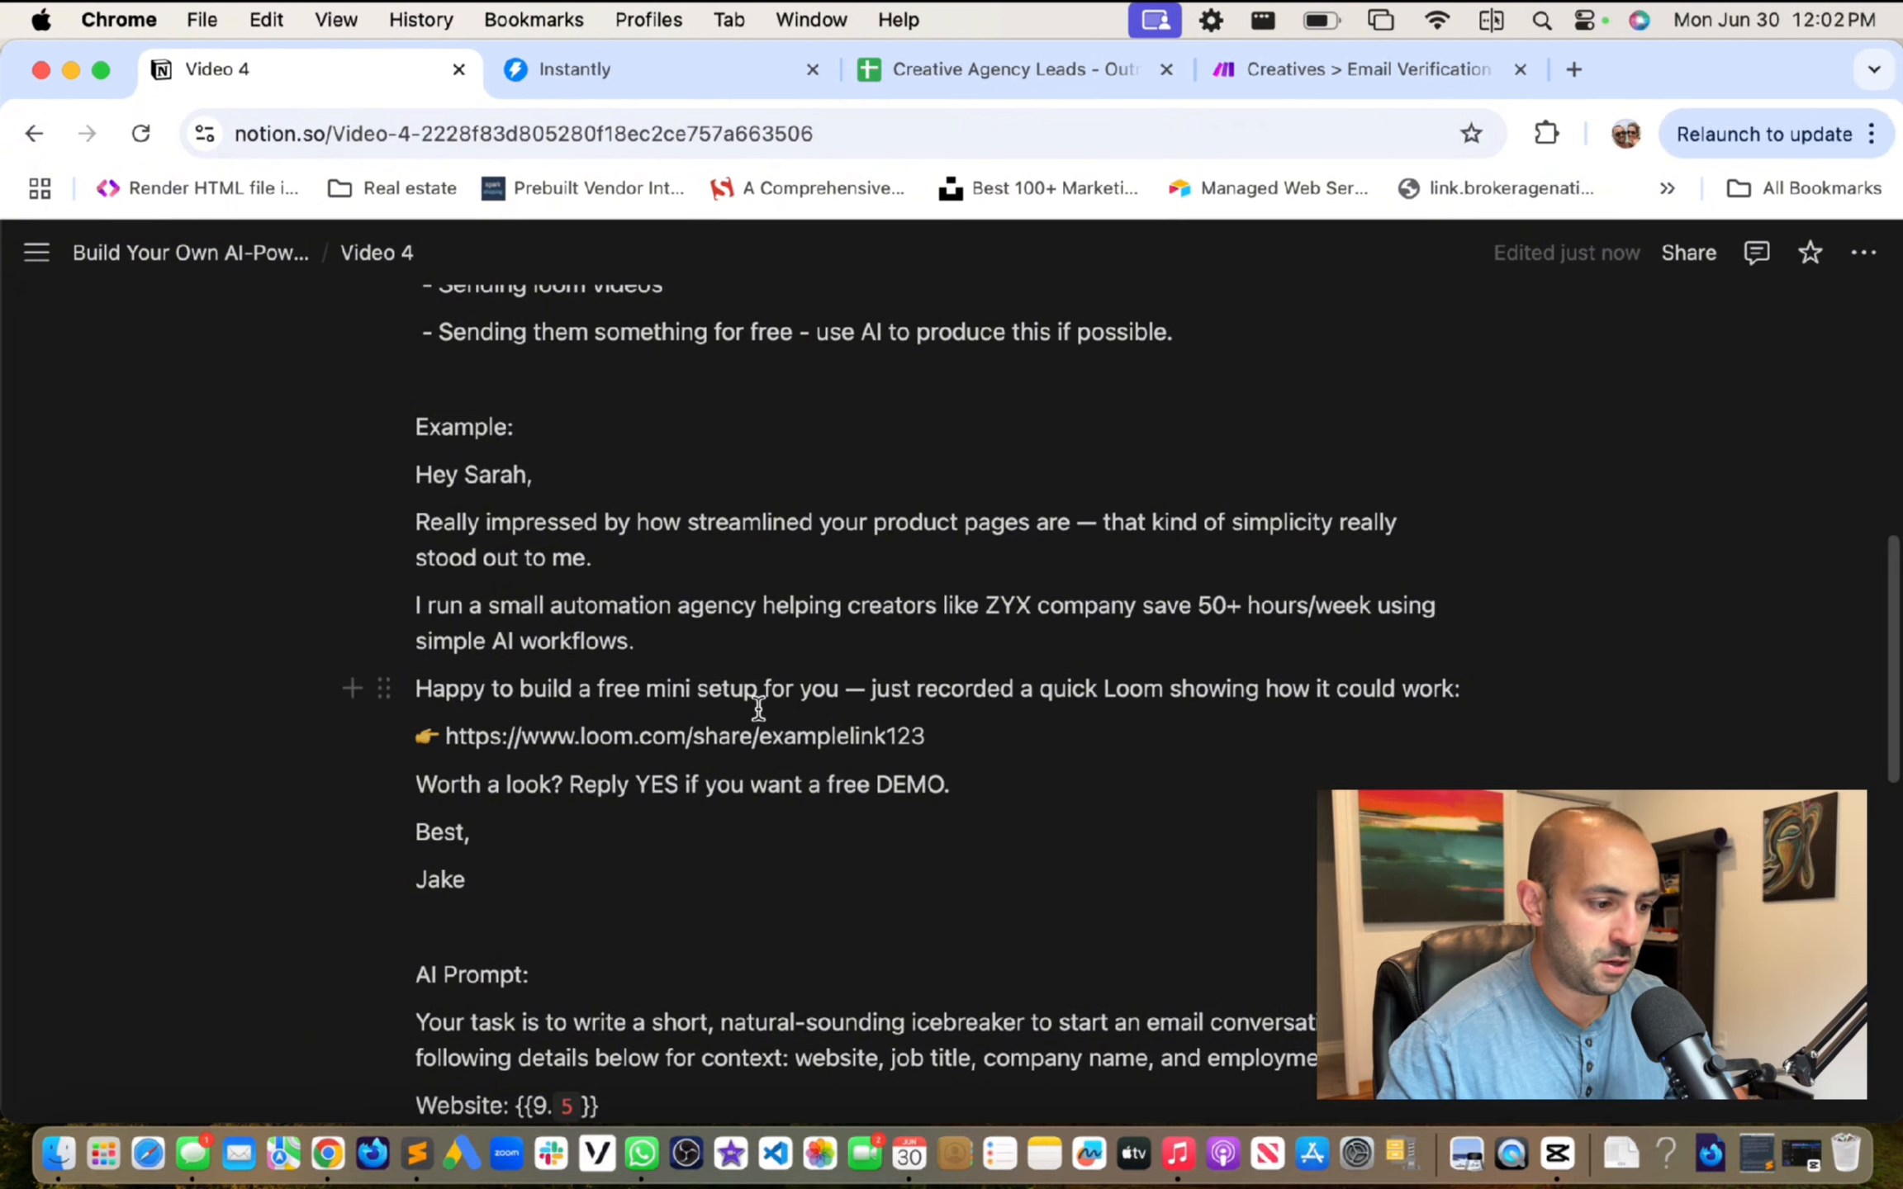
left_click_drag(598, 692, 848, 691)
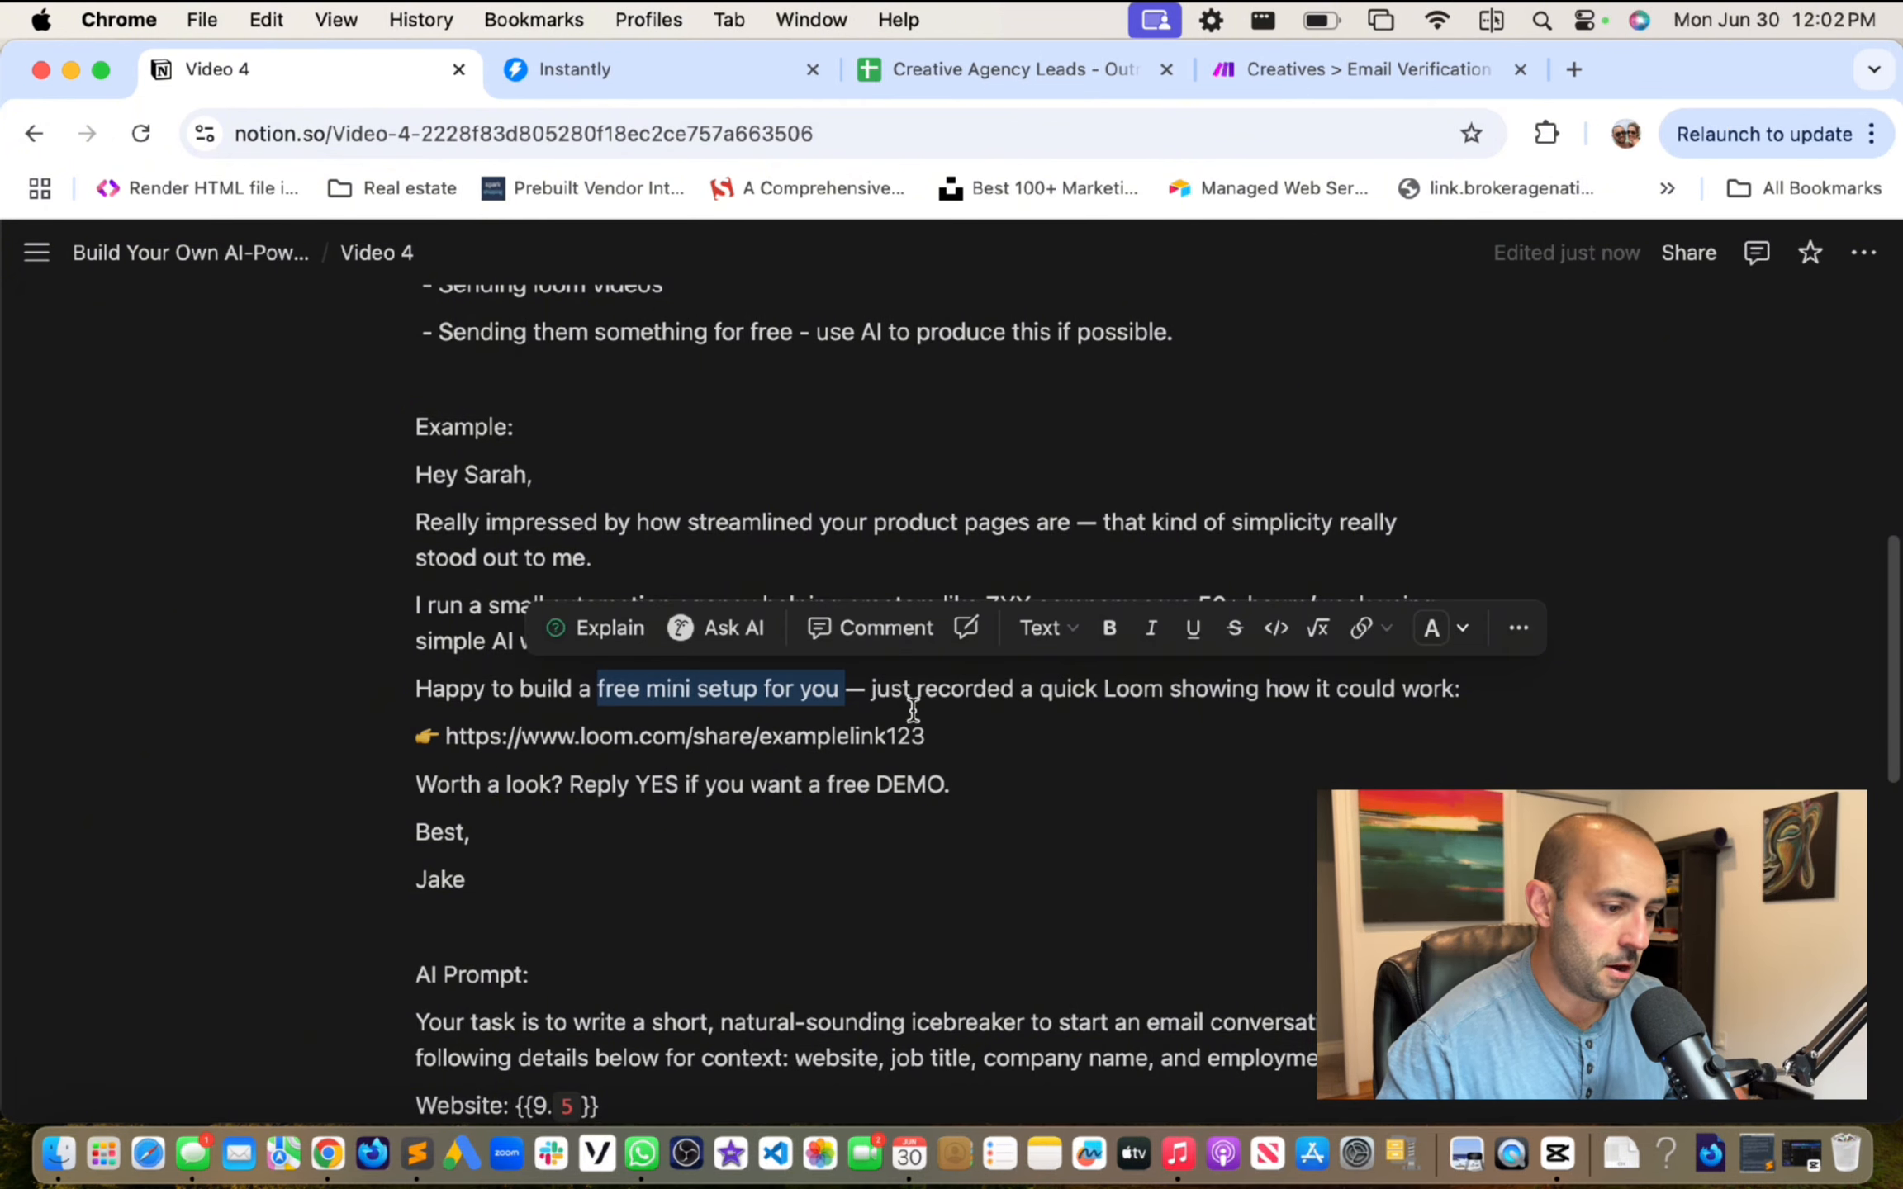
scroll(917, 702, "down", 1)
scroll(917, 702, "down", 1)
left_click(1210, 668)
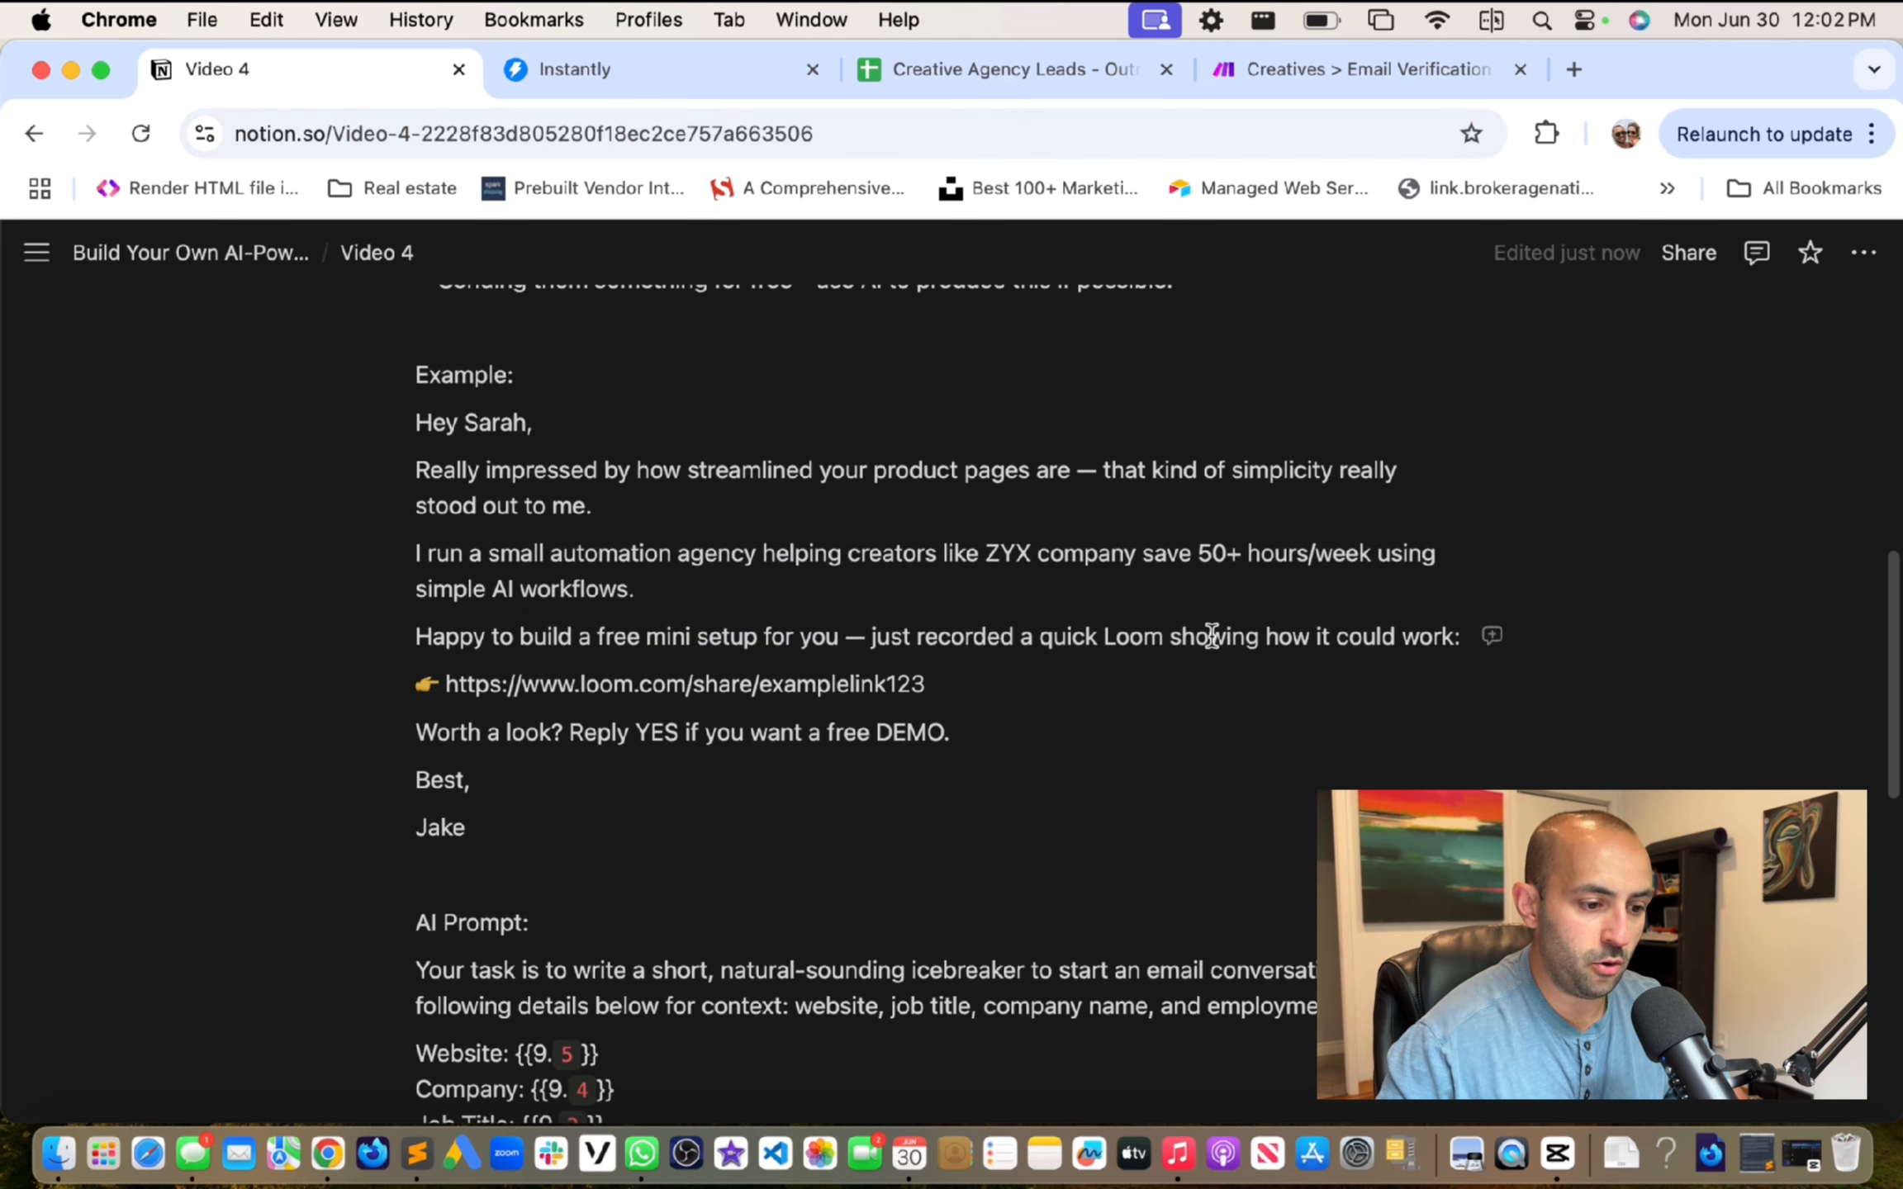
Step: Insert 'video' after Loom and replace the colon after 'could work' with 'for you.'
left_click(1169, 644)
type("video")
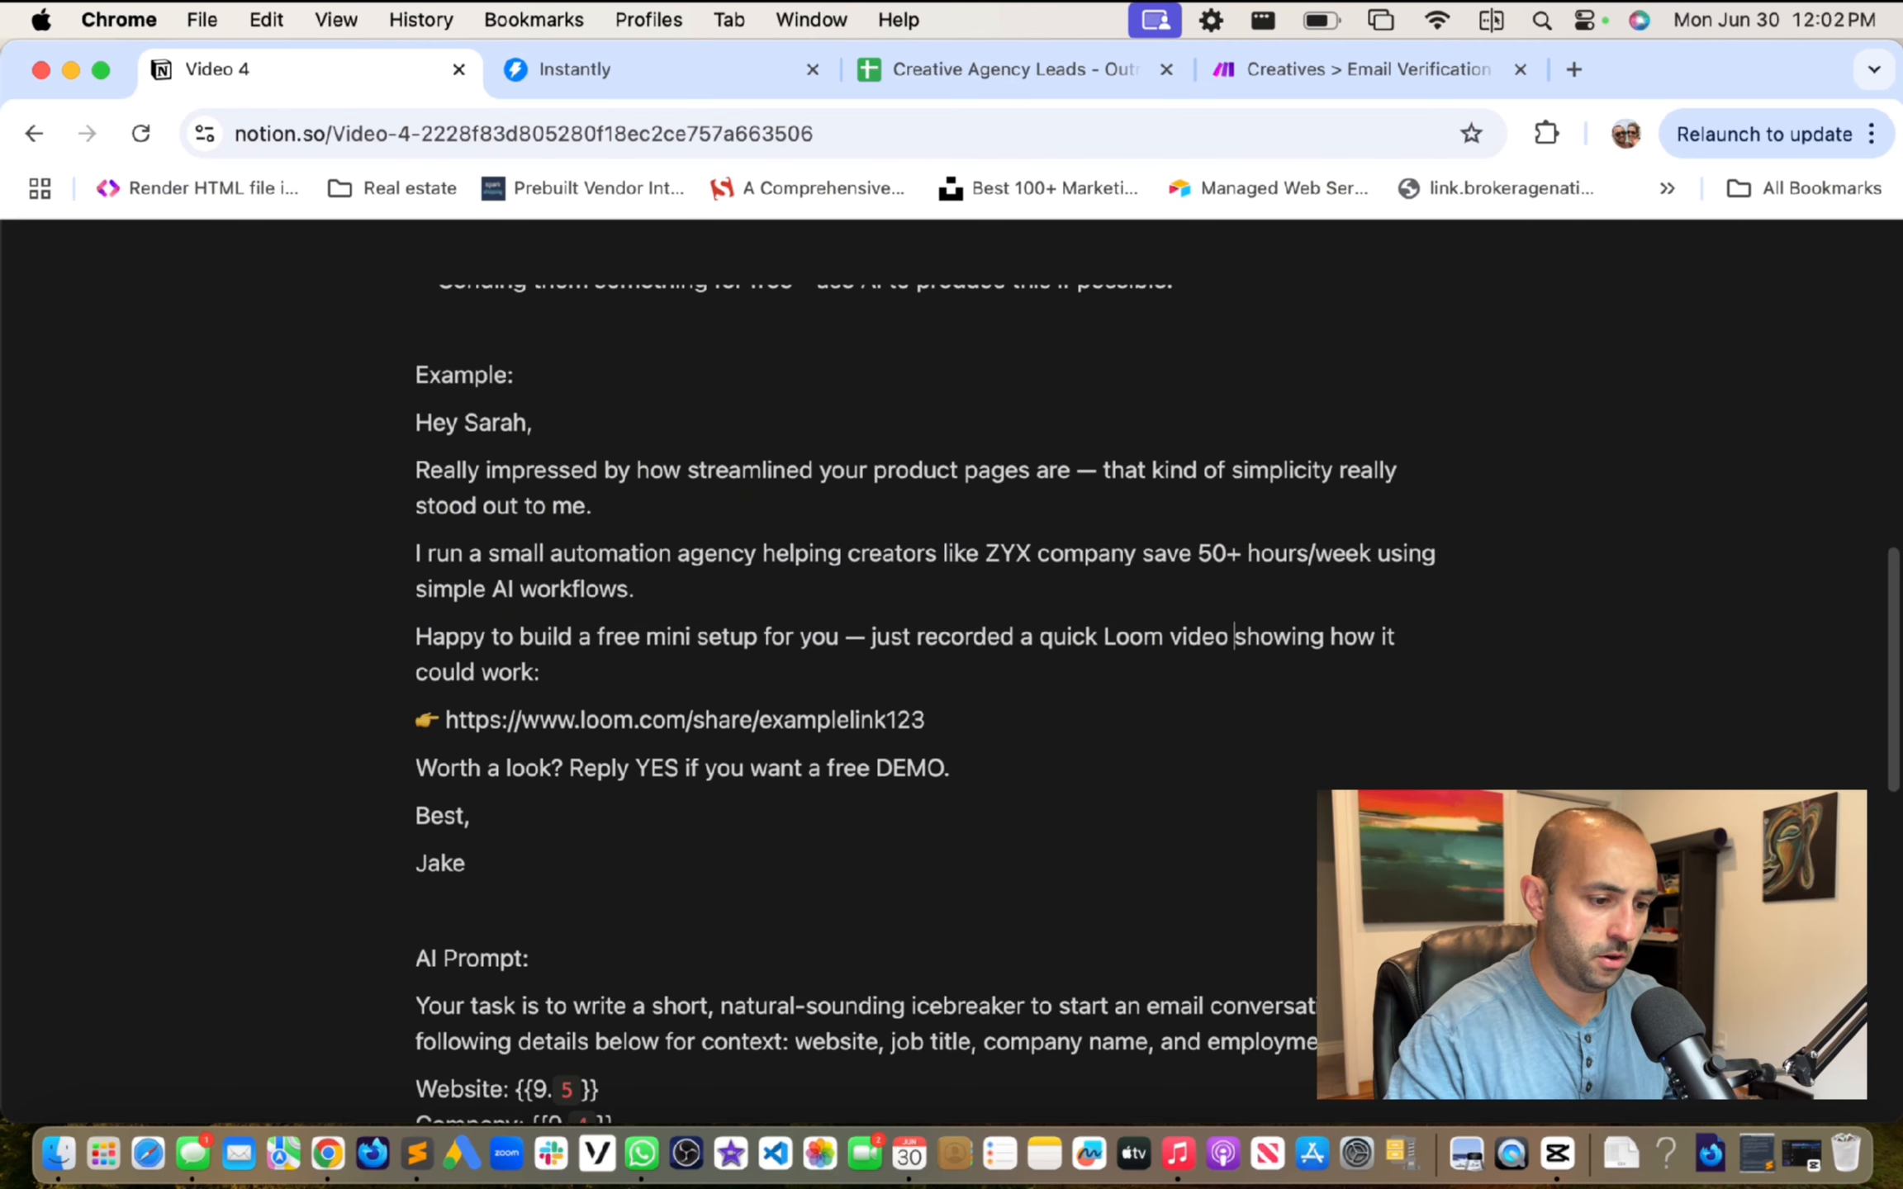
left_click(625, 666)
key("BackSpace")
type("for ")
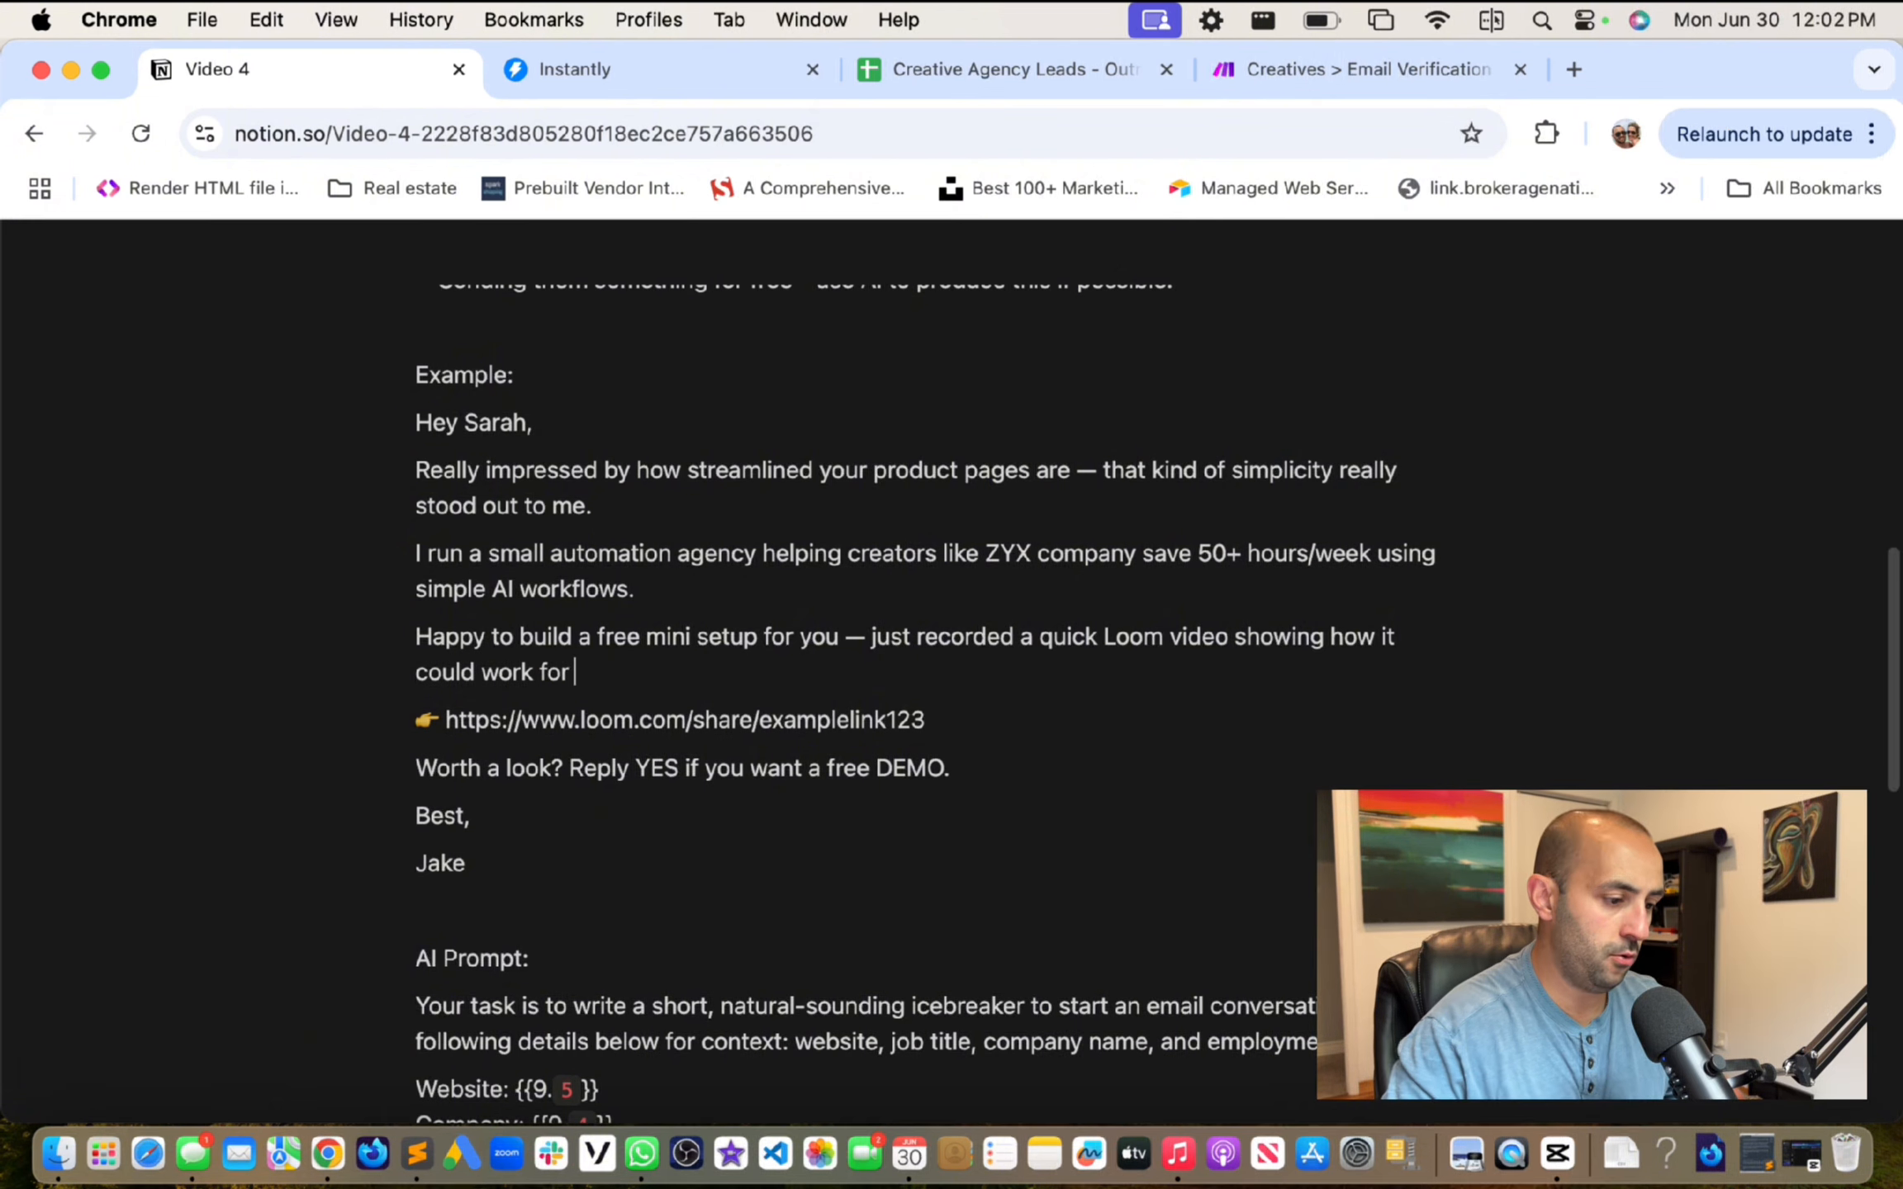
type("your busi")
key("BackSpace")
key("BackSpace")
key("BackSpace")
key("BackSpace")
key("BackSpace")
key("BackSpace")
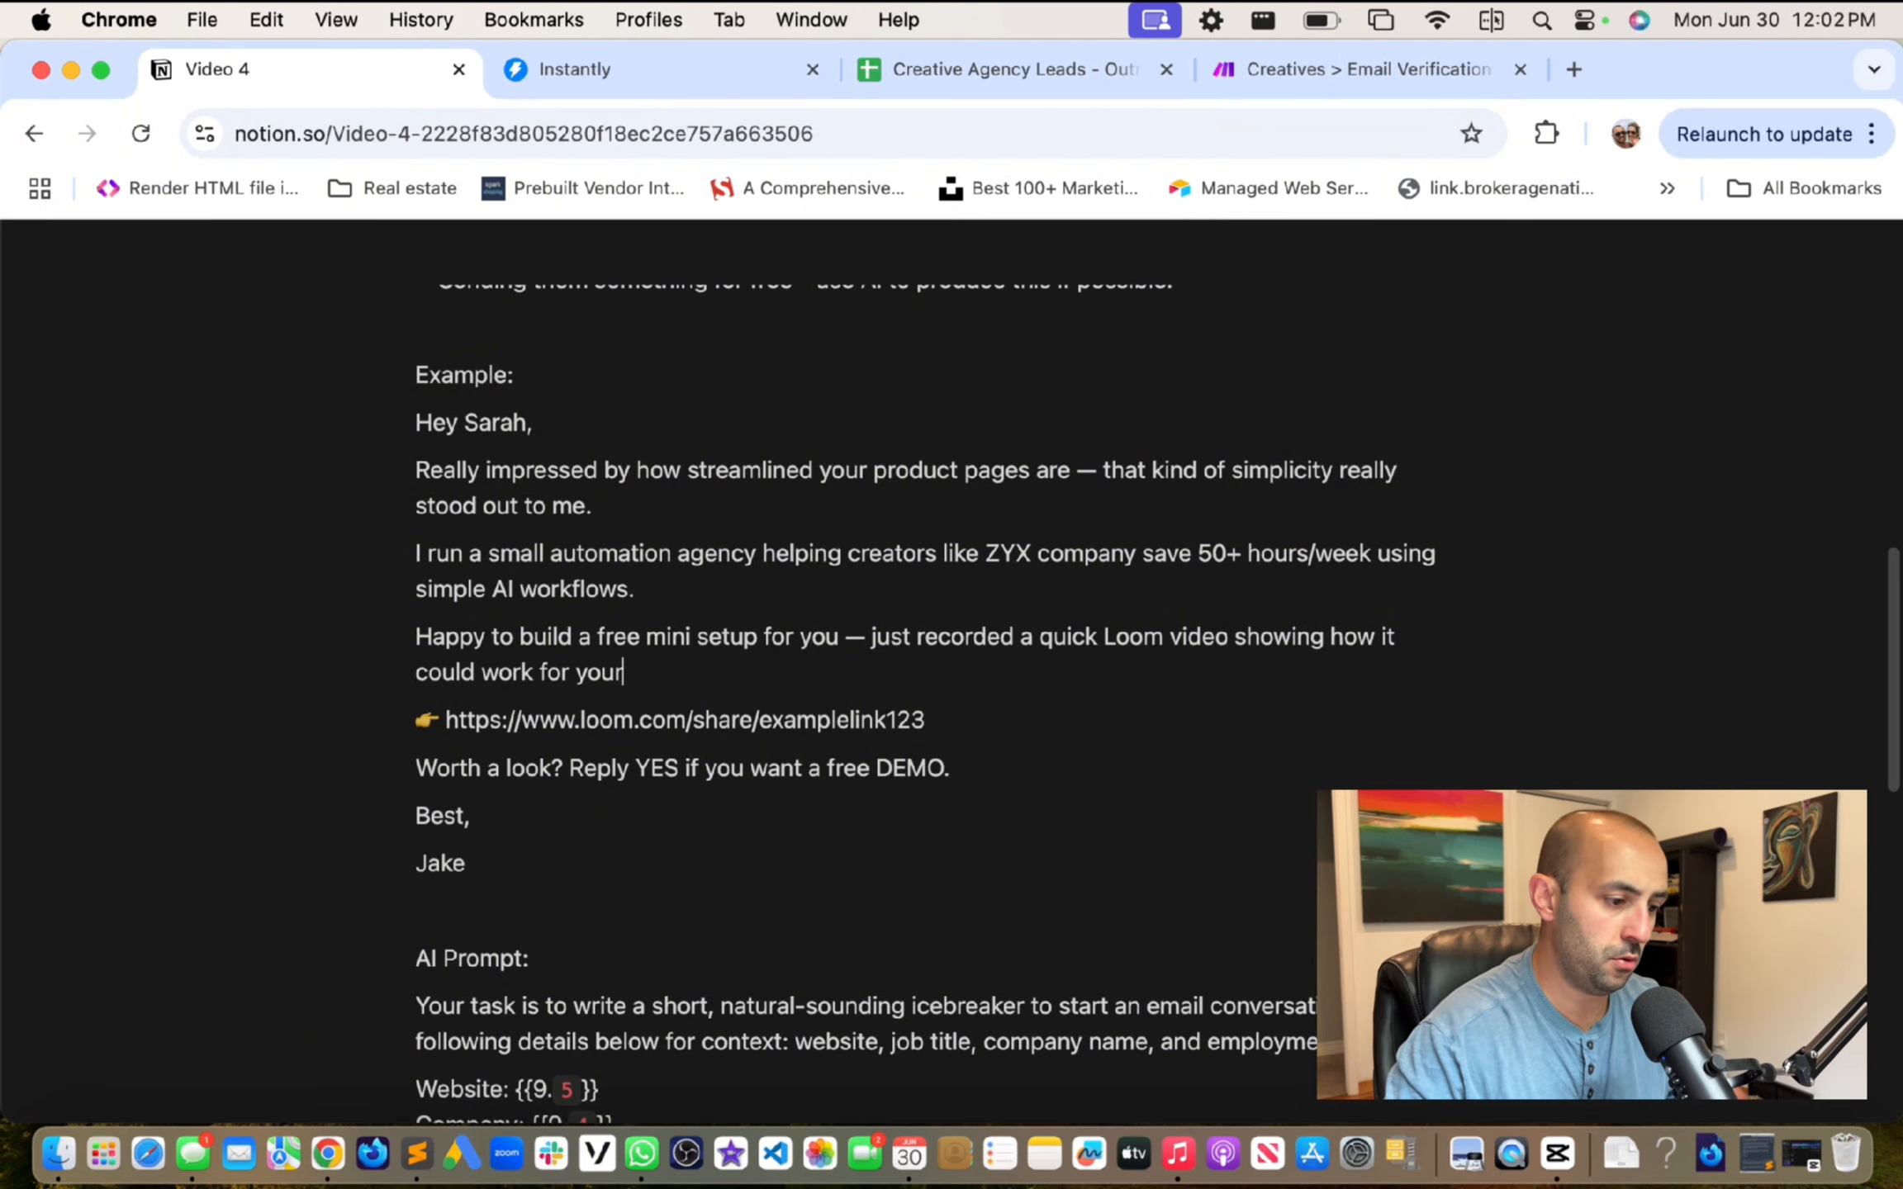
type(".")
Step: Highlight the closing sentence 'Reply YES if you want a free DEMO.'
left_click(993, 720)
scroll(371, 719, "down", 2)
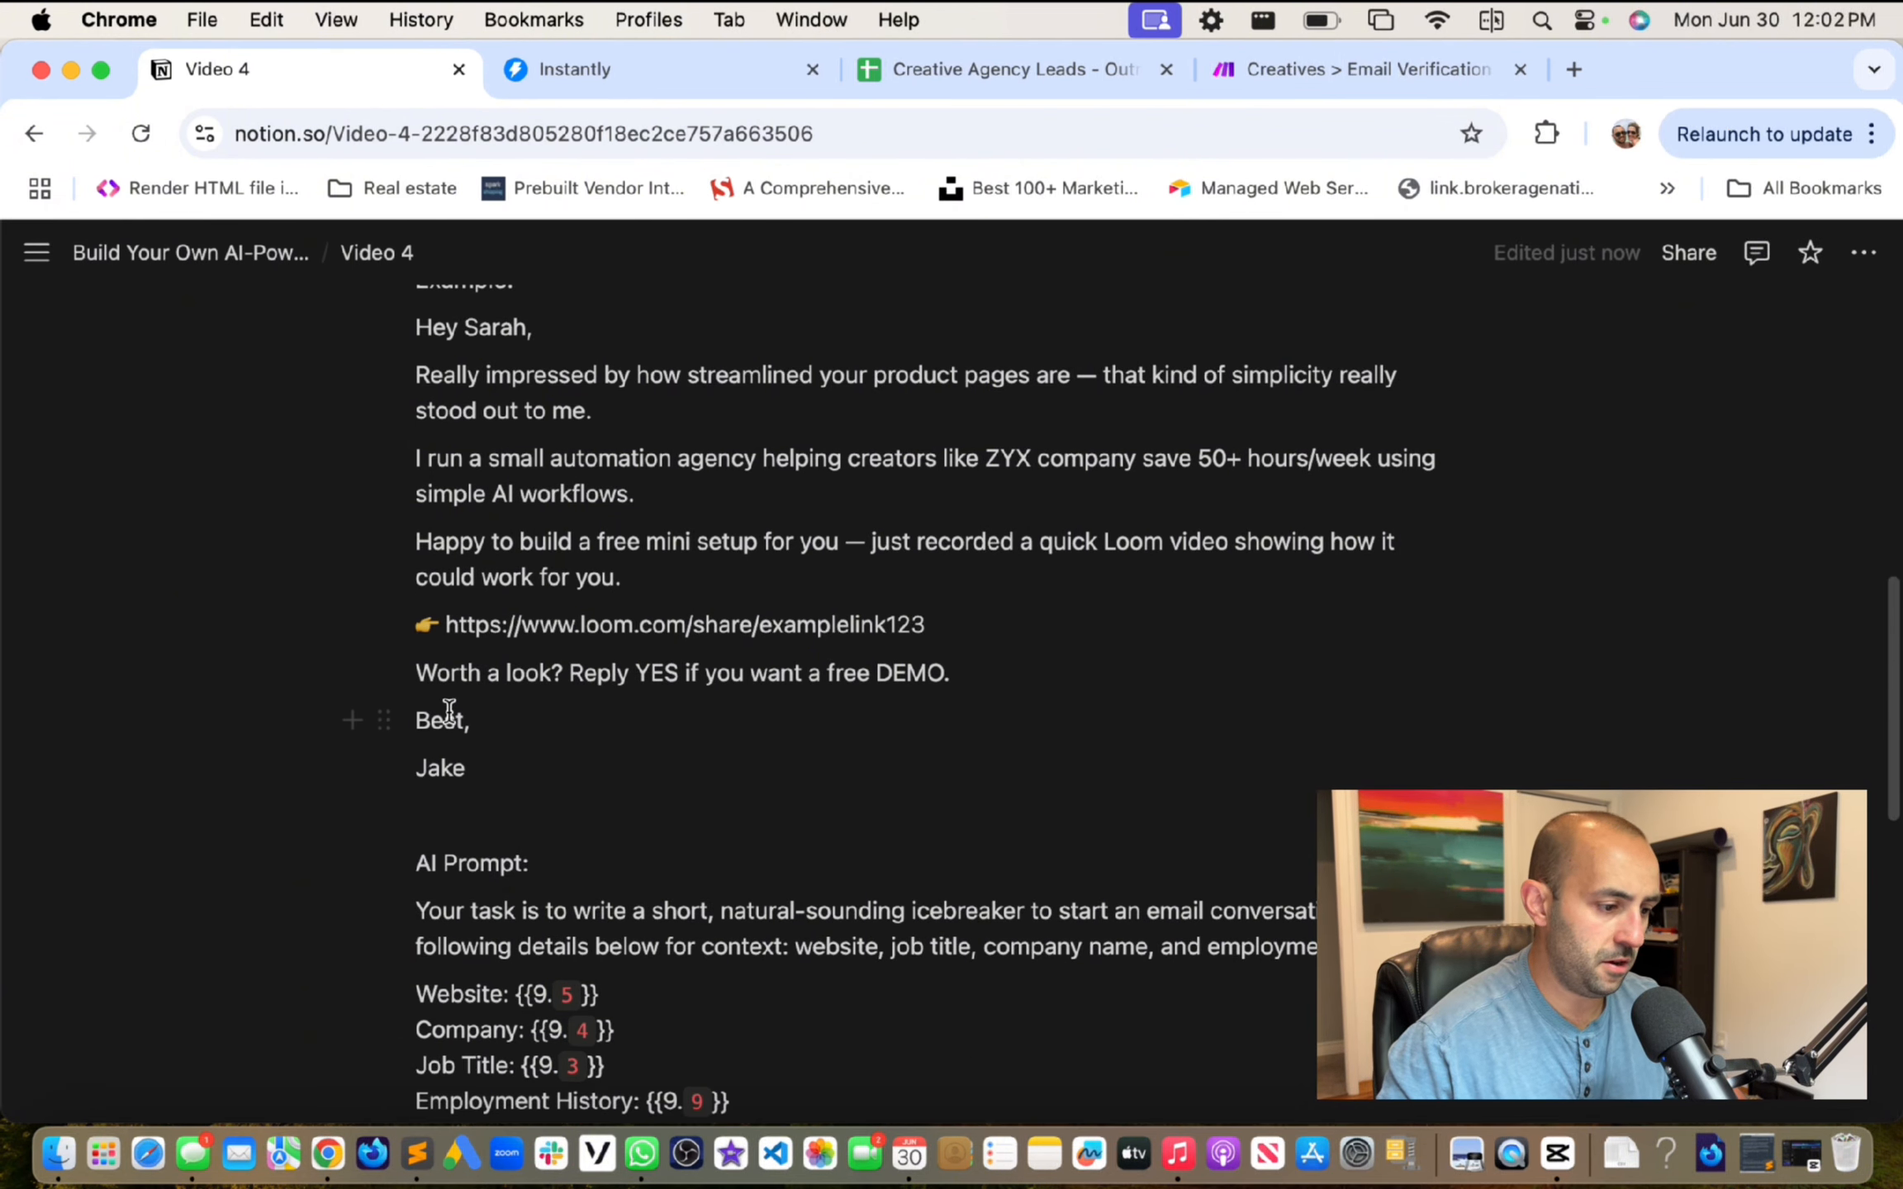
left_click_drag(971, 672, 578, 673)
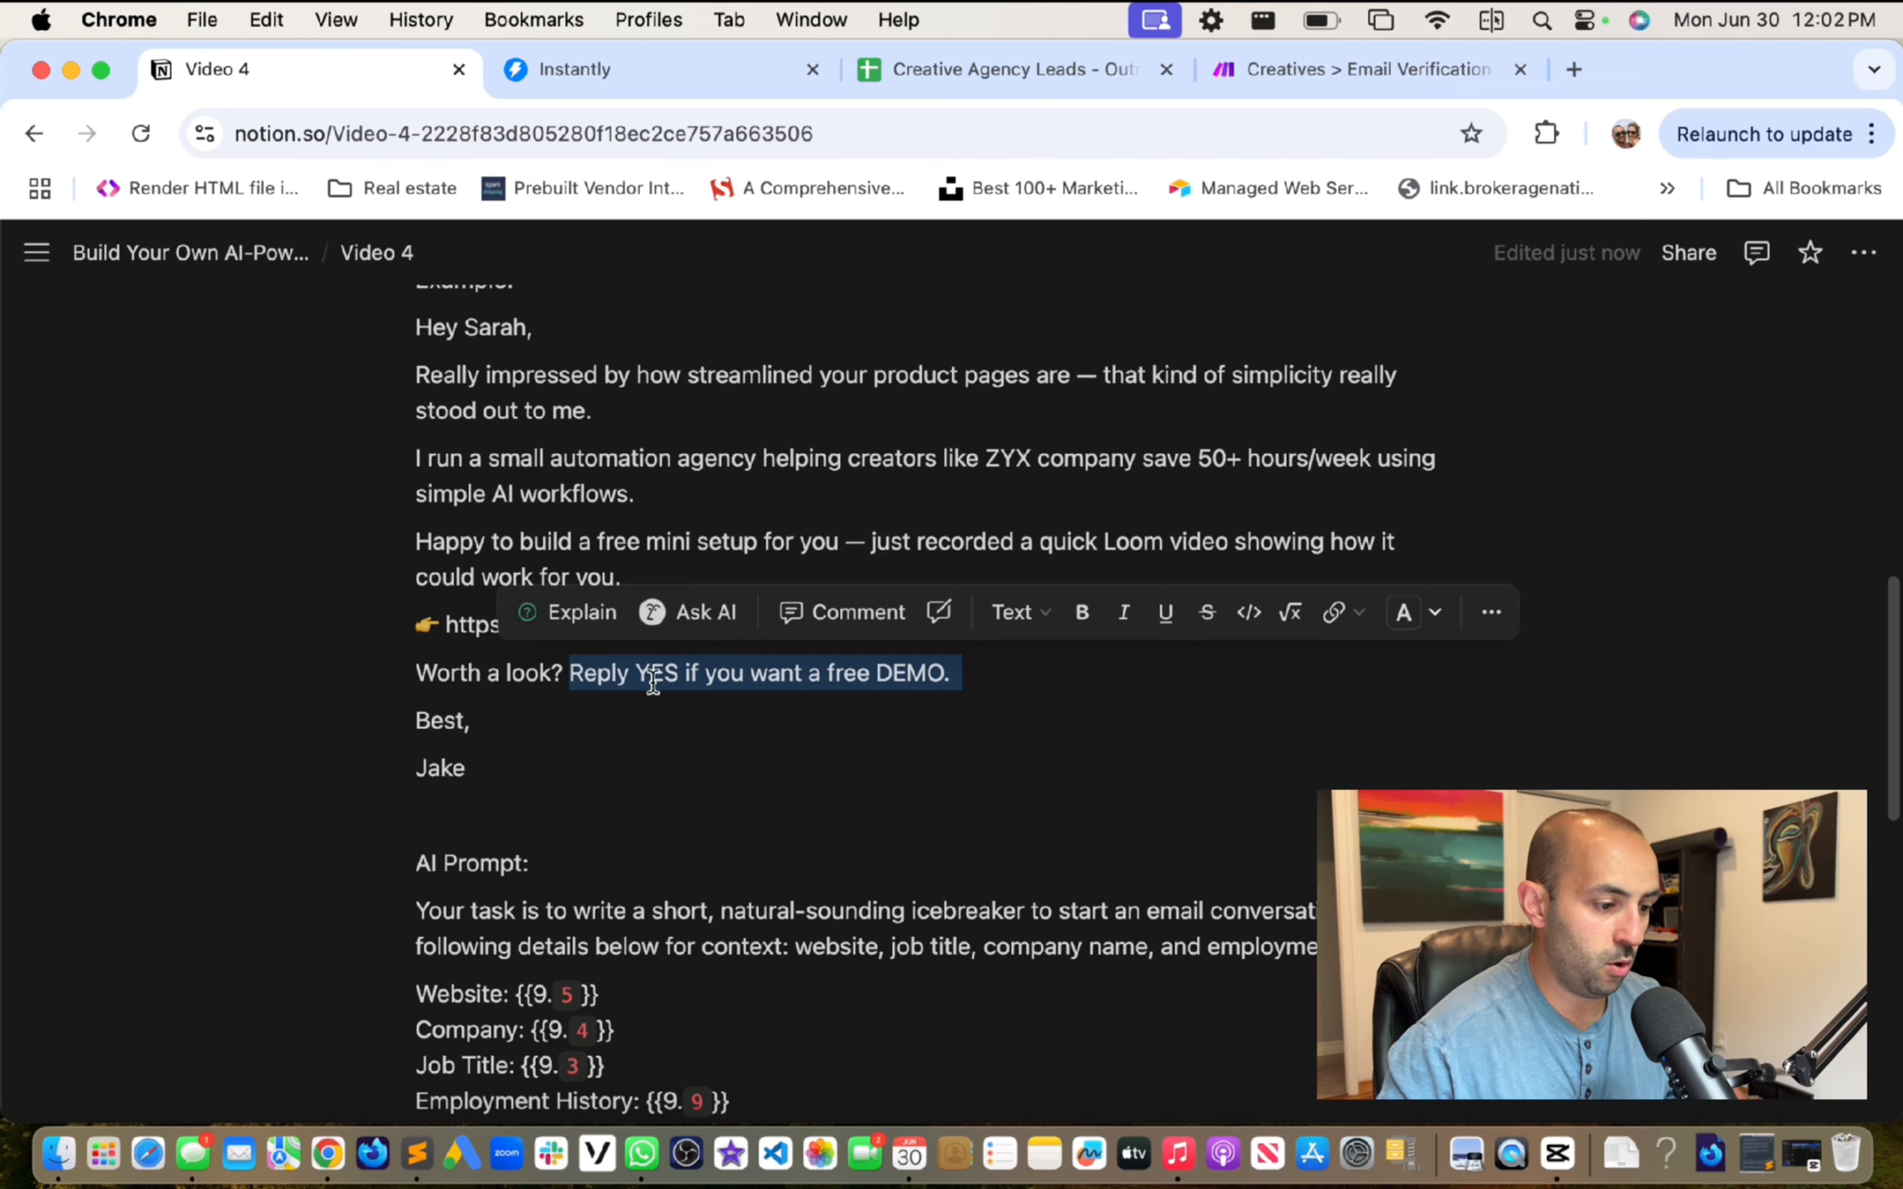
left_click(1006, 683)
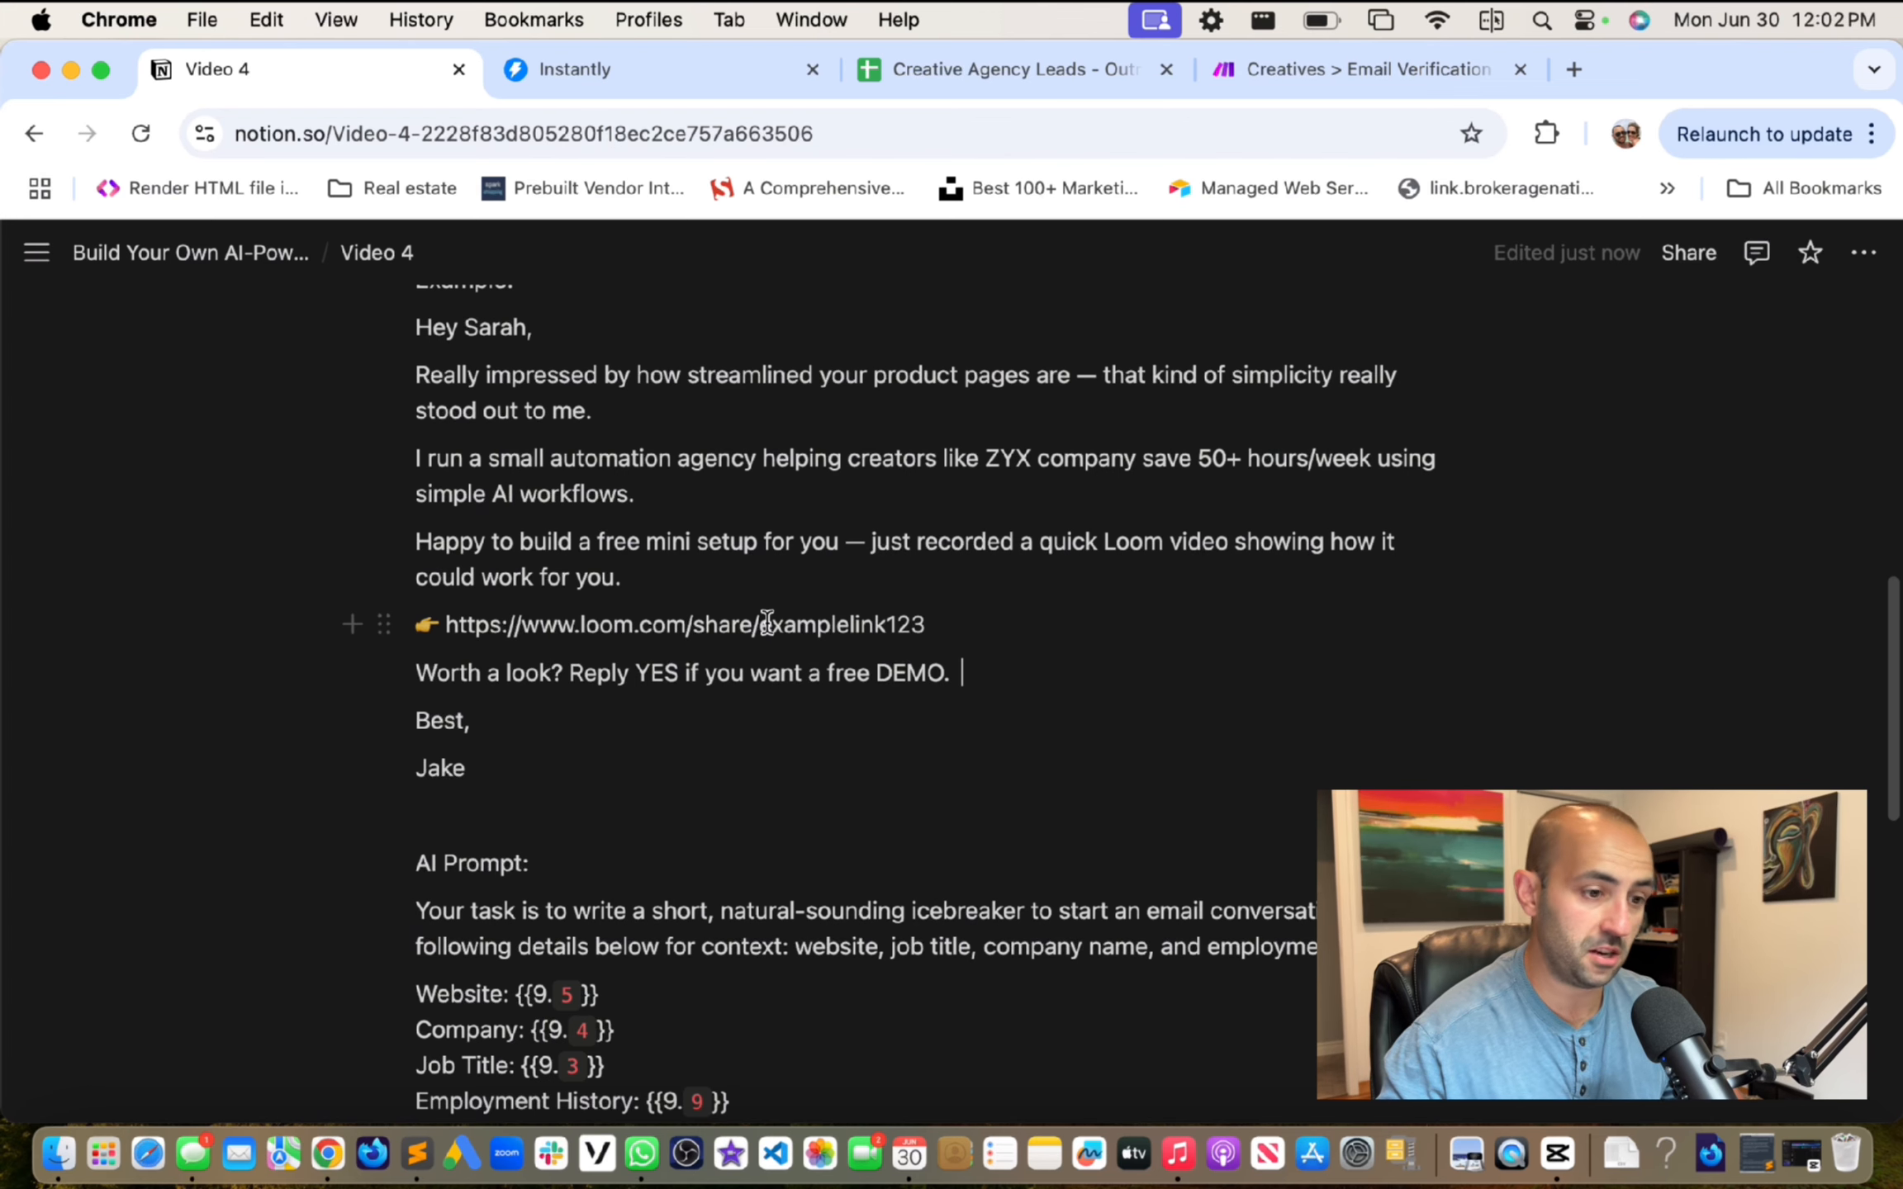
scroll(758, 659, "down", 5)
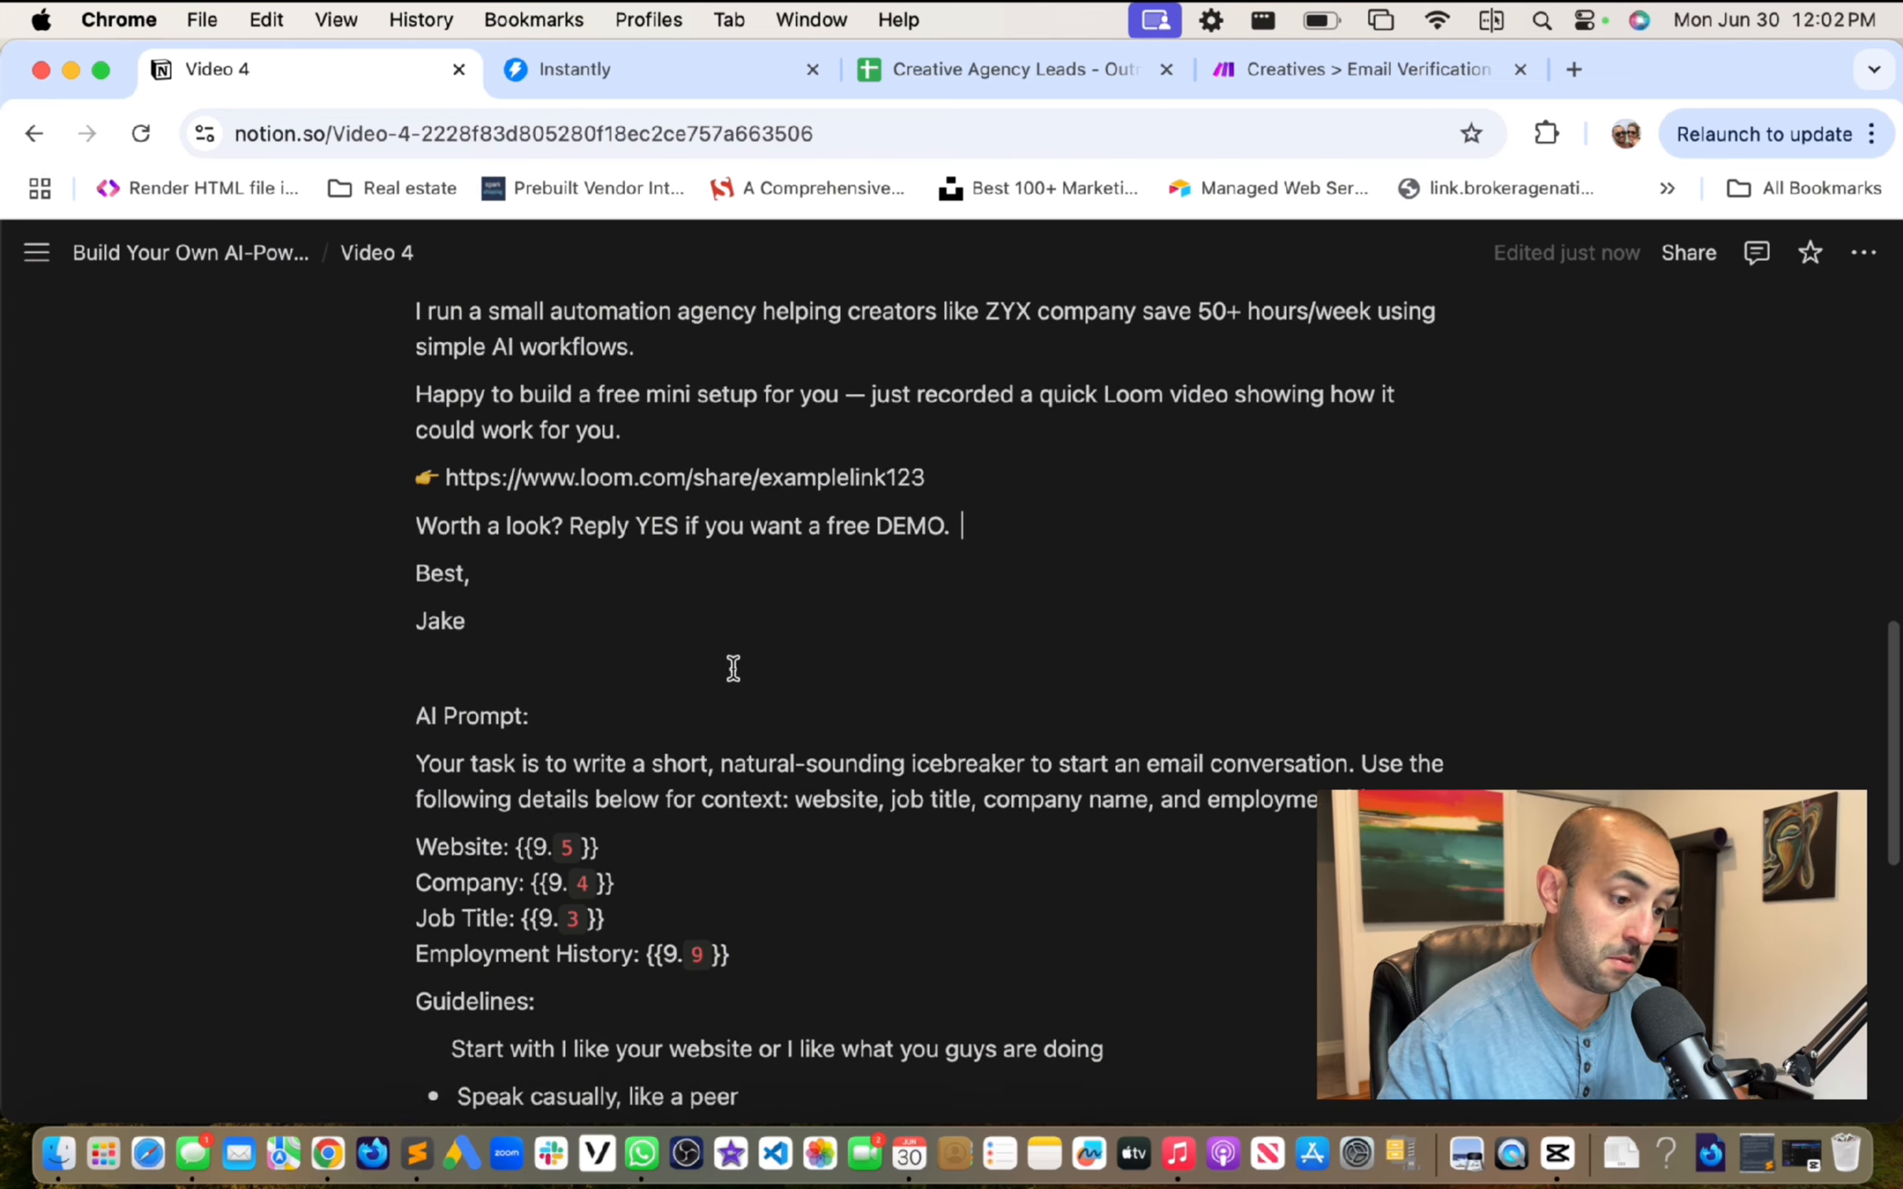
scroll(730, 666, "up", 2)
scroll(725, 673, "down", 3)
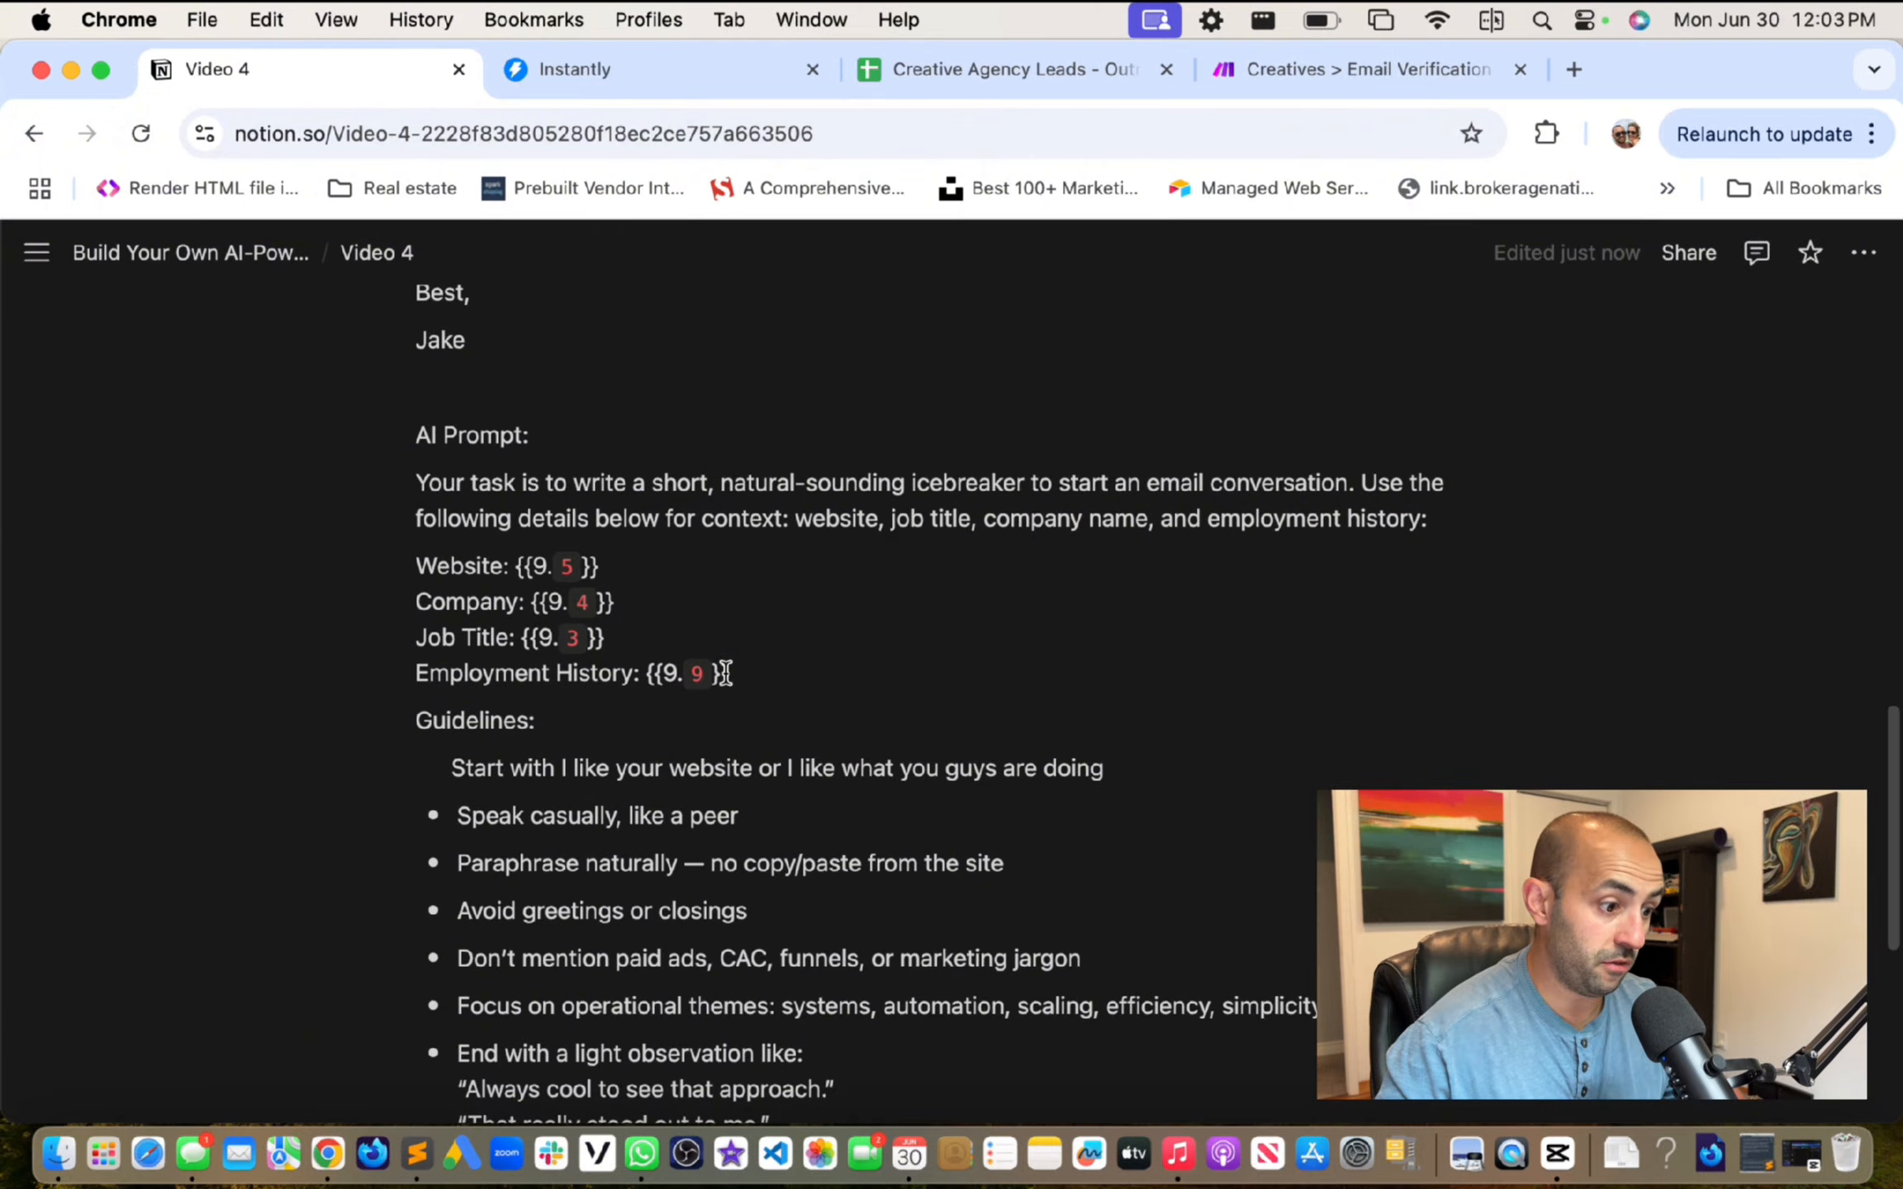
scroll(756, 664, "down", 4)
scroll(909, 671, "up", 1)
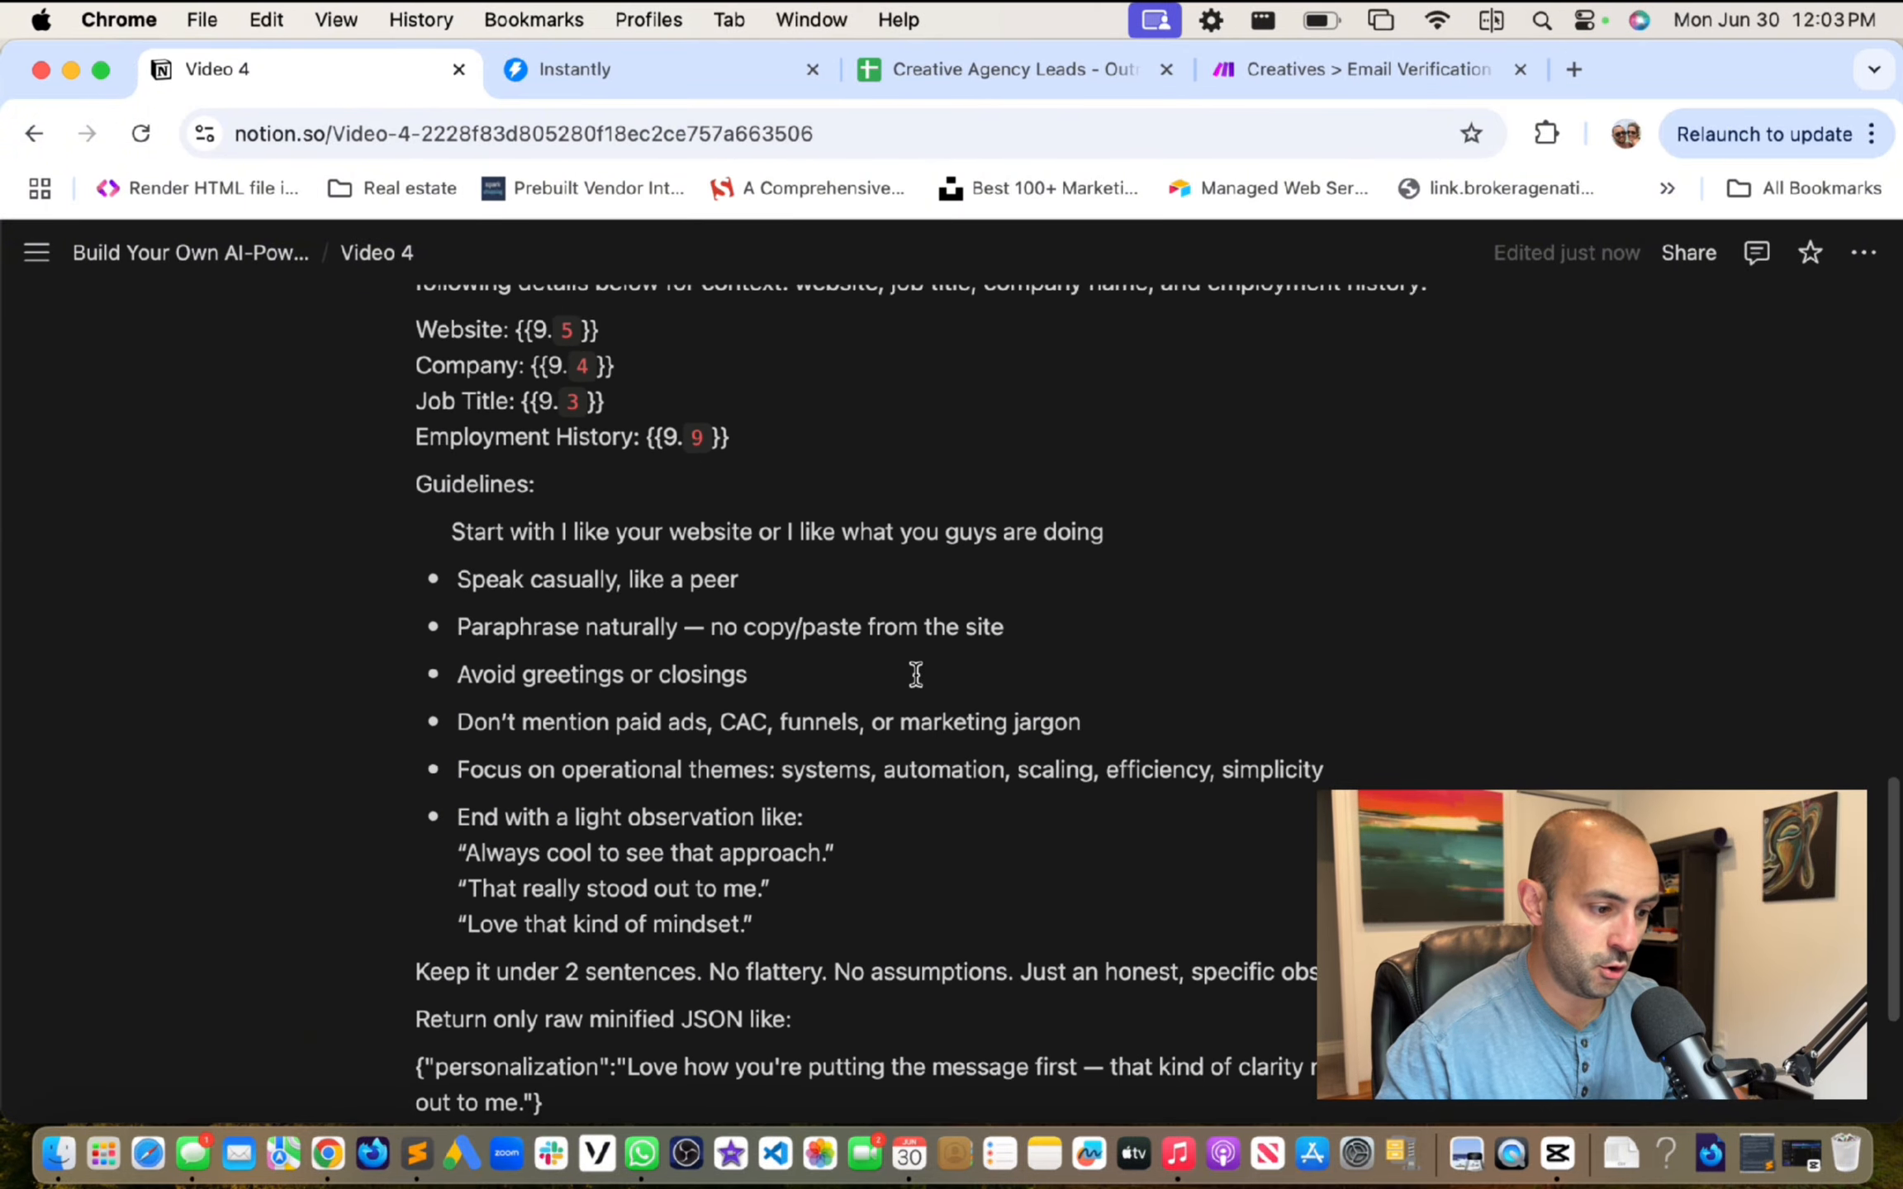
scroll(912, 670, "down", 2)
scroll(913, 673, "up", 6)
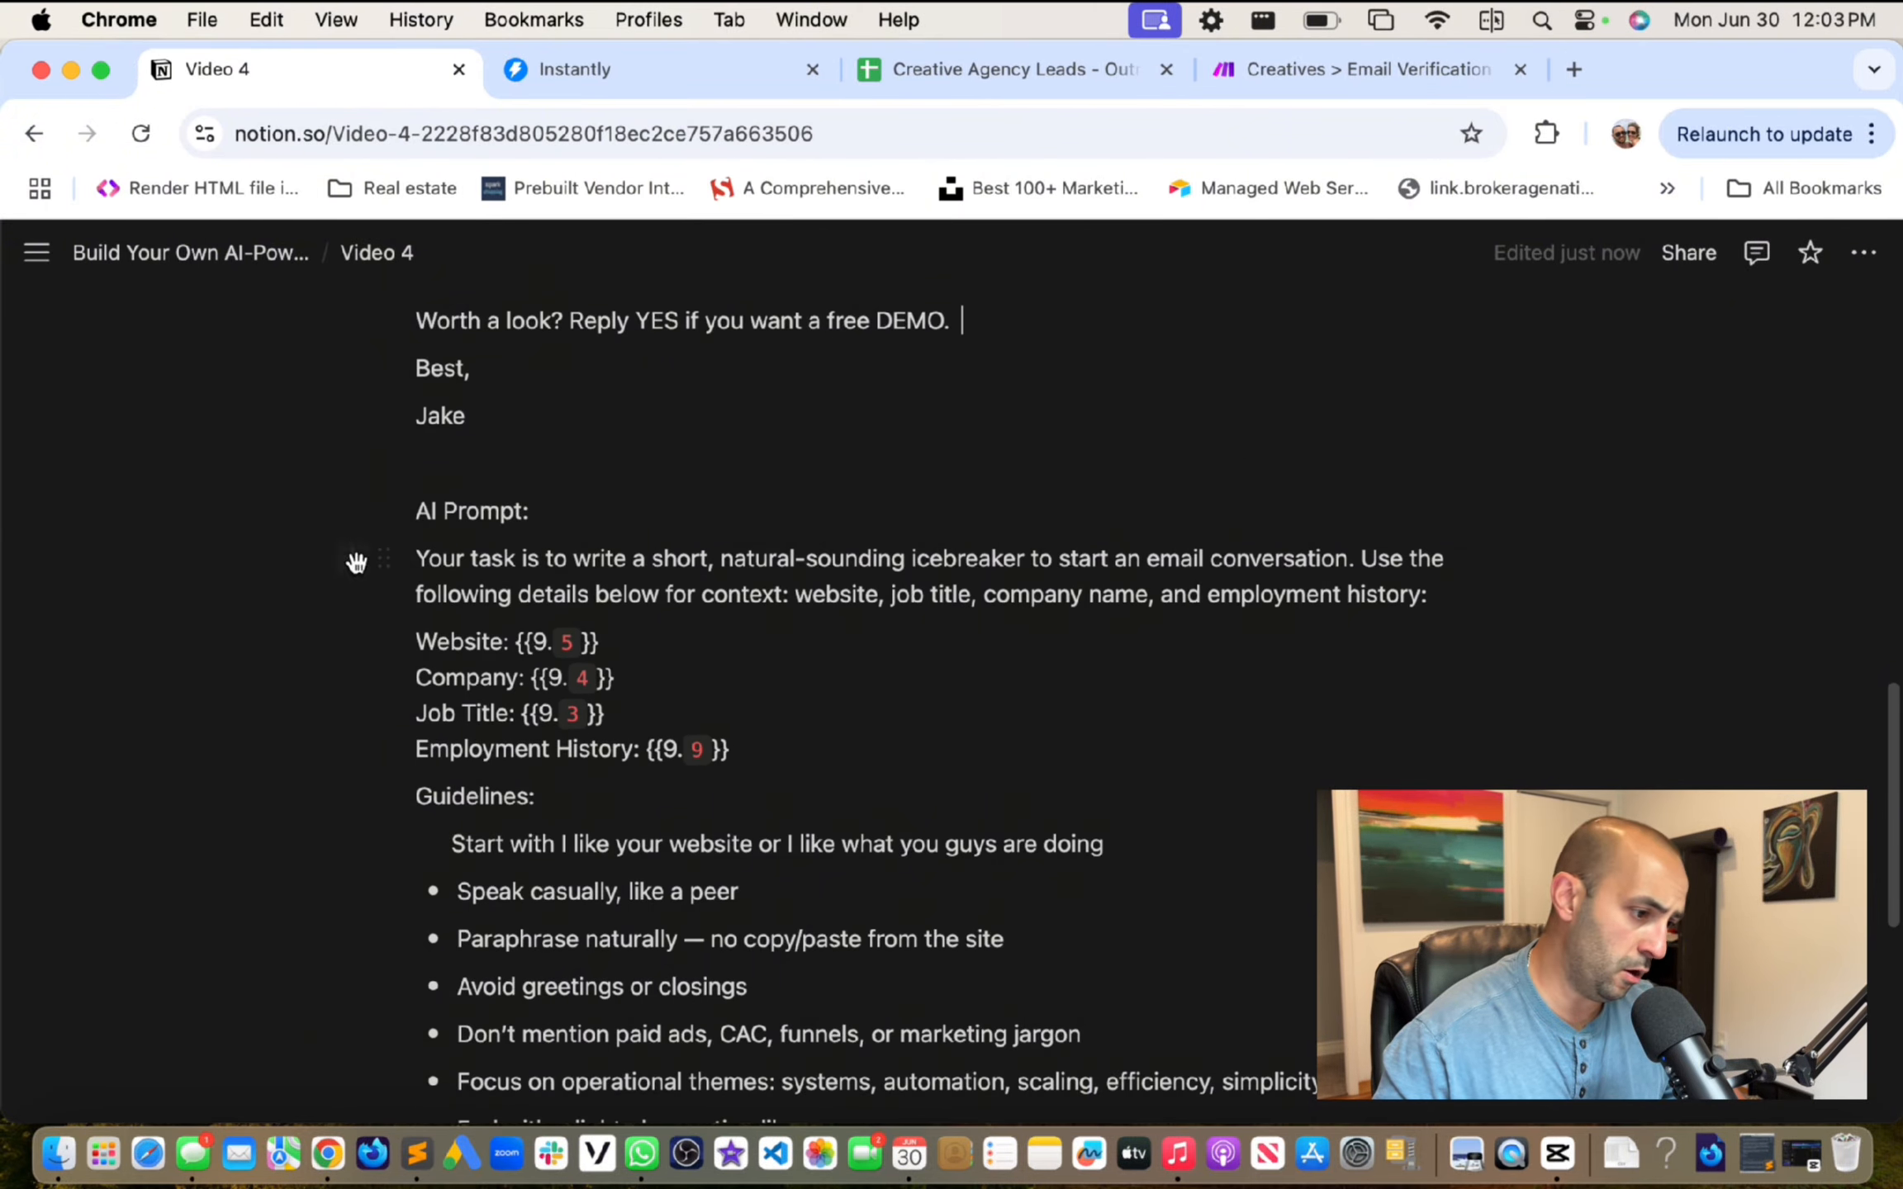
scroll(1070, 615, "up", 1)
scroll(1067, 622, "down", 4)
scroll(1066, 619, "up", 8)
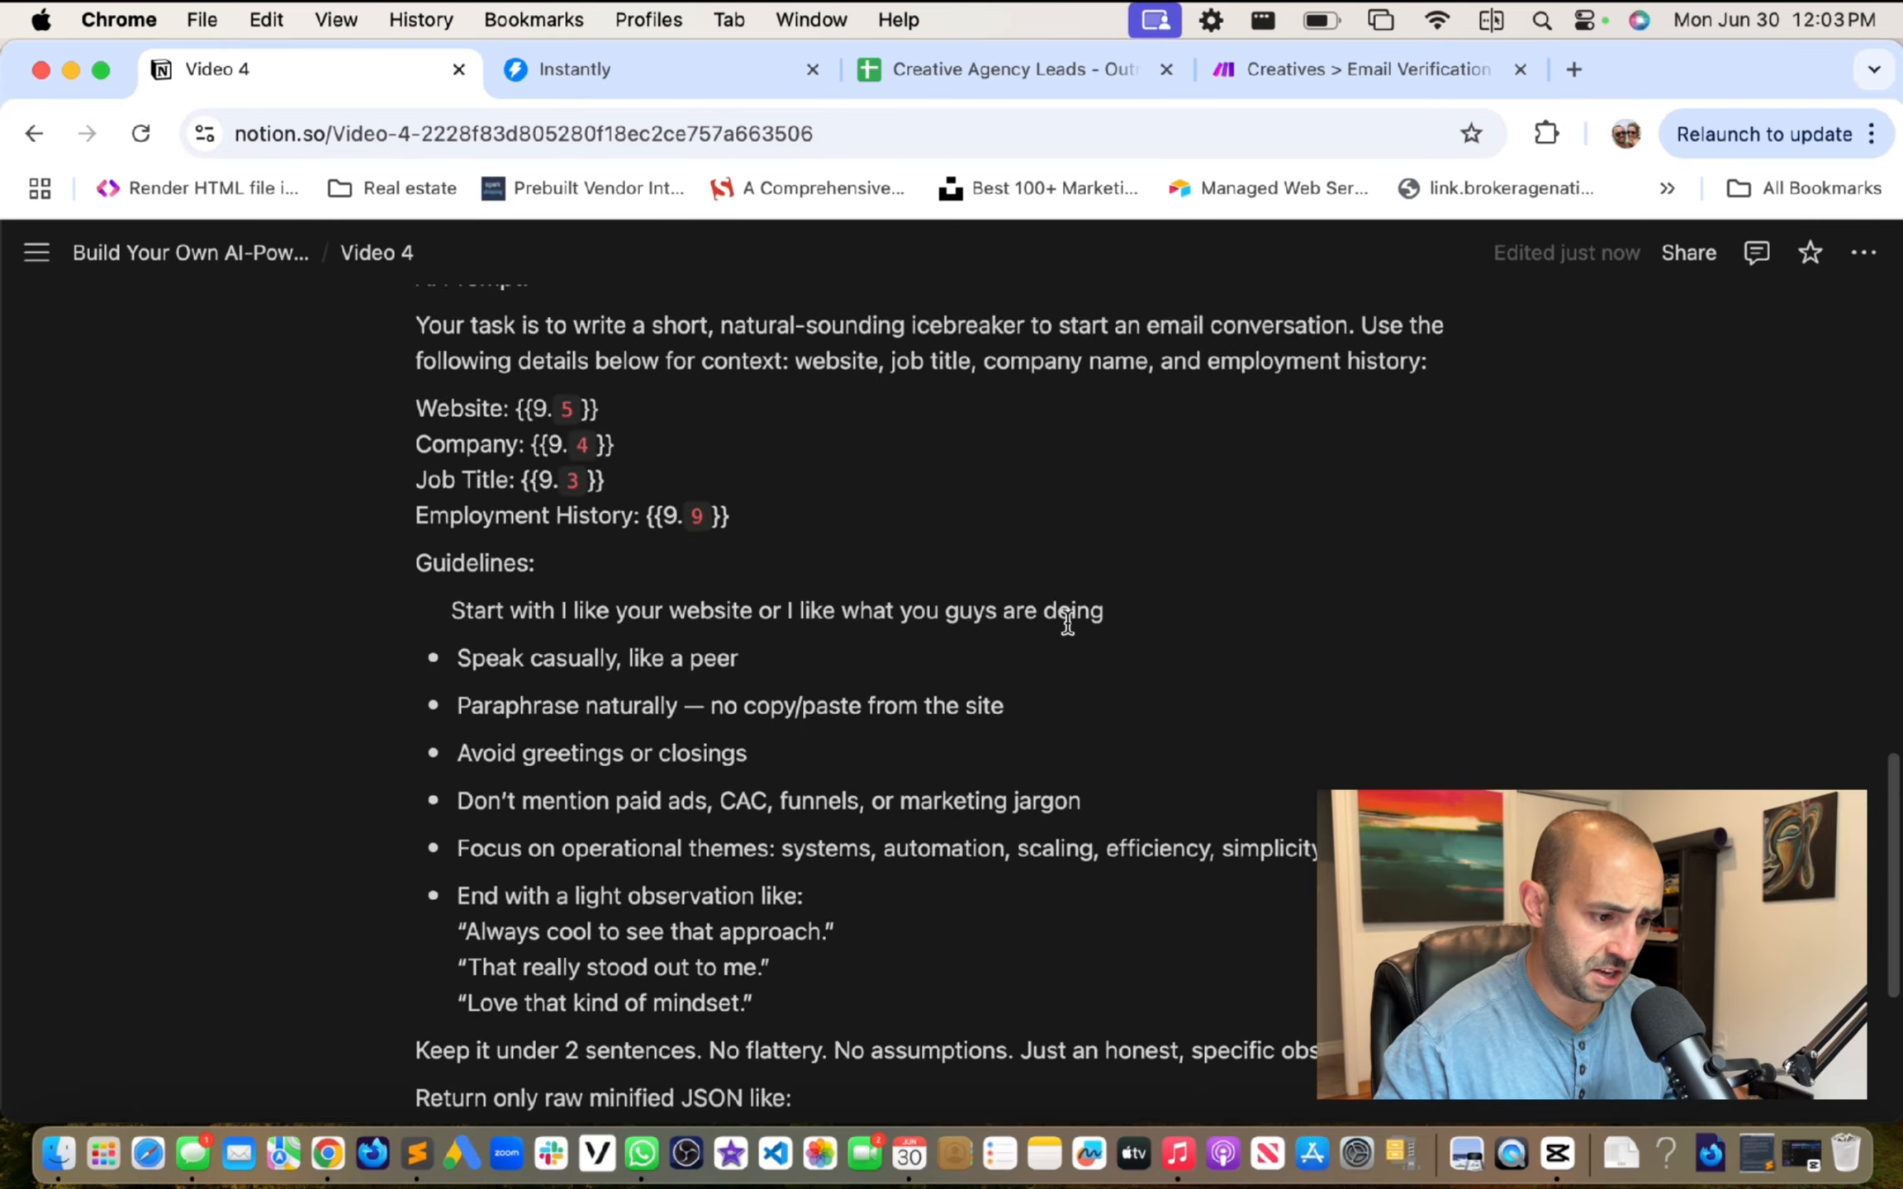
scroll(859, 751, "up", 1)
scroll(946, 797, "up", 6)
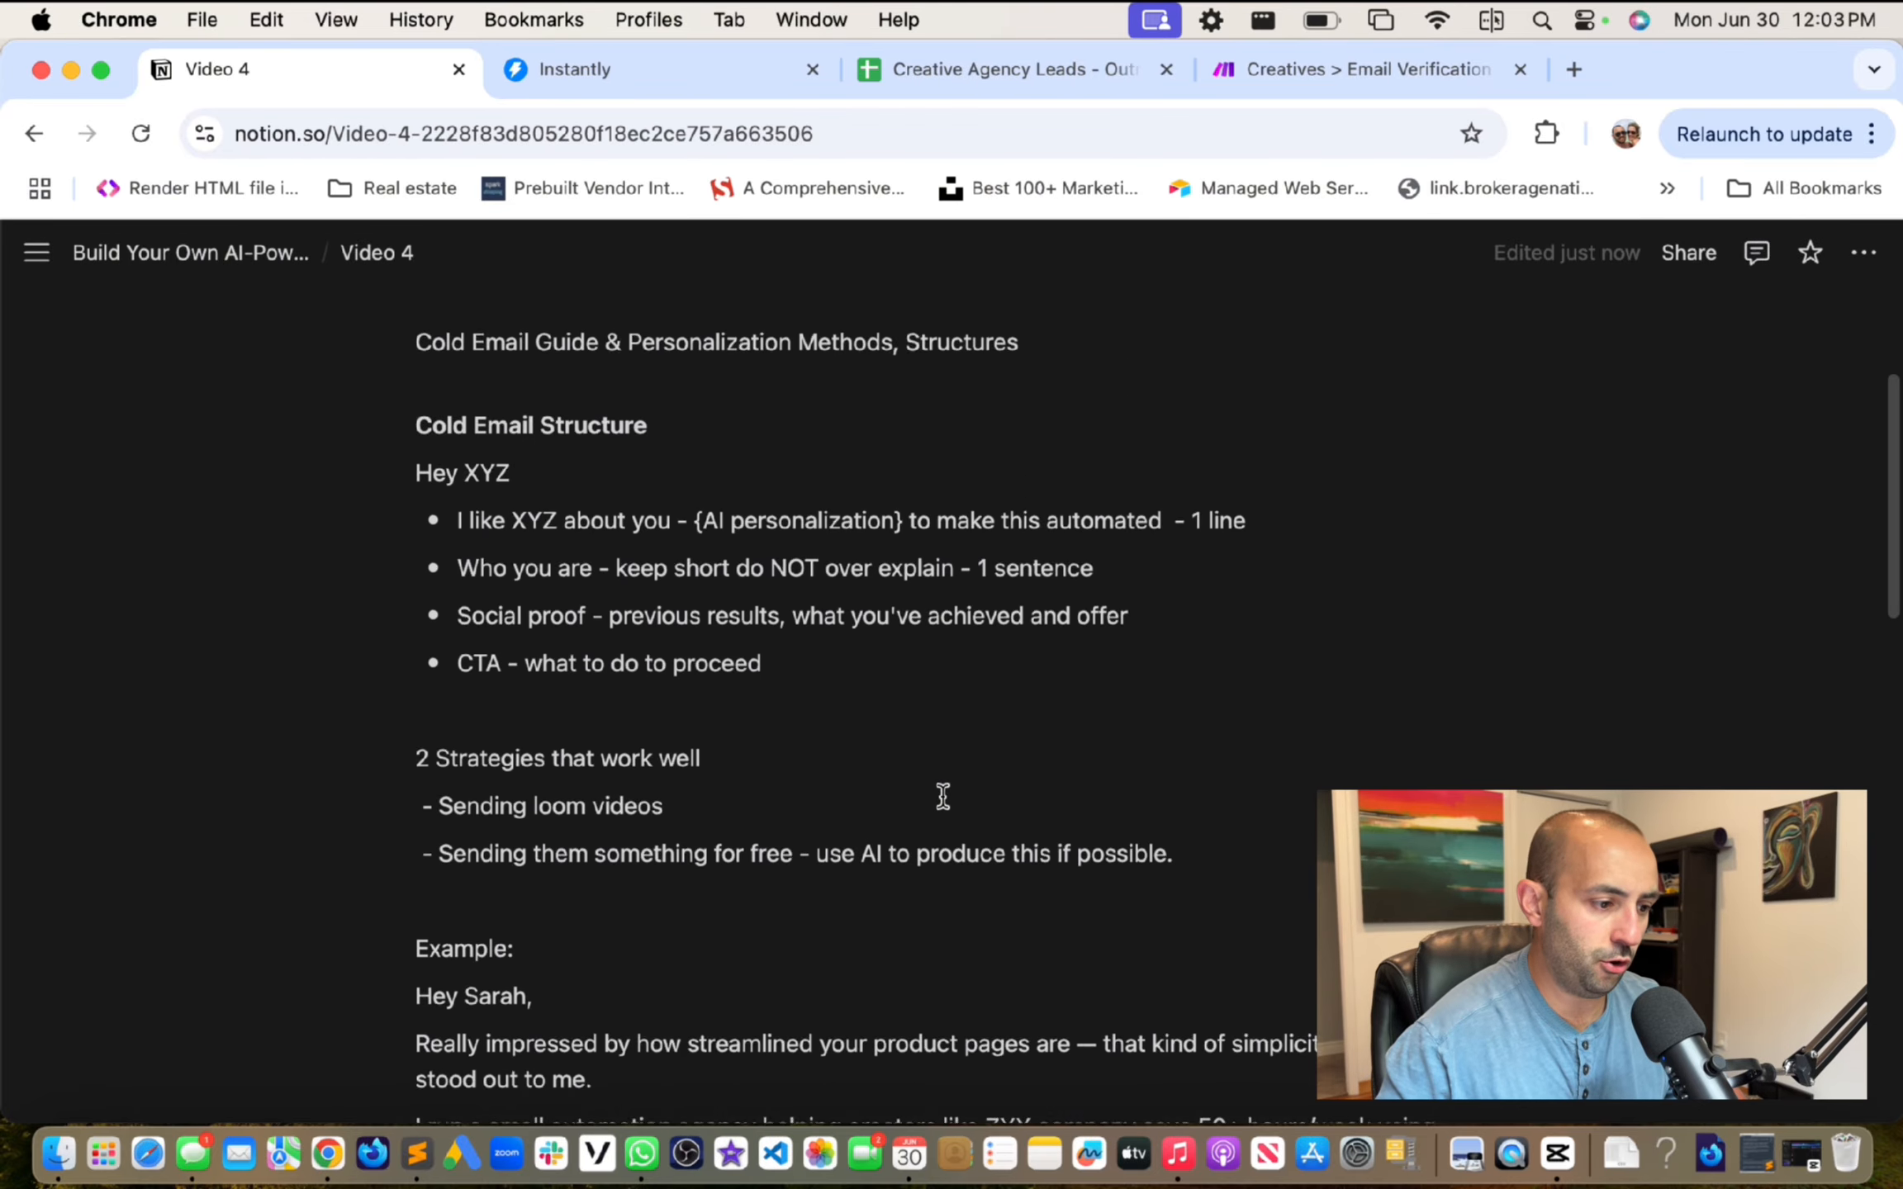
scroll(941, 793, "down", 9)
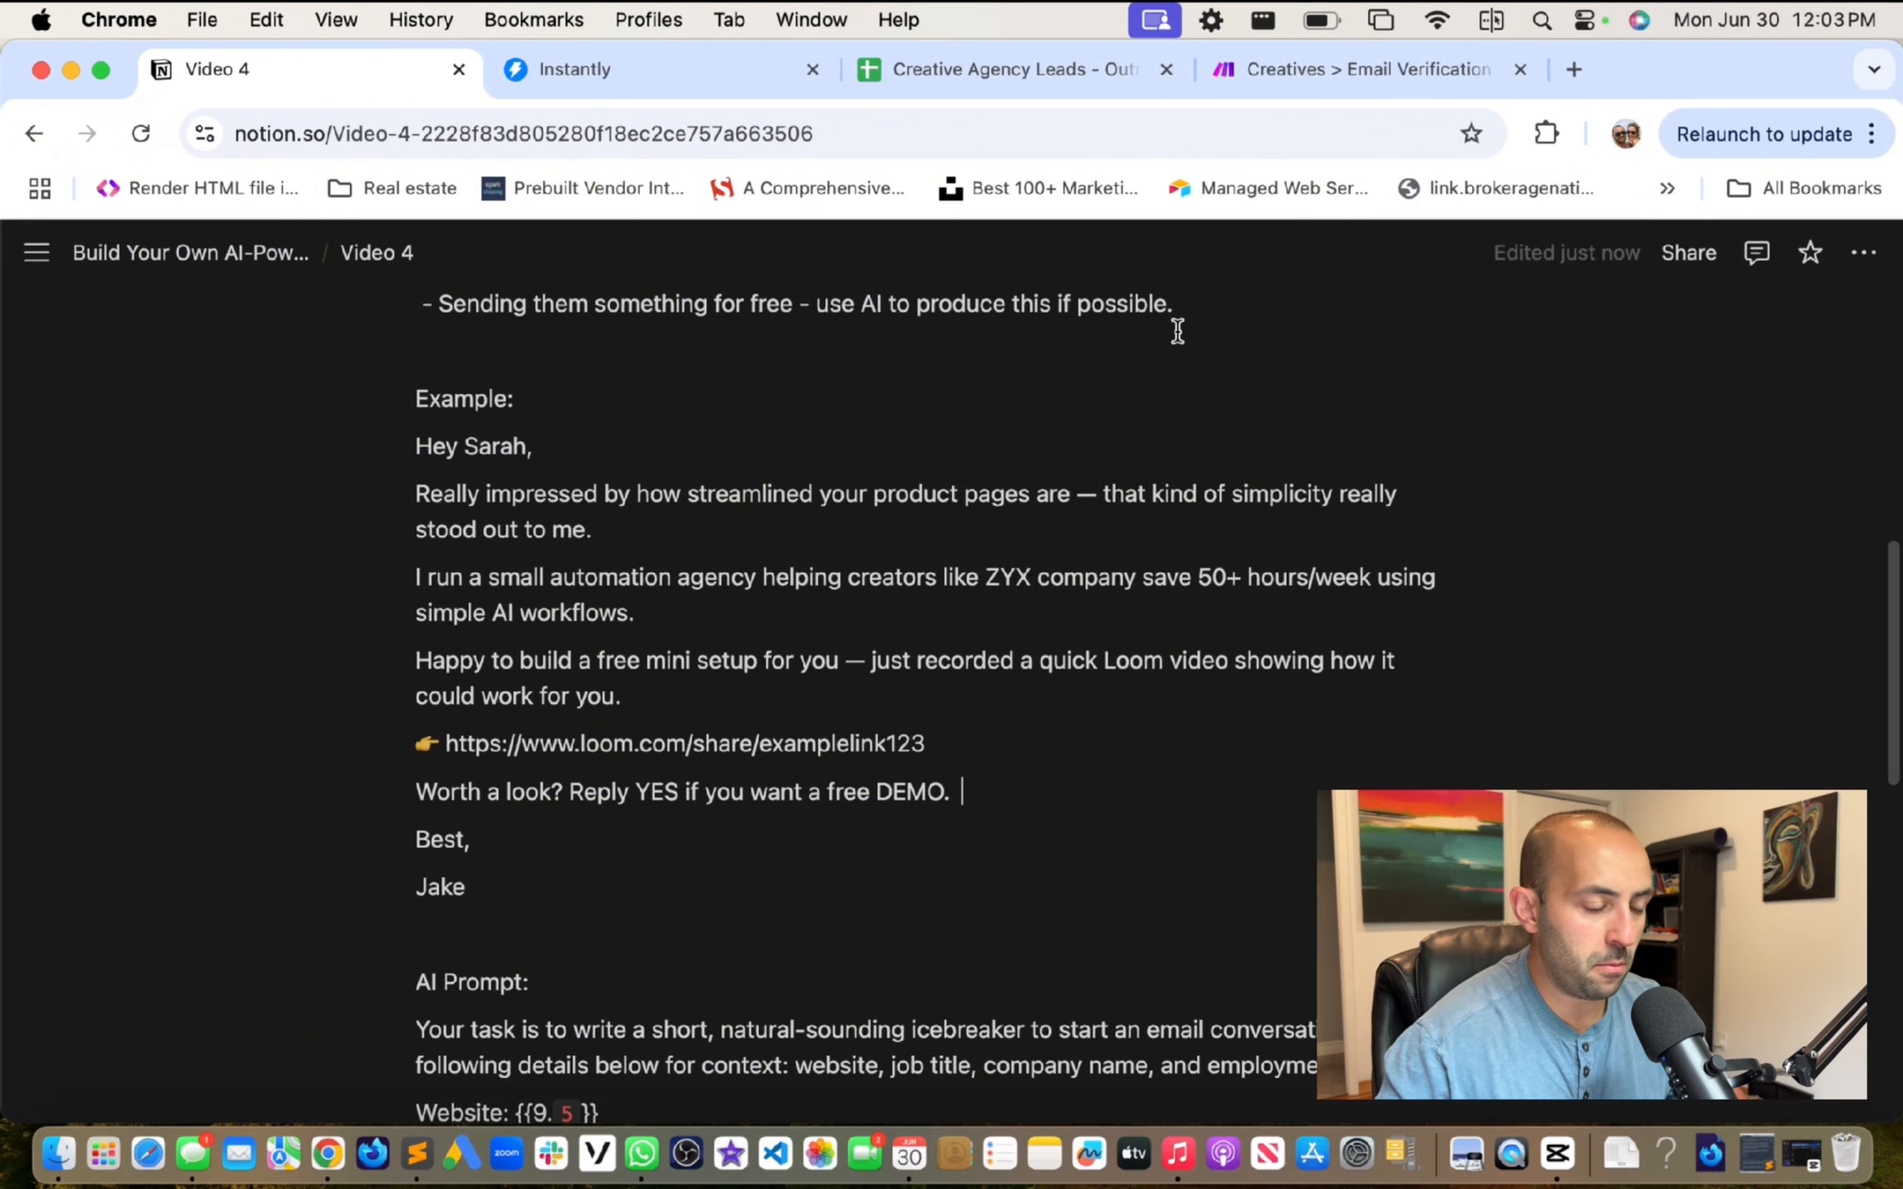
Step: Check the Instantly campaign's sequence, showing an empty Step 1, then return to the leads sheet
left_click(1342, 76)
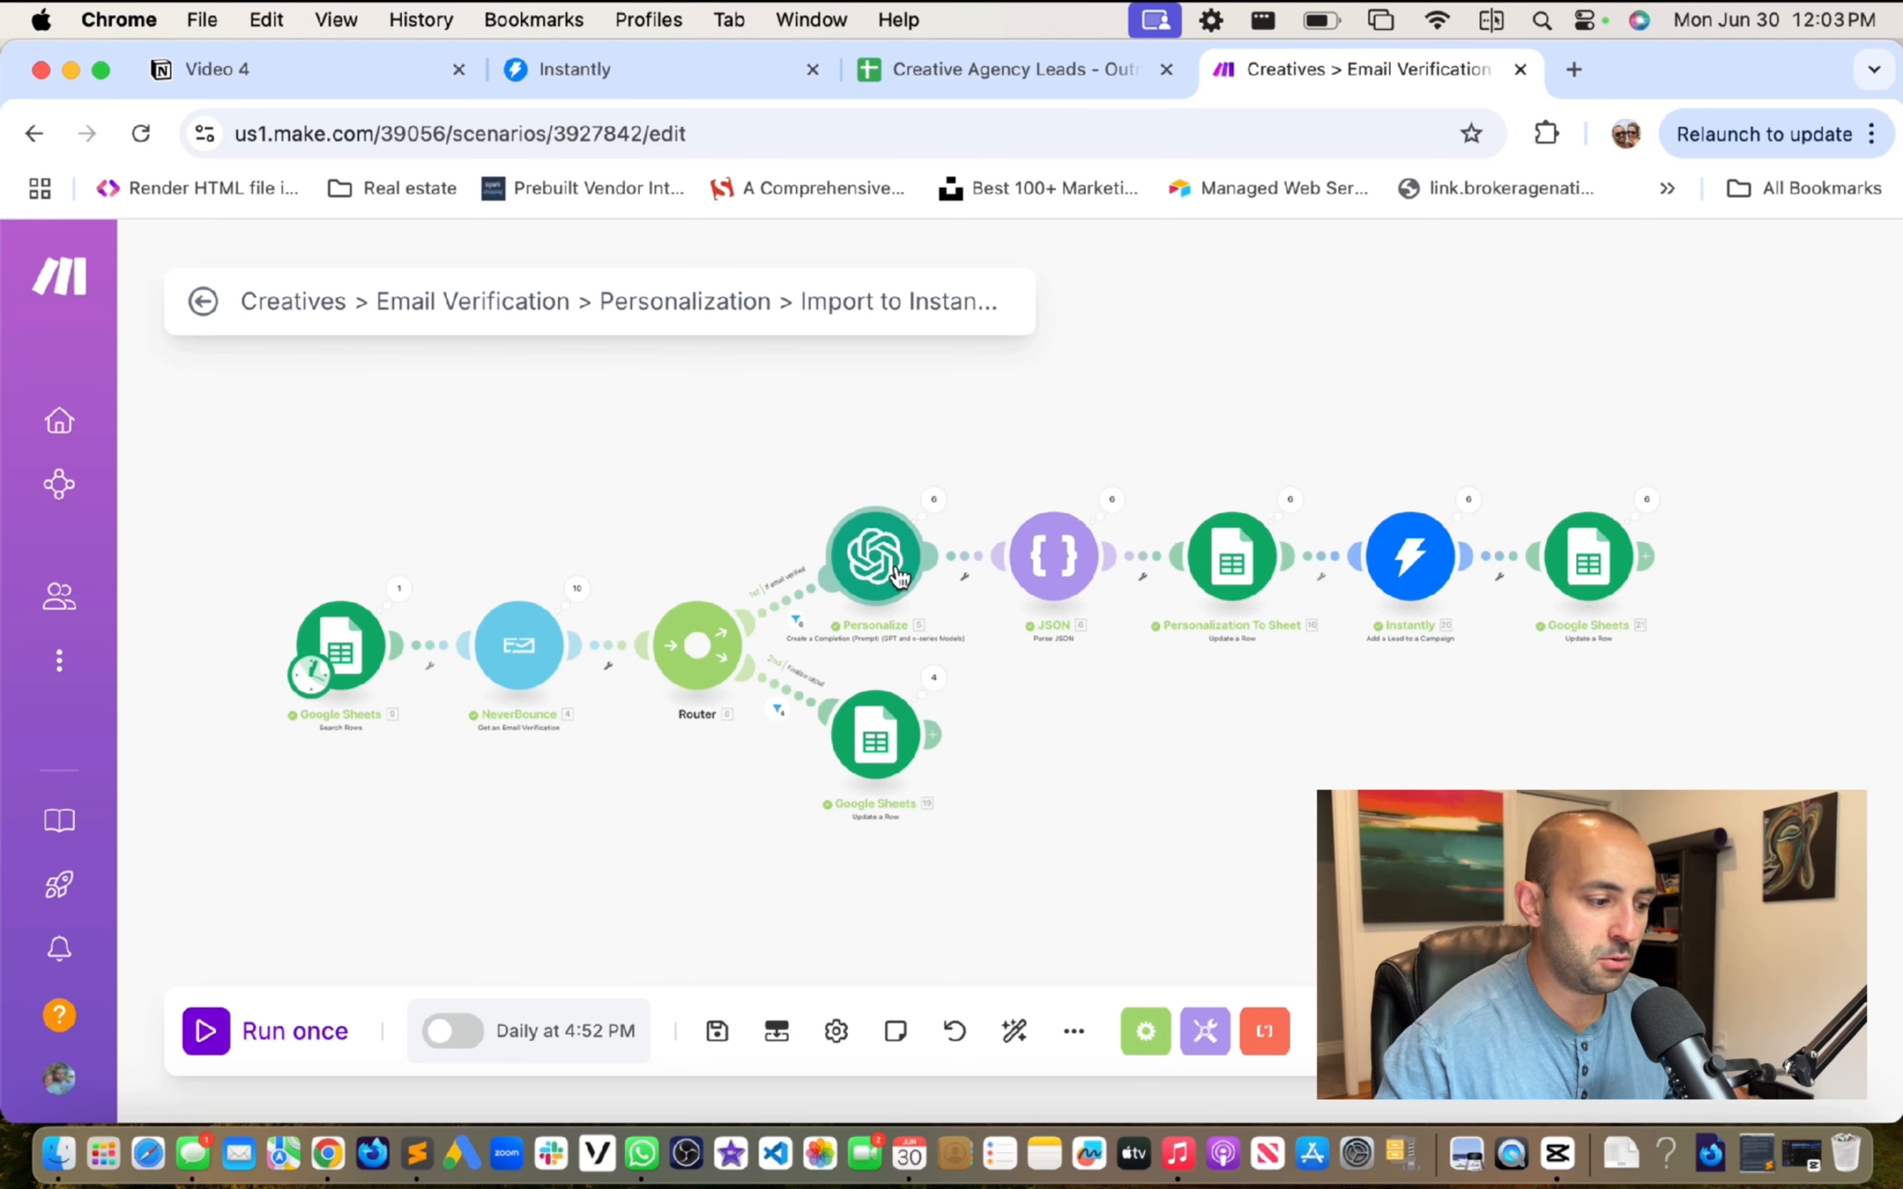
left_click(590, 70)
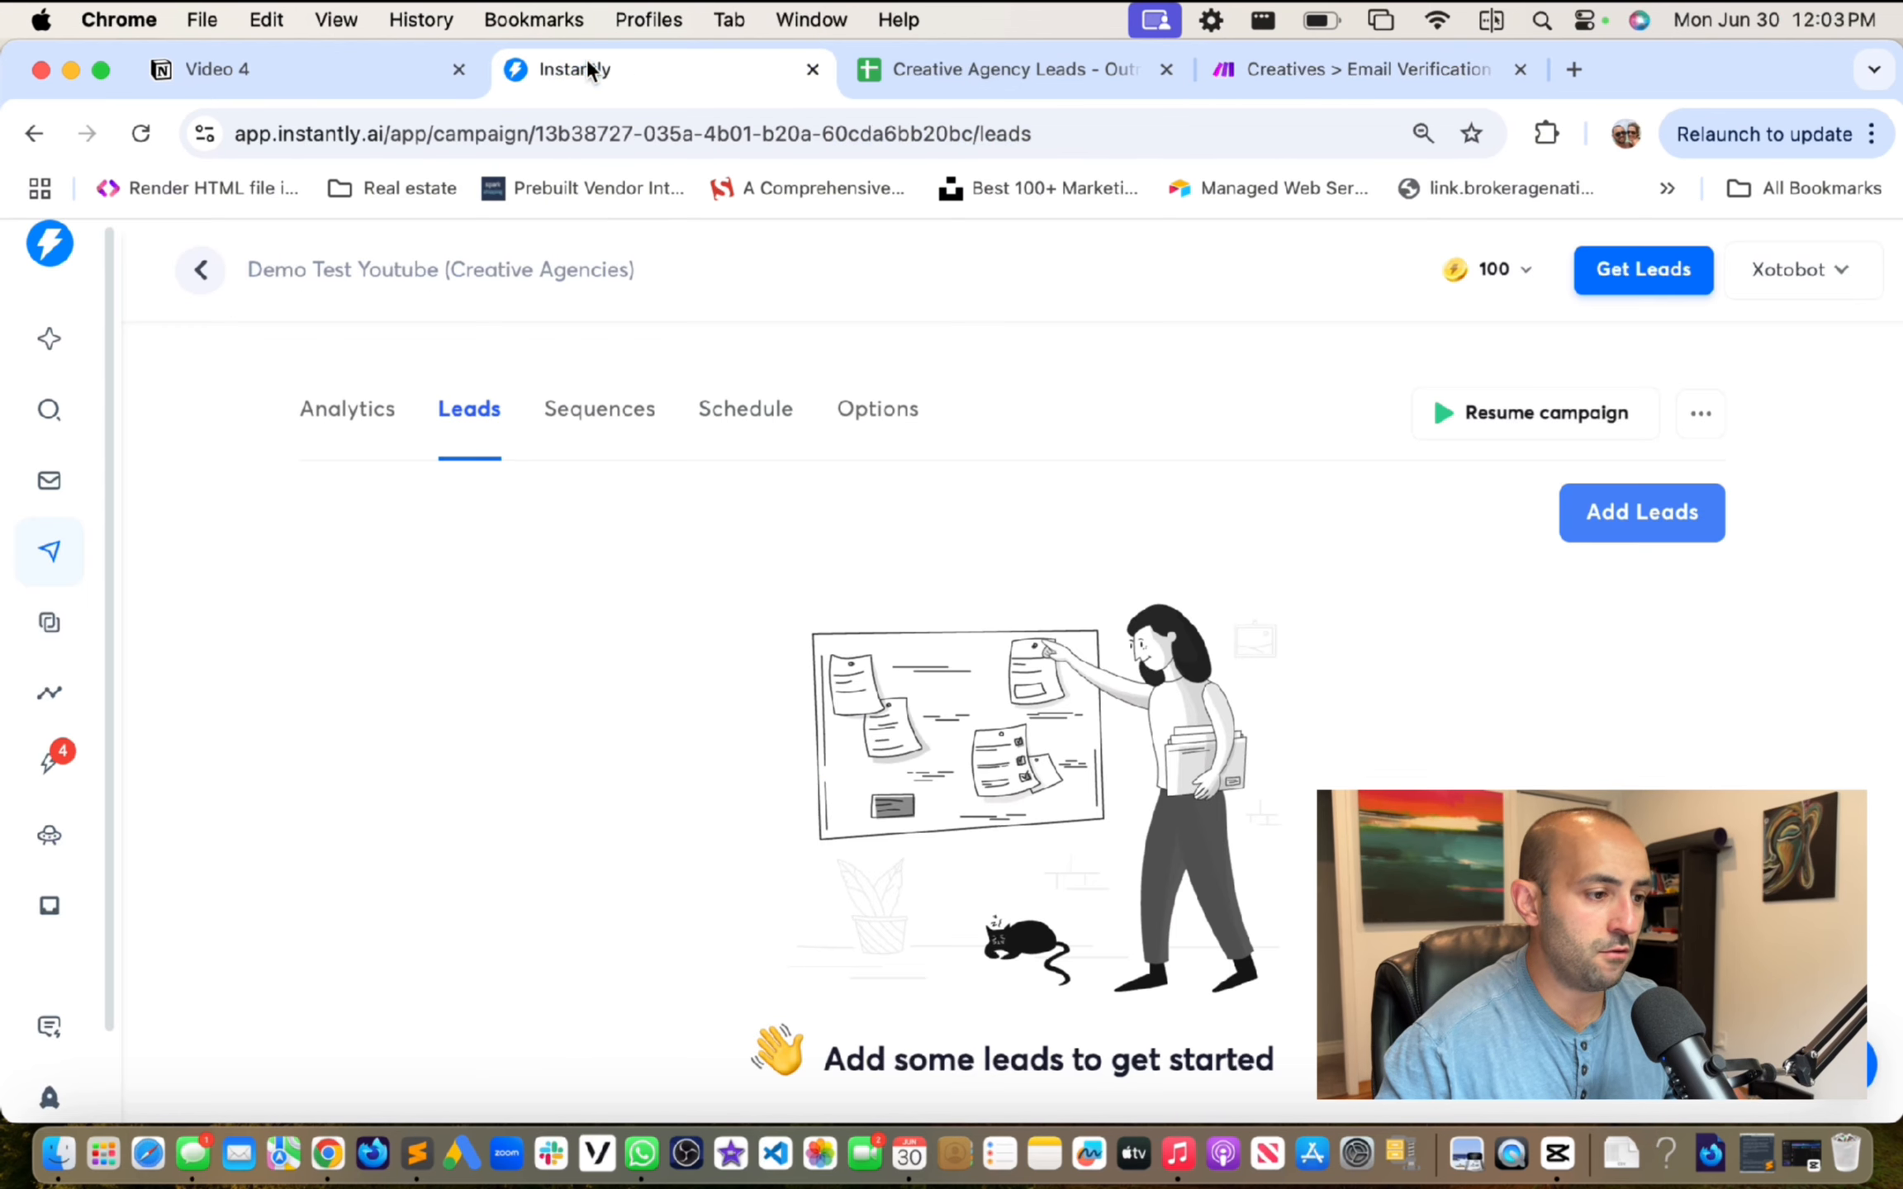
left_click(569, 408)
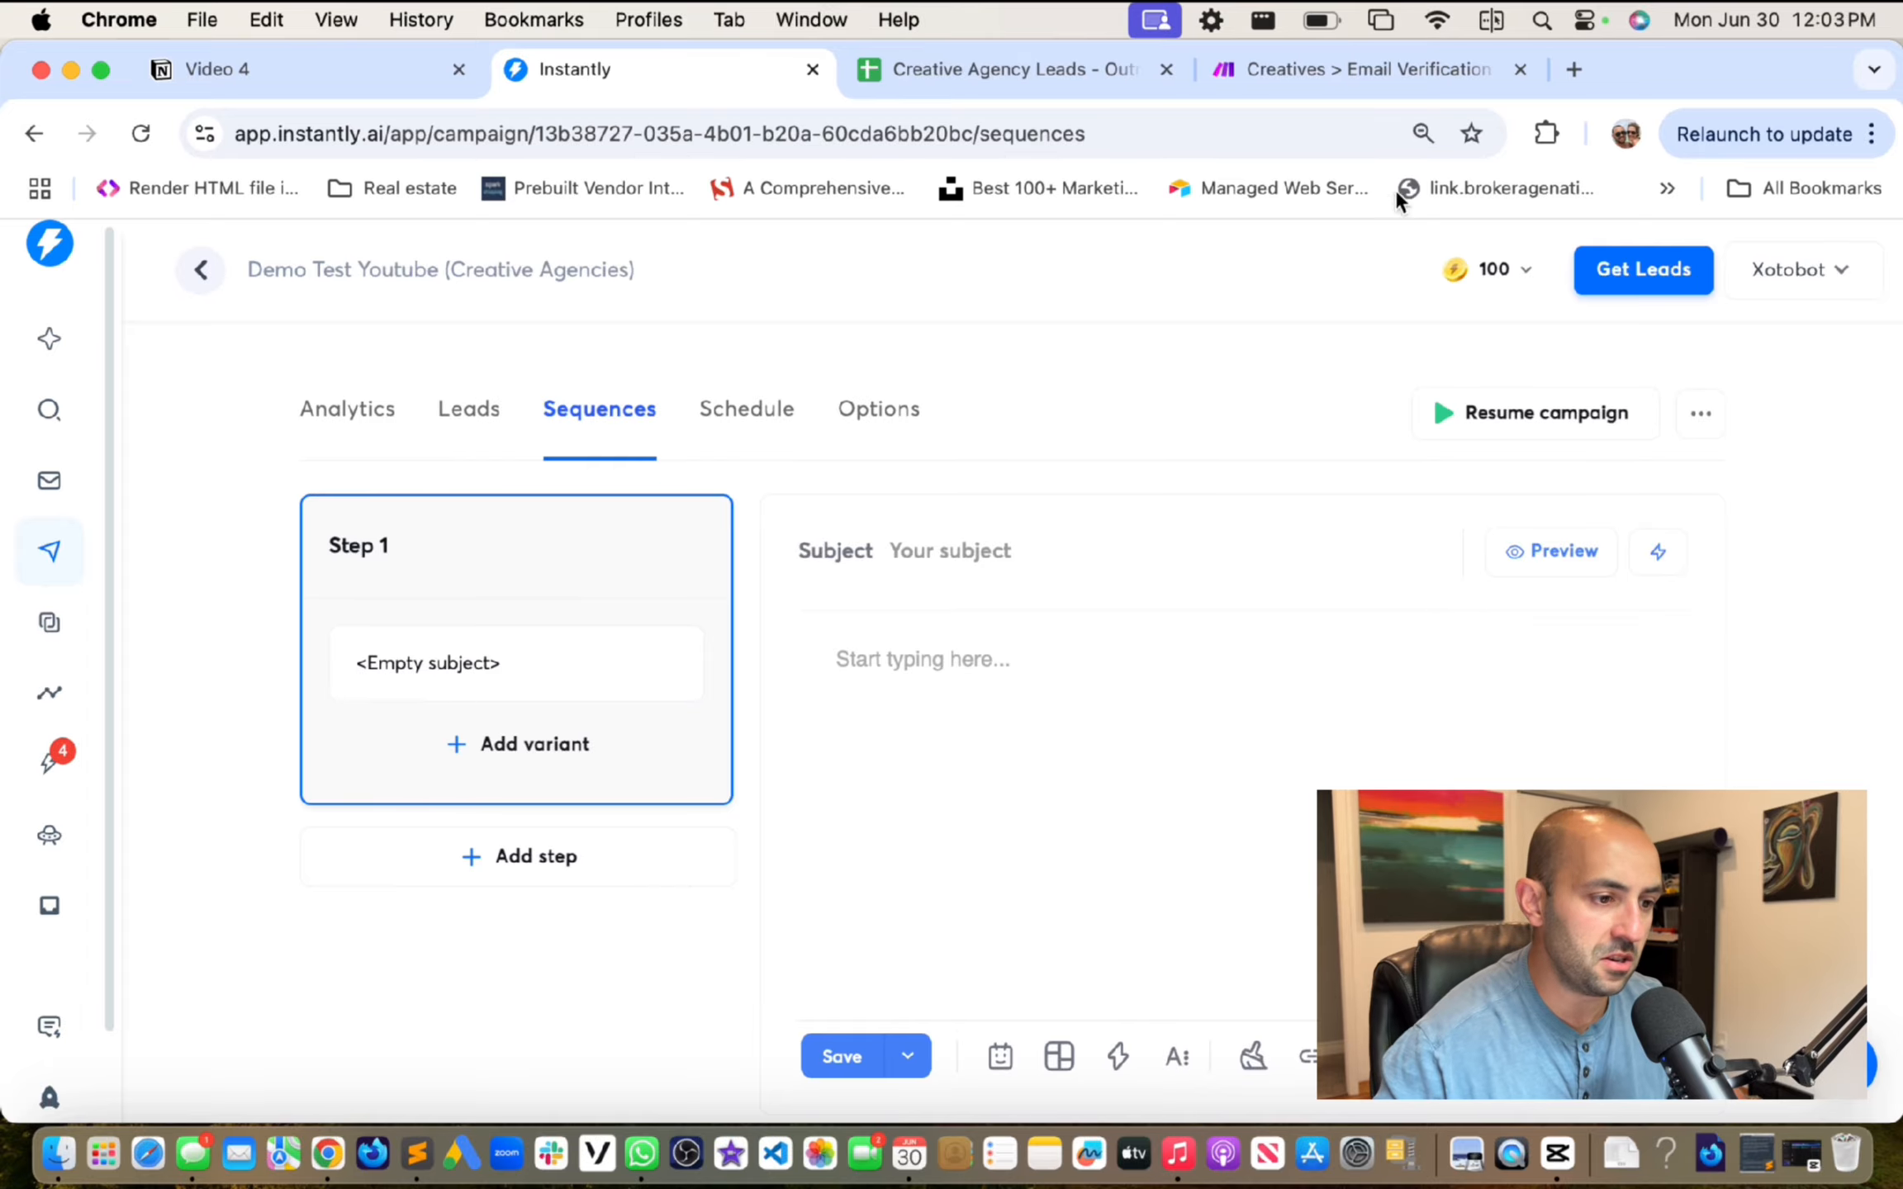
left_click(983, 66)
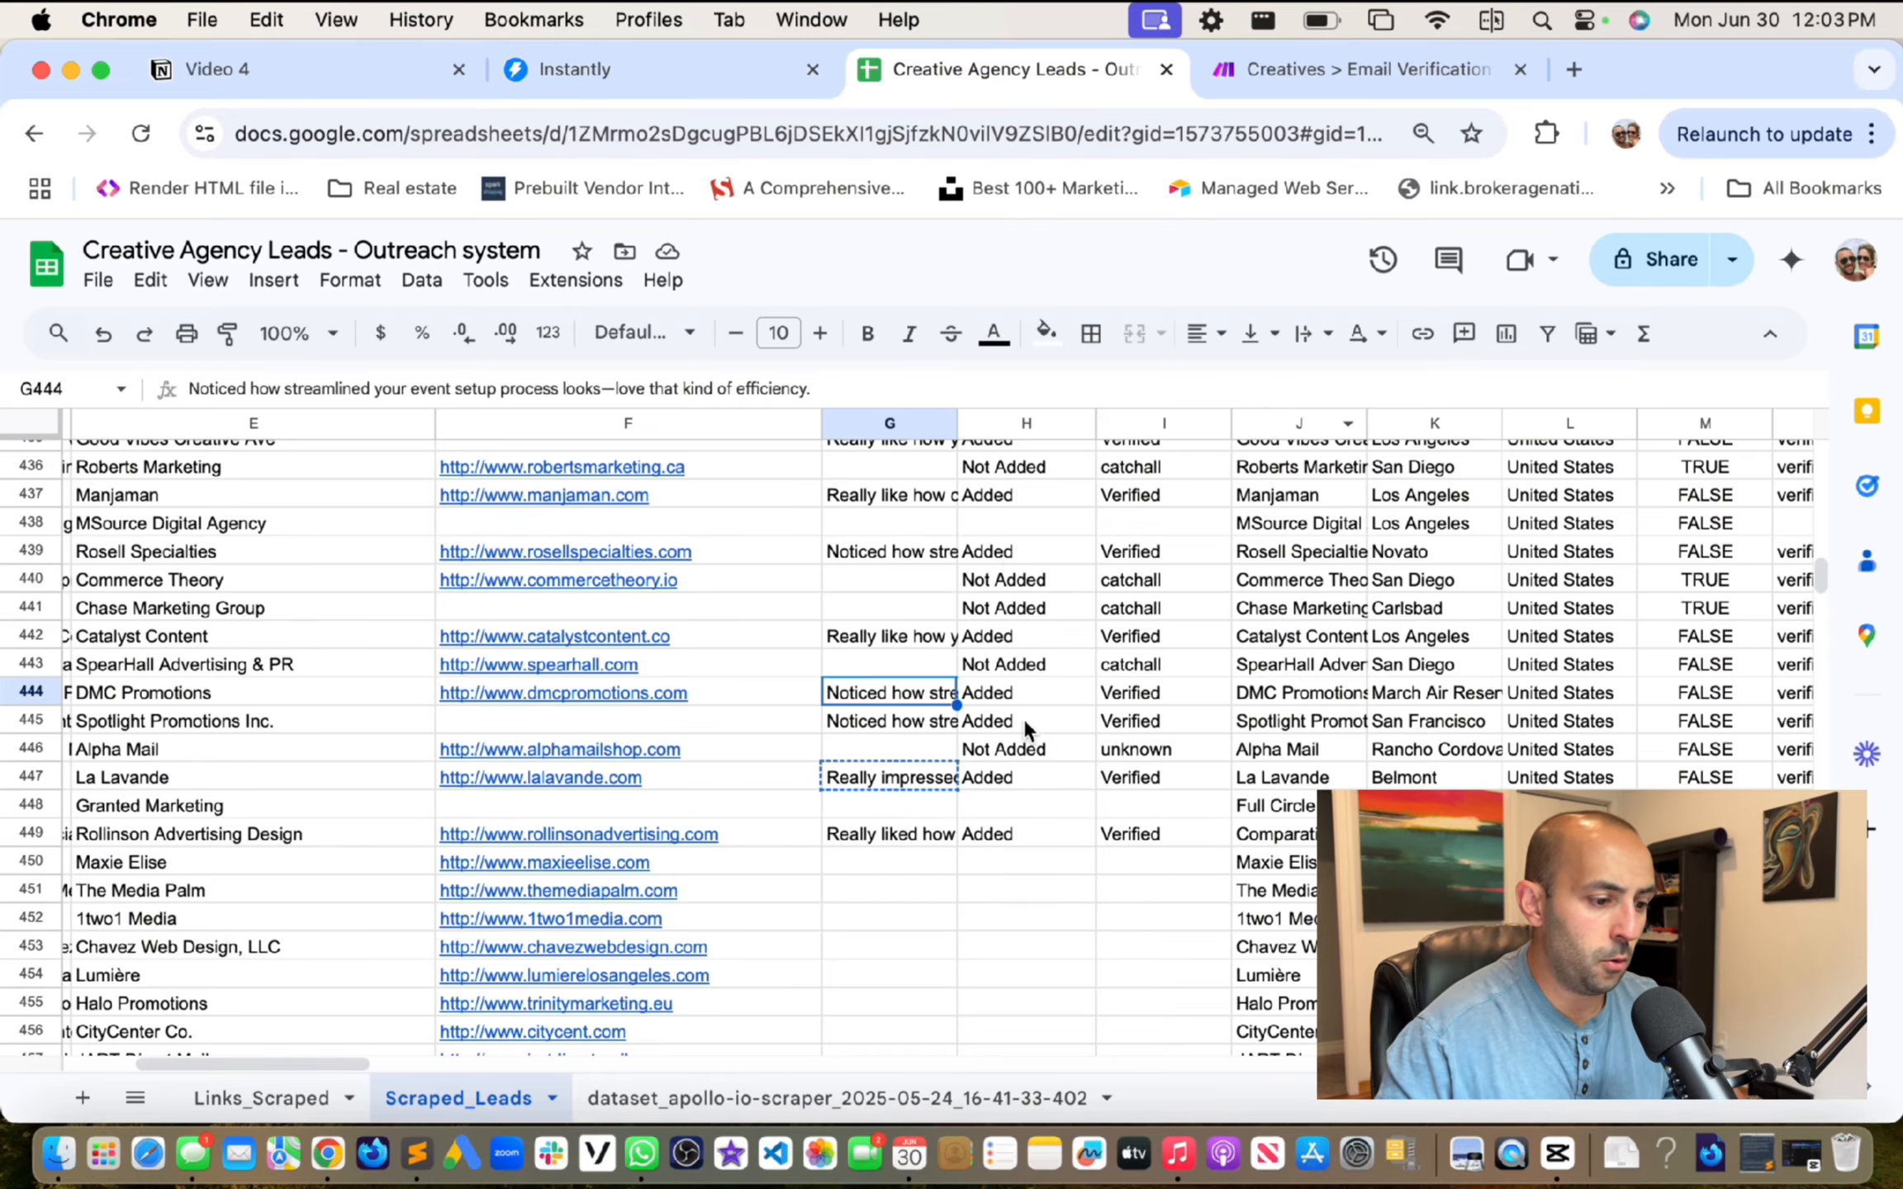
Step: Confirm G450 has no icebreaker yet, then open Make's OpenAI Personalize module settings
scroll(1022, 718, "down", 3)
scroll(1023, 717, "up", 5)
scroll(991, 678, "down", 5)
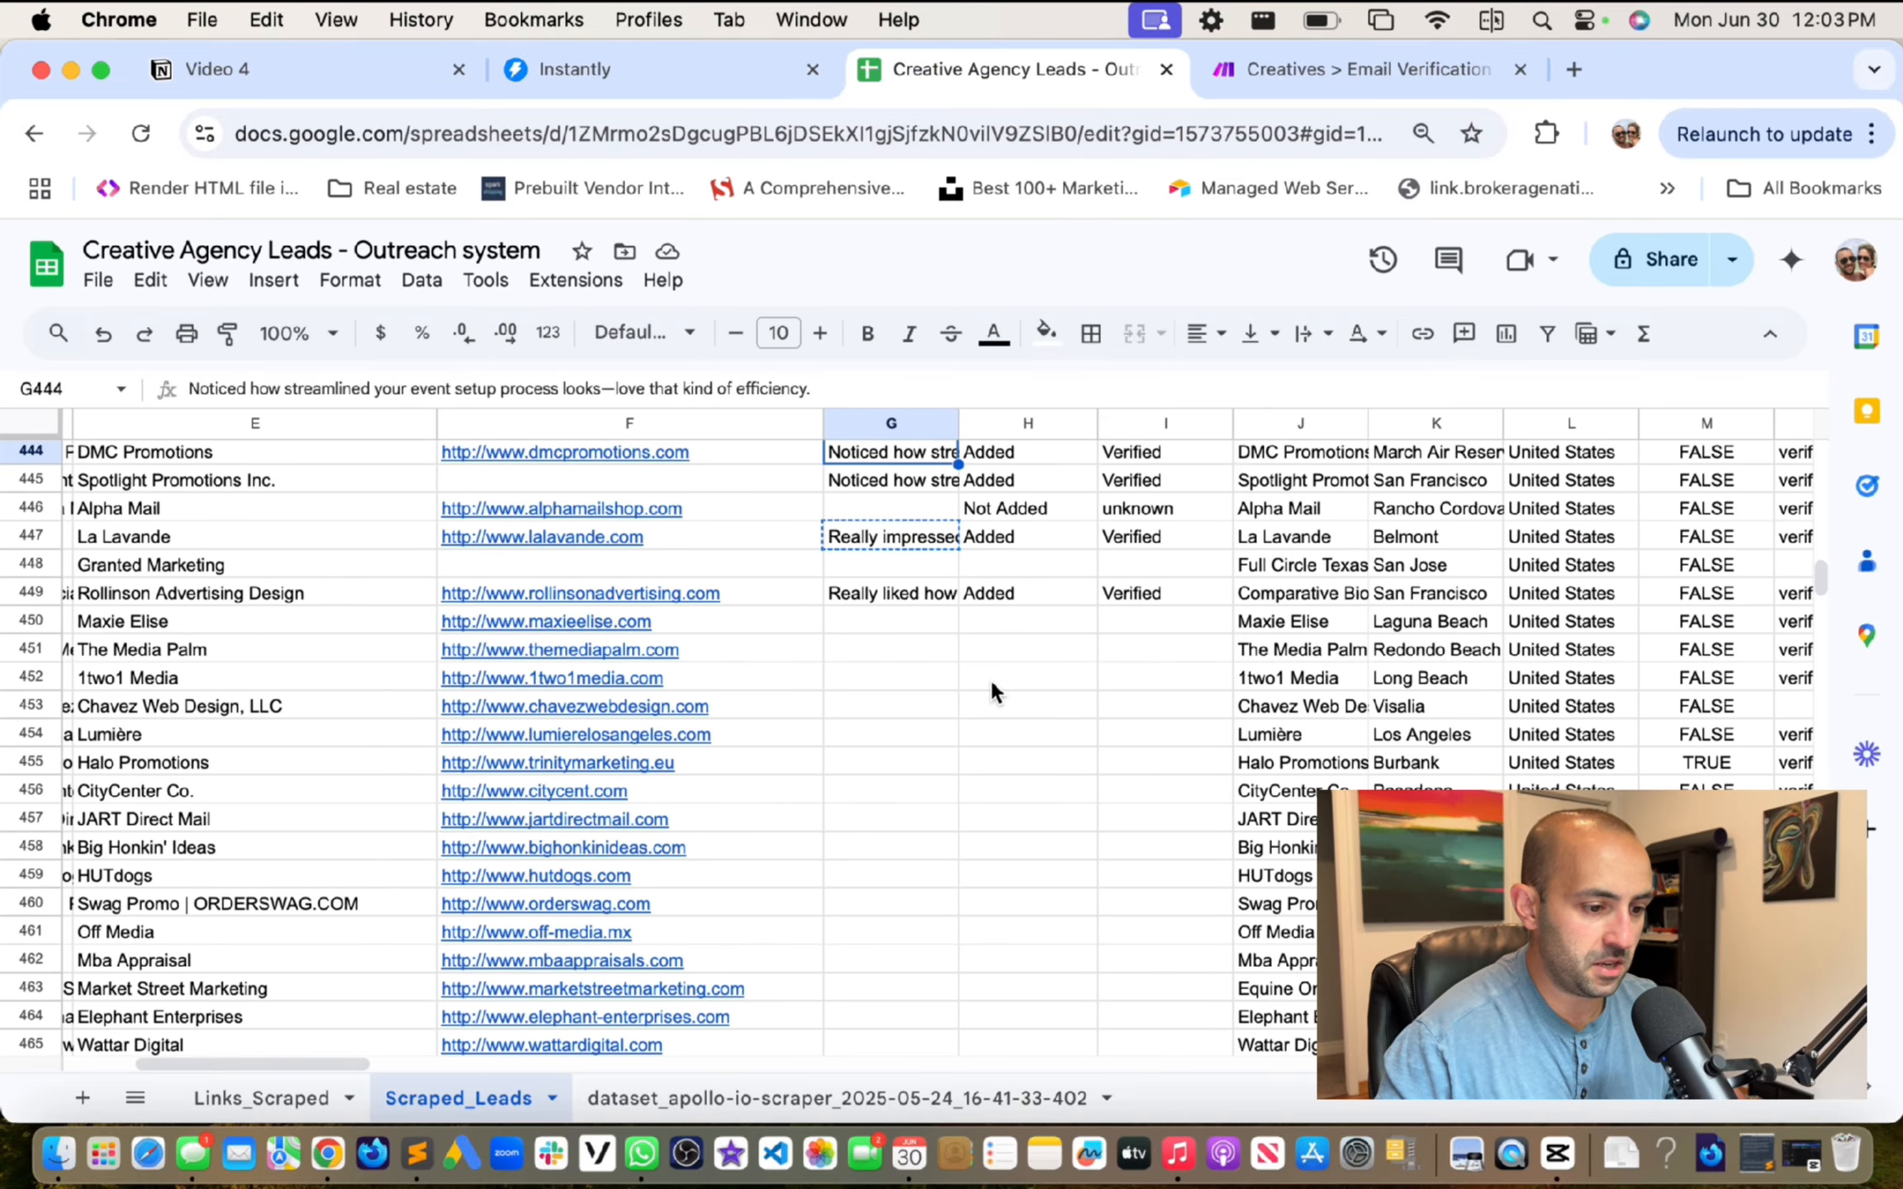
left_click(883, 618)
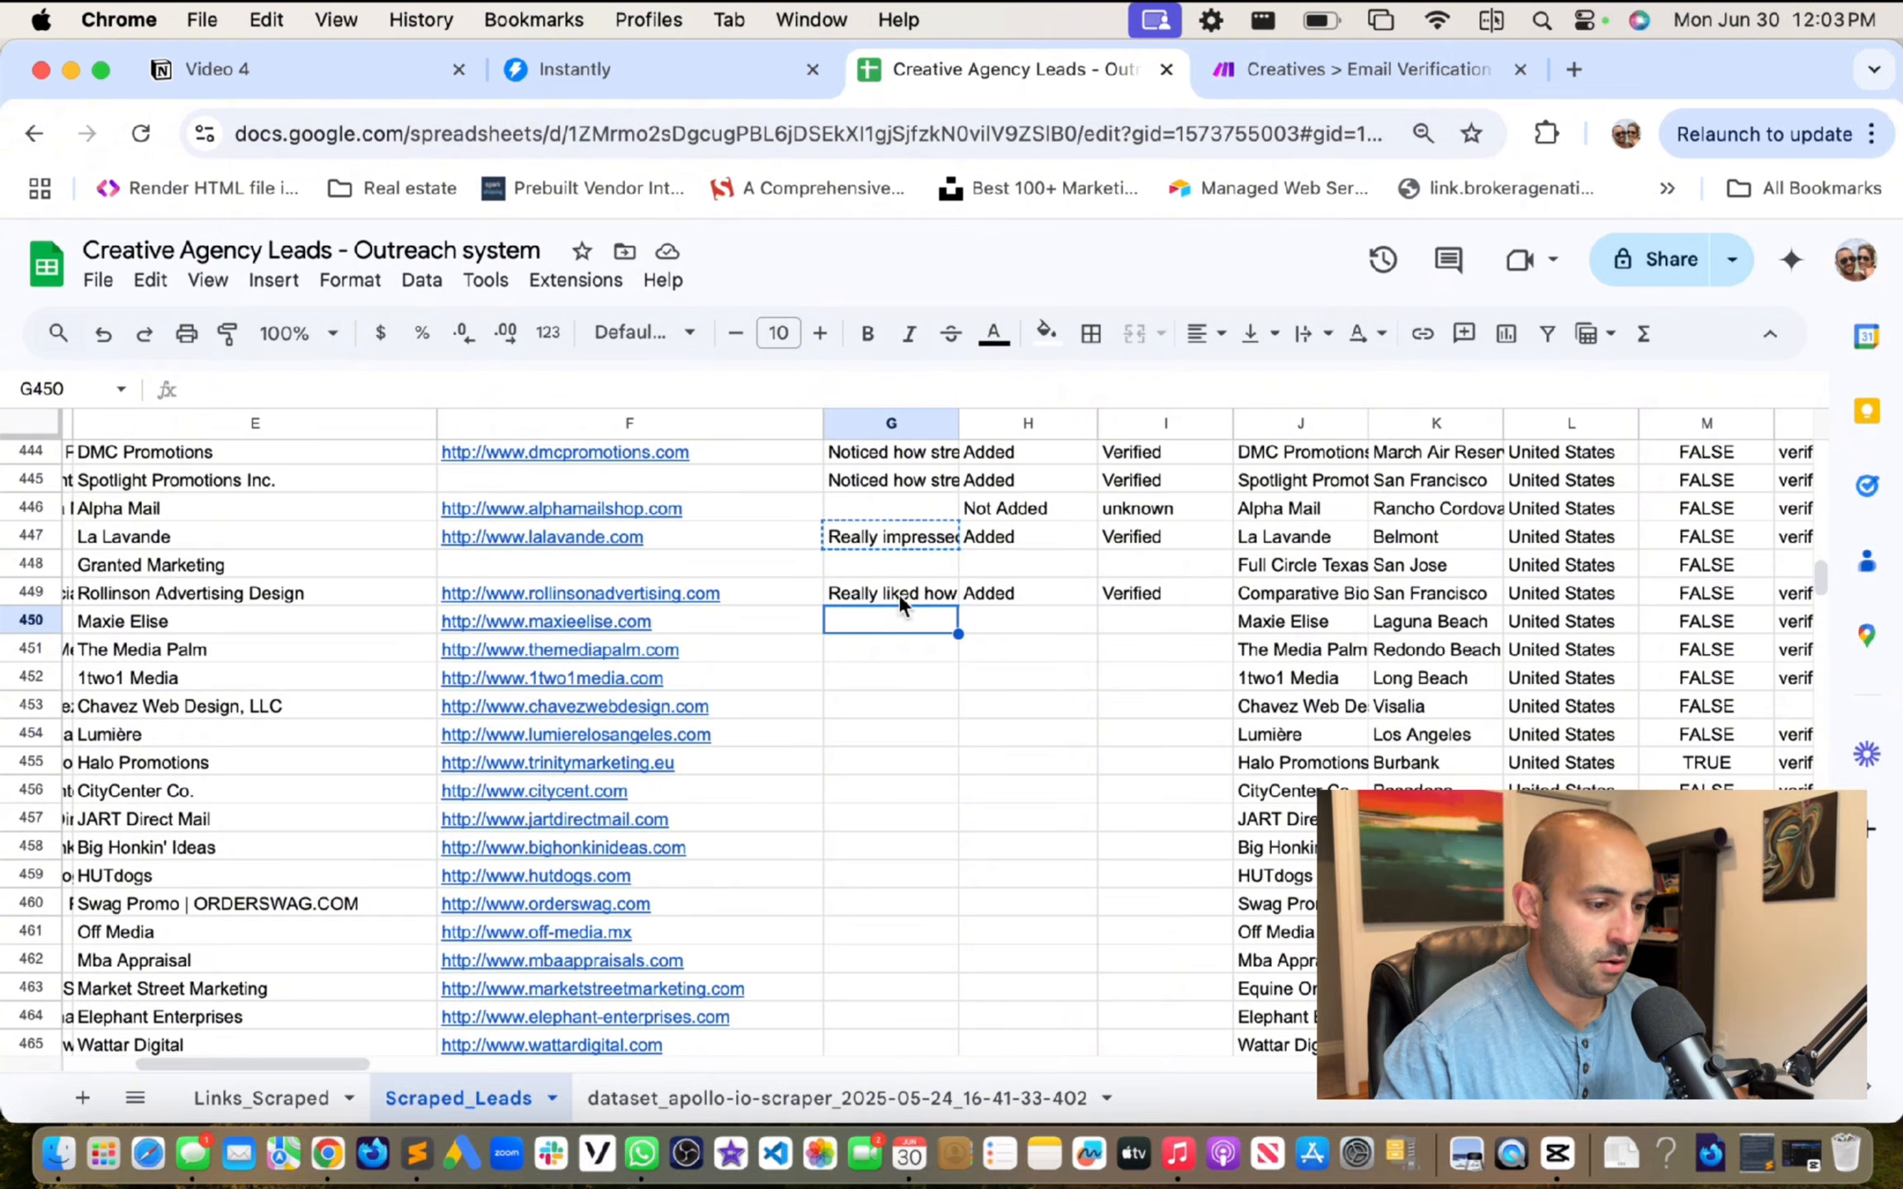
left_click(1314, 69)
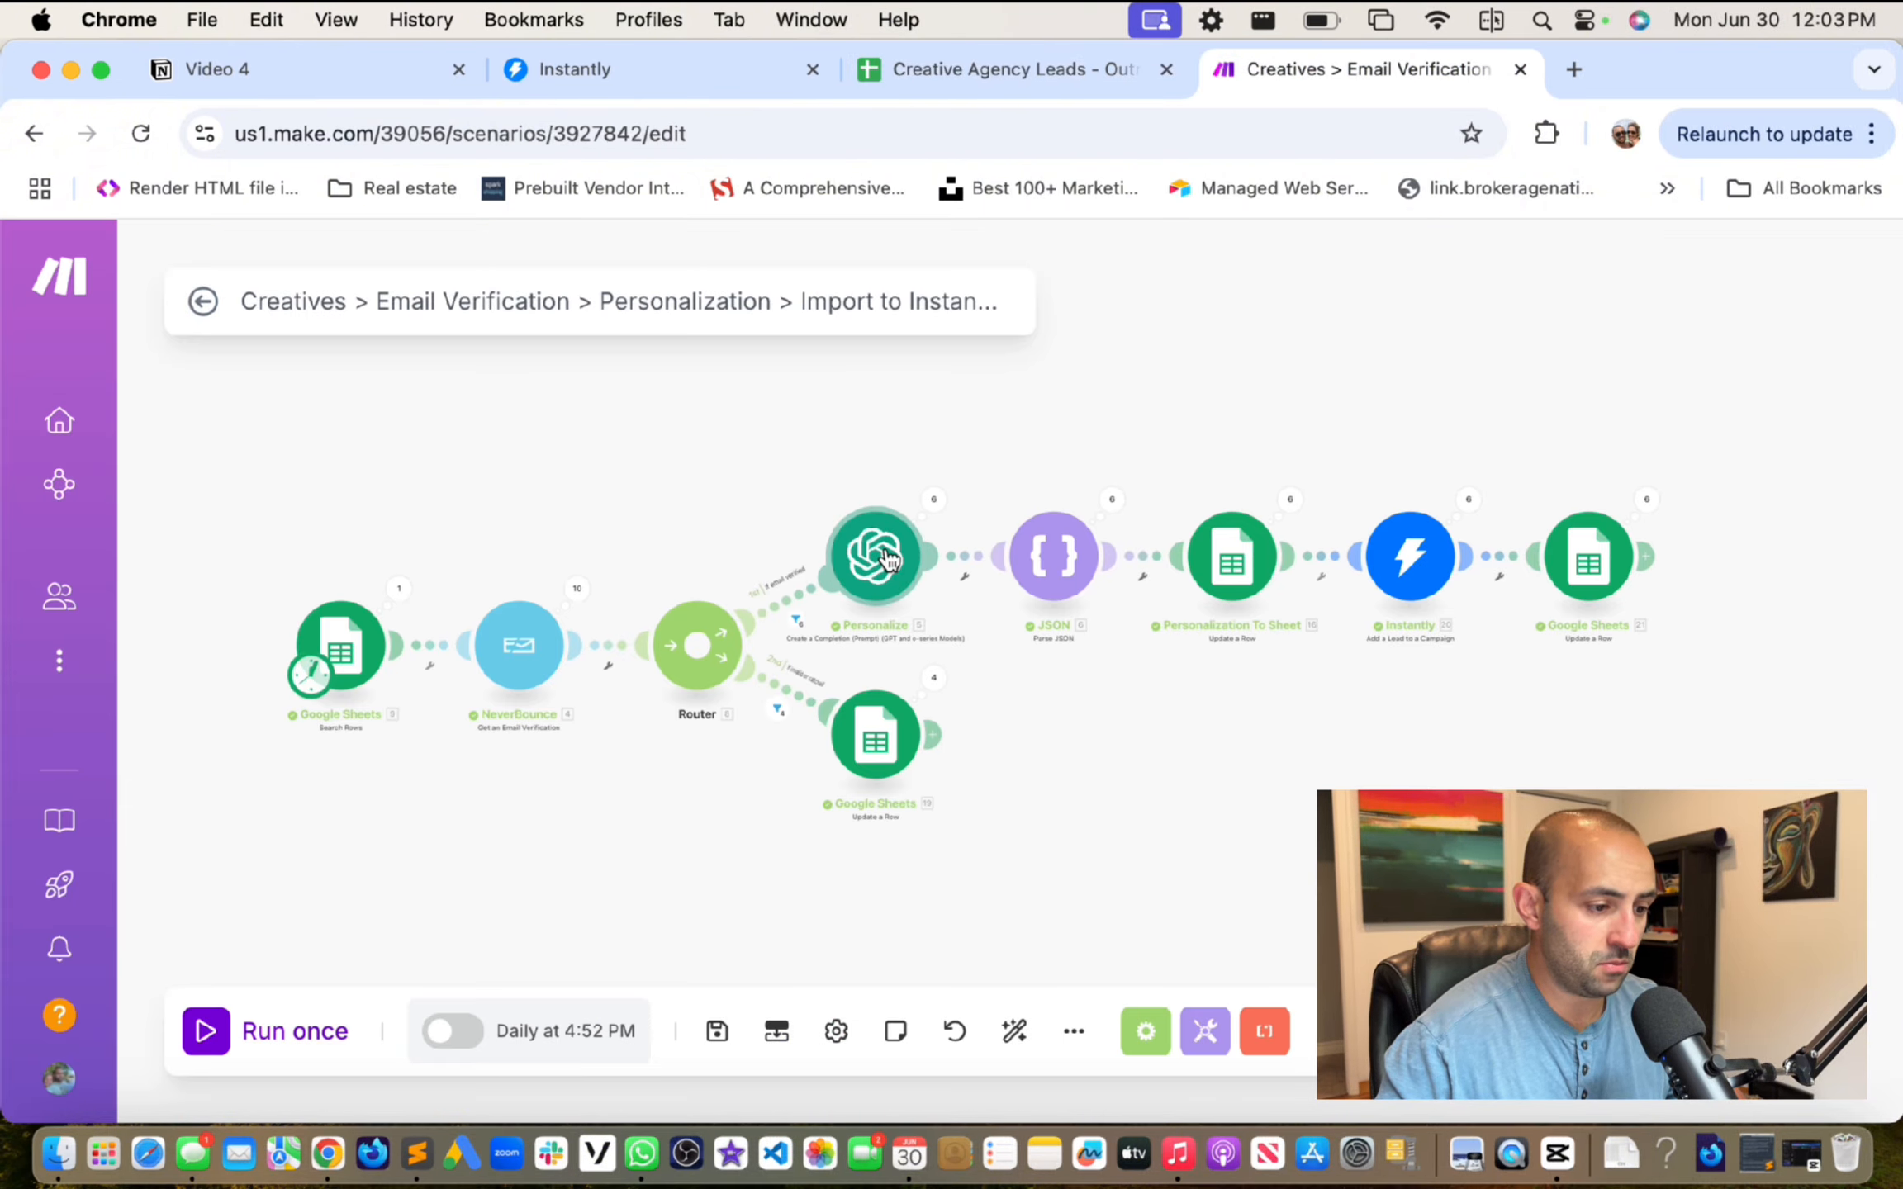
left_click(890, 558)
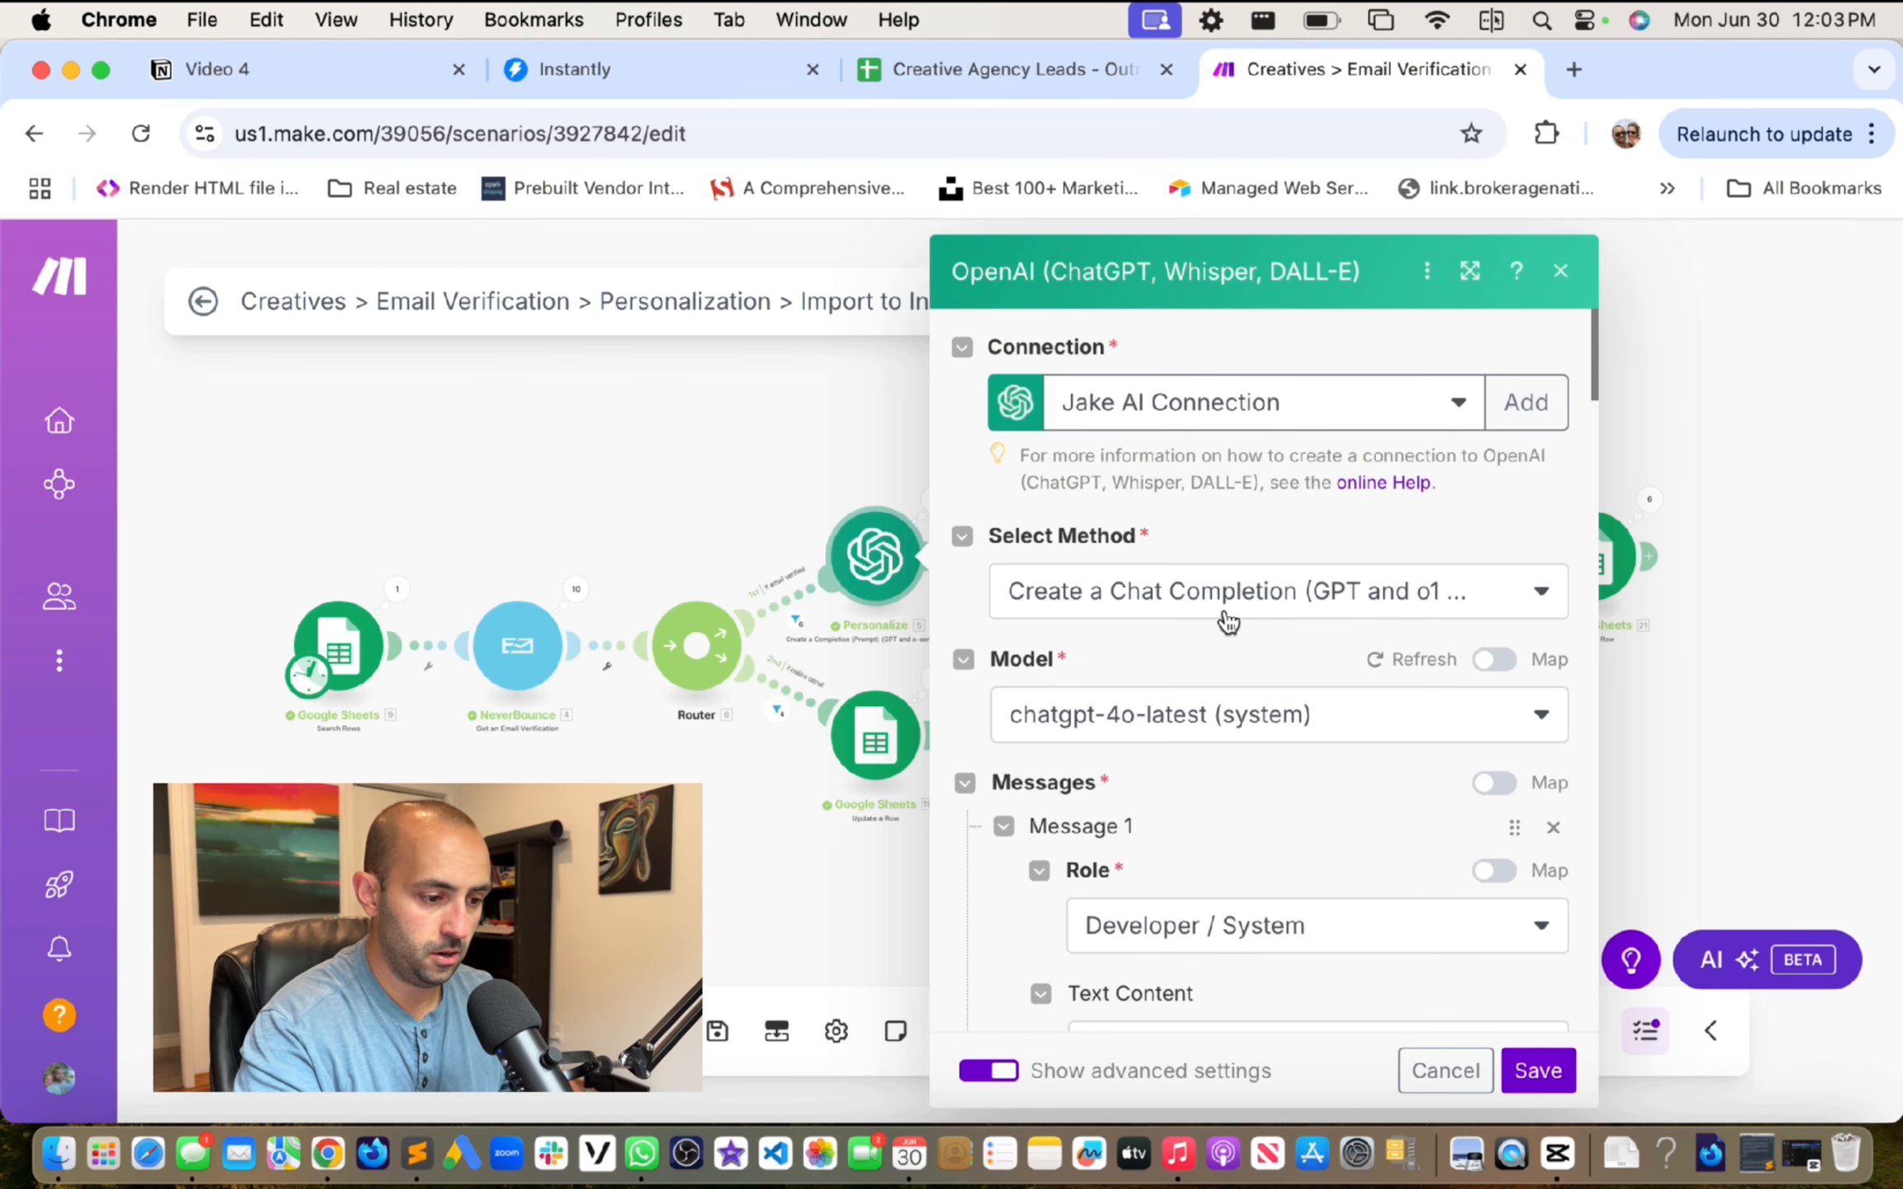
left_click(1561, 270)
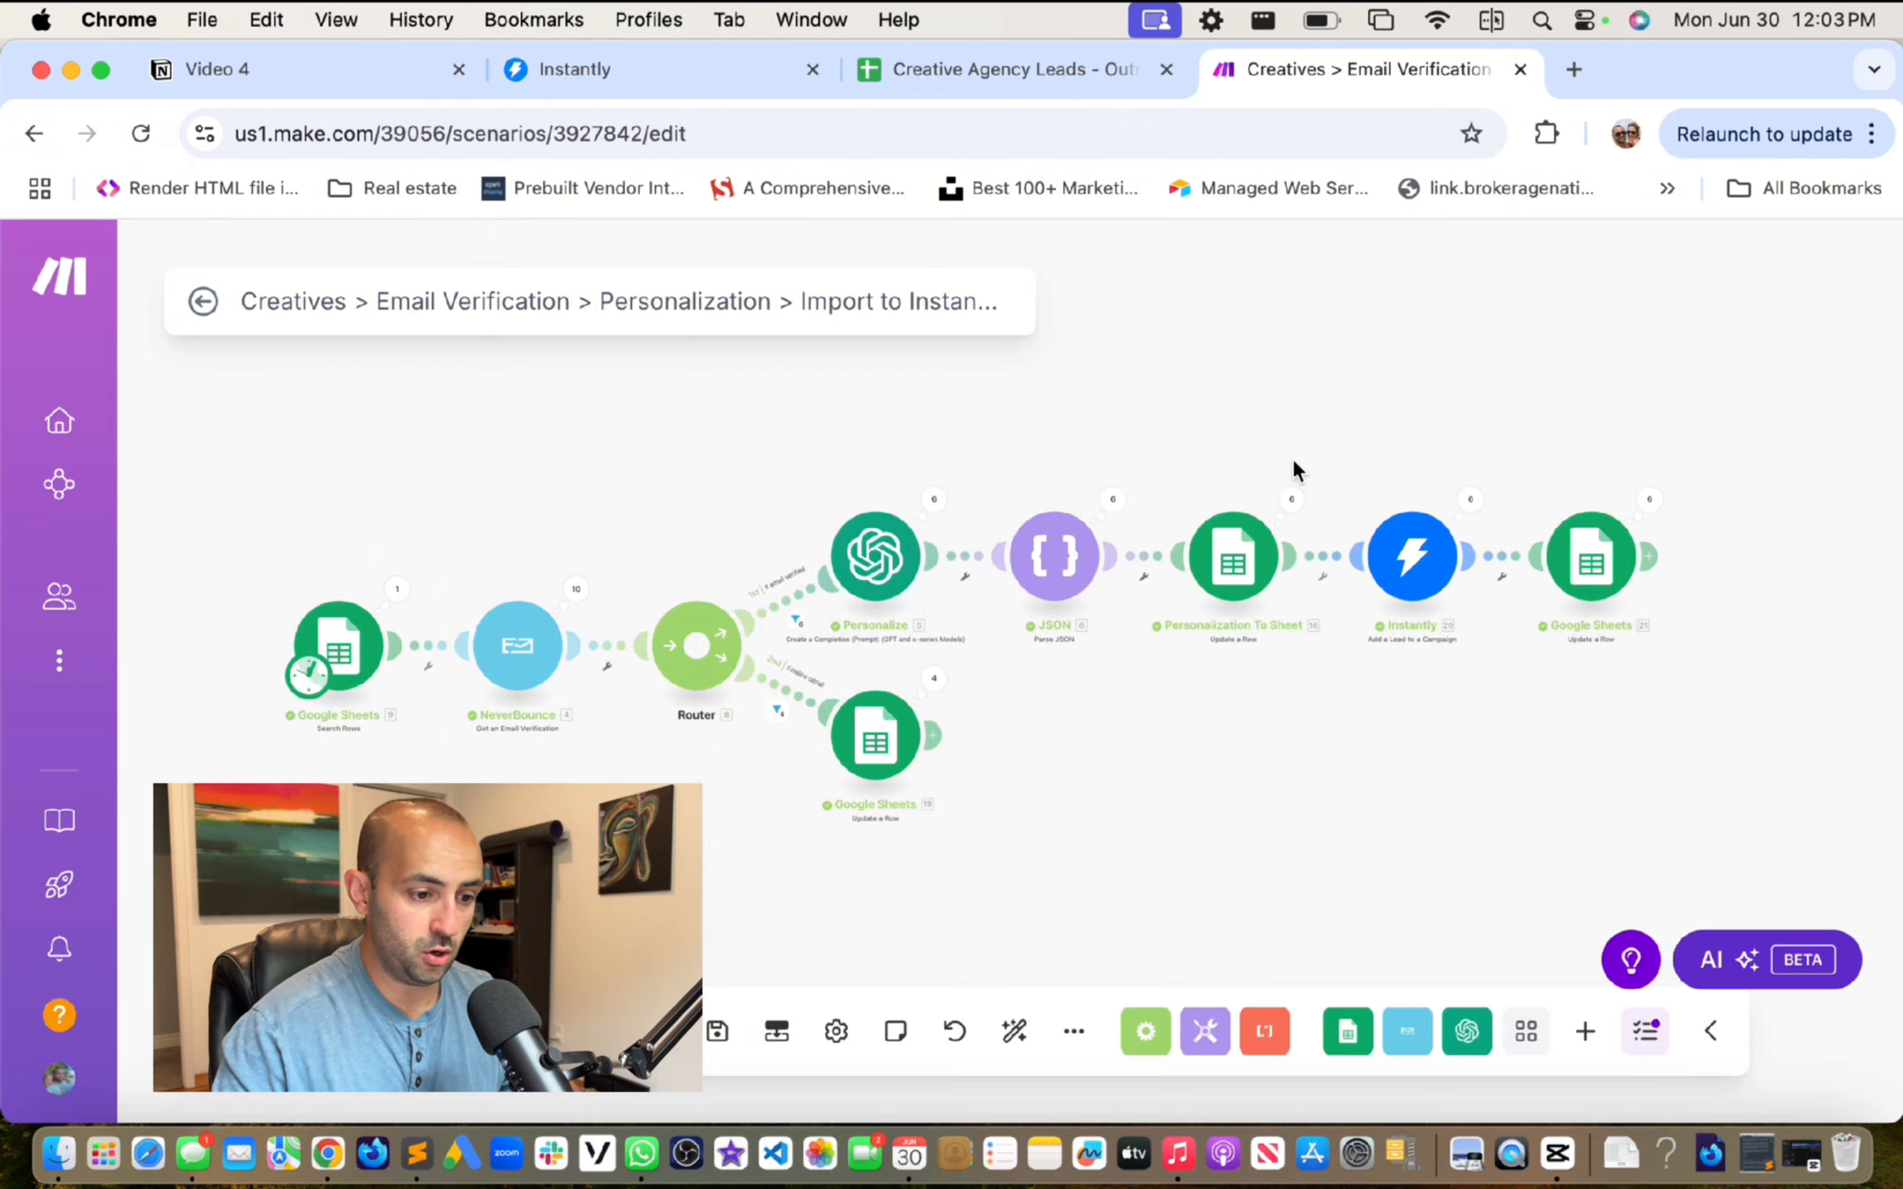
left_click(877, 554)
scroll(1202, 616, "down", 7)
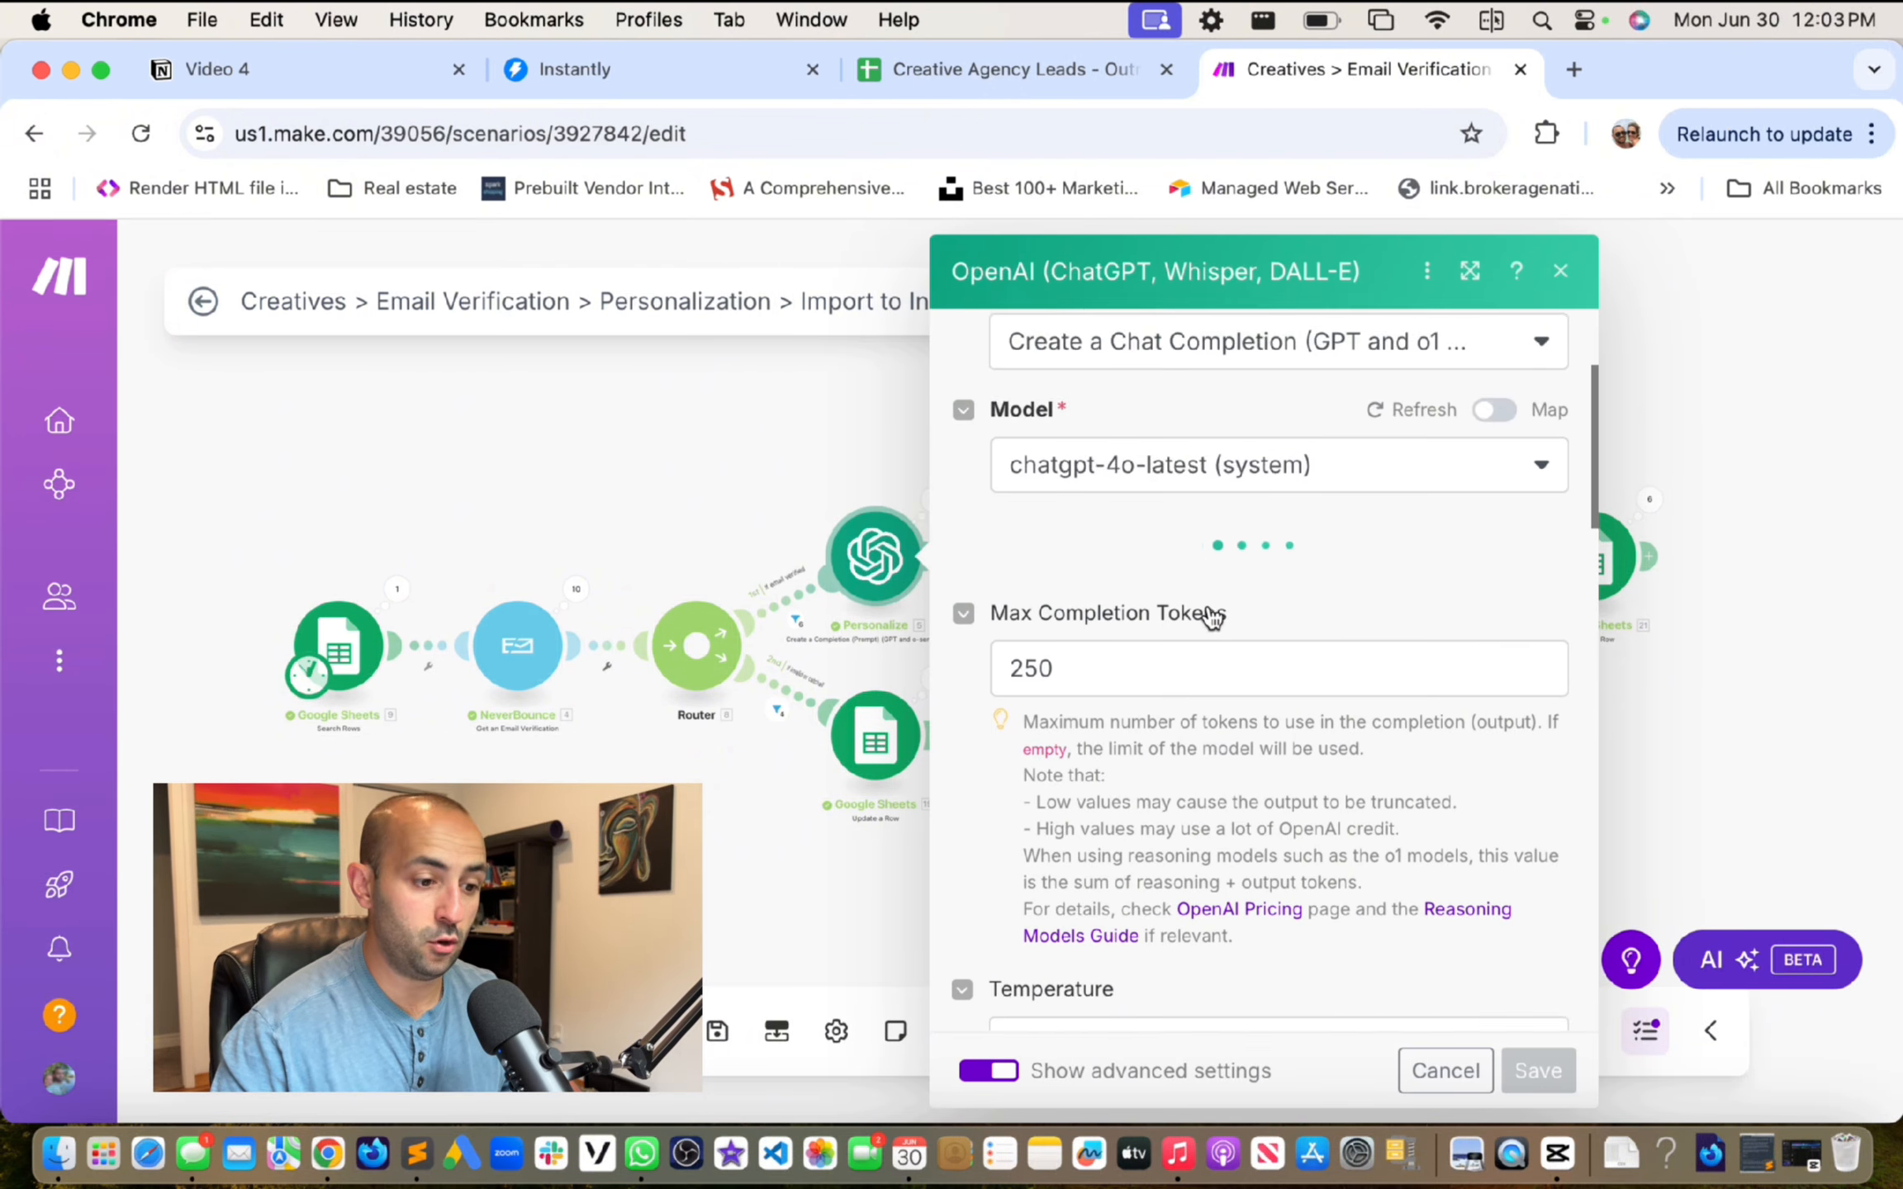
scroll(1207, 615, "down", 15)
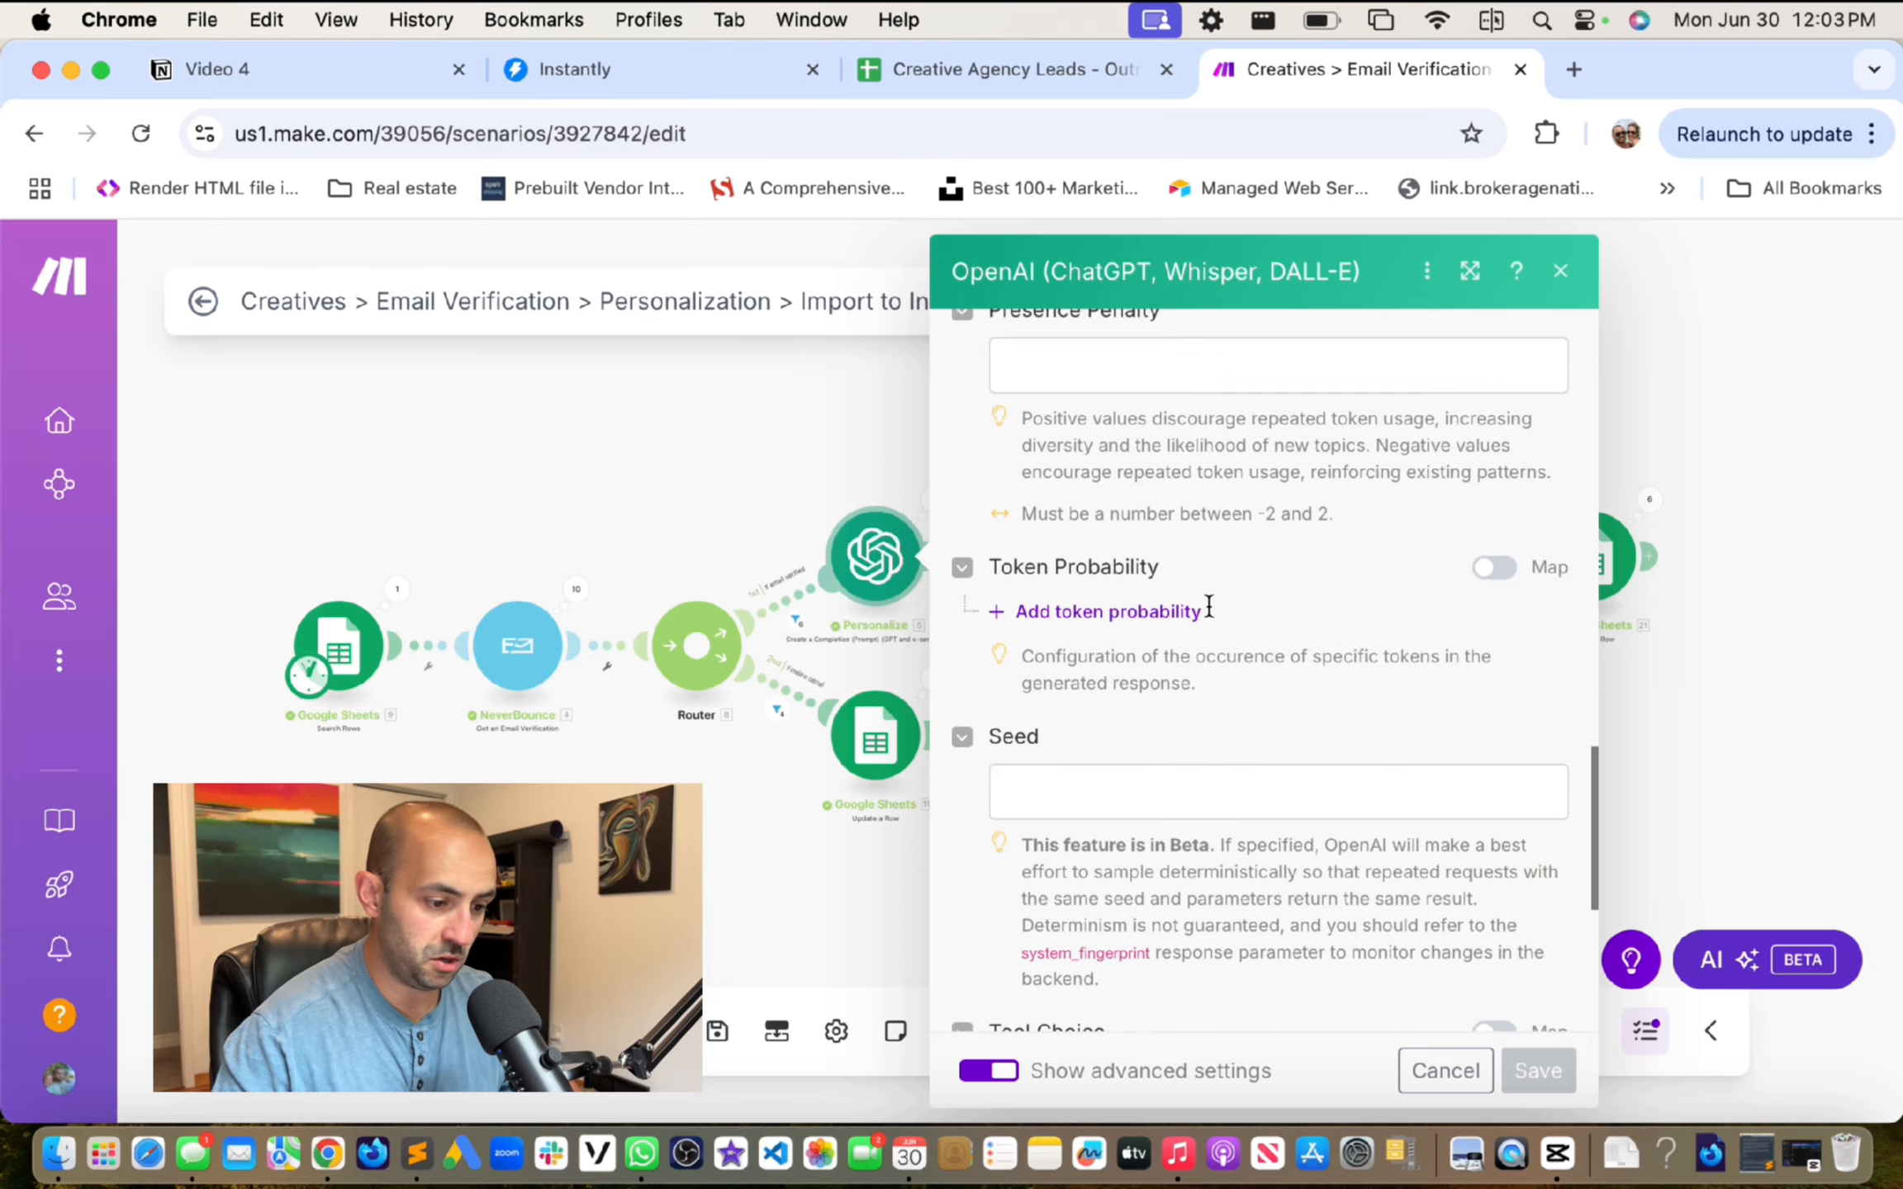
scroll(1208, 607, "down", 5)
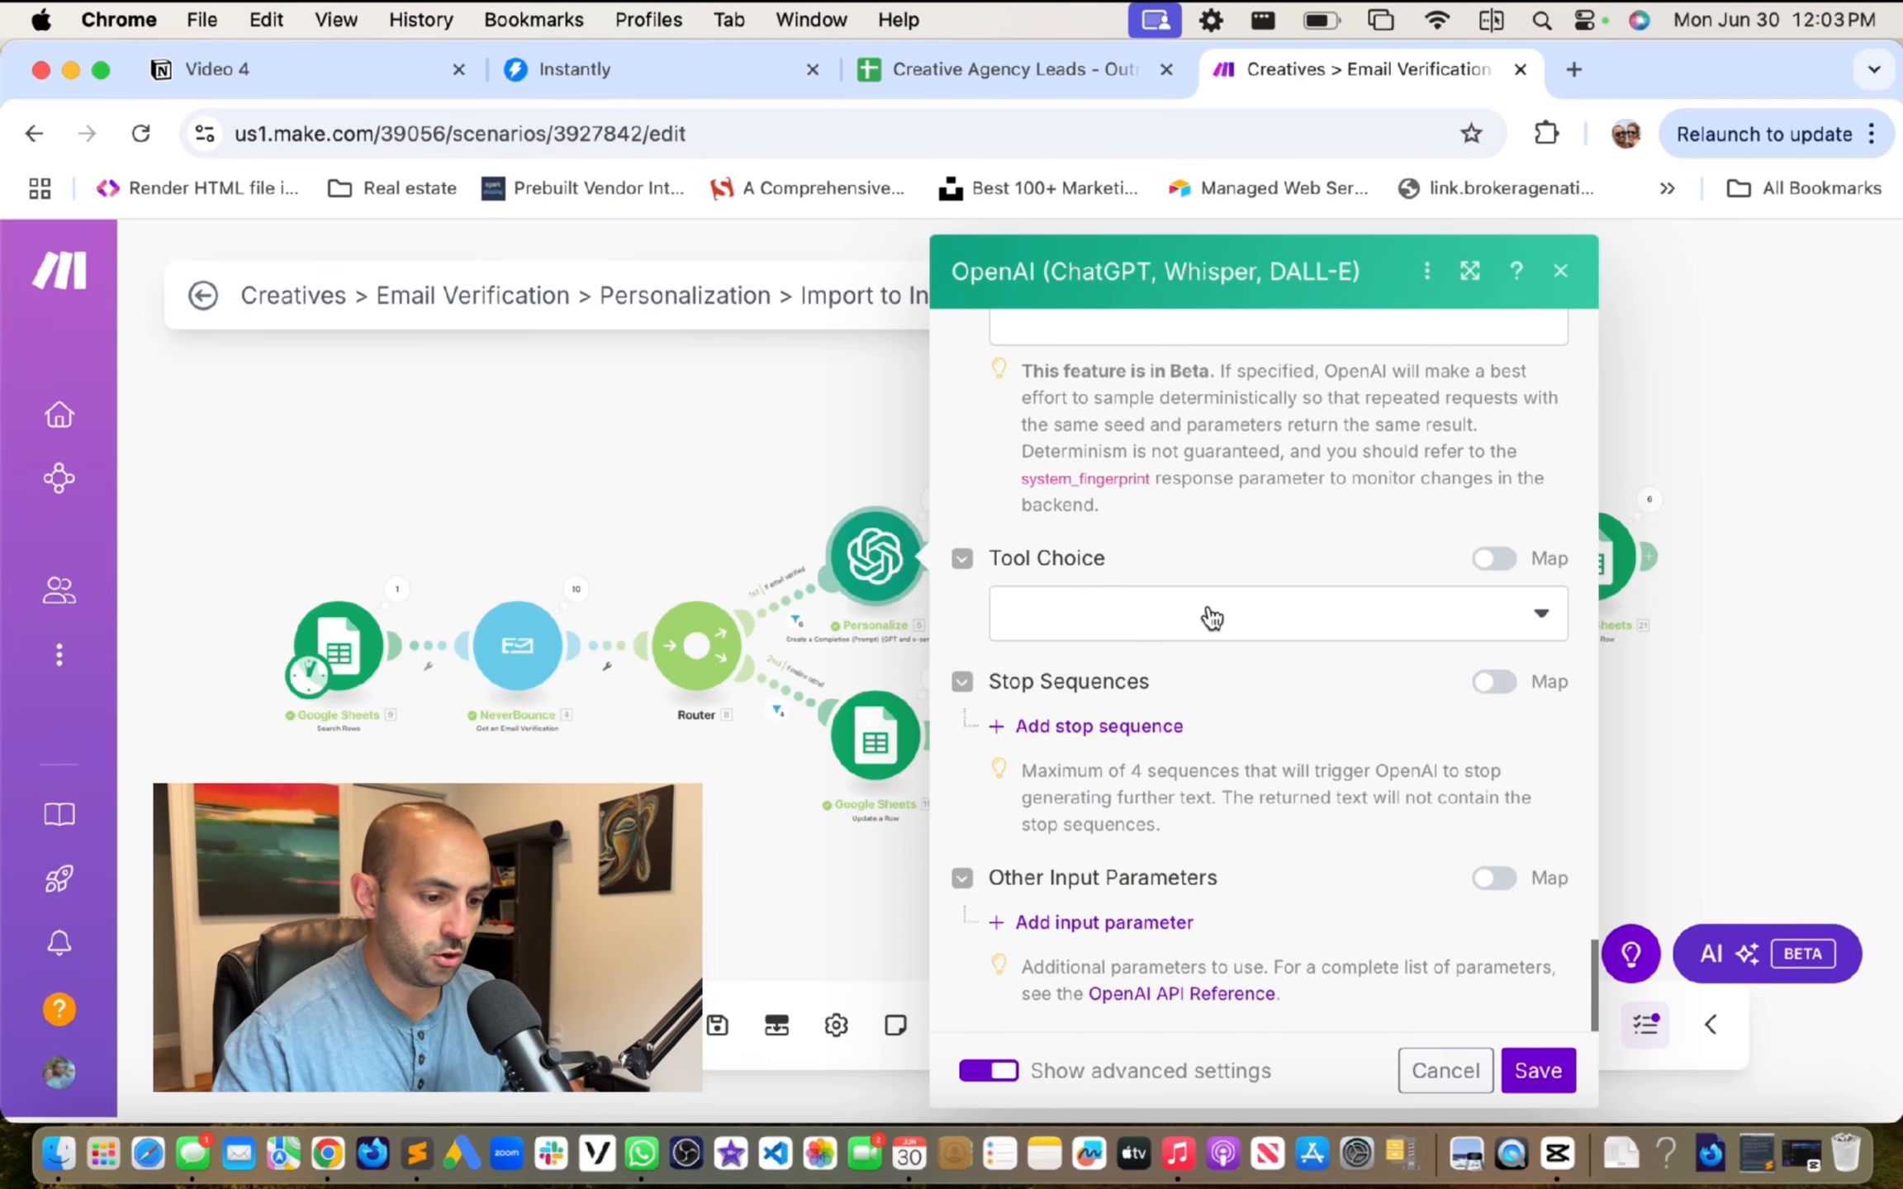
scroll(1208, 760, "up", 12)
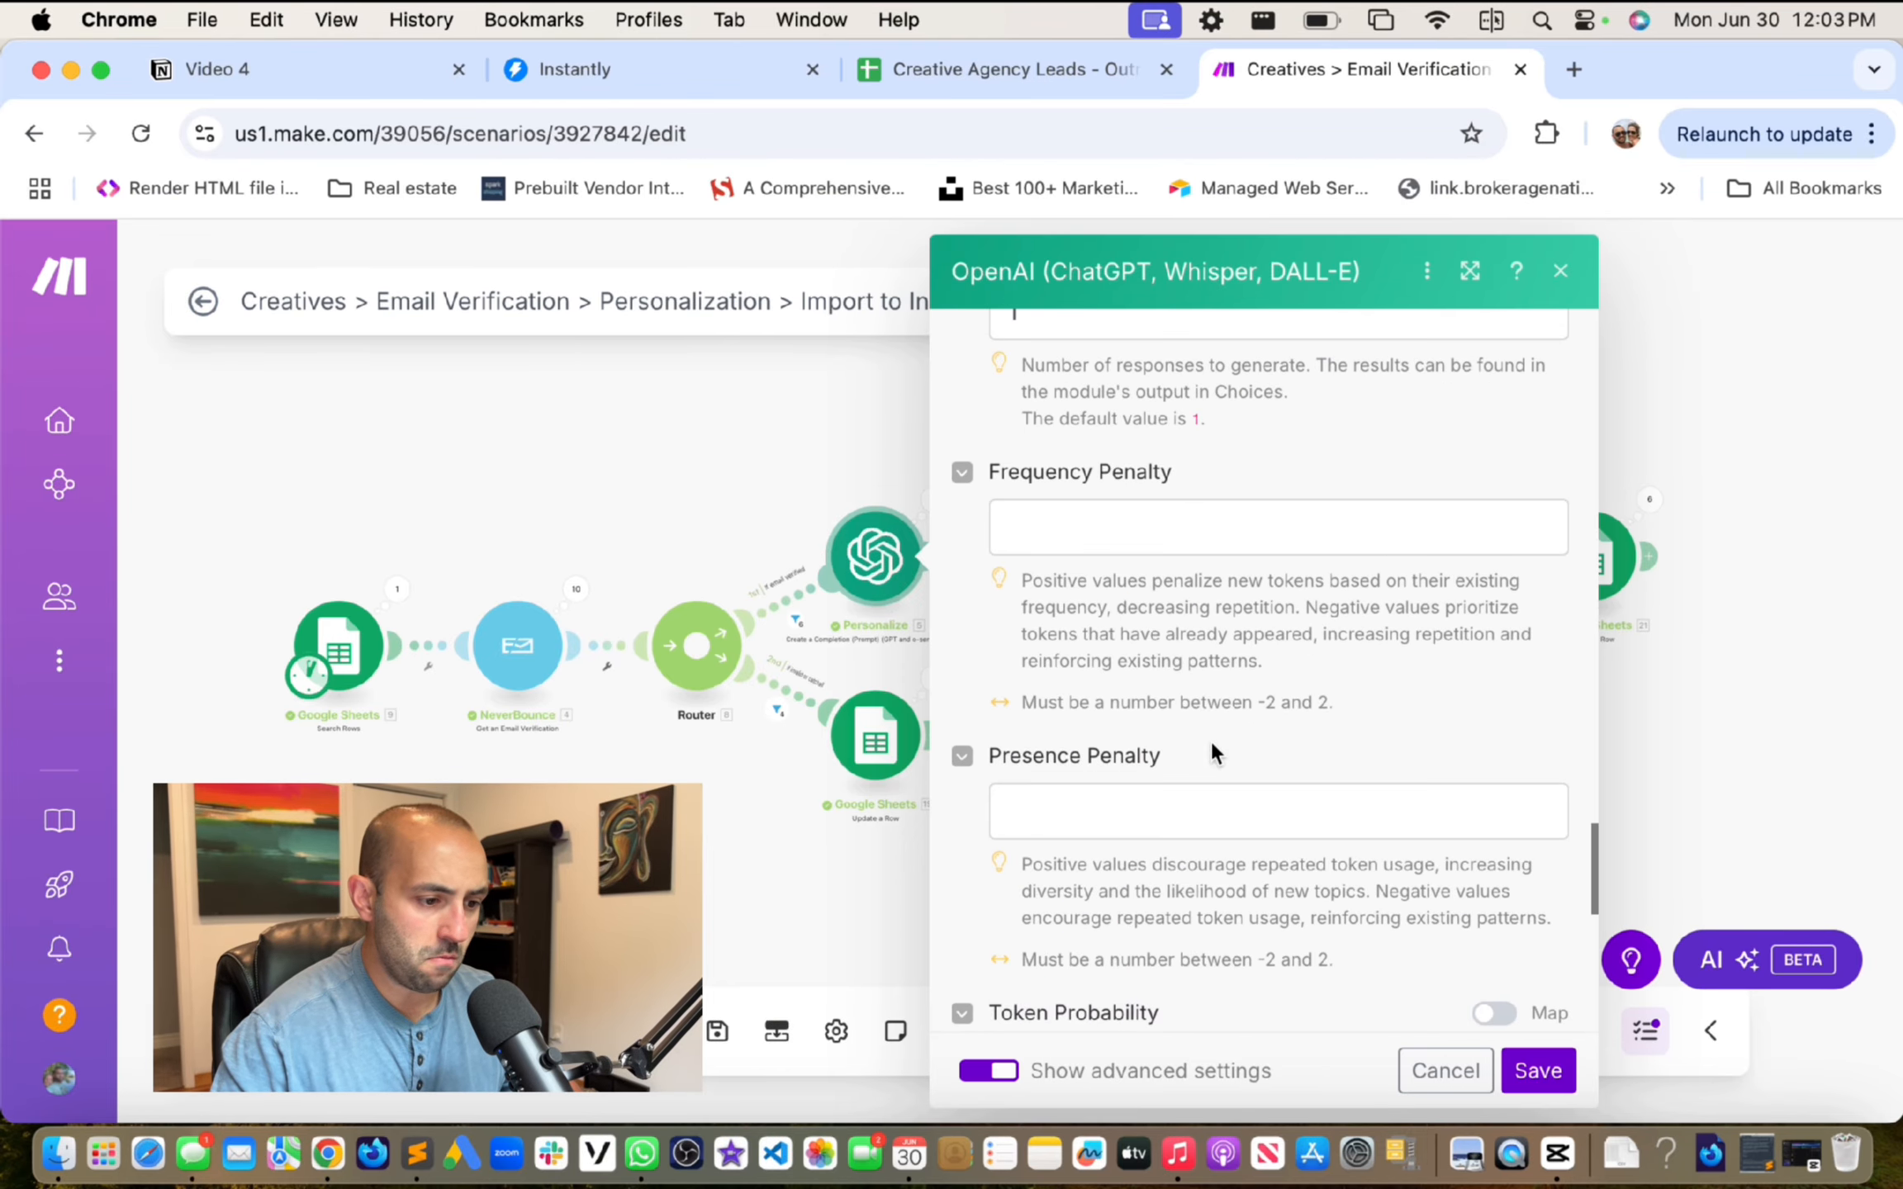
scroll(1210, 740, "down", 10)
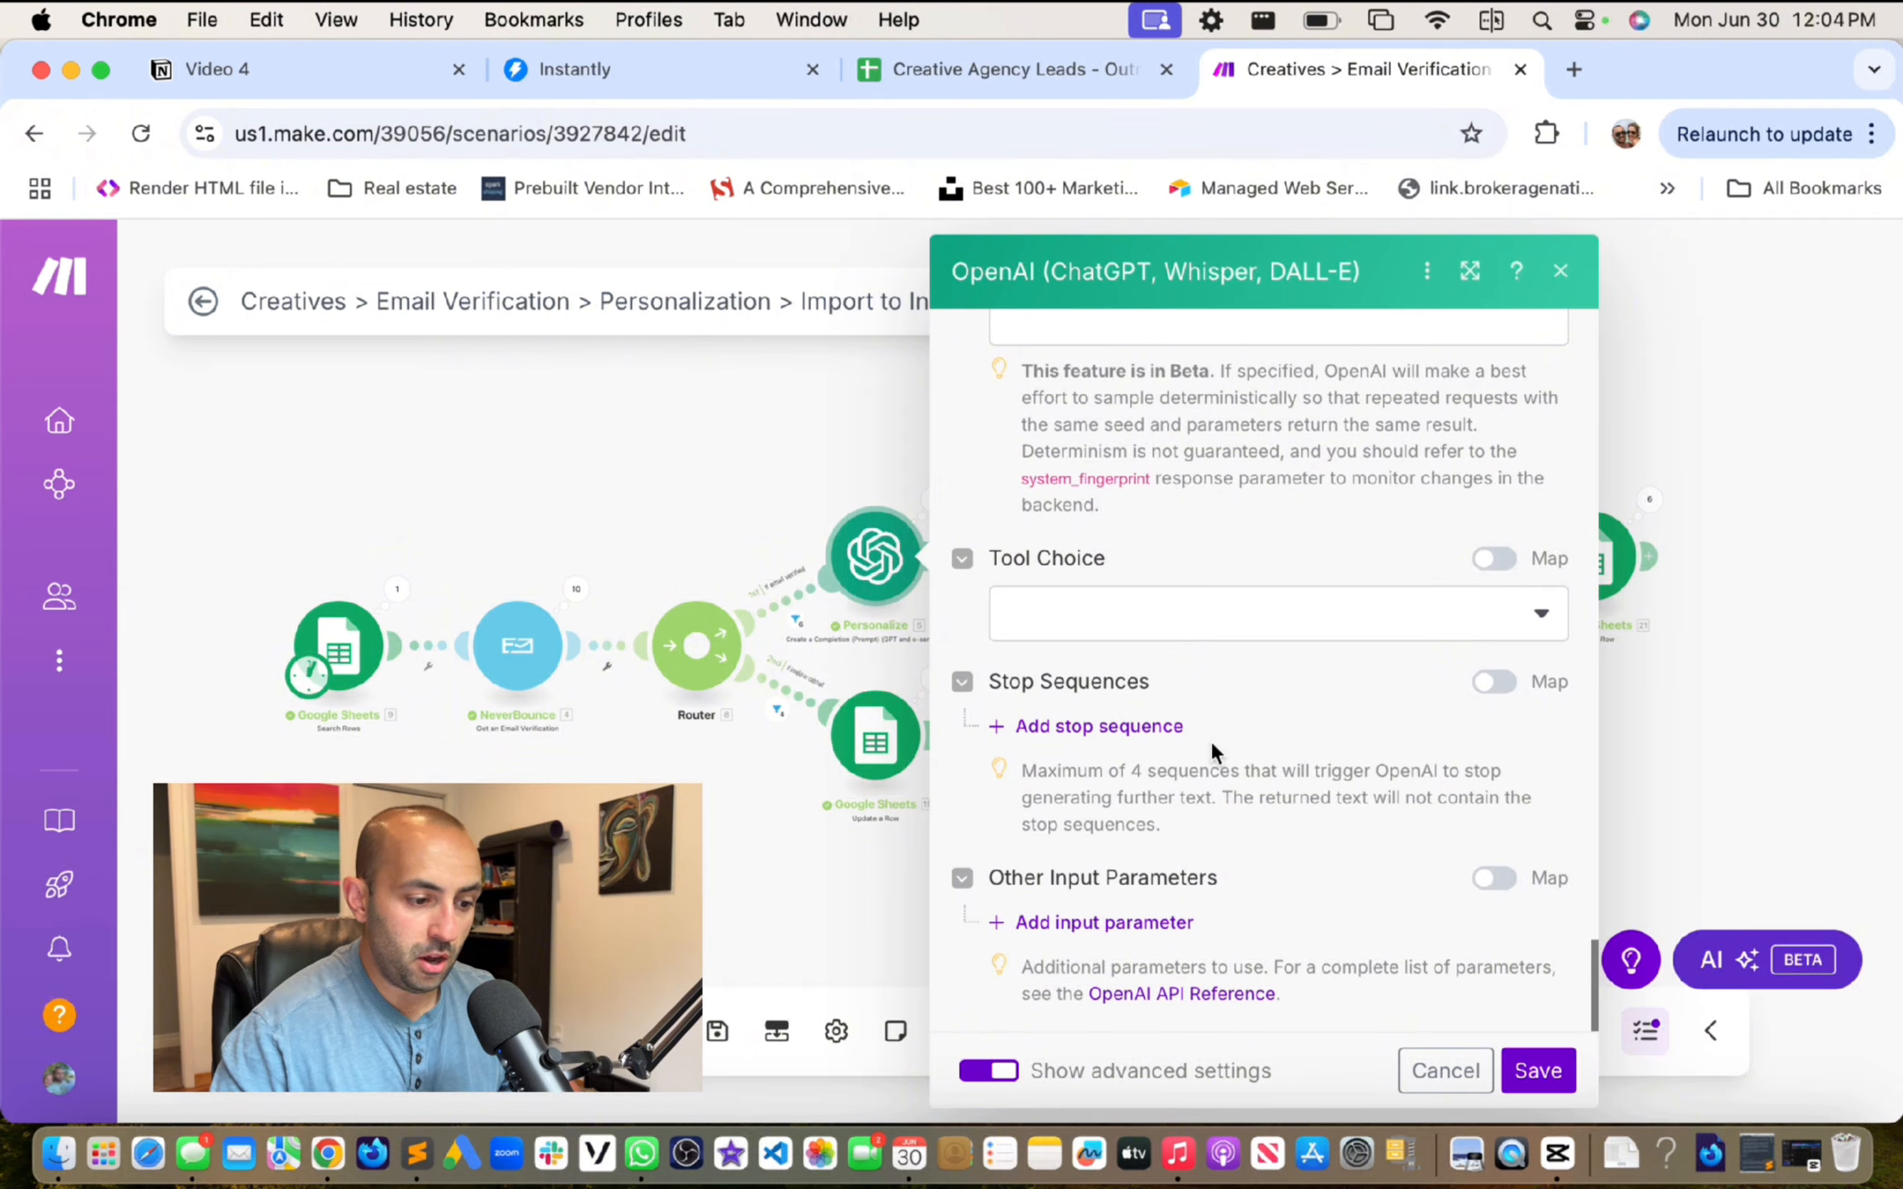
scroll(1231, 677, "up", 3)
scroll(1247, 621, "up", 15)
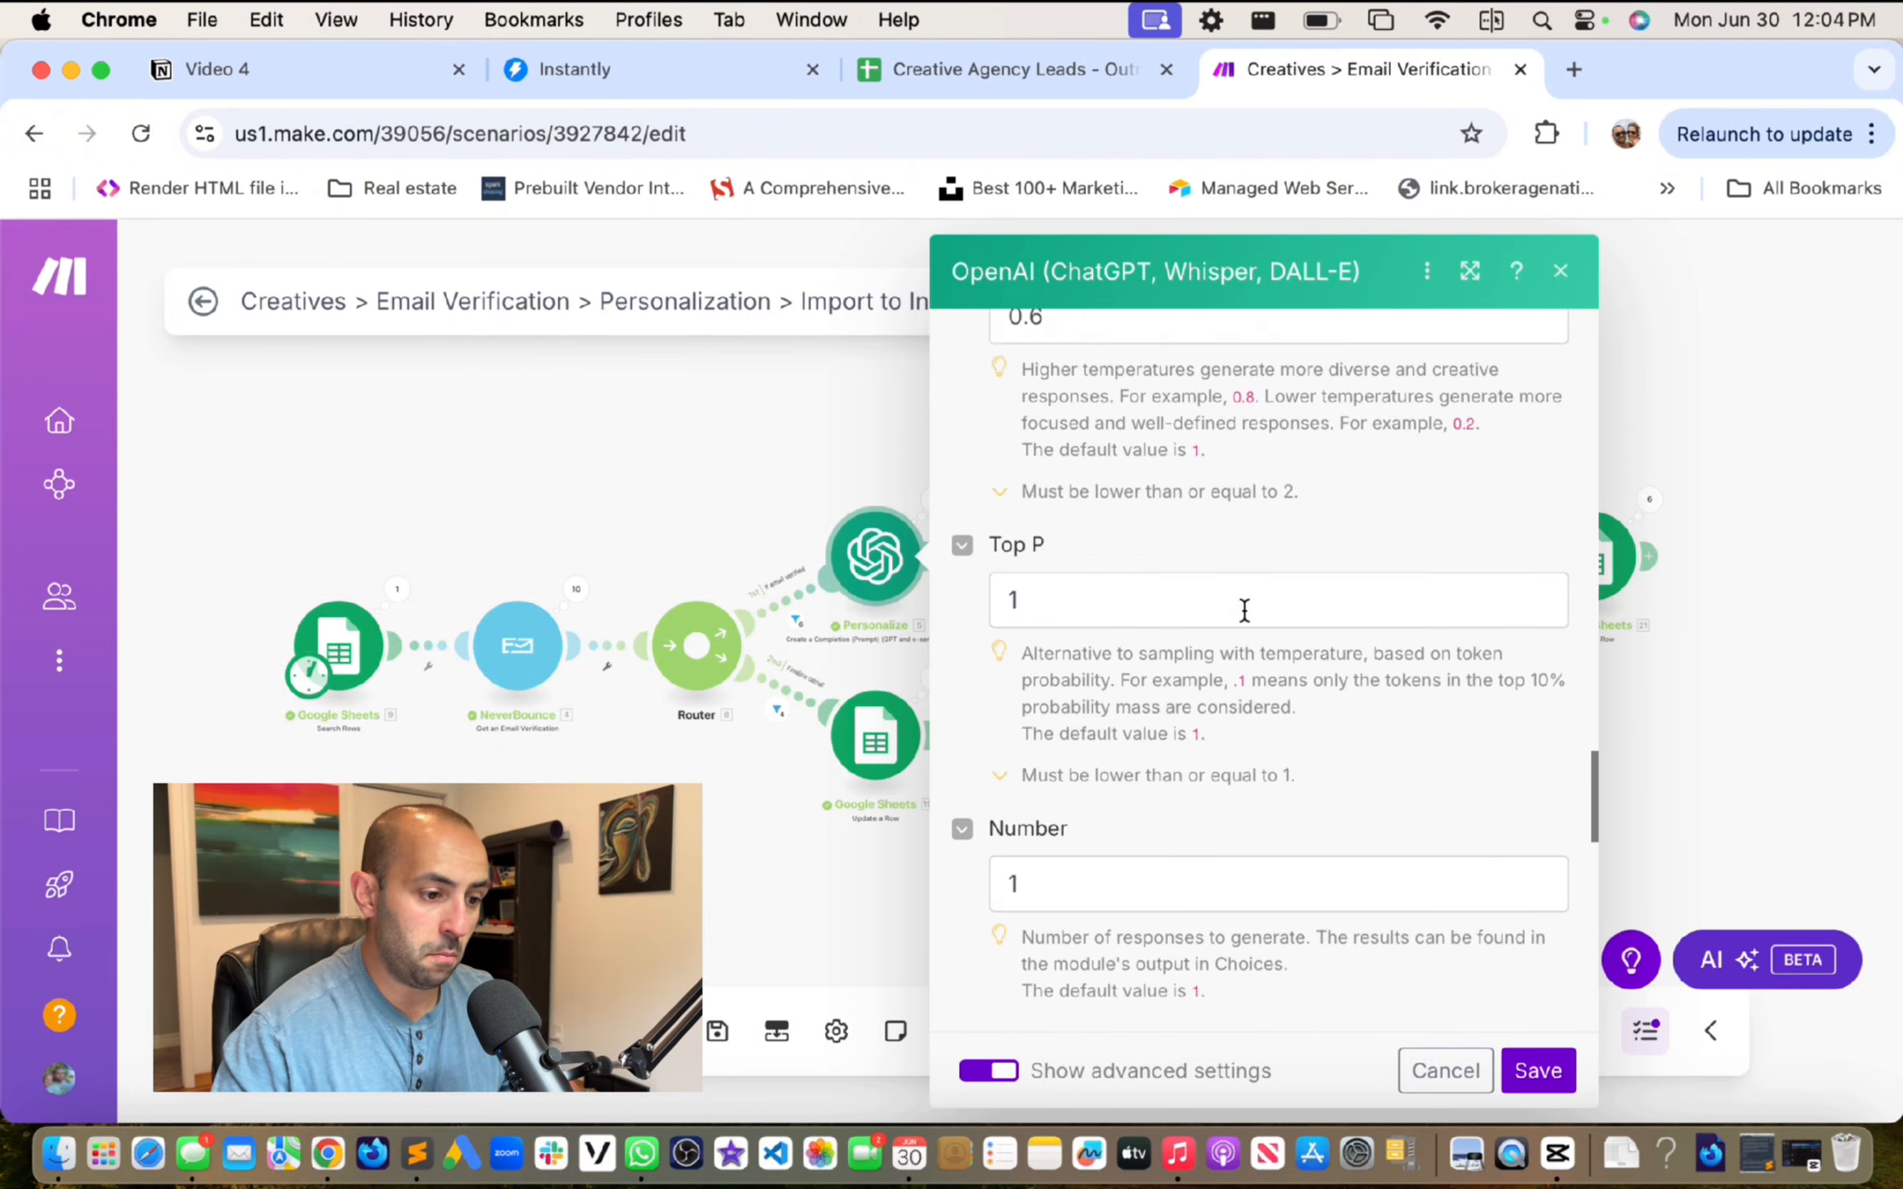
scroll(1246, 612, "up", 12)
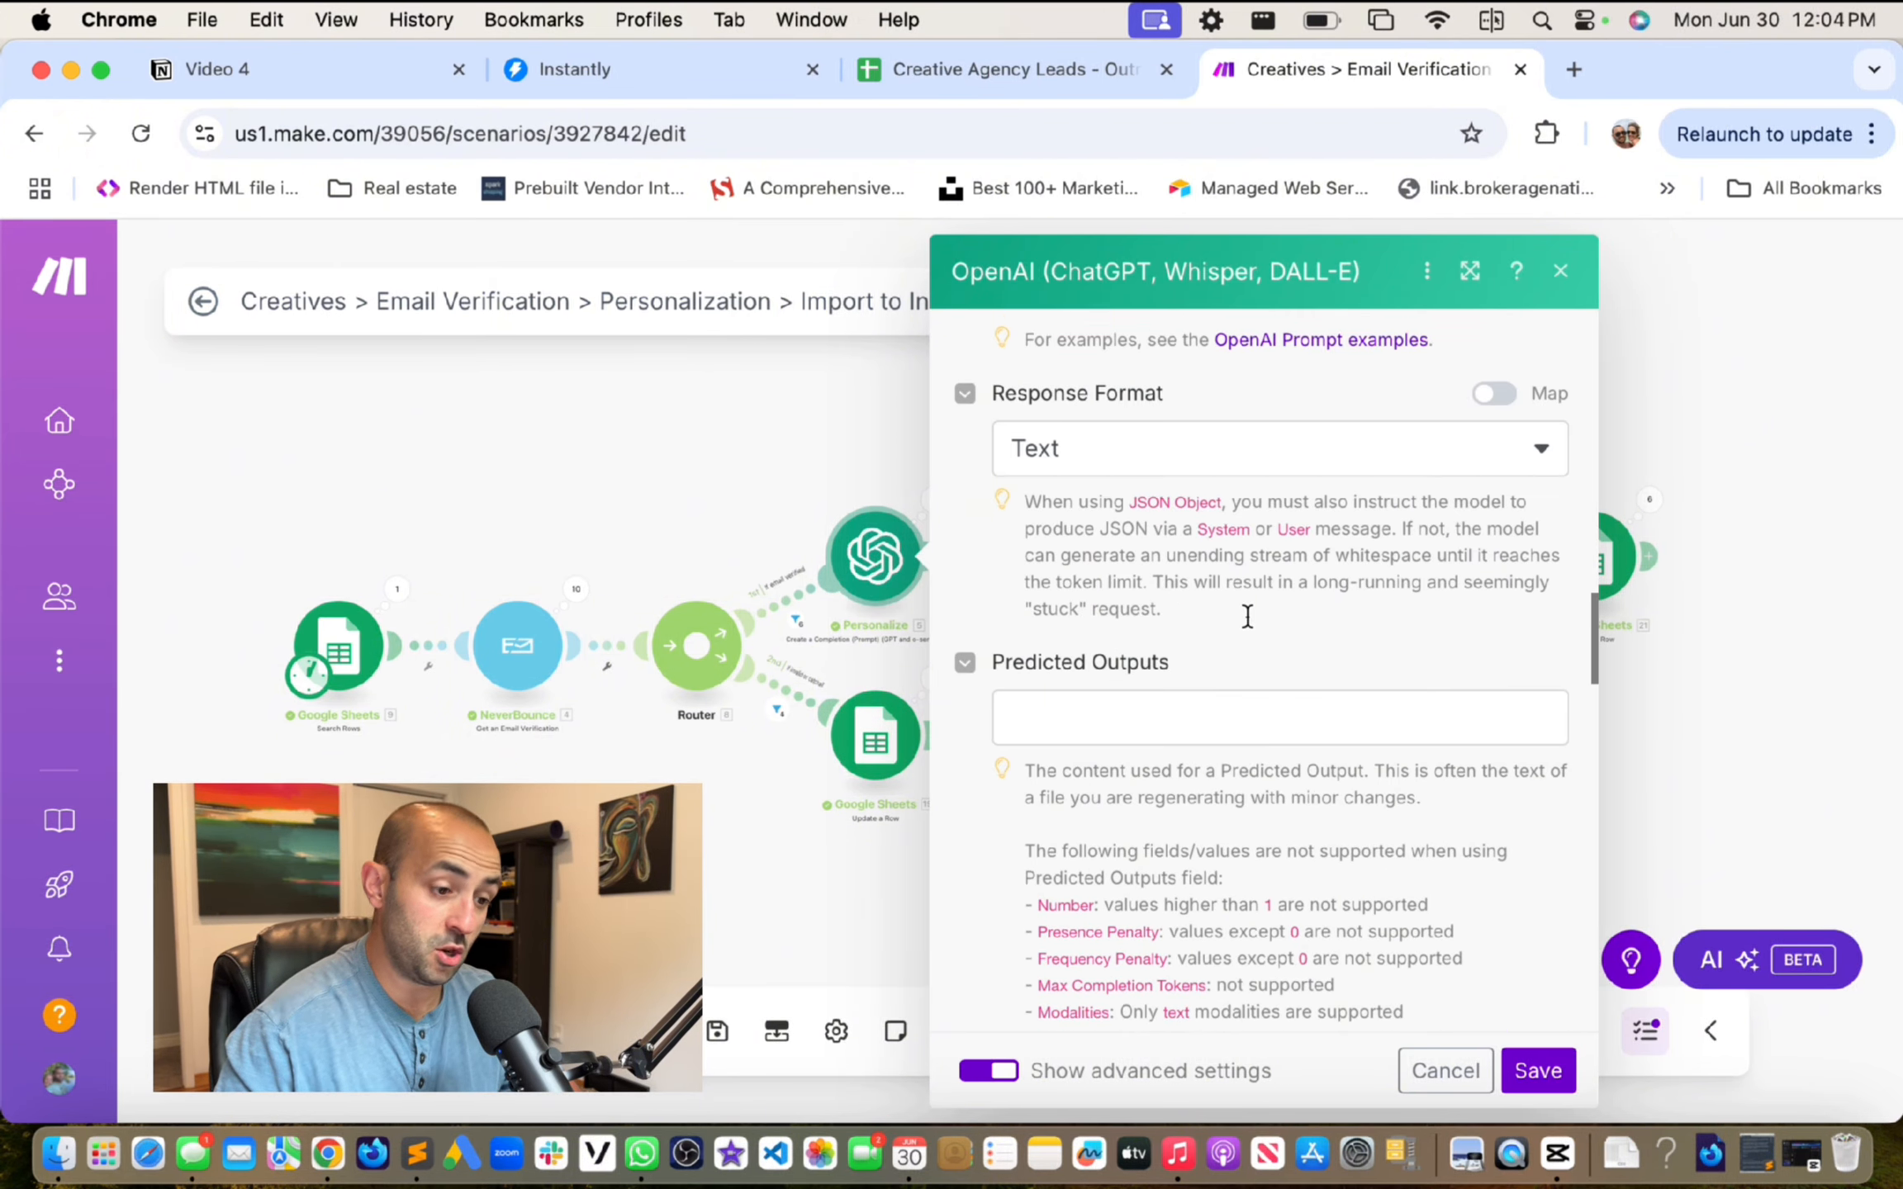
scroll(1245, 613, "up", 15)
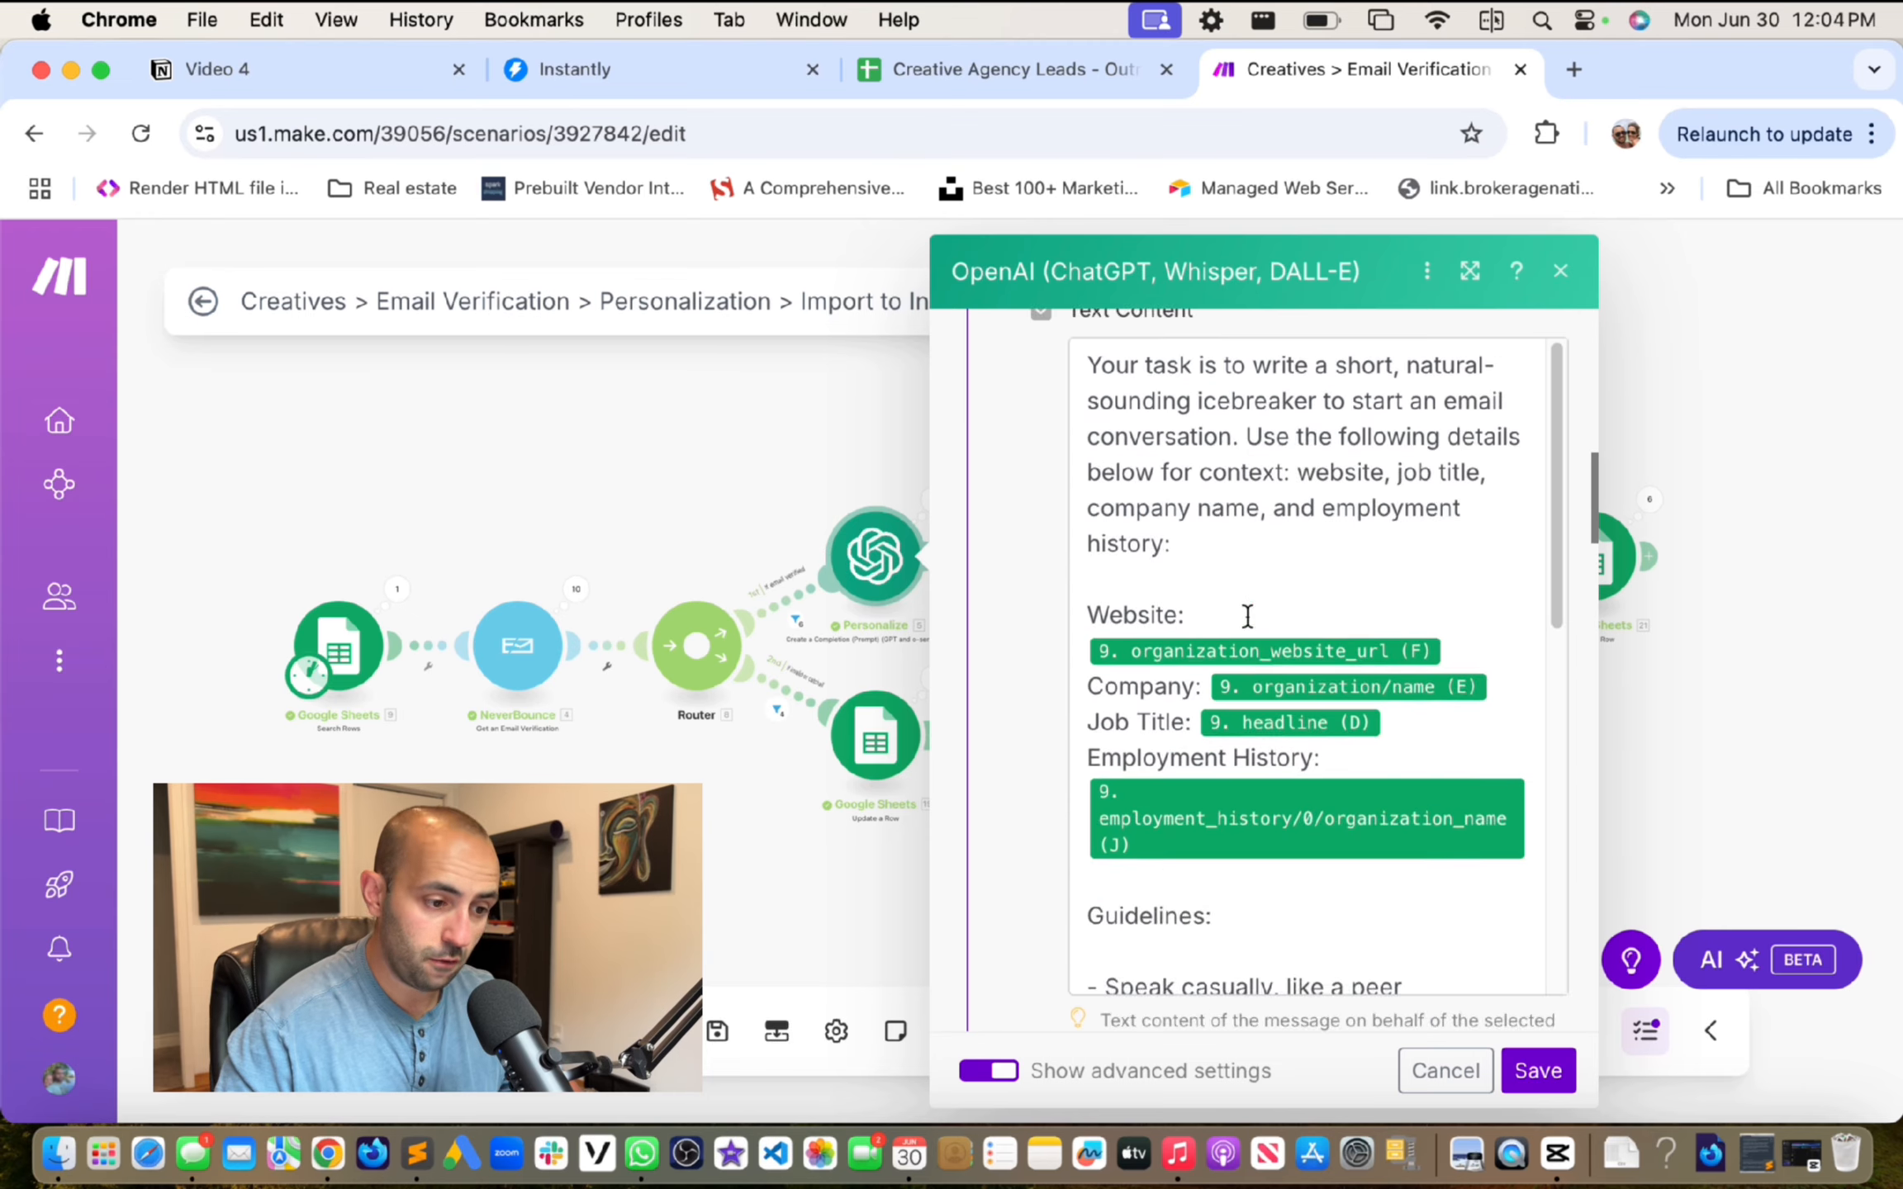
scroll(1226, 628, "up", 2)
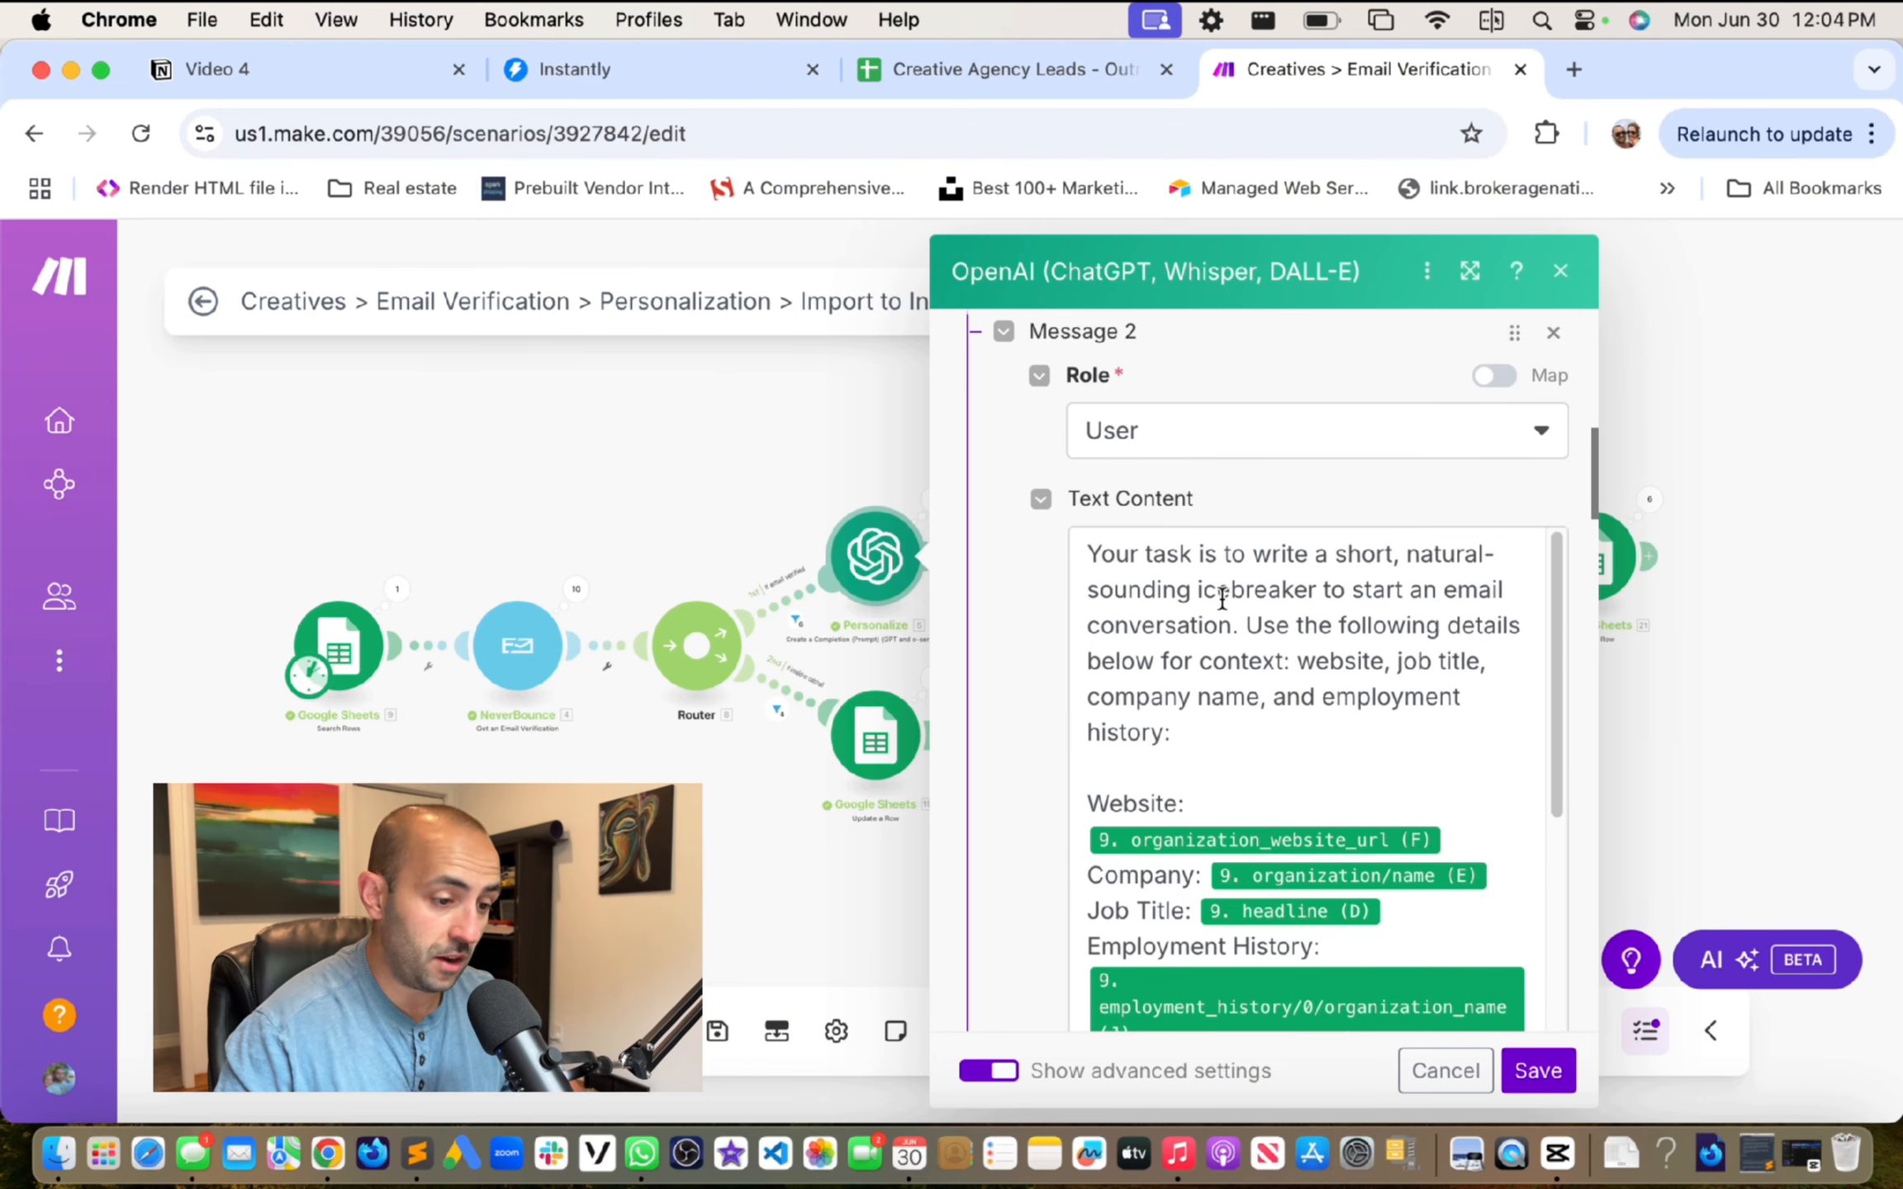
scroll(1218, 595, "down", 5)
scroll(1195, 648, "up", 4)
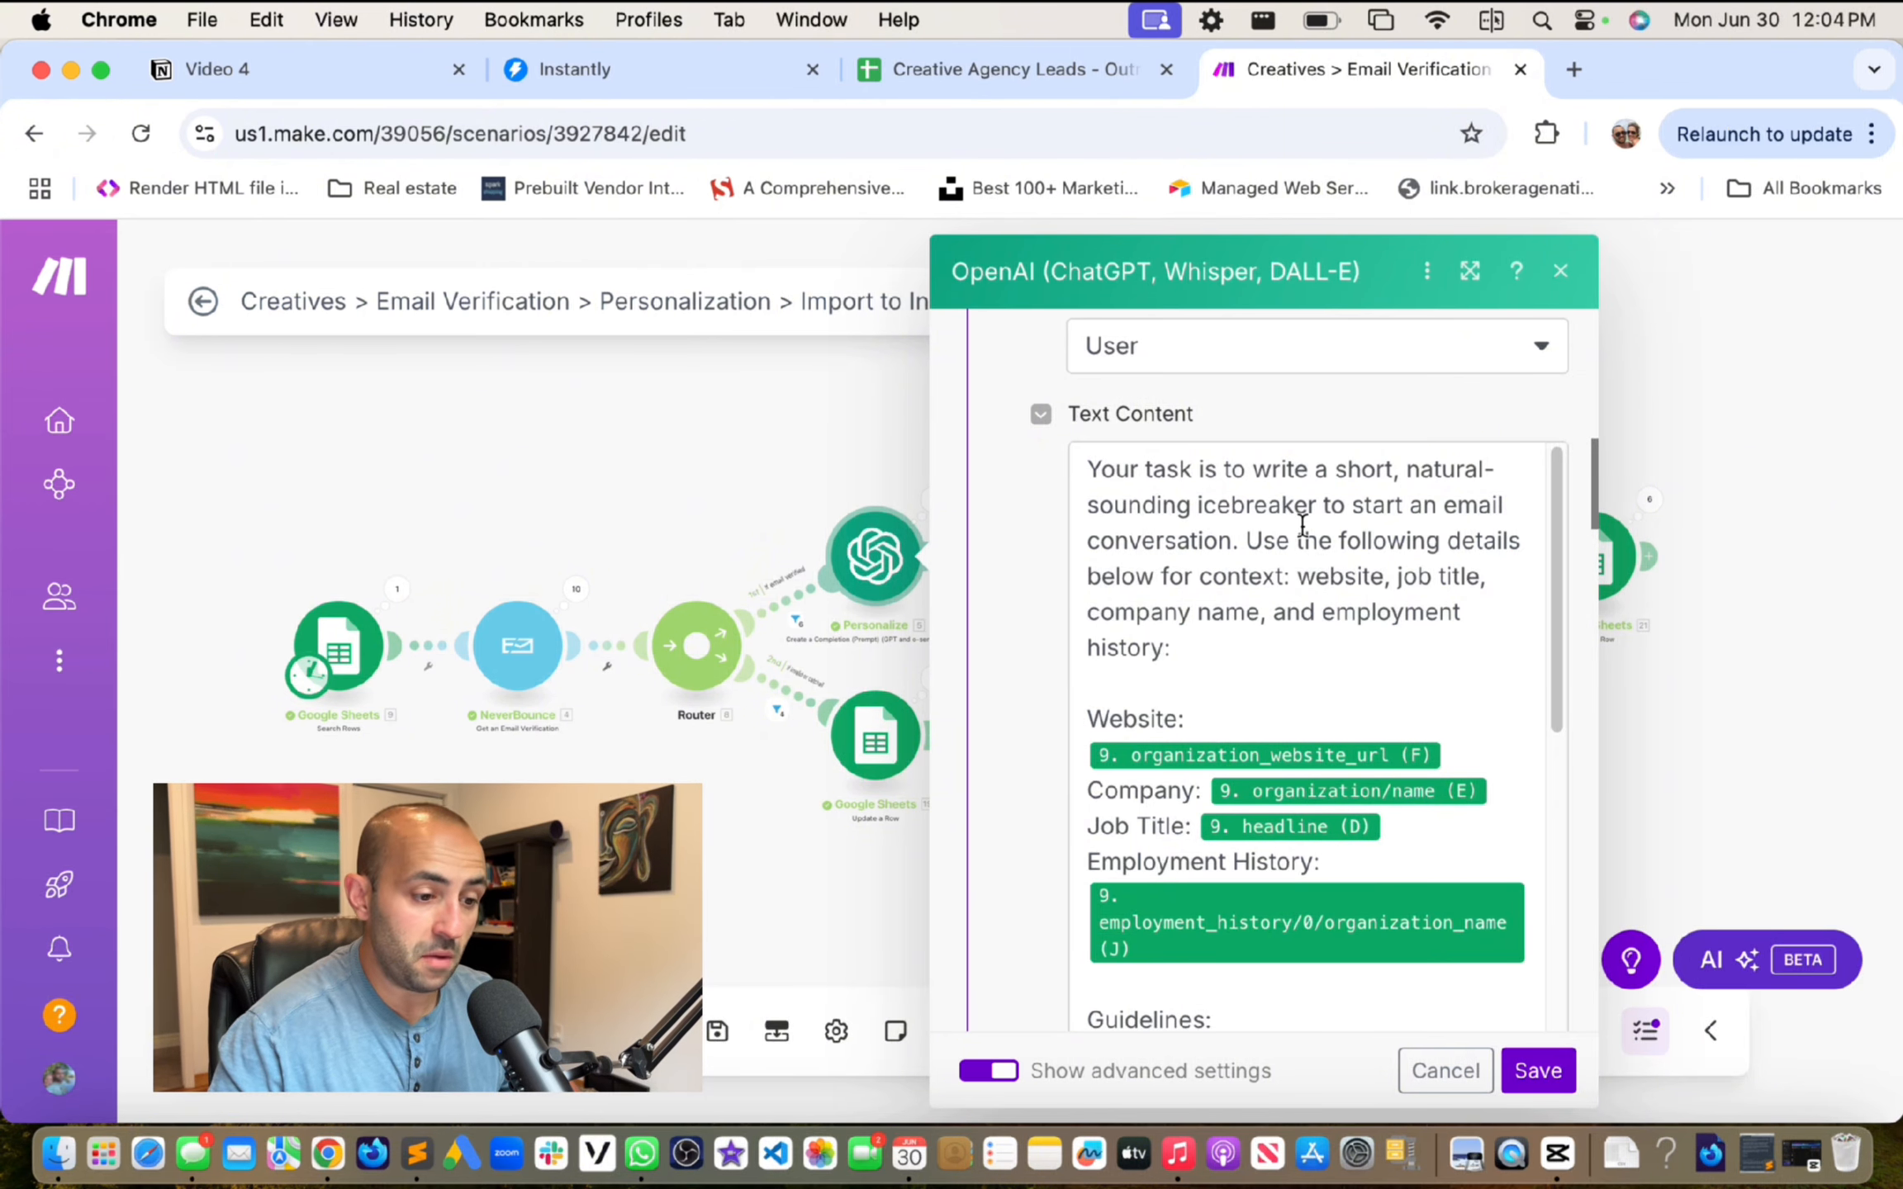
left_click(1260, 615)
type(",")
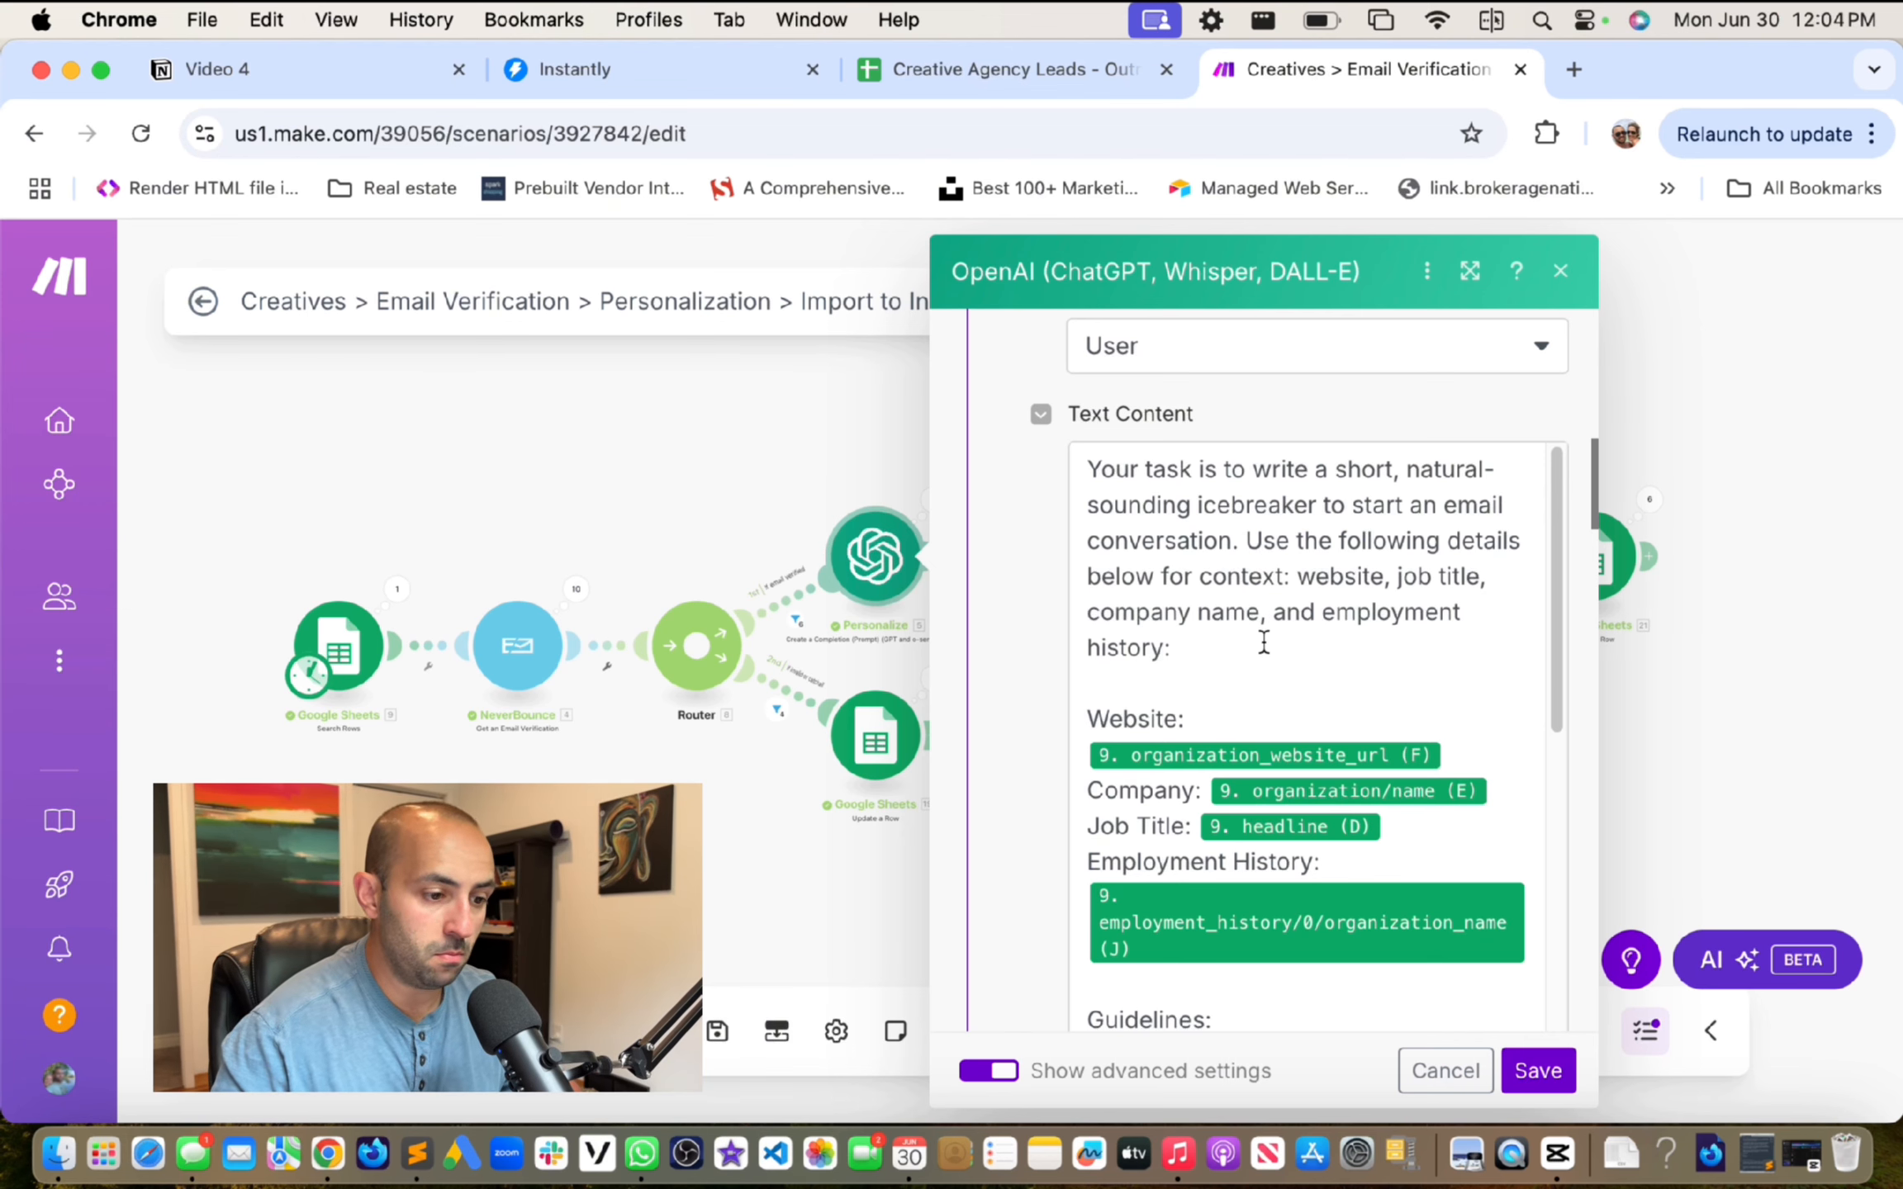
scroll(1259, 628, "down", 1)
scroll(1231, 509, "up", 1)
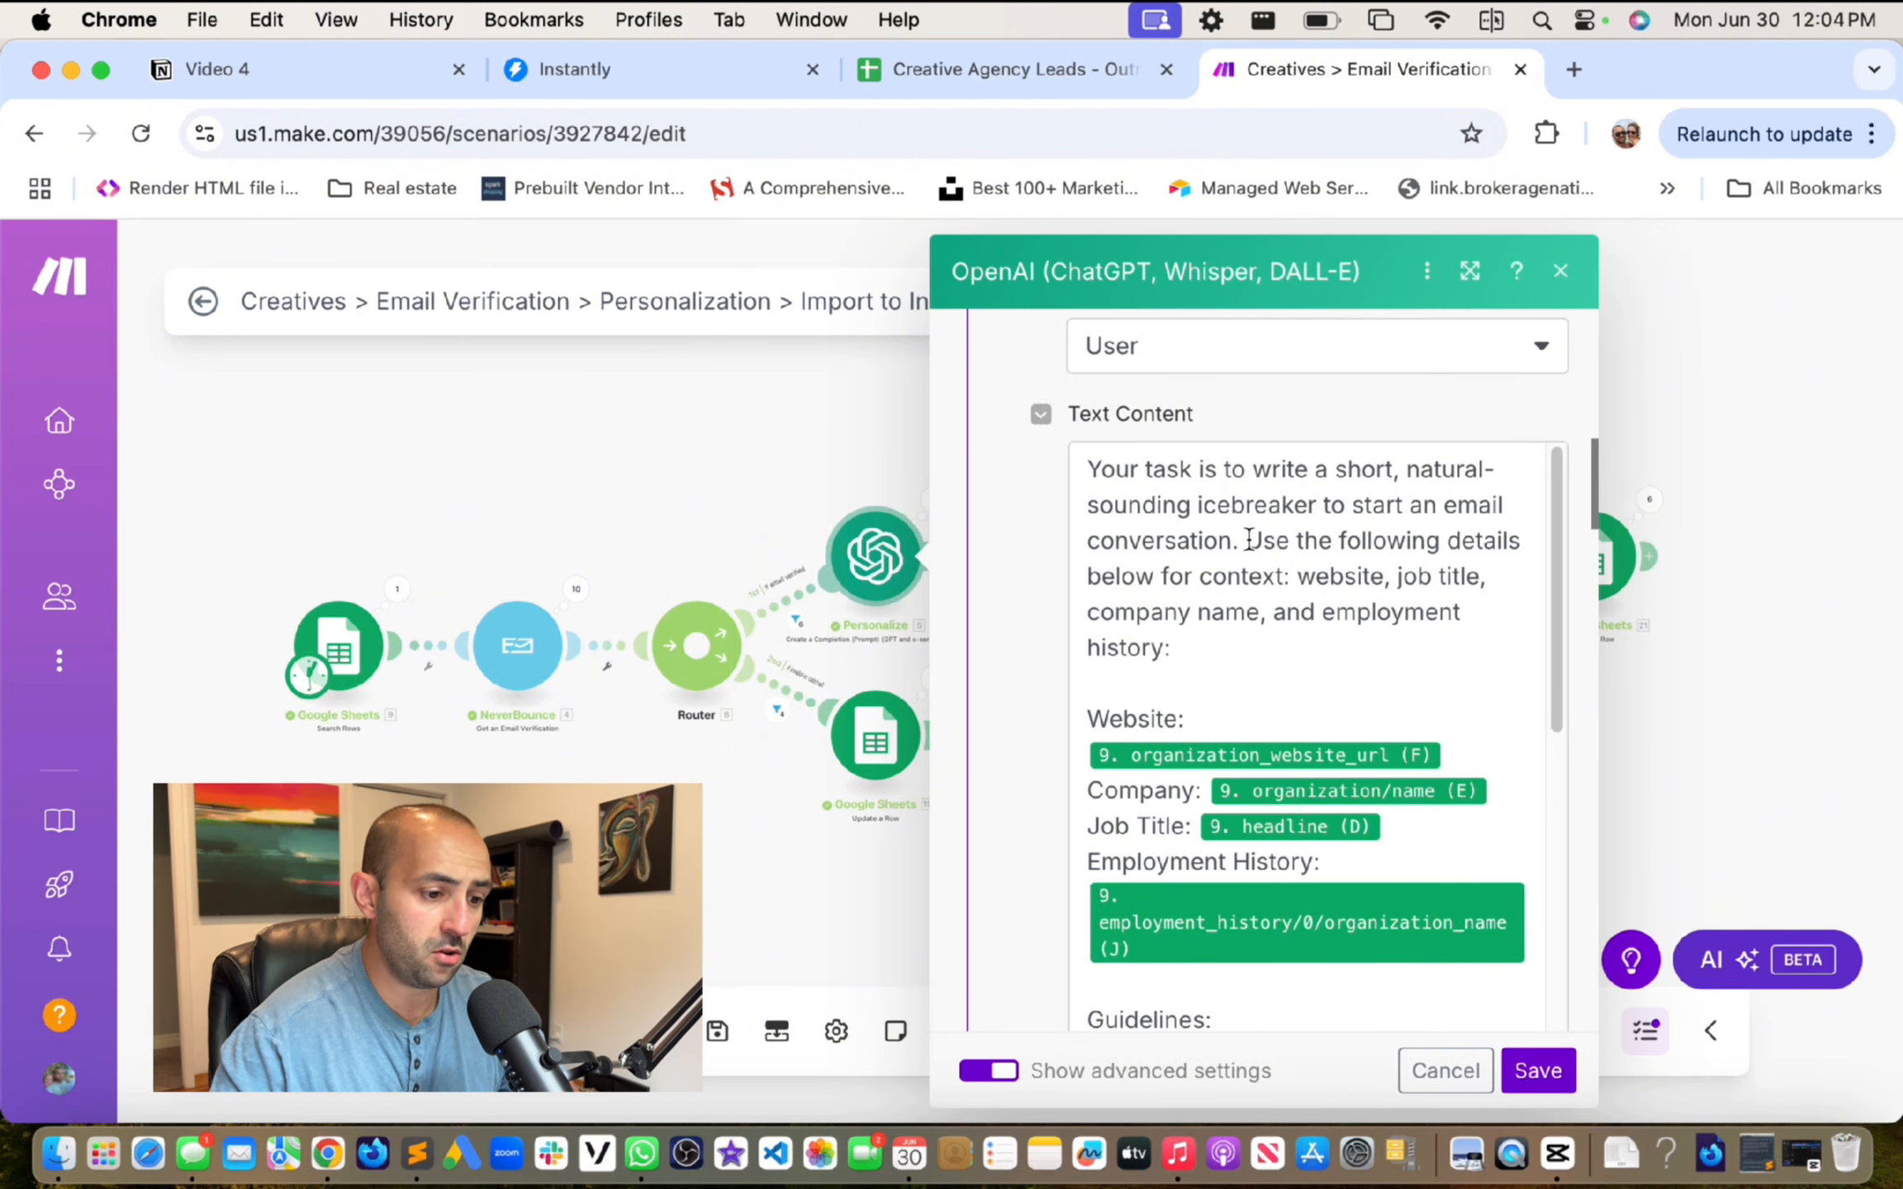
scroll(1251, 528, "down", 1)
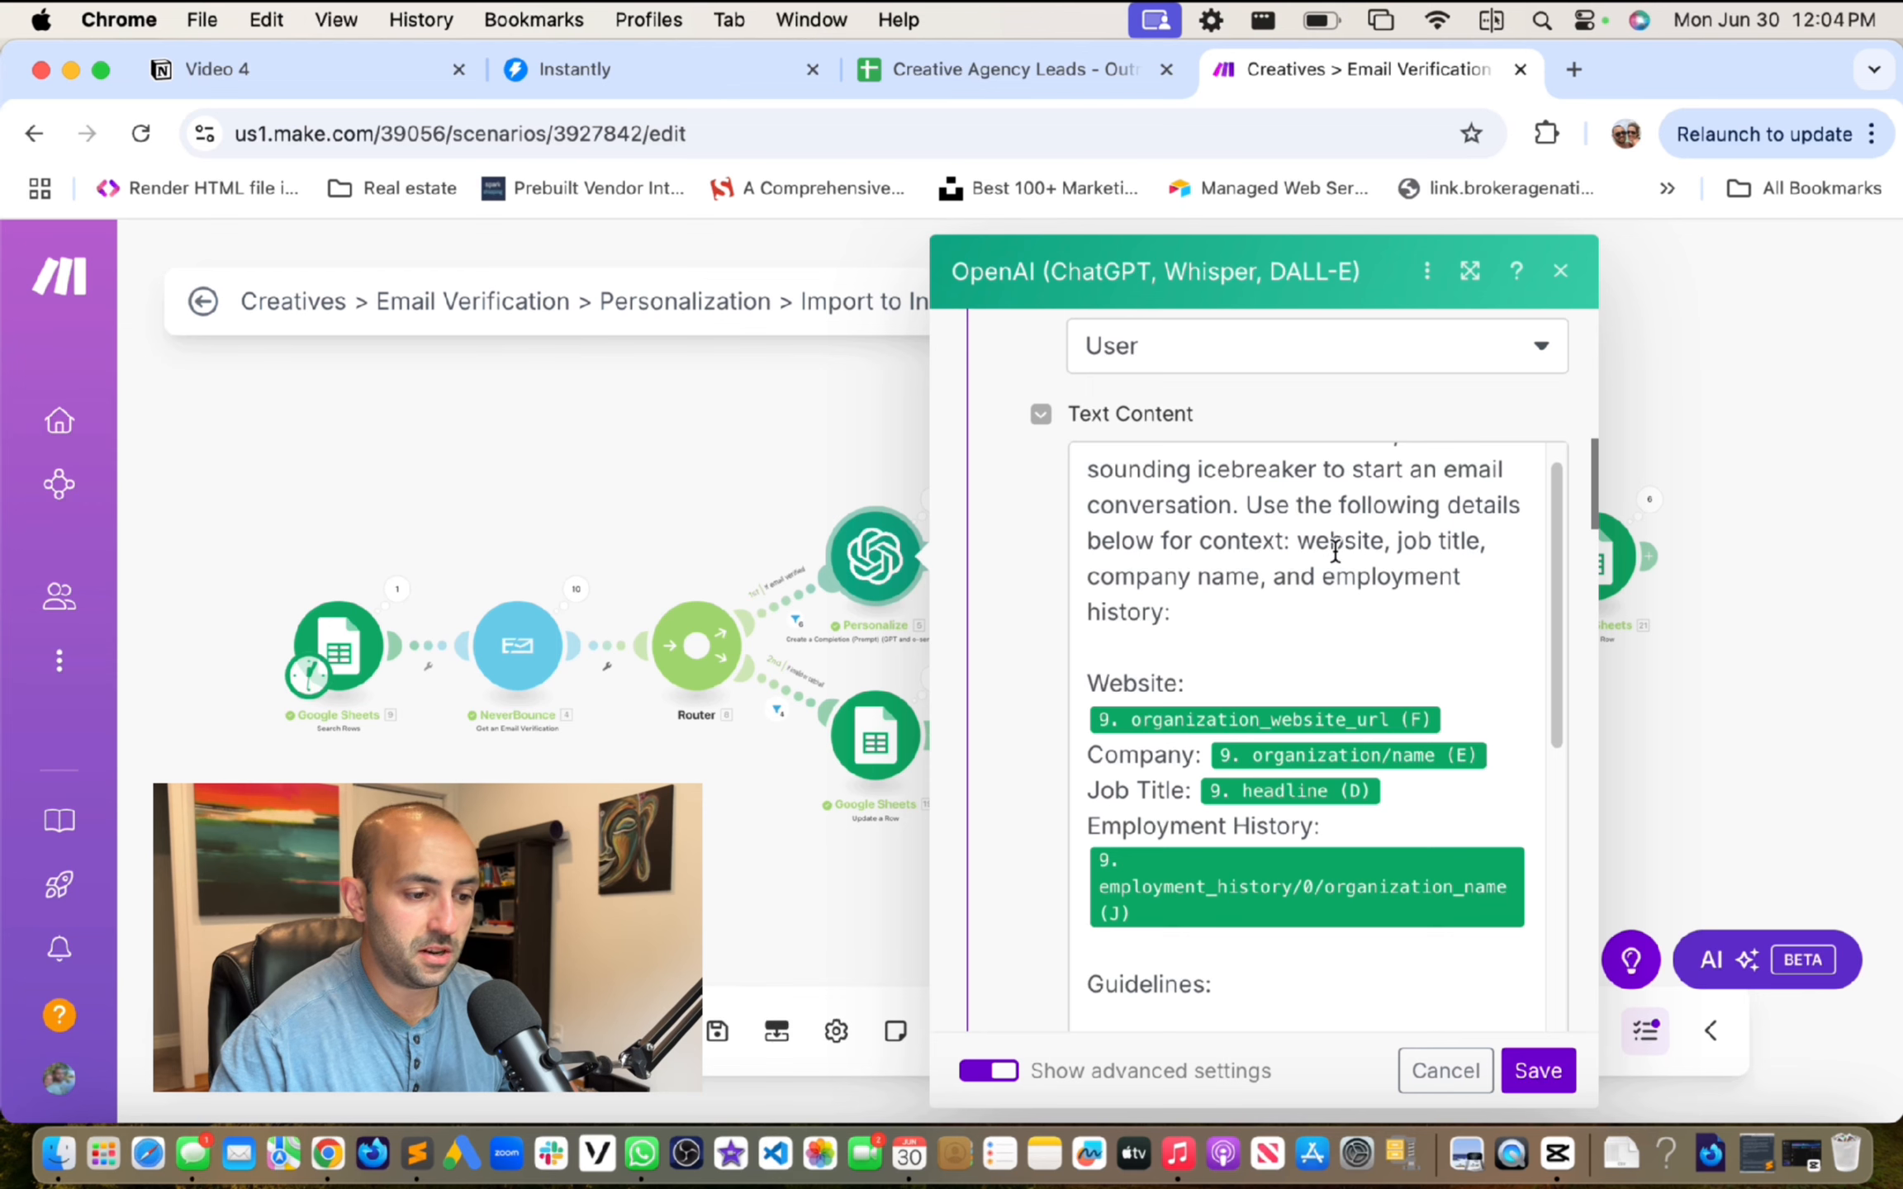
scroll(1355, 613, "down", 3)
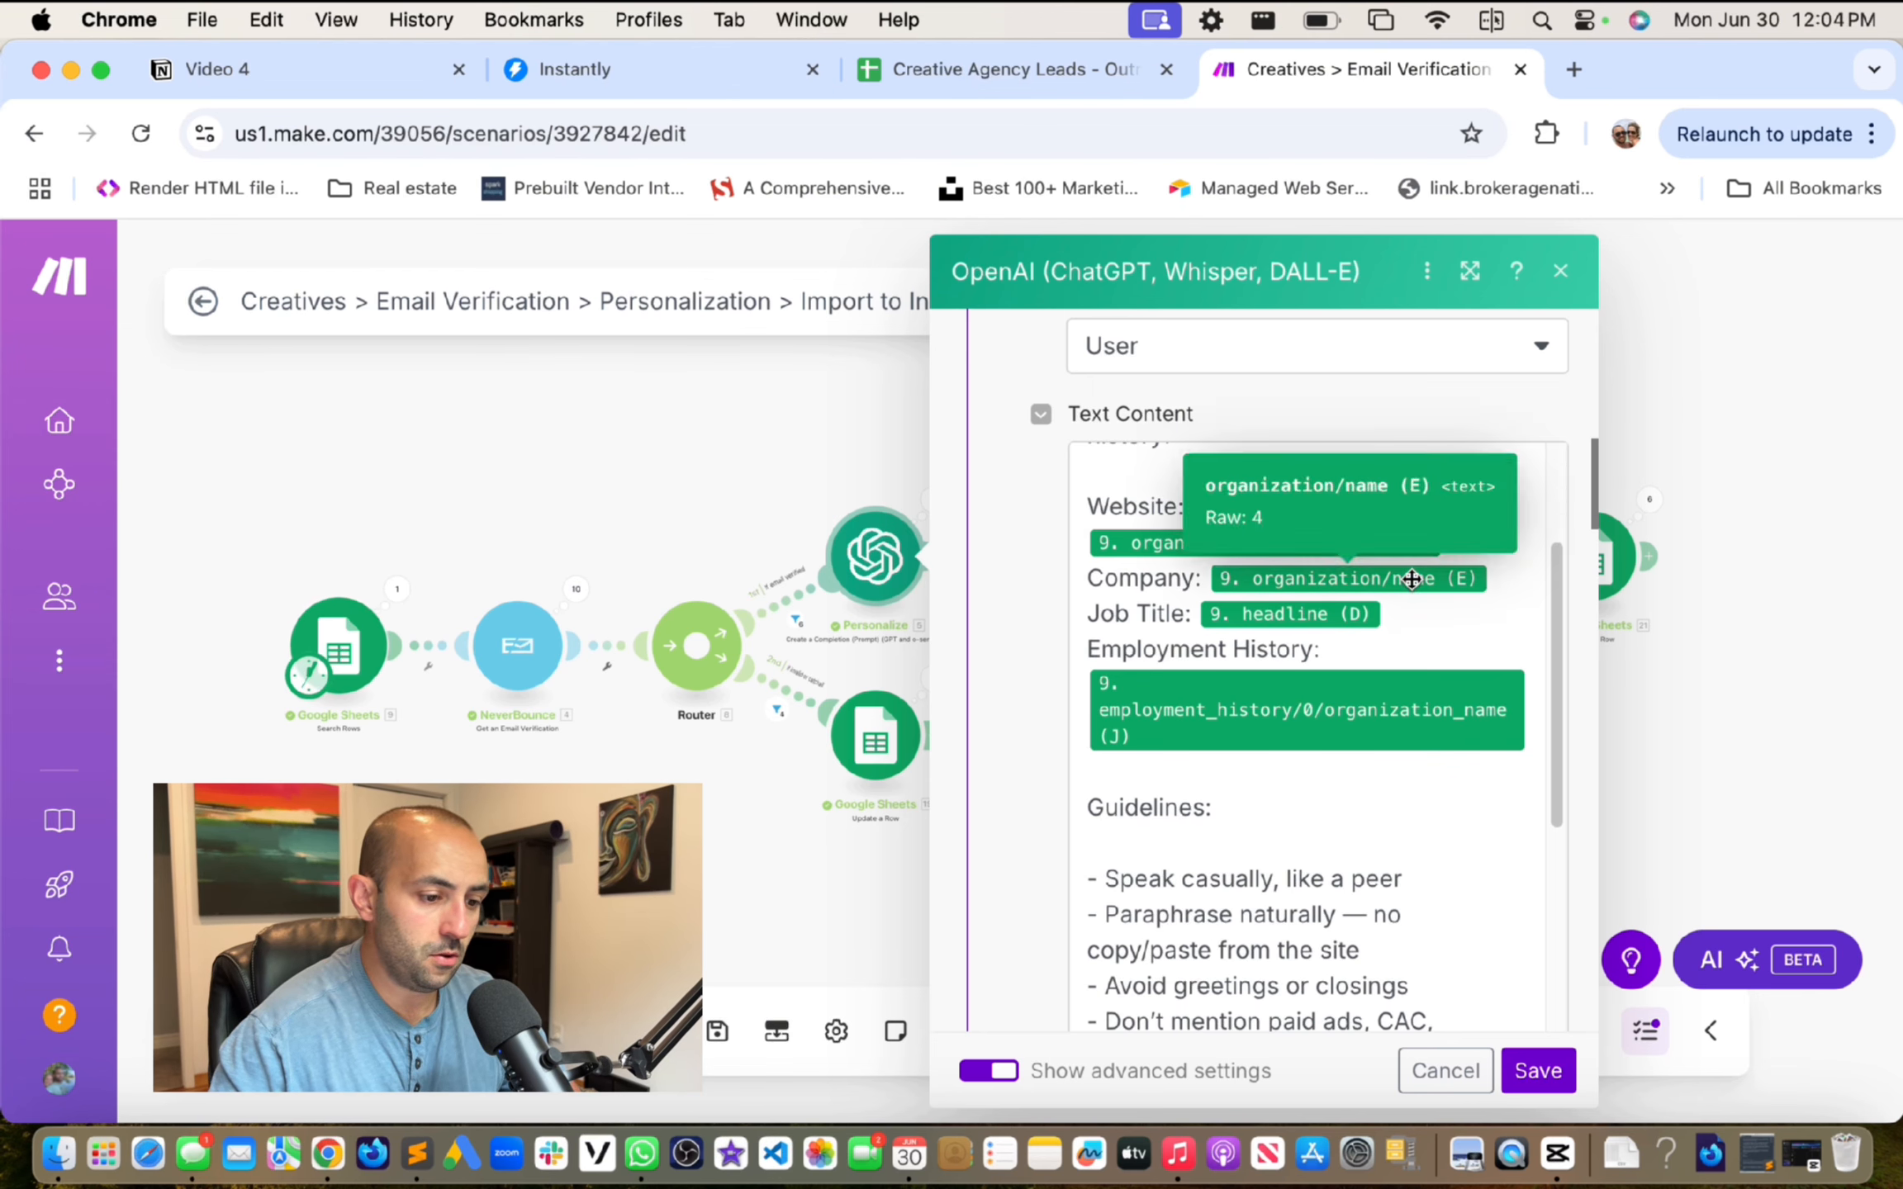
scroll(1329, 709, "down", 3)
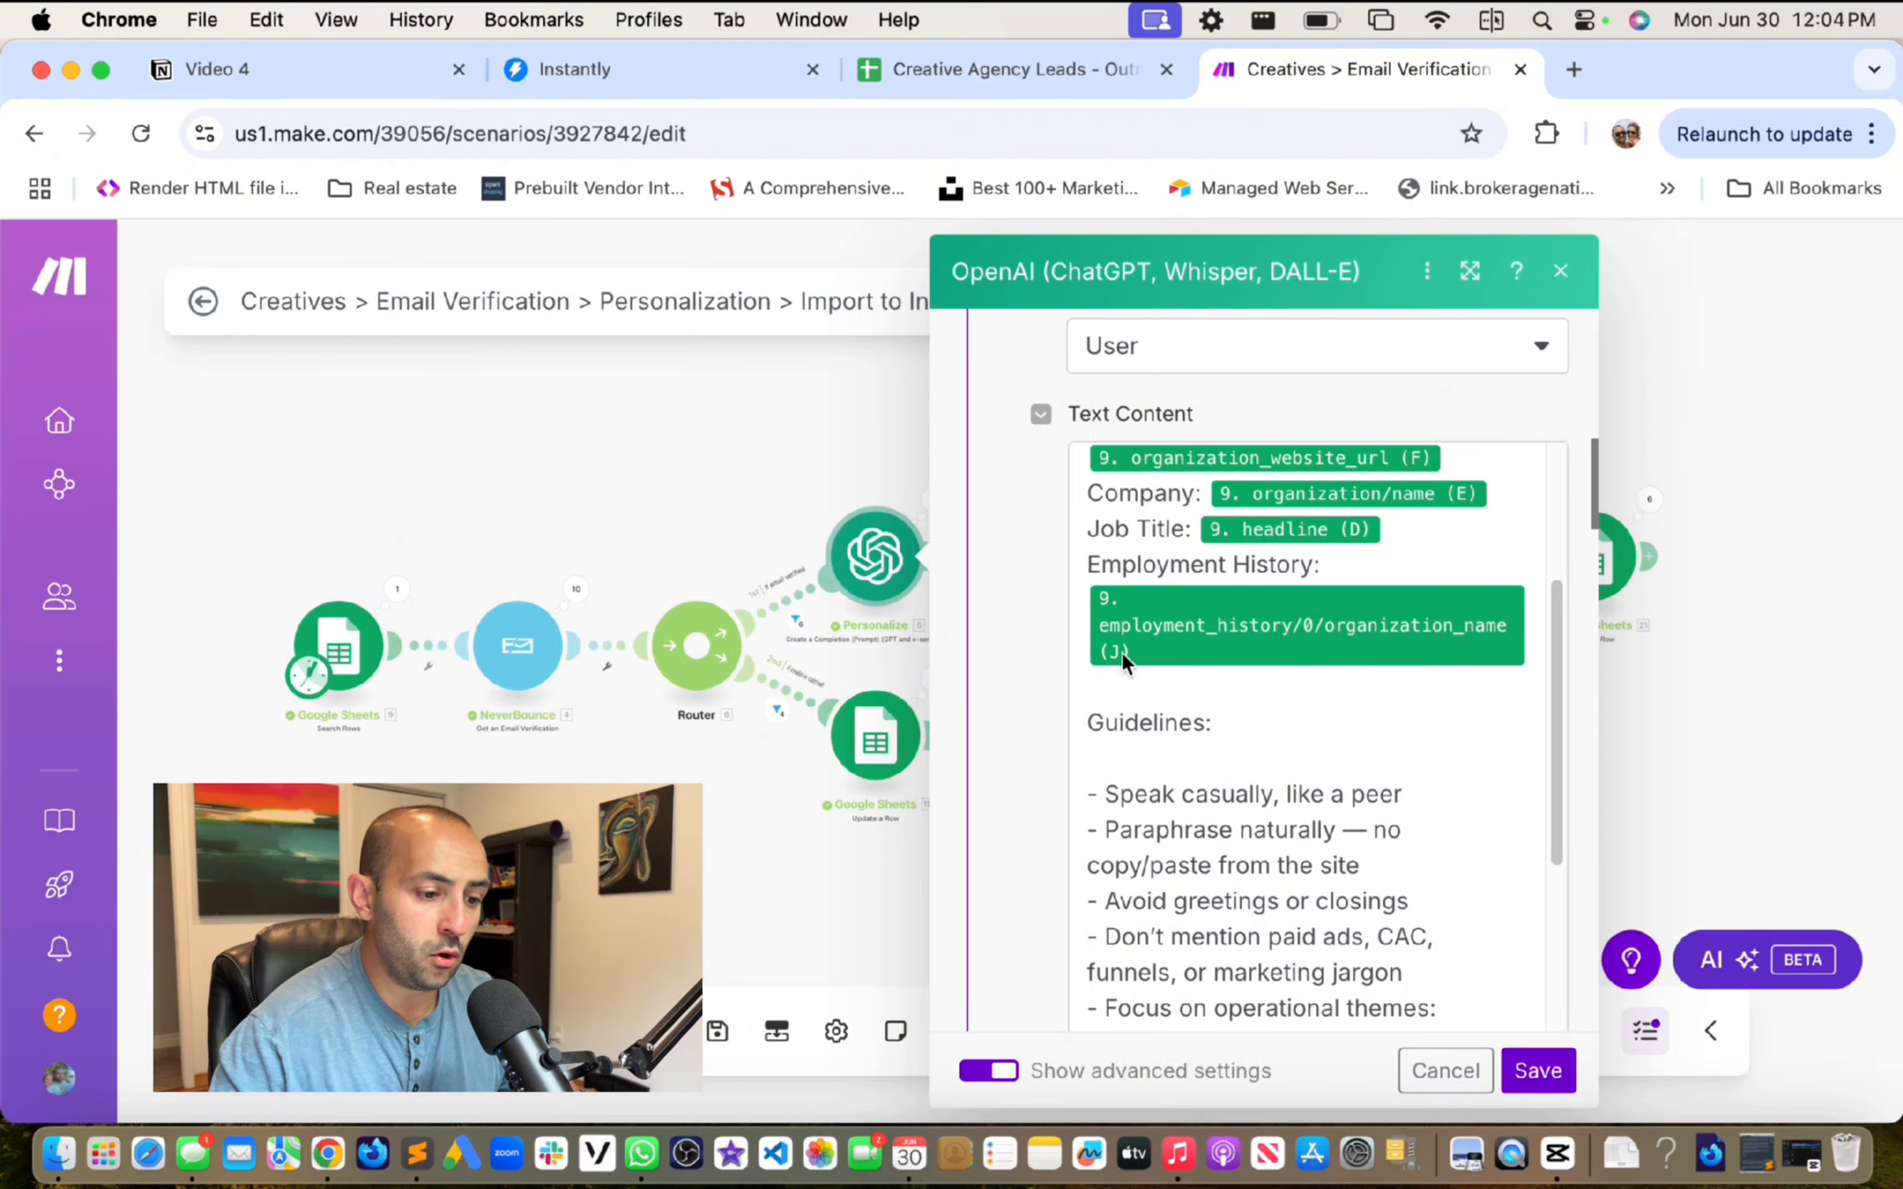
scroll(1138, 499, "up", 2)
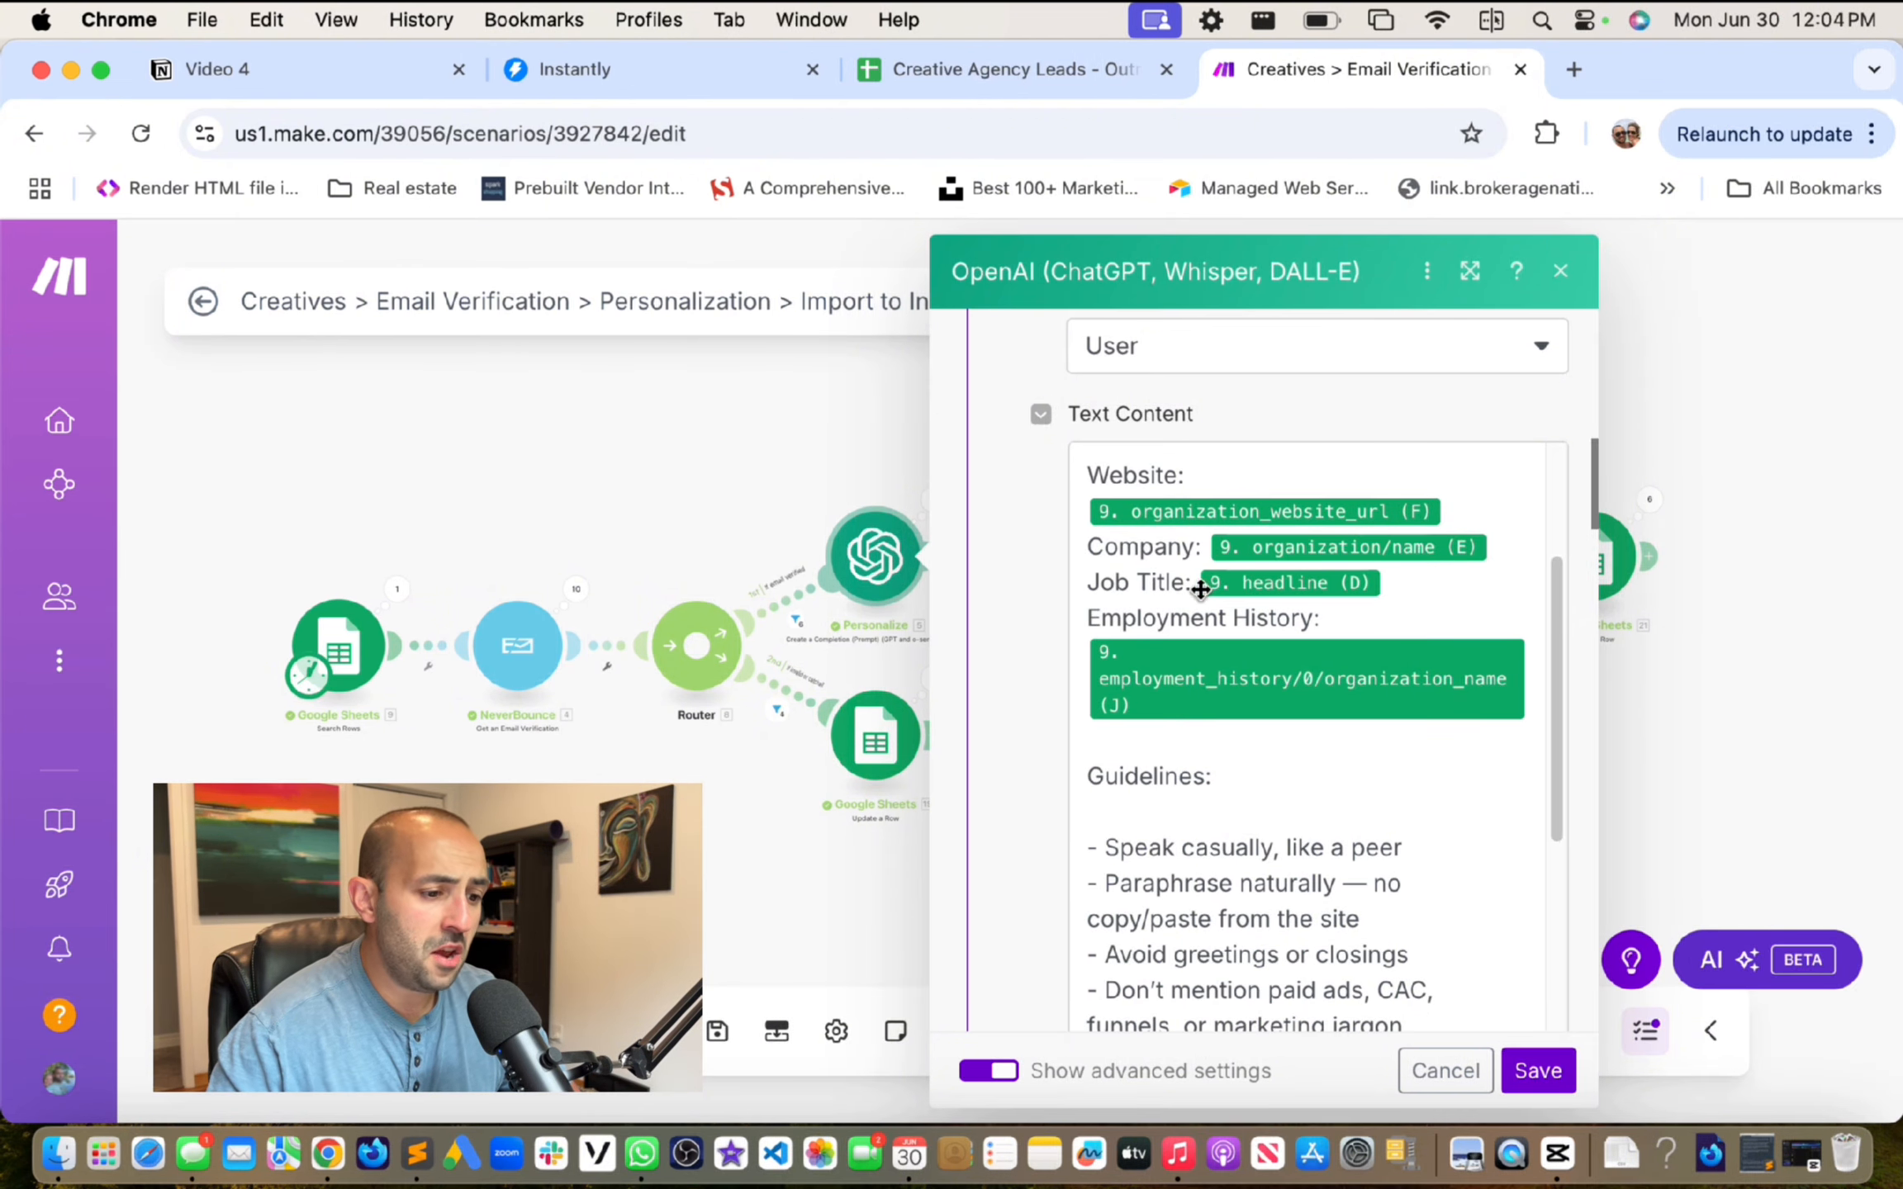
left_click_drag(1090, 578, 1321, 761)
scroll(1322, 761, "up", 1)
Step: Close the mappable fields list and scroll down to the prompt's guidelines
left_click(1320, 760)
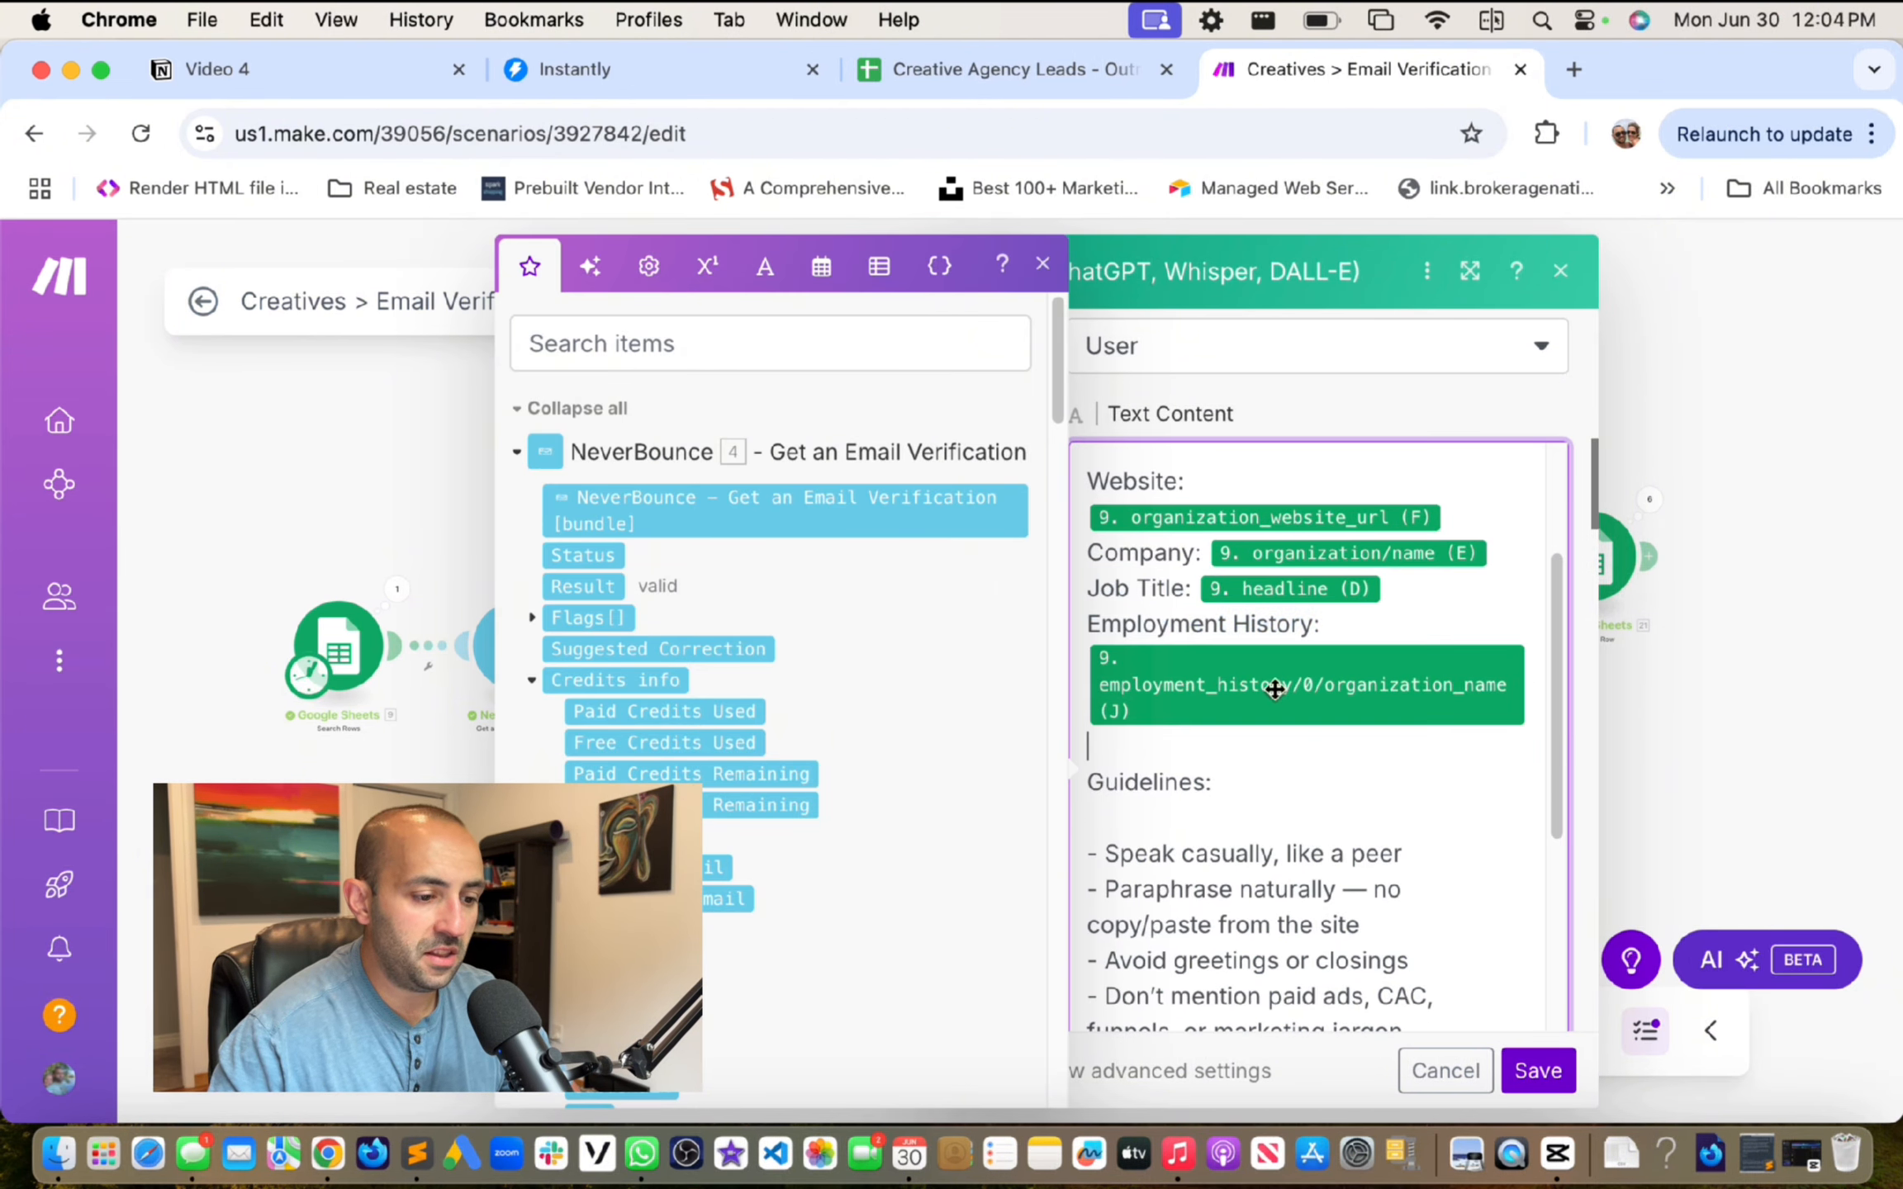
left_click(1043, 263)
mouse_move(1220, 589)
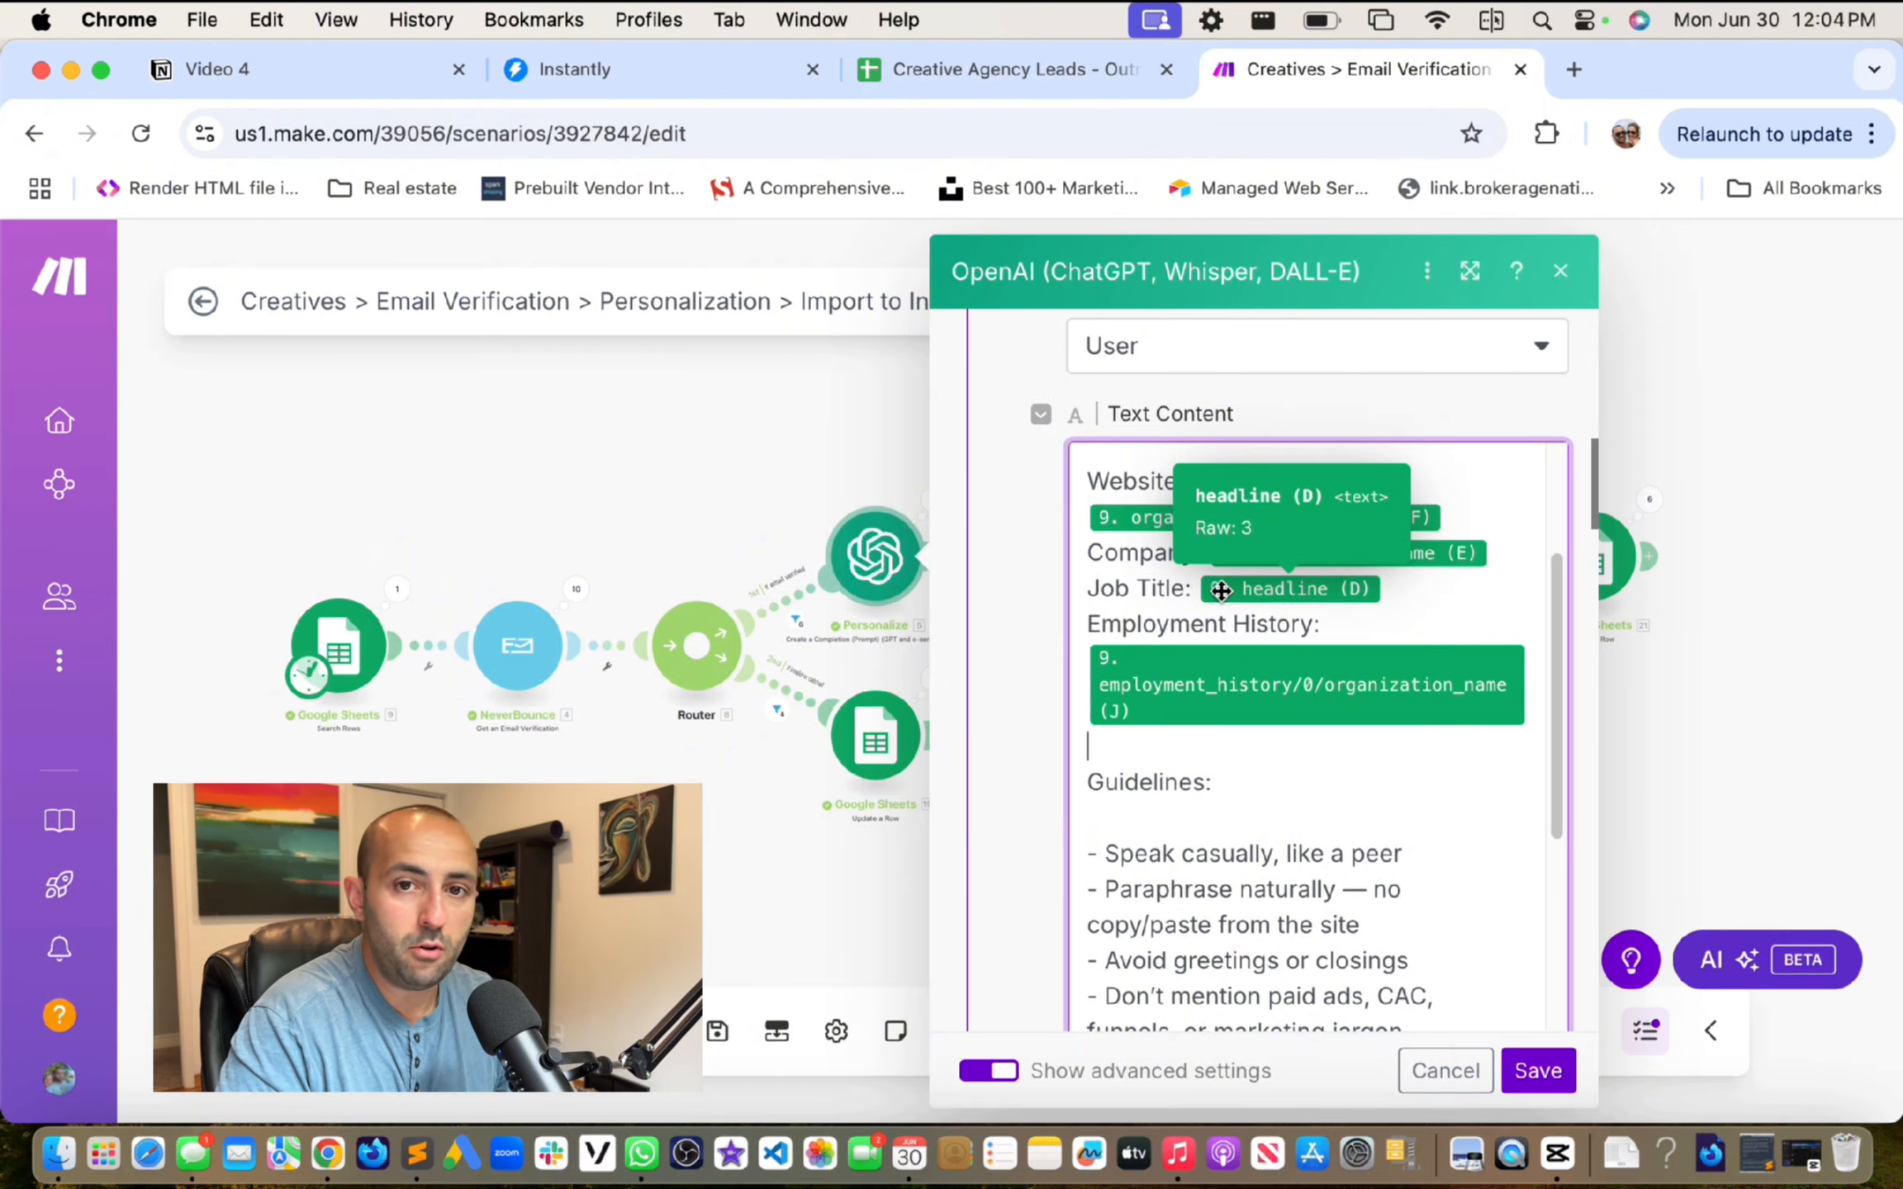
scroll(1256, 795, "down", 3)
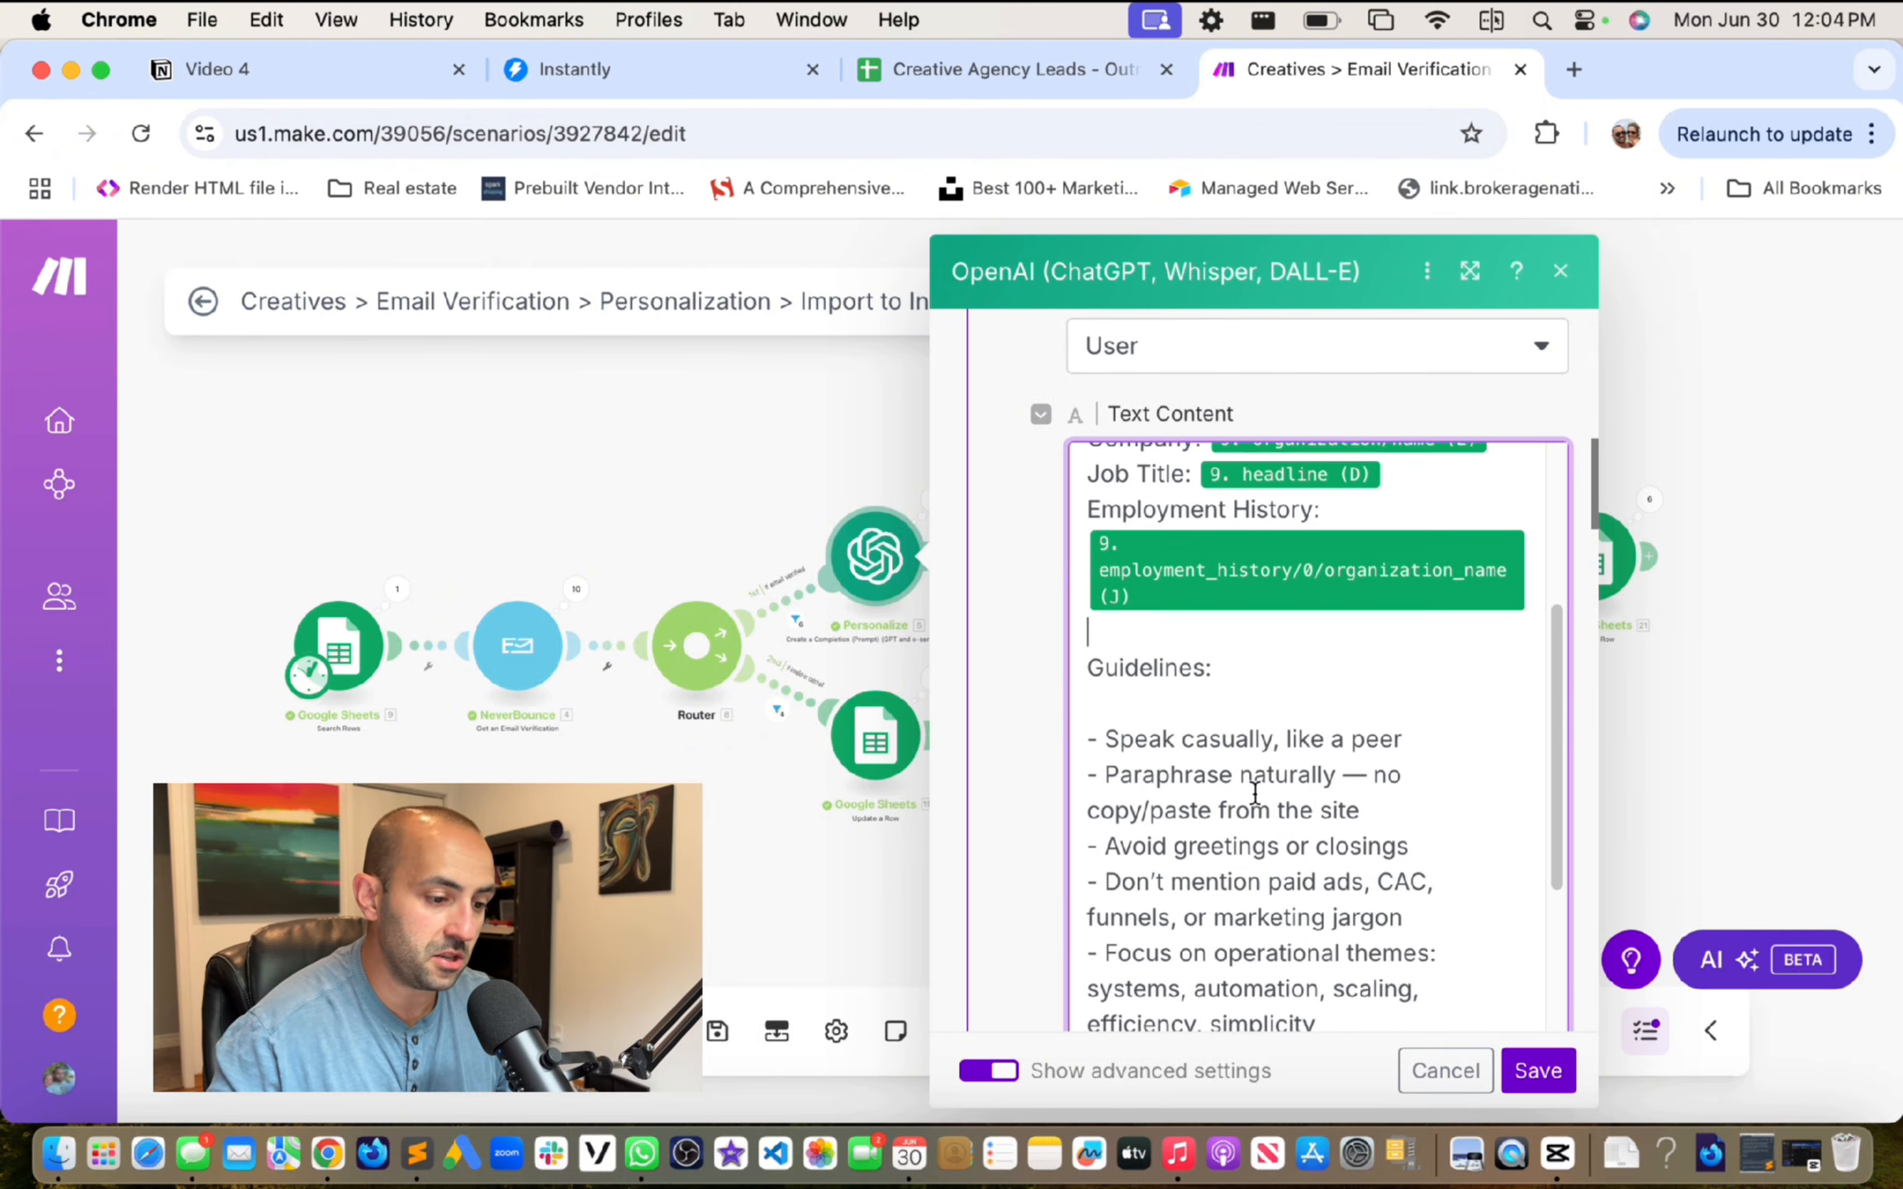
scroll(1235, 779, "down", 1)
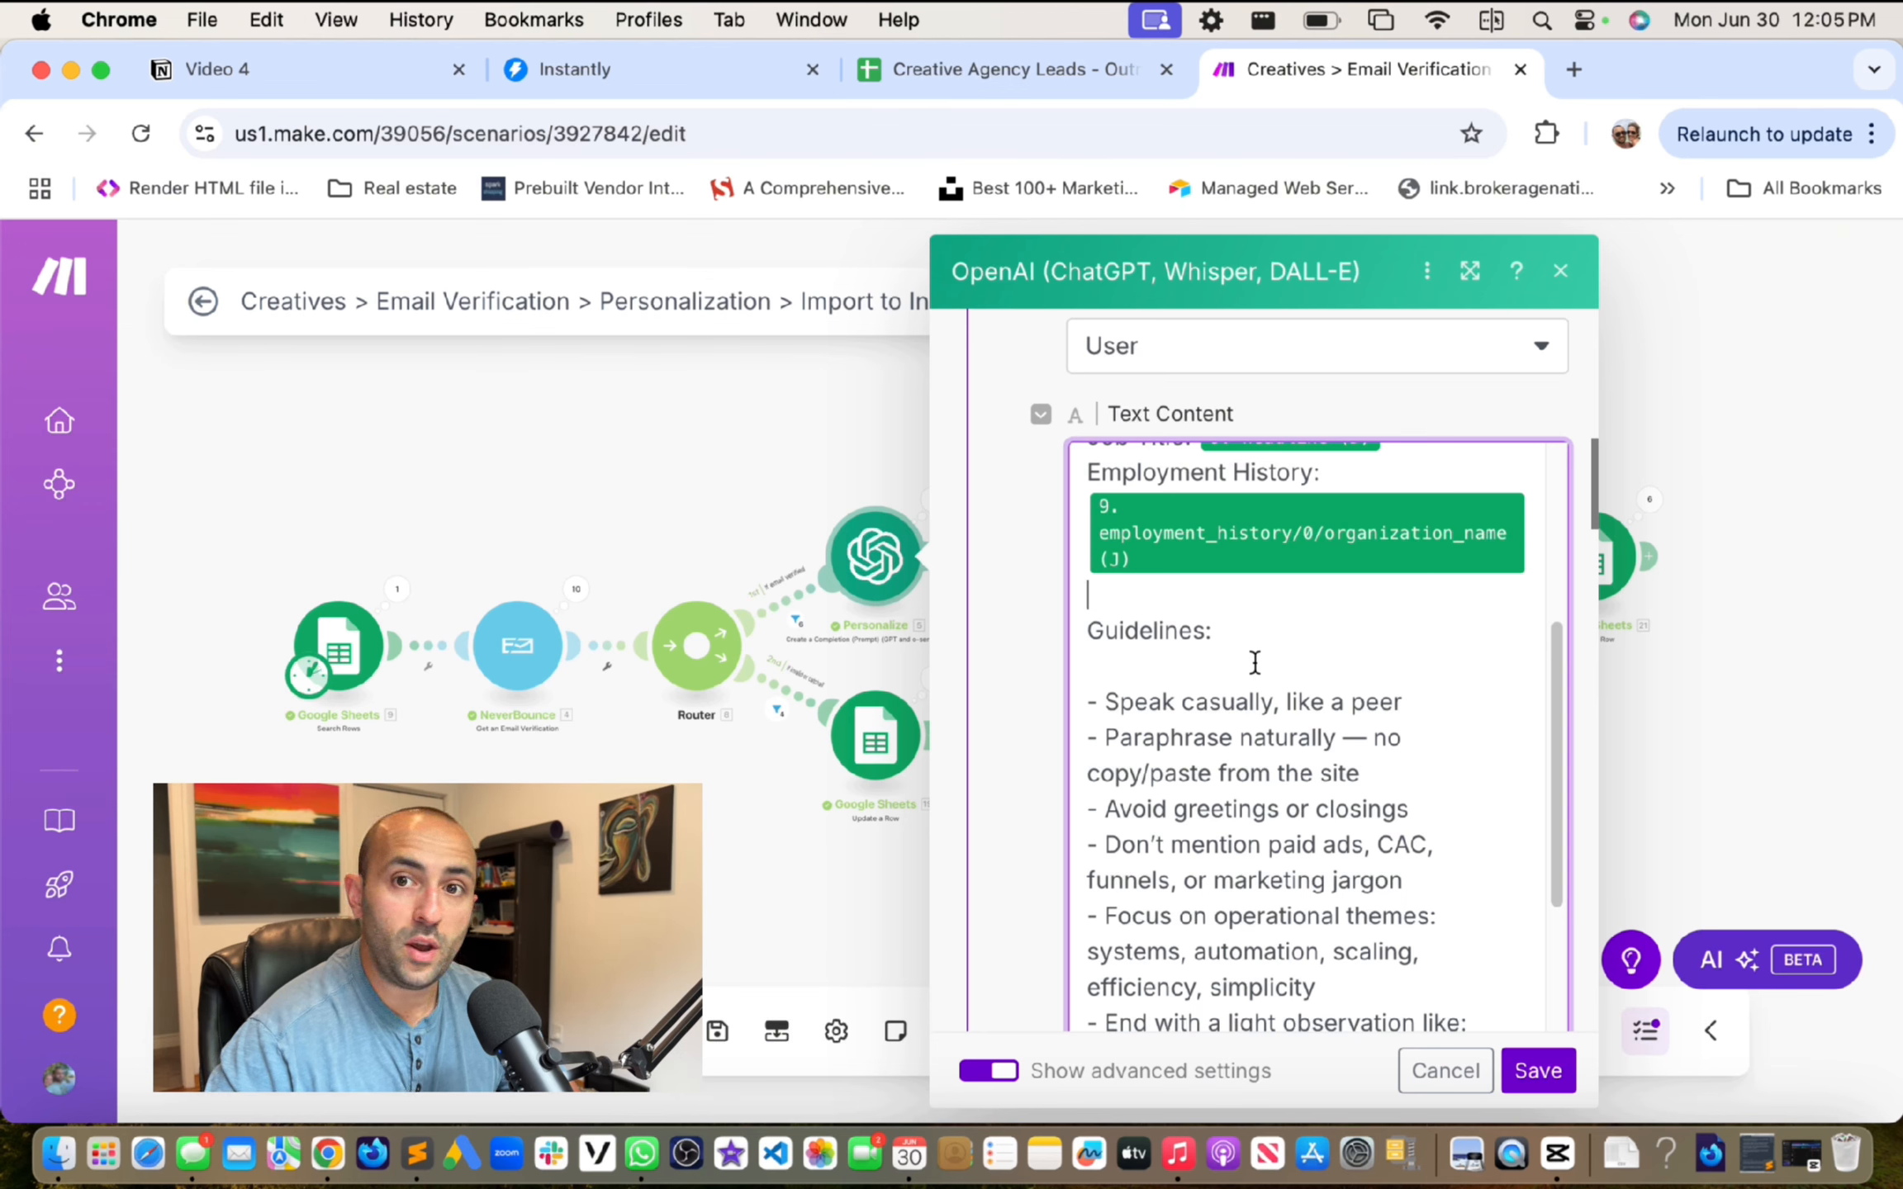
scroll(1256, 665, "down", 2)
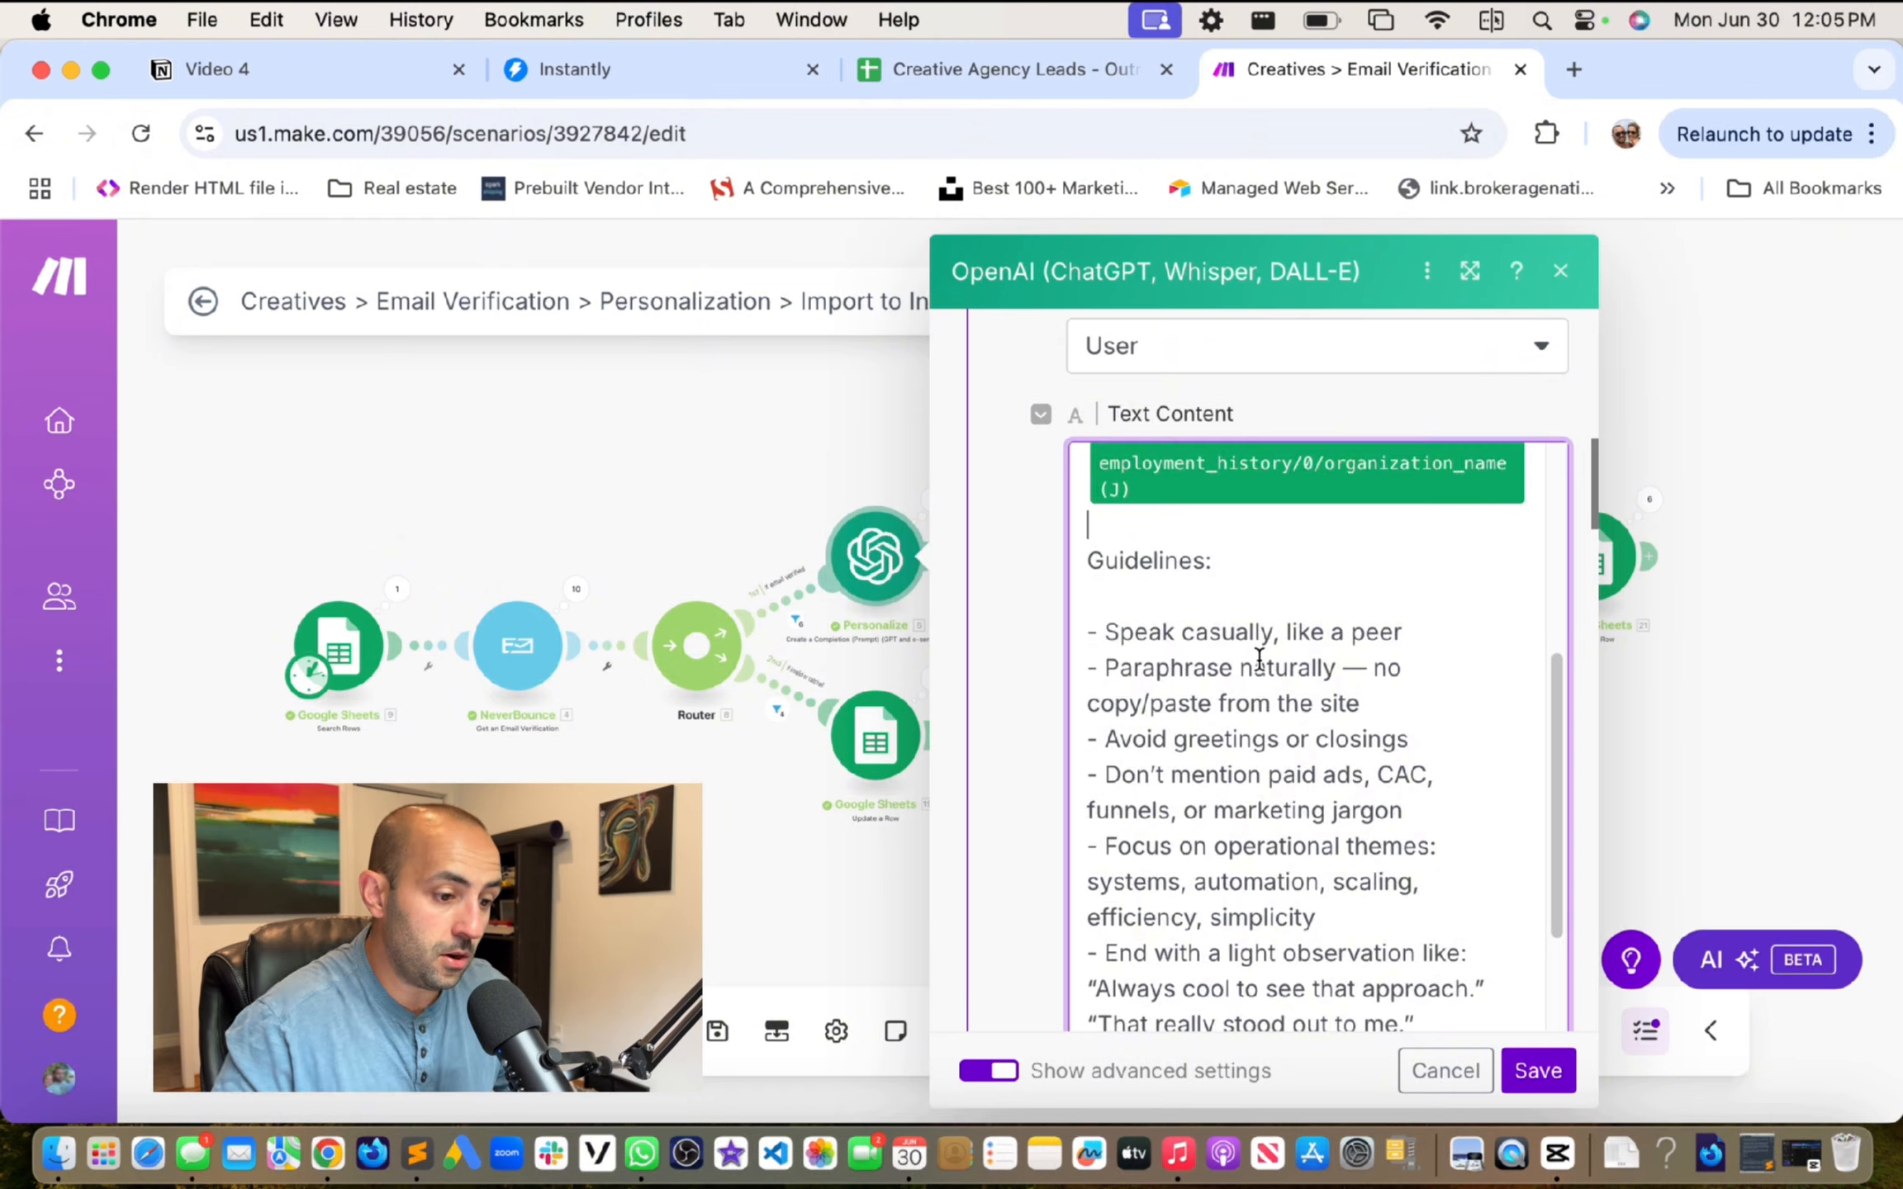
scroll(1255, 664, "up", 3)
scroll(1342, 596, "down", 3)
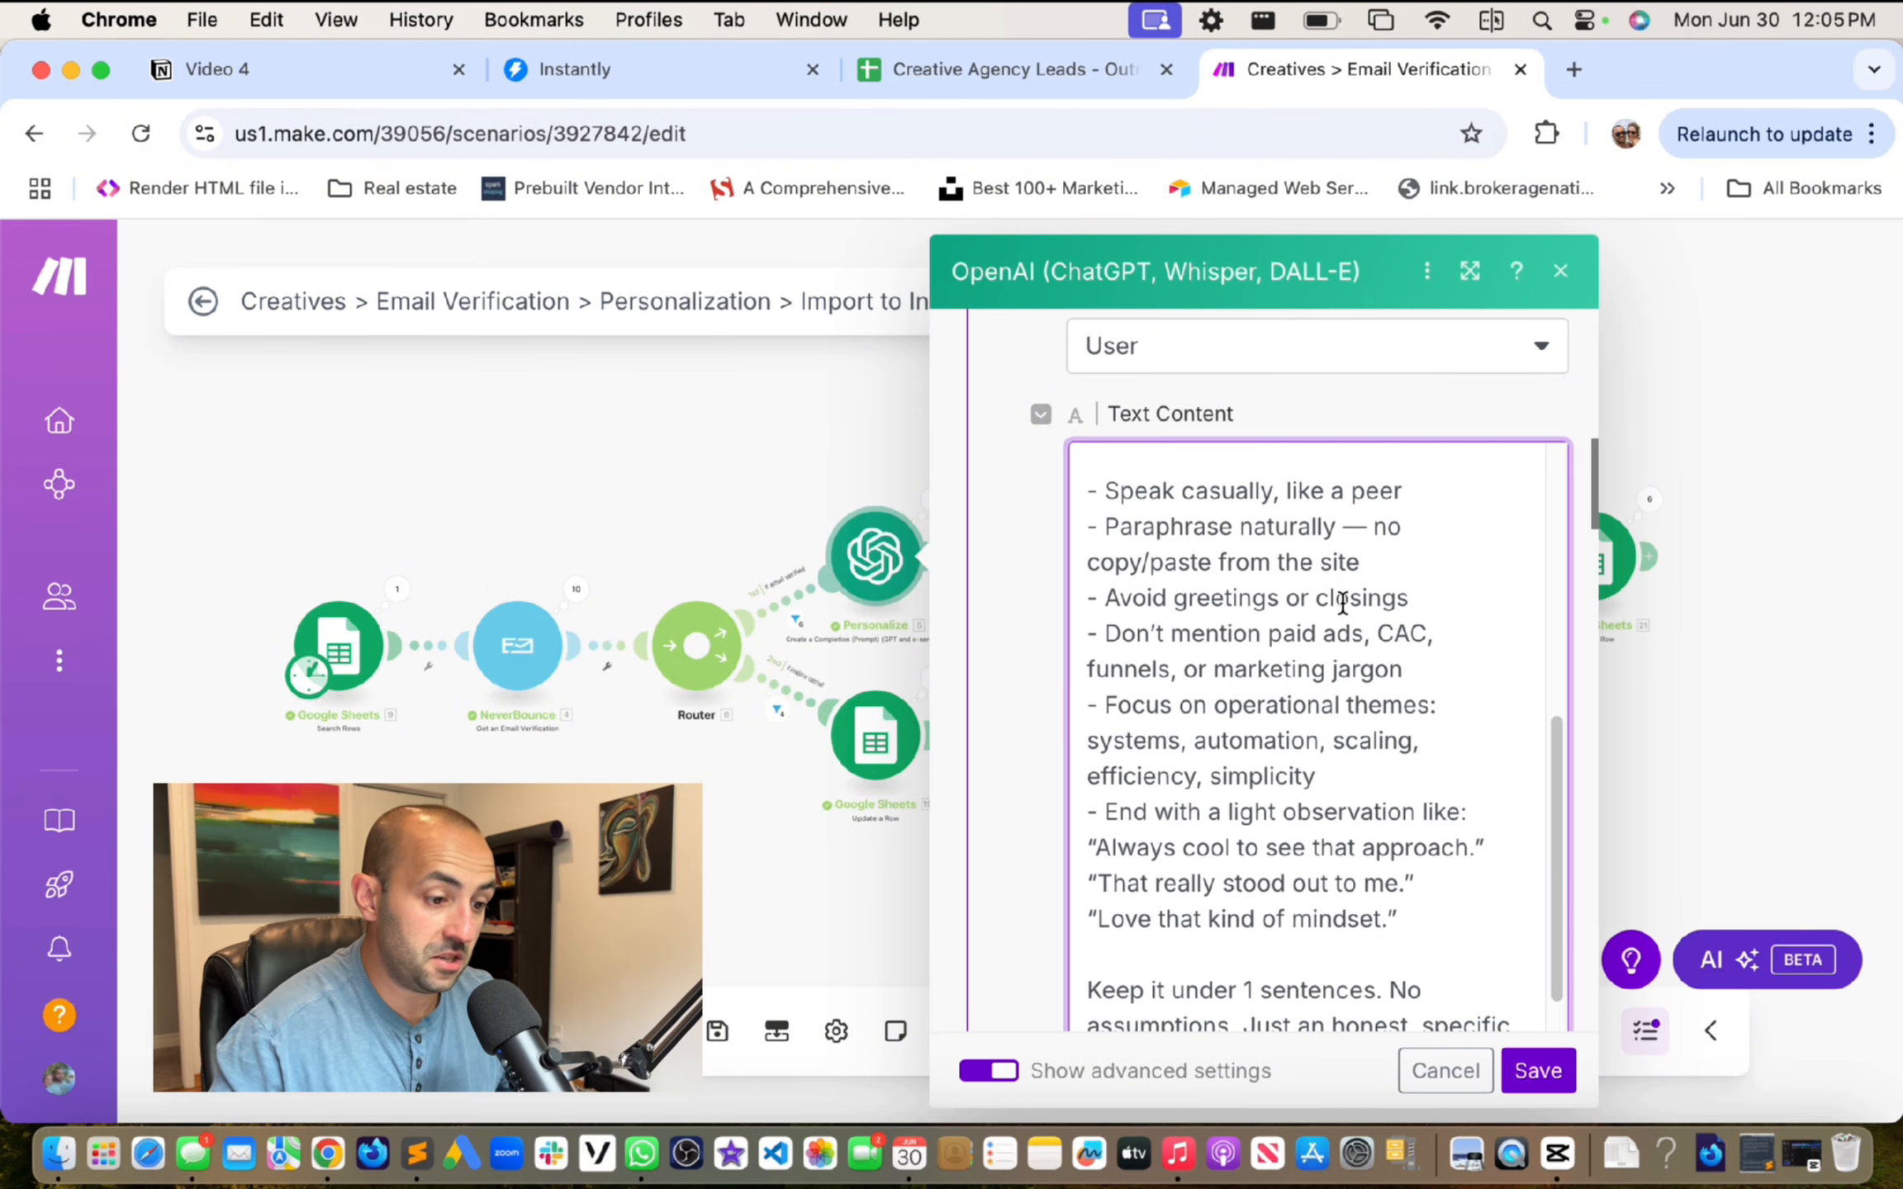
scroll(1342, 596, "up", 2)
scroll(1275, 535, "down", 1)
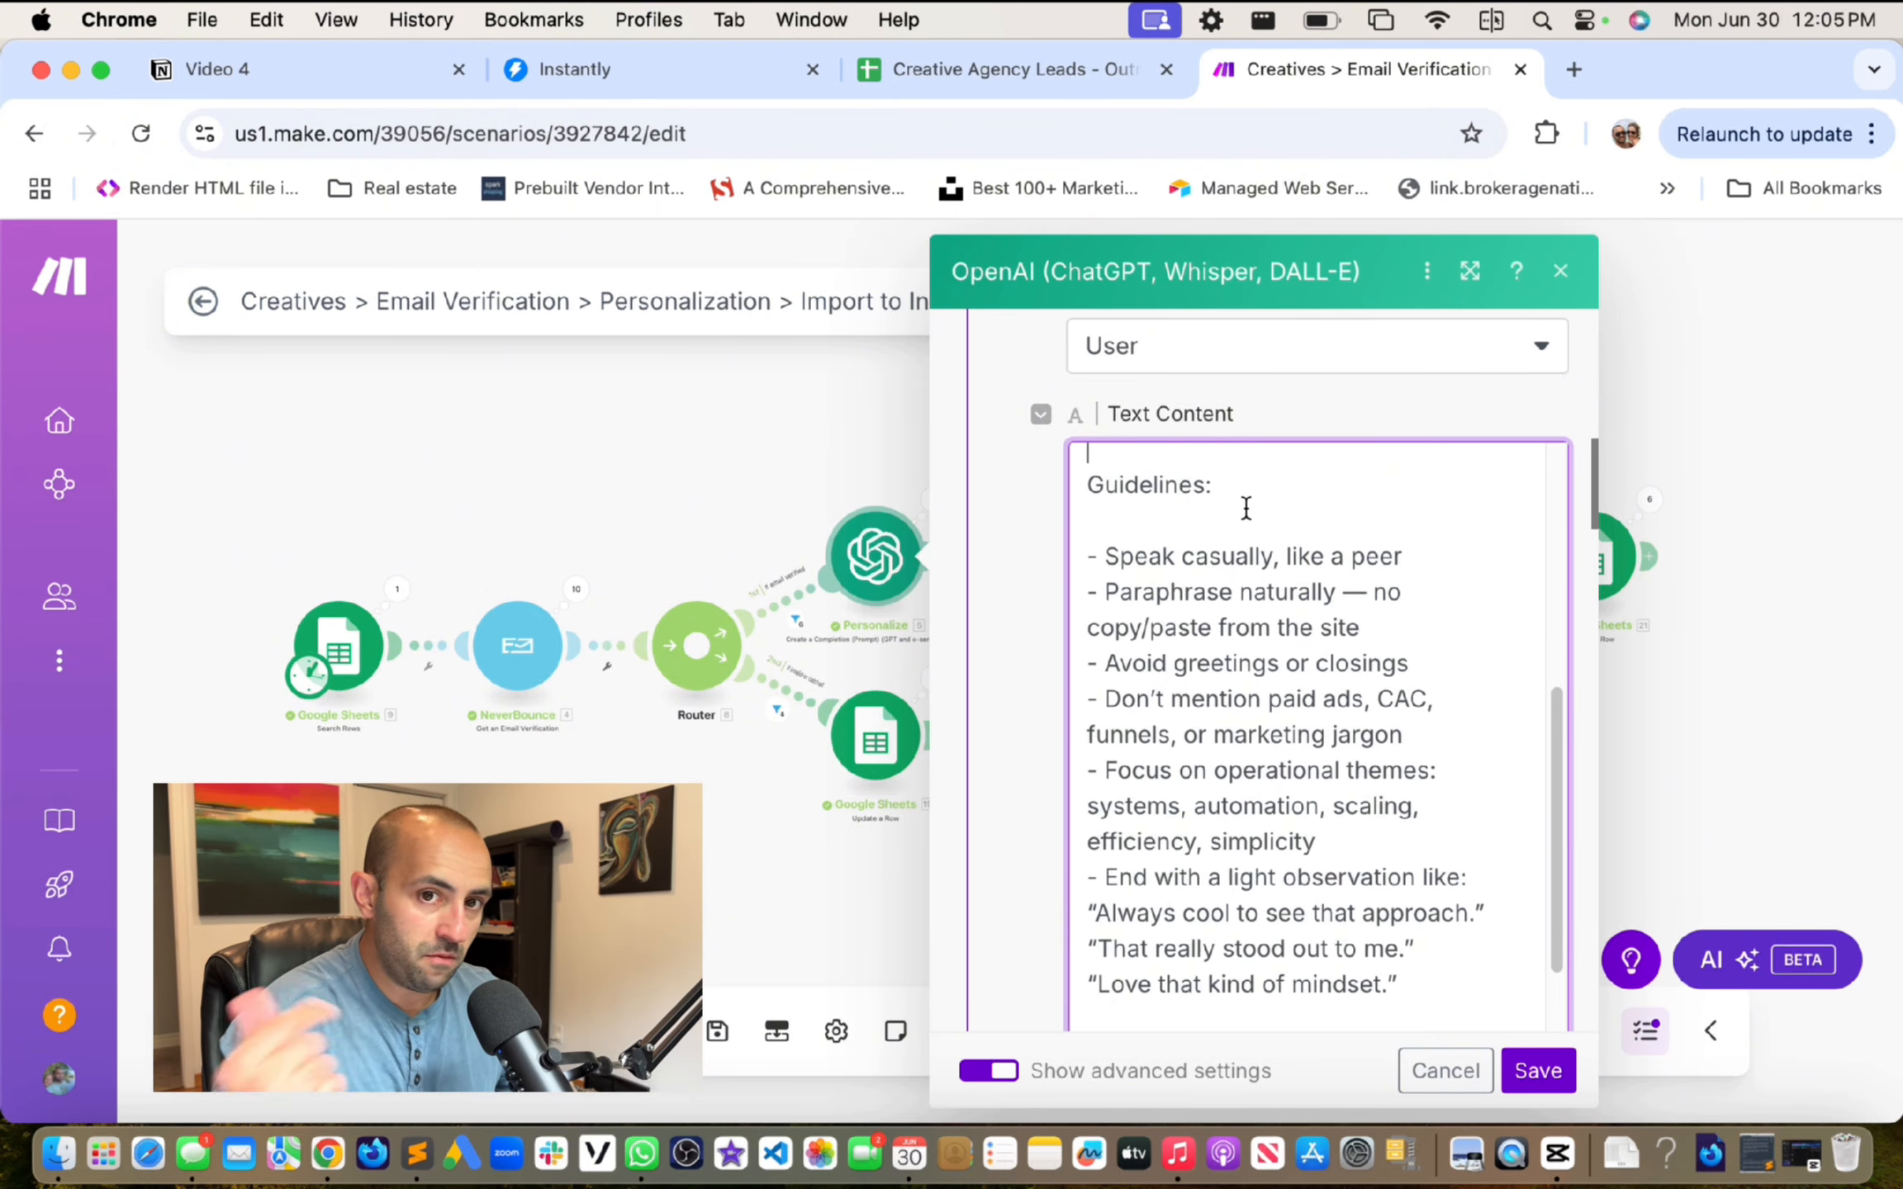
scroll(1247, 508, "down", 3)
scroll(1193, 496, "up", 3)
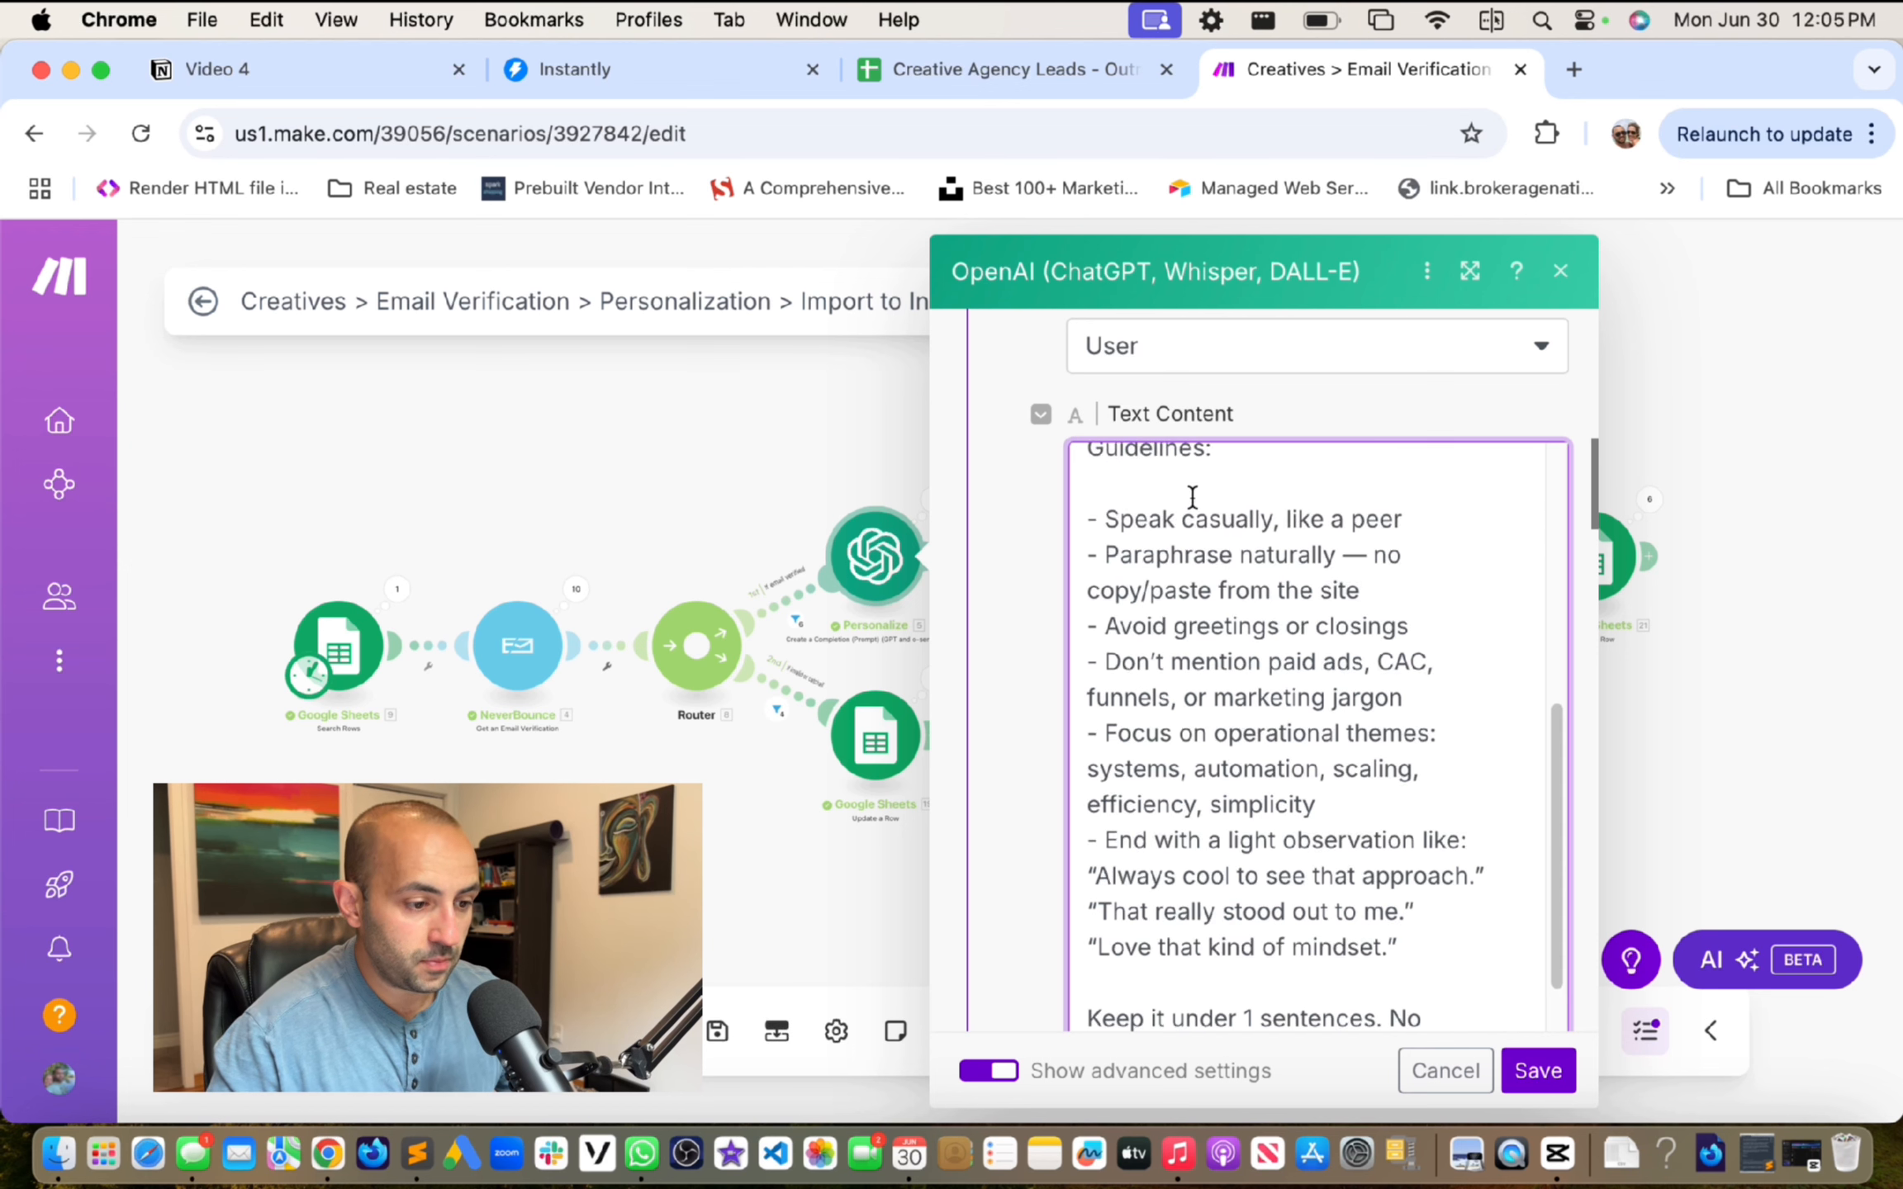
scroll(1204, 584, "down", 2)
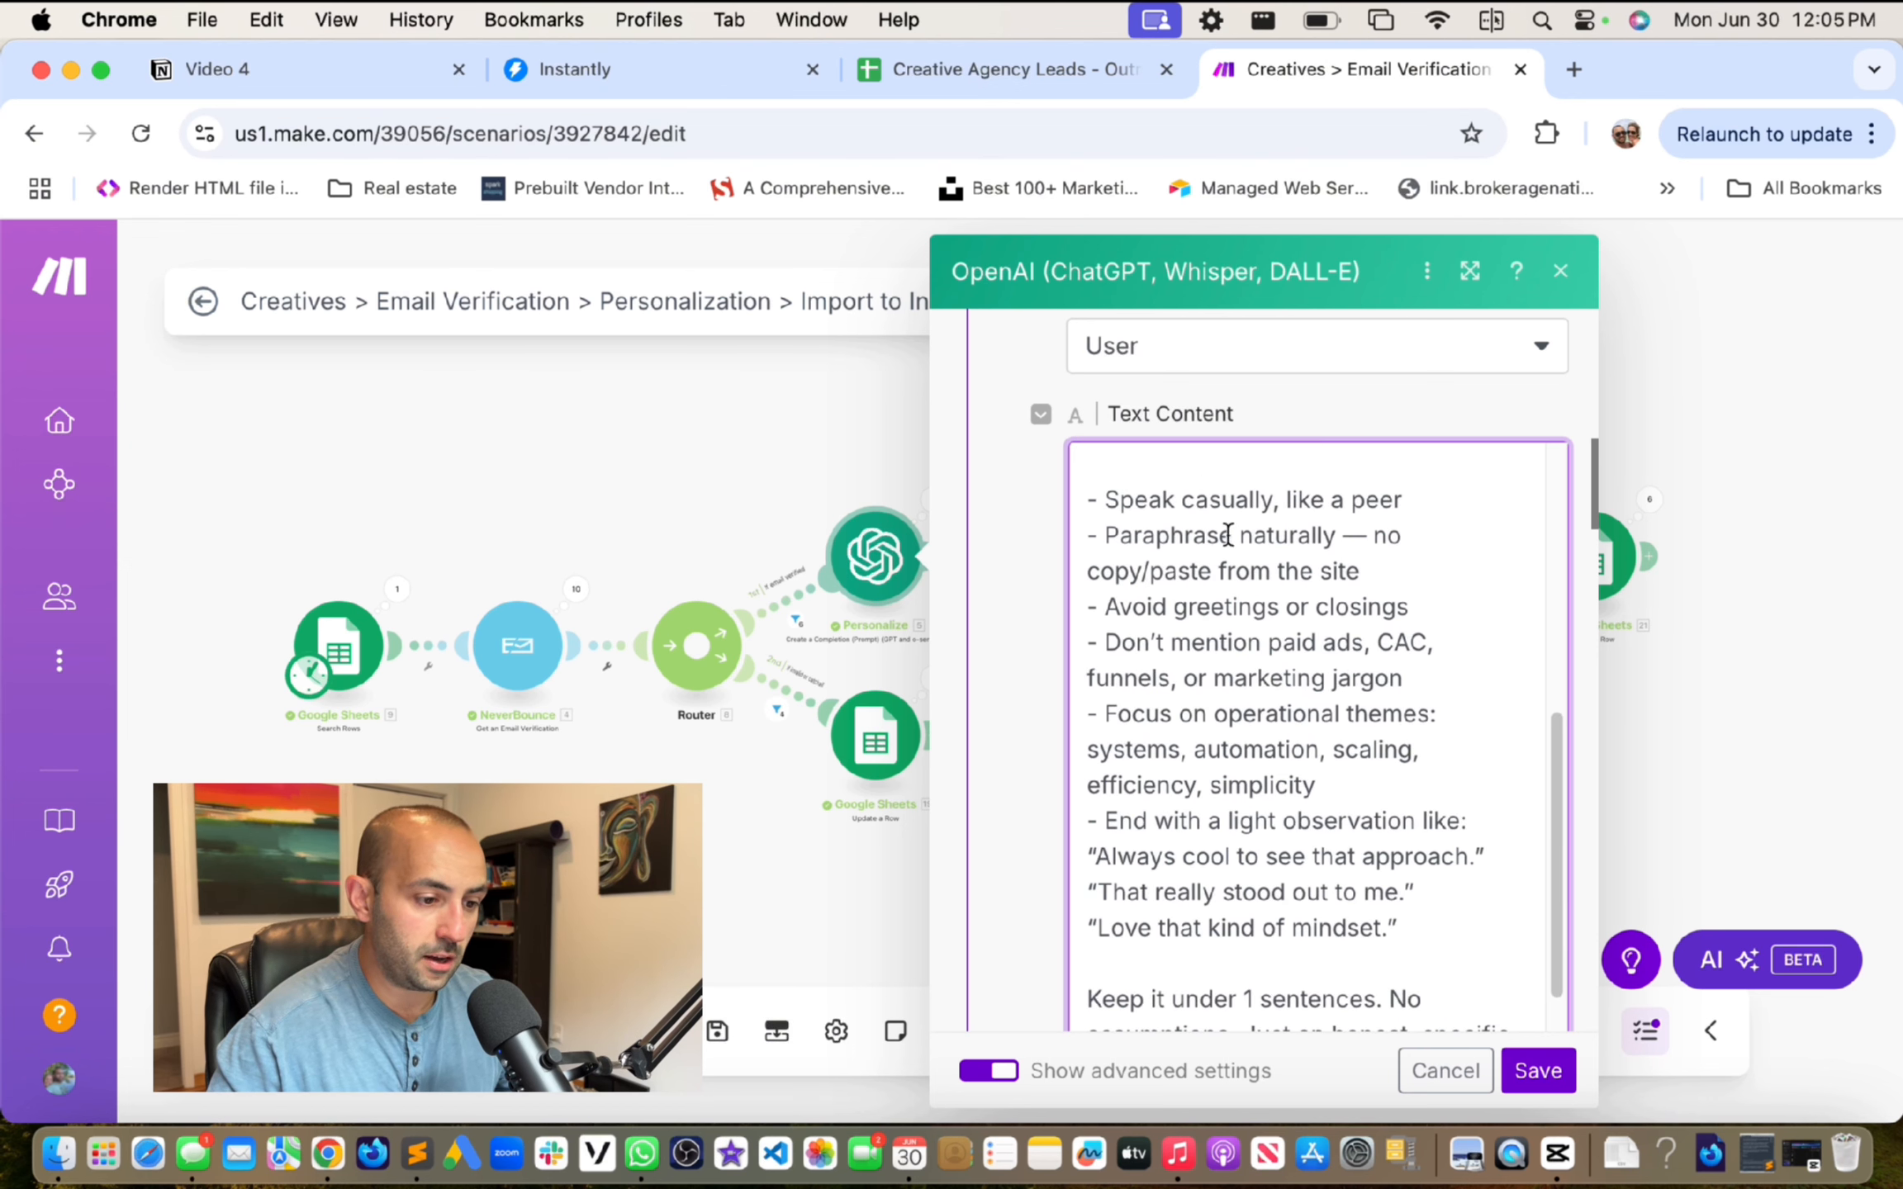
scroll(1357, 543, "down", 1)
scroll(1288, 565, "down", 2)
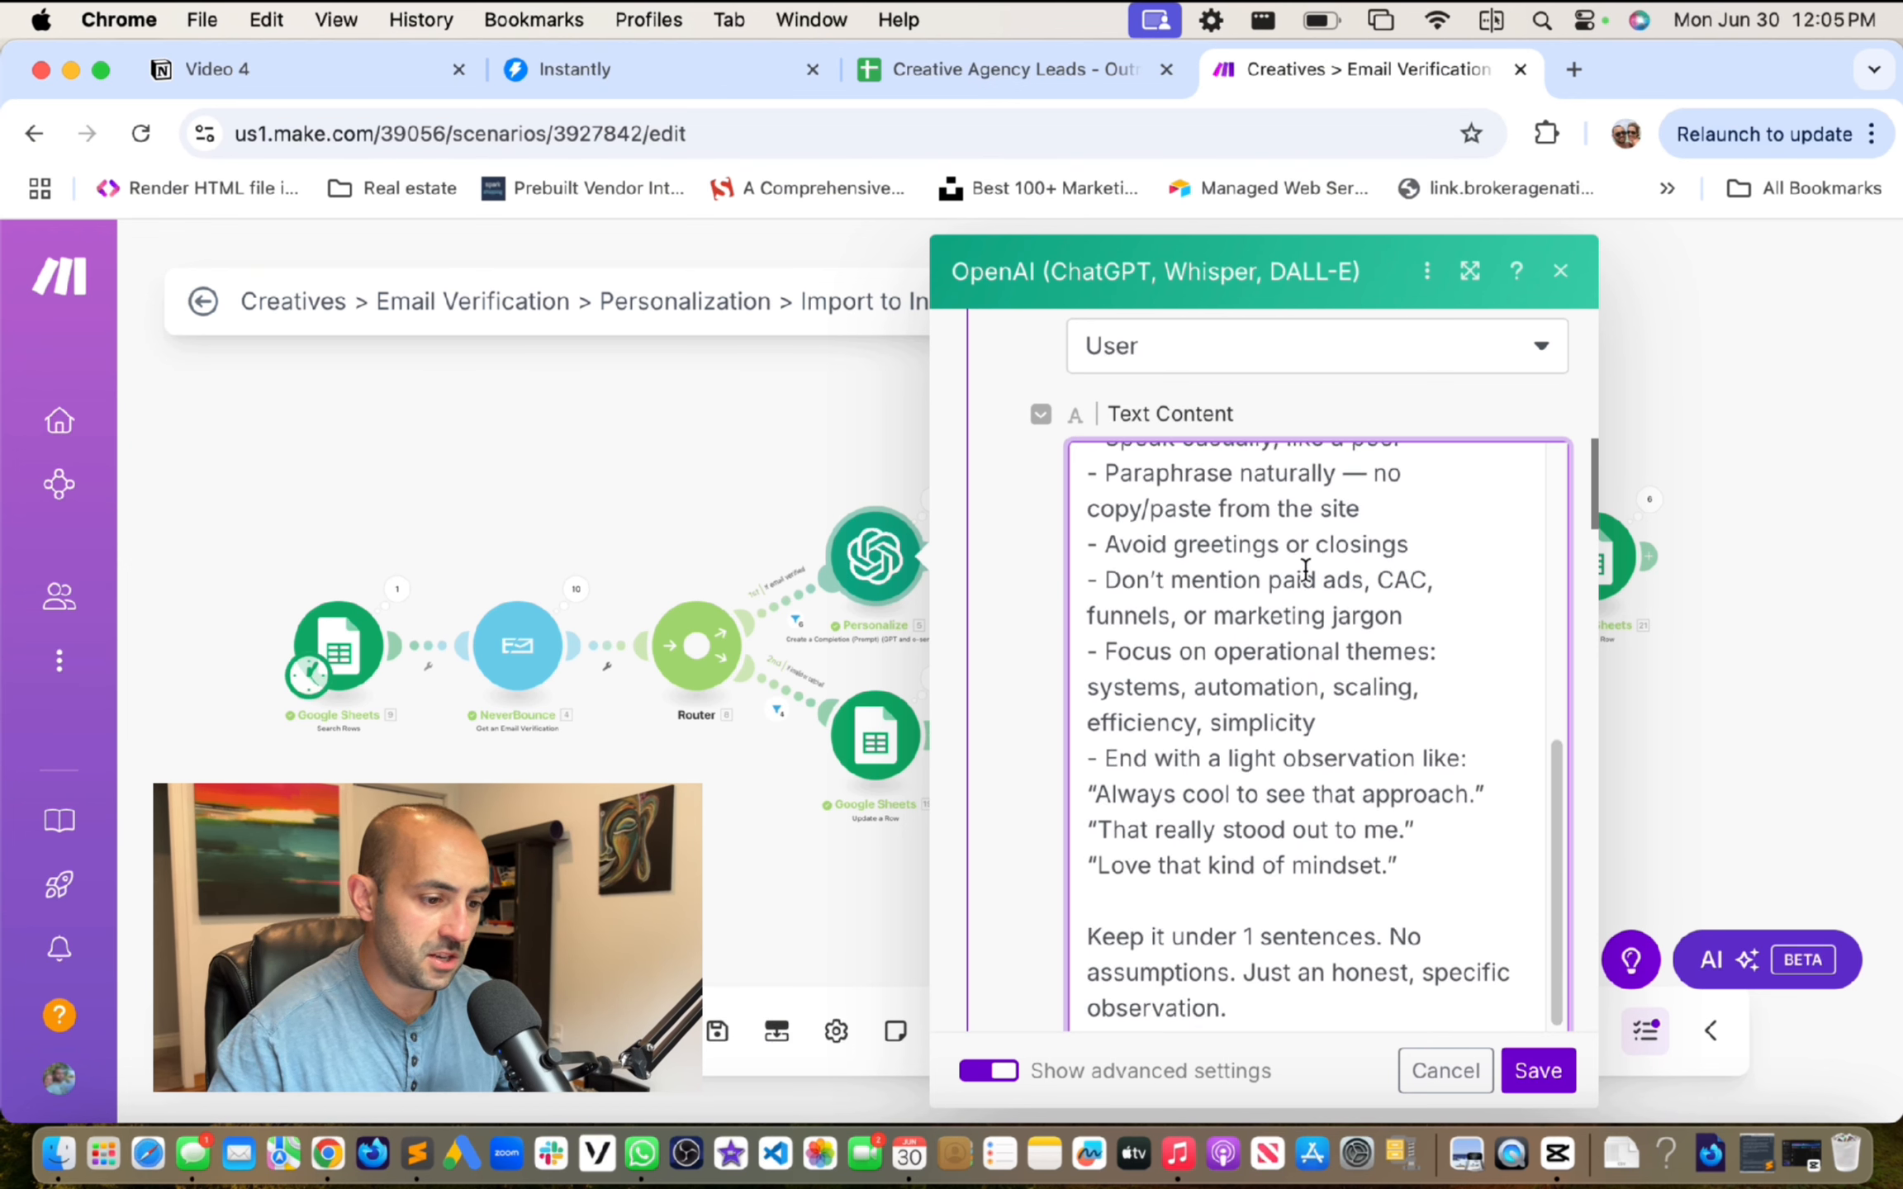
scroll(1322, 545, "down", 1)
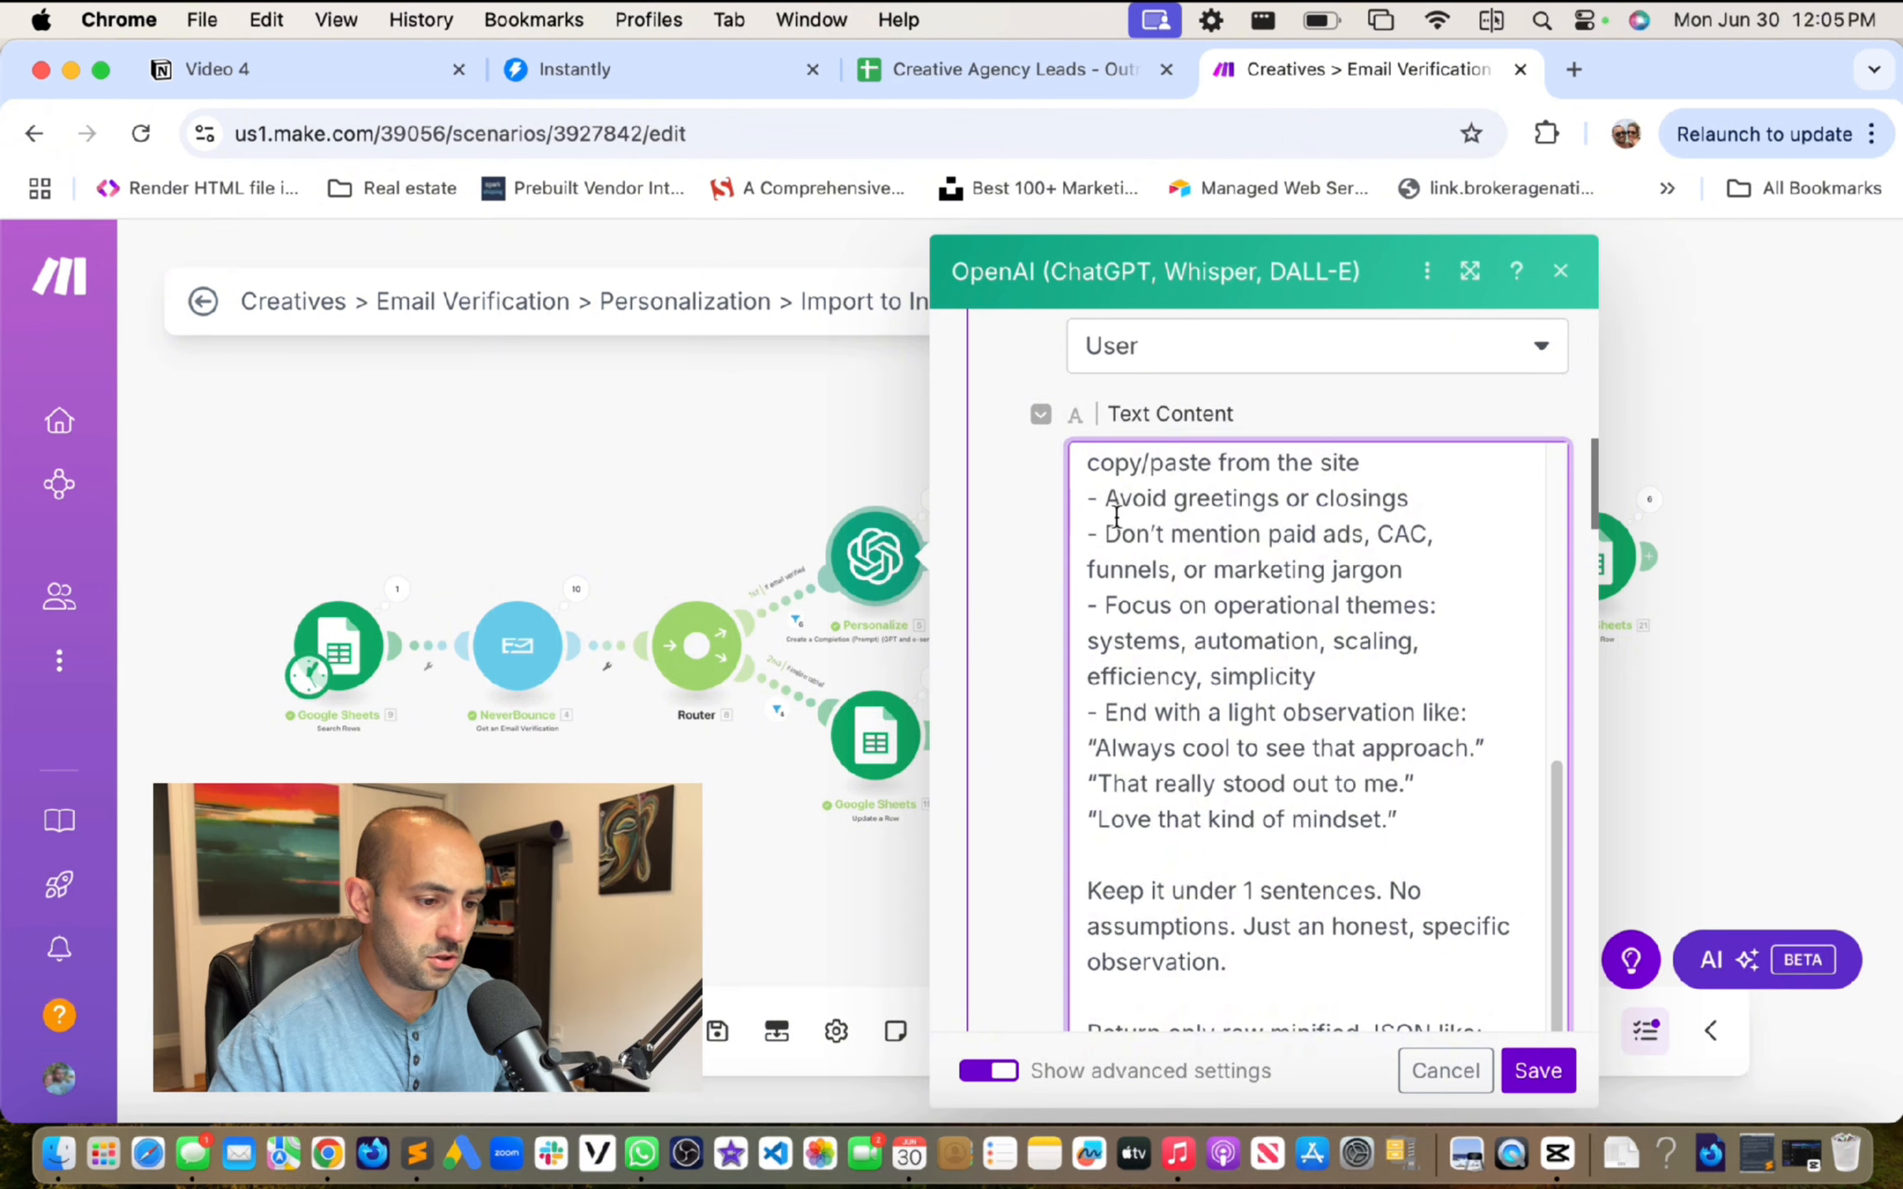
scroll(1117, 517, "down", 2)
Step: Delete the 'Don't mention paid ads, CAC, funnels or marketing jargon' rule and its empty line
left_click_drag(1111, 465, 1069, 486)
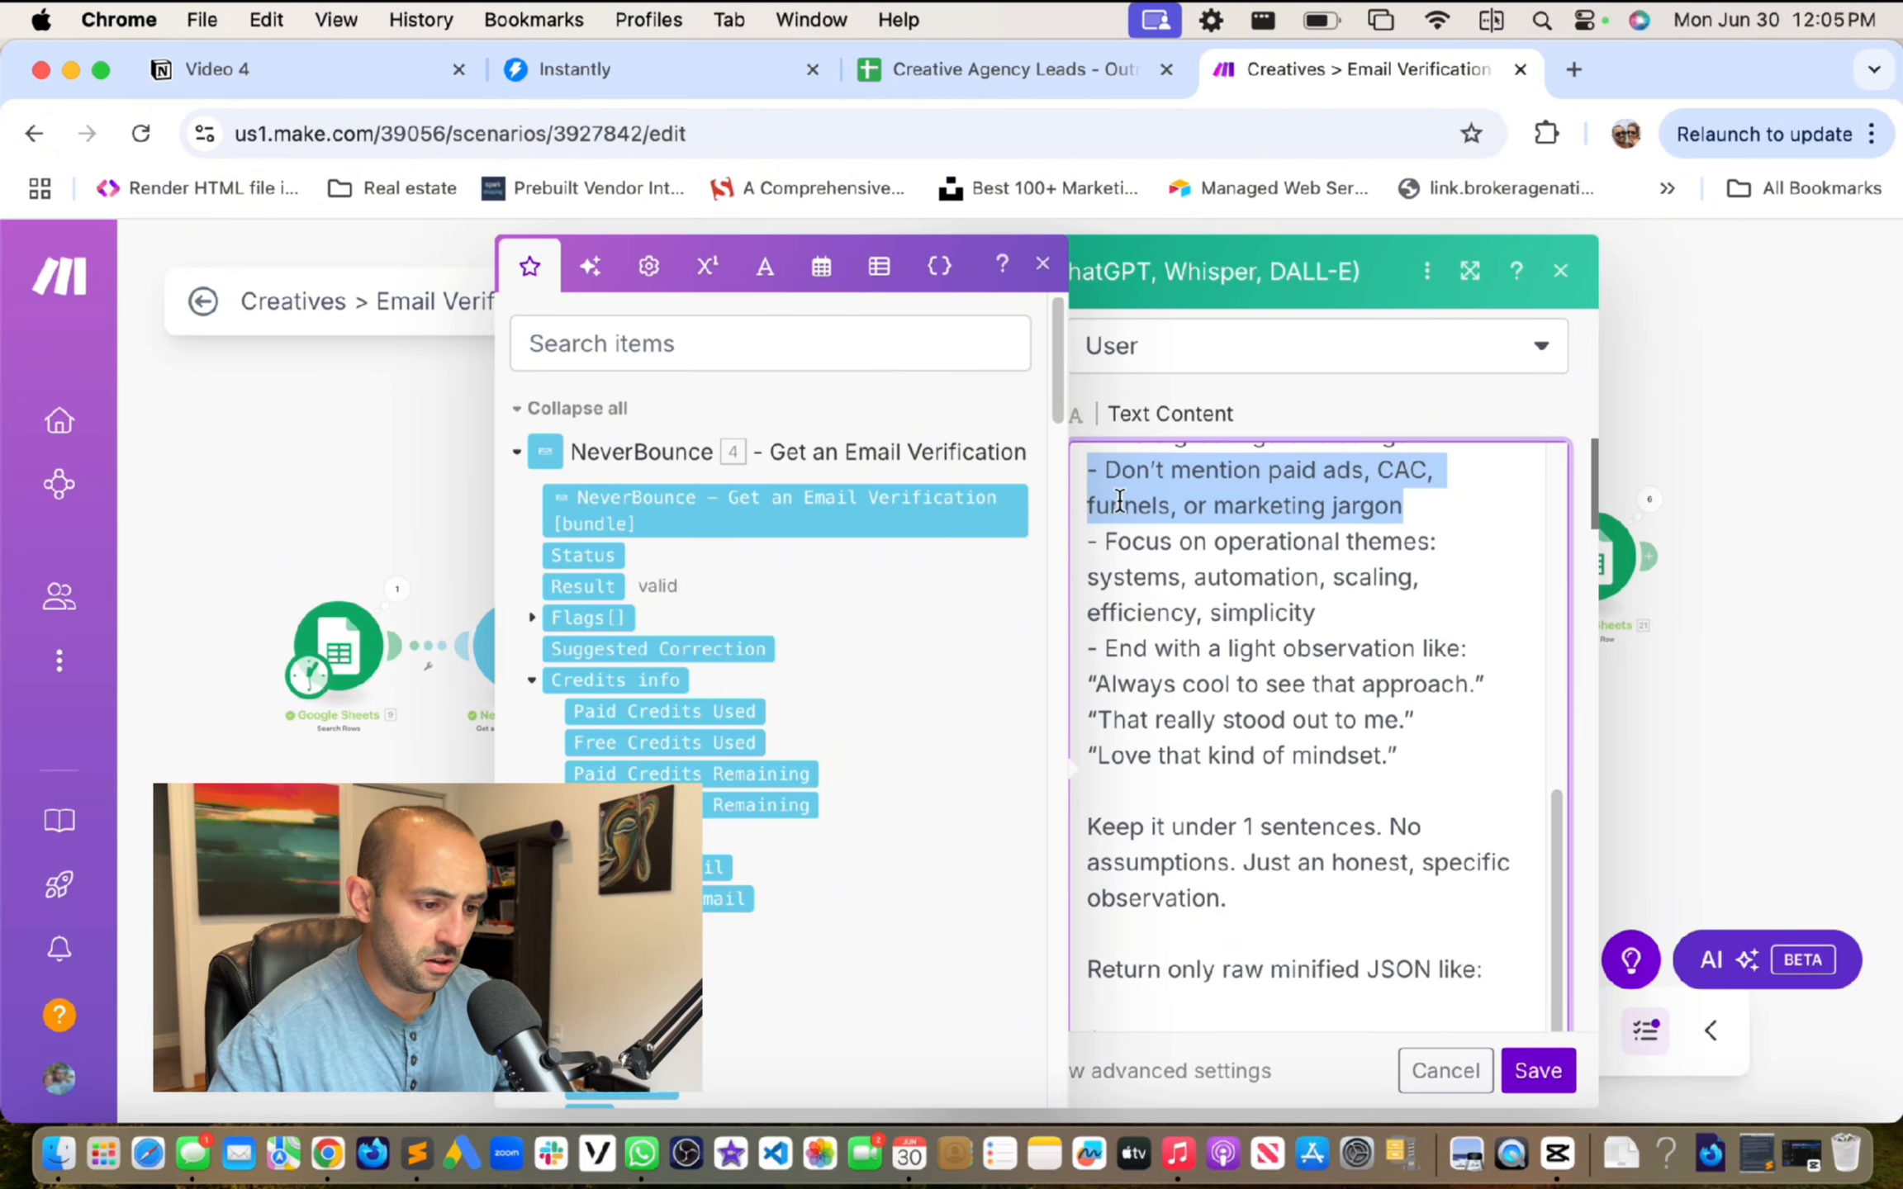
key("BackSpace")
scroll(1225, 516, "up", 4)
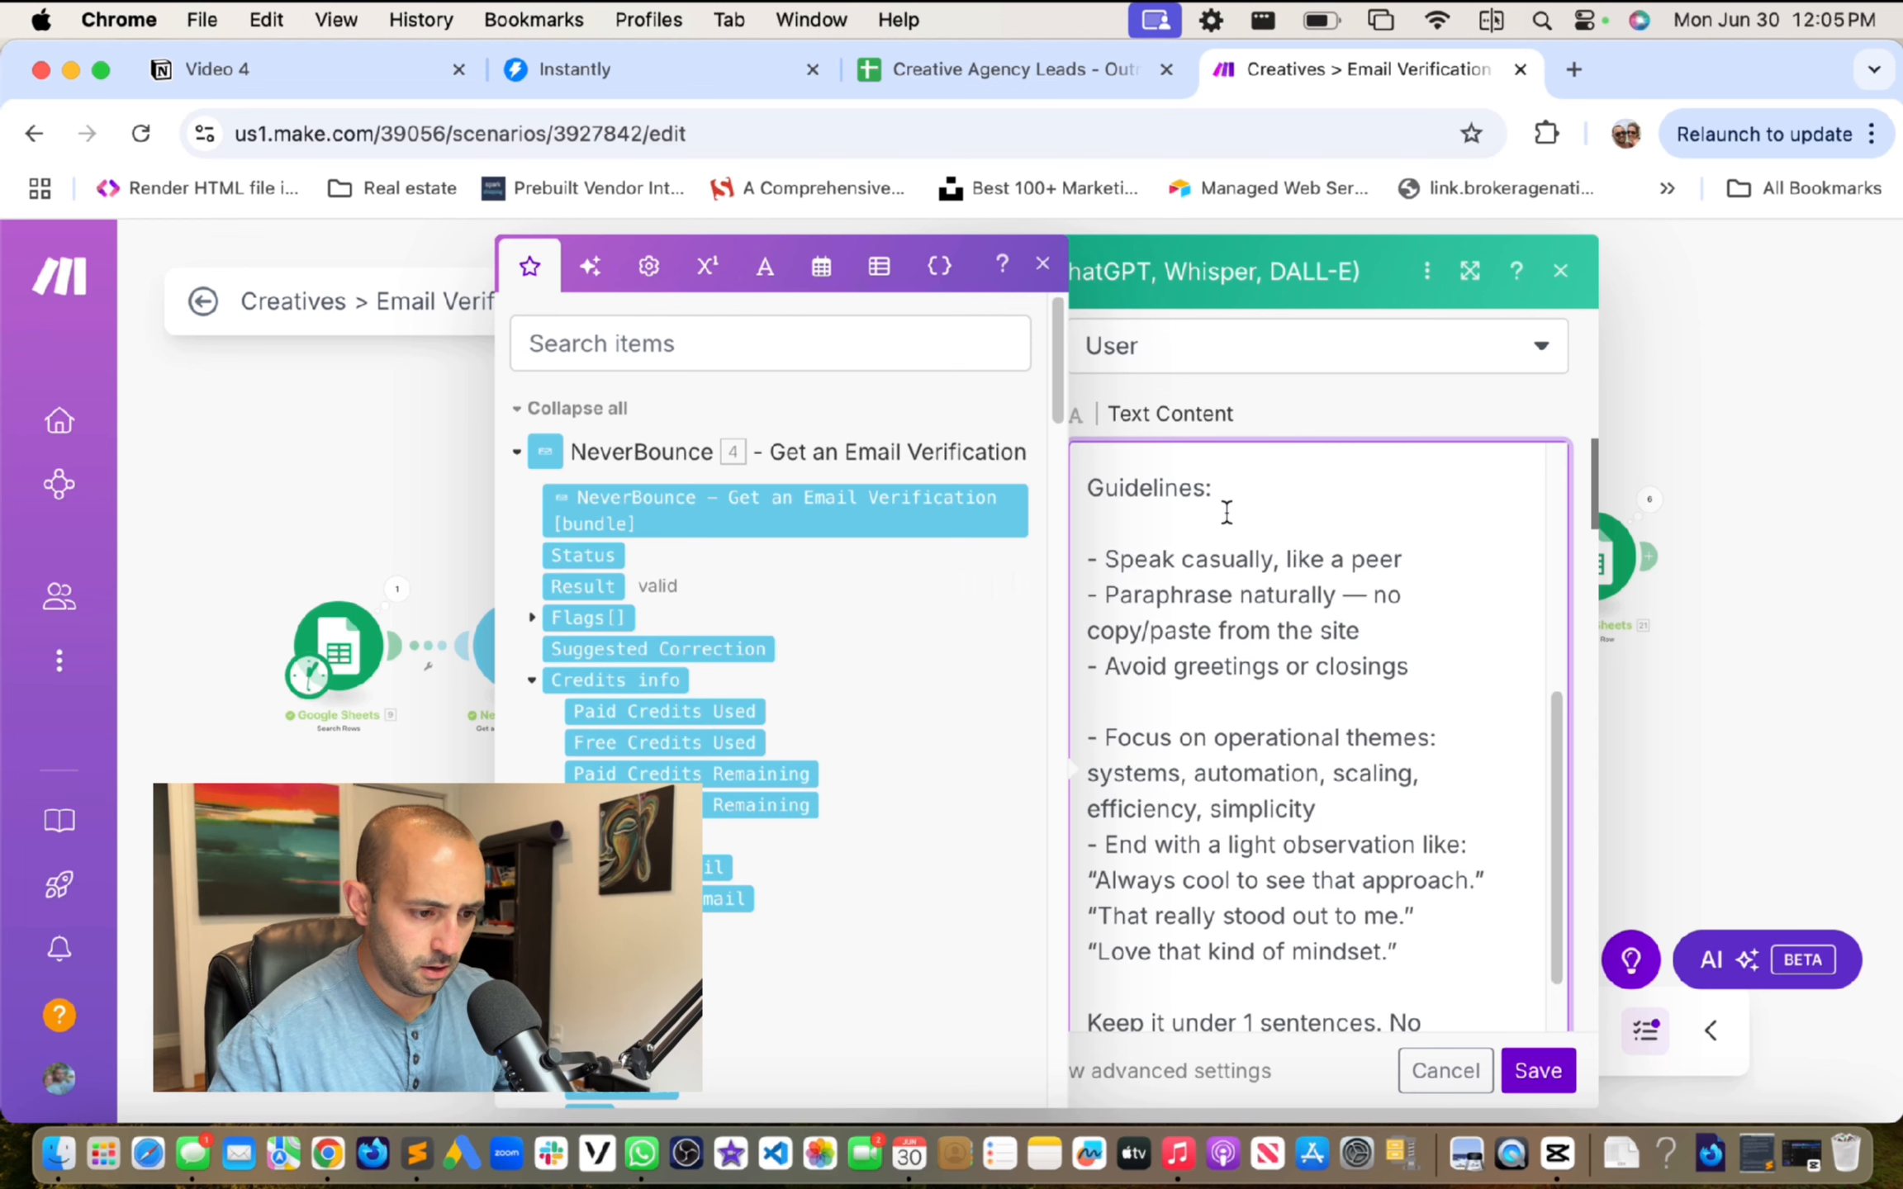
key("BackSpace")
scroll(1203, 677, "down", 2)
Step: Read through the rules in the OpenAI module's Text Content prompt, touching up the 'sentences' wording
left_click(1417, 662)
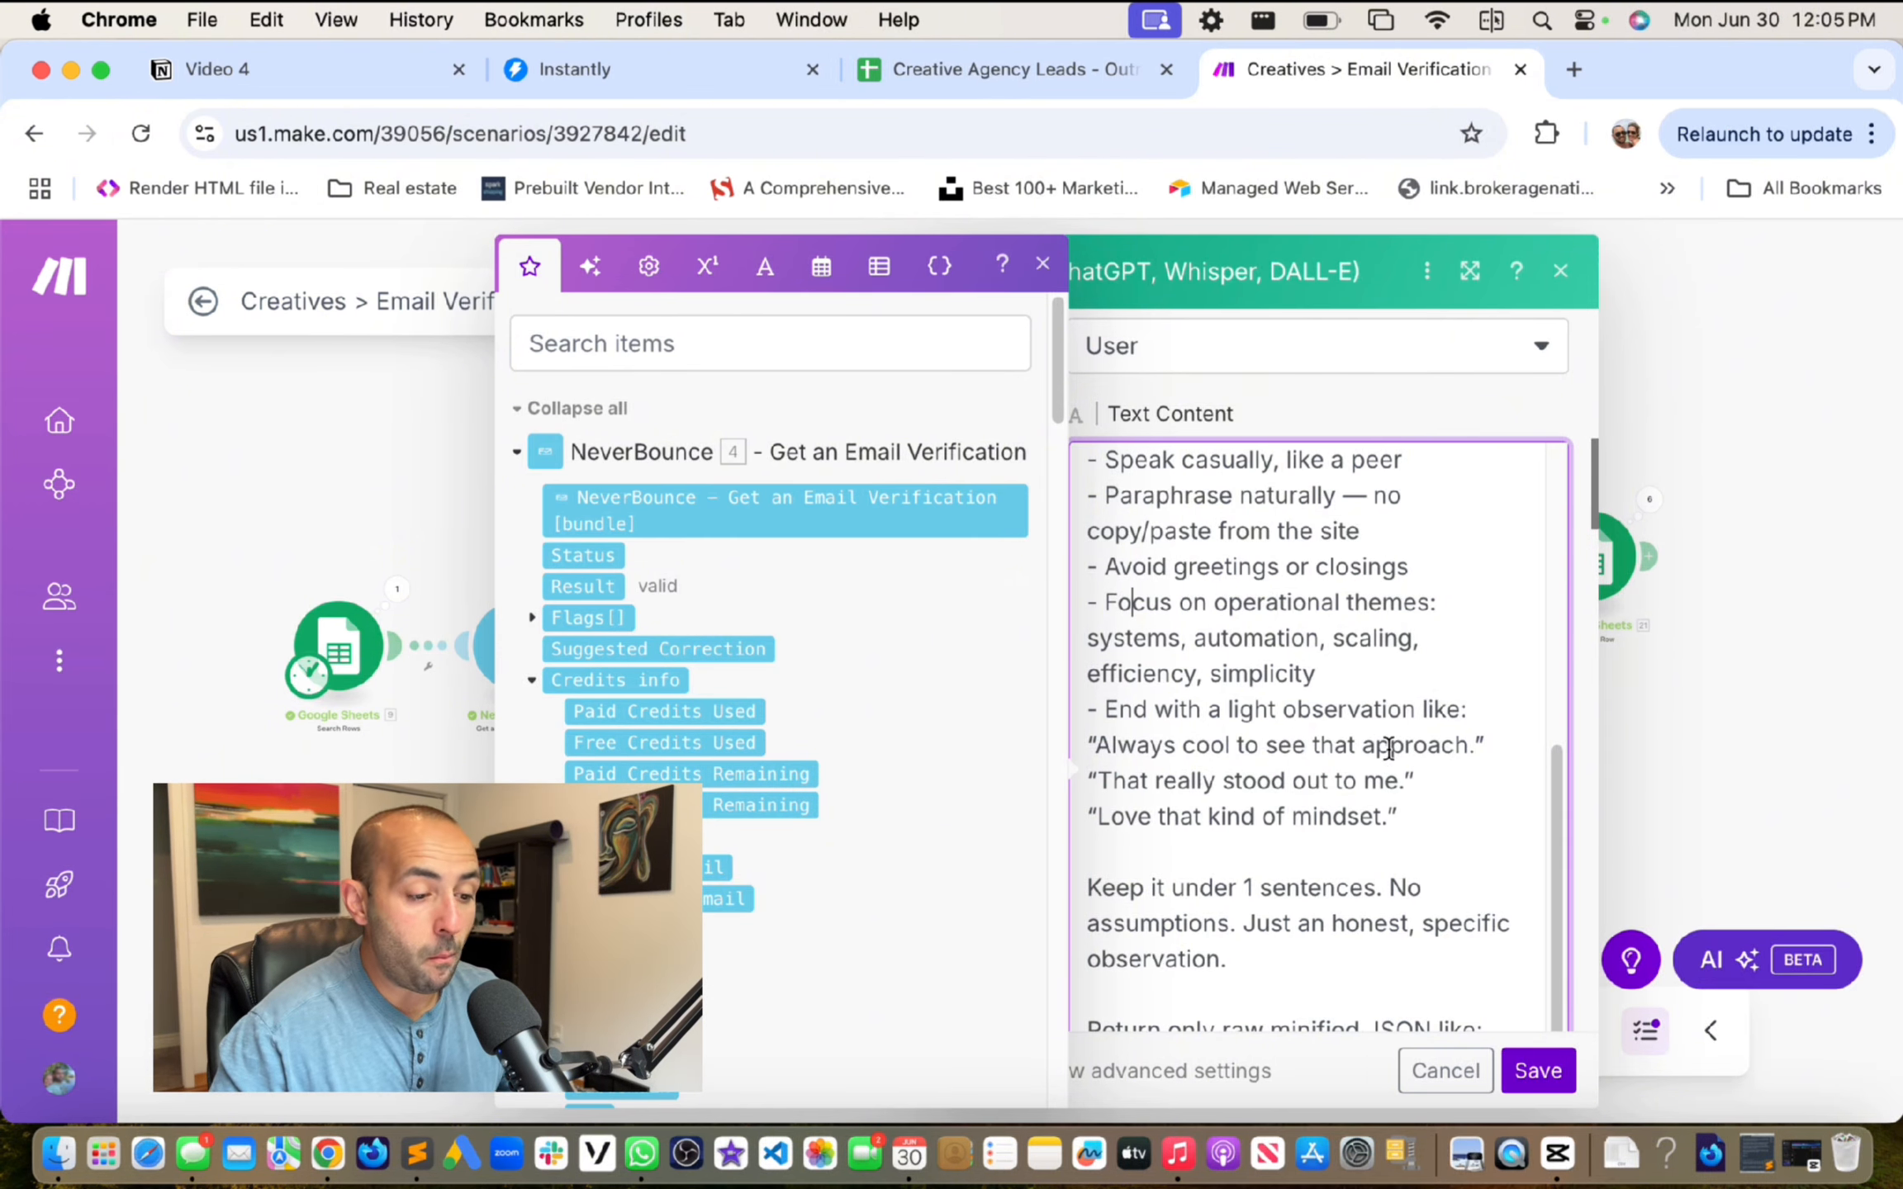
scroll(1366, 666, "down", 1)
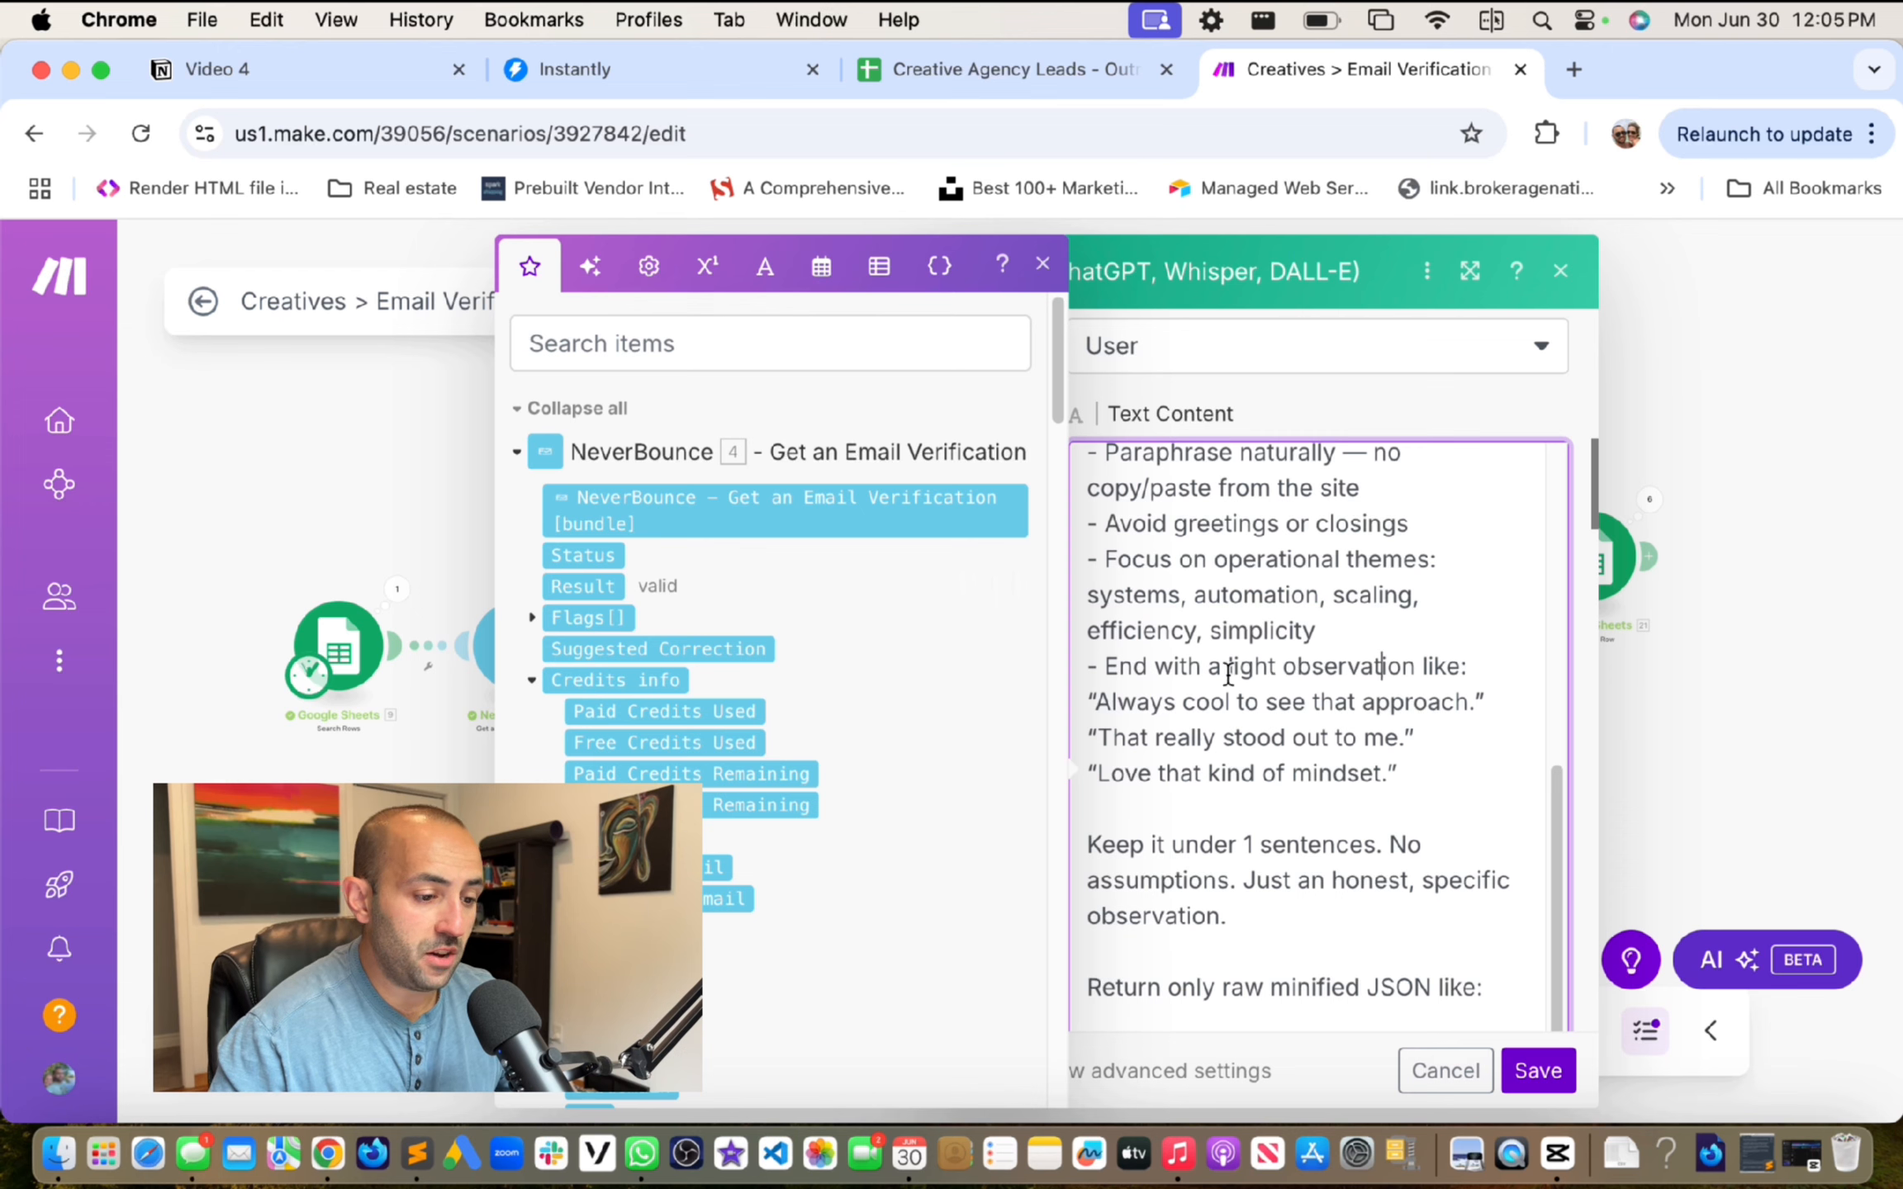
scroll(1382, 715, "down", 5)
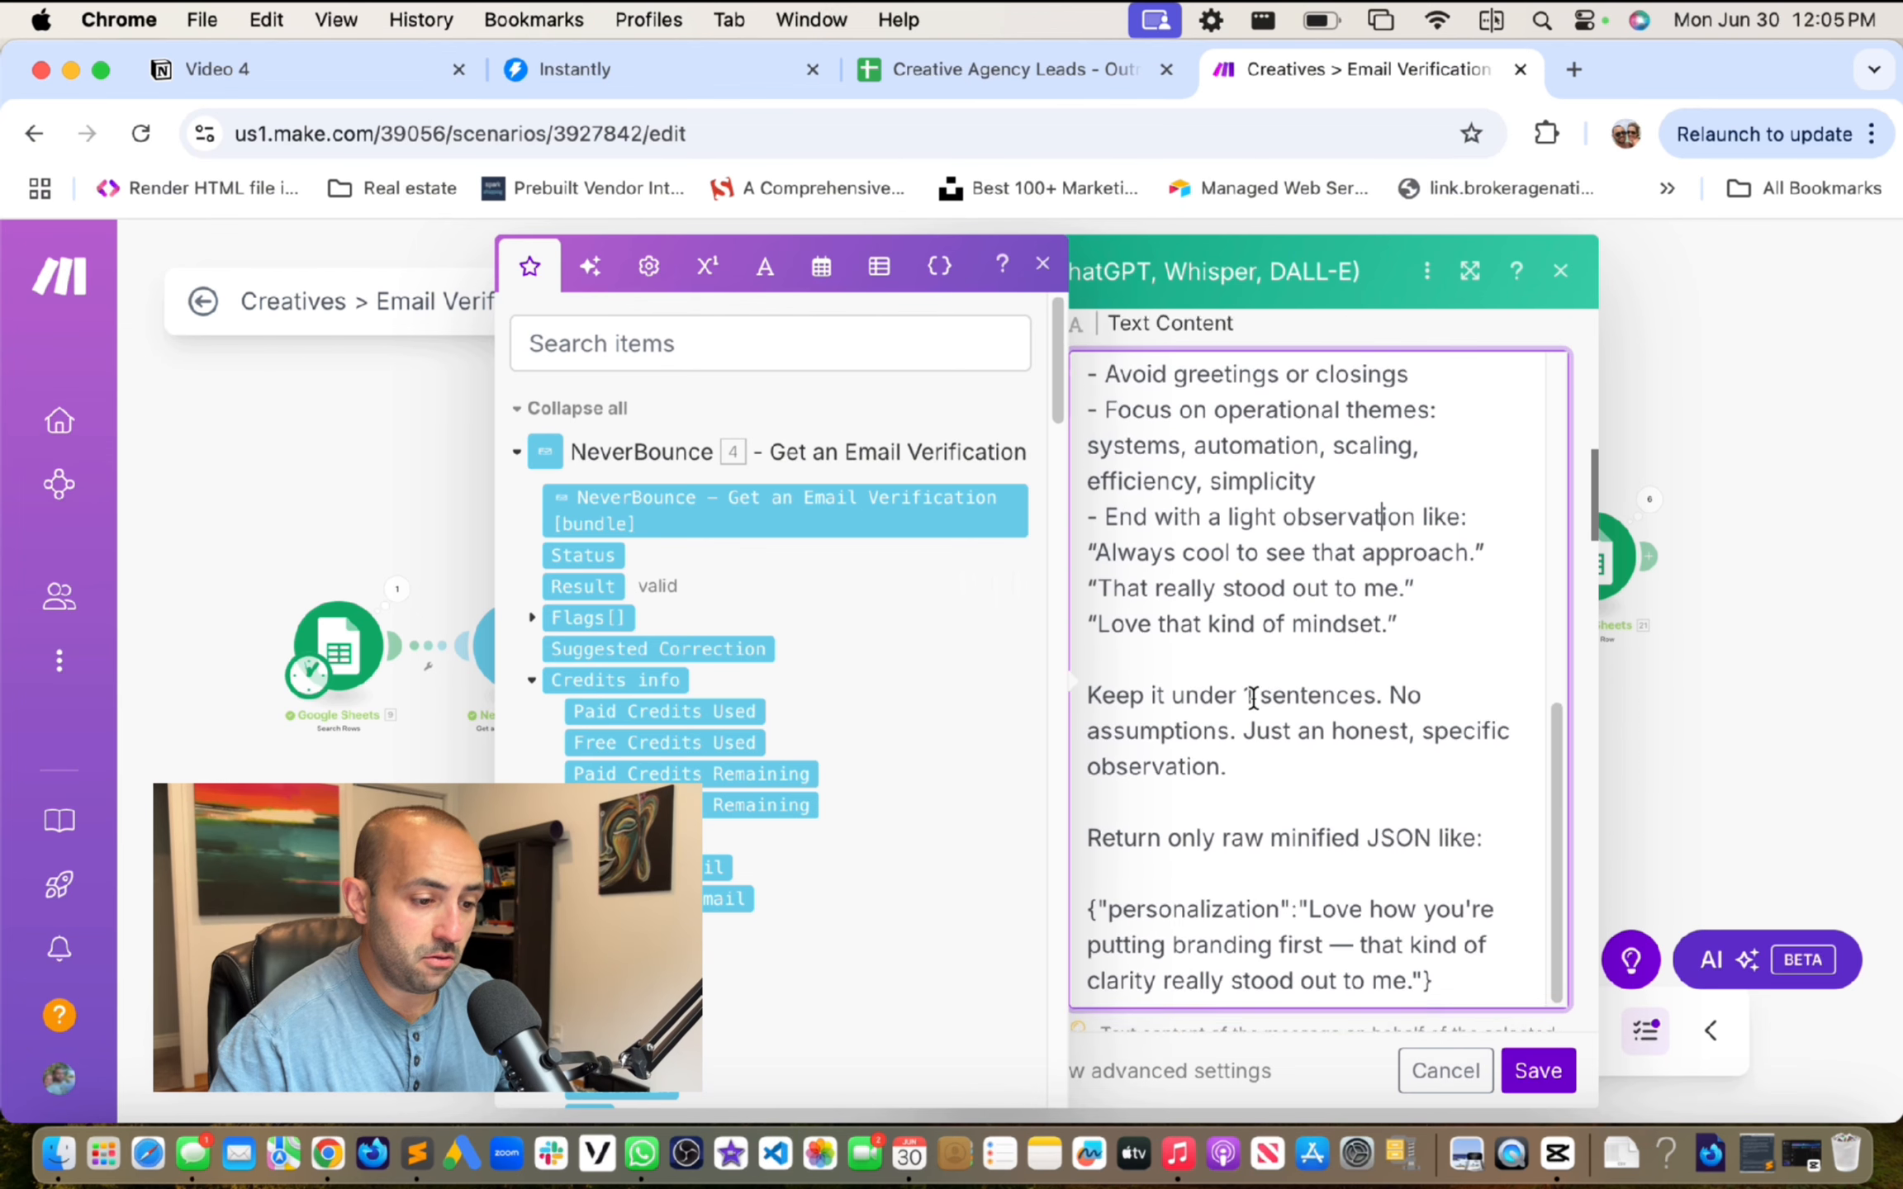
scroll(1288, 578, "down", 1)
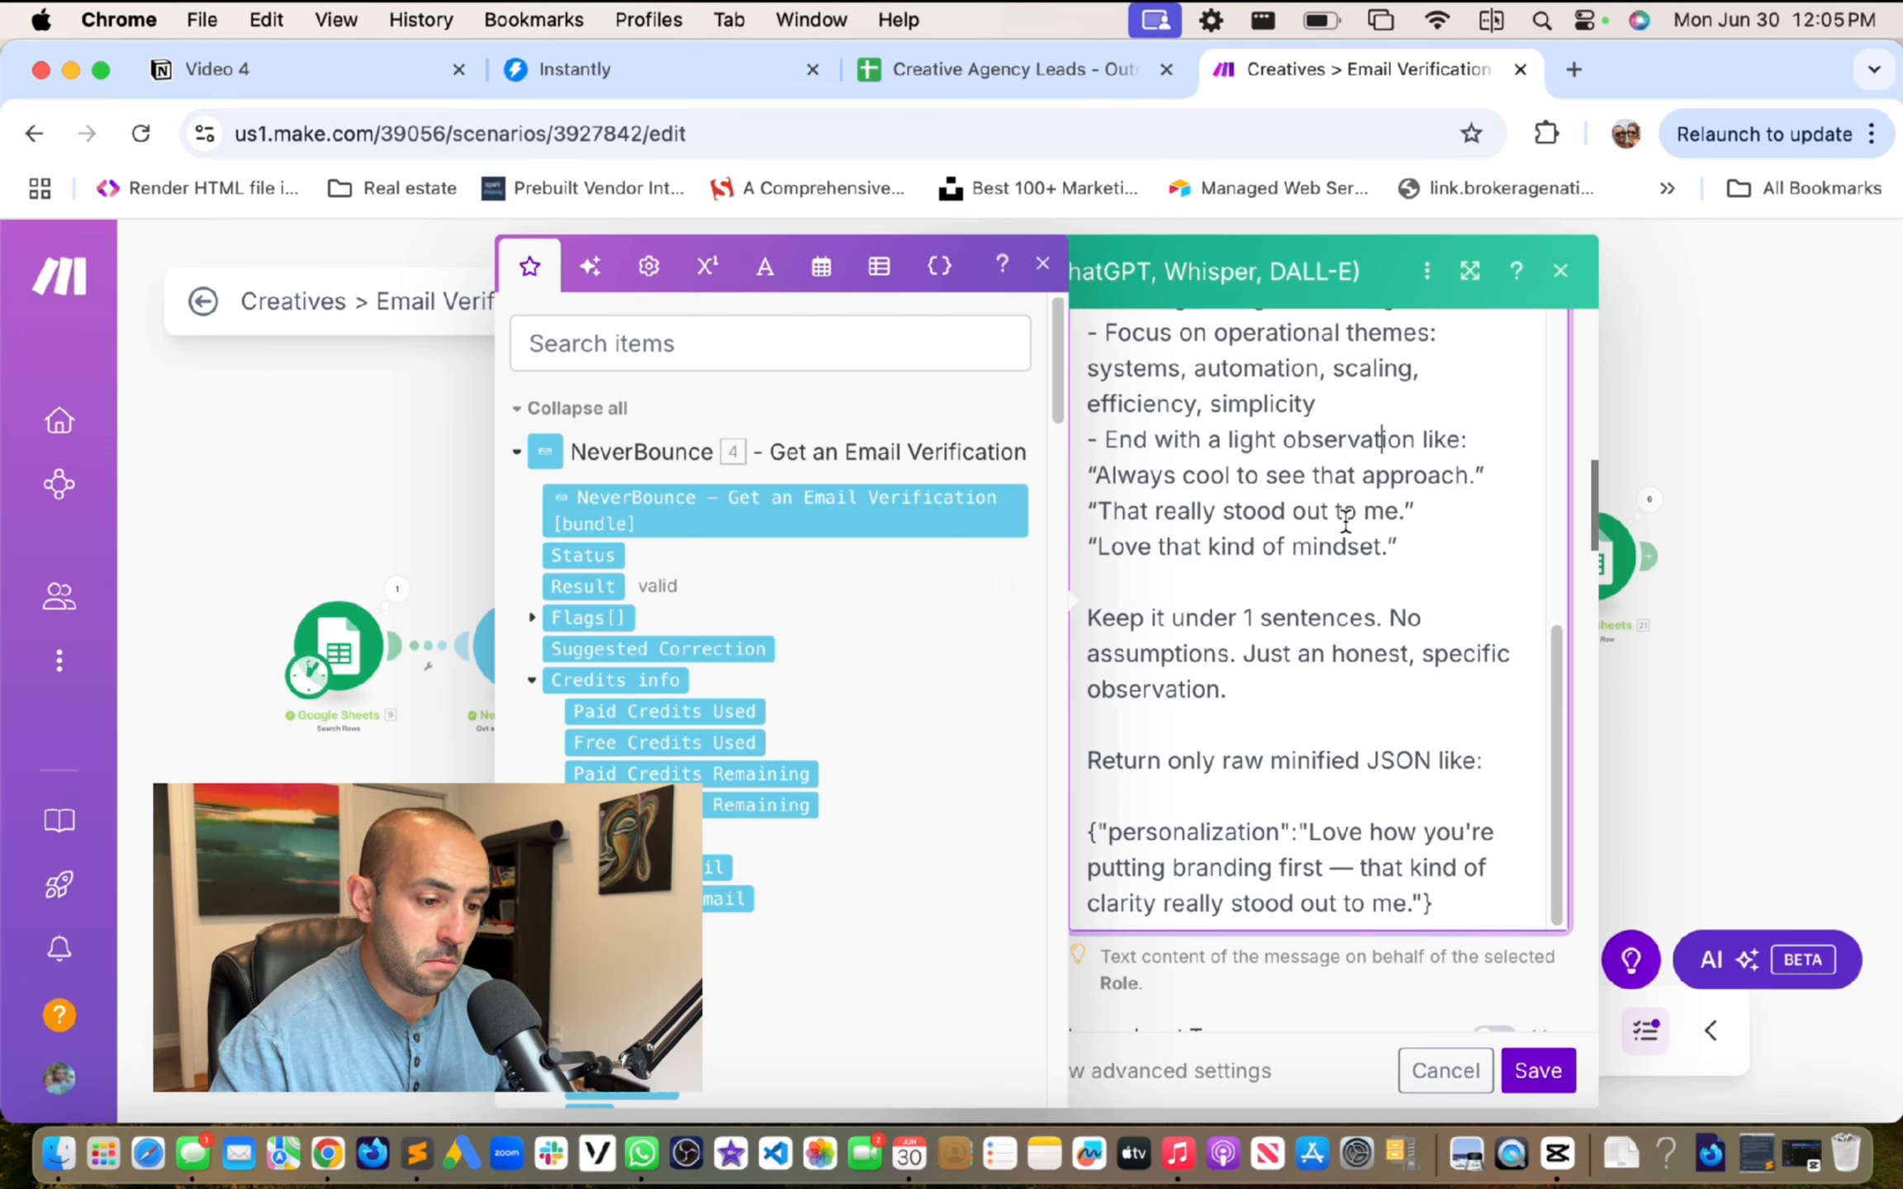
scroll(1354, 550, "down", 2)
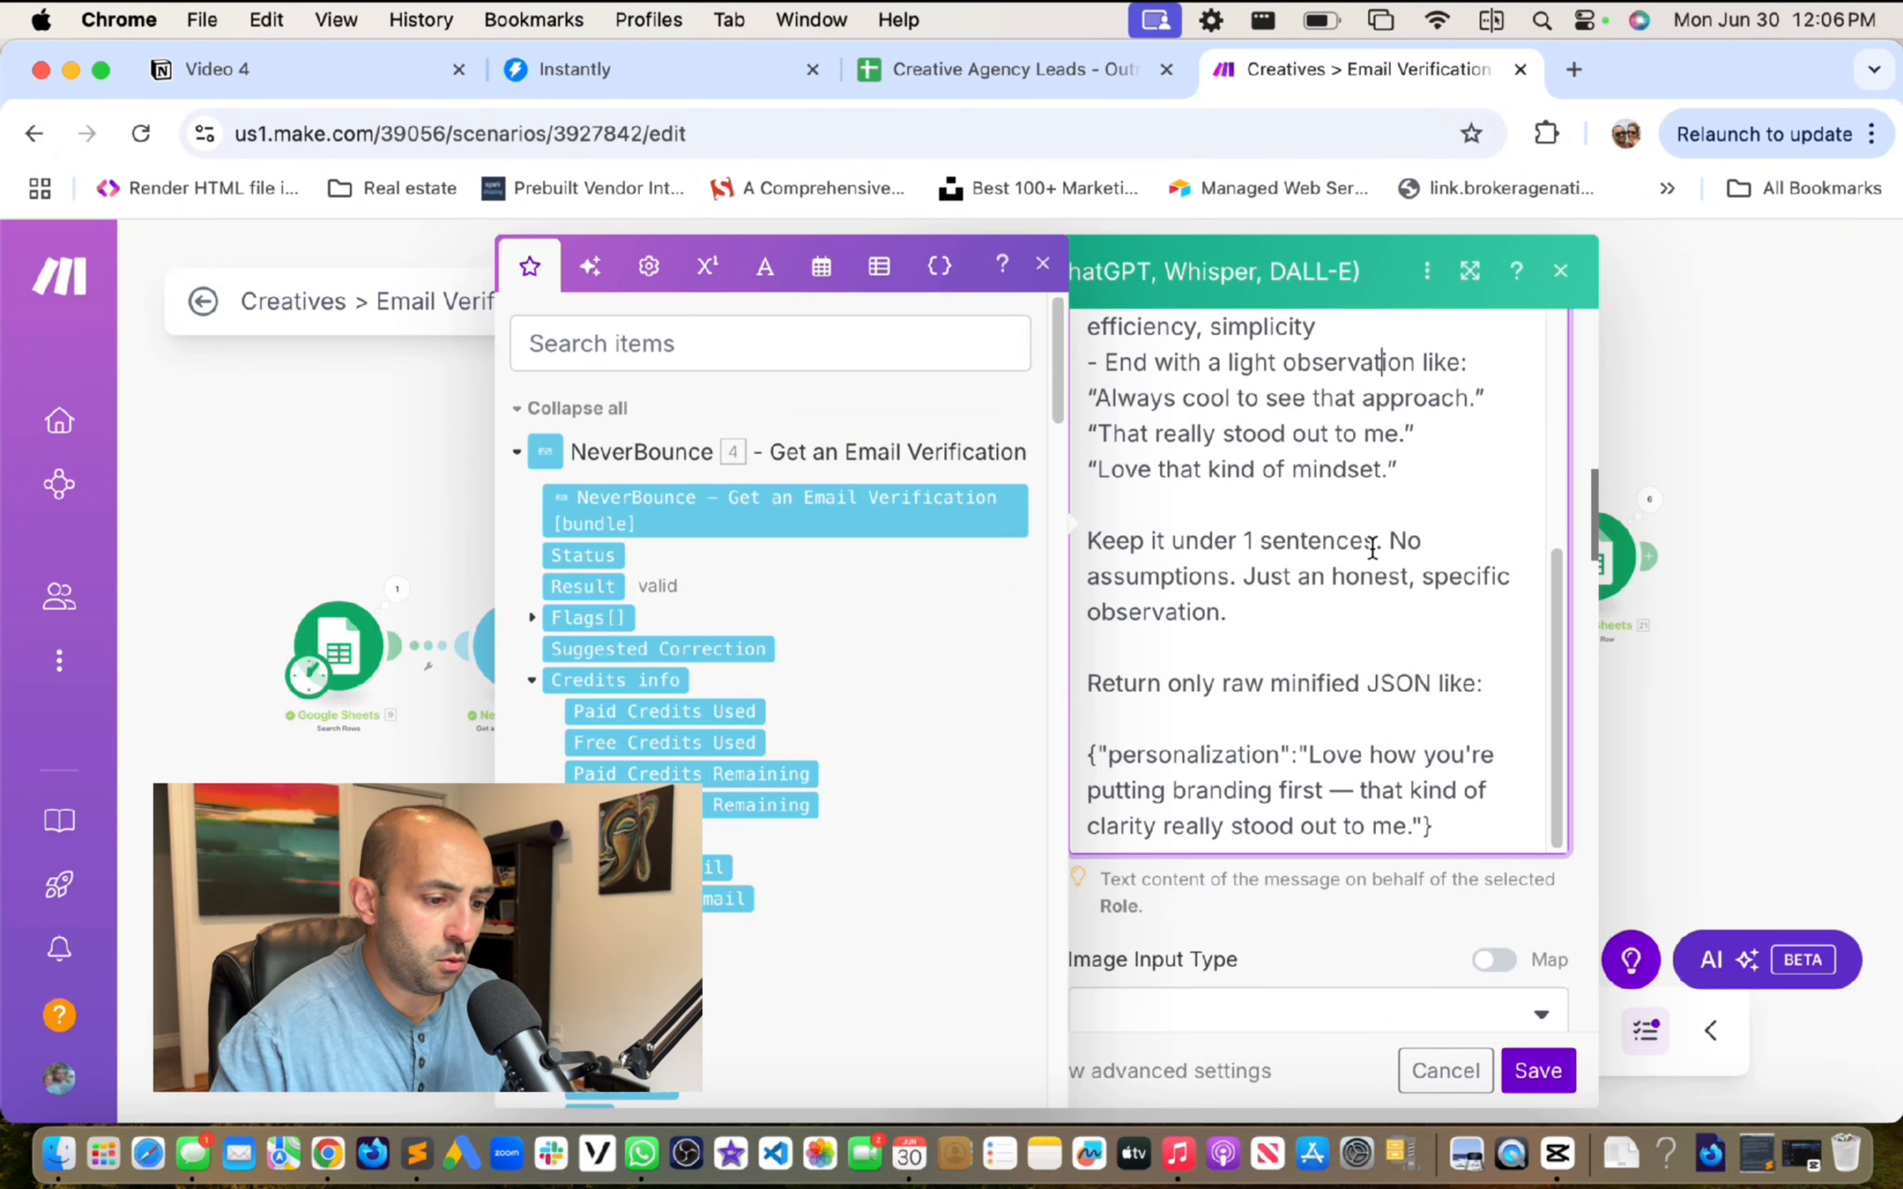
left_click(1376, 544)
key("BackSpace")
left_click(1271, 616)
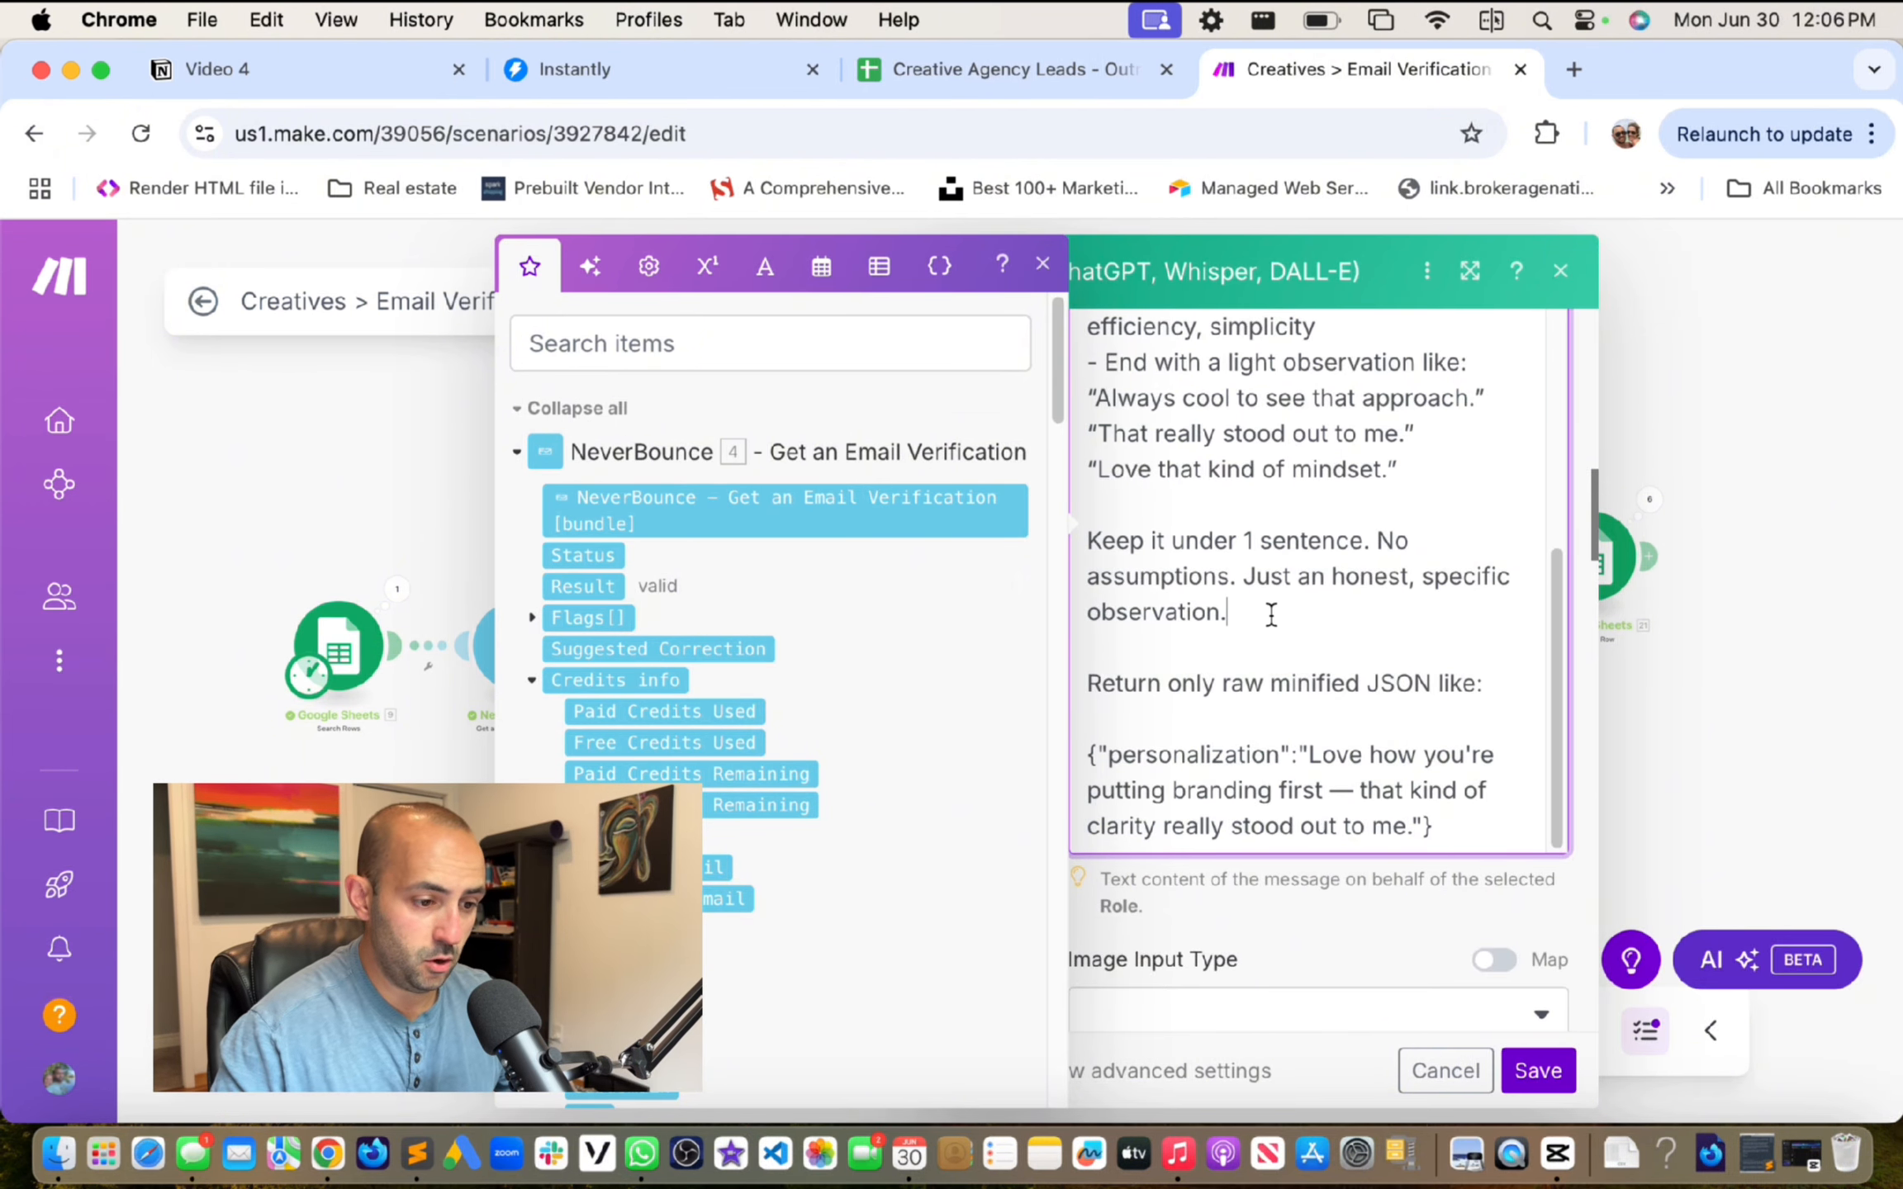
scroll(1356, 555, "down", 1)
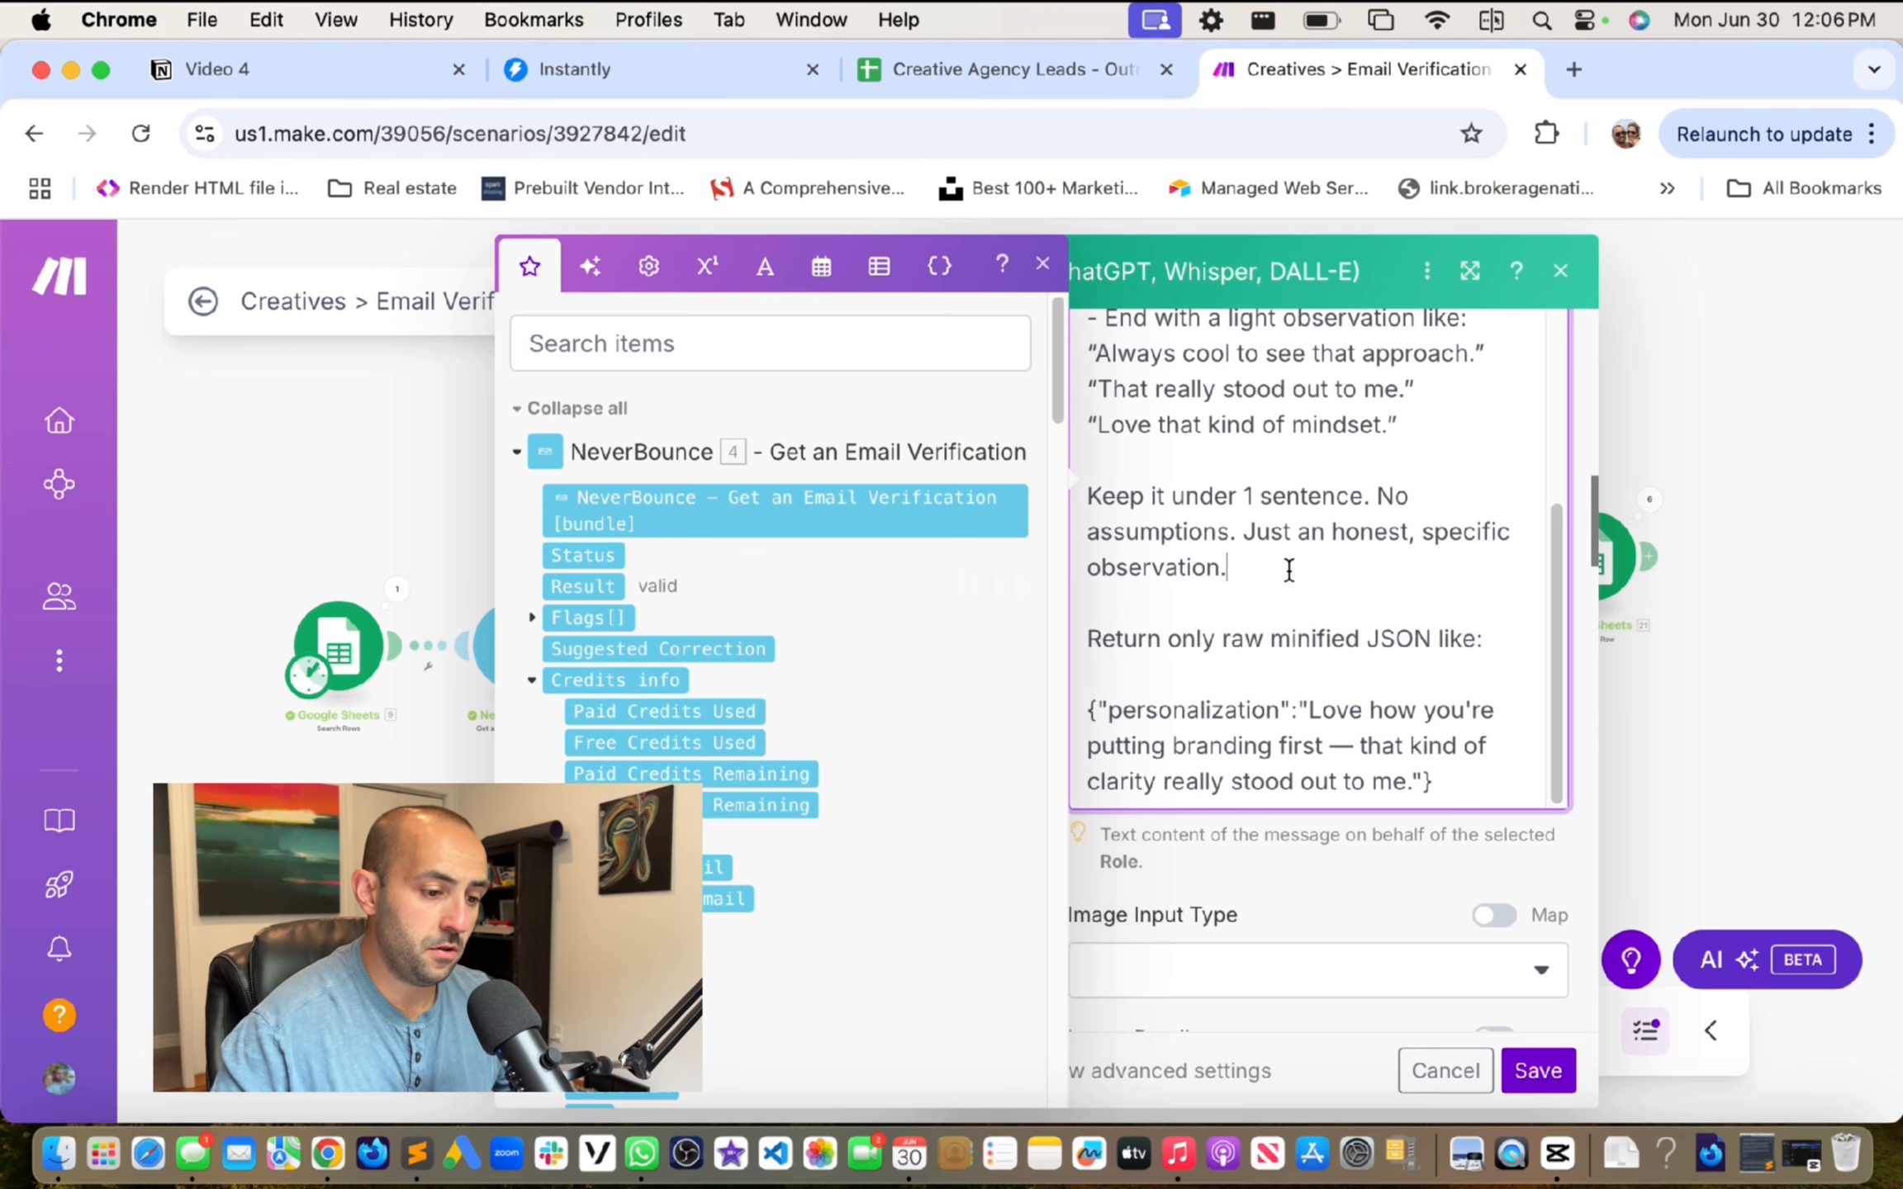
left_click(1043, 263)
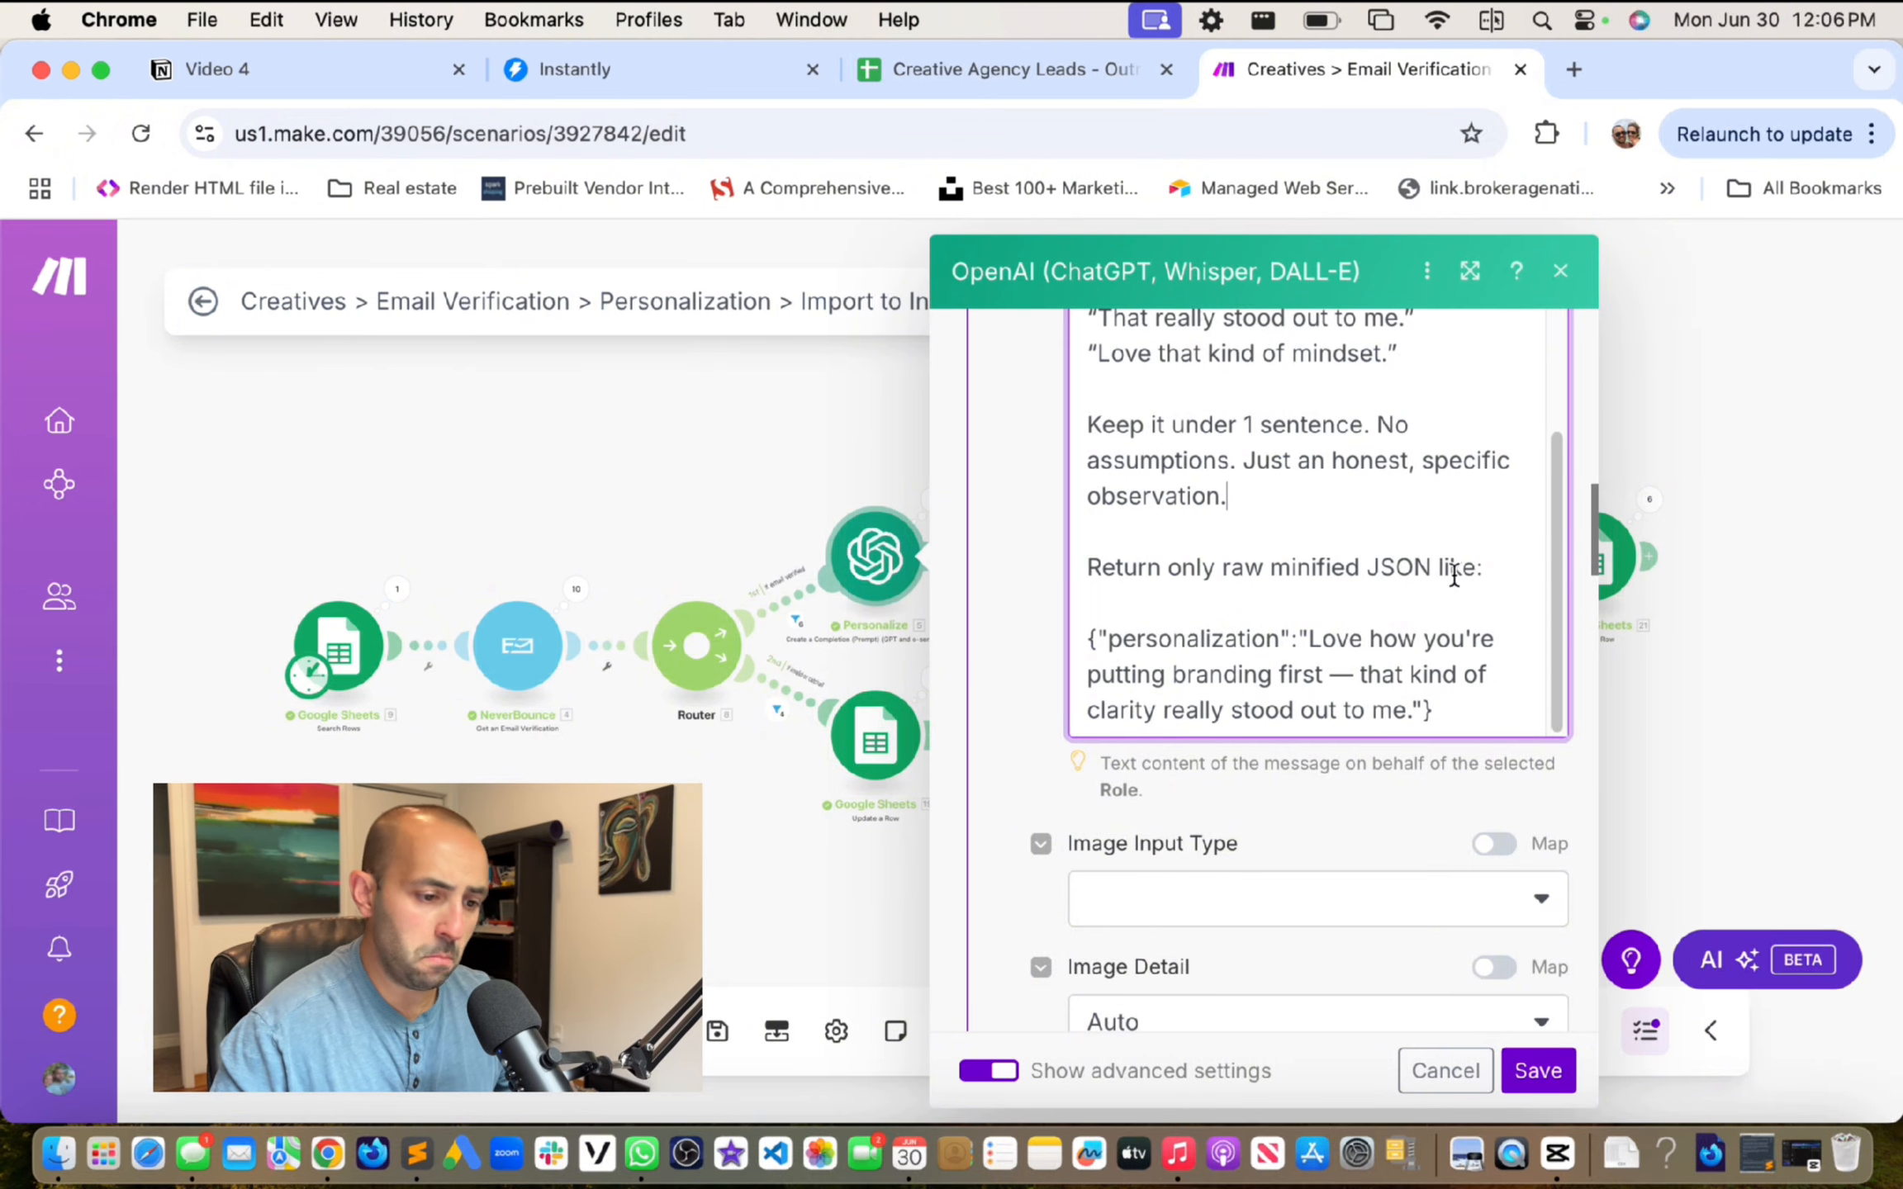
Step: Review the prompt's JSON icebreaker example and advanced settings, then bring up the Video 4 Notion notes
left_click_drag(1483, 569, 1074, 568)
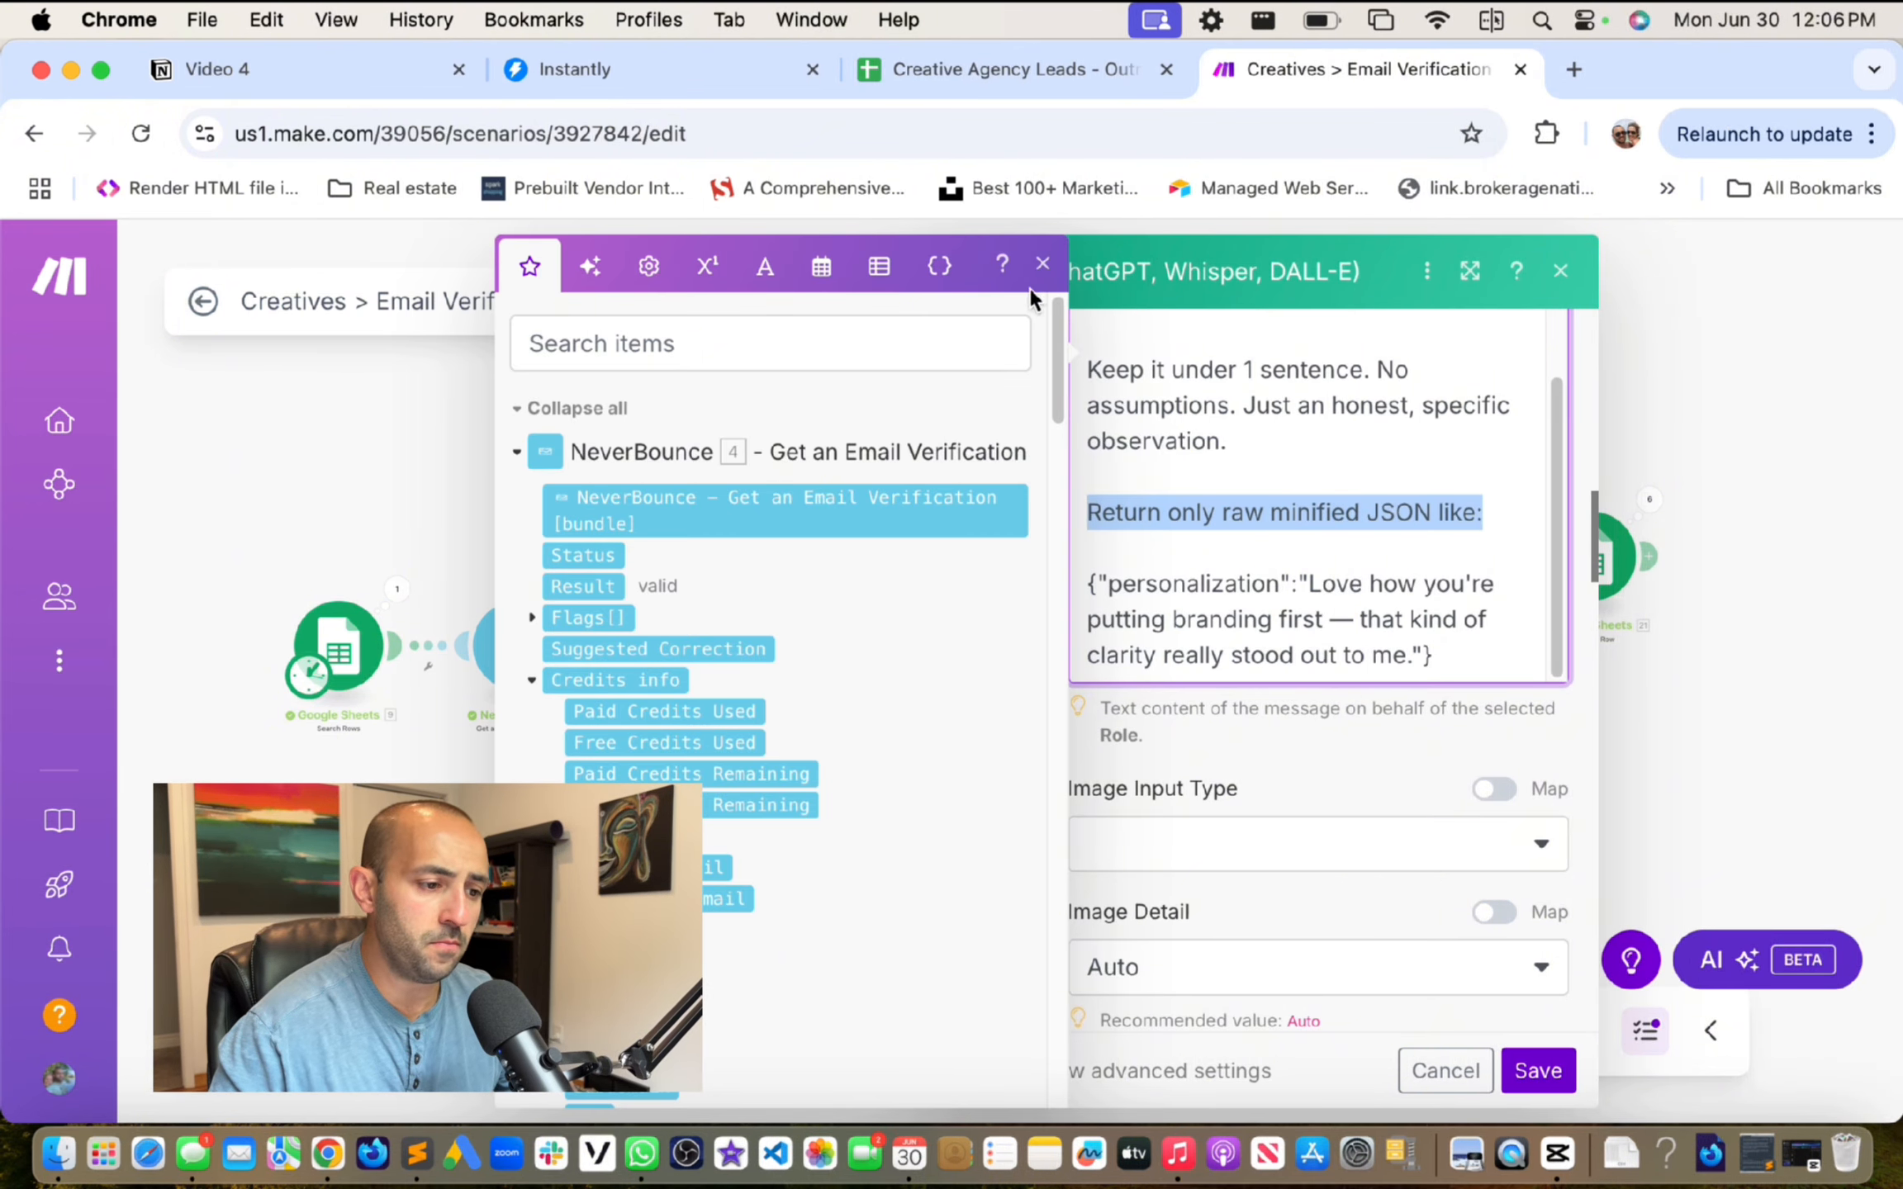
left_click(1408, 537)
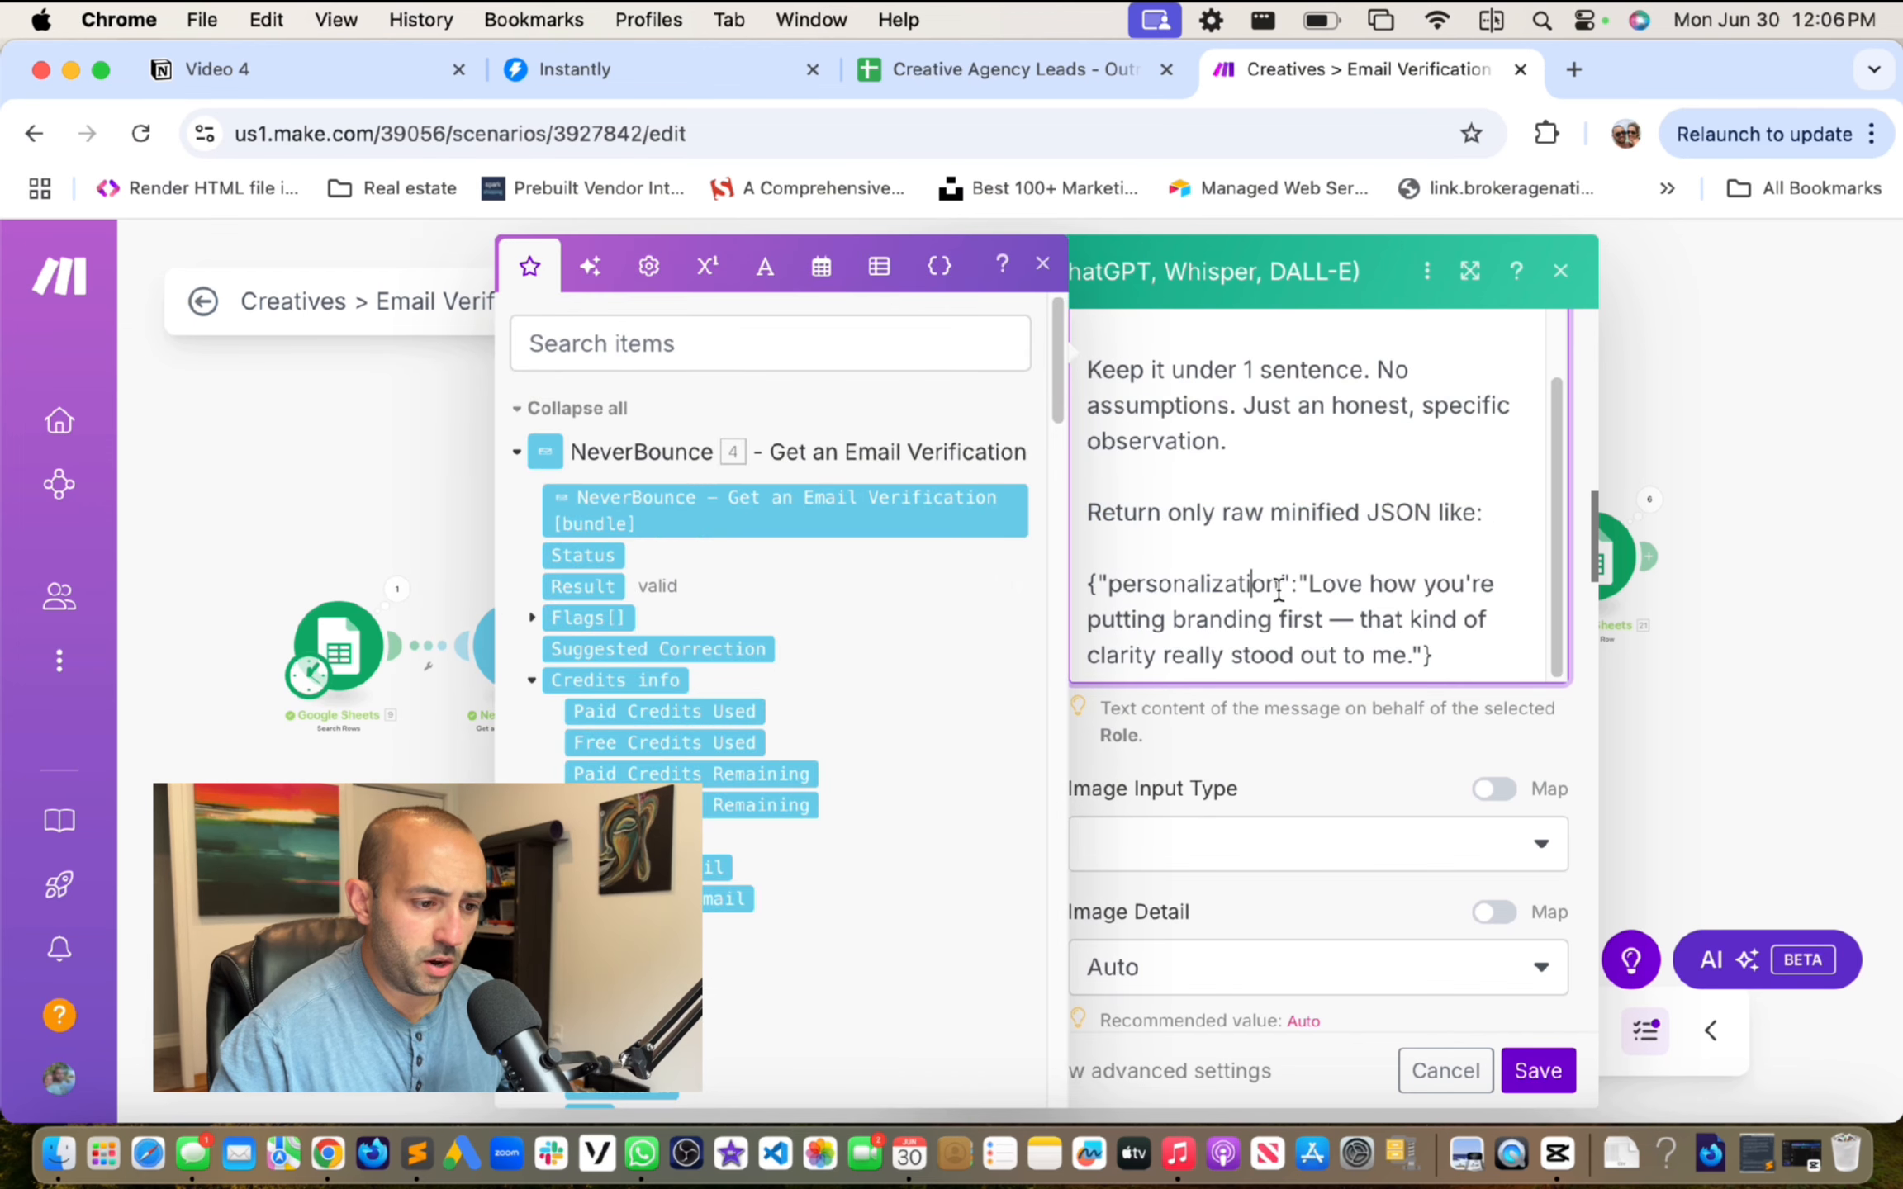
left_click_drag(1309, 590, 1402, 656)
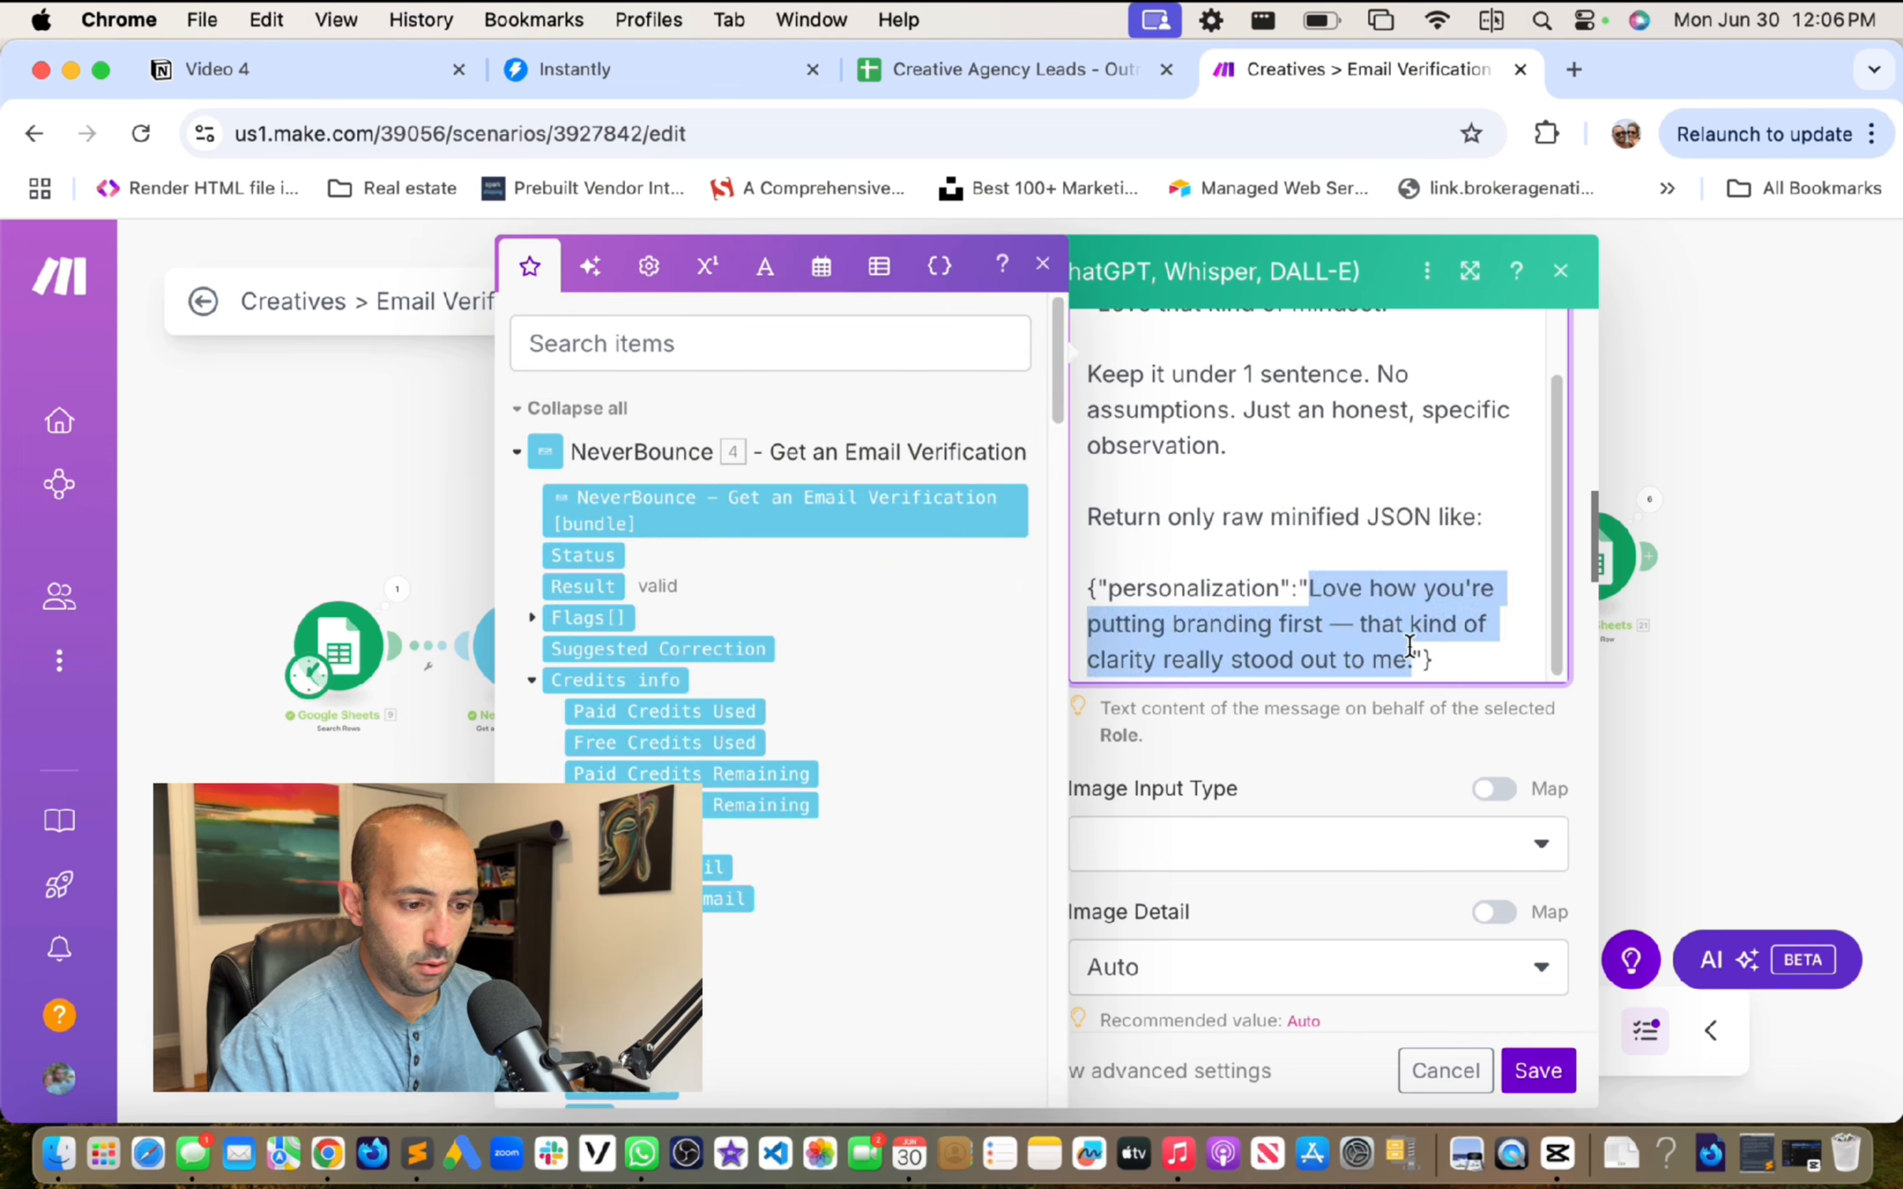
scroll(1396, 711, "down", 3)
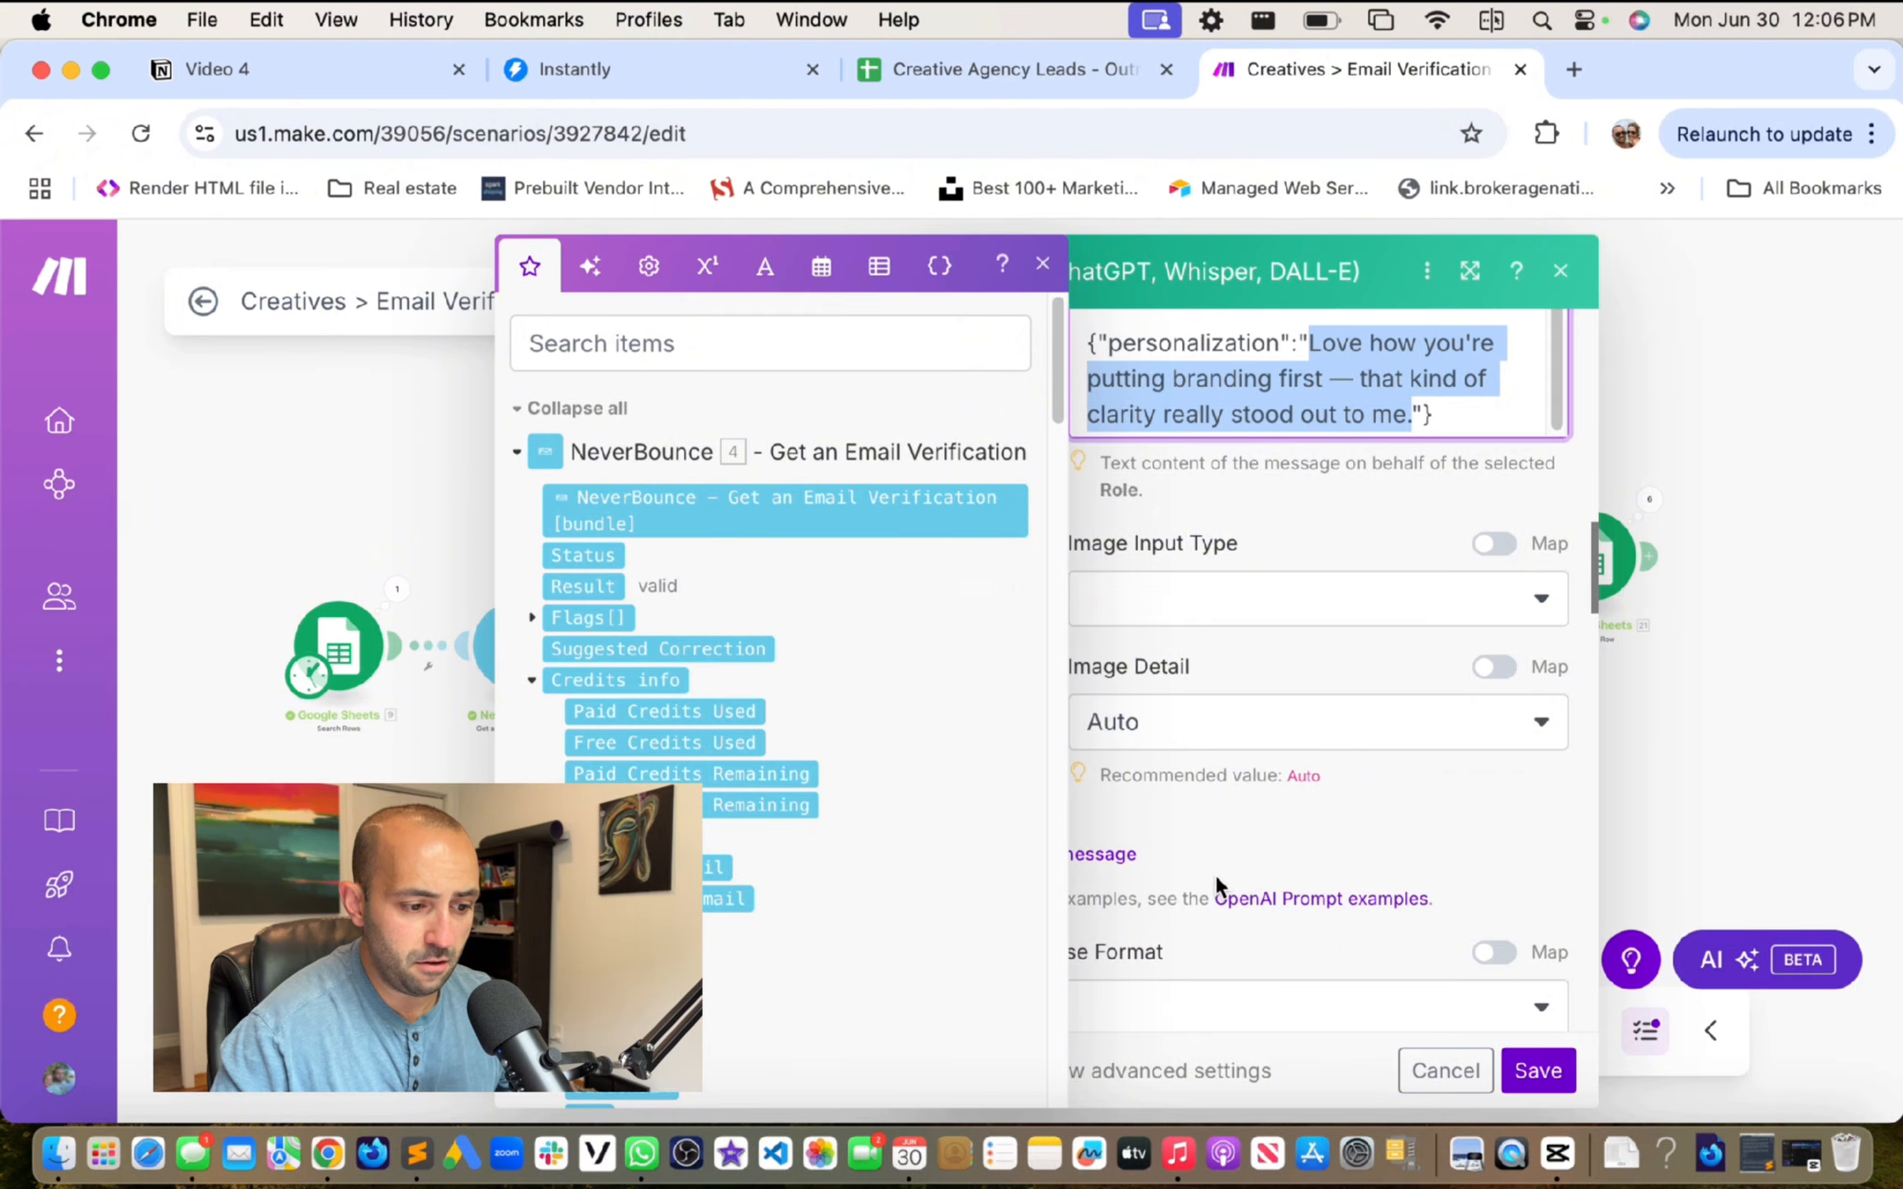
left_click(1042, 264)
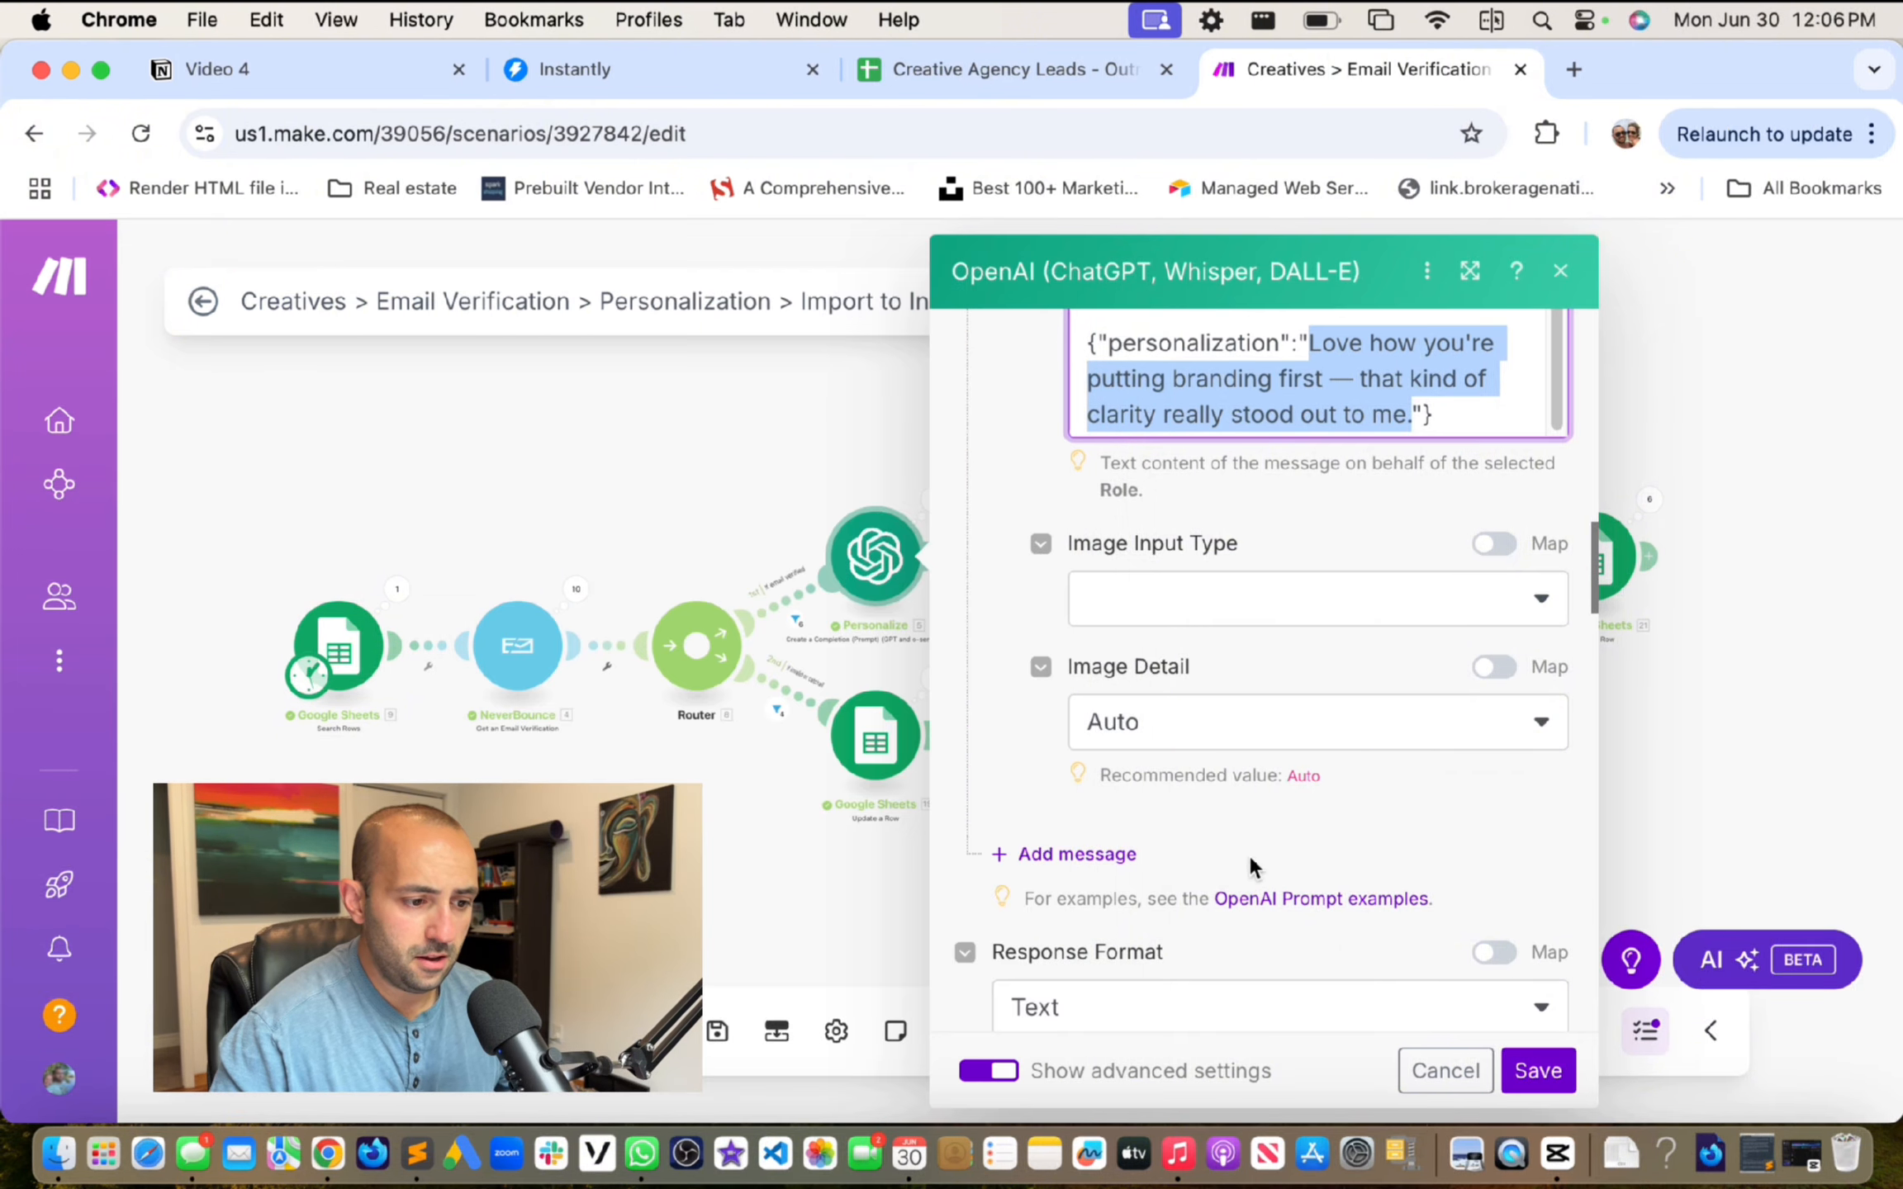
scroll(1222, 578, "up", 4)
left_click(1218, 543)
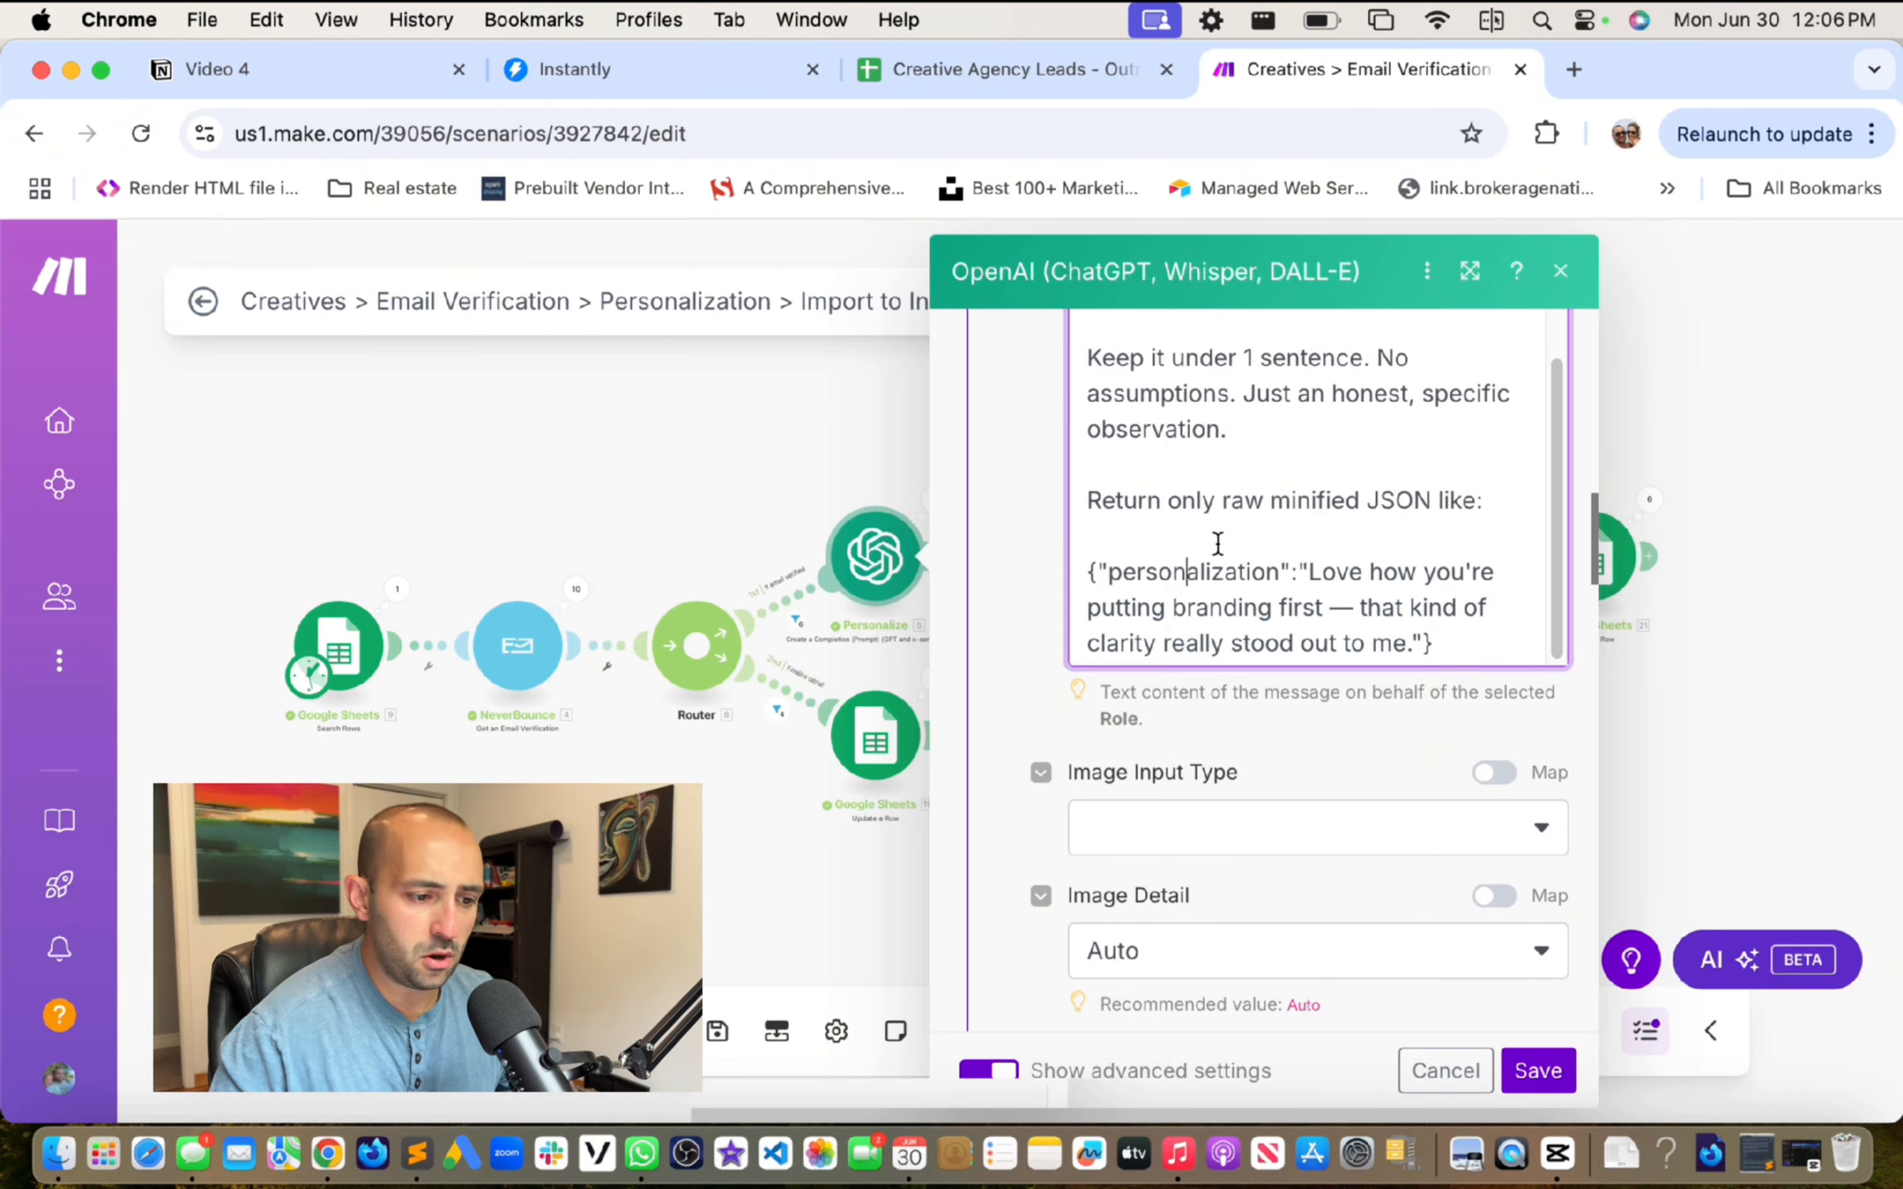
scroll(1230, 541, "up", 2)
scroll(1289, 542, "down", 2)
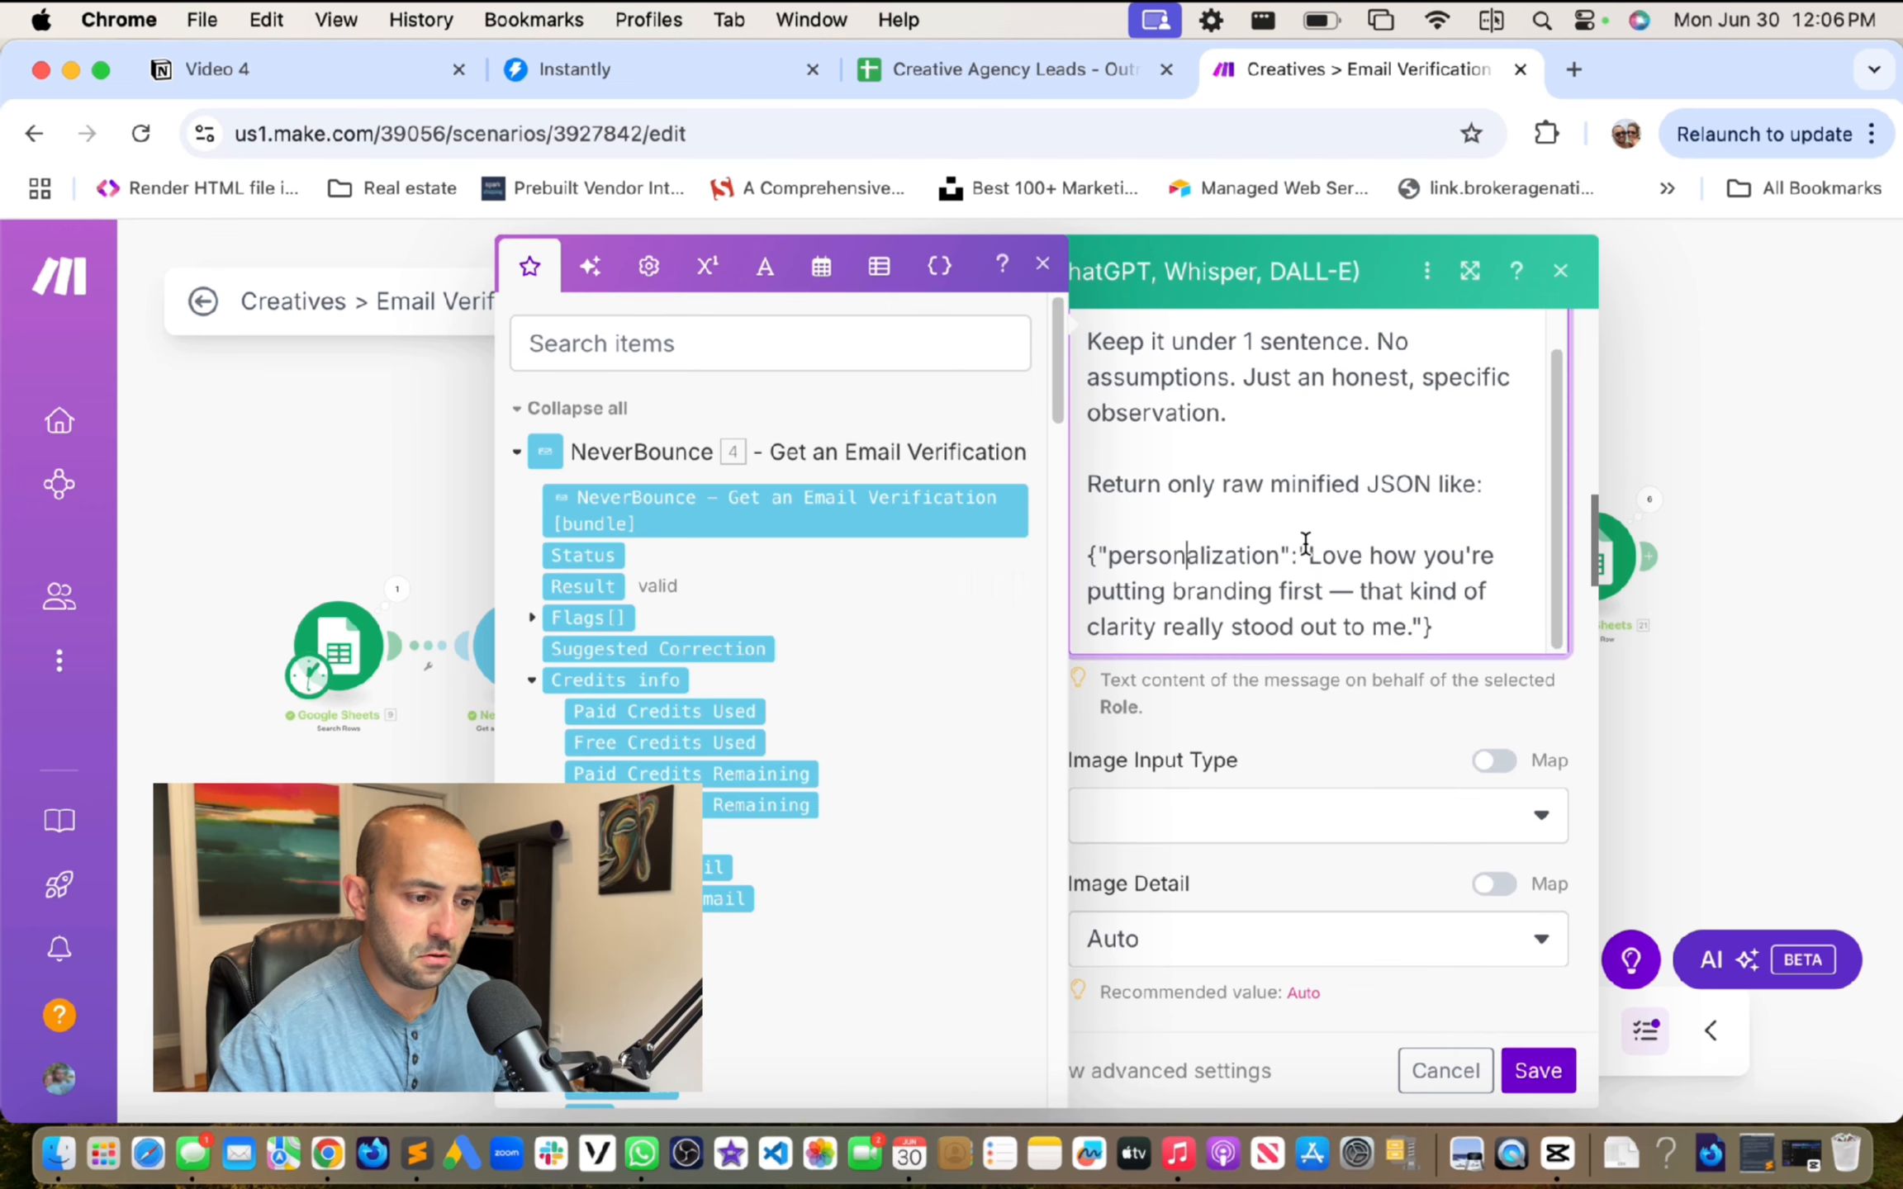
left_click(1306, 549)
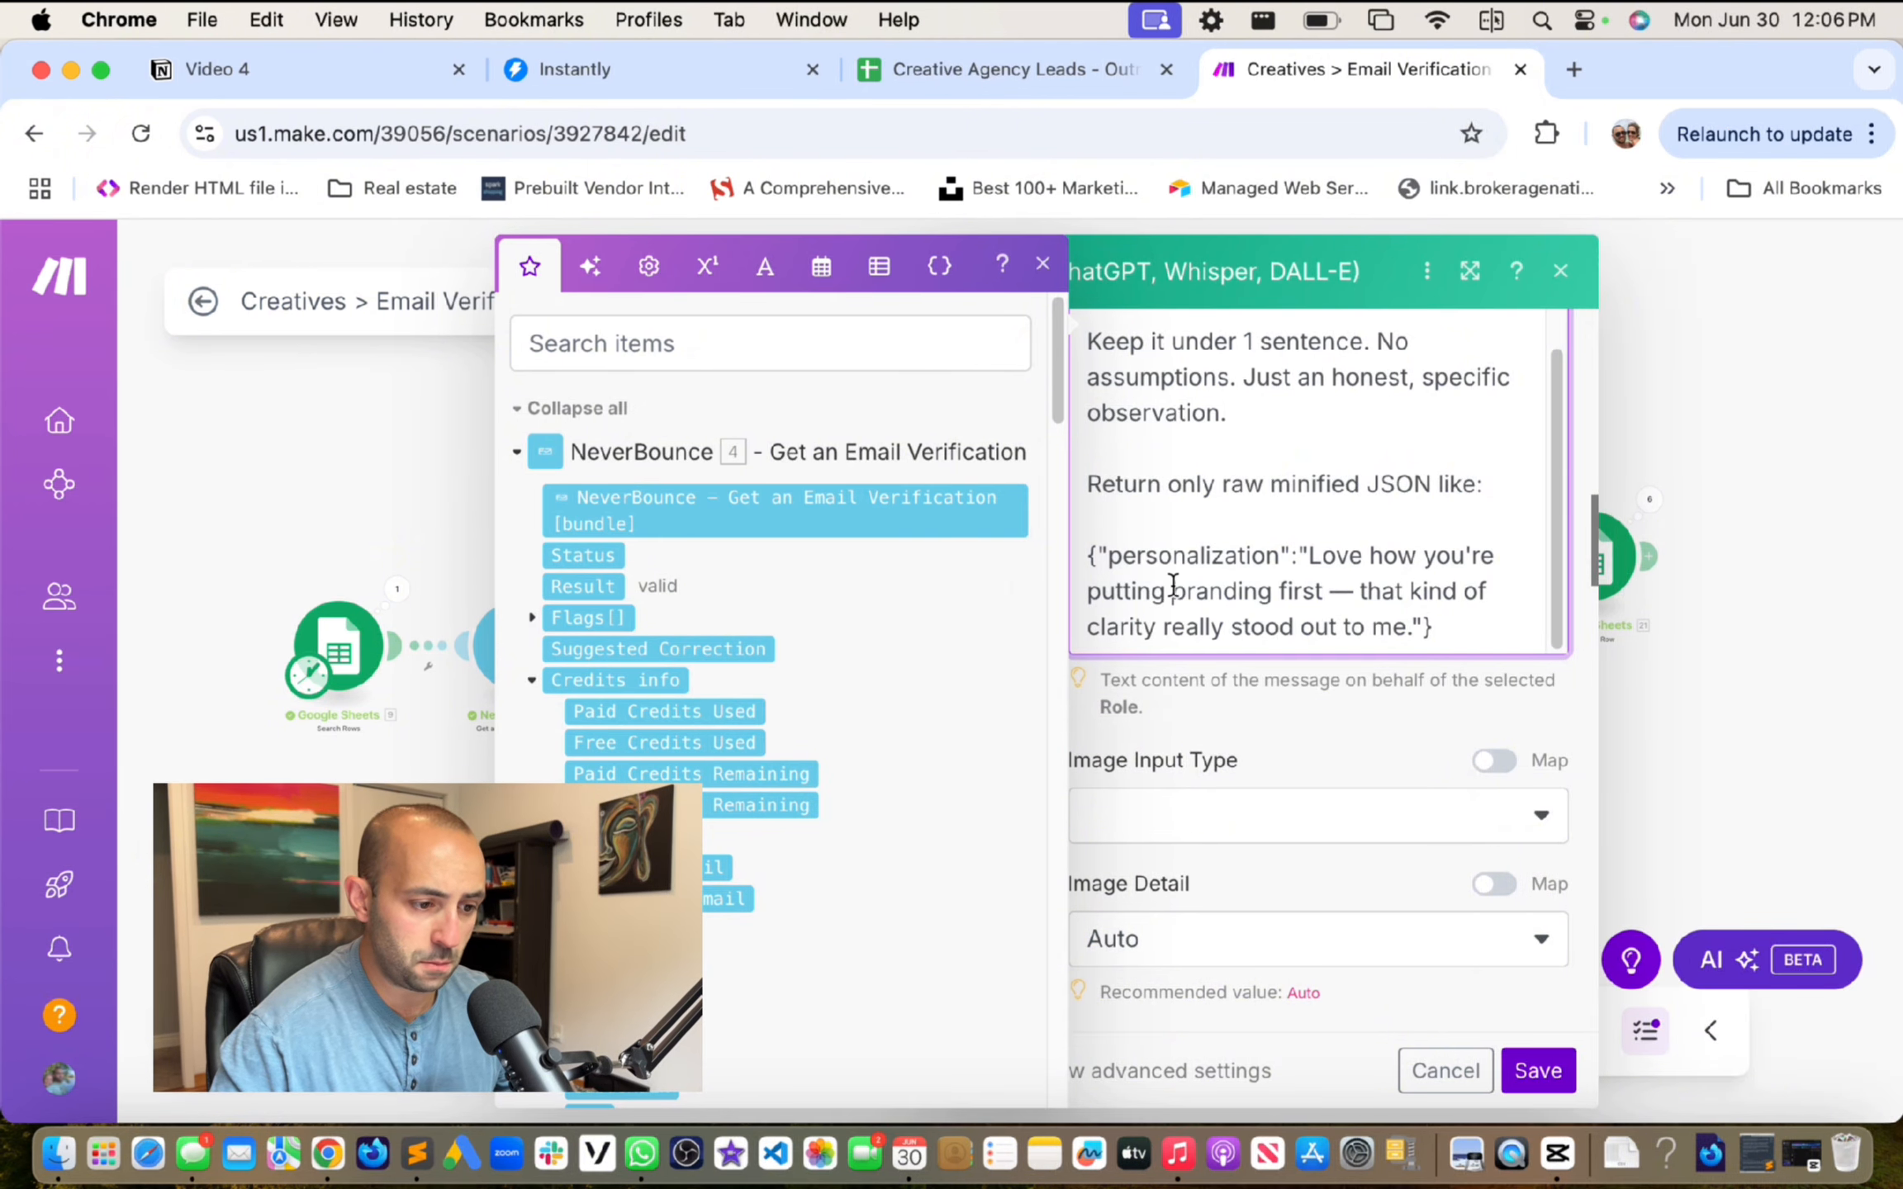
left_click_drag(1173, 588, 1273, 591)
scroll(1313, 562, "up", 1)
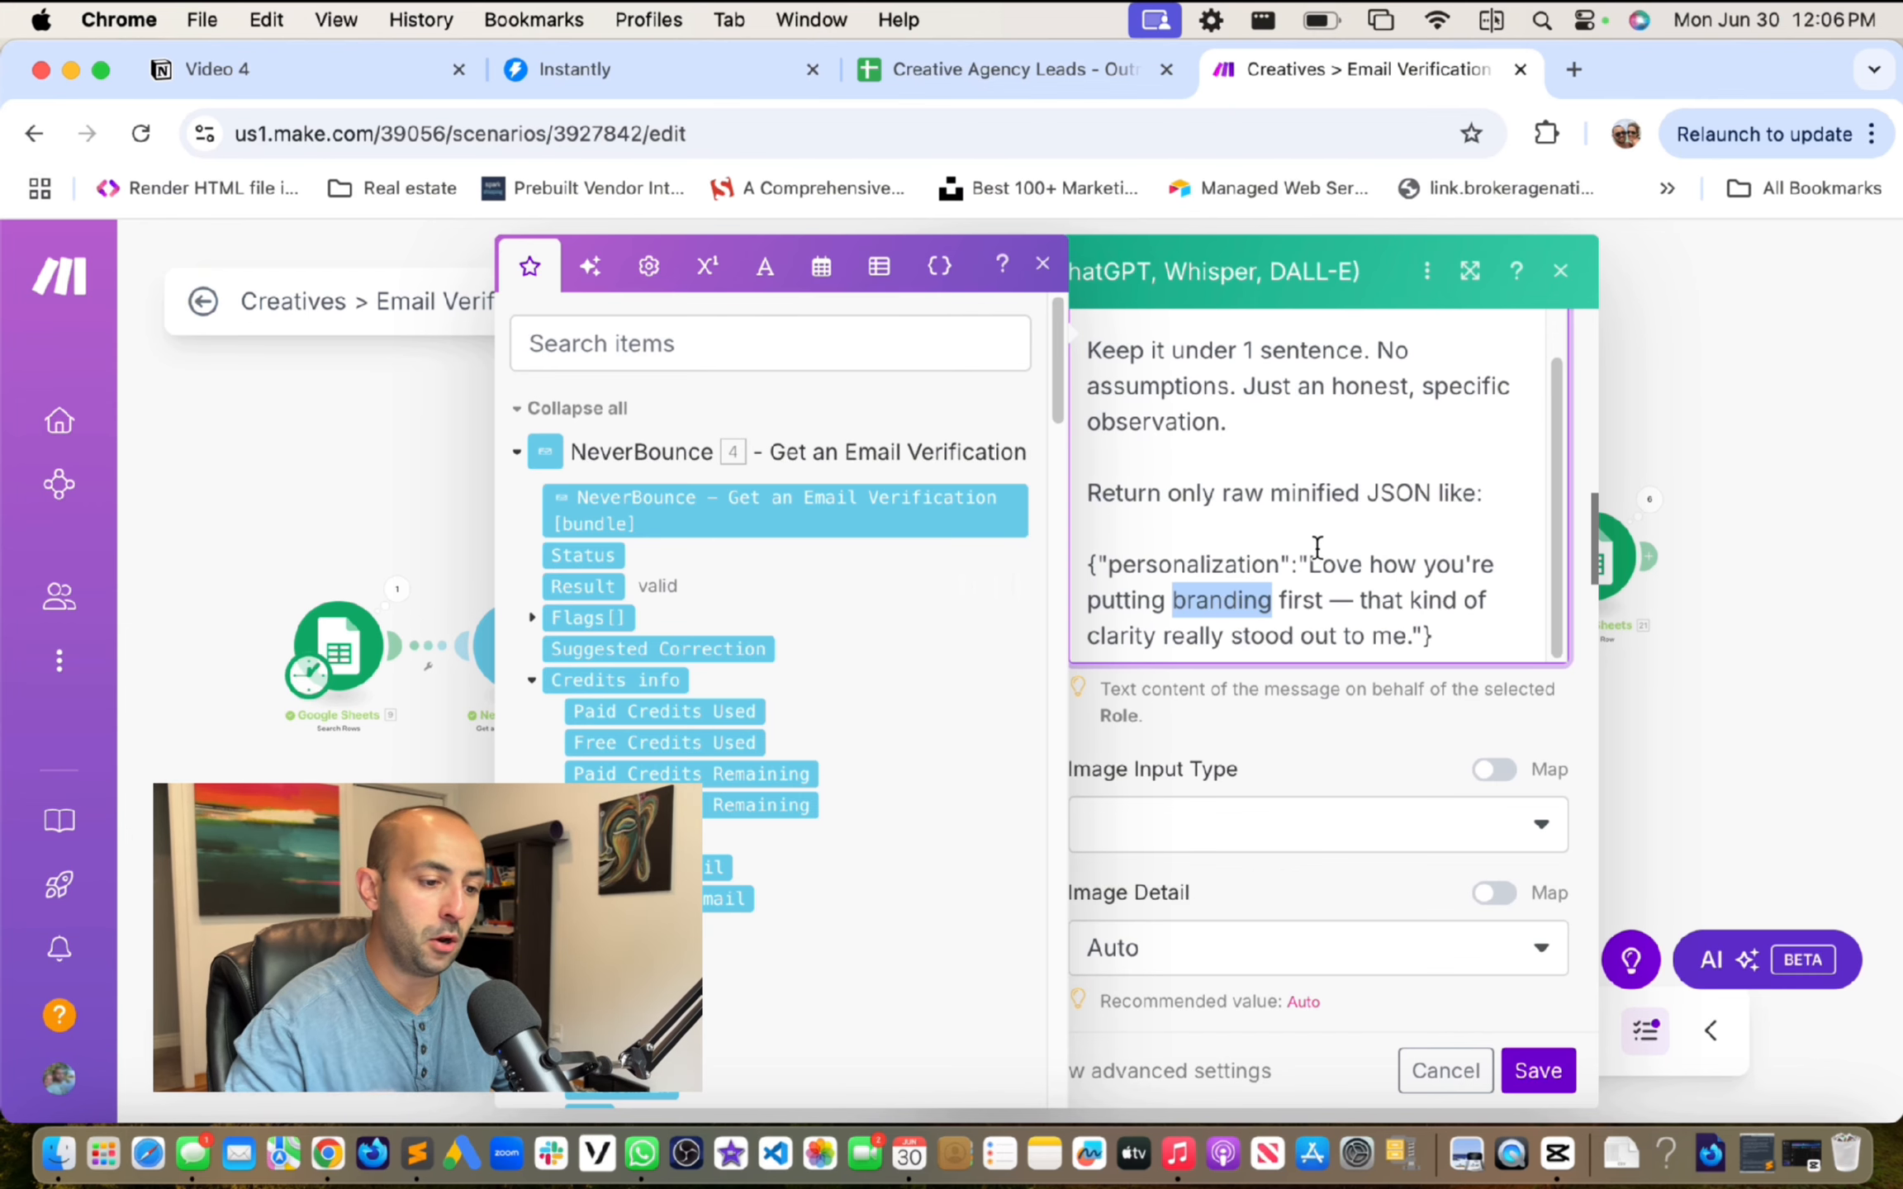
left_click(1507, 641)
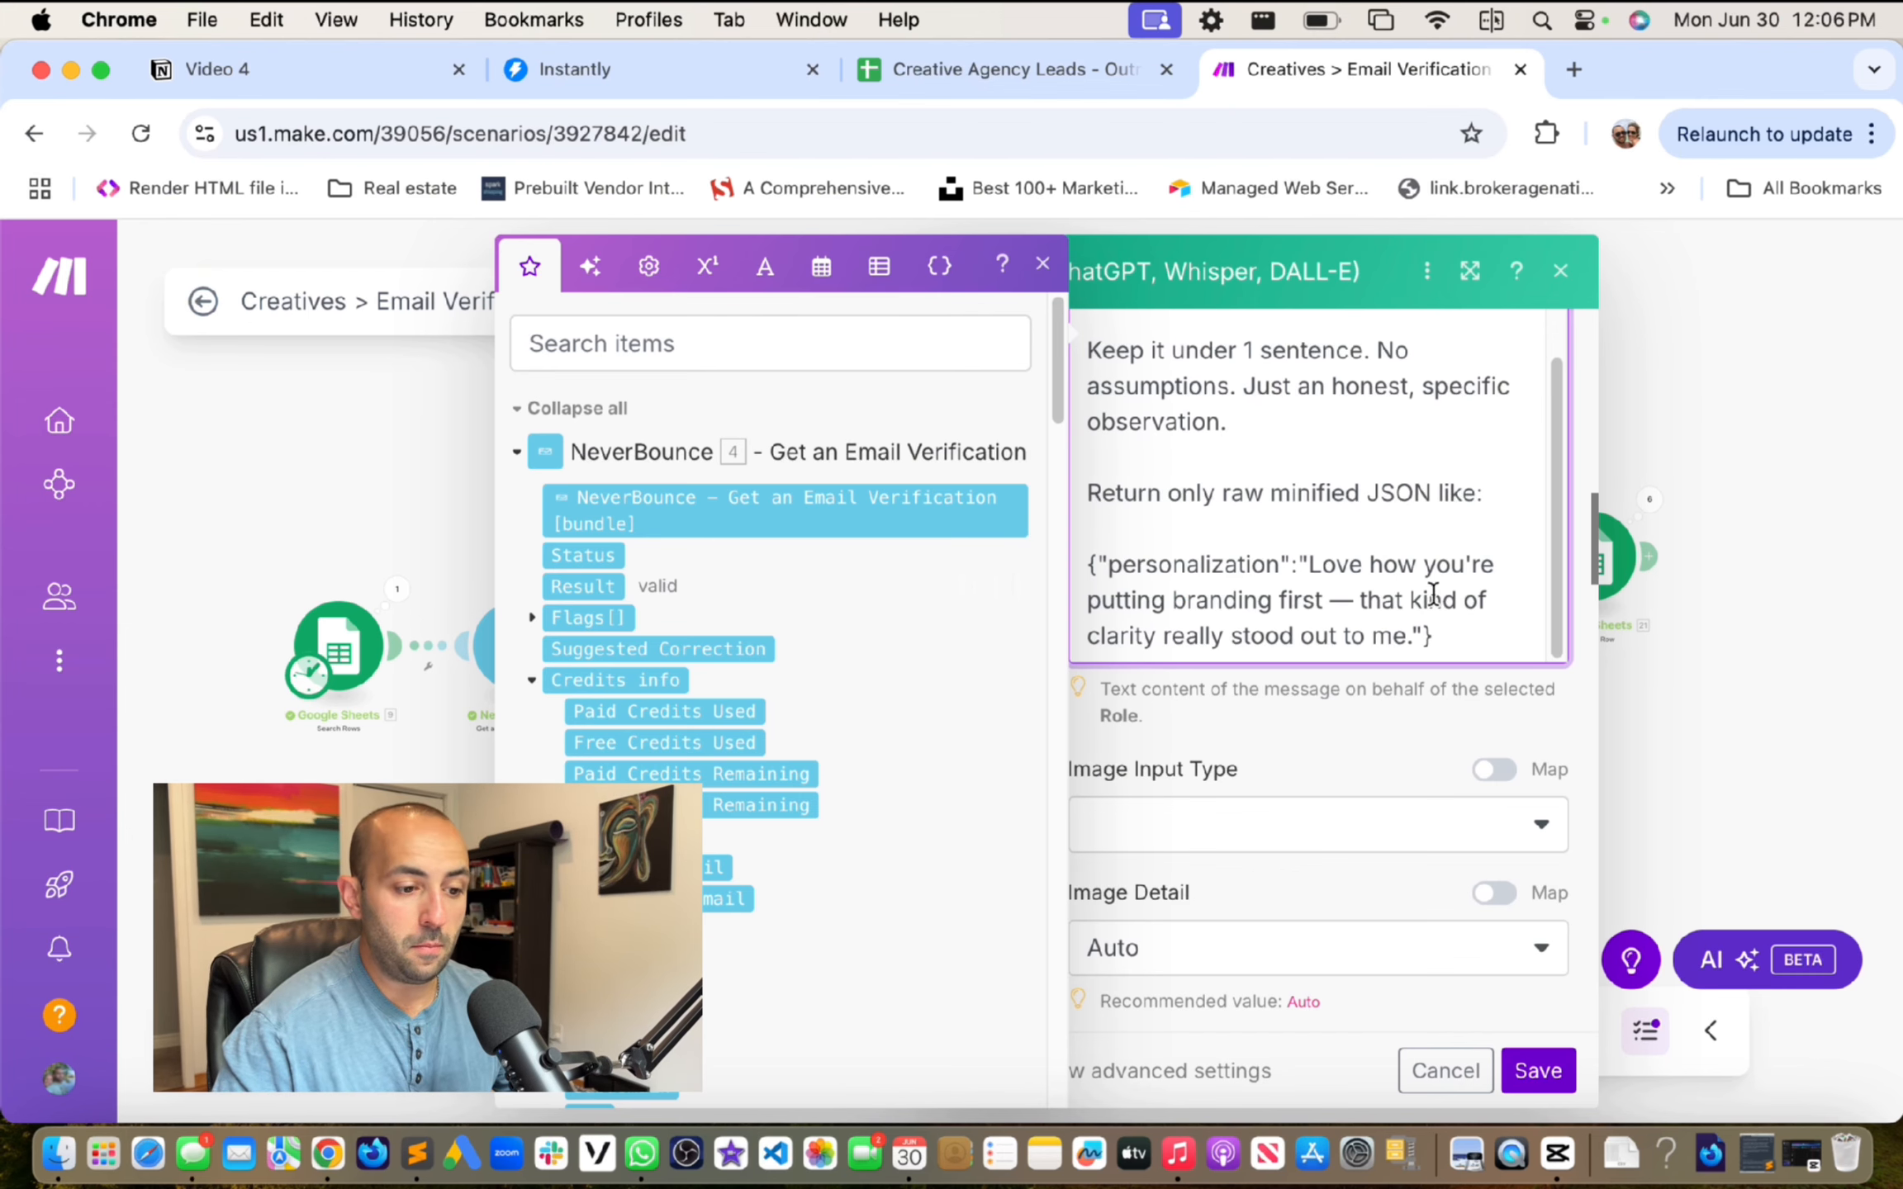
left_click(1043, 264)
scroll(1387, 643, "down", 1)
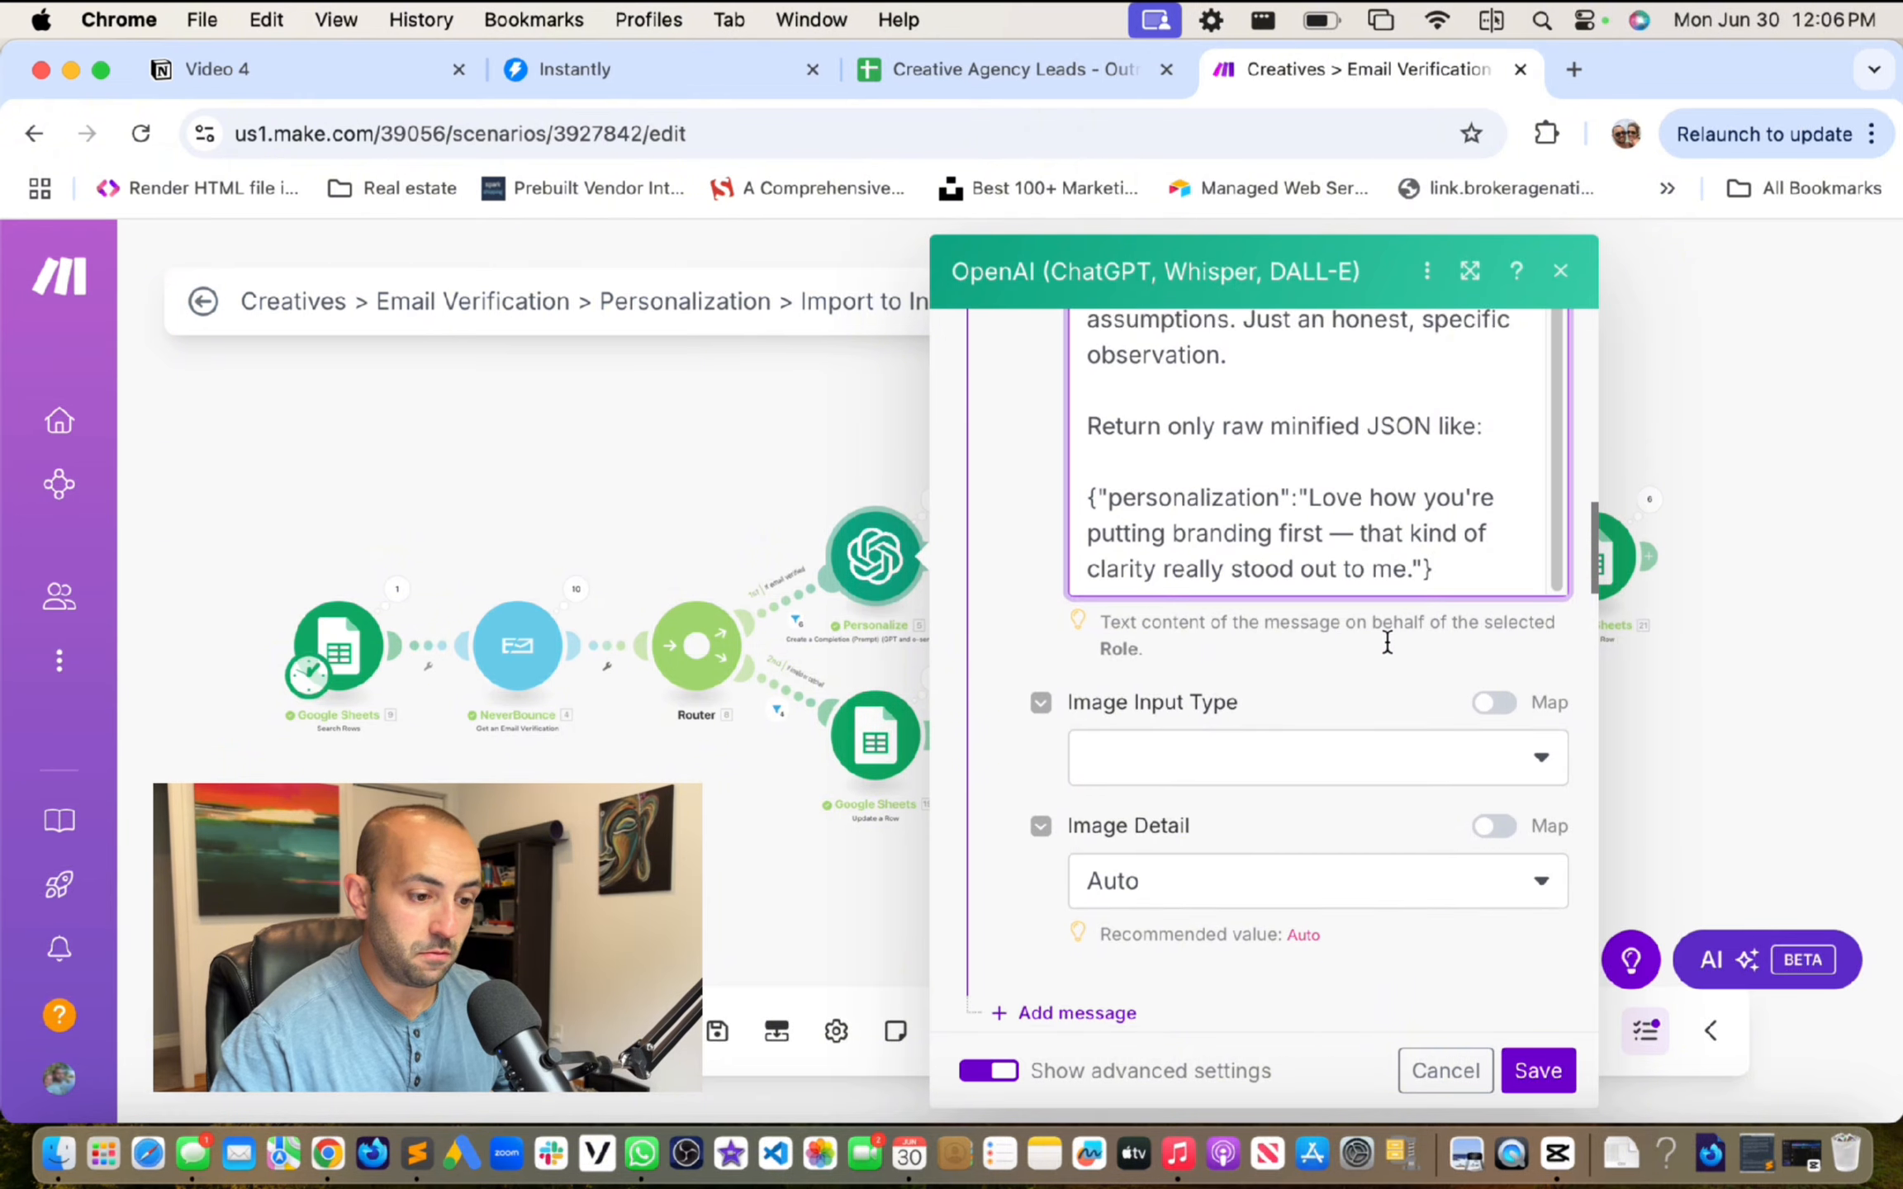
scroll(1387, 642, "down", 12)
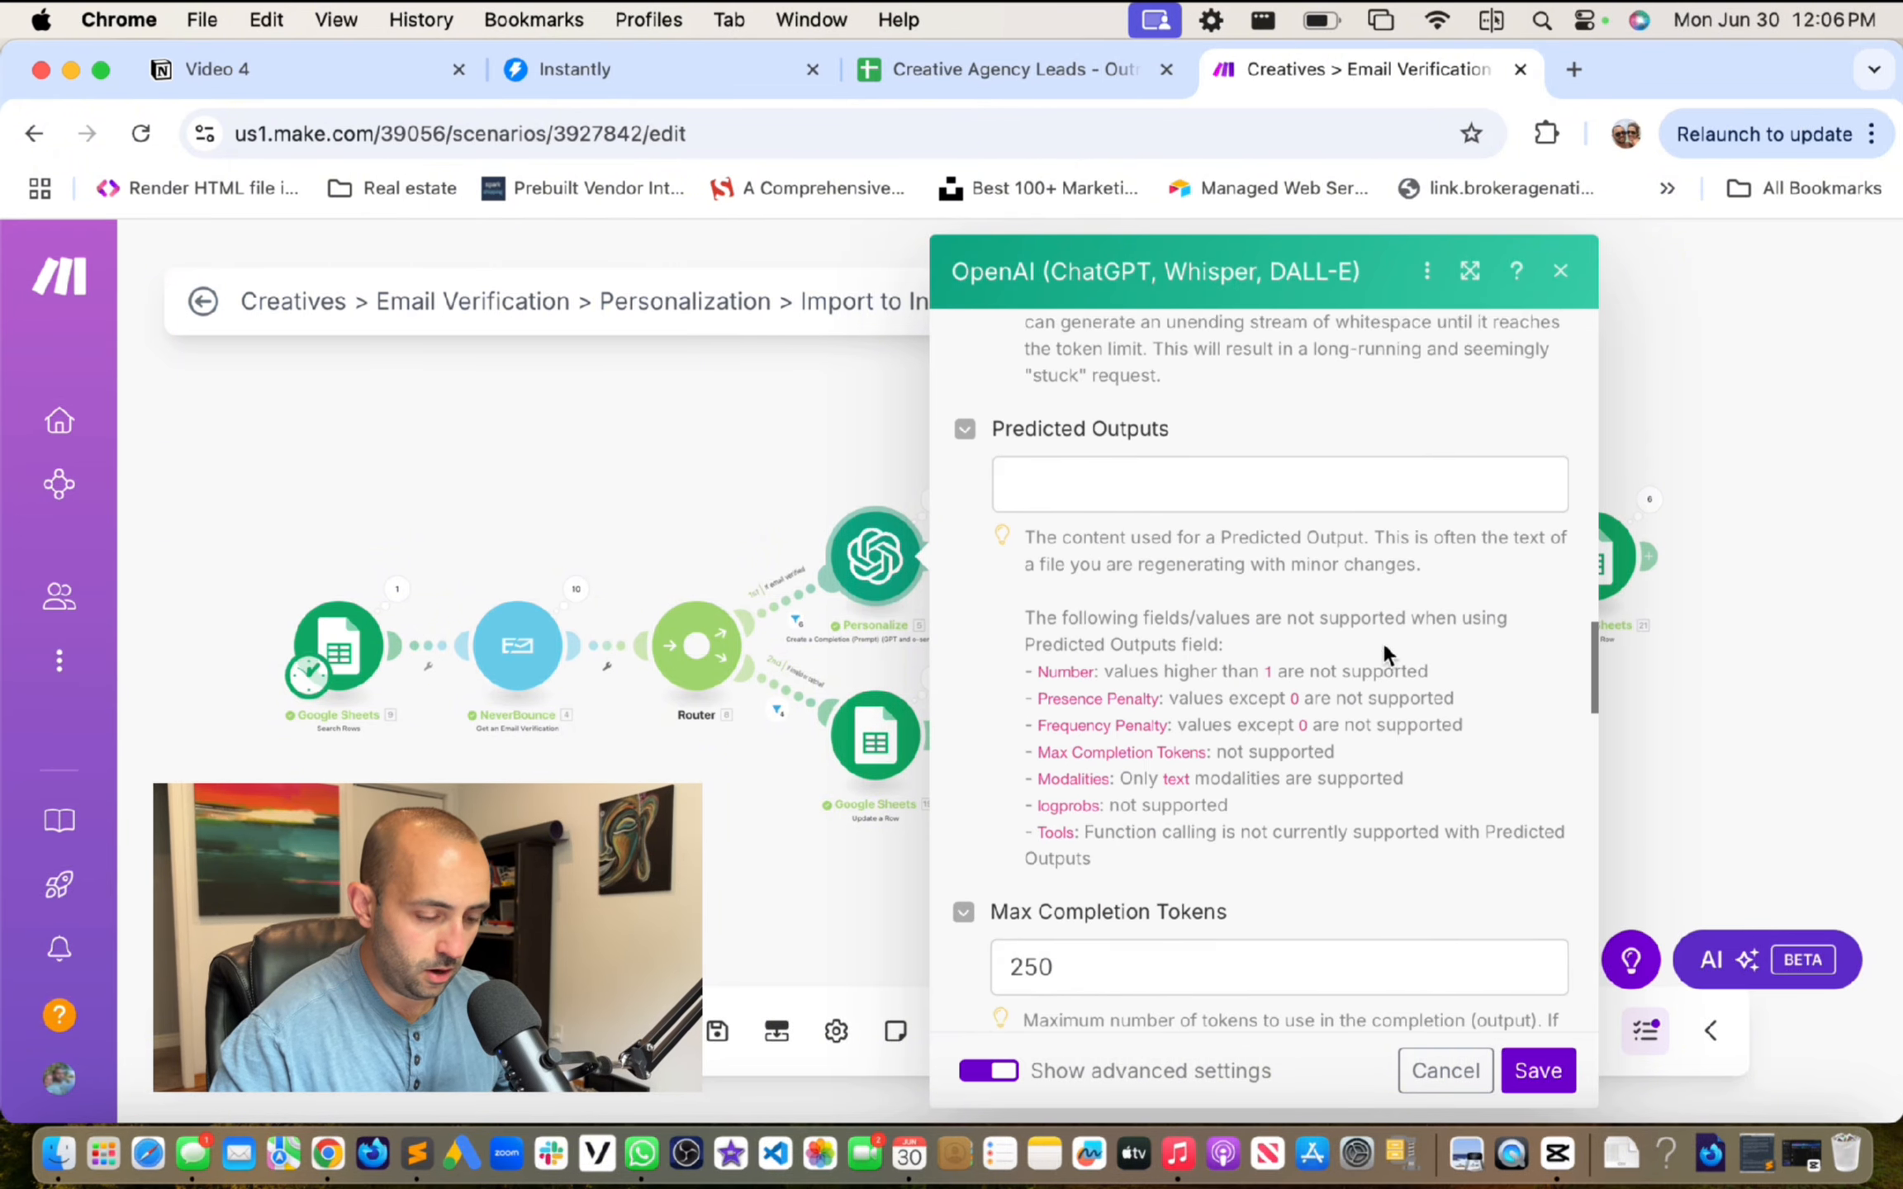
scroll(1384, 653, "down", 12)
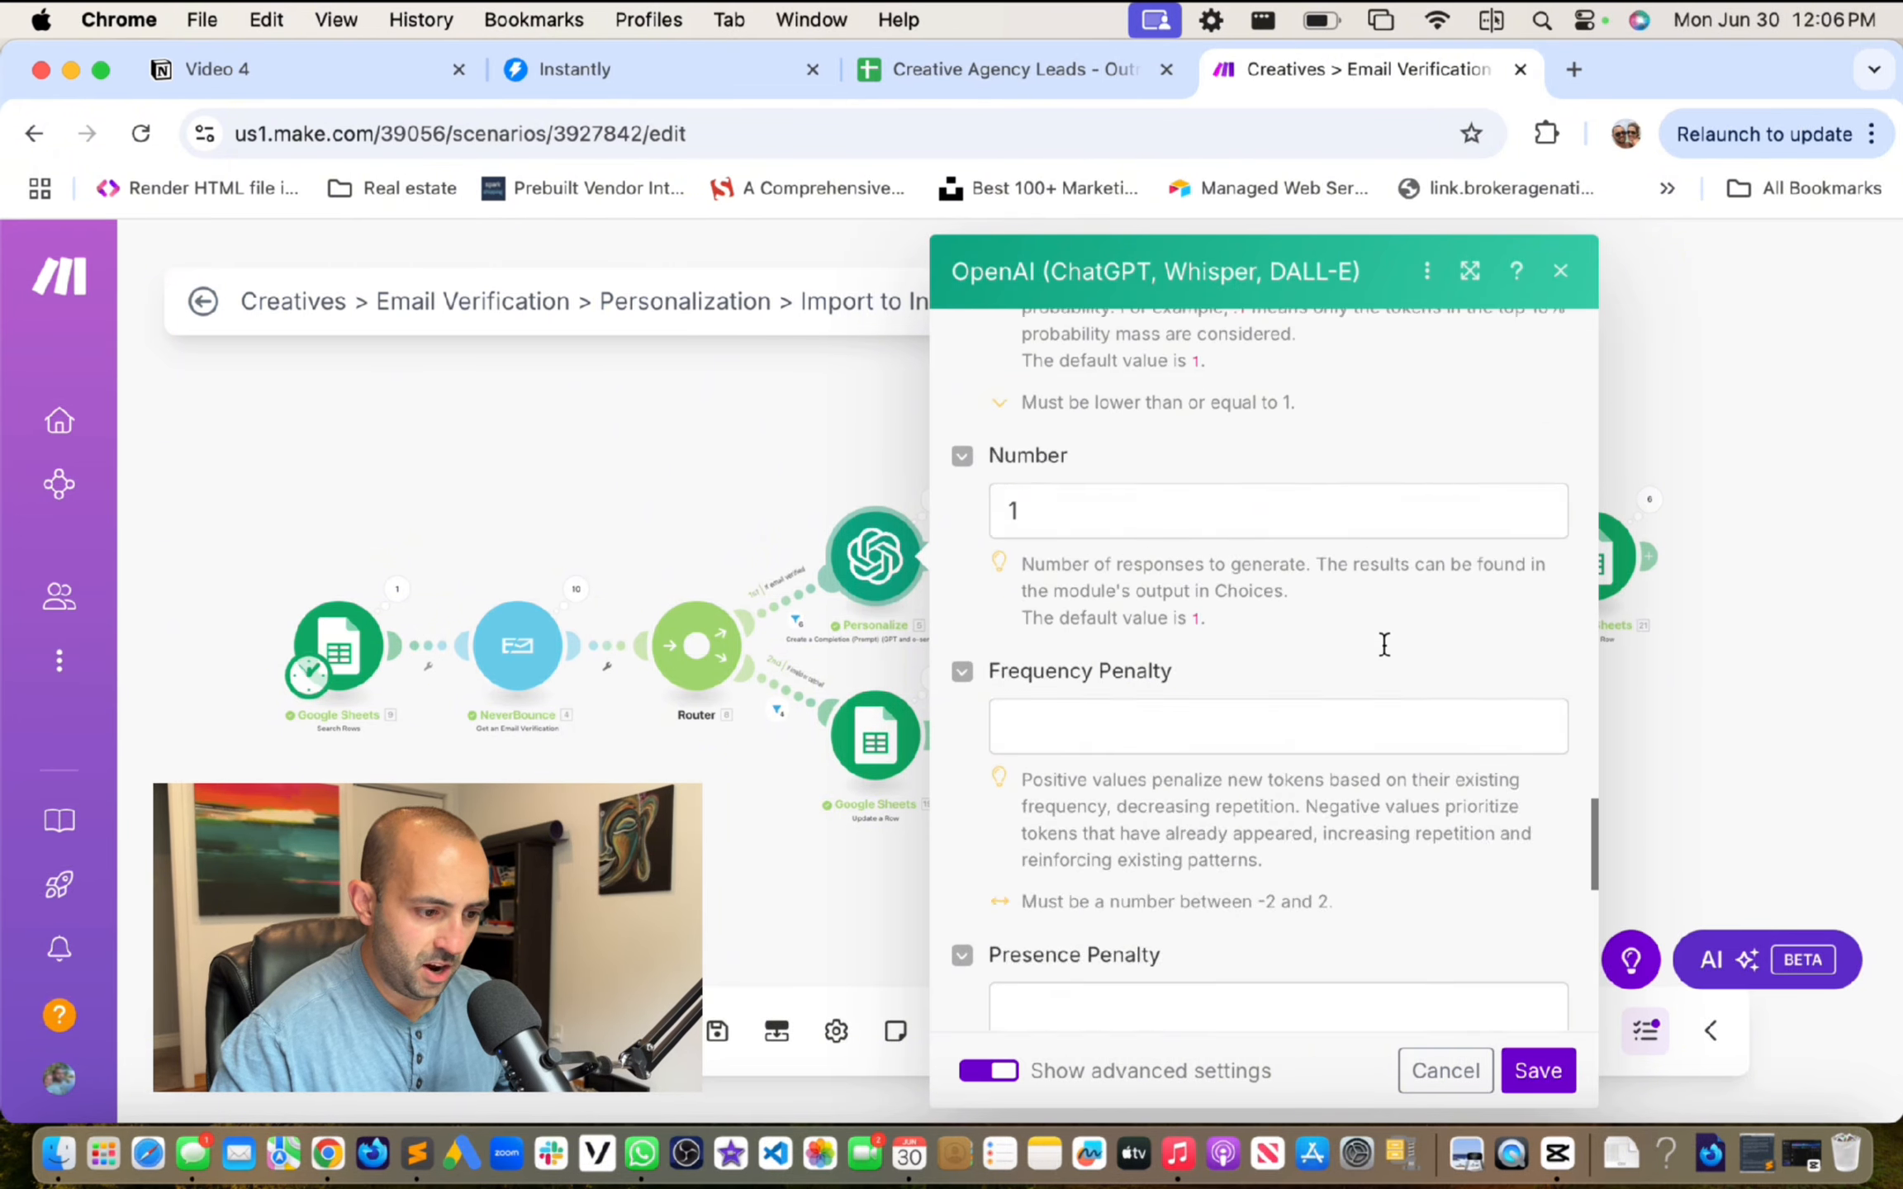
scroll(1384, 645, "down", 5)
scroll(1421, 611, "up", 20)
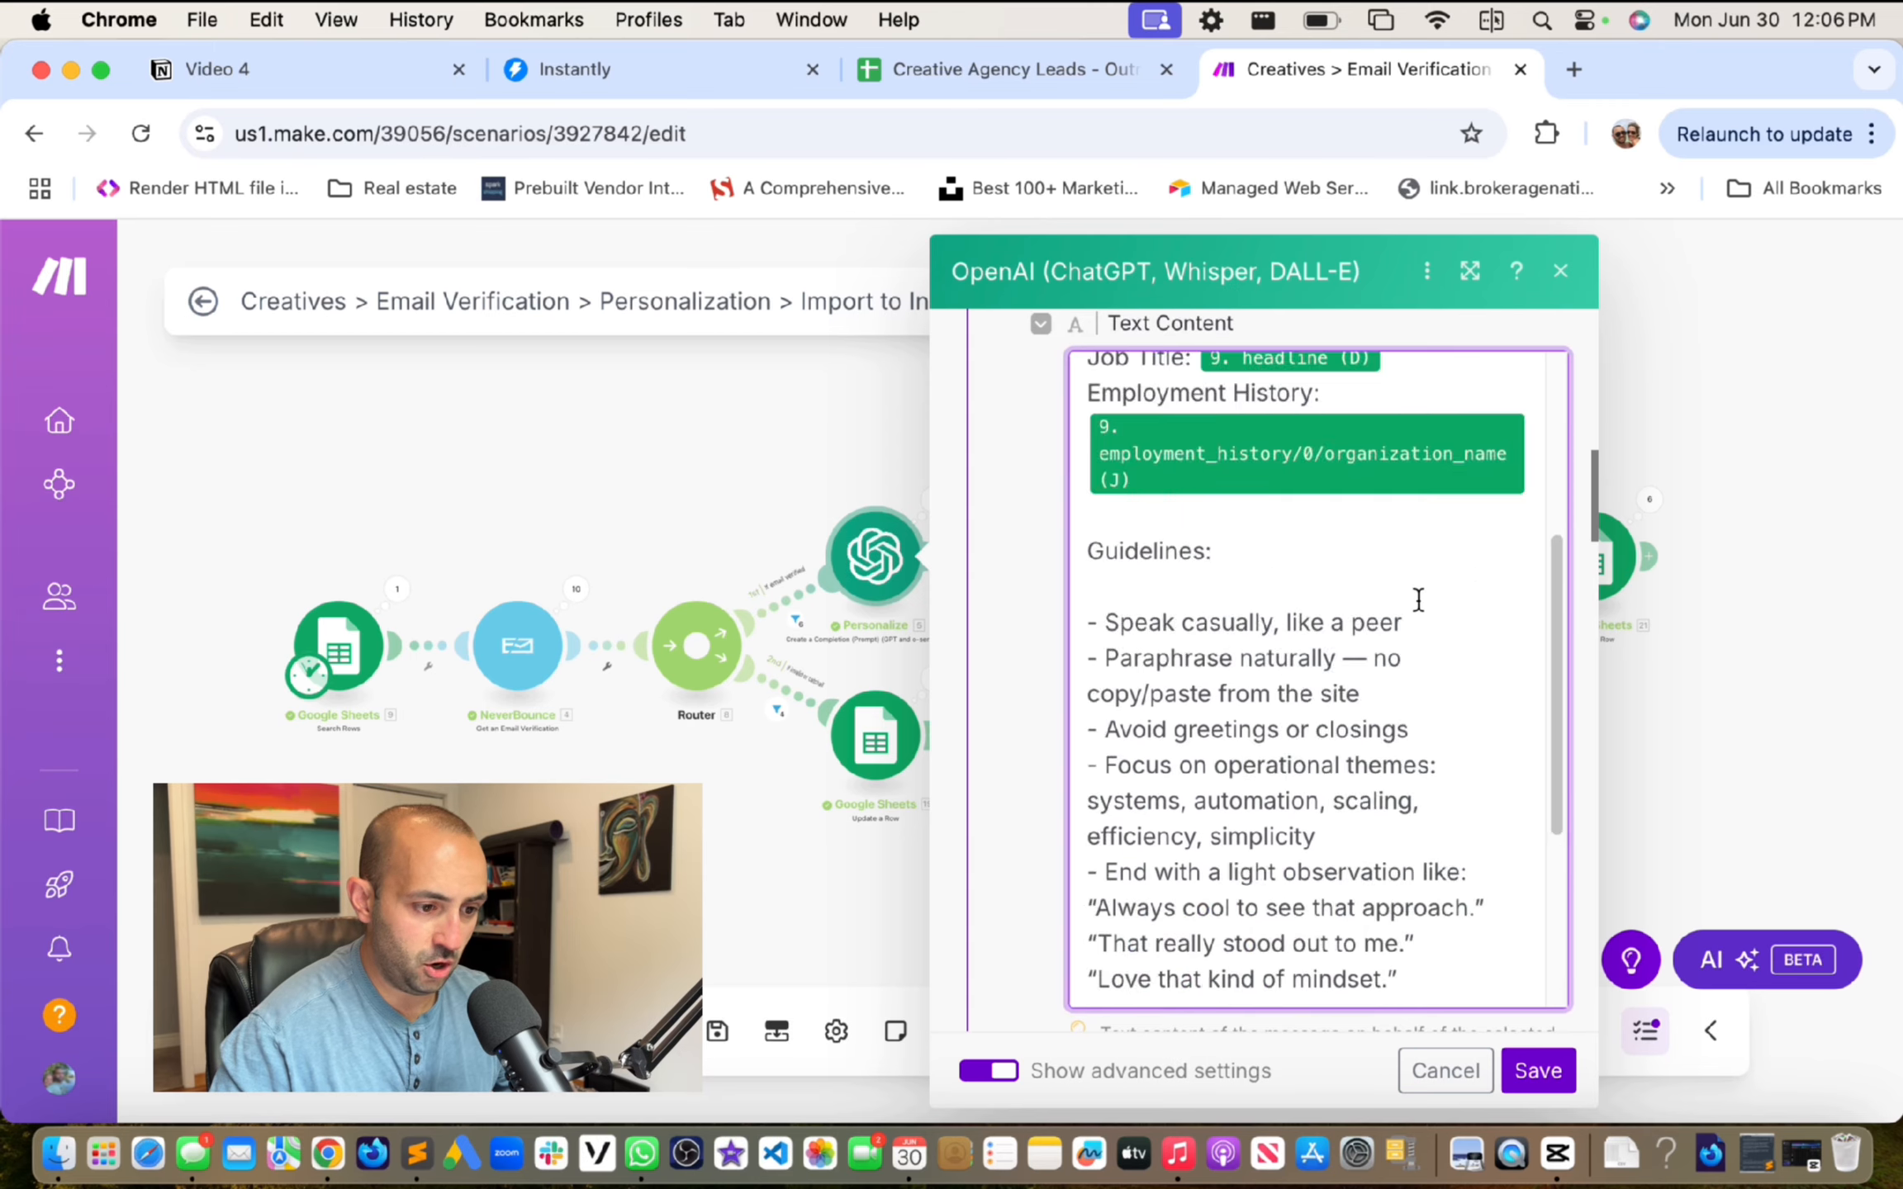
scroll(1419, 600, "down", 5)
left_click(318, 70)
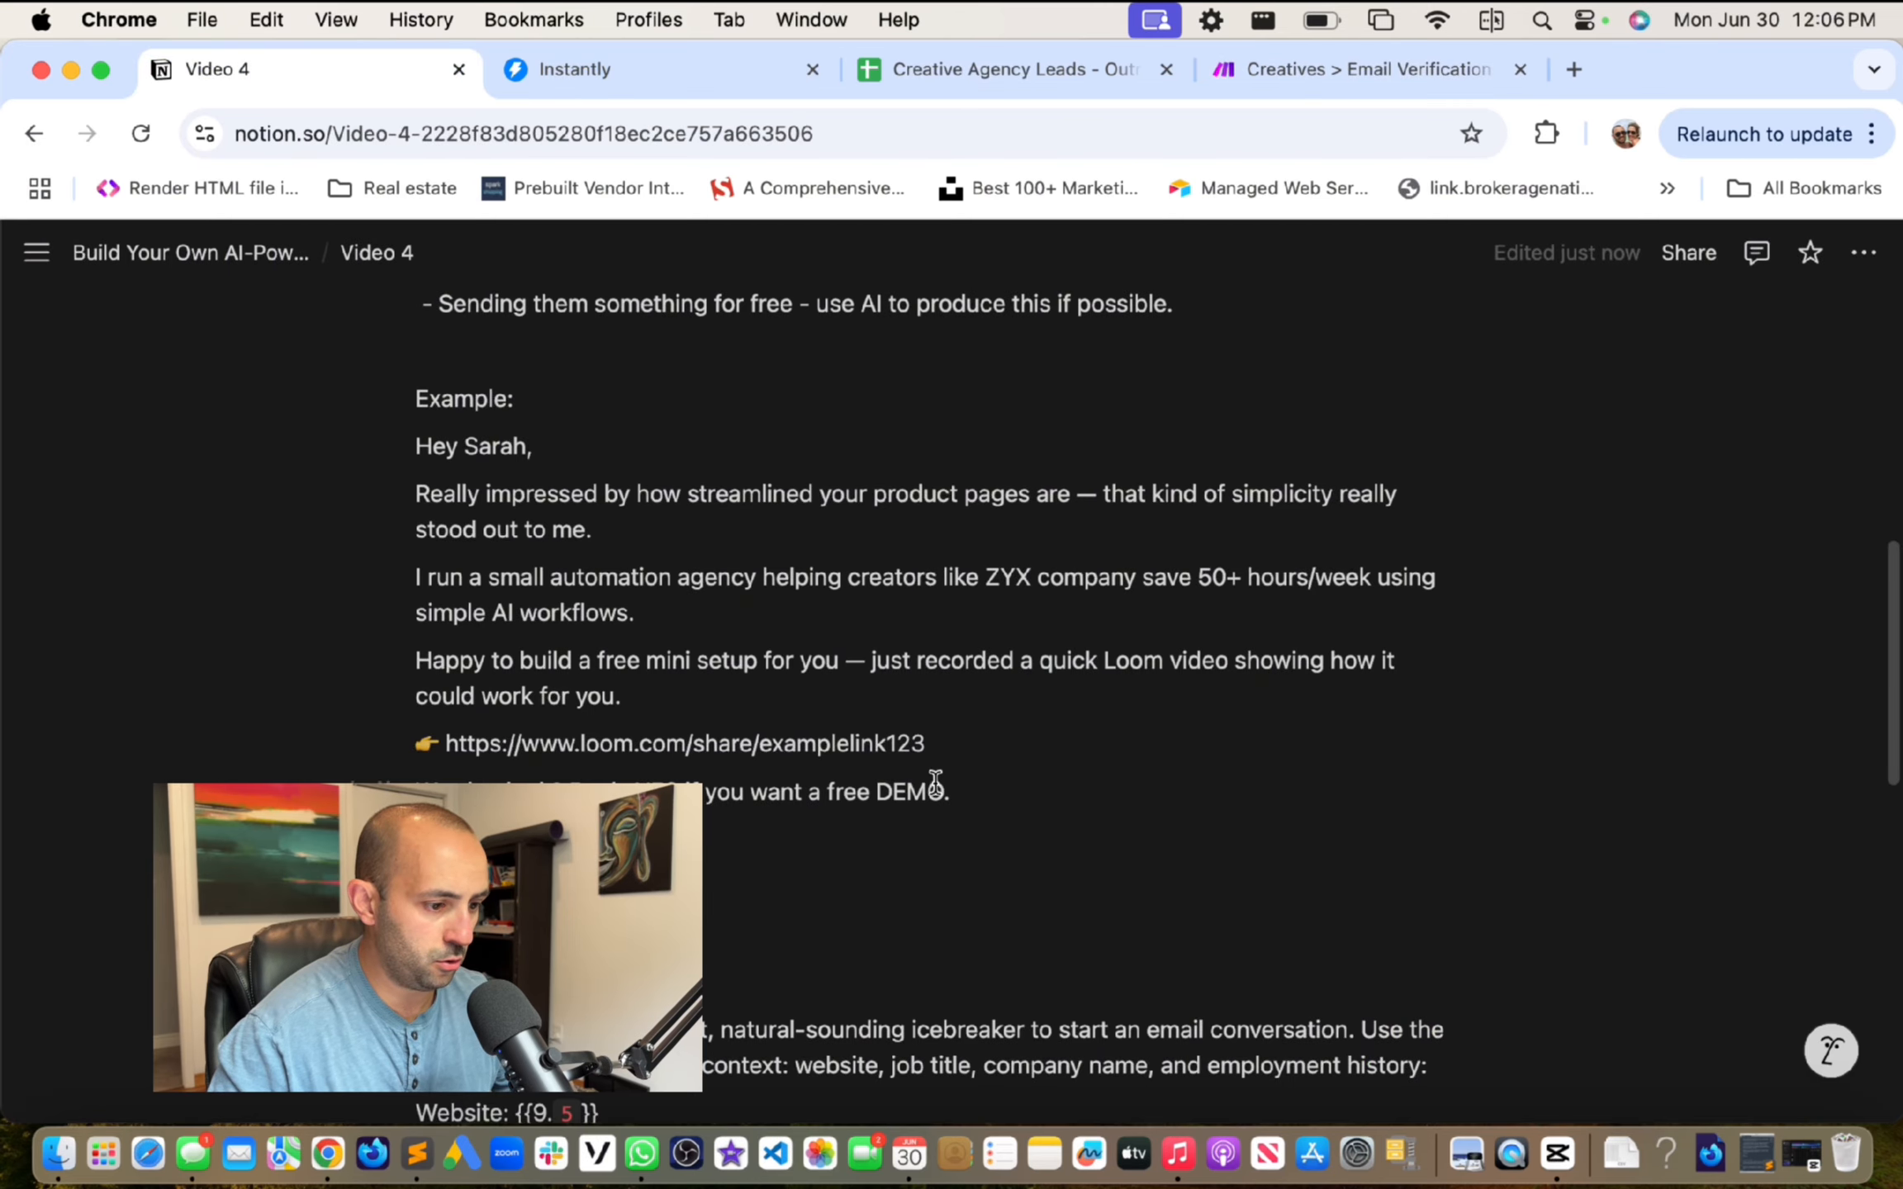
Step: Scroll through the Video 4 page's sample email and AI prompt notes, highlighting the Website placeholder line
scroll(934, 783, "down", 9)
scroll(852, 715, "up", 1)
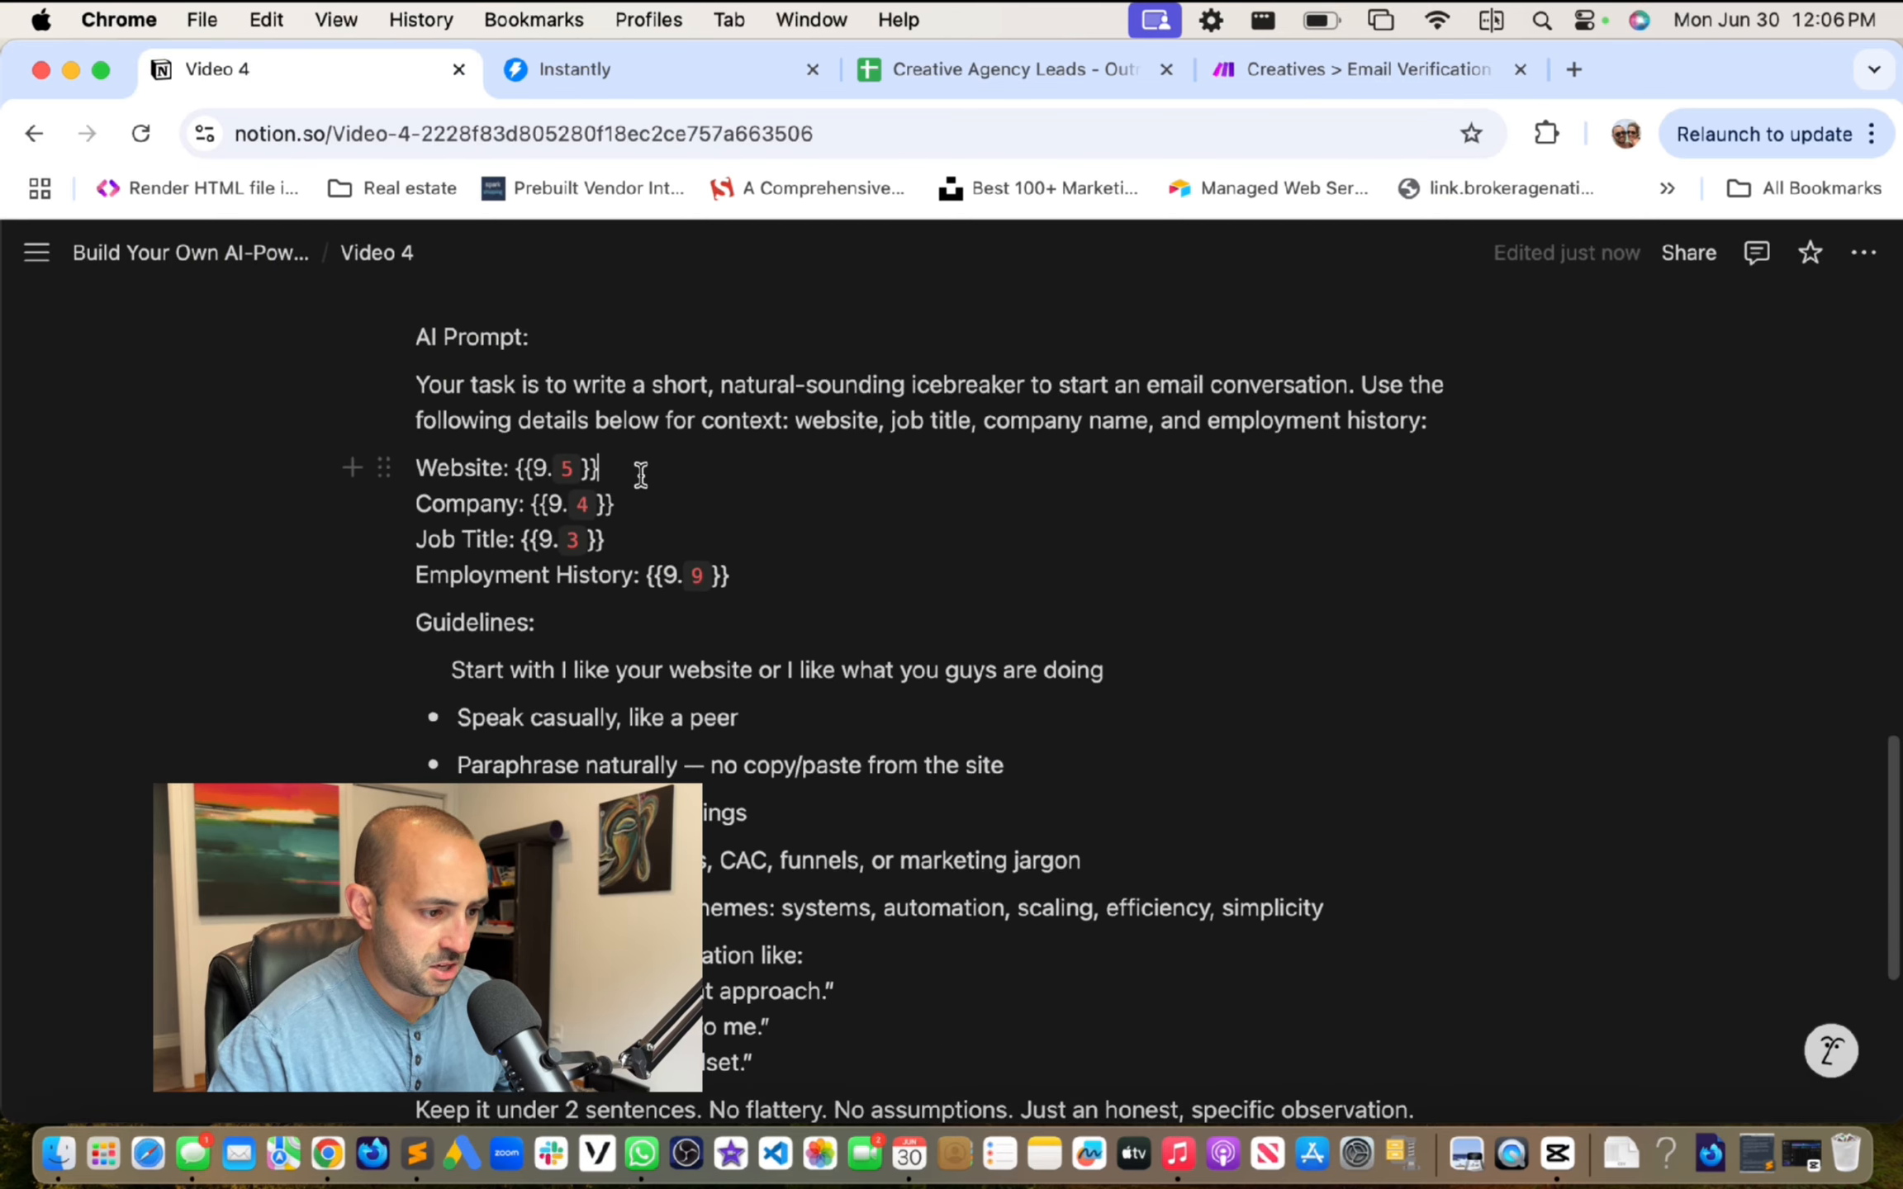
left_click_drag(641, 475, 486, 463)
left_click(617, 536)
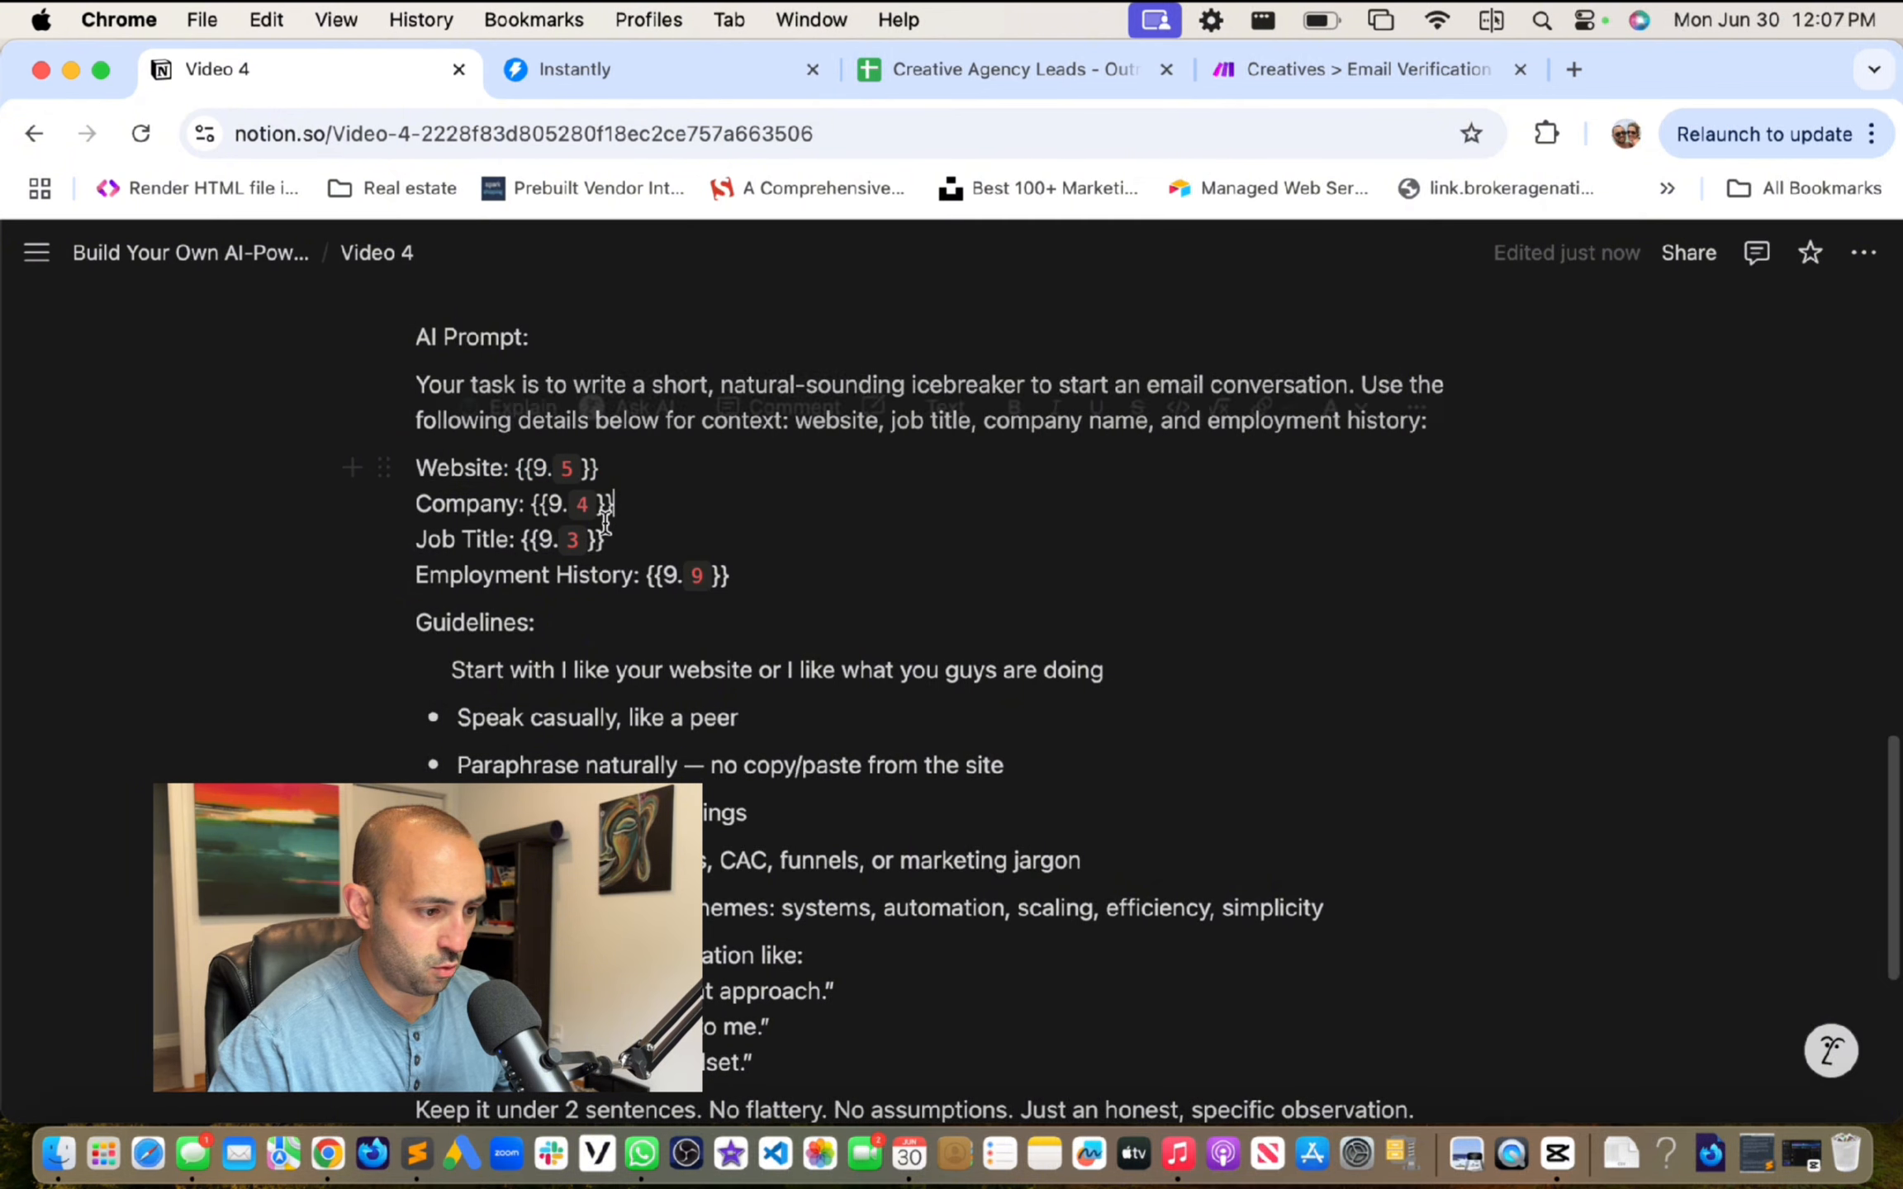
scroll(711, 661, "down", 8)
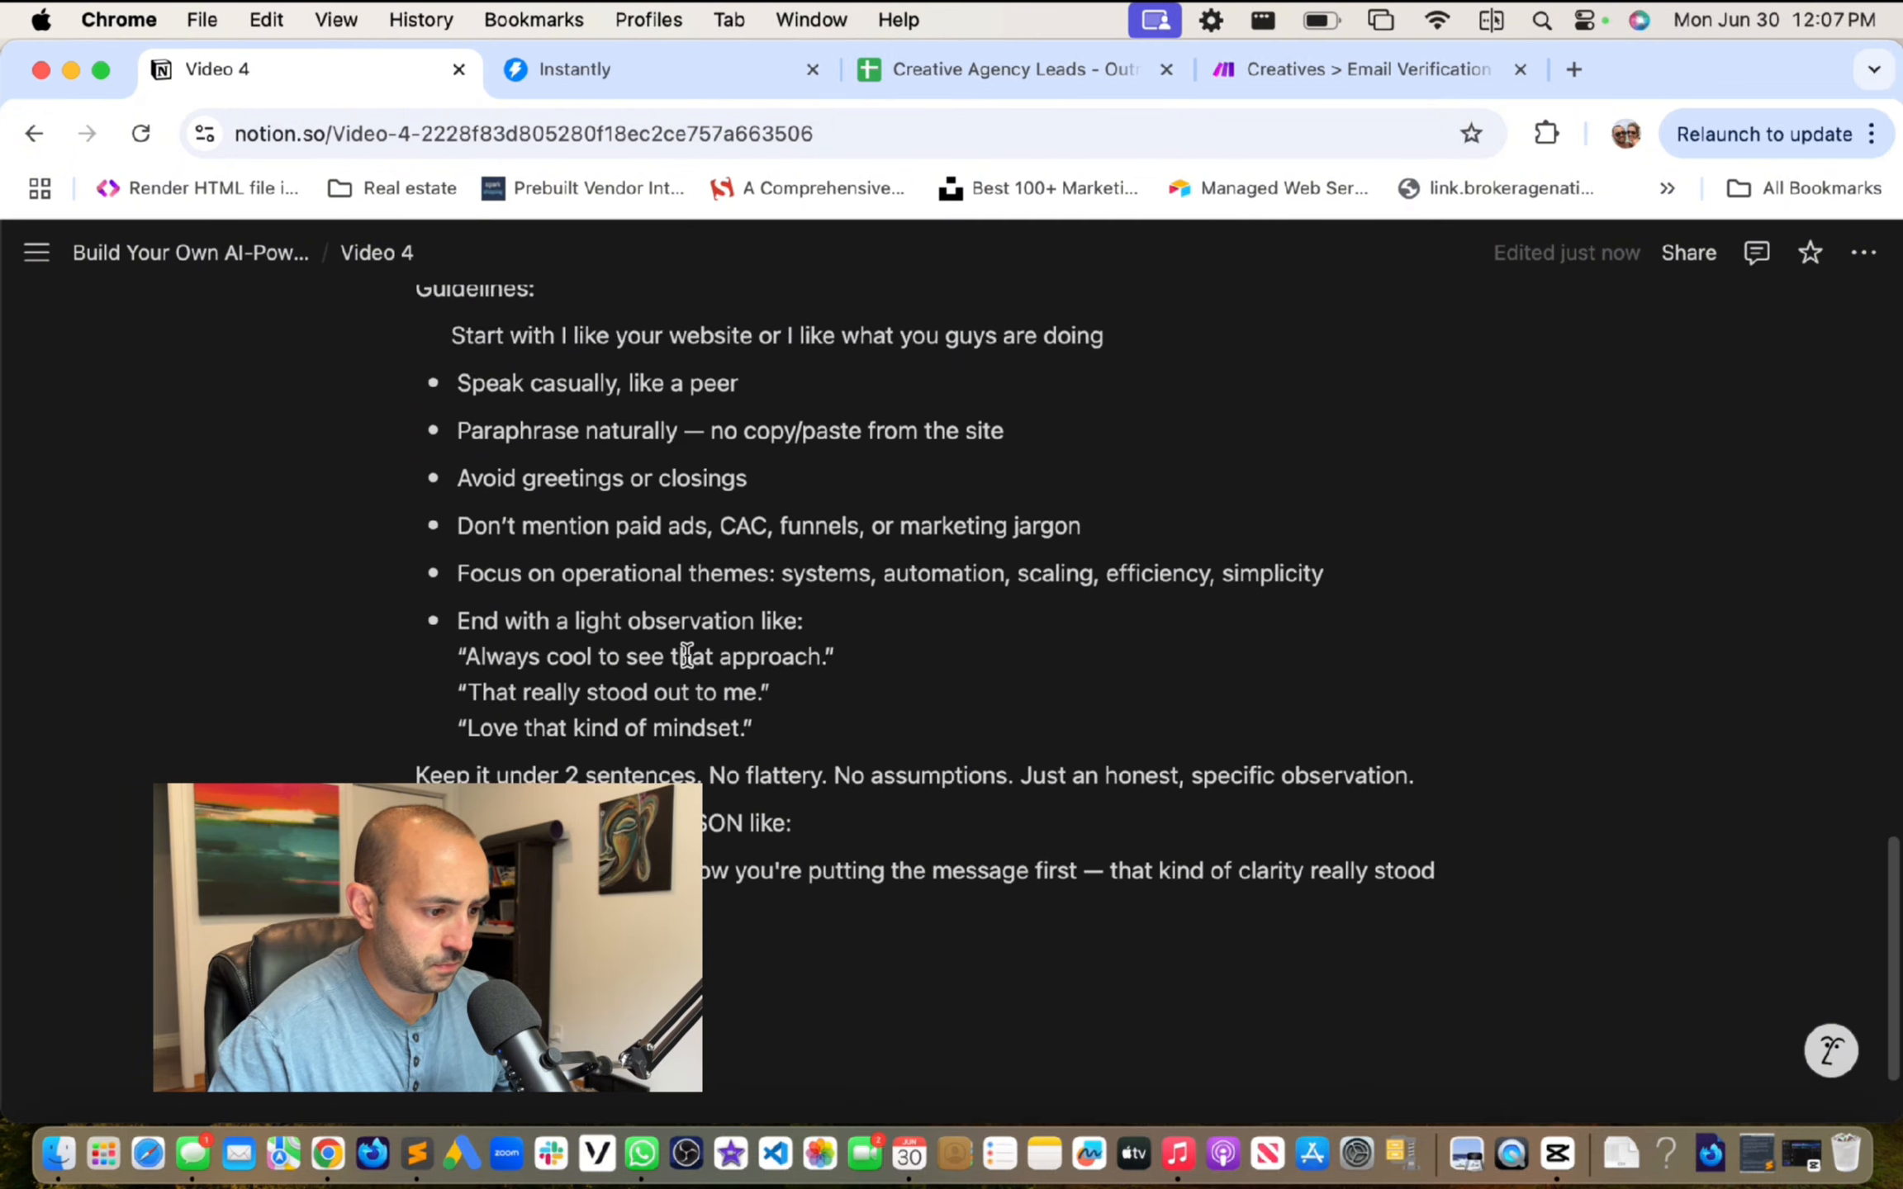
scroll(660, 686, "up", 10)
scroll(653, 694, "up", 5)
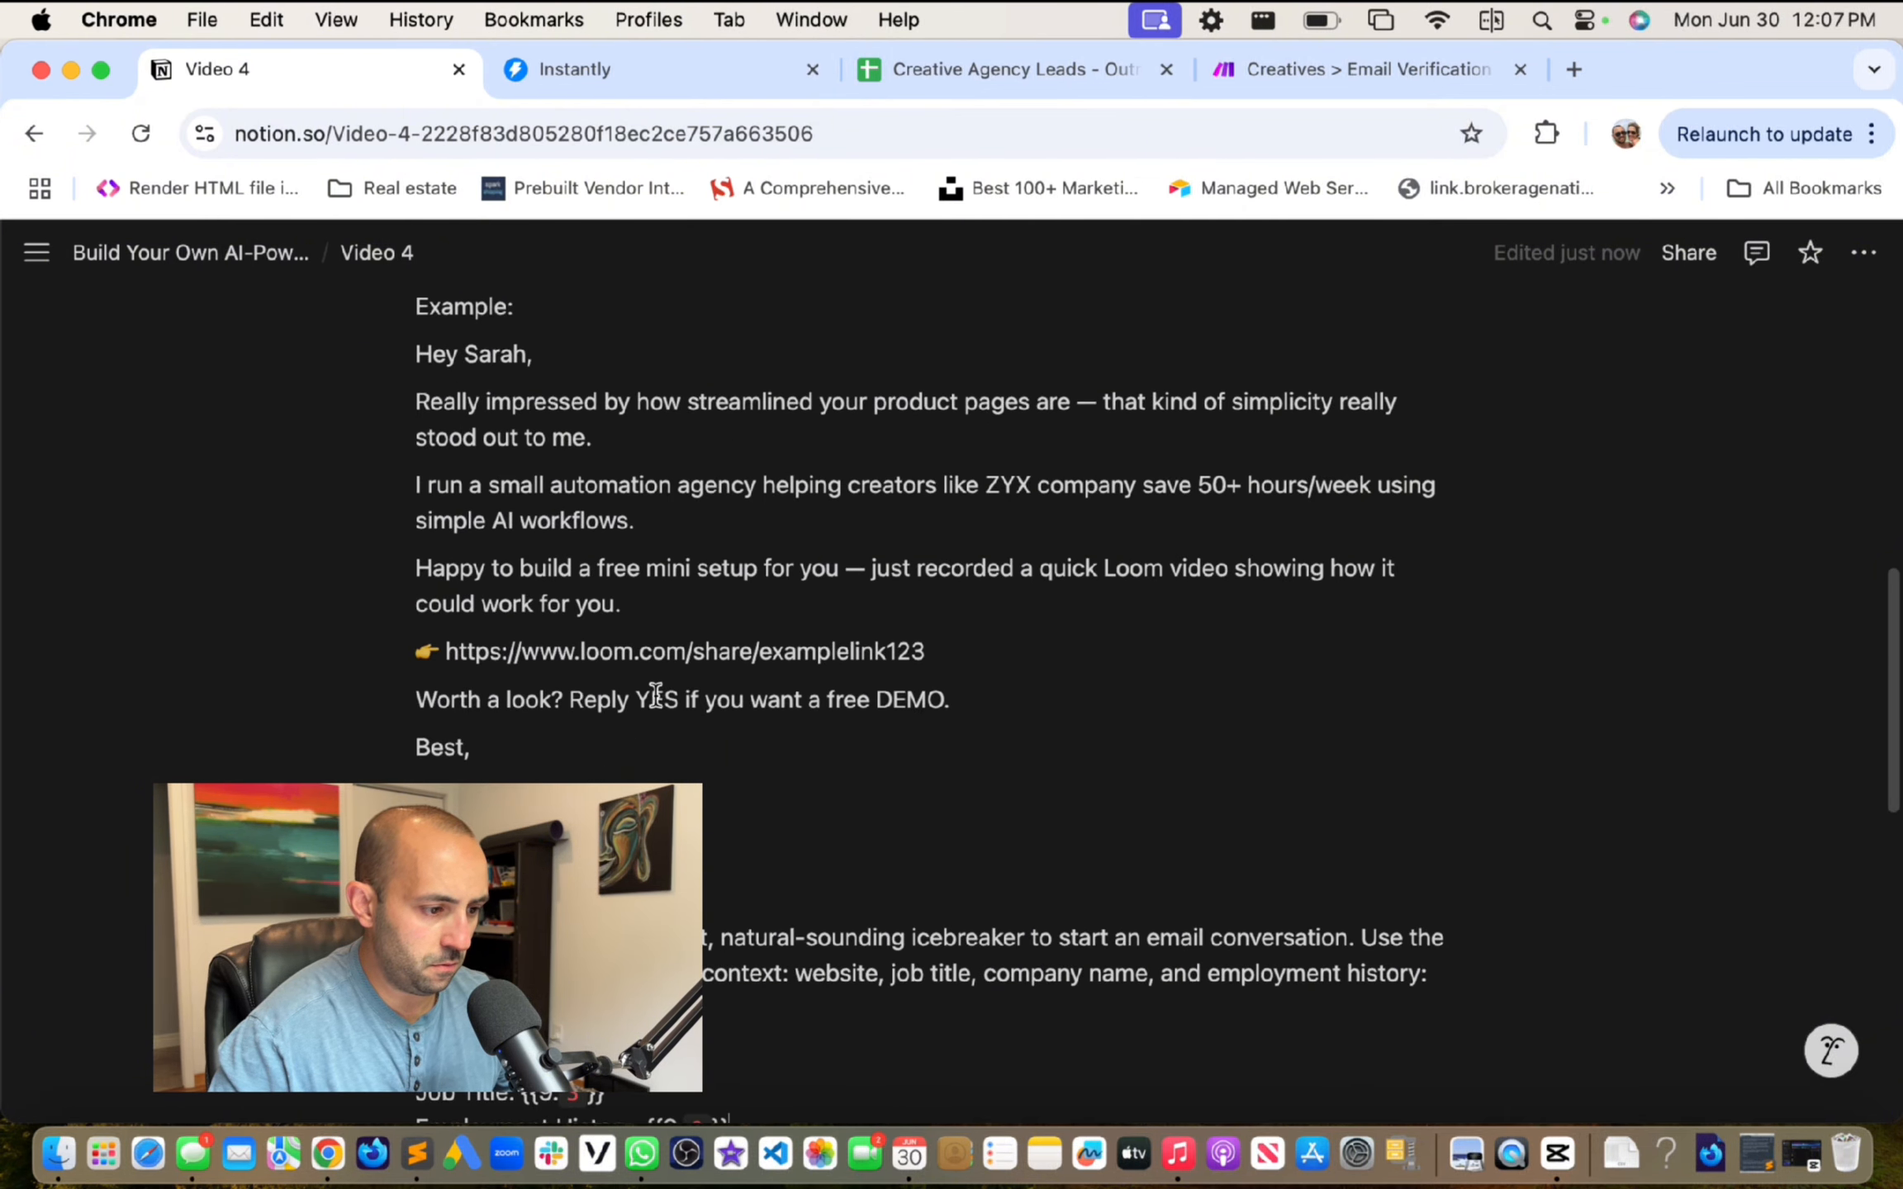
scroll(650, 690, "down", 5)
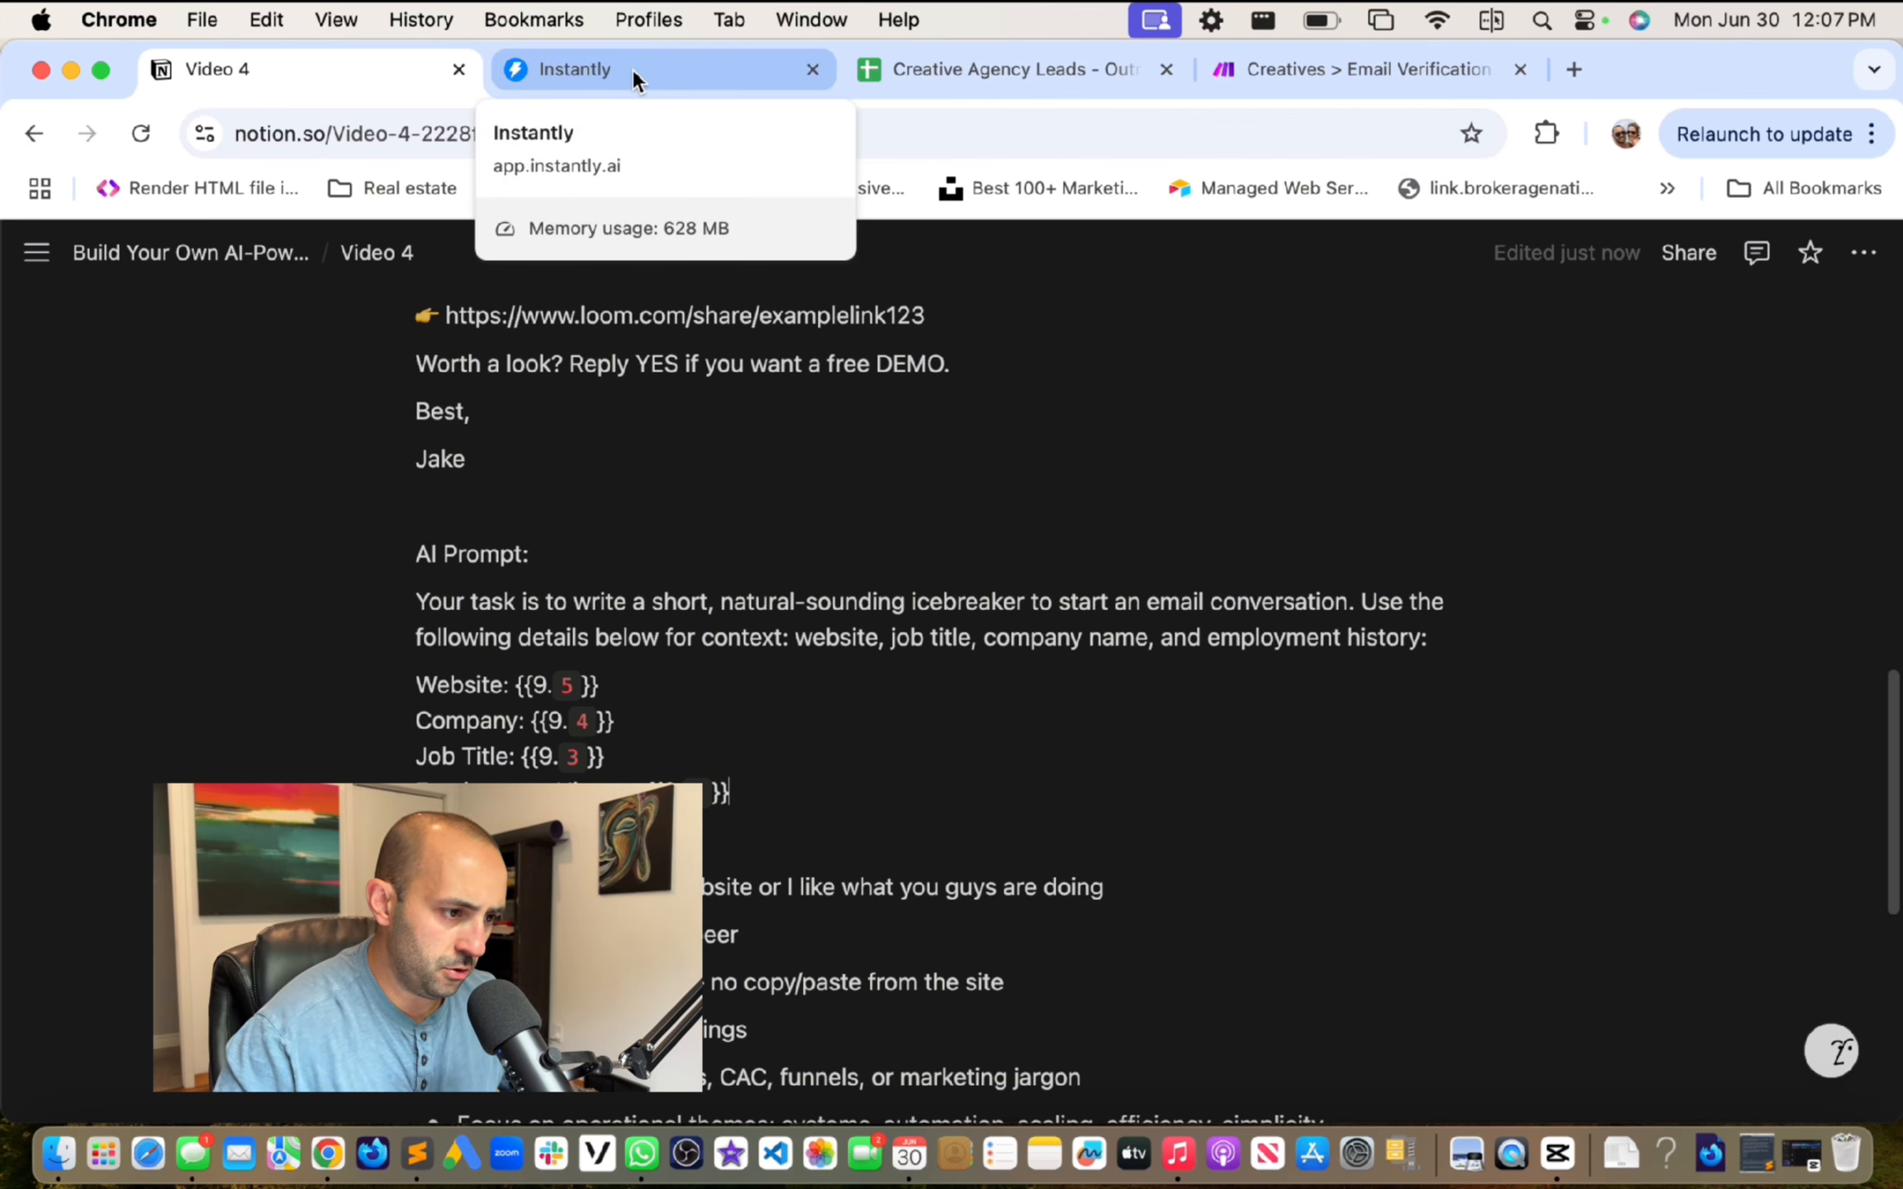
Step: Glance at the Instantly campaign and the Scraped_Leads rows in Creative Agency Leads, then return to Make
left_click(632, 69)
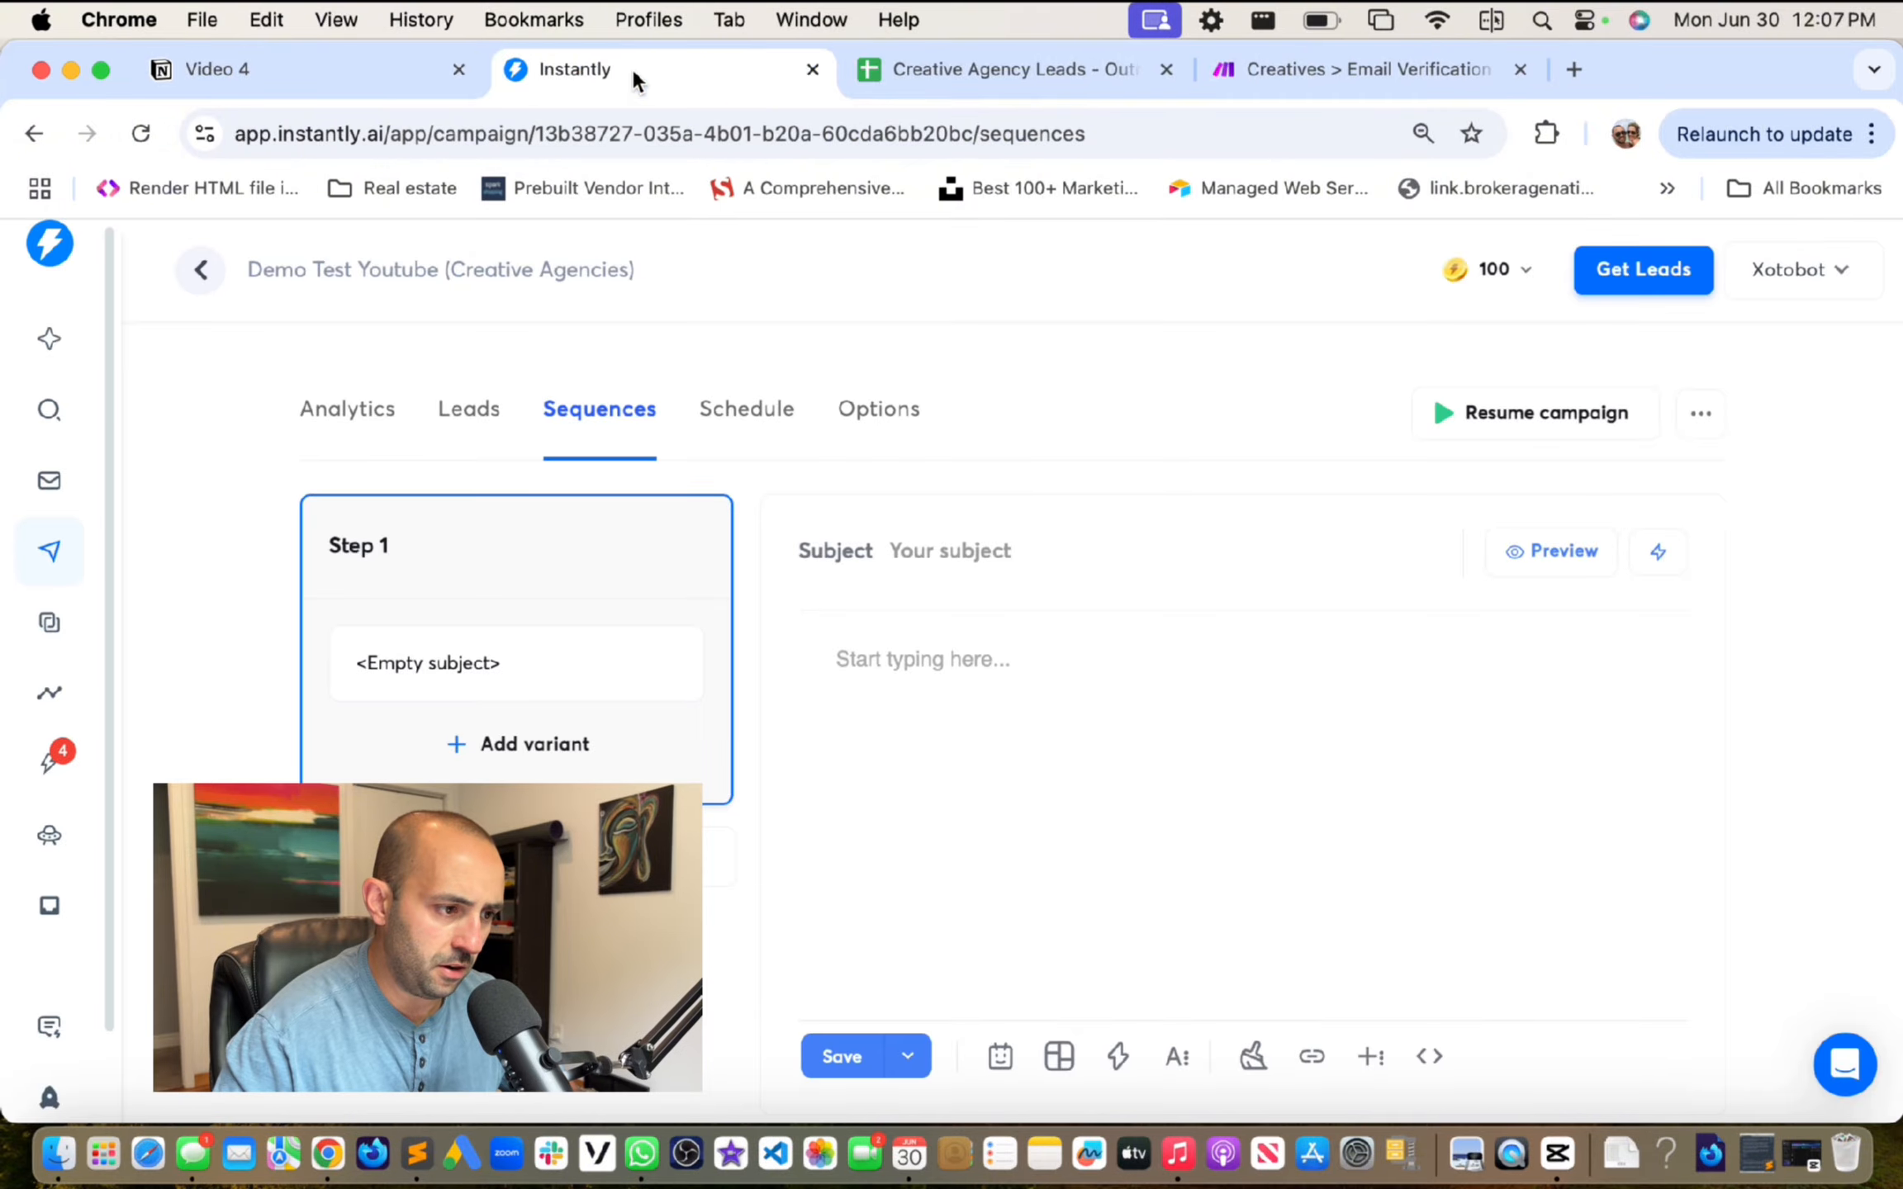
left_click(981, 72)
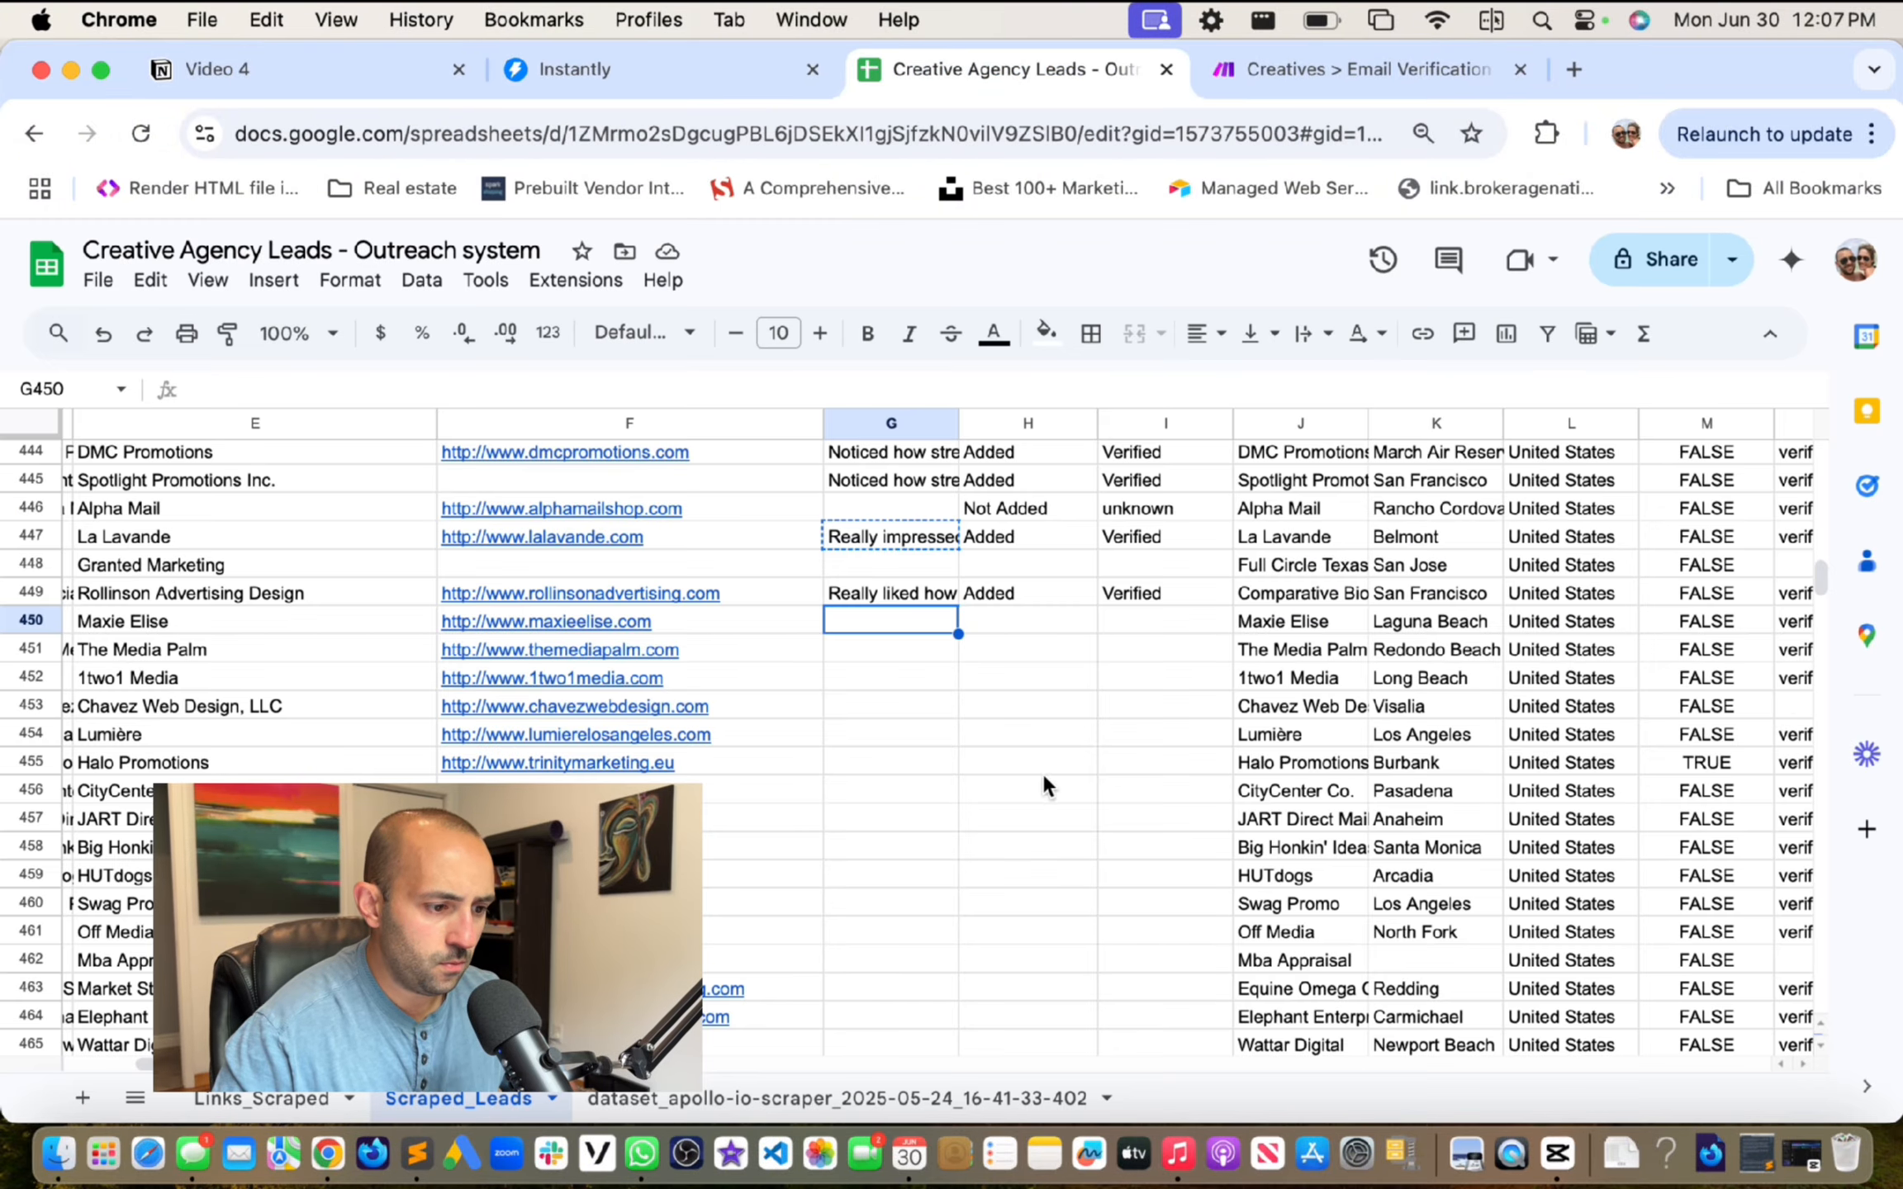
scroll(1042, 777, "up", 5)
scroll(1043, 777, "down", 5)
scroll(1043, 777, "up", 2)
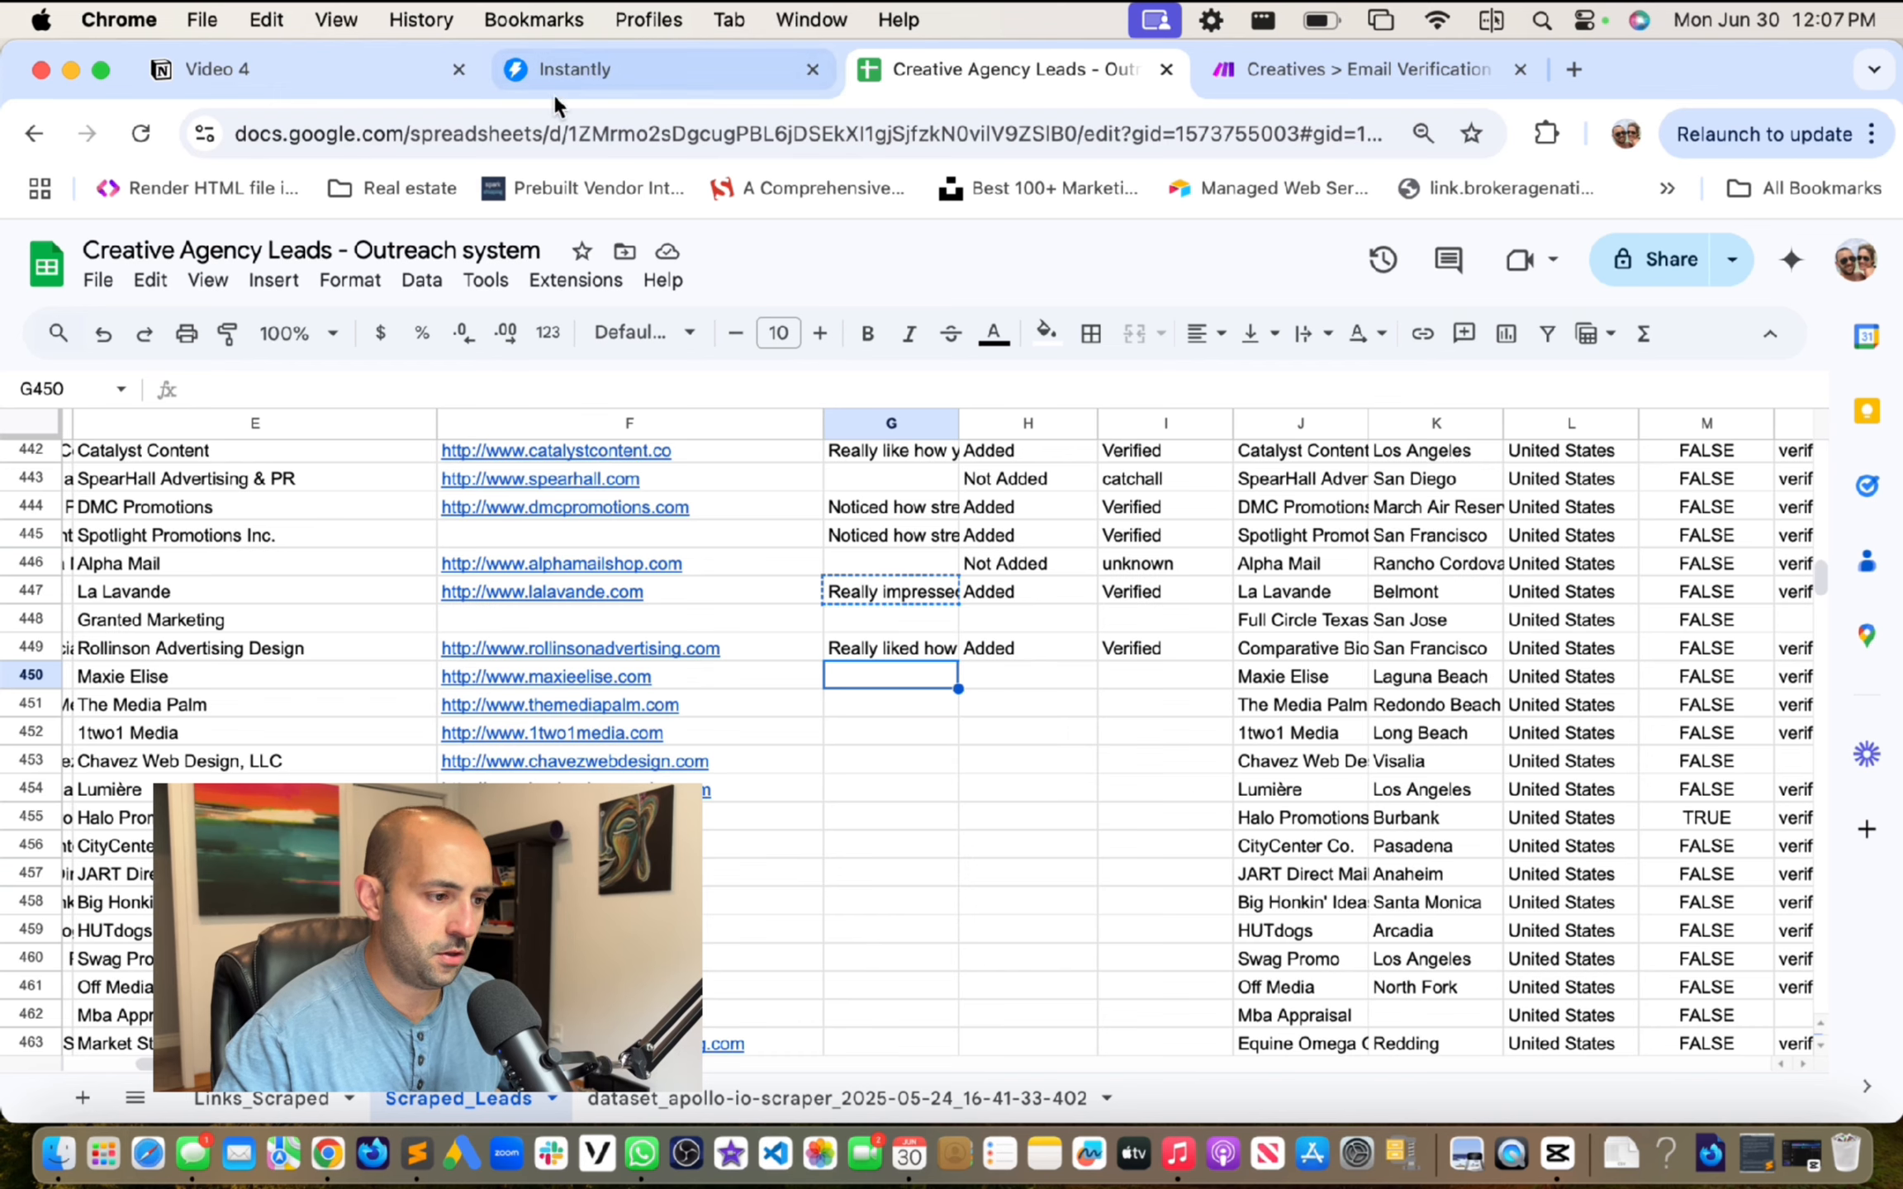
left_click(1387, 70)
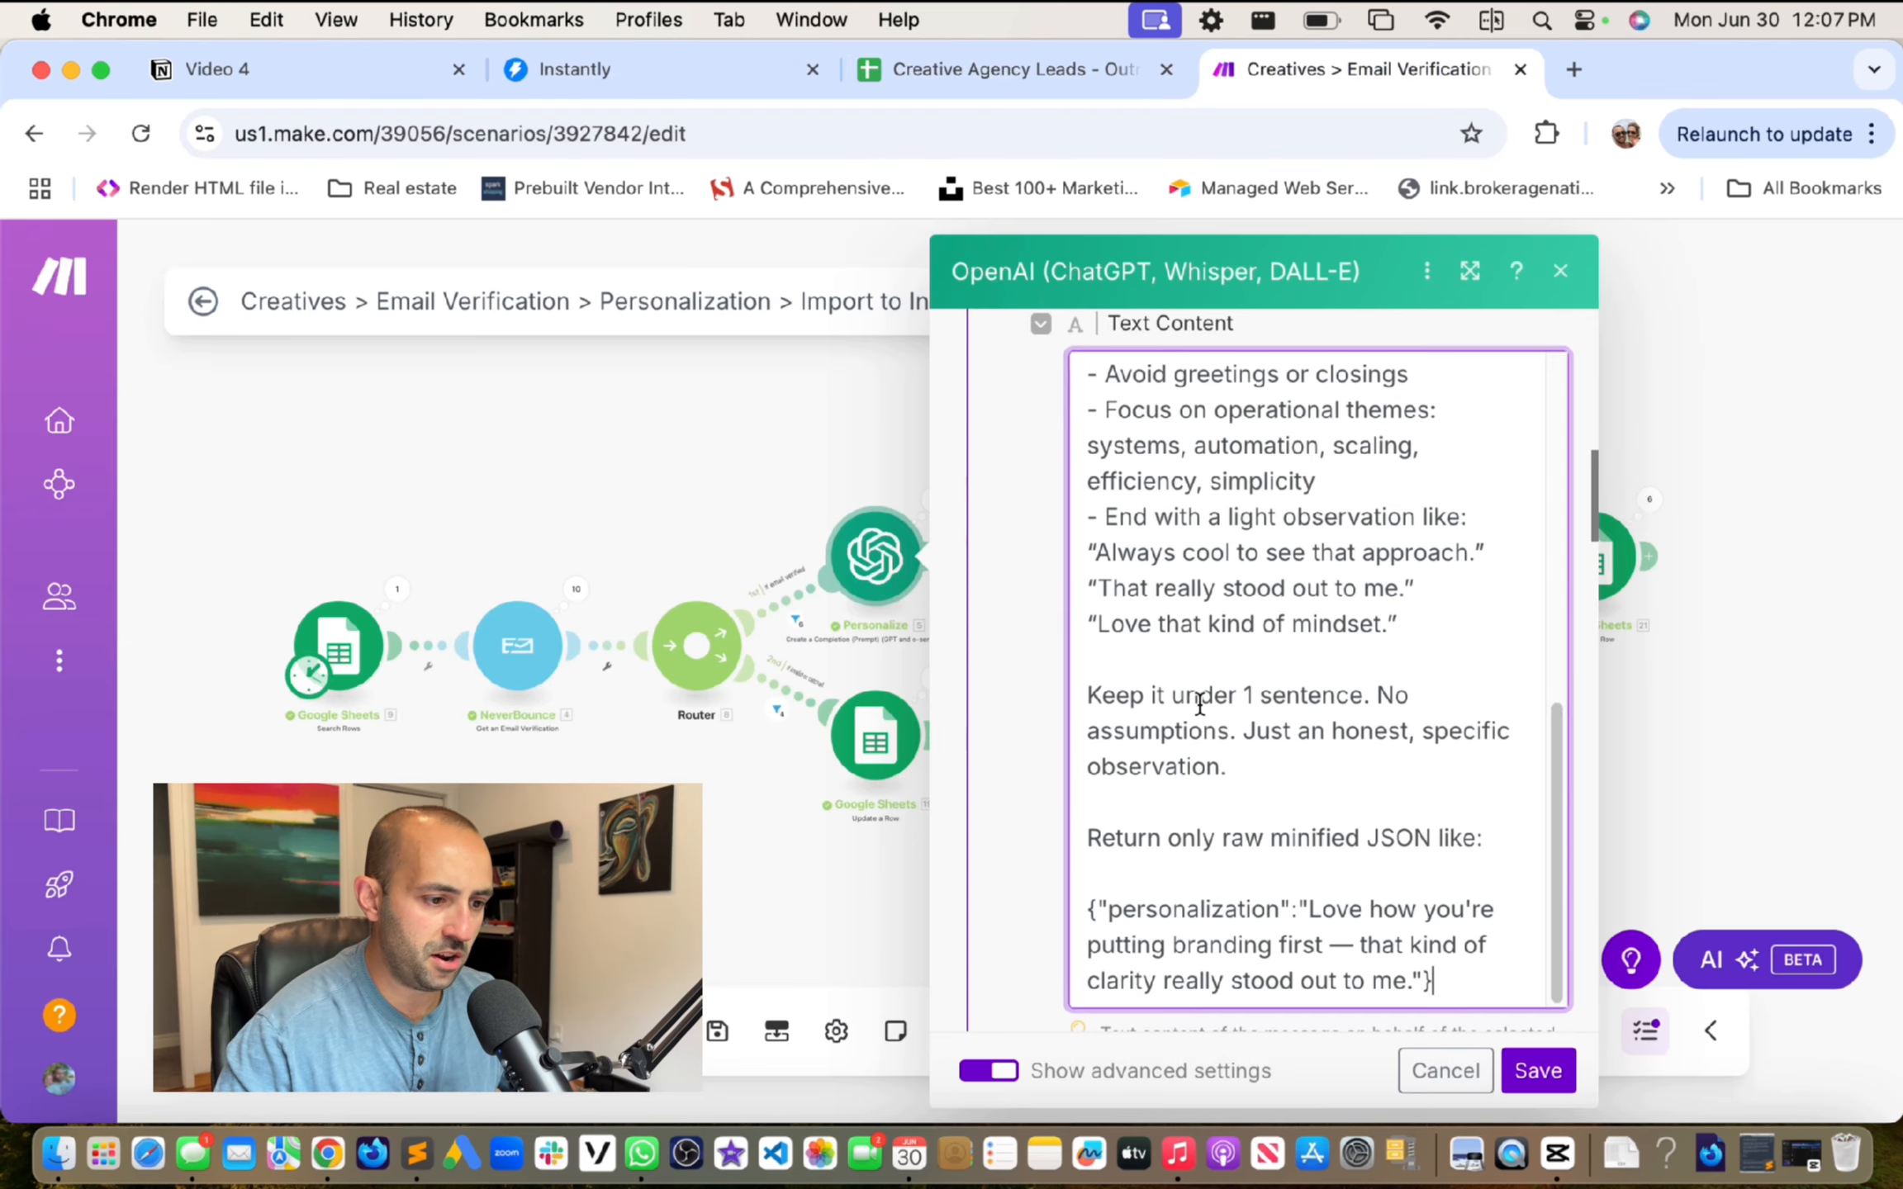
Step: Remove the Instantly lead-import module and the final Google Sheets update, leaving Personalization To Sheet last
left_click(1560, 271)
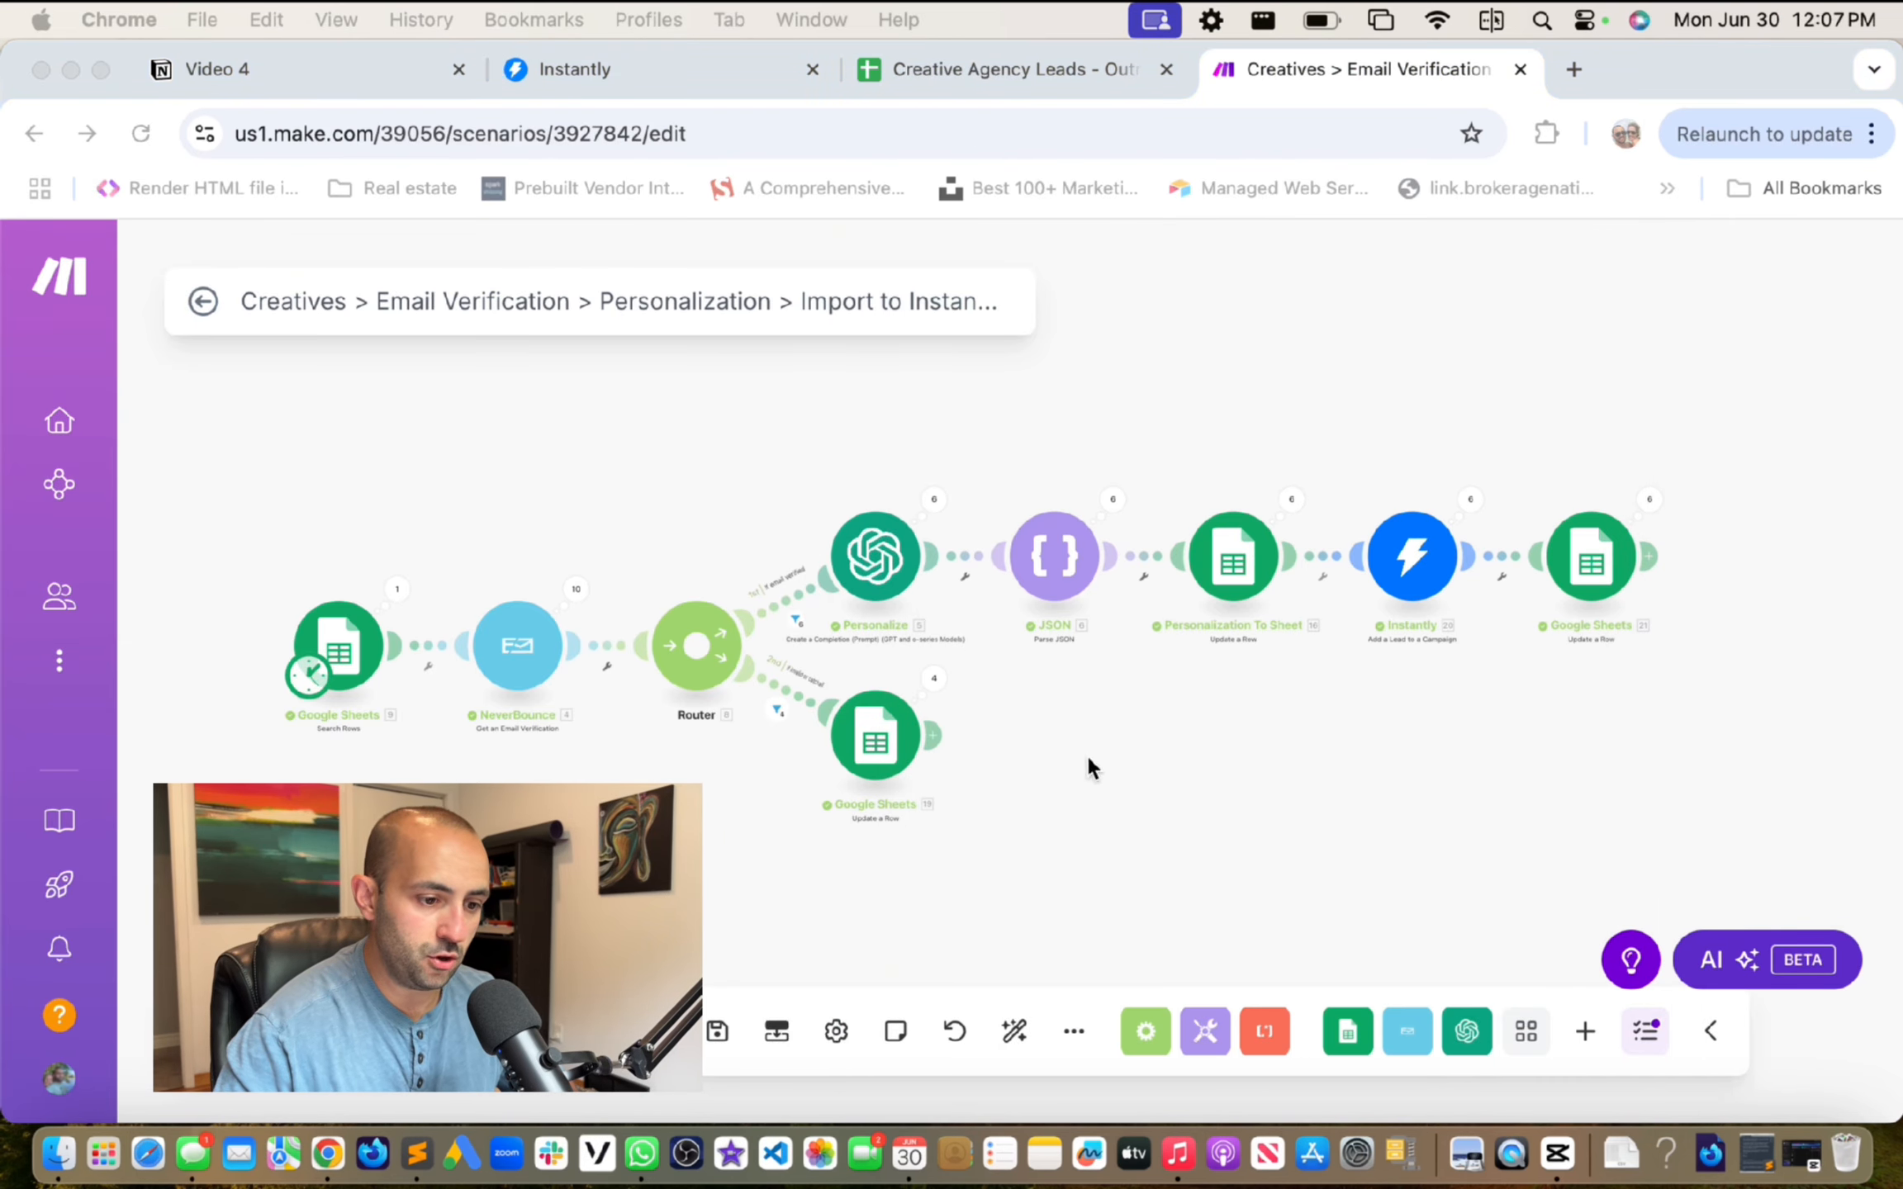
scroll(1078, 748, "right", 3)
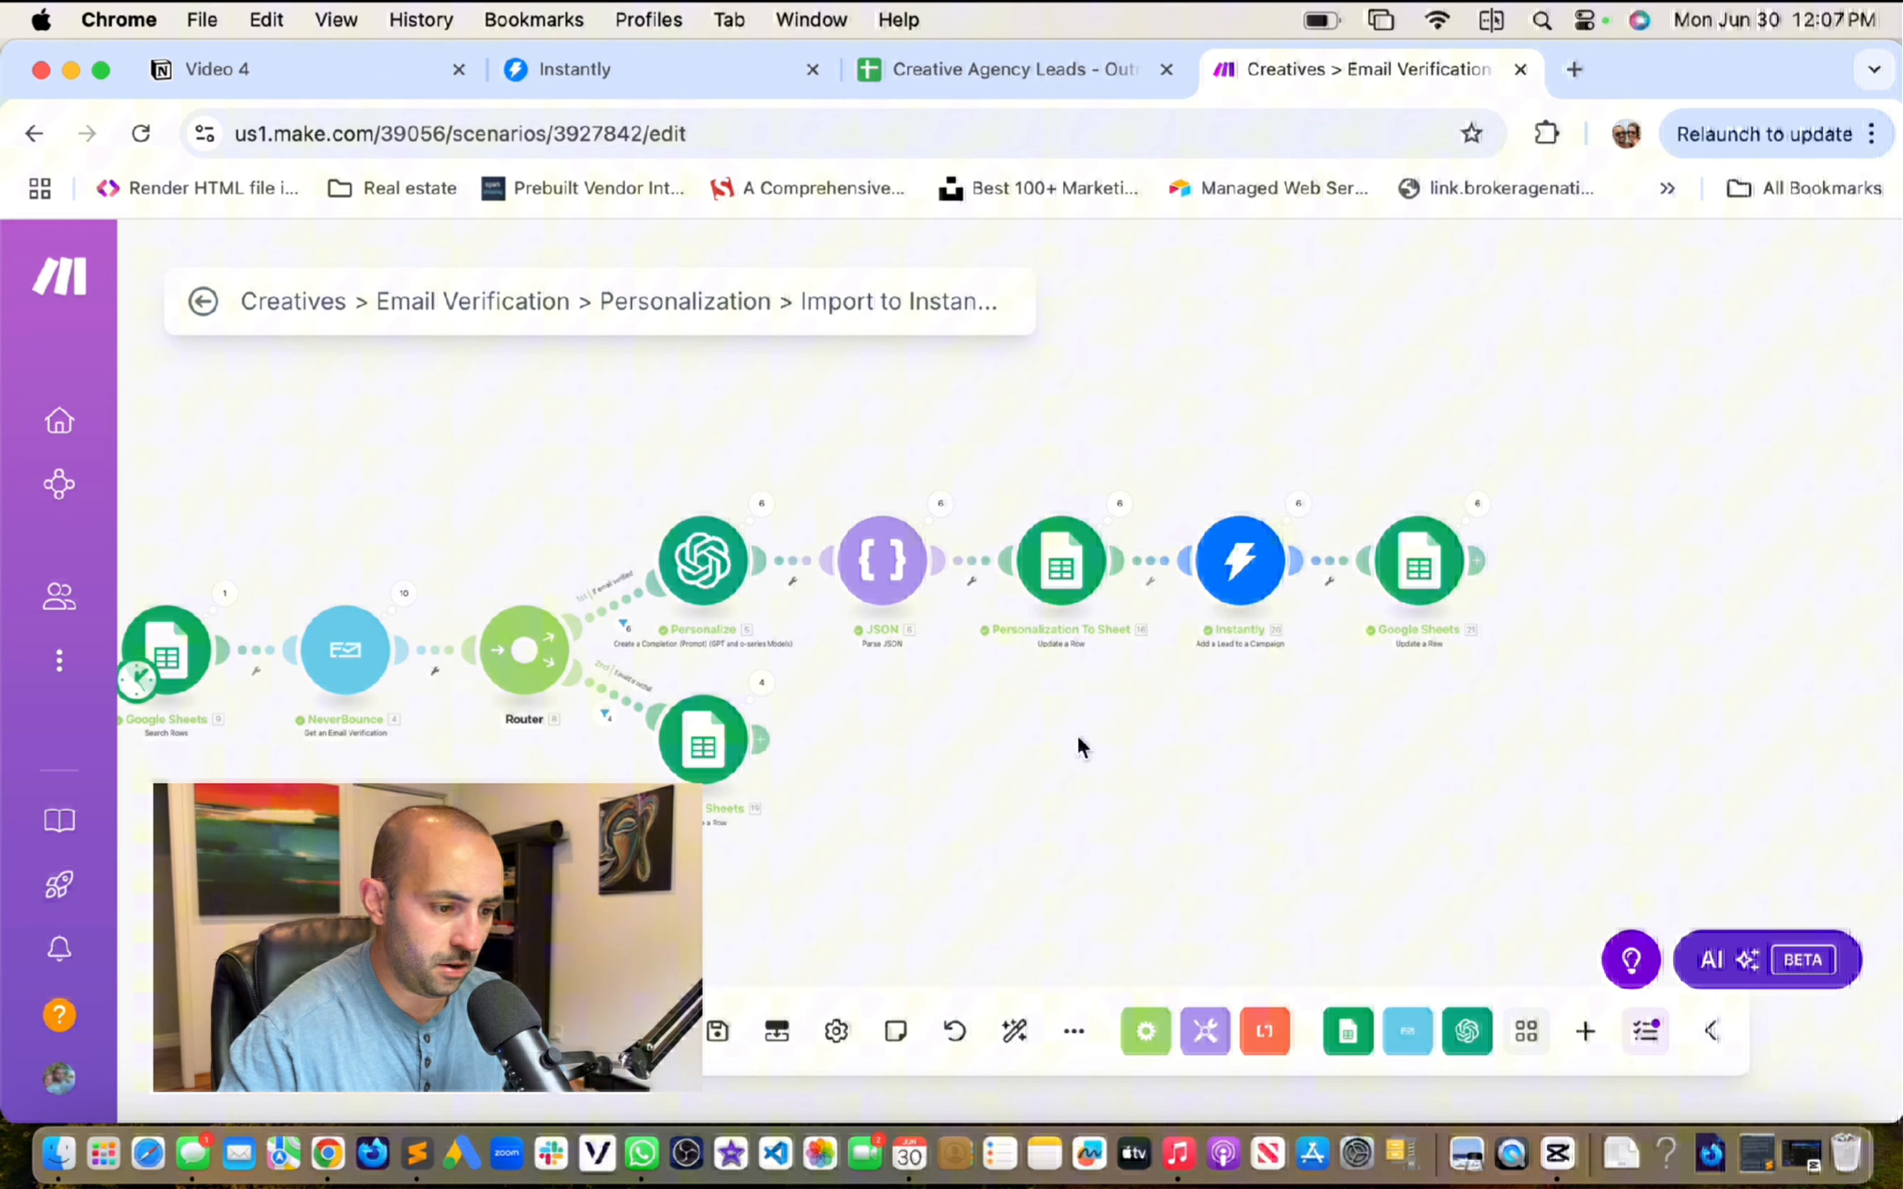
left_click(1239, 593)
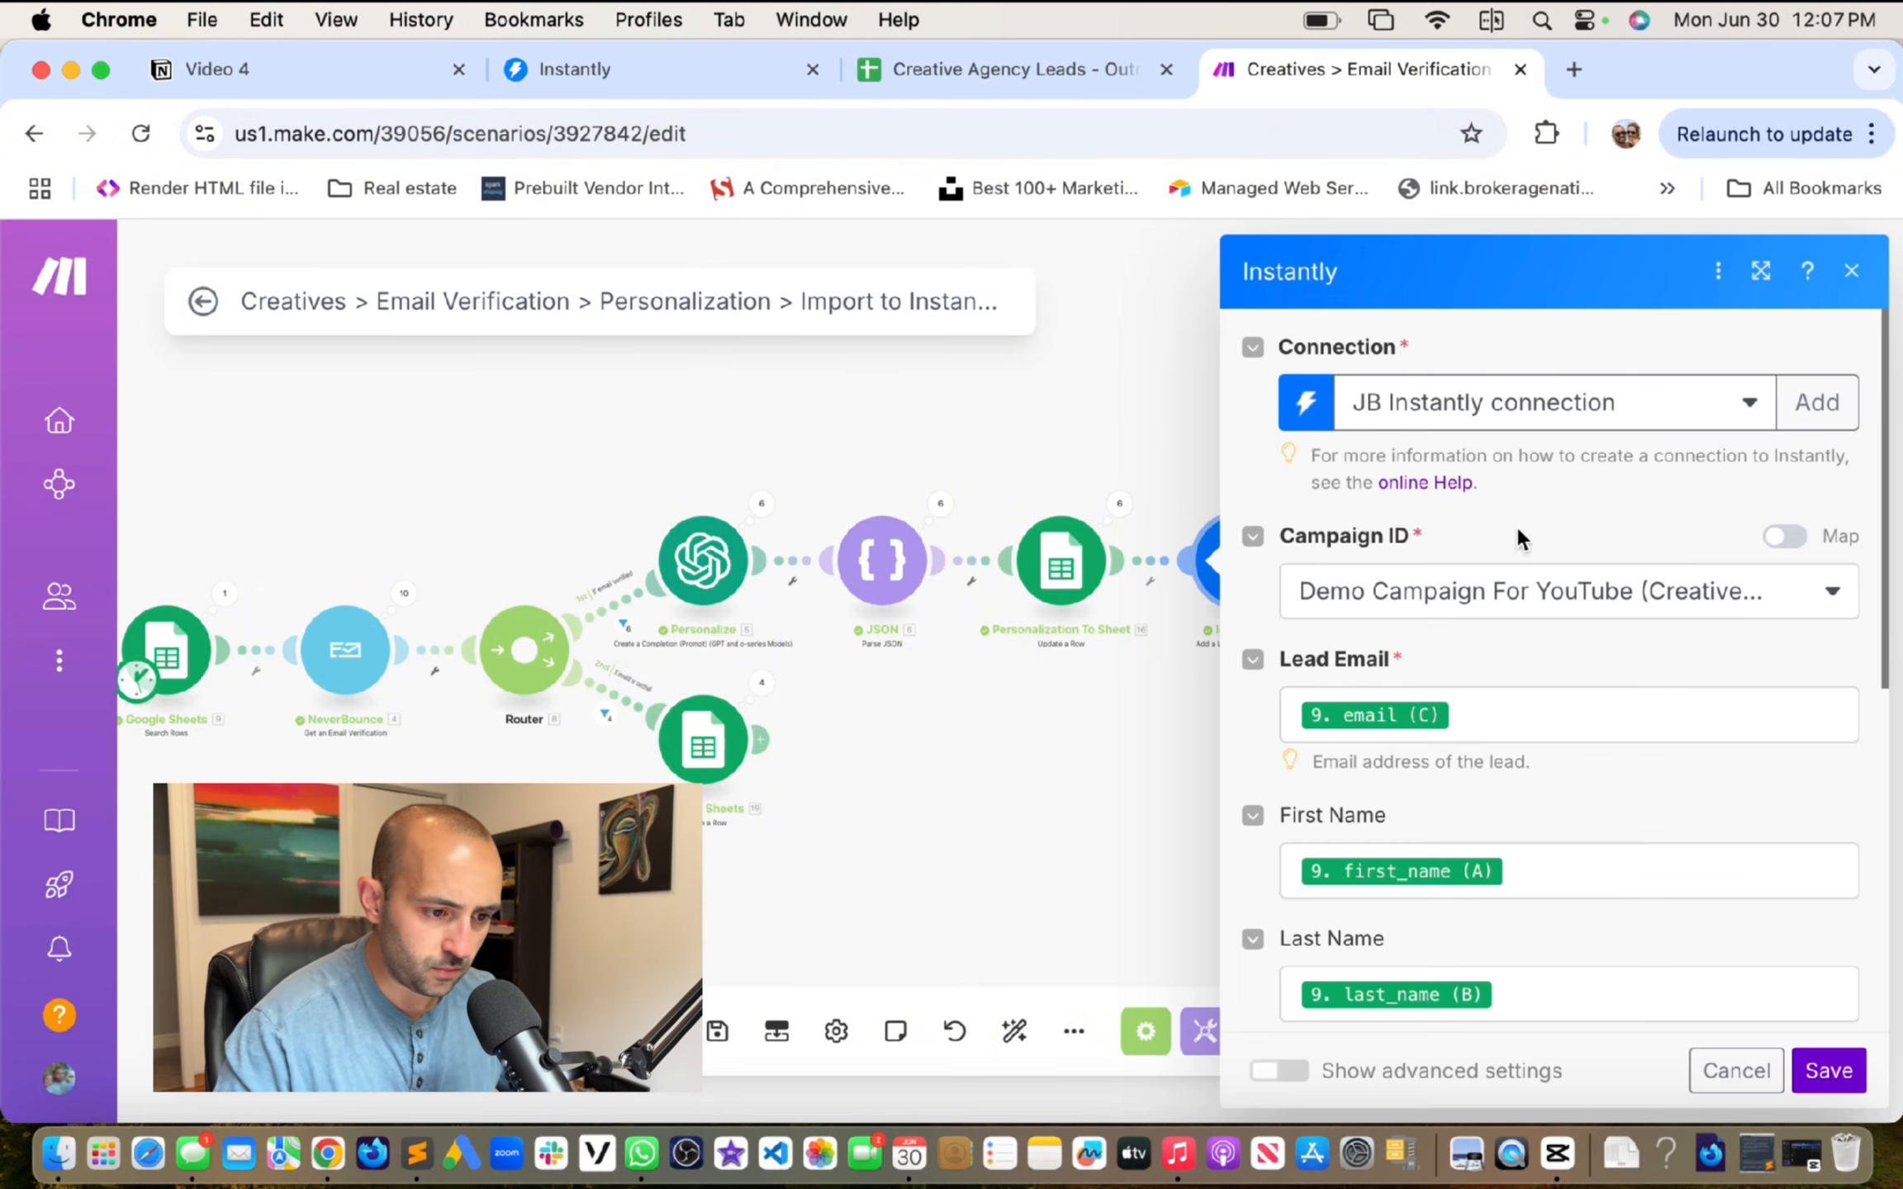
left_click(1113, 356)
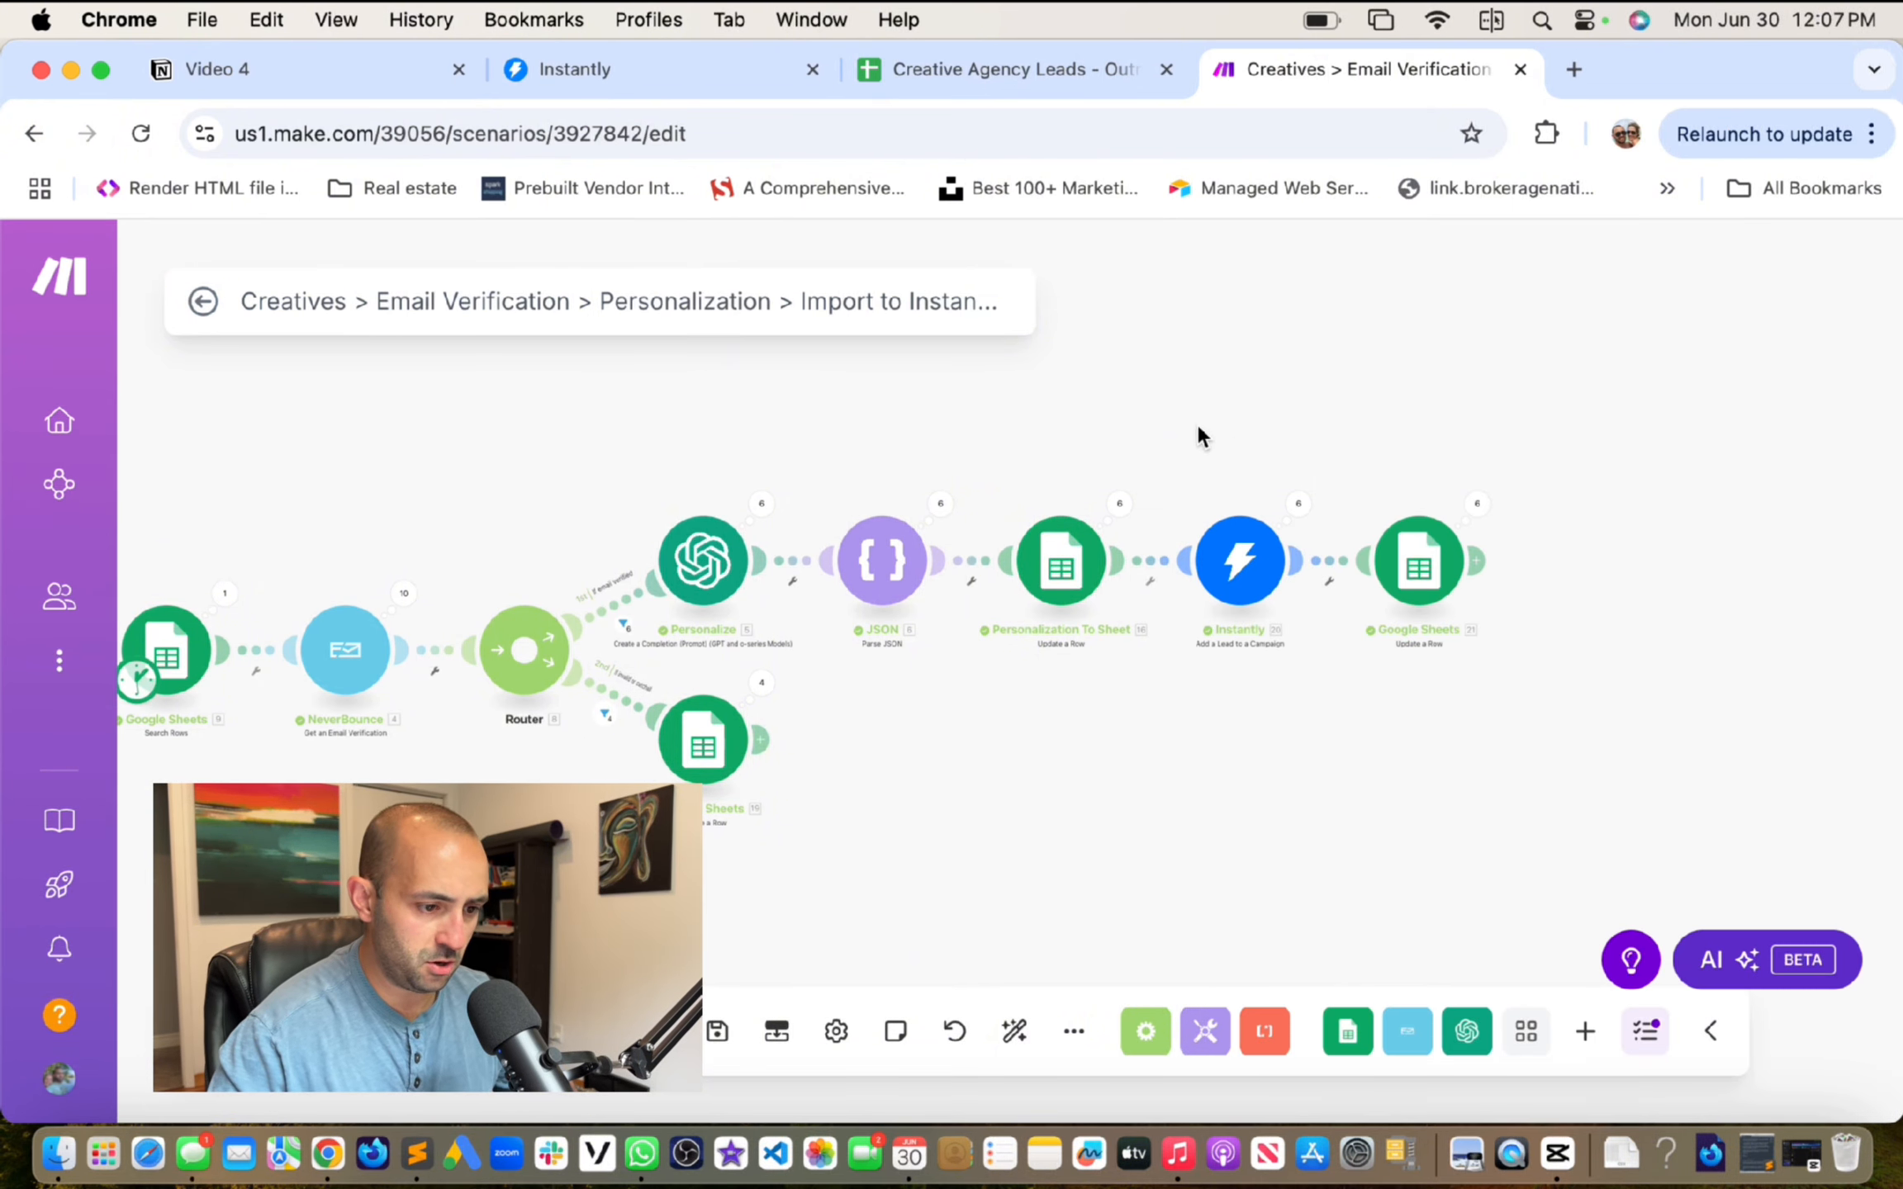
left_click_drag(1198, 428, 1550, 788)
right_click(1289, 603)
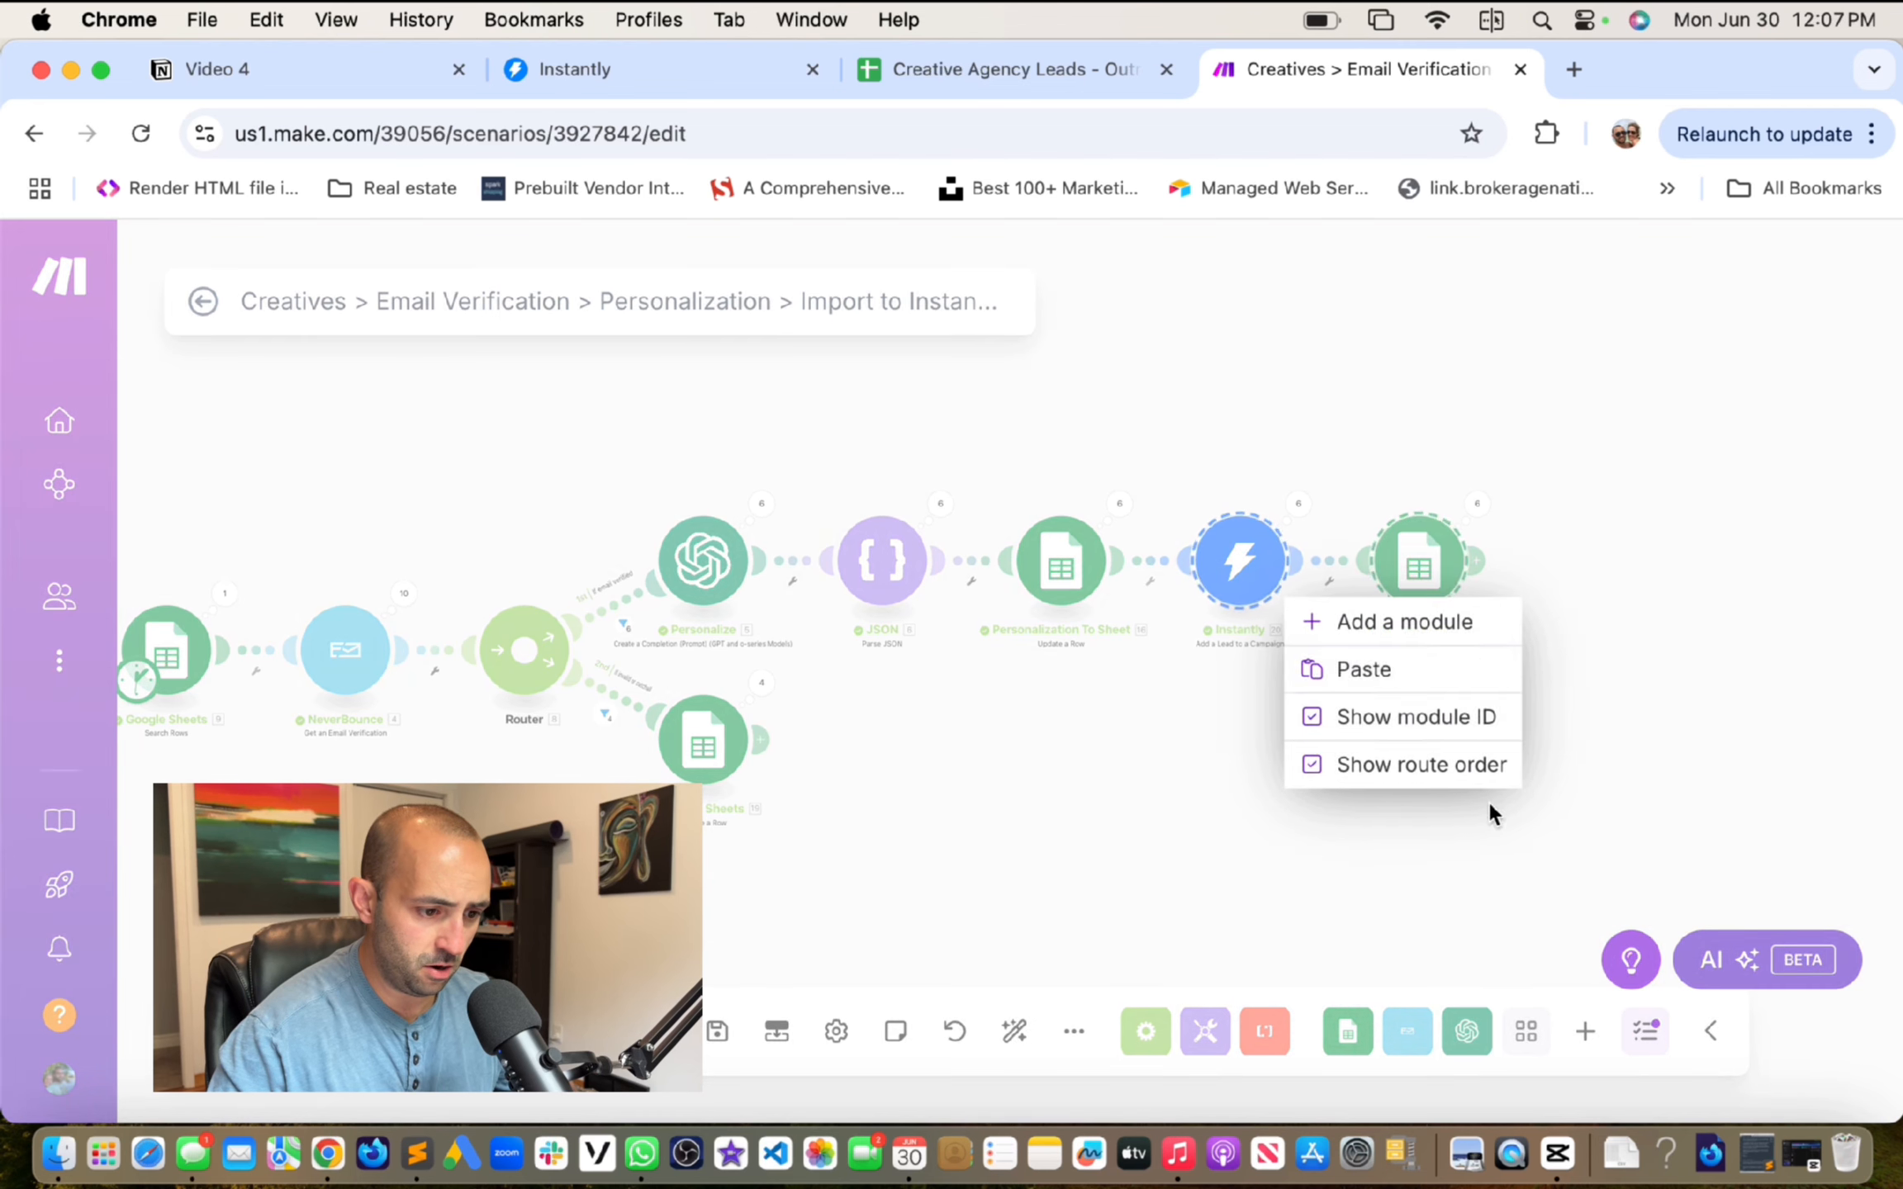
left_click(1218, 676)
right_click(1251, 566)
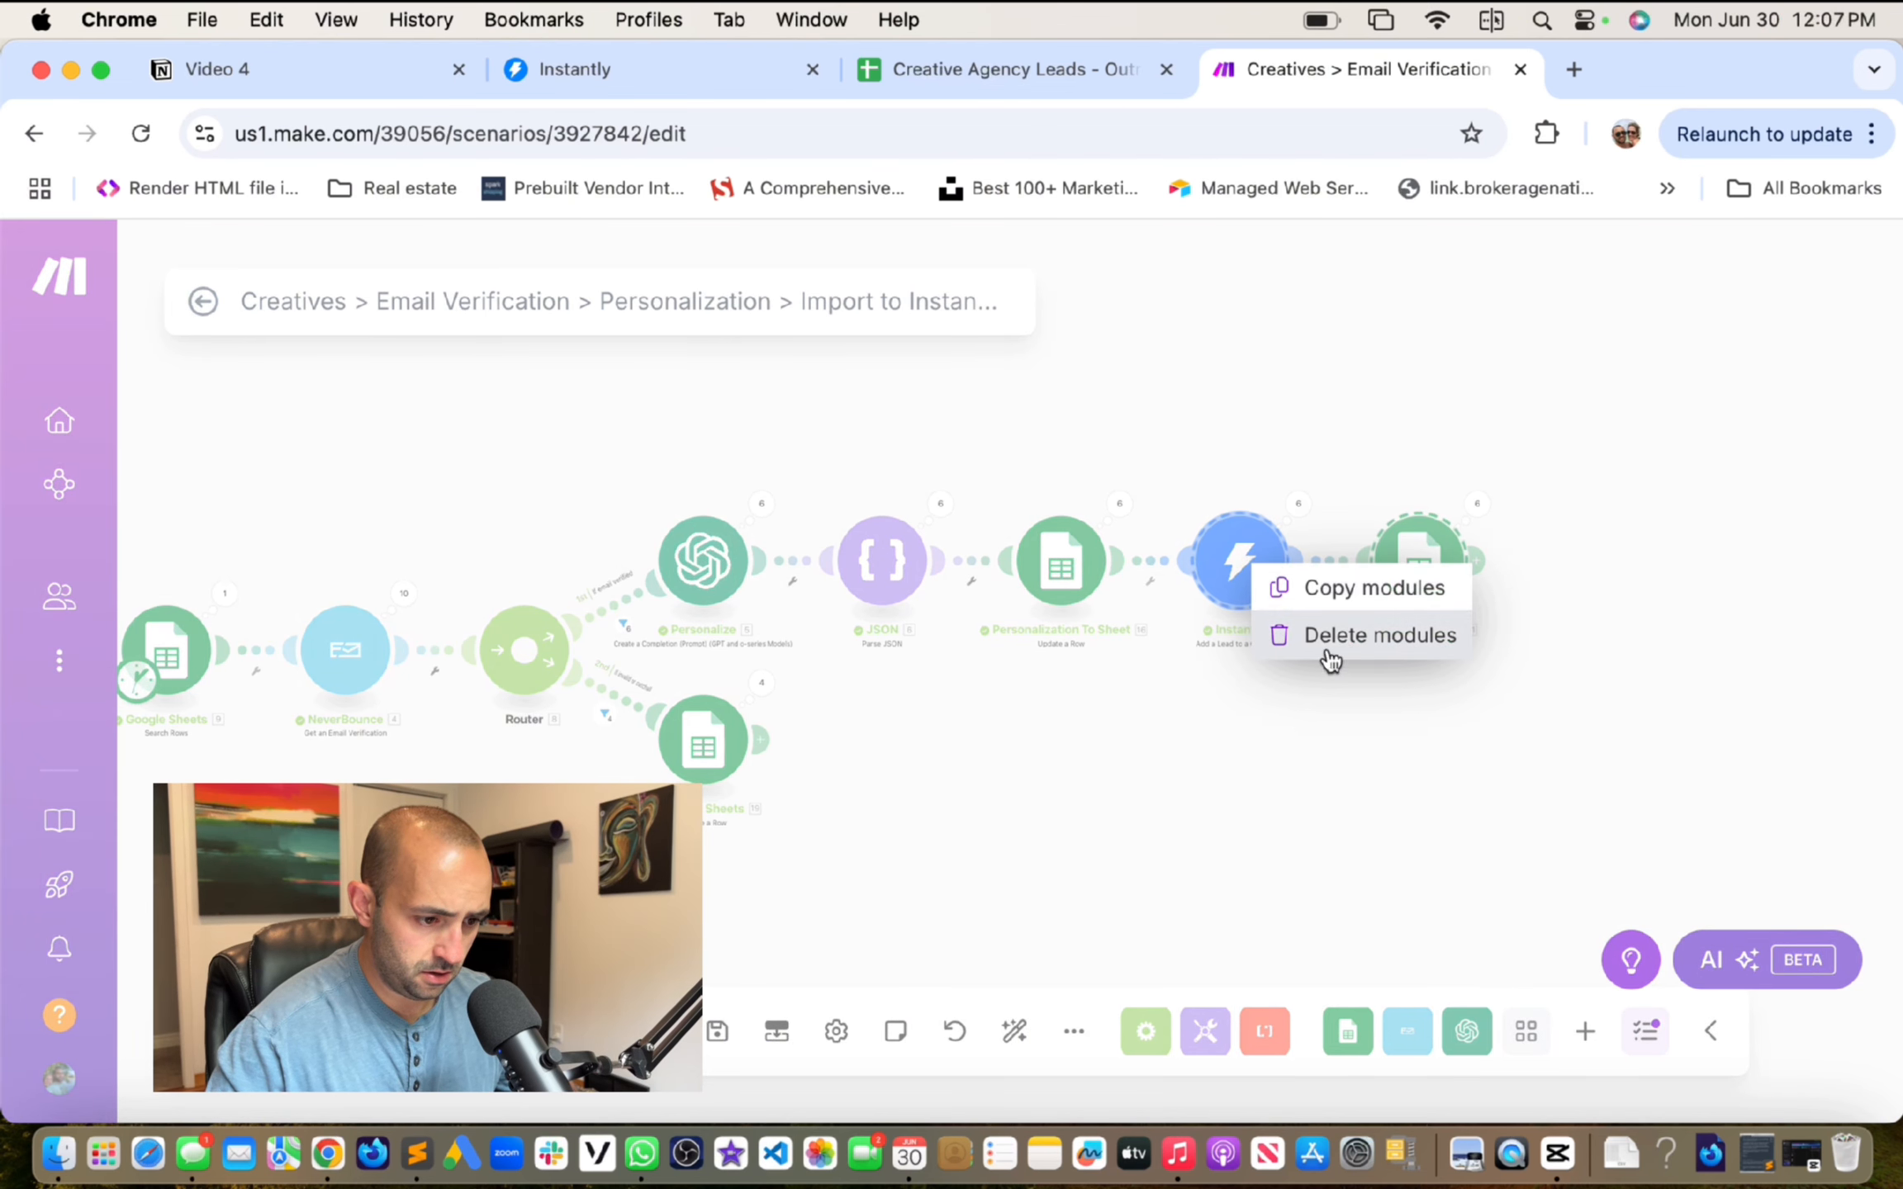
left_click(1340, 640)
left_click_drag(1010, 810, 1203, 778)
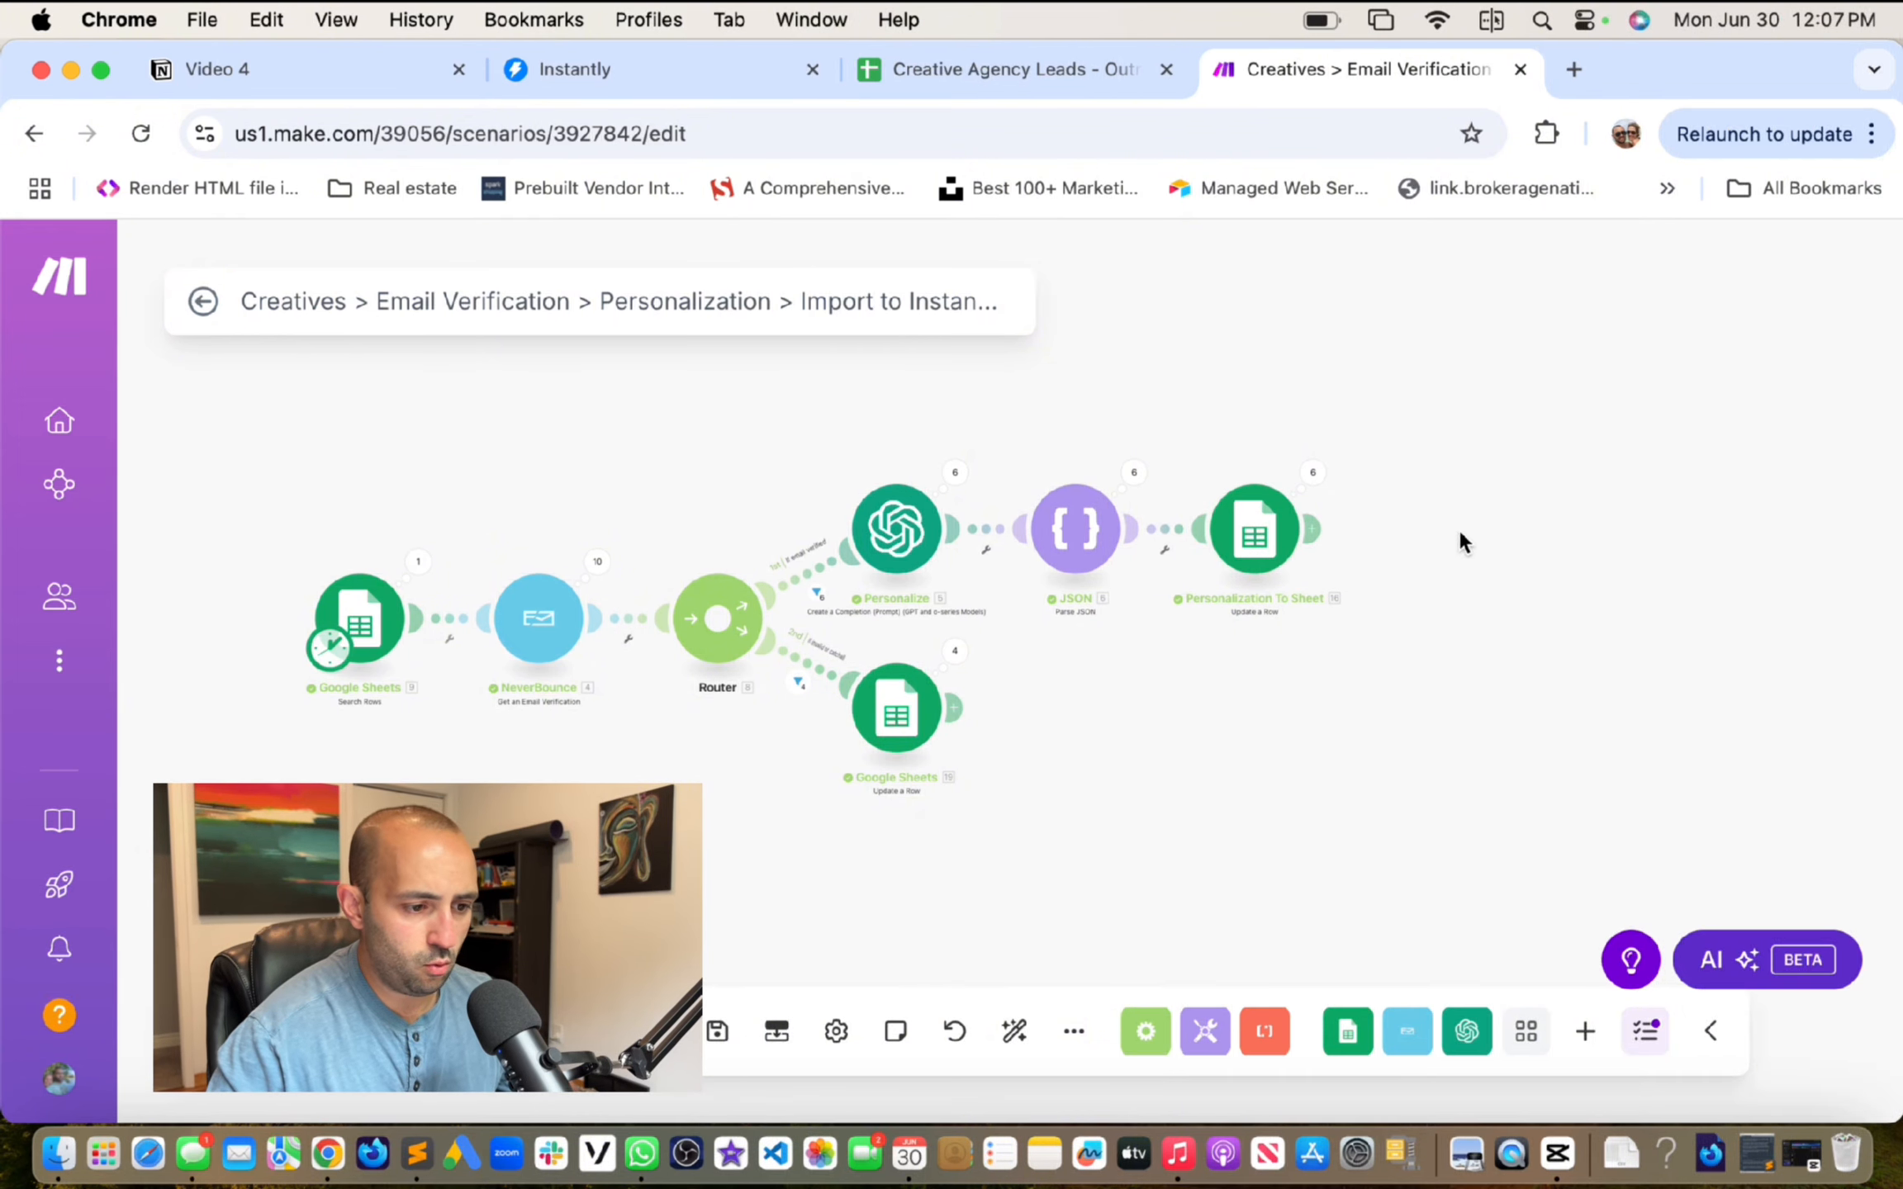
Step: Add an Instantly 'Add a Lead to a Campaign' module using campaign Demo Test Youtube (Creative Agencies)
left_click(1313, 528)
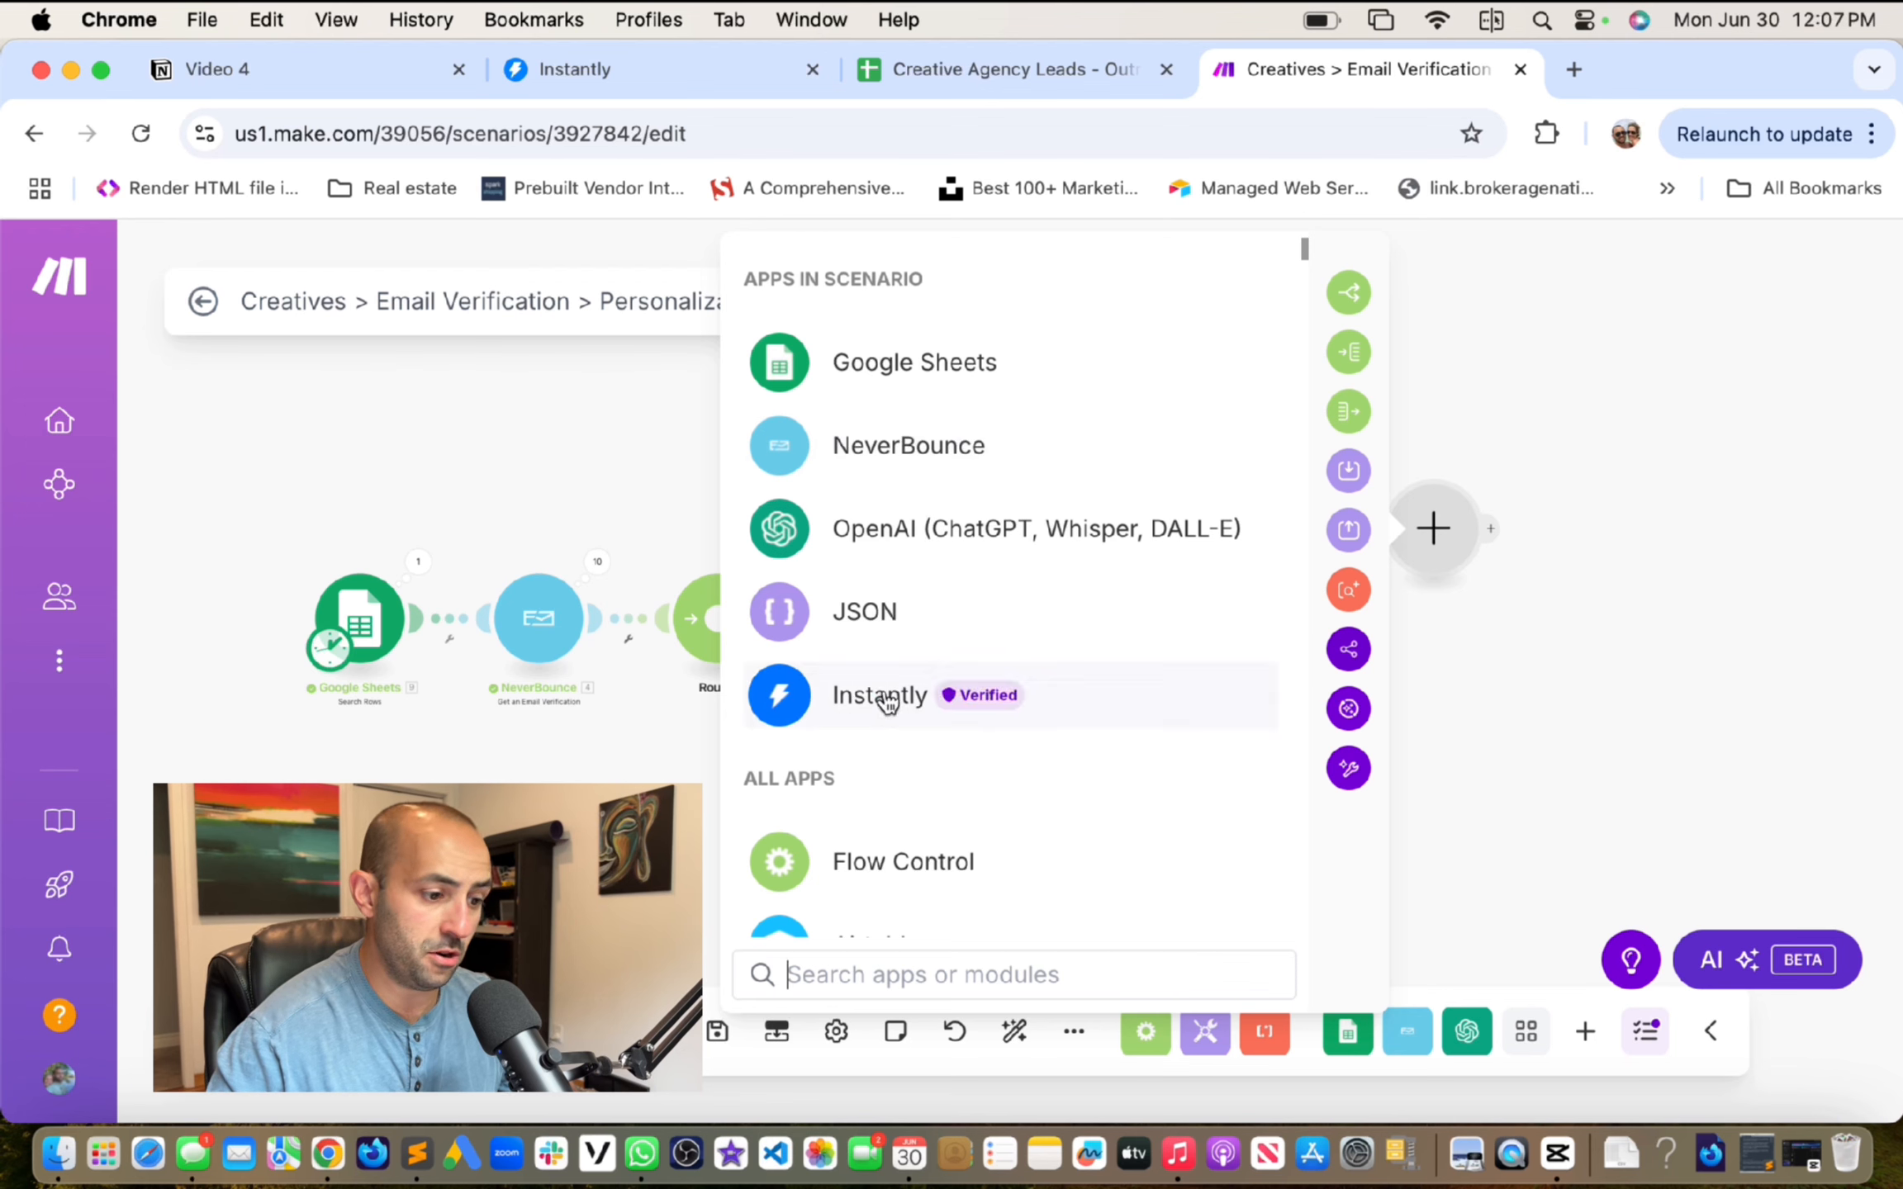
left_click(578, 70)
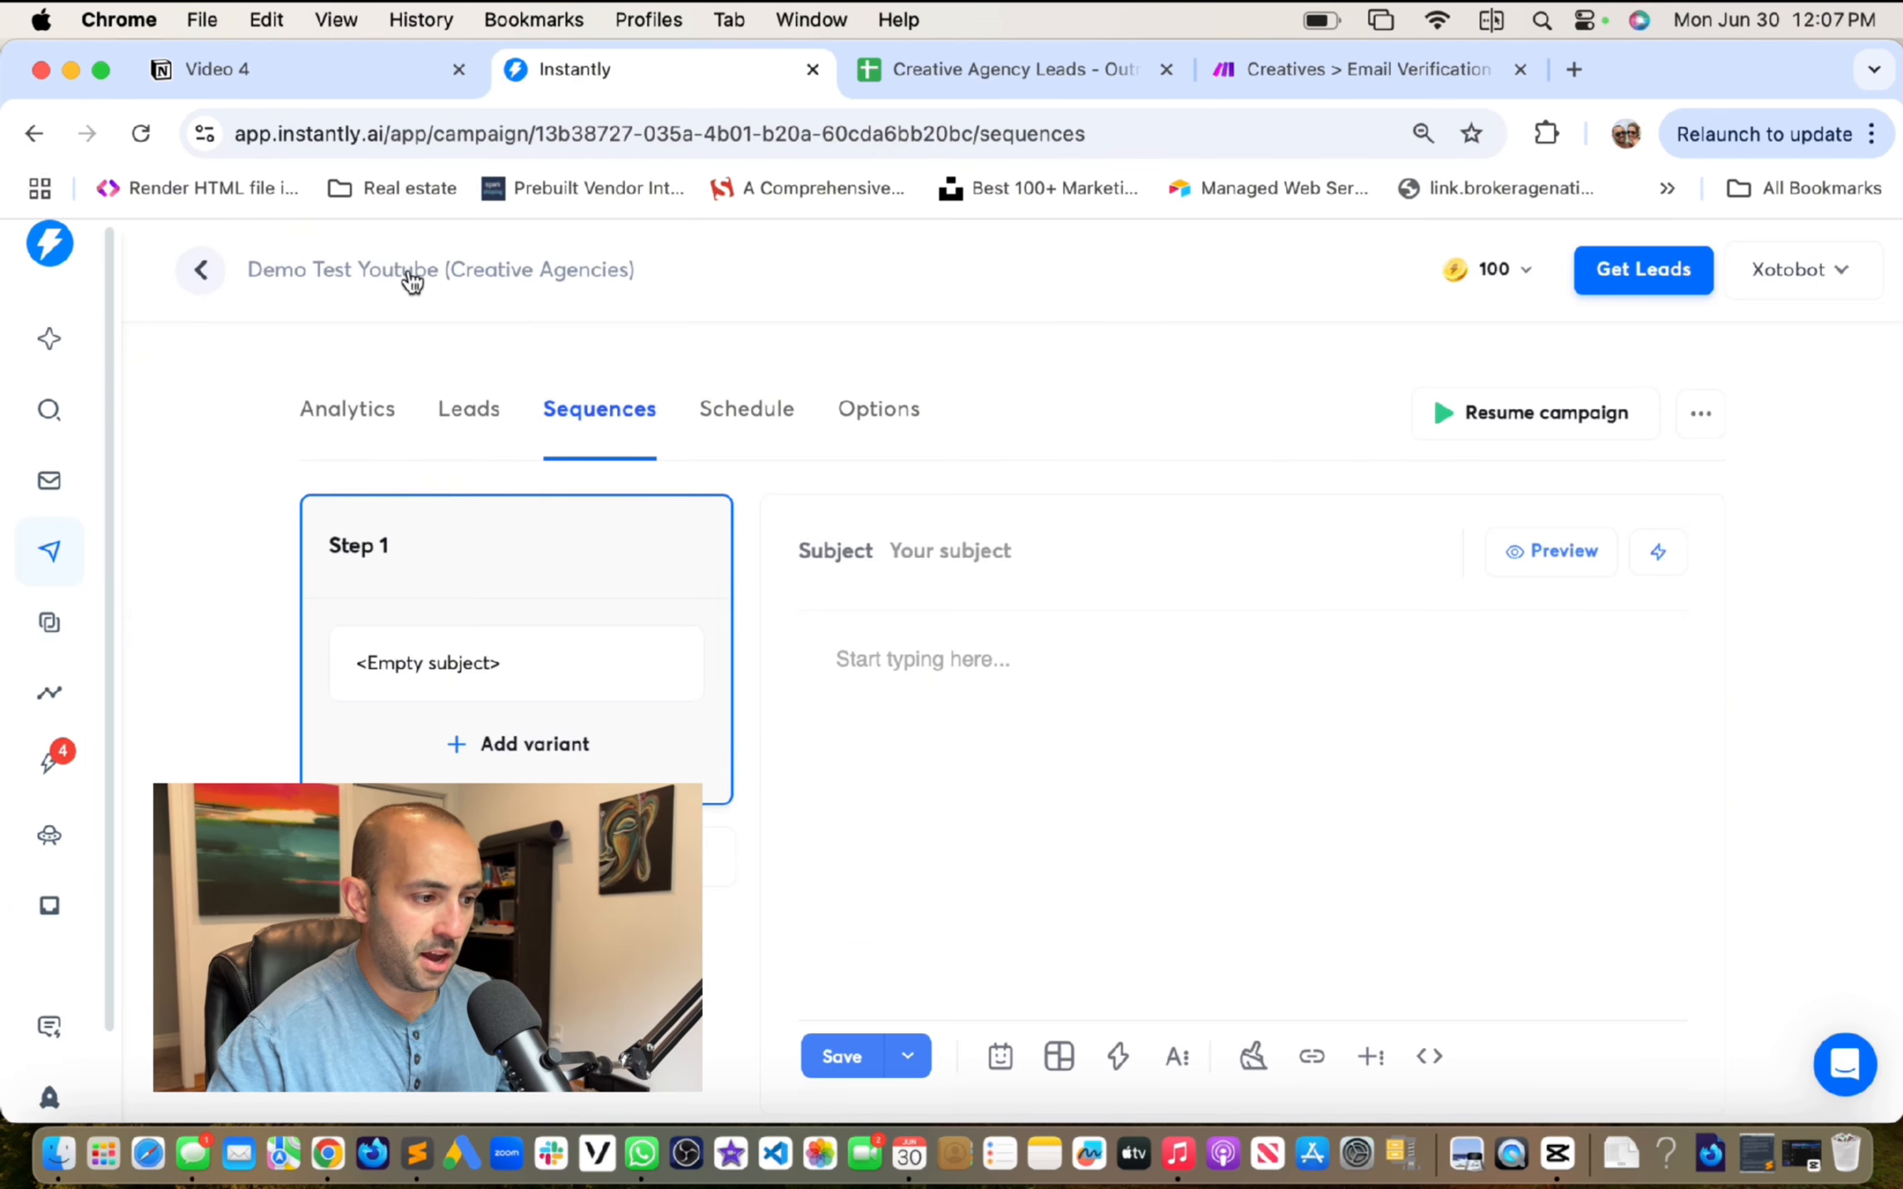
left_click(1386, 72)
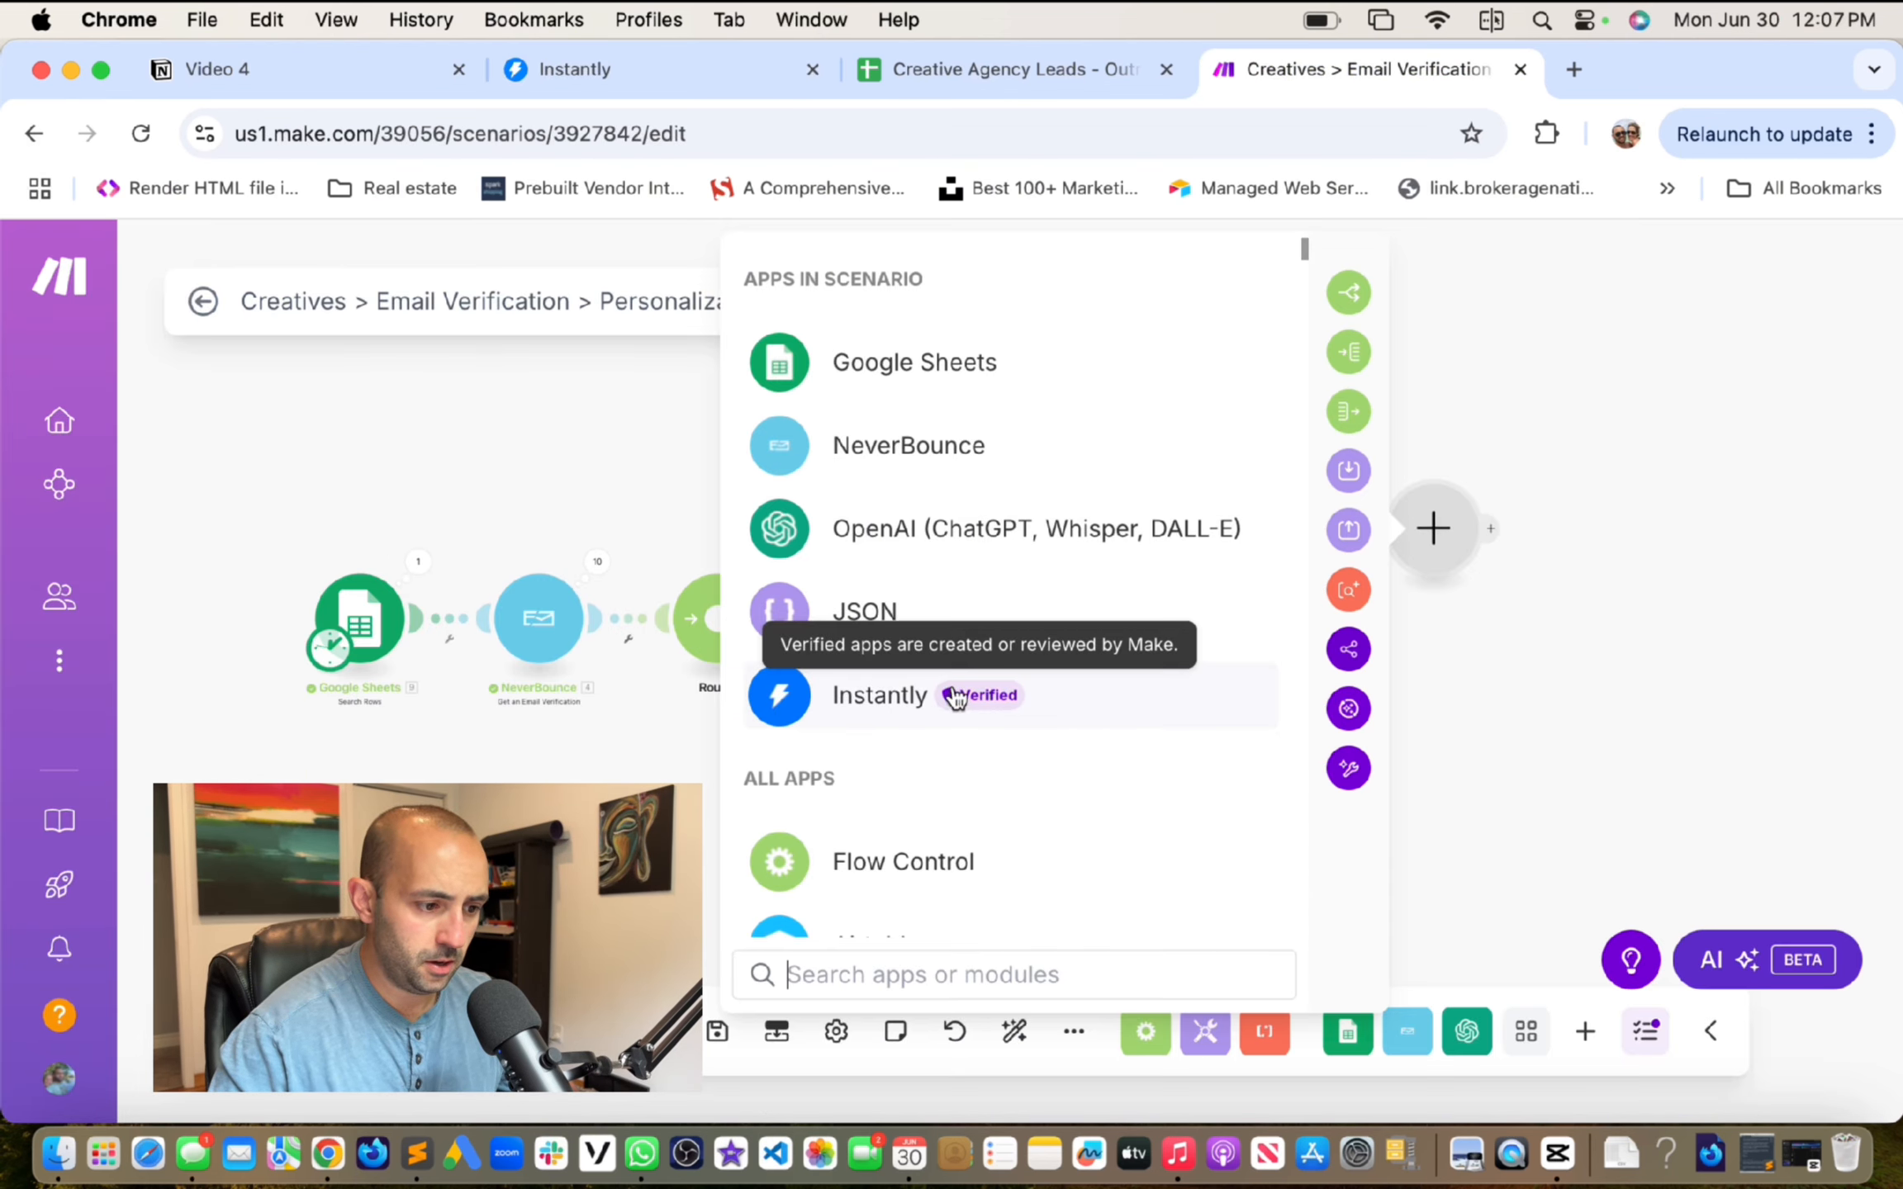
left_click(842, 698)
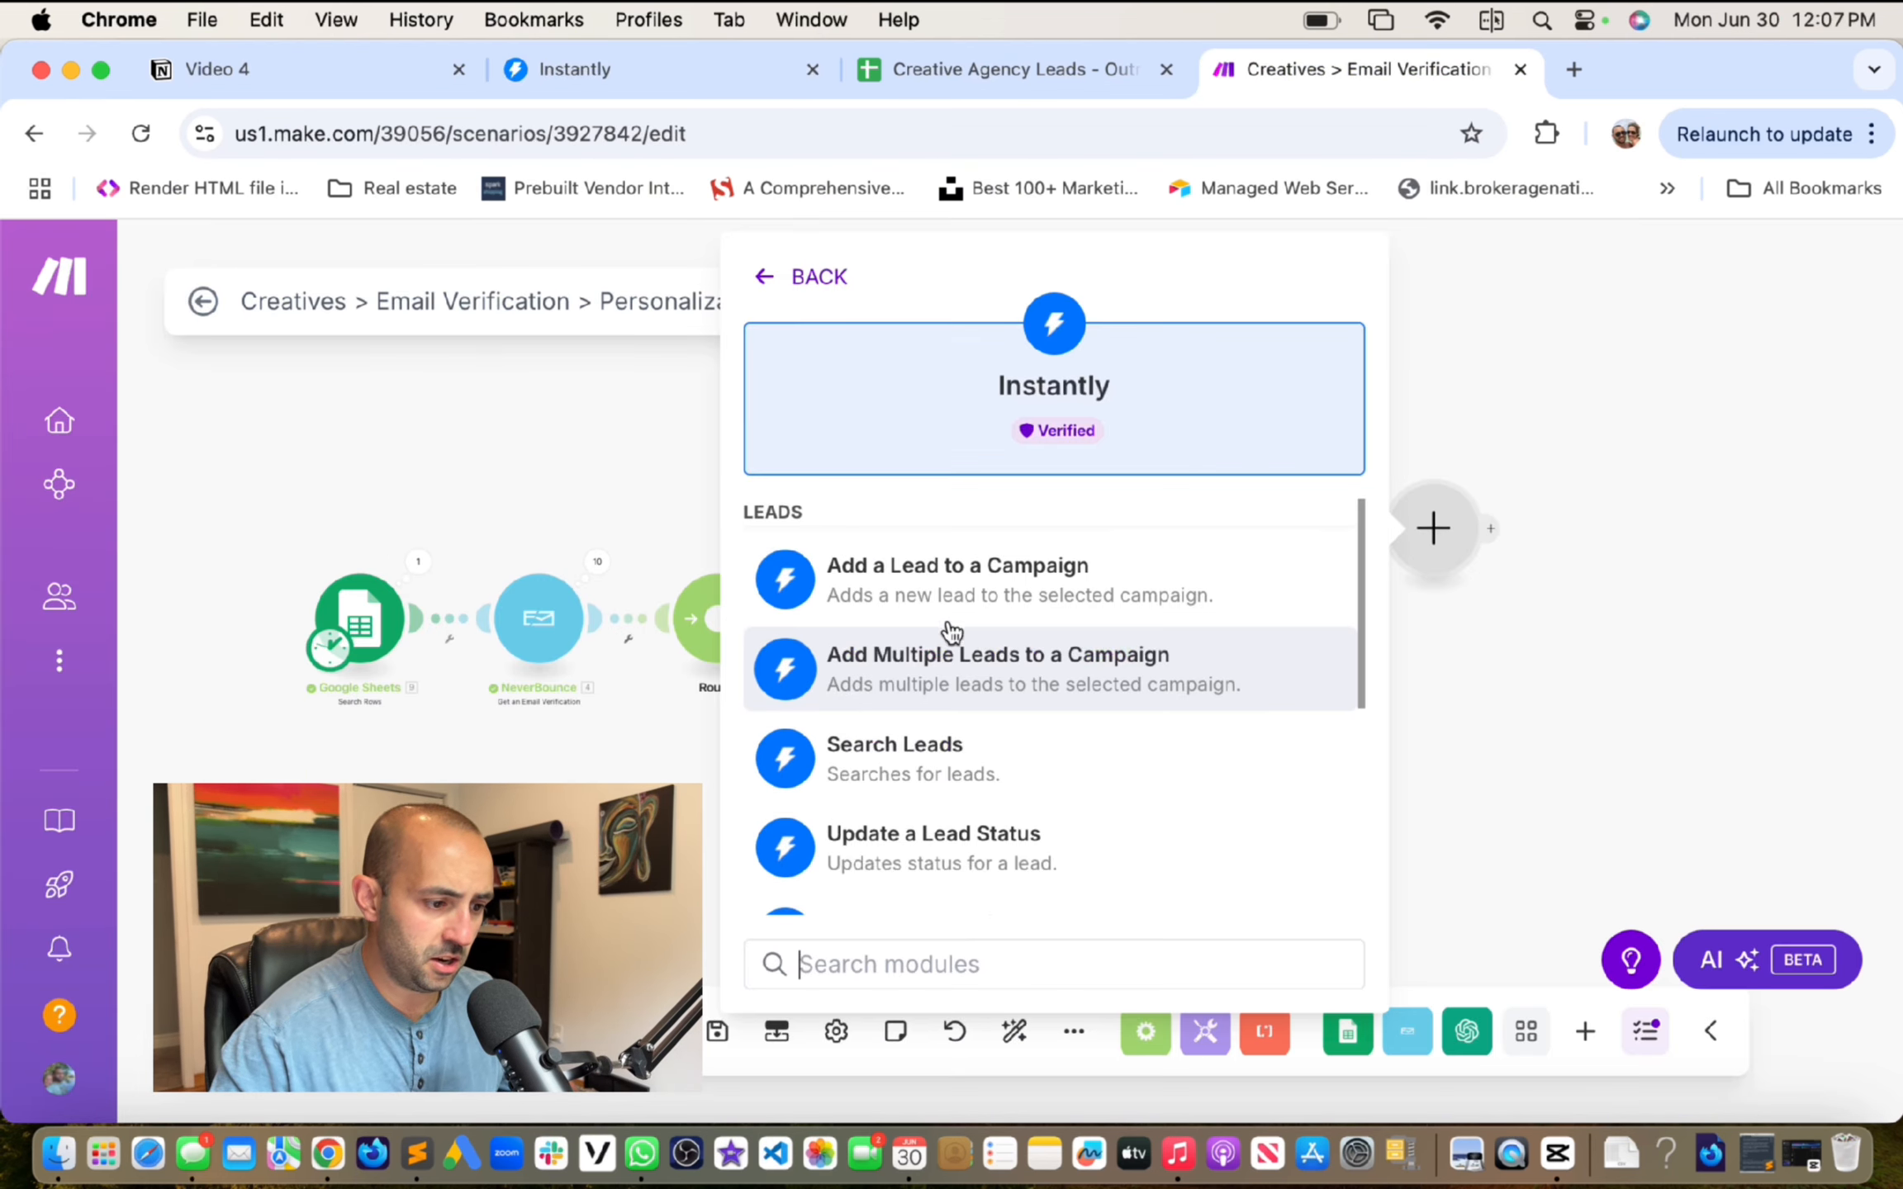
left_click(966, 570)
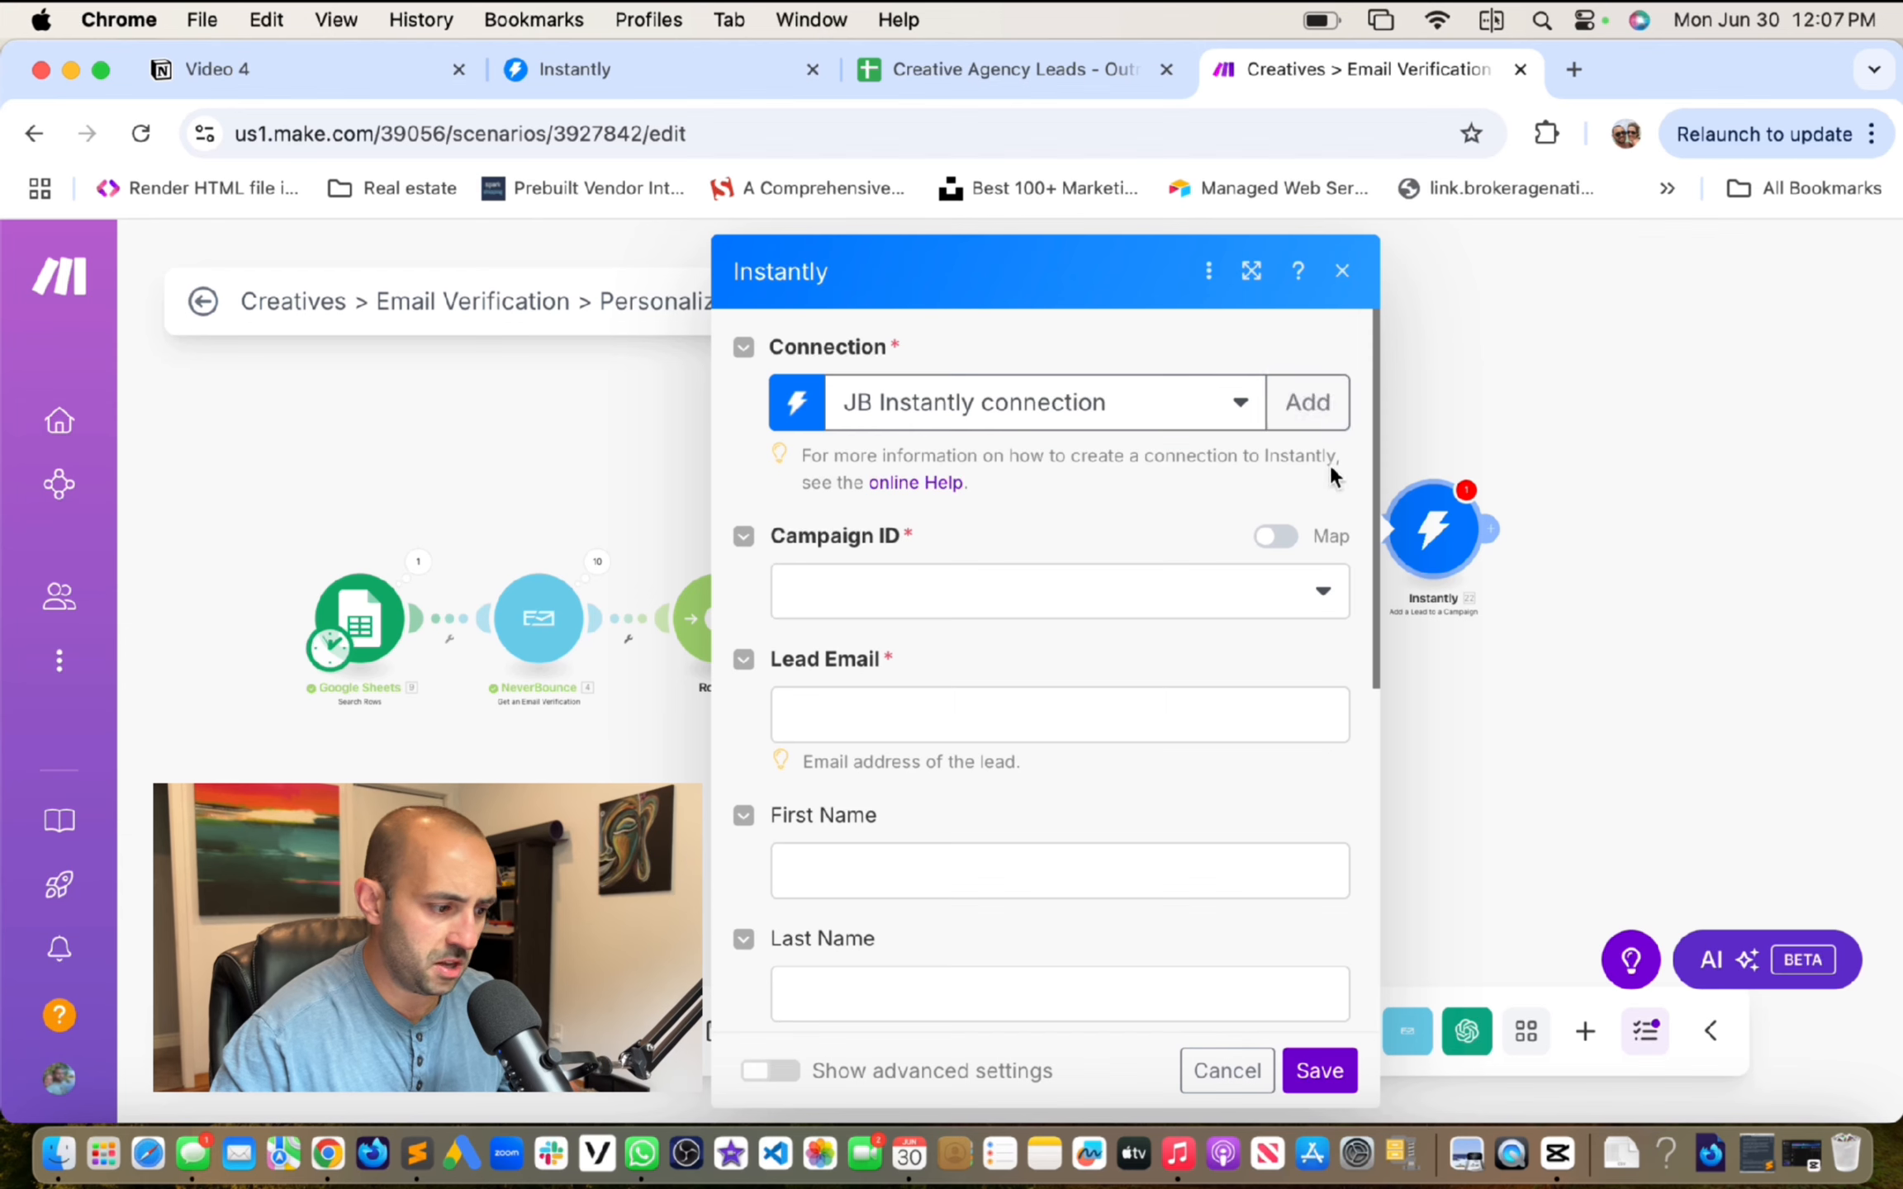
left_click(1163, 596)
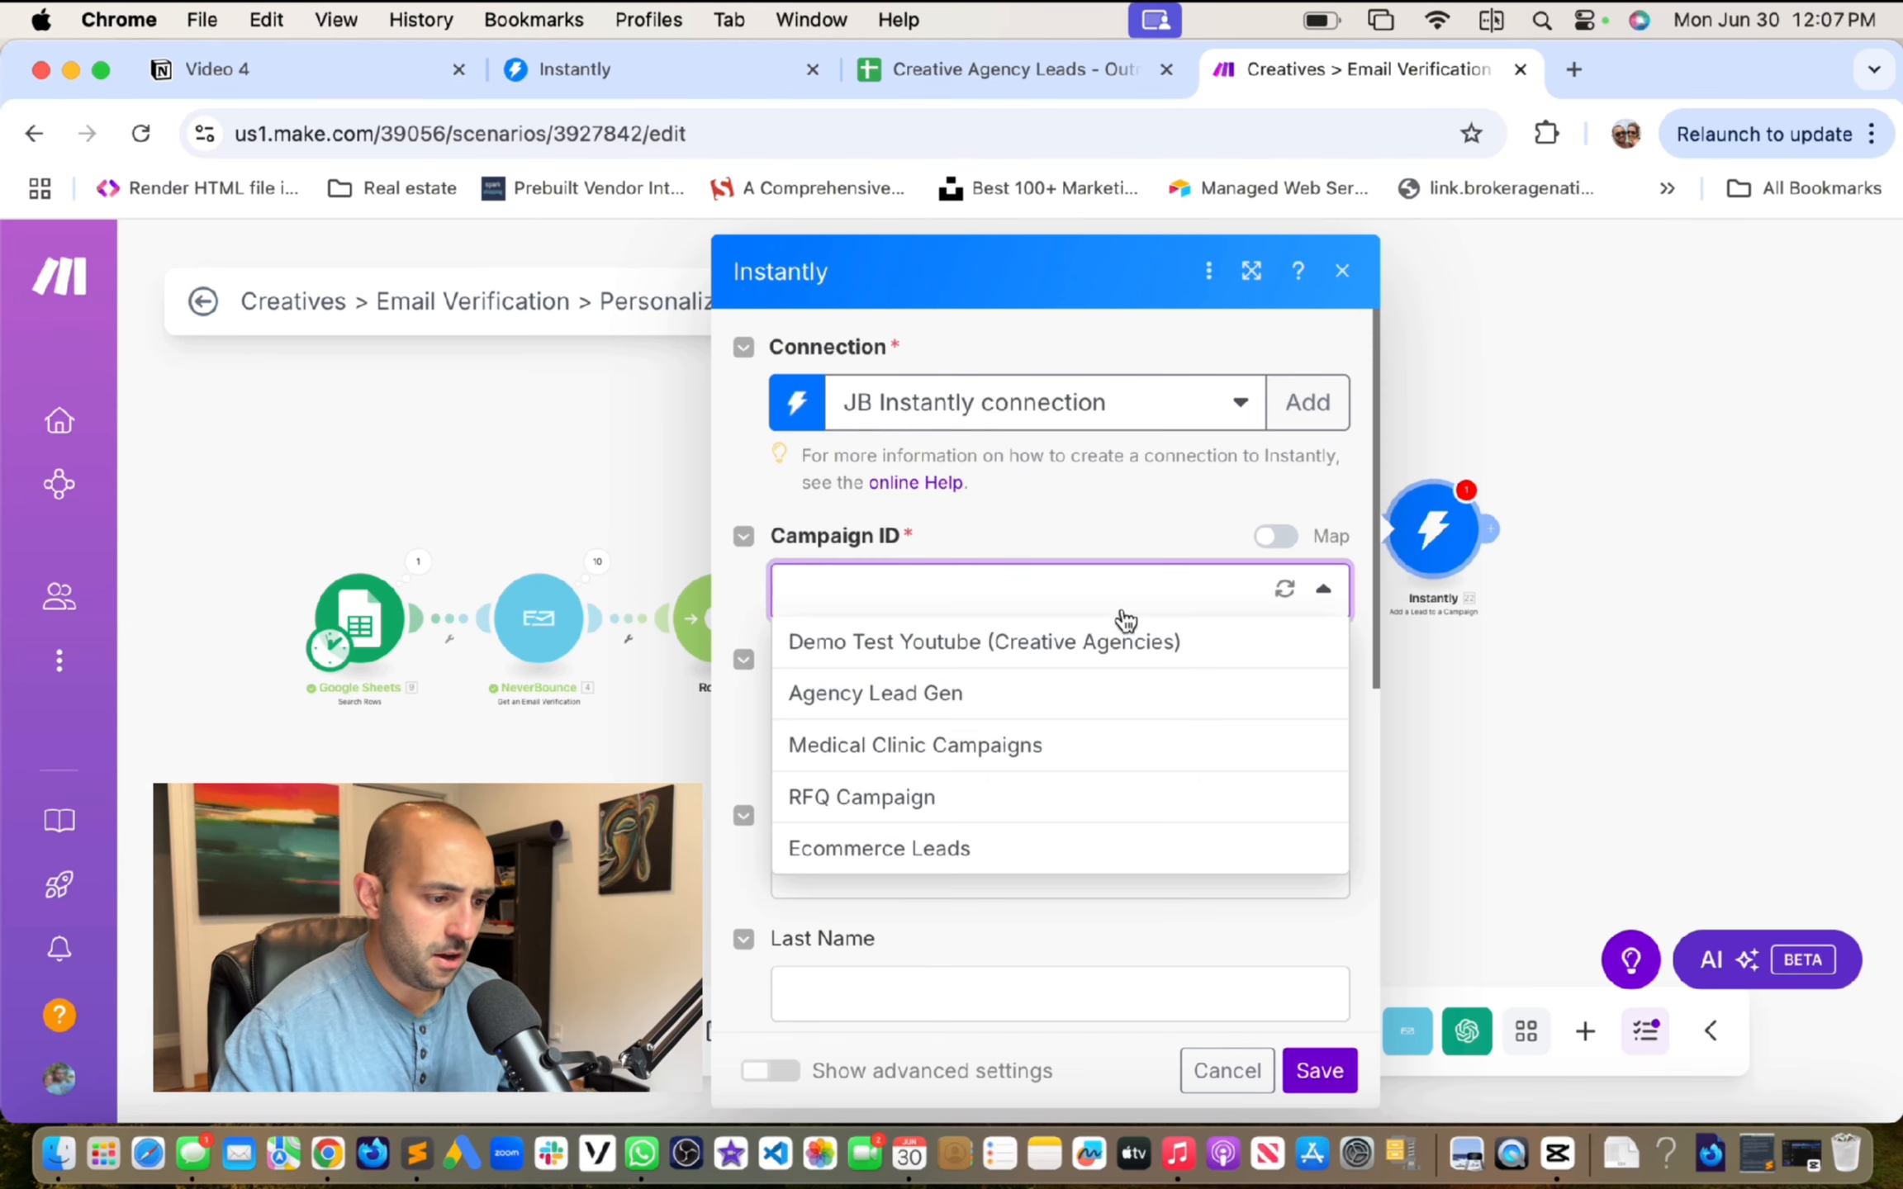
left_click(1051, 652)
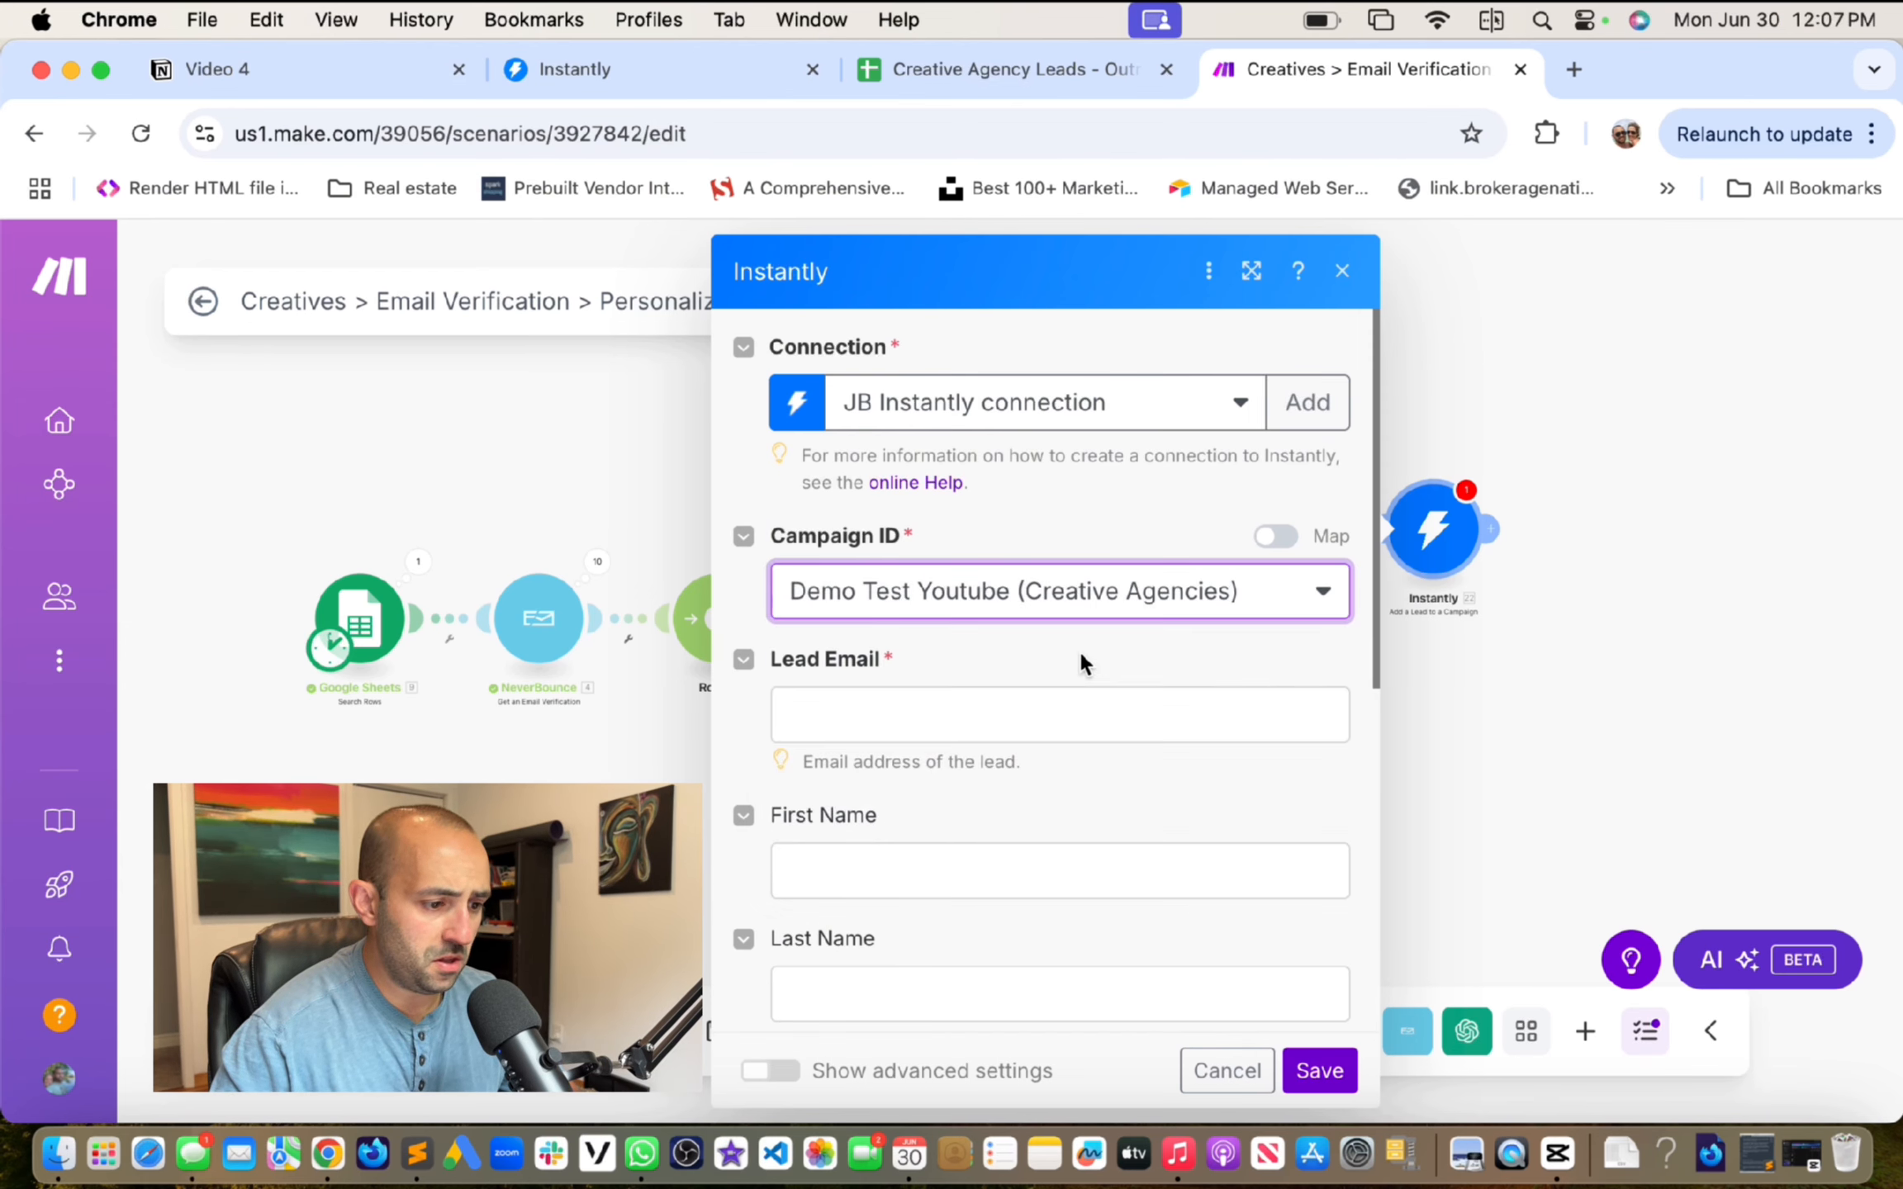
Step: Map Lead Email, First Name and Last Name to the sheet's email (C), first_name (A) and last_name (B)
left_click(947, 704)
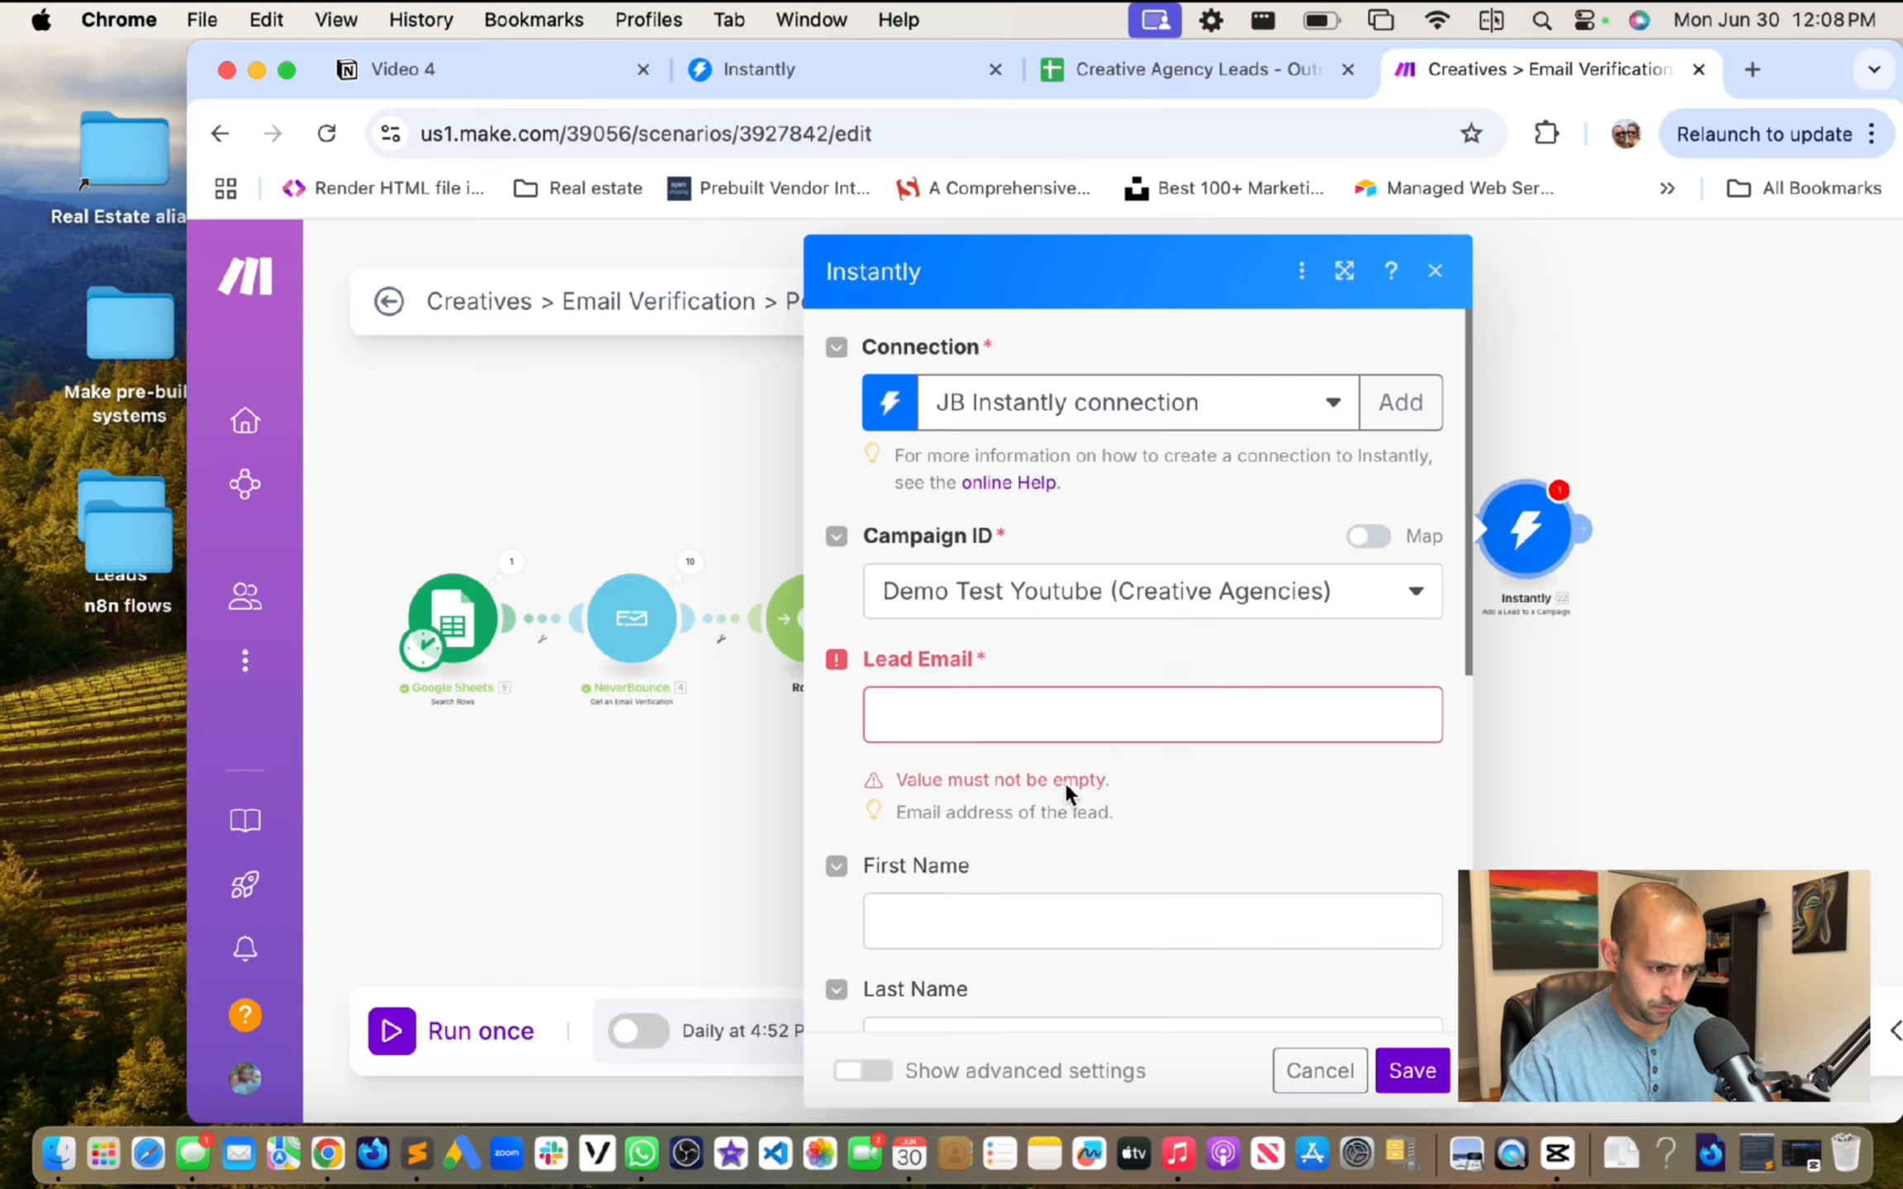
left_click(1074, 716)
scroll(499, 723, "down", 5)
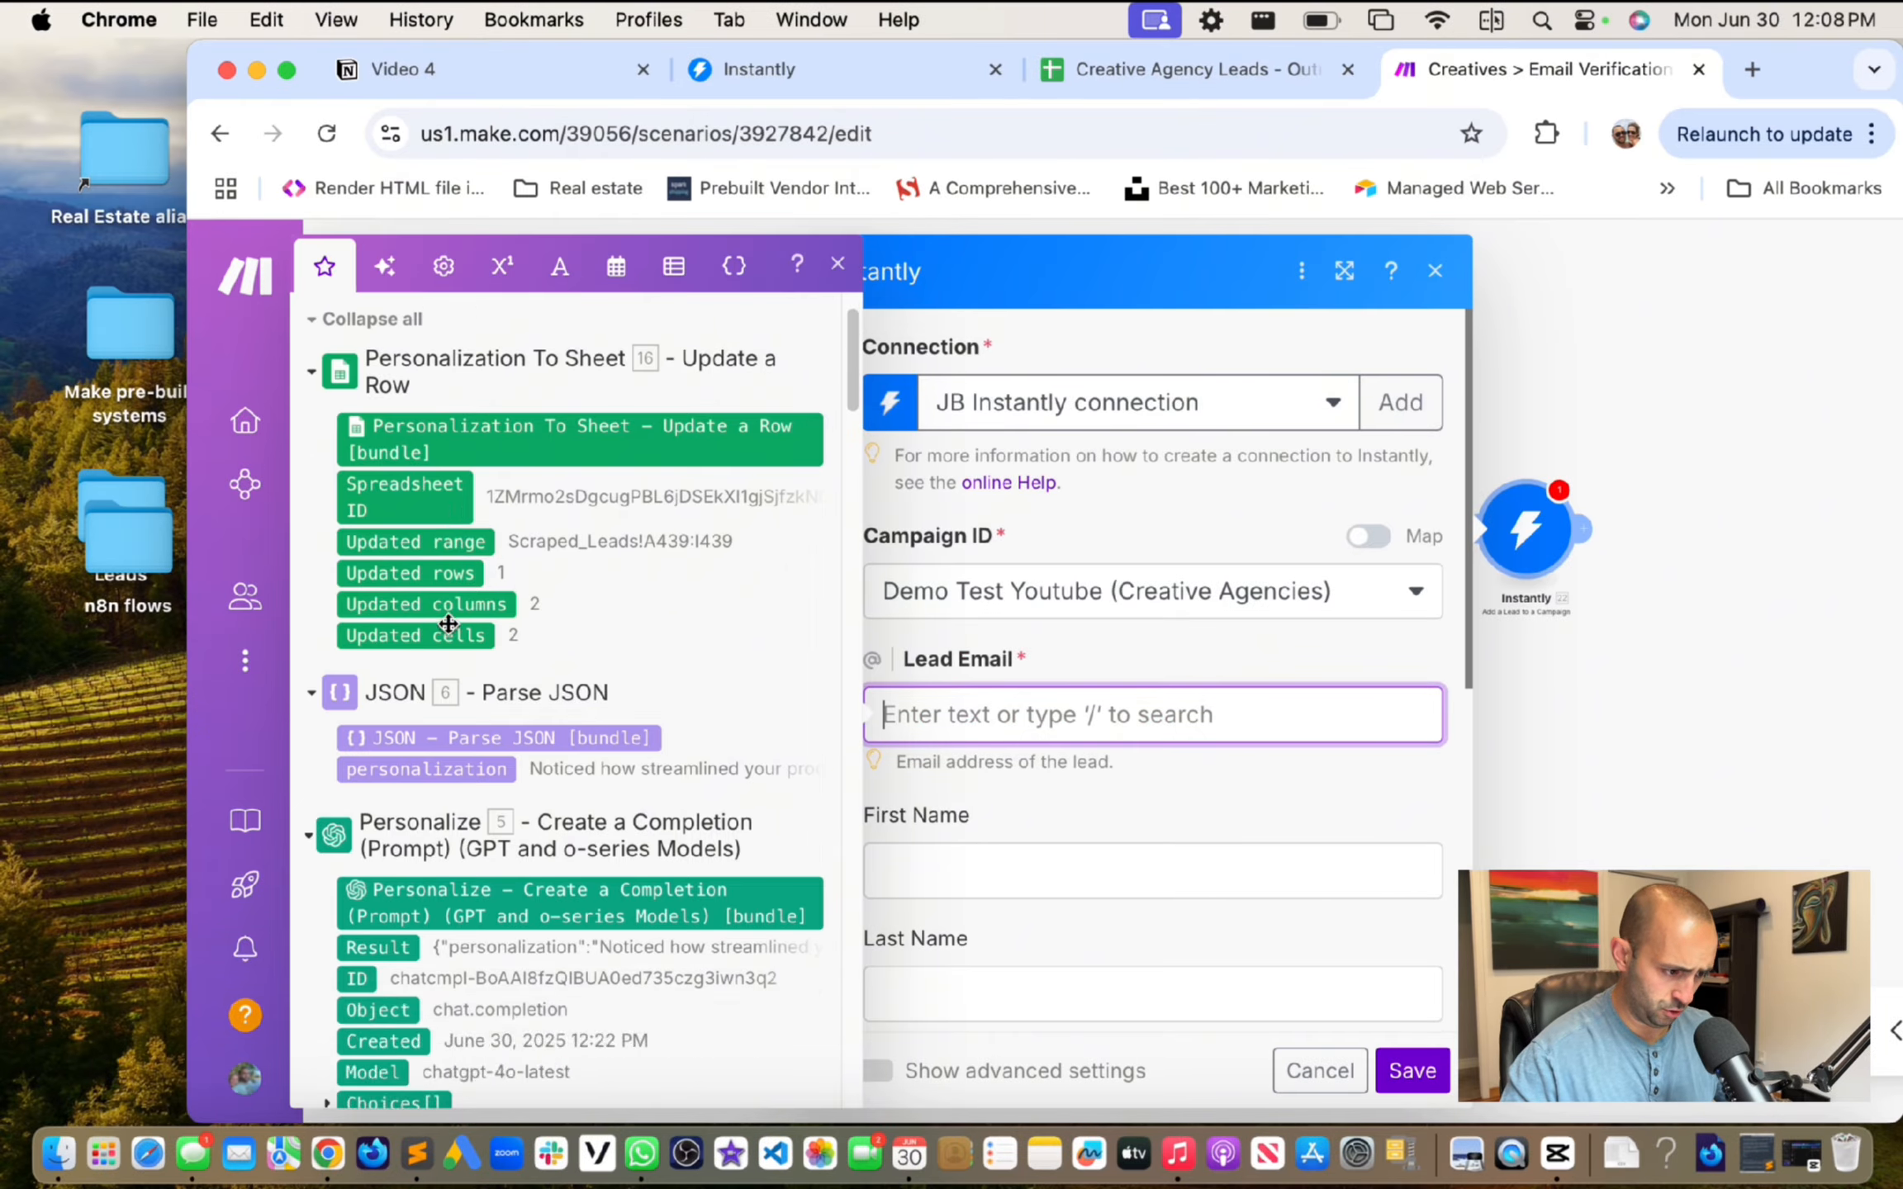
scroll(499, 723, "down", 5)
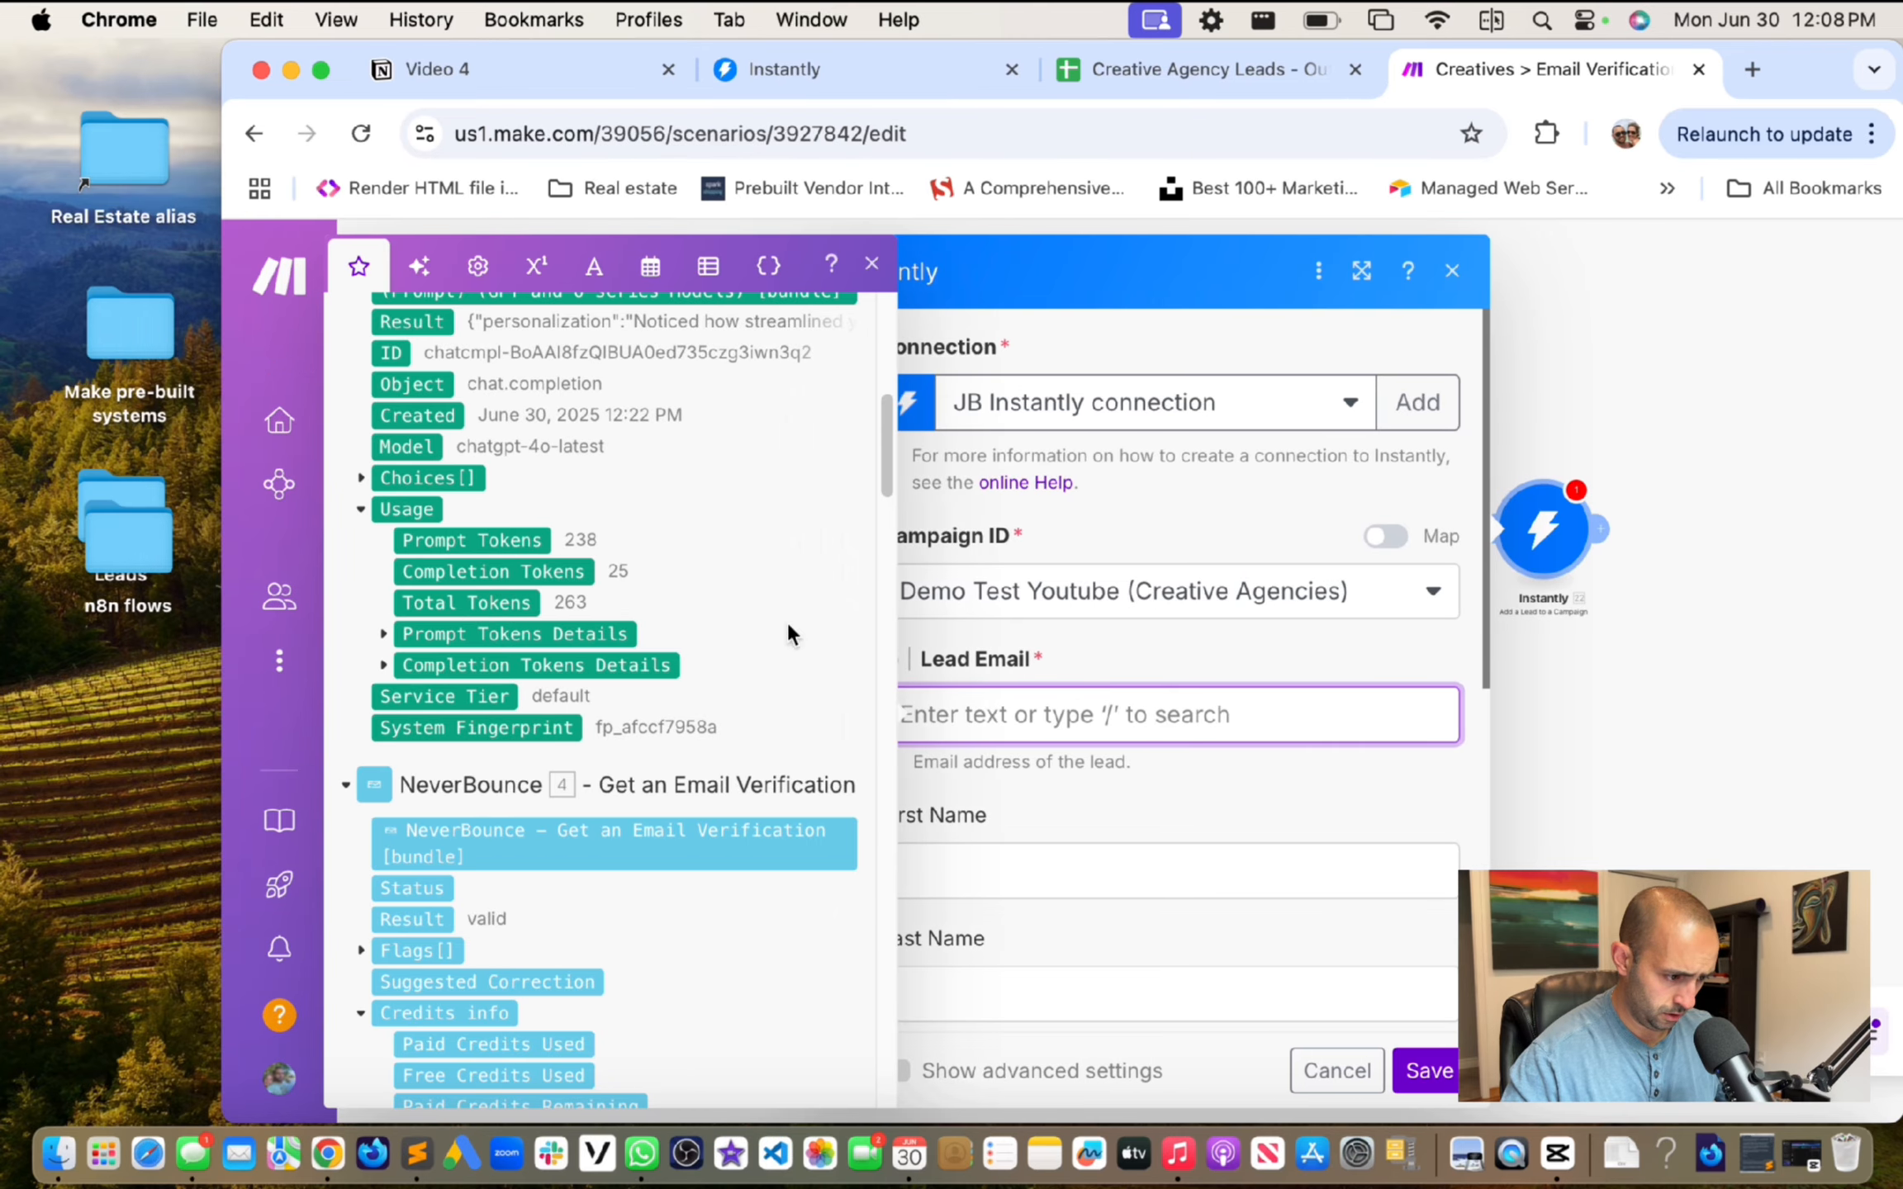
scroll(680, 593, "down", 15)
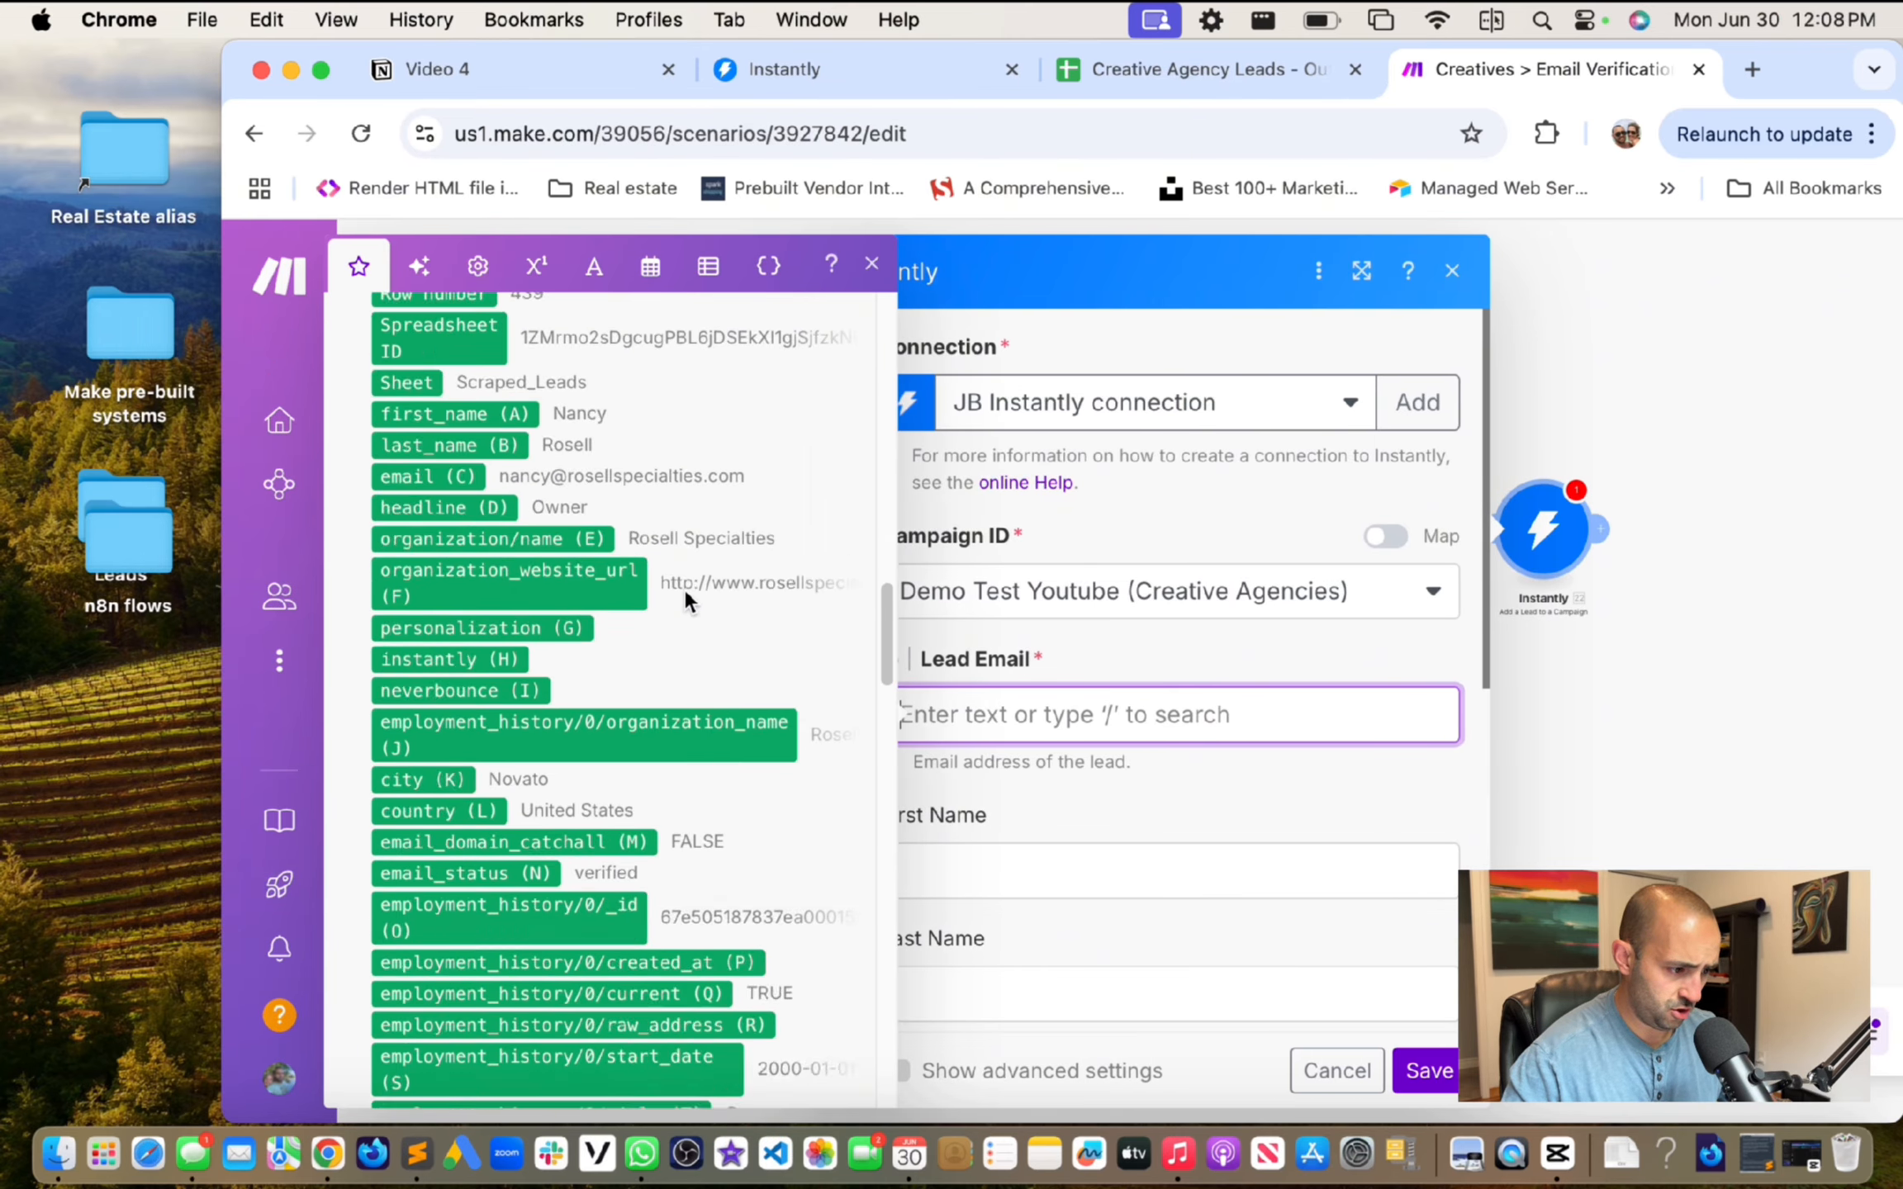
scroll(686, 591, "down", 6)
scroll(686, 588, "up", 15)
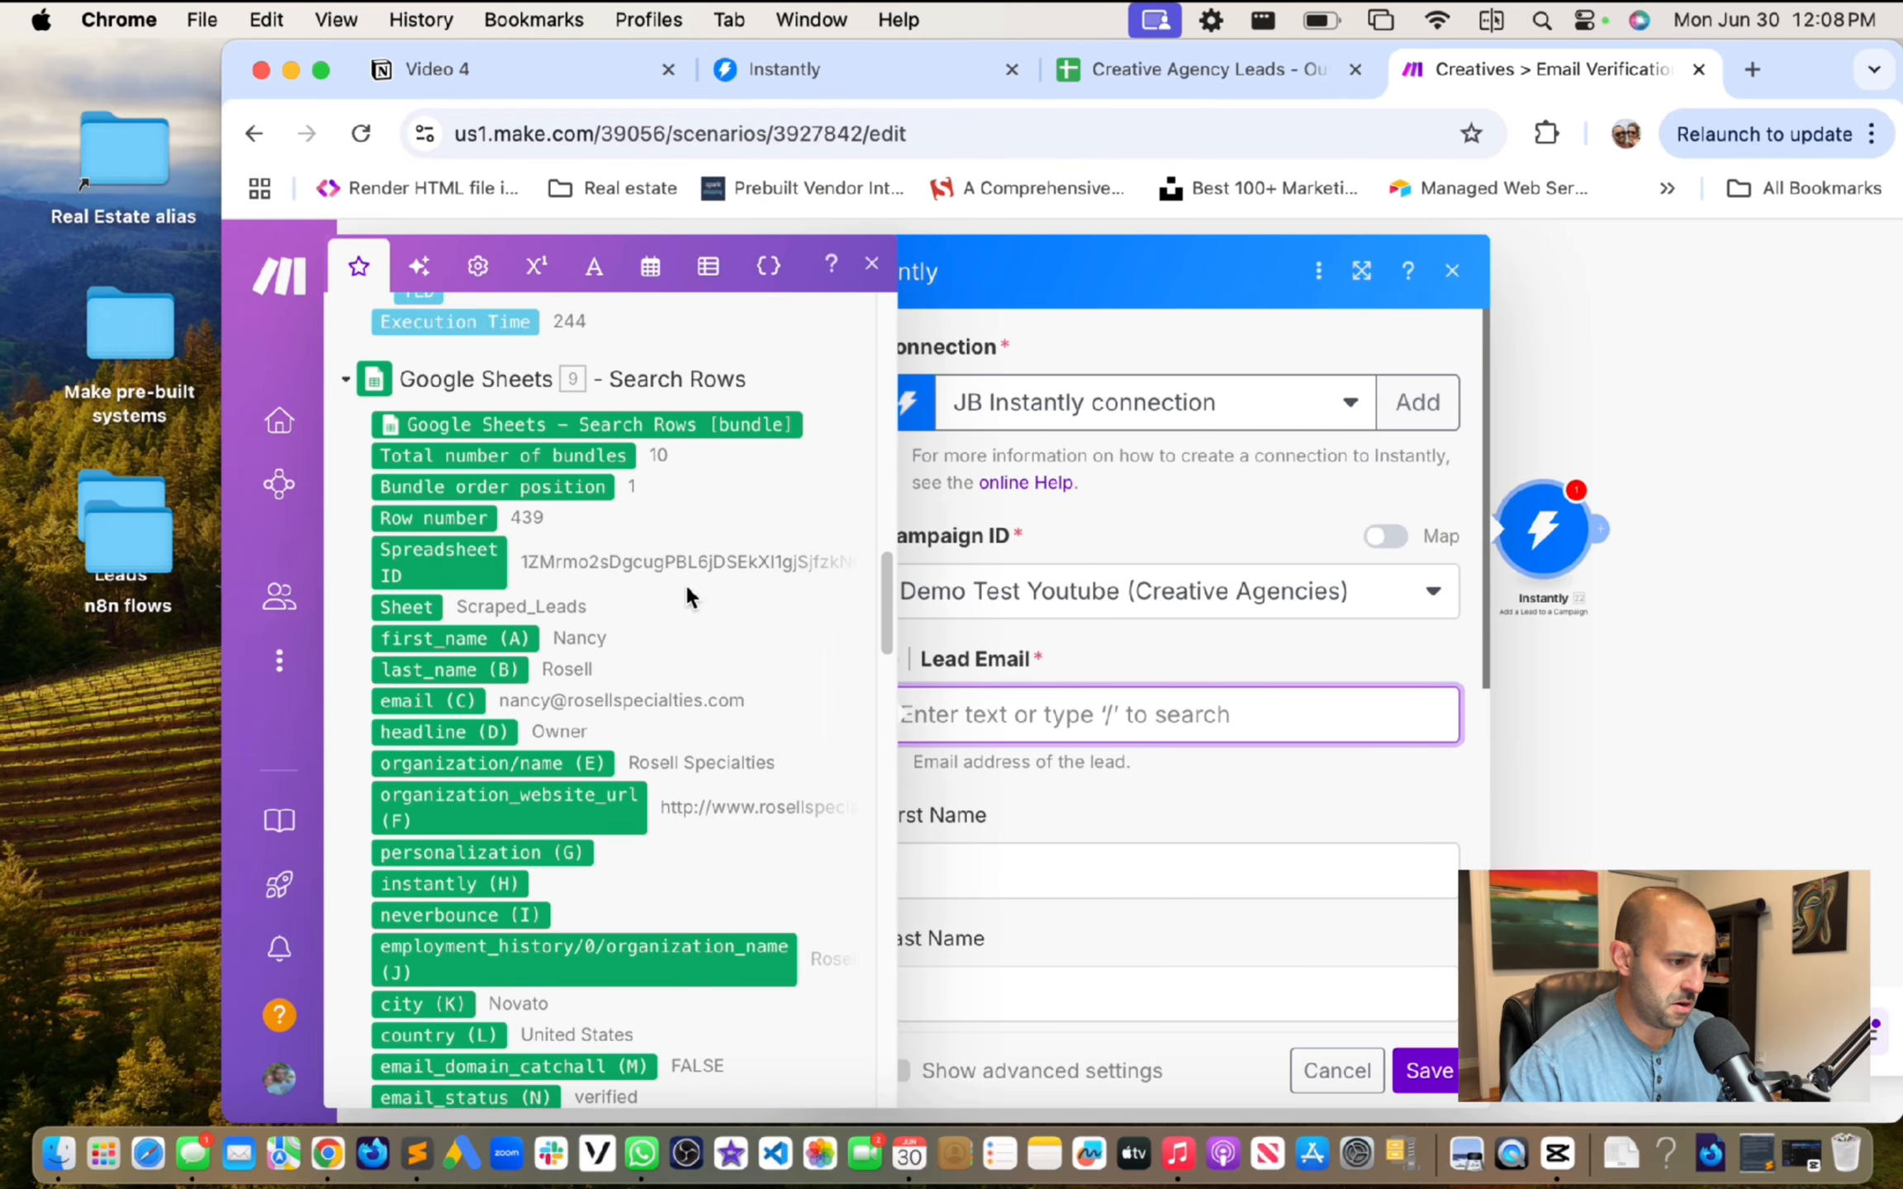
left_click(427, 701)
left_click(1029, 851)
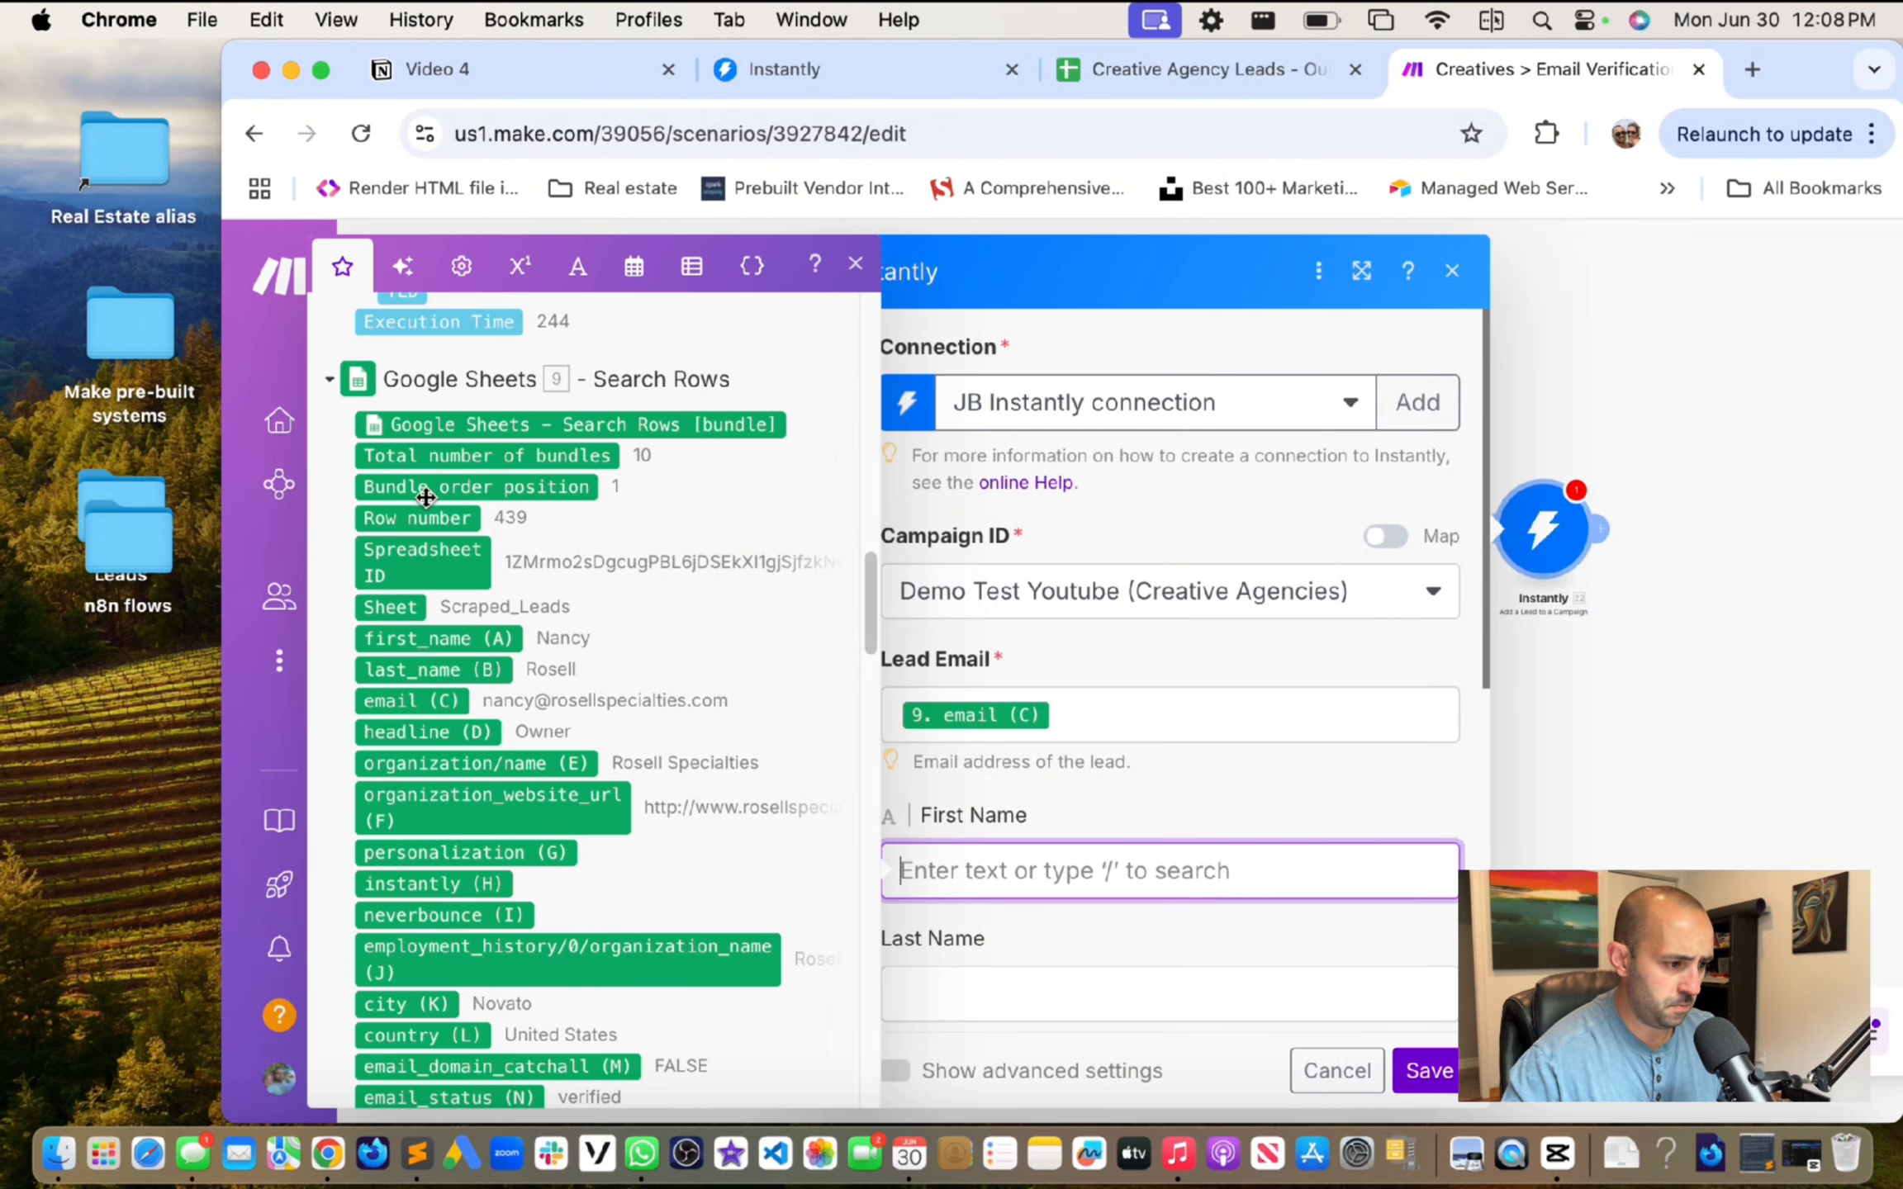
scroll(427, 497, "down", 1)
left_click(459, 591)
scroll(1091, 725, "down", 3)
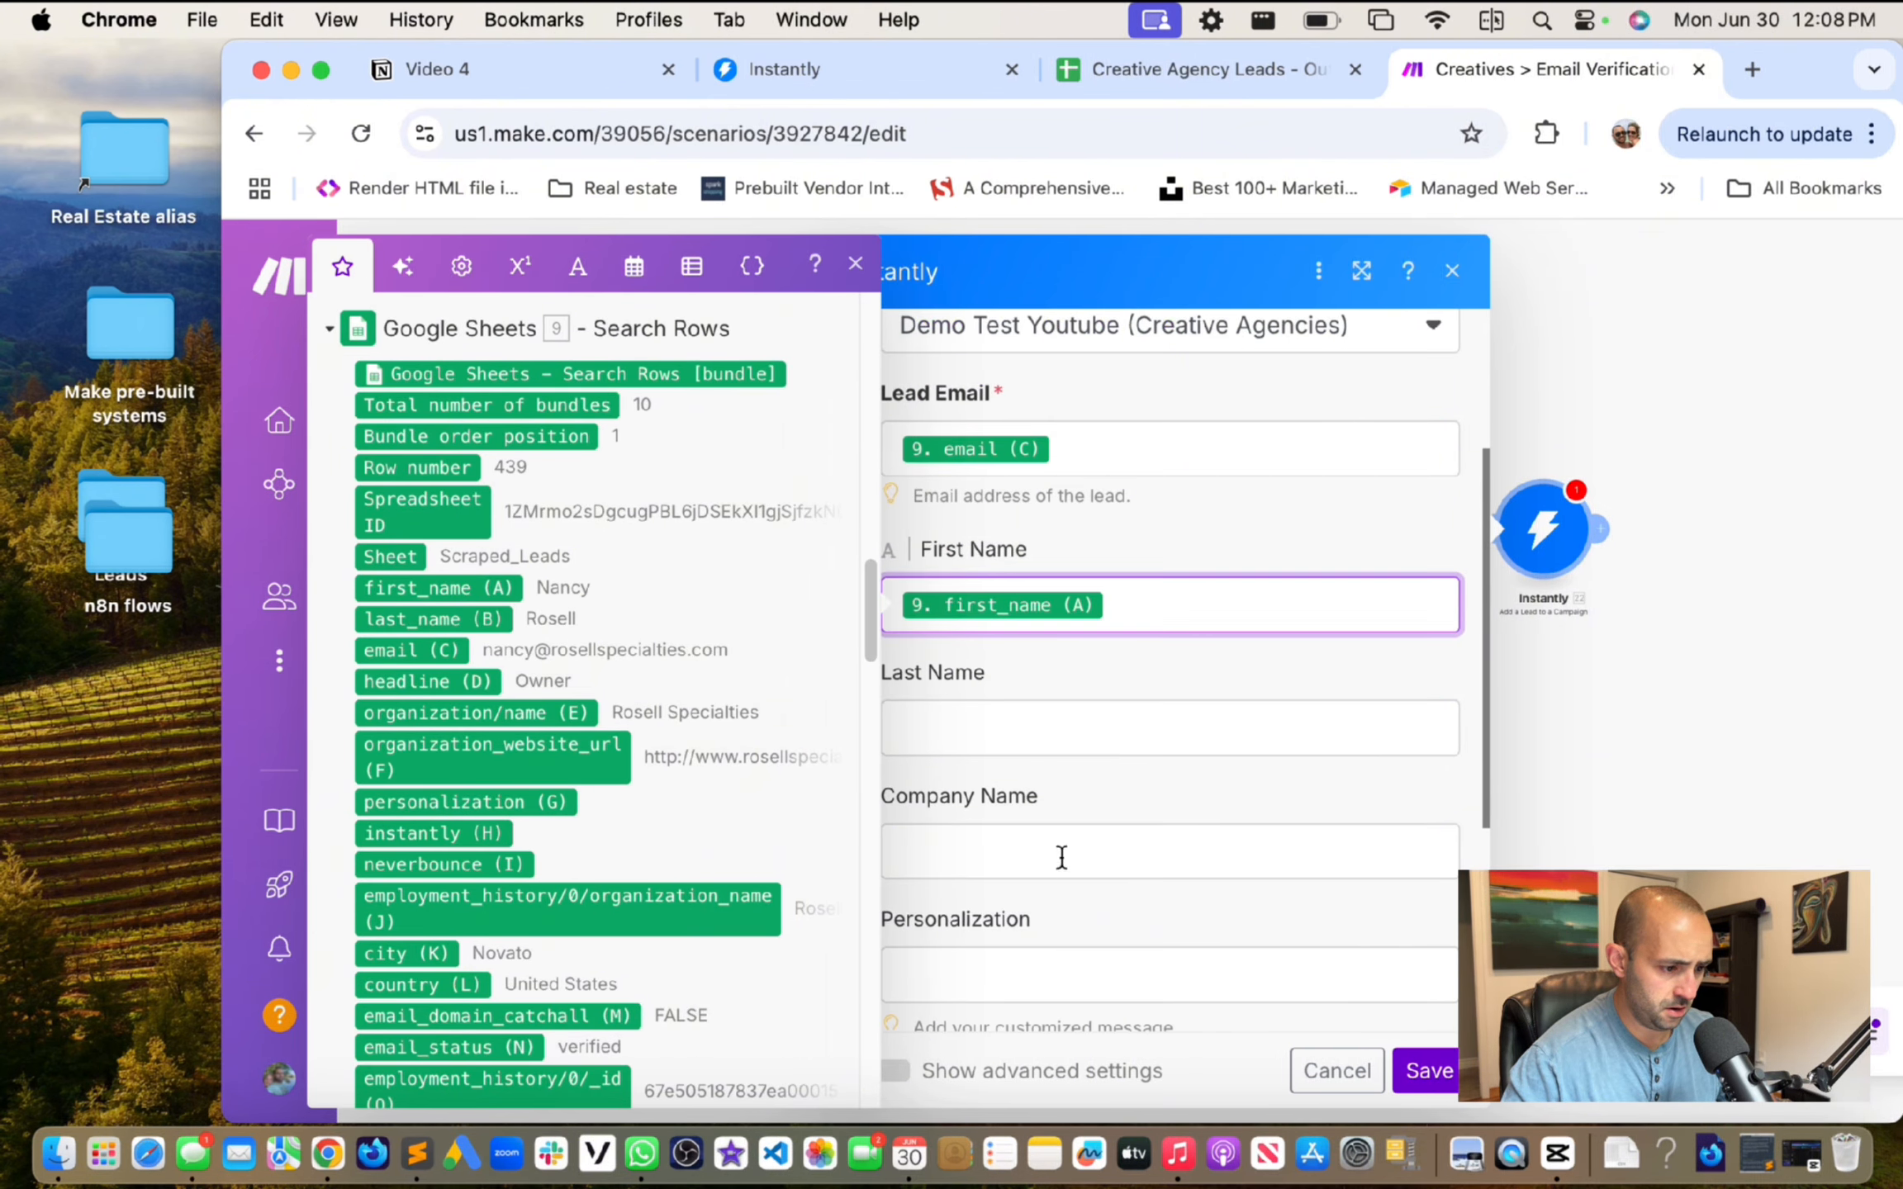
left_click(1027, 717)
left_click(436, 625)
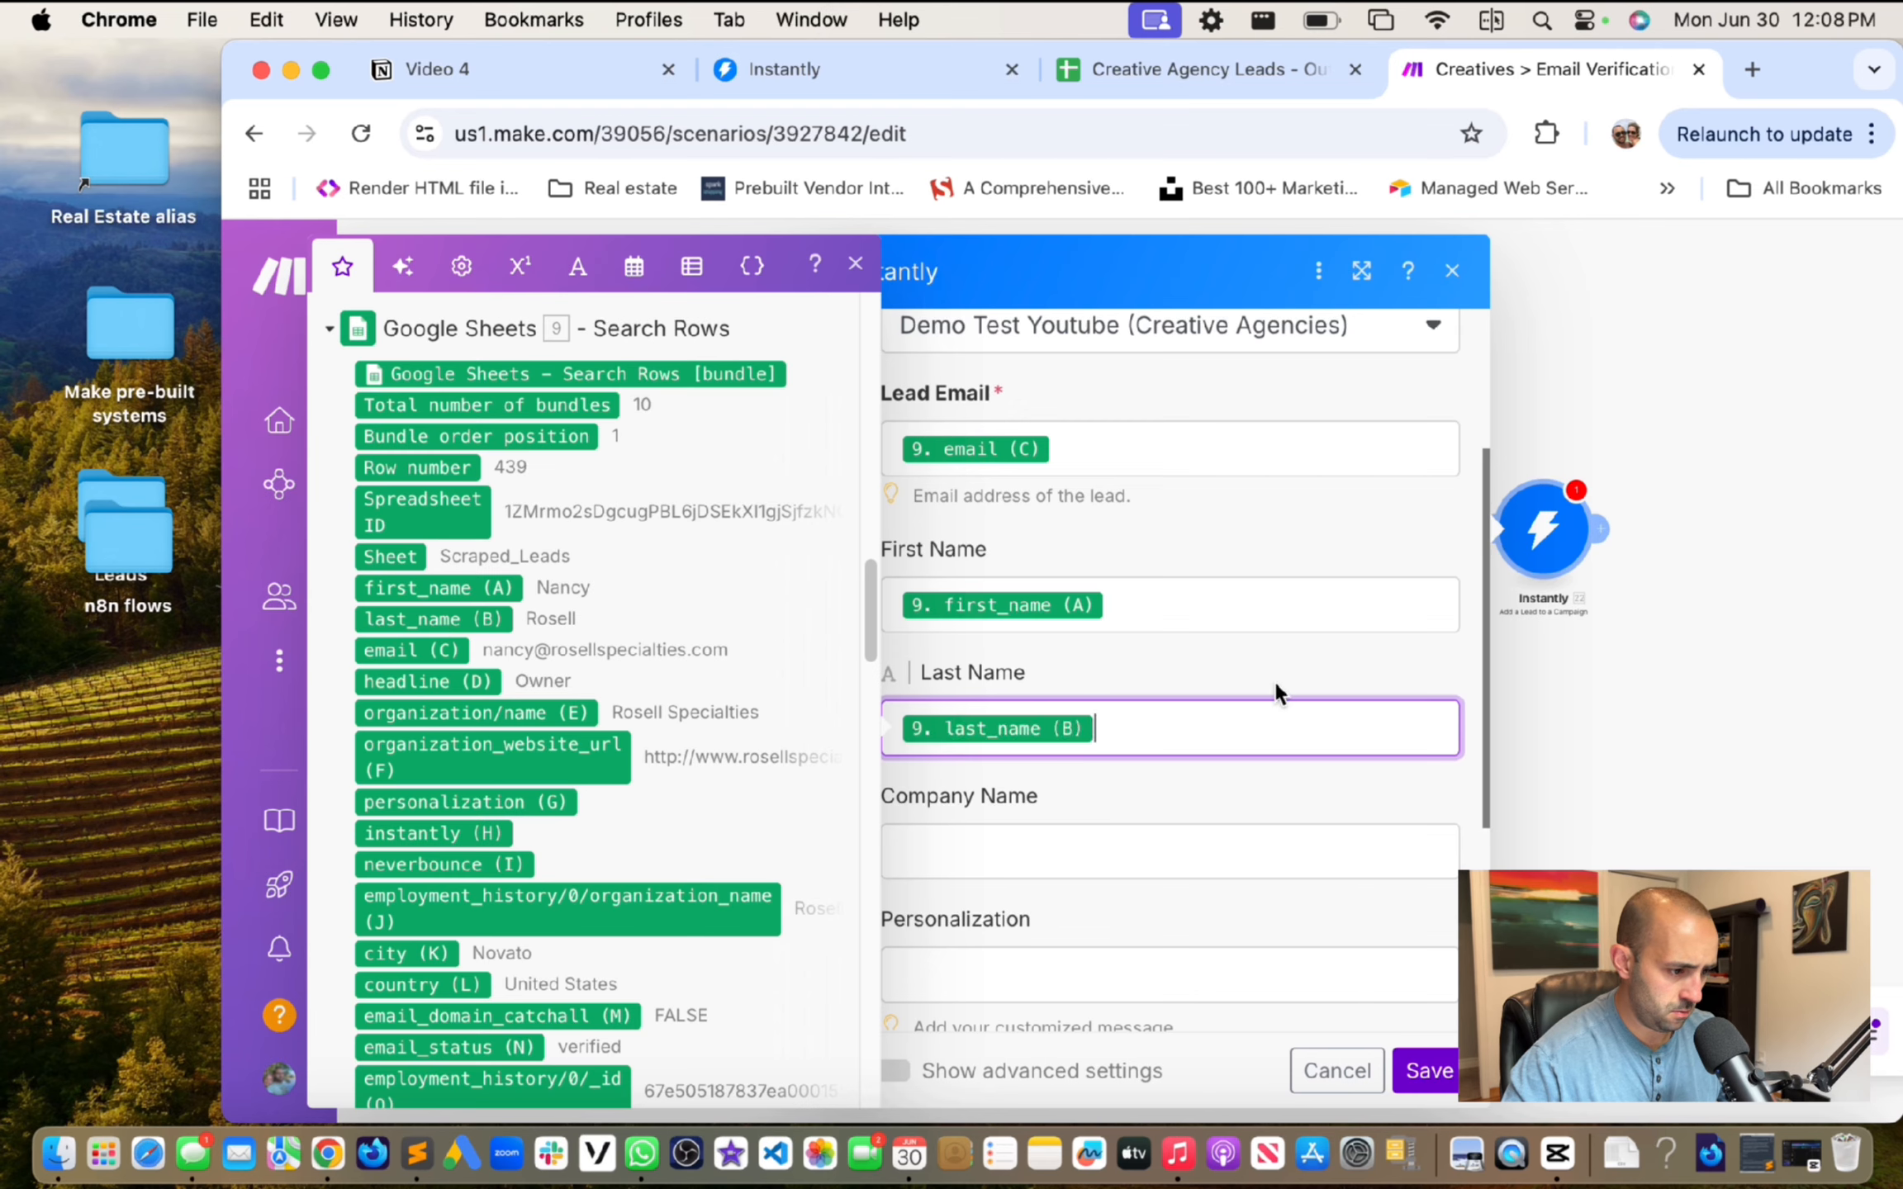
Step: Map Company Name, Personalization and Website to organization/name (E), personalization (G) and organization_website_url (F)
scroll(1279, 692, "down", 3)
left_click(1033, 568)
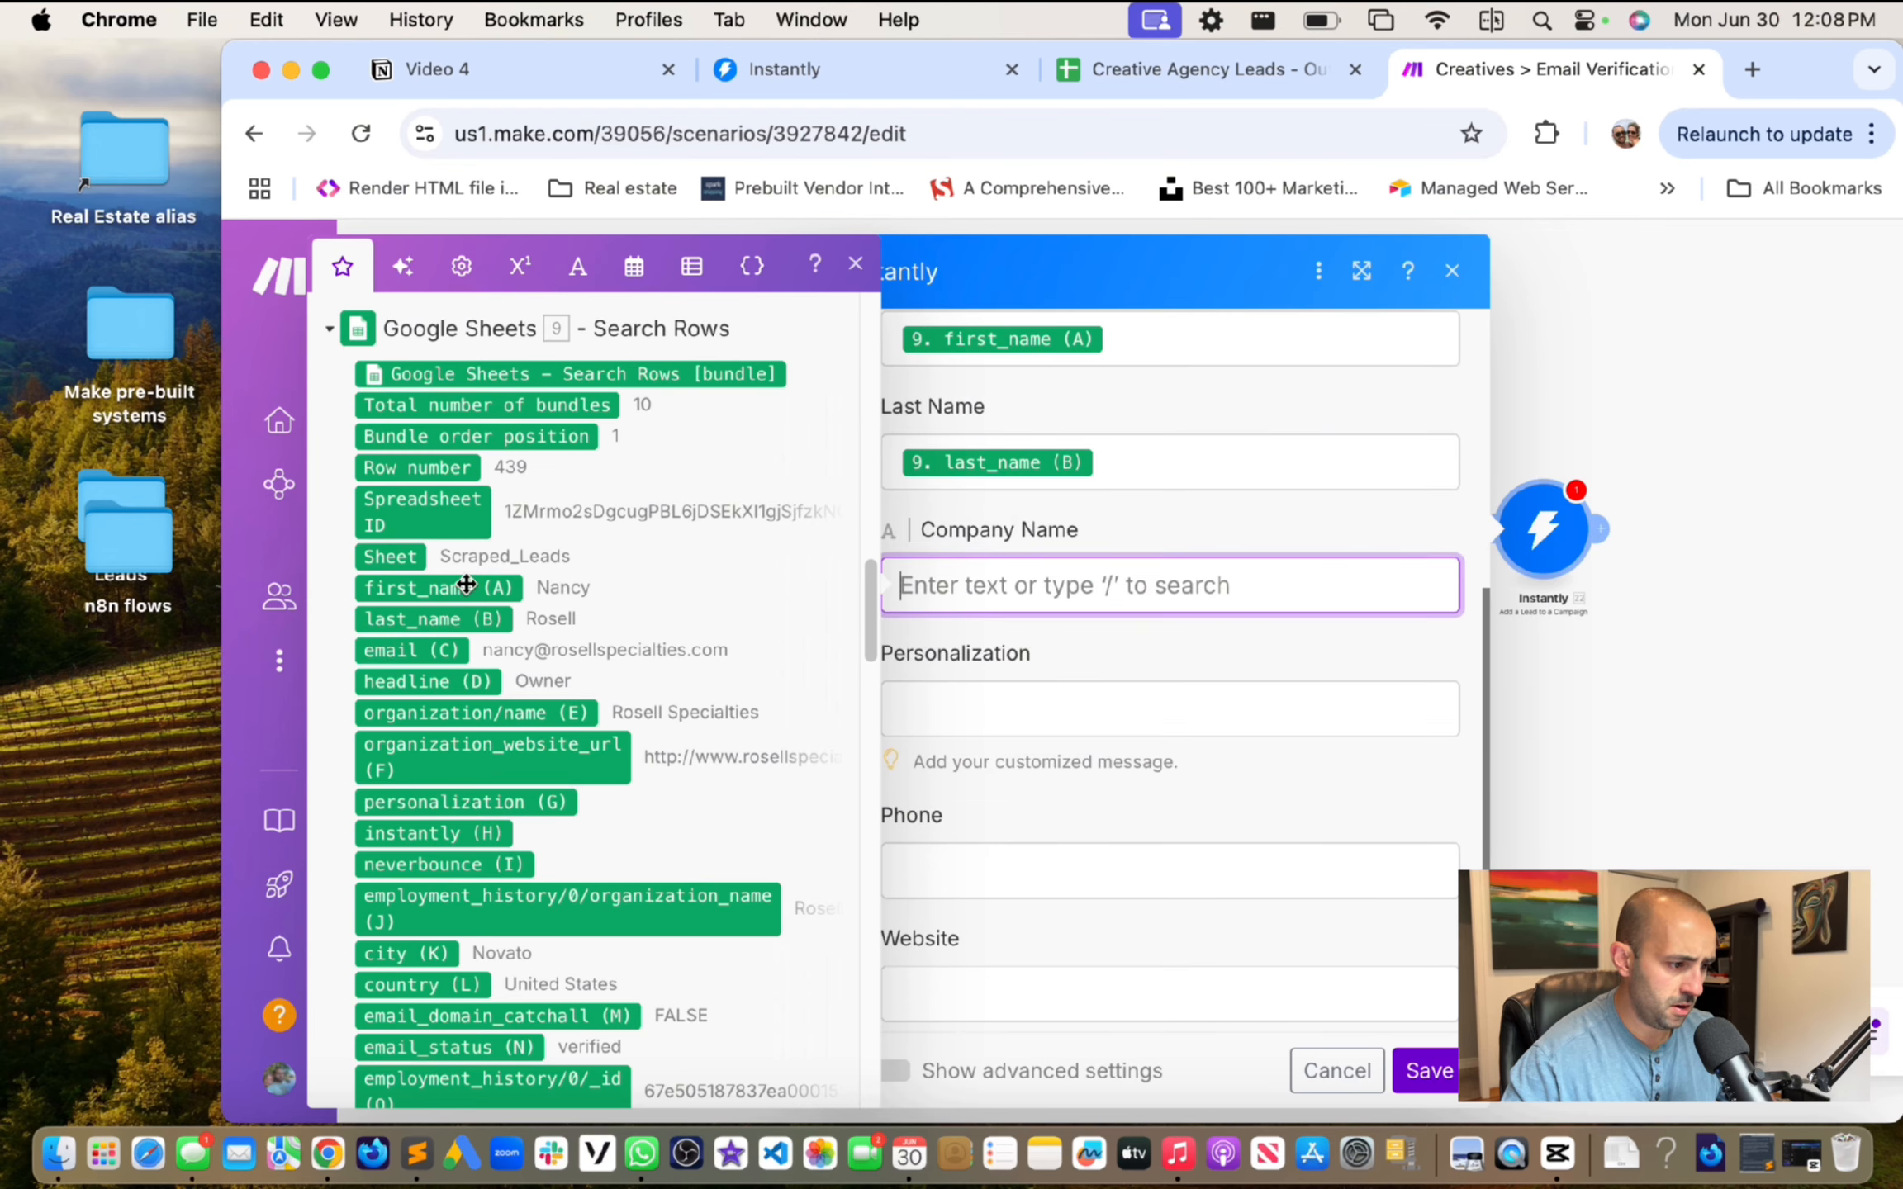
scroll(521, 561, "down", 5)
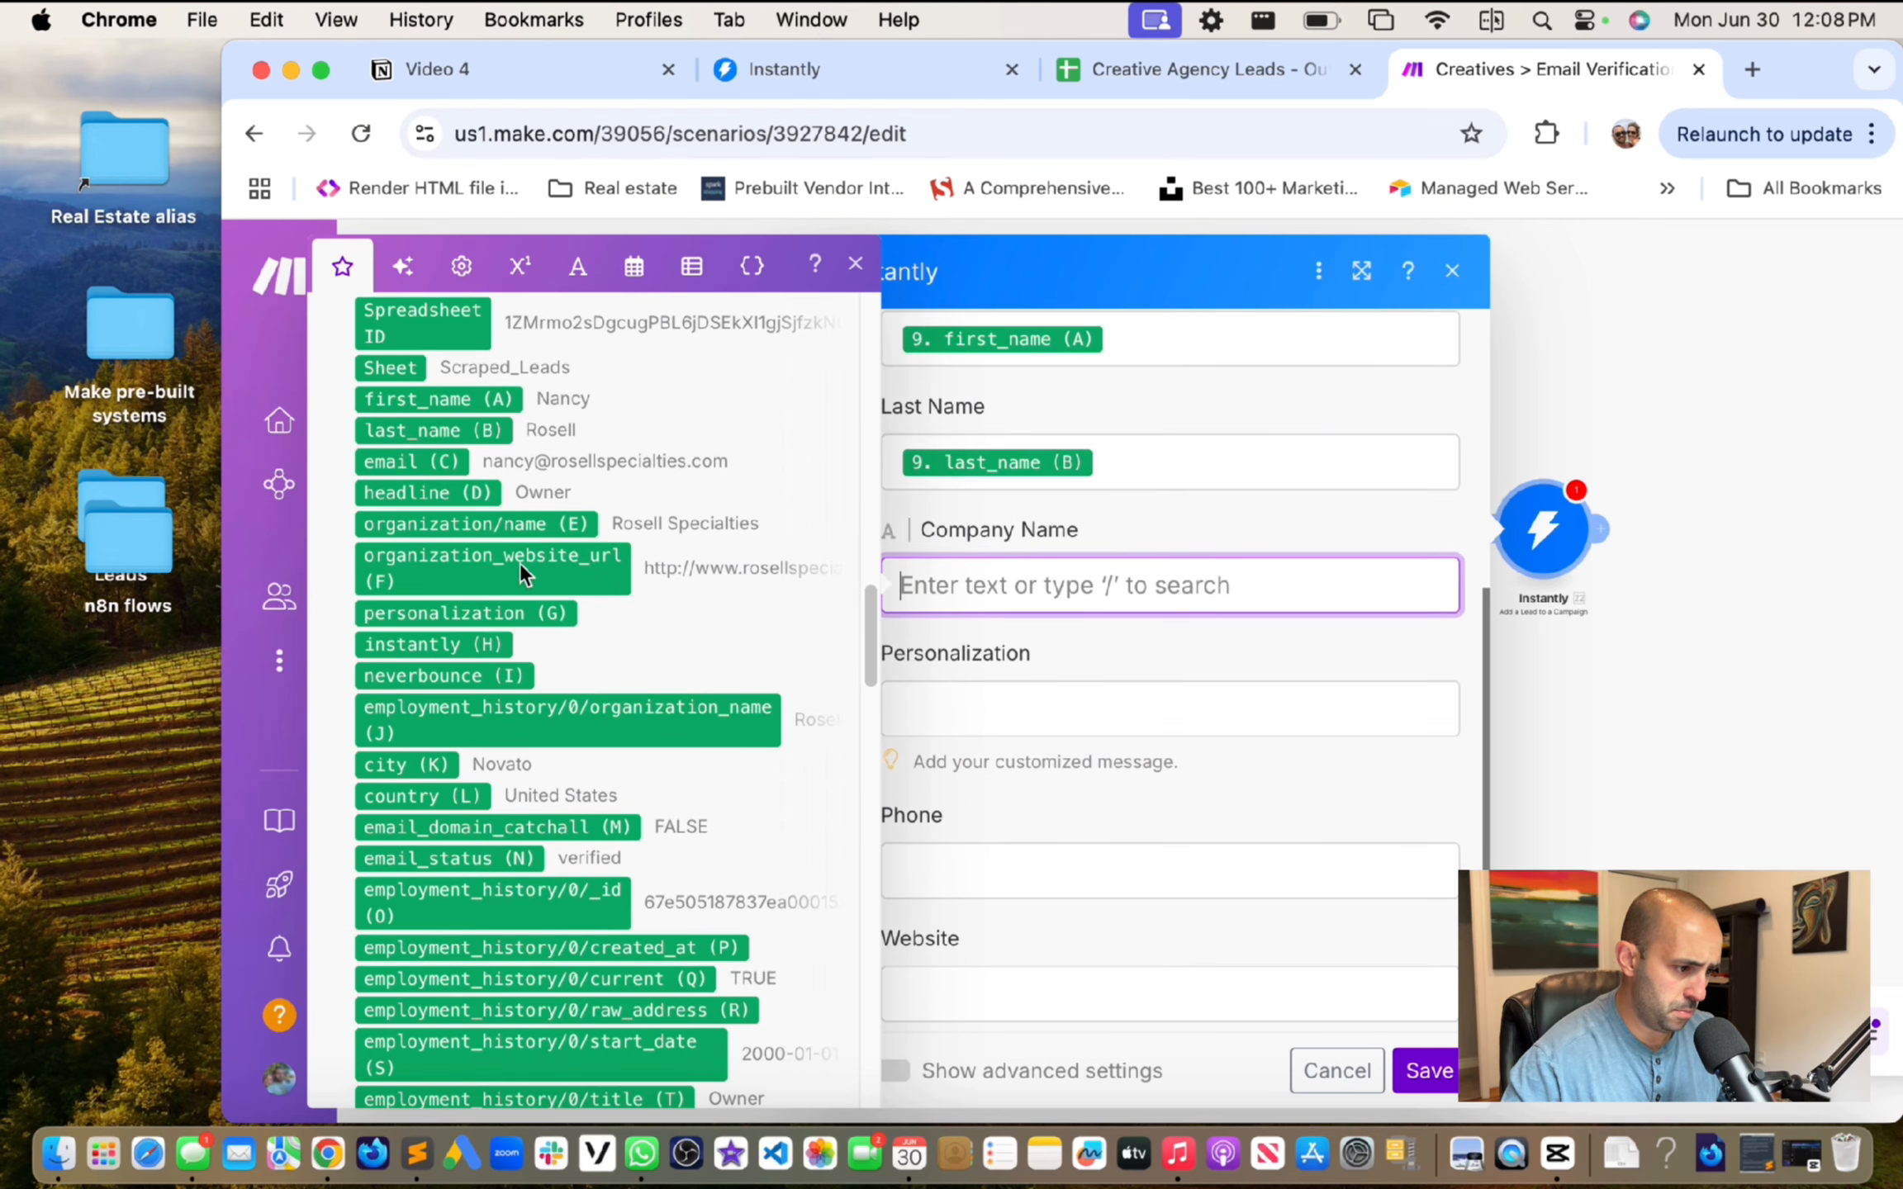
left_click(471, 523)
left_click(978, 720)
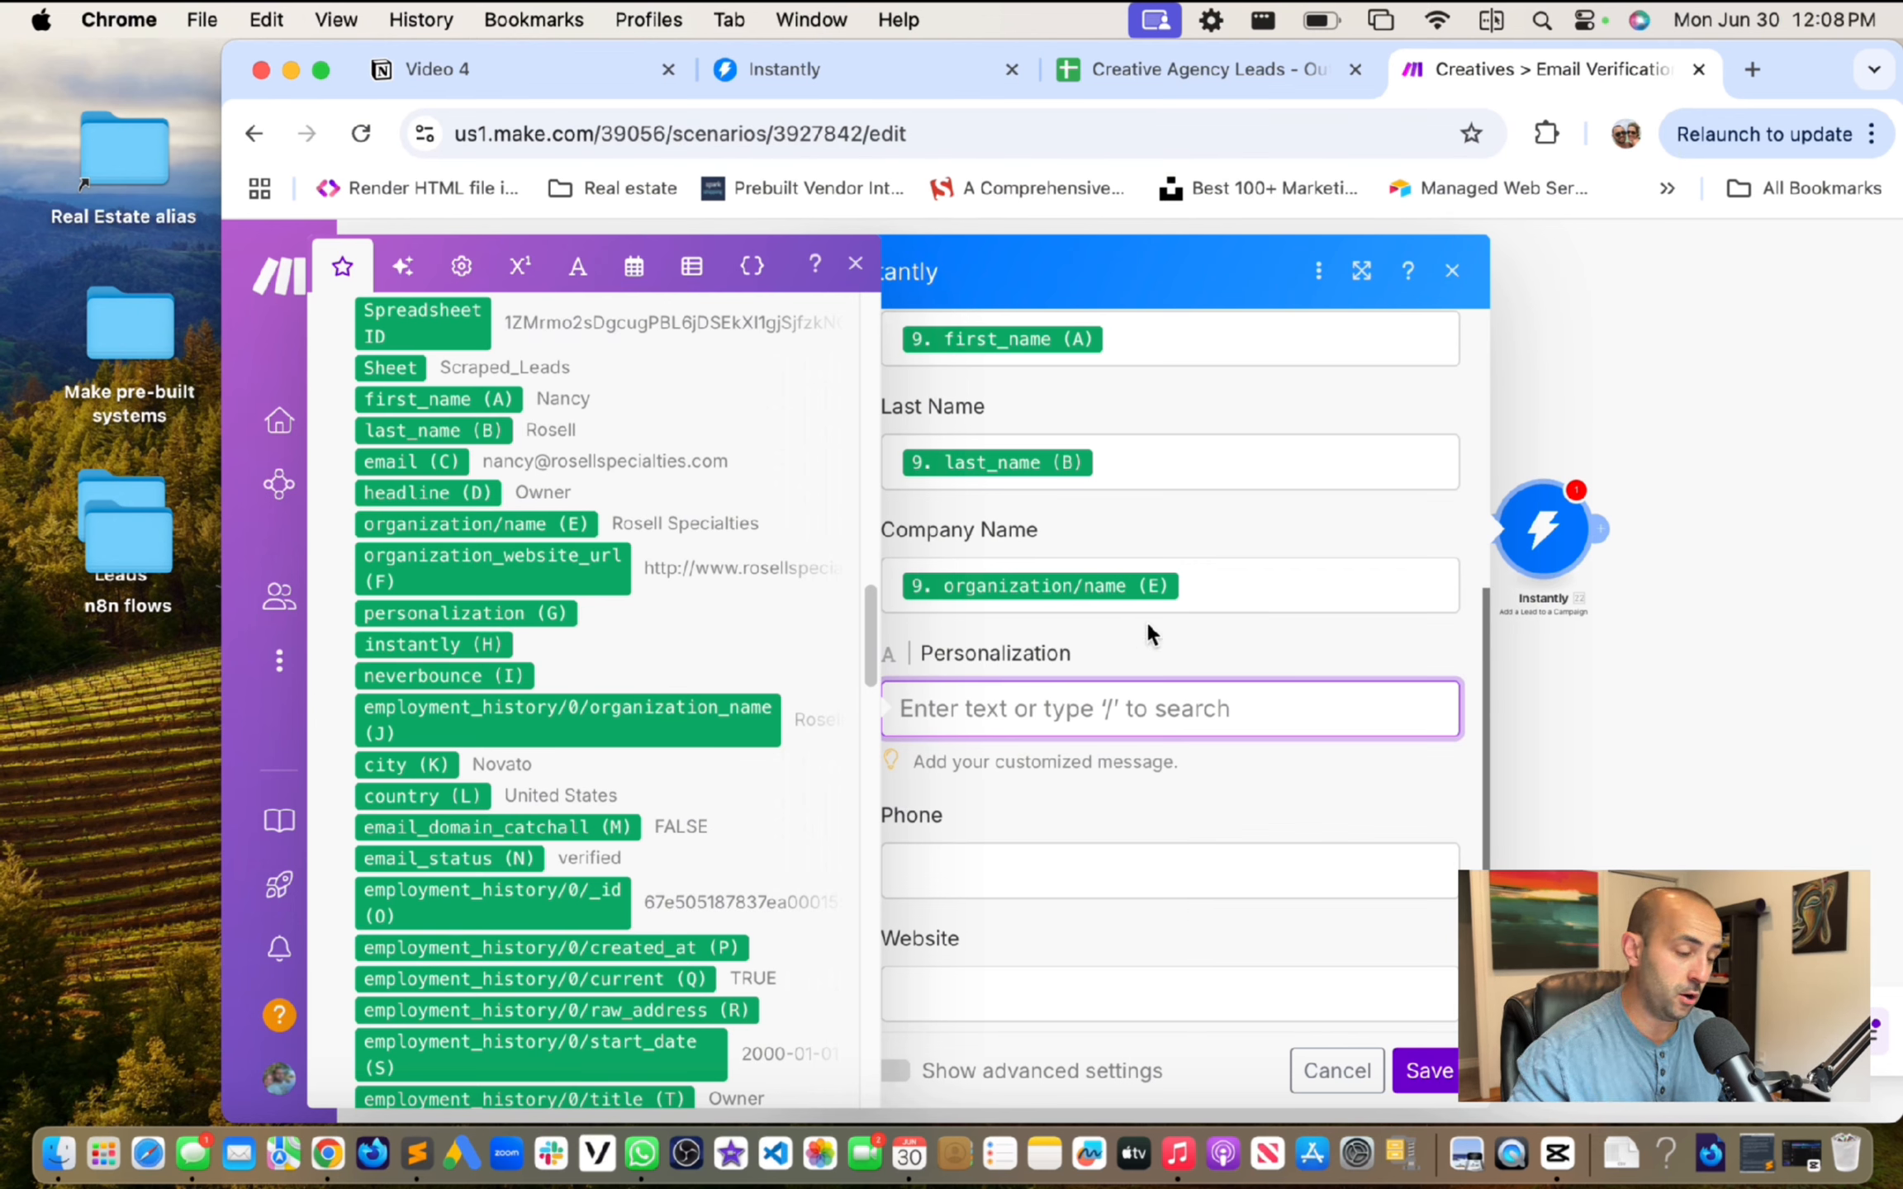
left_click(479, 613)
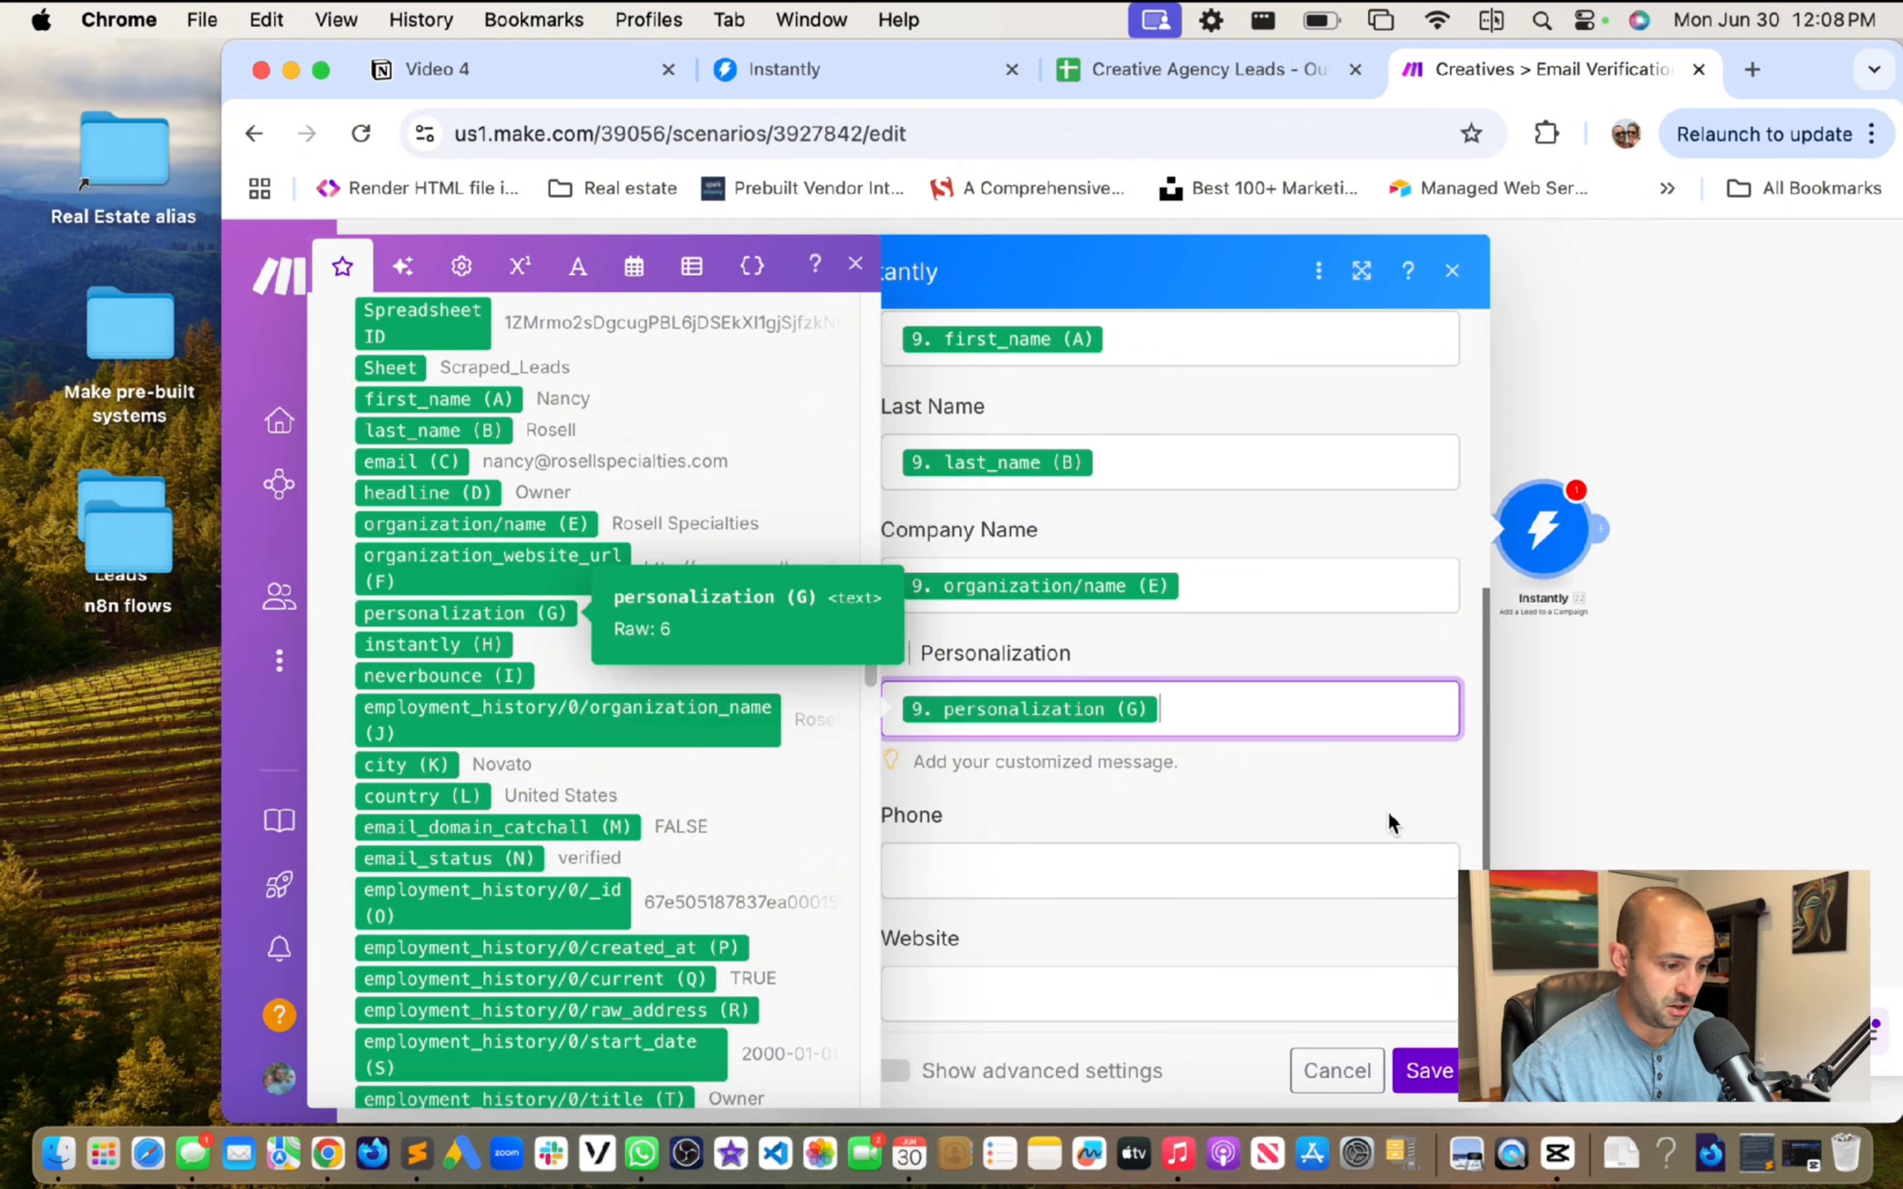
scroll(1058, 742, "down", 2)
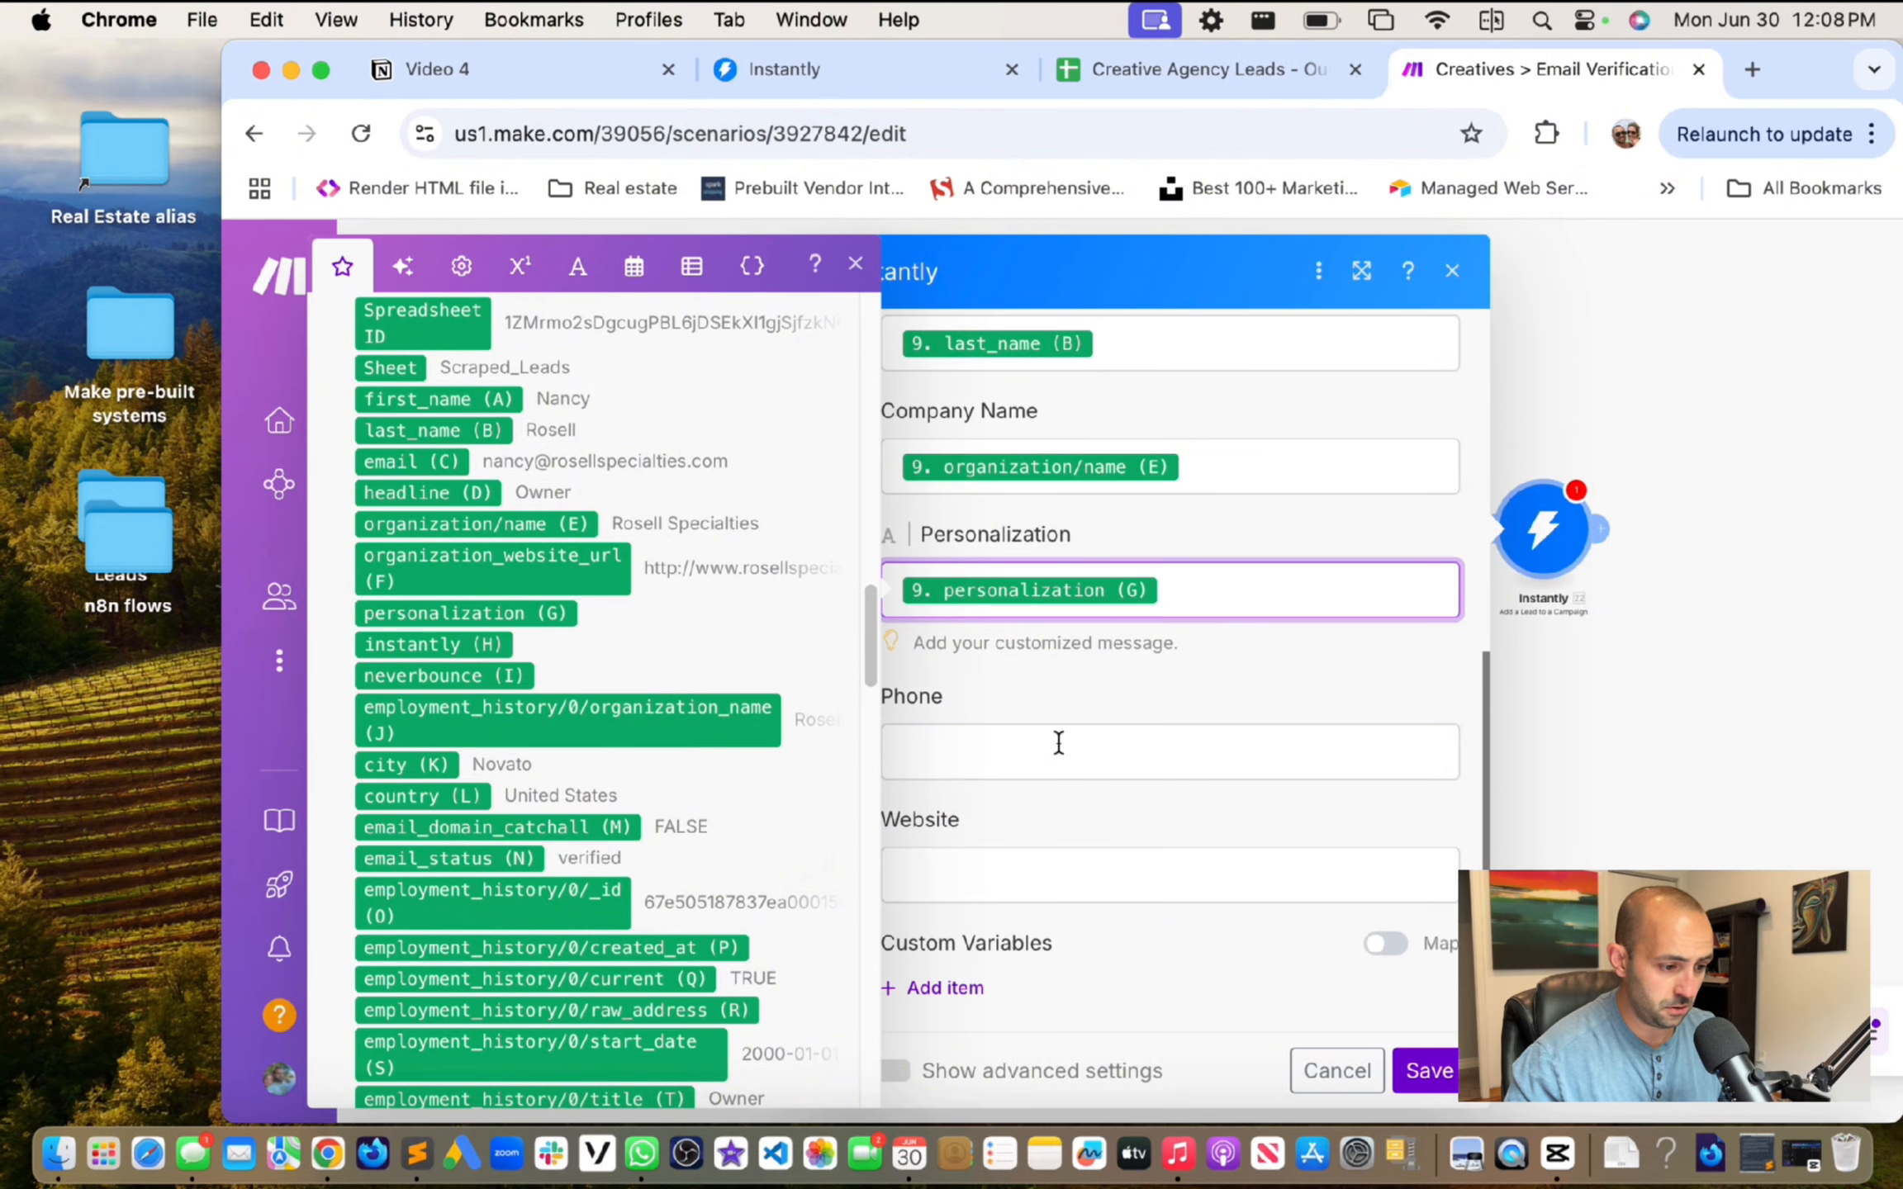
left_click(1039, 876)
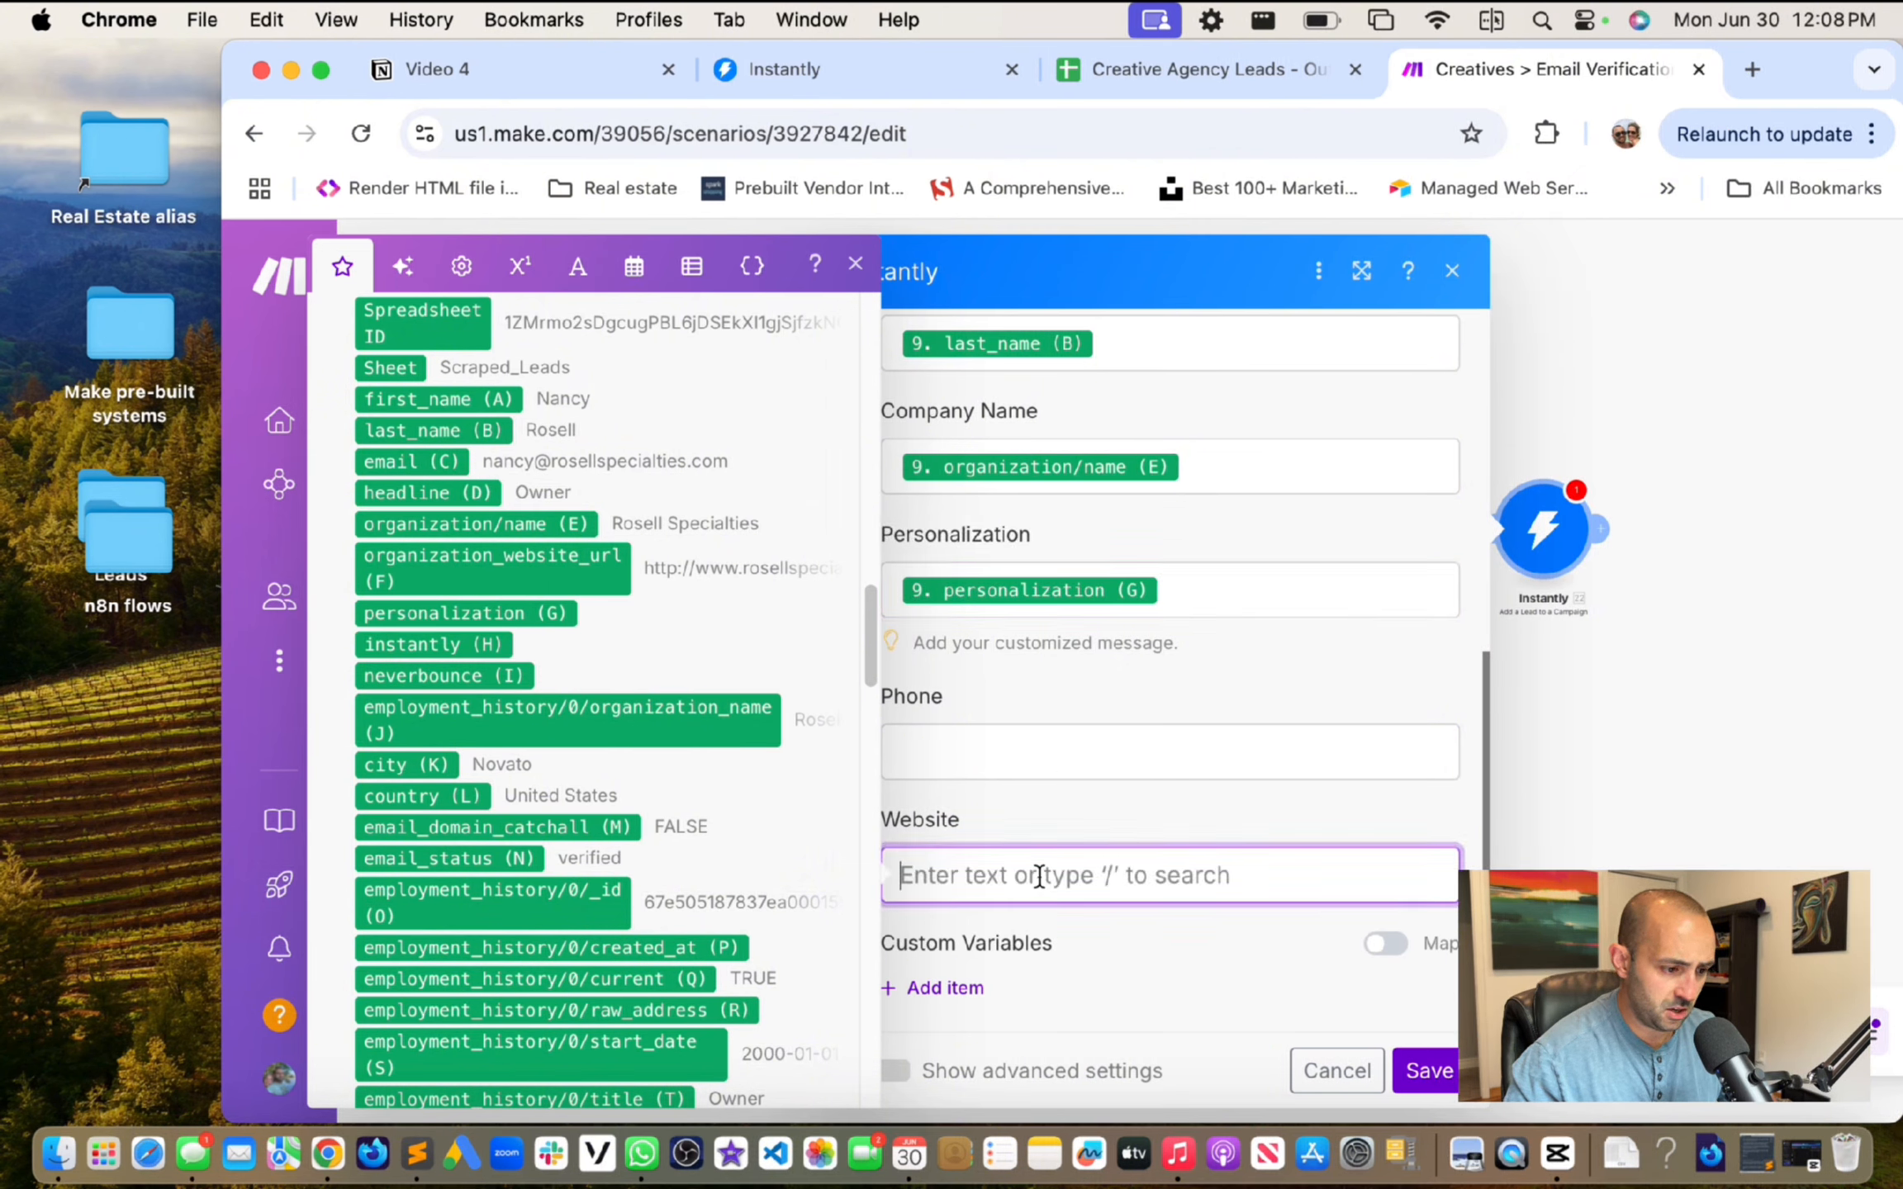
left_click(512, 570)
left_click(856, 264)
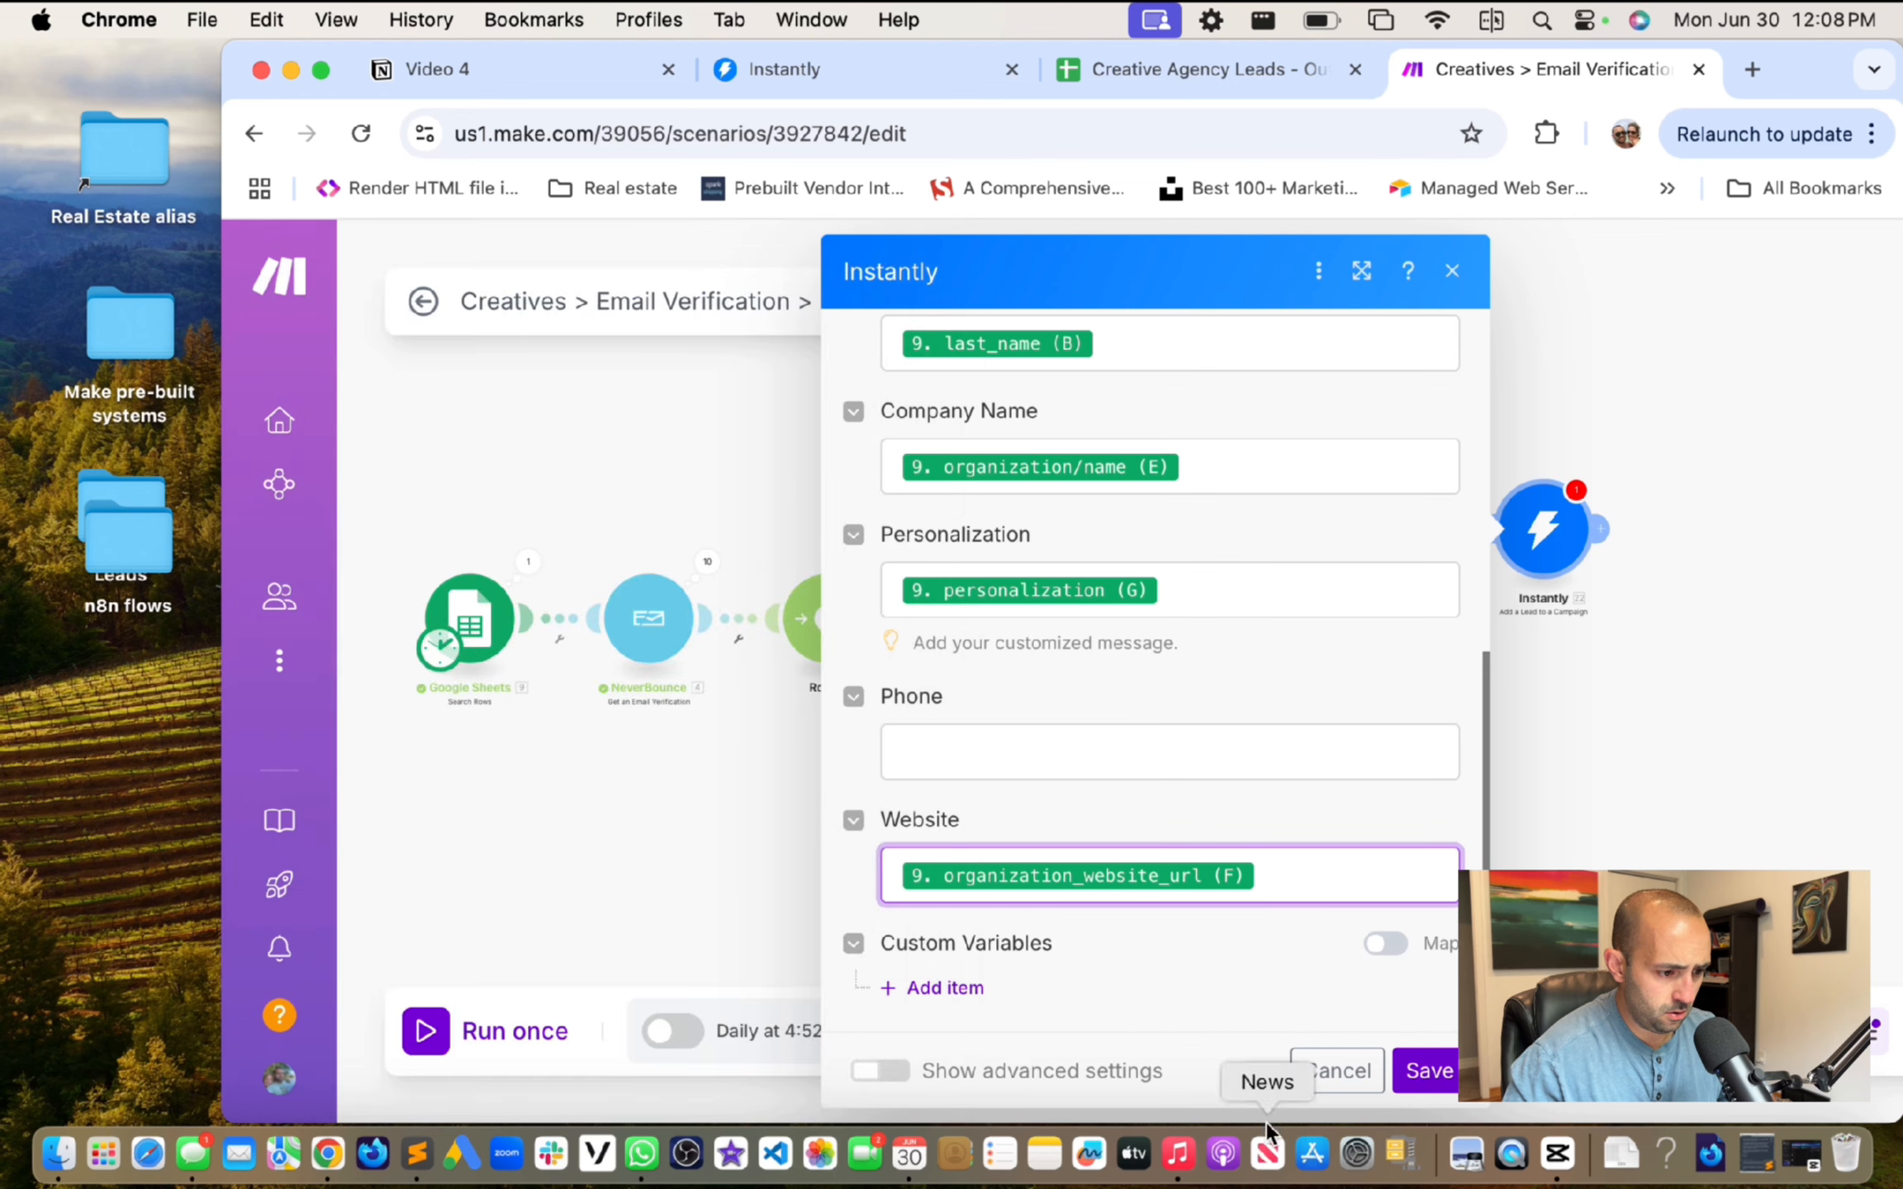
scroll(988, 730, "up", 4)
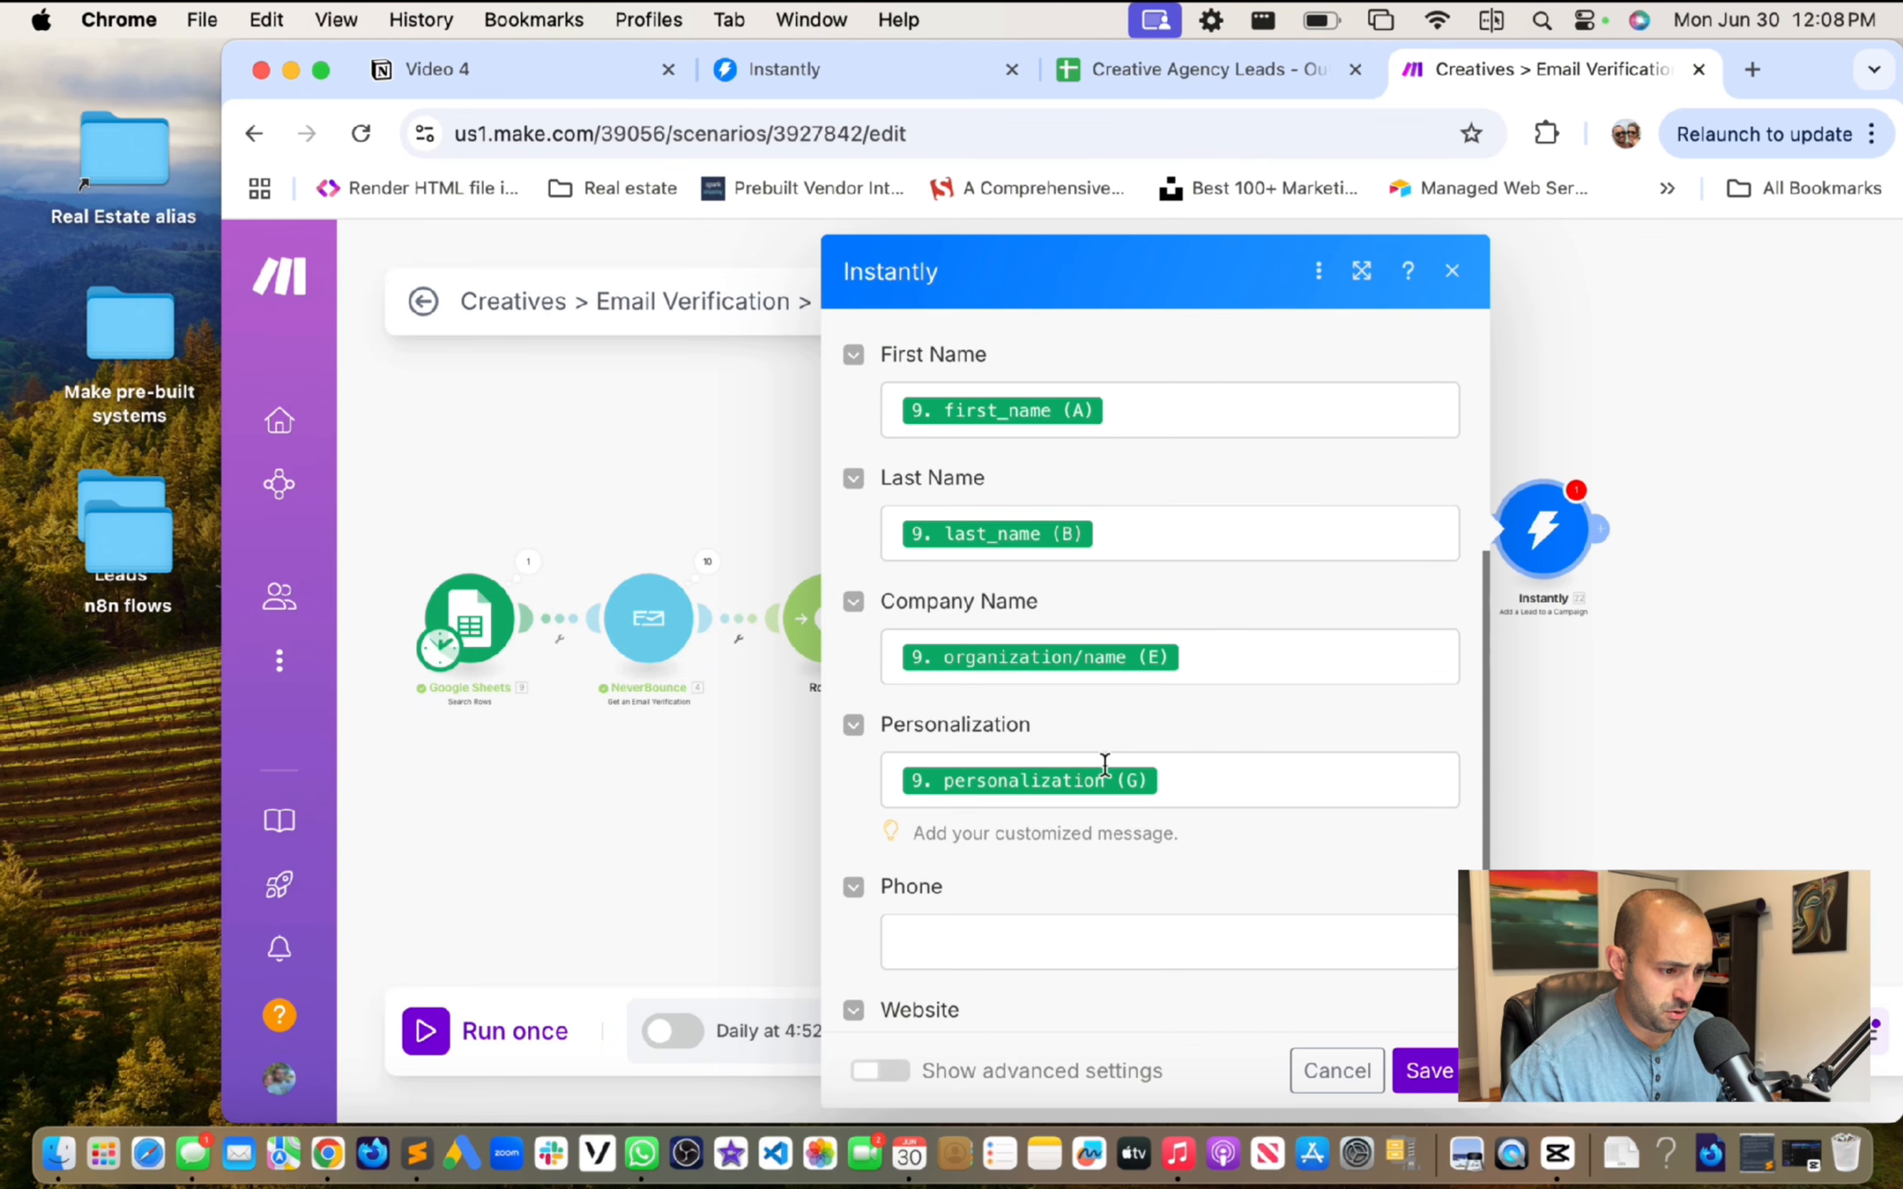
scroll(982, 794, "down", 4)
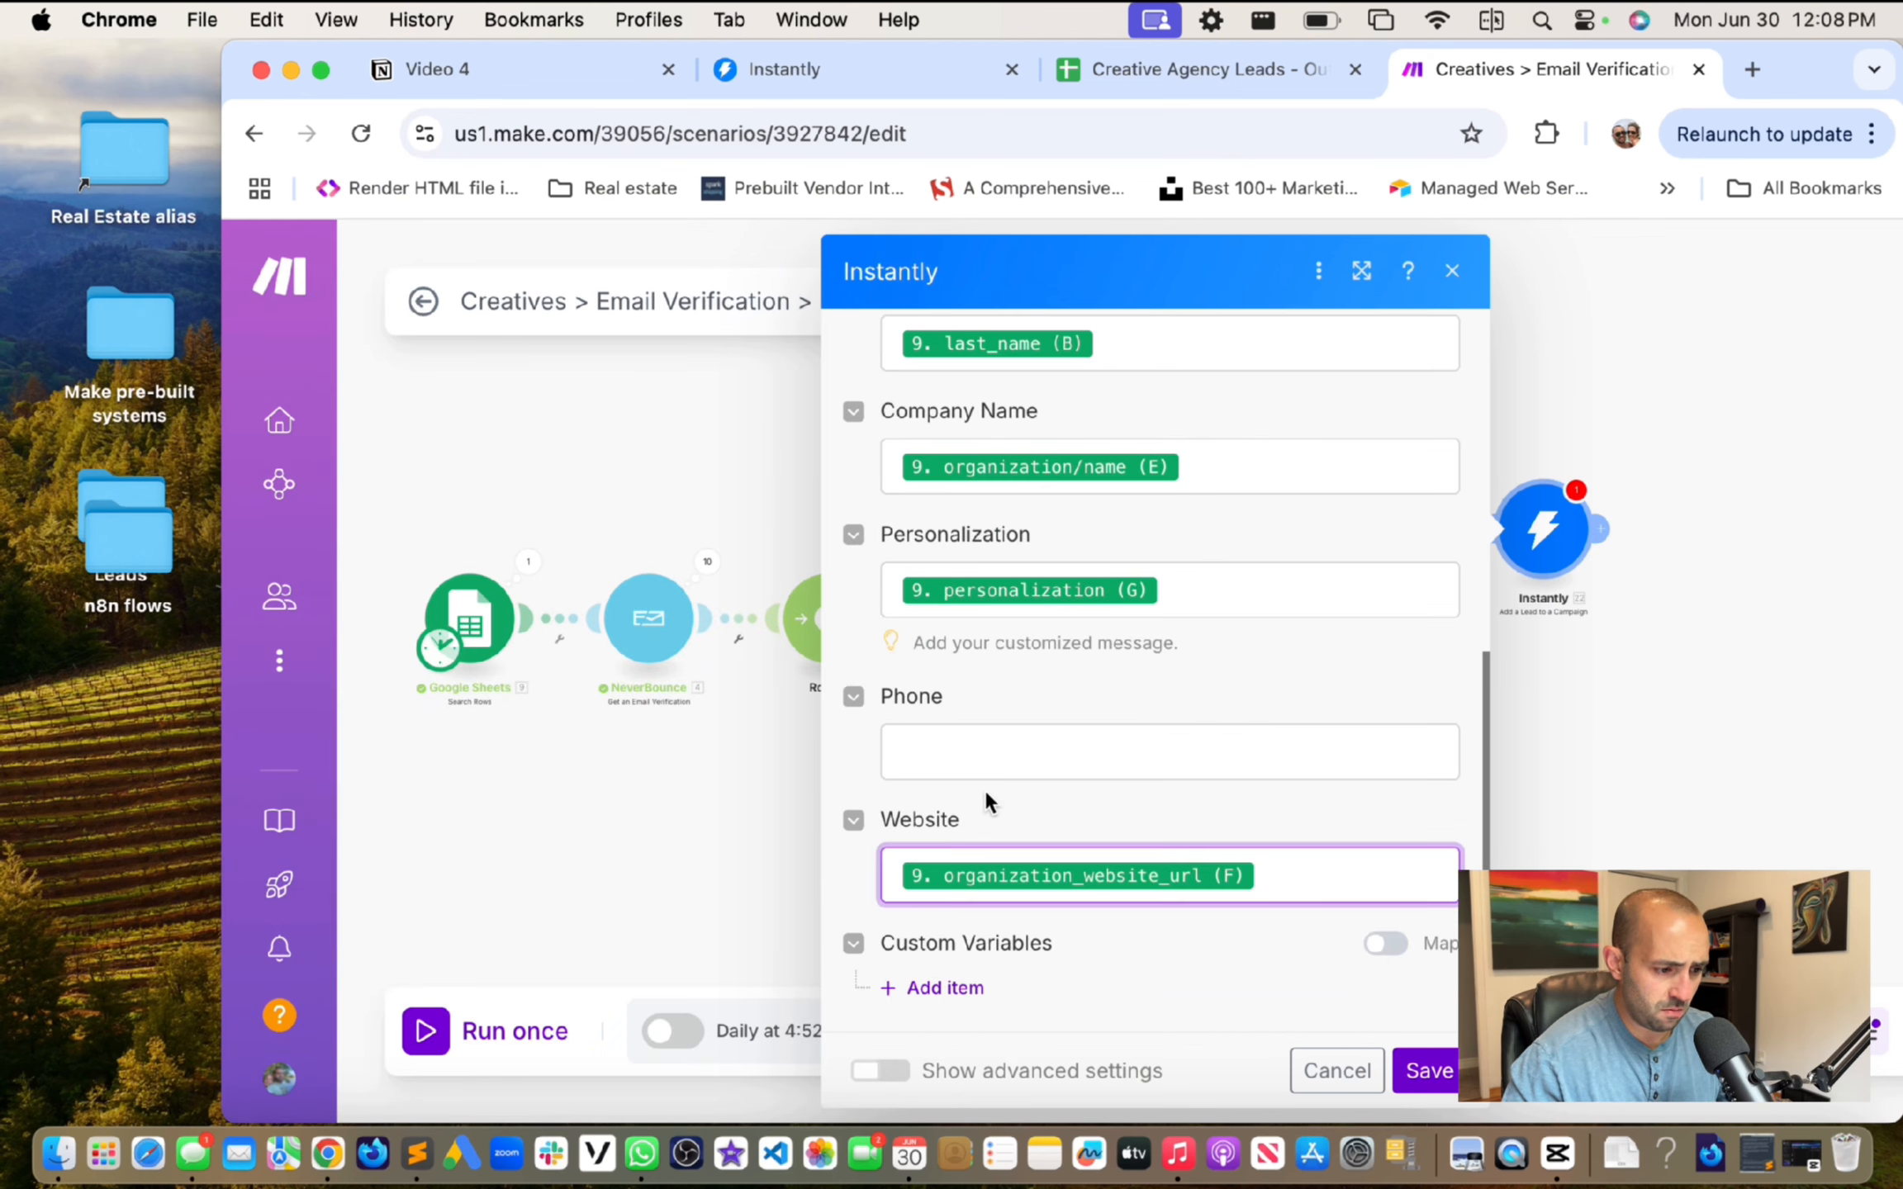
Step: Save the Instantly module and add a Google Sheets 'Update a Row' module after it
left_click(1425, 1071)
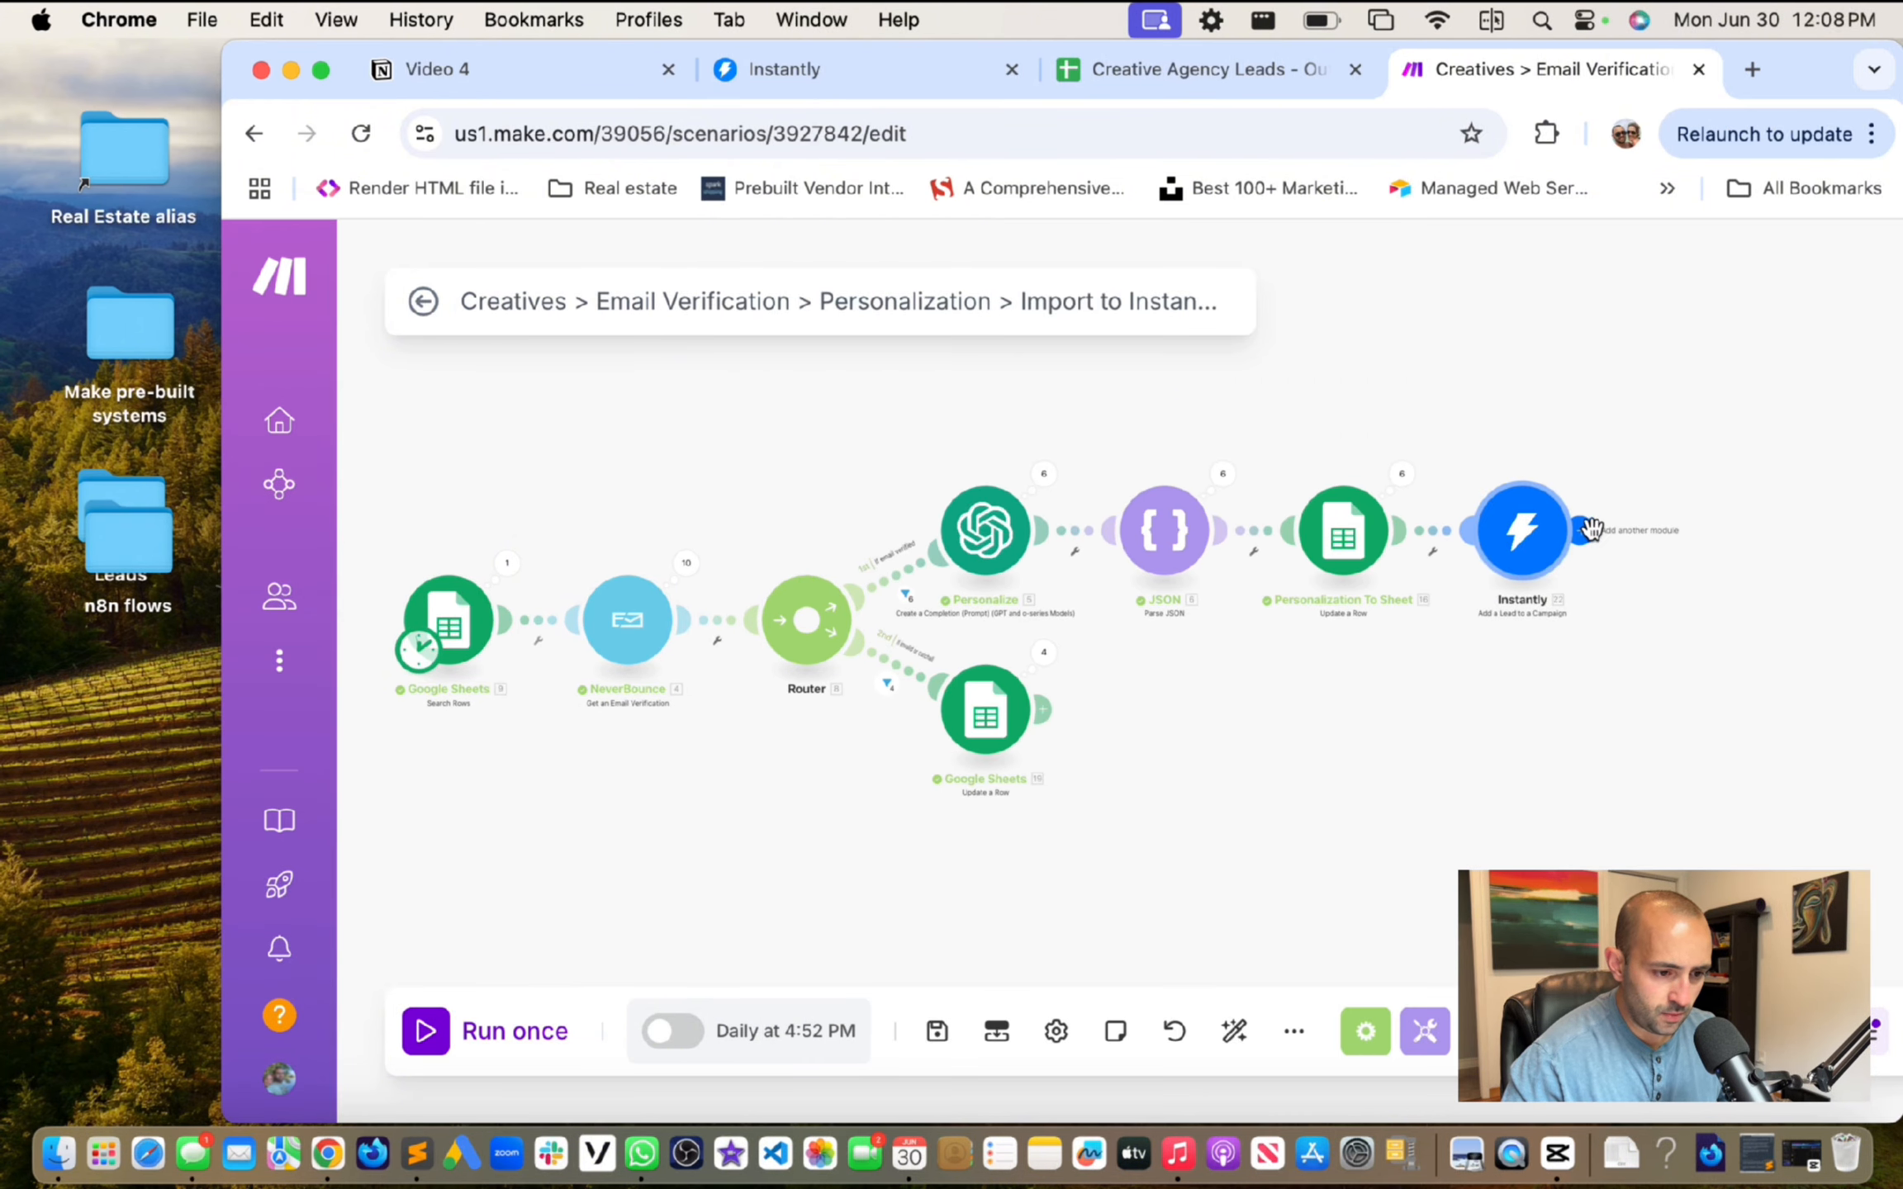
left_click(1740, 522)
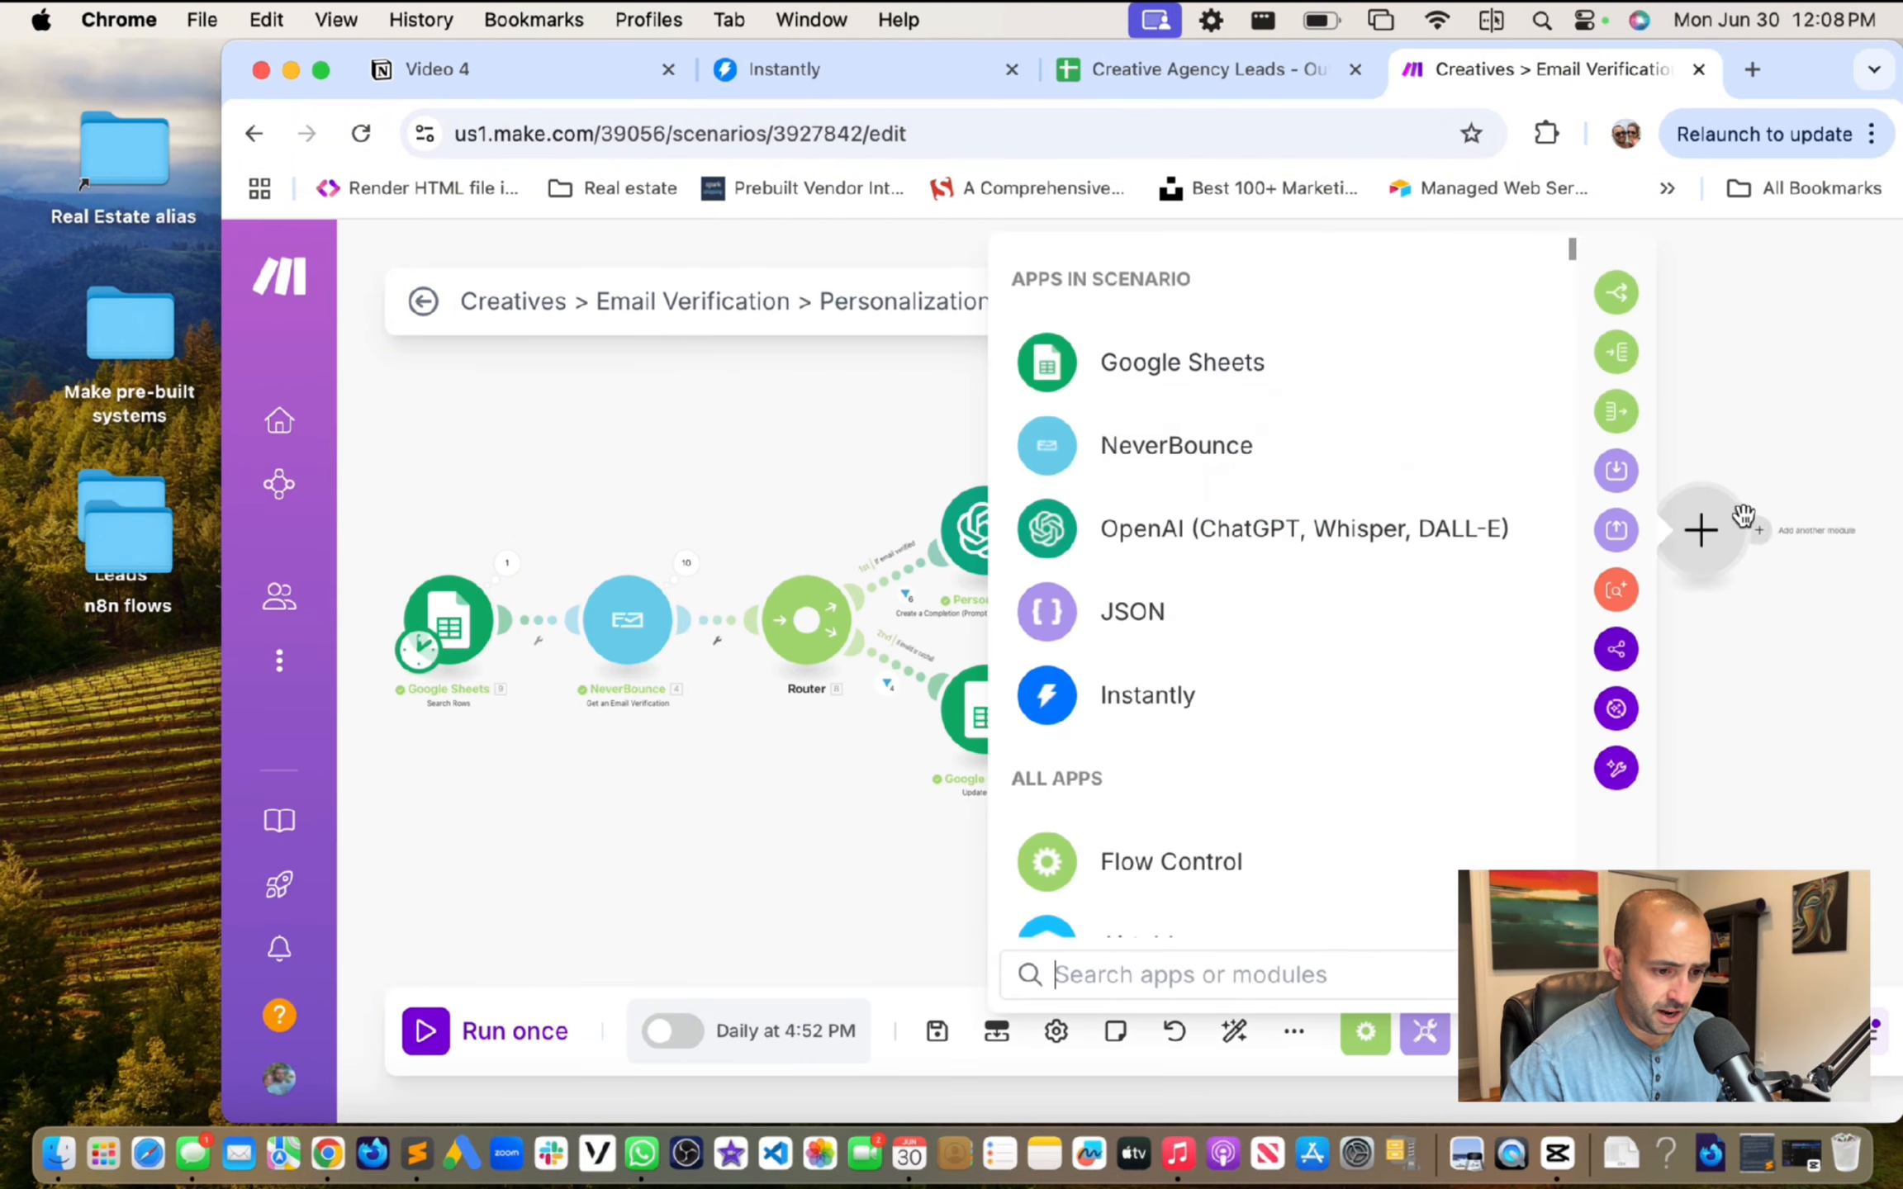
left_click(1156, 367)
left_click(1241, 684)
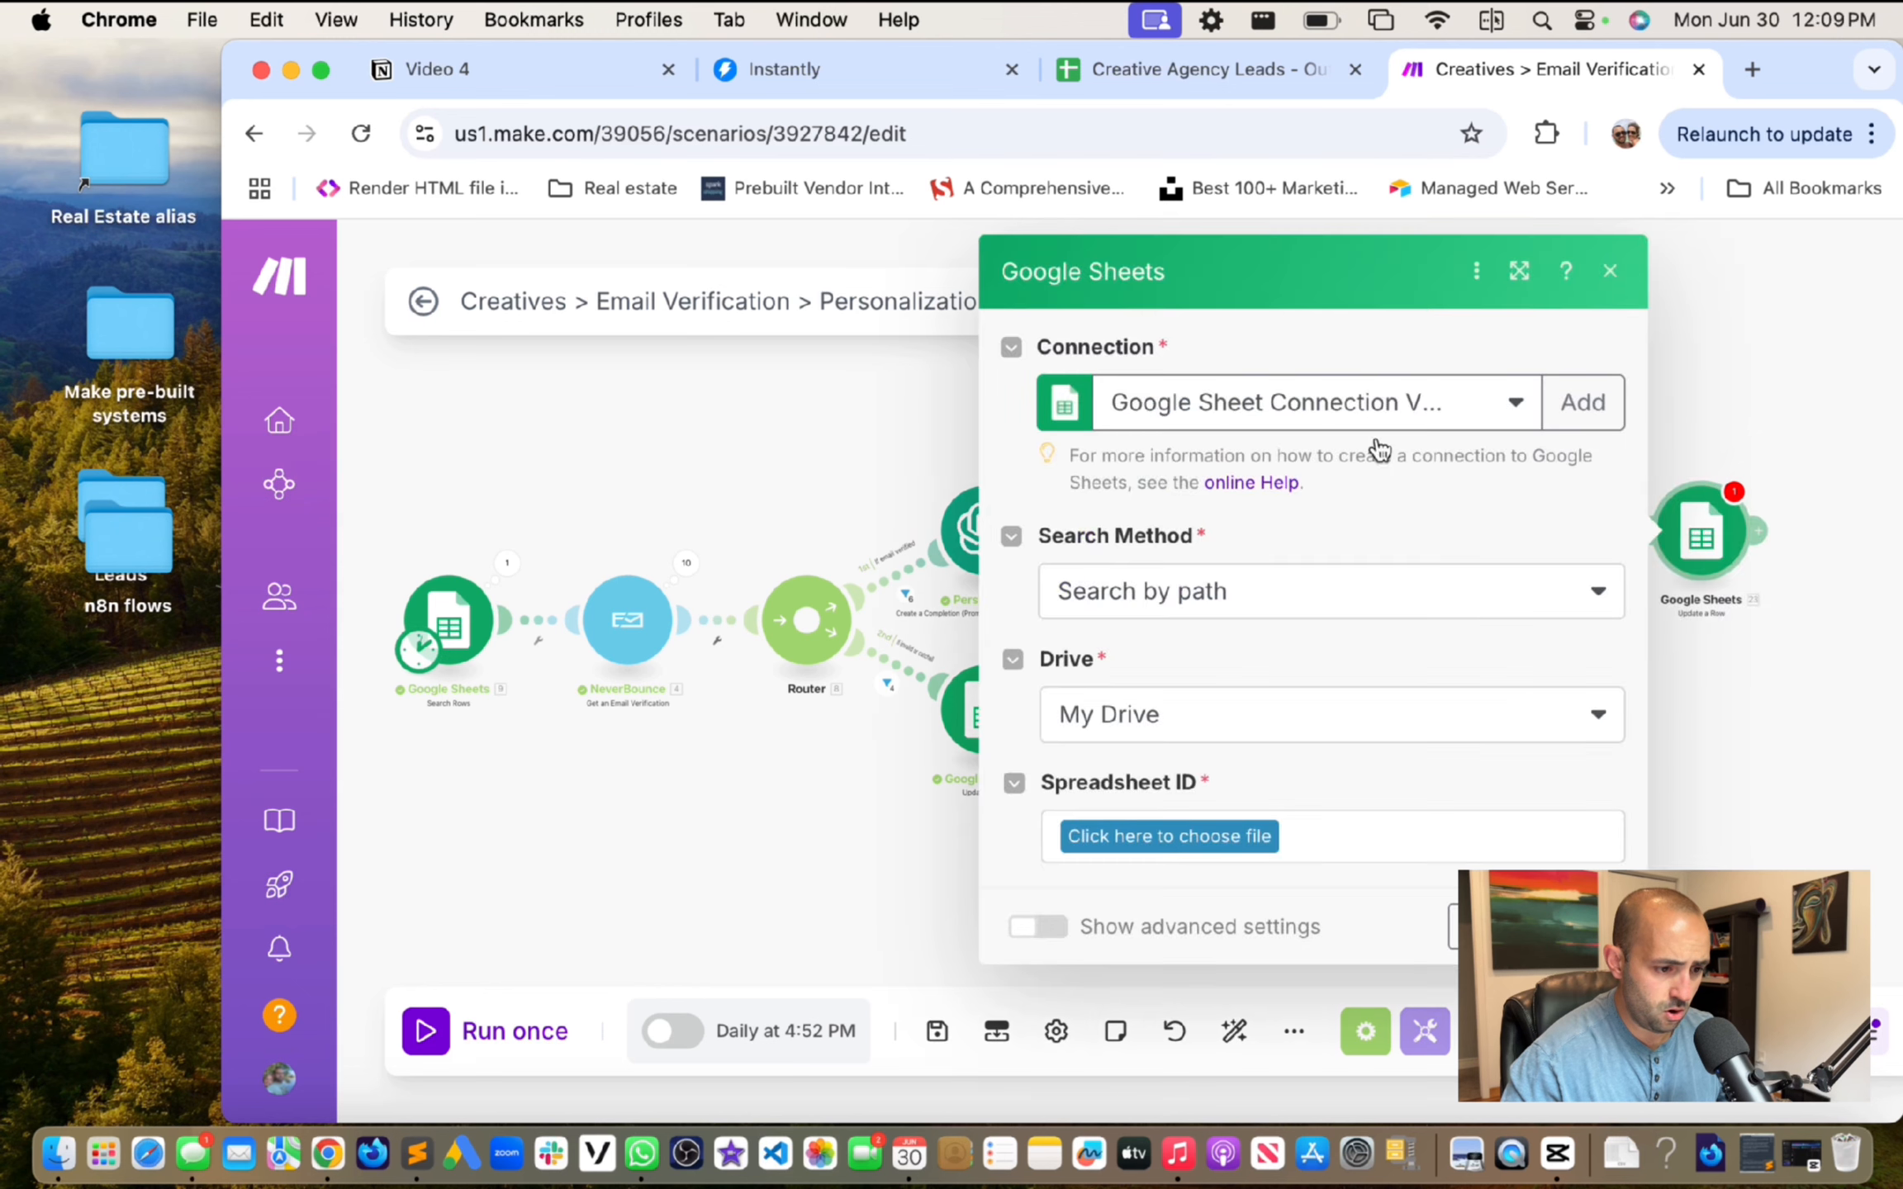
Step: Target Exooto Automations/Leads-2025/Creative Agency Leads - Outreach system, sheet Scraped_Leads
left_click(1187, 834)
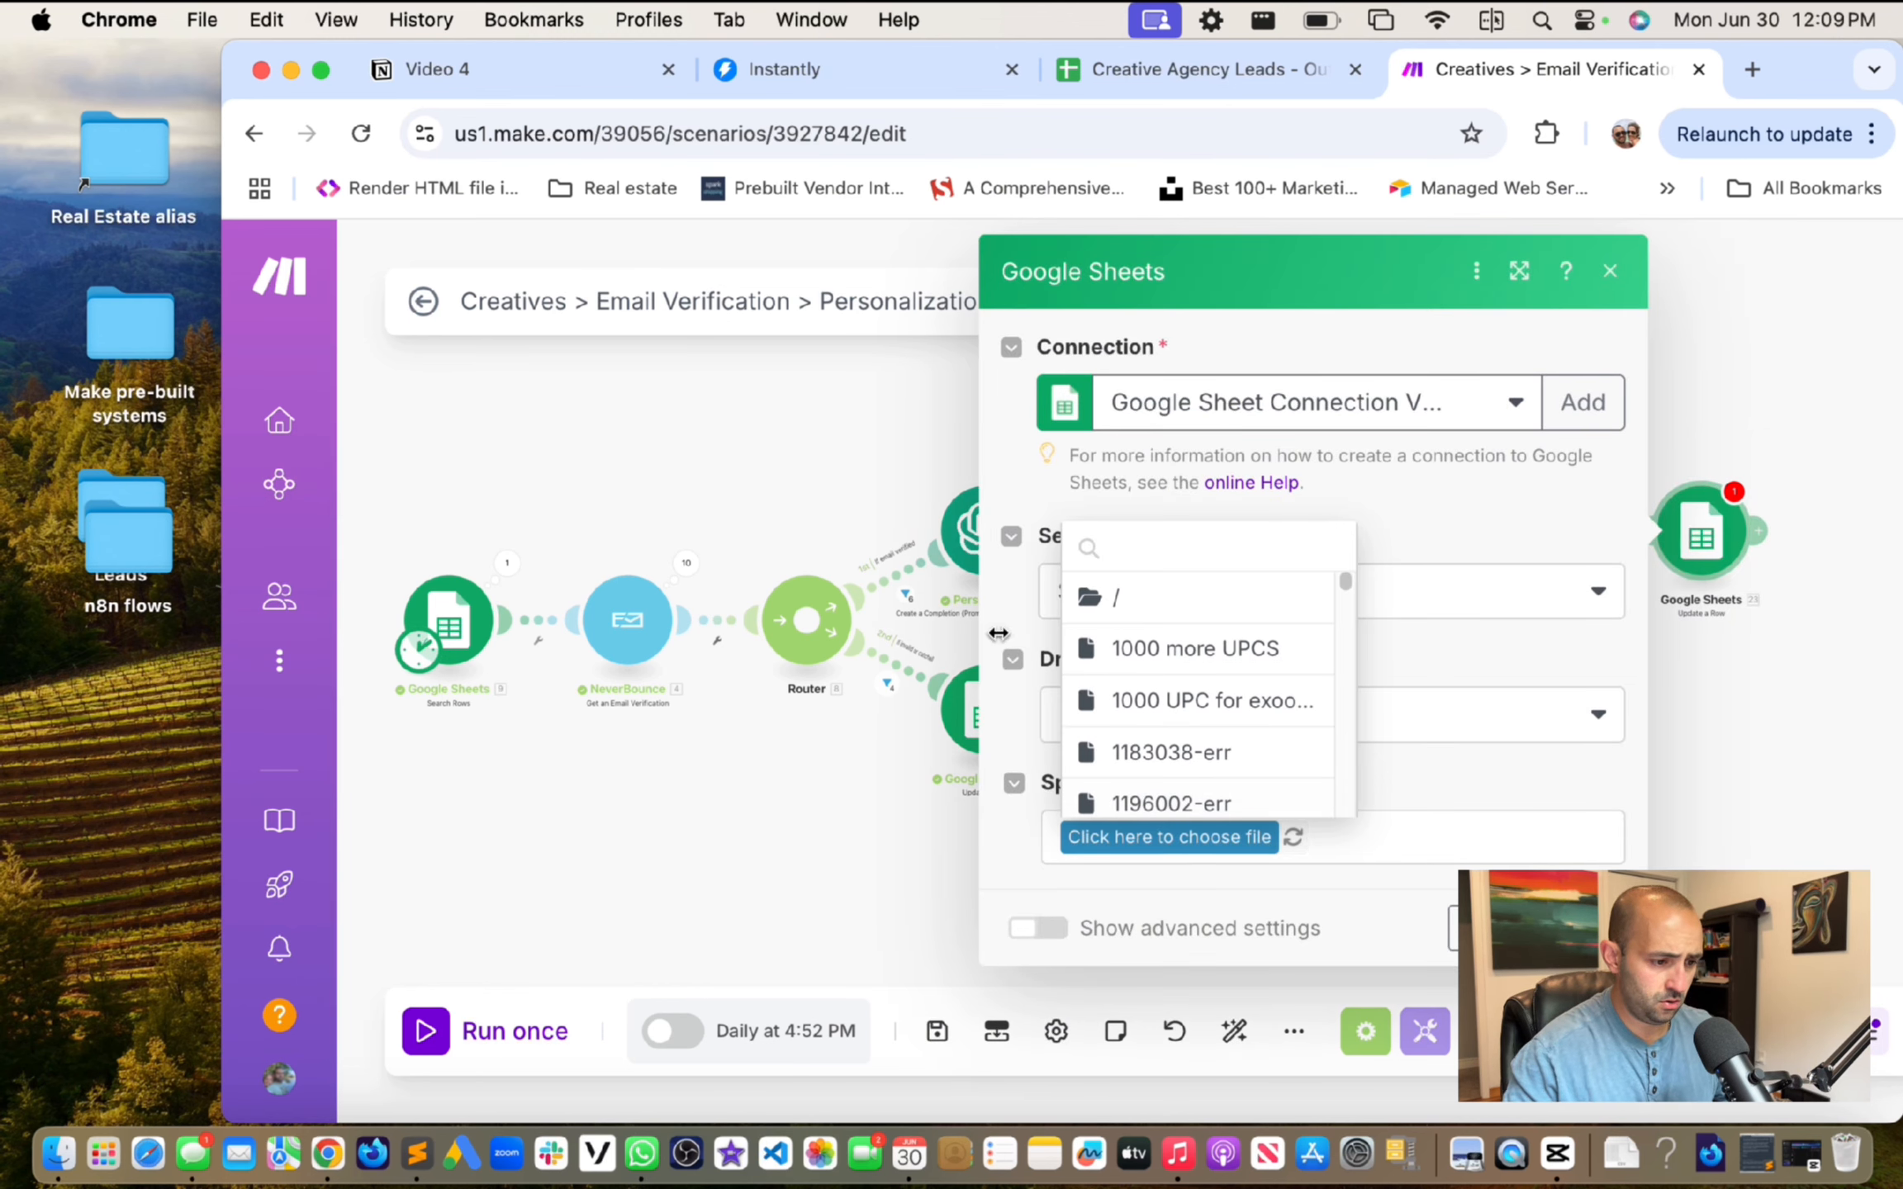
left_click(1117, 601)
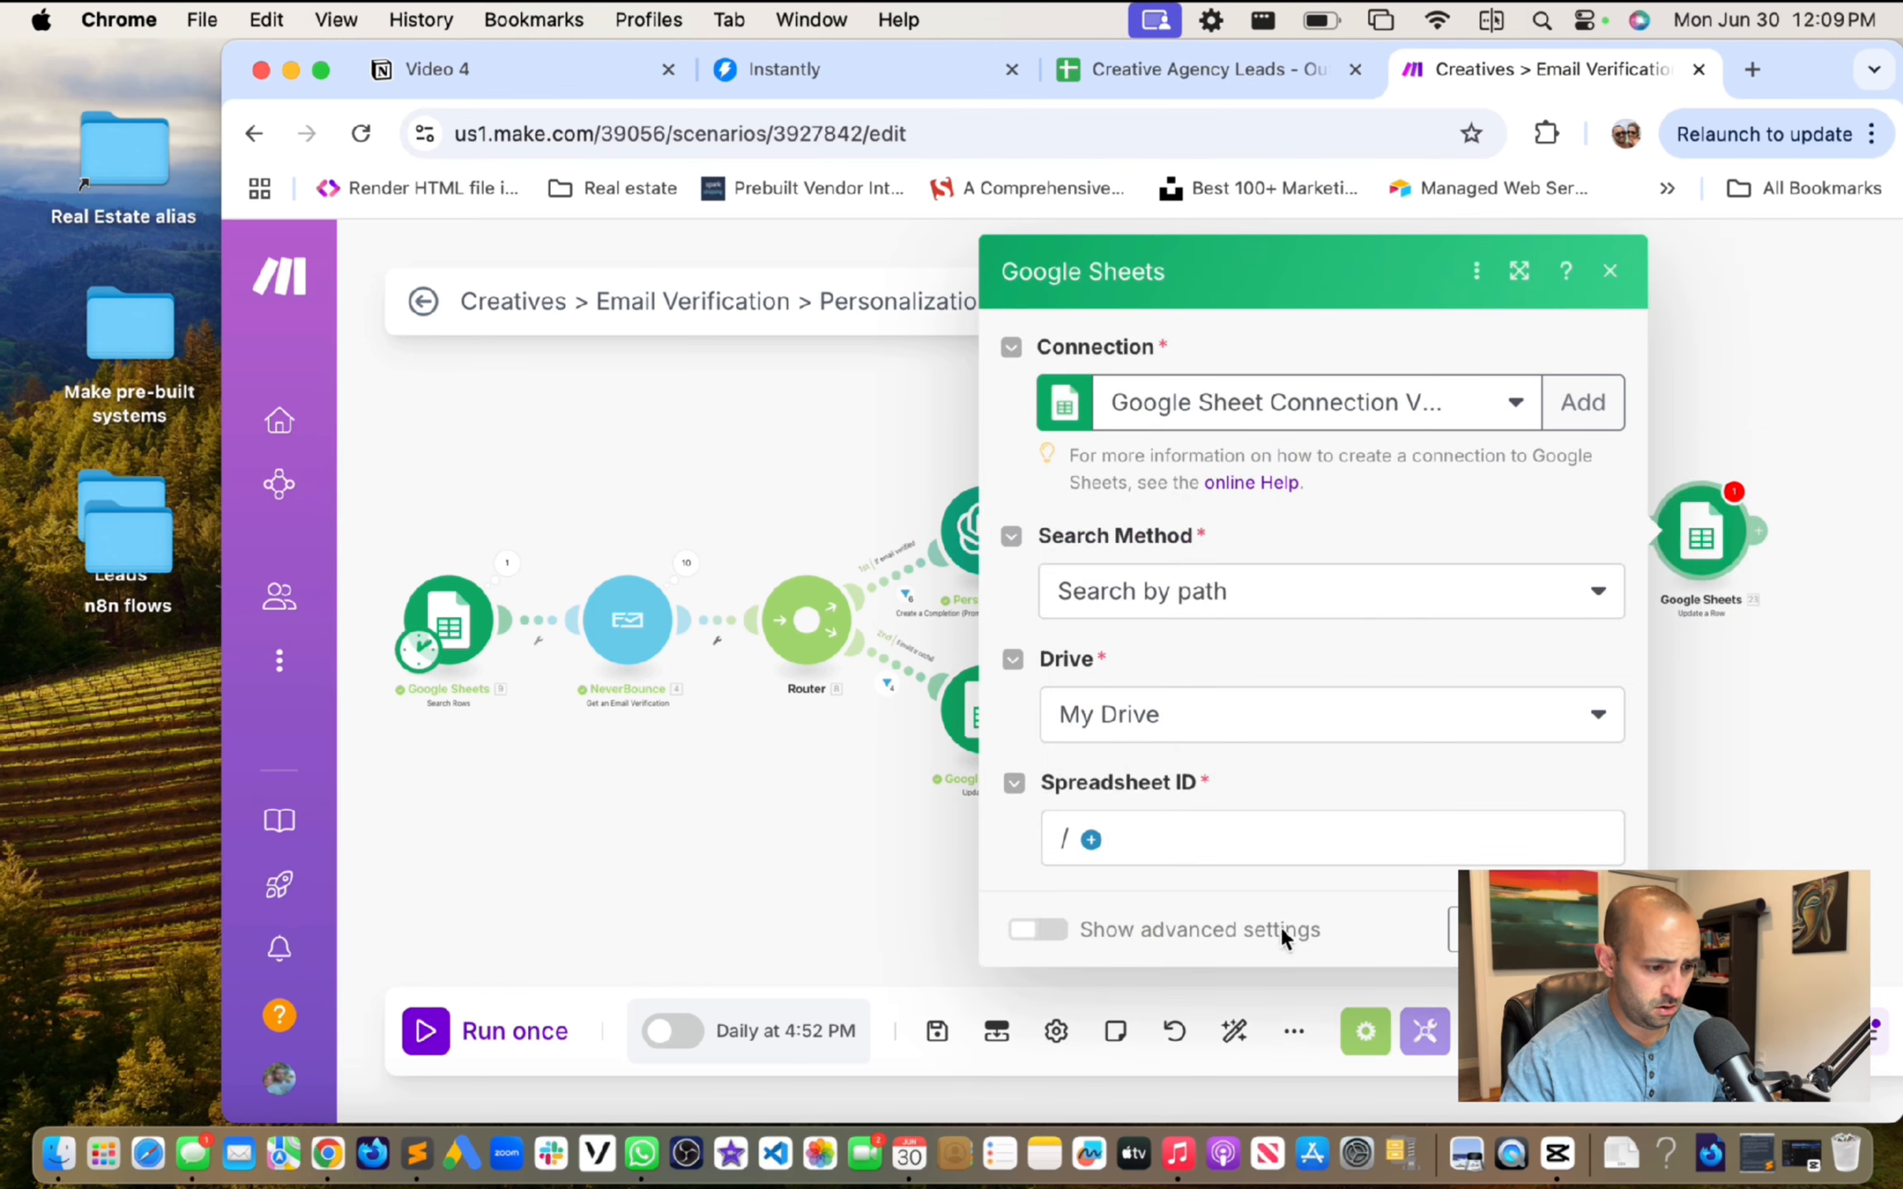
left_click(1092, 839)
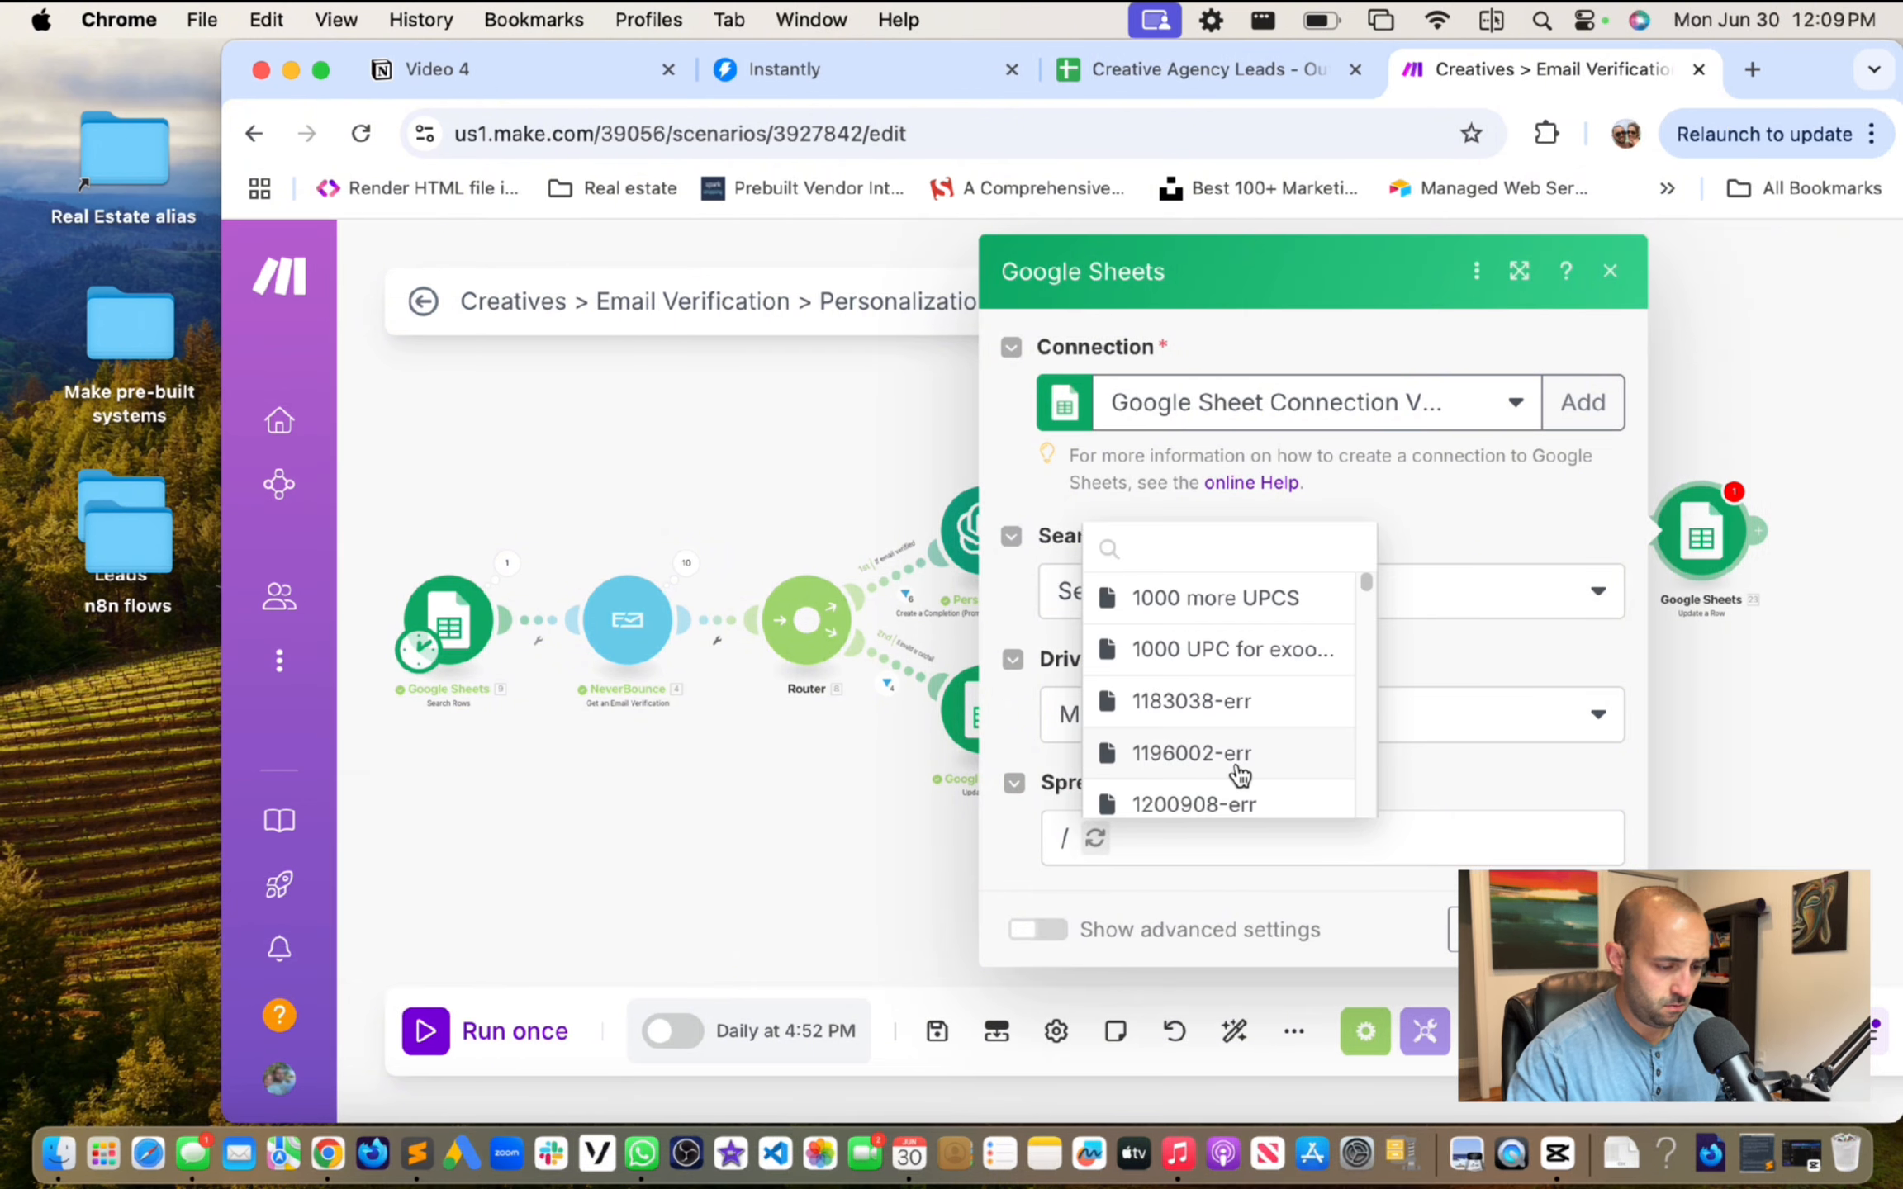
type("exooto")
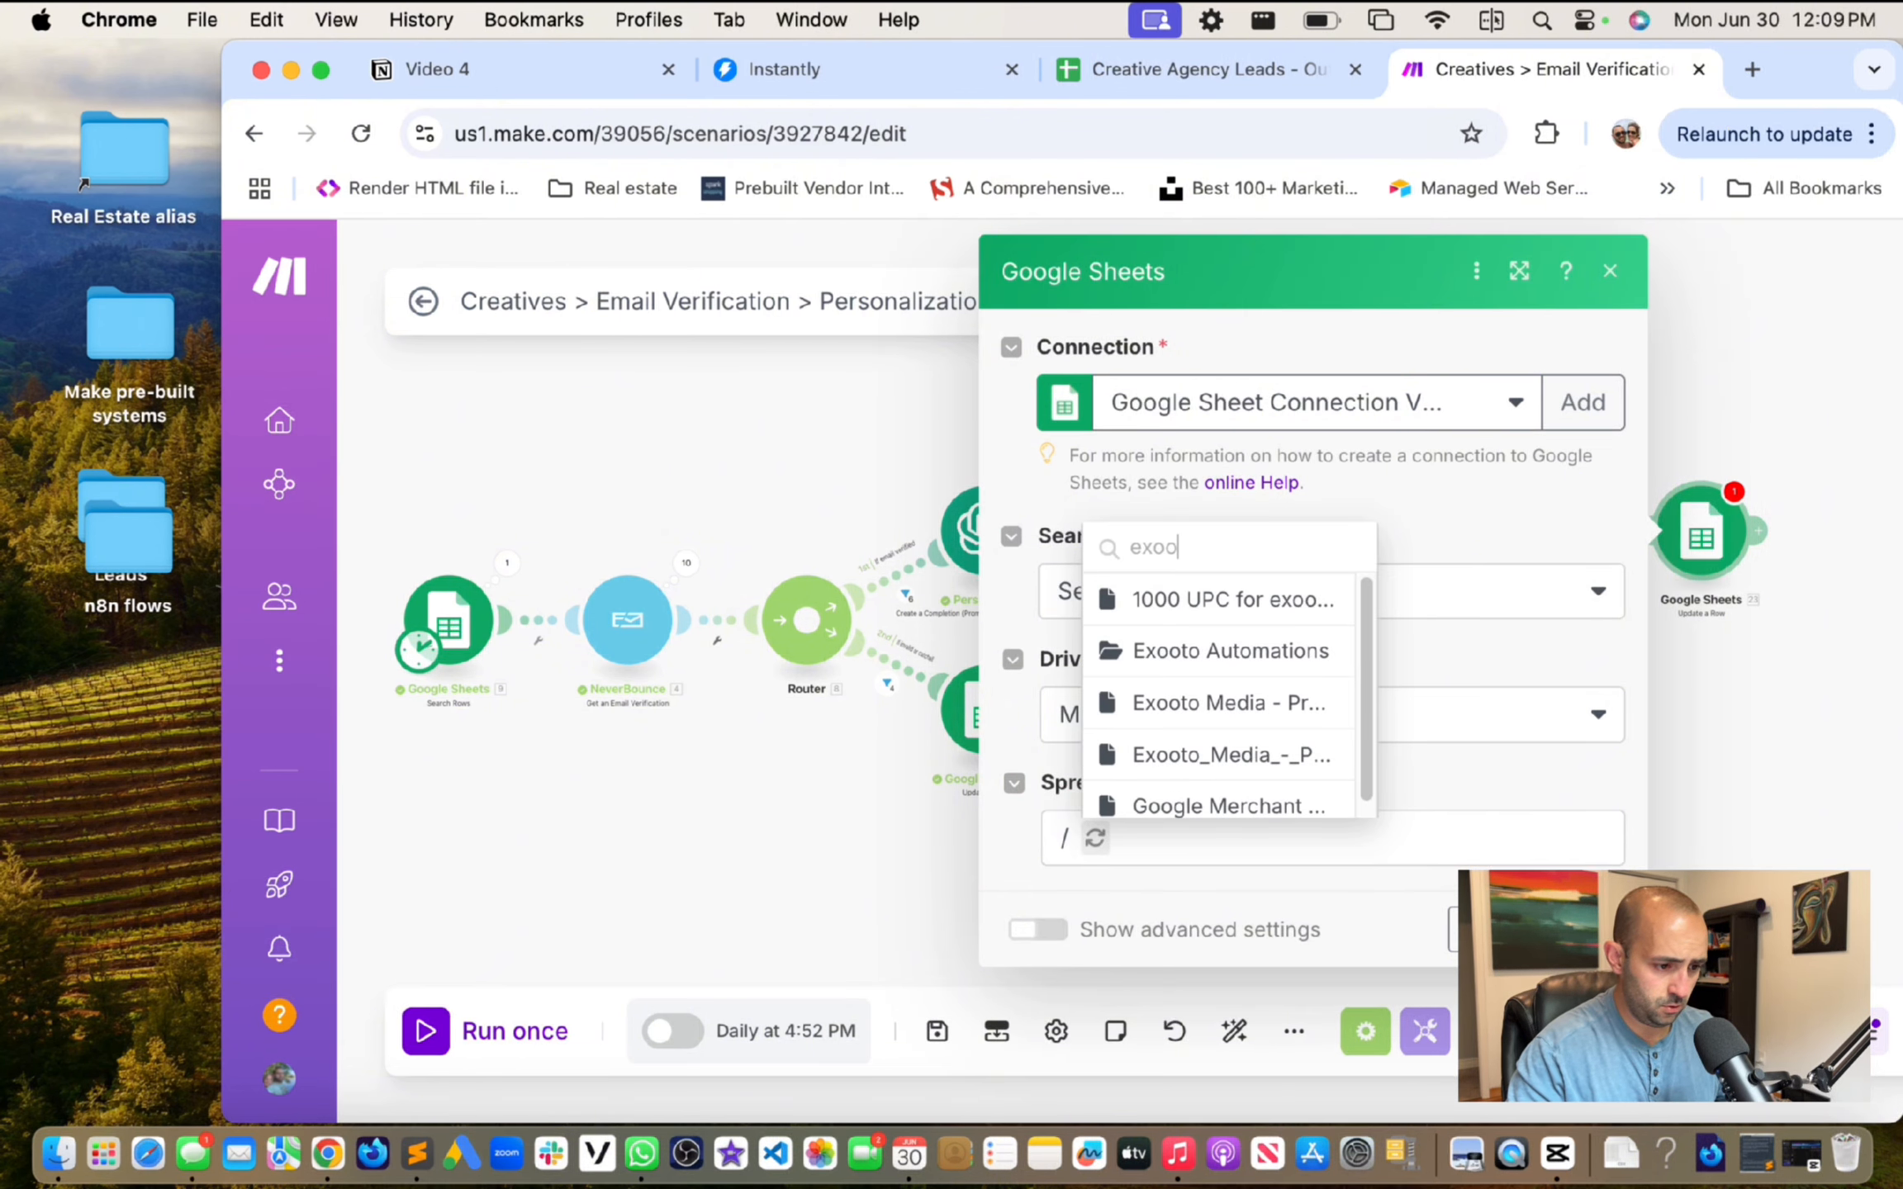
left_click(1238, 669)
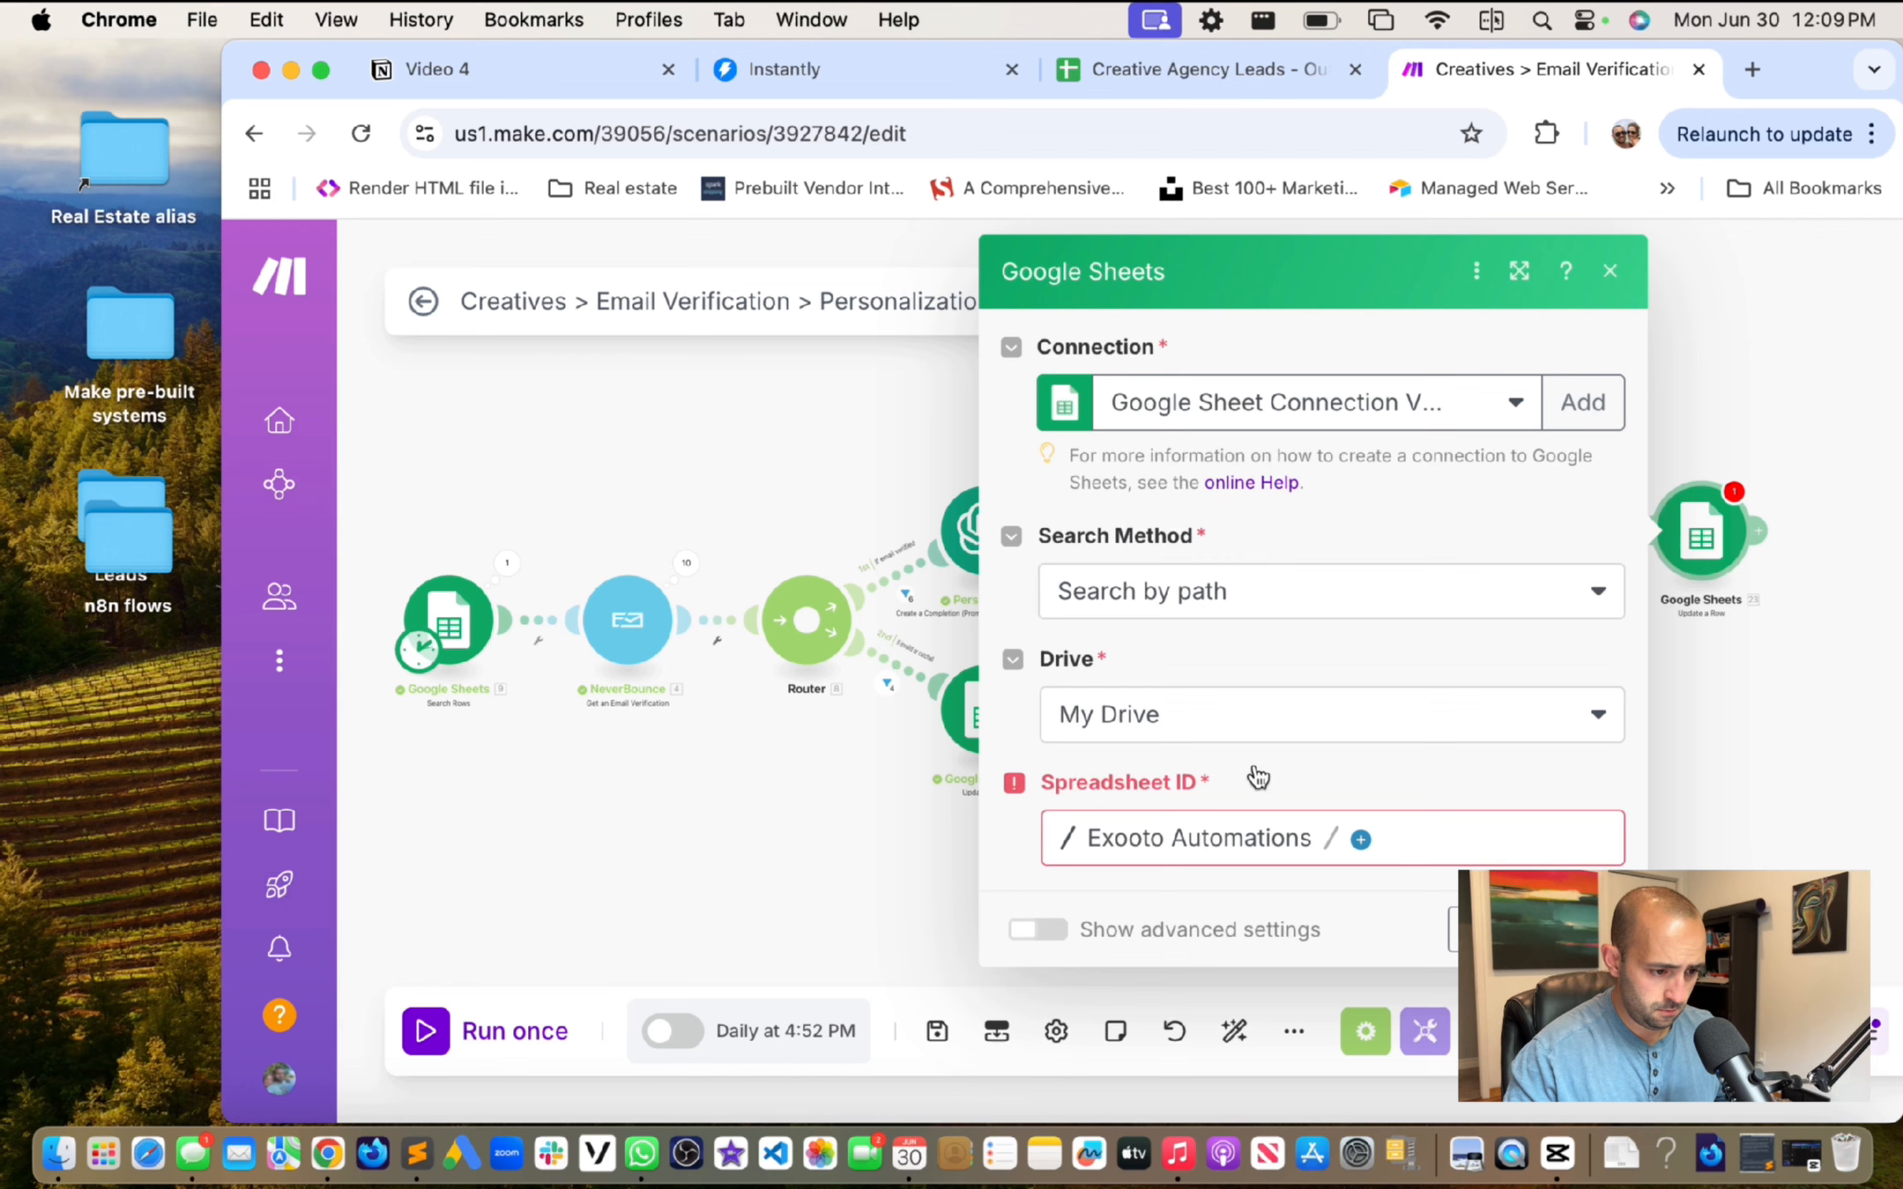
left_click(1361, 839)
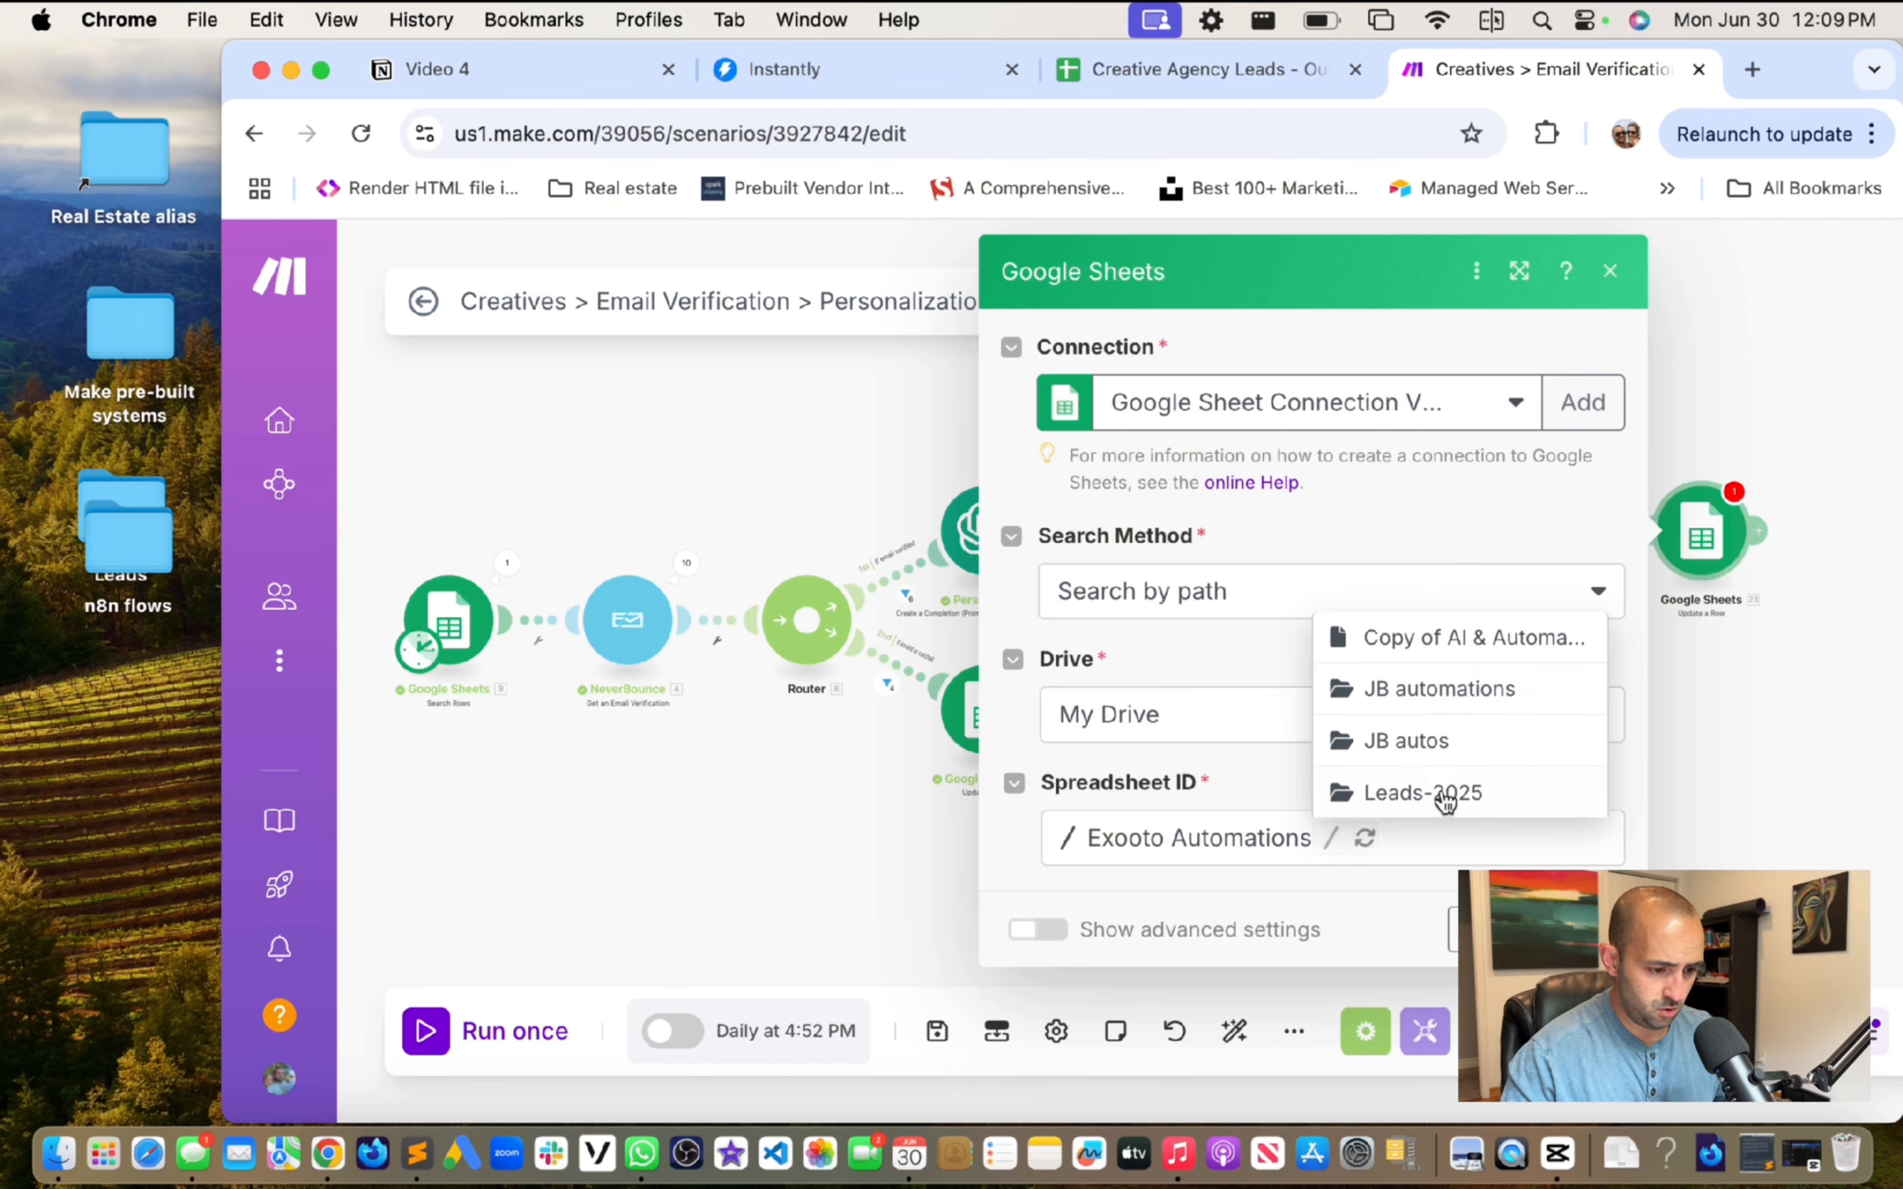
left_click(1453, 798)
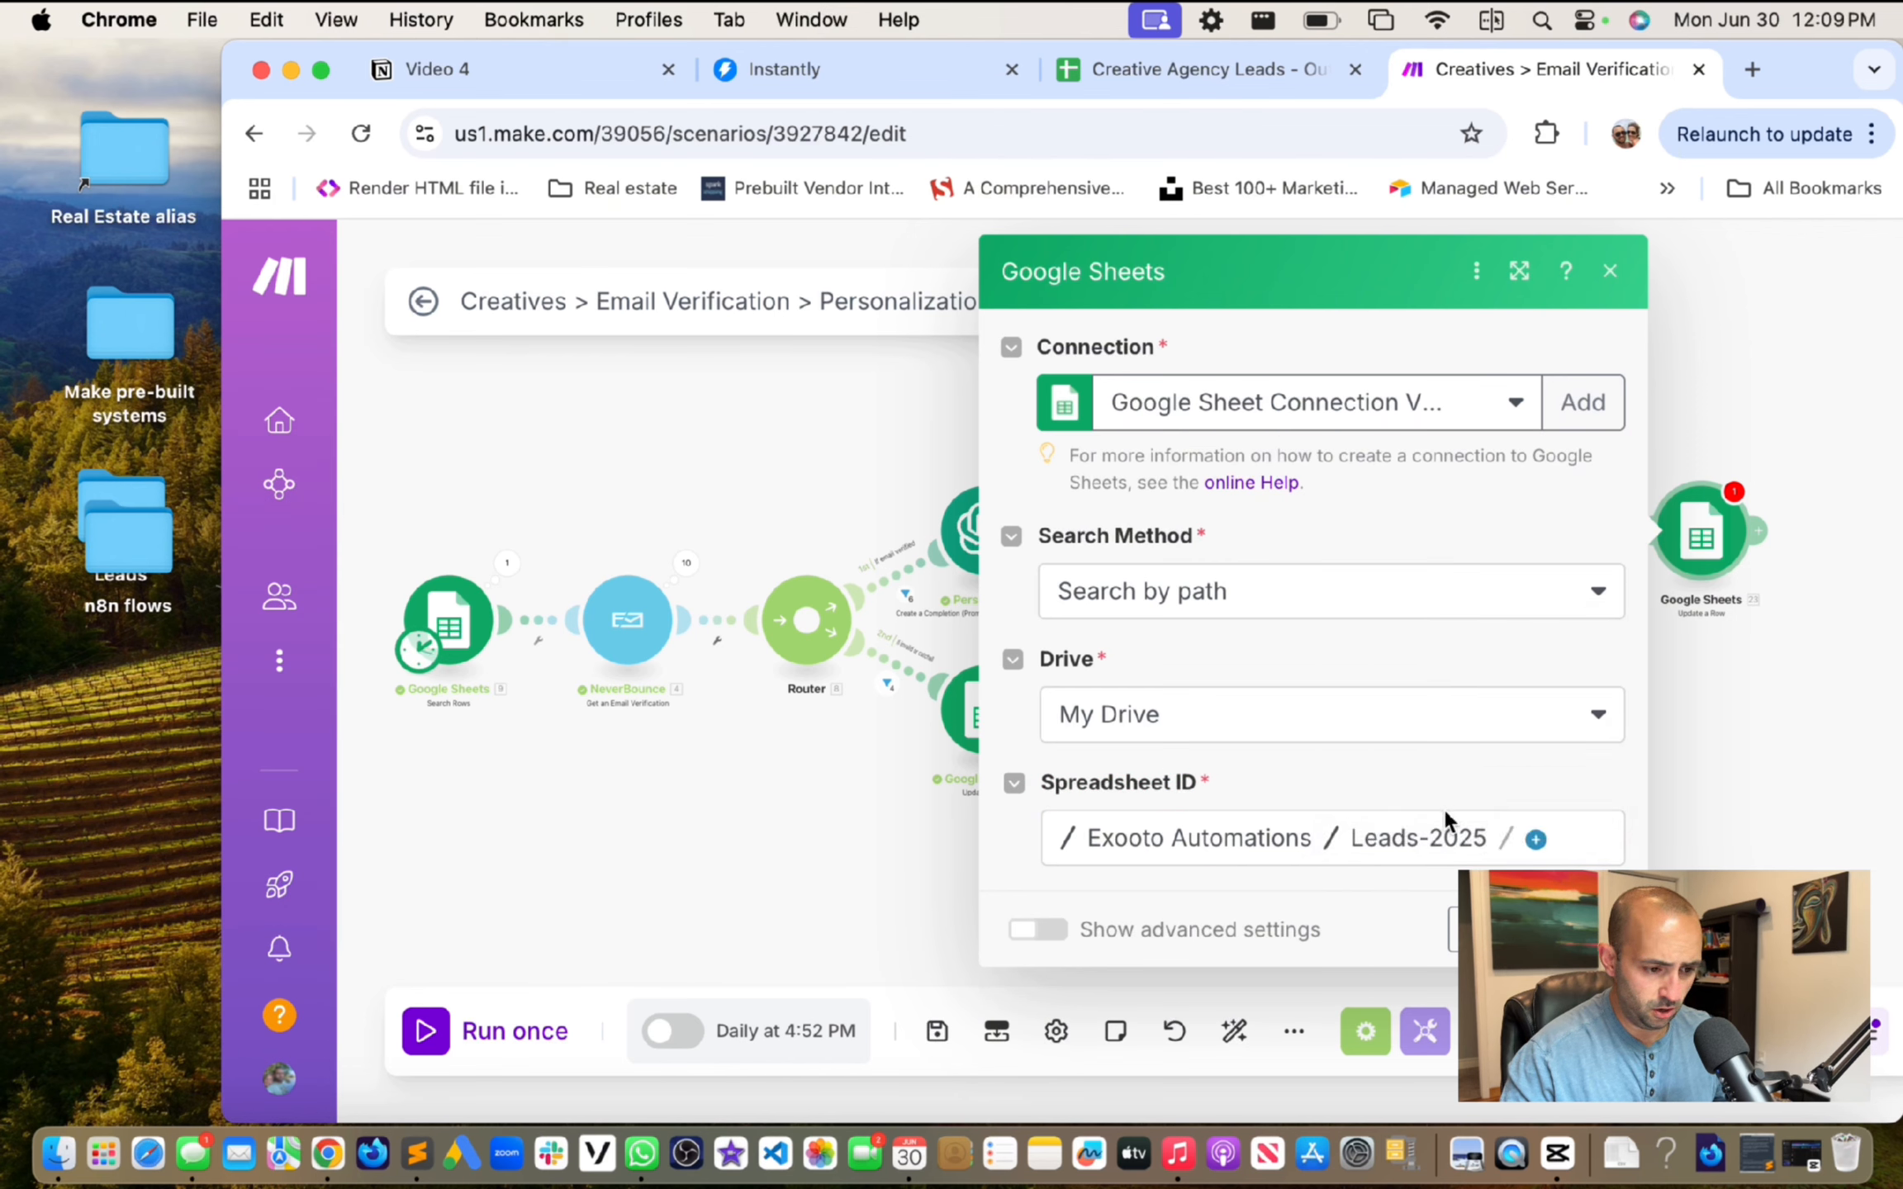
left_click(1536, 841)
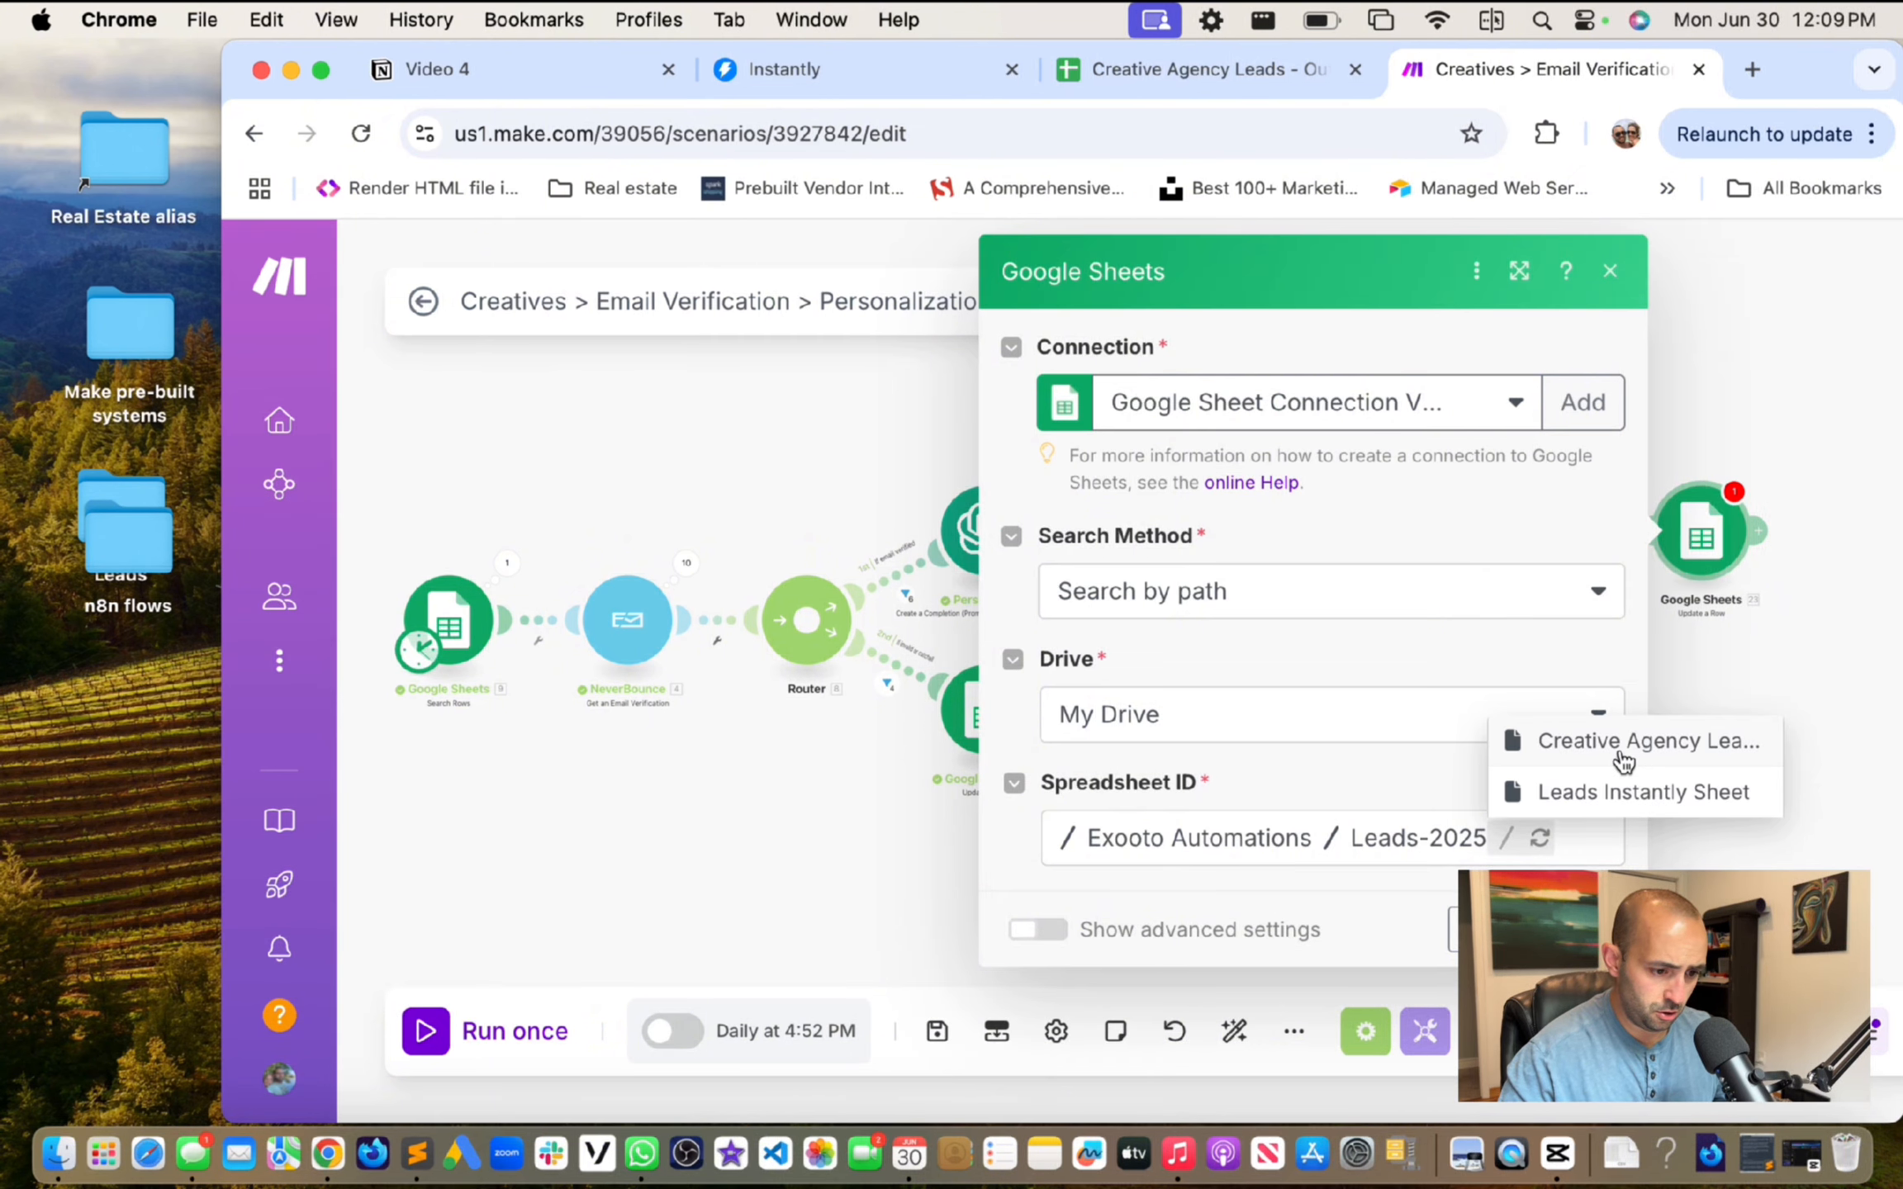
left_click(1576, 743)
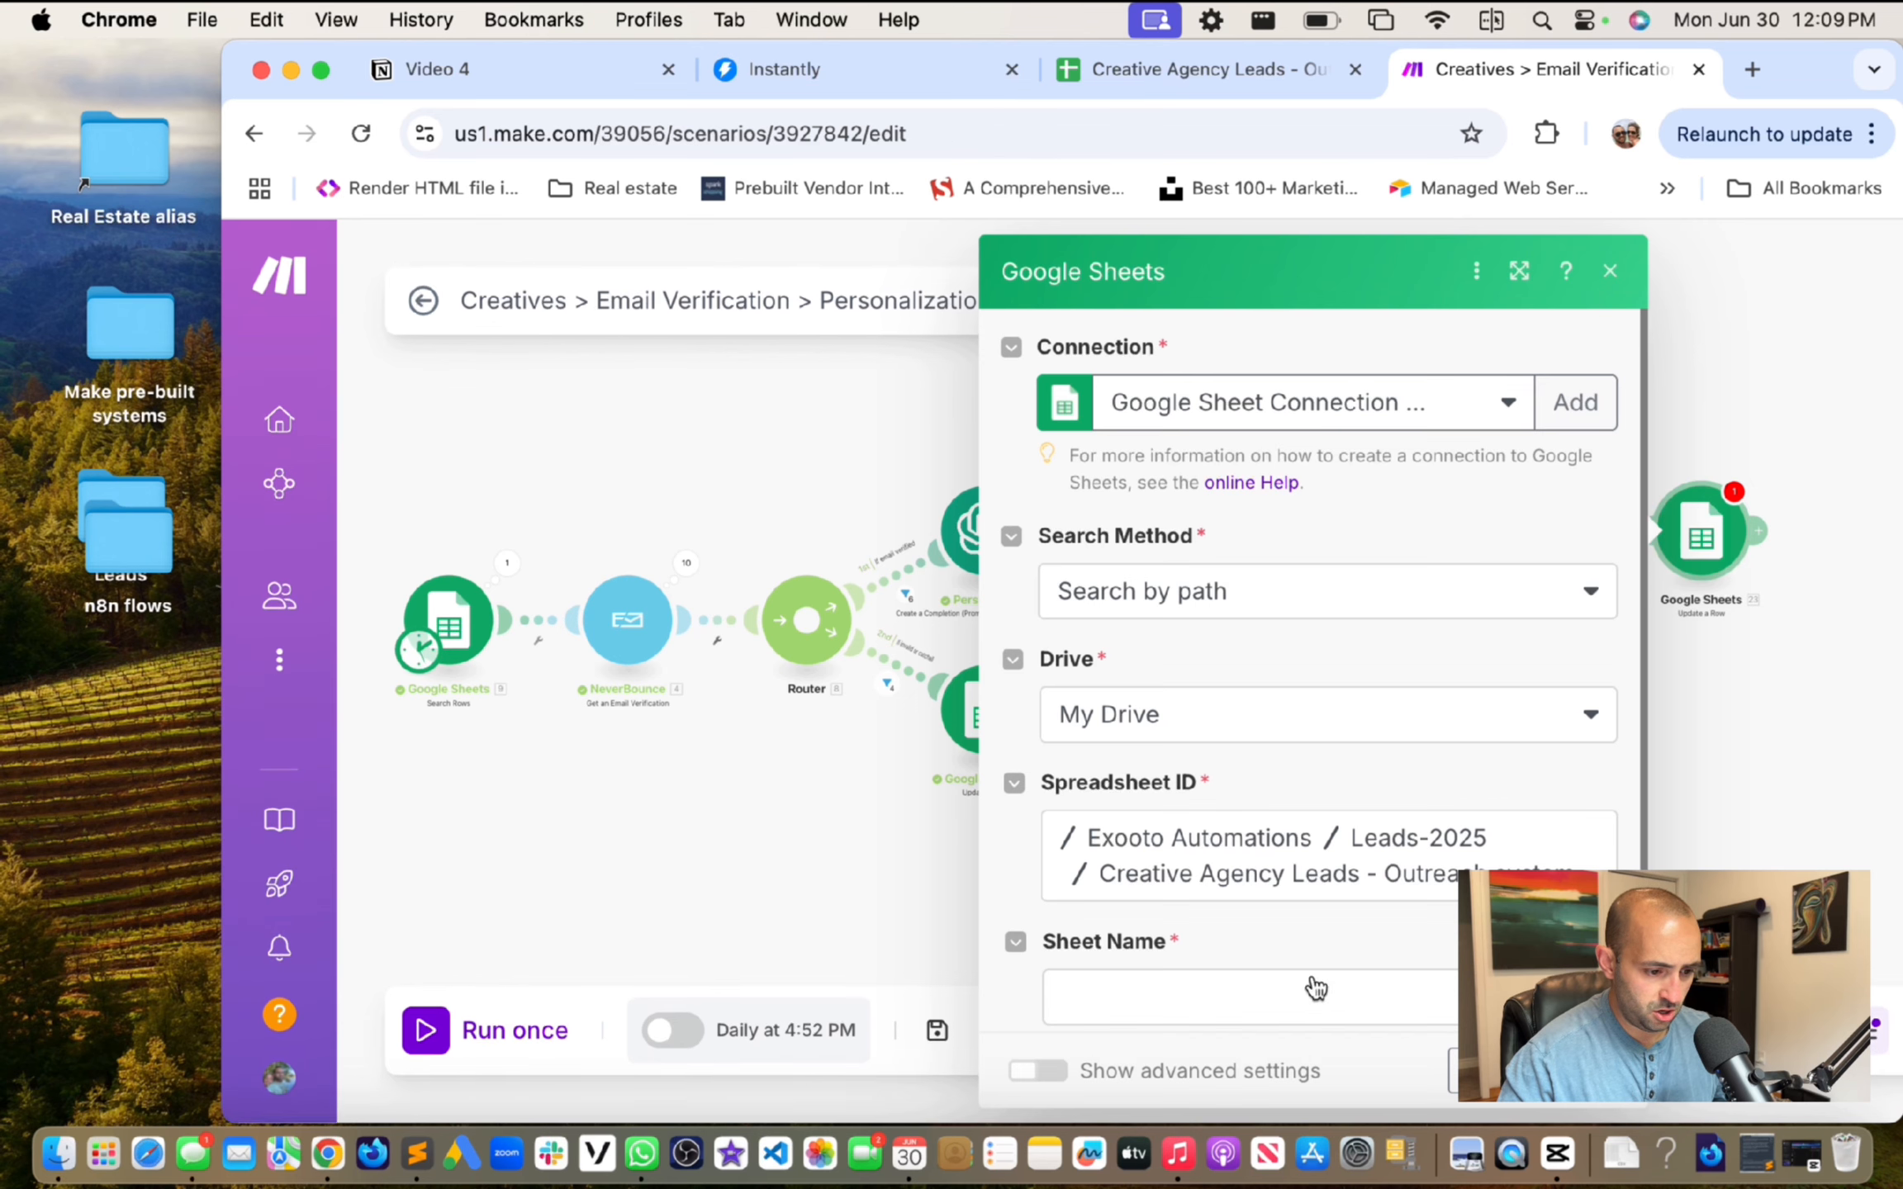
left_click(1312, 989)
left_click(1179, 869)
scroll(1312, 879, "down", 5)
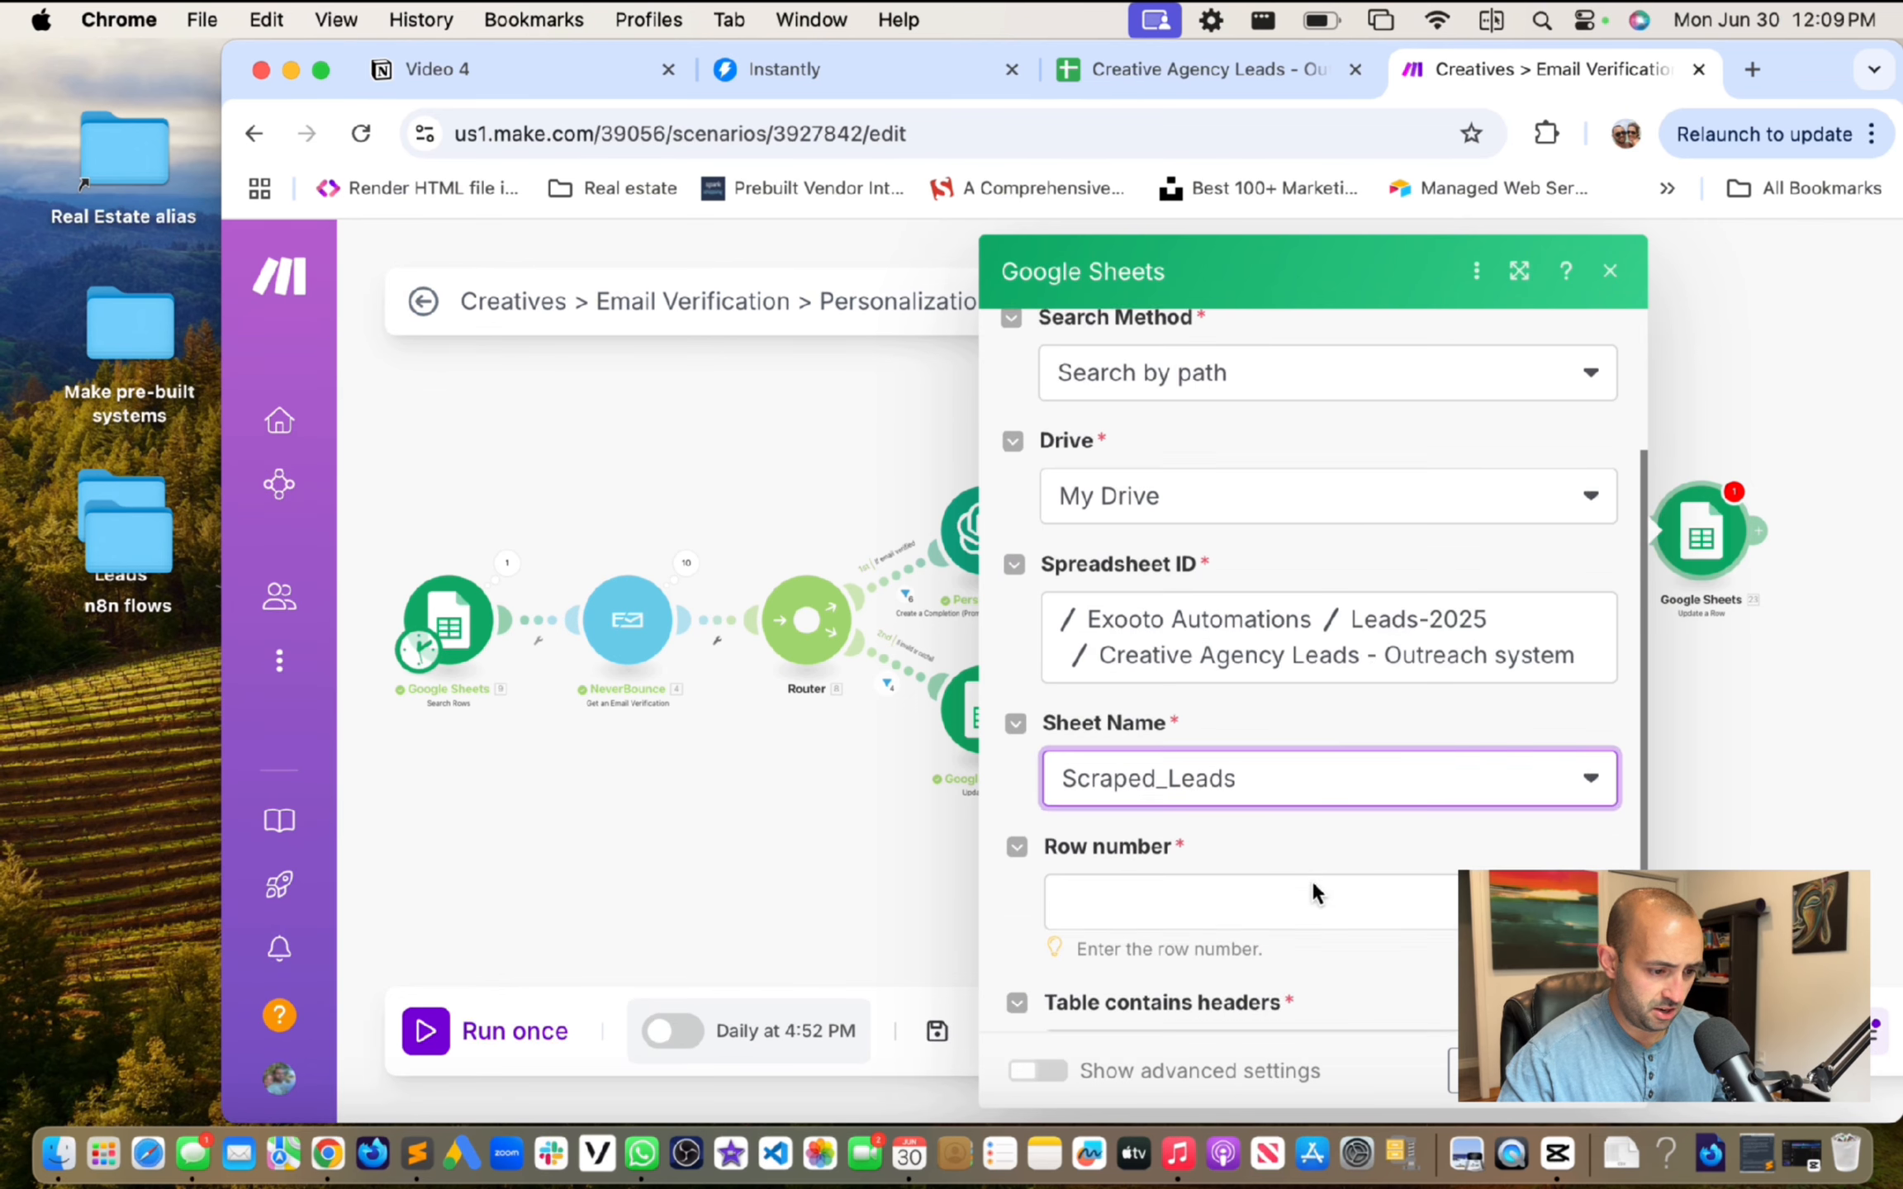
Step: Map the search step's 9. Row number into the update's Row number field
left_click(1212, 728)
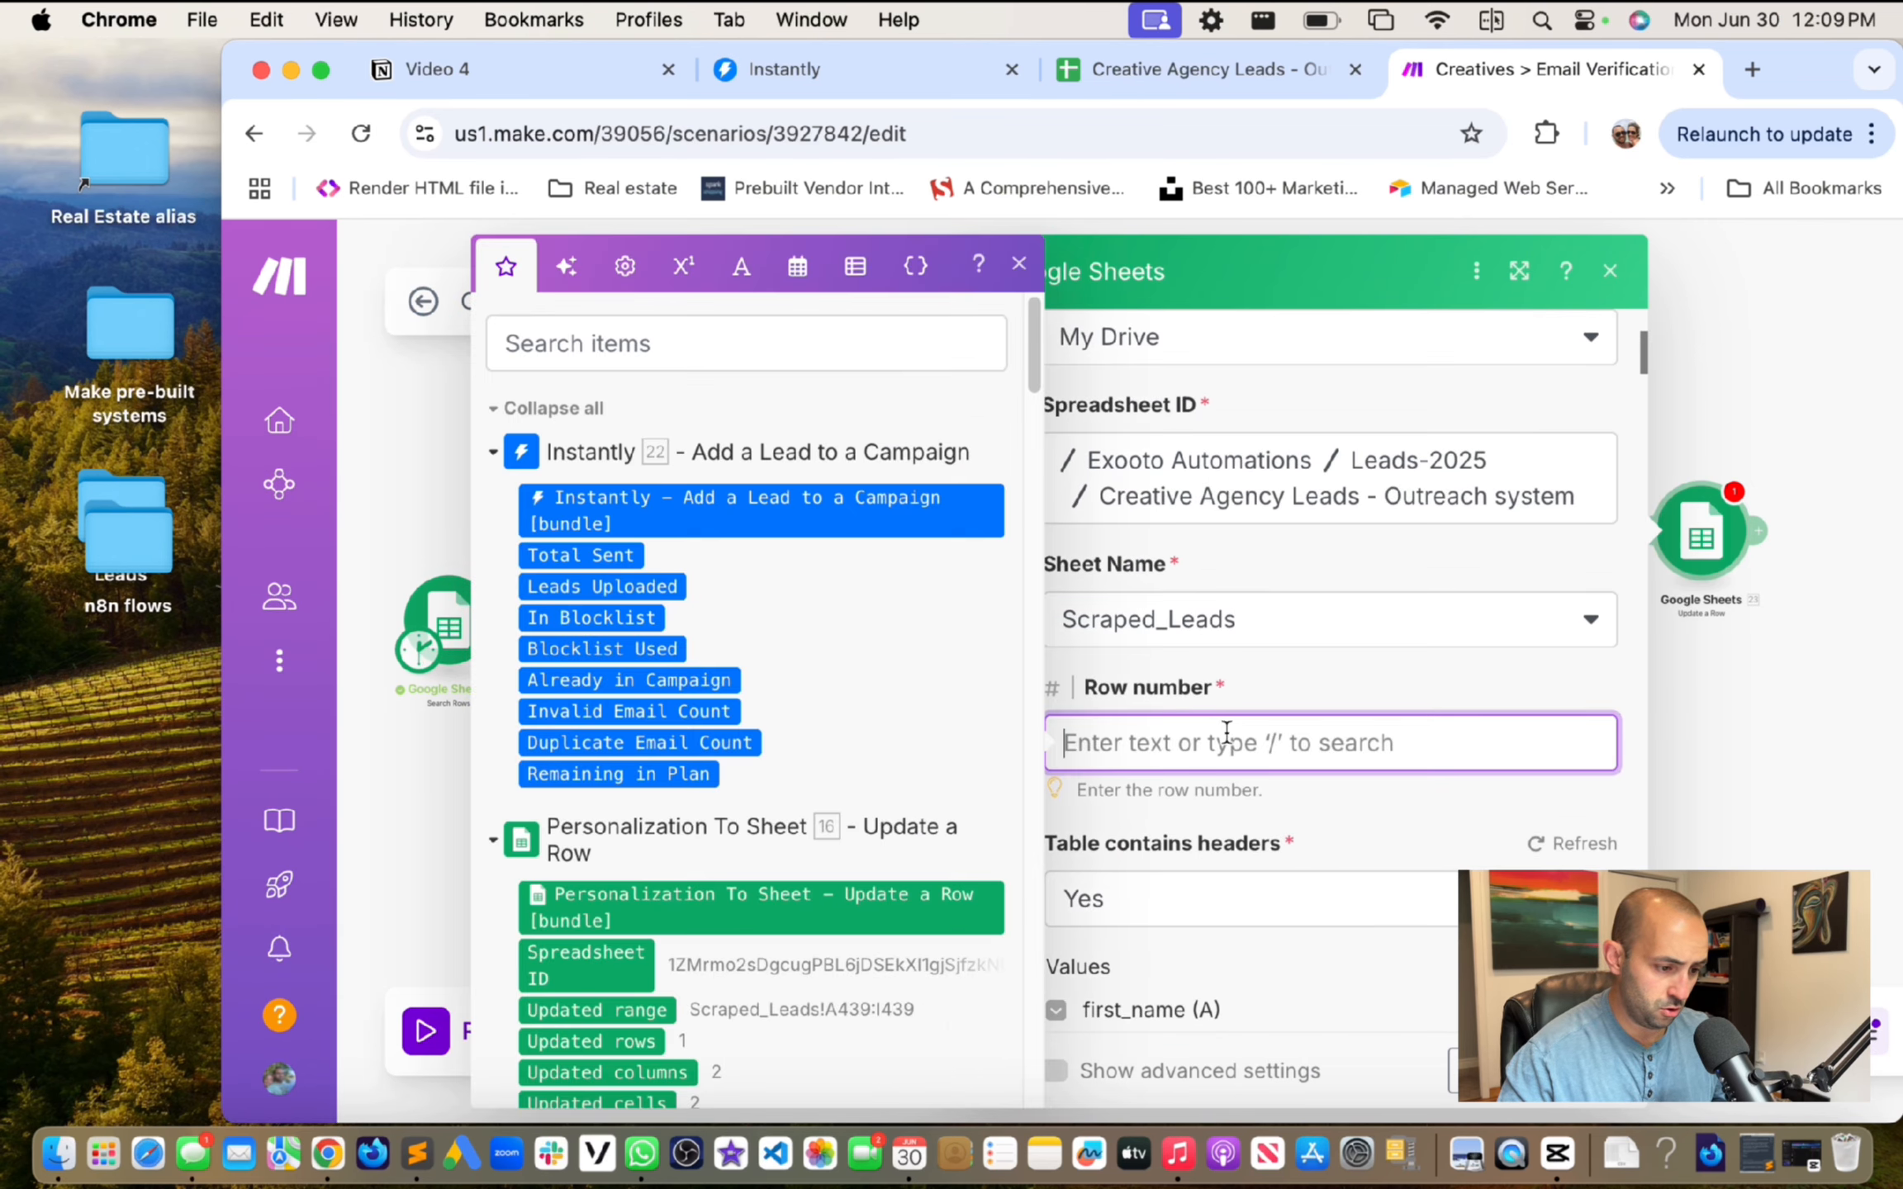
scroll(653, 712, "down", 10)
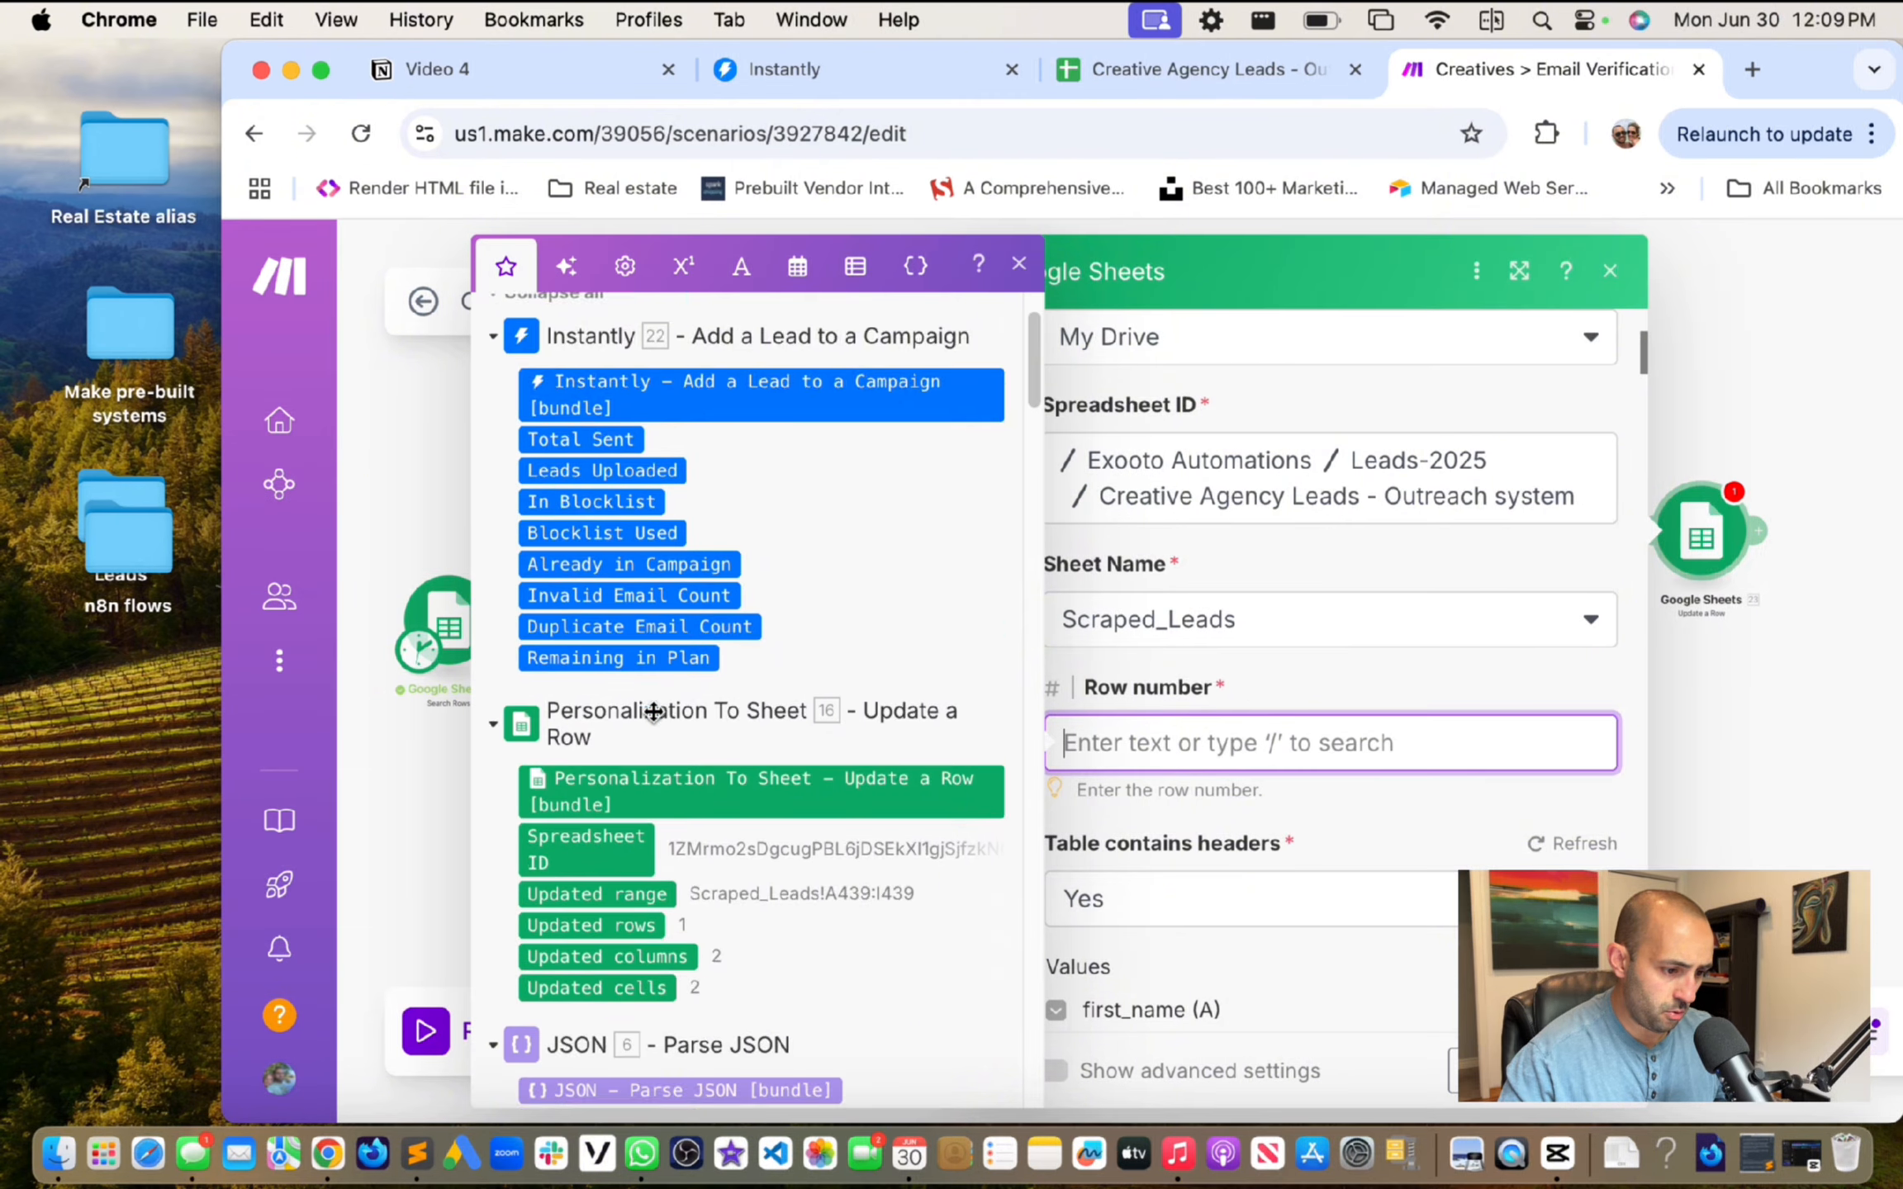
scroll(652, 712, "down", 10)
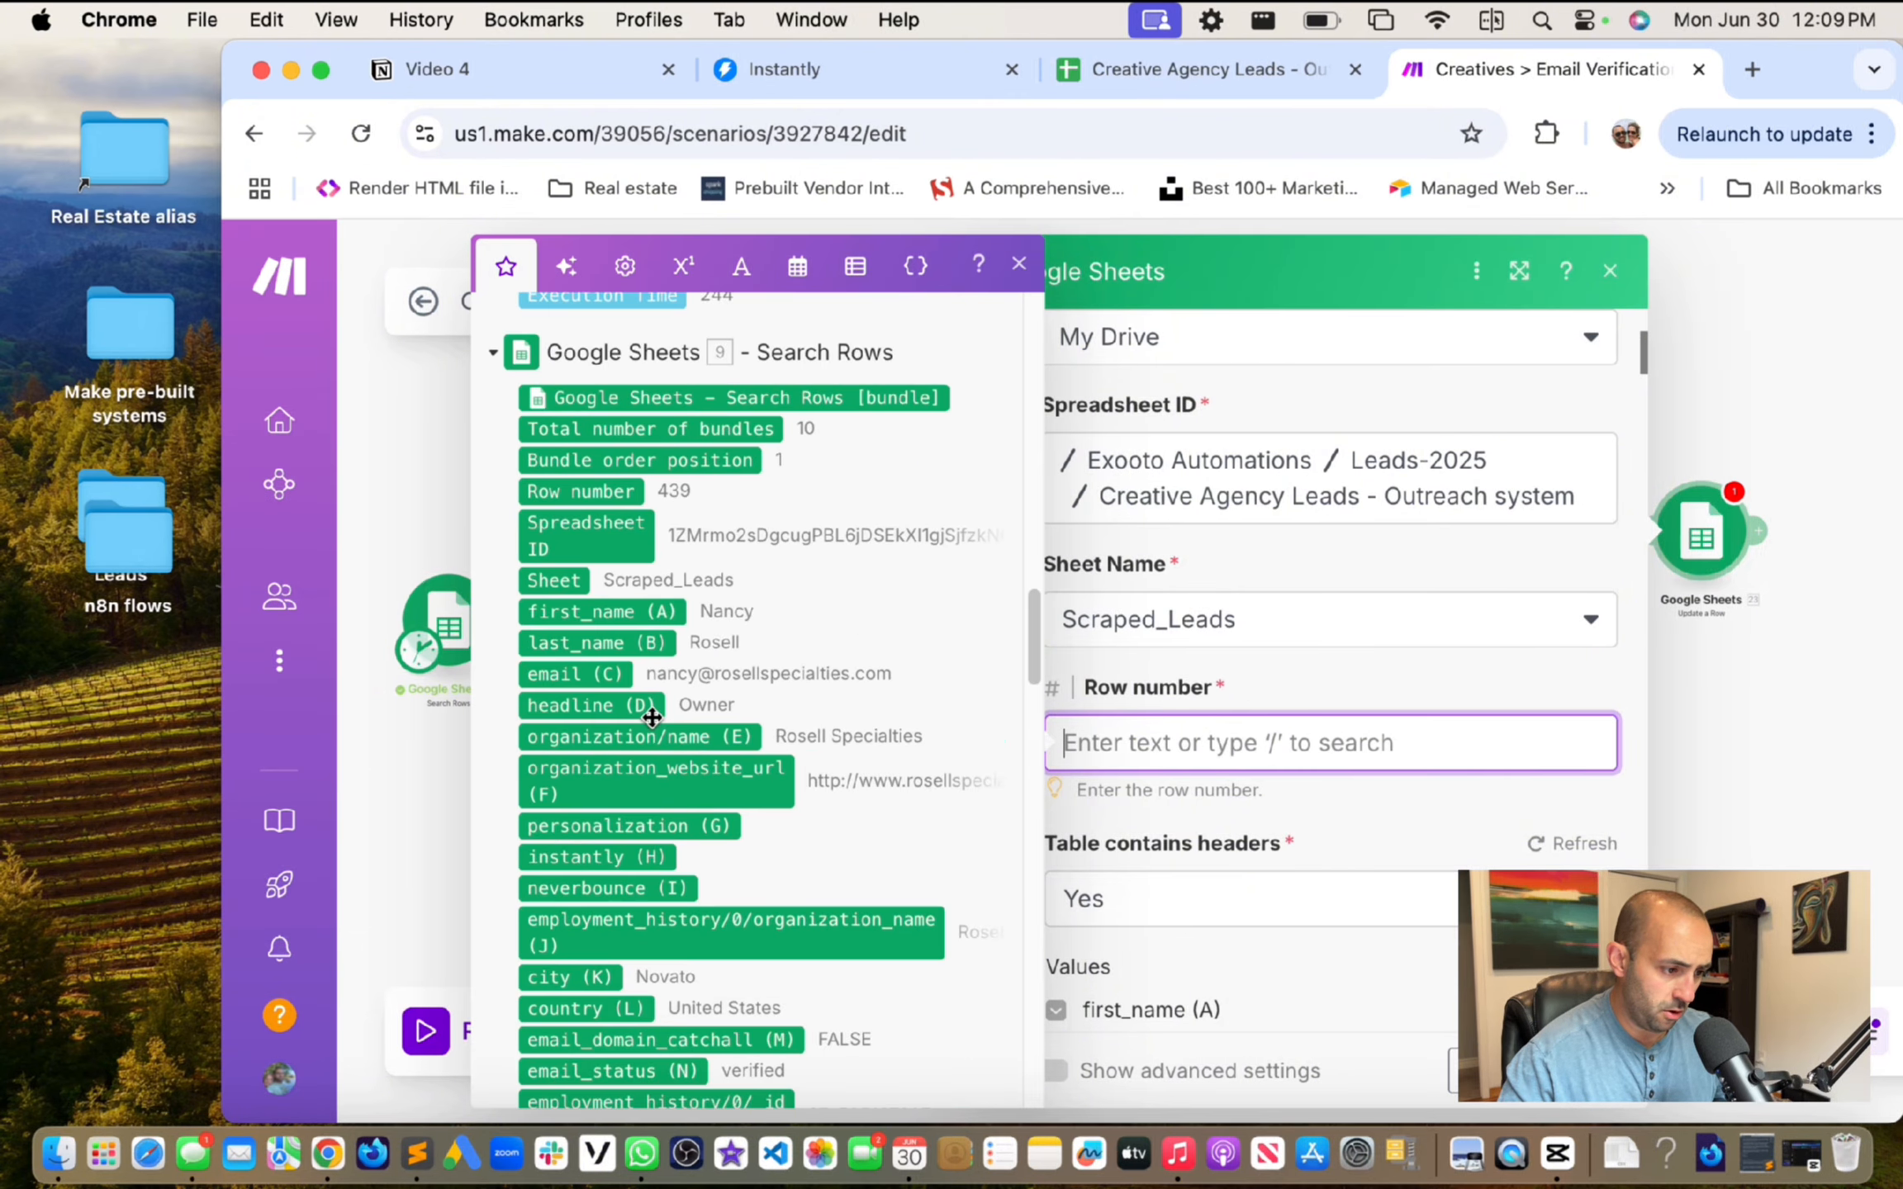
left_click(581, 500)
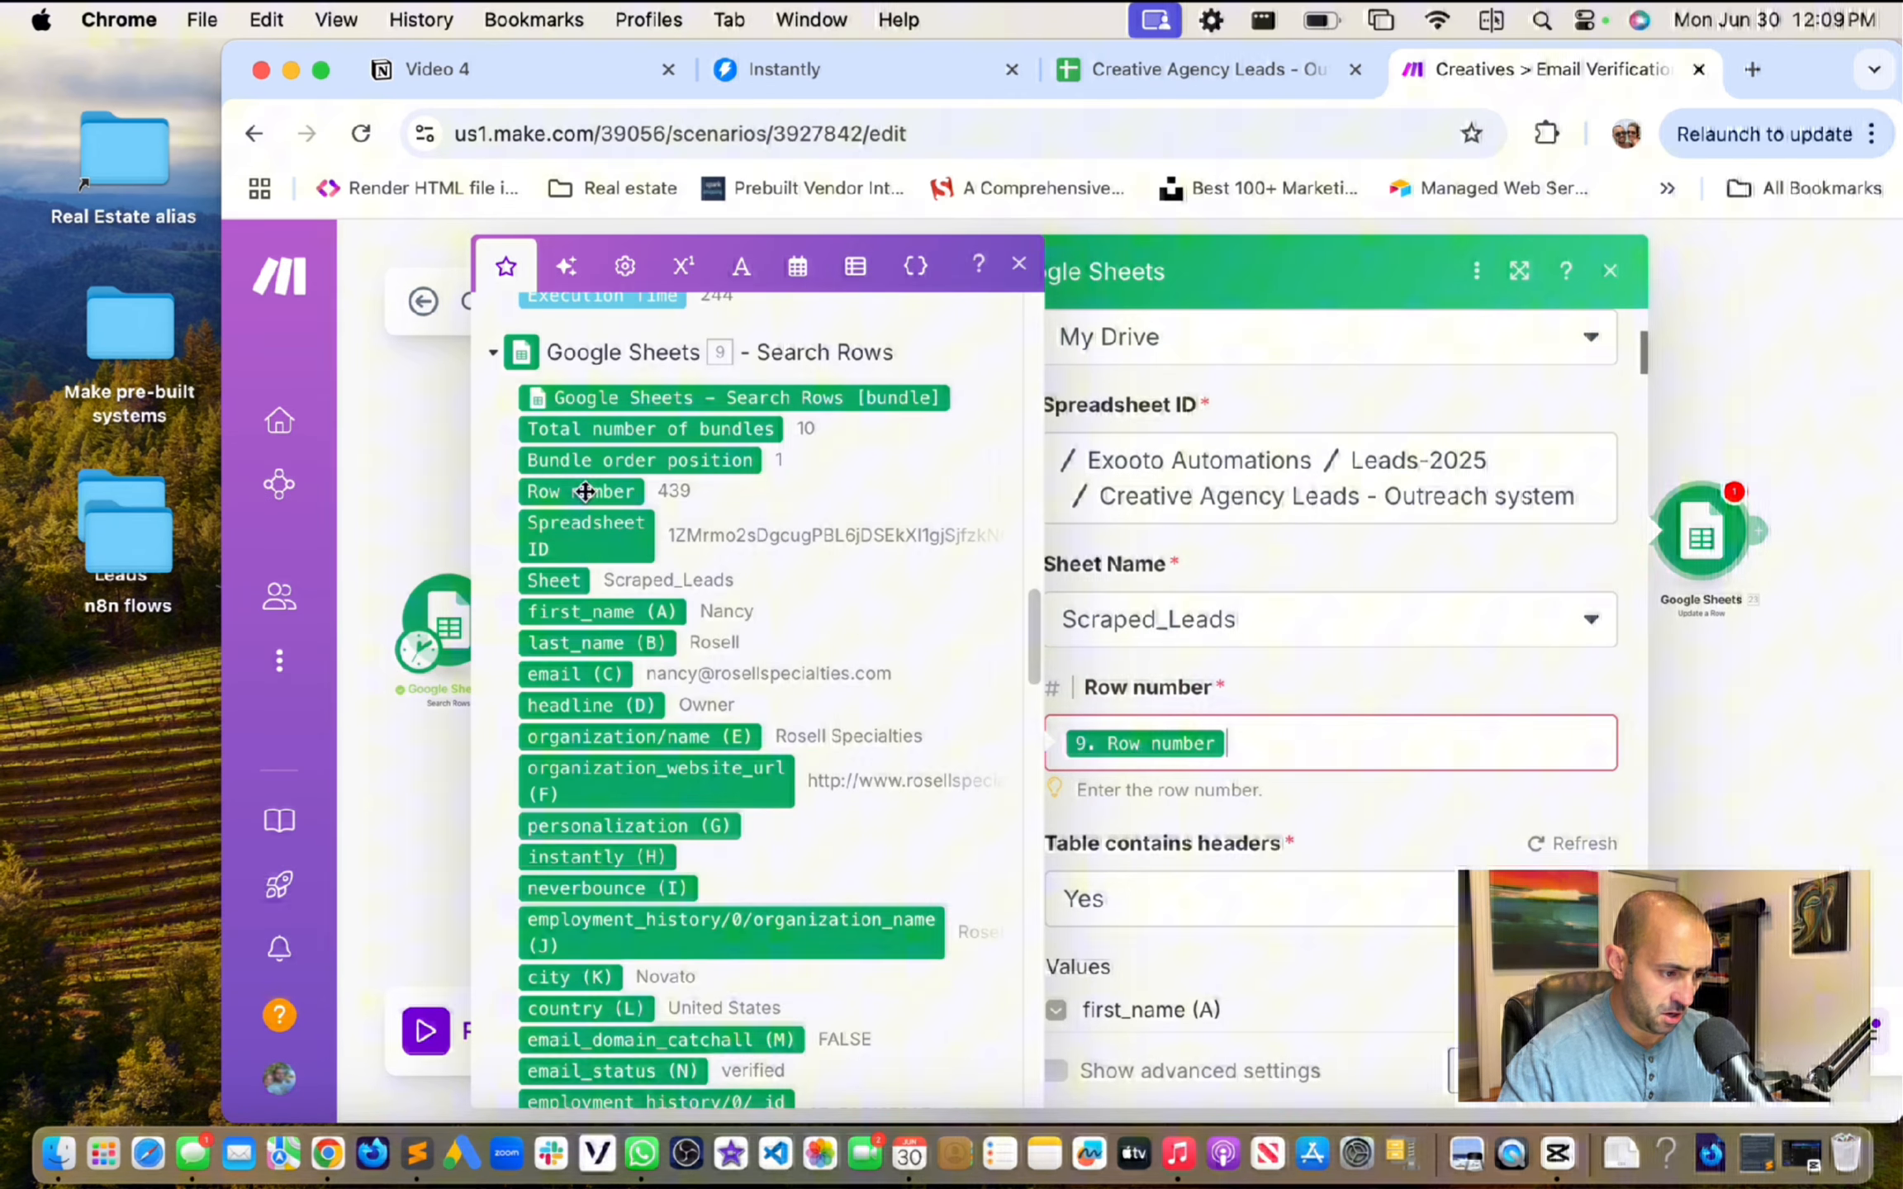
left_click(1359, 802)
scroll(1381, 800, "down", 5)
scroll(1380, 805, "down", 10)
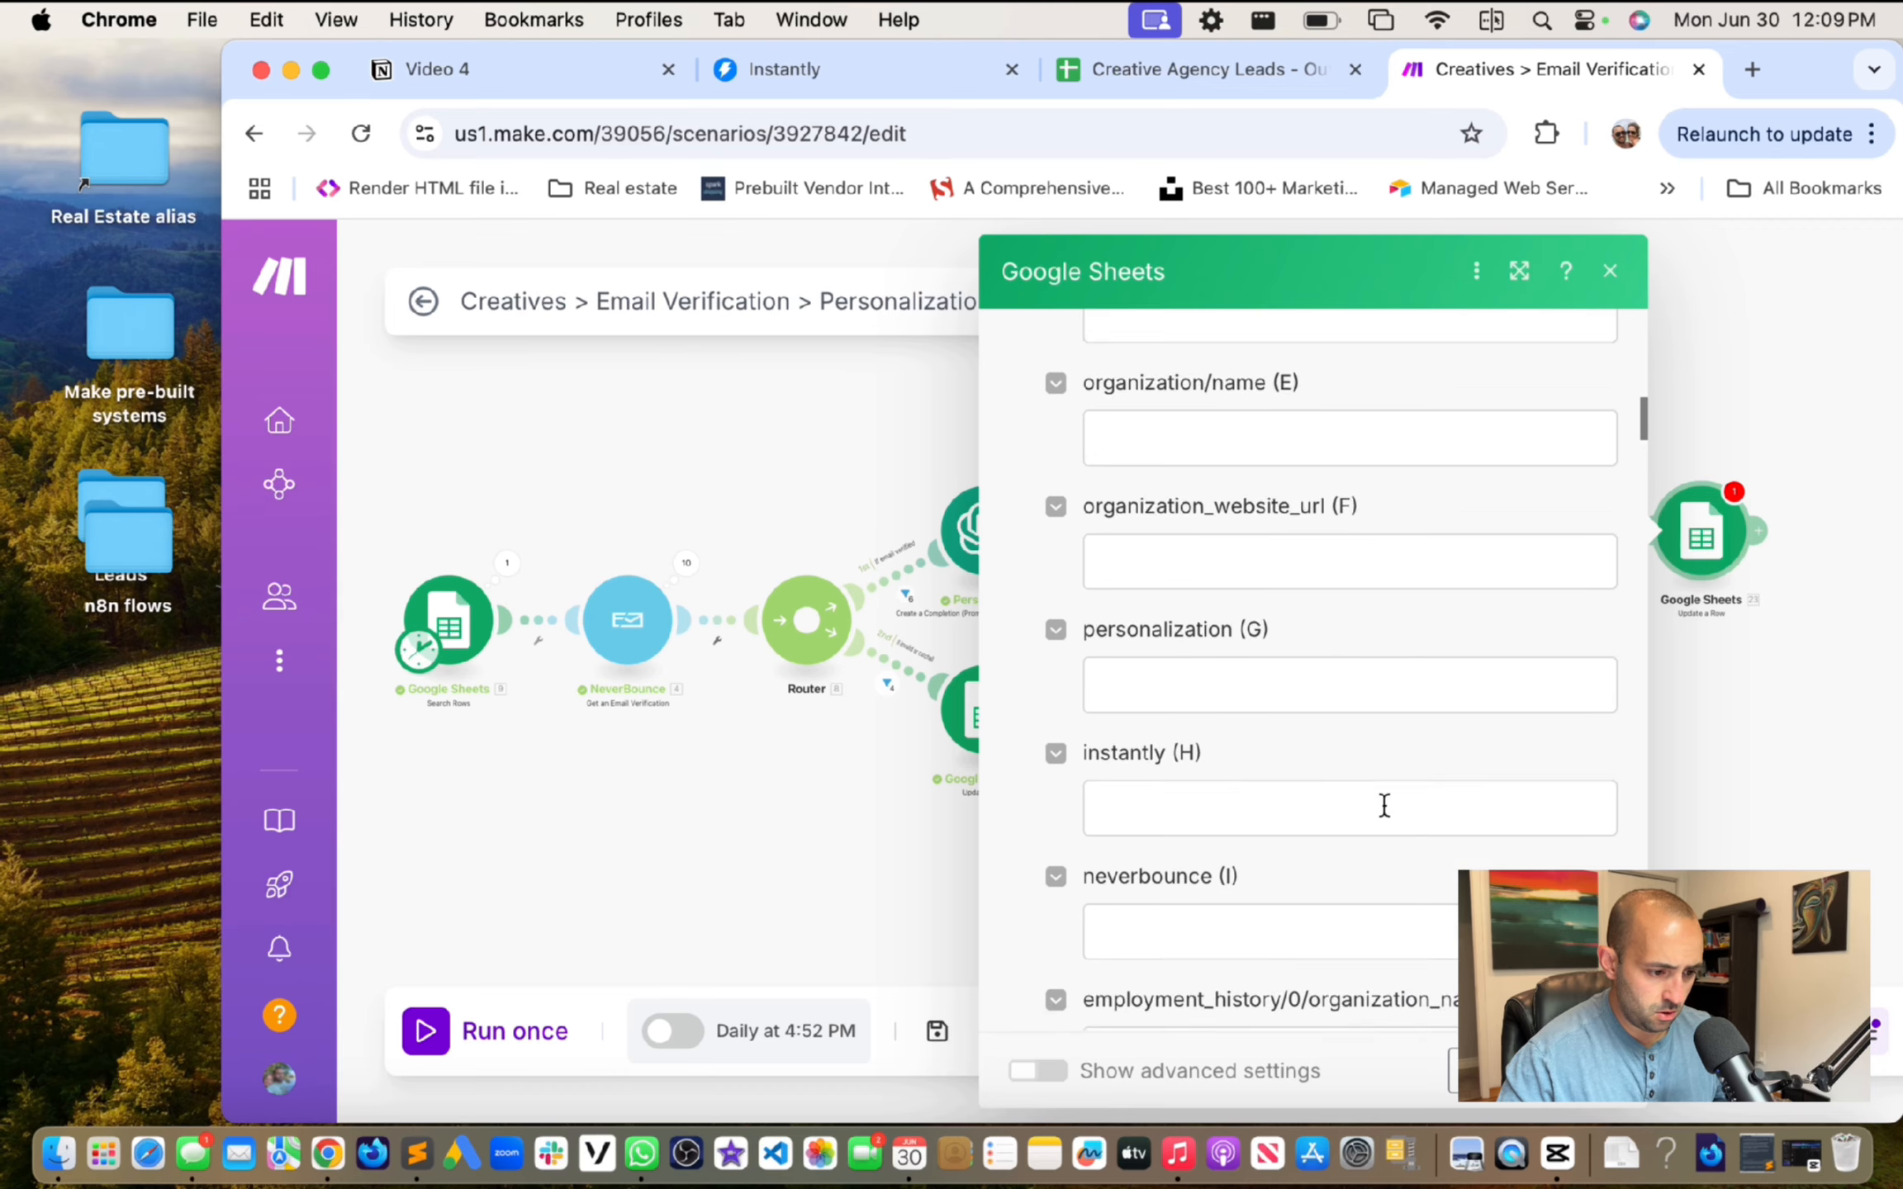
Step: Enter Added in the instantly (H) column, confirm the module, and save the scenario
left_click(1441, 677)
type("Added")
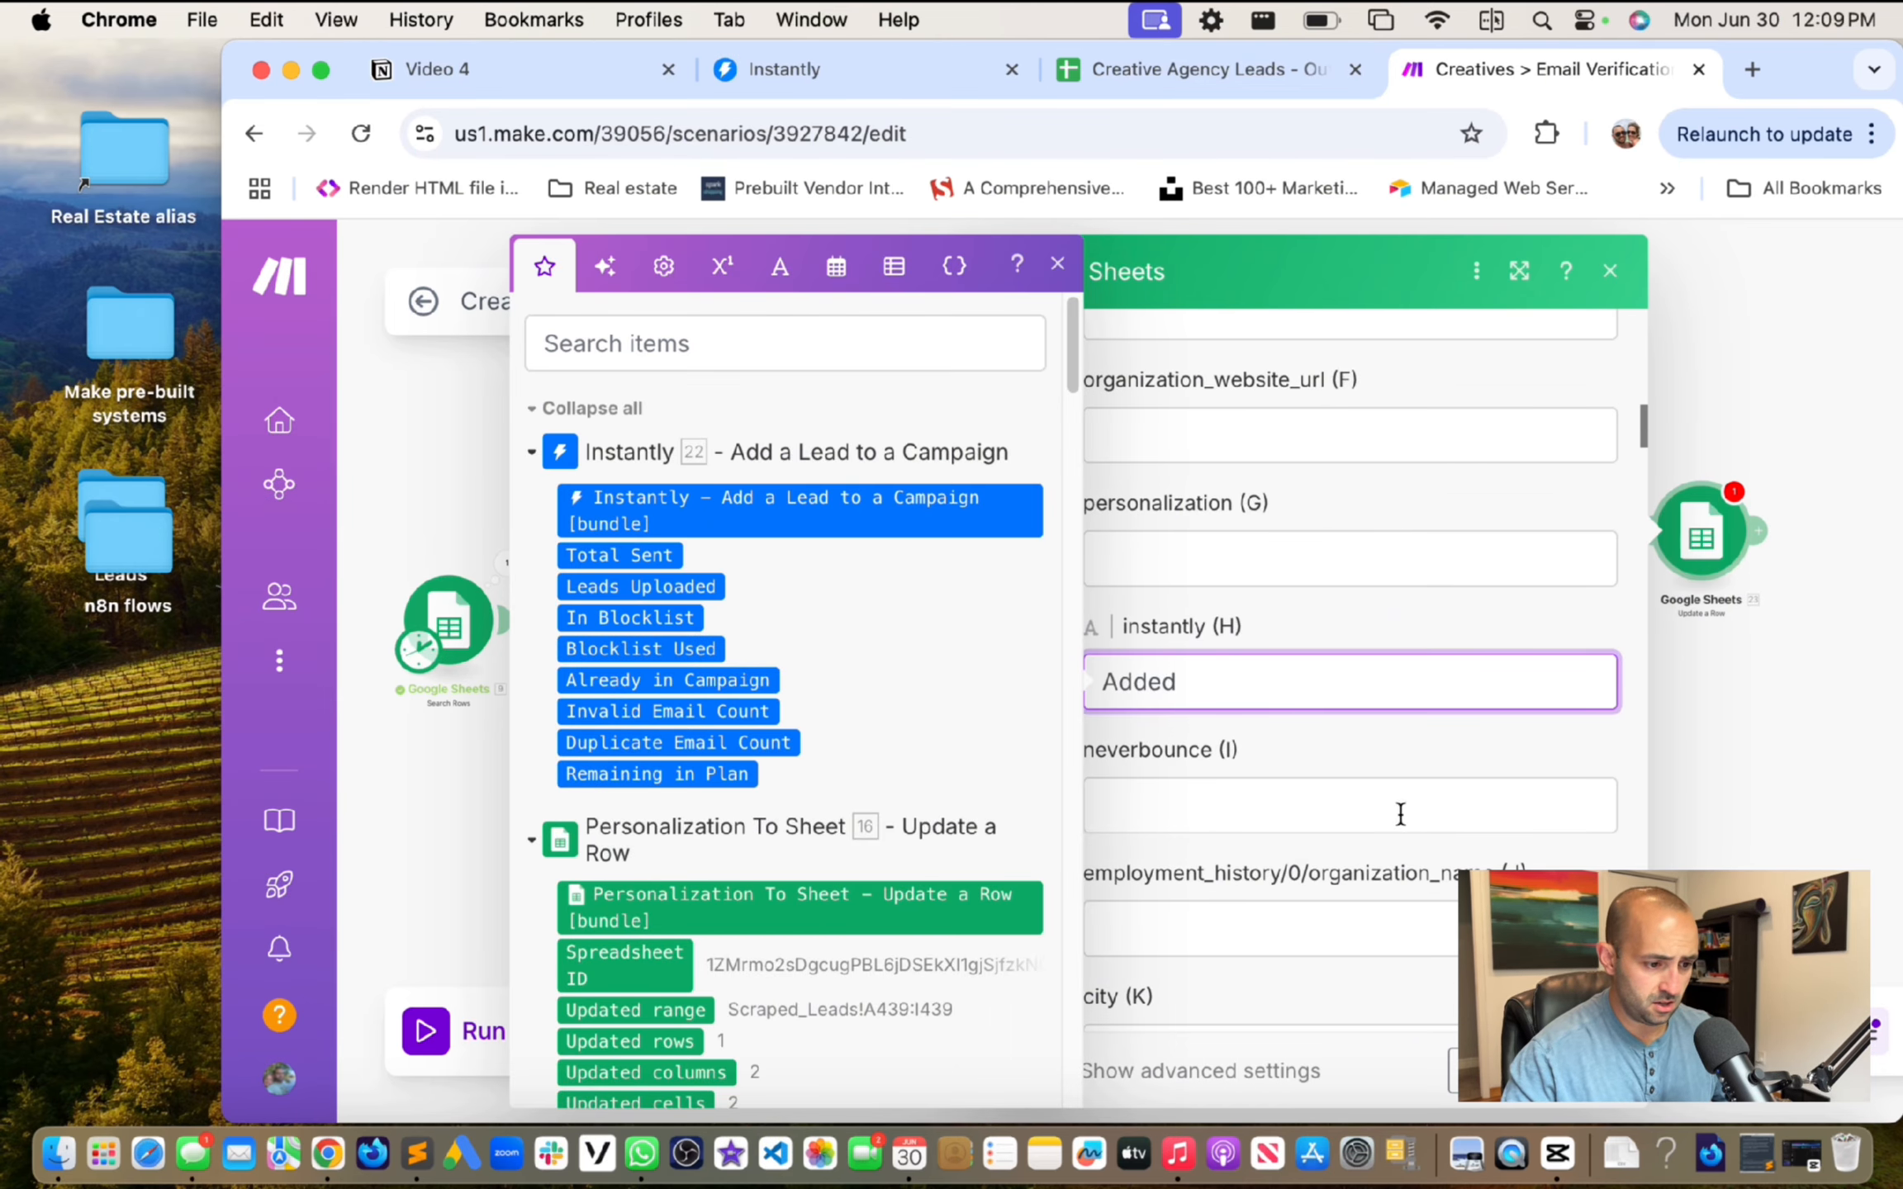
left_click(1433, 757)
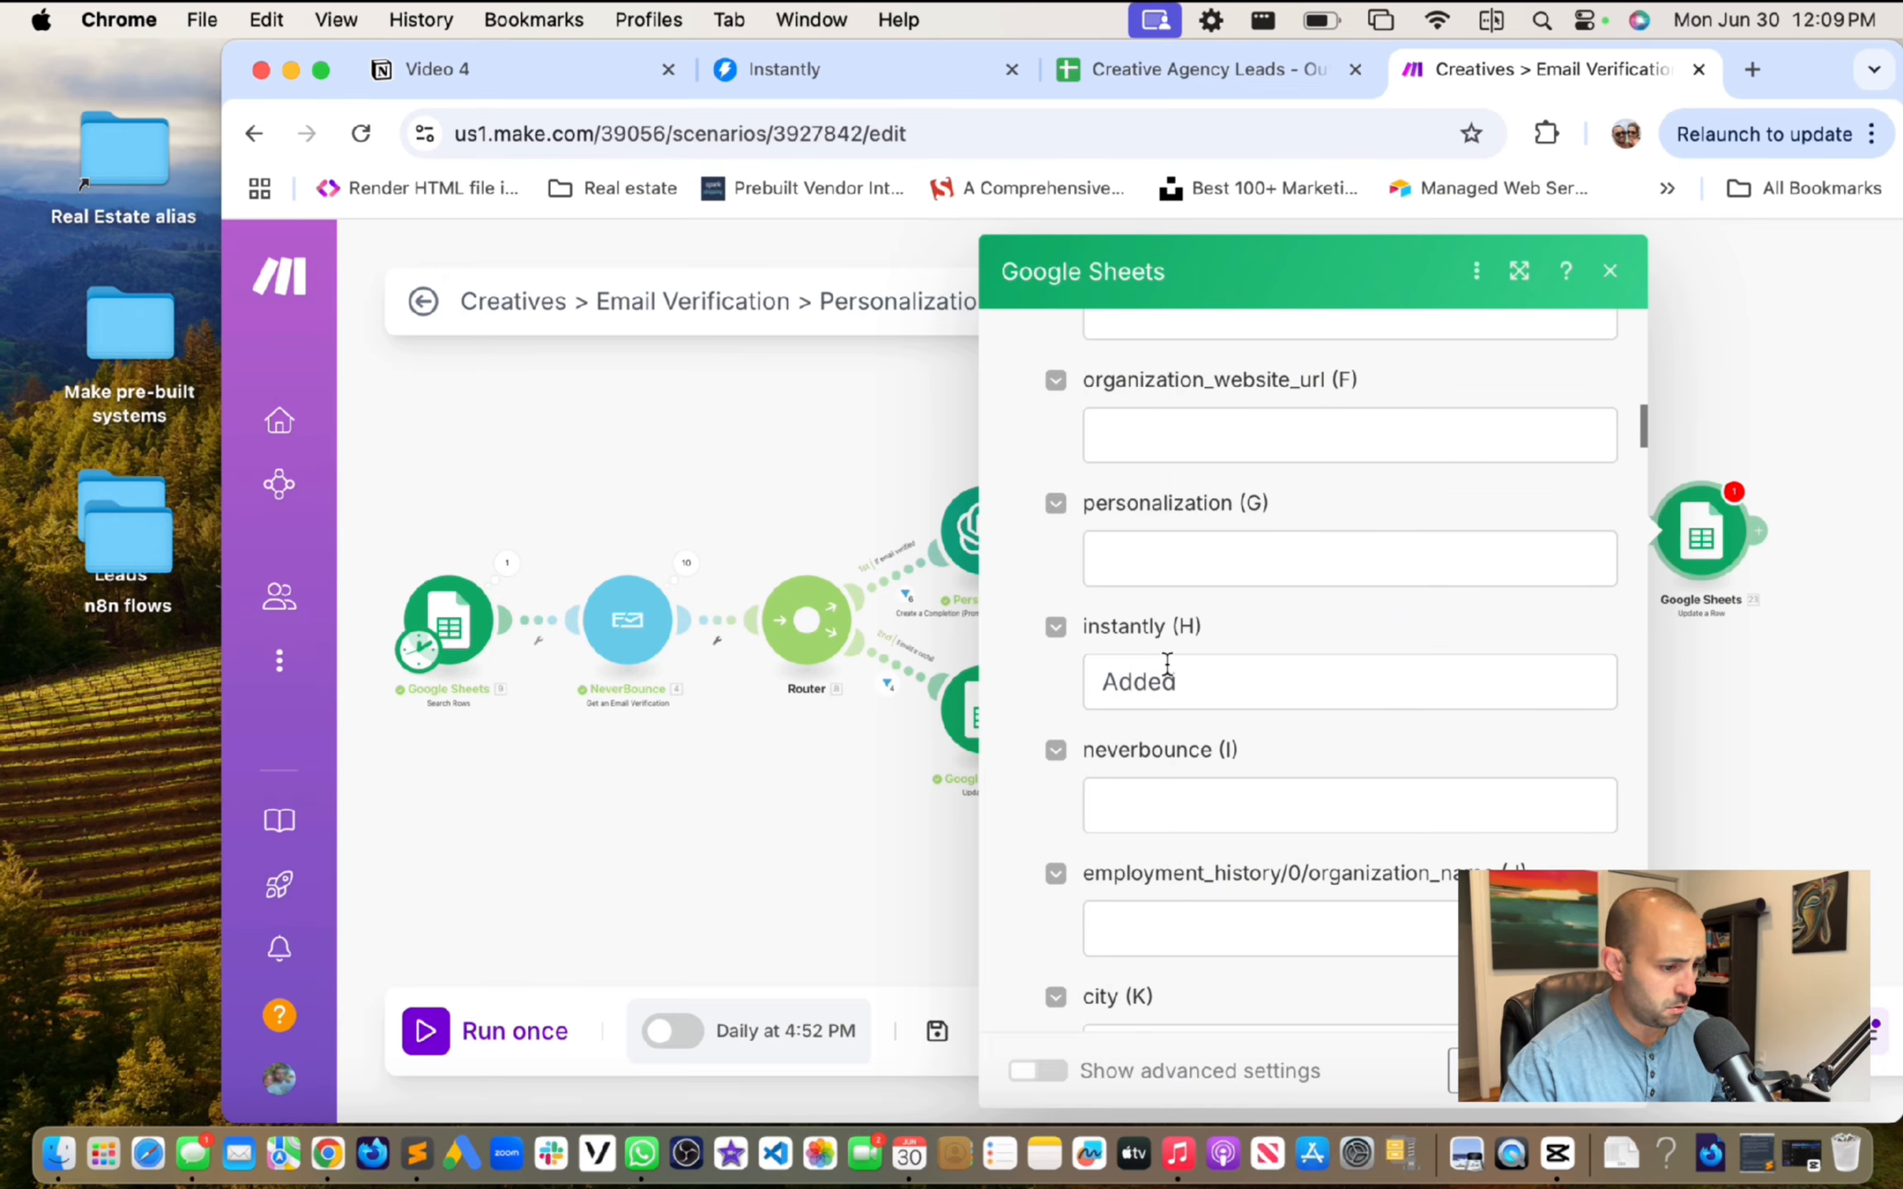
left_click(1581, 1072)
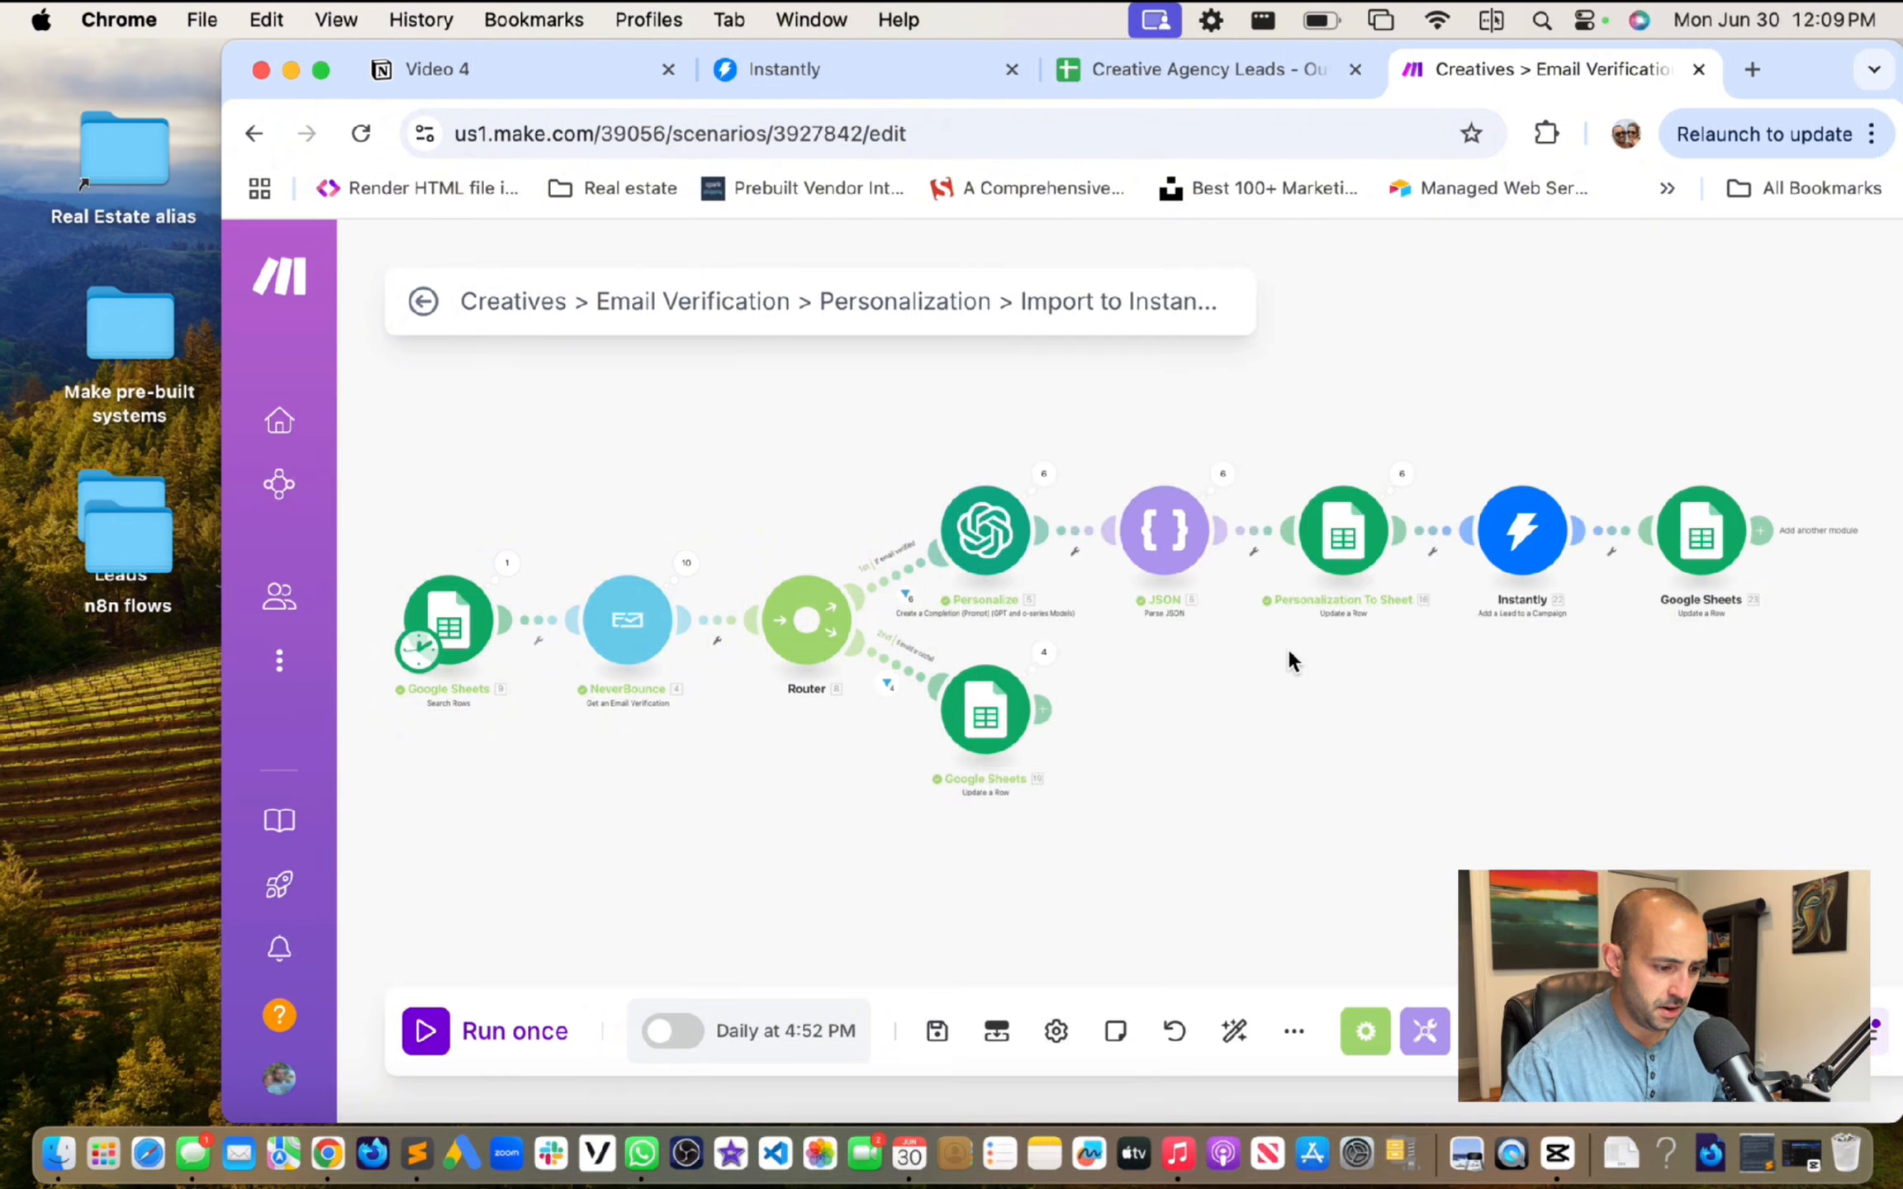
left_click(932, 1034)
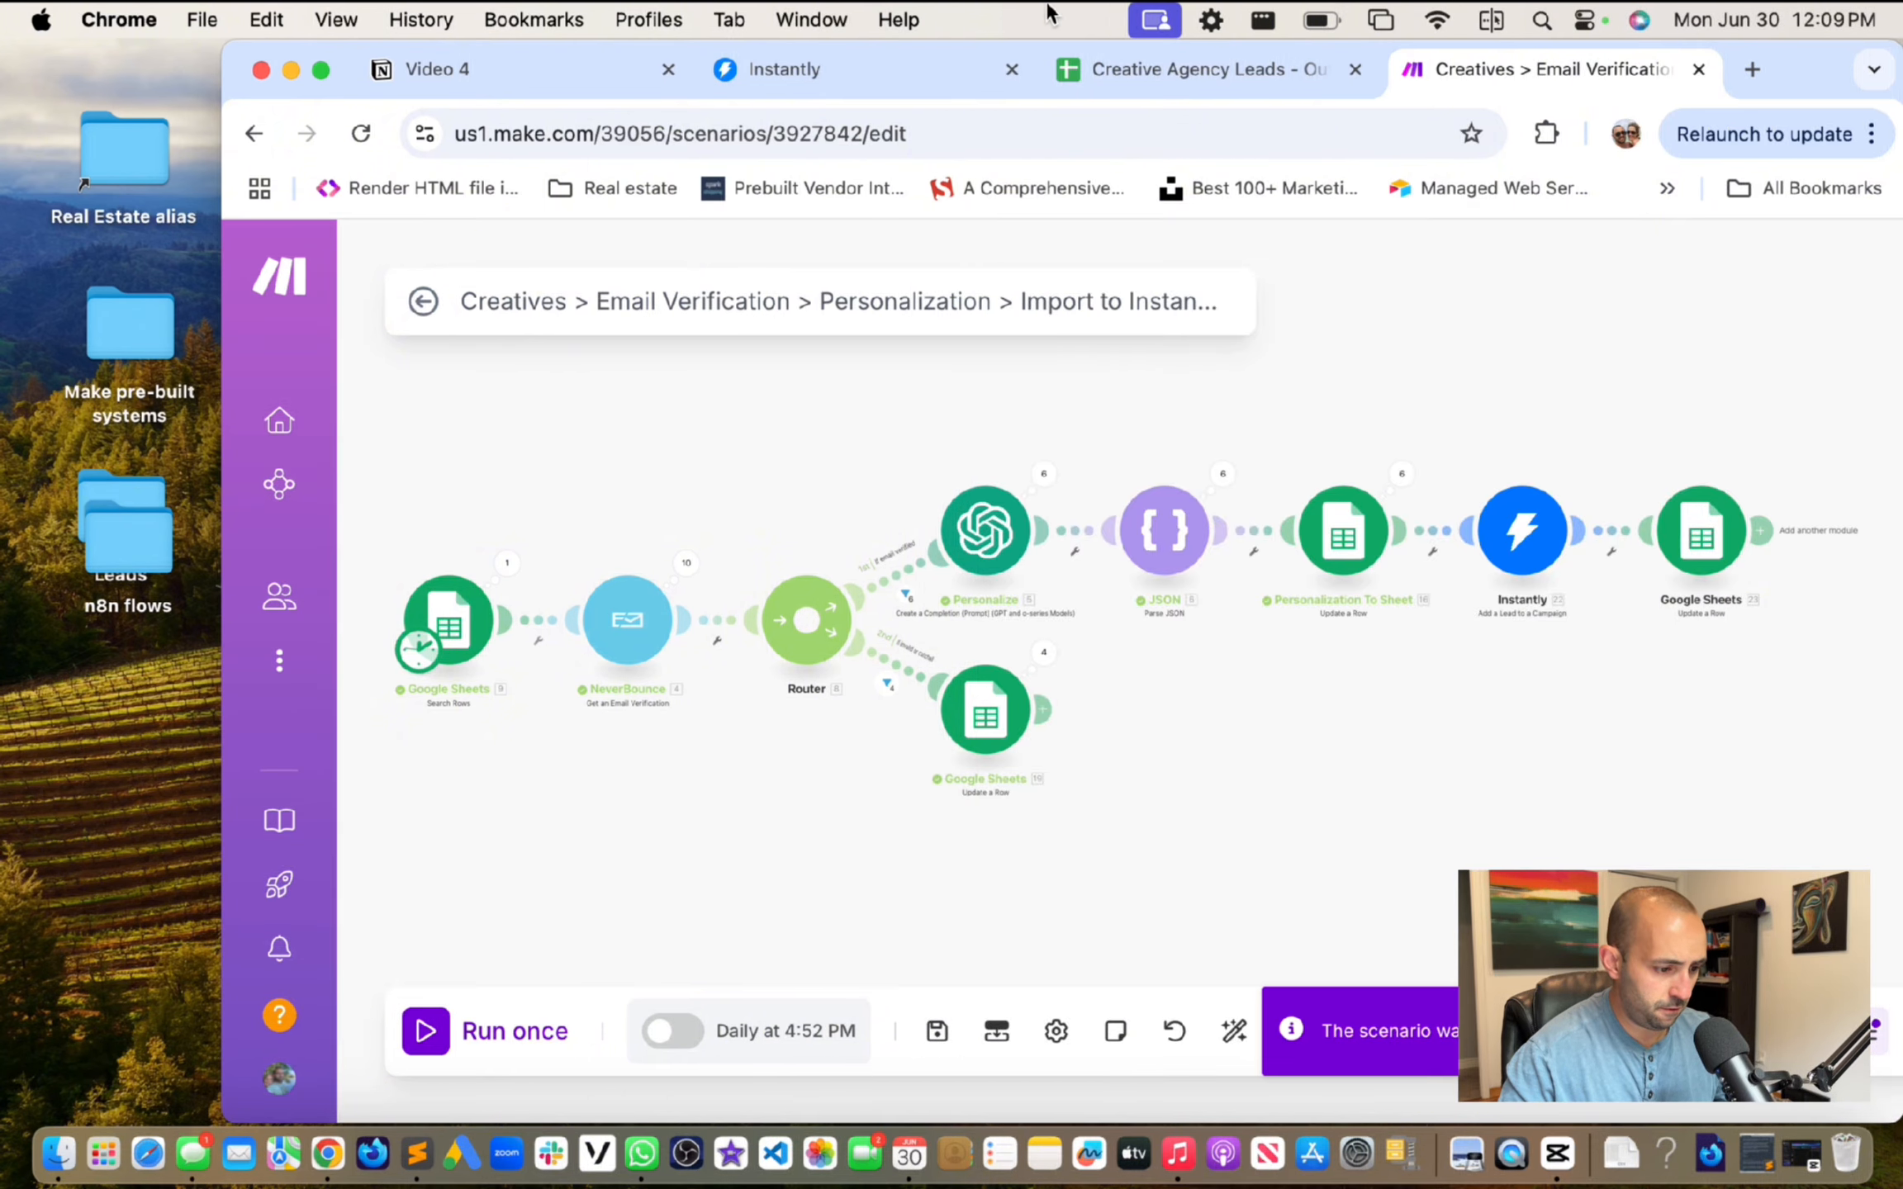
left_click(1189, 74)
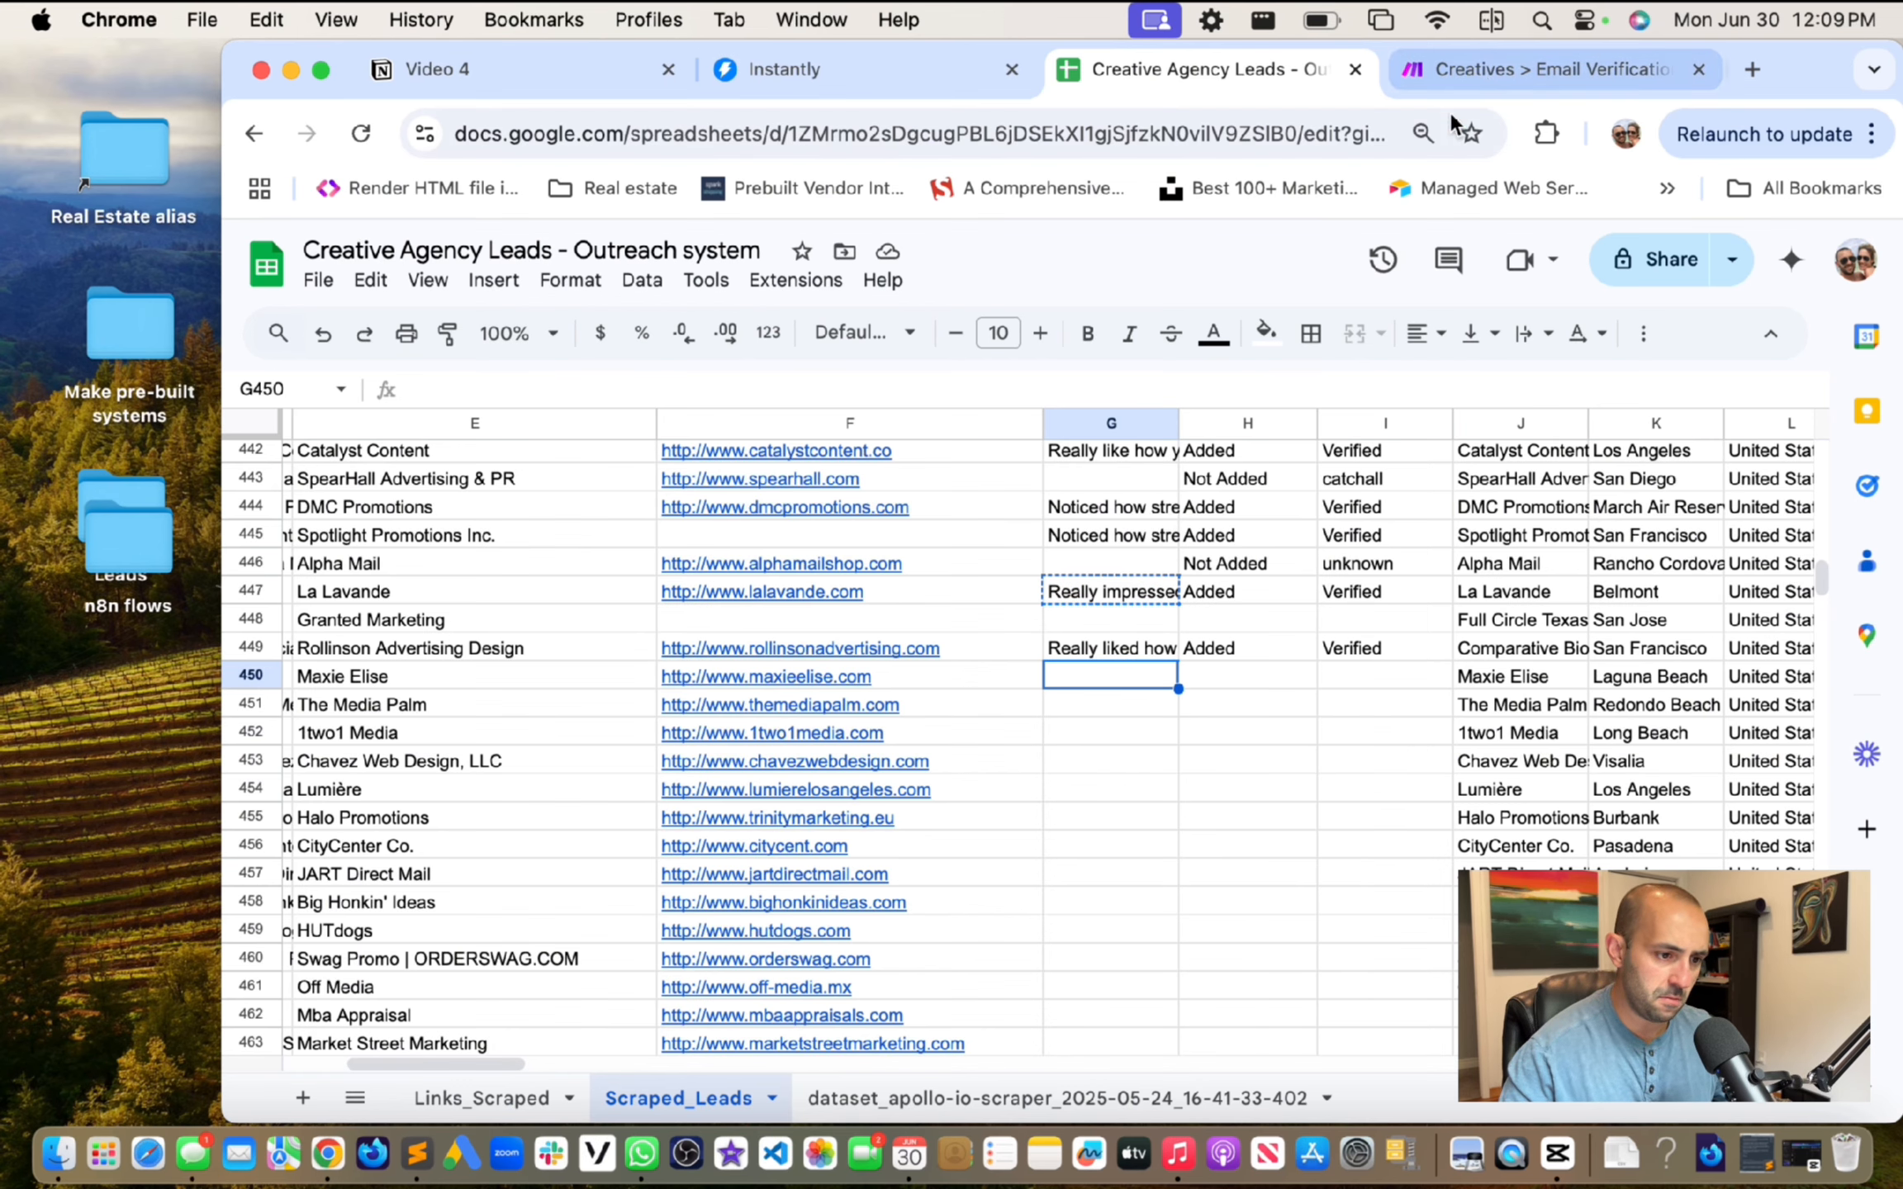
left_click(813, 76)
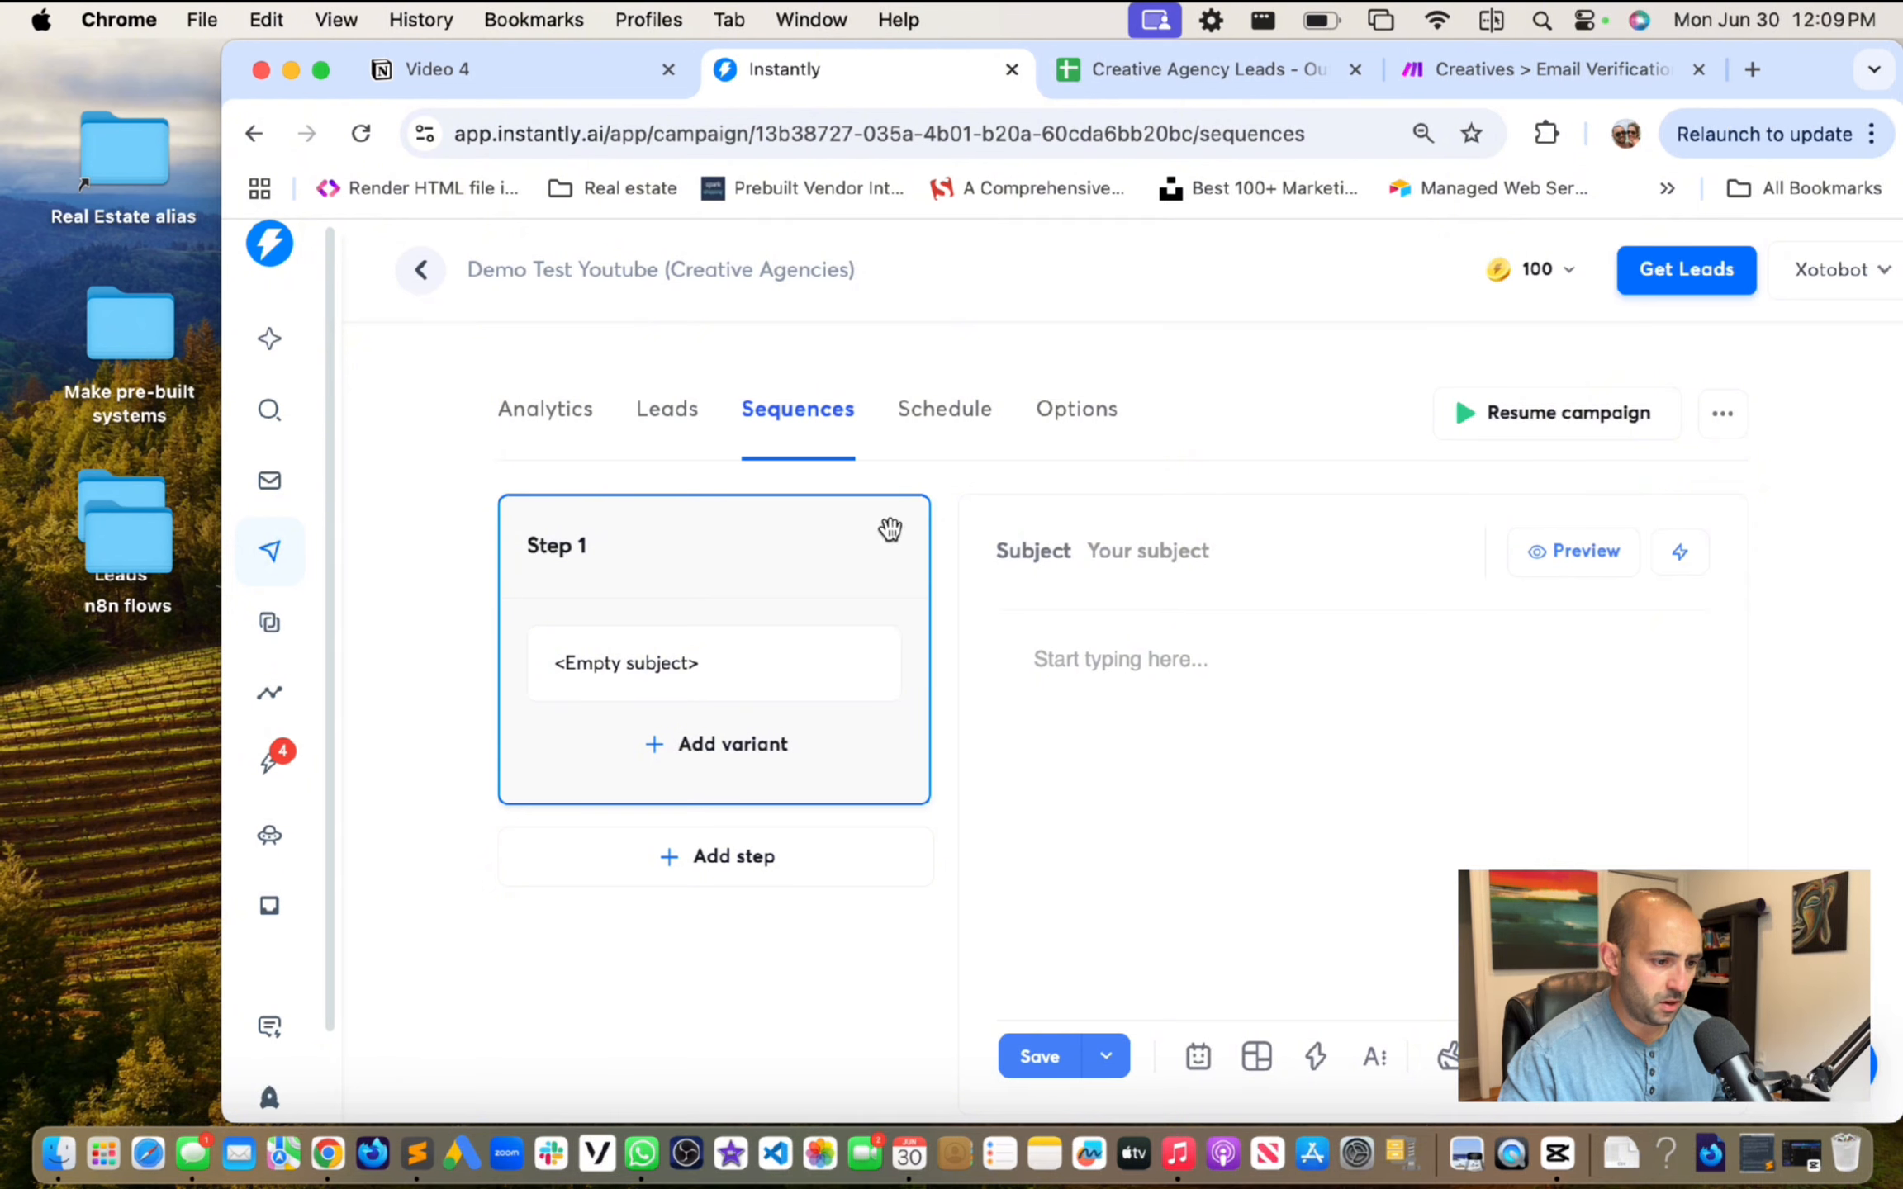
left_click(643, 413)
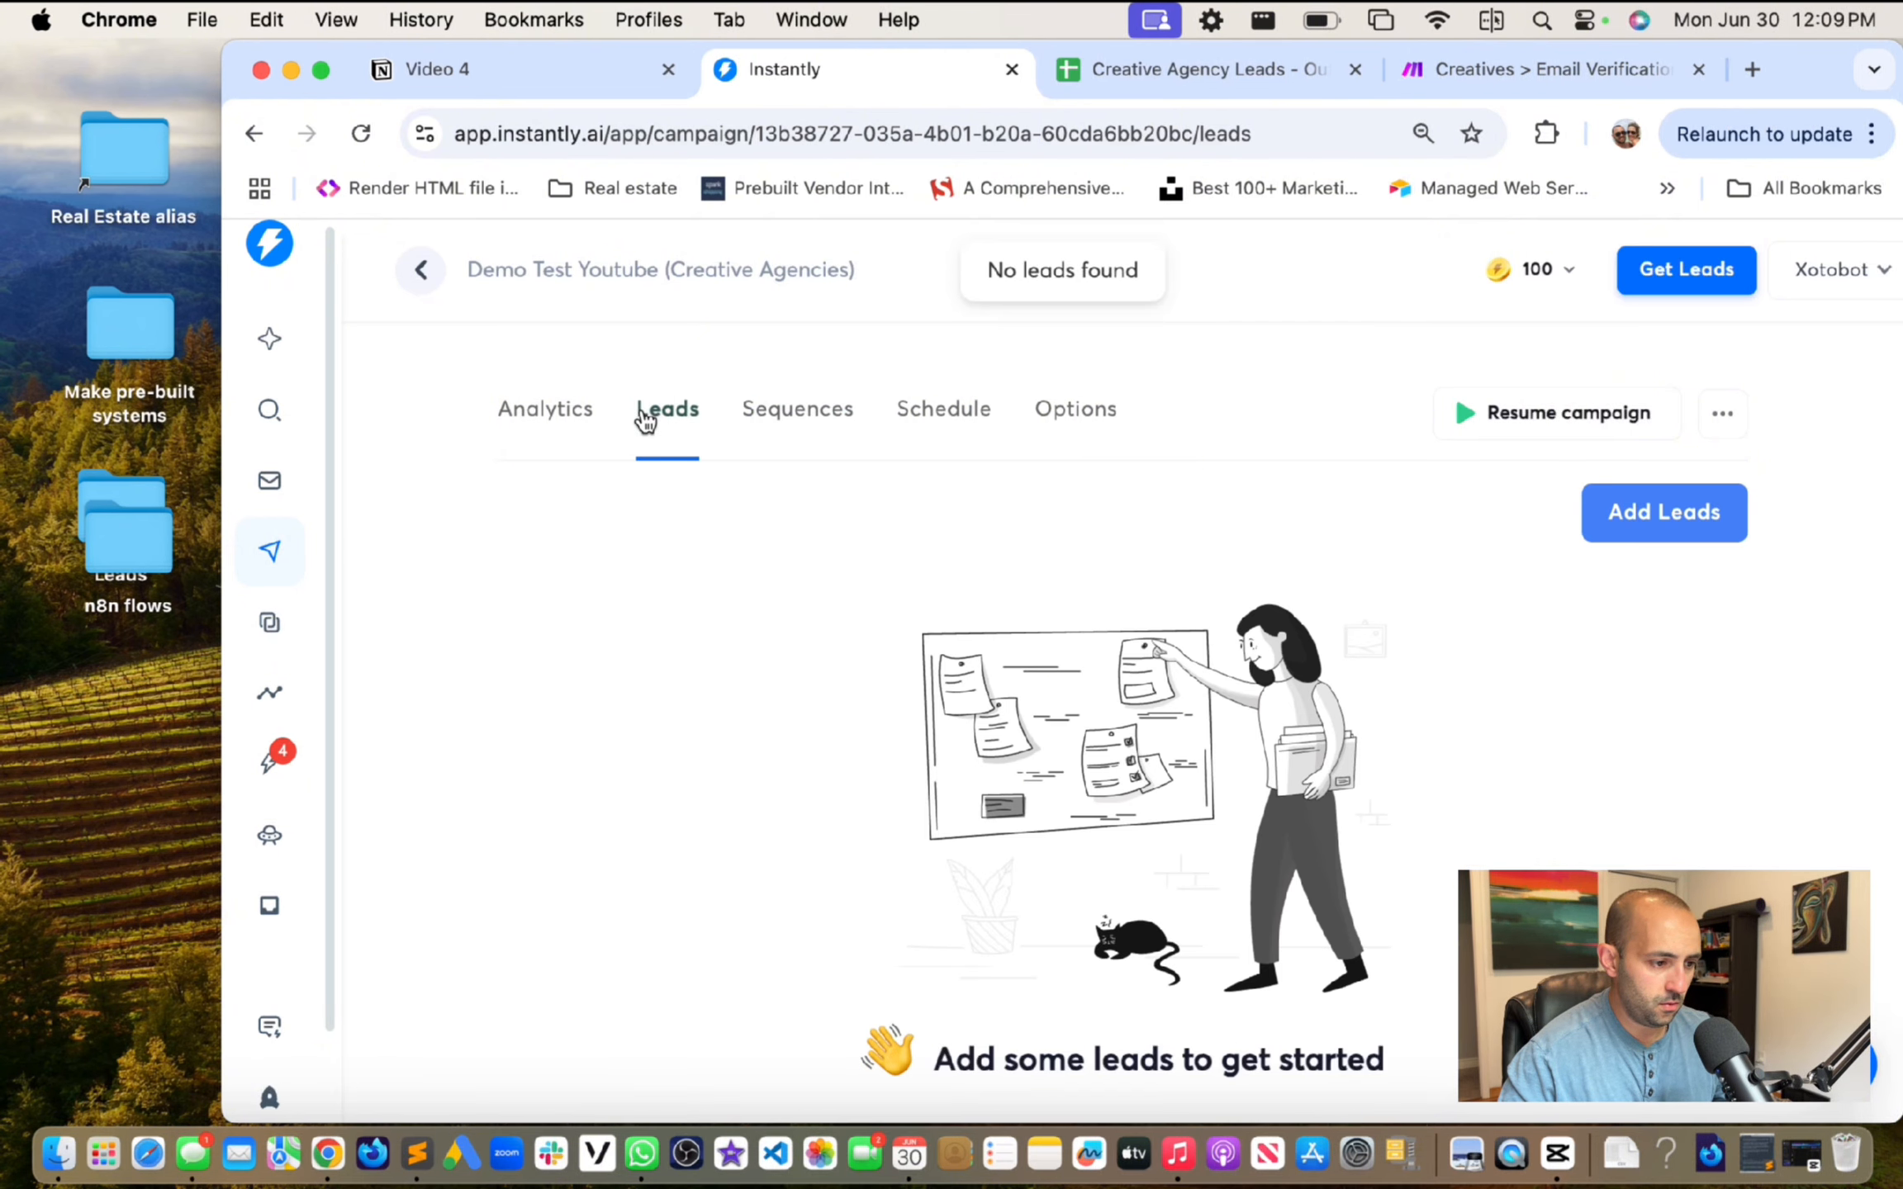
left_click(1513, 70)
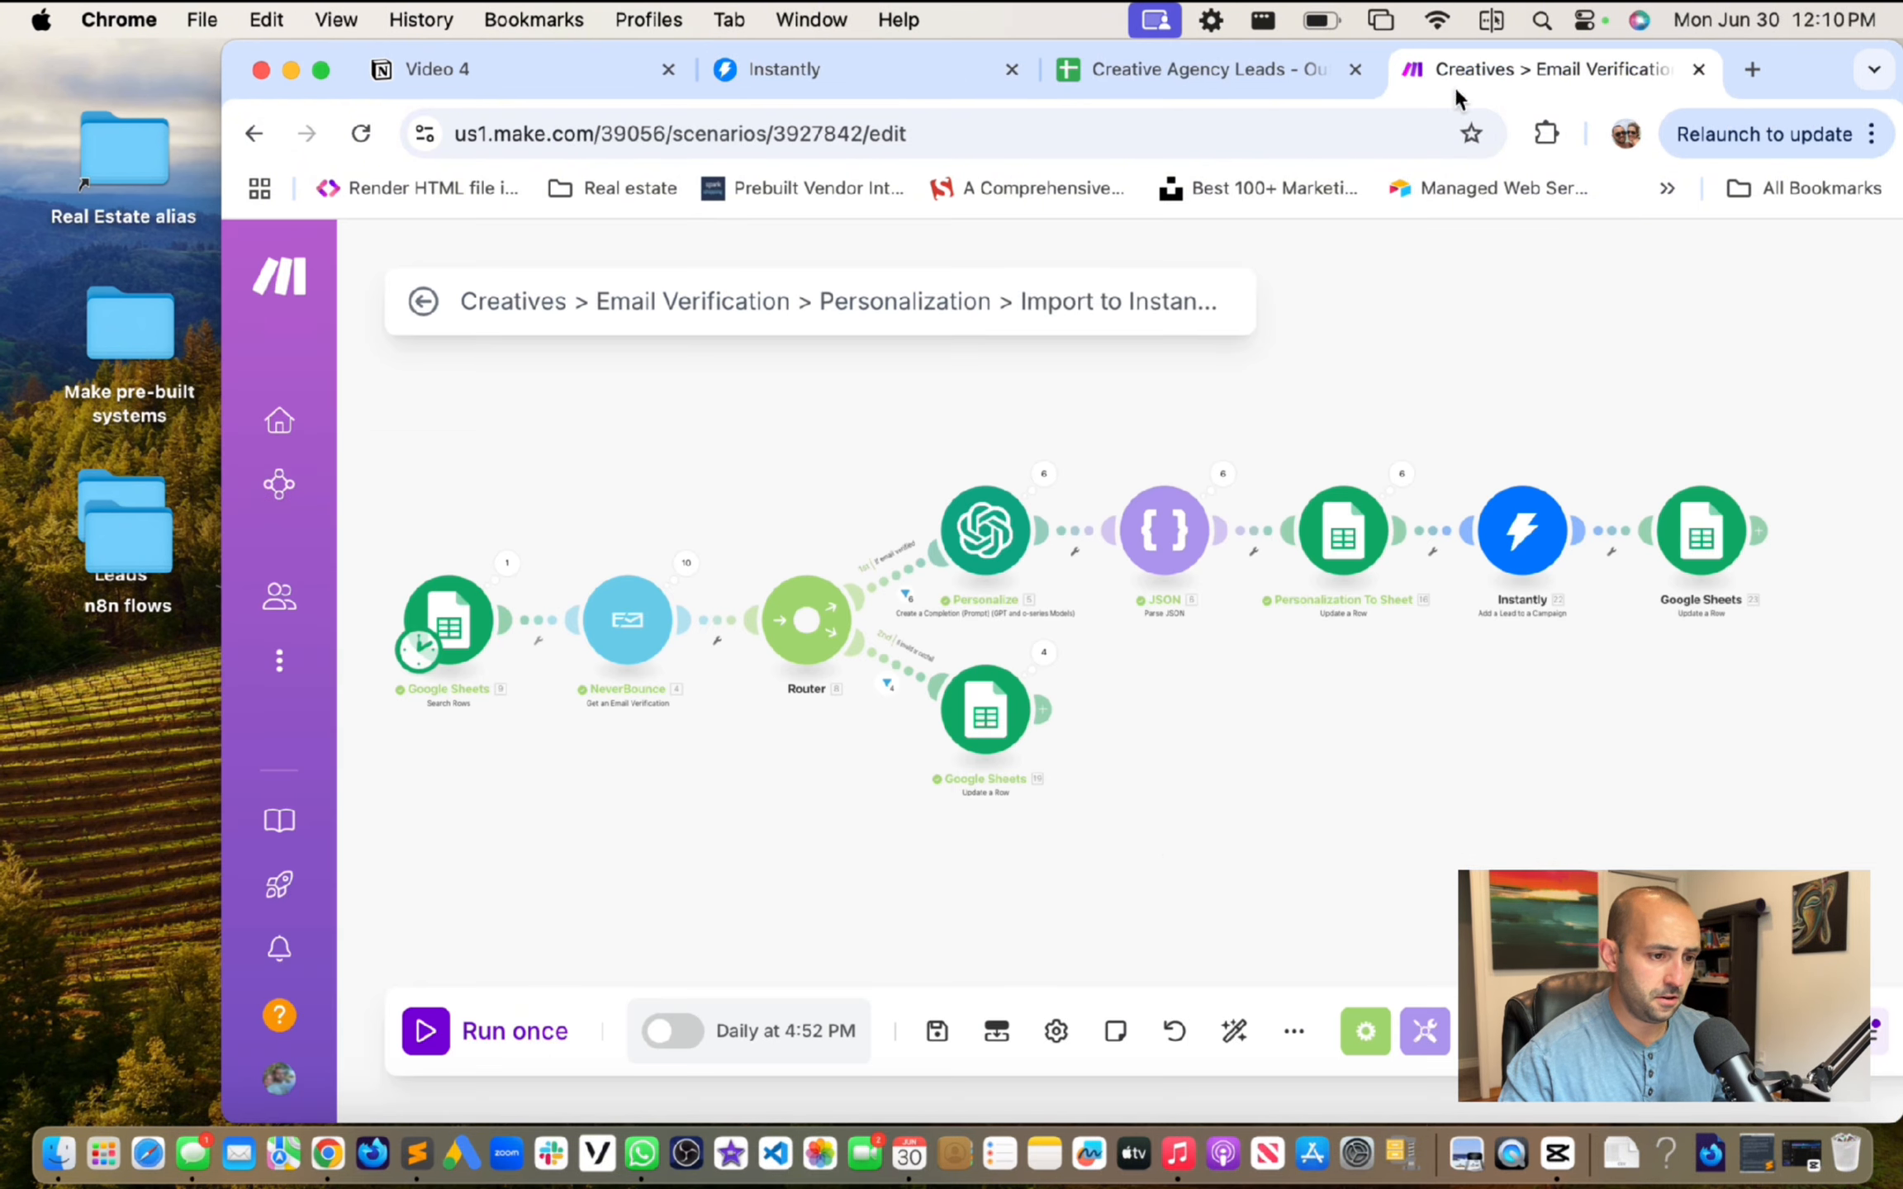
Step: Start and stop a run, then open the Search Rows module and select its Limit of 10
left_click(426, 1032)
left_click(438, 1043)
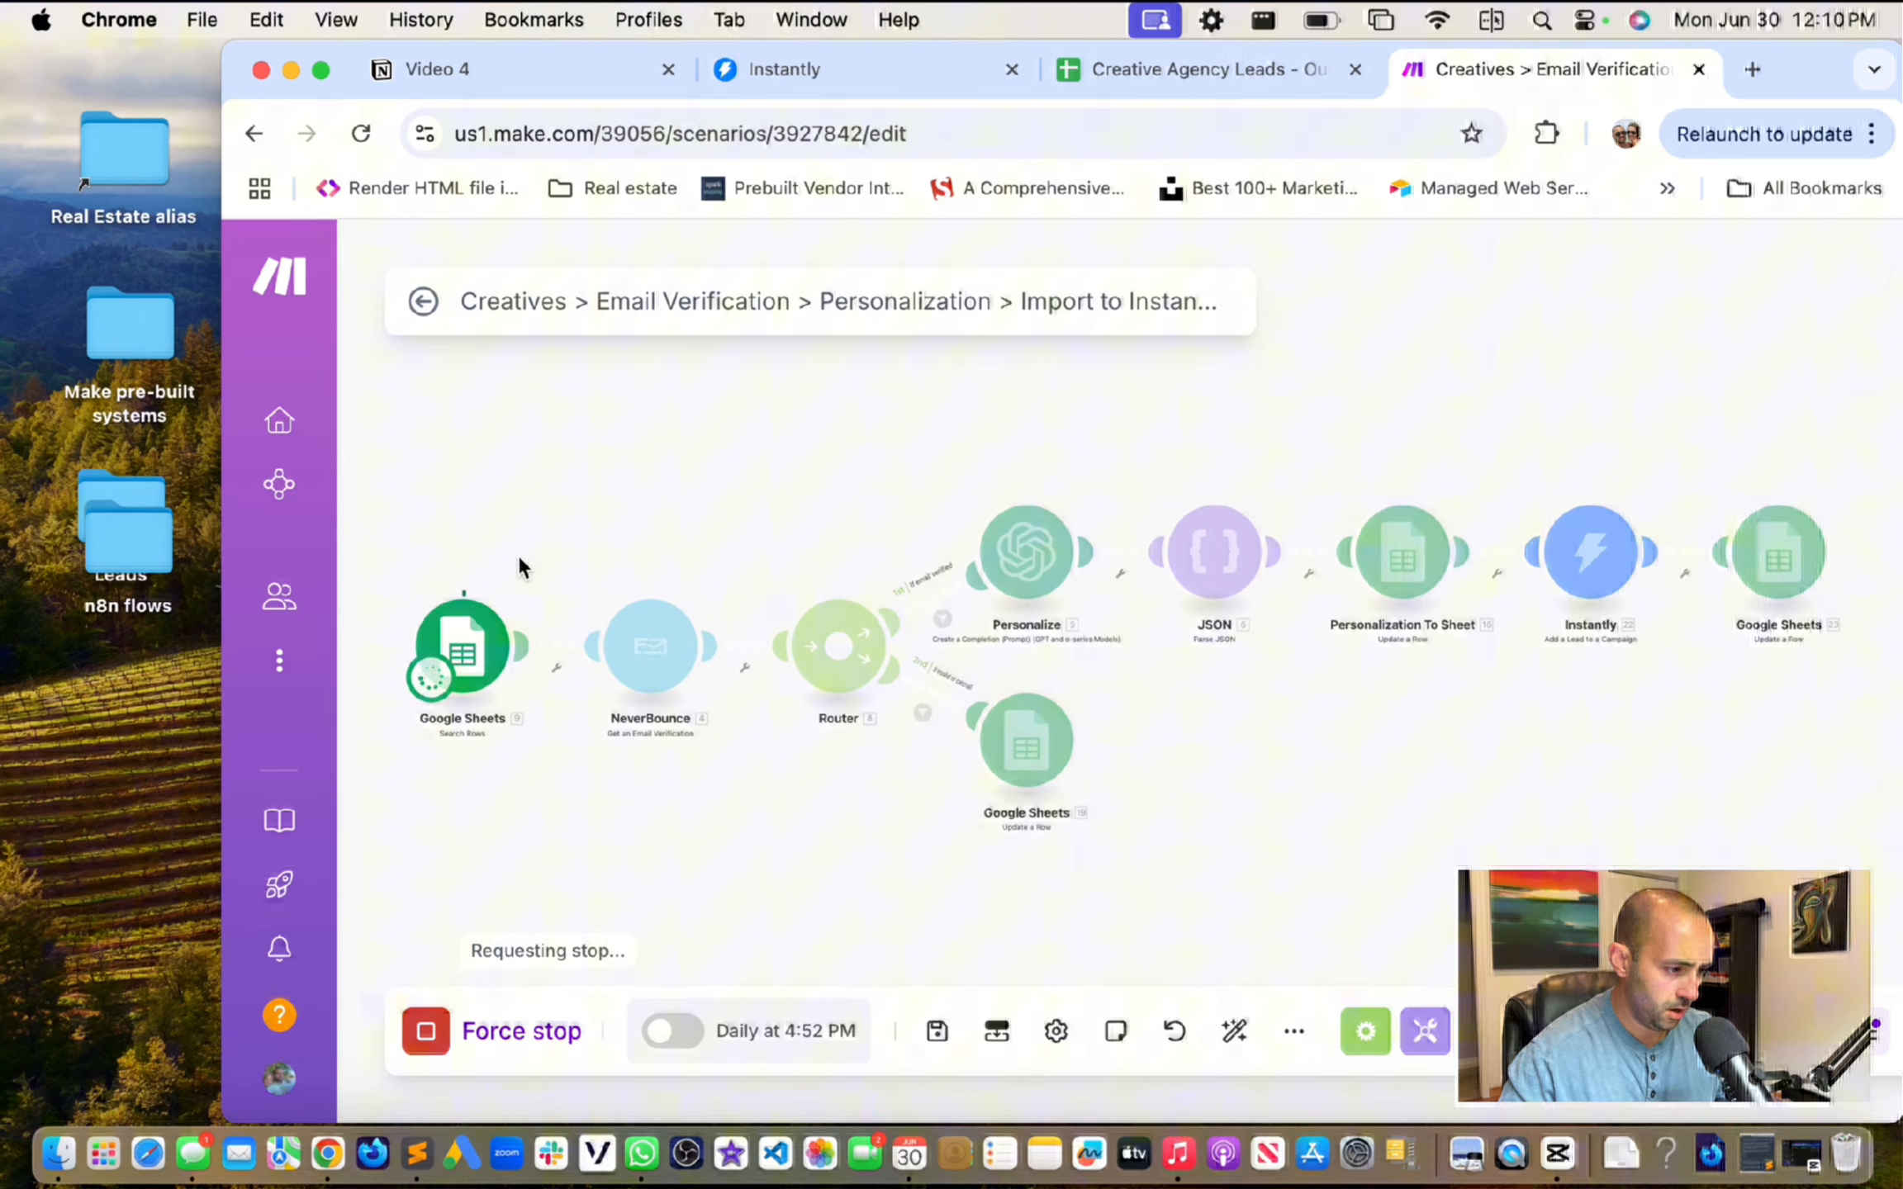
left_click(467, 649)
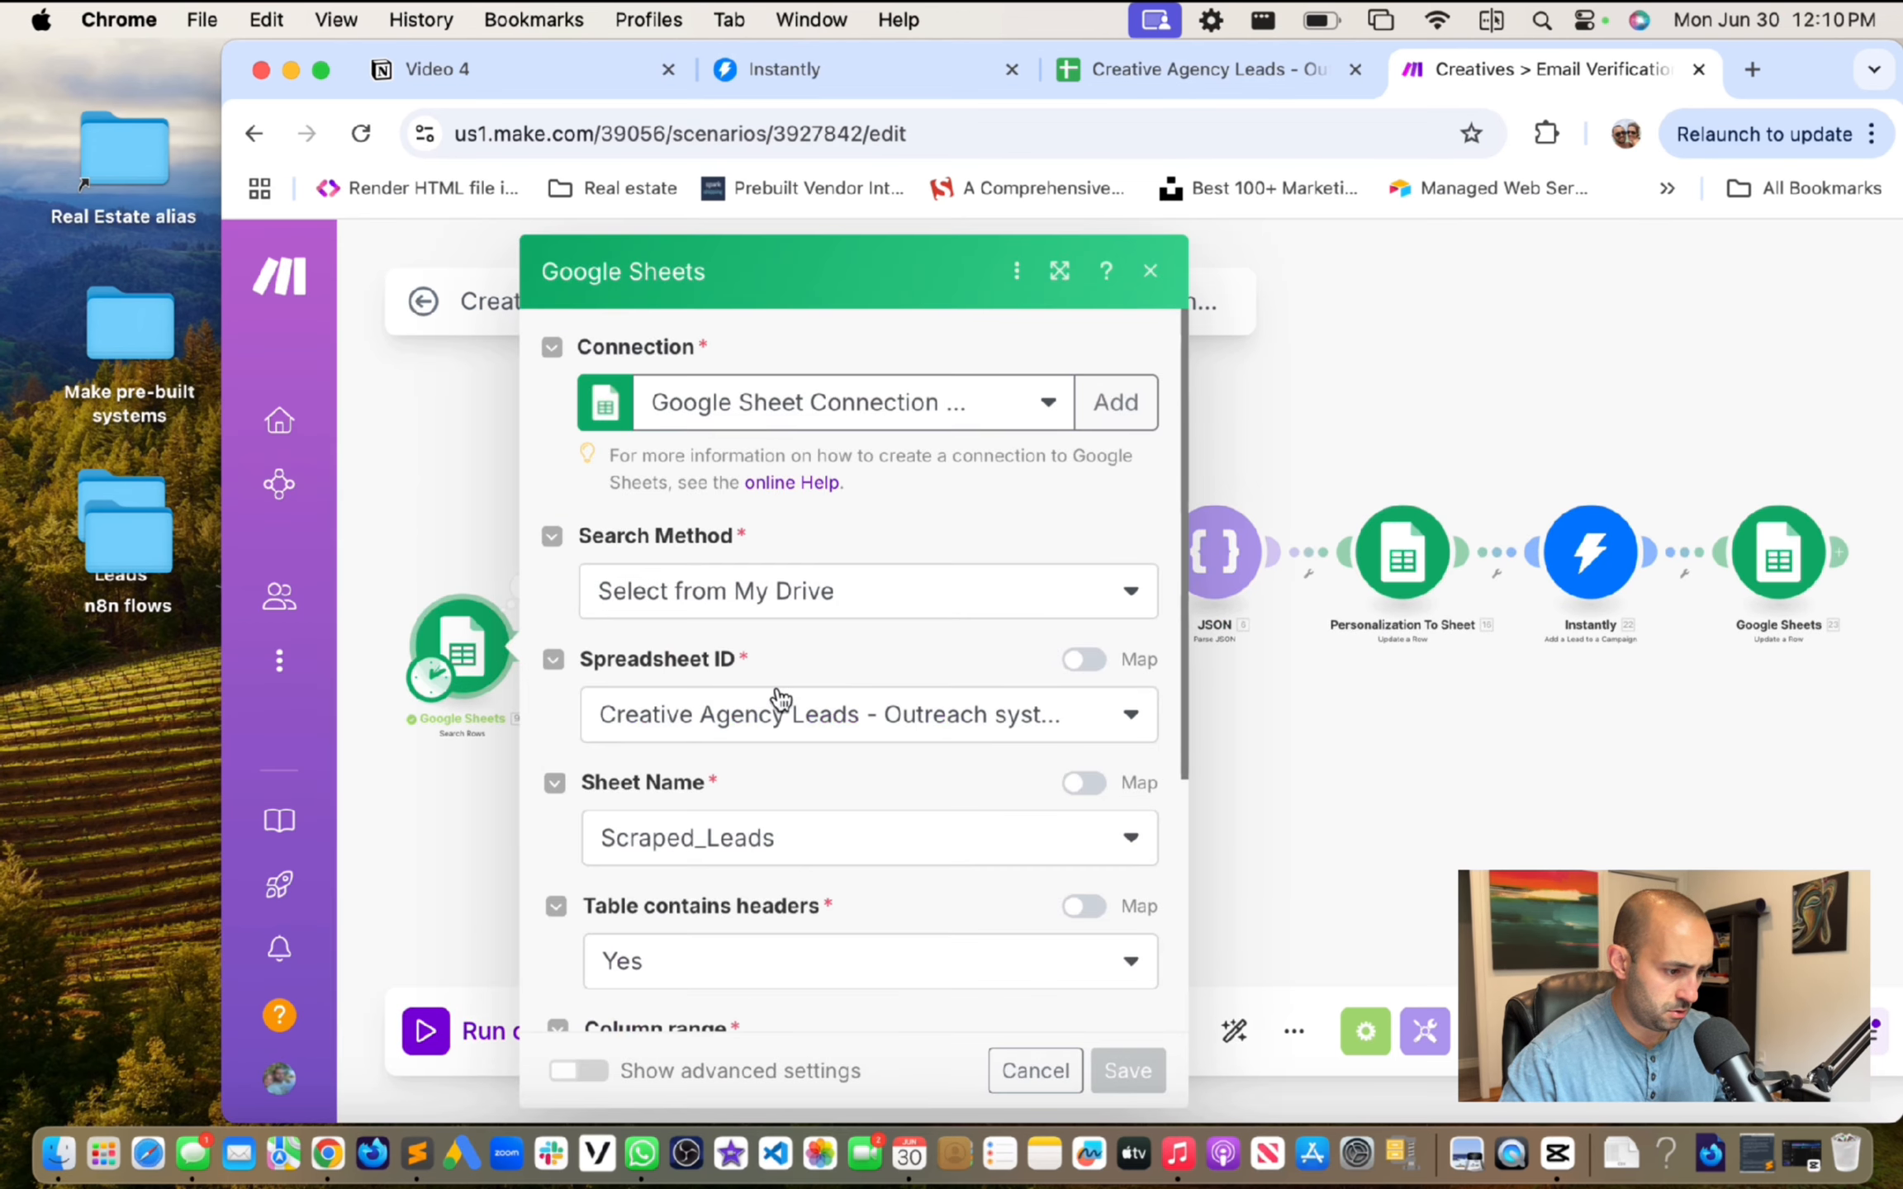
scroll(777, 698, "down", 10)
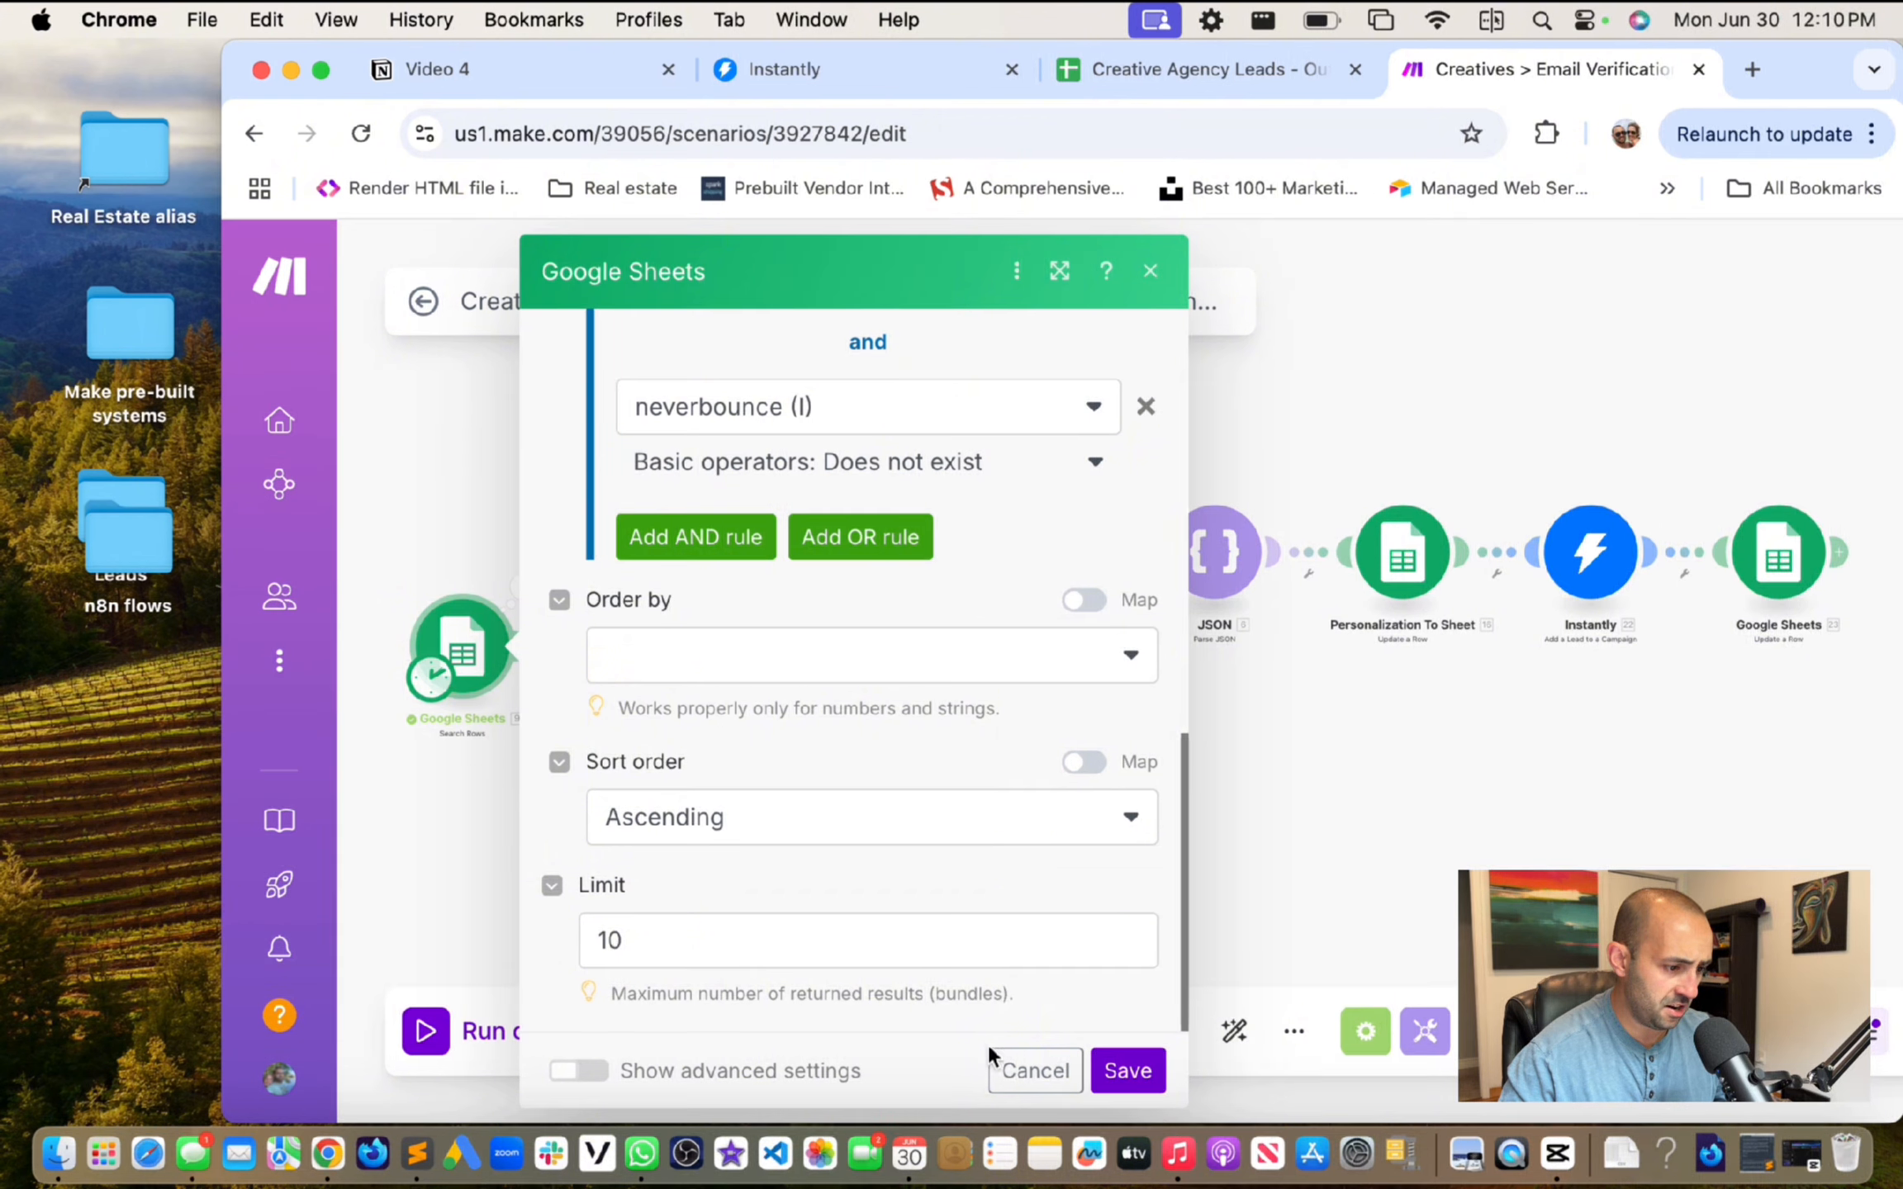
left_click(1126, 1068)
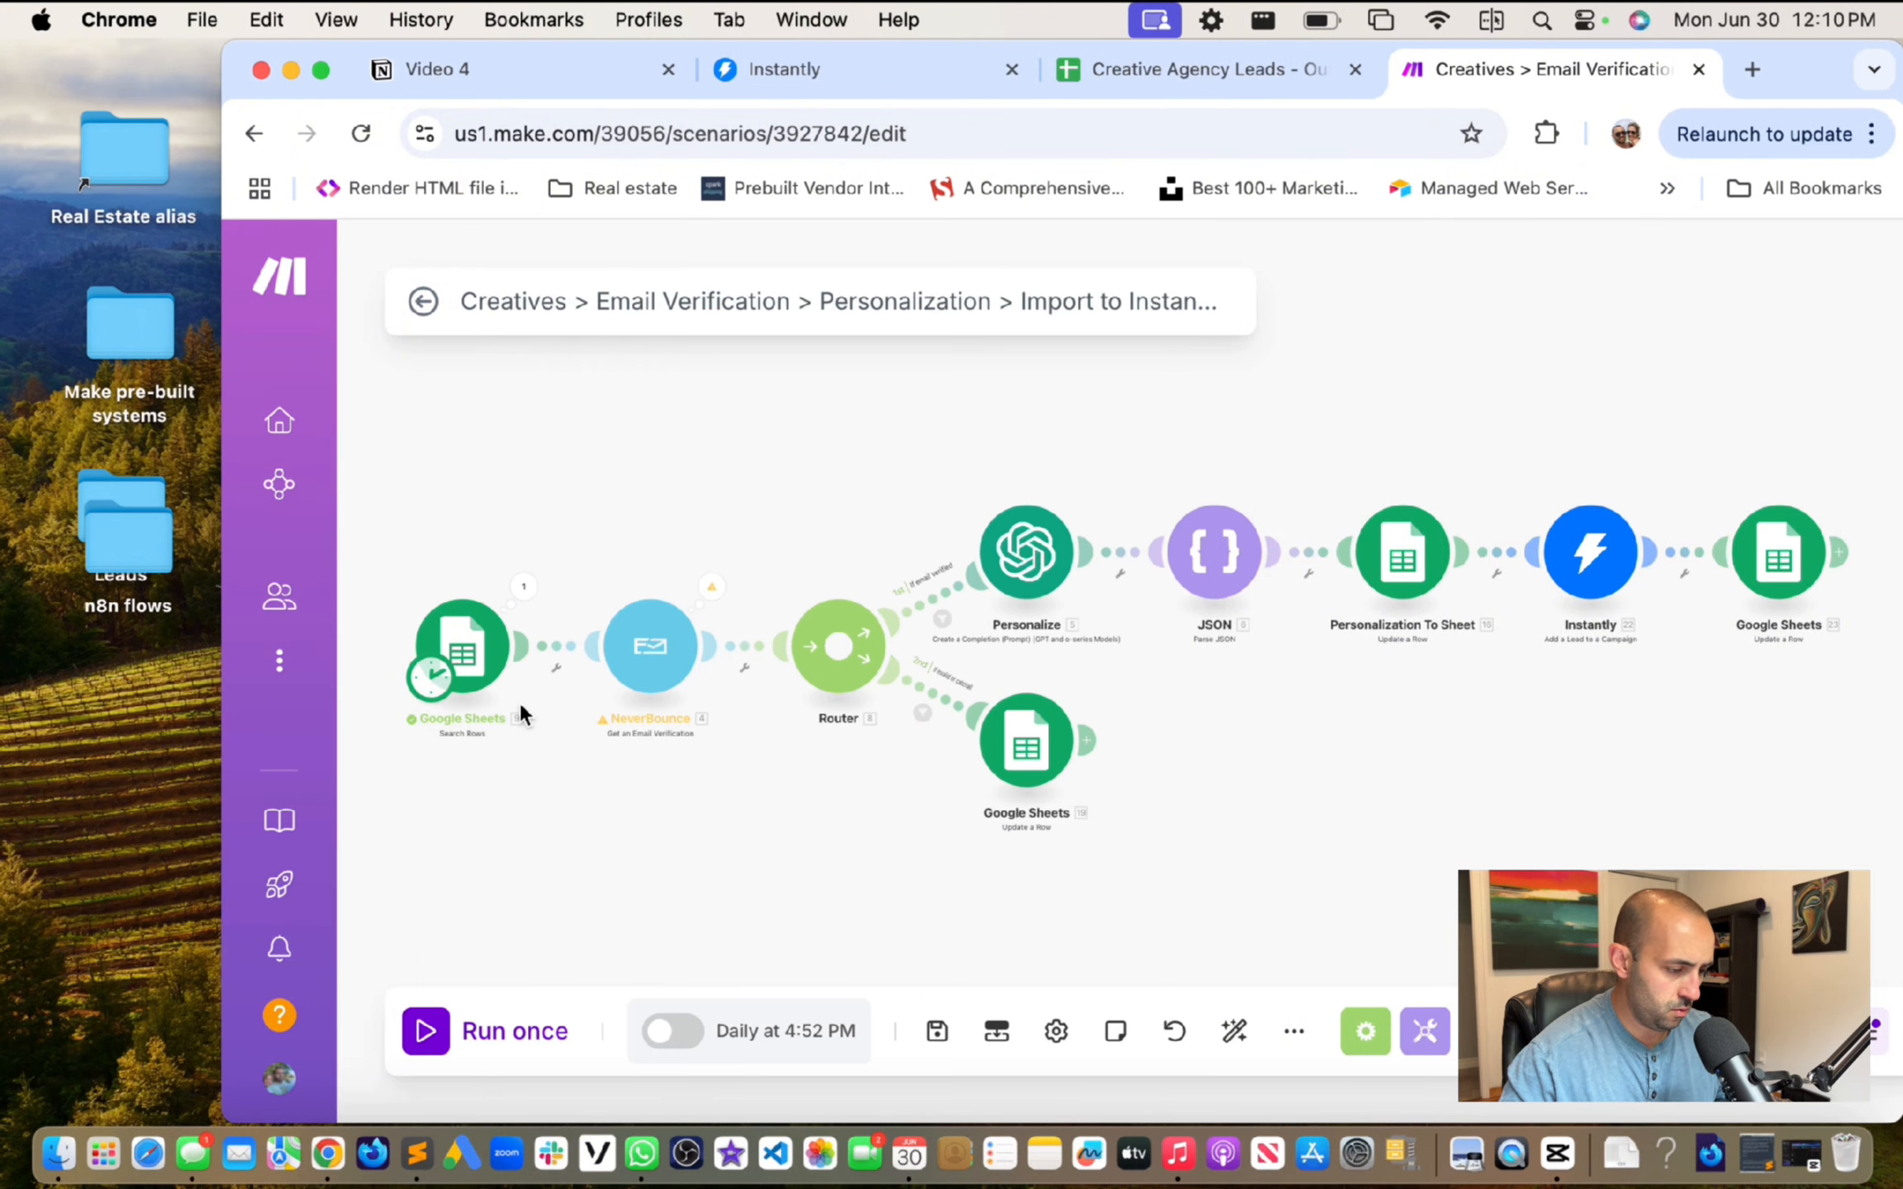
left_click(467, 646)
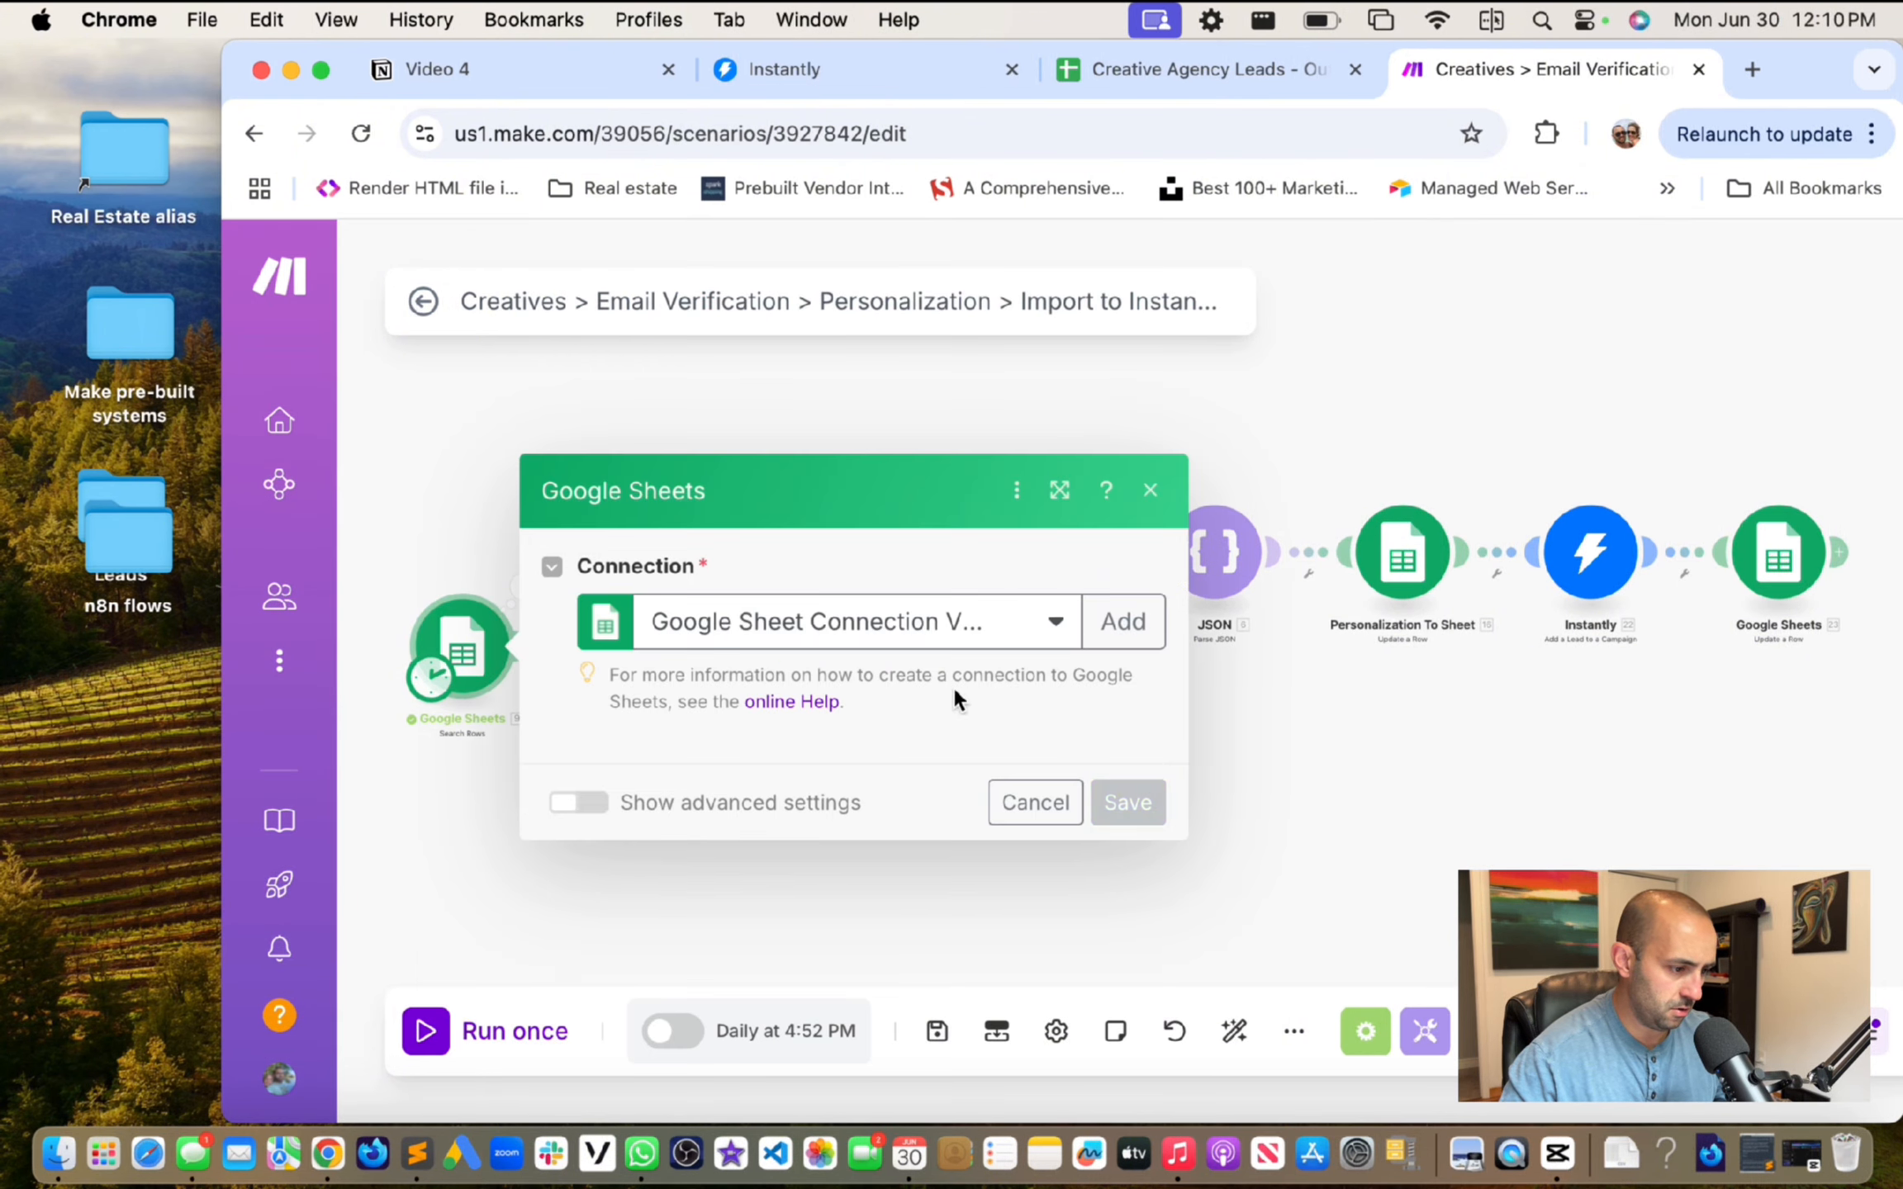
scroll(874, 722, "down", 15)
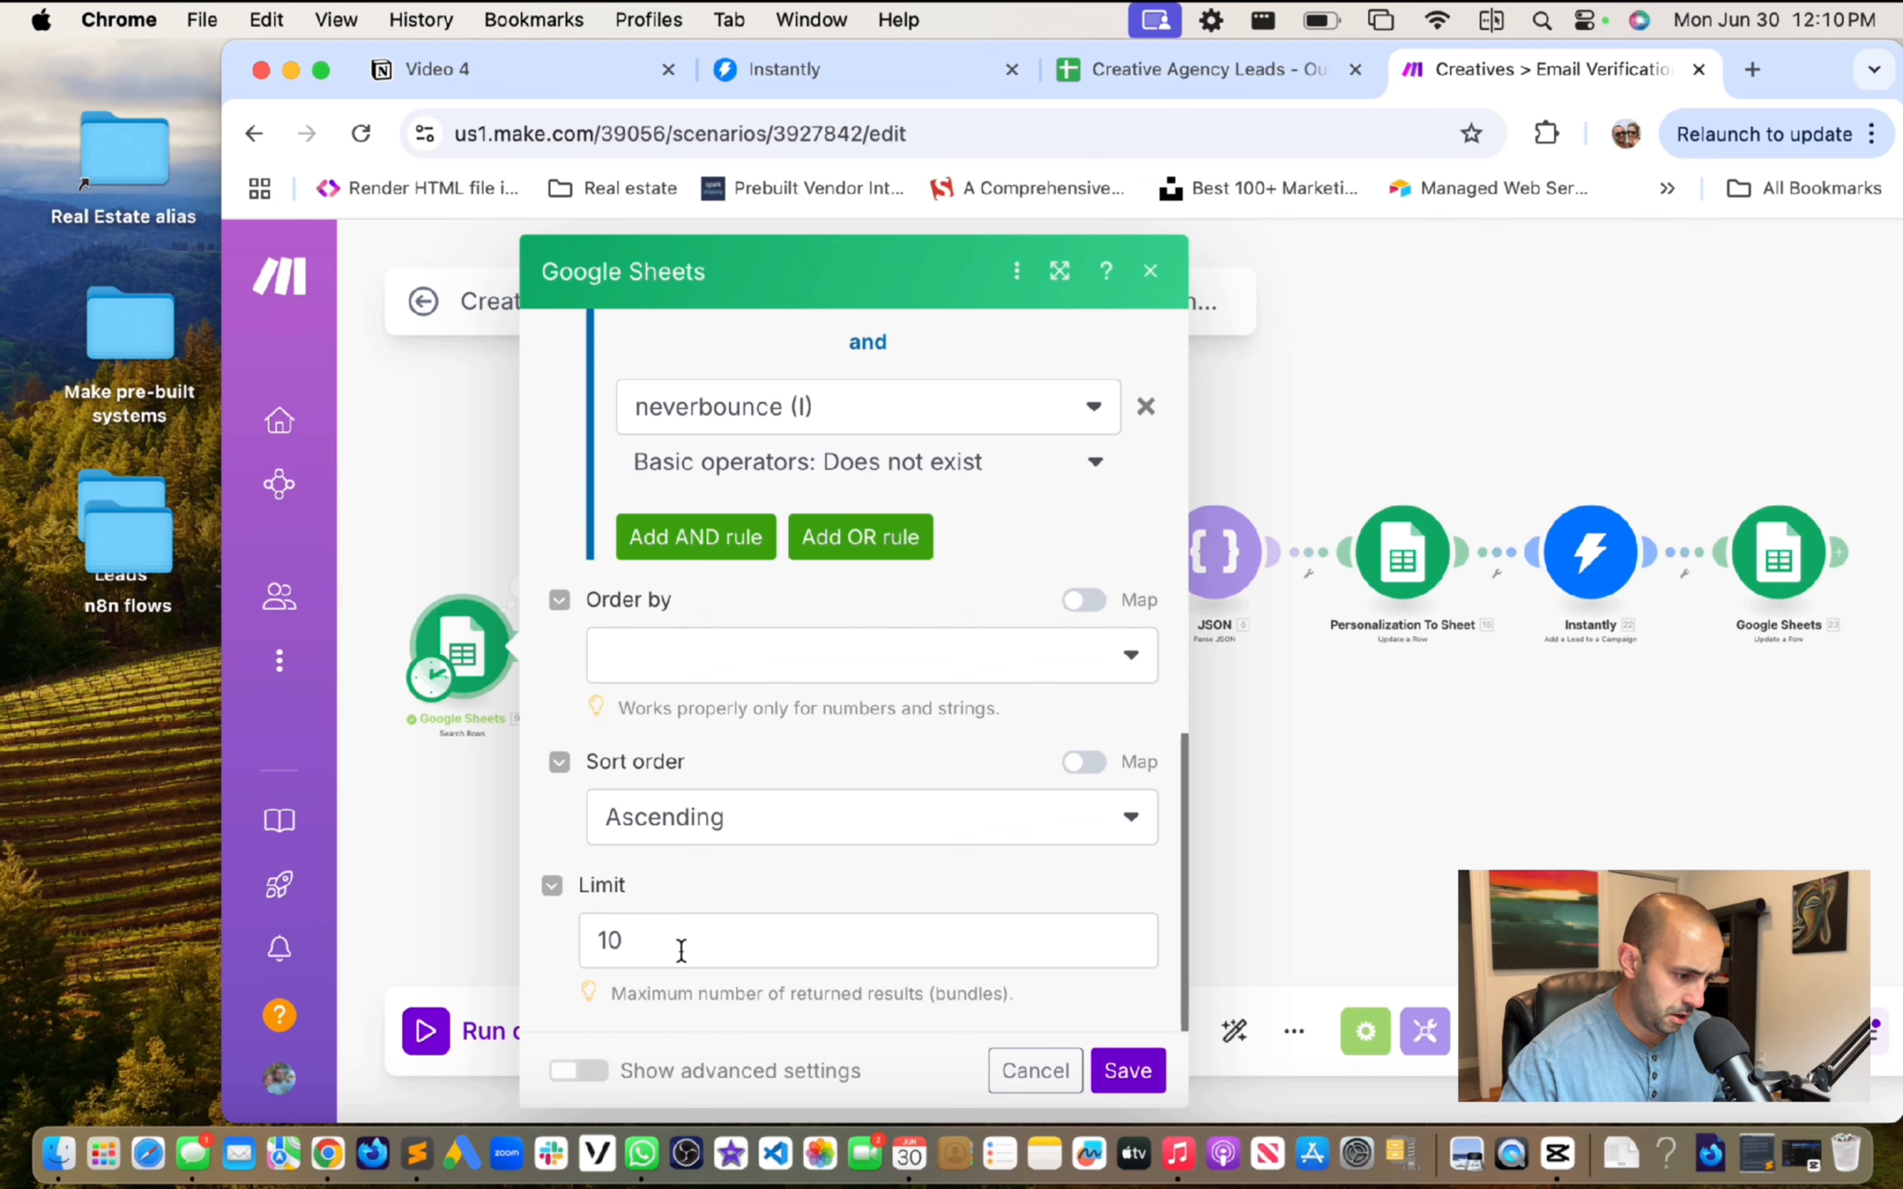
double_click(681, 950)
Step: Set the search Limit to 5, save the module, and run the scenario once
type("5")
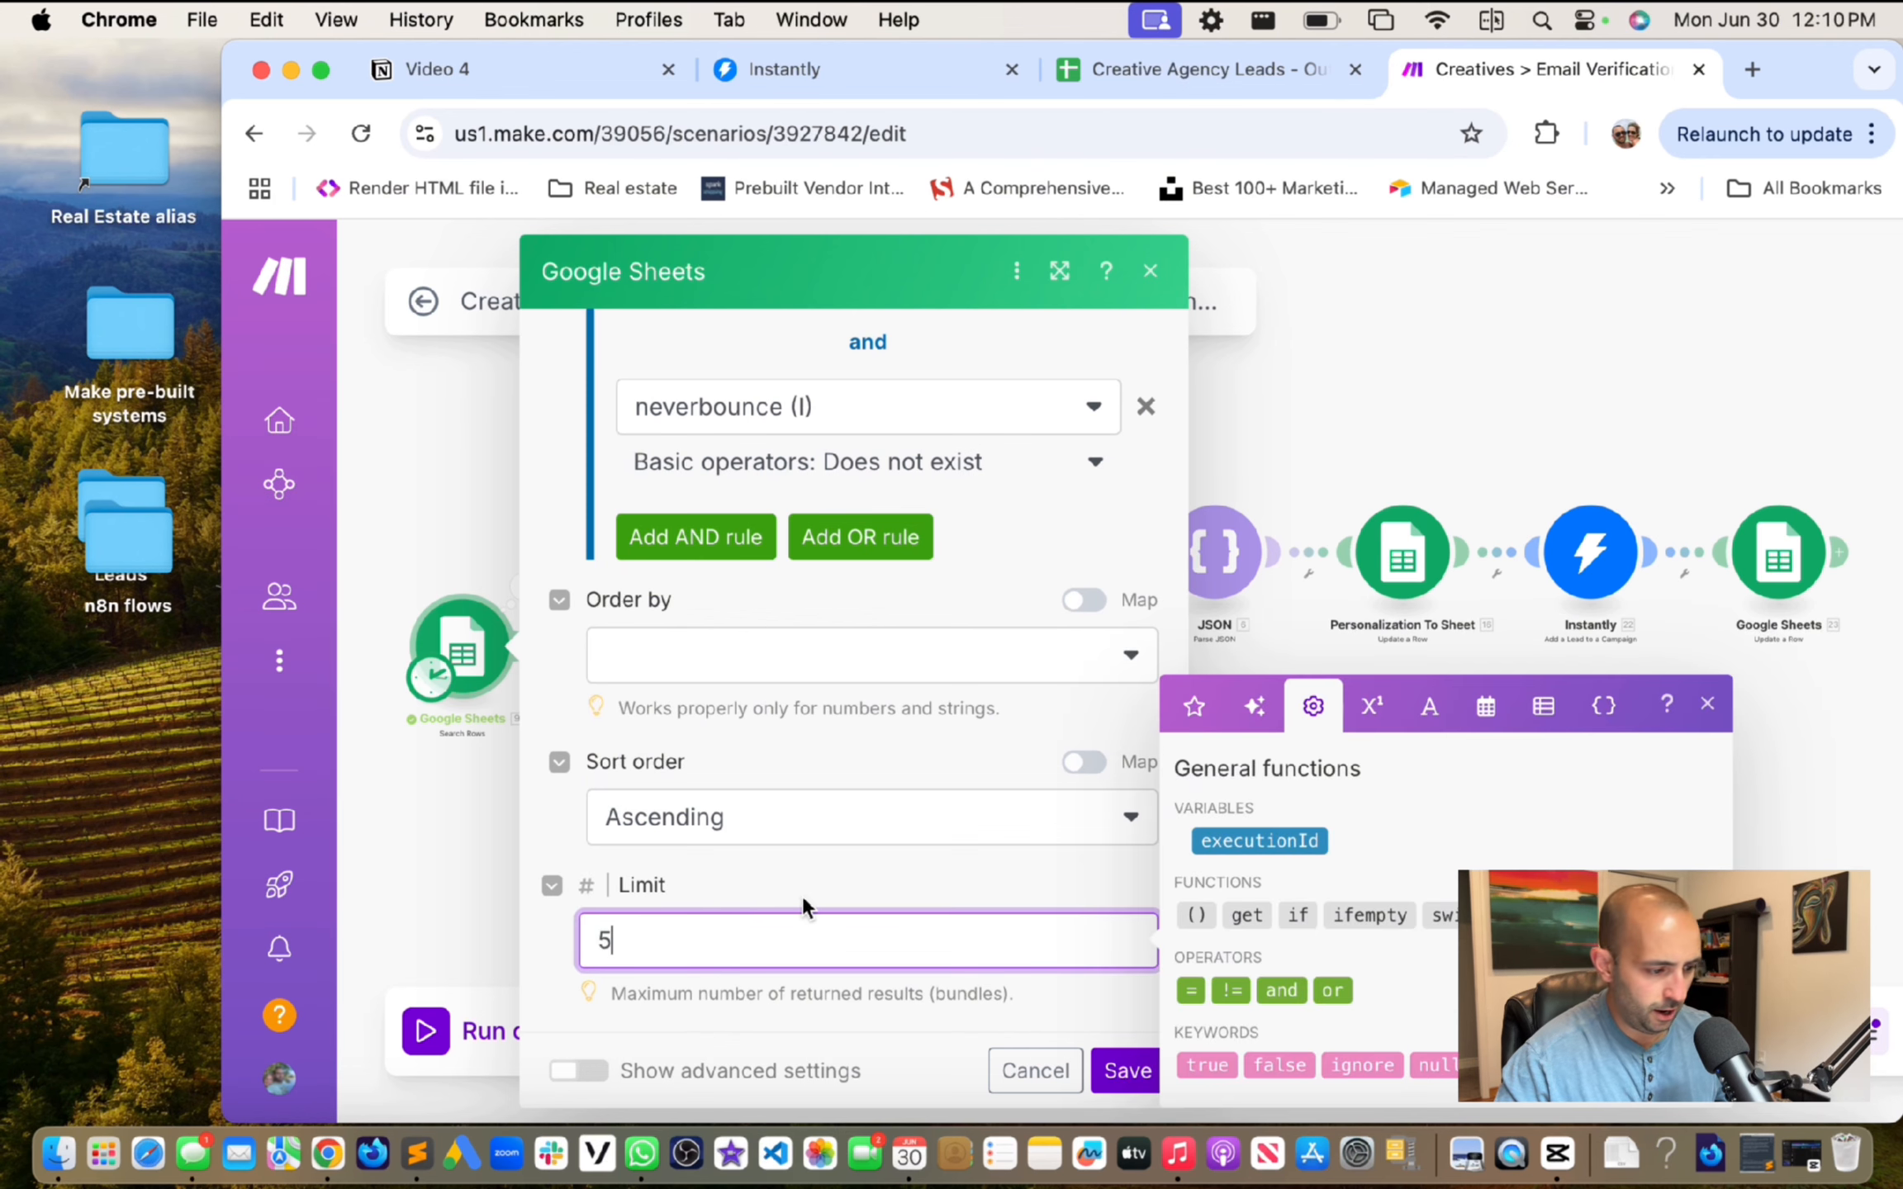
left_click(826, 895)
left_click(1125, 1070)
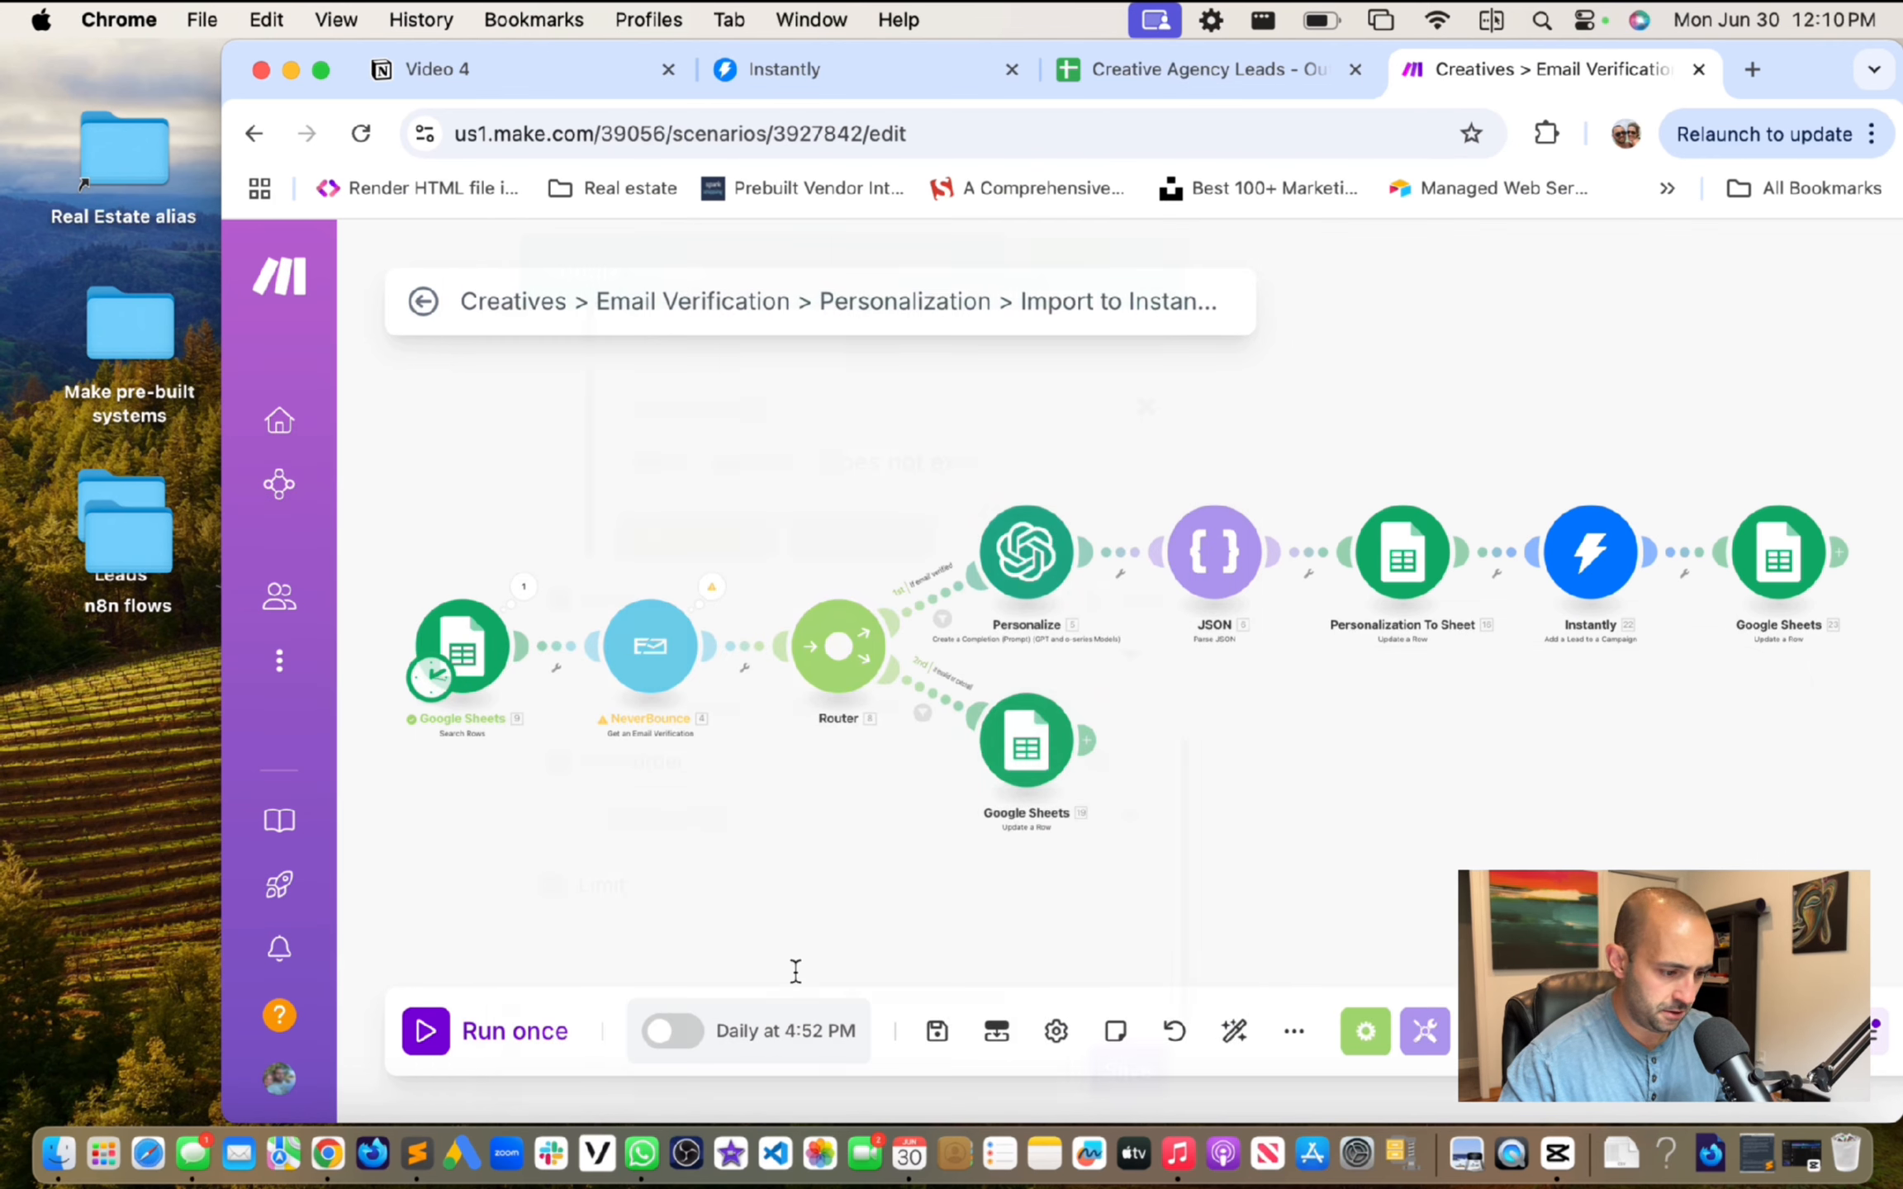
left_click(452, 1039)
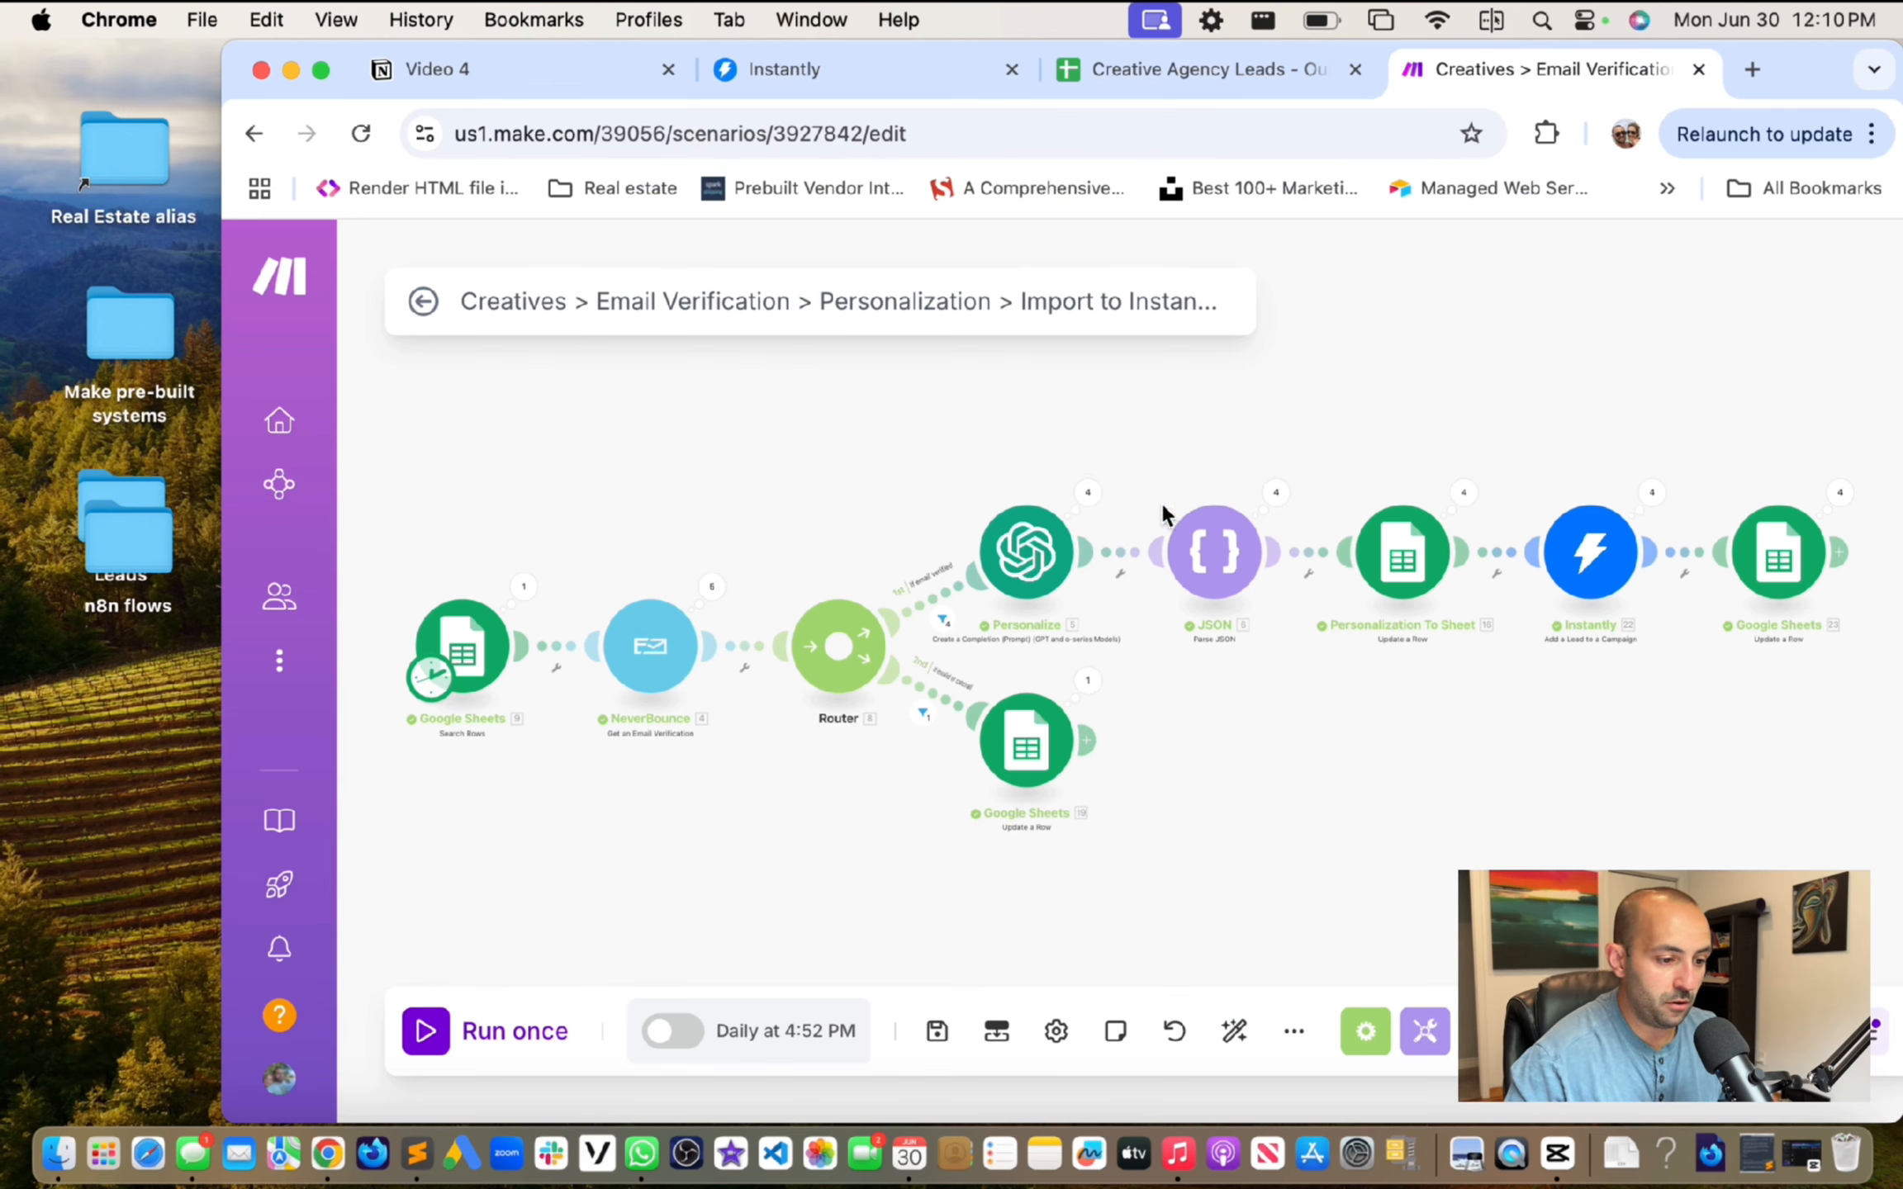
Step: Inspect the run's NeverBounce verification results and the Google Sheets row-update output
left_click(712, 588)
left_click(1125, 857)
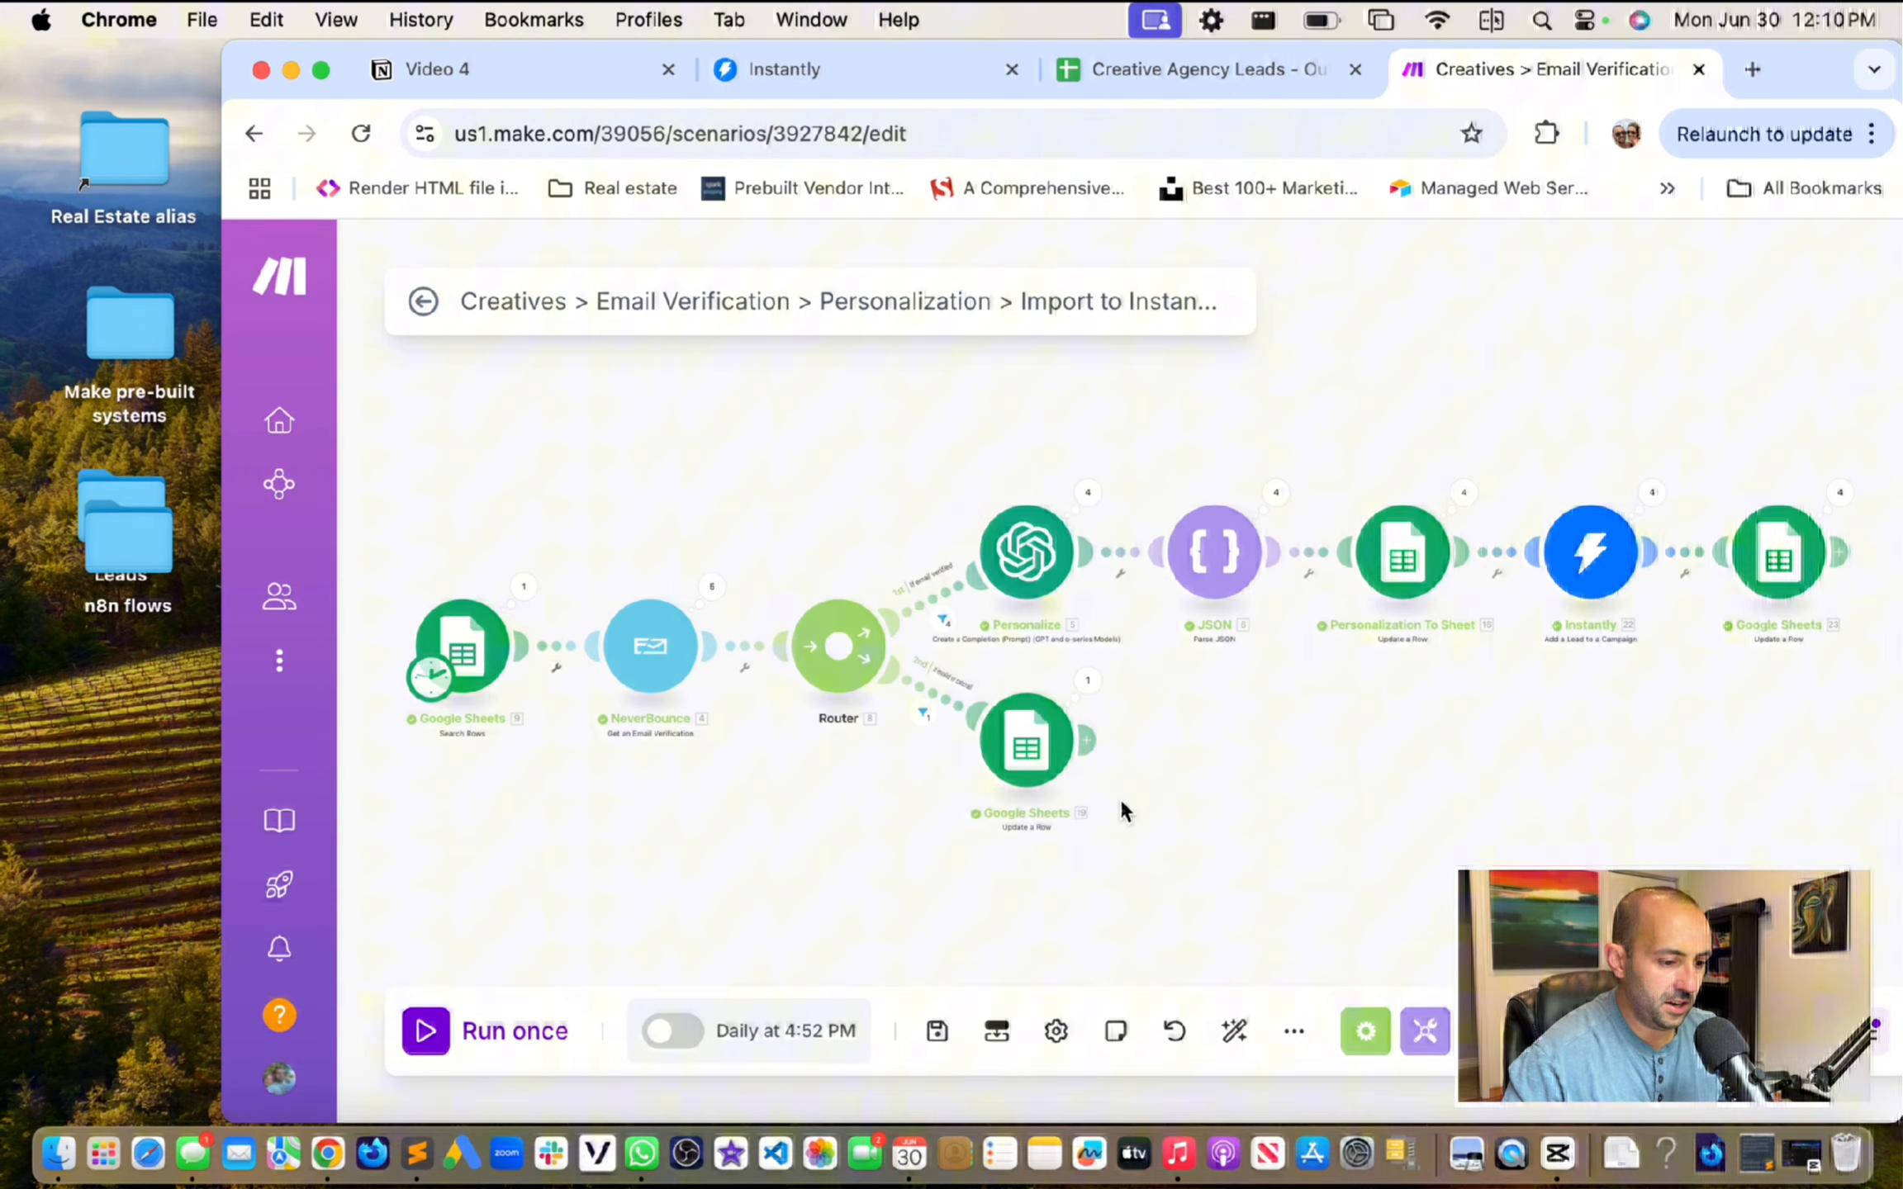
left_click(1089, 681)
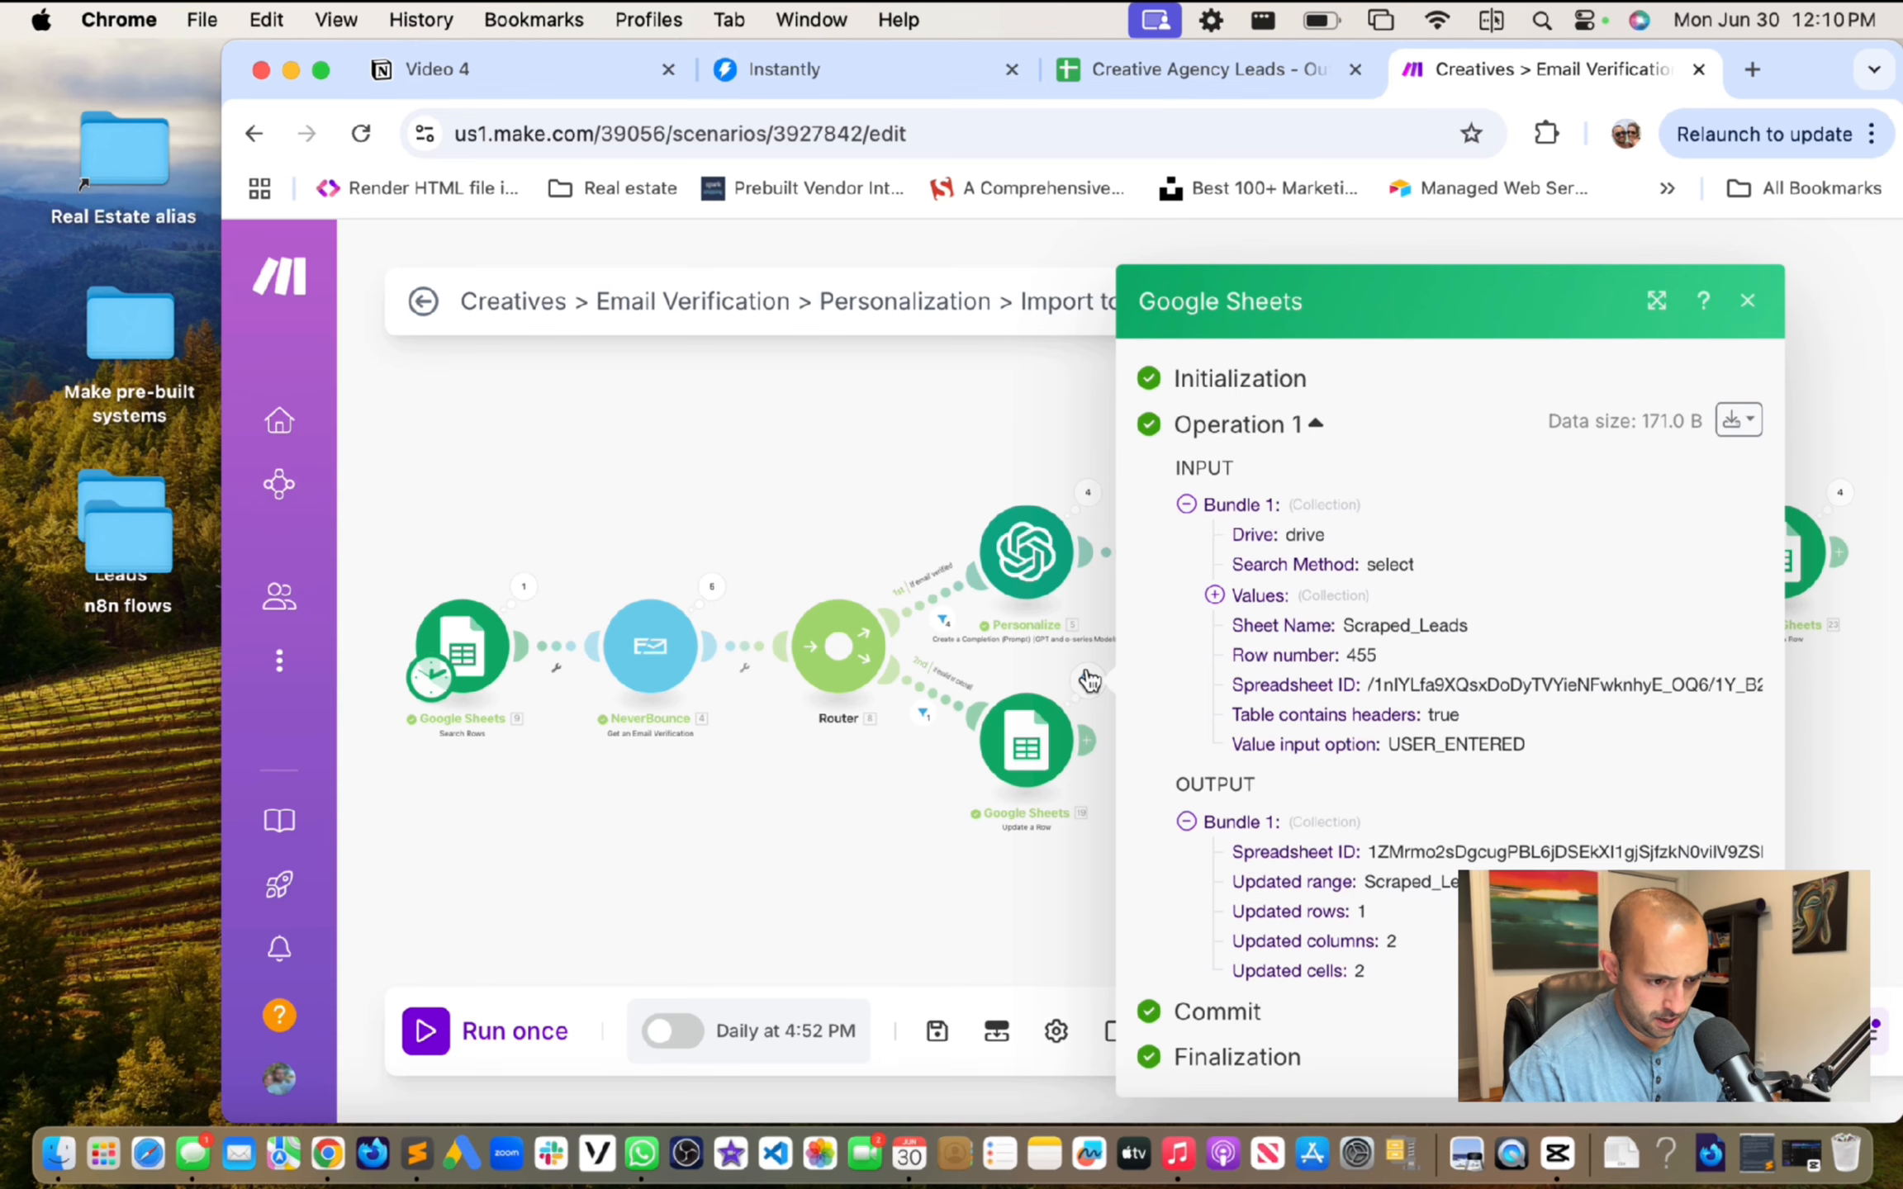
left_click(879, 799)
Step: In Creative Agency Leads, check row 454–455 verification and Added status, then move up column G
left_click(1180, 68)
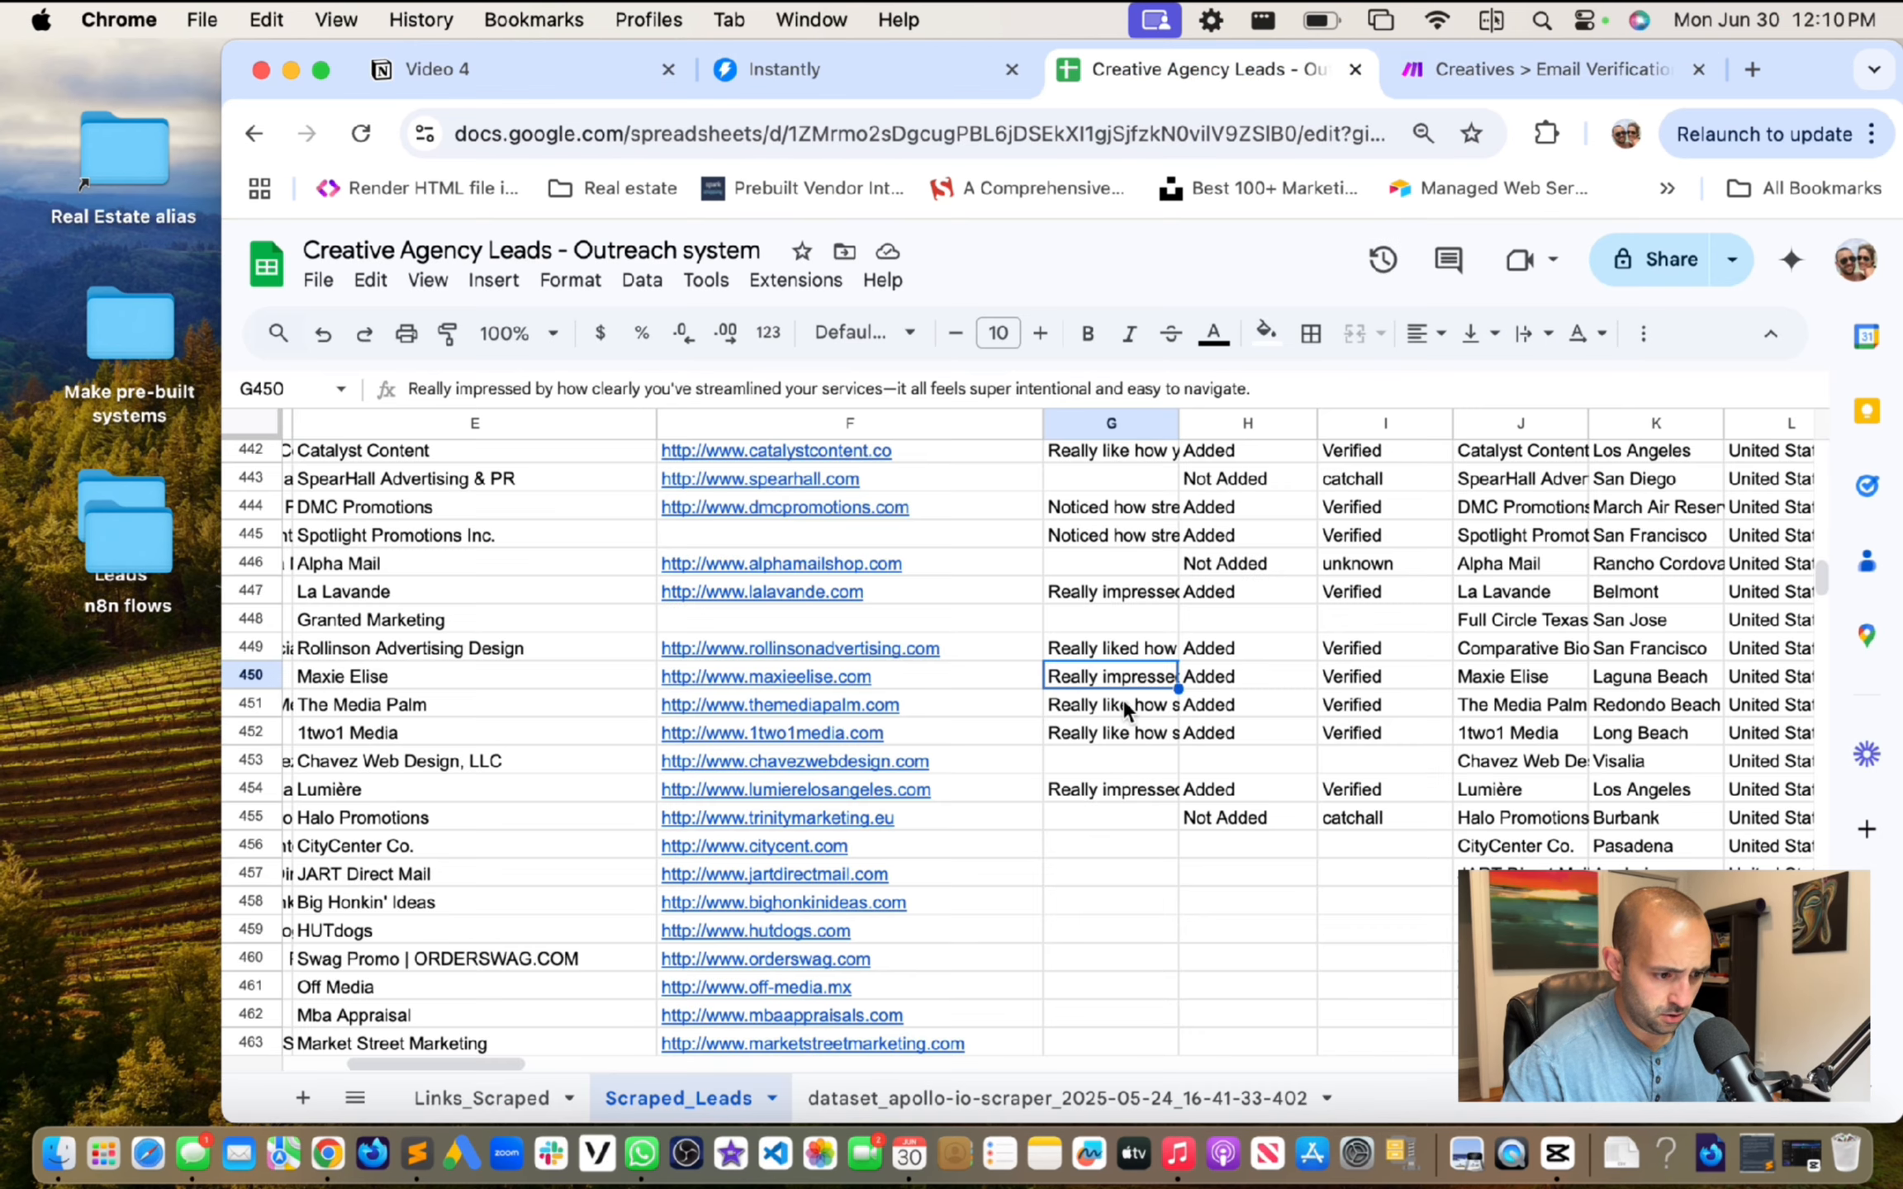
key("Down")
key("Down")
key("Down")
key("Down")
key("Down")
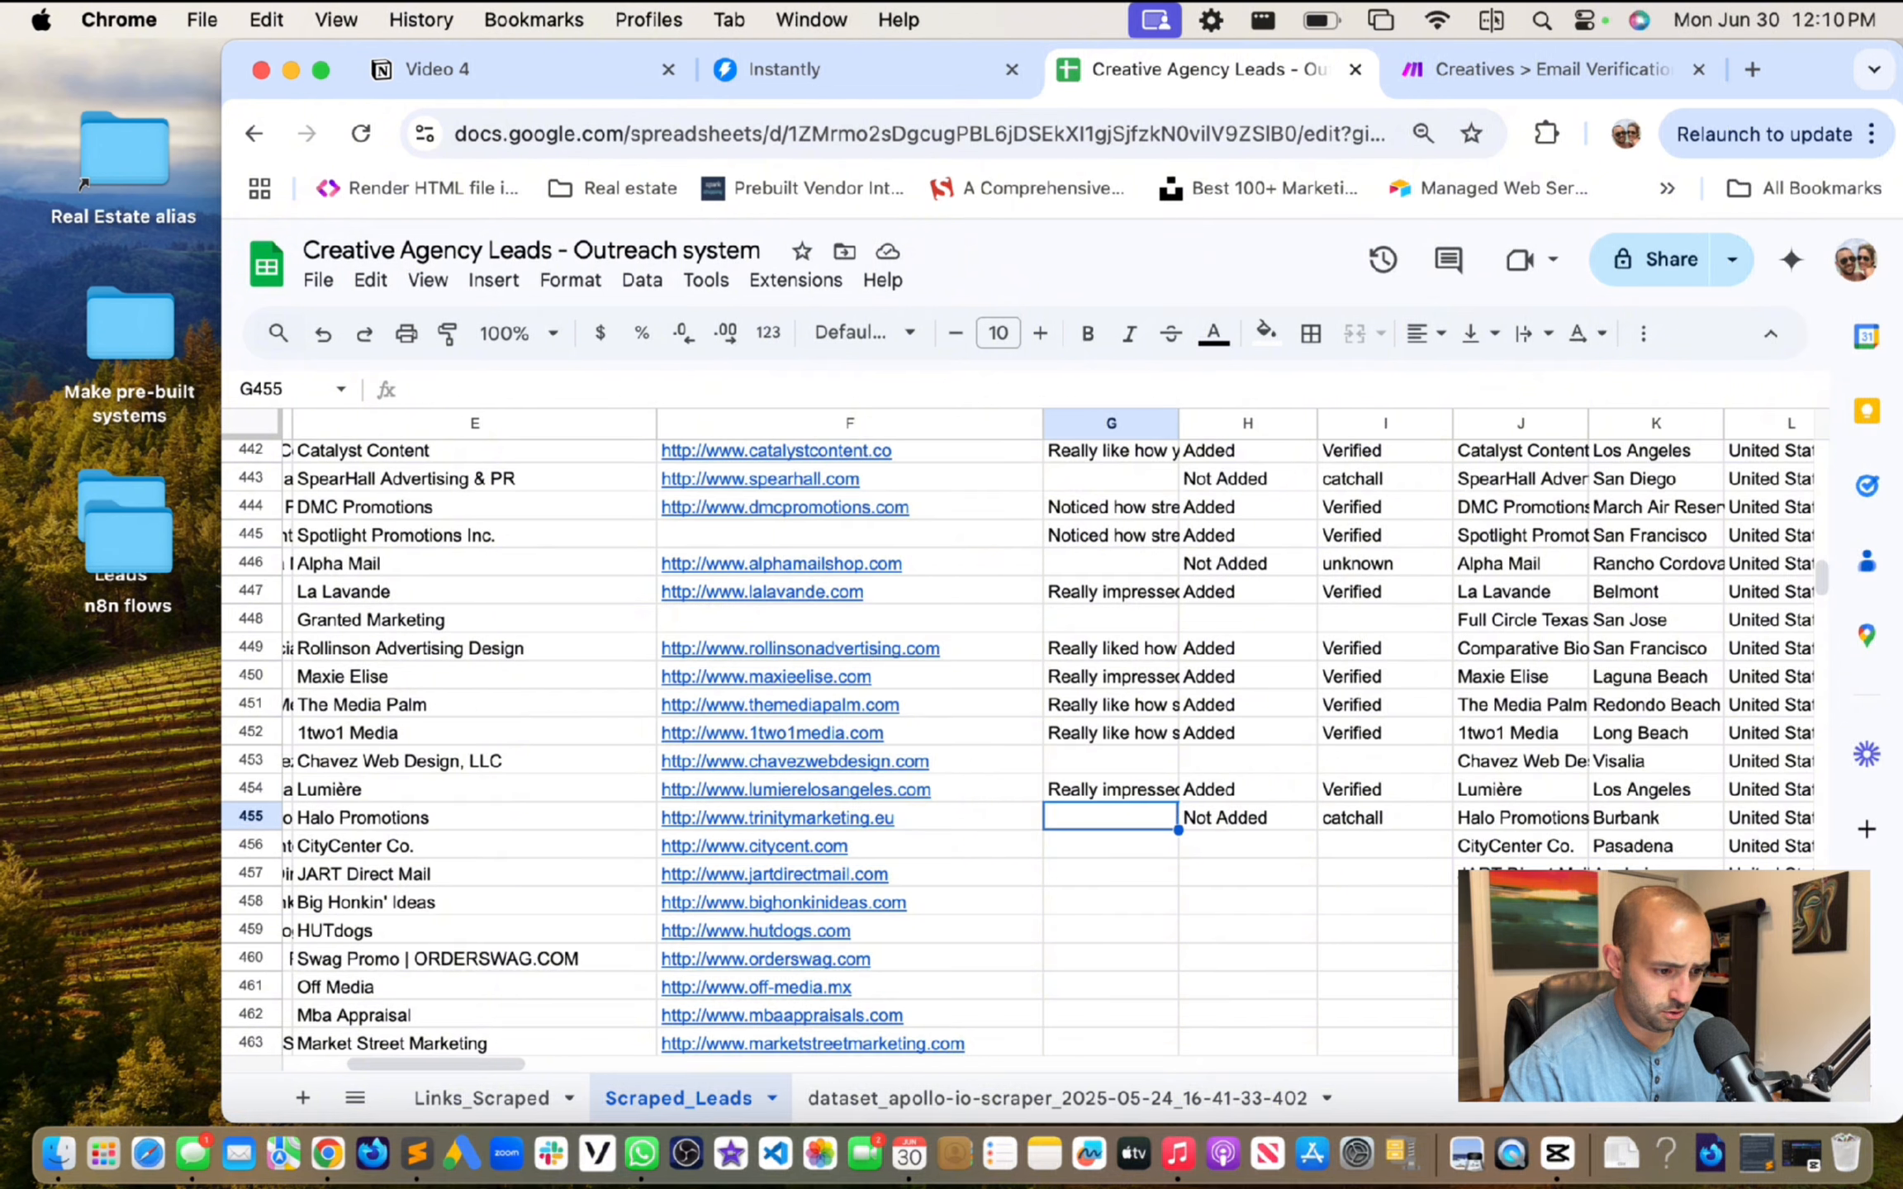
key("Right")
key("Right")
key("Up")
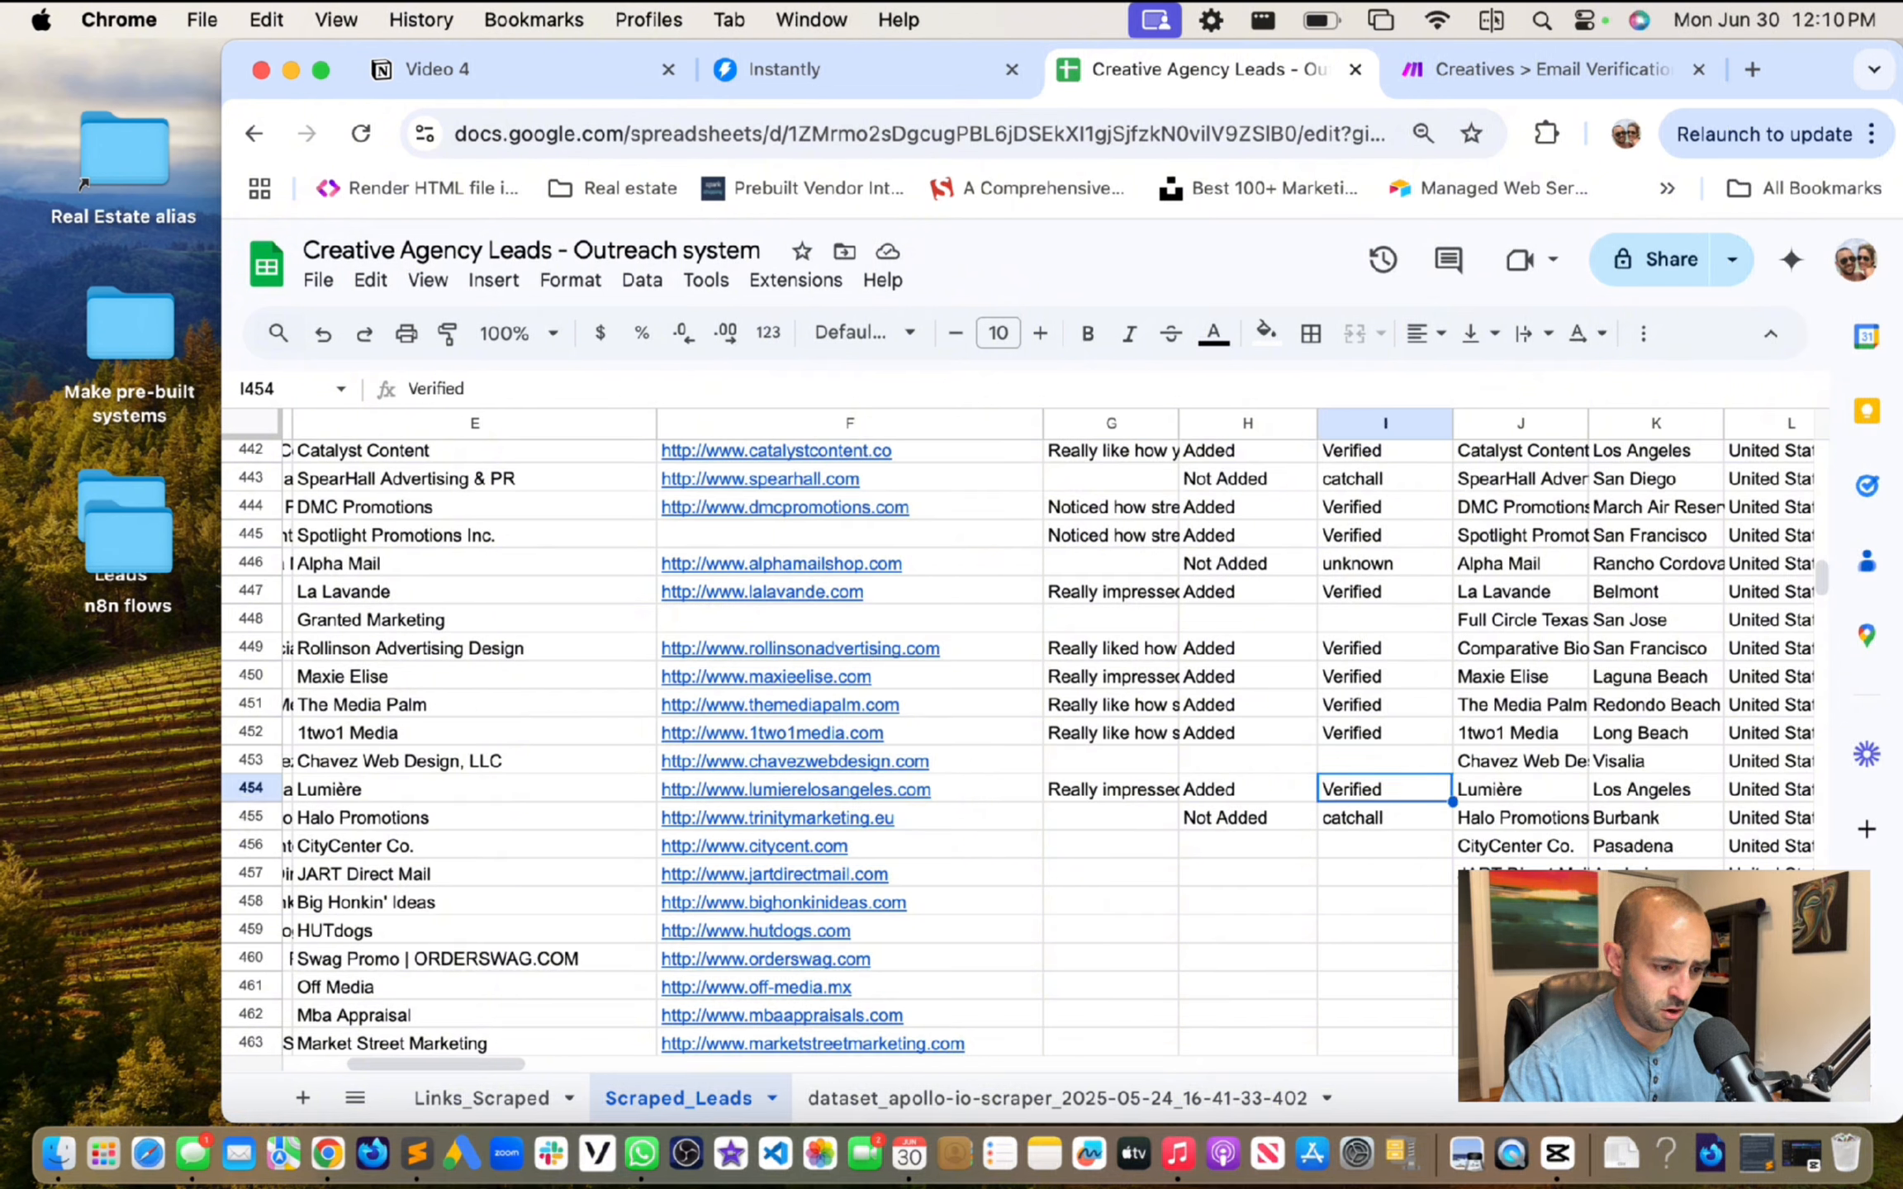
key("Down")
key("Left")
key("Left")
key("Up")
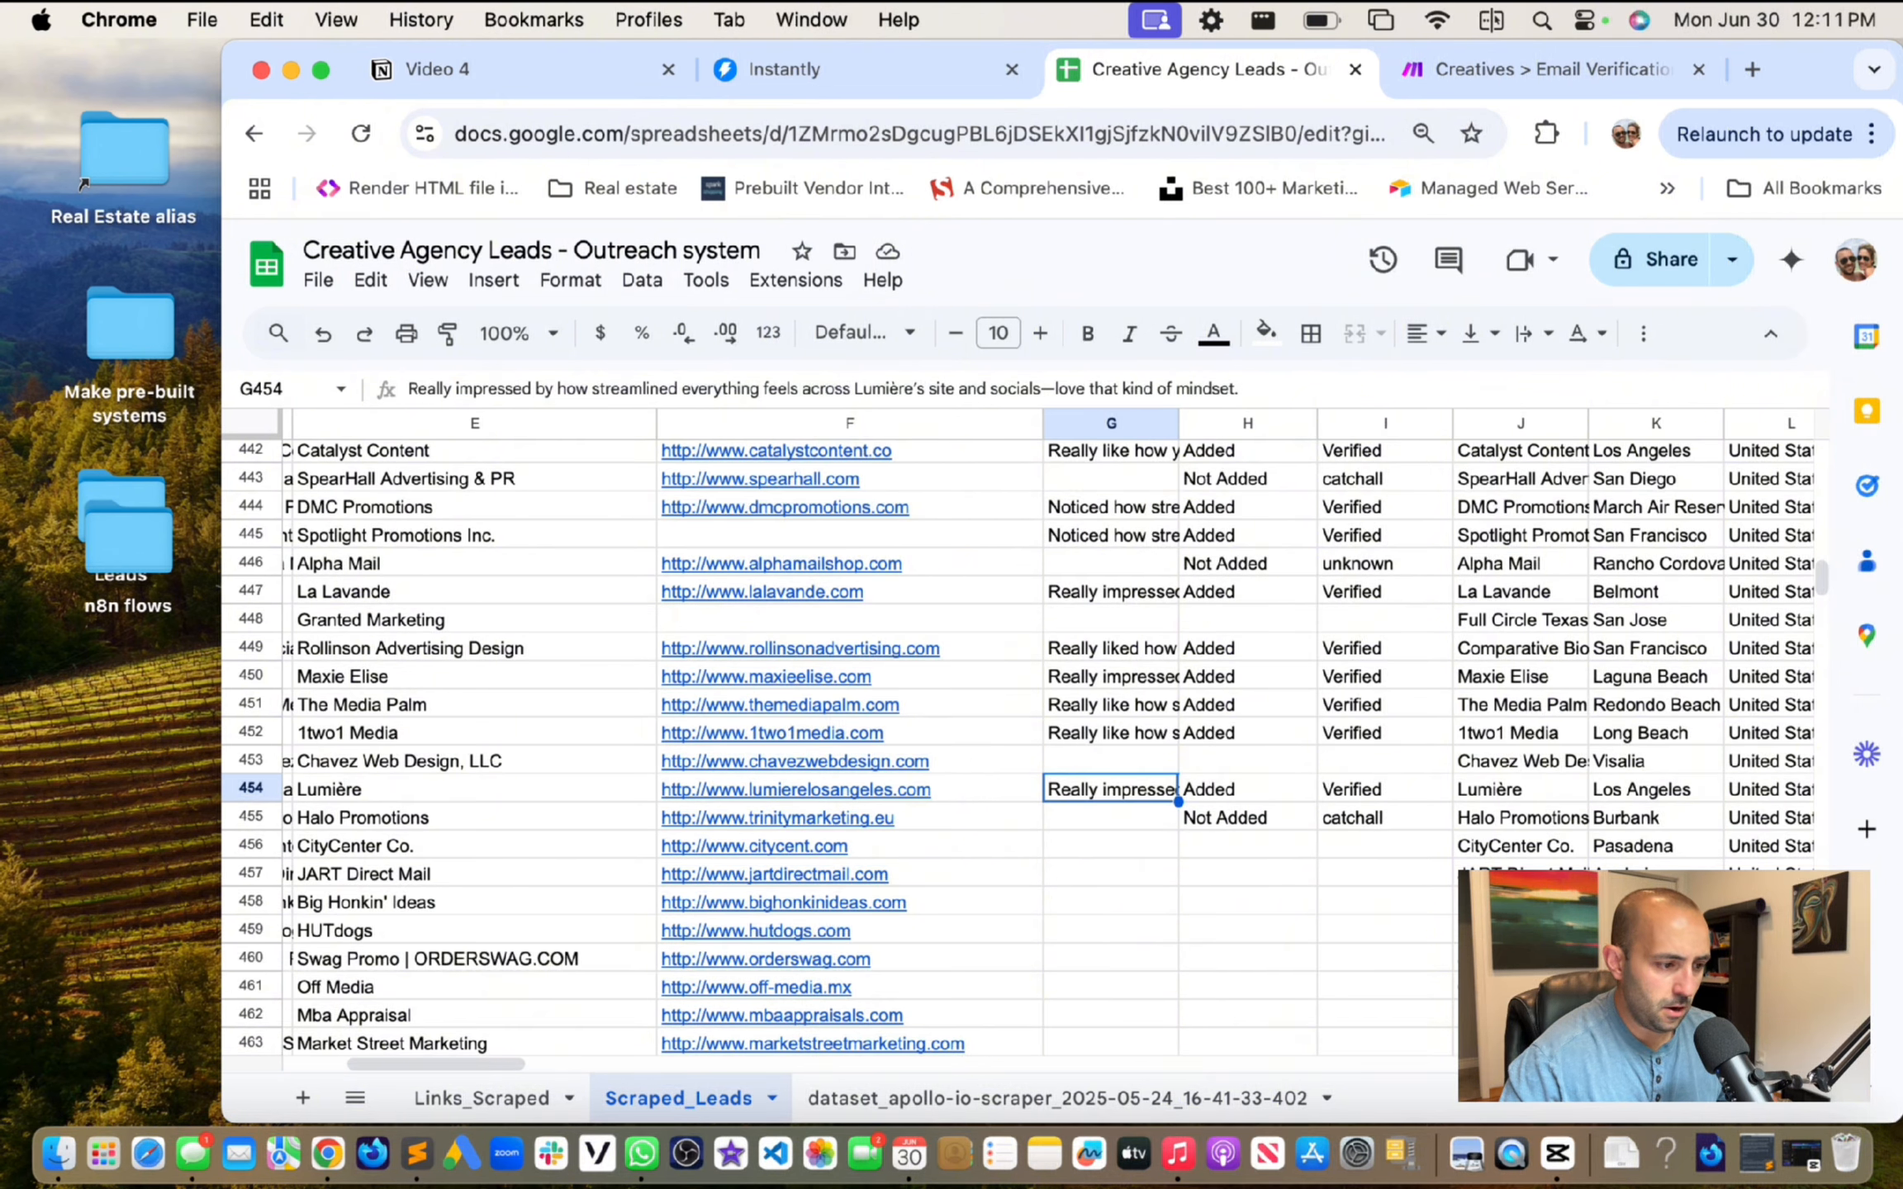
key("Up")
key("Up")
key("Up")
key("Up")
key("Up")
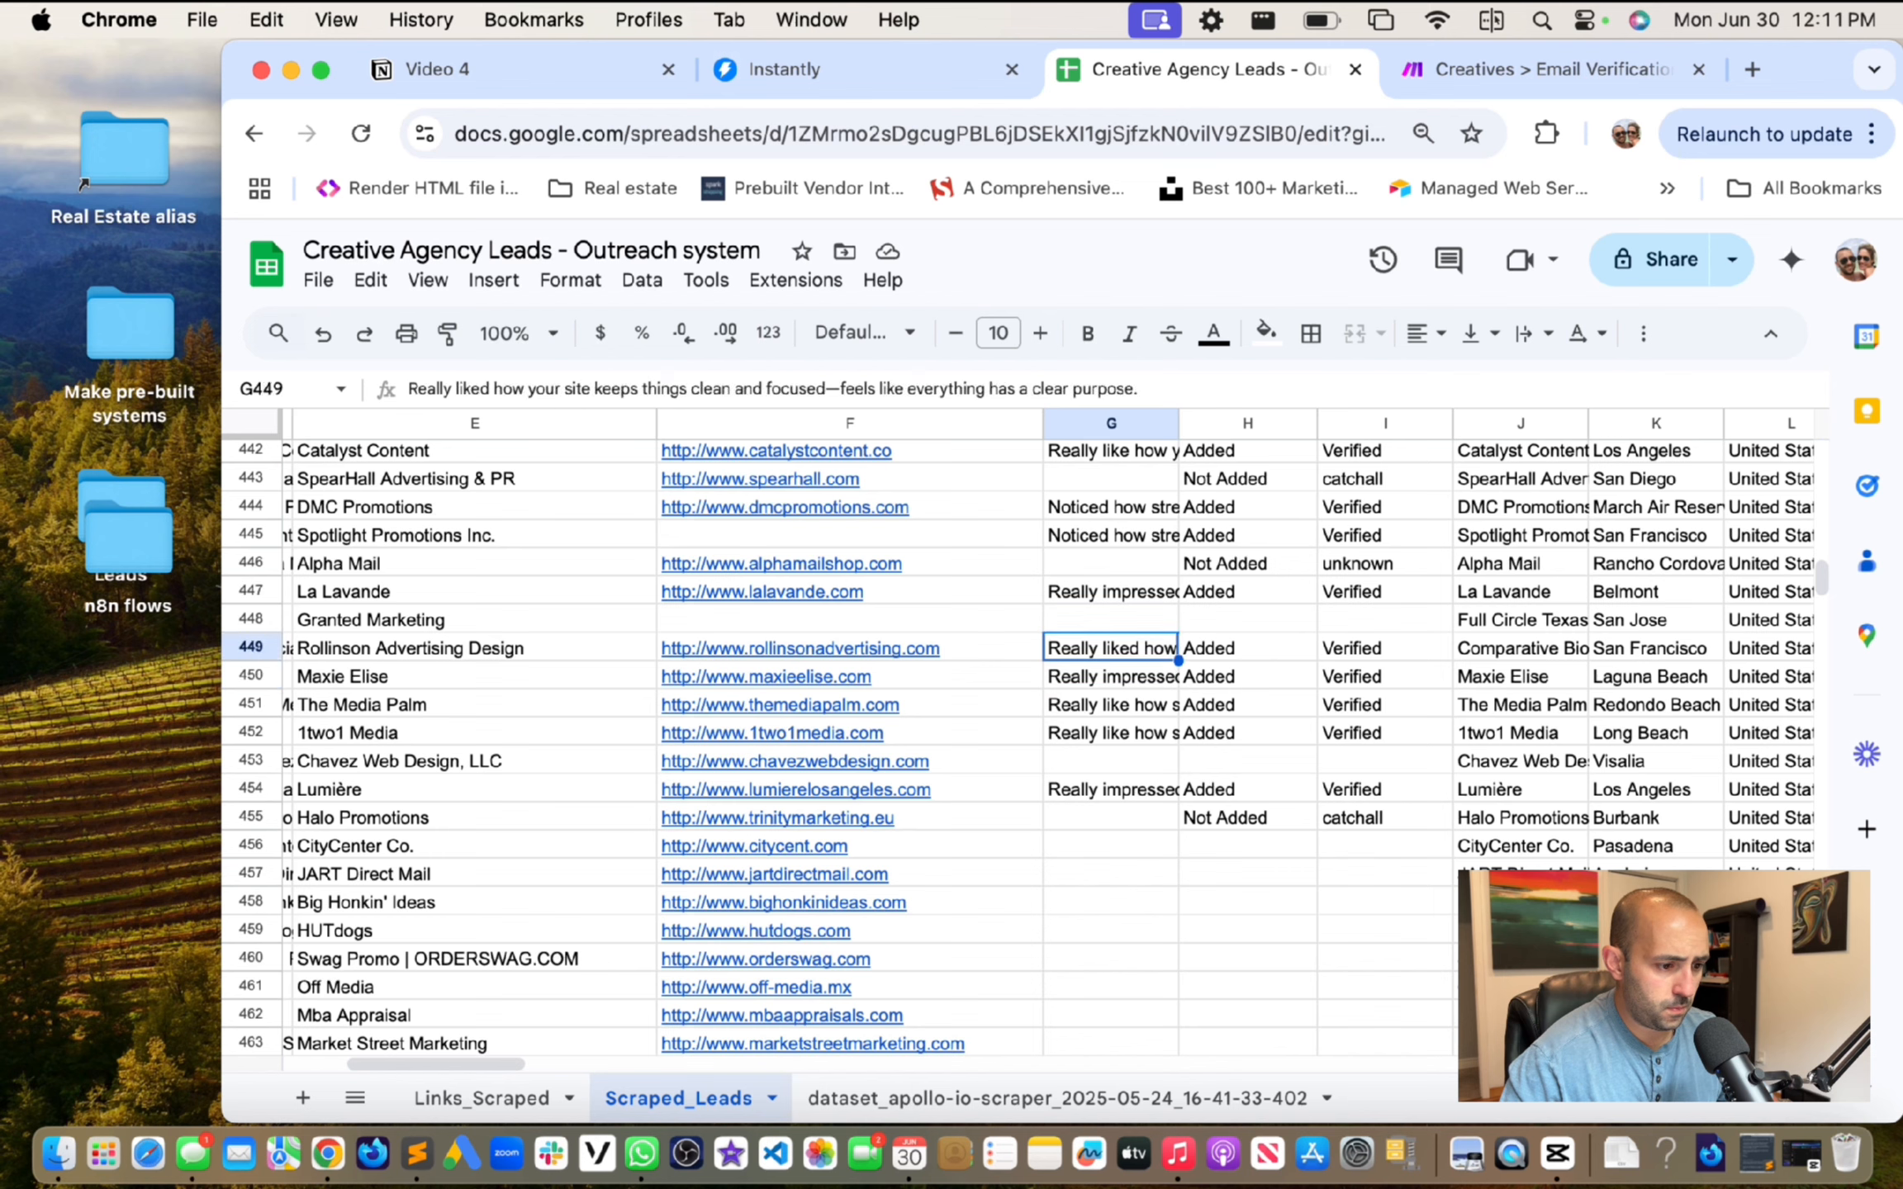
key("Up")
Step: Read the icebreakers in G449 through G454, including the Lumière one
key("Down")
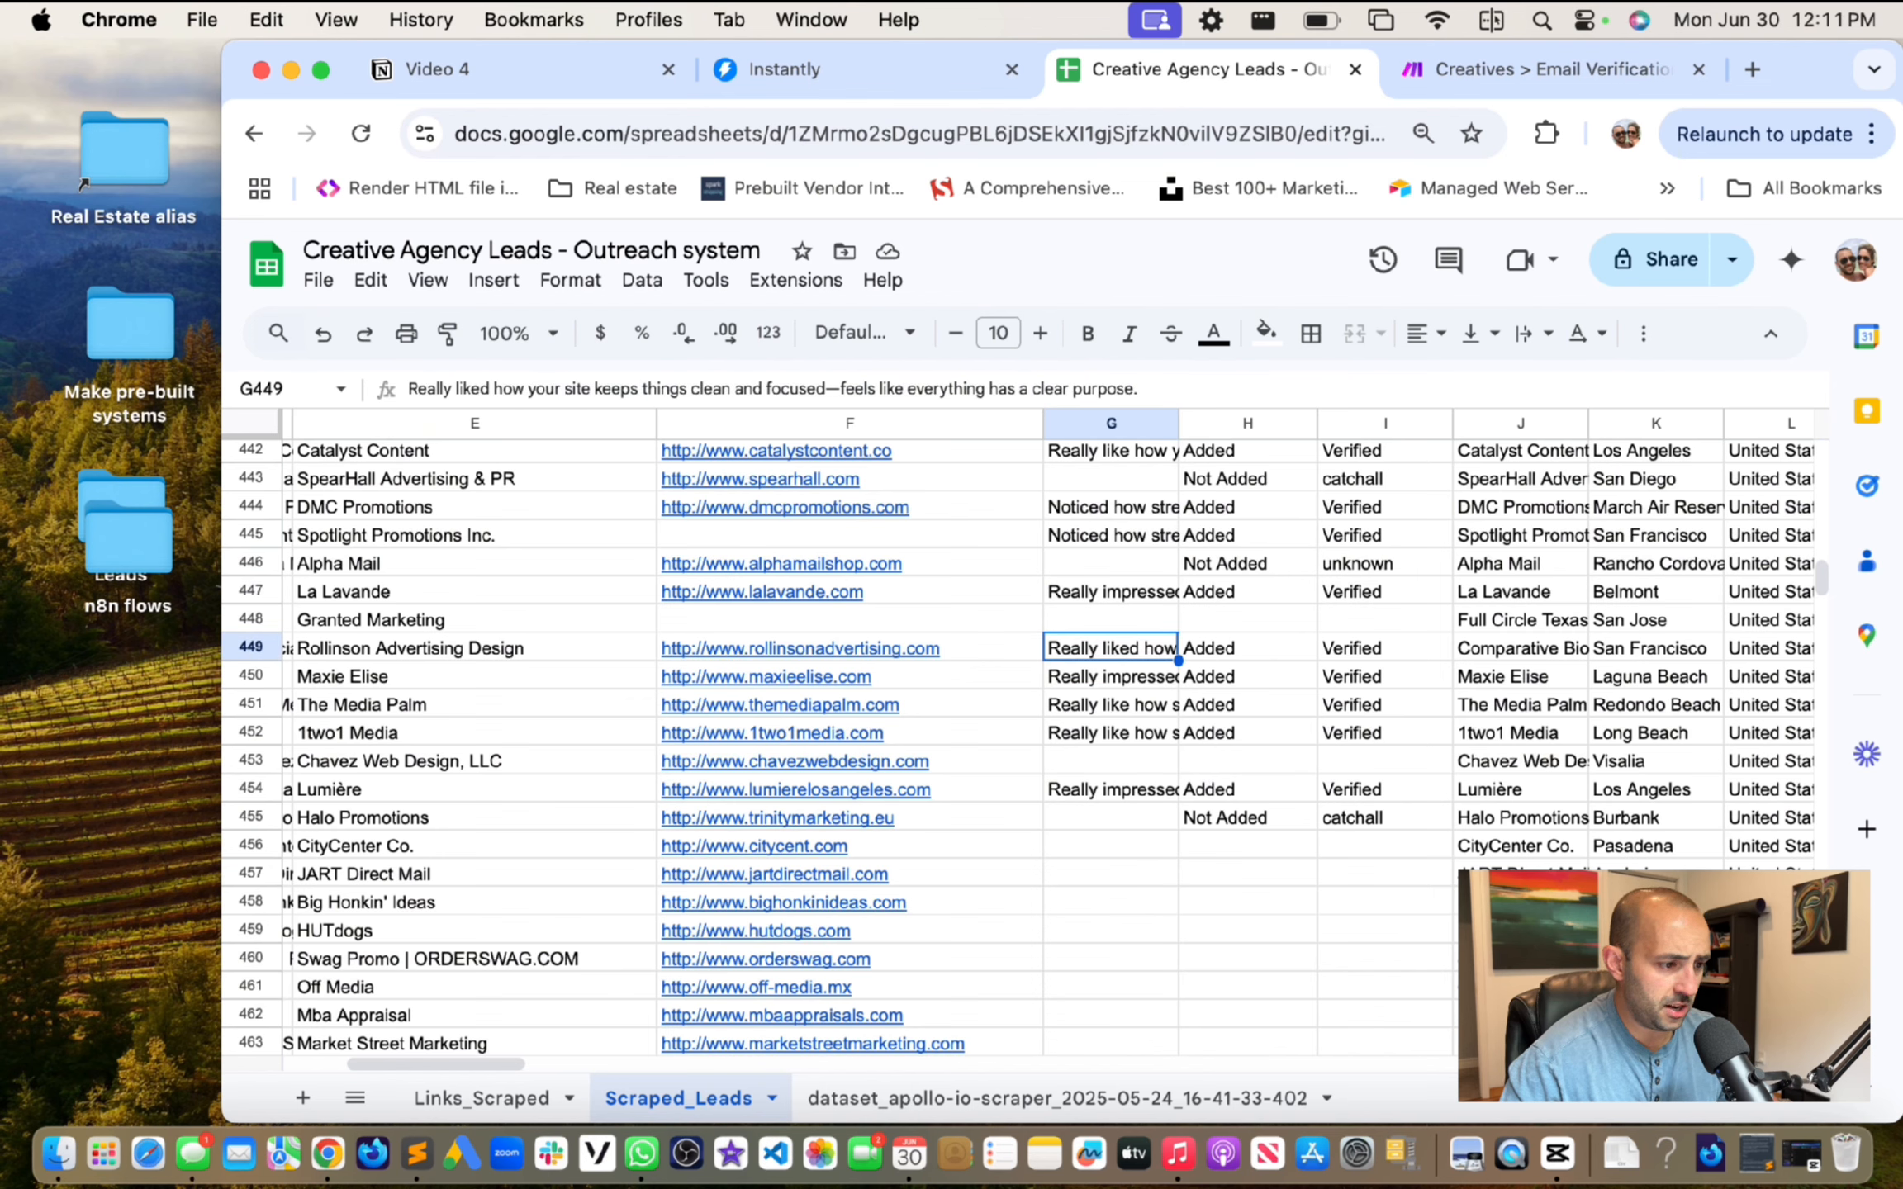
key("Down")
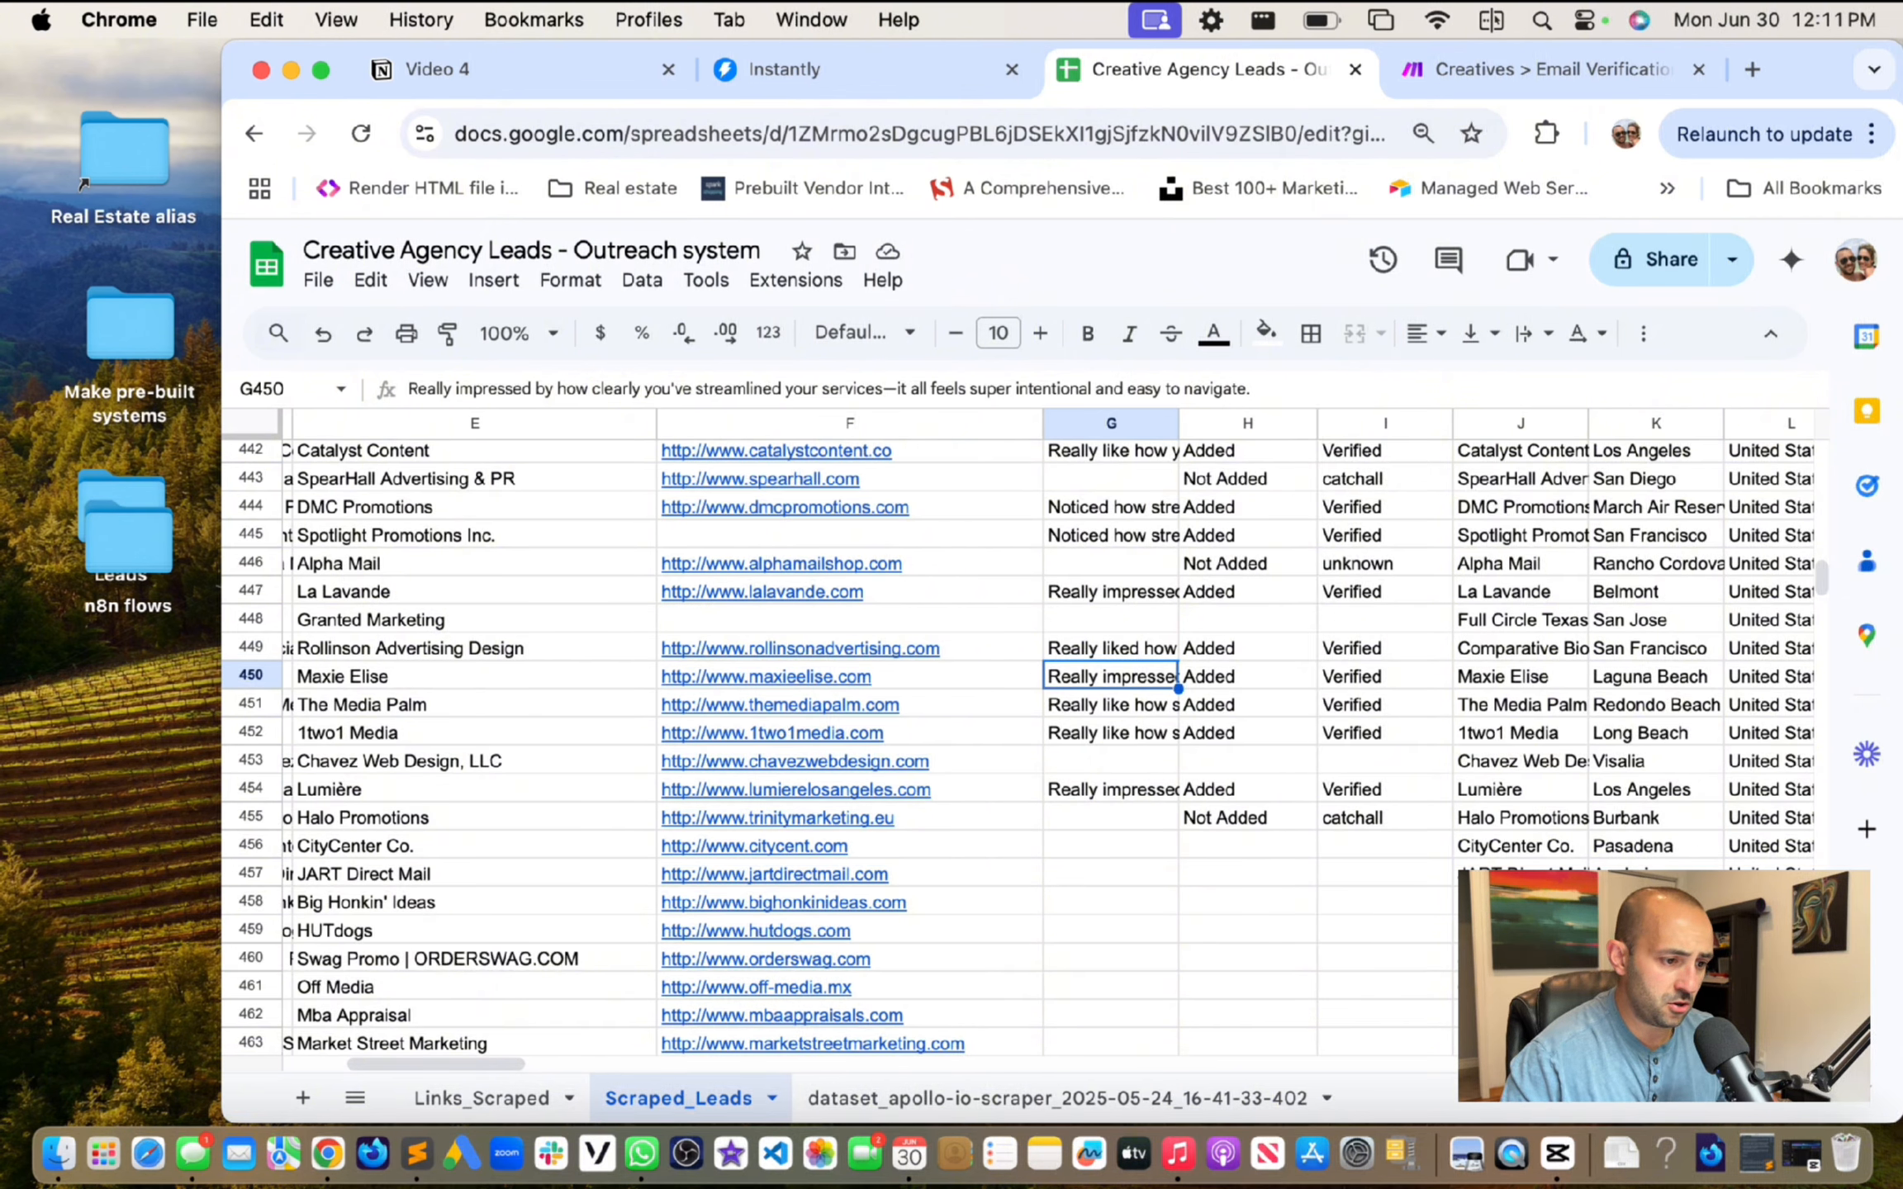
key("Down")
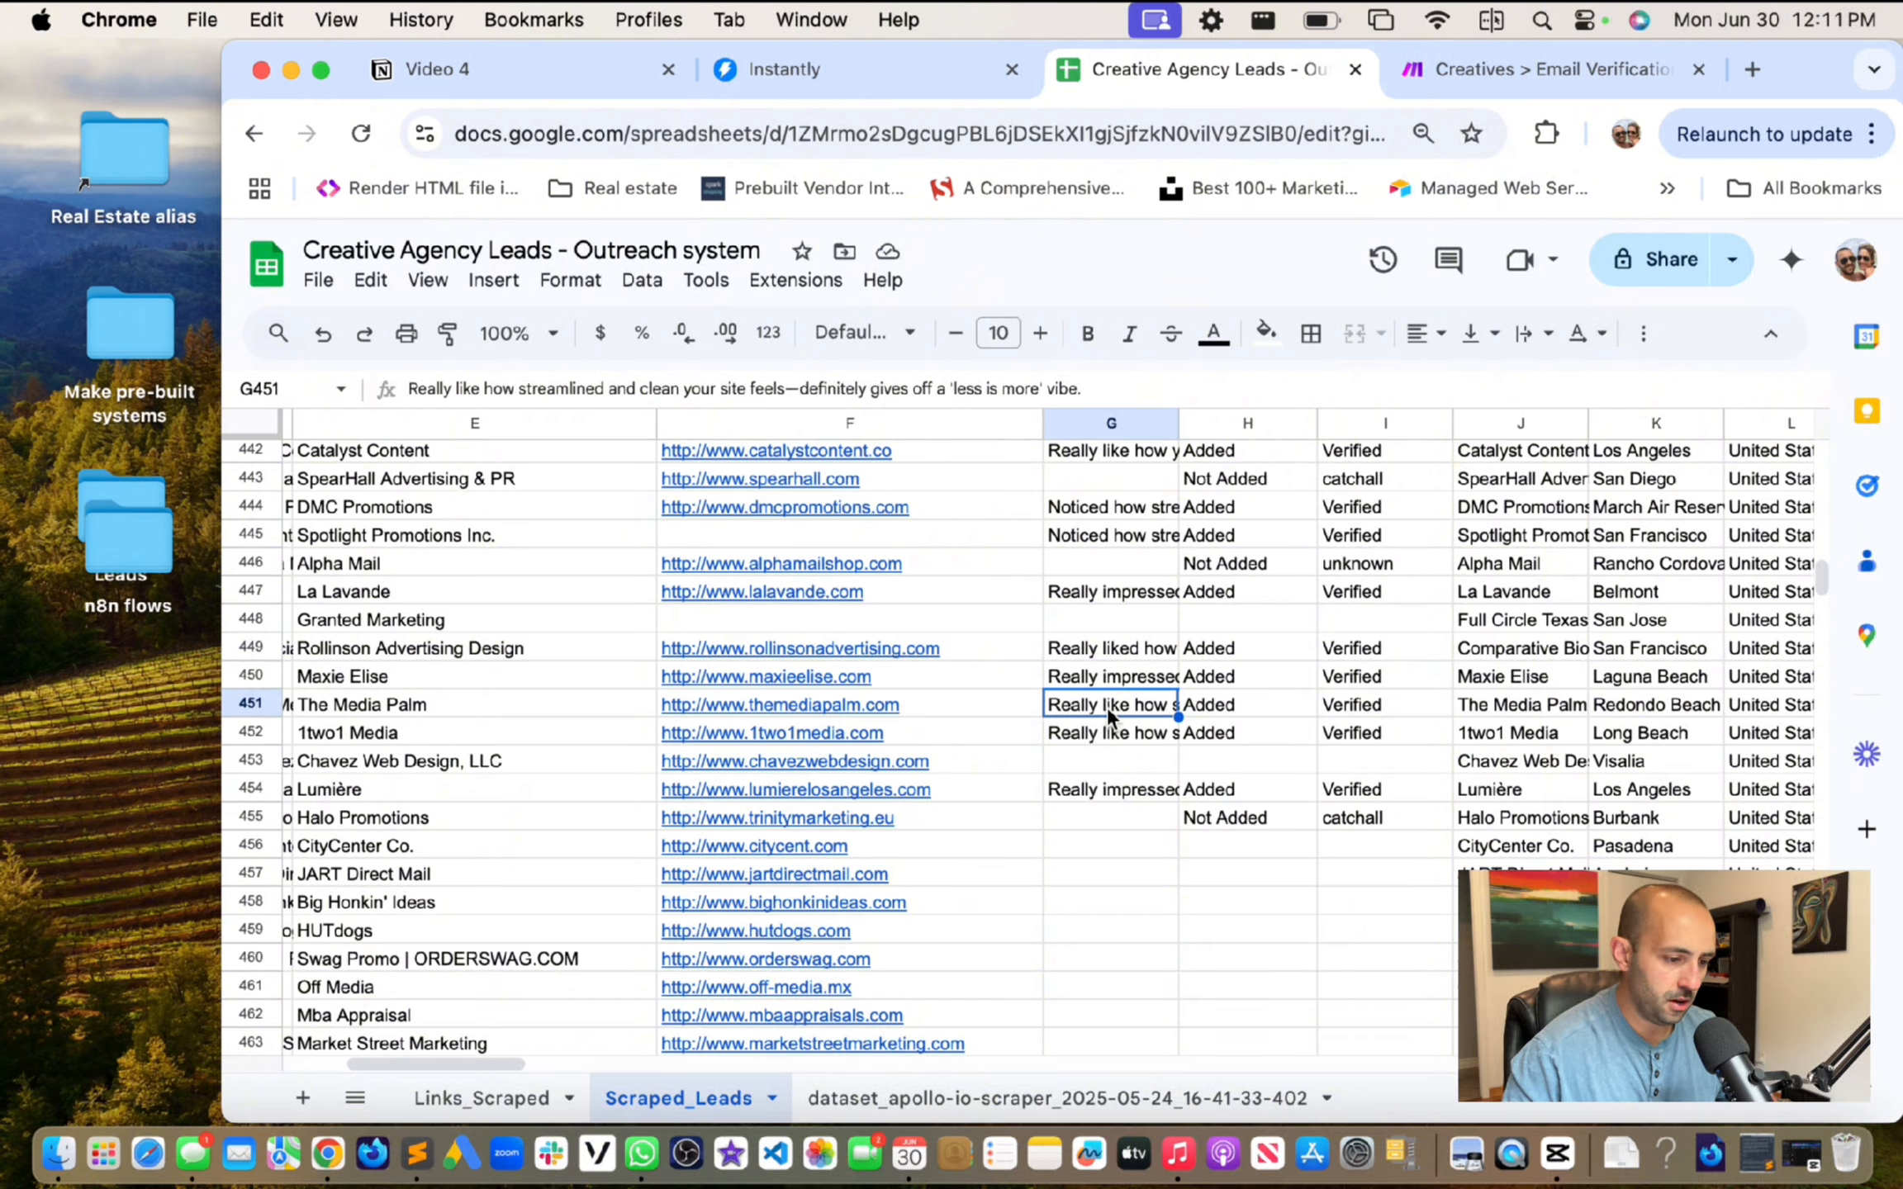
left_click(1082, 736)
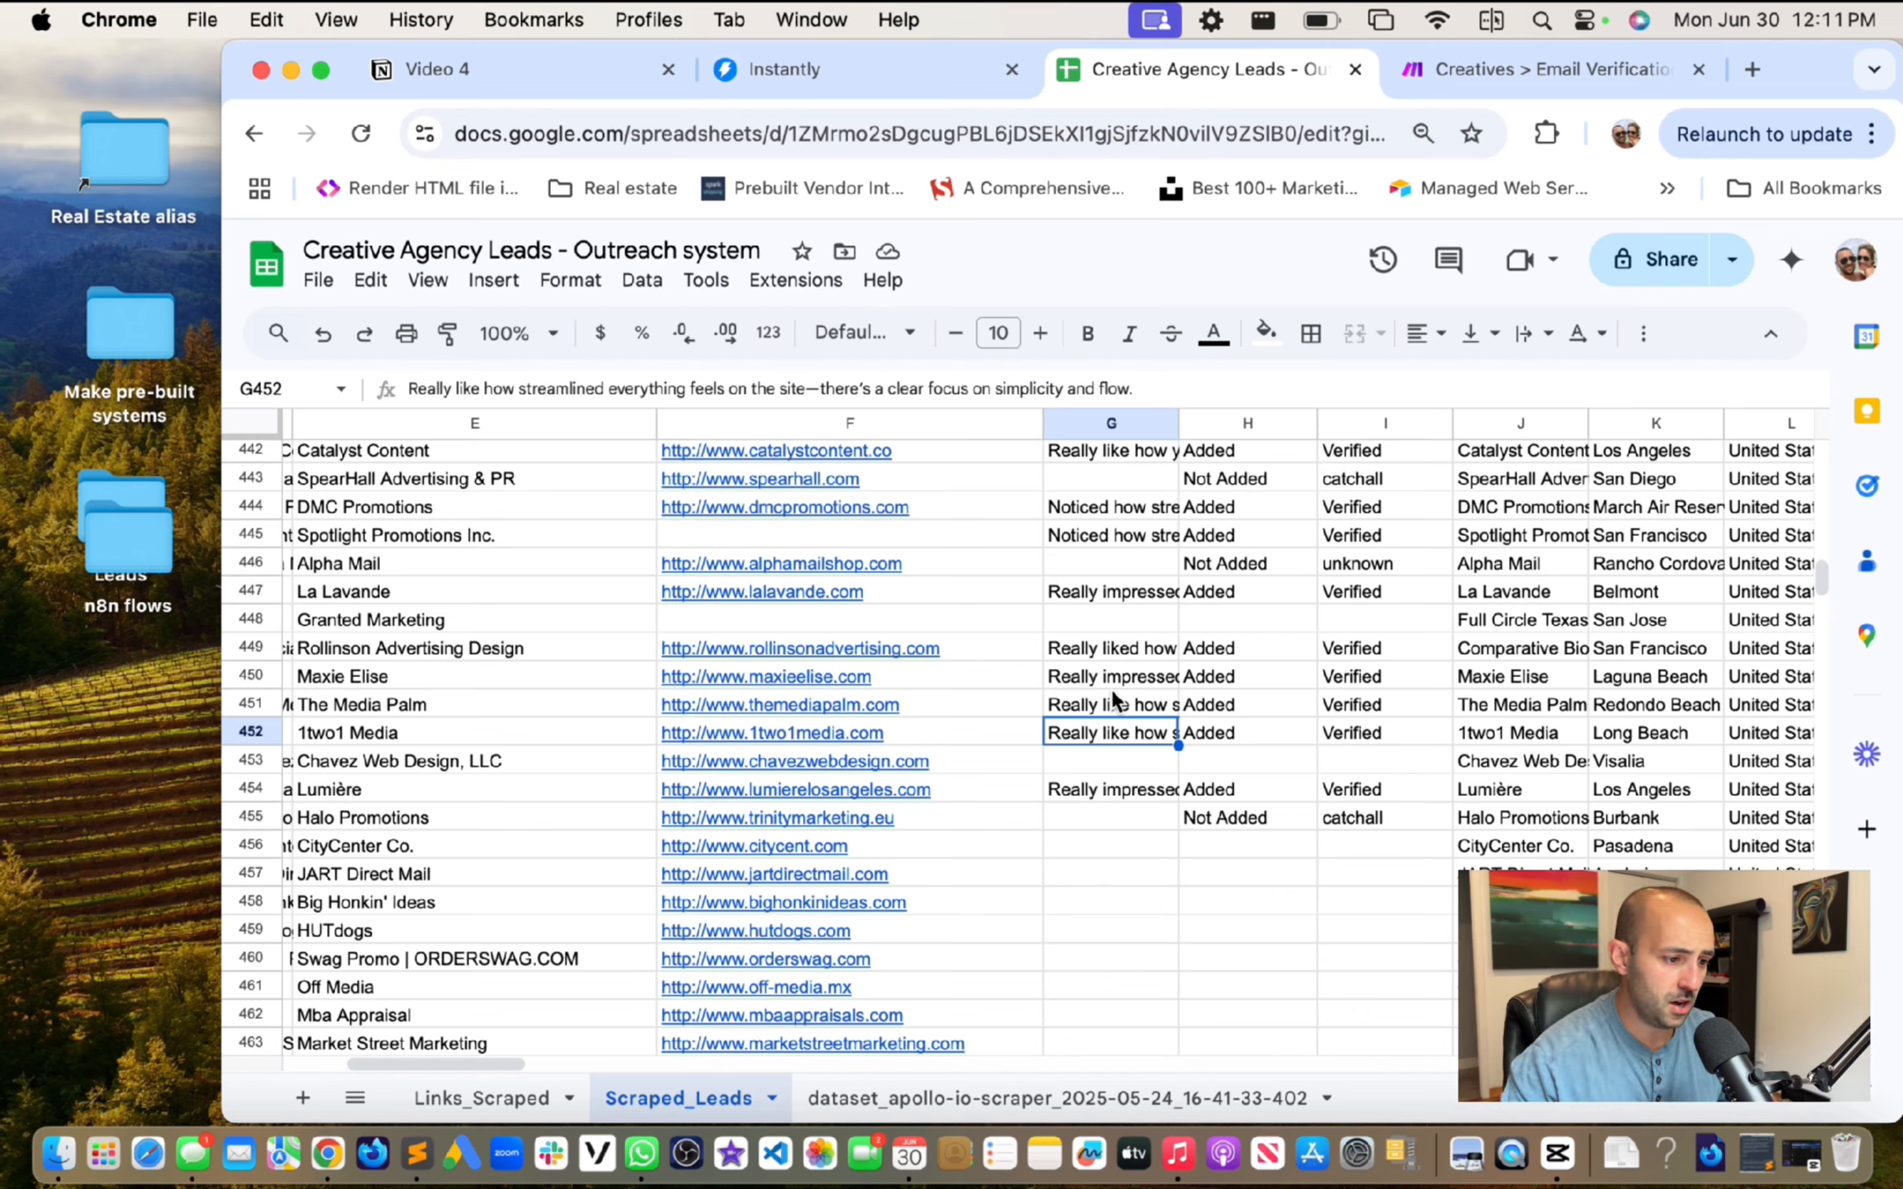
key("Up")
key("Down")
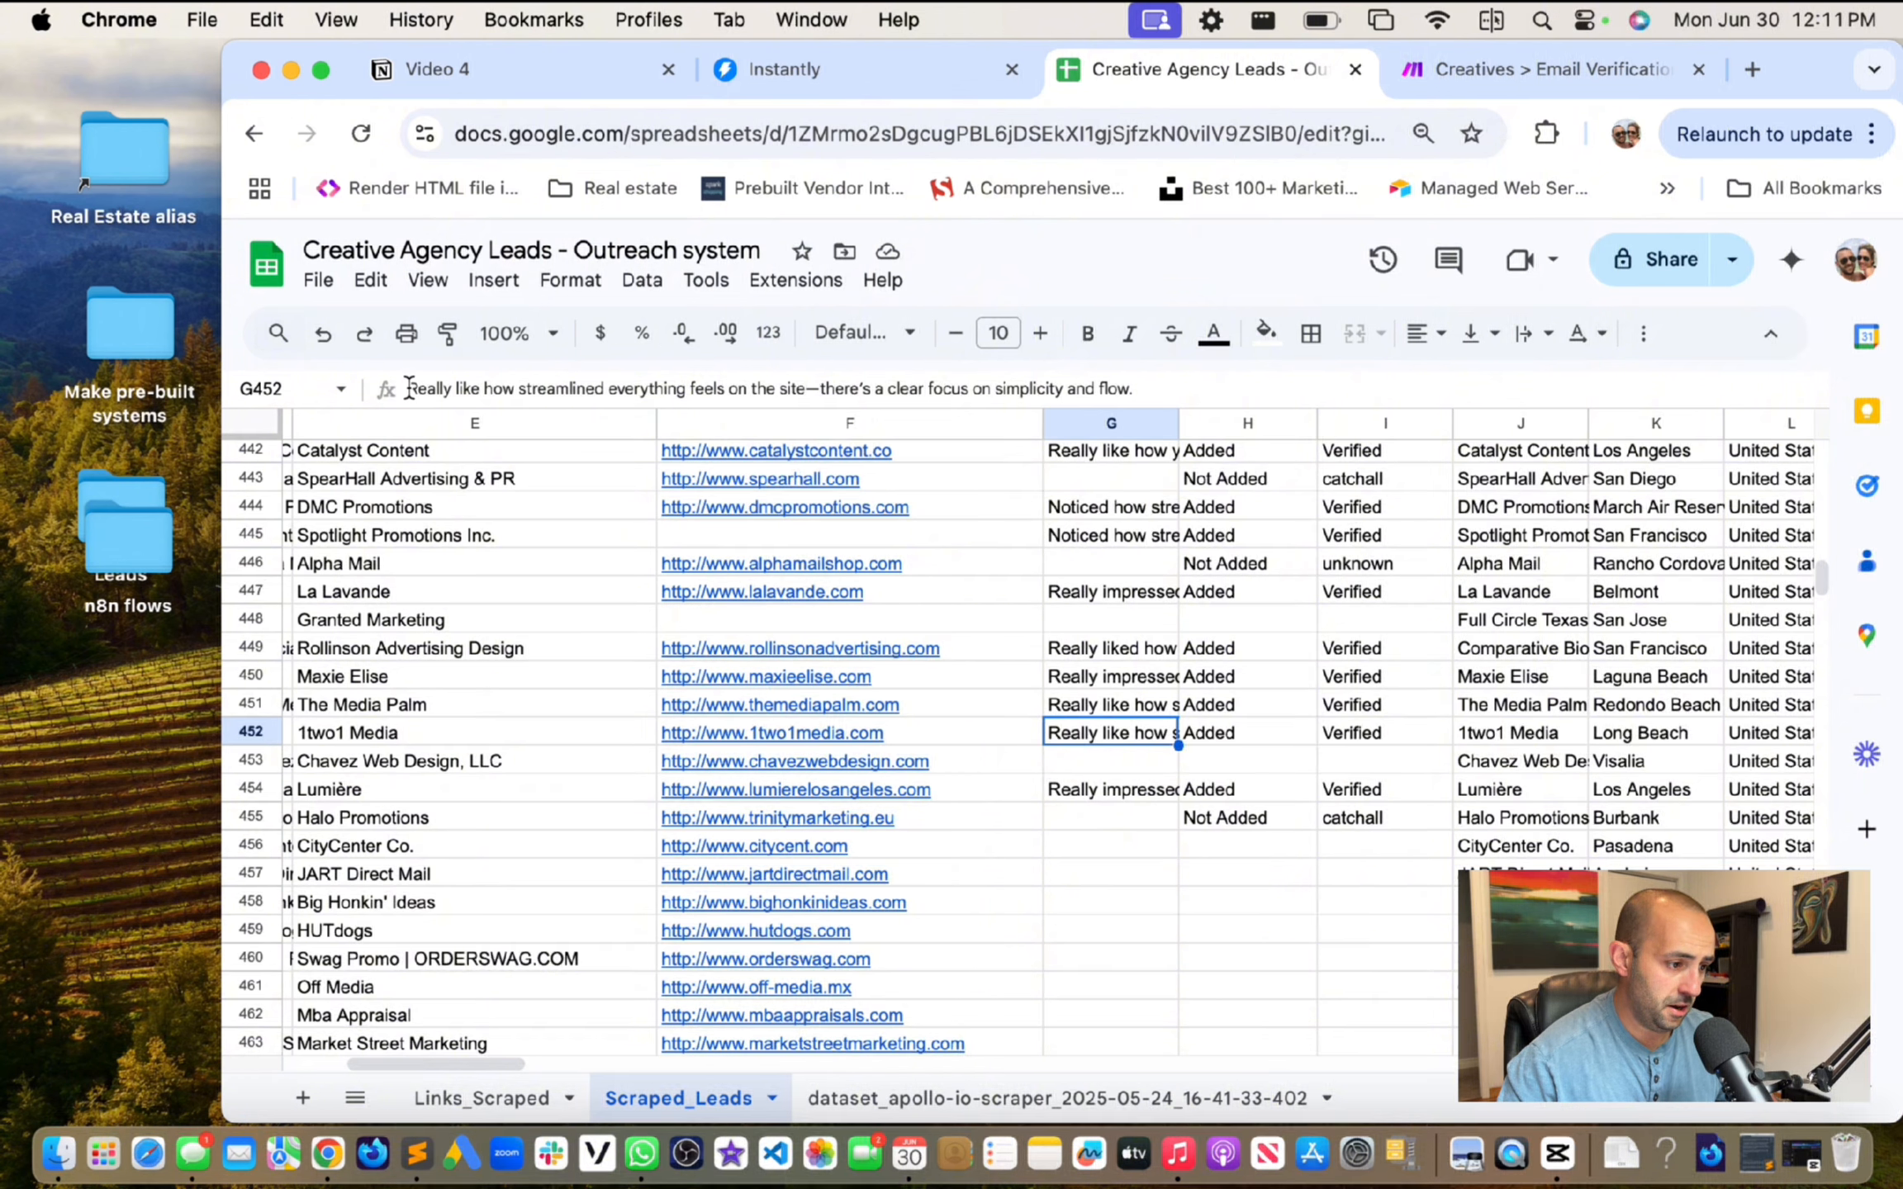
left_click(1128, 791)
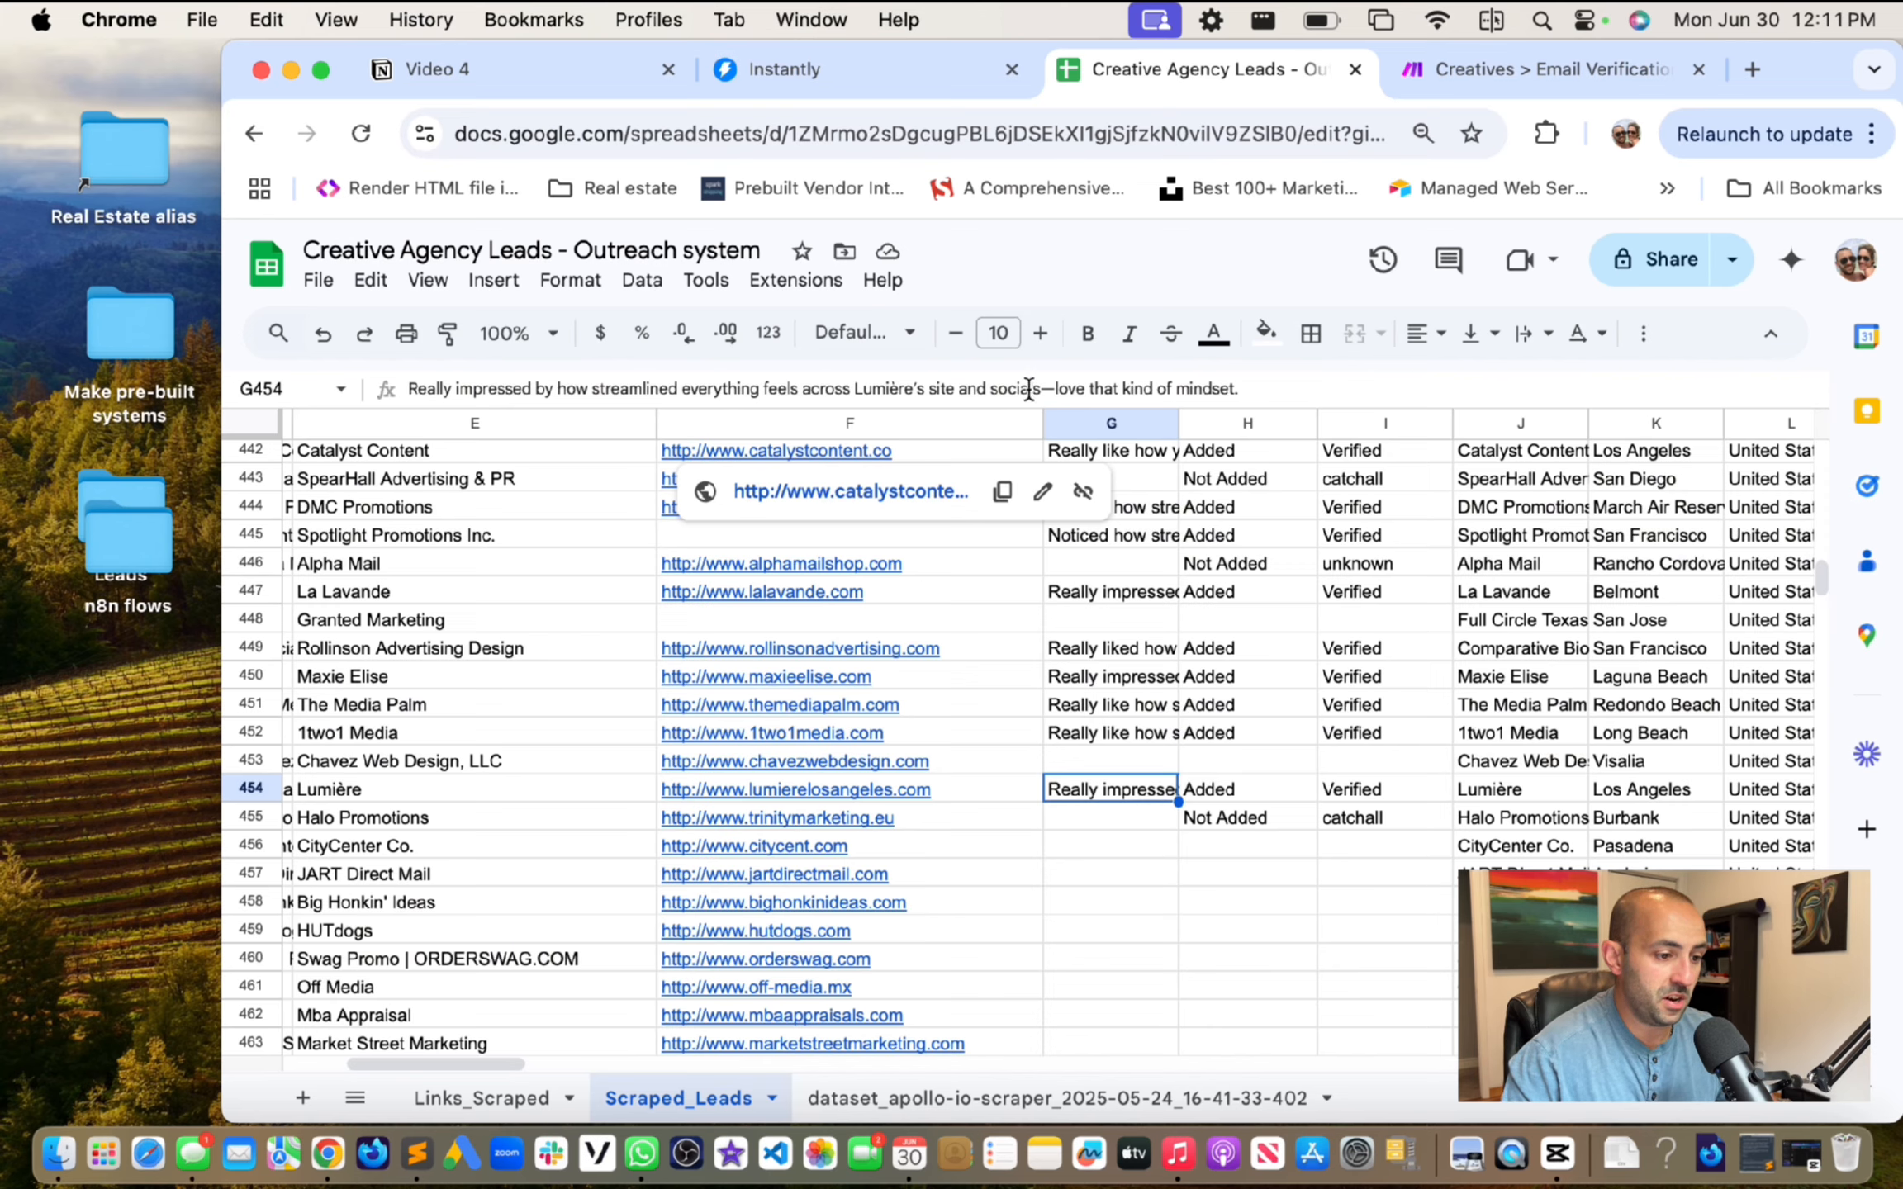
Step: Review the earlier Rosell Specialties, Manjaman and Good Vibes Creative Ave icebreakers, then return to Make
scroll(1132, 725, "up", 3)
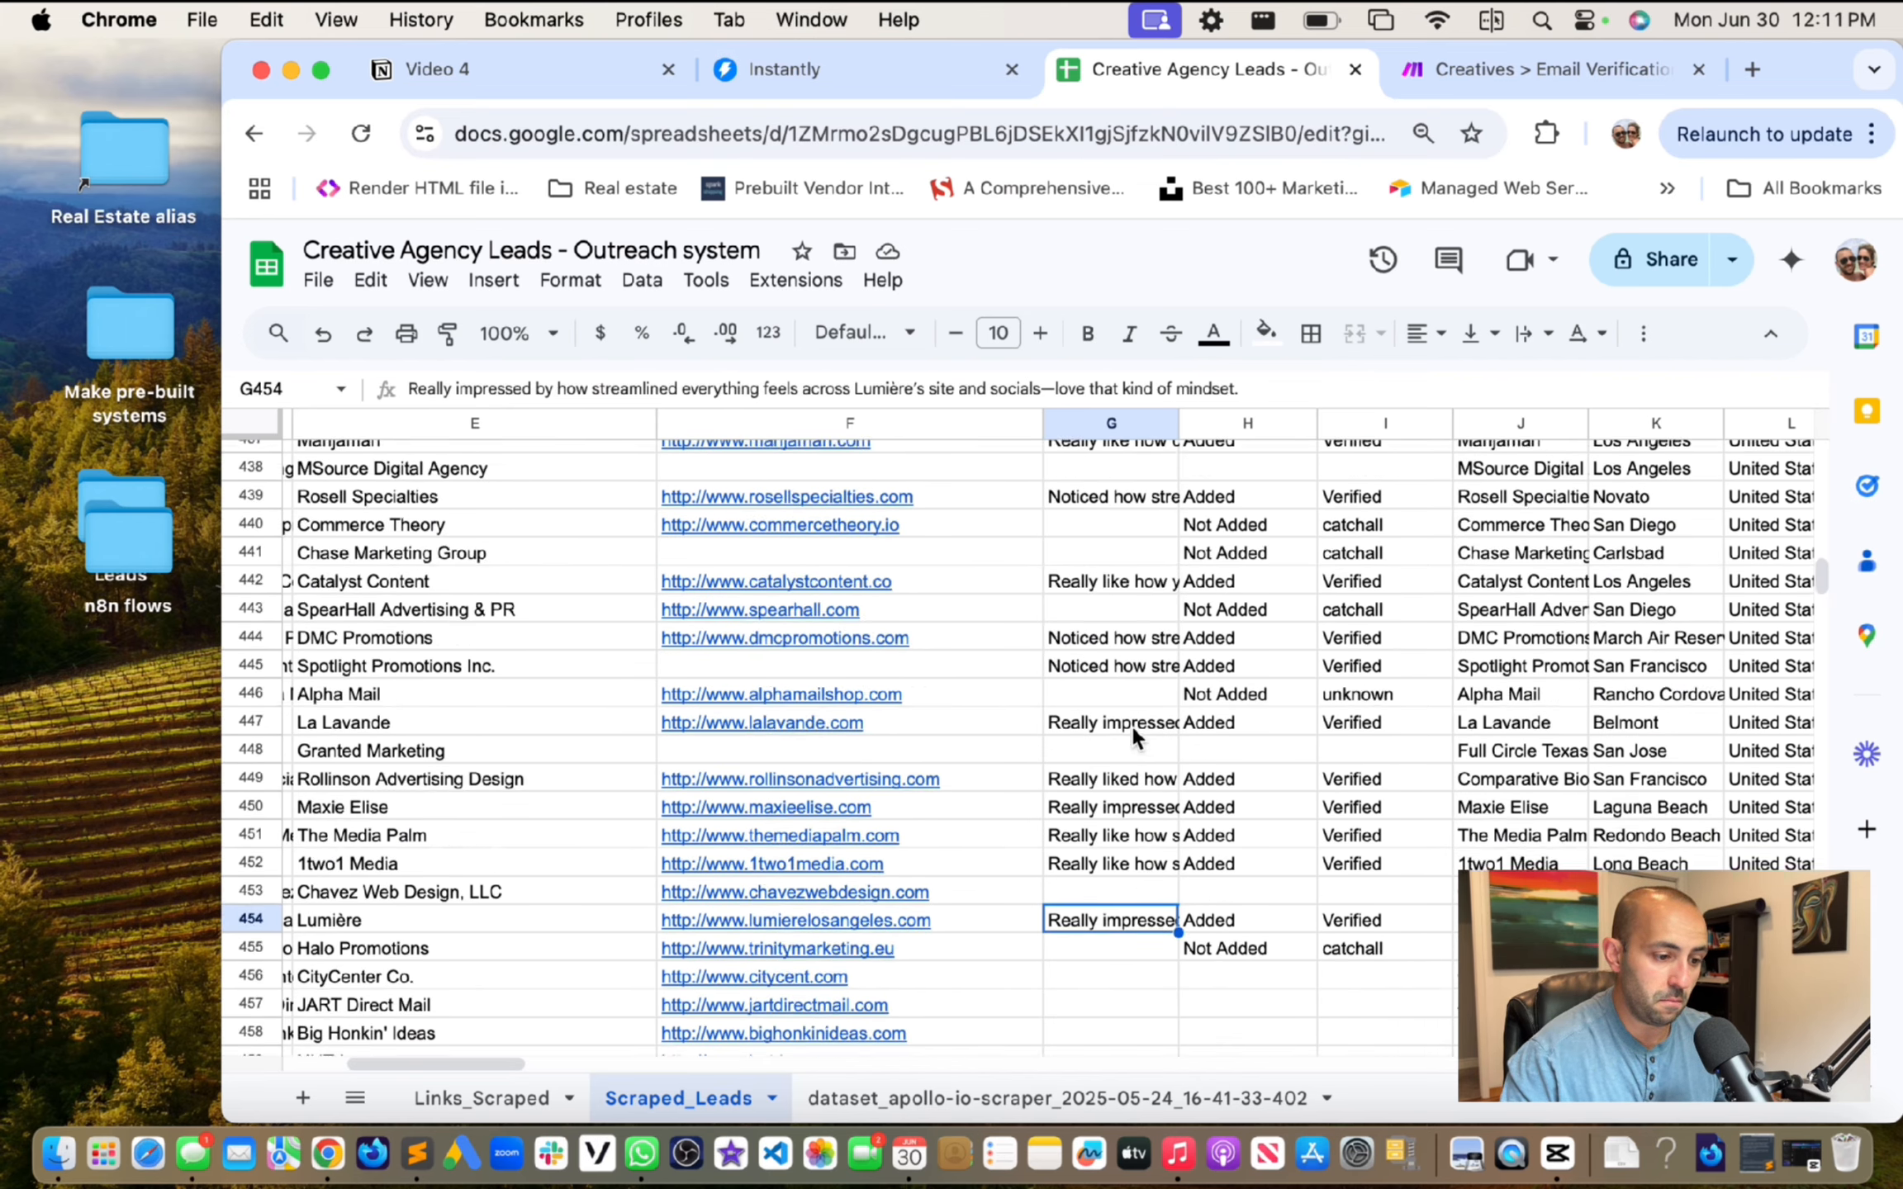
left_click(1114, 632)
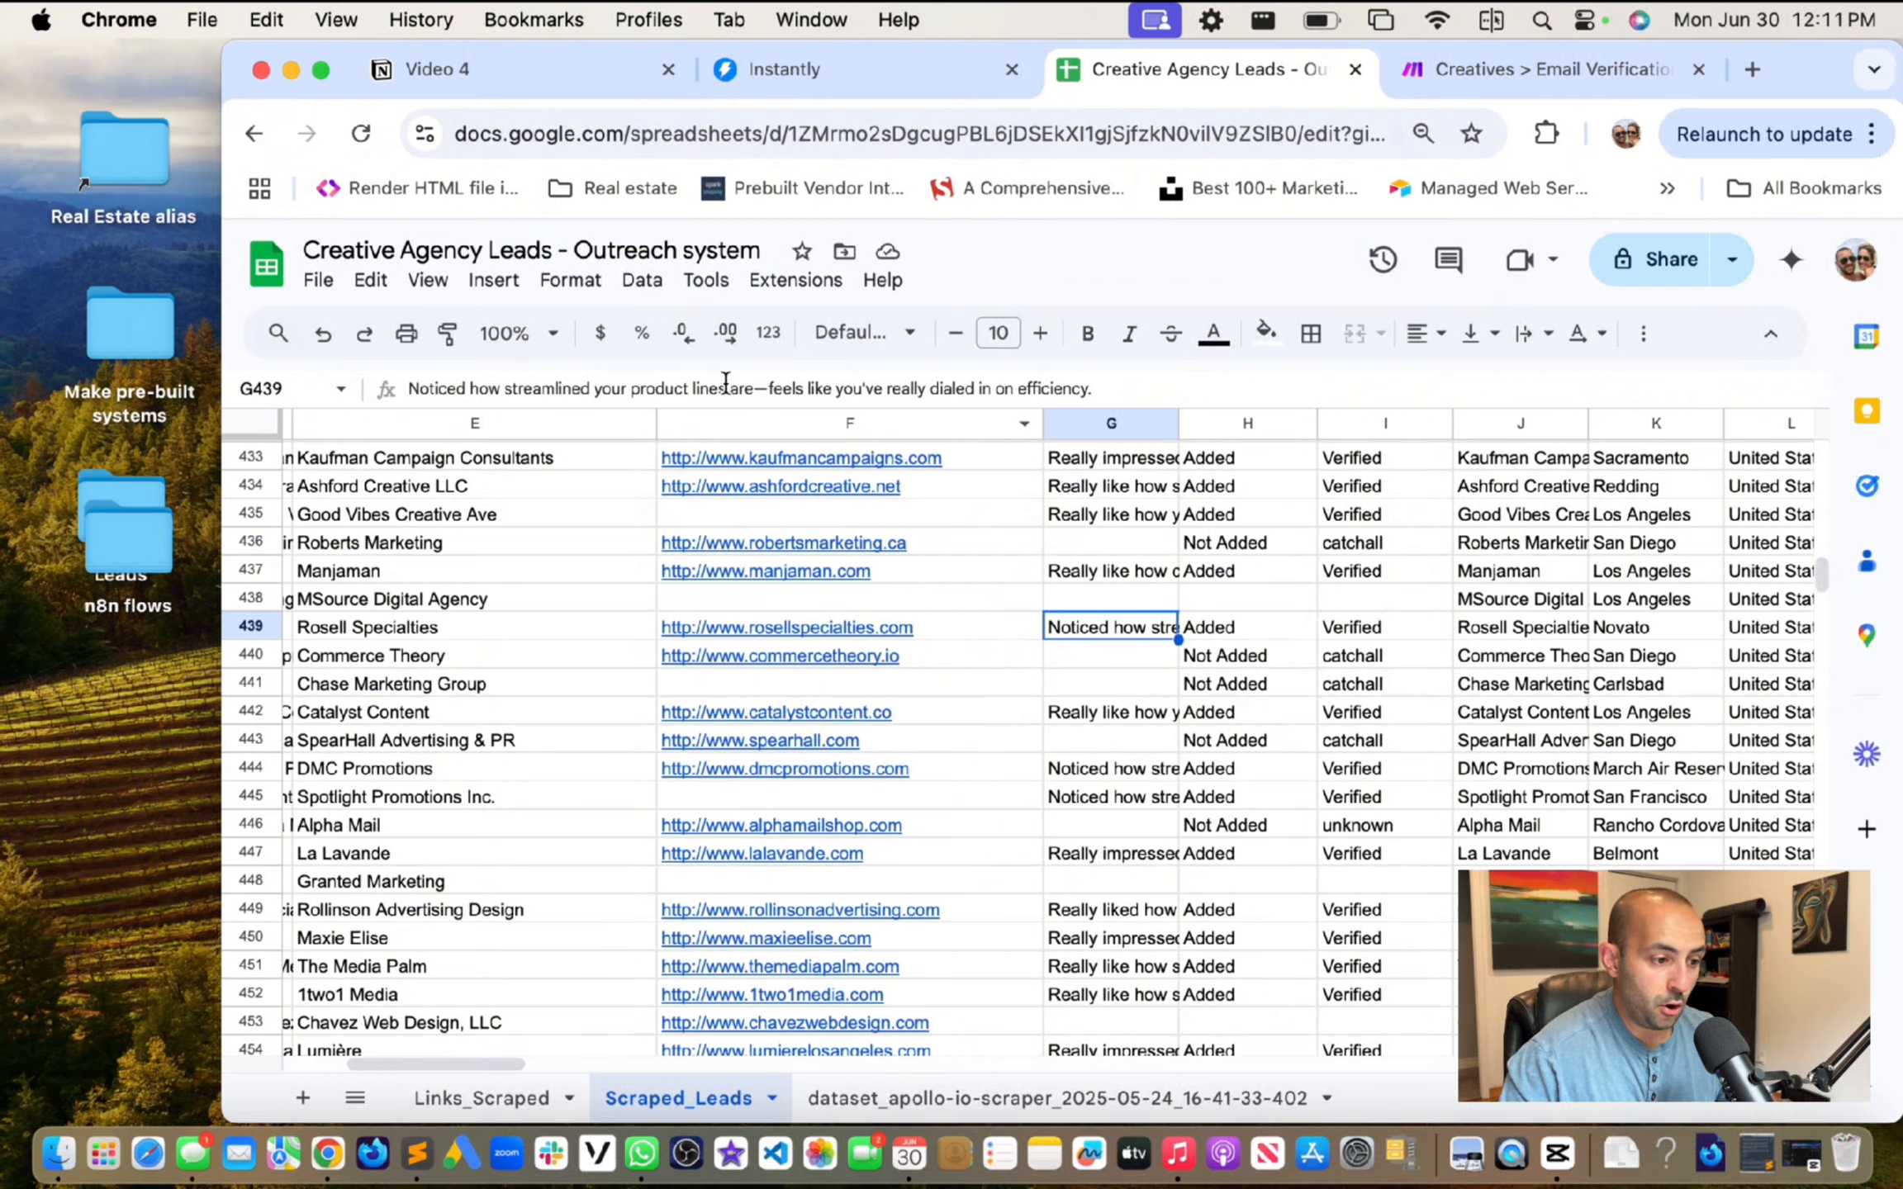
scroll(1085, 569, "up", 1)
scroll(1087, 574, "up", 1)
left_click(1112, 720)
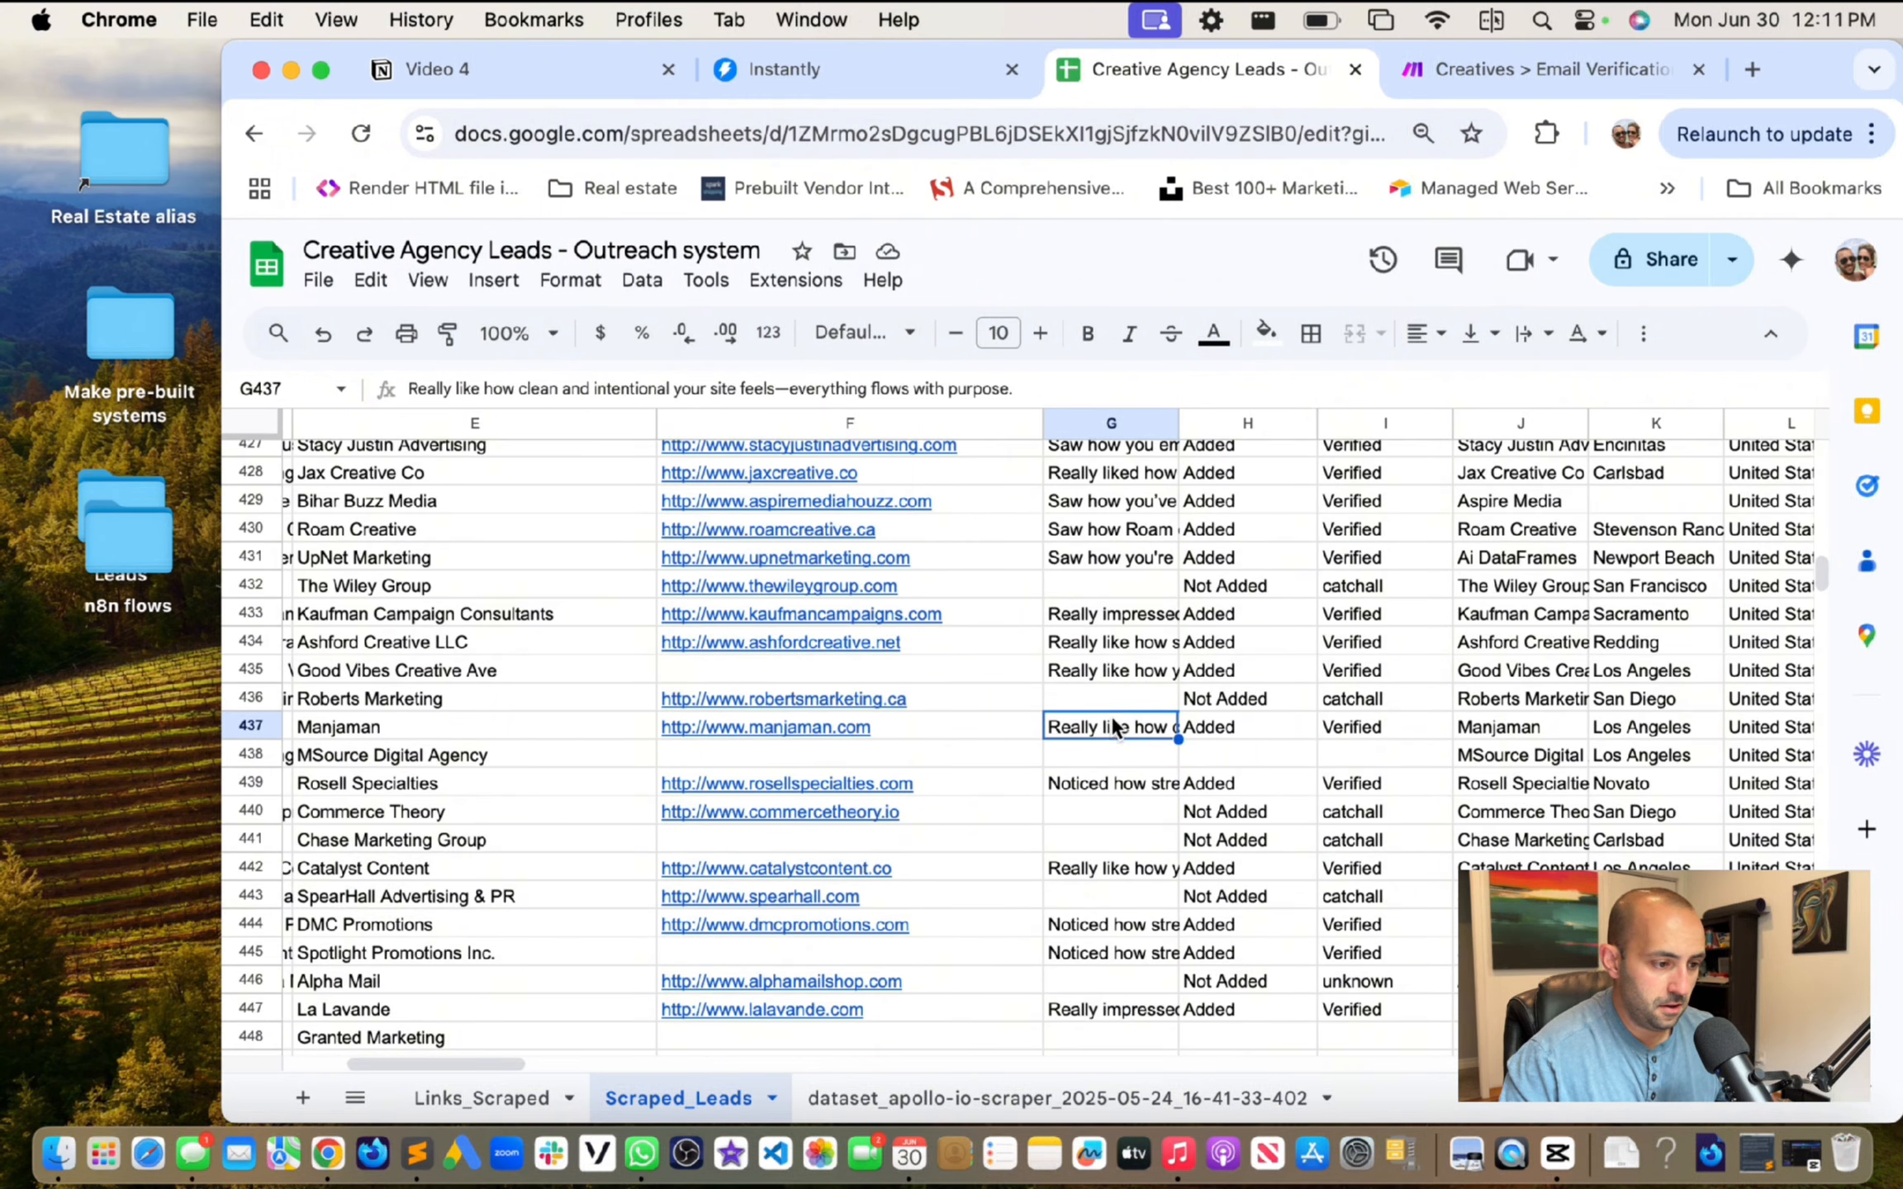
left_click(1106, 665)
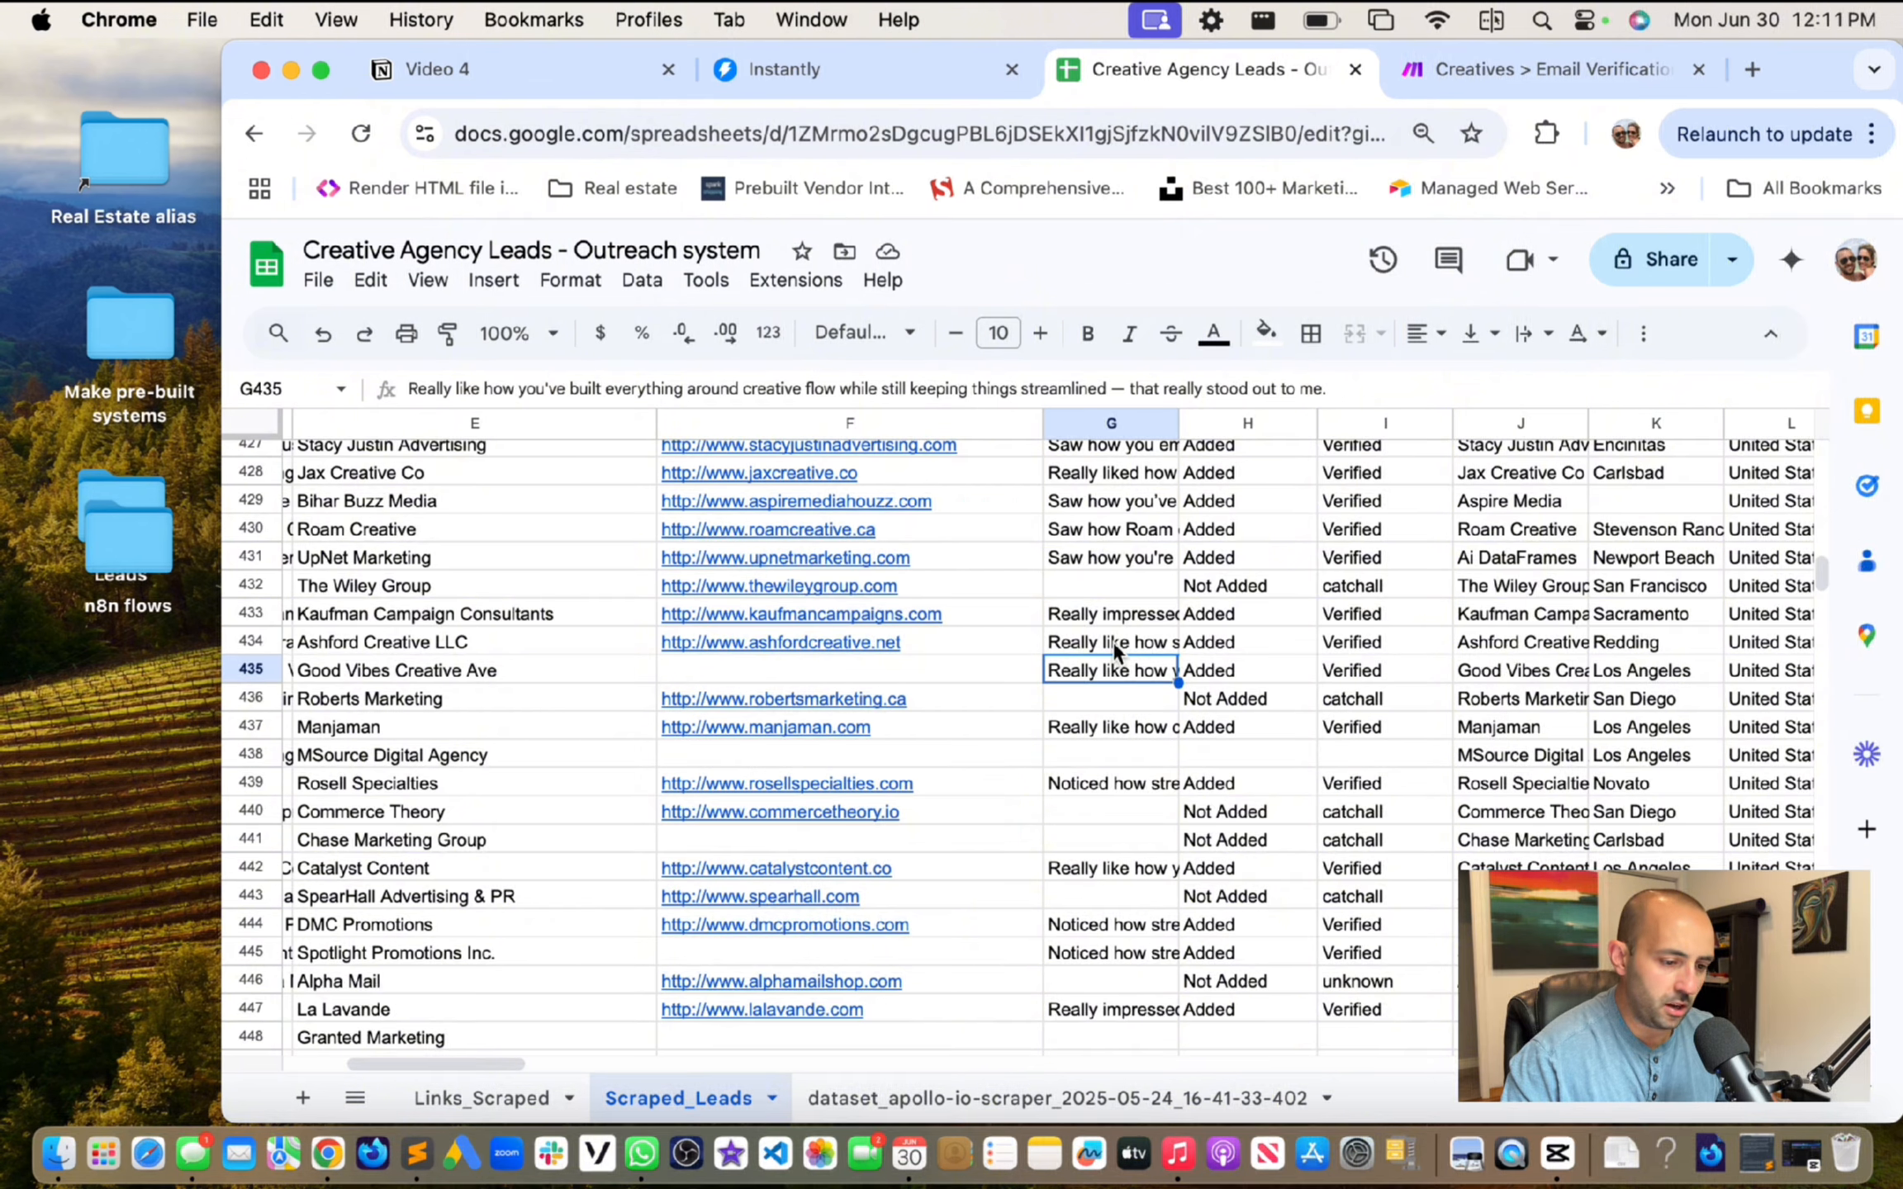
left_click(1468, 73)
Step: Inspect the Personalize OpenAI settings (chatgpt-4o-latest, 250 tokens) and check the latest filled sheet rows
left_click(1025, 552)
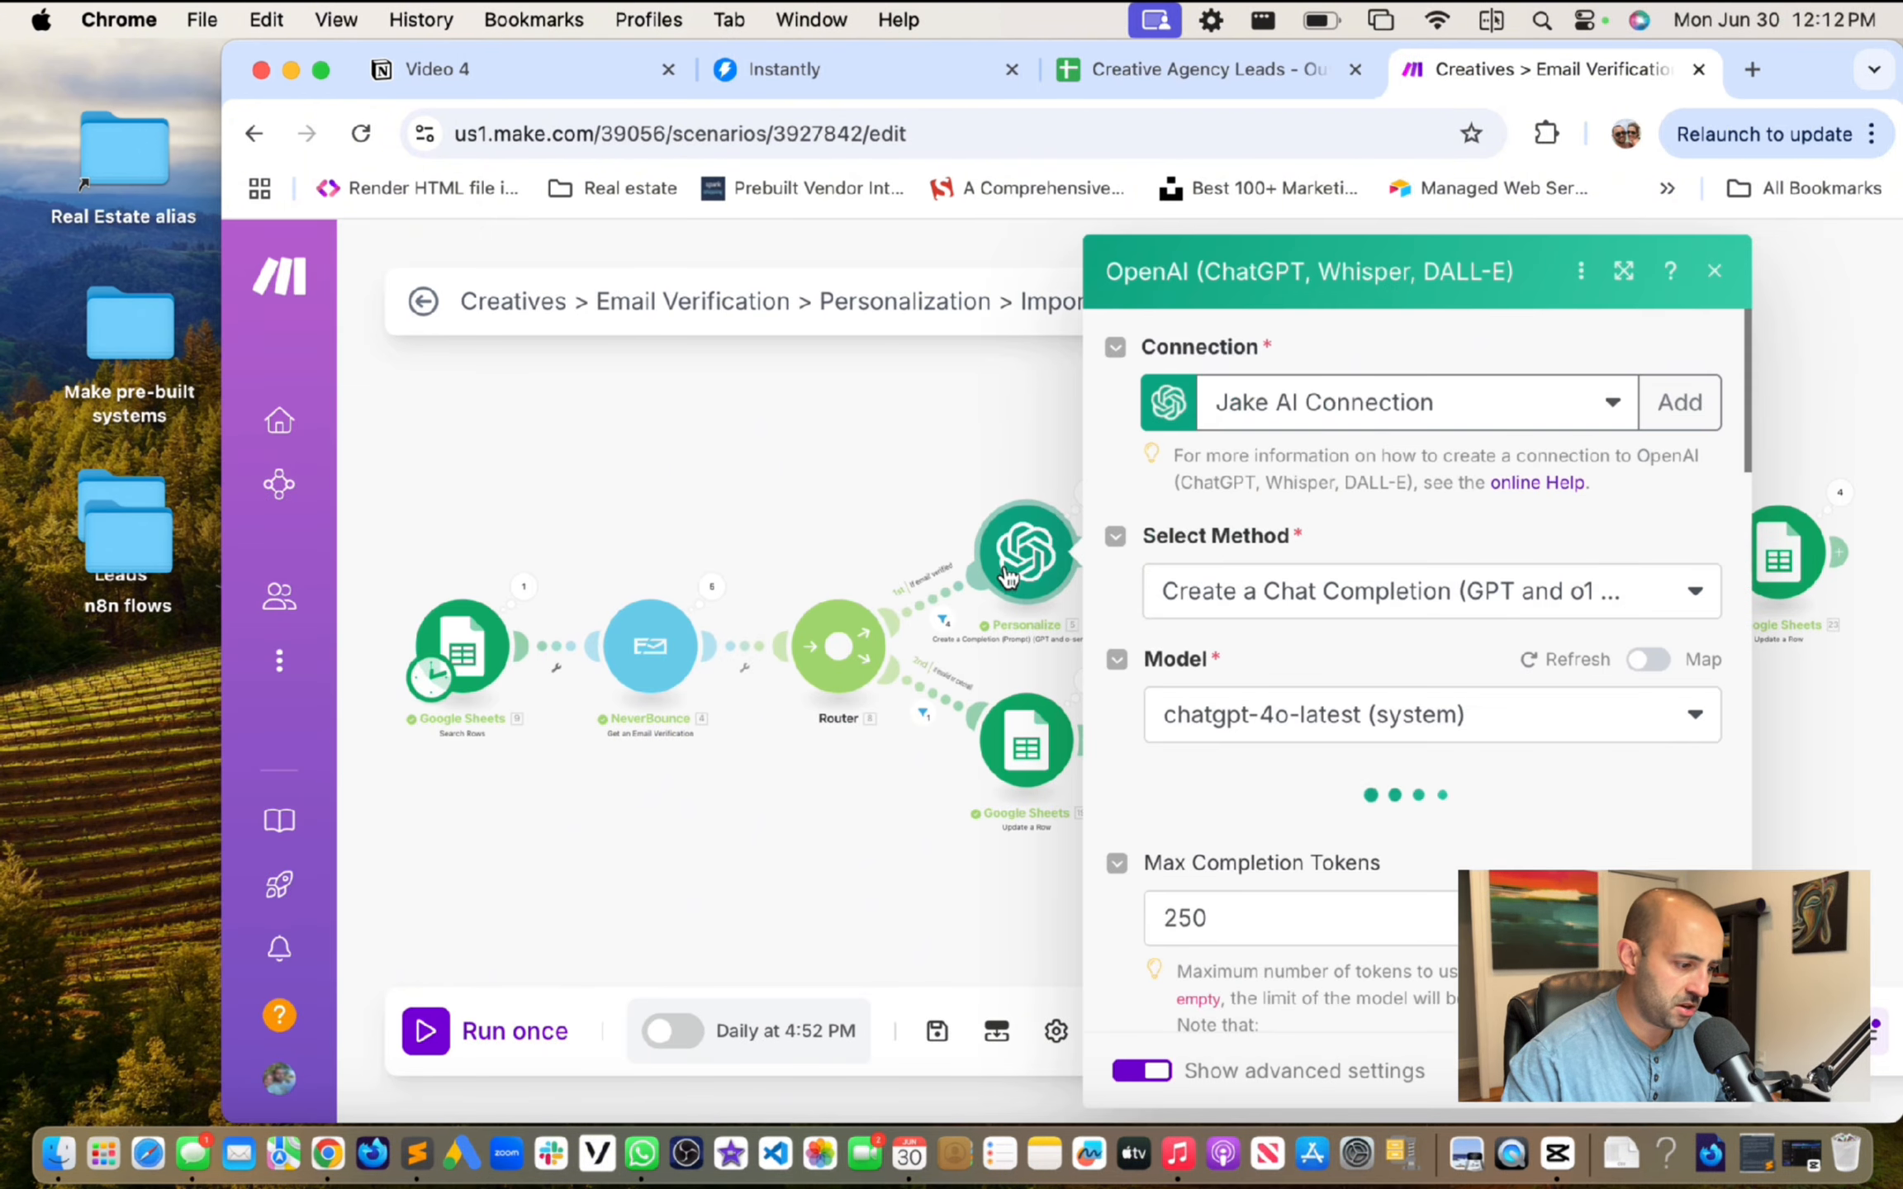
scroll(1239, 710, "down", 5)
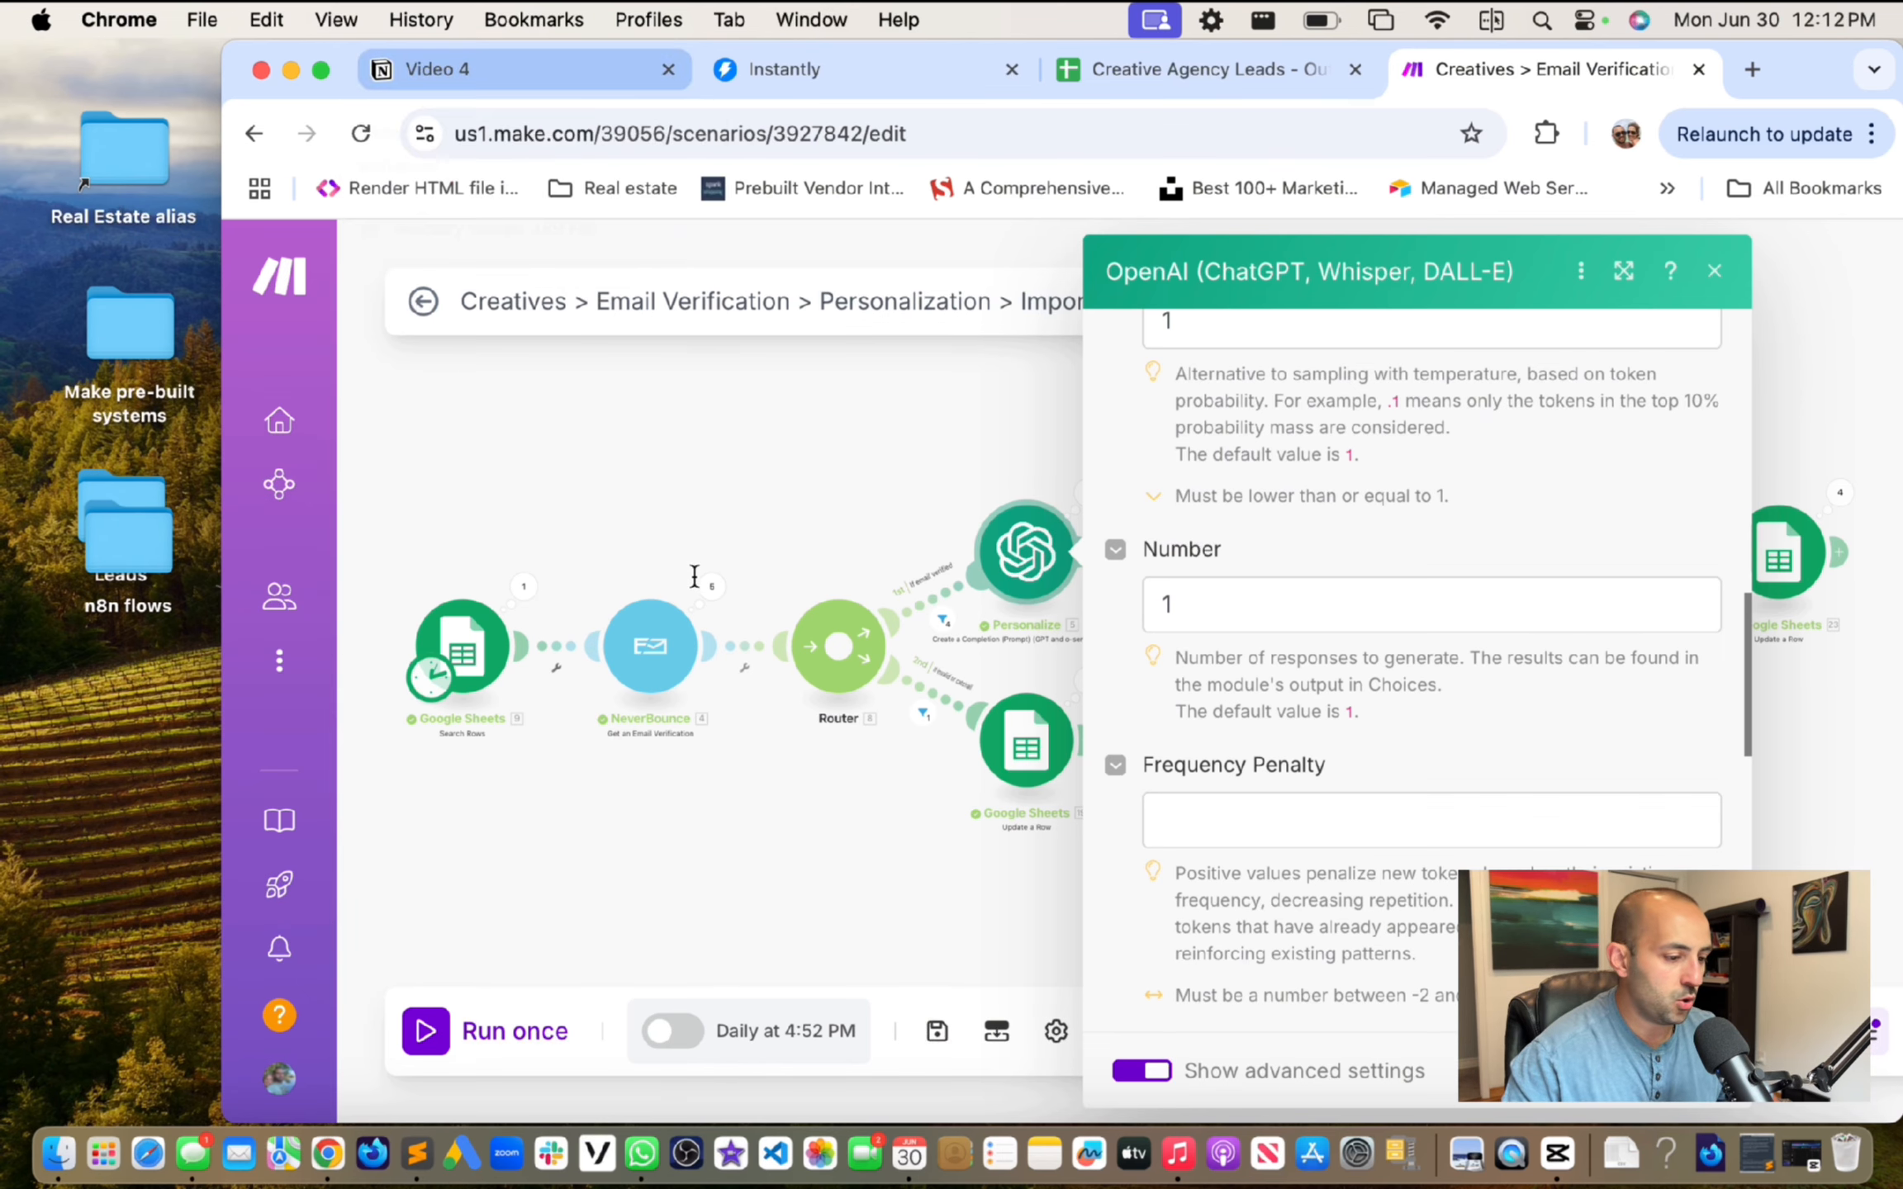
left_click(679, 501)
left_click(1222, 71)
scroll(1103, 820, "down", 6)
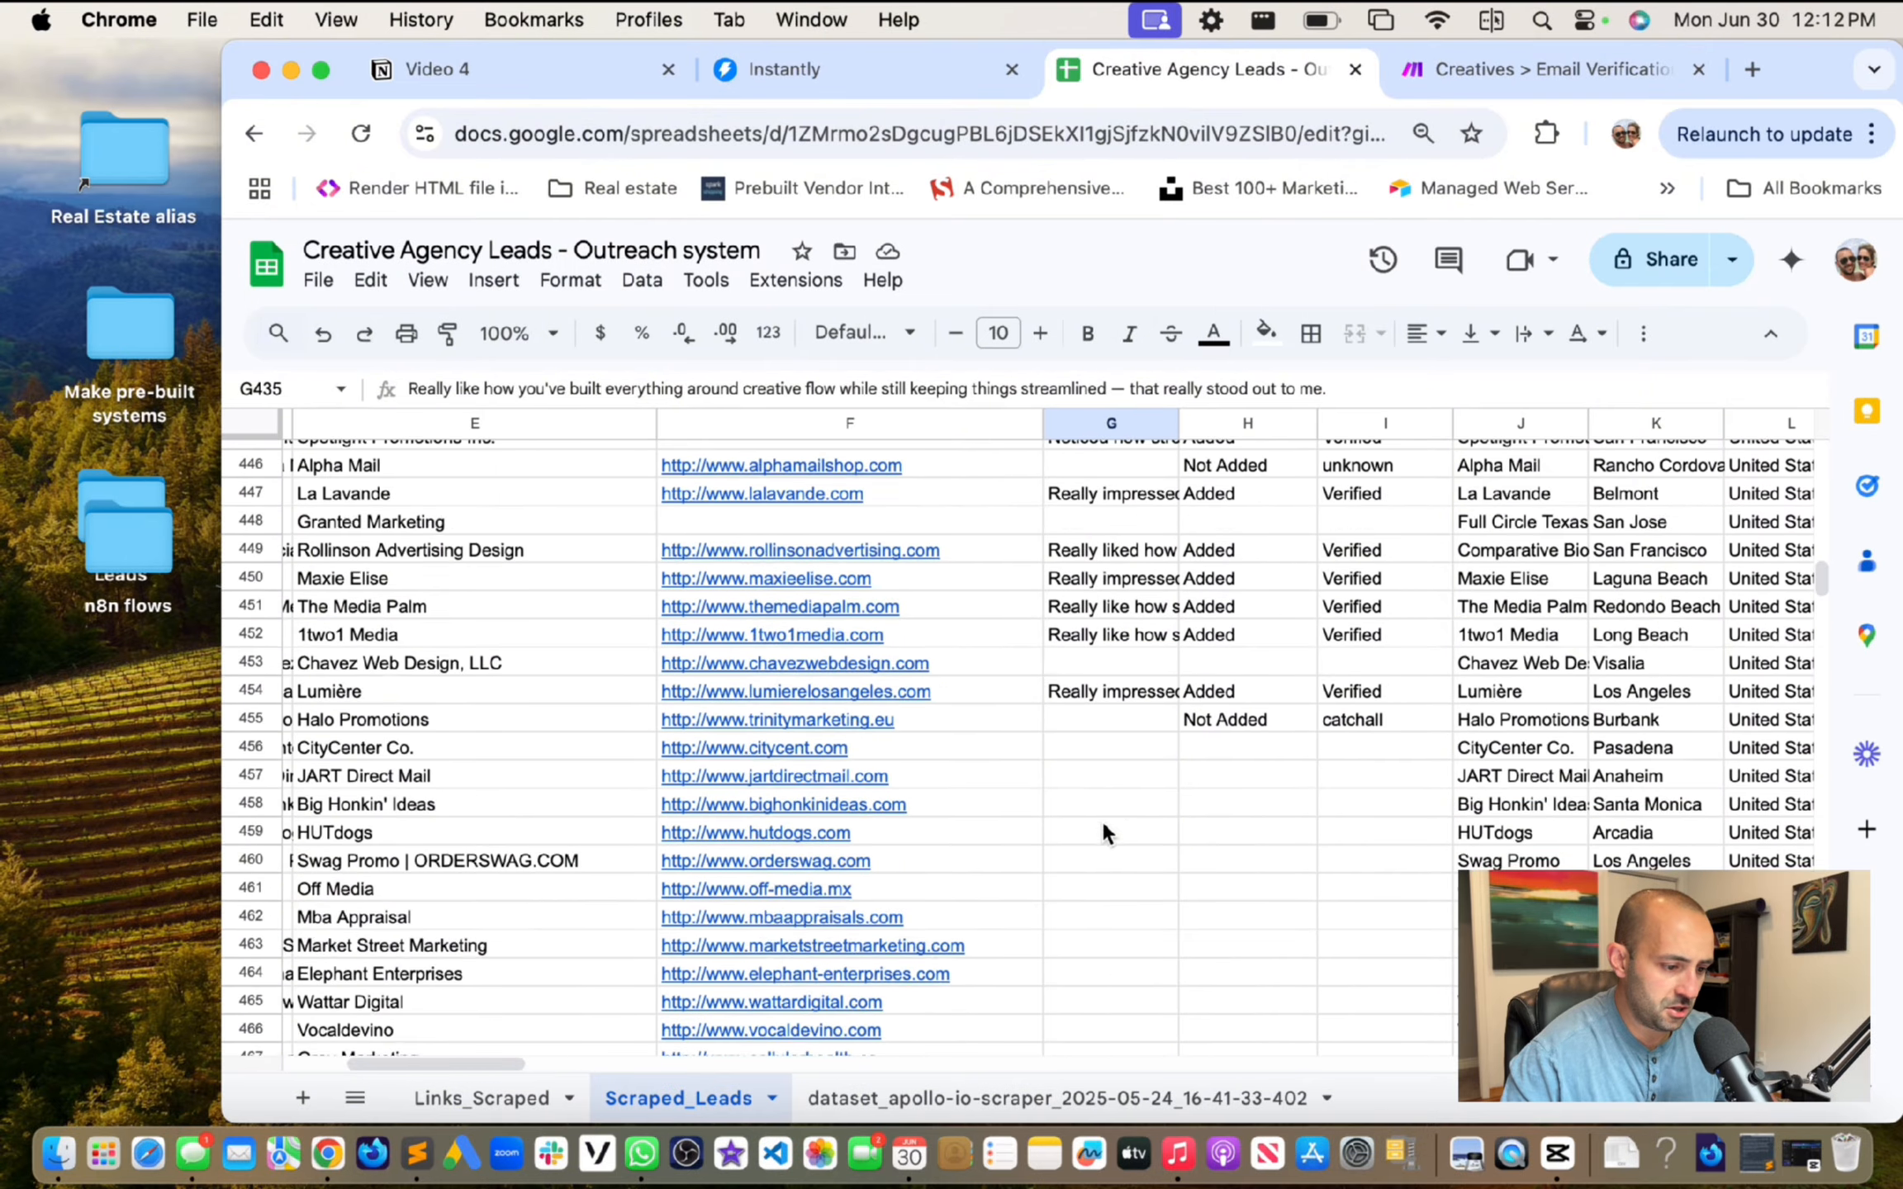
left_click(1101, 690)
left_click(1494, 76)
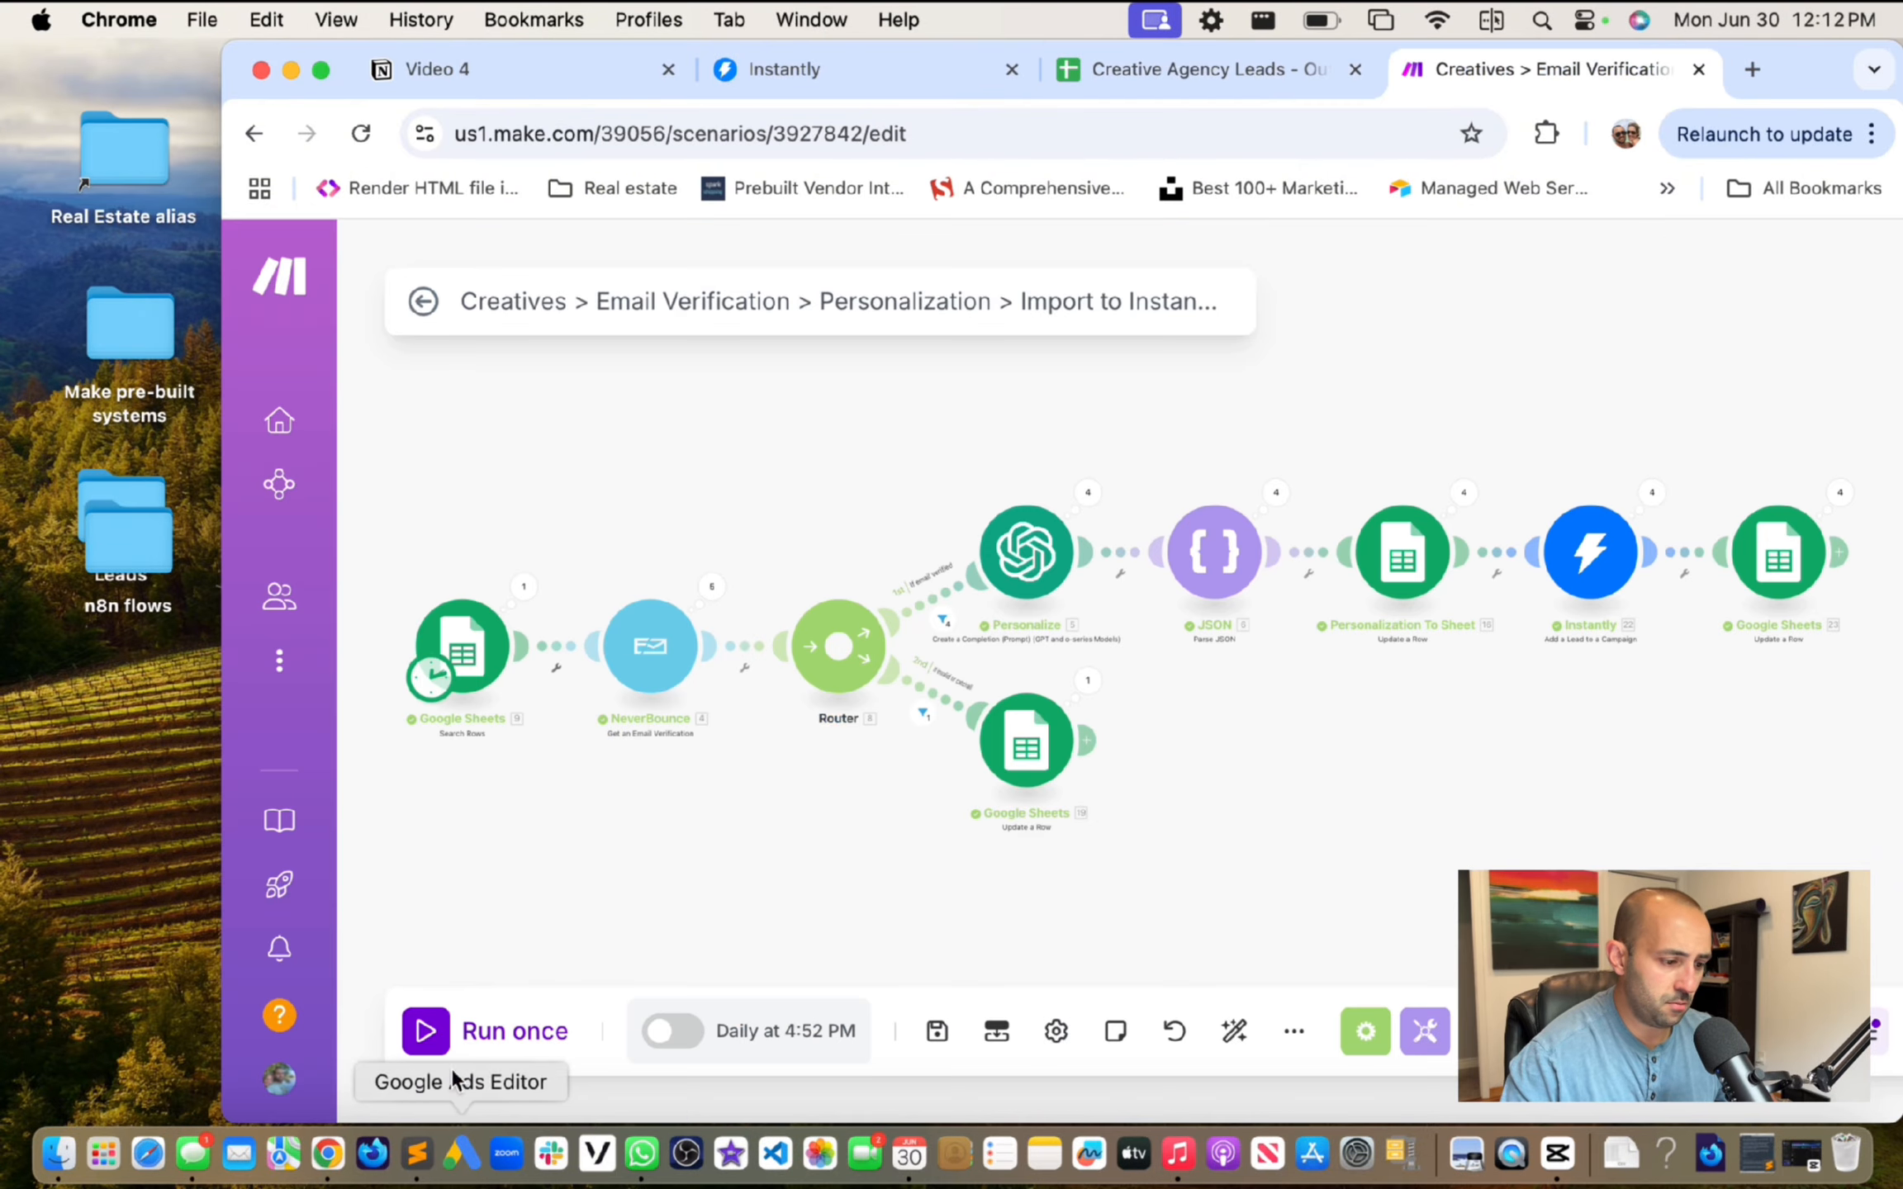
Step: Confirm the Search Rows module's Limit of 5, save it, and run the scenario once
left_click(459, 653)
scroll(704, 754, "down", 5)
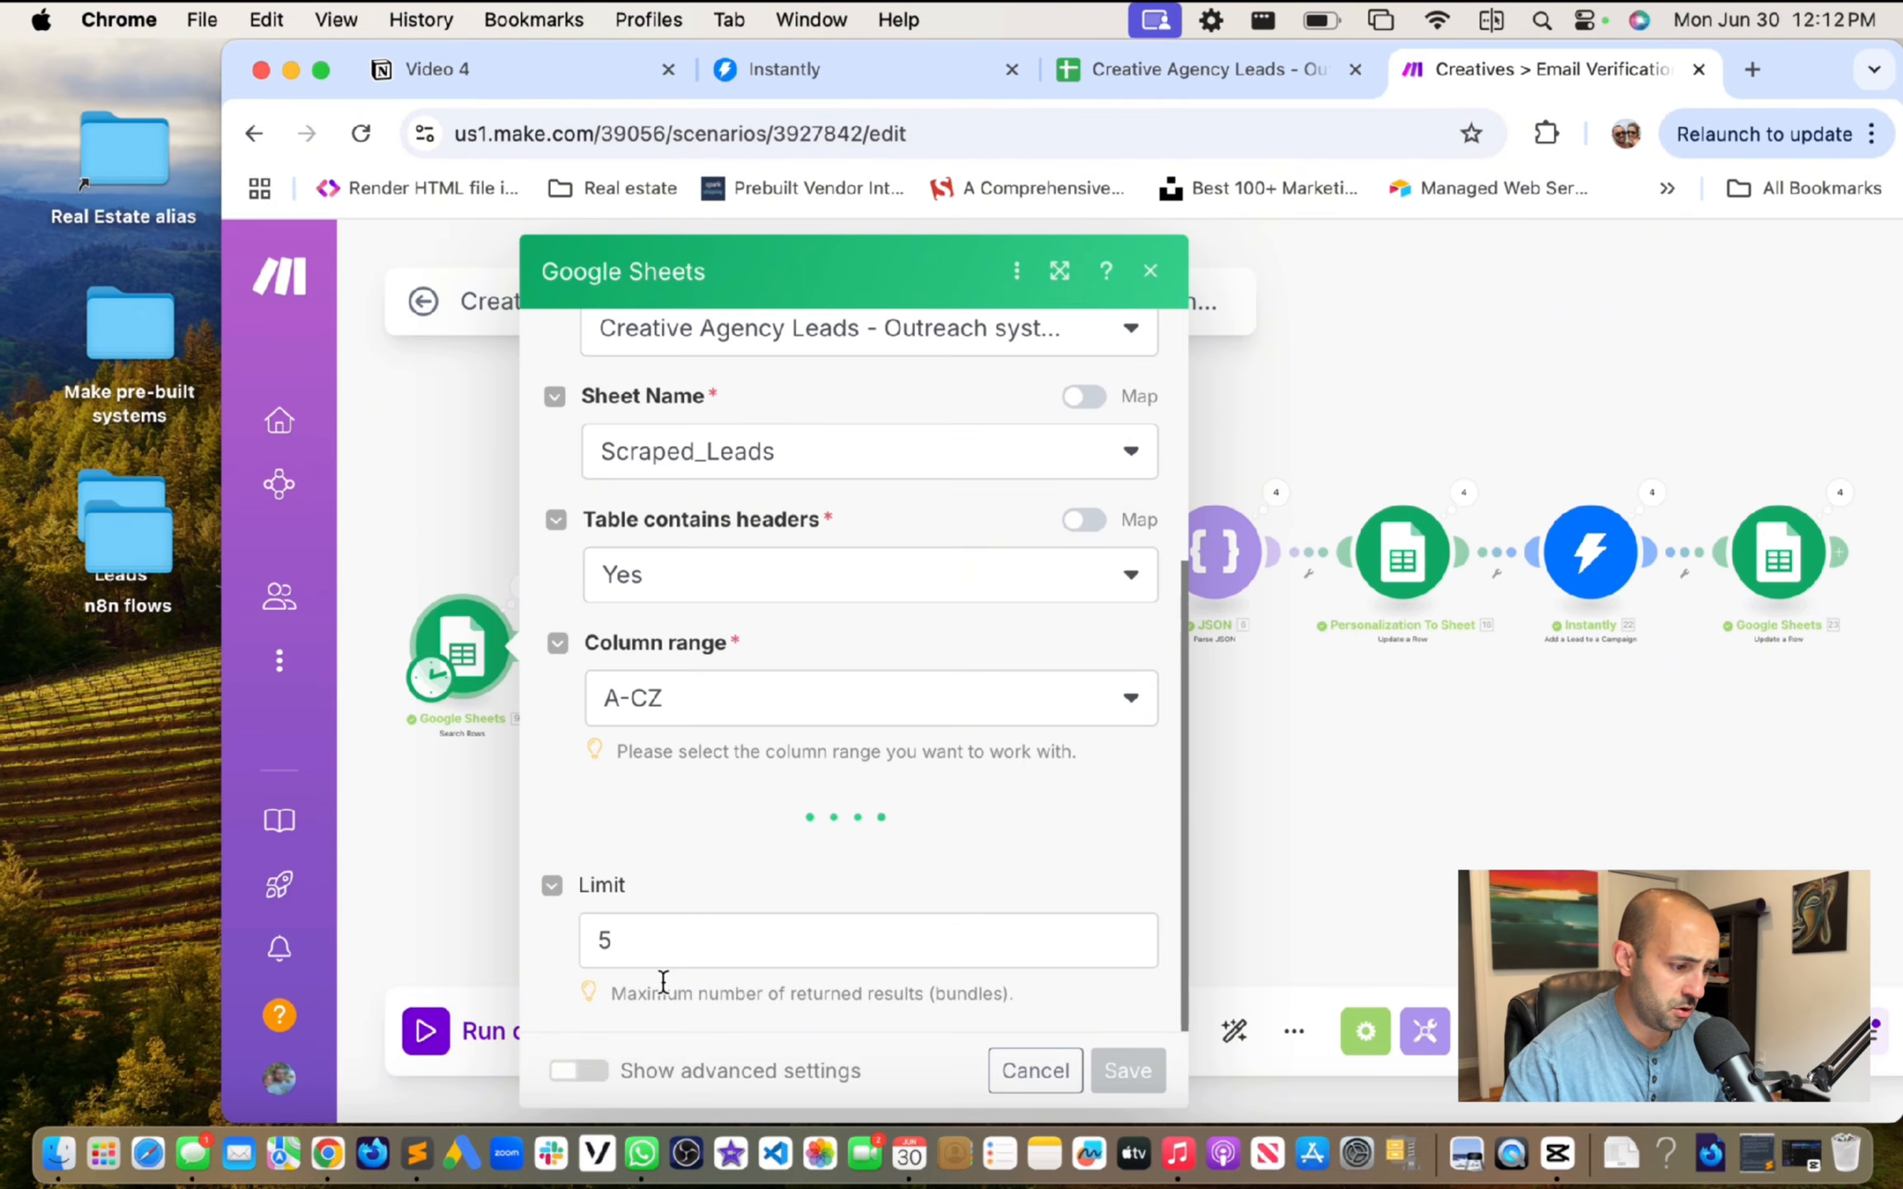
scroll(735, 839, "down", 5)
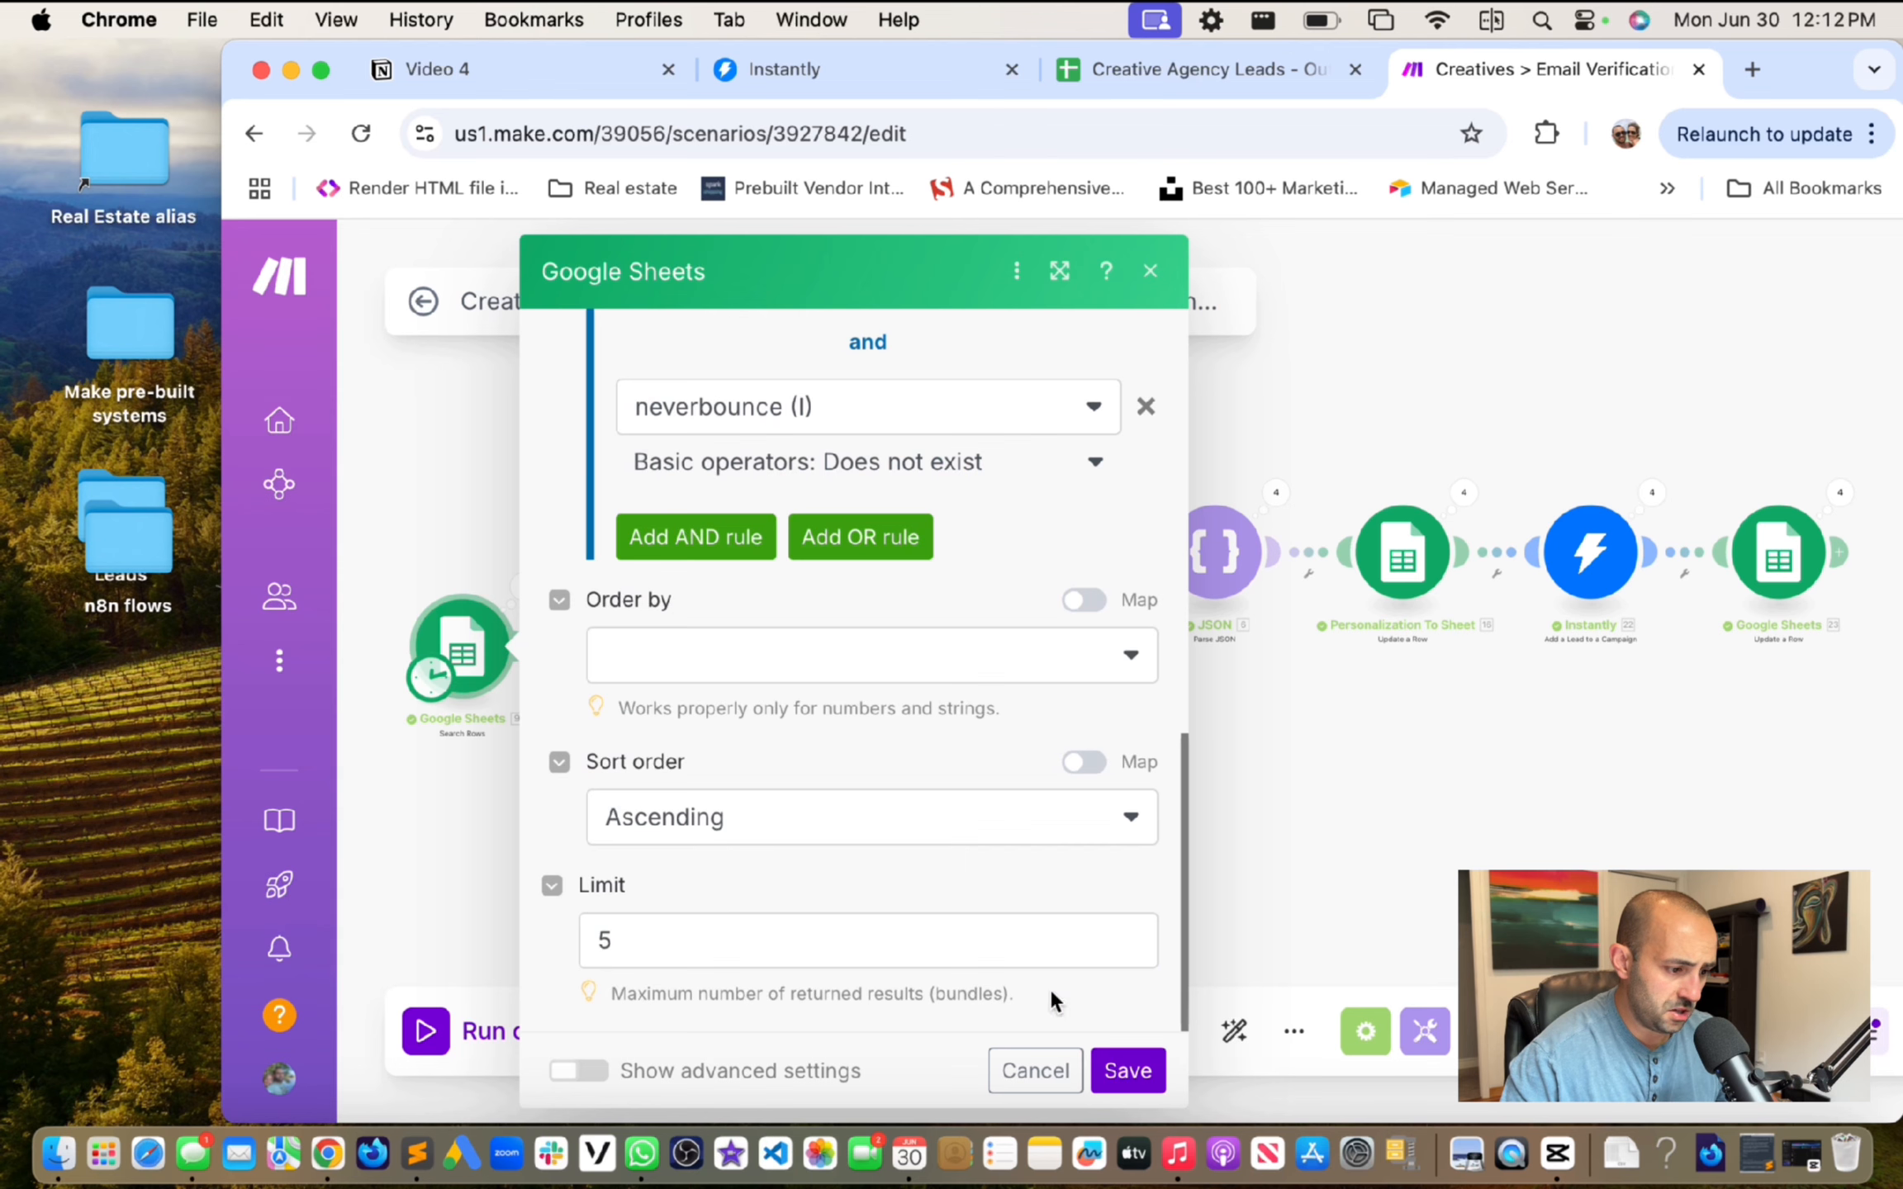
left_click(1129, 1067)
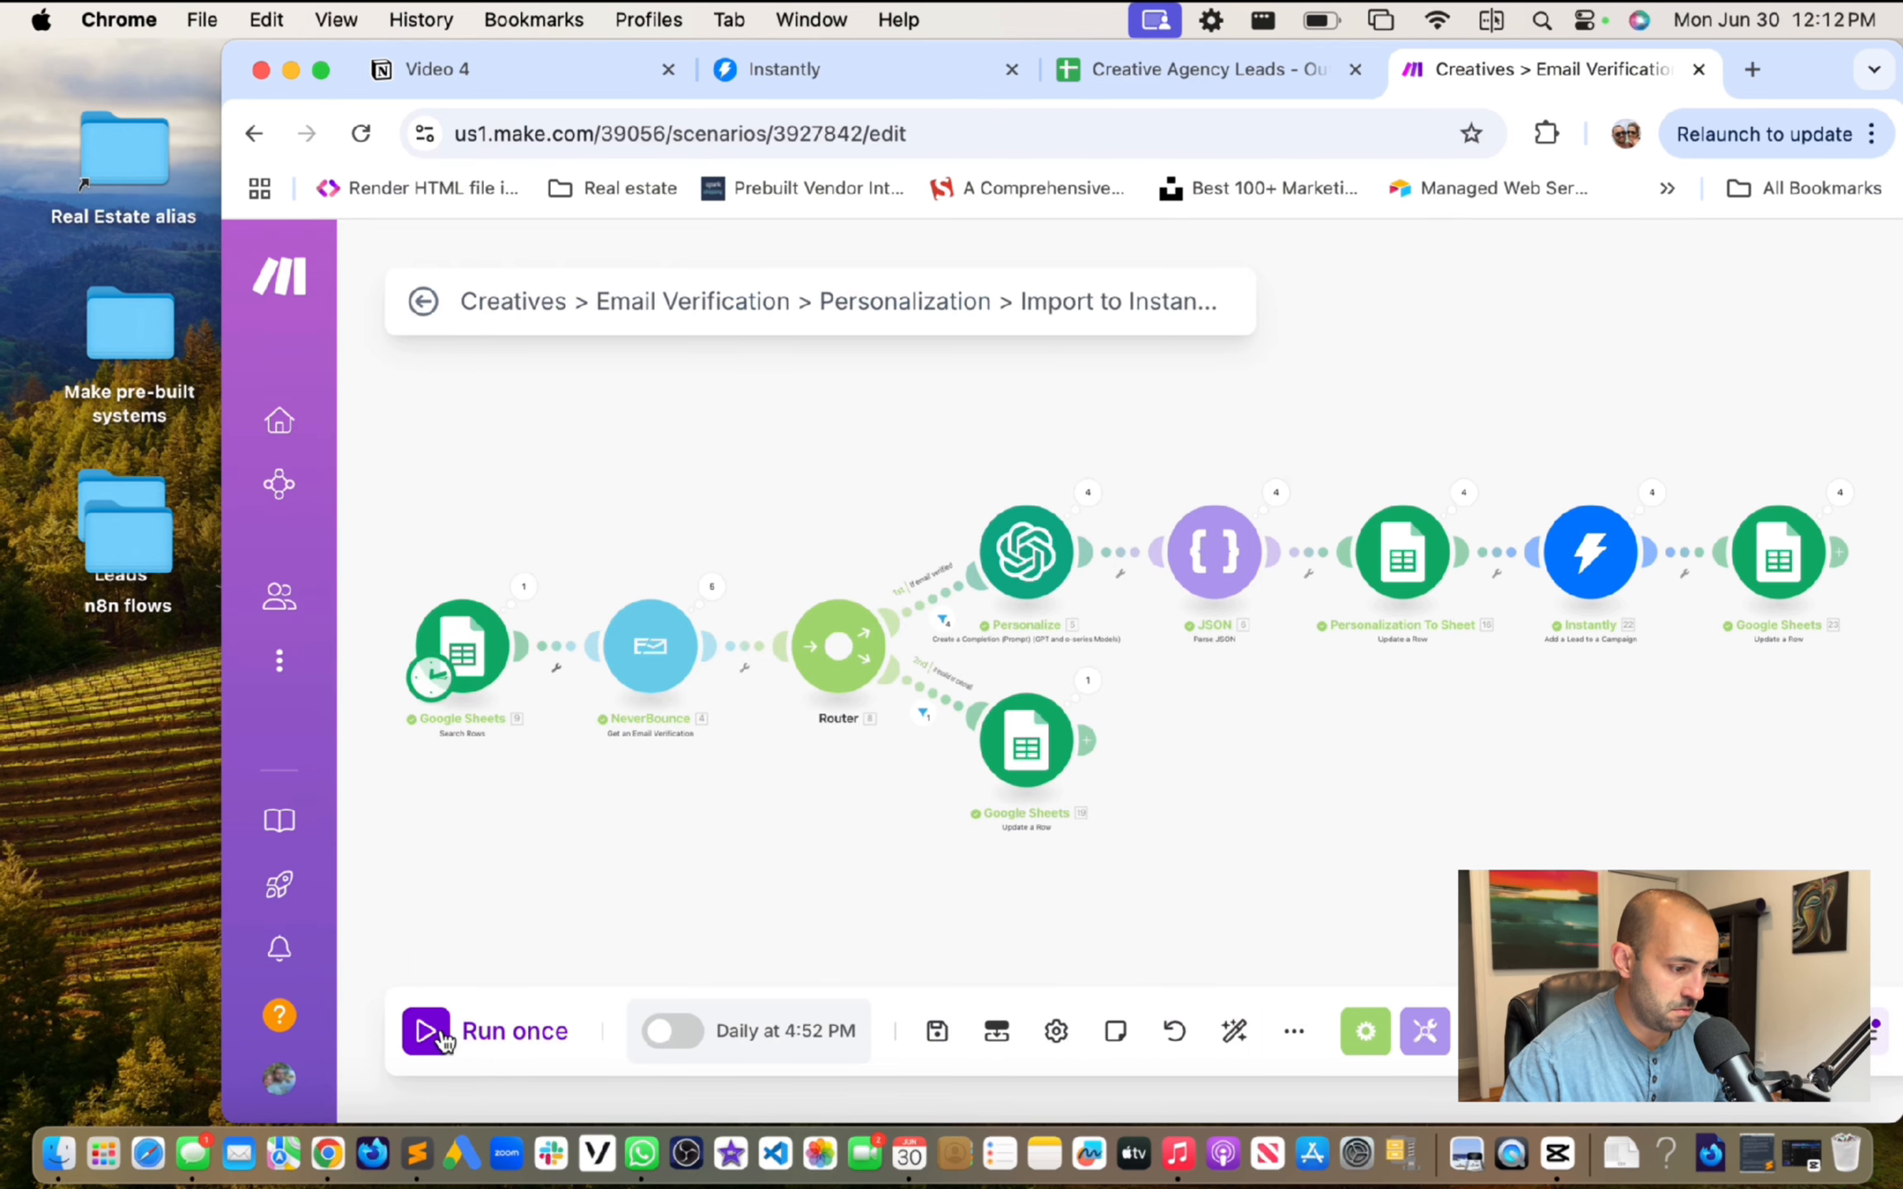
left_click(504, 1031)
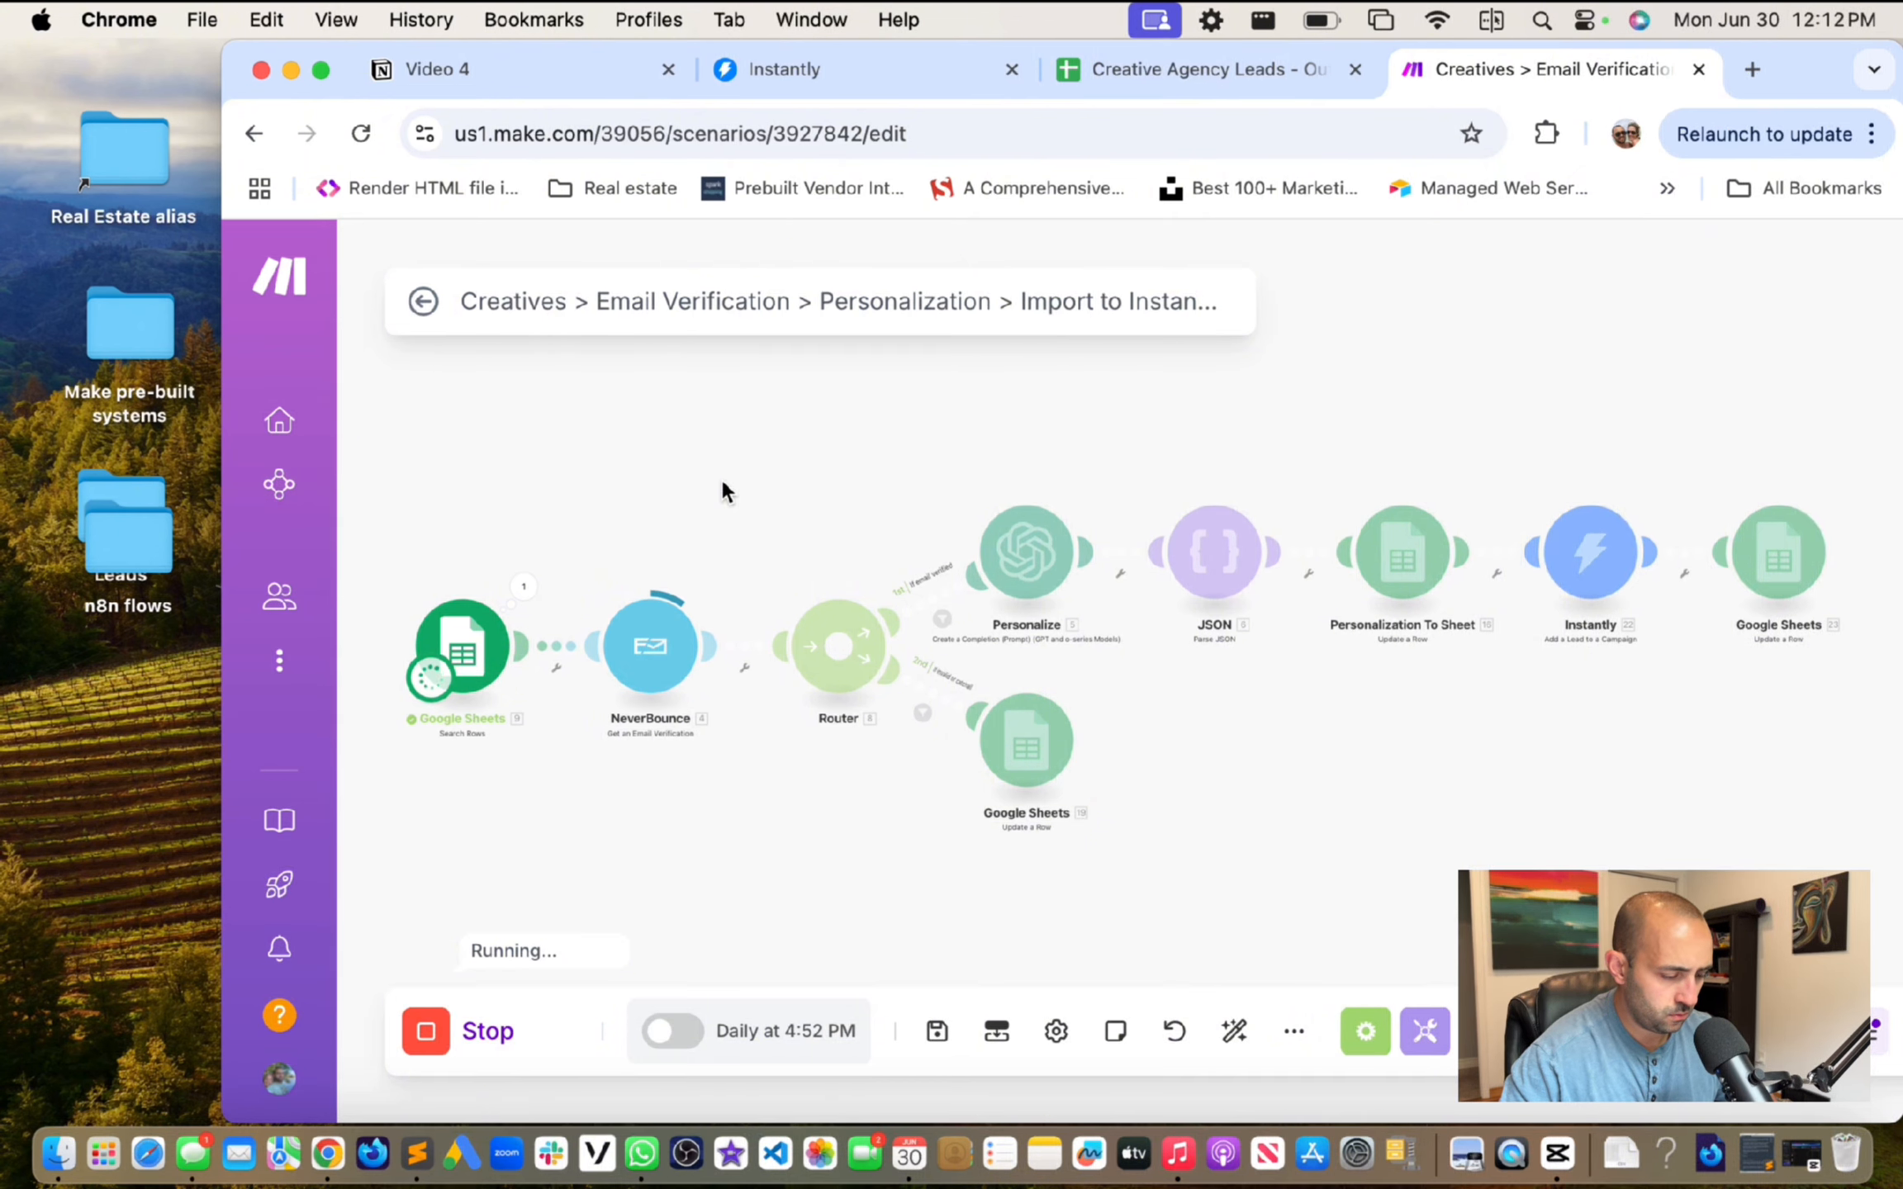
scroll(721, 492, "down", 2)
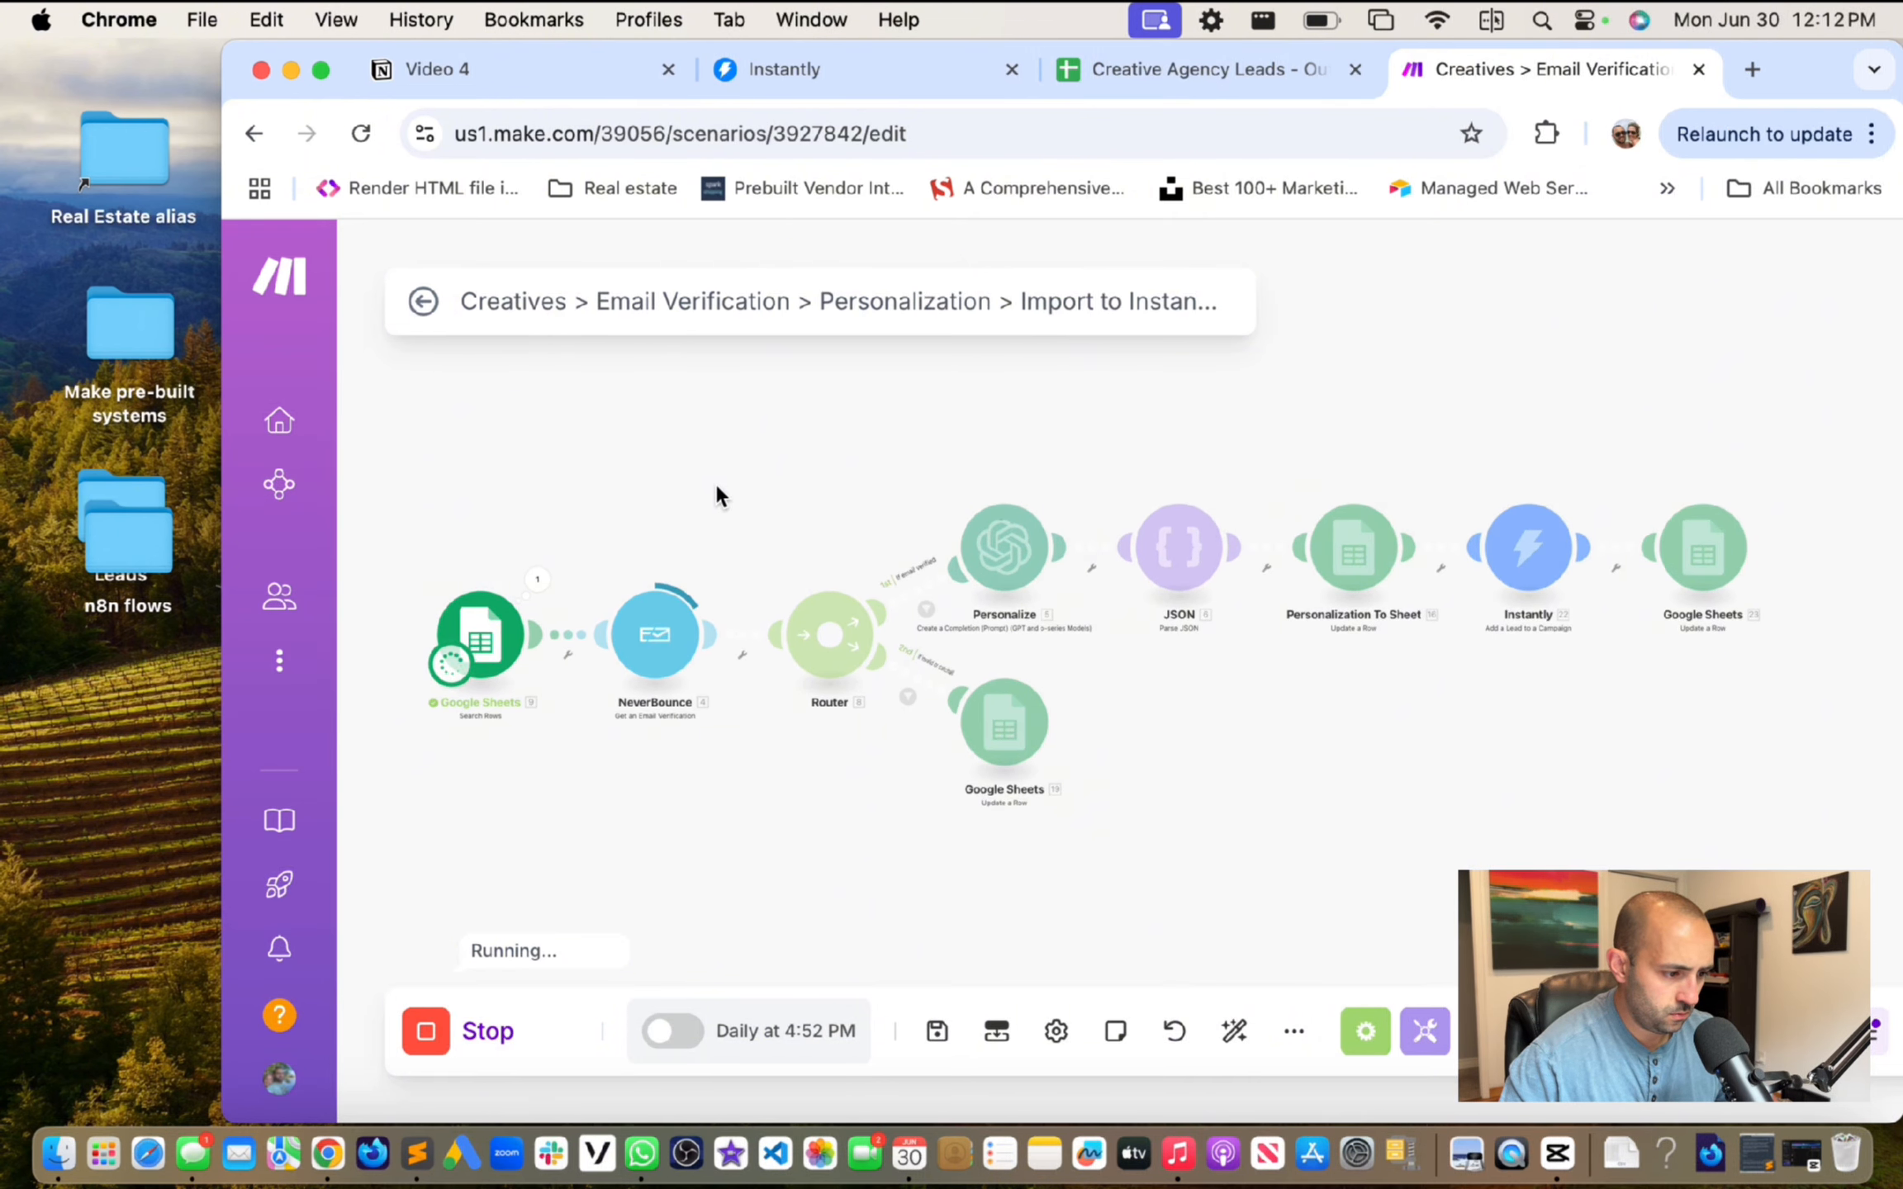
scroll(717, 489, "down", 1)
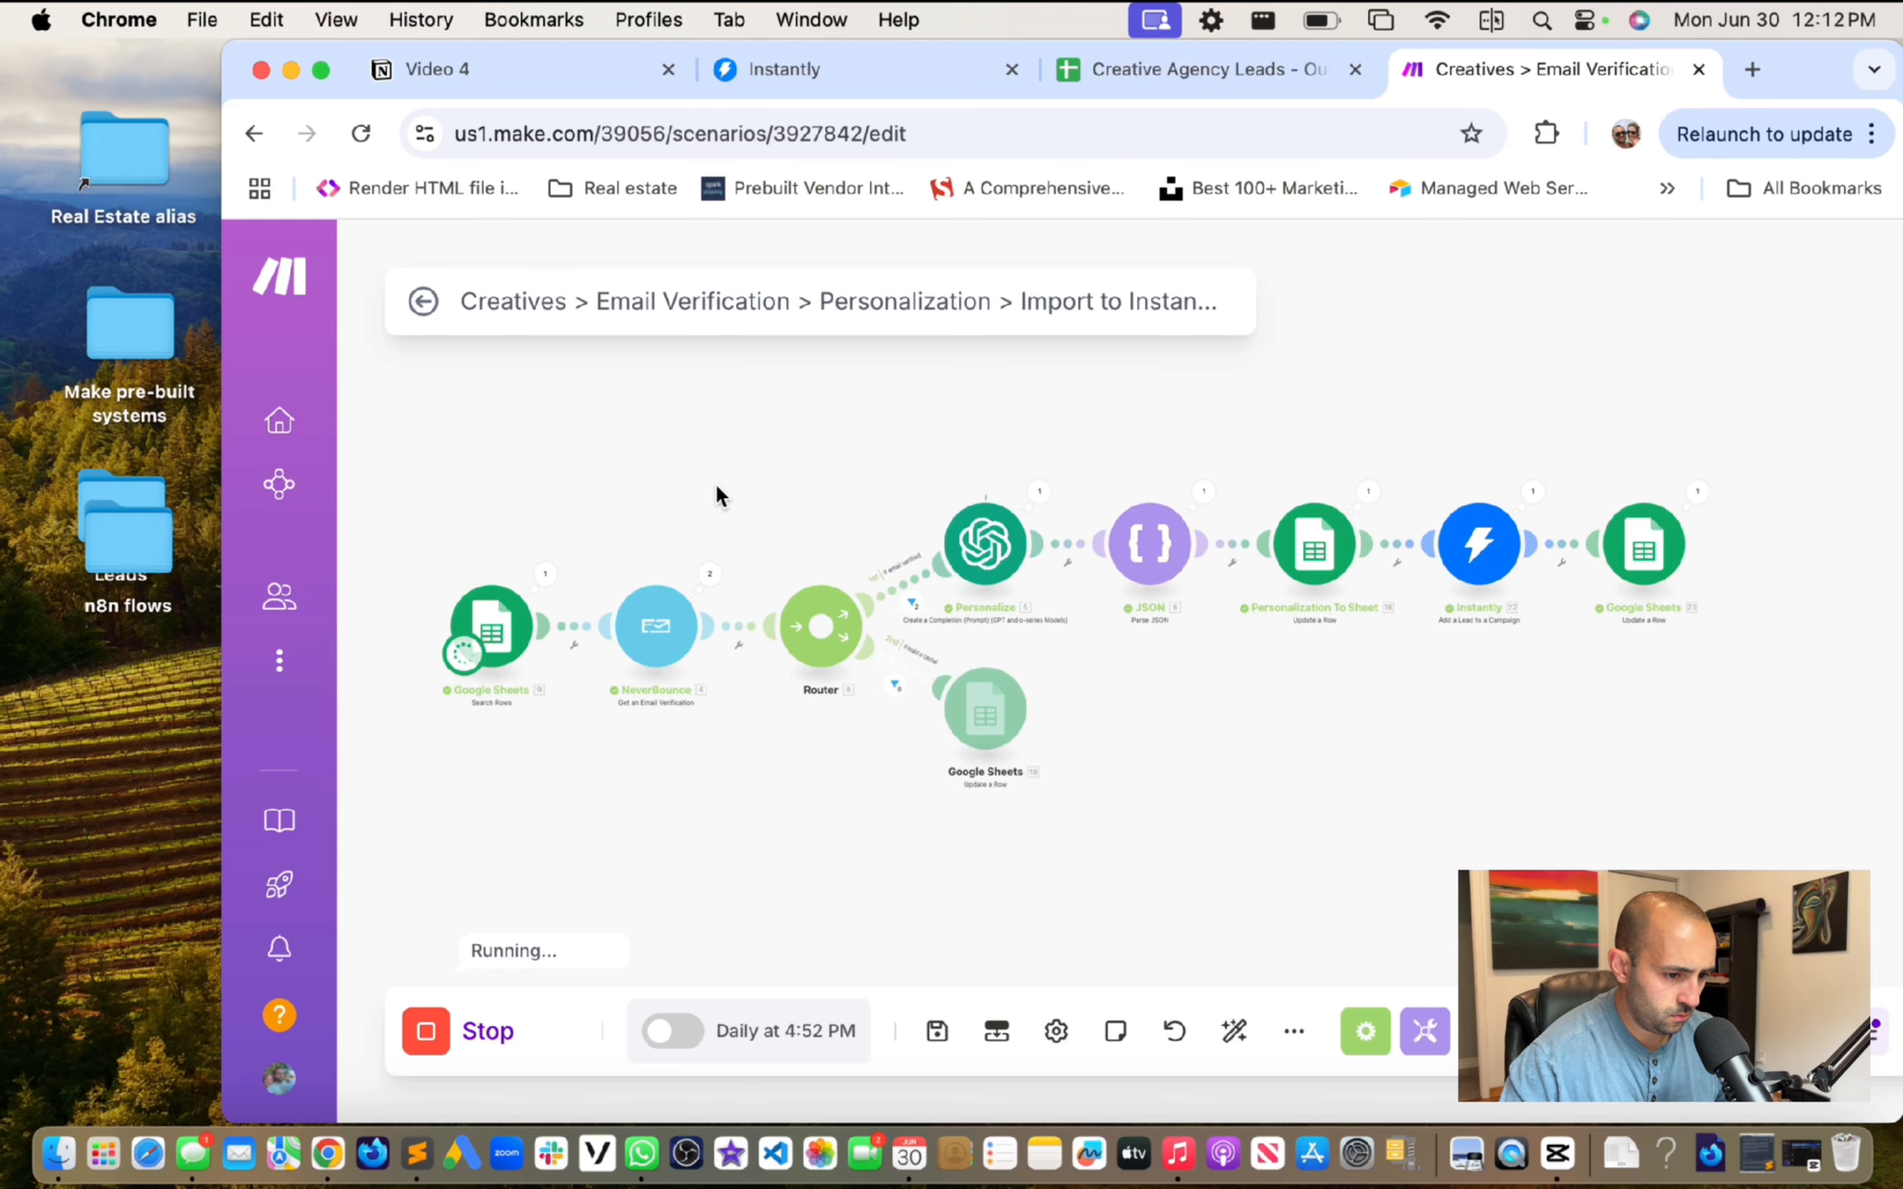
Step: Read the new CityCenter Co. and JART Direct Mail icebreakers, highlighting 'direct mail' in the text
left_click(1178, 71)
left_click(1122, 752)
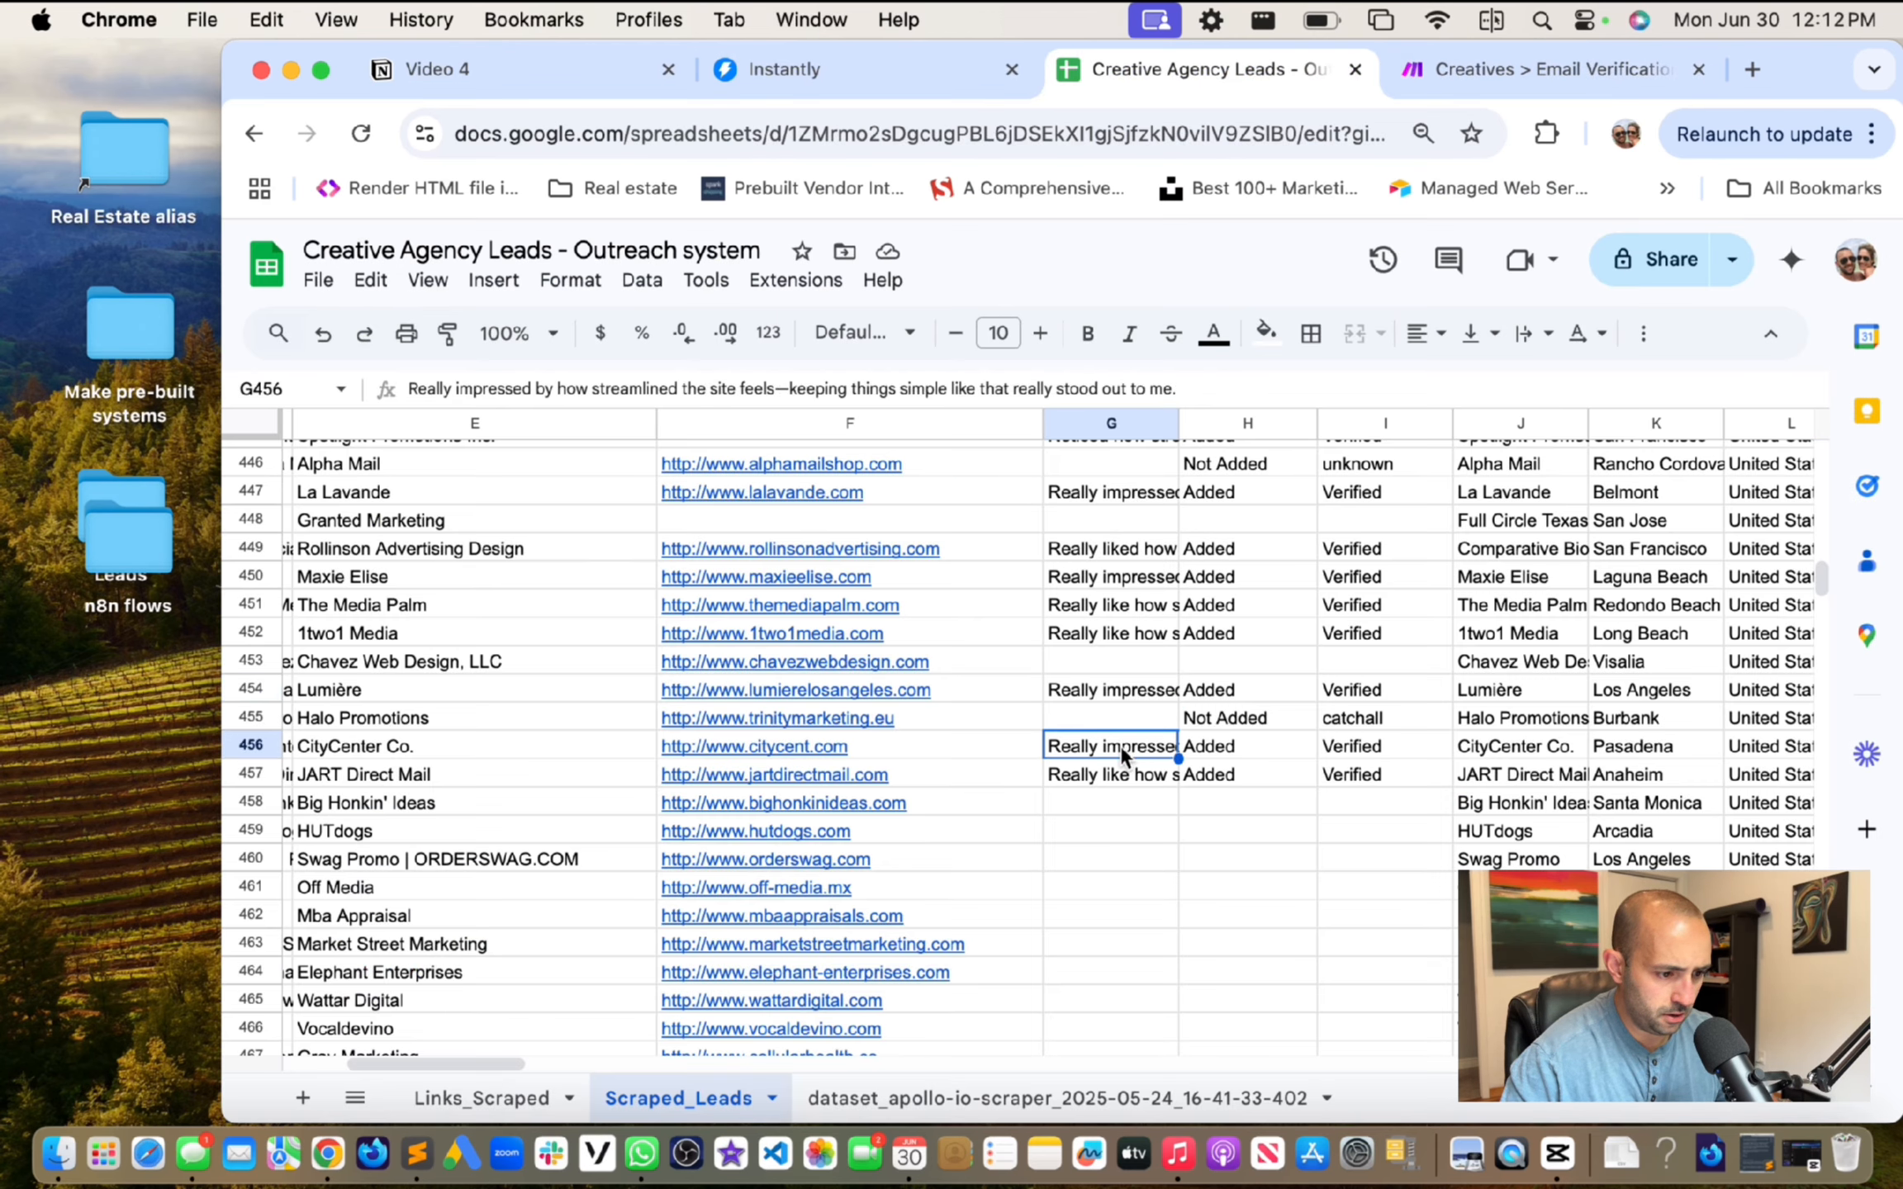
key("Down")
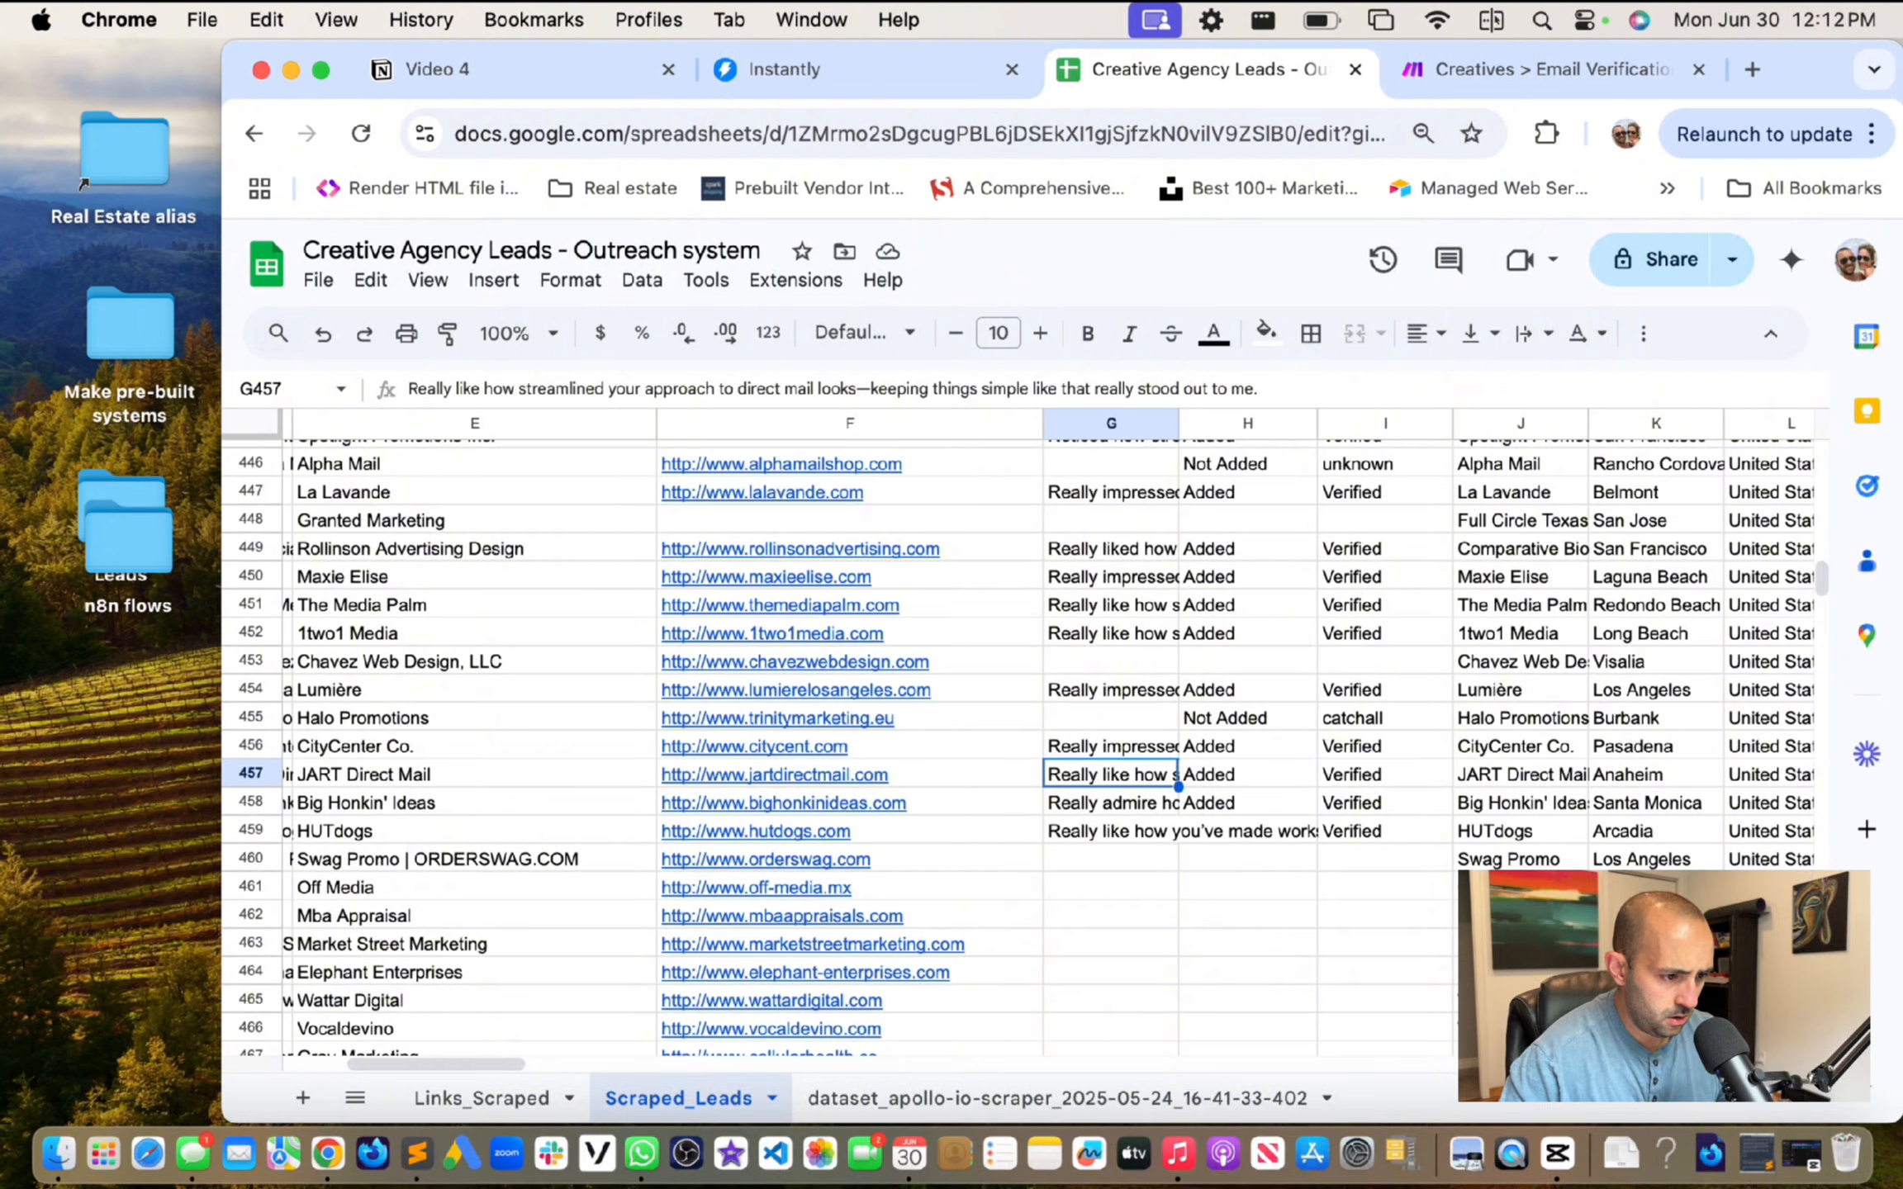
left_click_drag(736, 388, 855, 389)
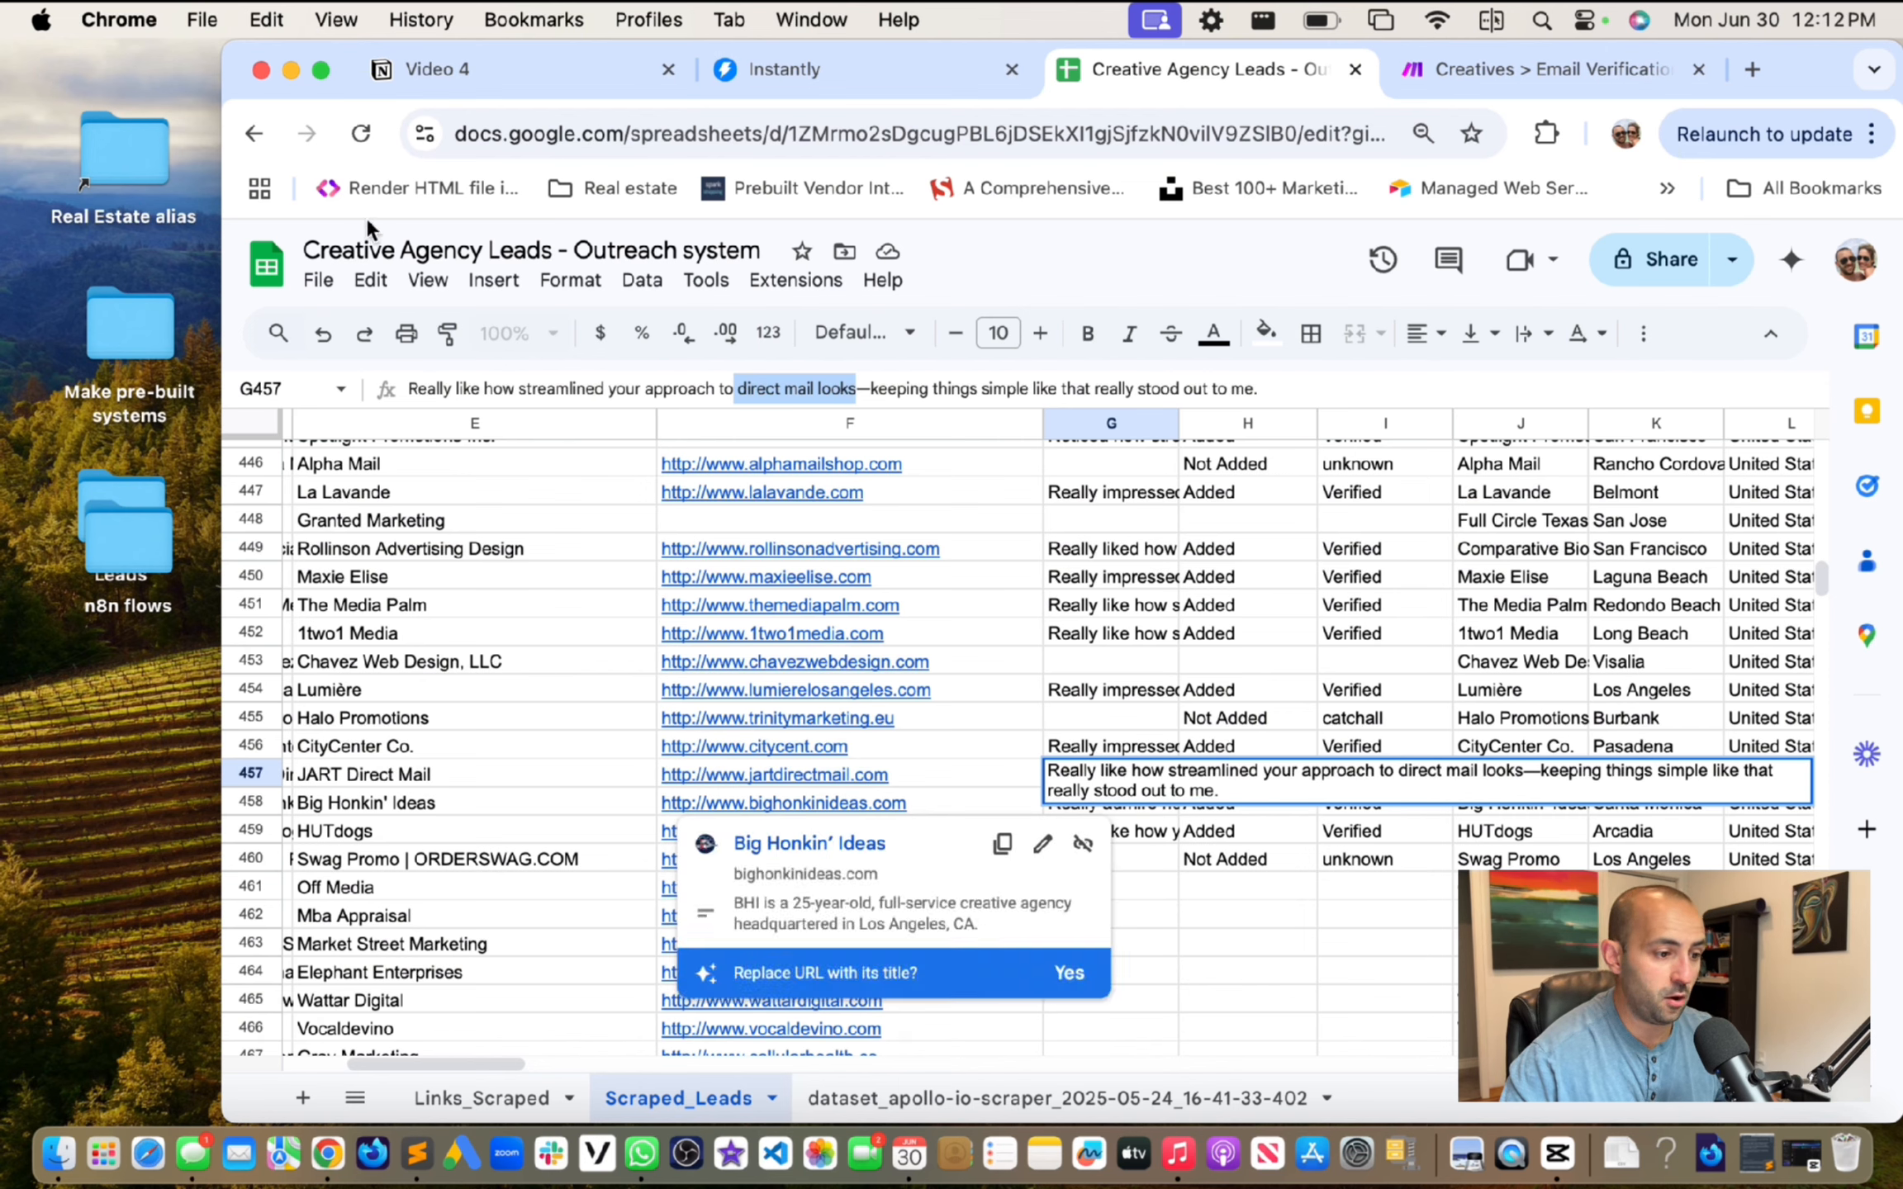
left_click(747, 389)
left_click_drag(738, 388, 817, 388)
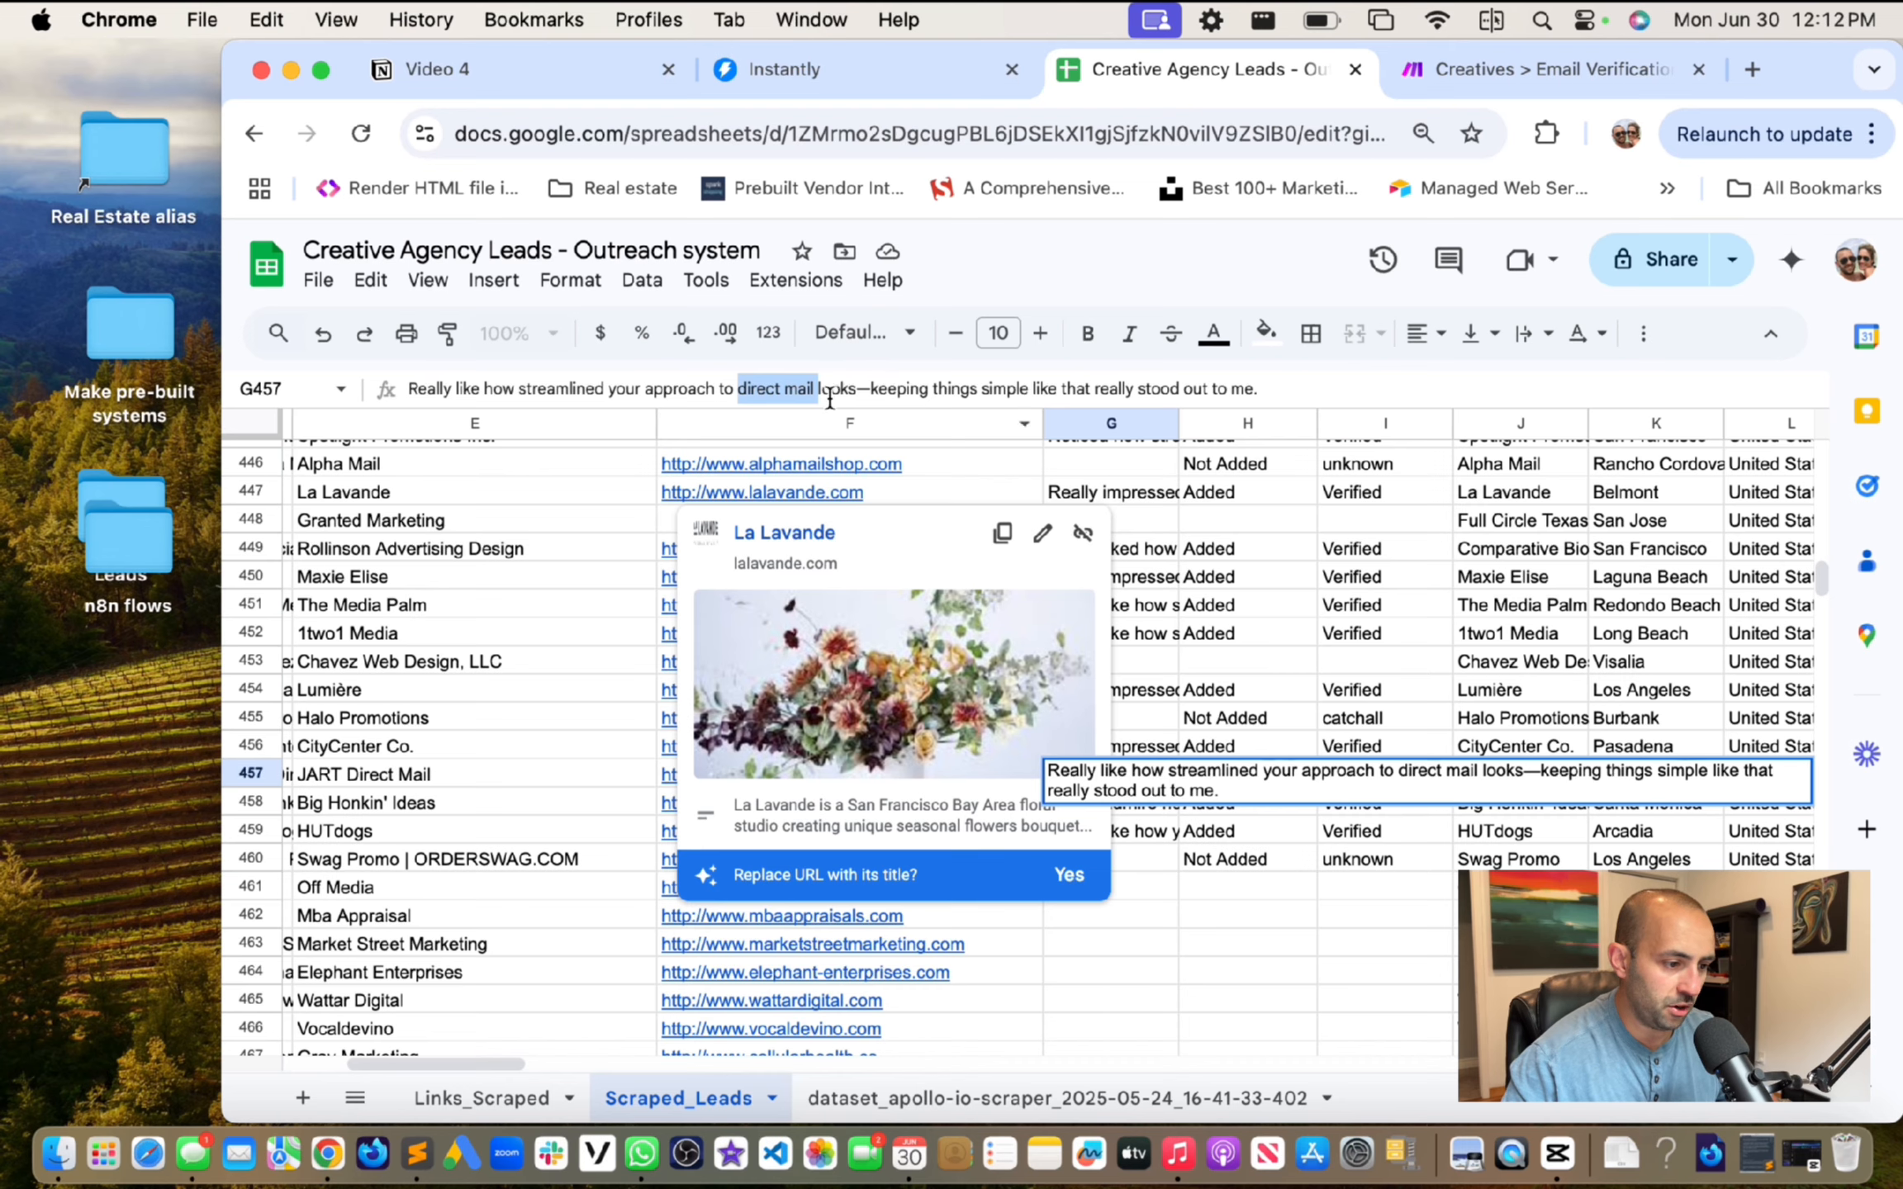
left_click(728, 391)
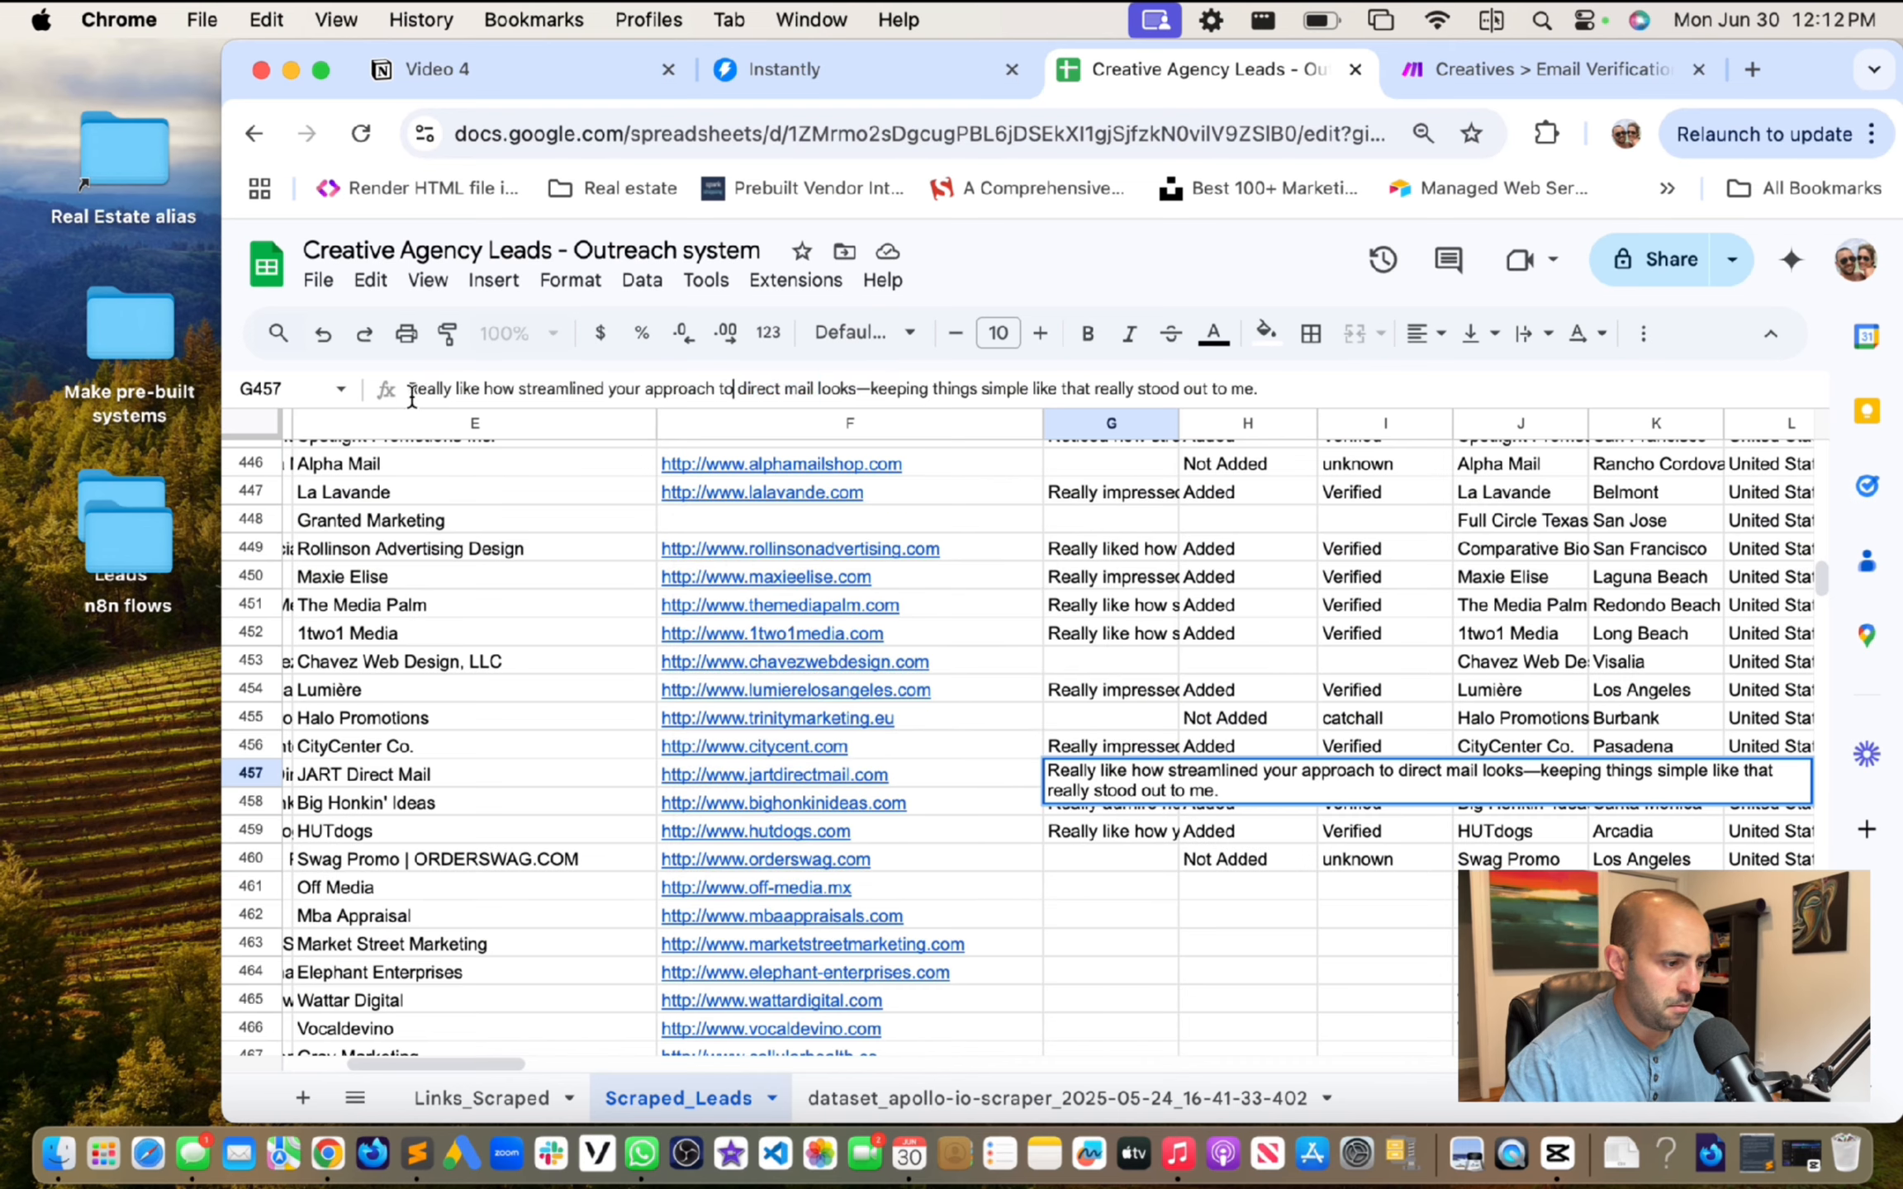
left_click(1155, 828)
Step: Read the G457–G459 icebreakers, including Big Honkin' Ideas and HUTdogs, and confirm row 459 shows Added
double_click(1108, 772)
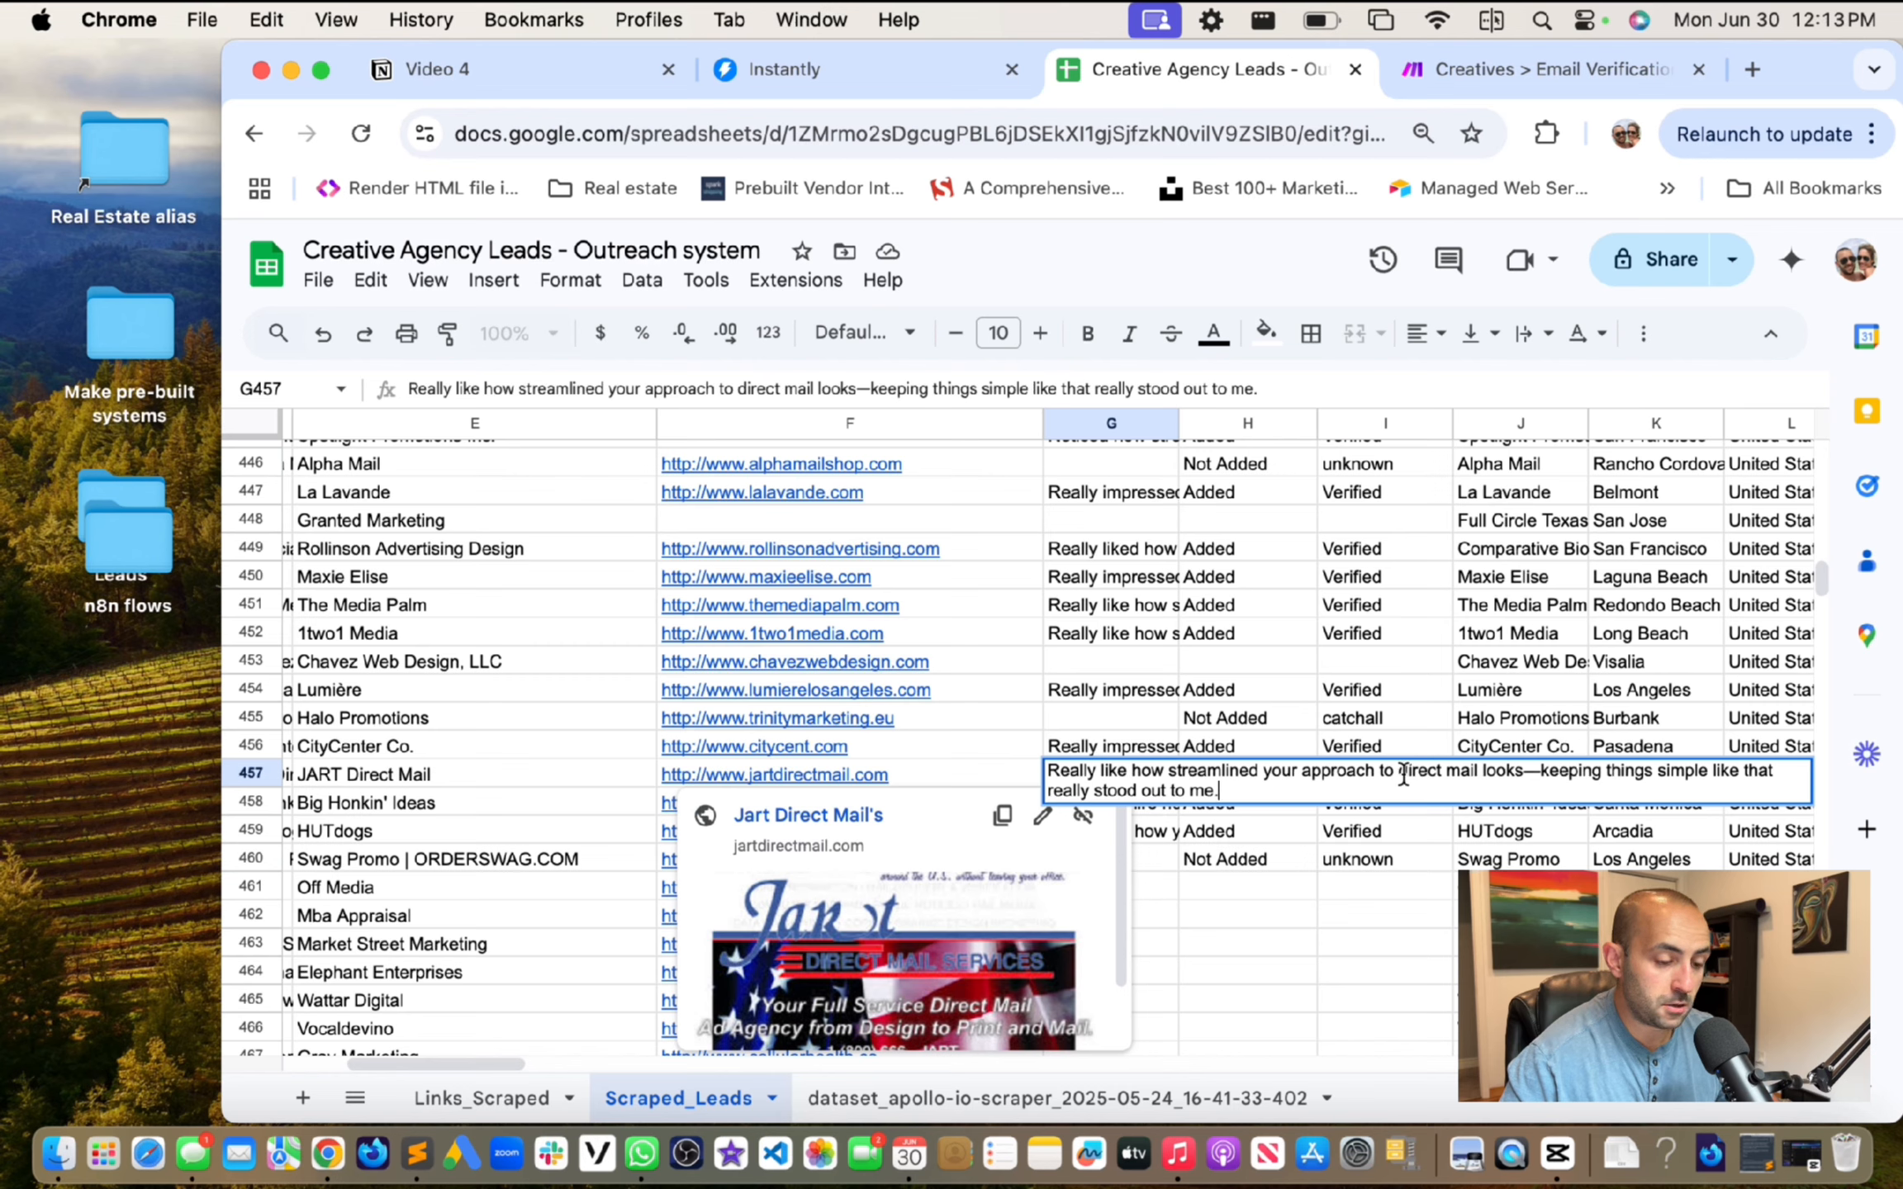
left_click_drag(1399, 774, 1484, 775)
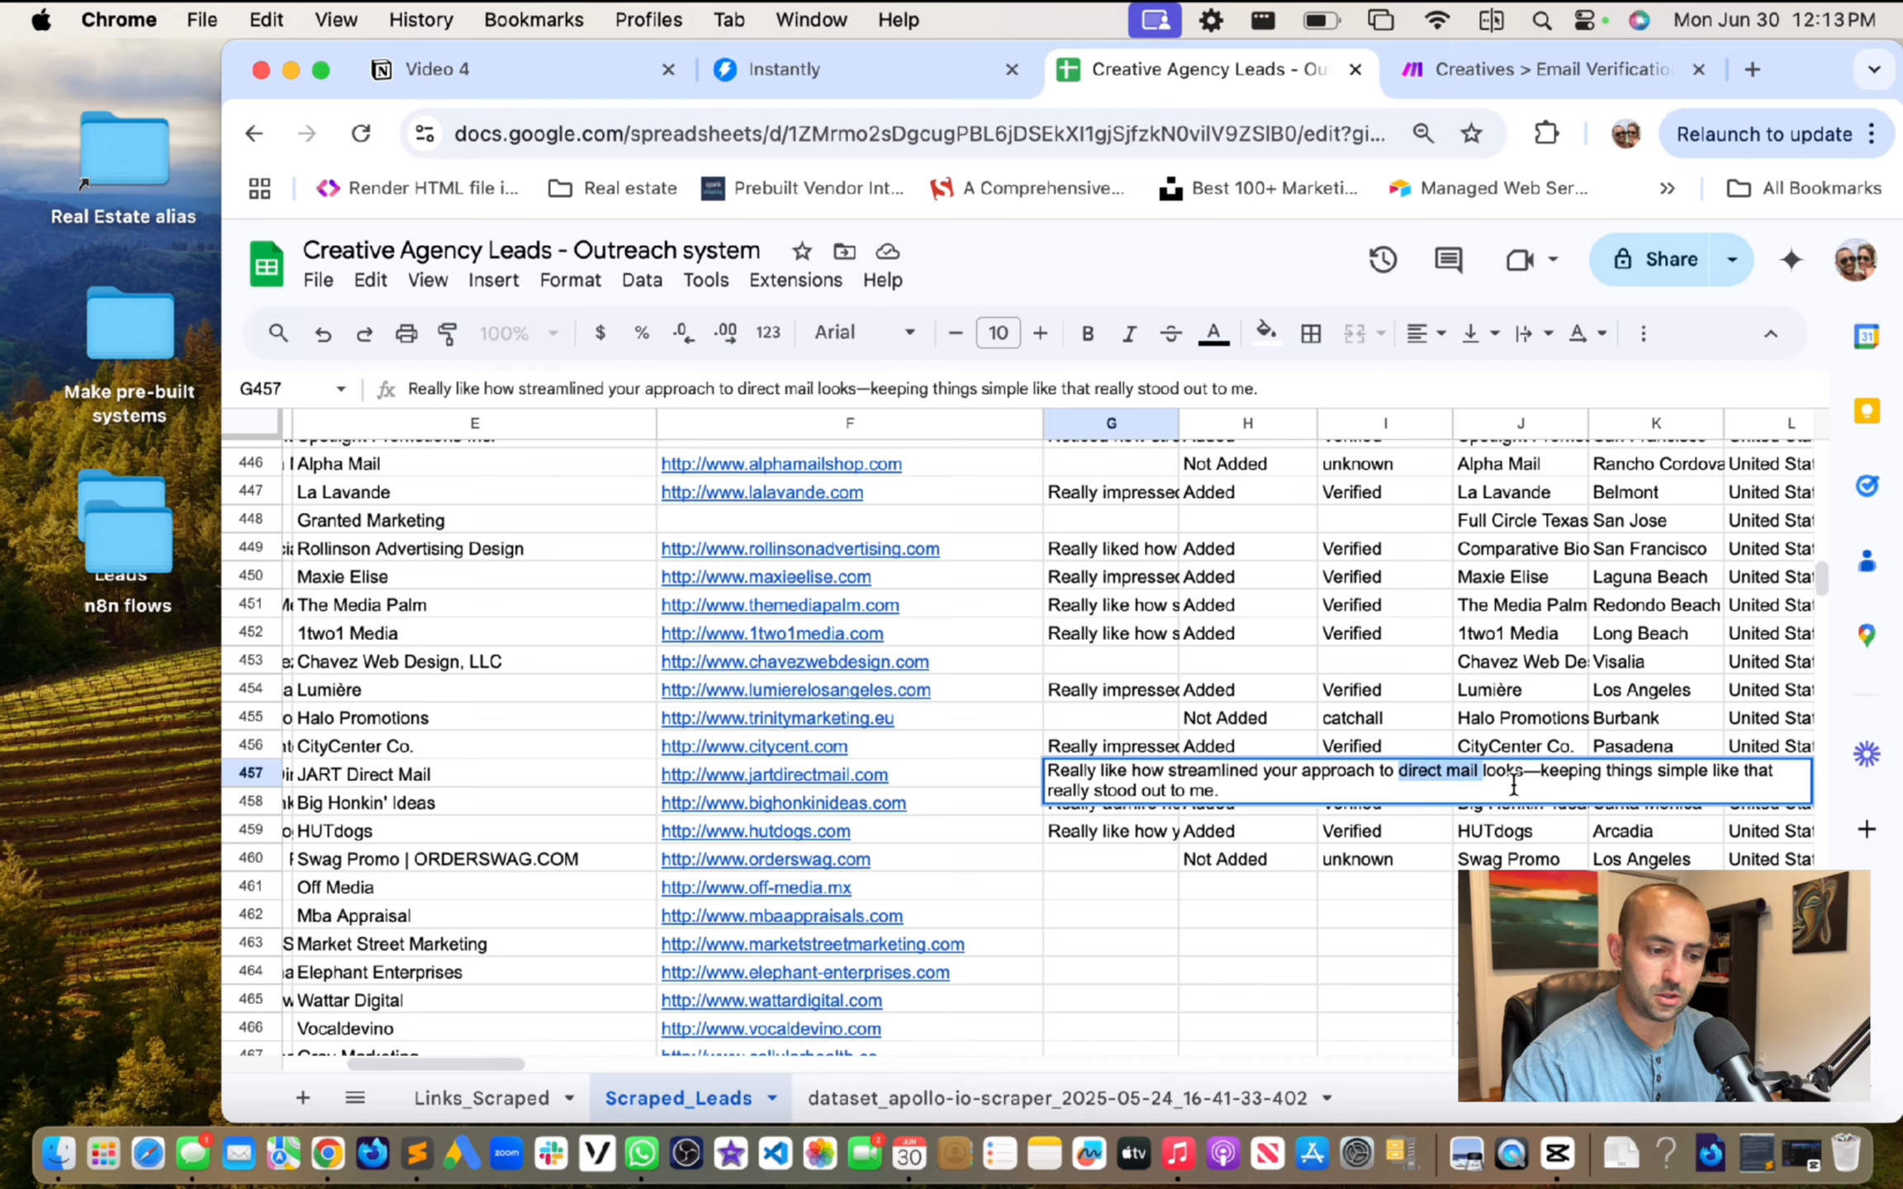
left_click(1112, 831)
left_click(1111, 801)
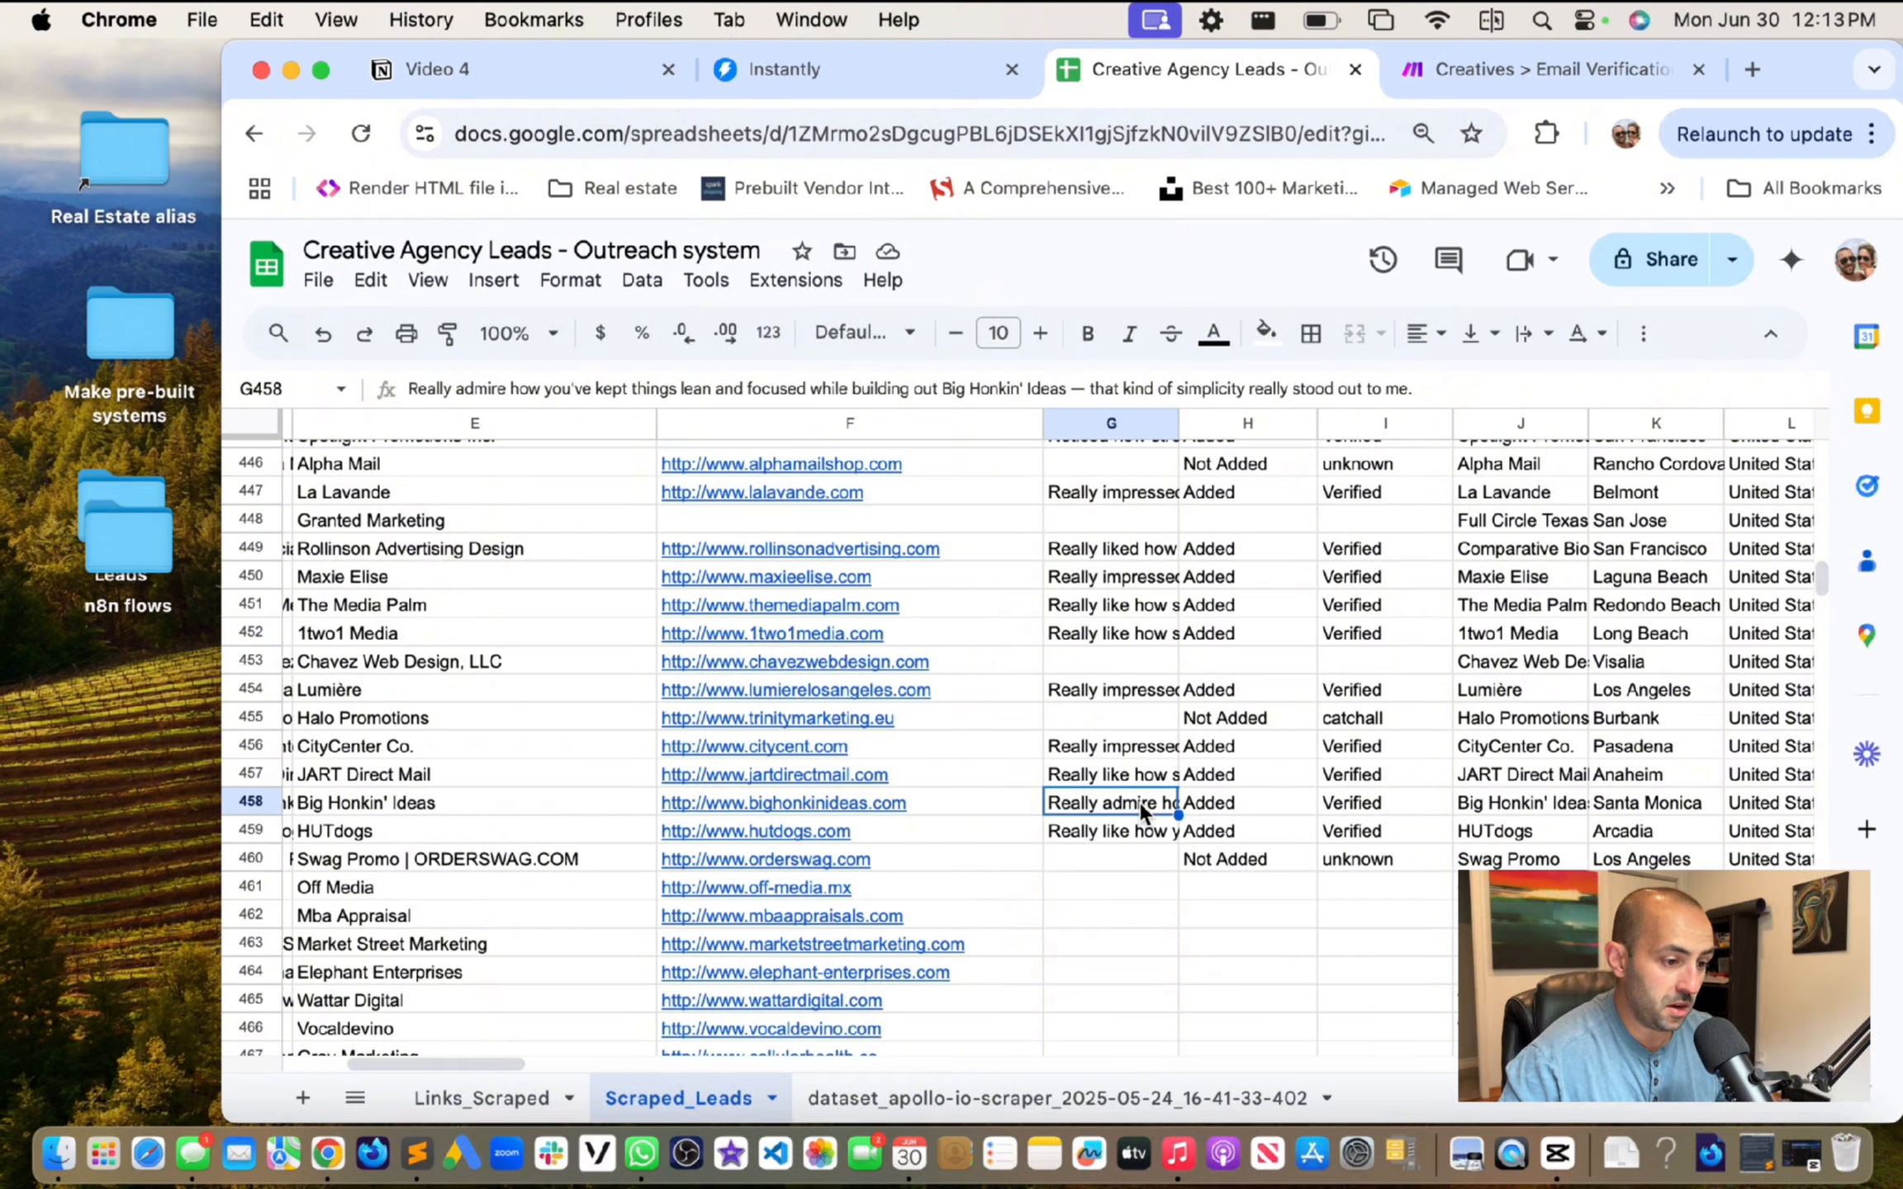
key("Down")
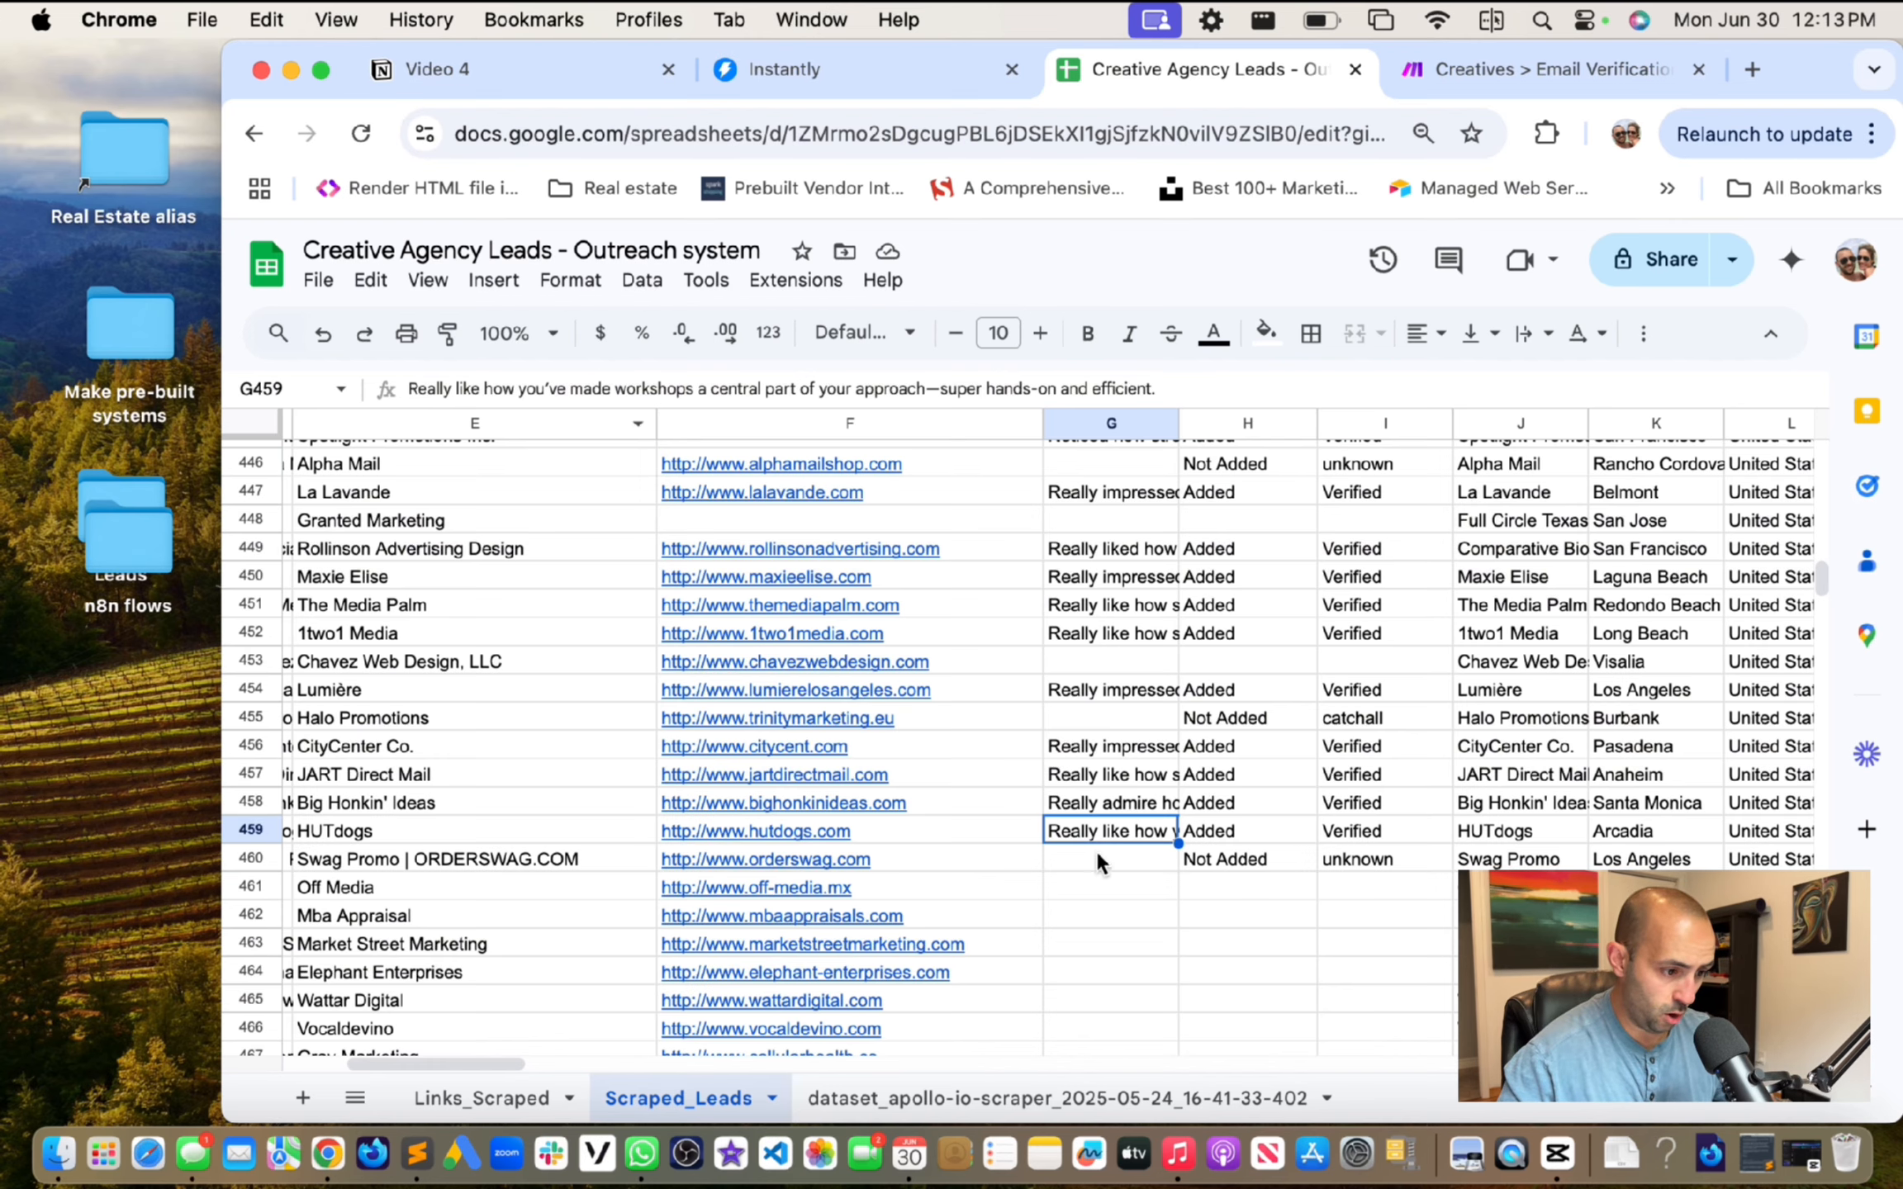
scroll(1213, 830, "right", 2)
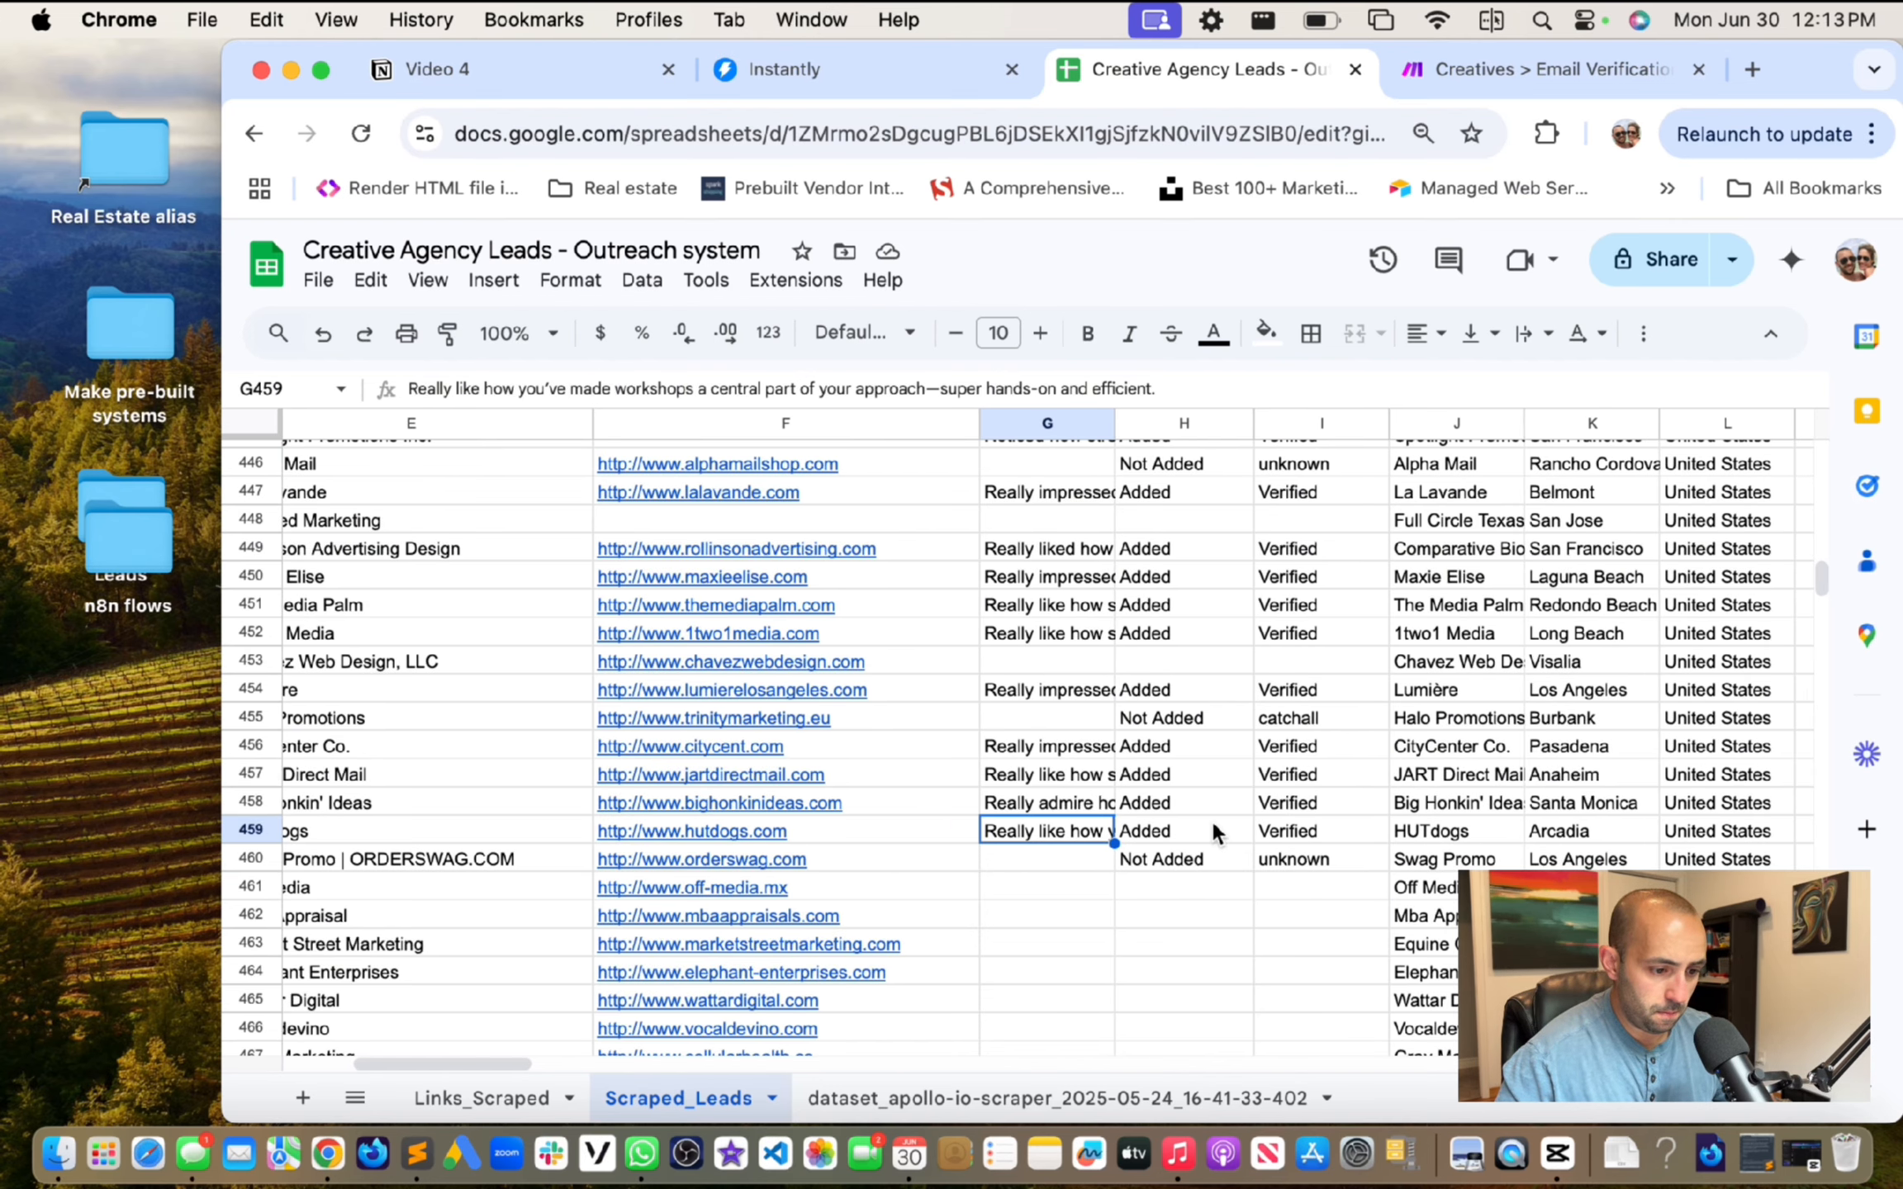
left_click(1460, 836)
left_click(1182, 828)
left_click(1044, 811)
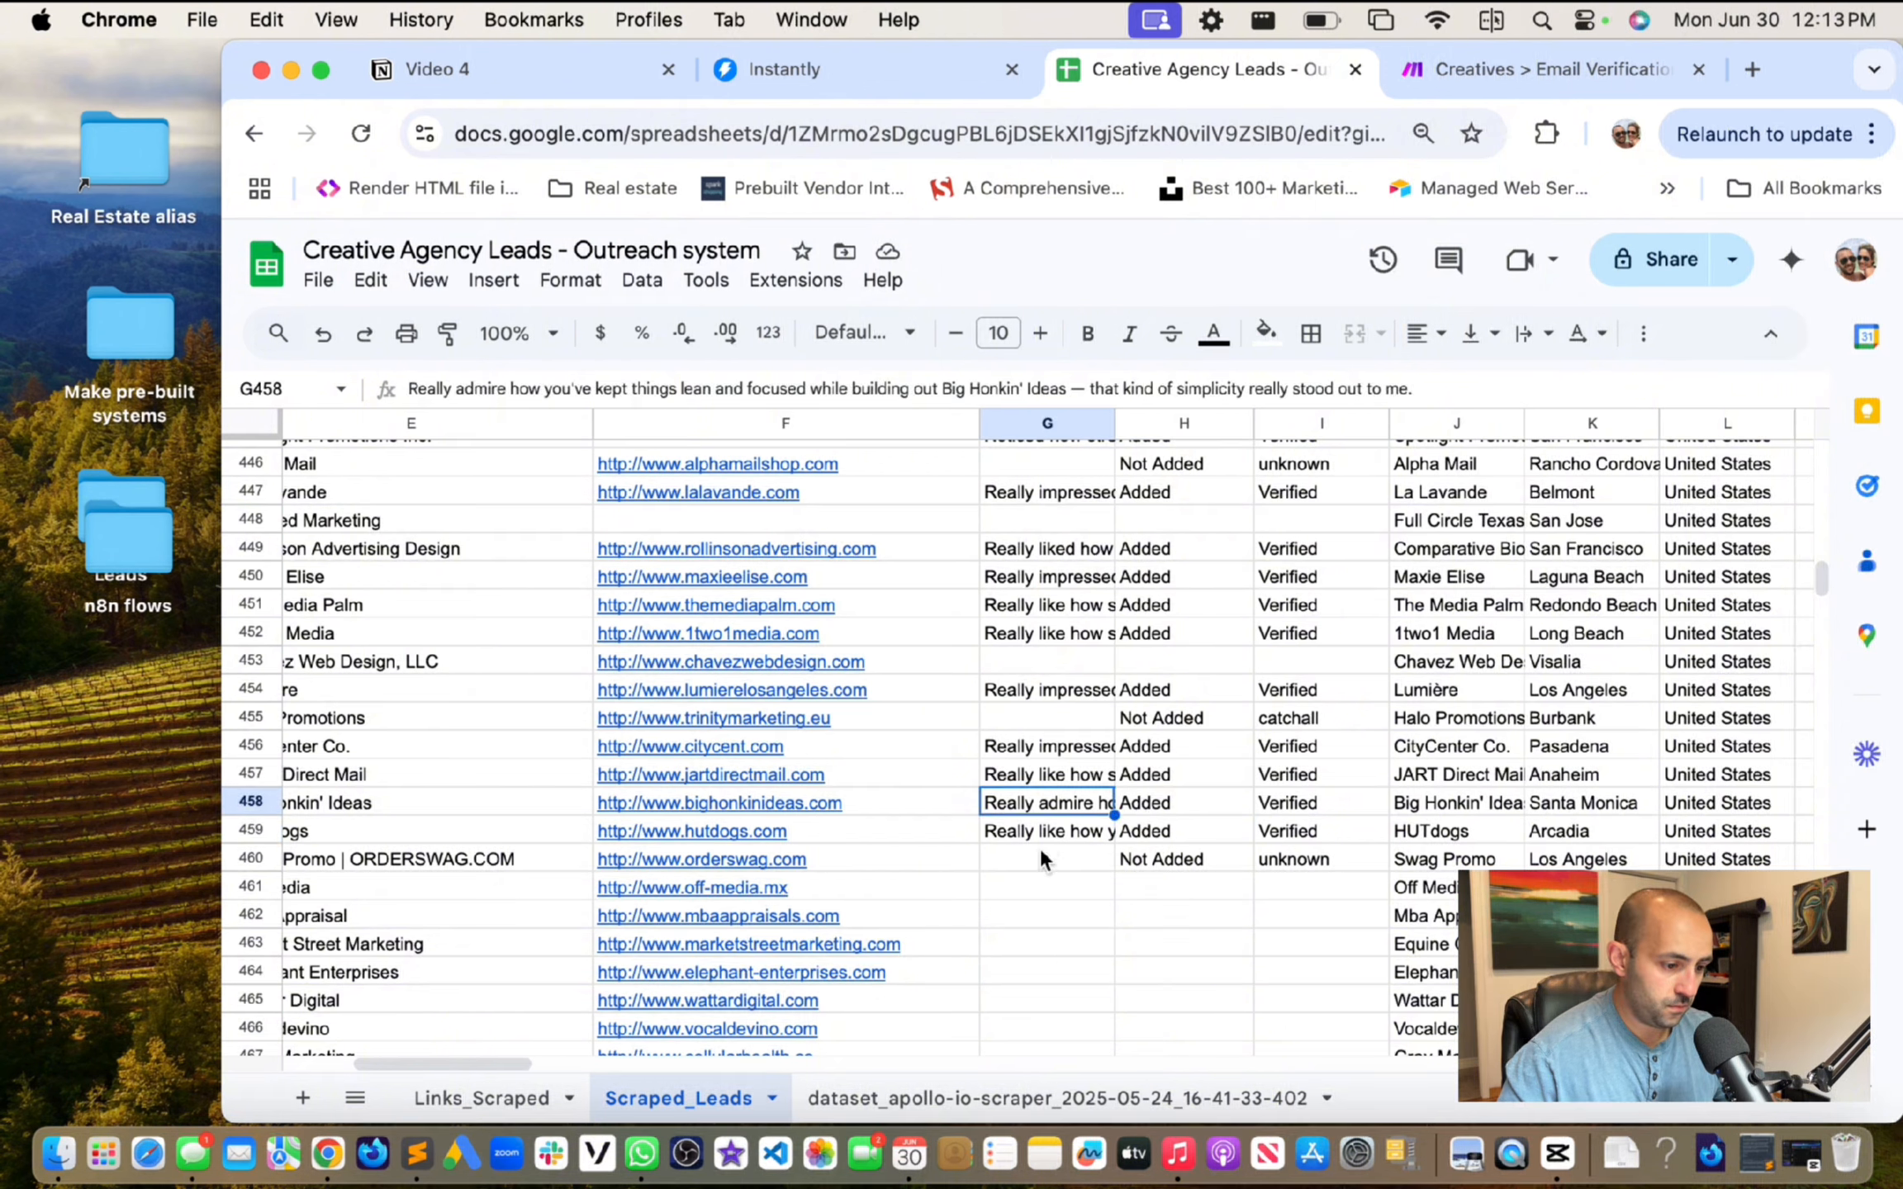
left_click(1039, 838)
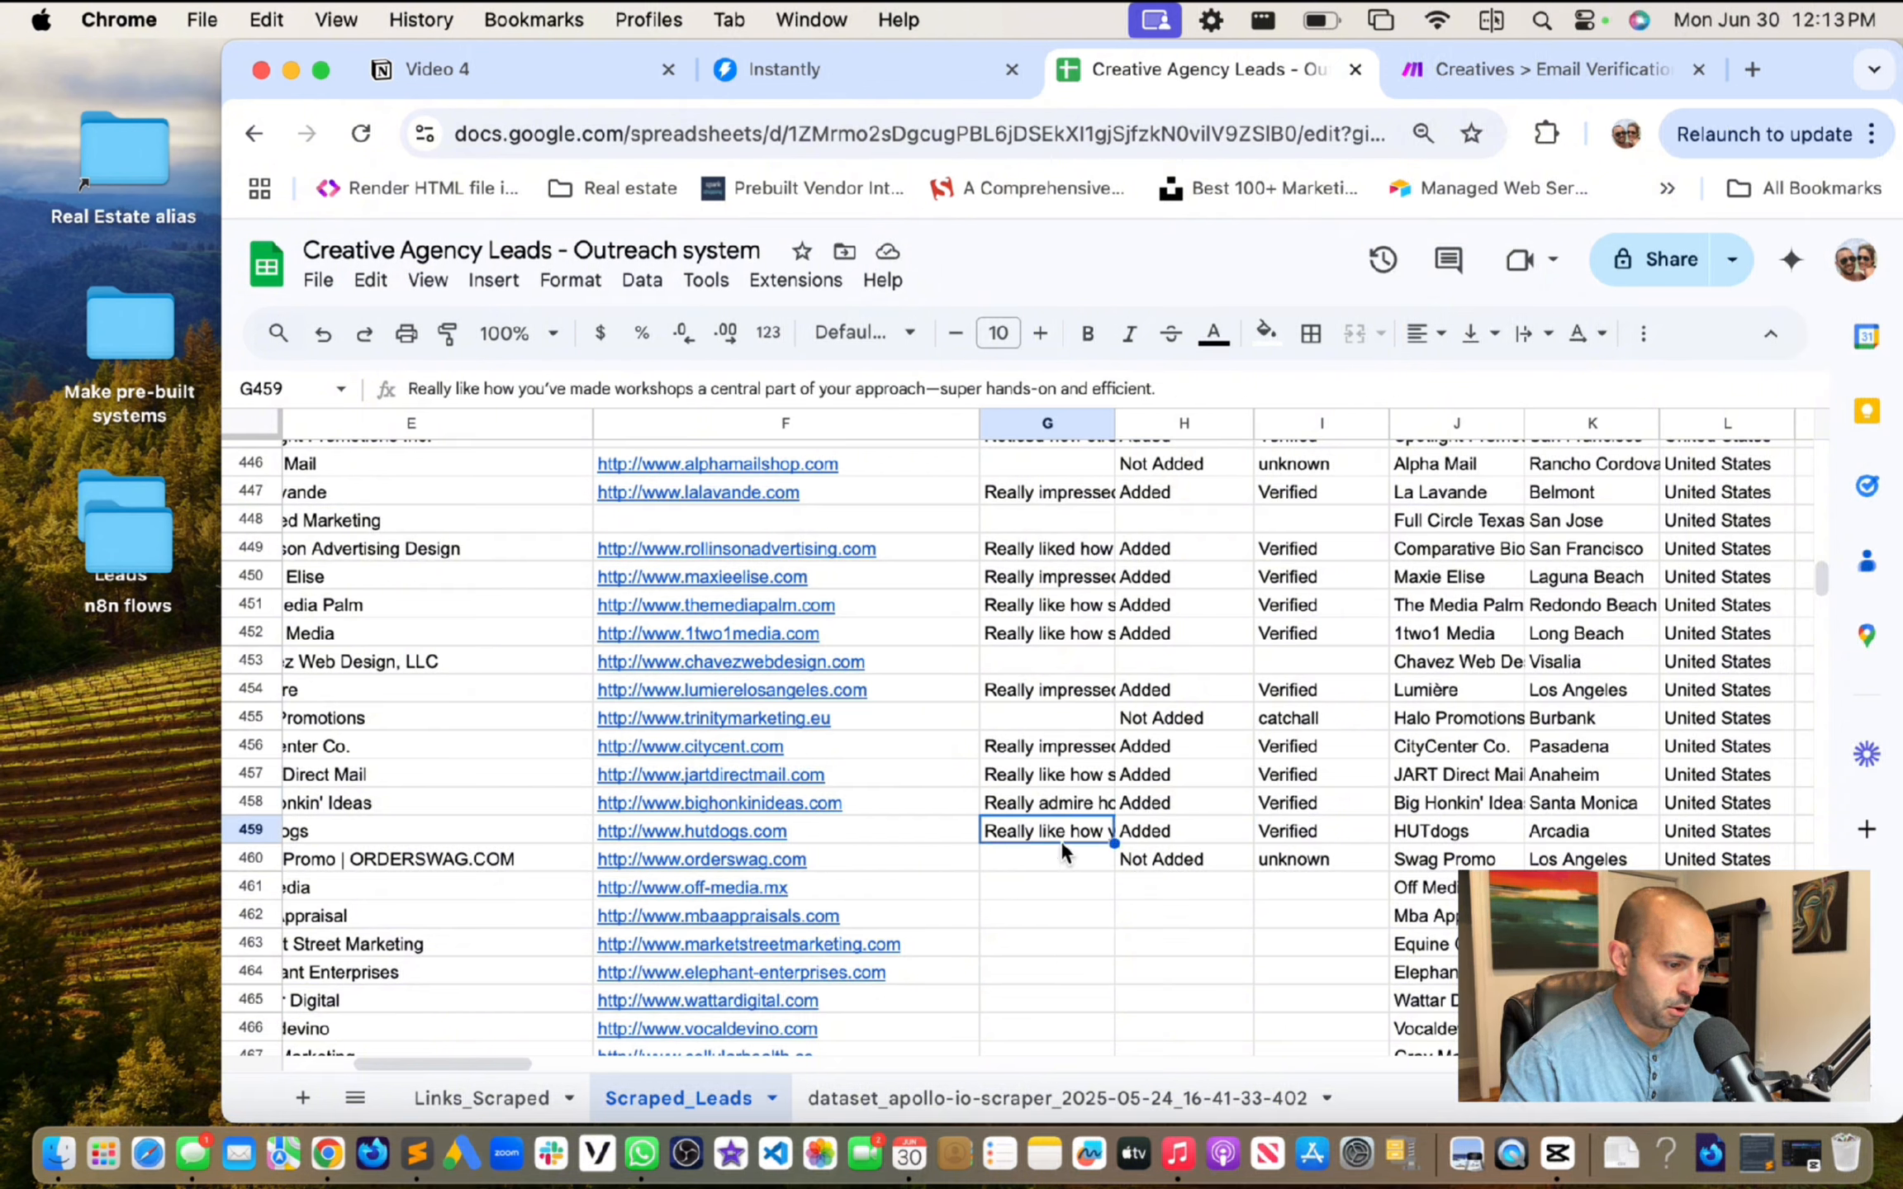
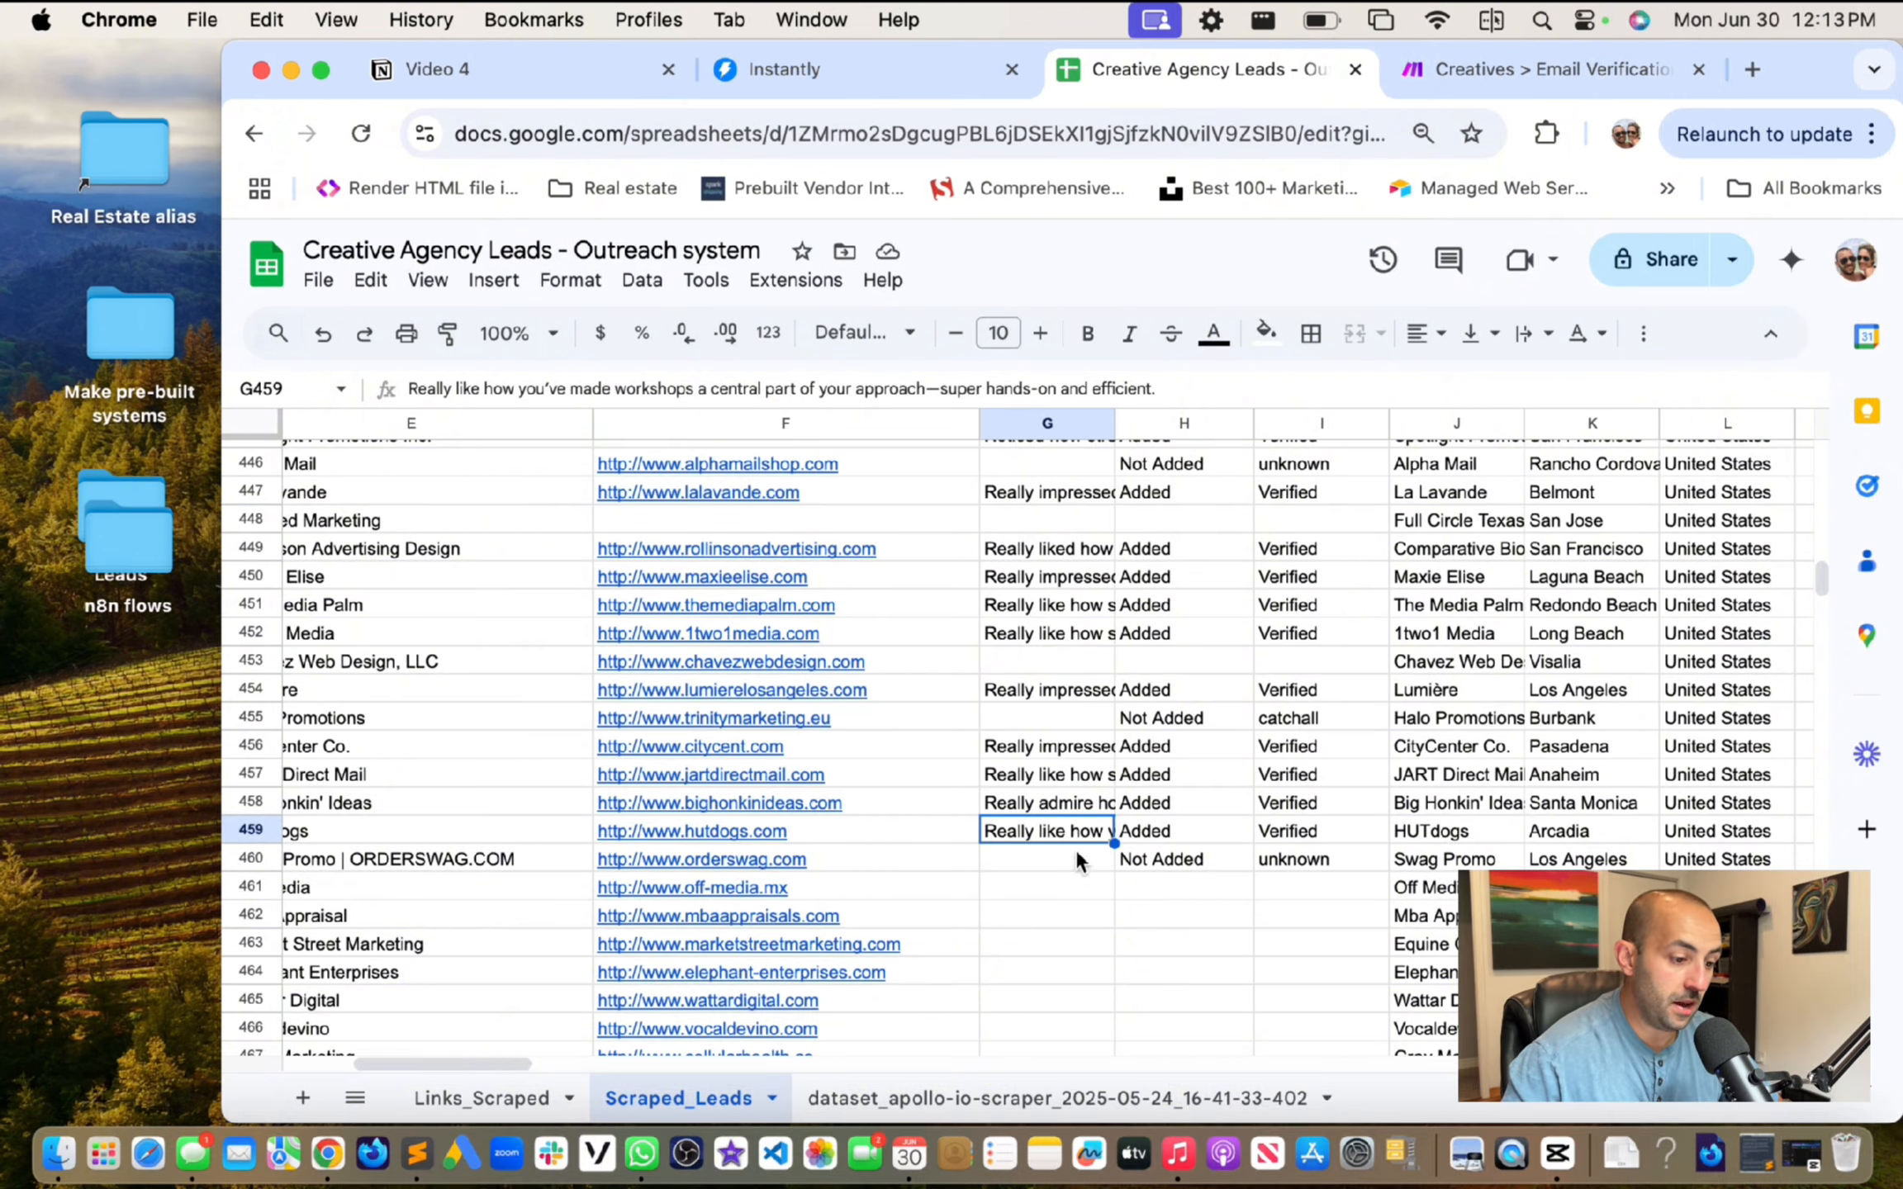
Step: Open the empty Step 1 email in the Instantly campaign sequence, then bring up the Video 4 Notion notes
left_click(871, 85)
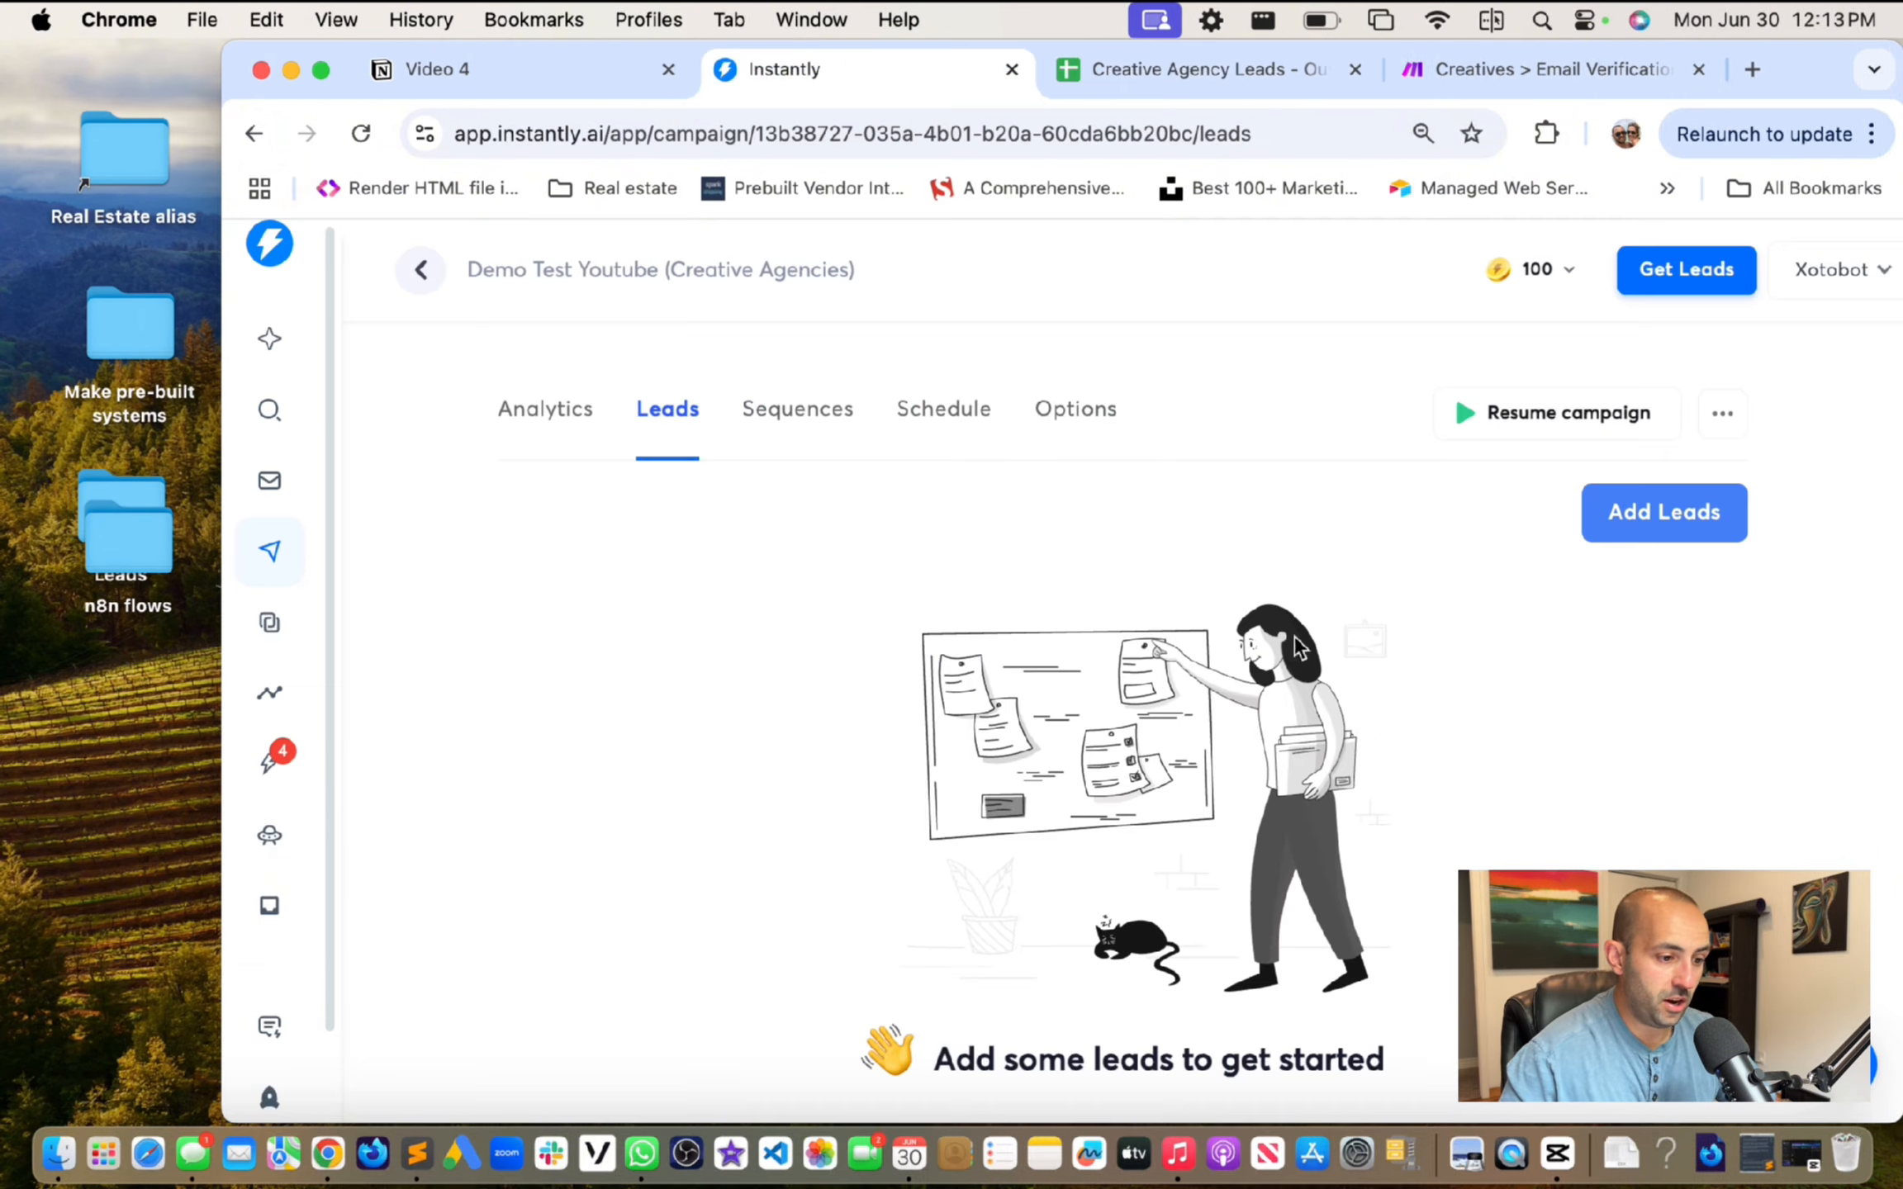
left_click(790, 409)
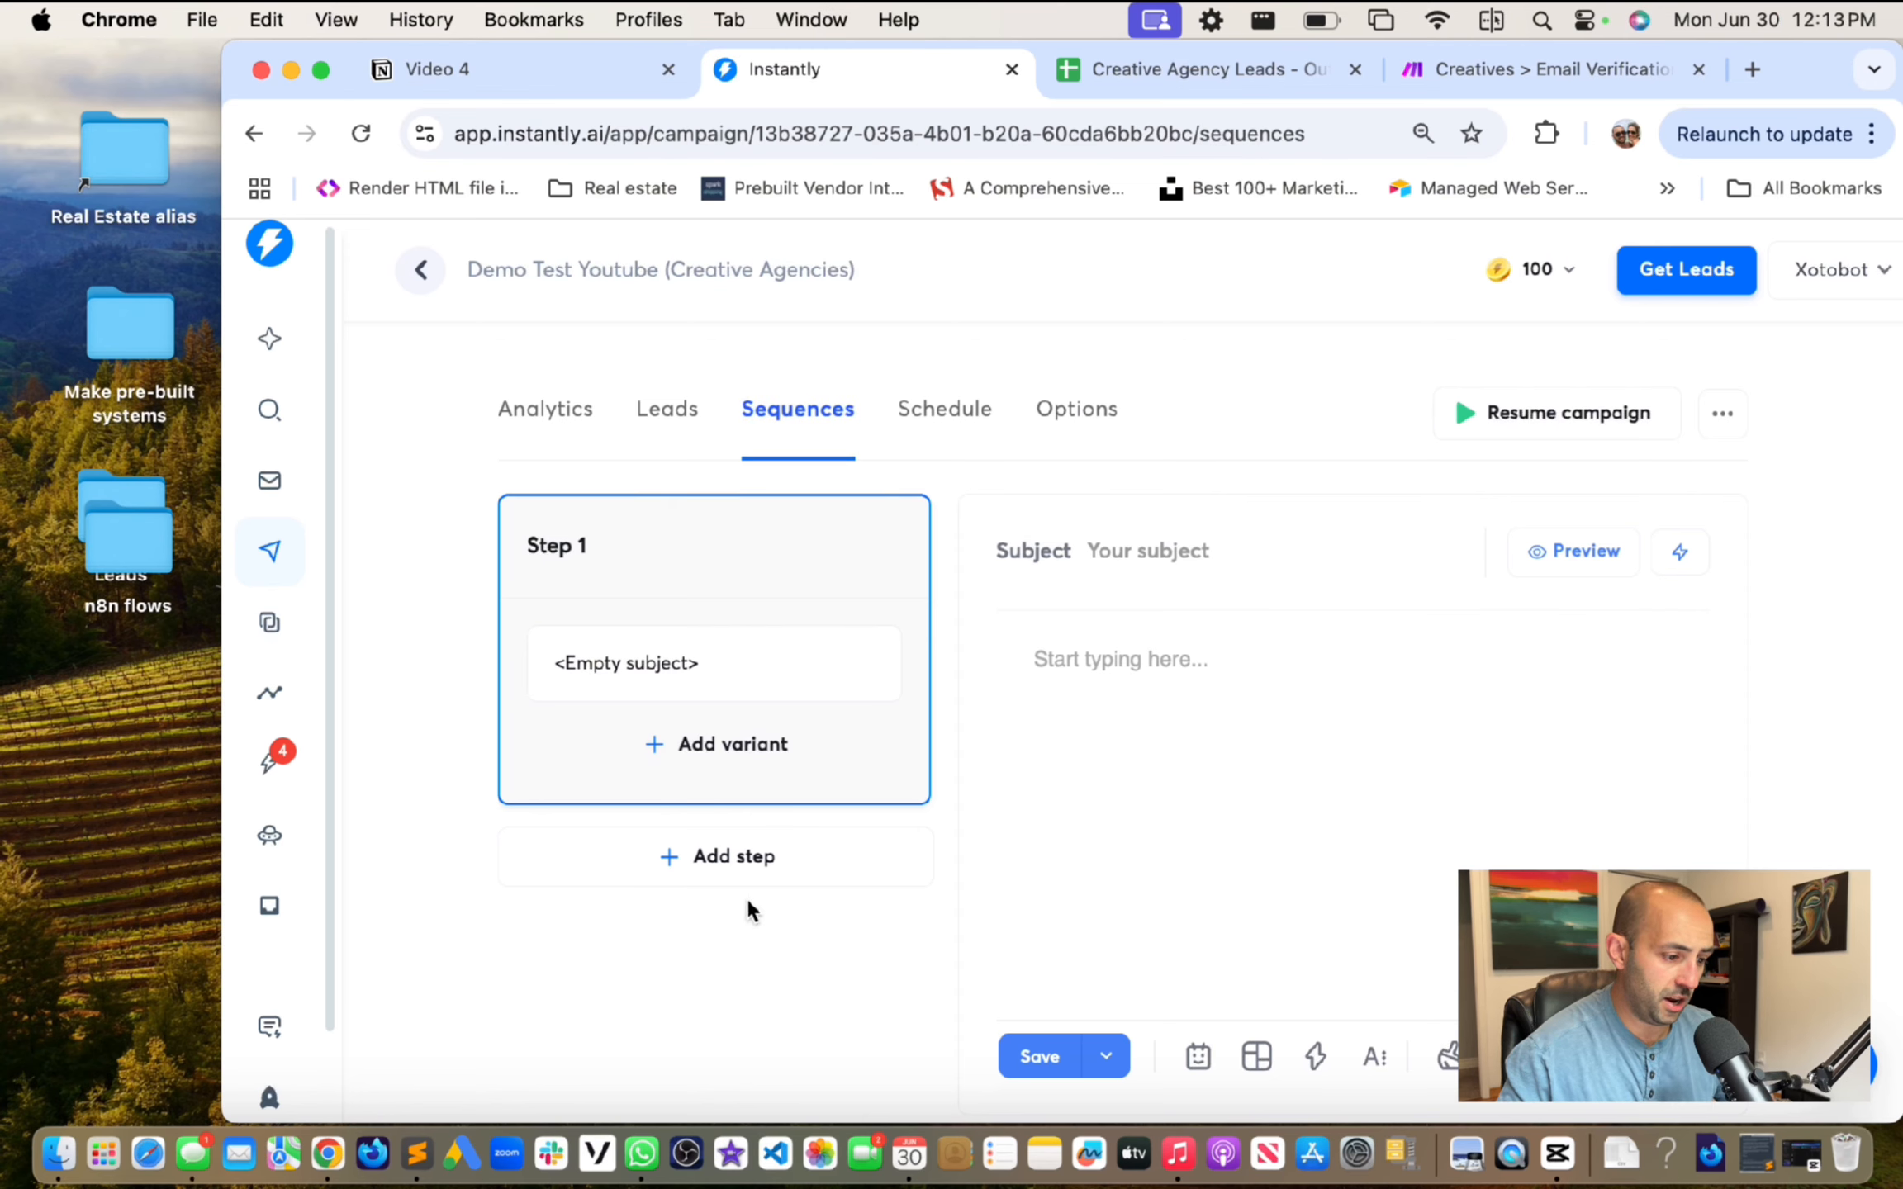
left_click(1256, 783)
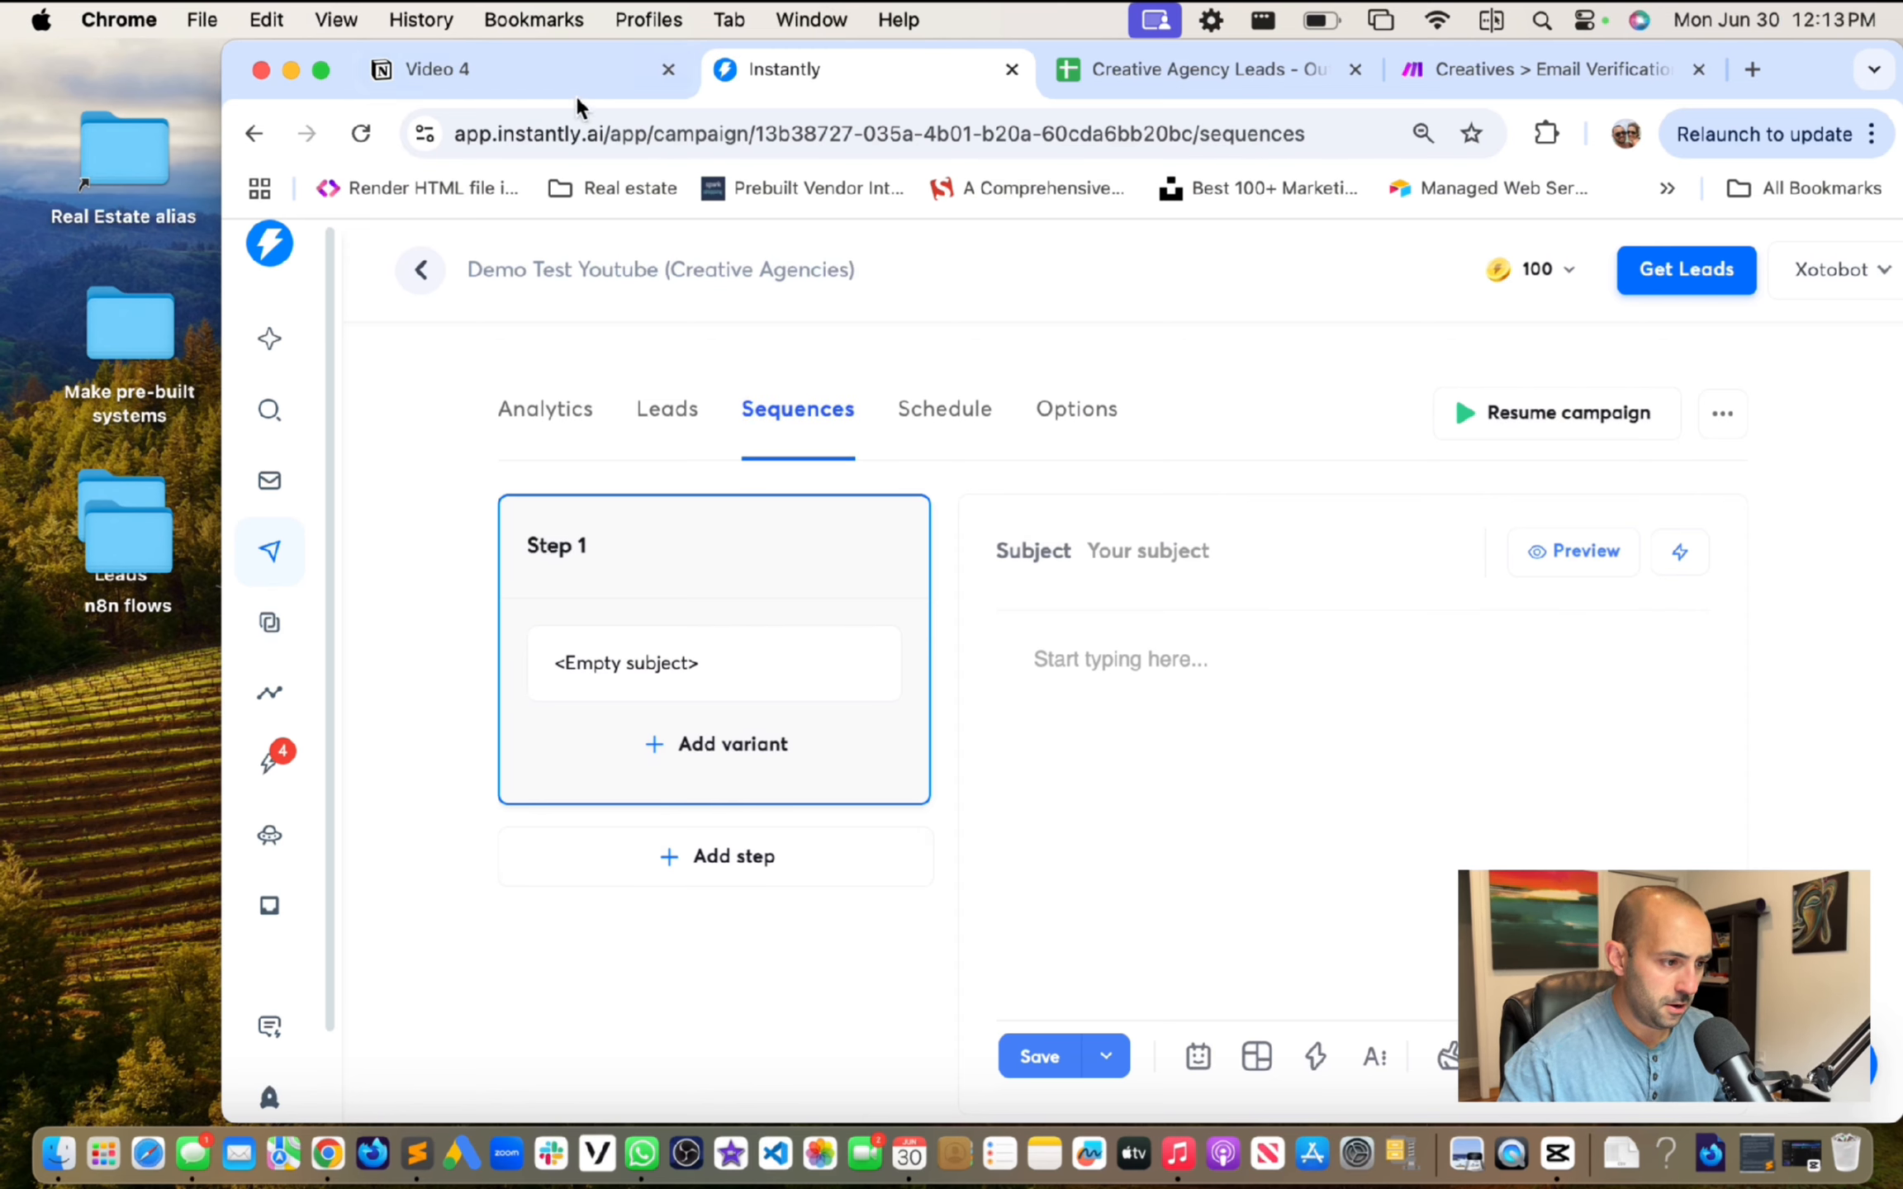
left_click(476, 77)
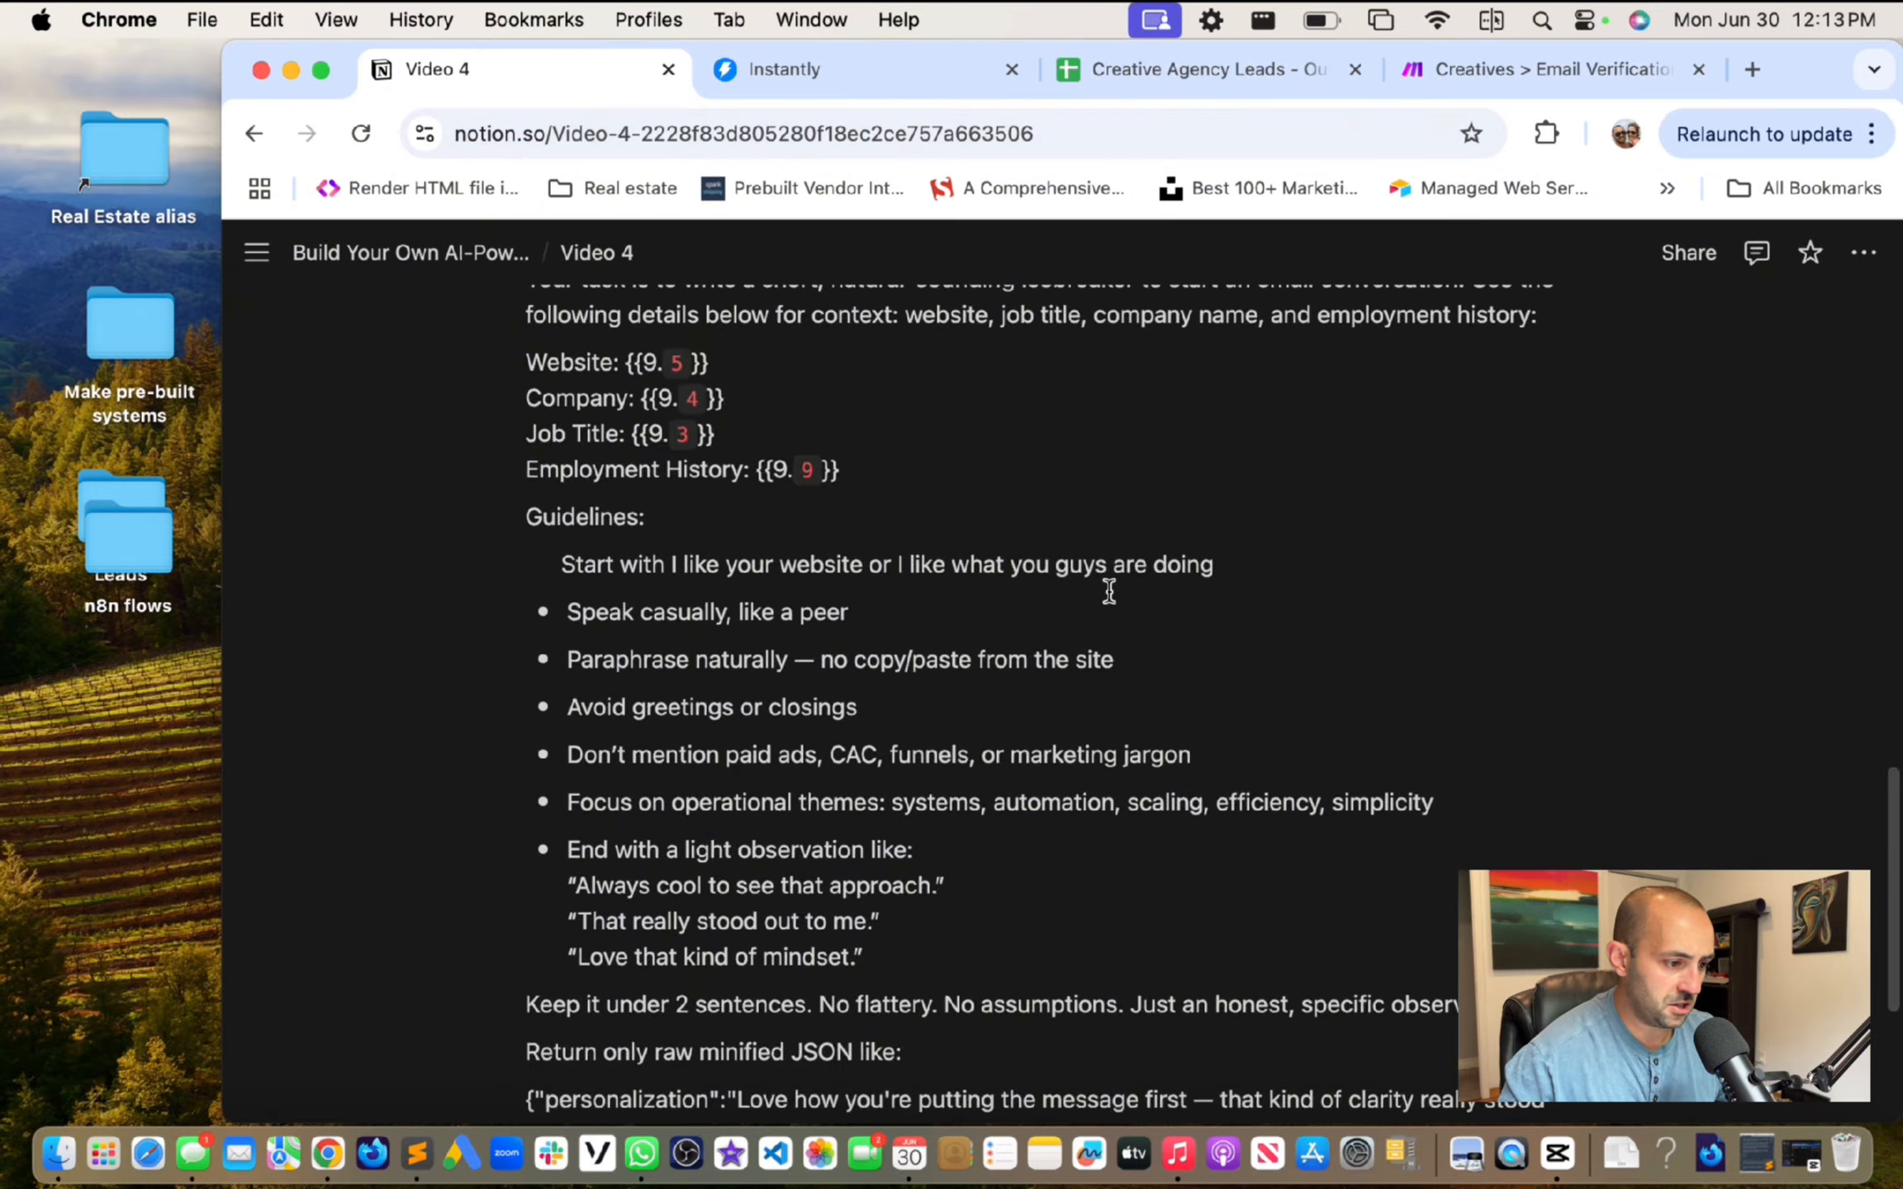
Step: Copy the full example cold email from the Video 4 Notion notes back to Instantly
scroll(1109, 591, "up", 10)
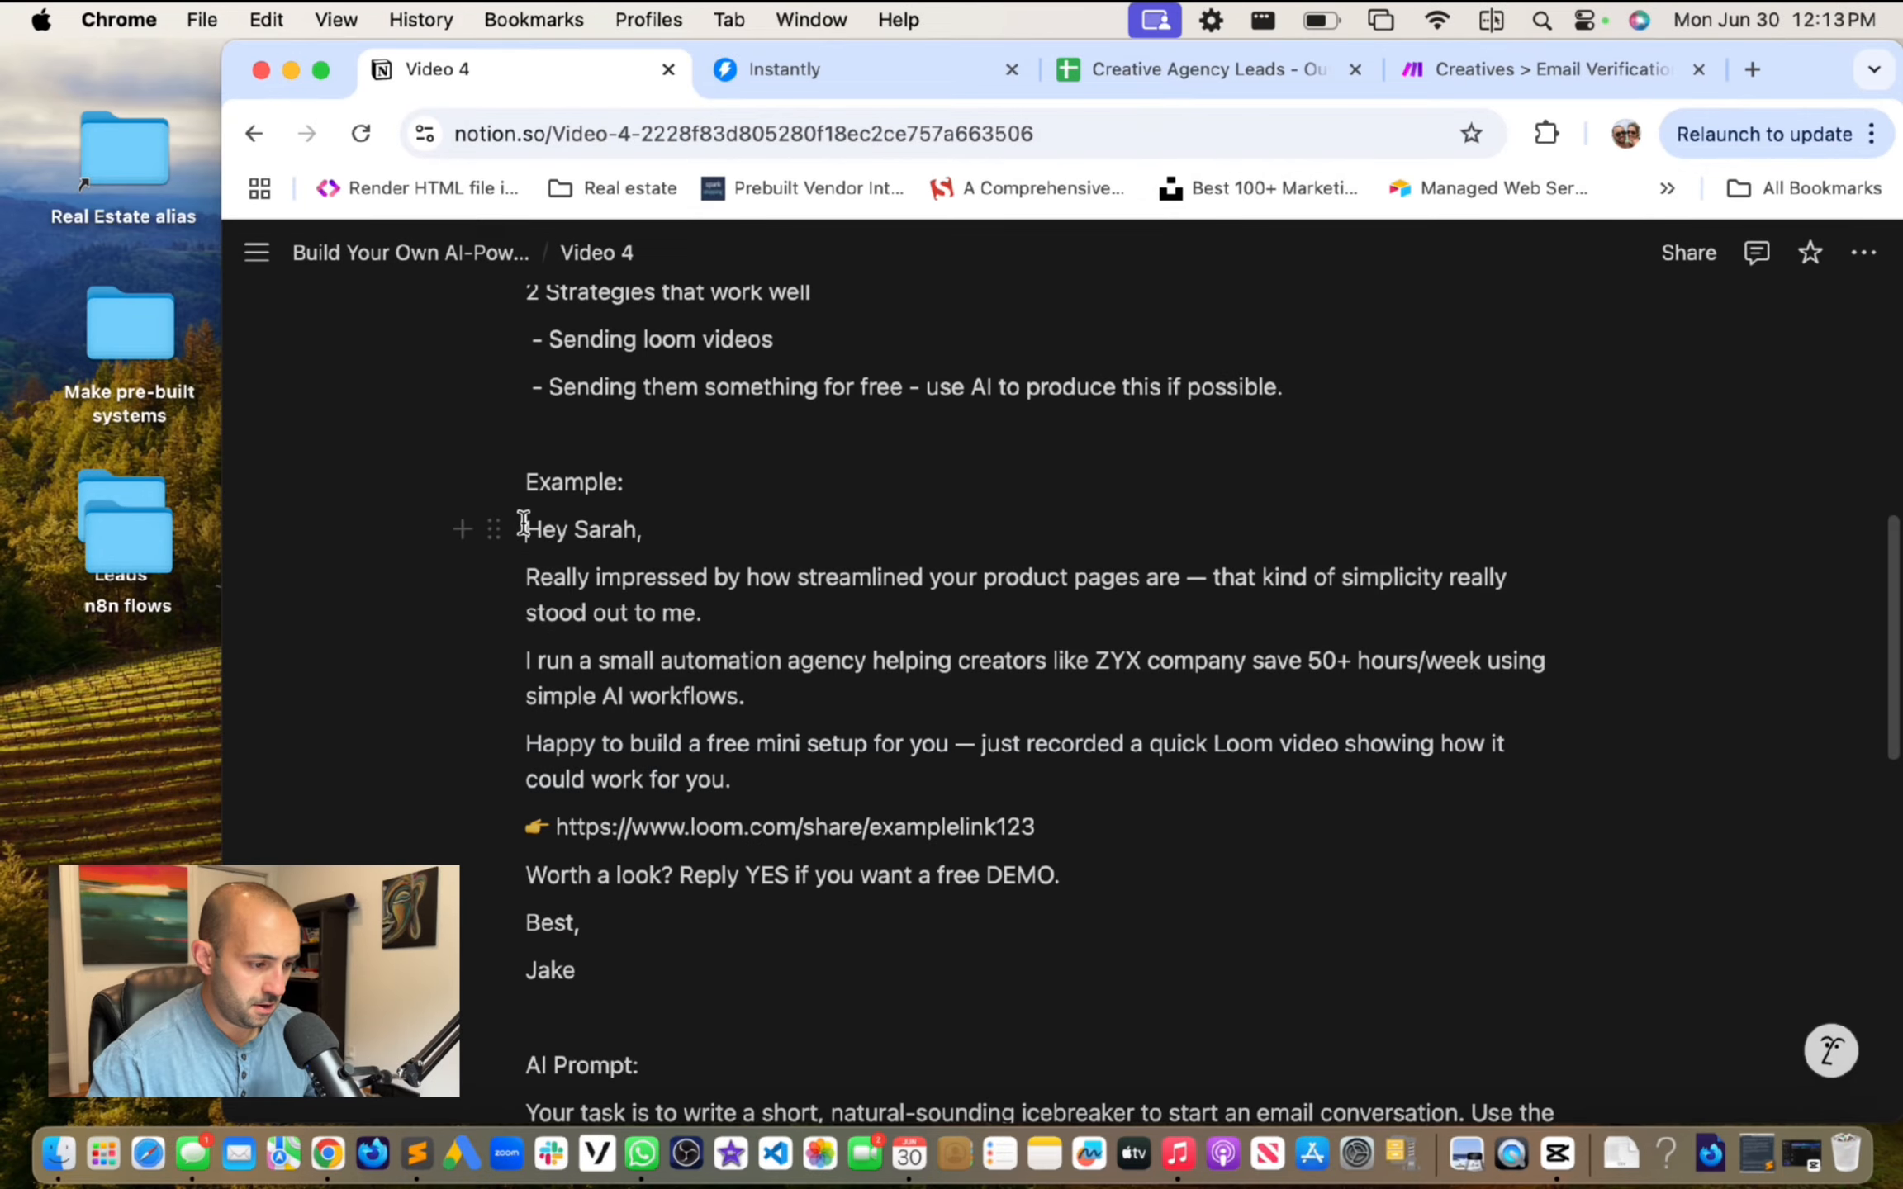
left_click_drag(525, 521, 1023, 966)
key("super+c")
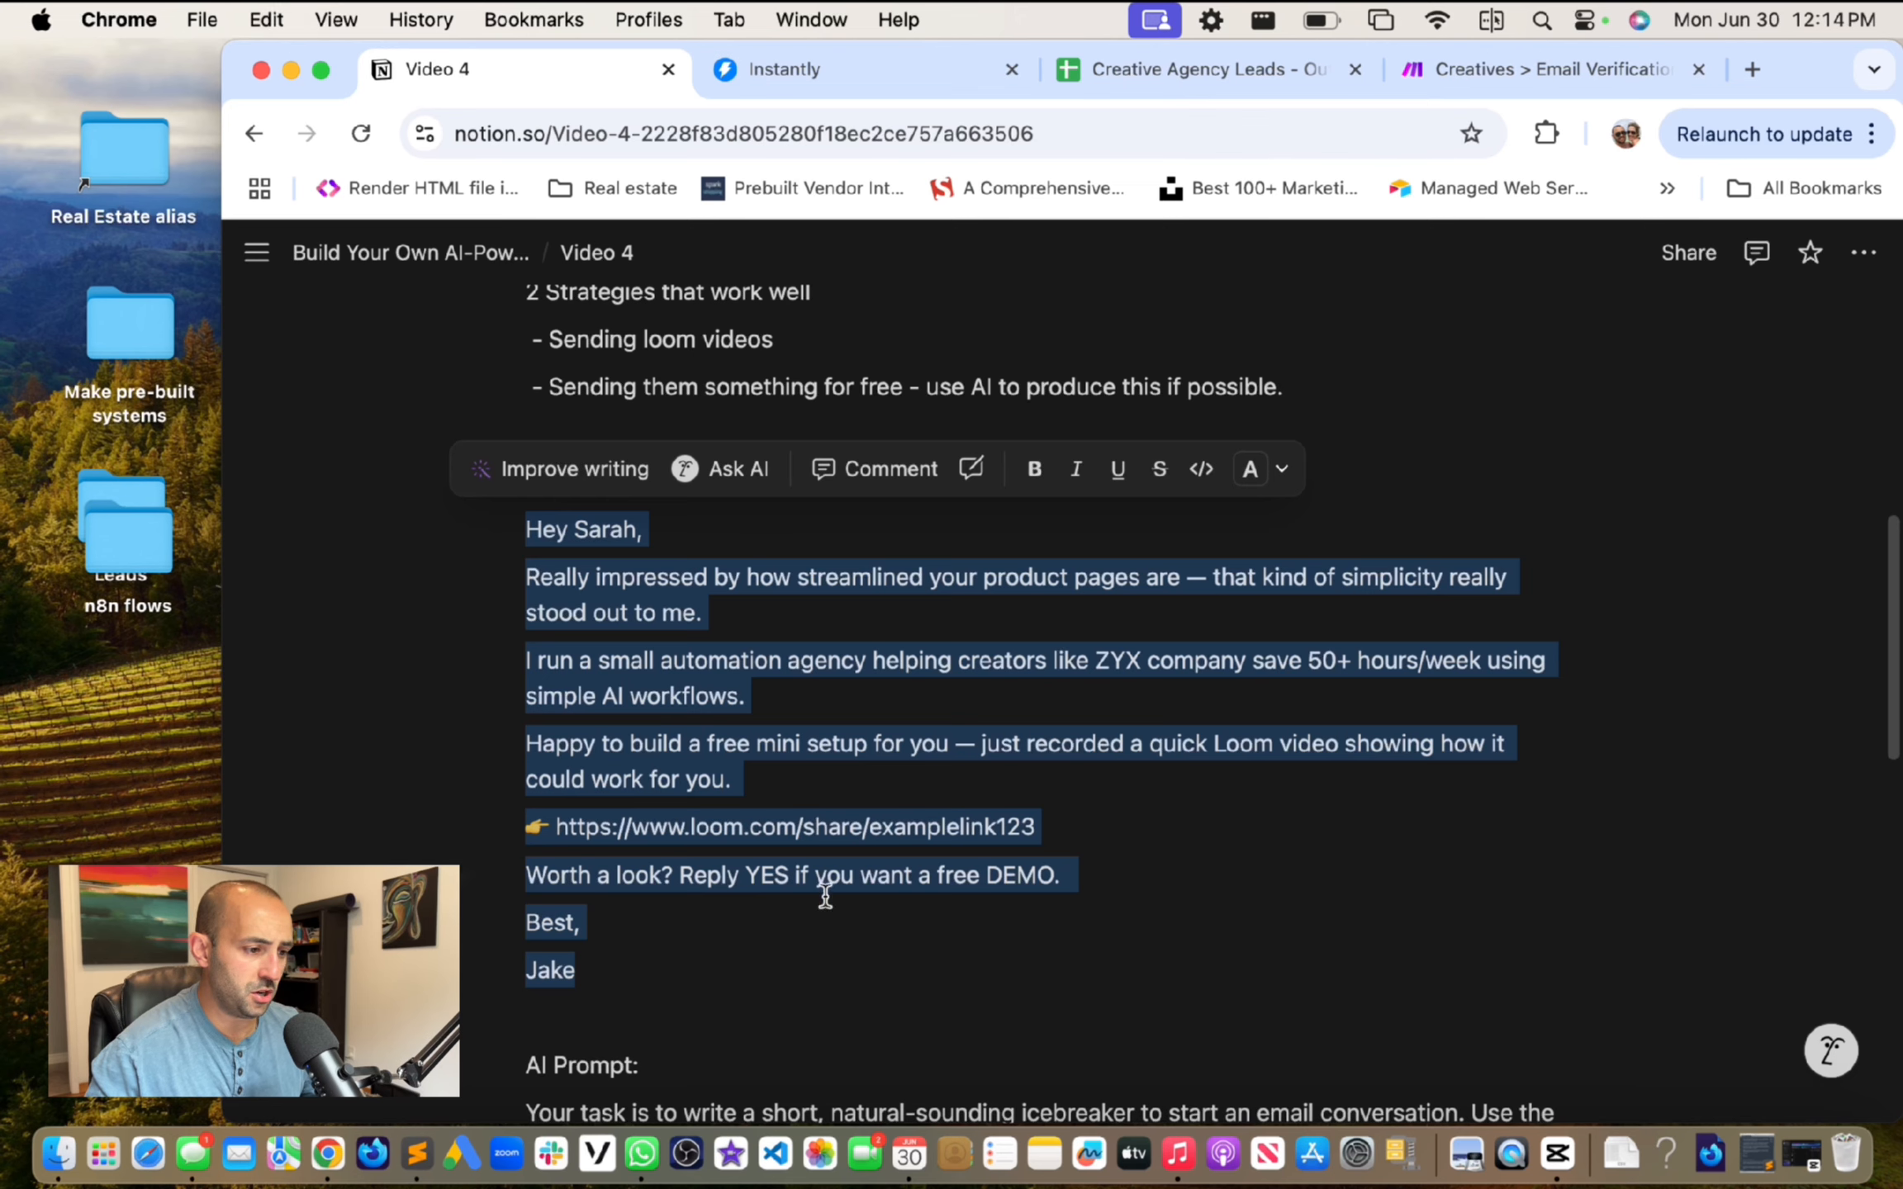
left_click(805, 92)
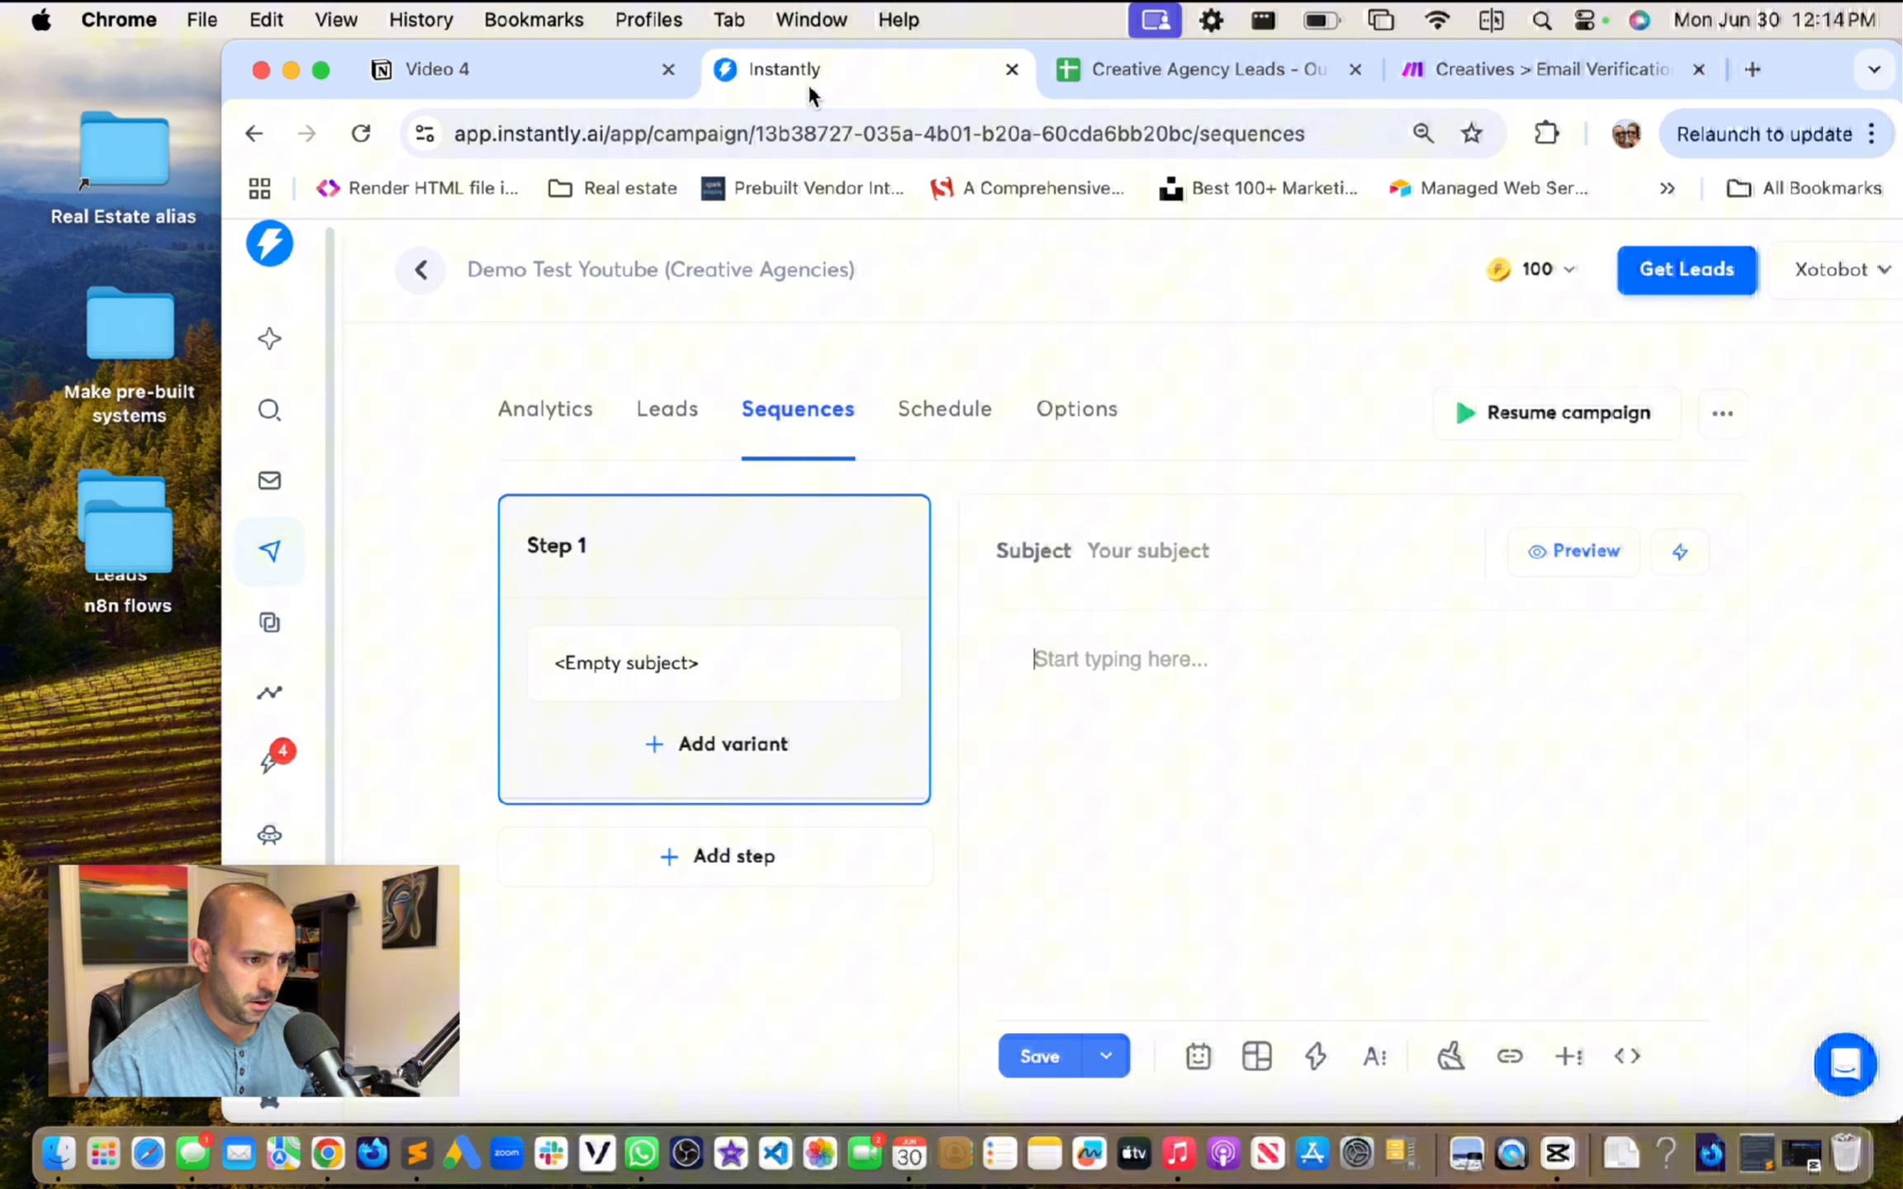
Step: Paste the example email into Step 1 and add blank lines between its opening paragraphs
left_click(1206, 738)
key("super+v")
left_click(1190, 659)
key("Return")
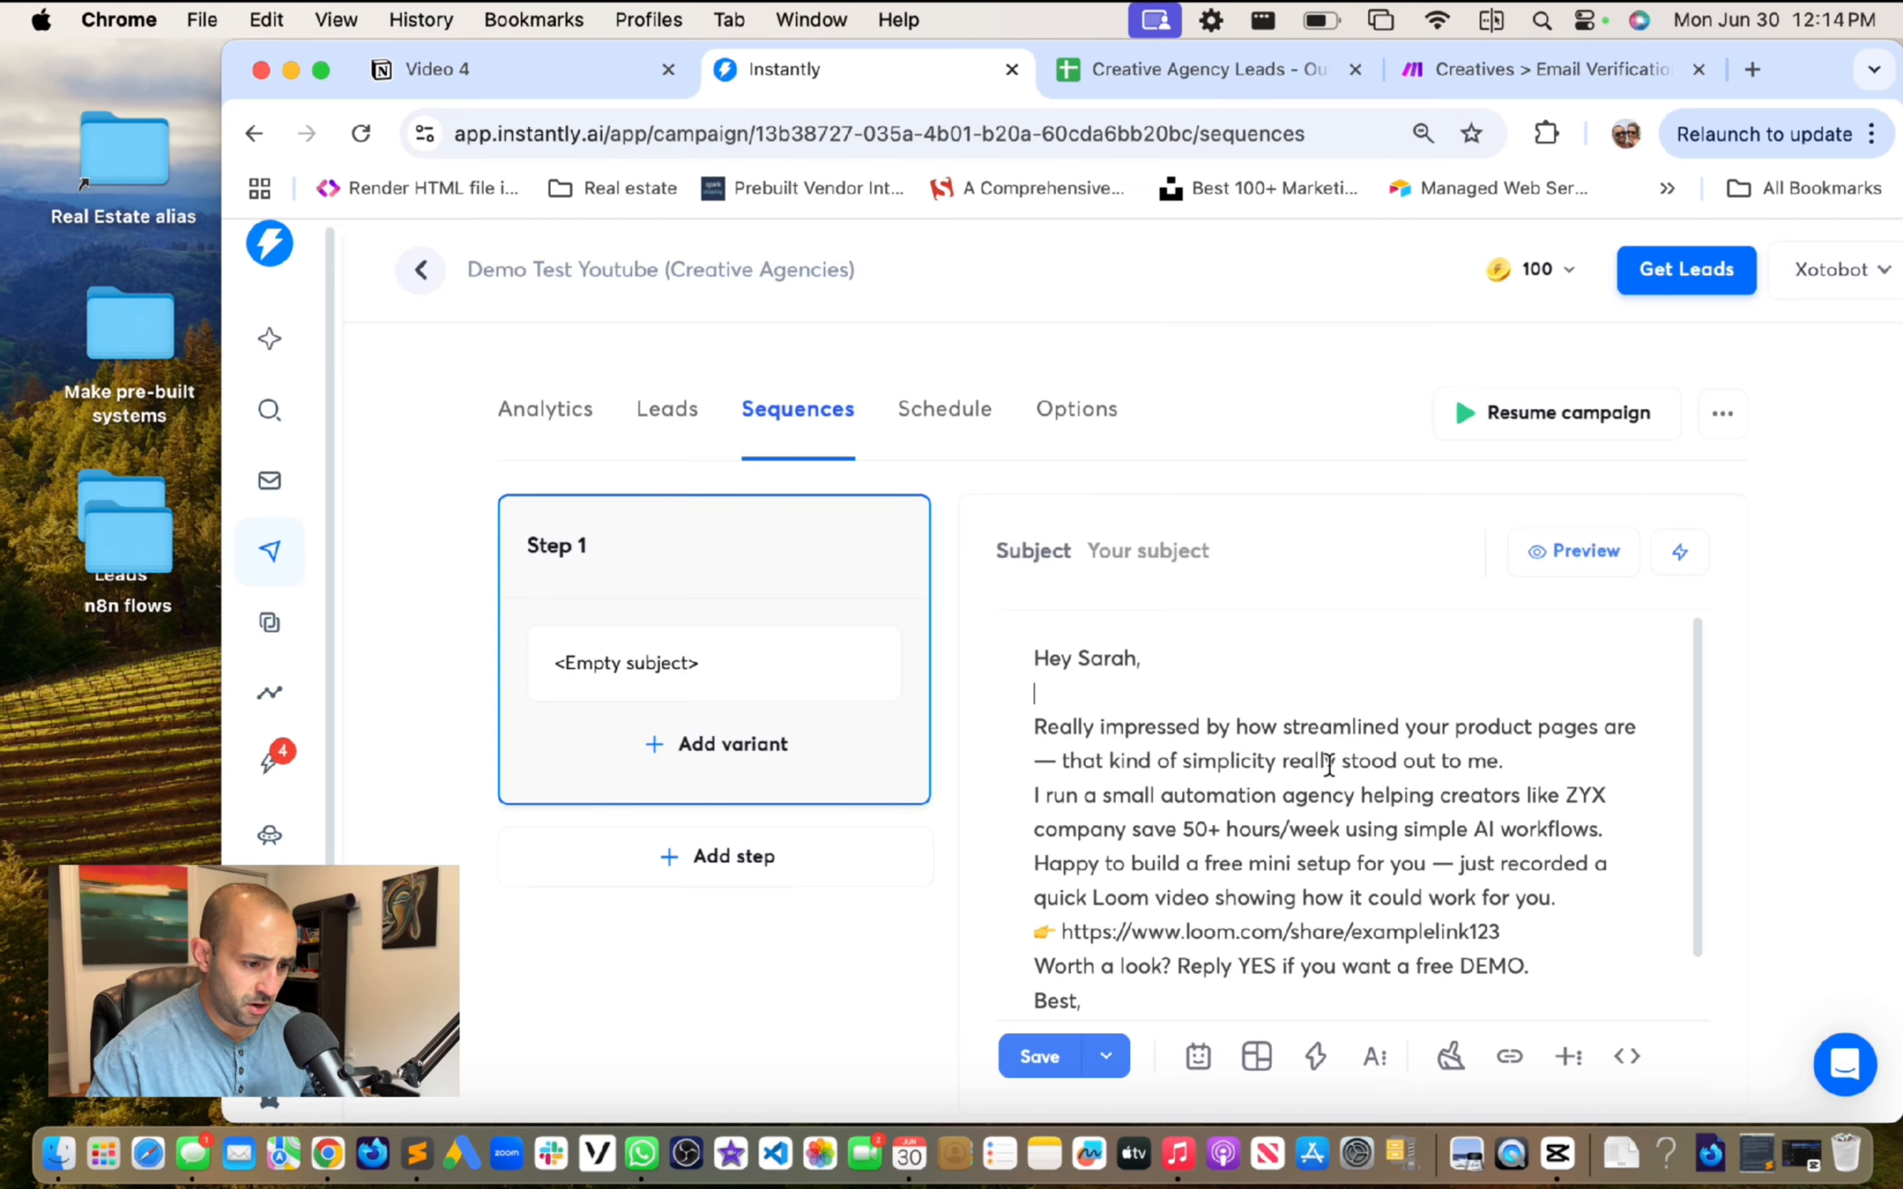
key("Return")
scroll(1545, 758, "down", 2)
left_click(1605, 763)
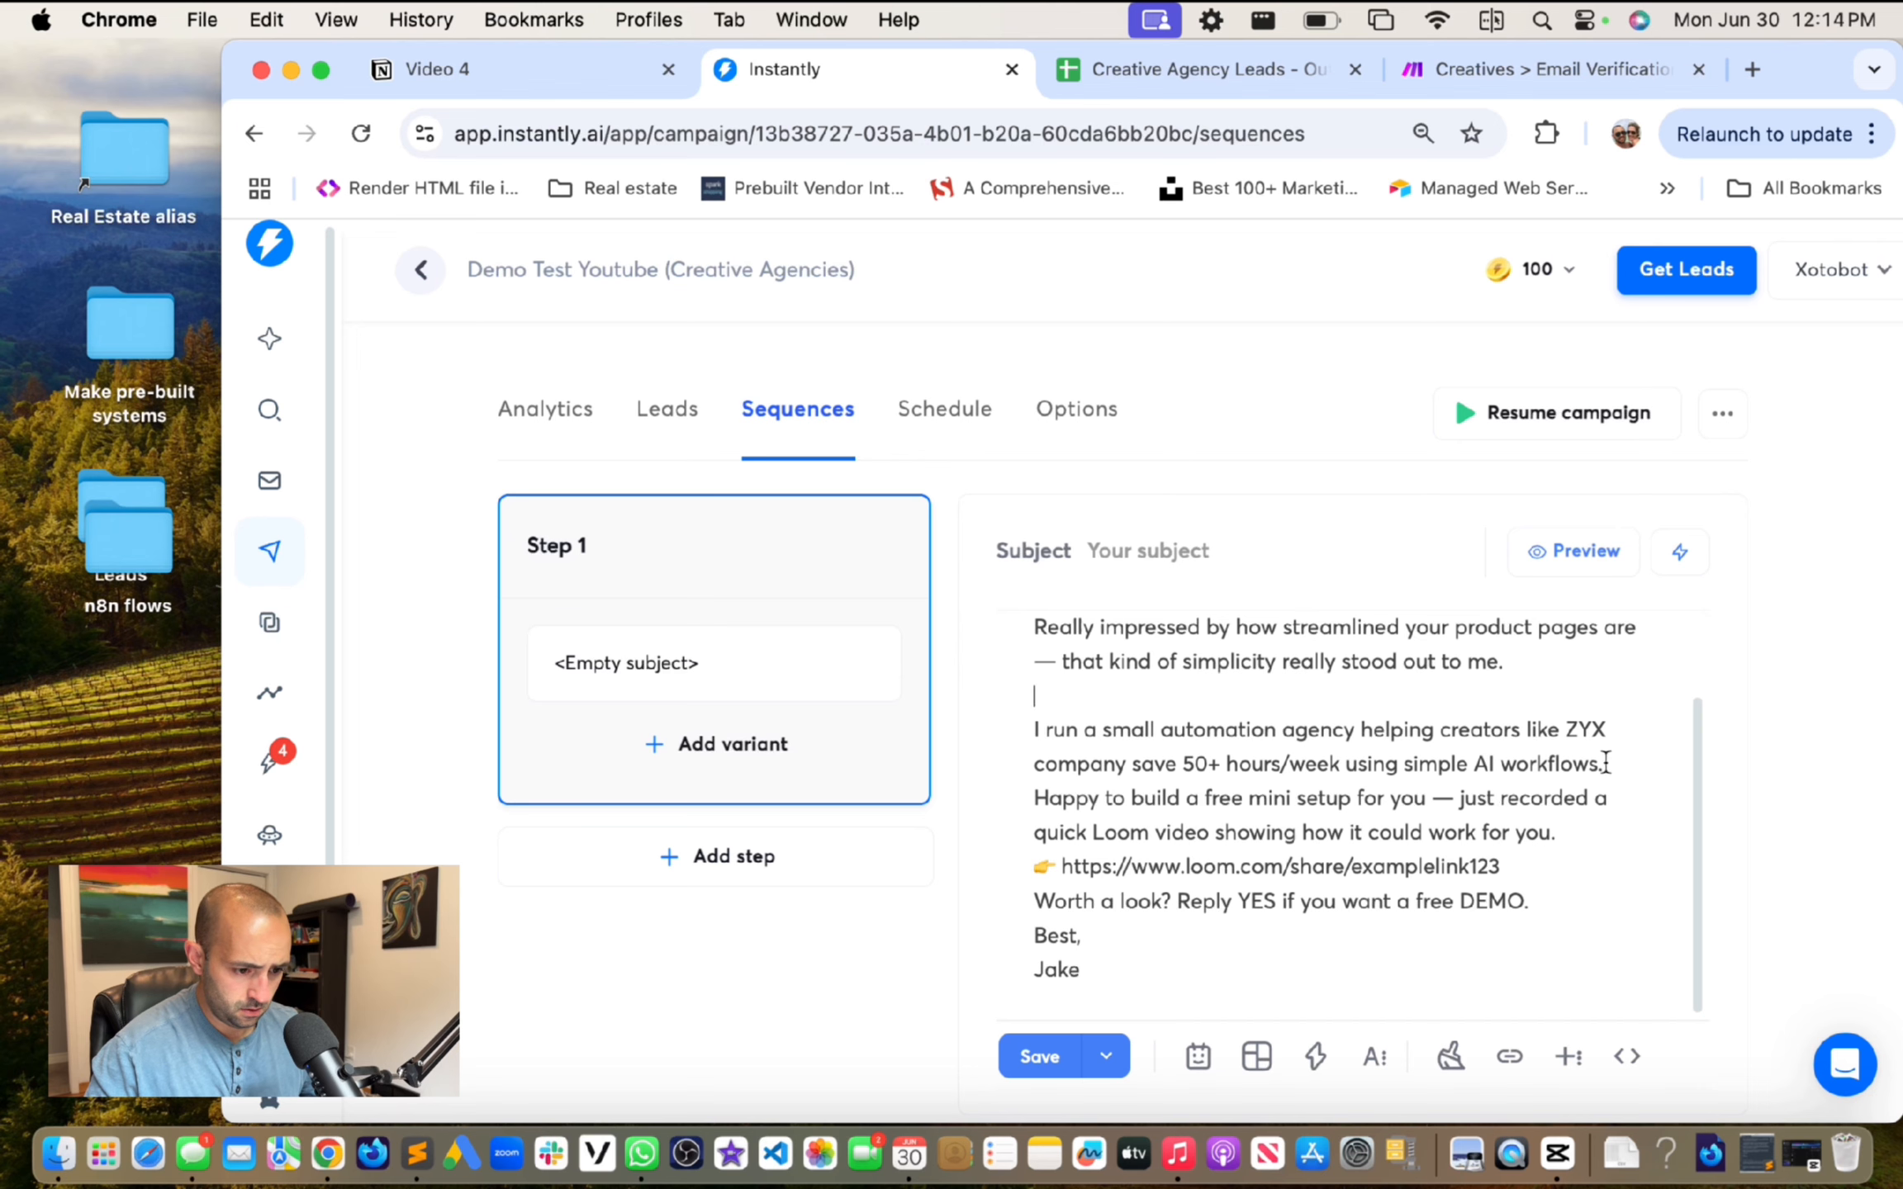
key("Return")
scroll(1291, 813, "down", 1)
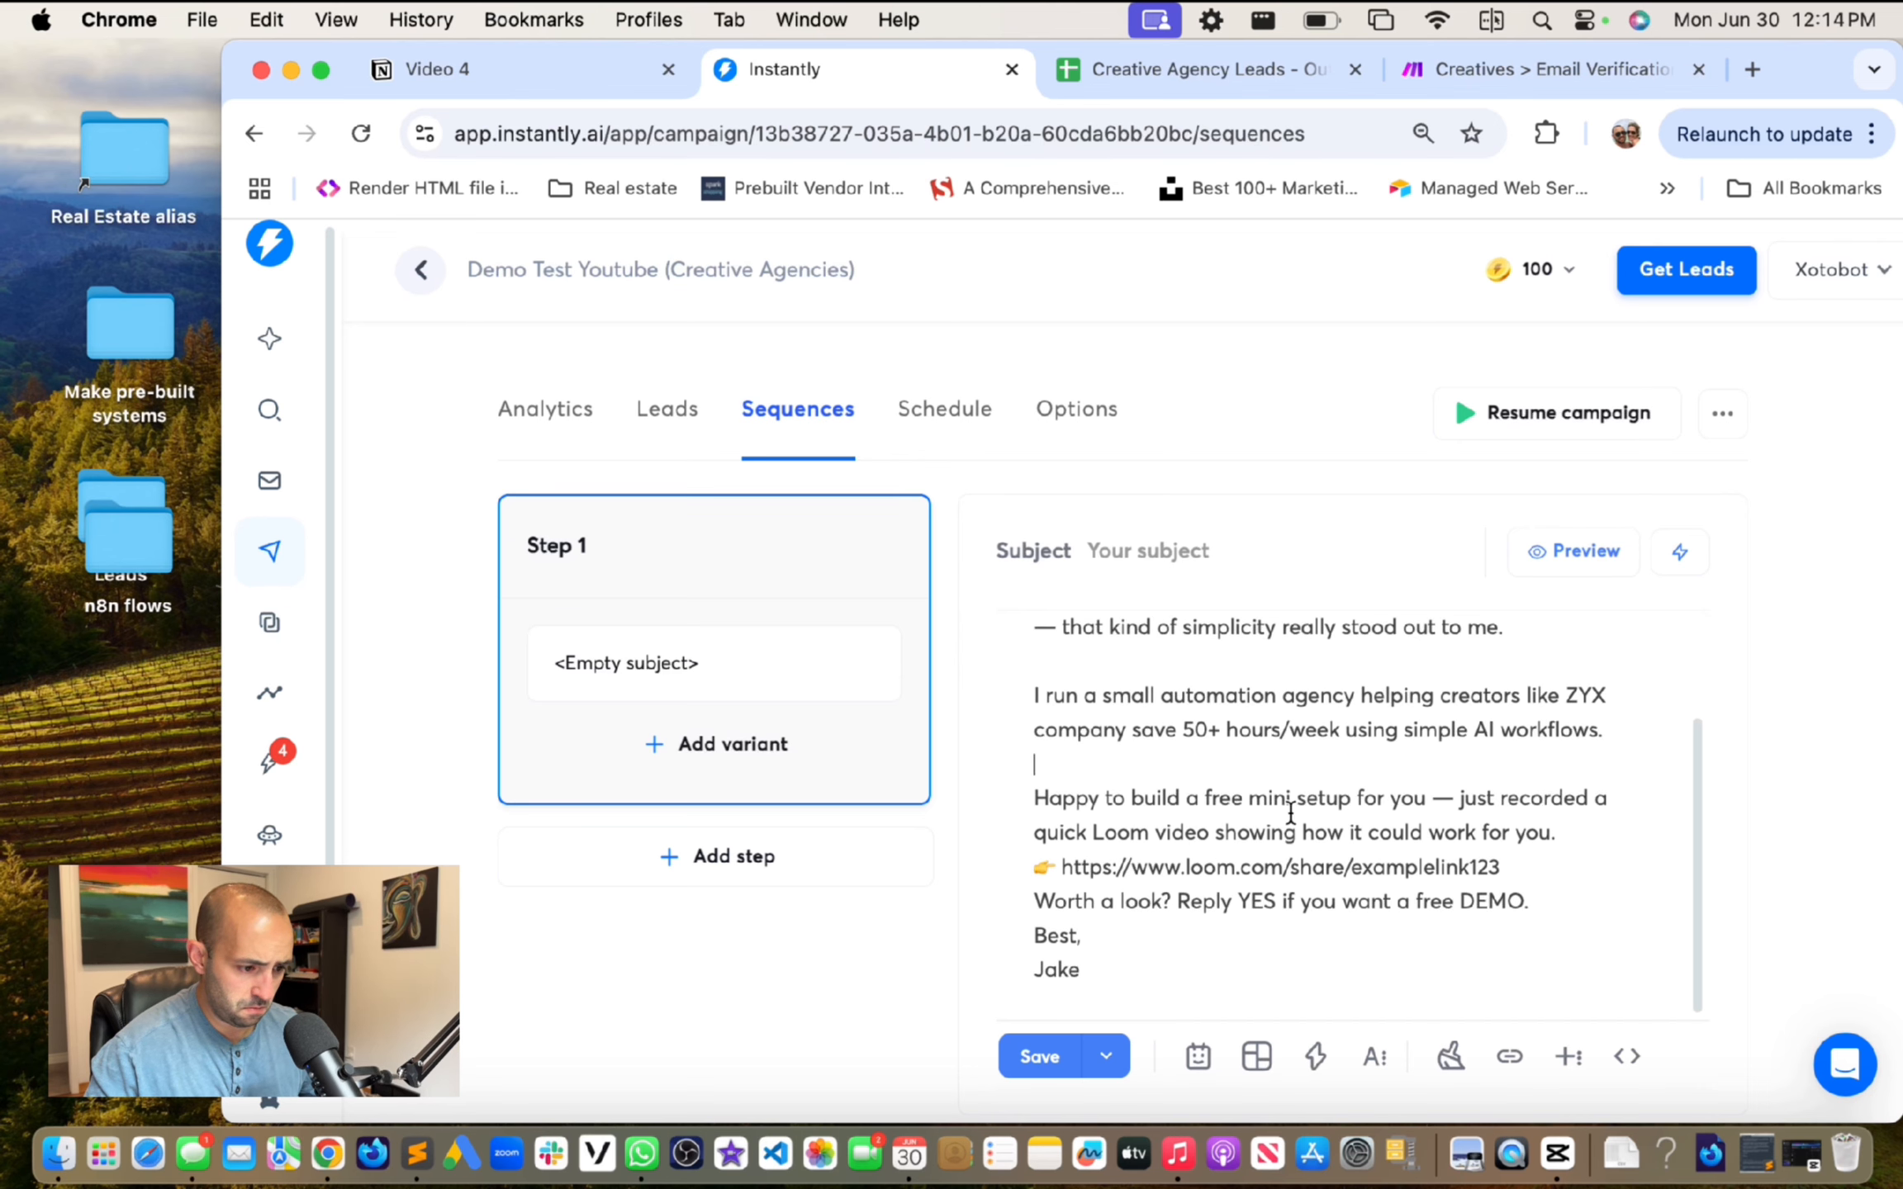
Step: Remove the Loom video sentence and link, and add a PS. line before the sign-off
left_click_drag(1433, 799, 1565, 853)
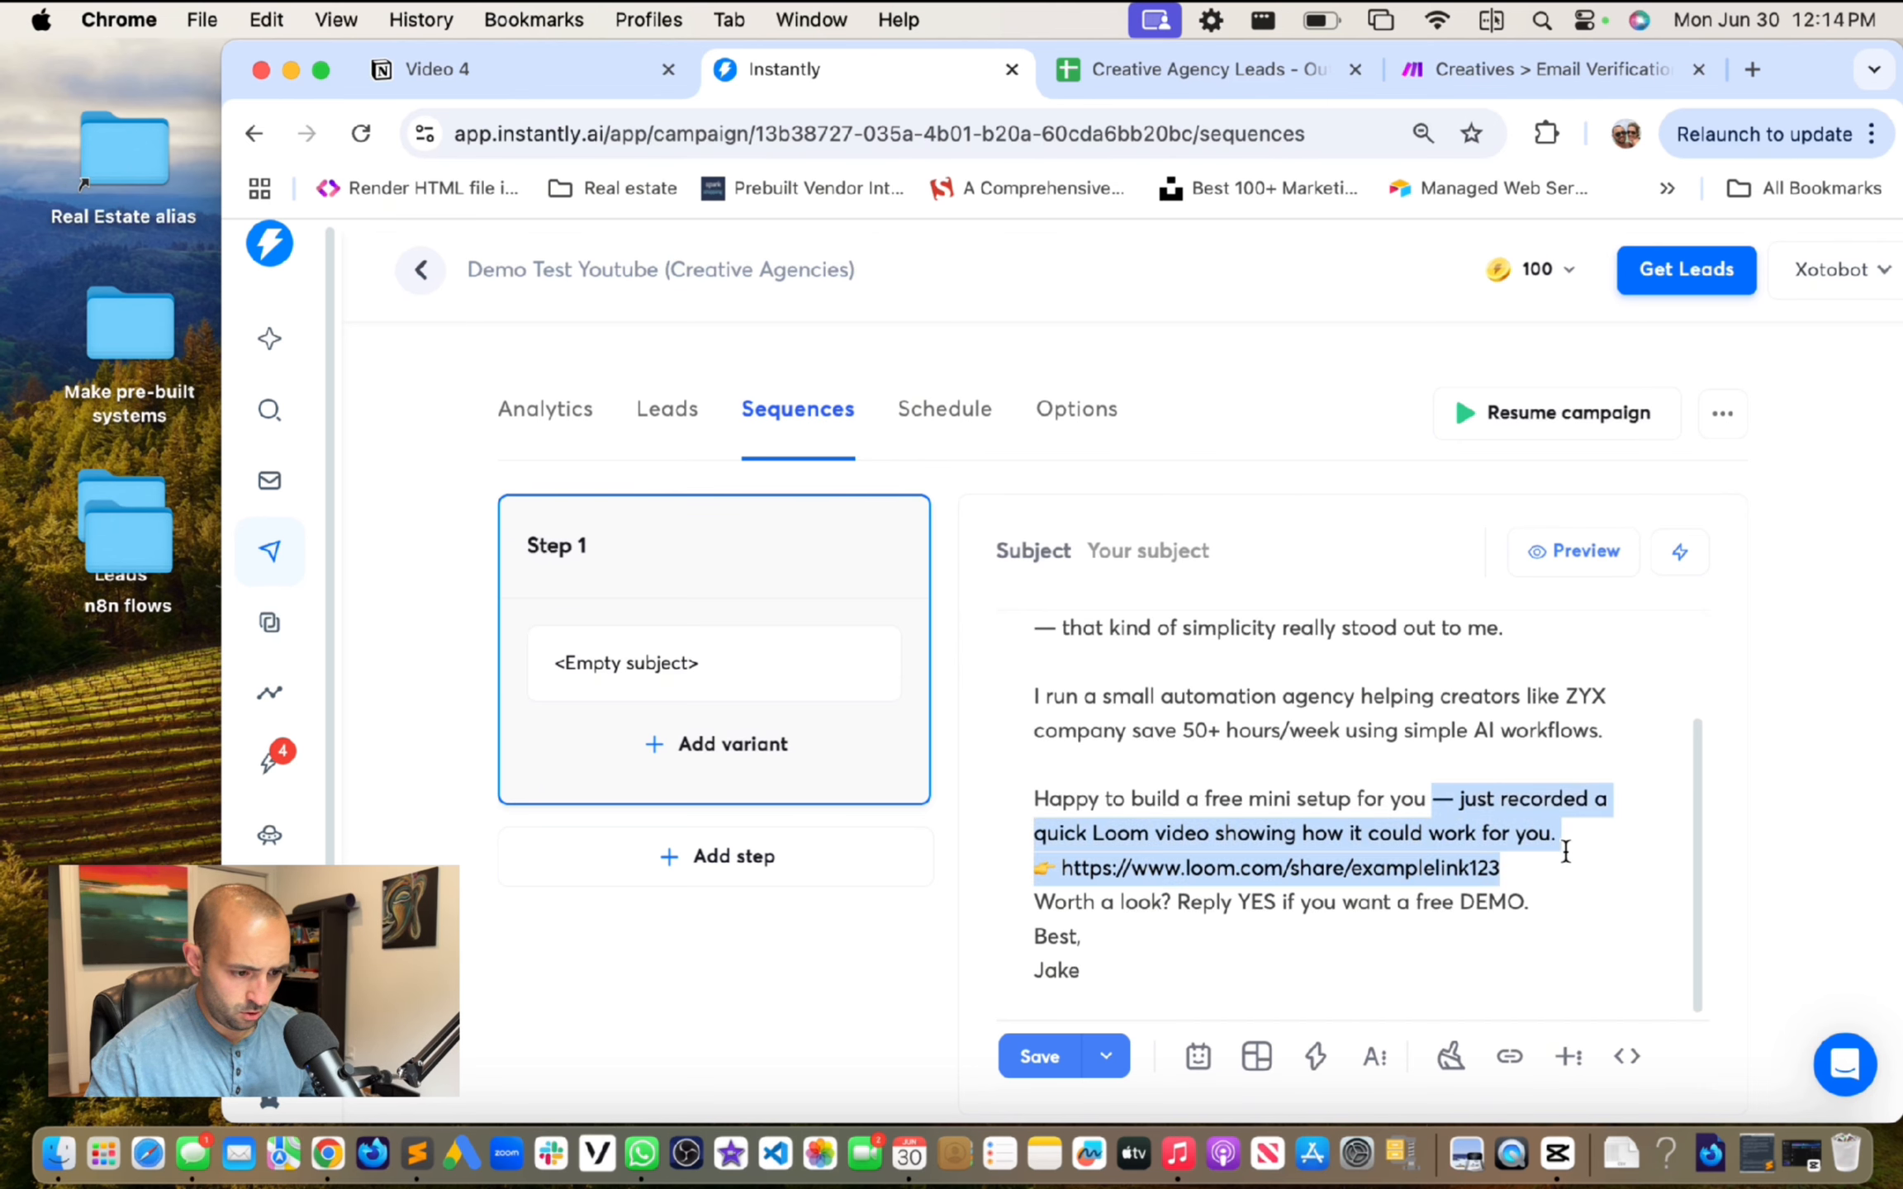
key("BackSpace")
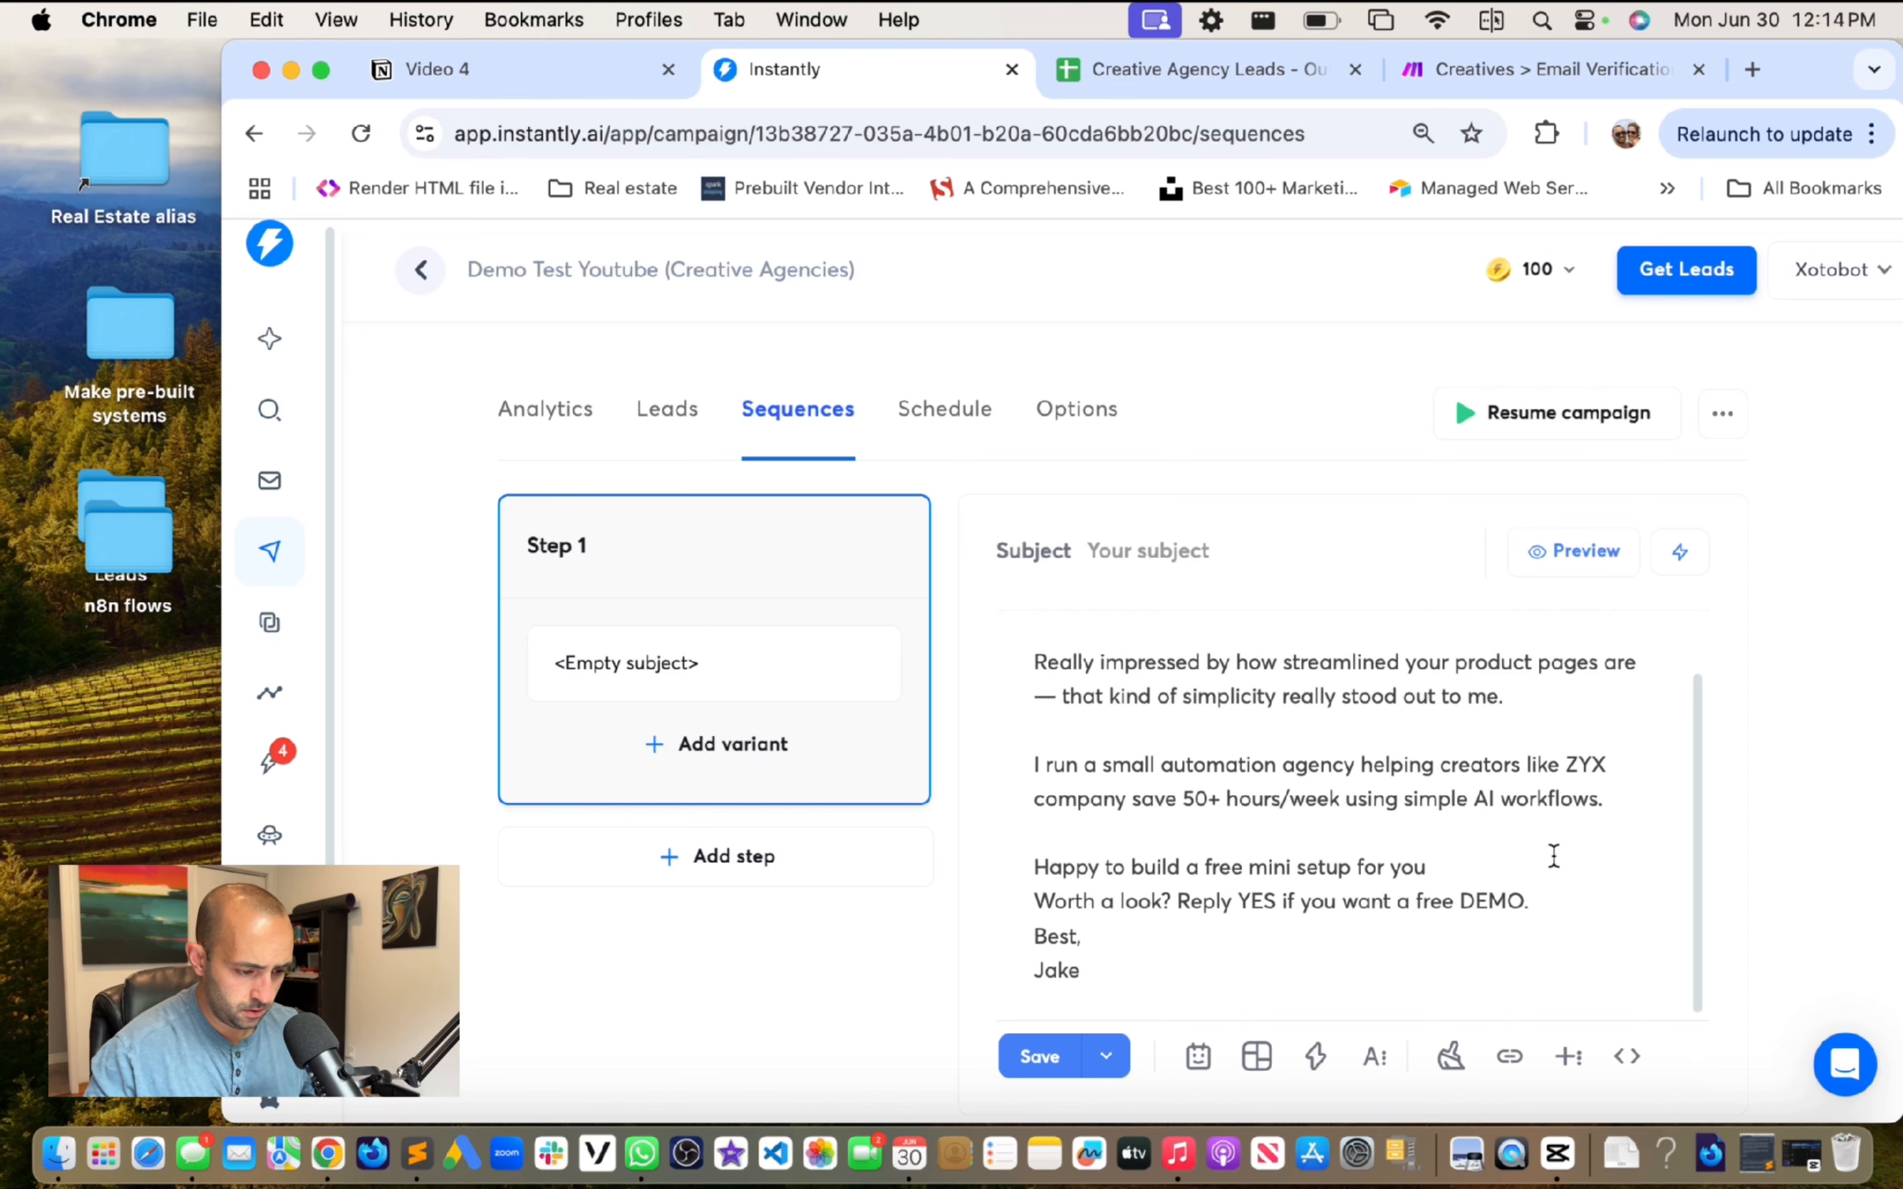
key("Return")
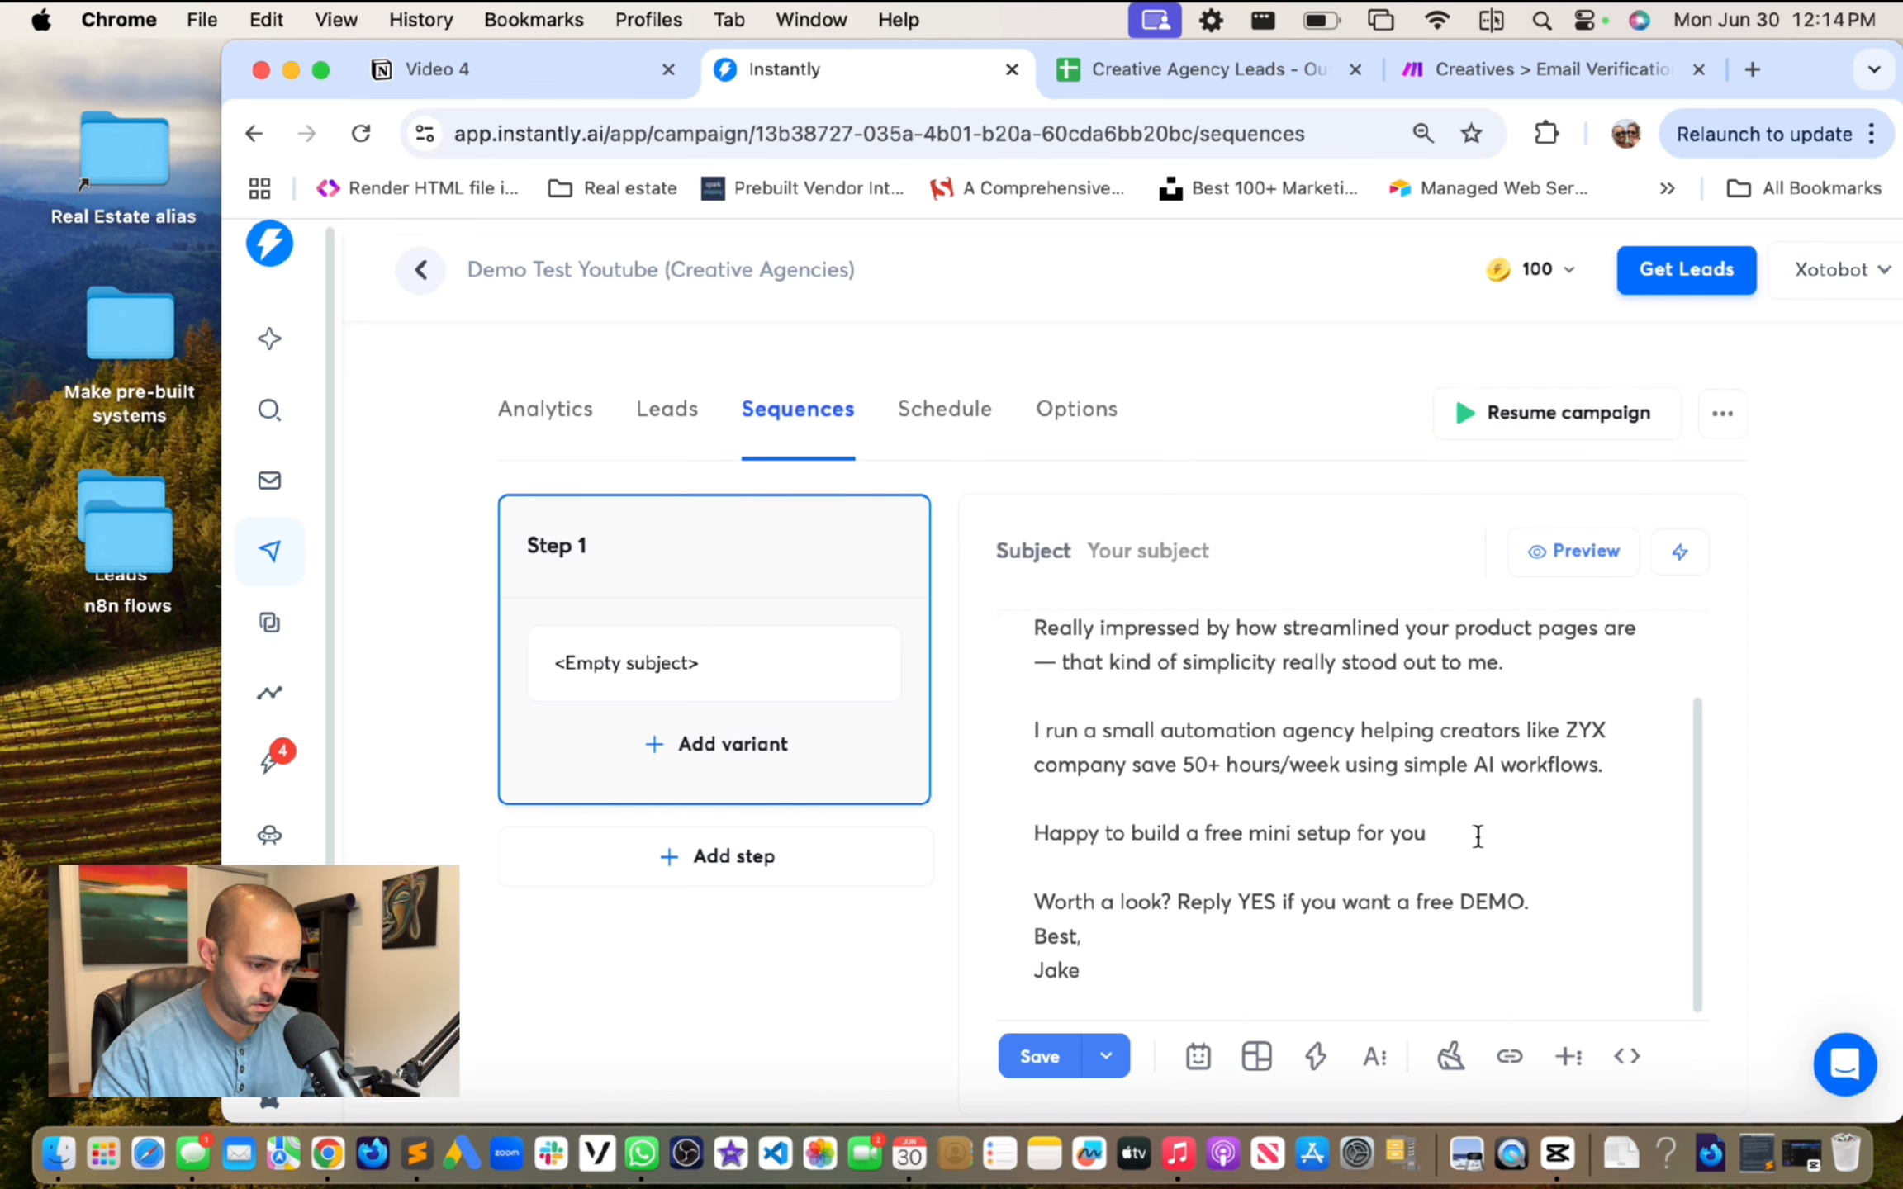
key("Return")
key("Return")
key("Return")
type("PS")
key("BackSpace")
key("BackSpace")
key("BackSpace")
key("BackSpace")
key("BackSpace")
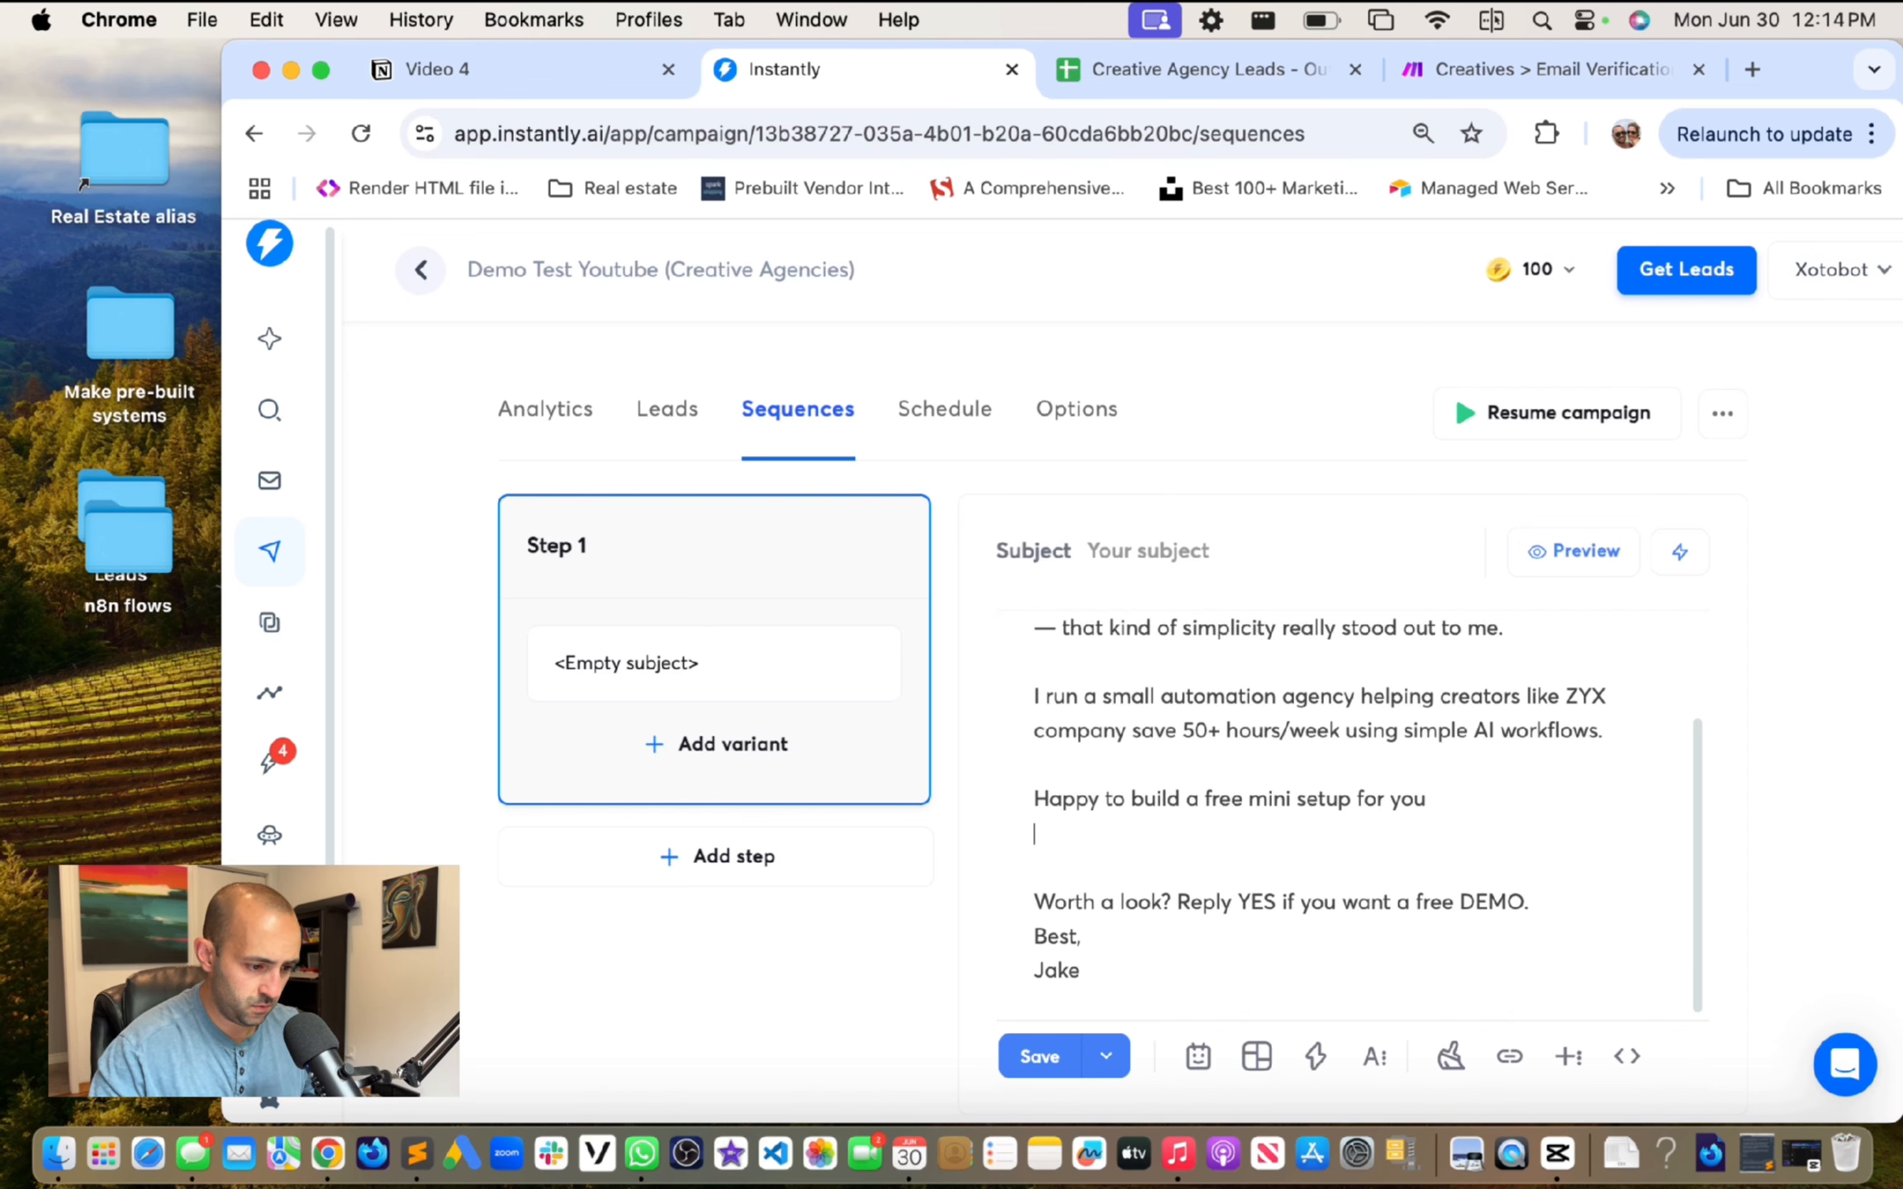
key("Return")
type("ps")
key("BackSpace")
key("BackSpace")
key("BackSpace")
type("PS")
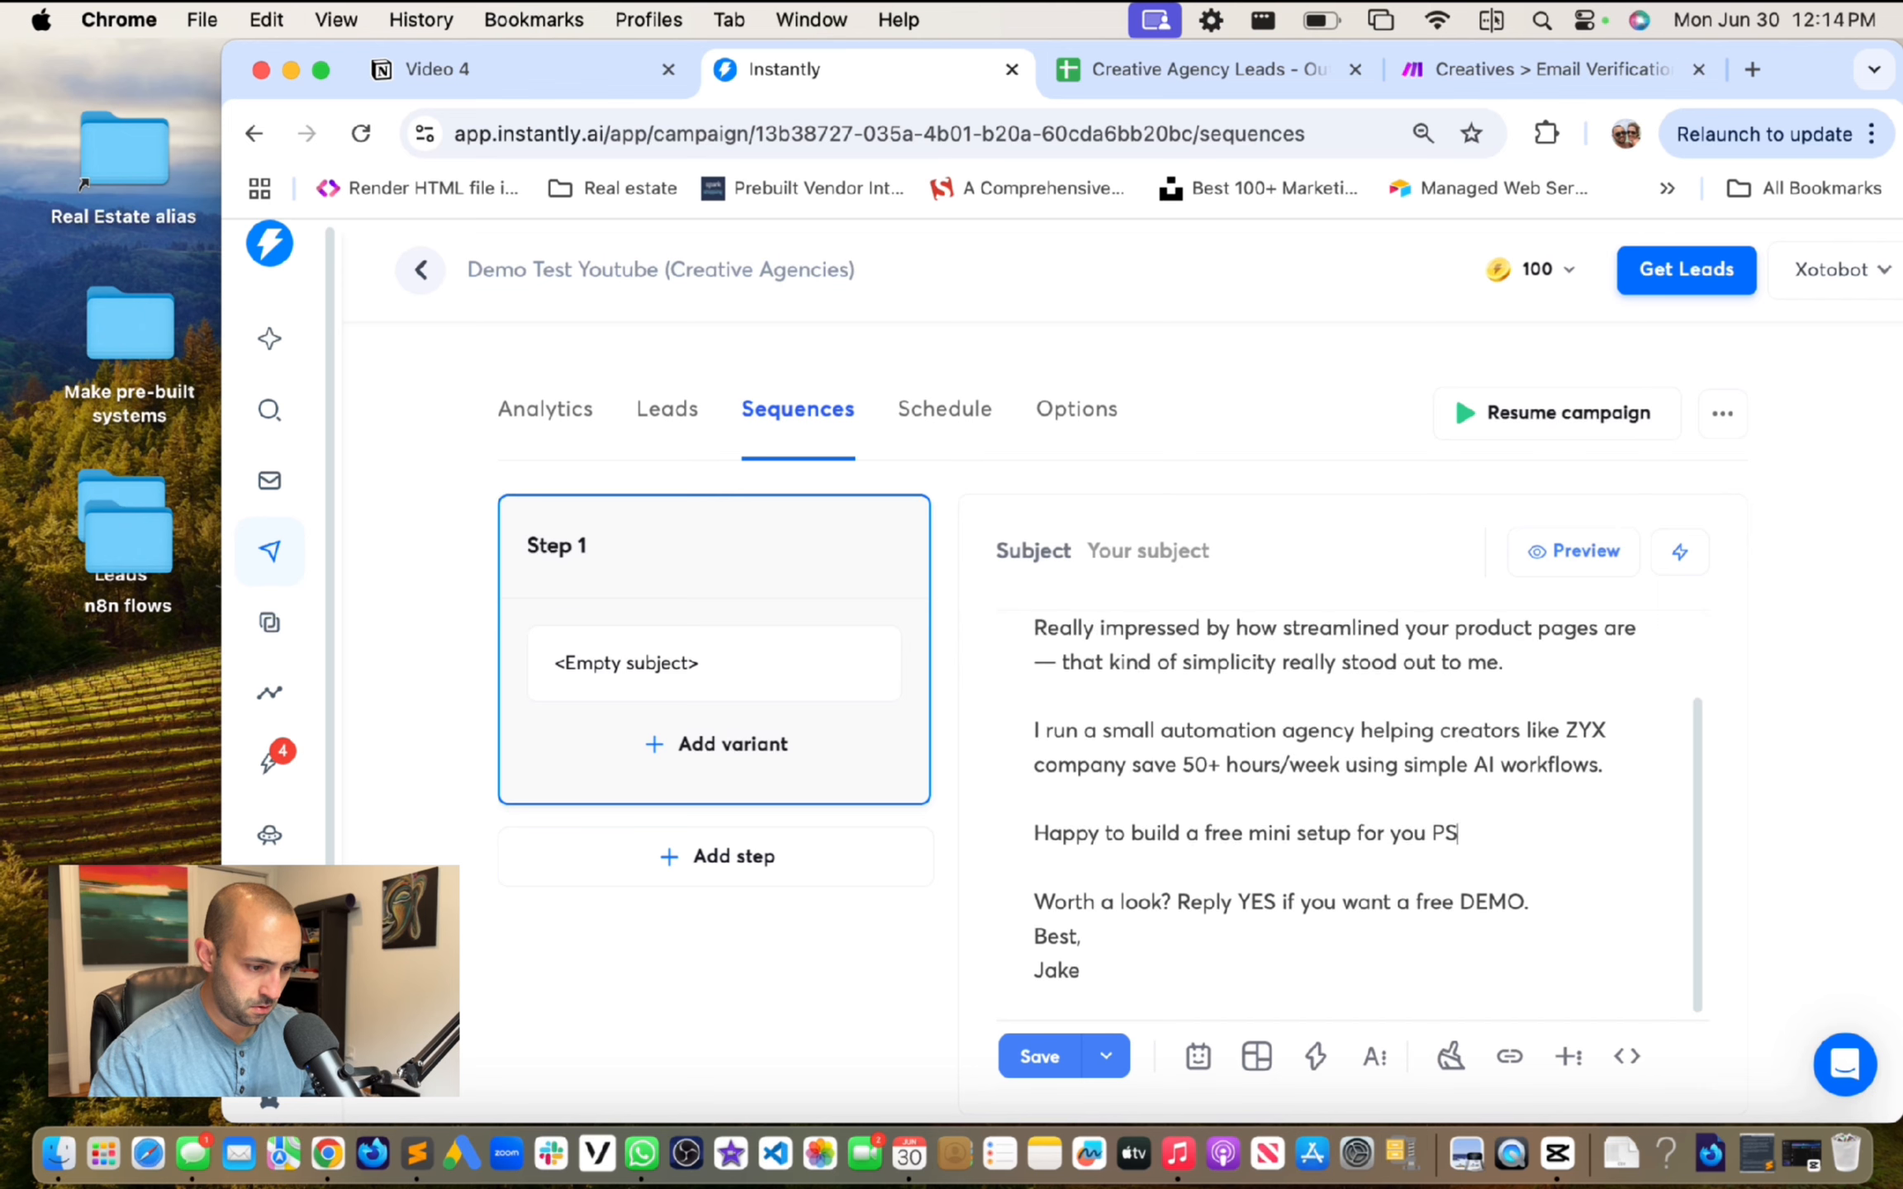
key("Return")
key("Return")
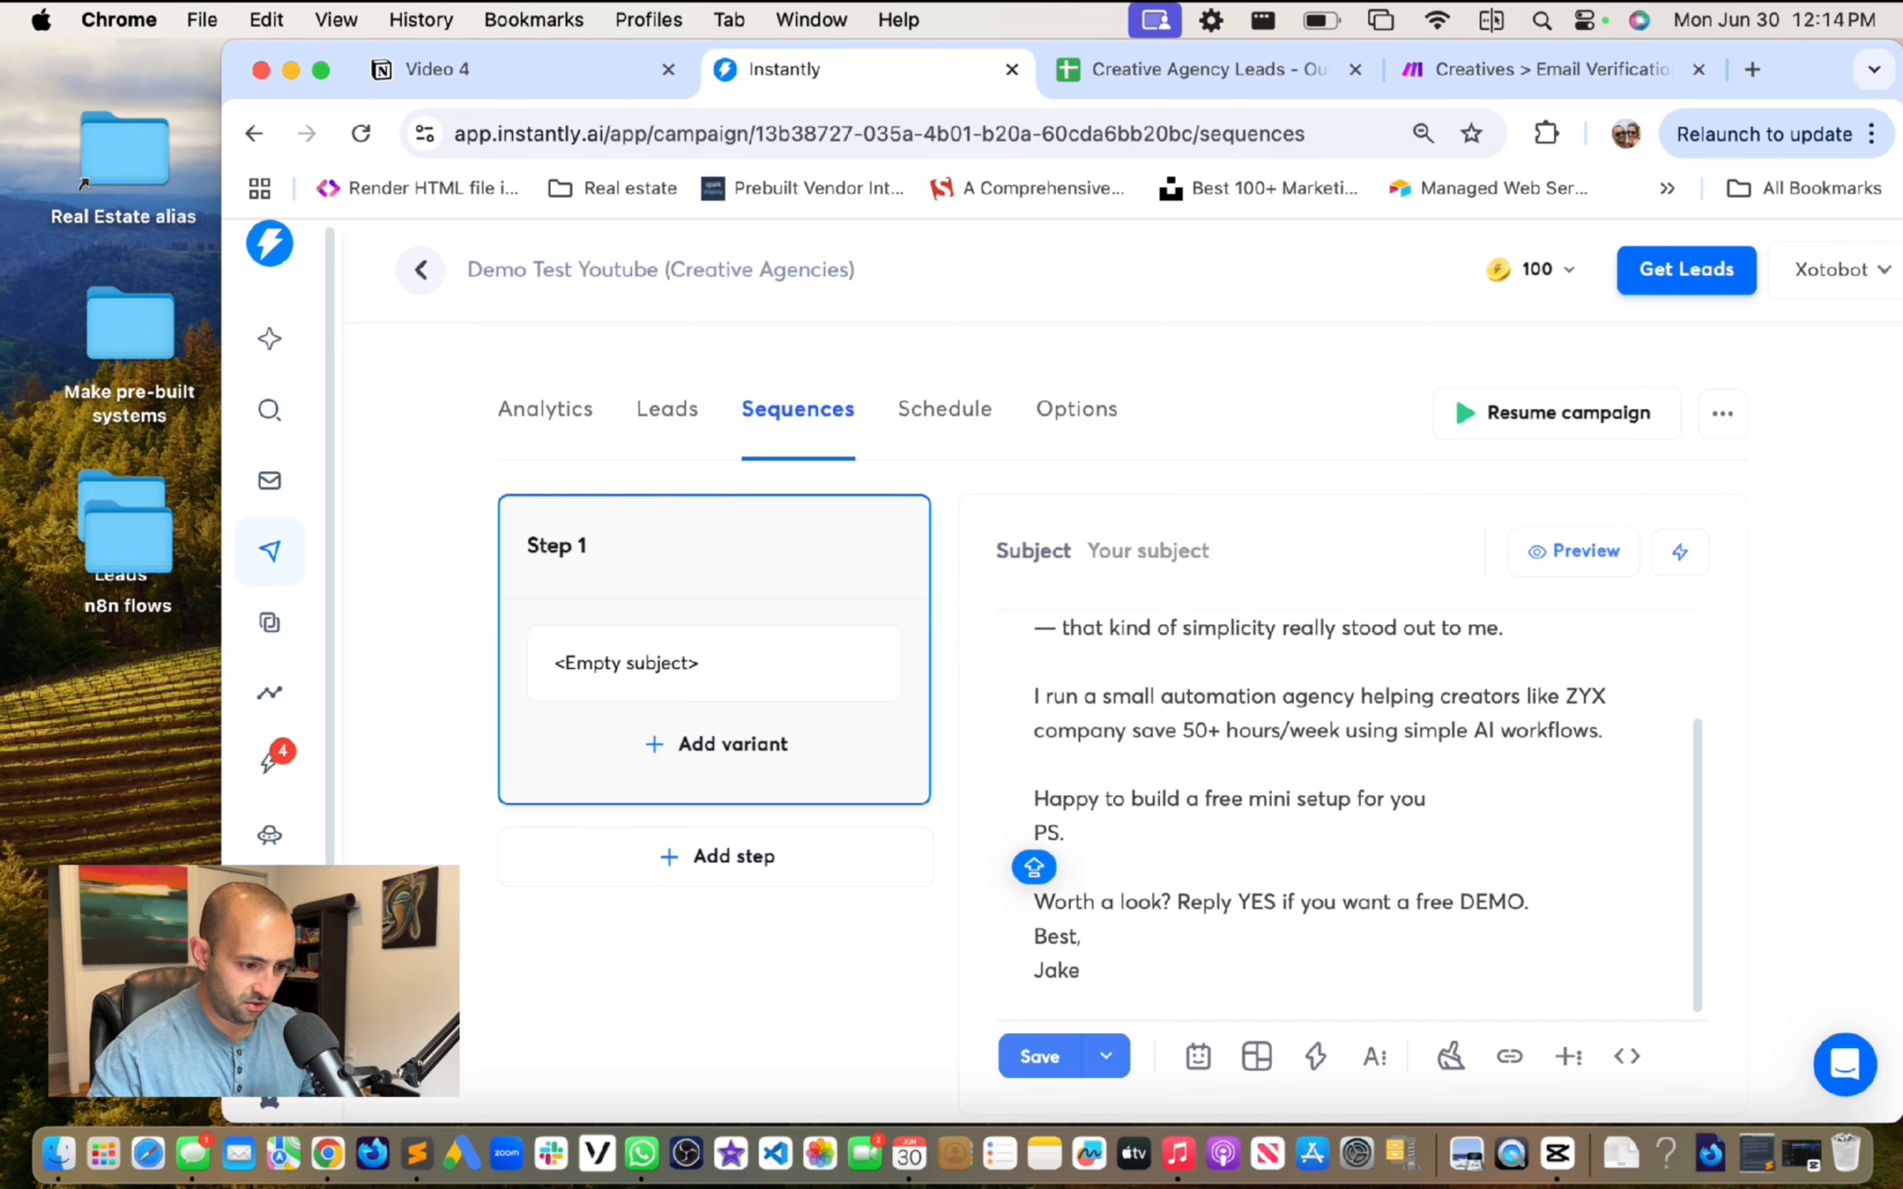
key("BackSpace")
key("Down")
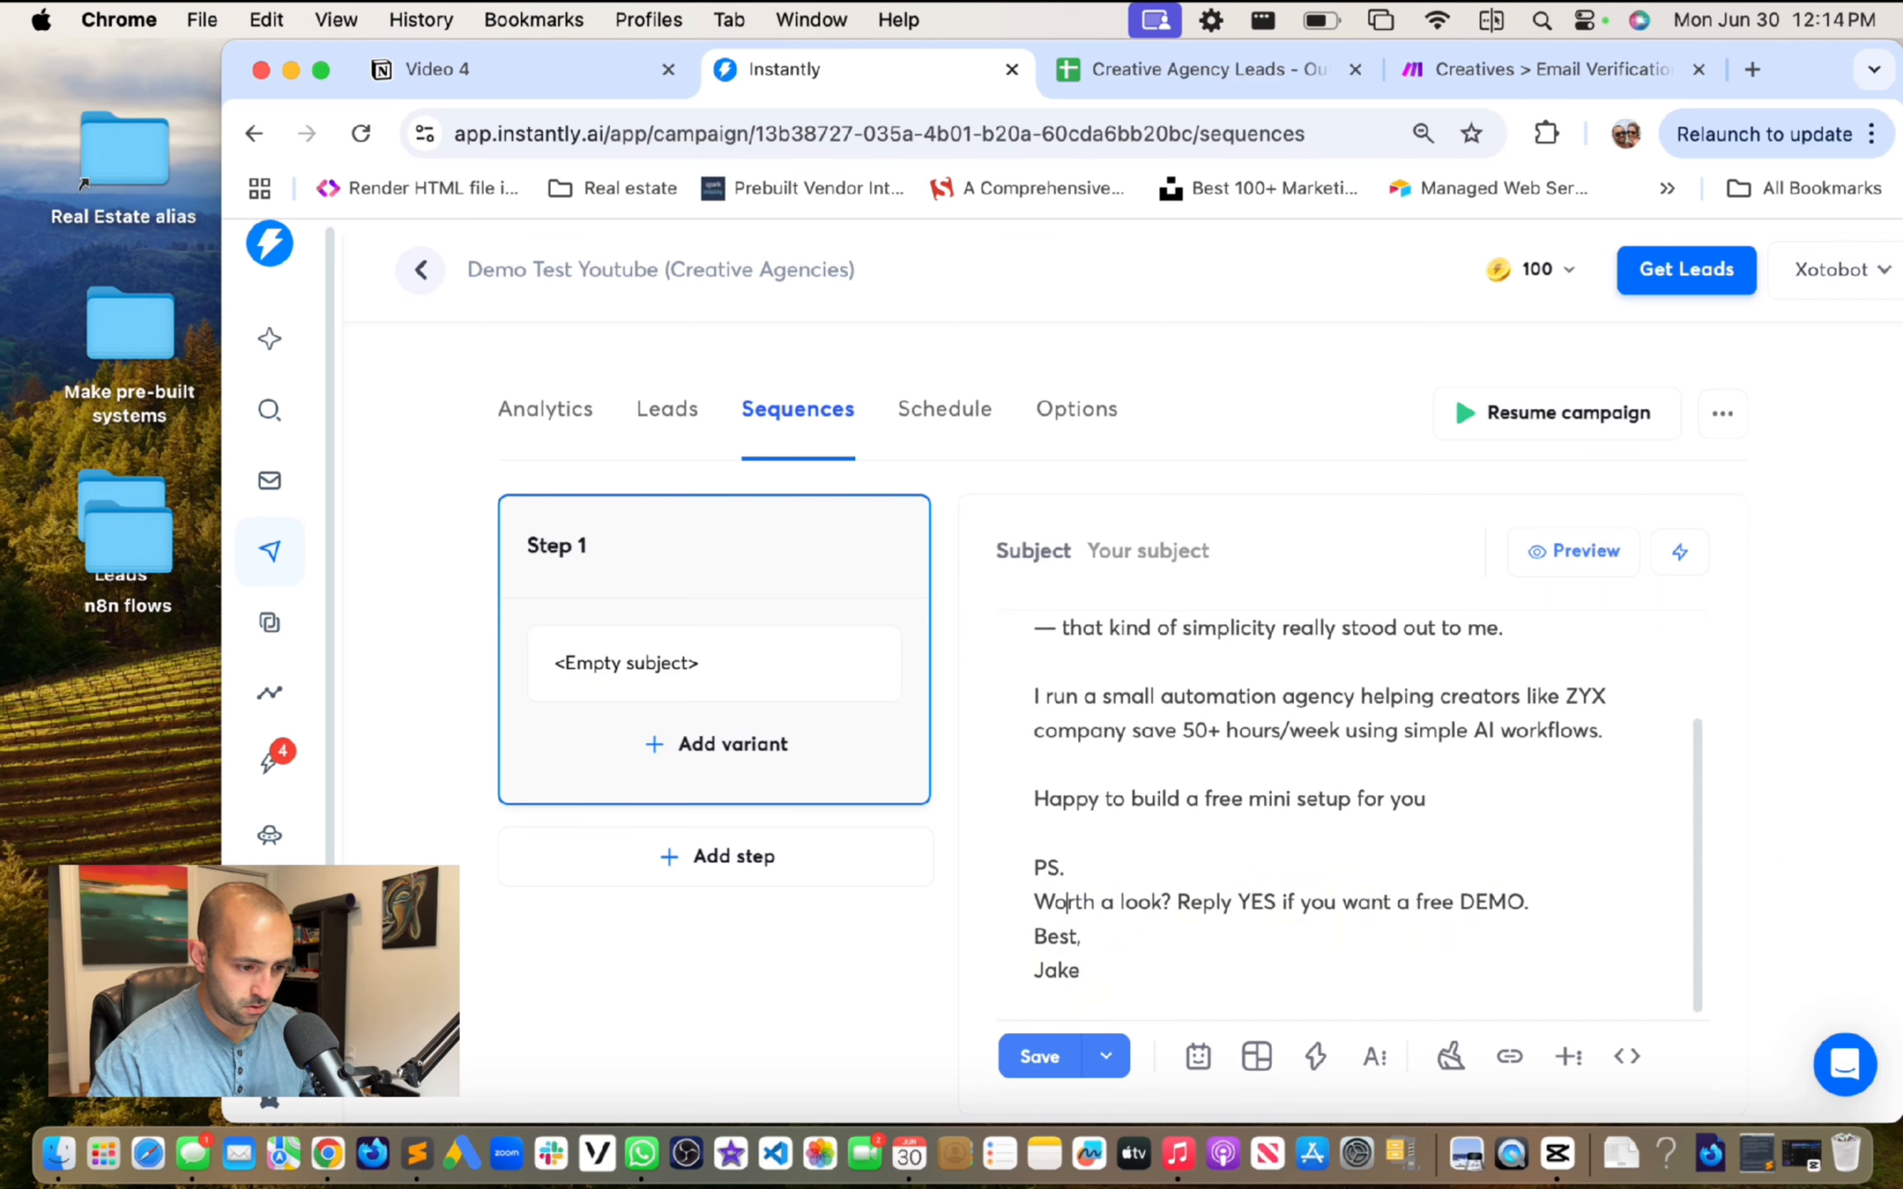
key("Return")
Step: Change the greeting from Hey to Hi and save the Step 1 email
scroll(1398, 726, "up", 3)
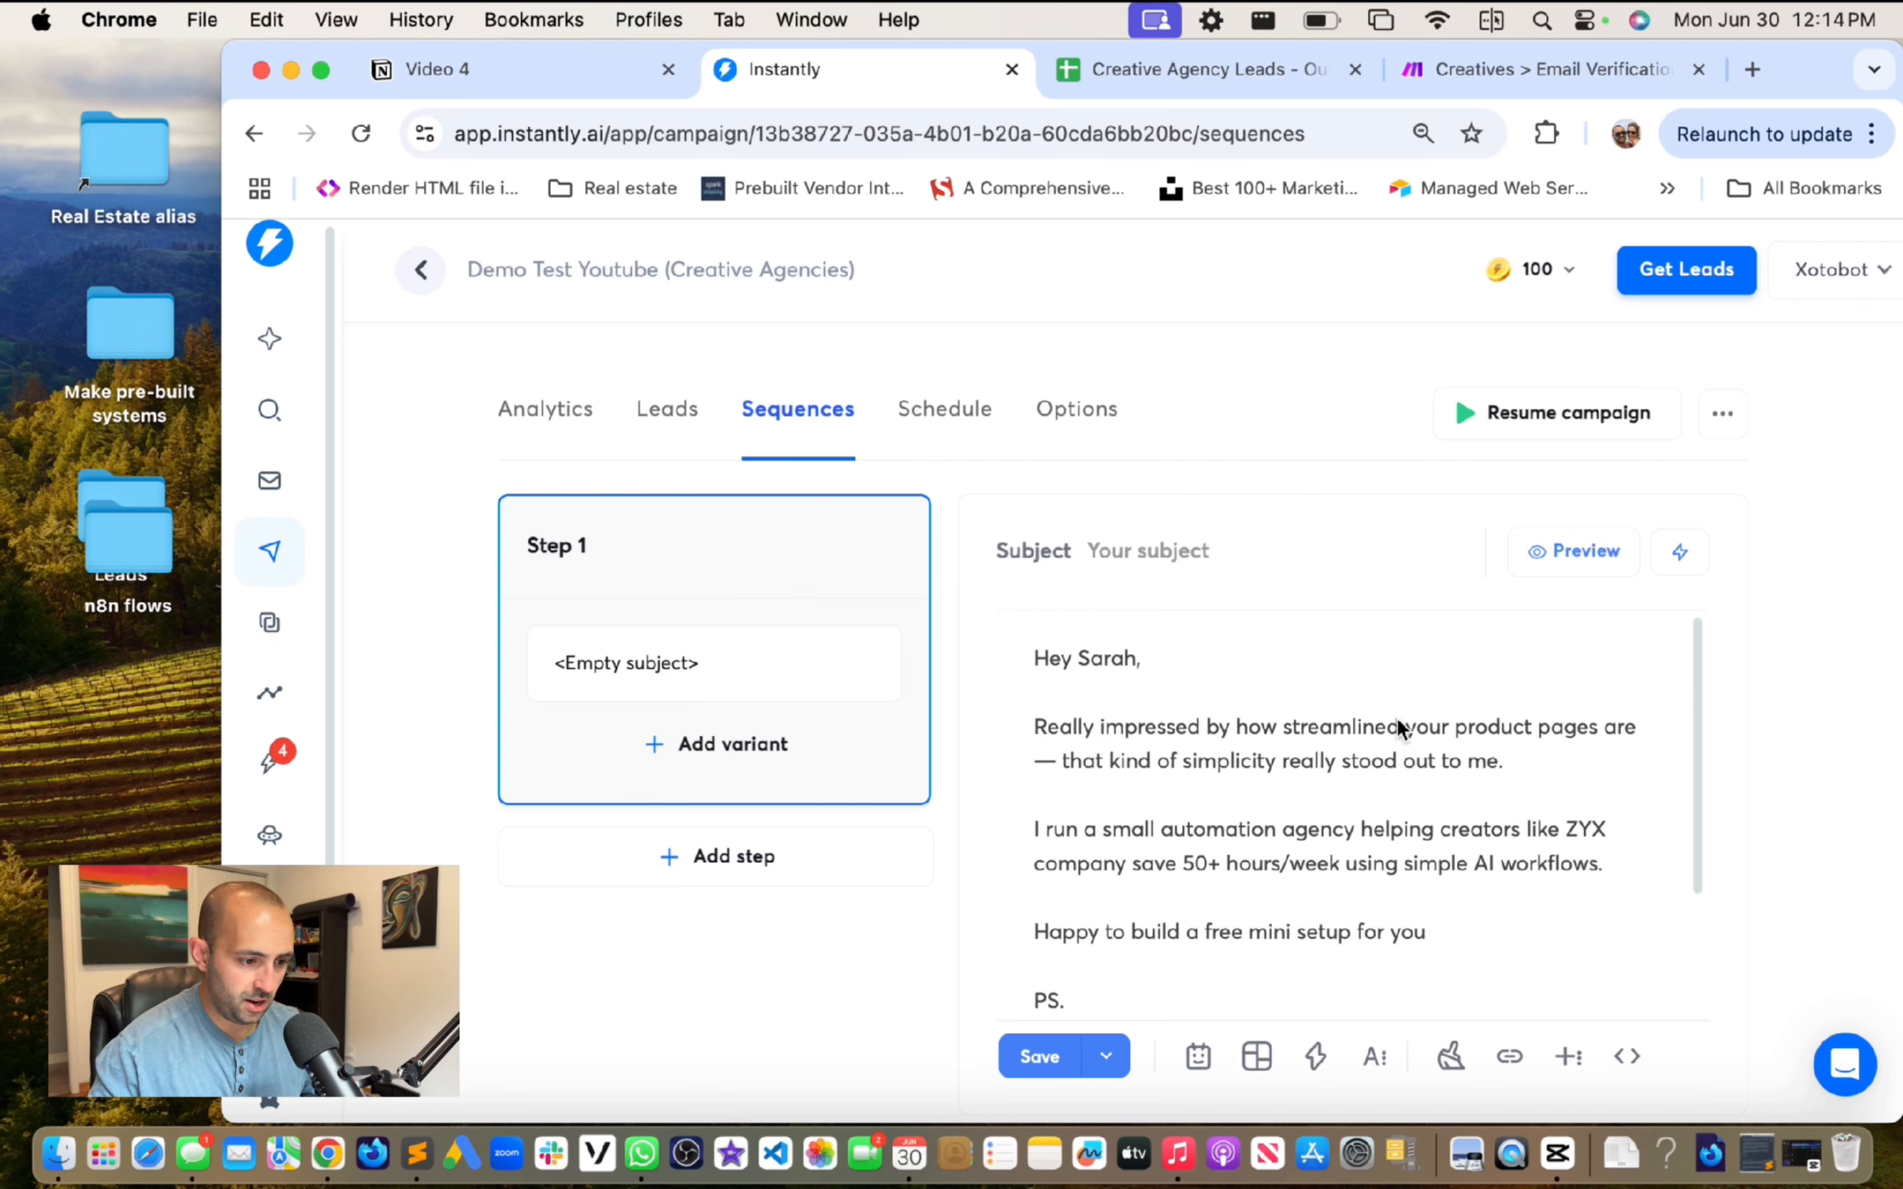
left_click(1072, 658)
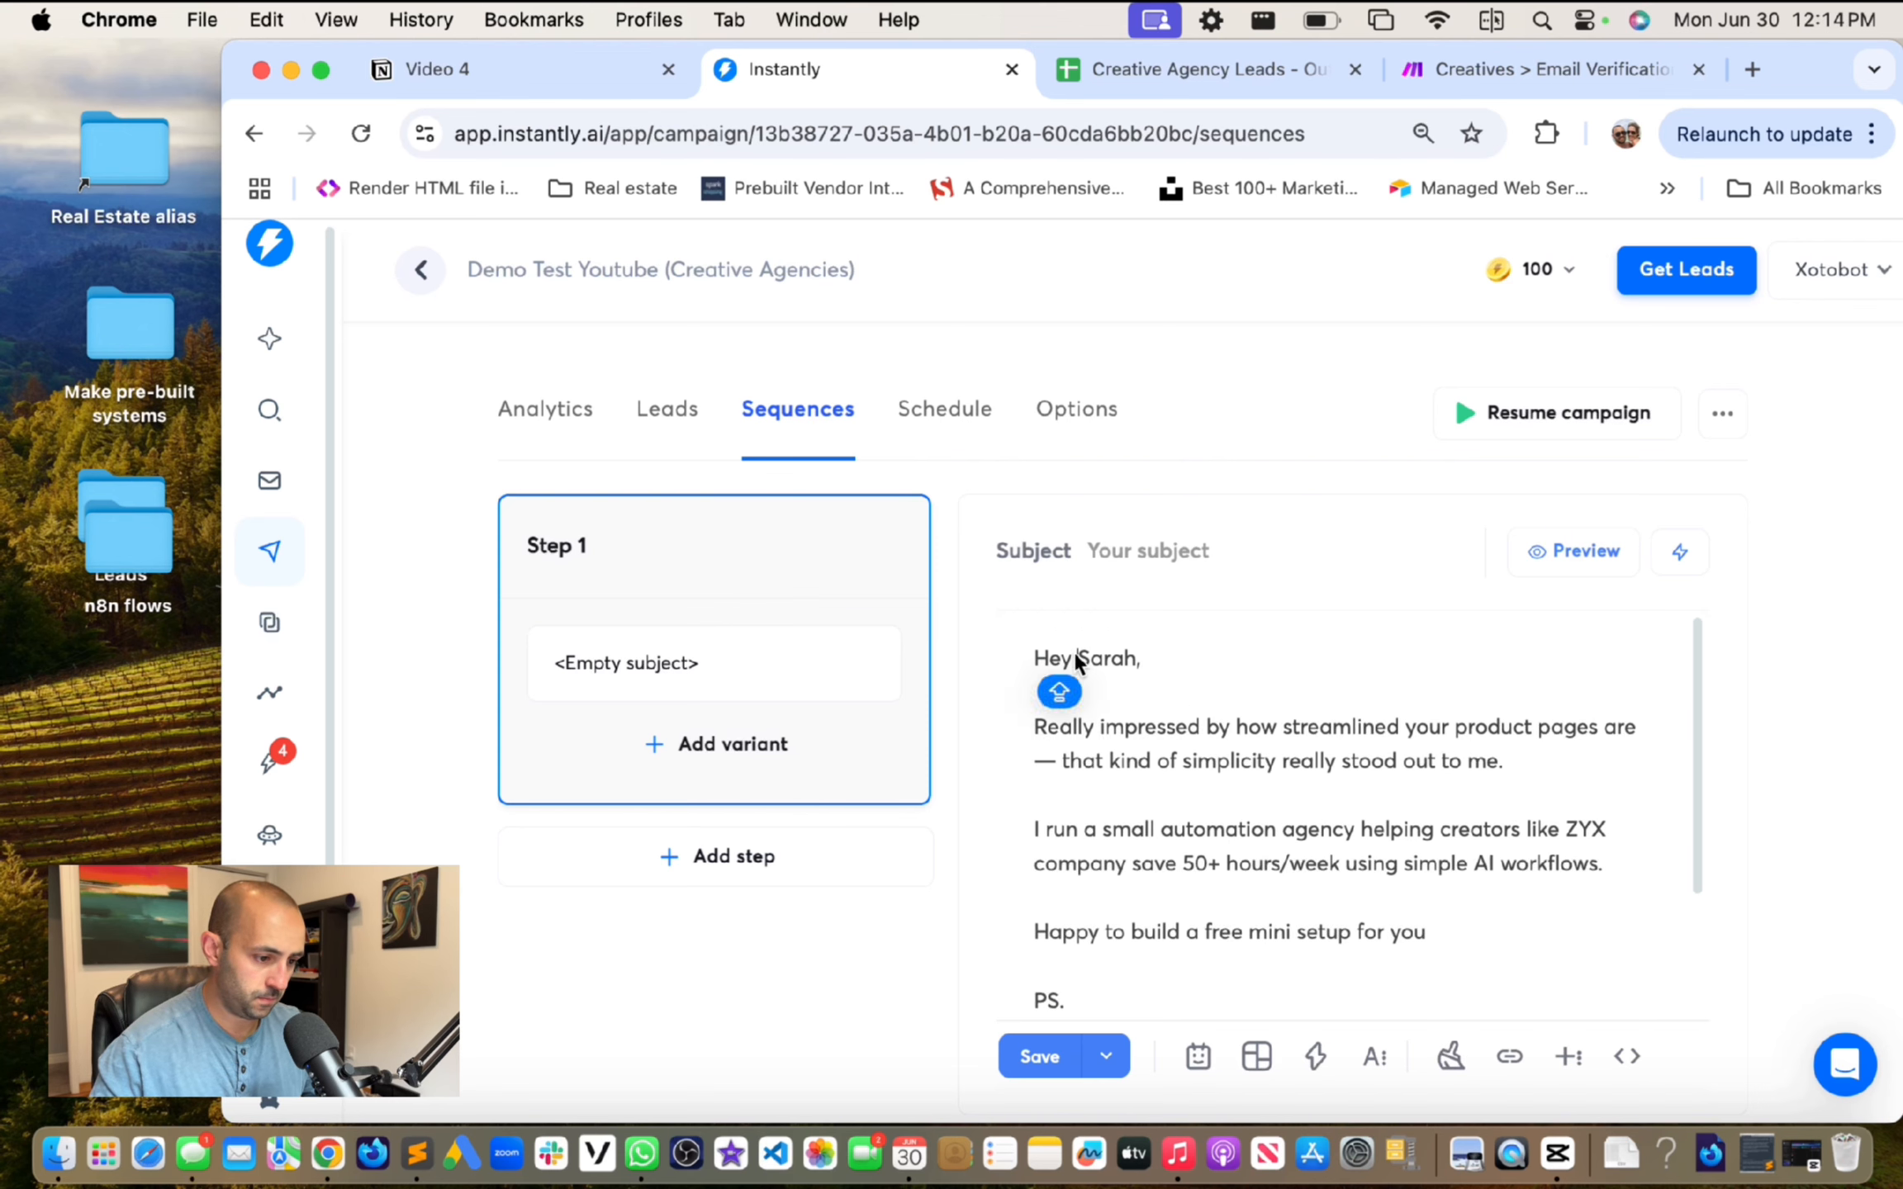
key("BackSpace")
key("BackSpace")
type("i")
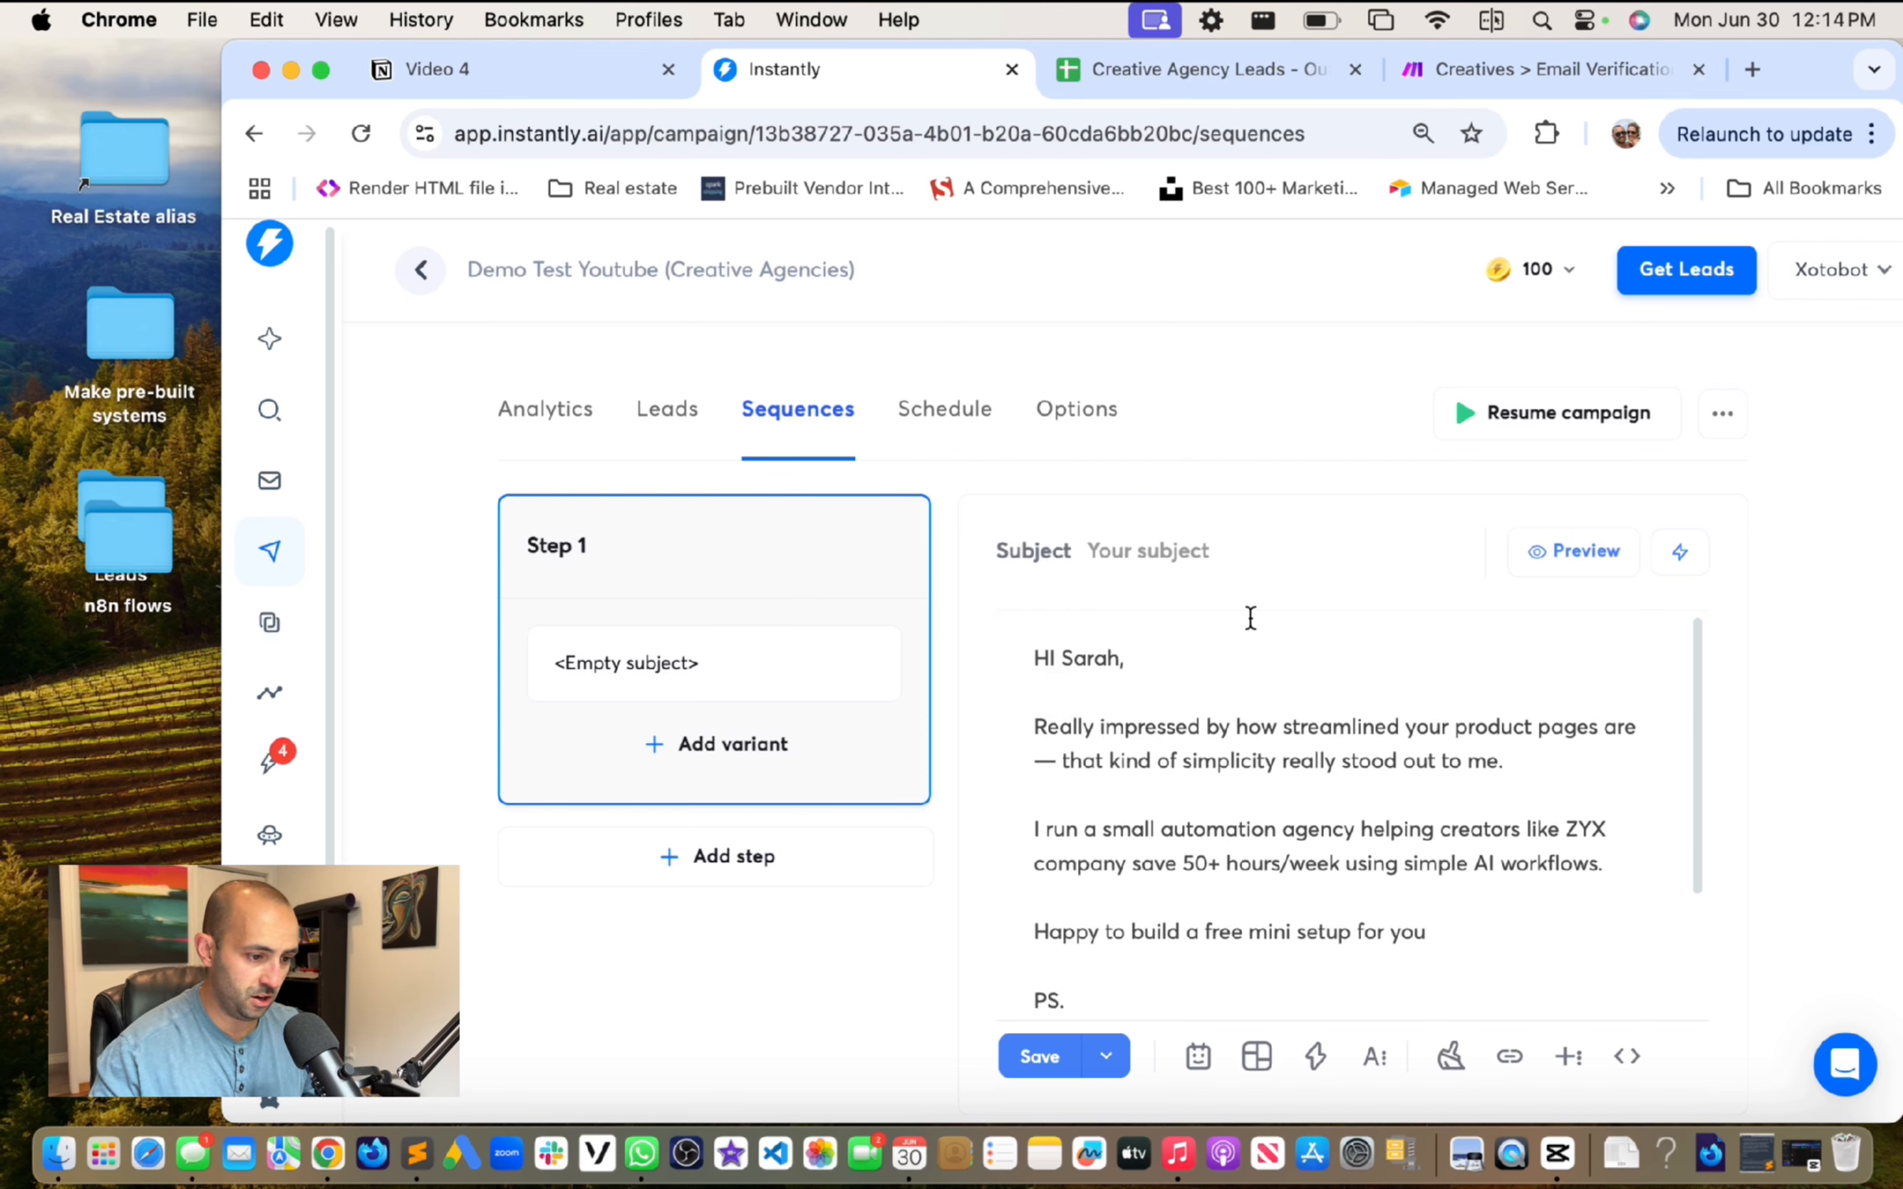
key("BackSpace")
key("BackSpace")
type("iH")
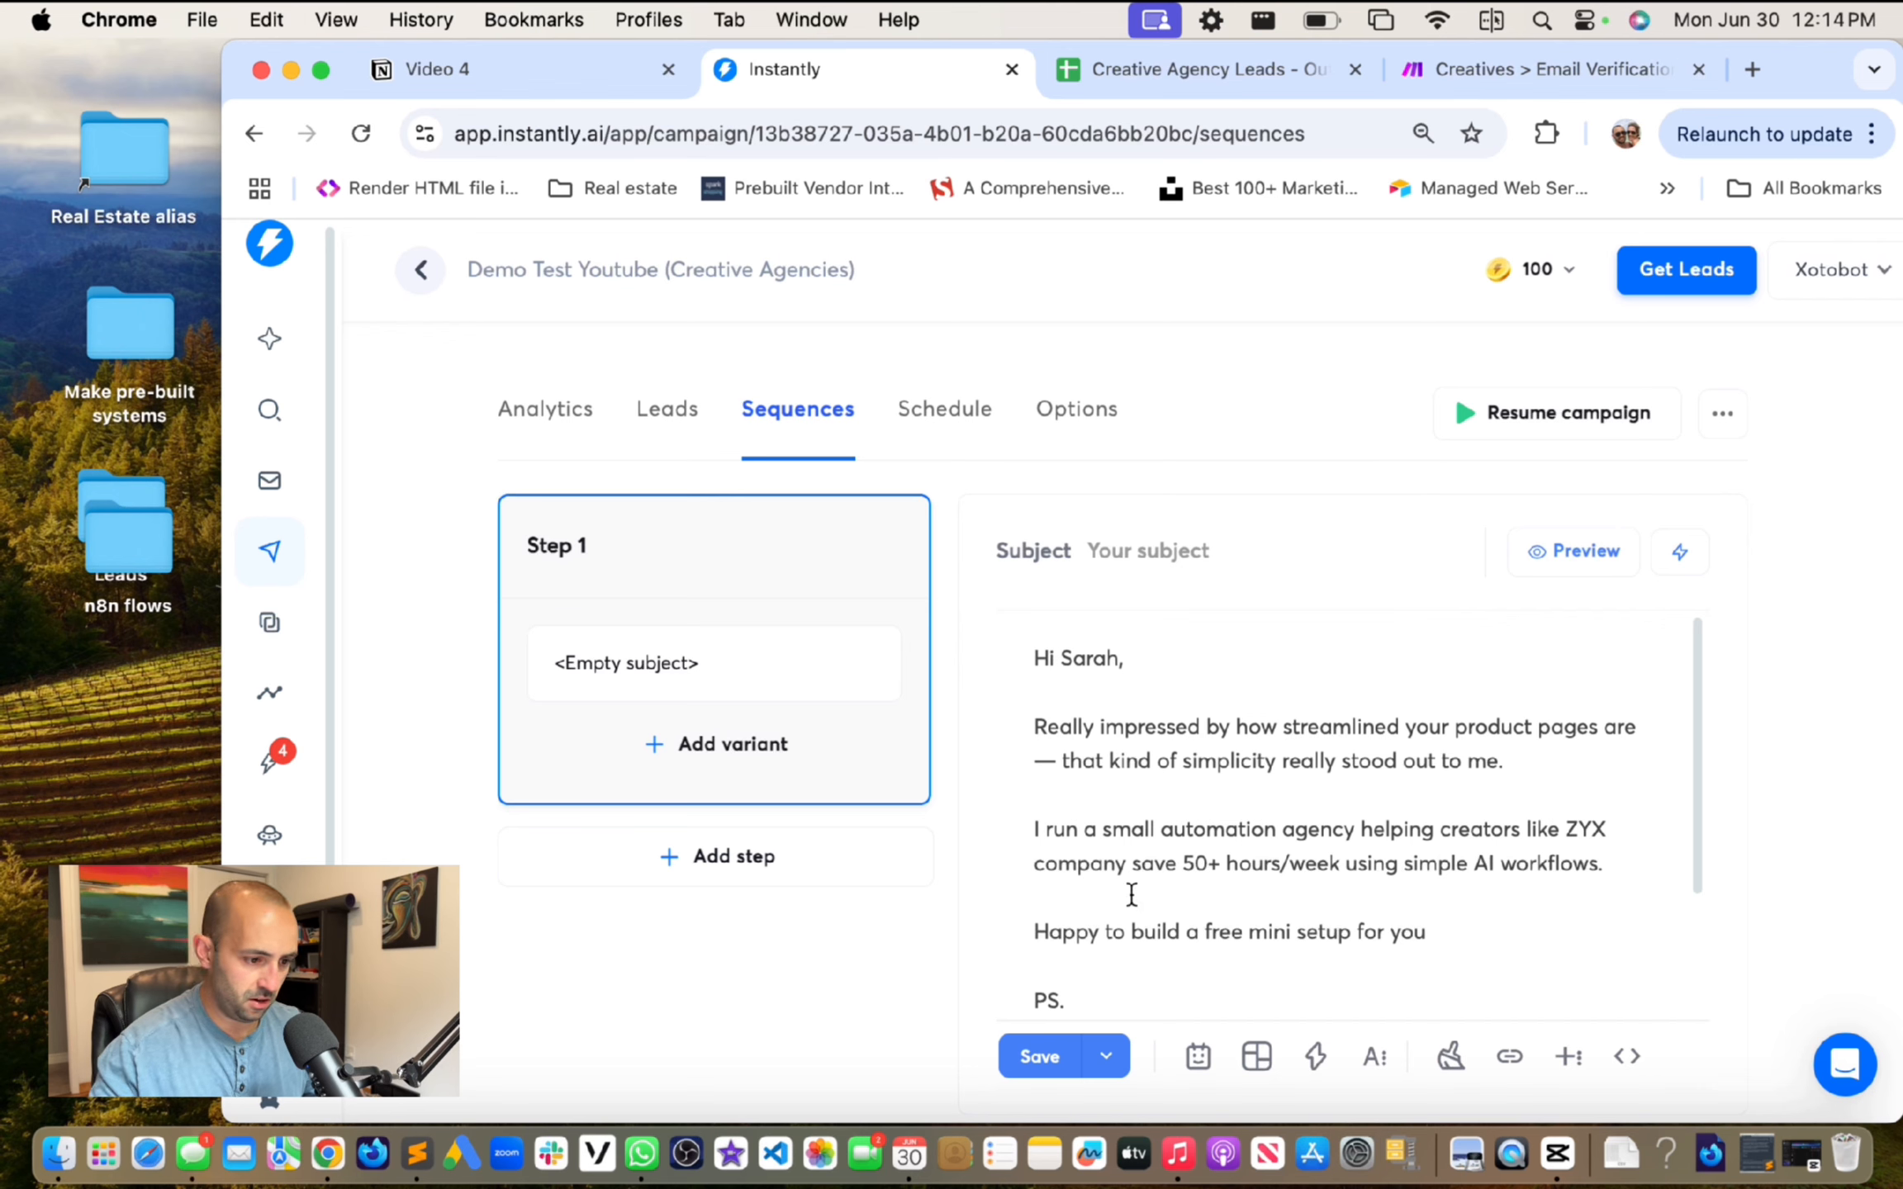
left_click(1059, 1062)
Step: Reload the campaign's Leads list and inspect the first lead's fields in its details panel
left_click(667, 410)
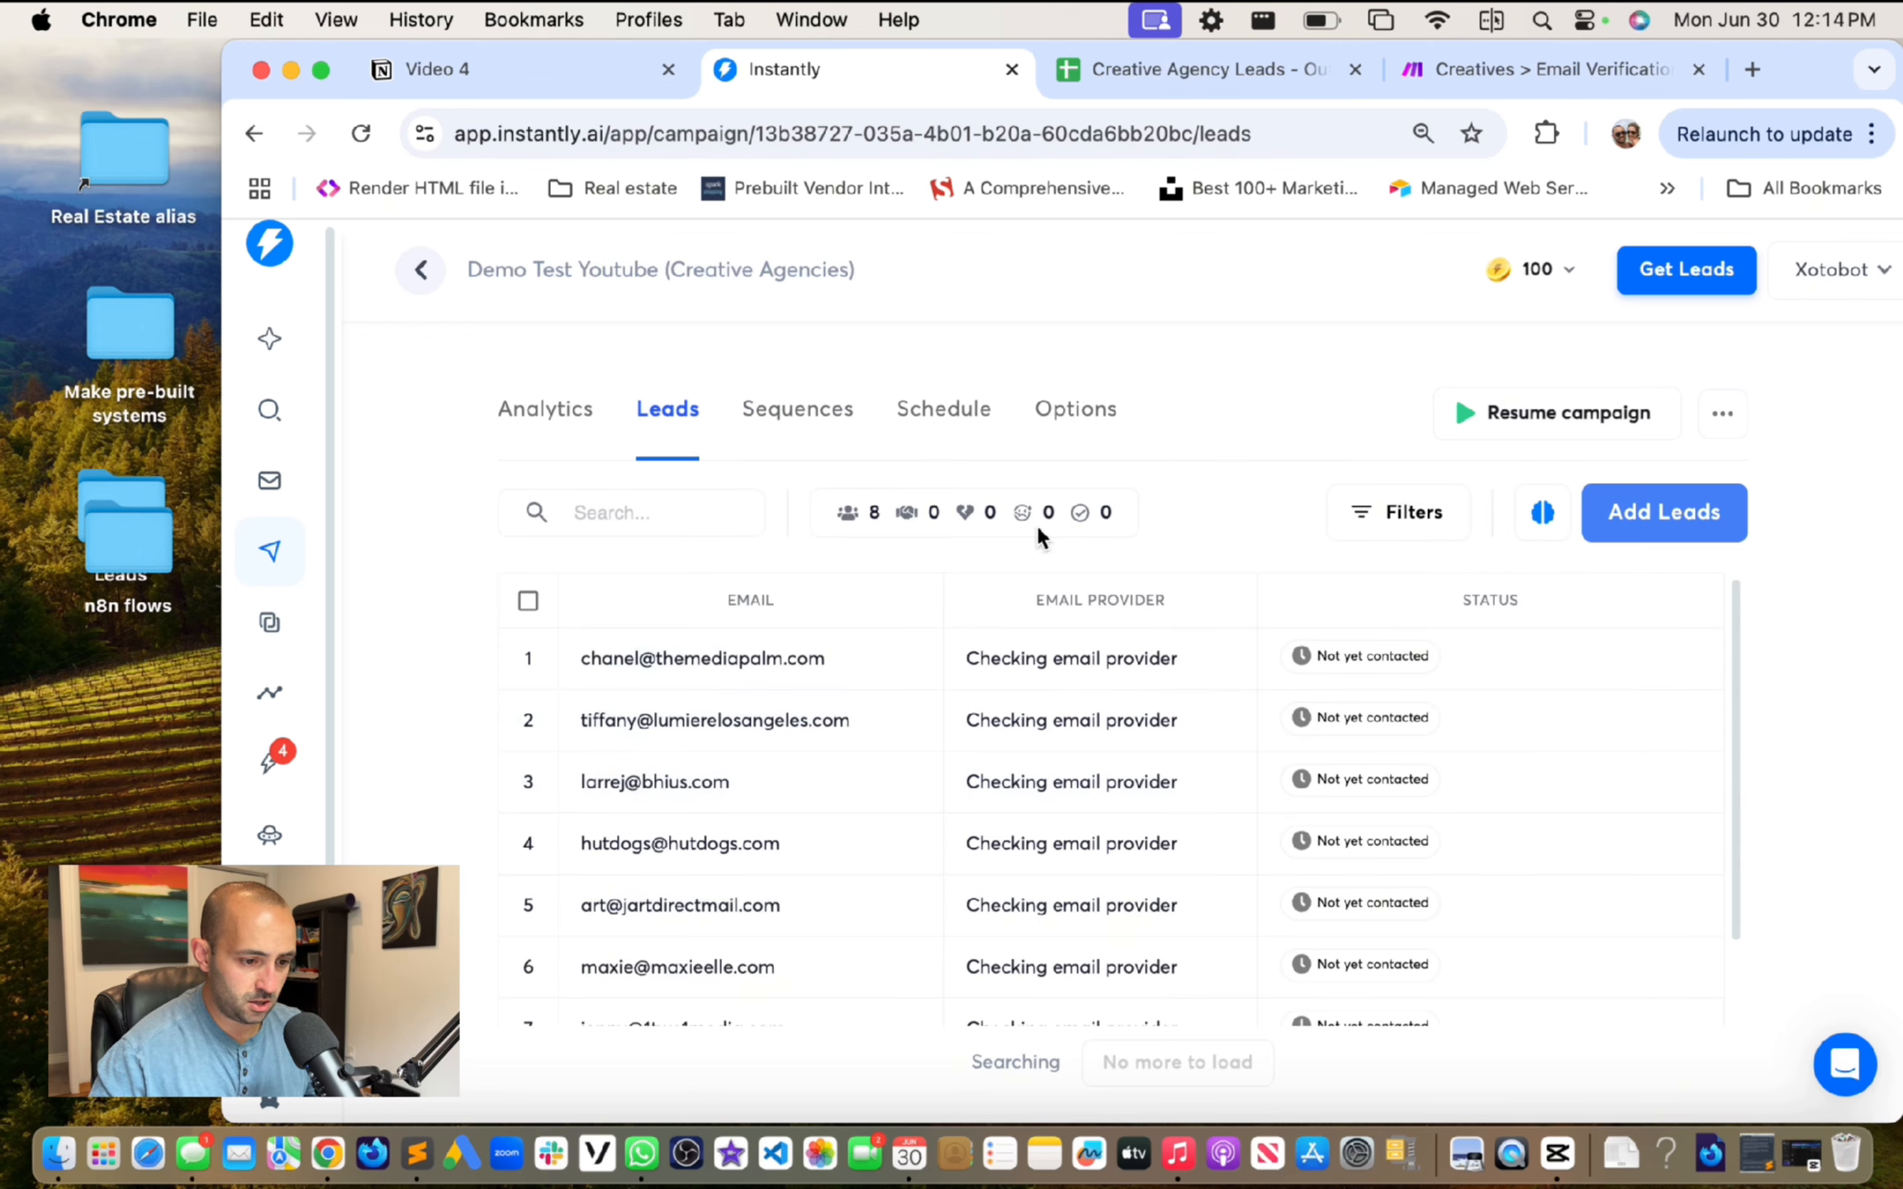
key("super+r")
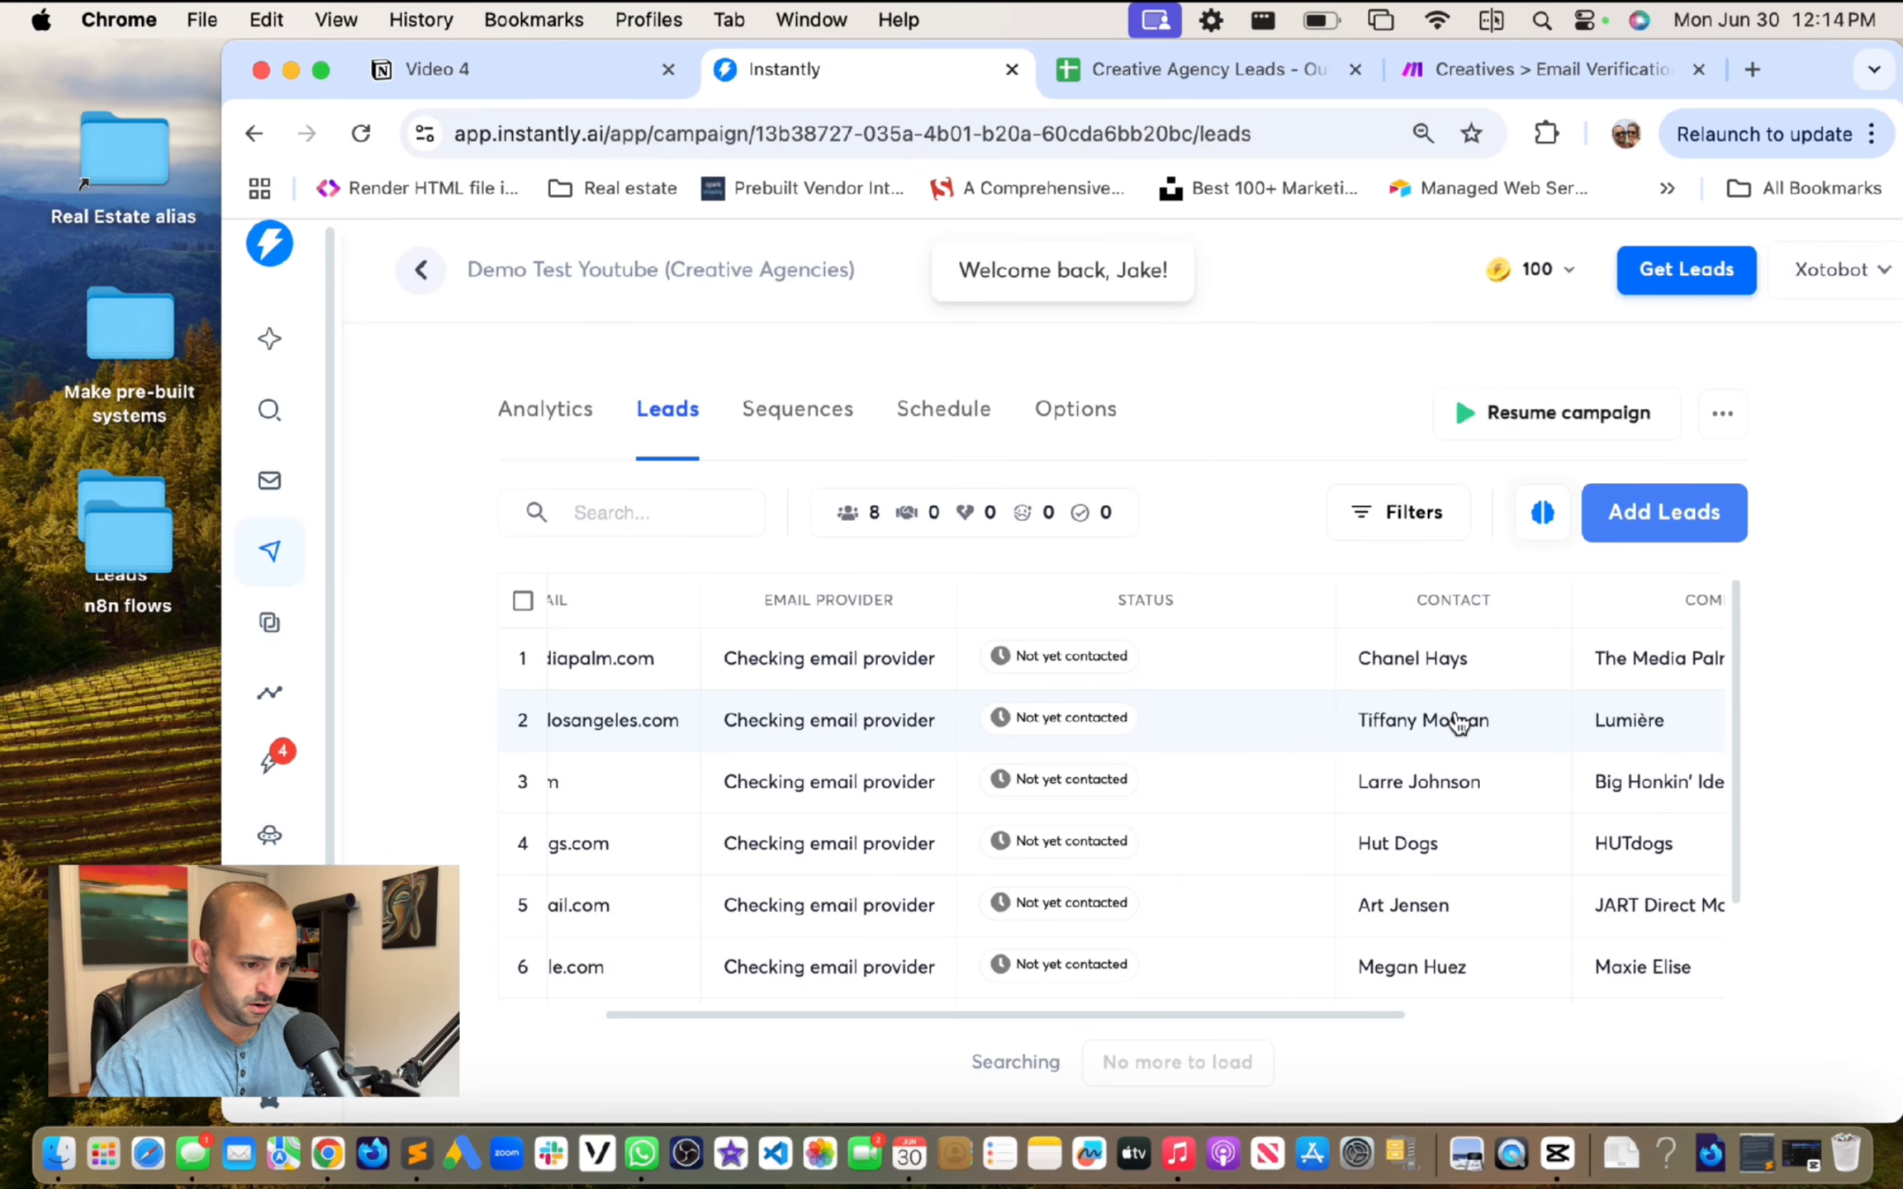
scroll(1445, 719, "right", 5)
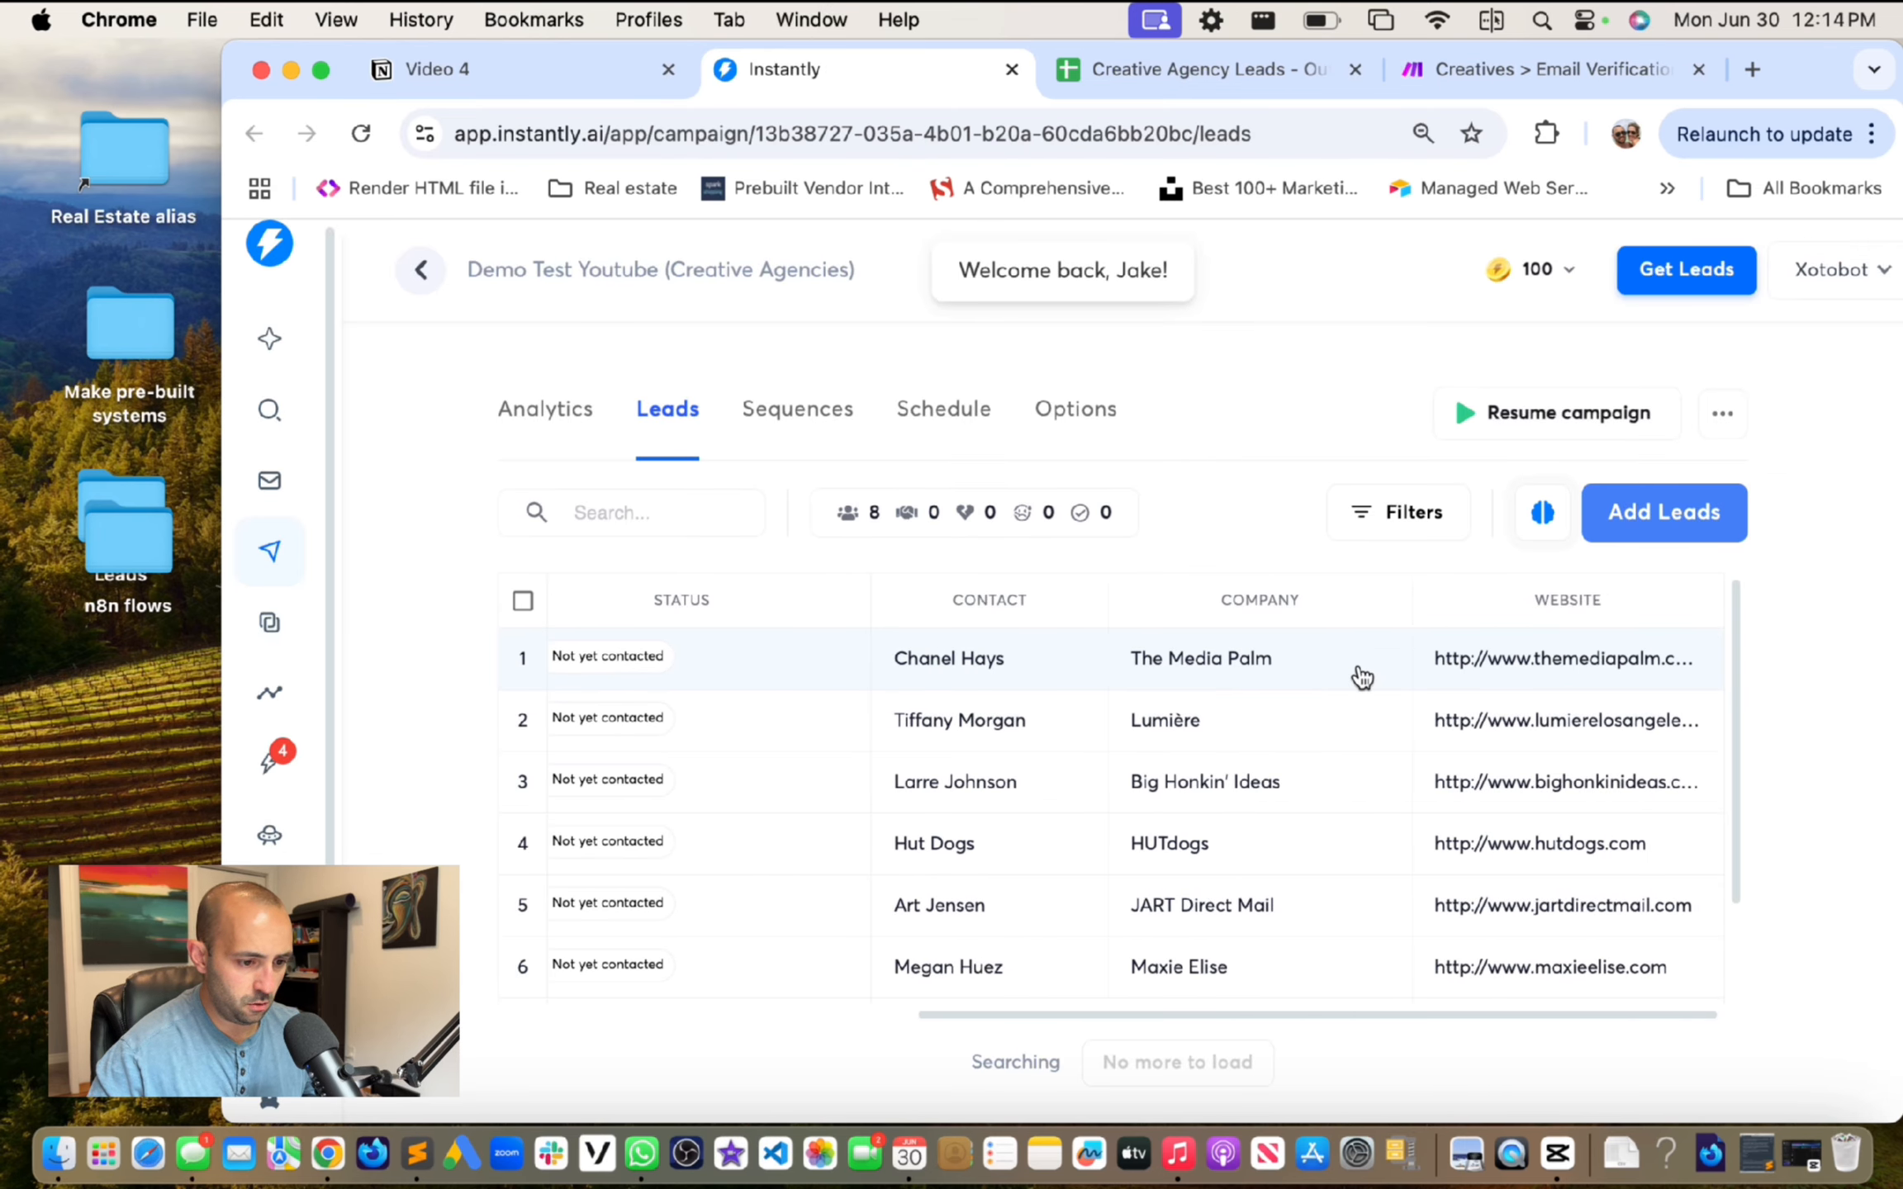
scroll(1134, 849, "left", 5)
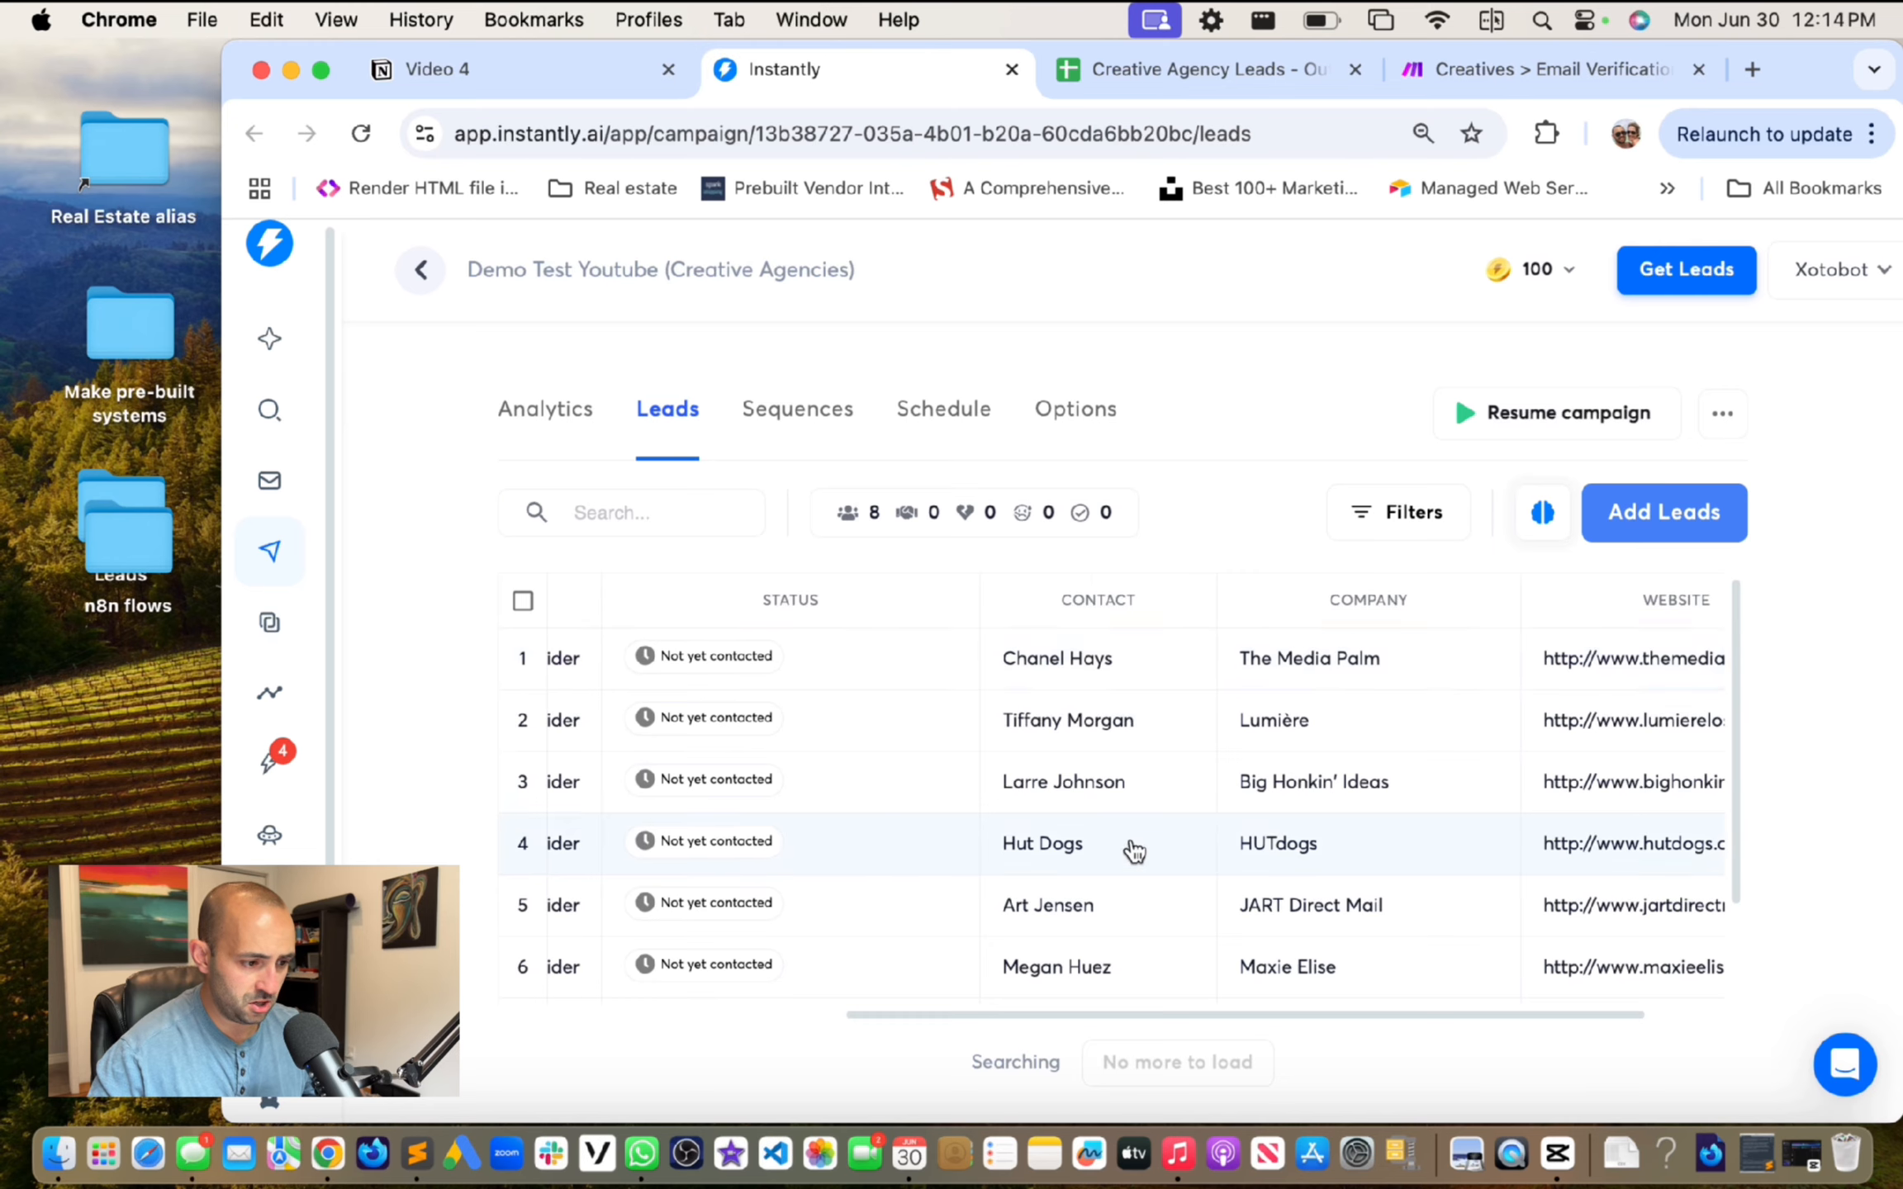
scroll(1134, 851, "right", 5)
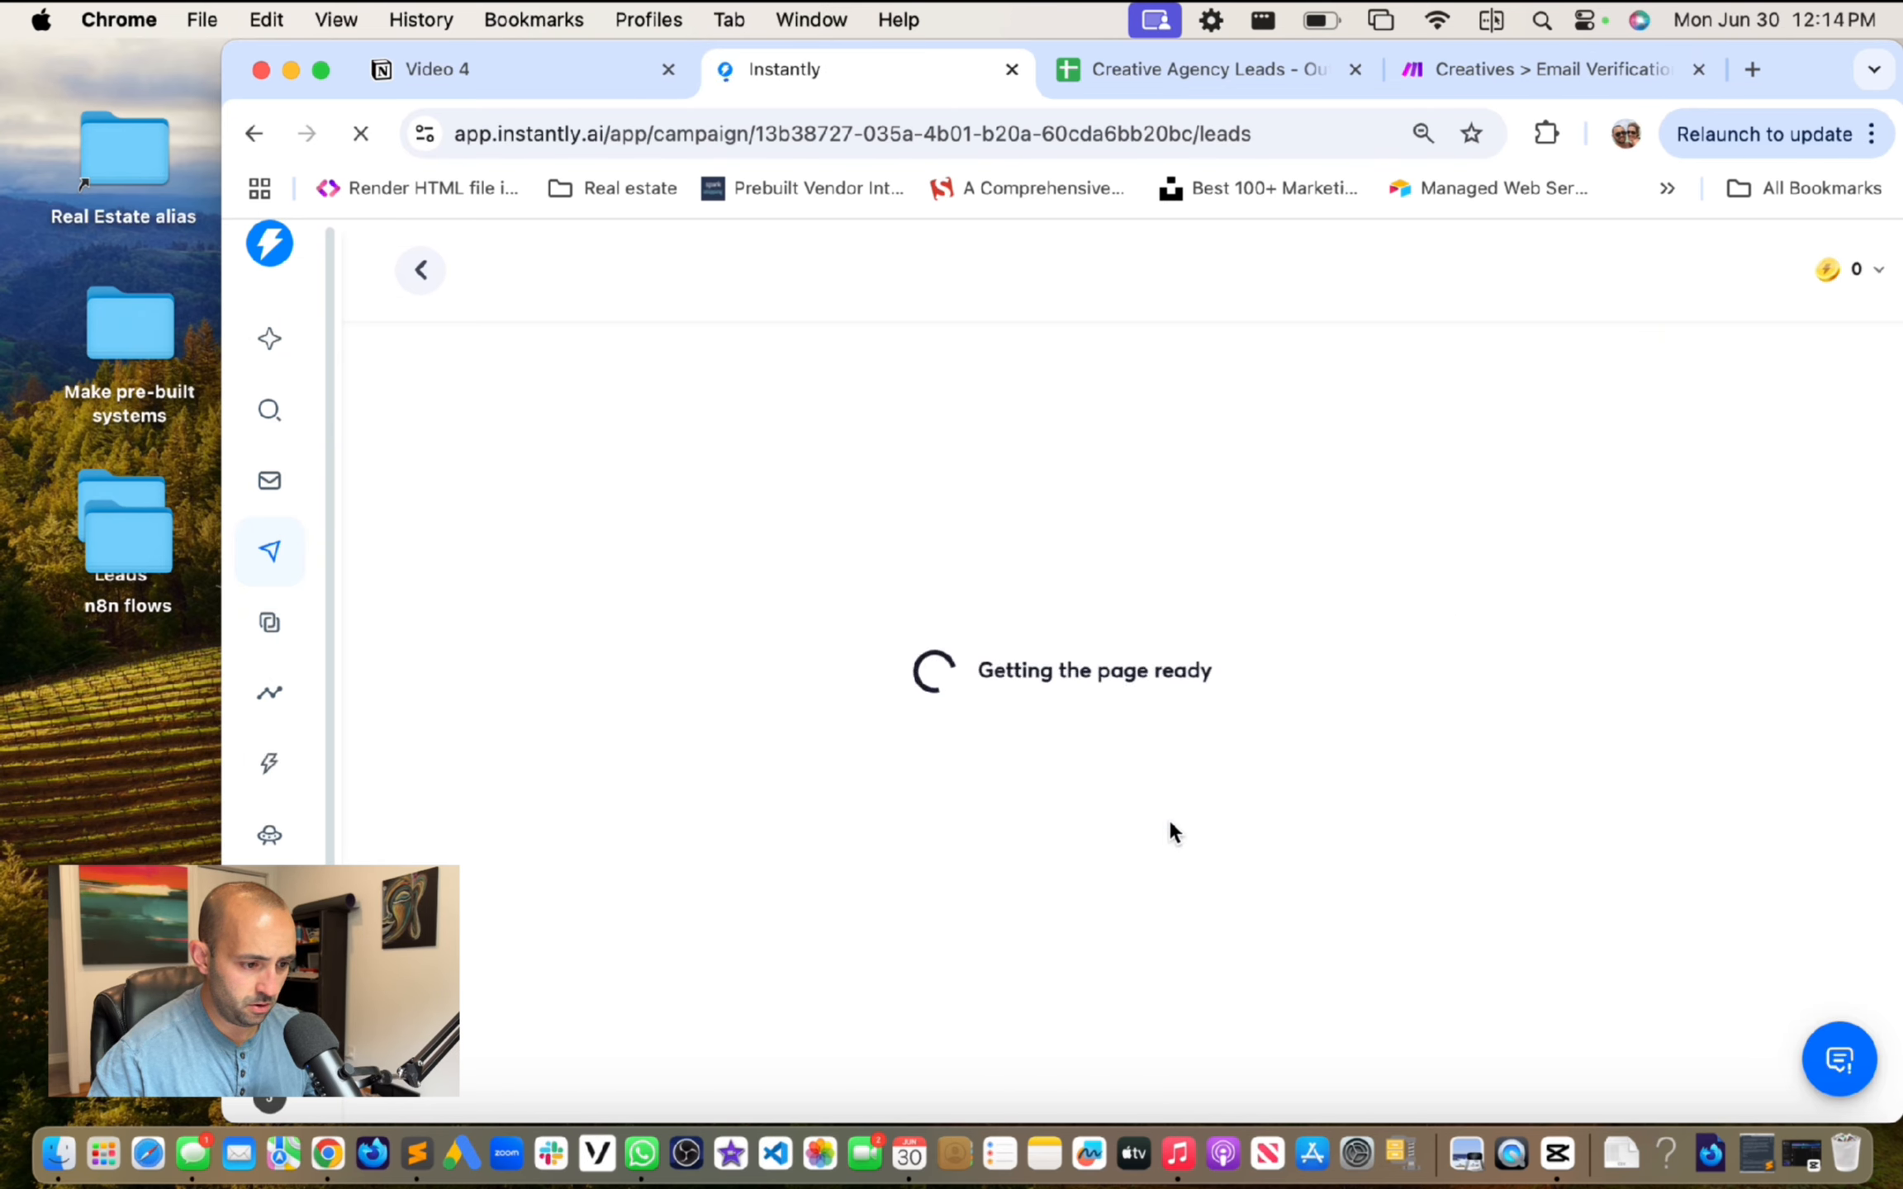
scroll(1377, 854, "right", 5)
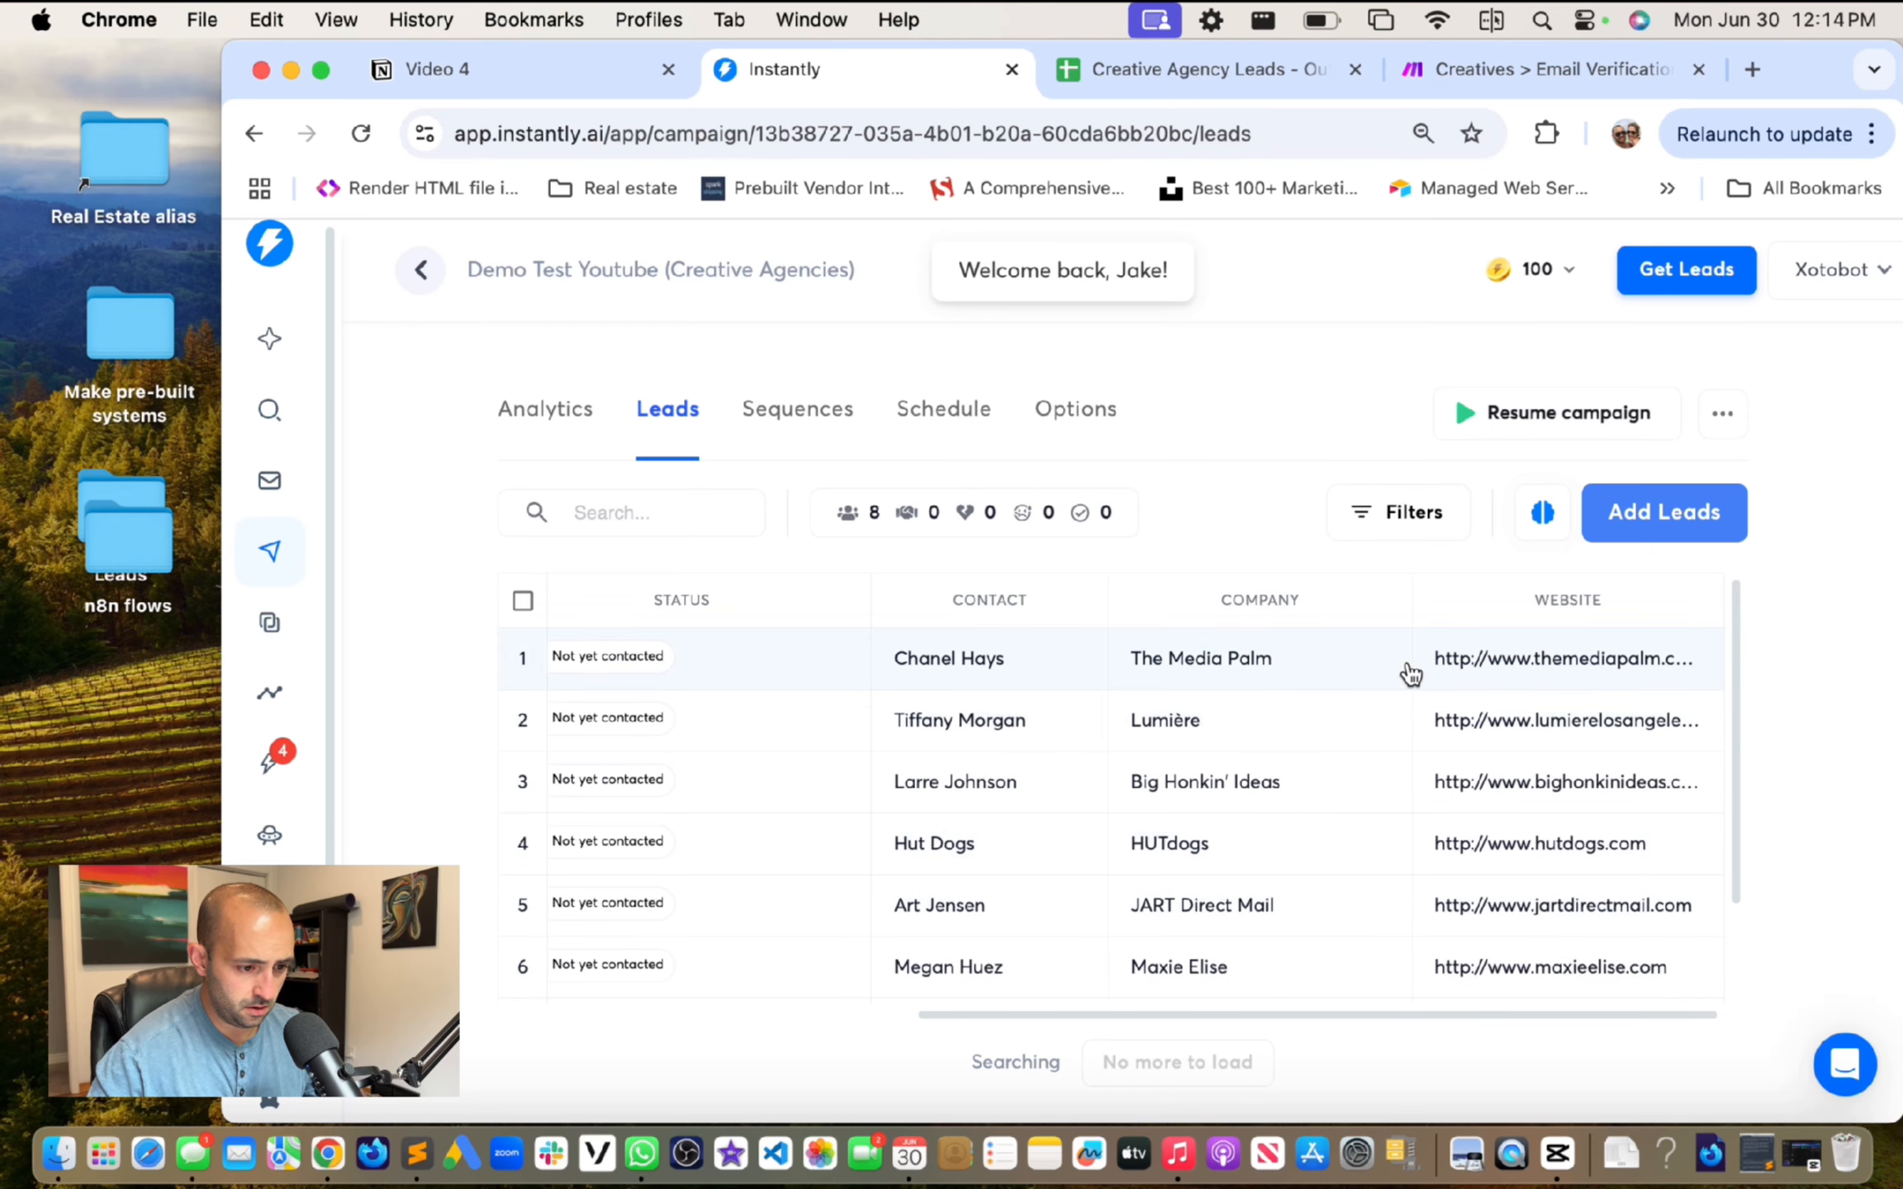
left_click(1412, 670)
scroll(1685, 712, "down", 5)
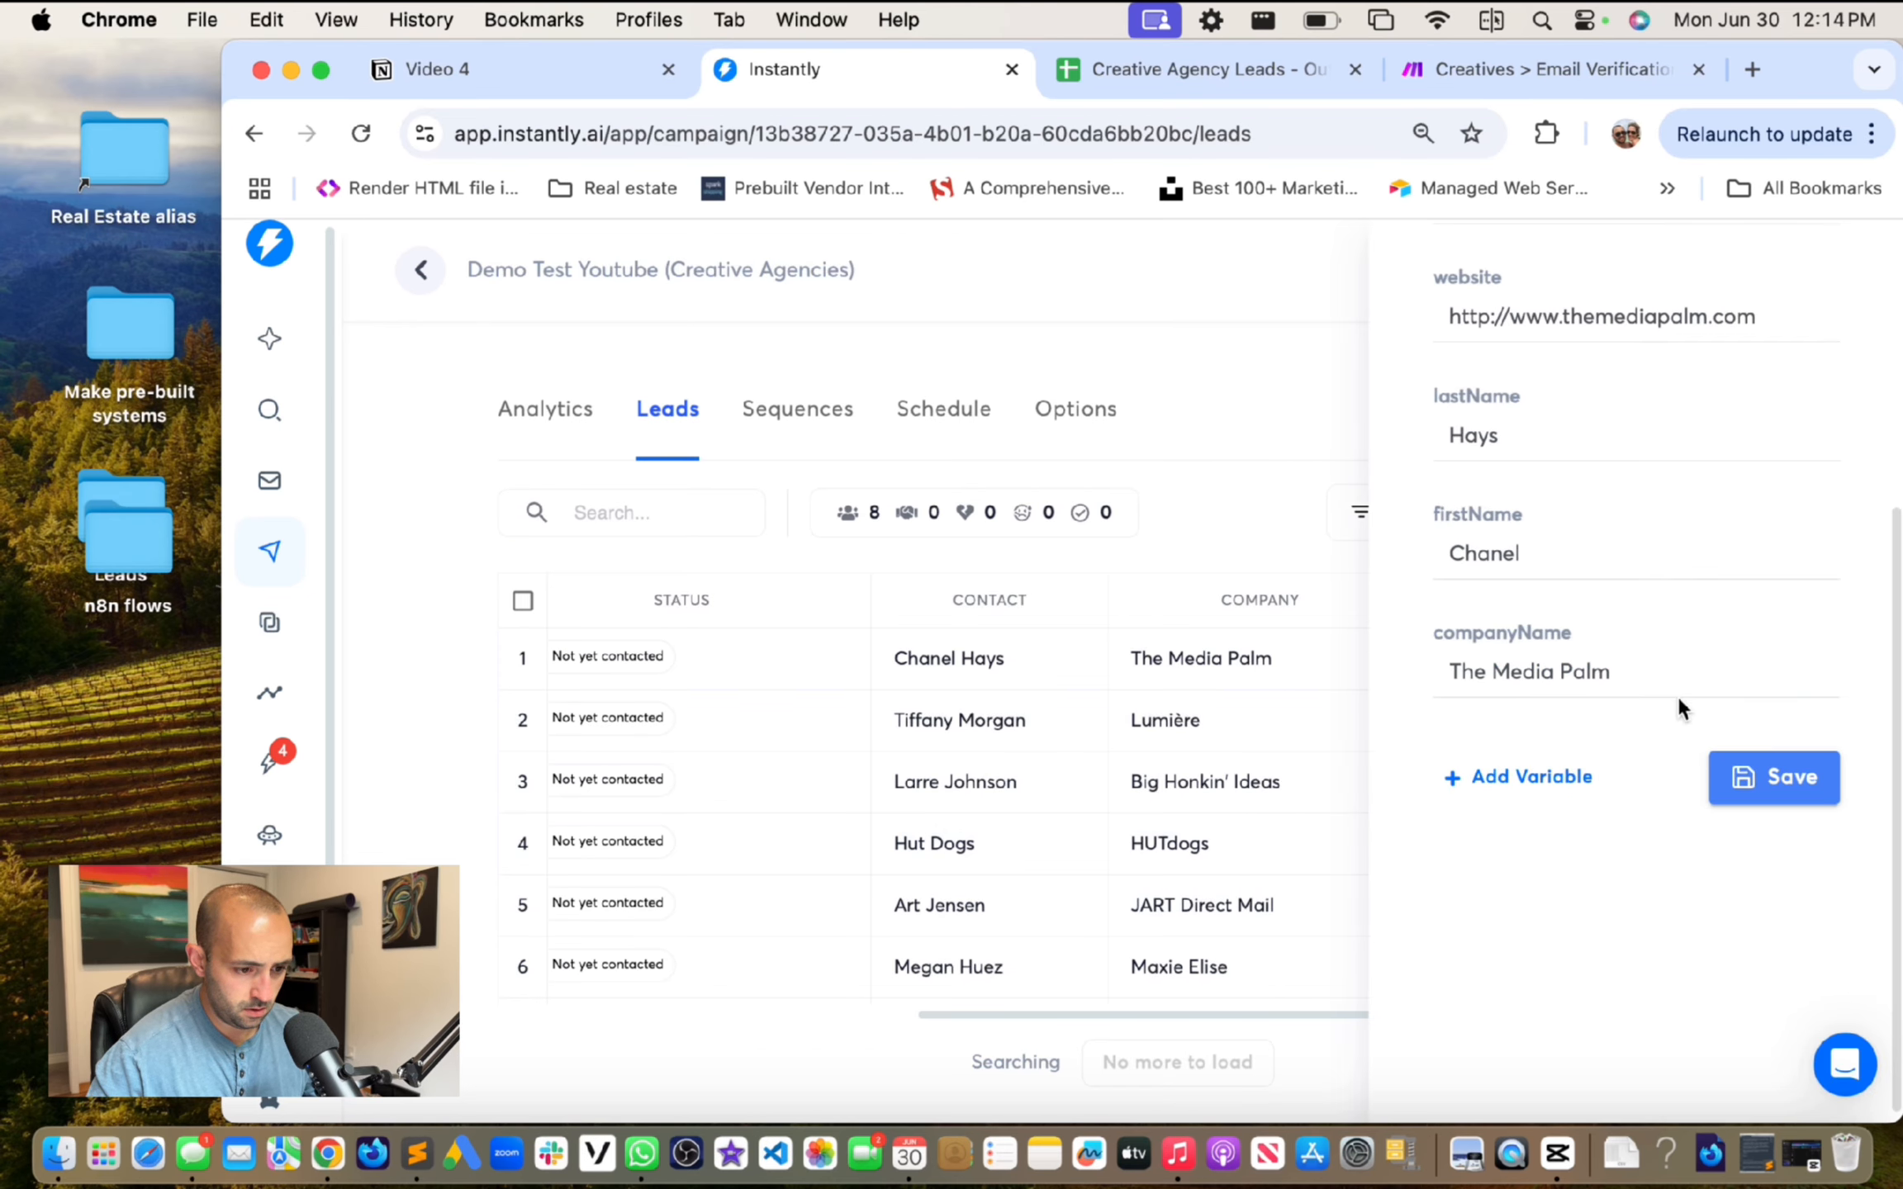
left_click(1201, 361)
Step: Replace the Instantly module's column G Personalization mapping with JSON output 6. personalization, and save
left_click(1210, 83)
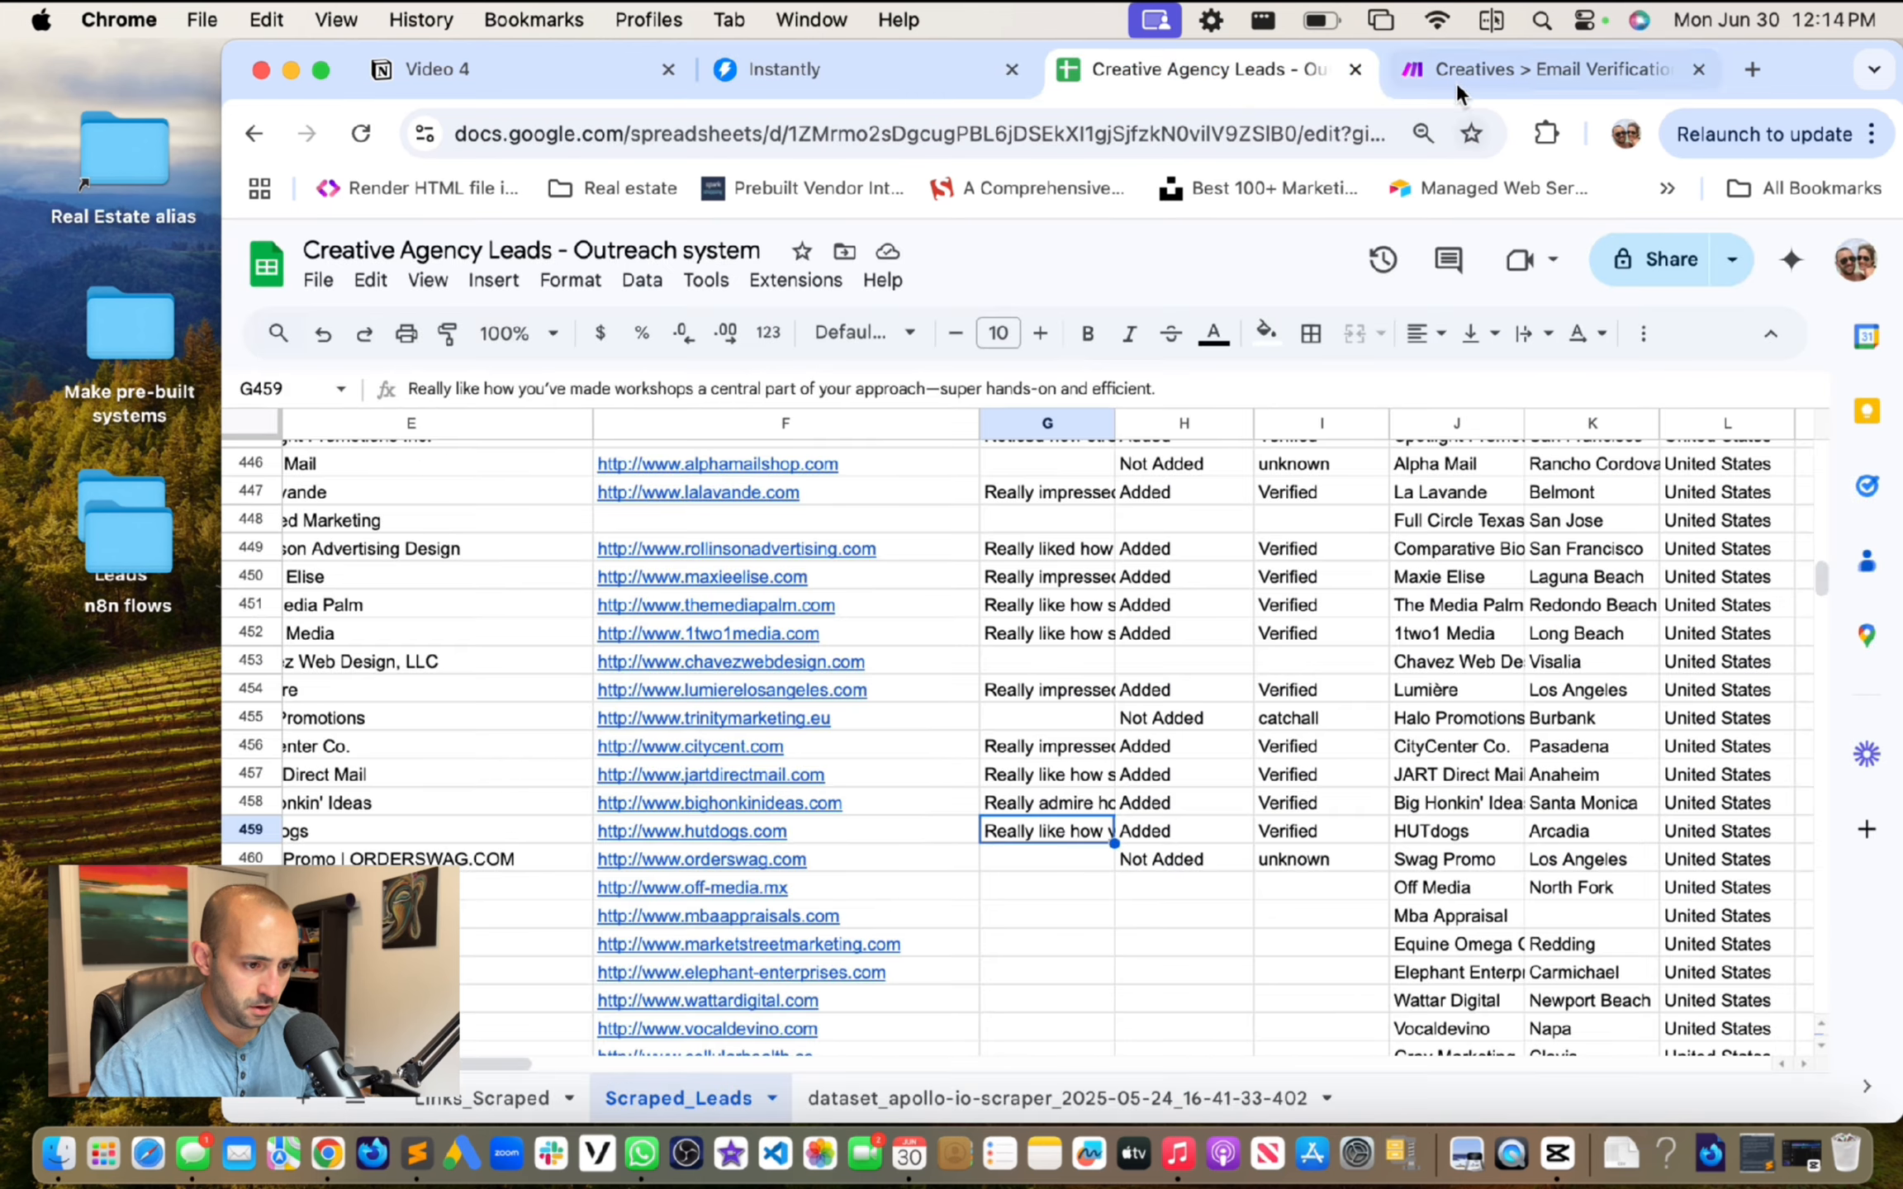
left_click(1500, 76)
left_click_drag(1485, 739, 1278, 748)
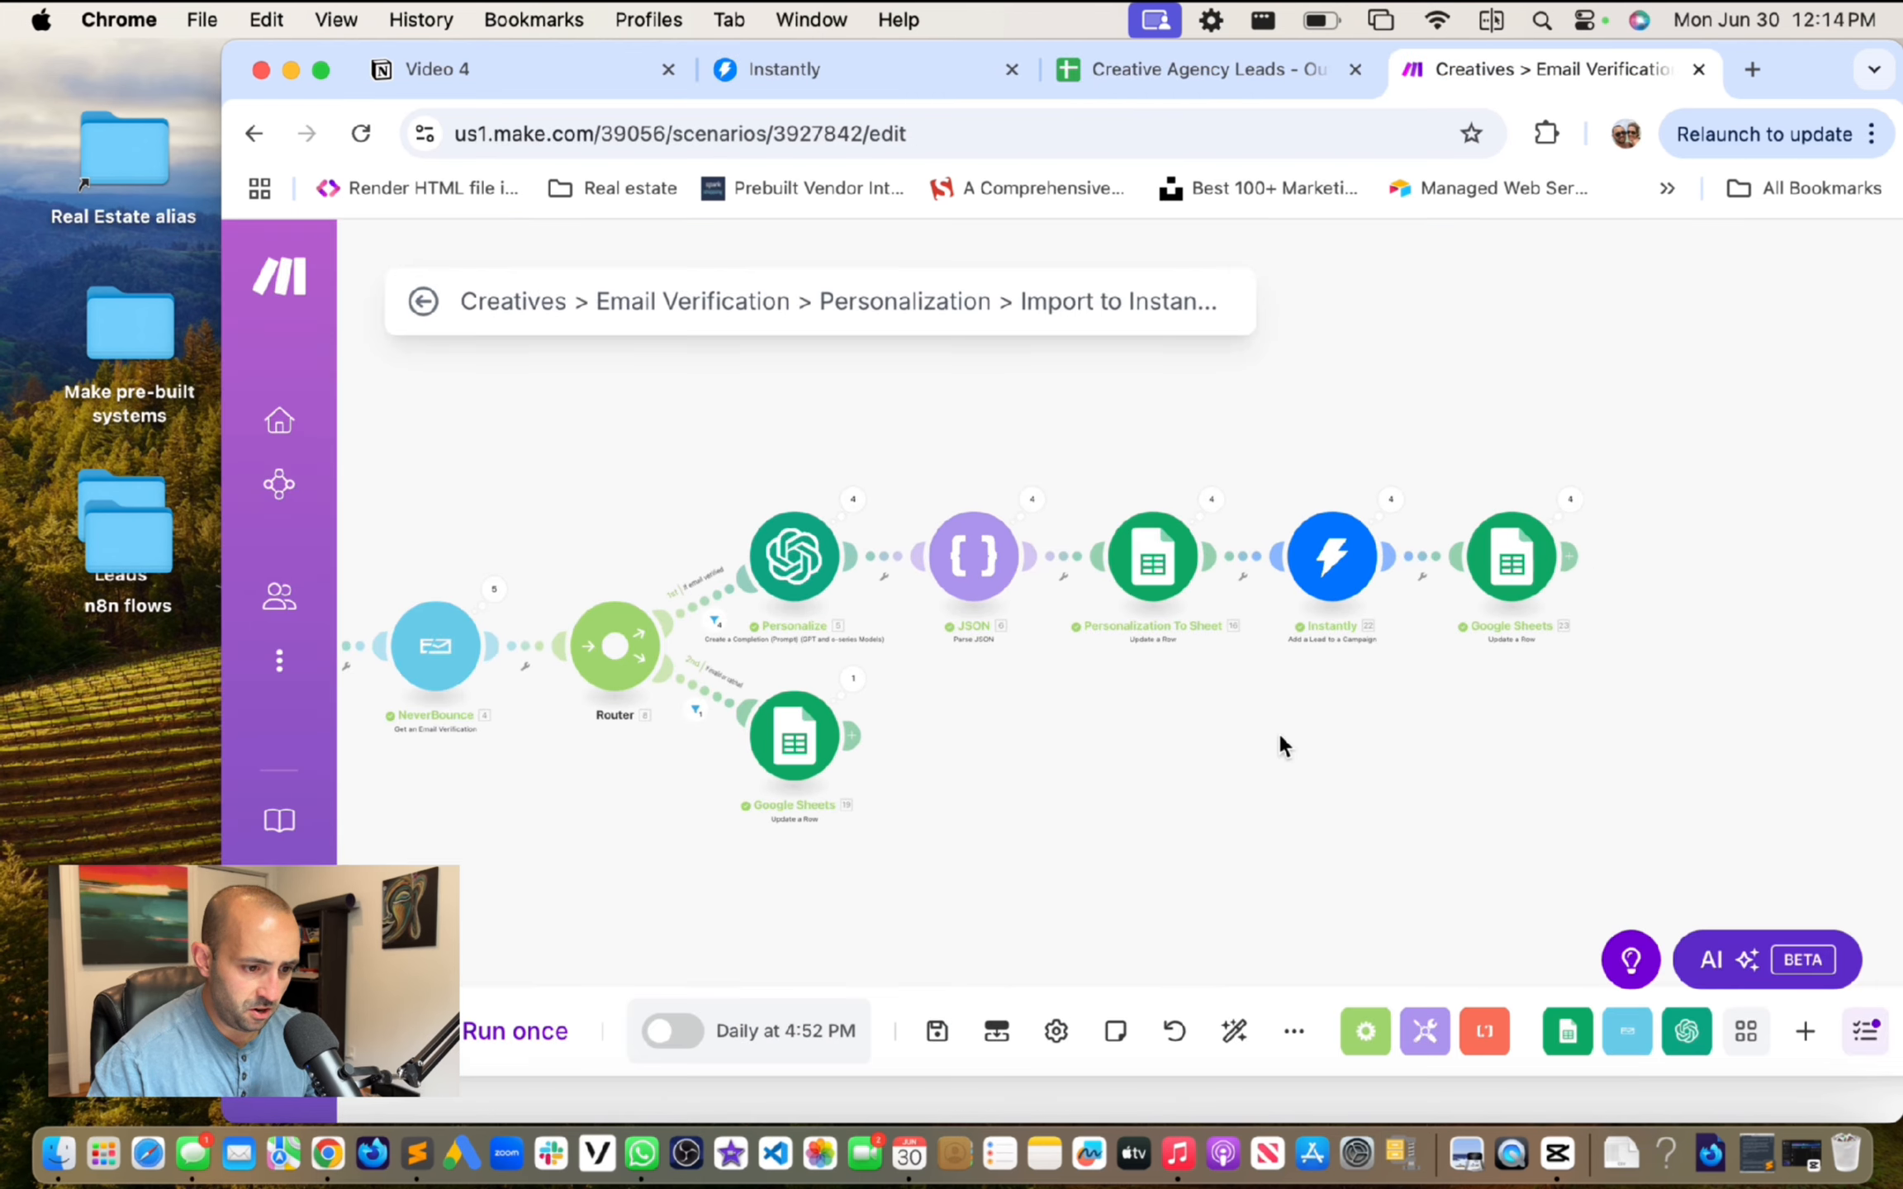
left_click(1322, 570)
scroll(895, 783, "down", 6)
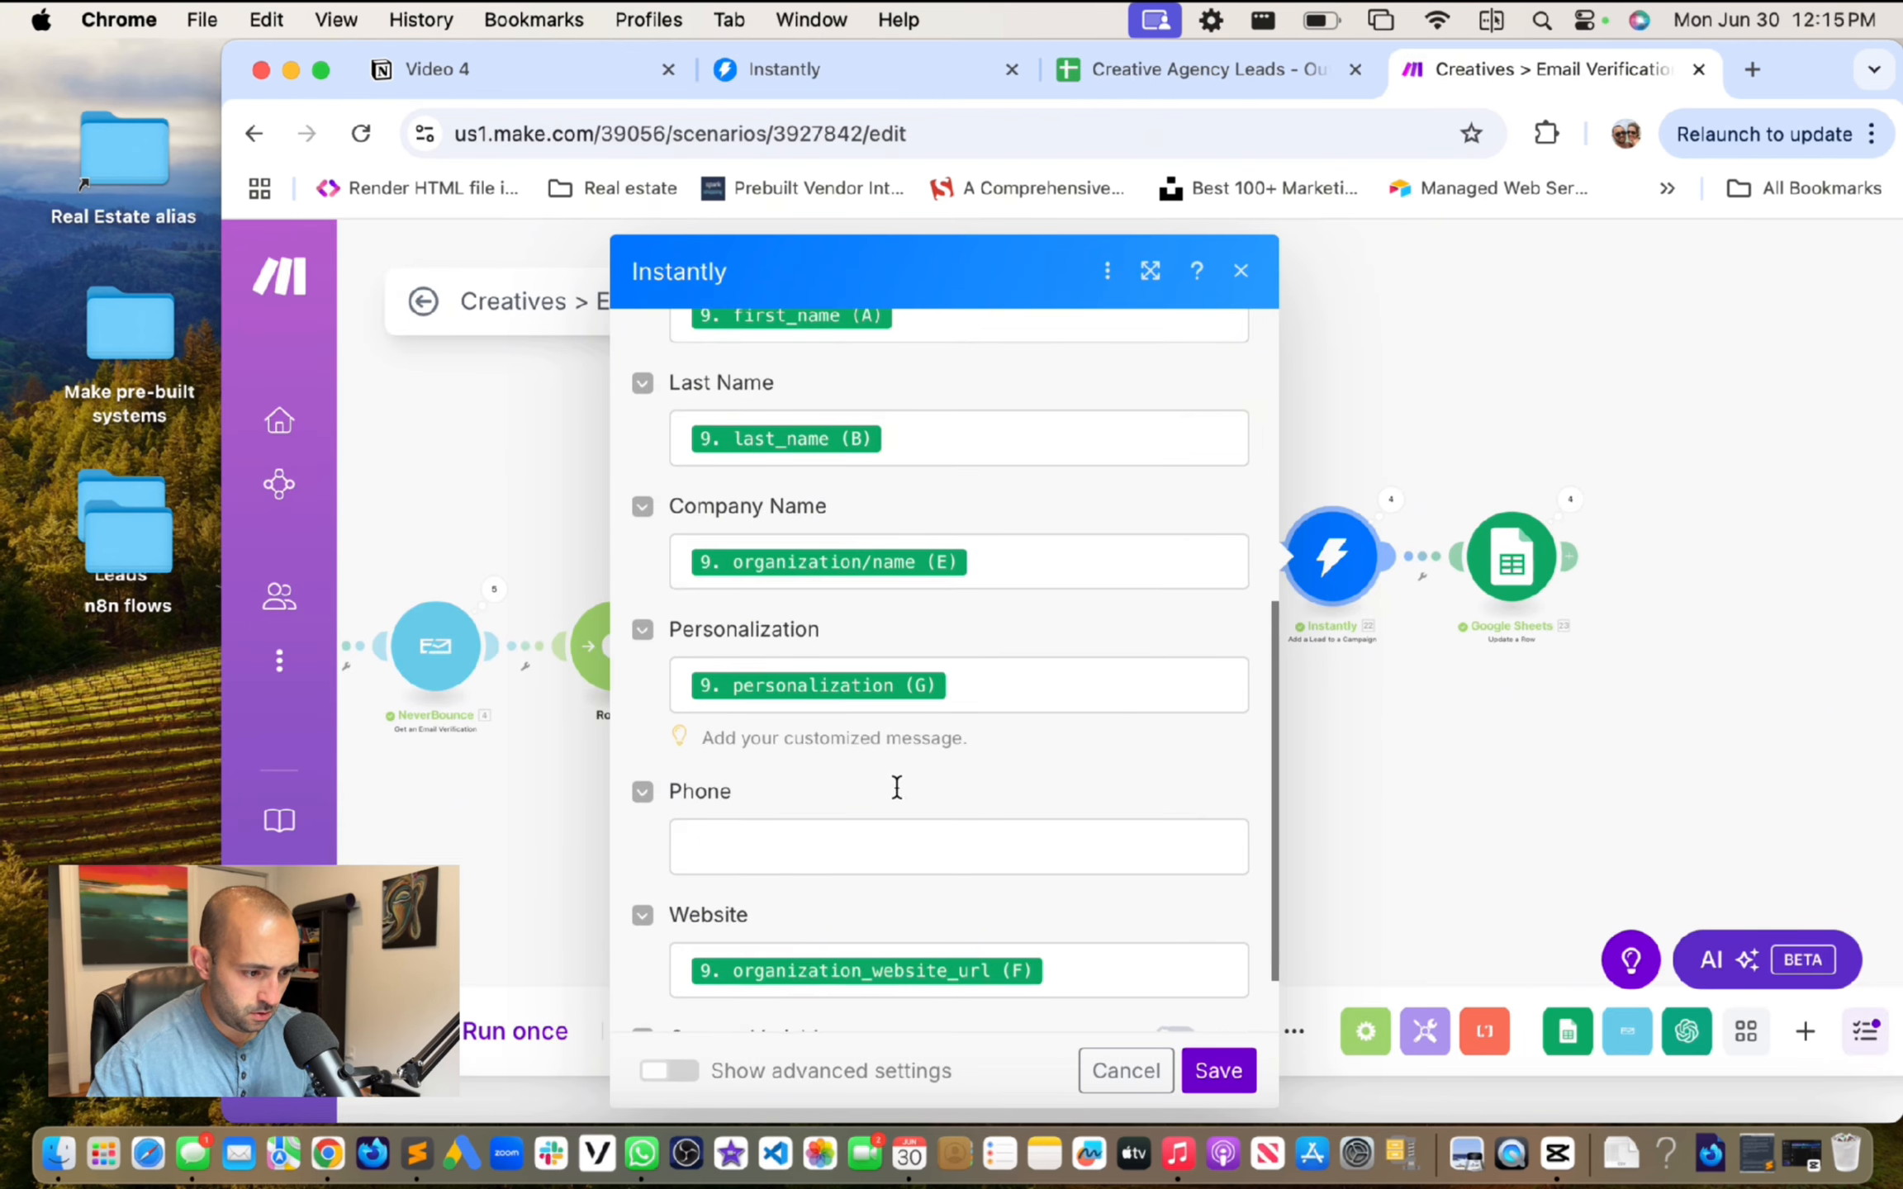
left_click(1032, 688)
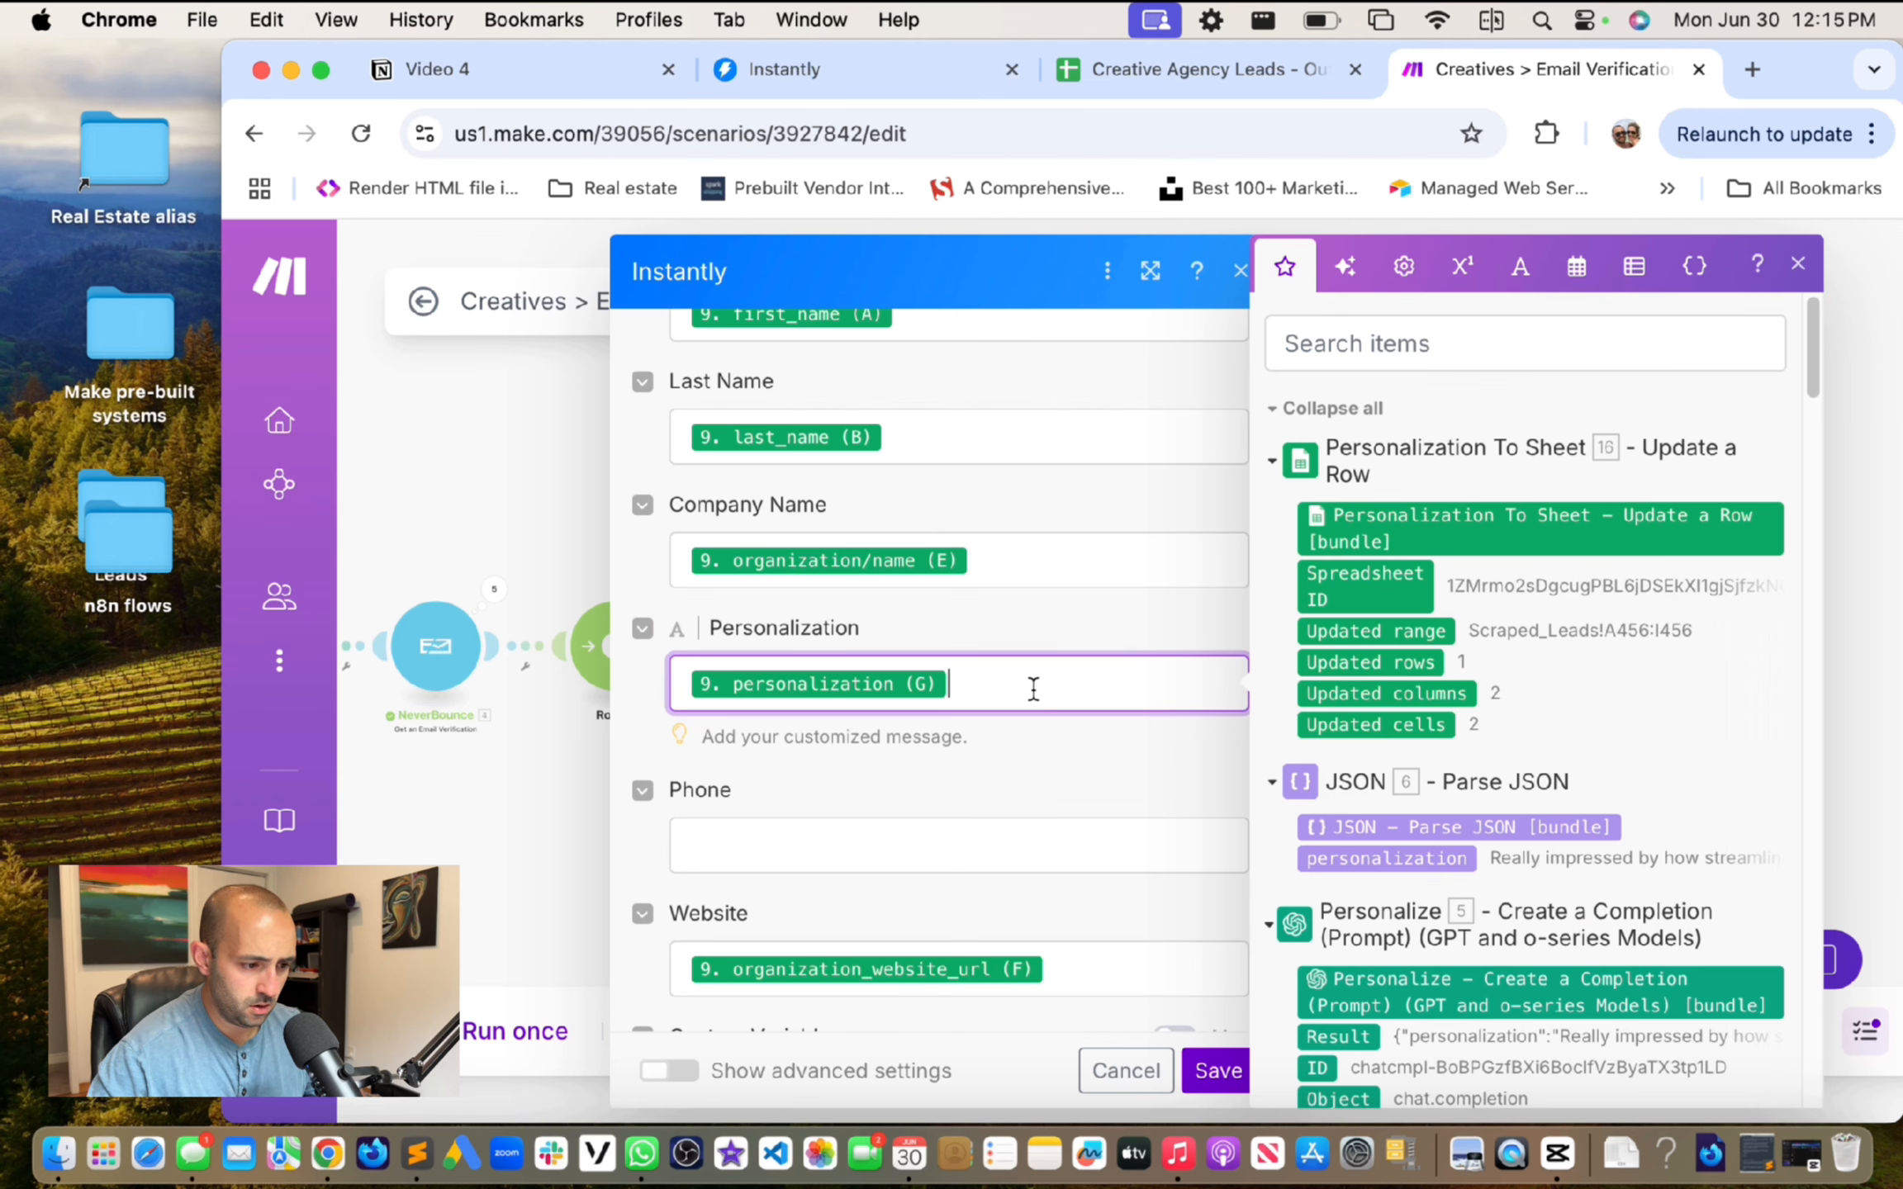
key("BackSpace")
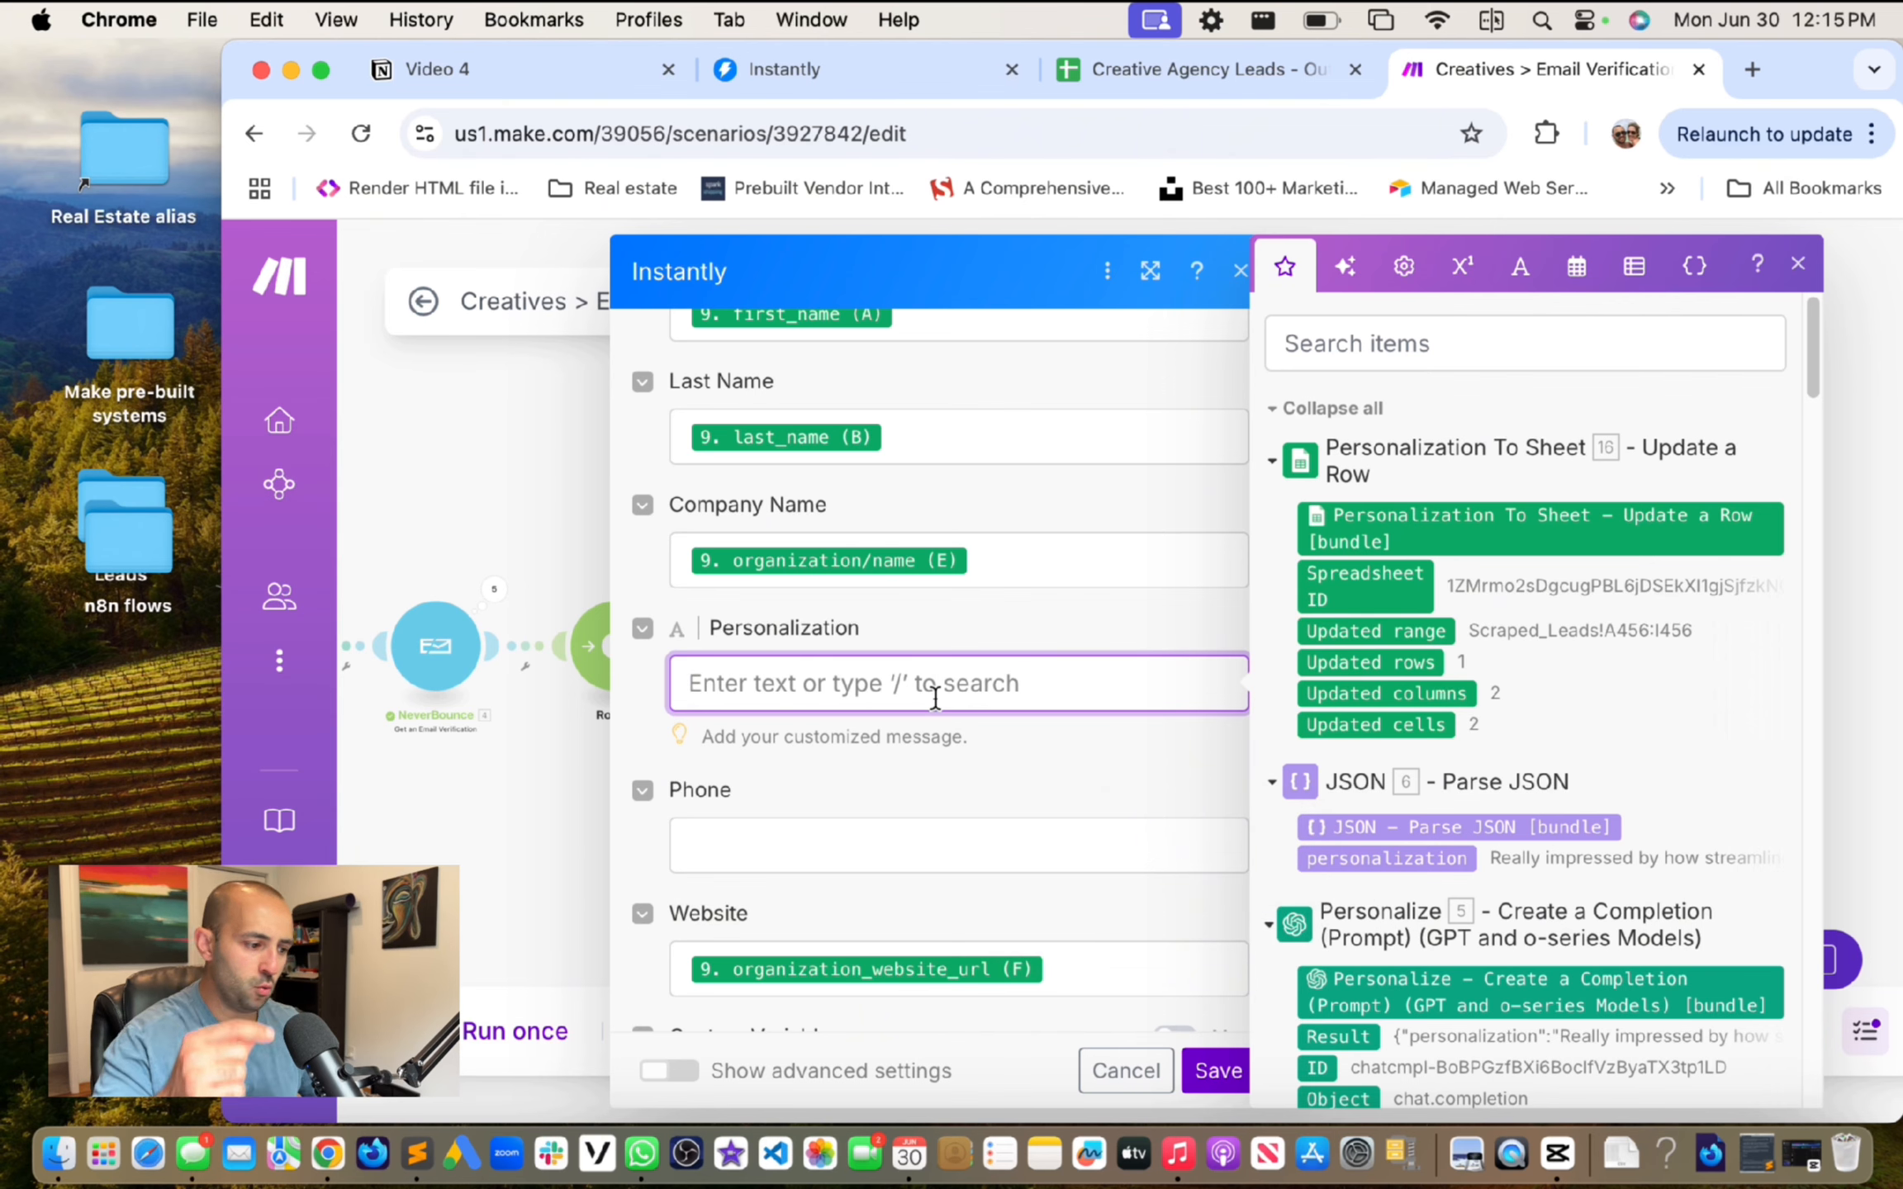
left_click(1418, 860)
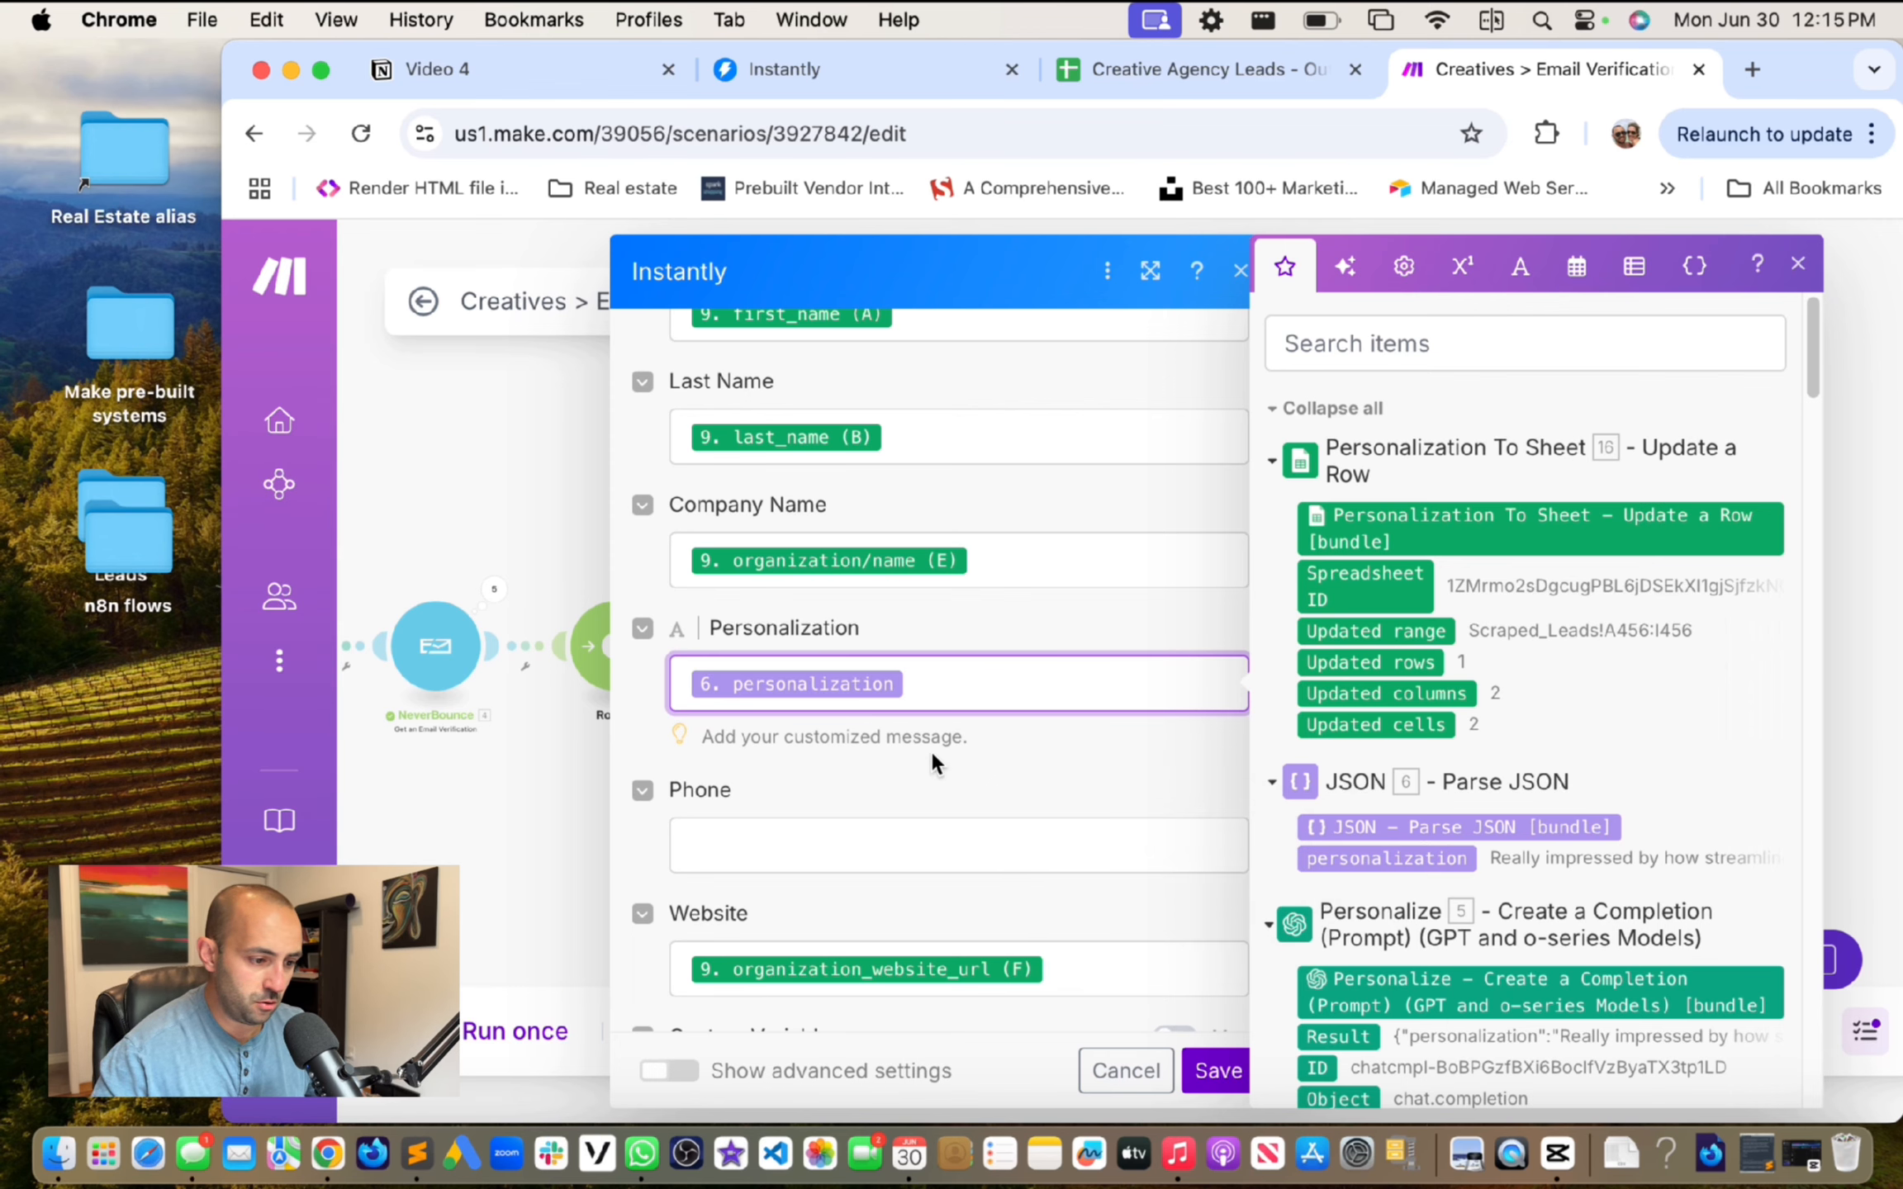
left_click(1218, 1071)
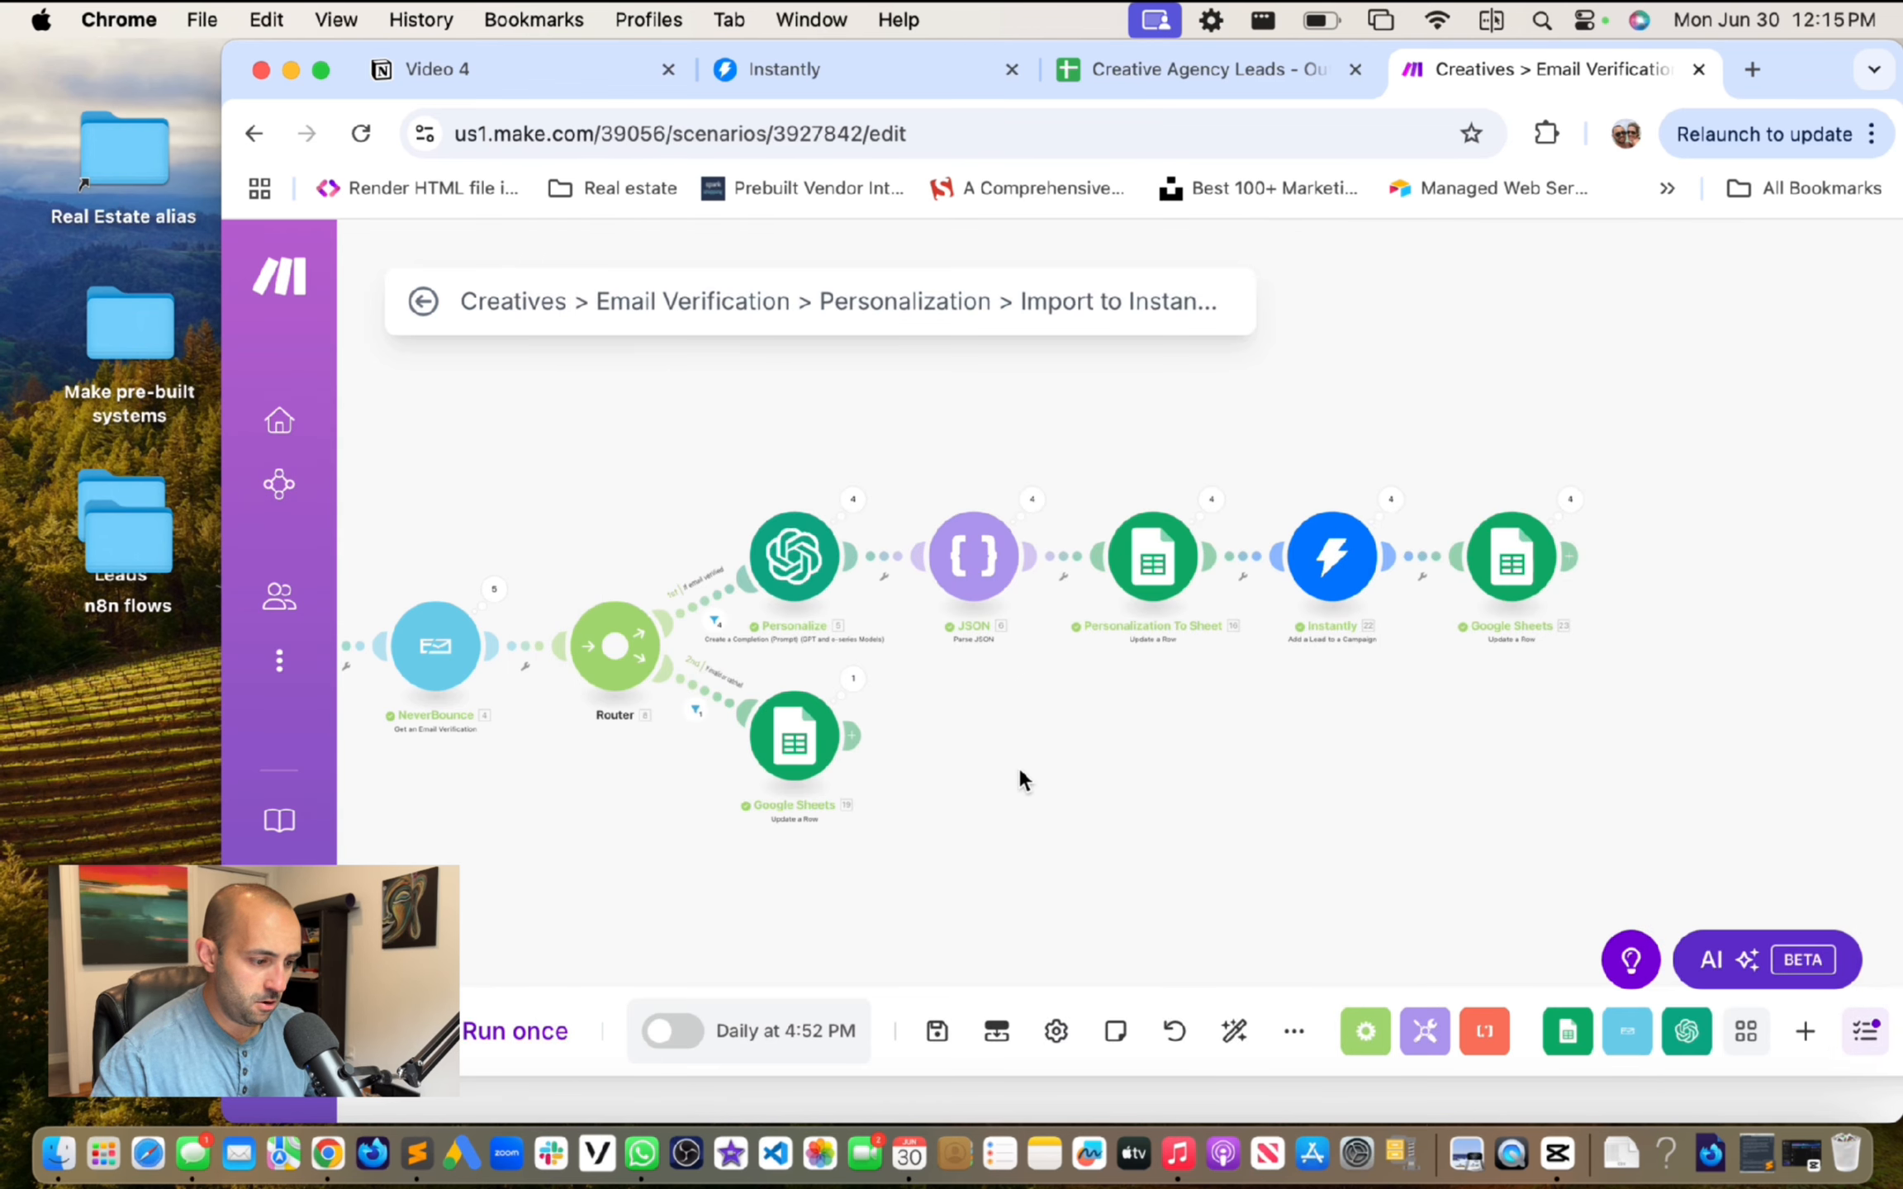
left_click_drag(1024, 778, 1166, 751)
Step: Re-save the Search Rows module and run the scenario once
left_click(434, 615)
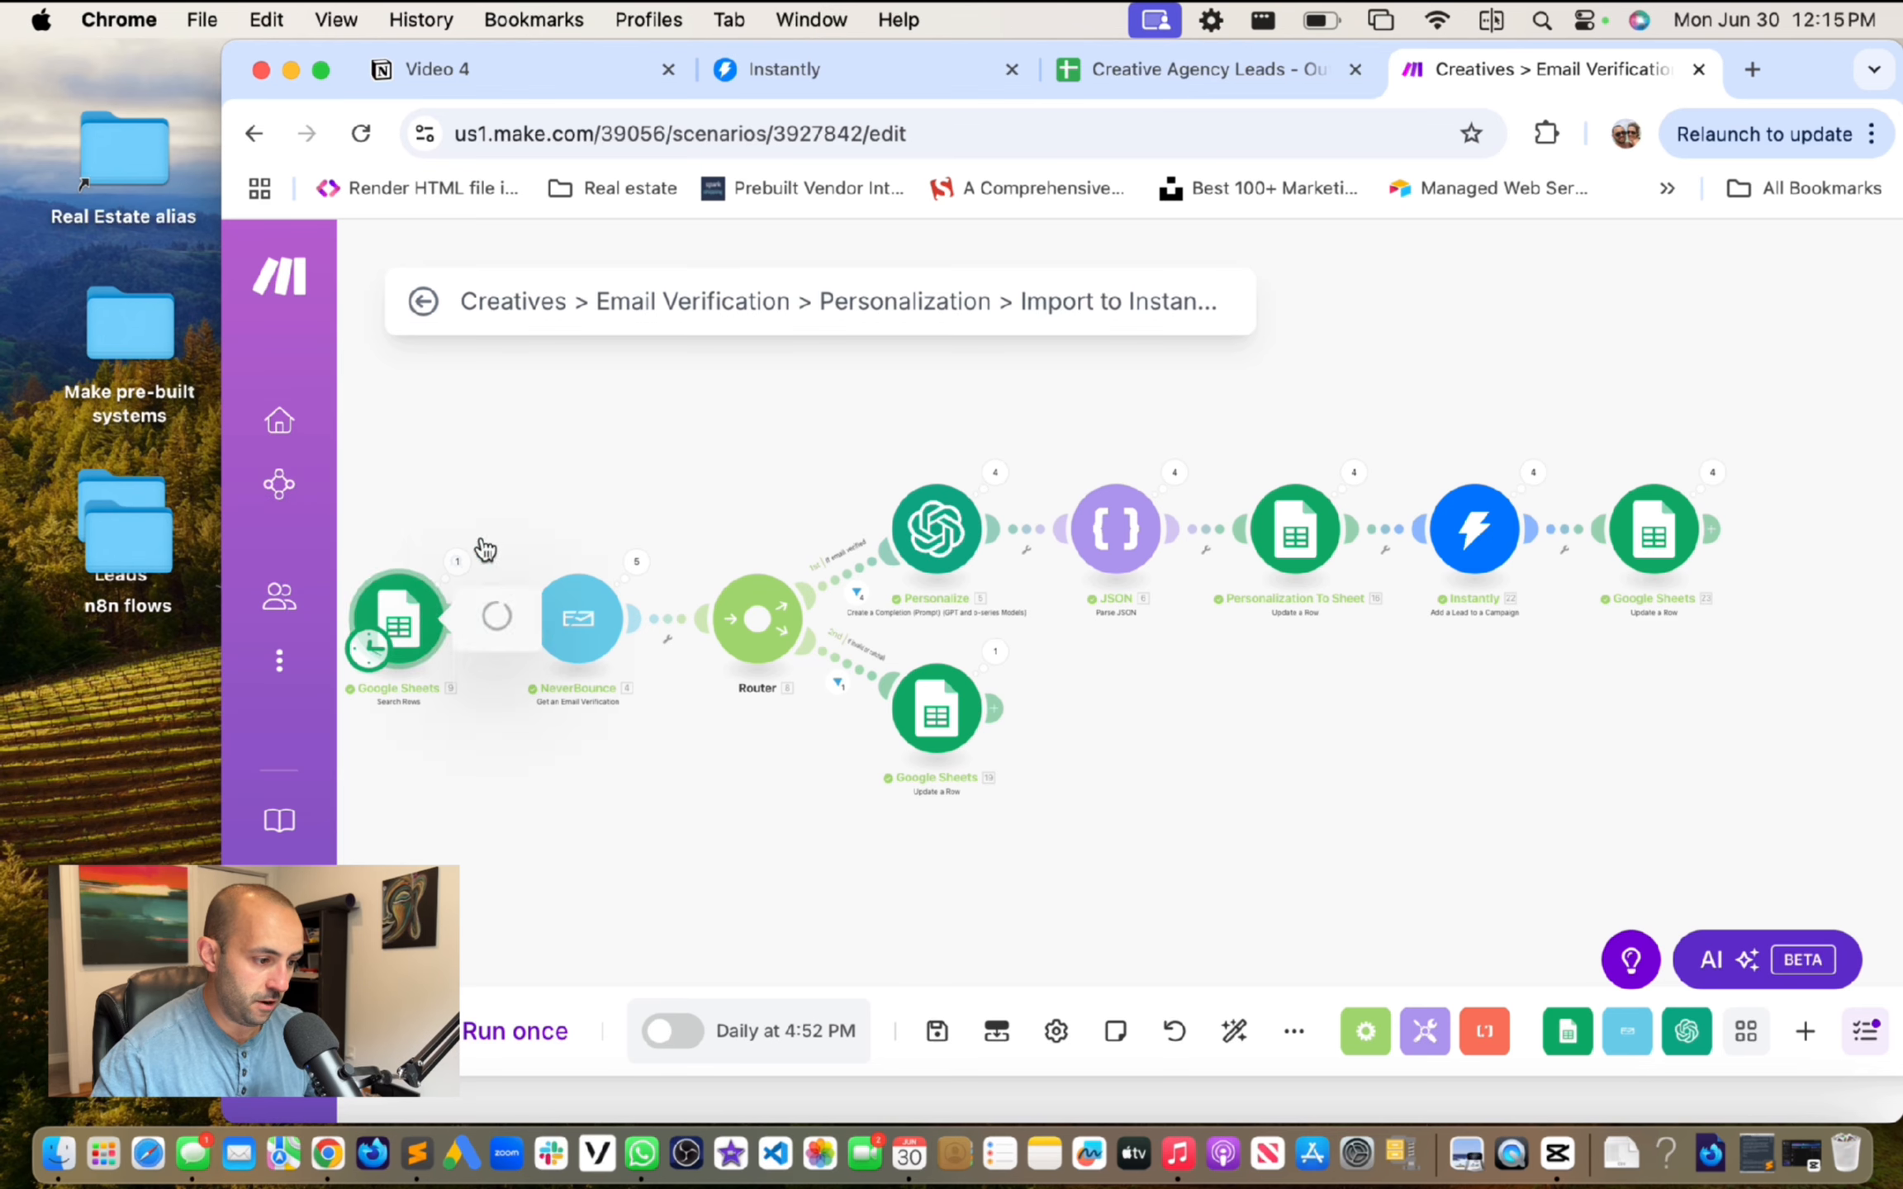
scroll(640, 719, "down", 5)
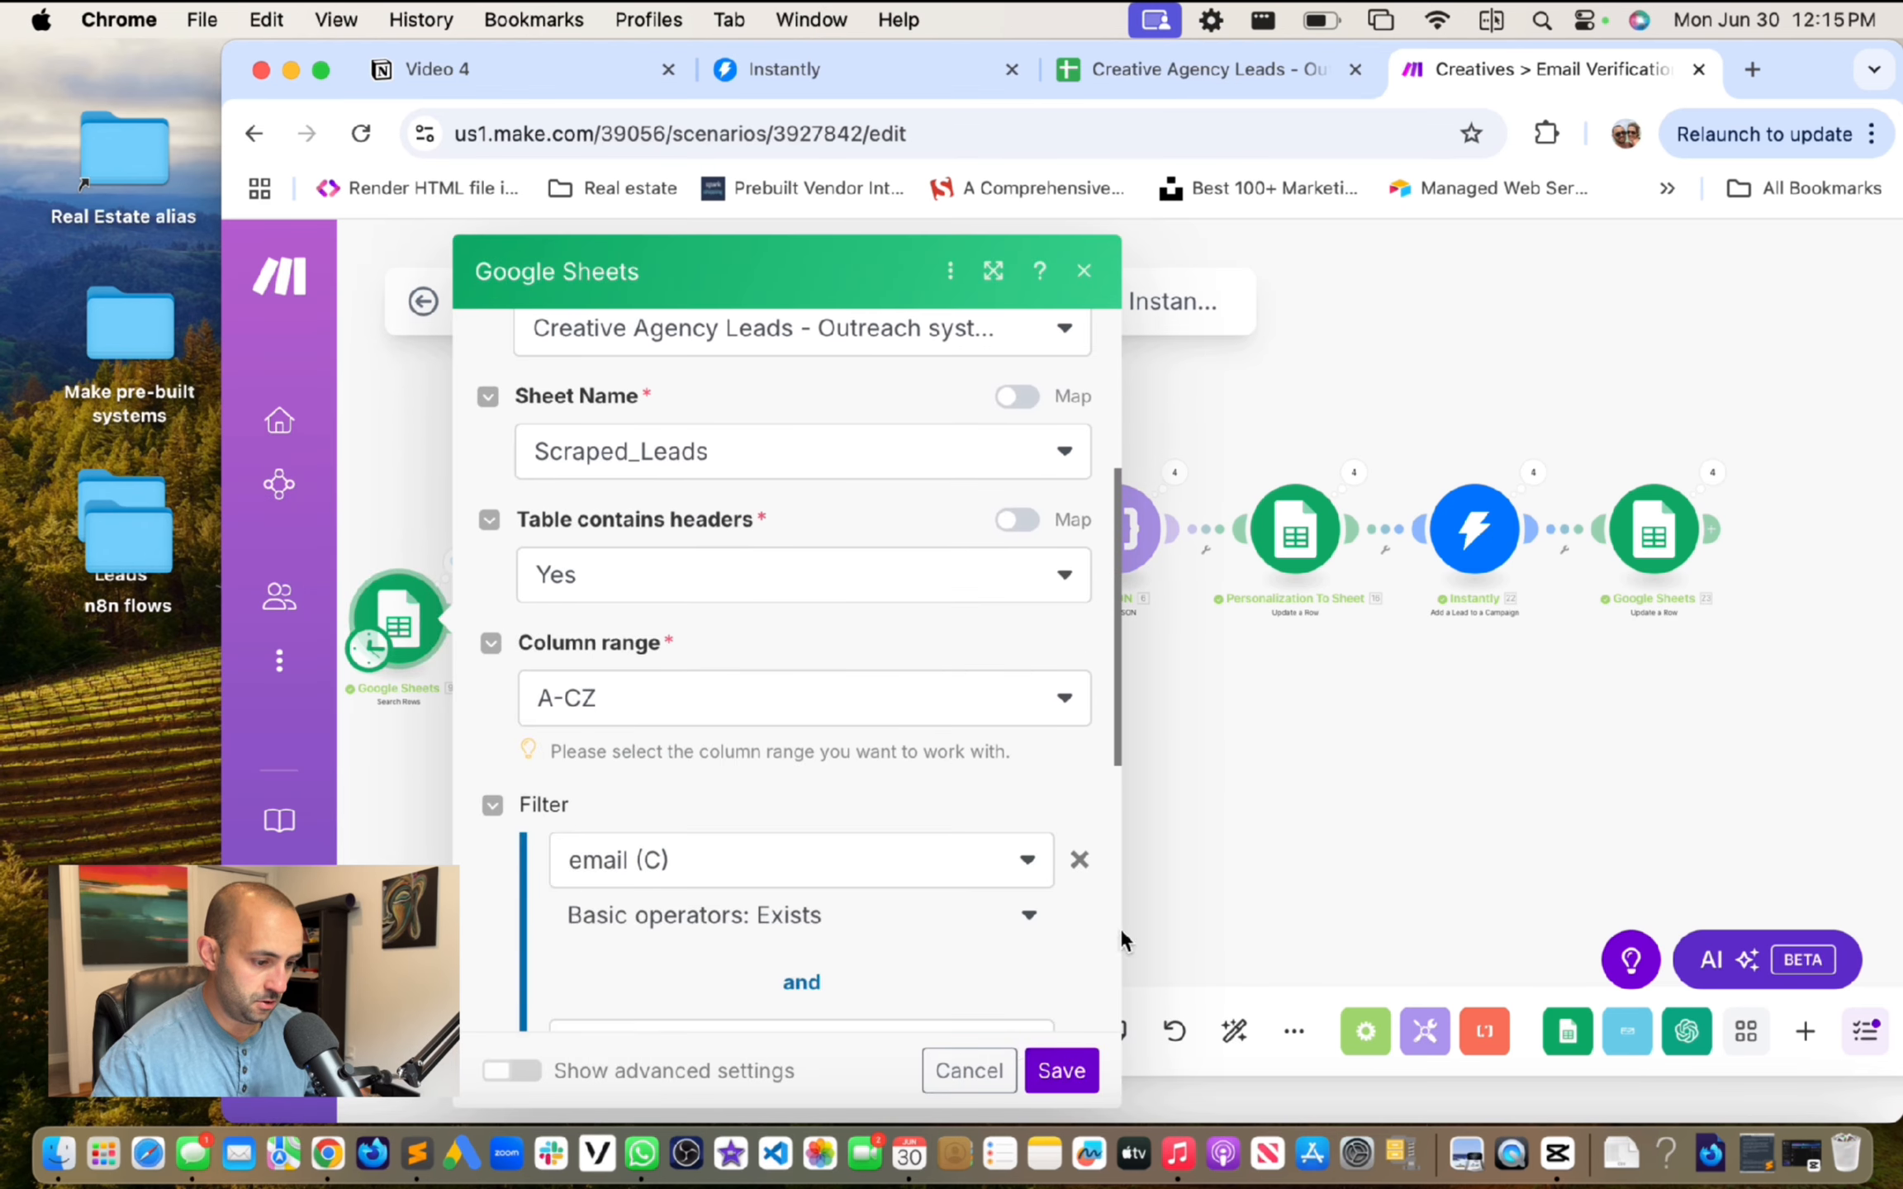
left_click(1061, 1071)
left_click(491, 1032)
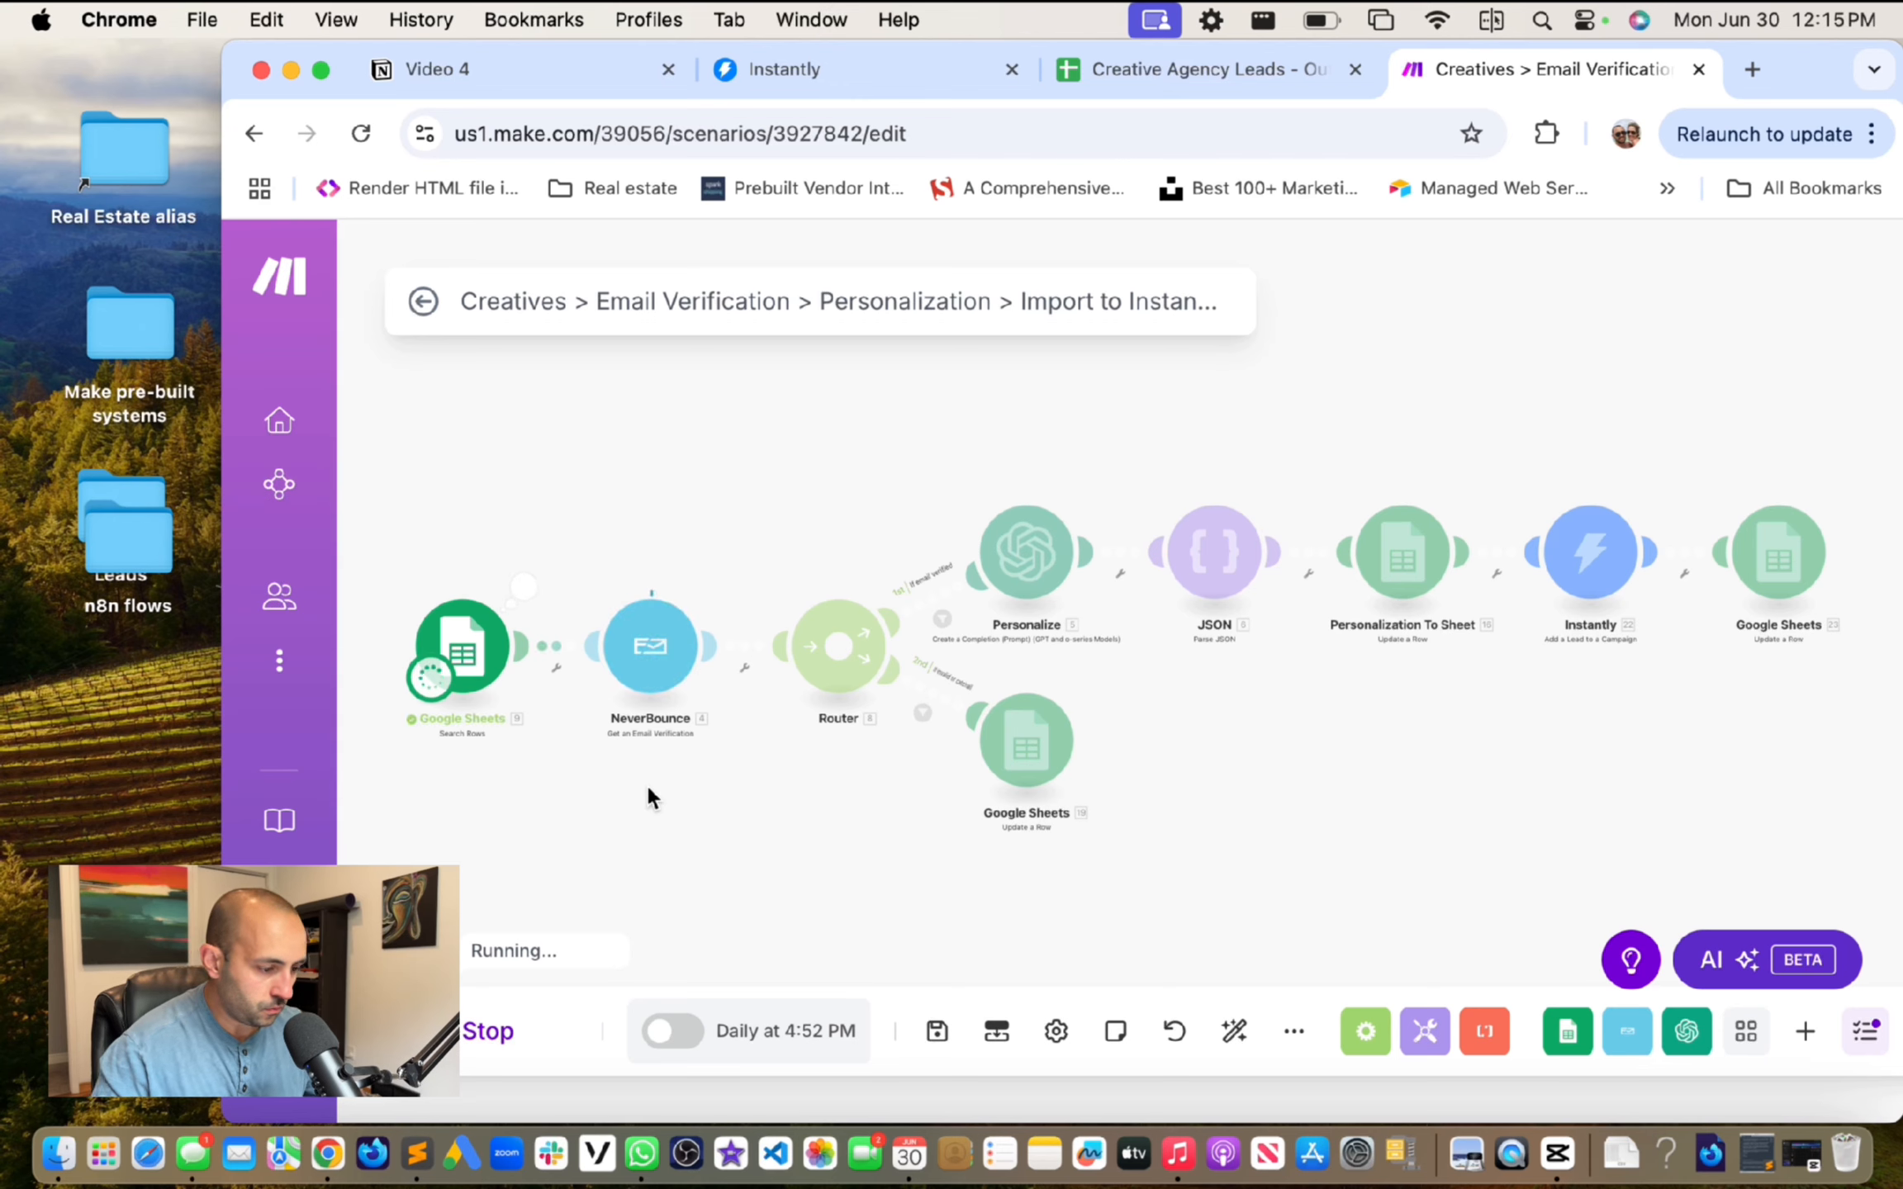
left_click(1217, 73)
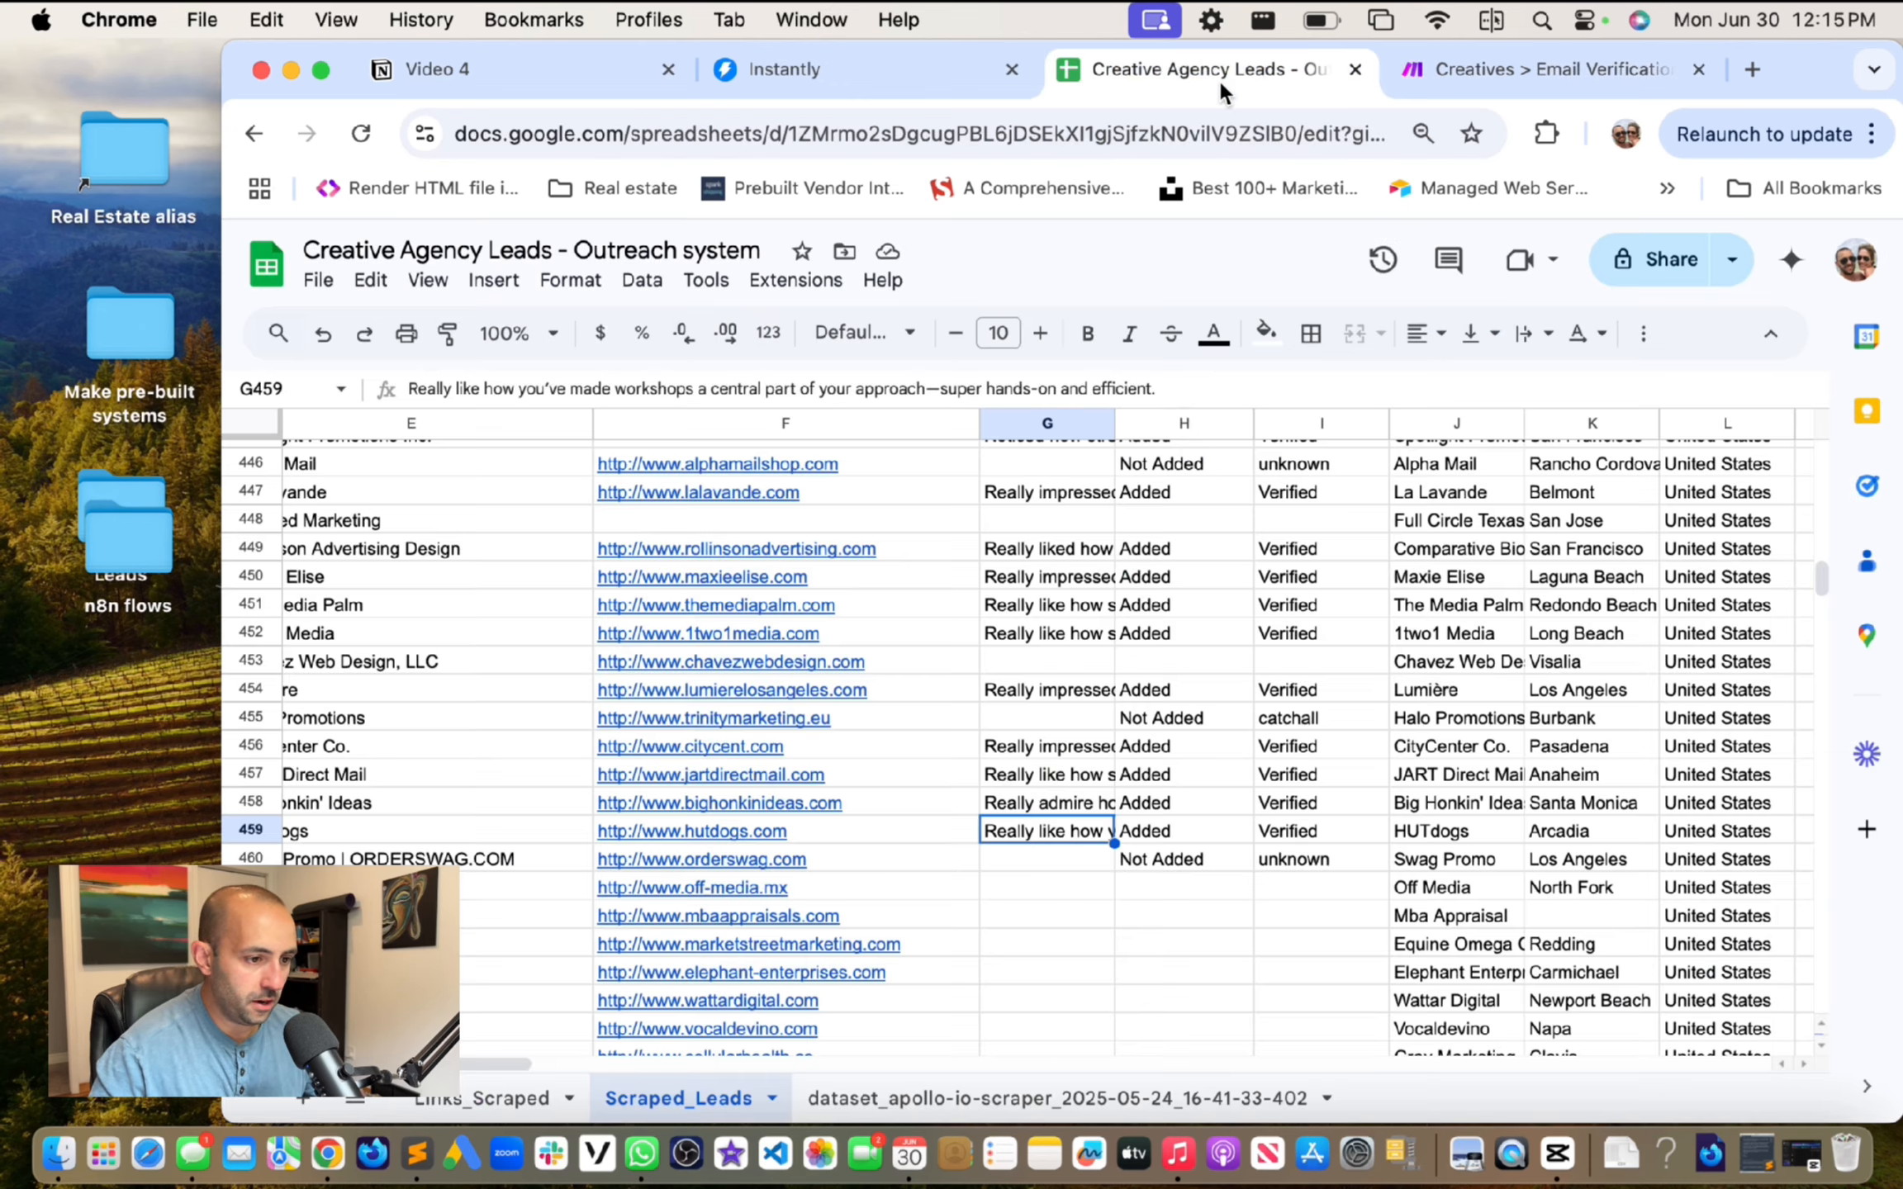
Step: Read the newly generated icebreakers in G463 through G466, comparing against Instantly's lead list
left_click(822, 83)
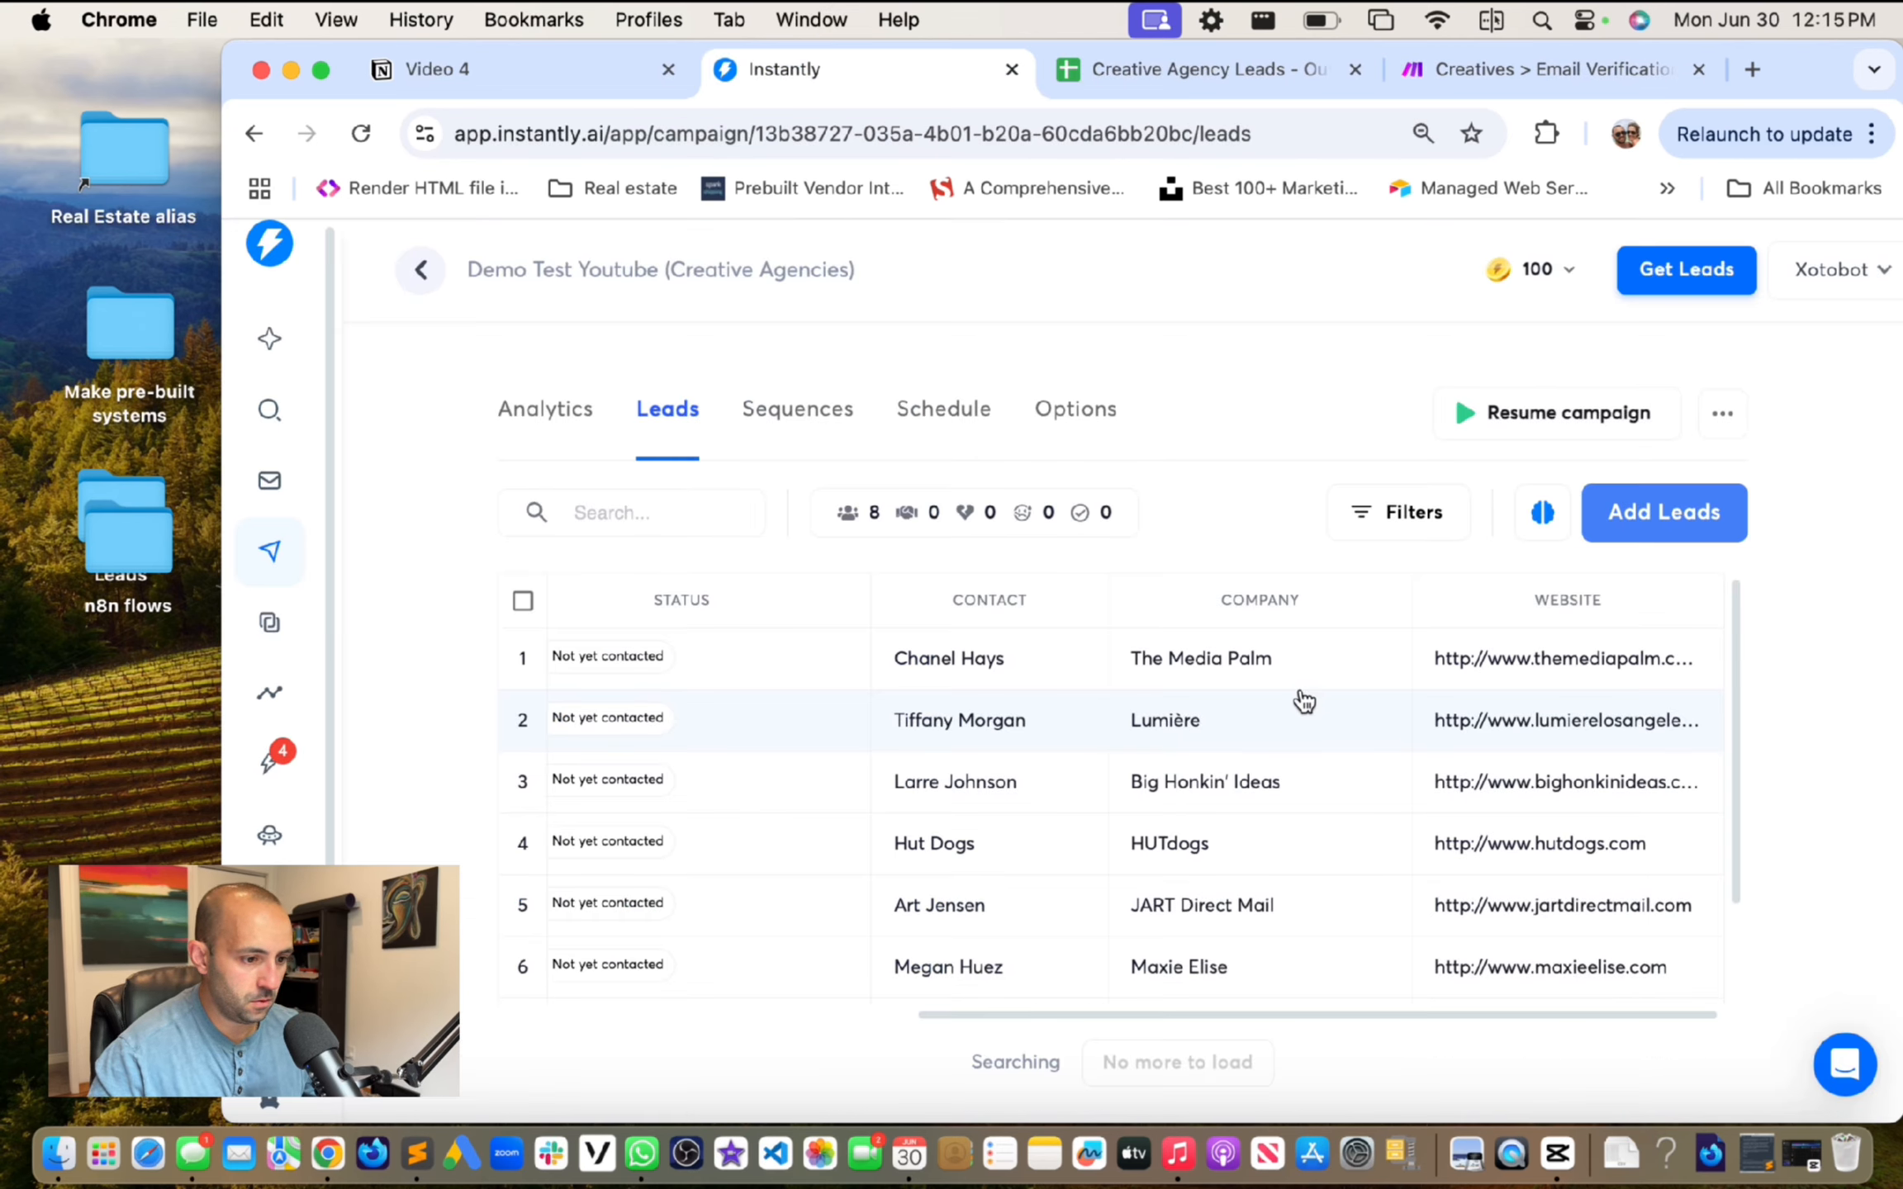
left_click(1203, 85)
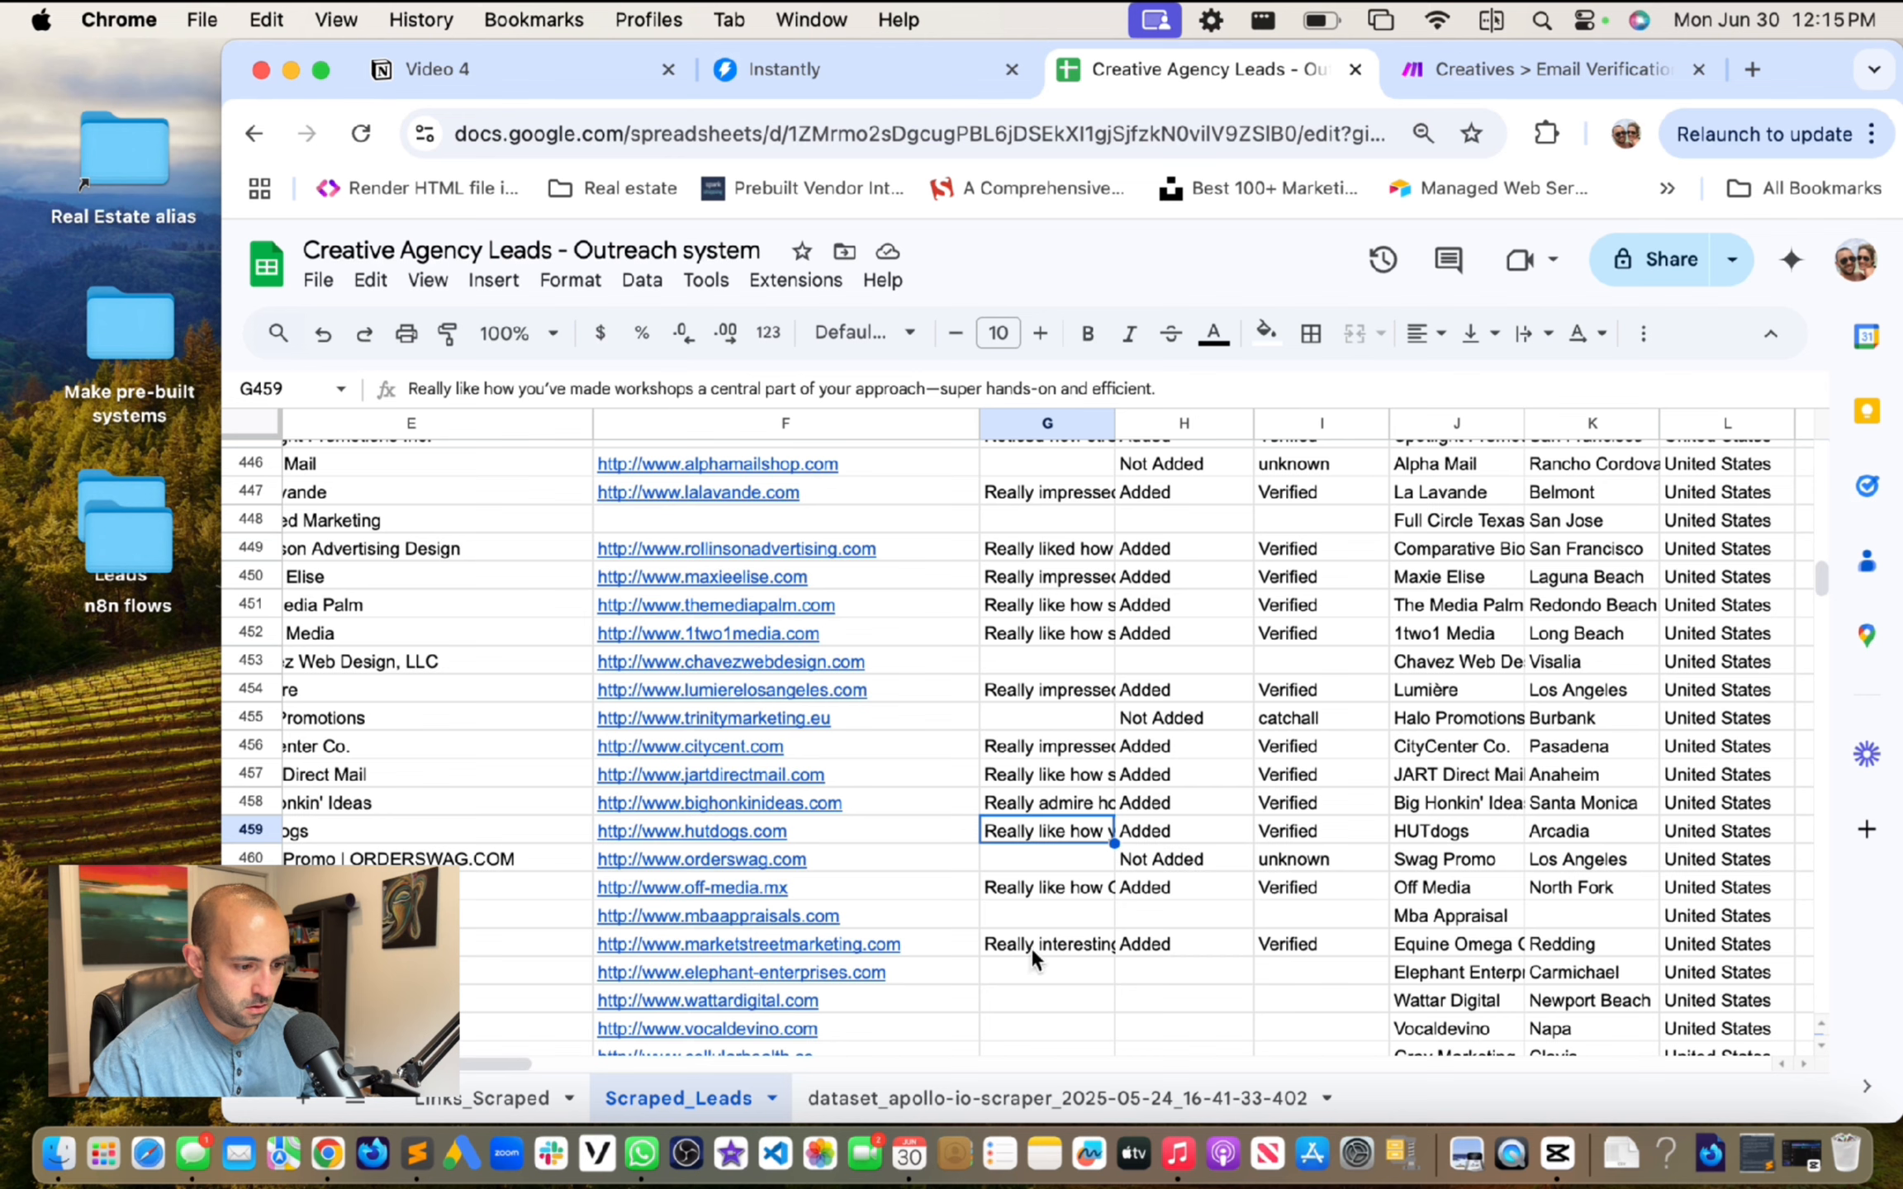
left_click(1031, 946)
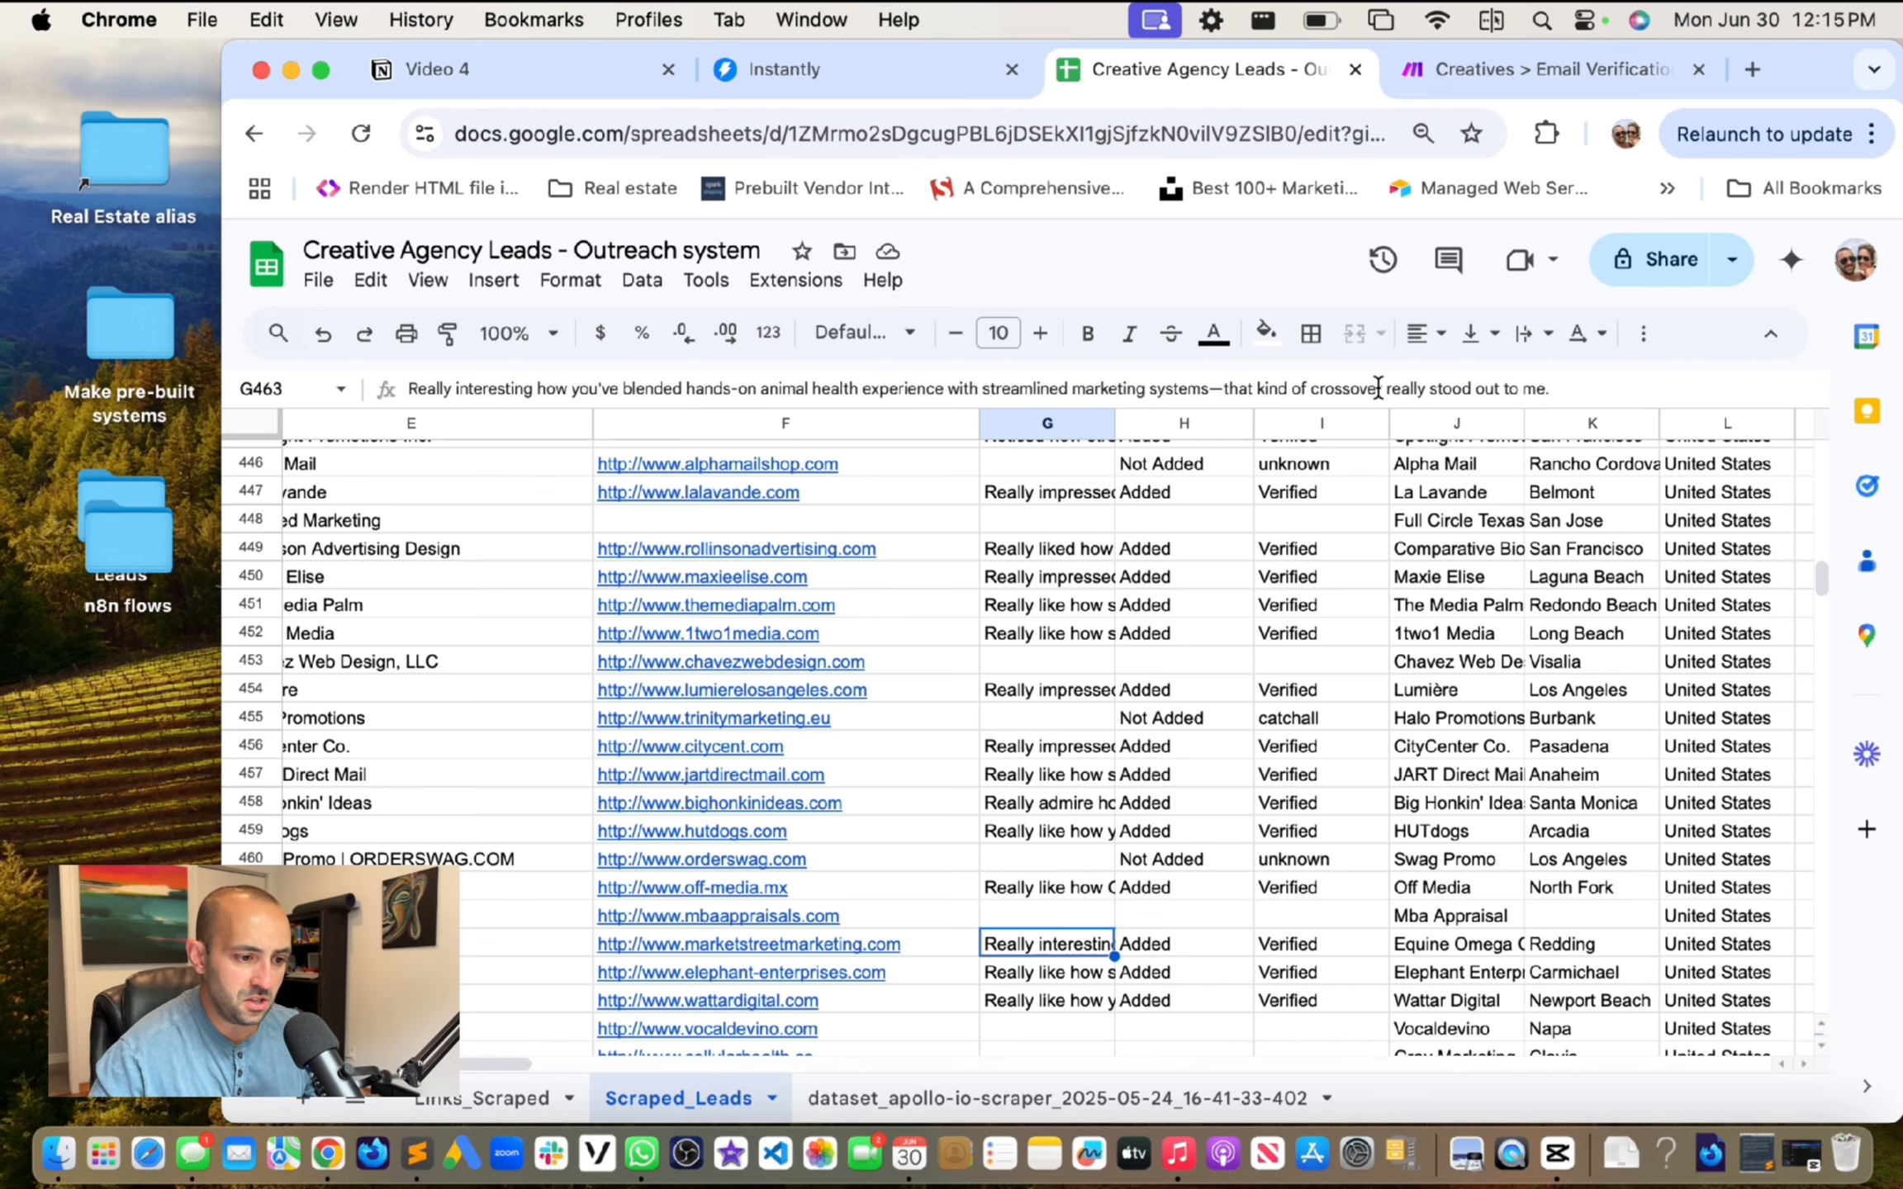
left_click(1049, 979)
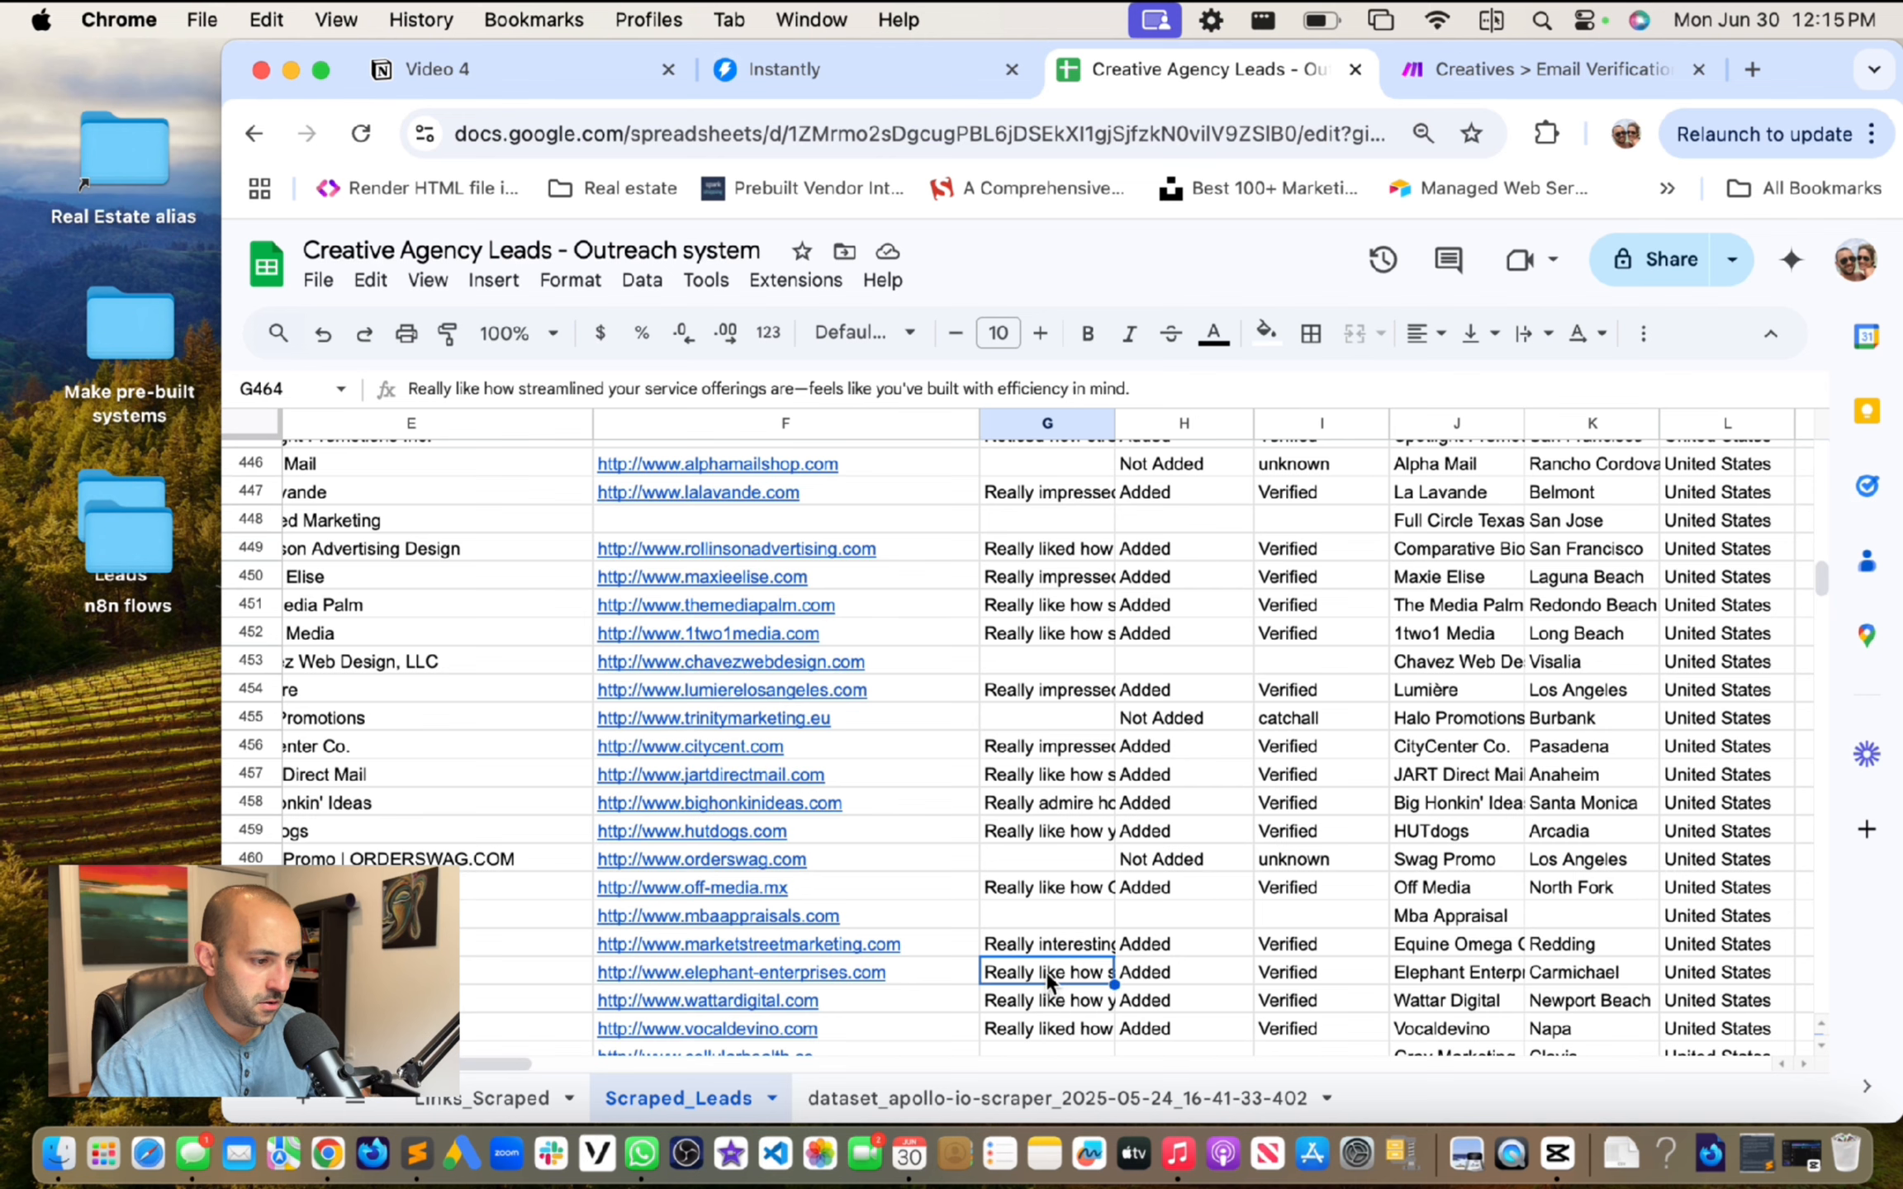
key("Down")
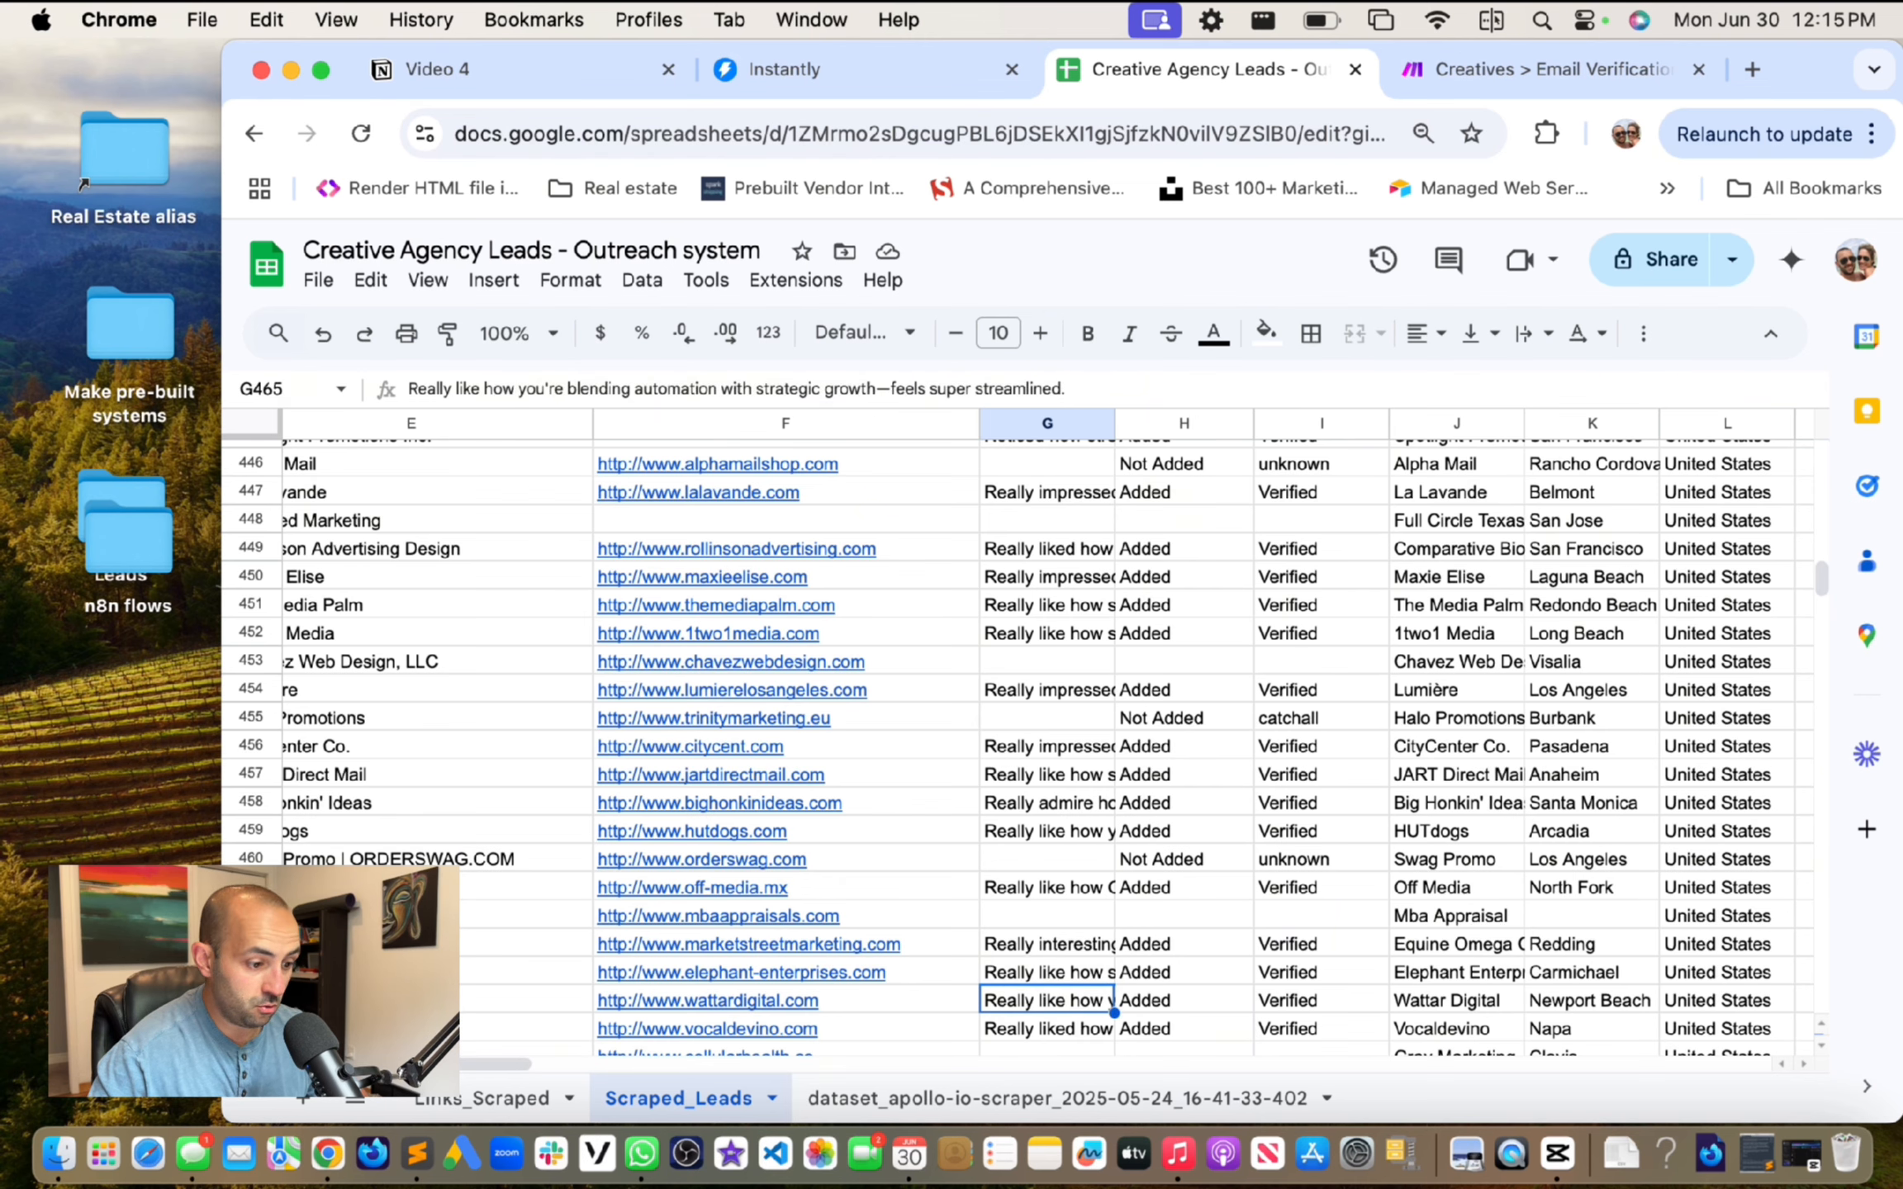
key("Down")
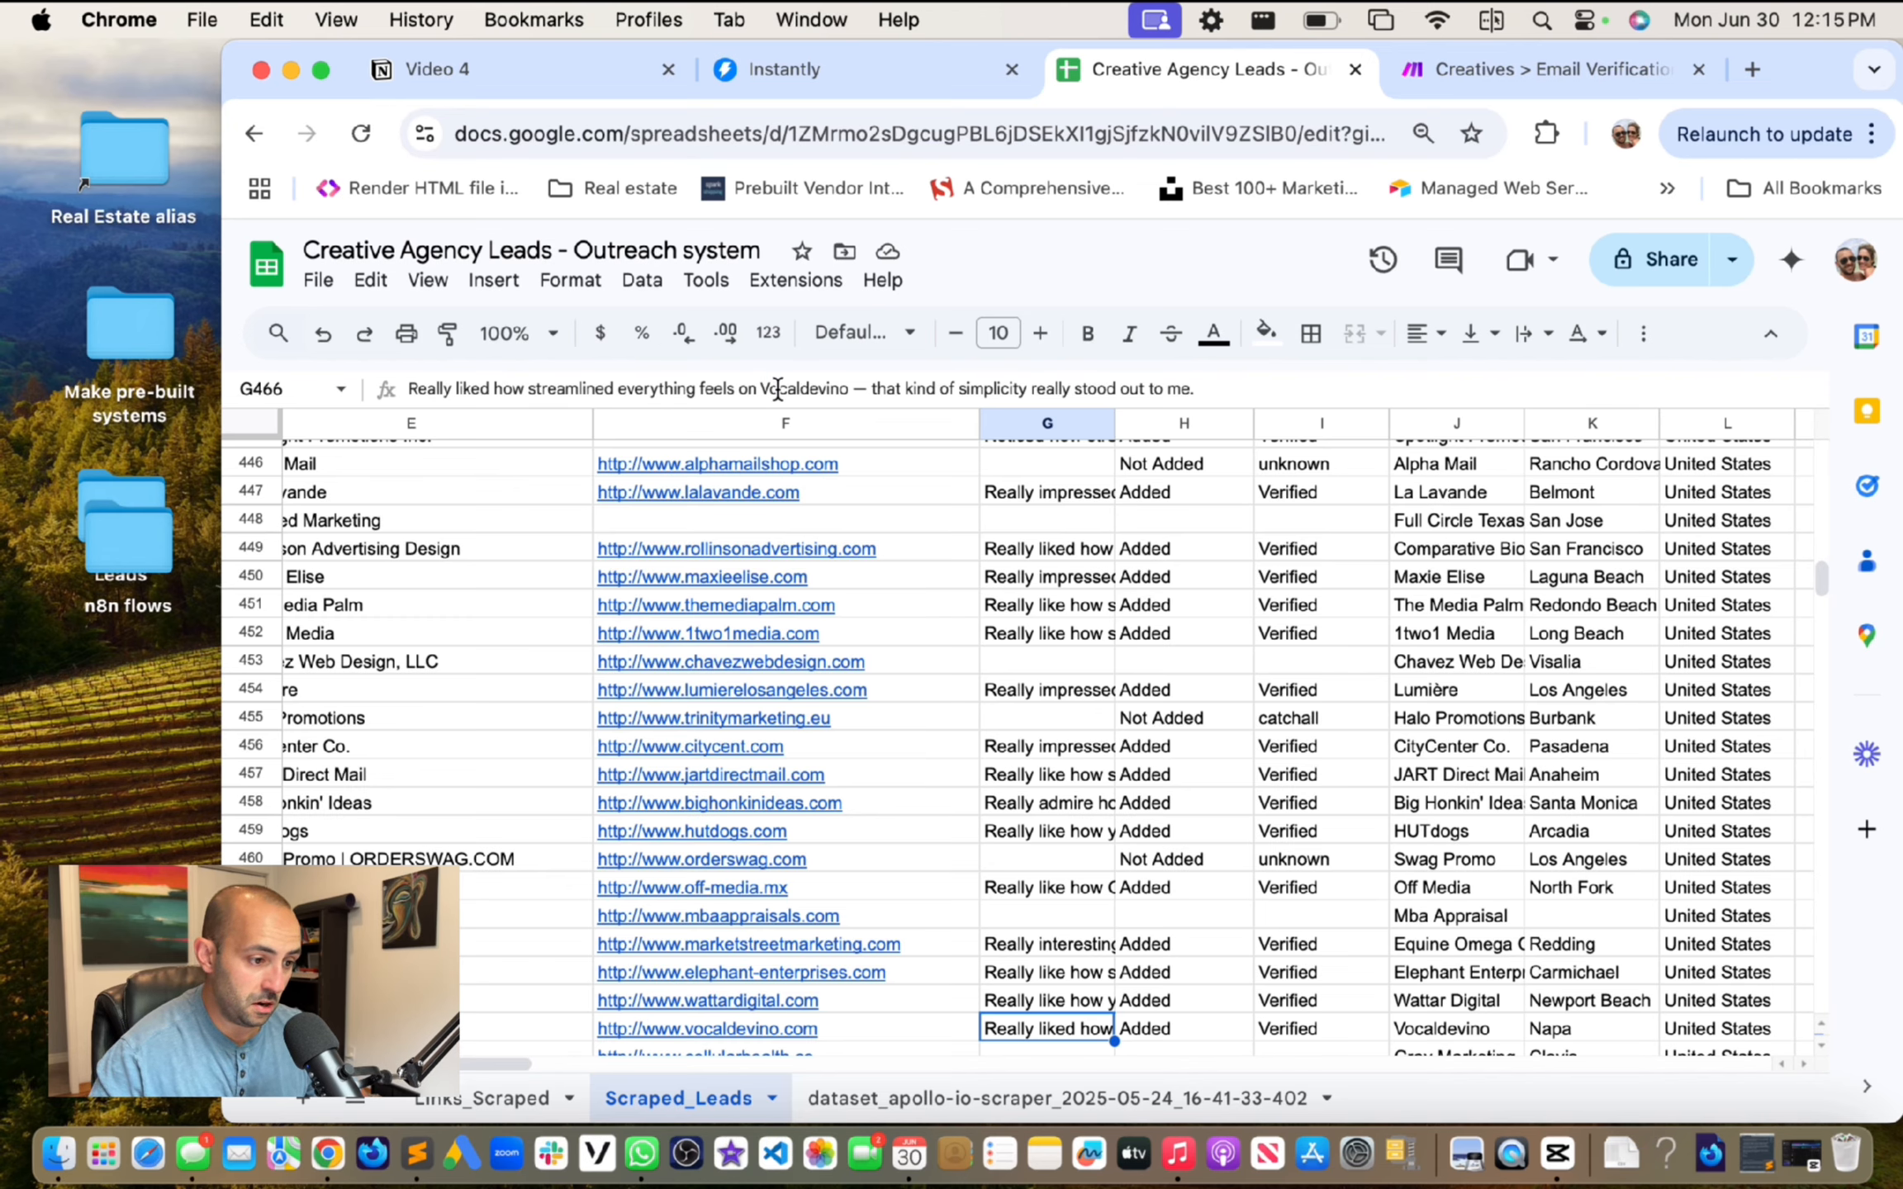
scroll(953, 517, "down", 5)
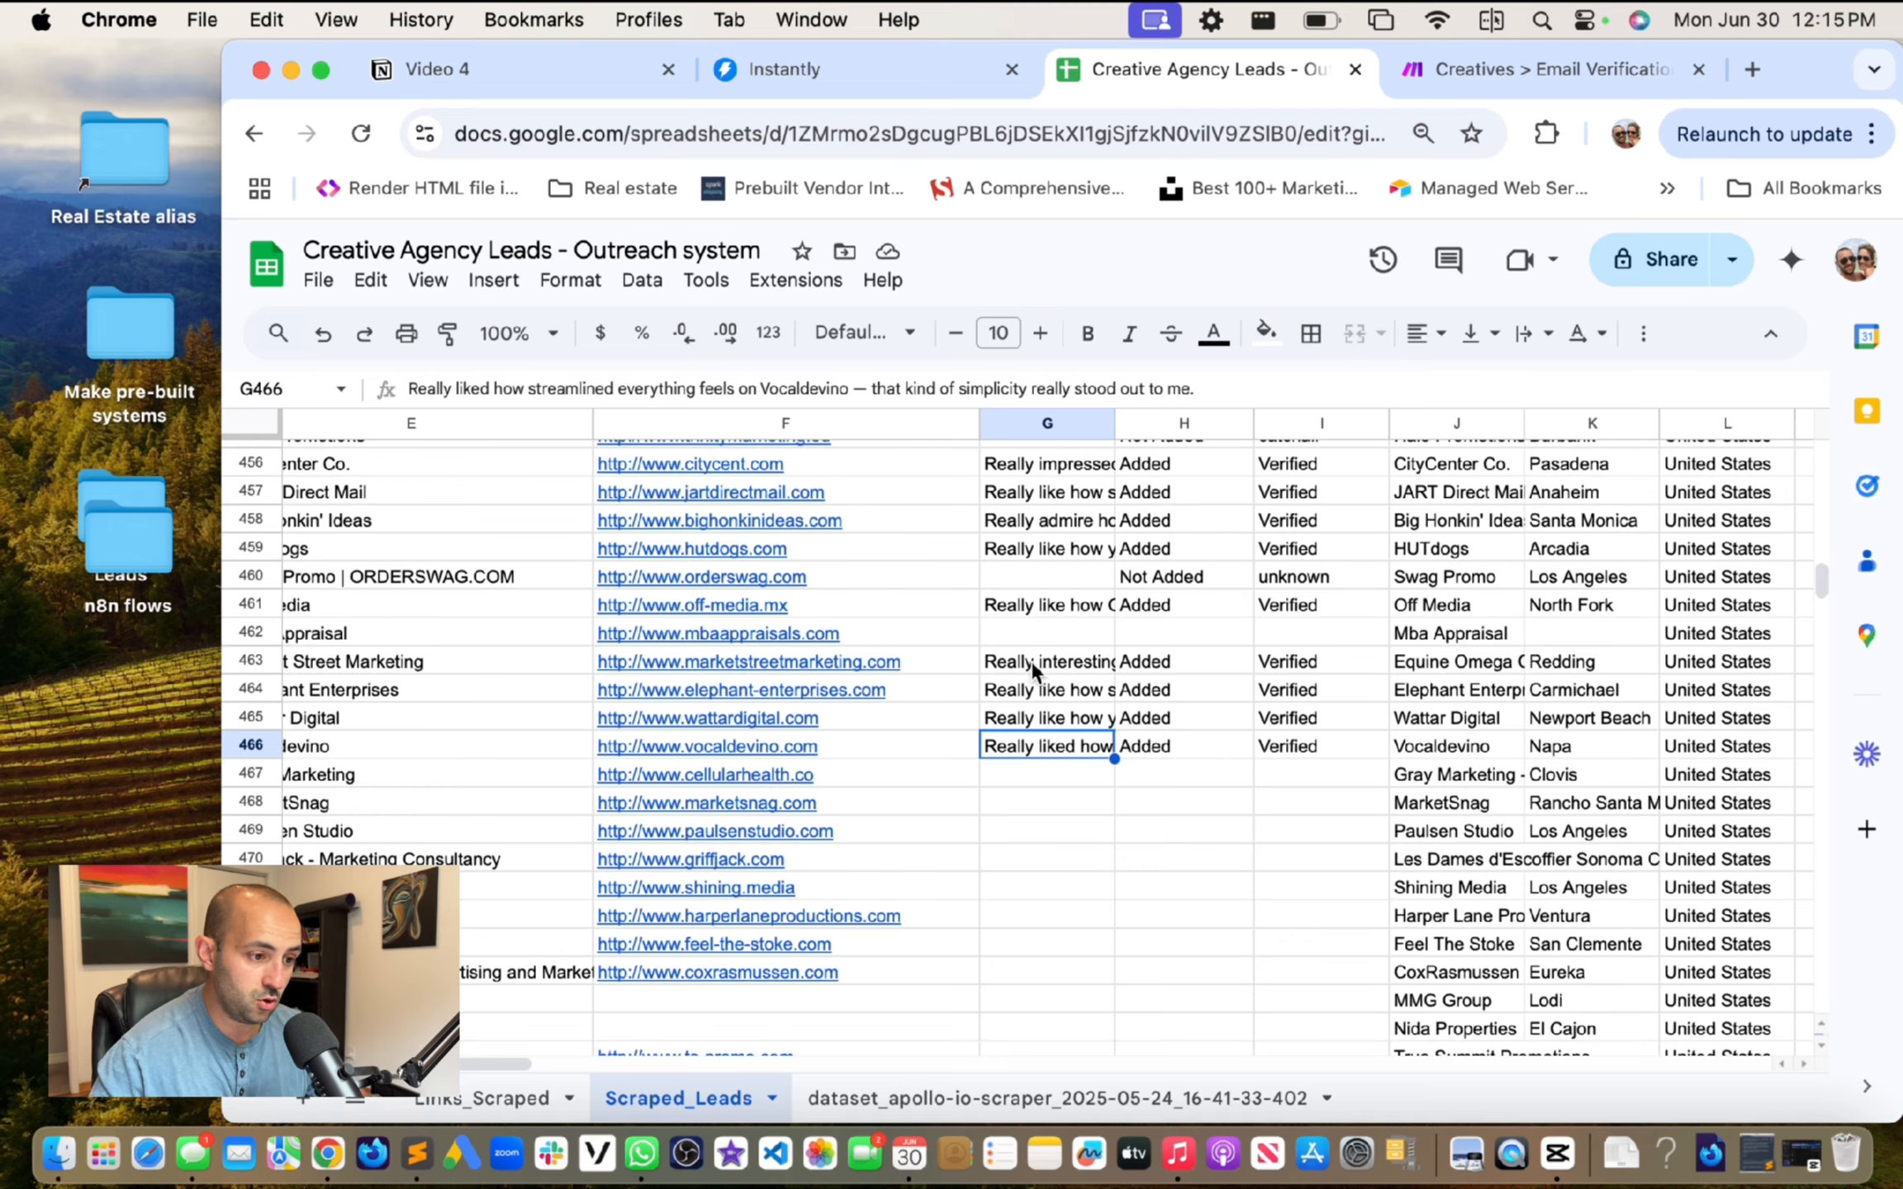
scroll(1230, 930, "up", 2)
left_click(1065, 769)
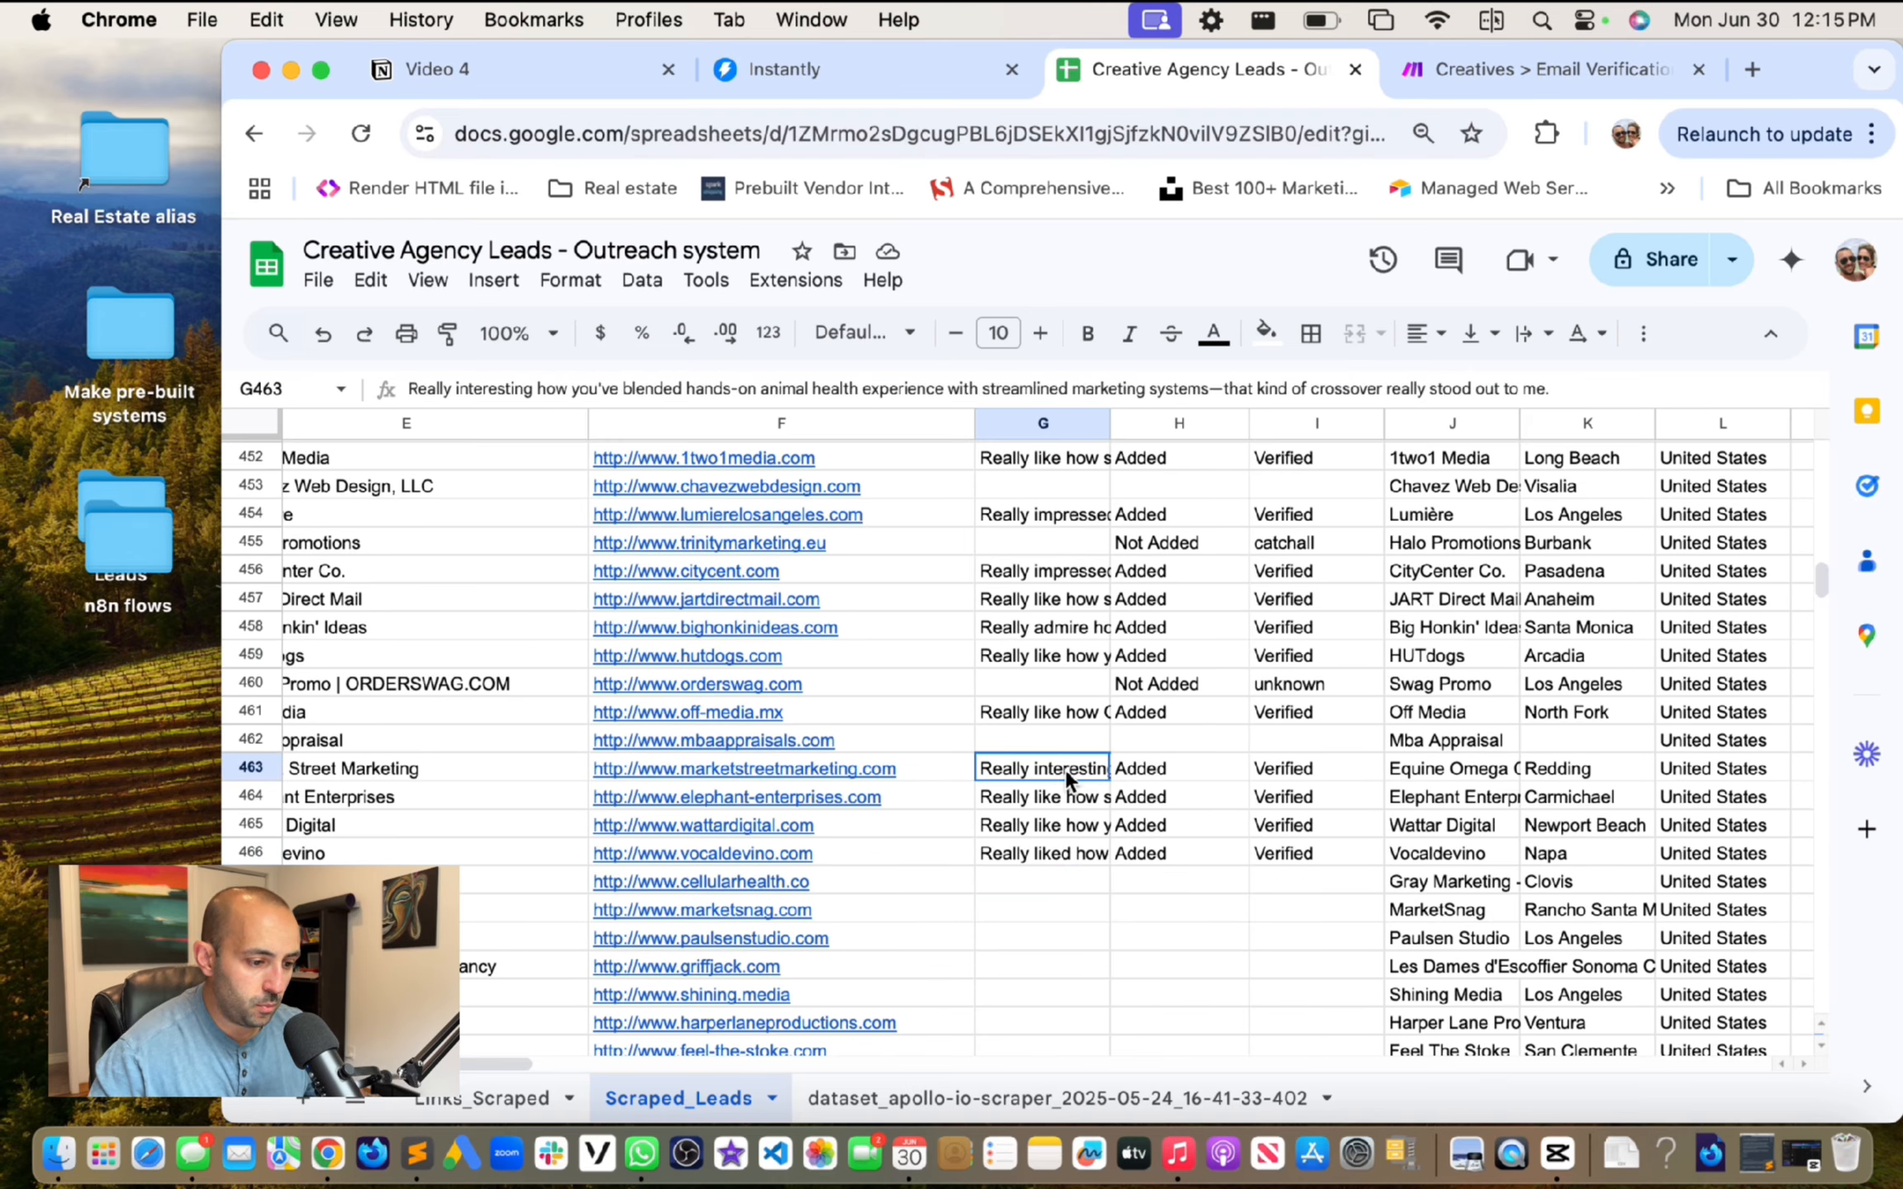
left_click(1060, 797)
left_click(1050, 826)
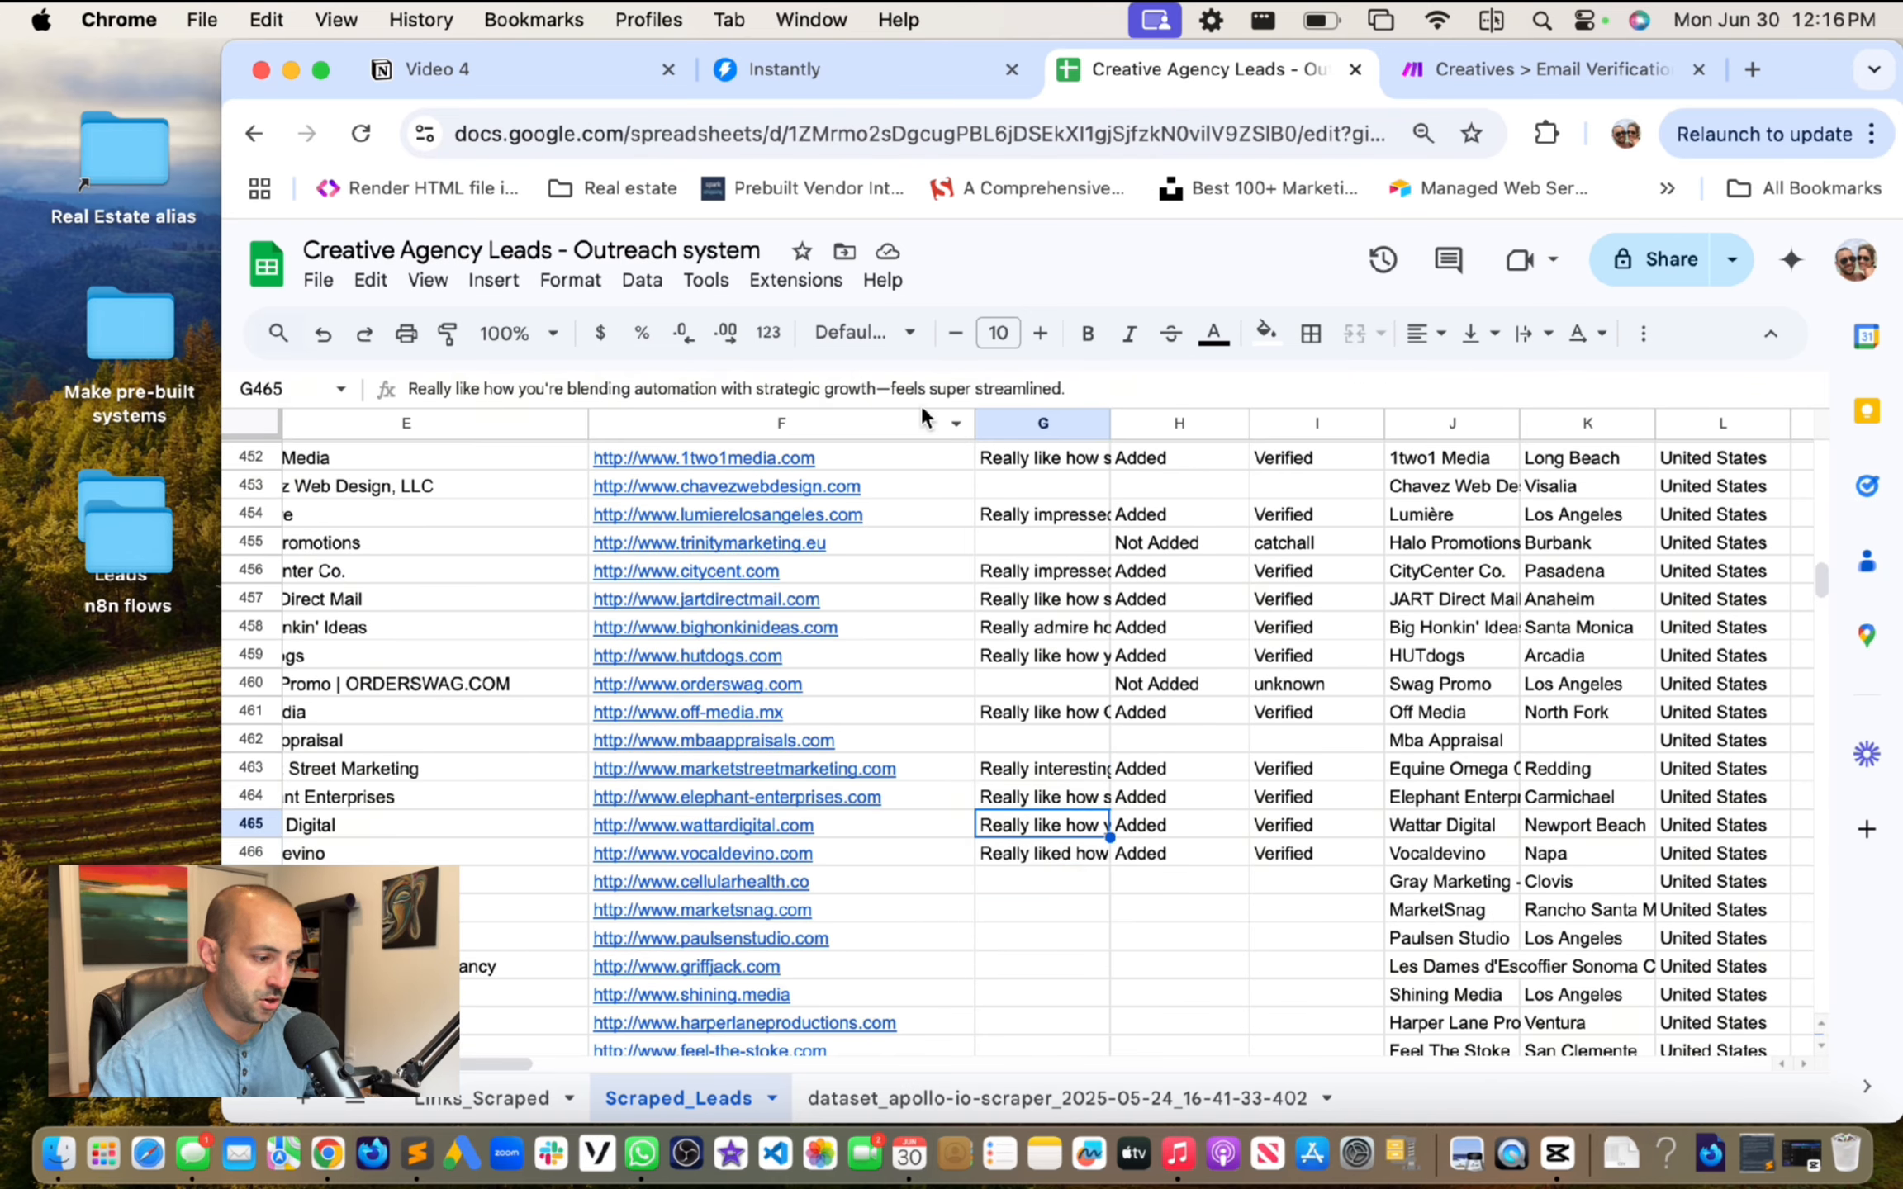
left_click(850, 71)
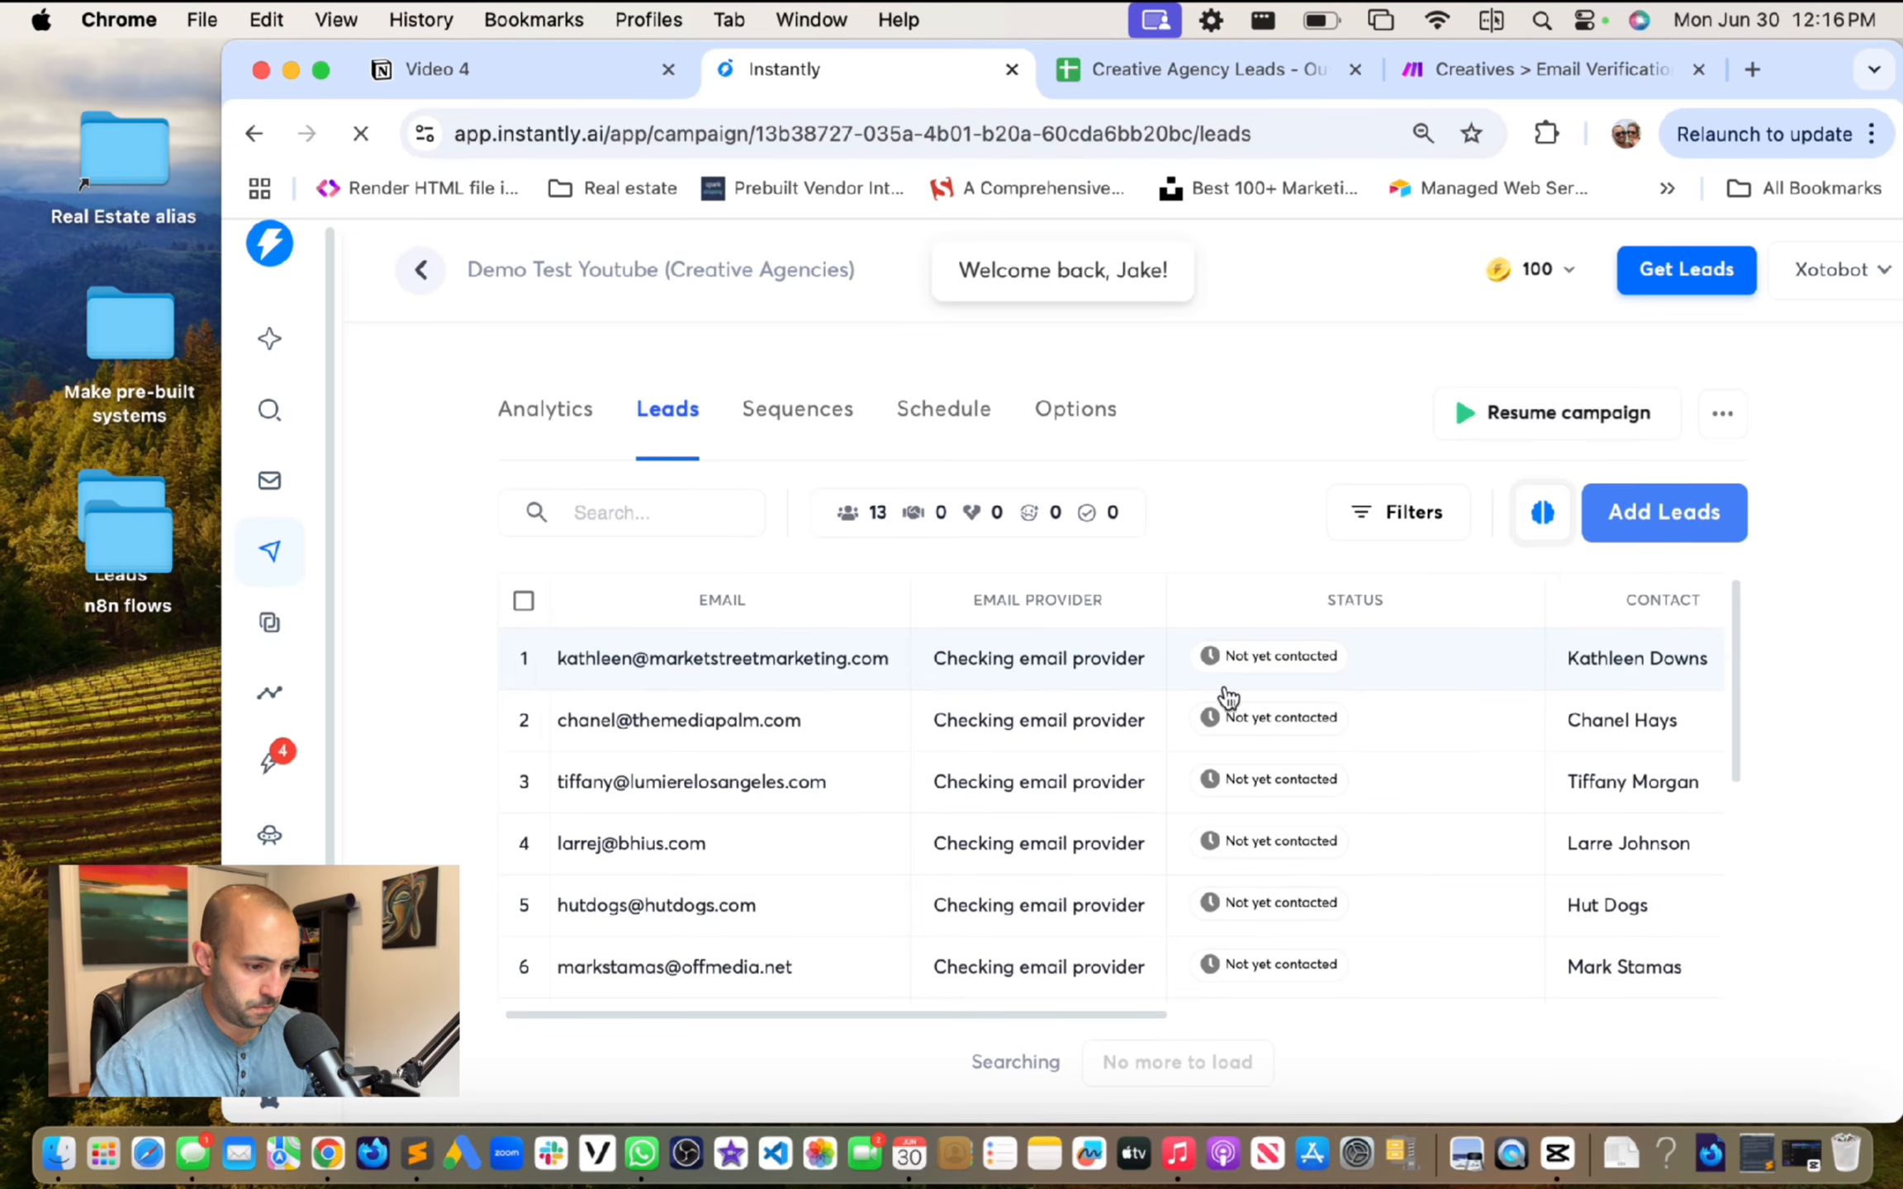
Step: Delete the first four leads with an empty Personalization field from the campaign
scroll(1228, 698, "right", 5)
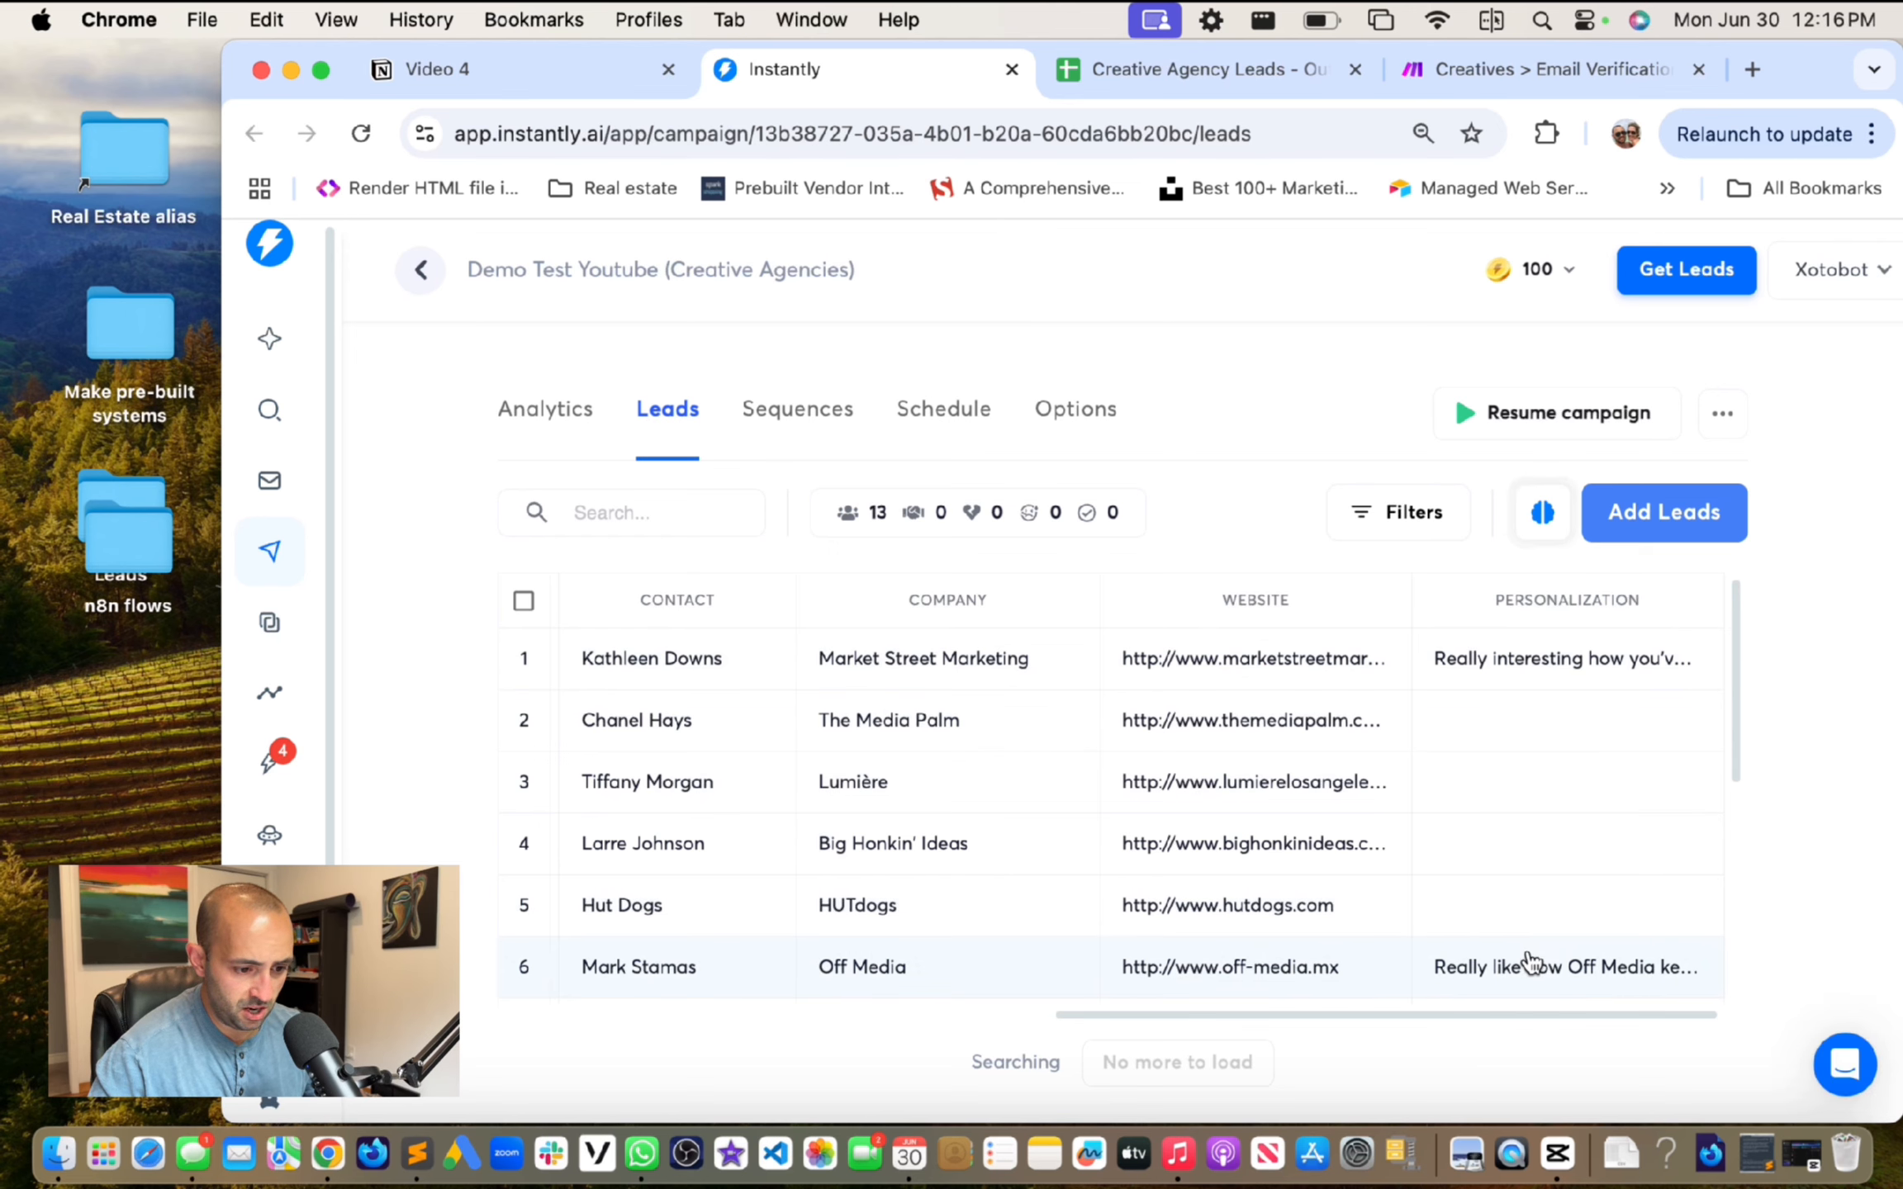
left_click_drag(1231, 1016, 616, 985)
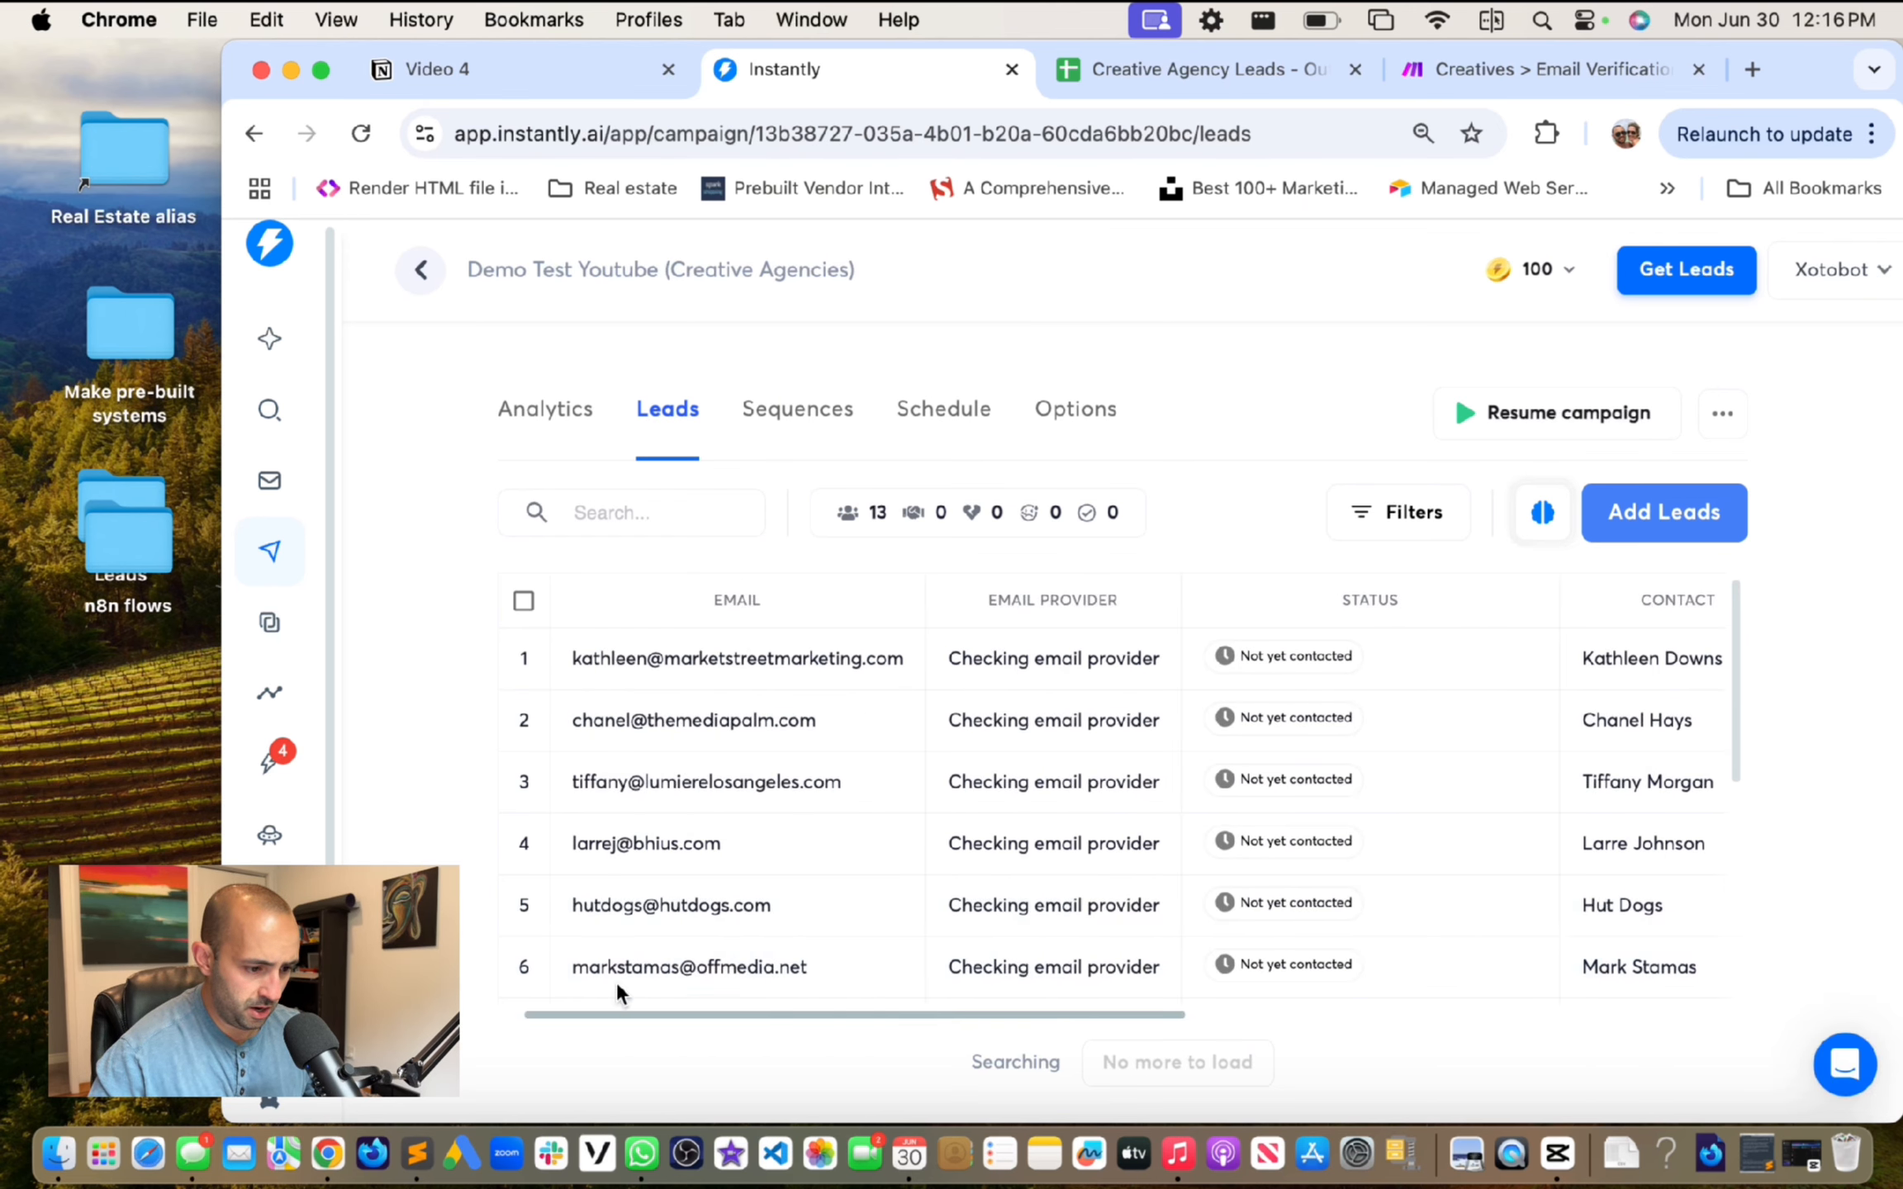
left_click(524, 720)
left_click(539, 791)
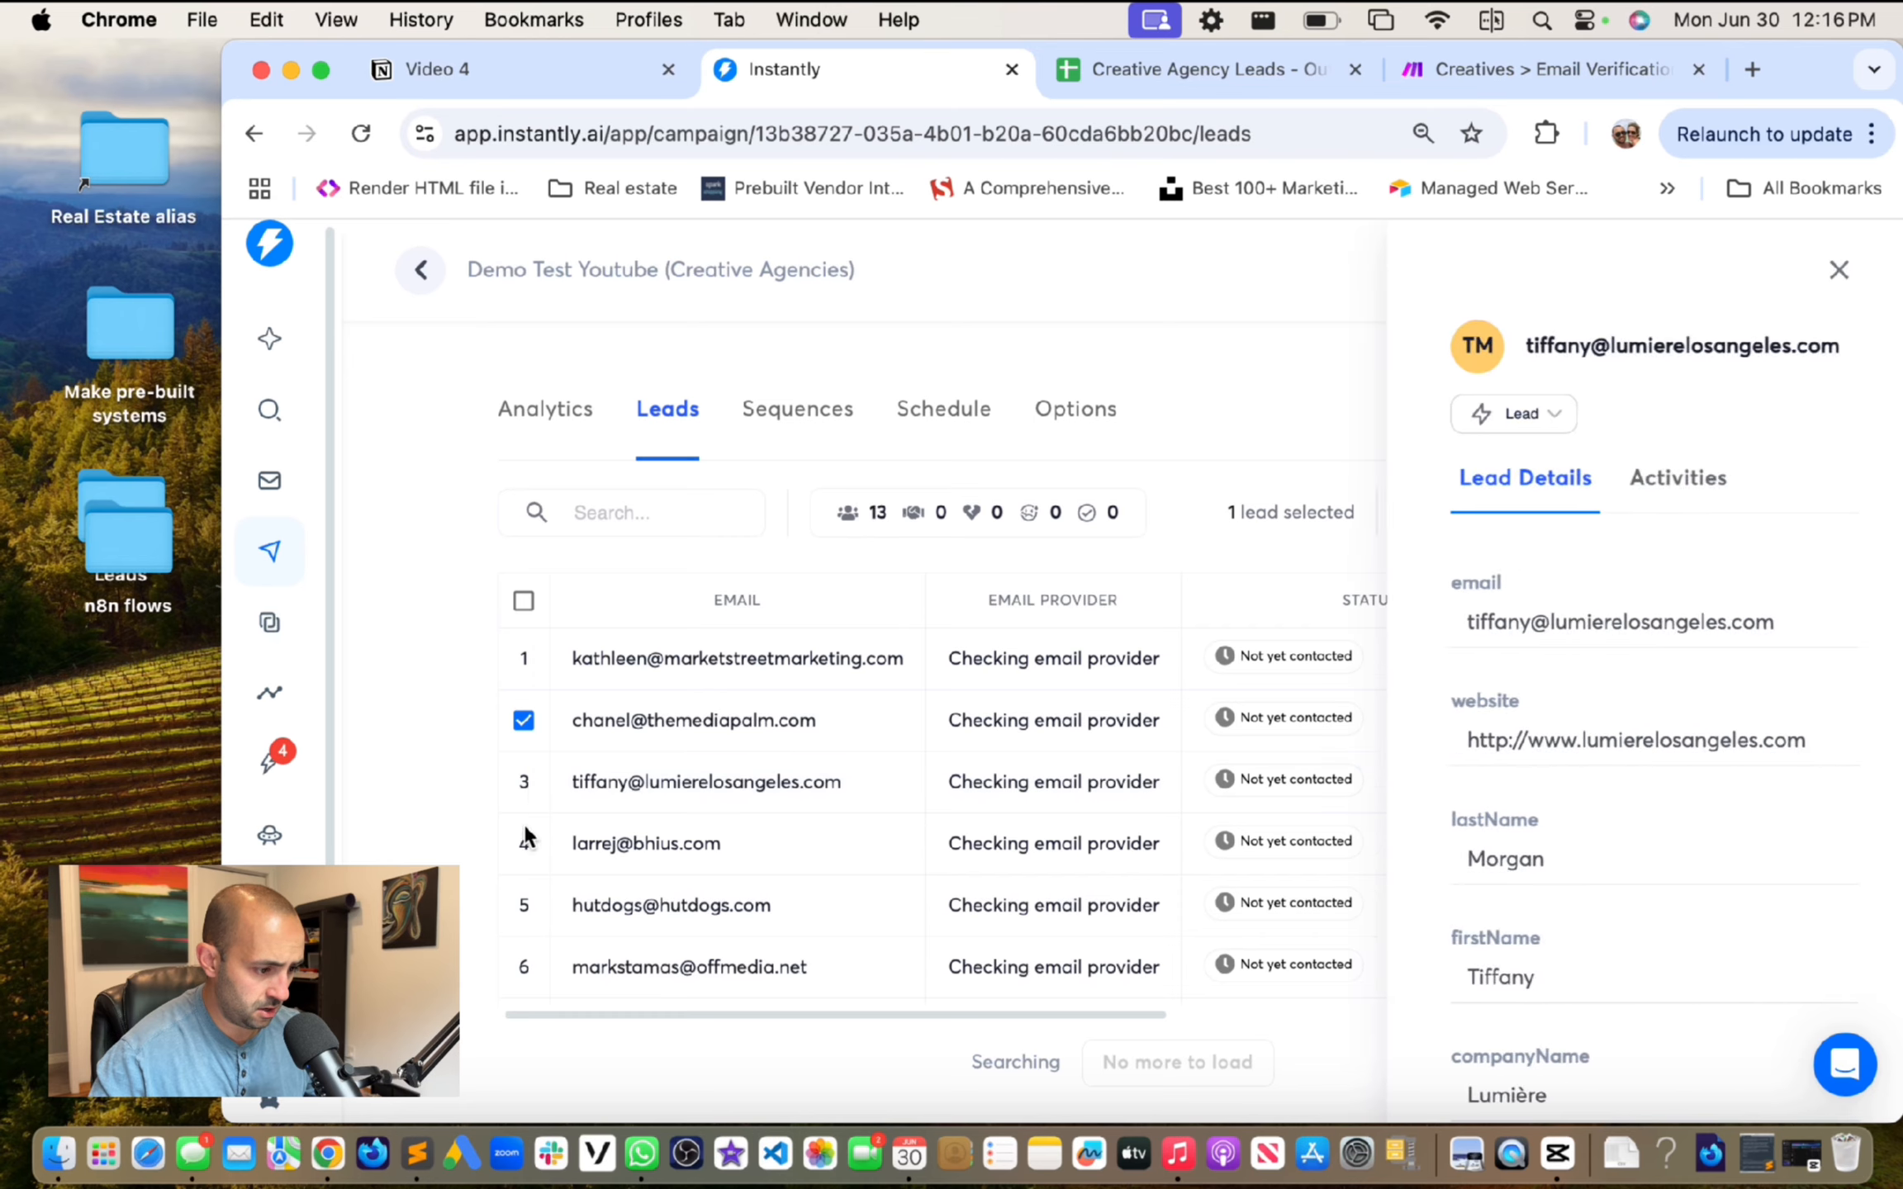
left_click(524, 786)
left_click(524, 783)
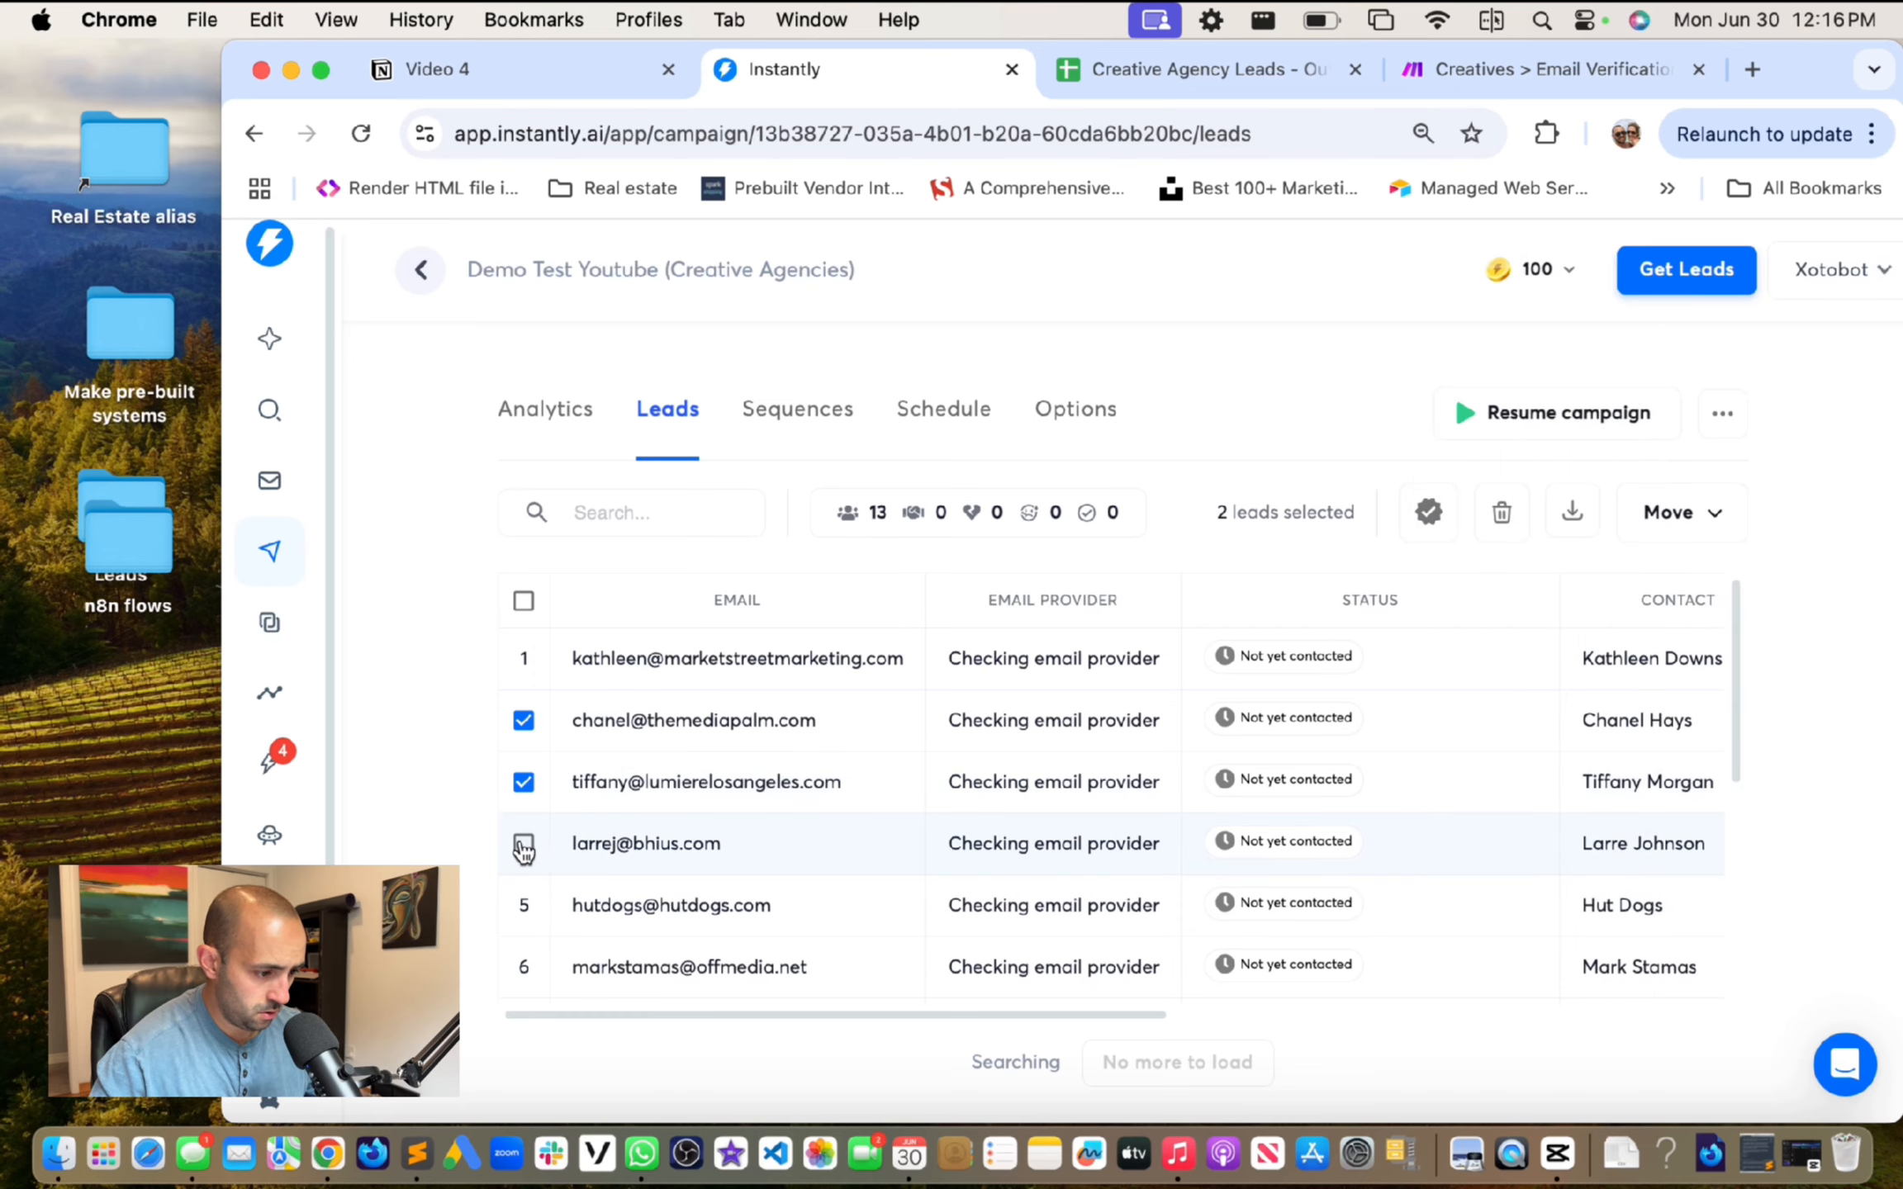
left_click(524, 843)
left_click(524, 905)
left_click(1485, 532)
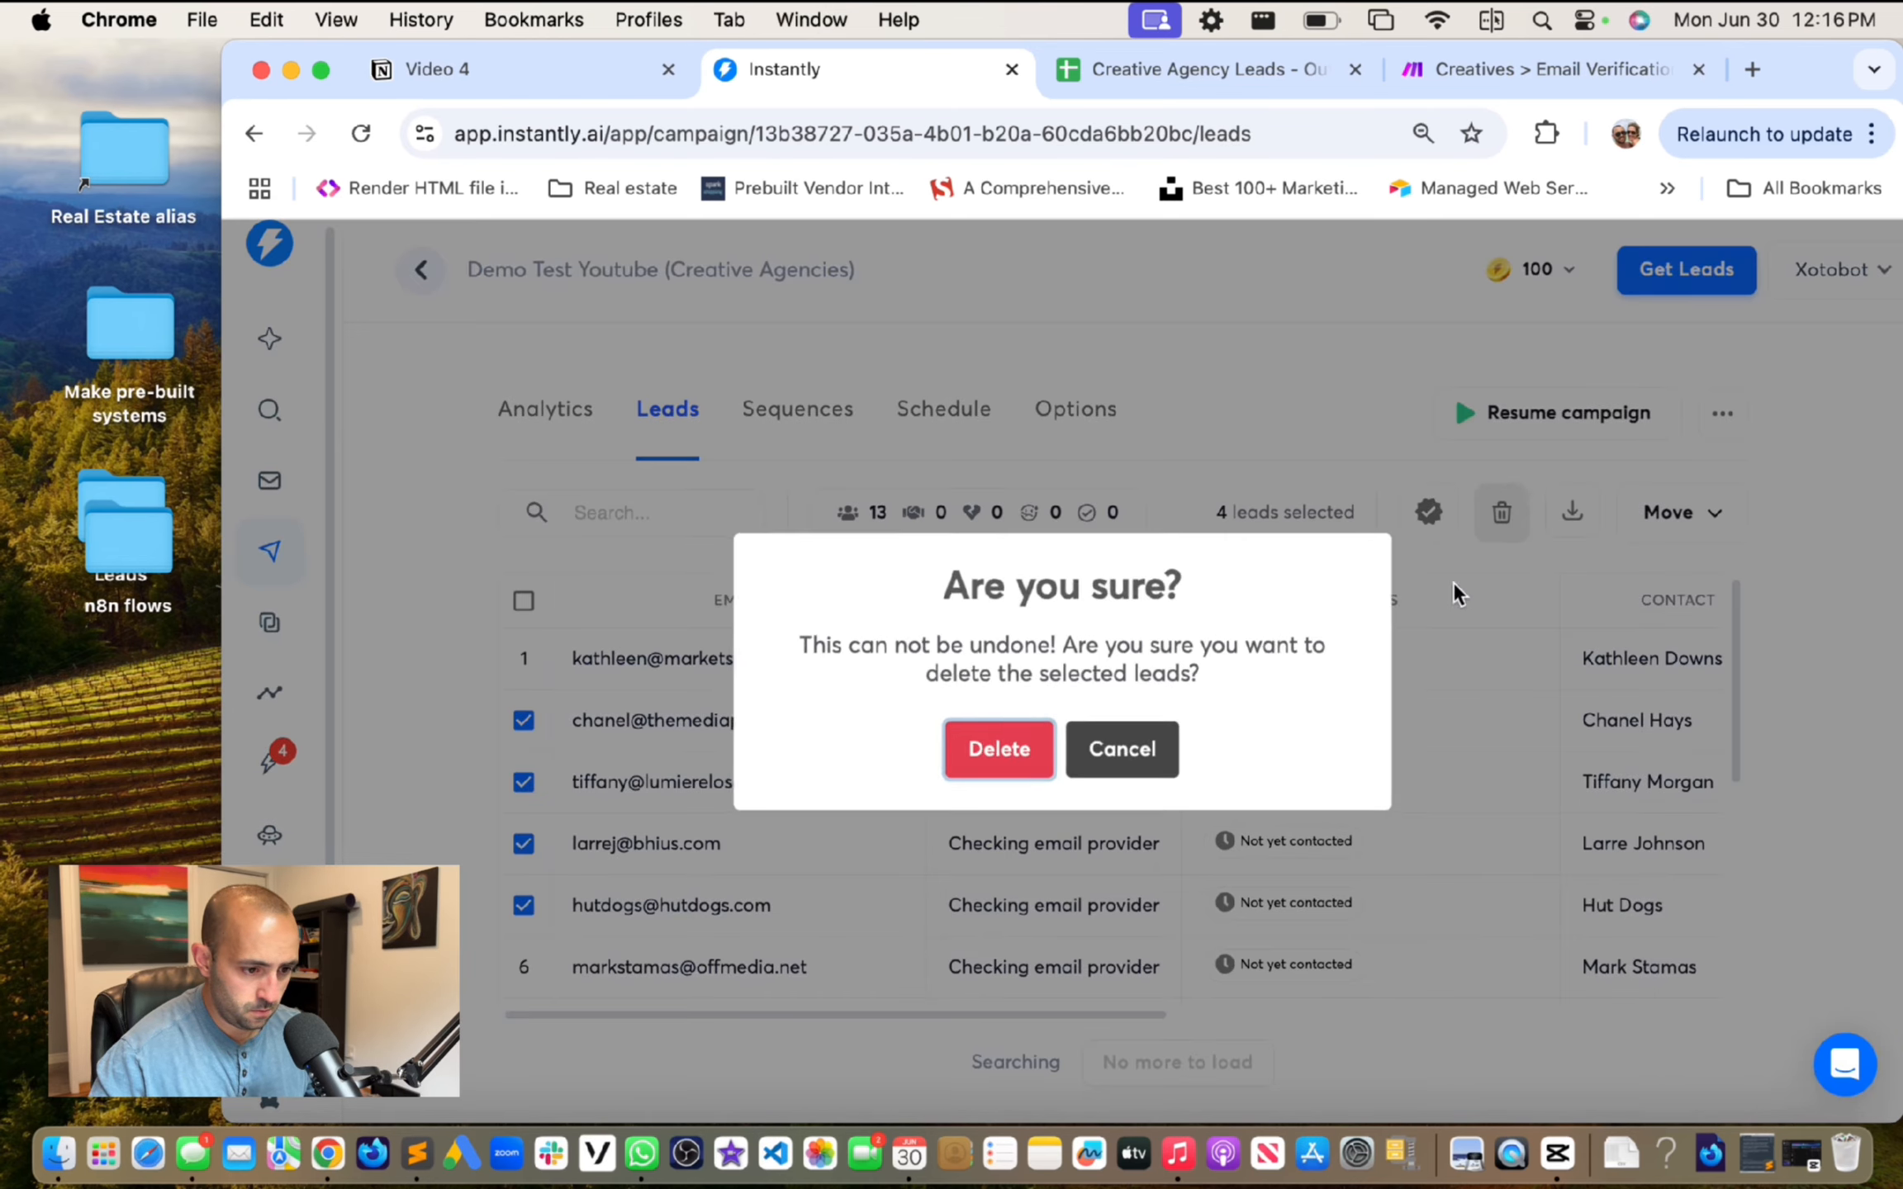
left_click(983, 747)
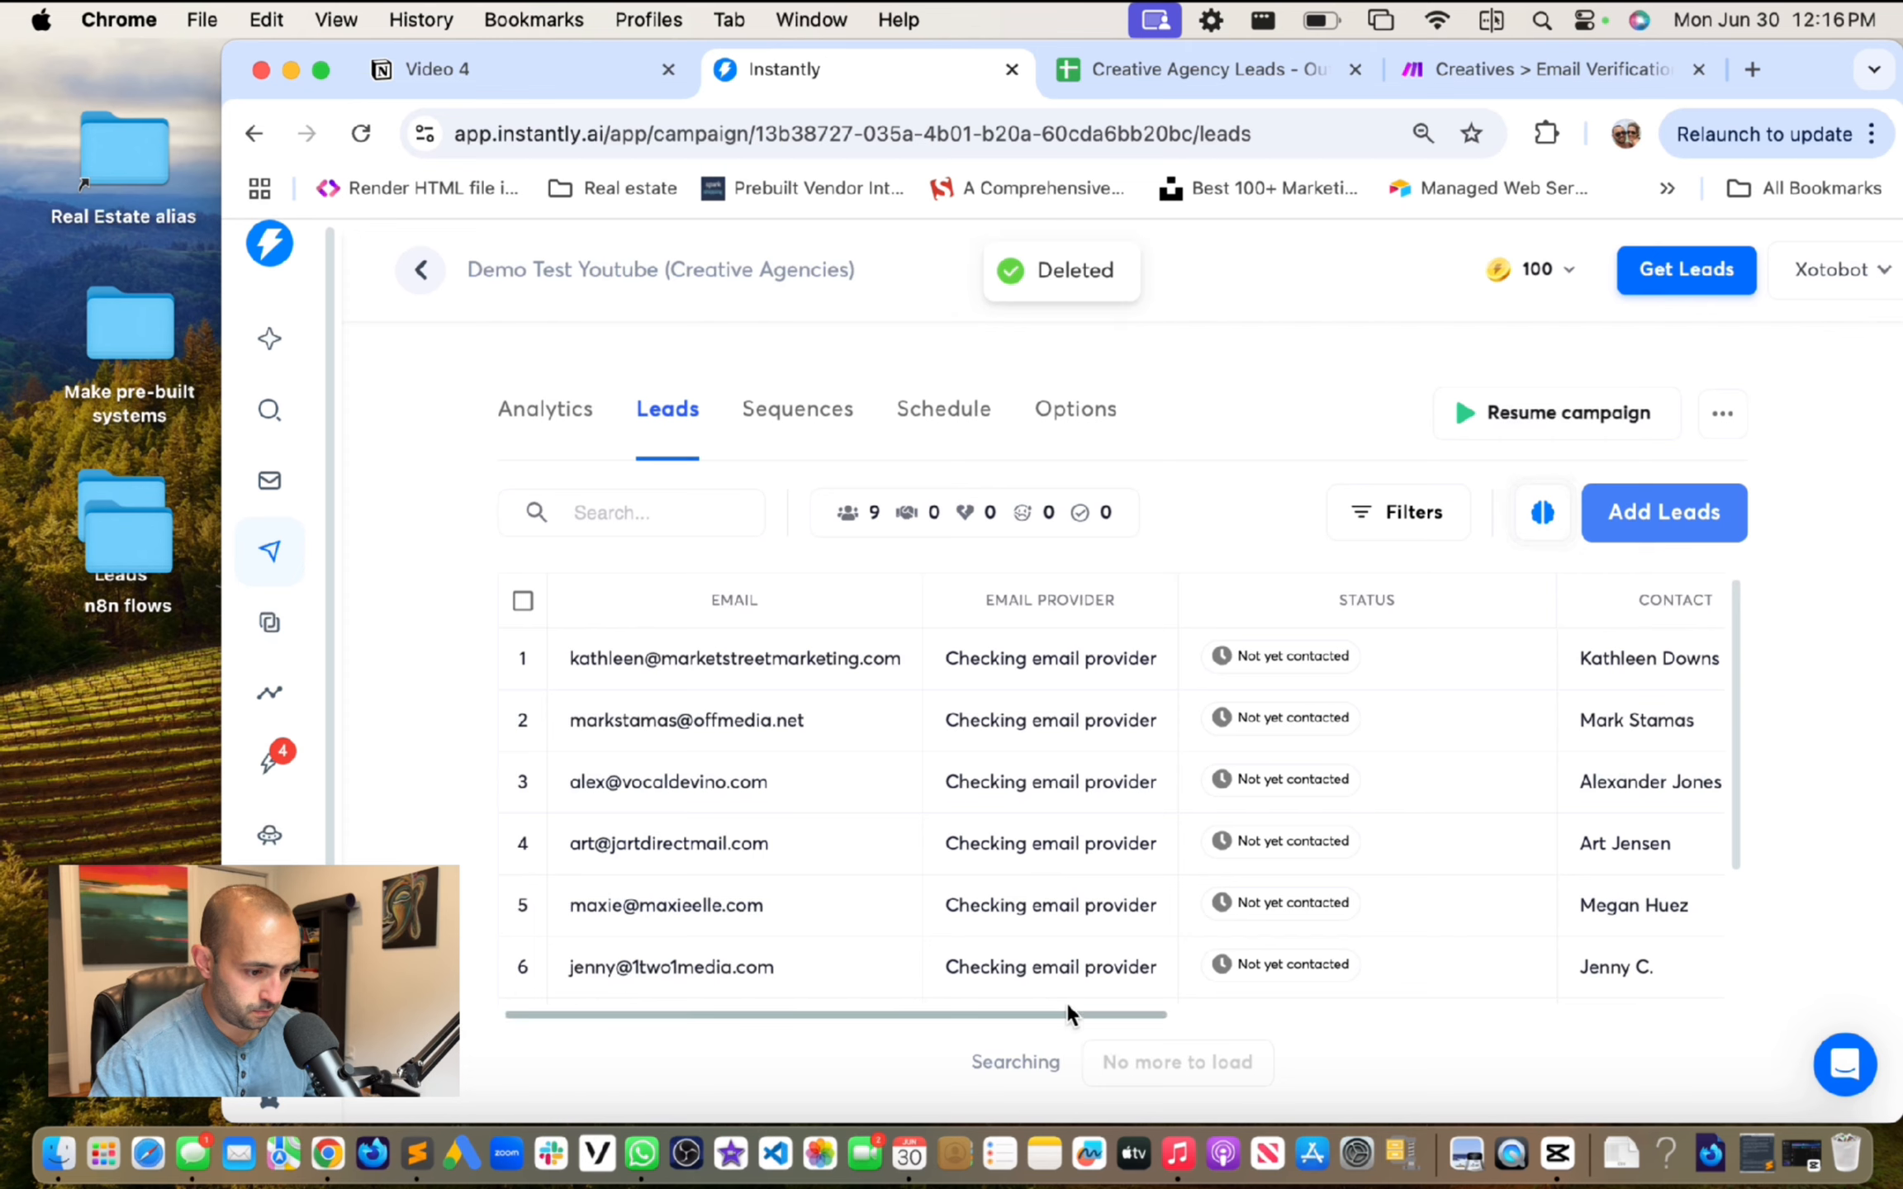
Step: Delete four more unpersonalized leads, including JART Direct Mail, 1two1 Media and CityCenter Co
left_click_drag(1066, 1012, 1645, 1015)
left_click_drag(1738, 773, 1708, 1001)
scroll(1719, 868, "up", 3)
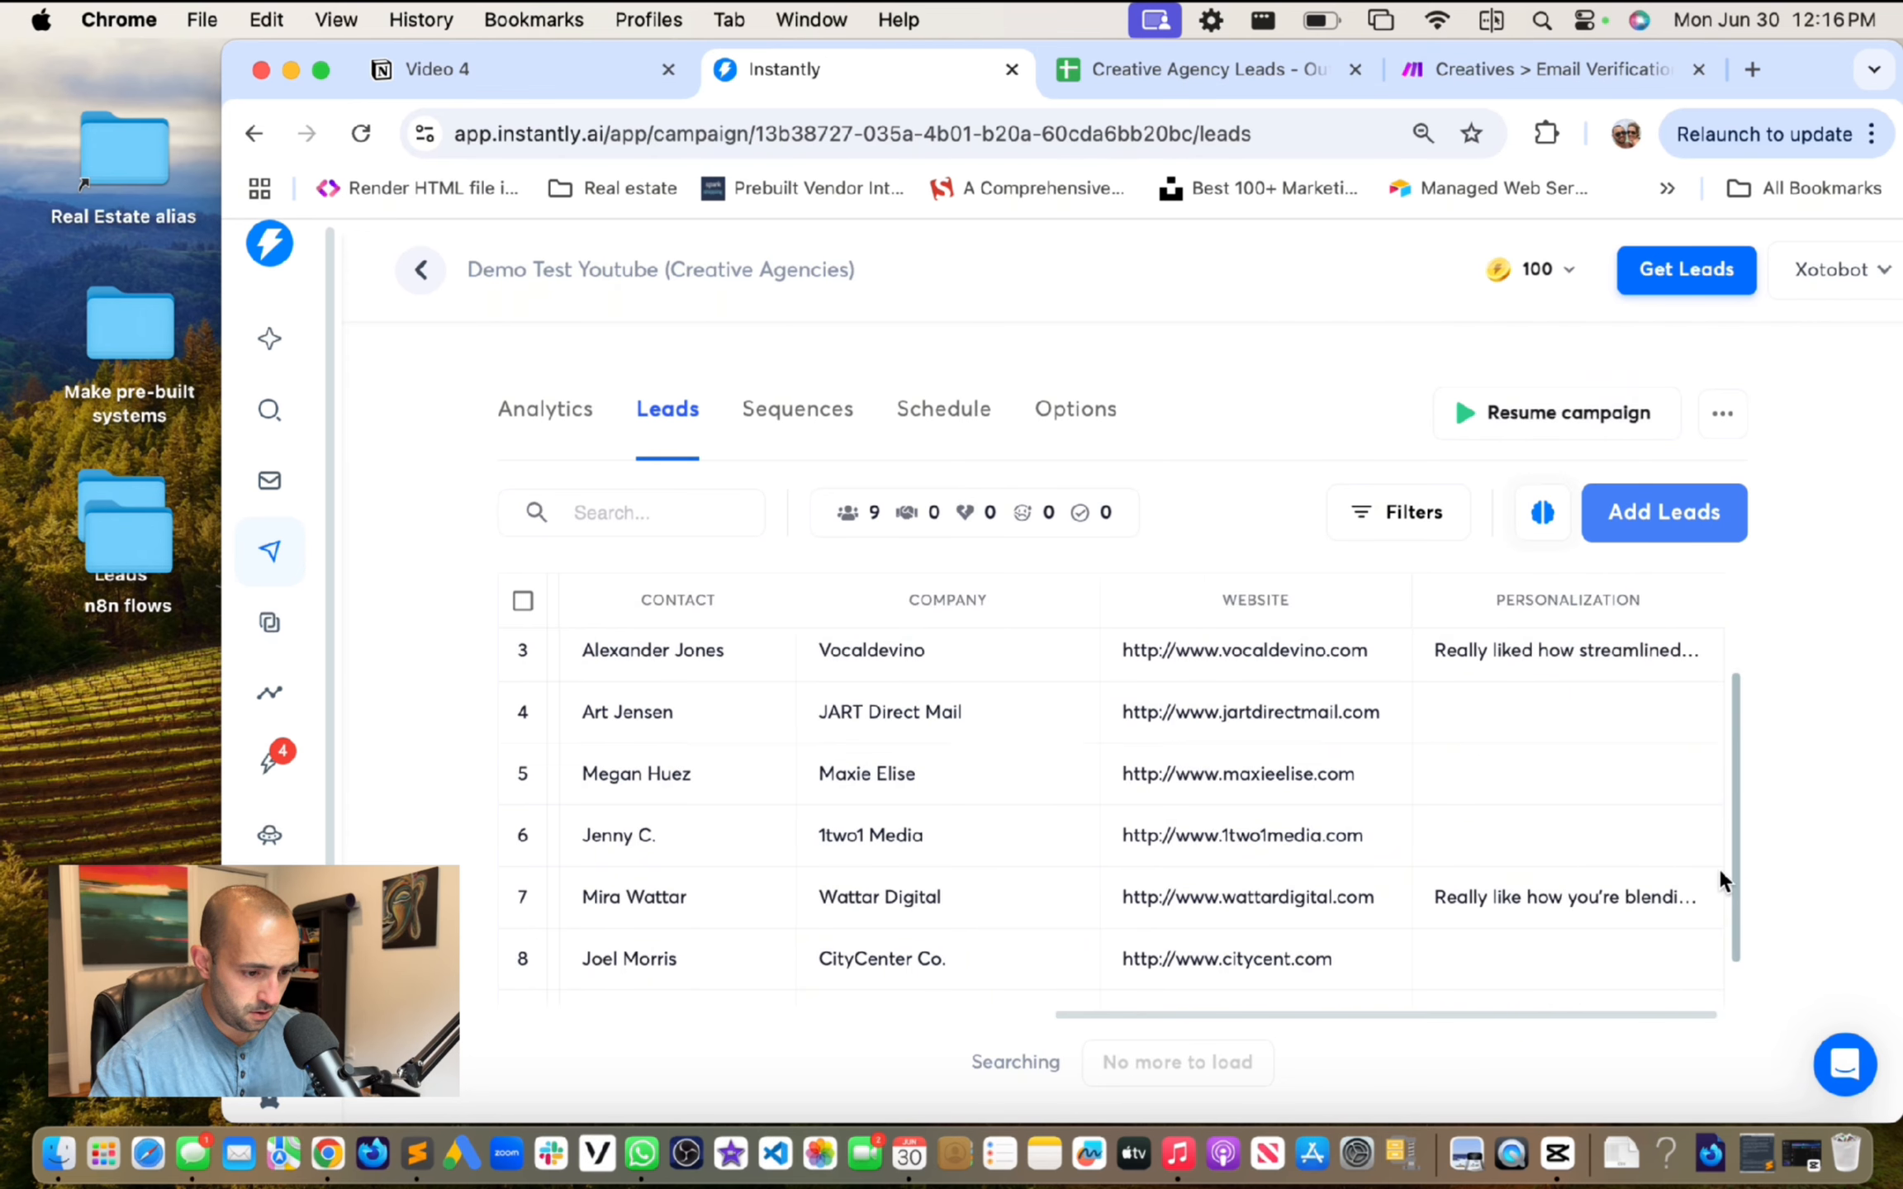
left_click(520, 756)
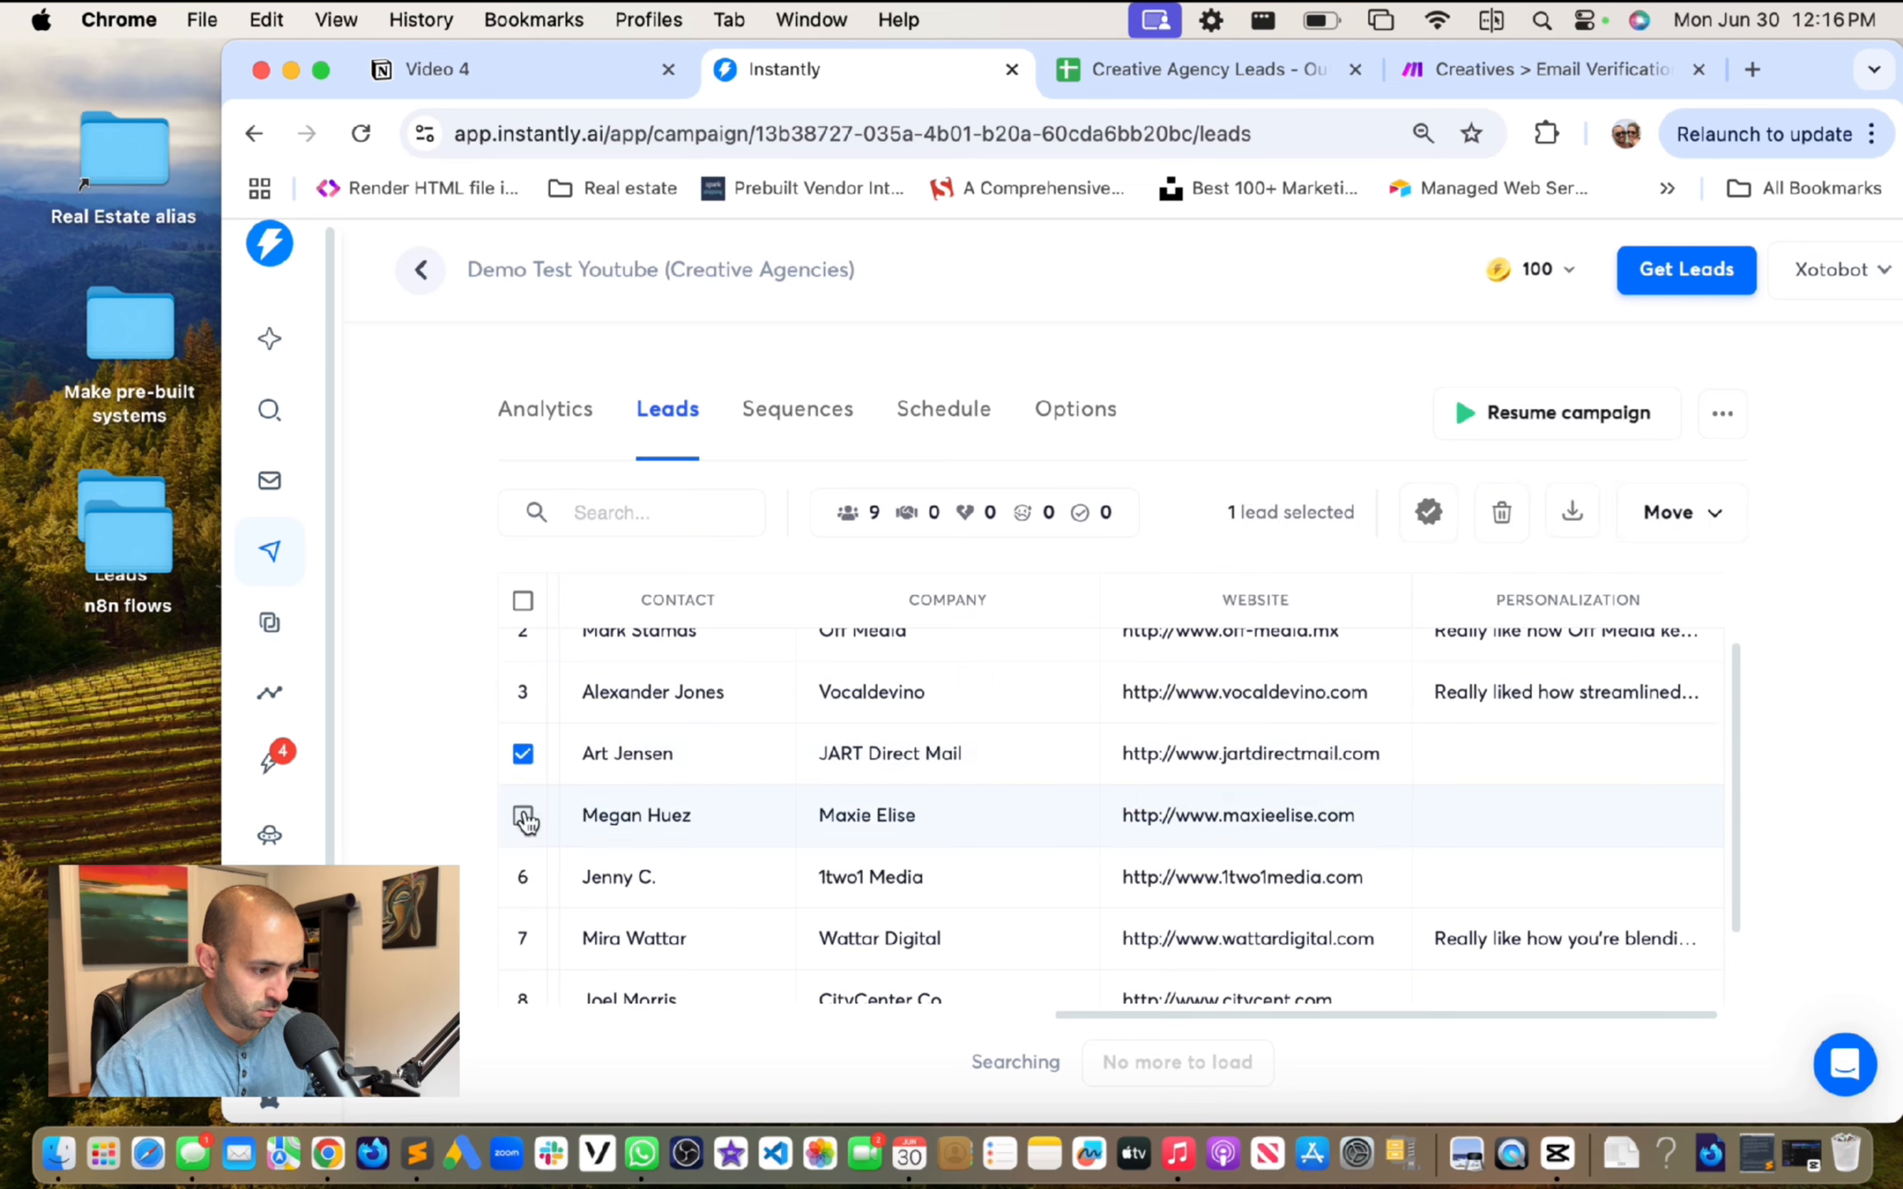
left_click(522, 815)
left_click(522, 877)
scroll(529, 879, "down", 2)
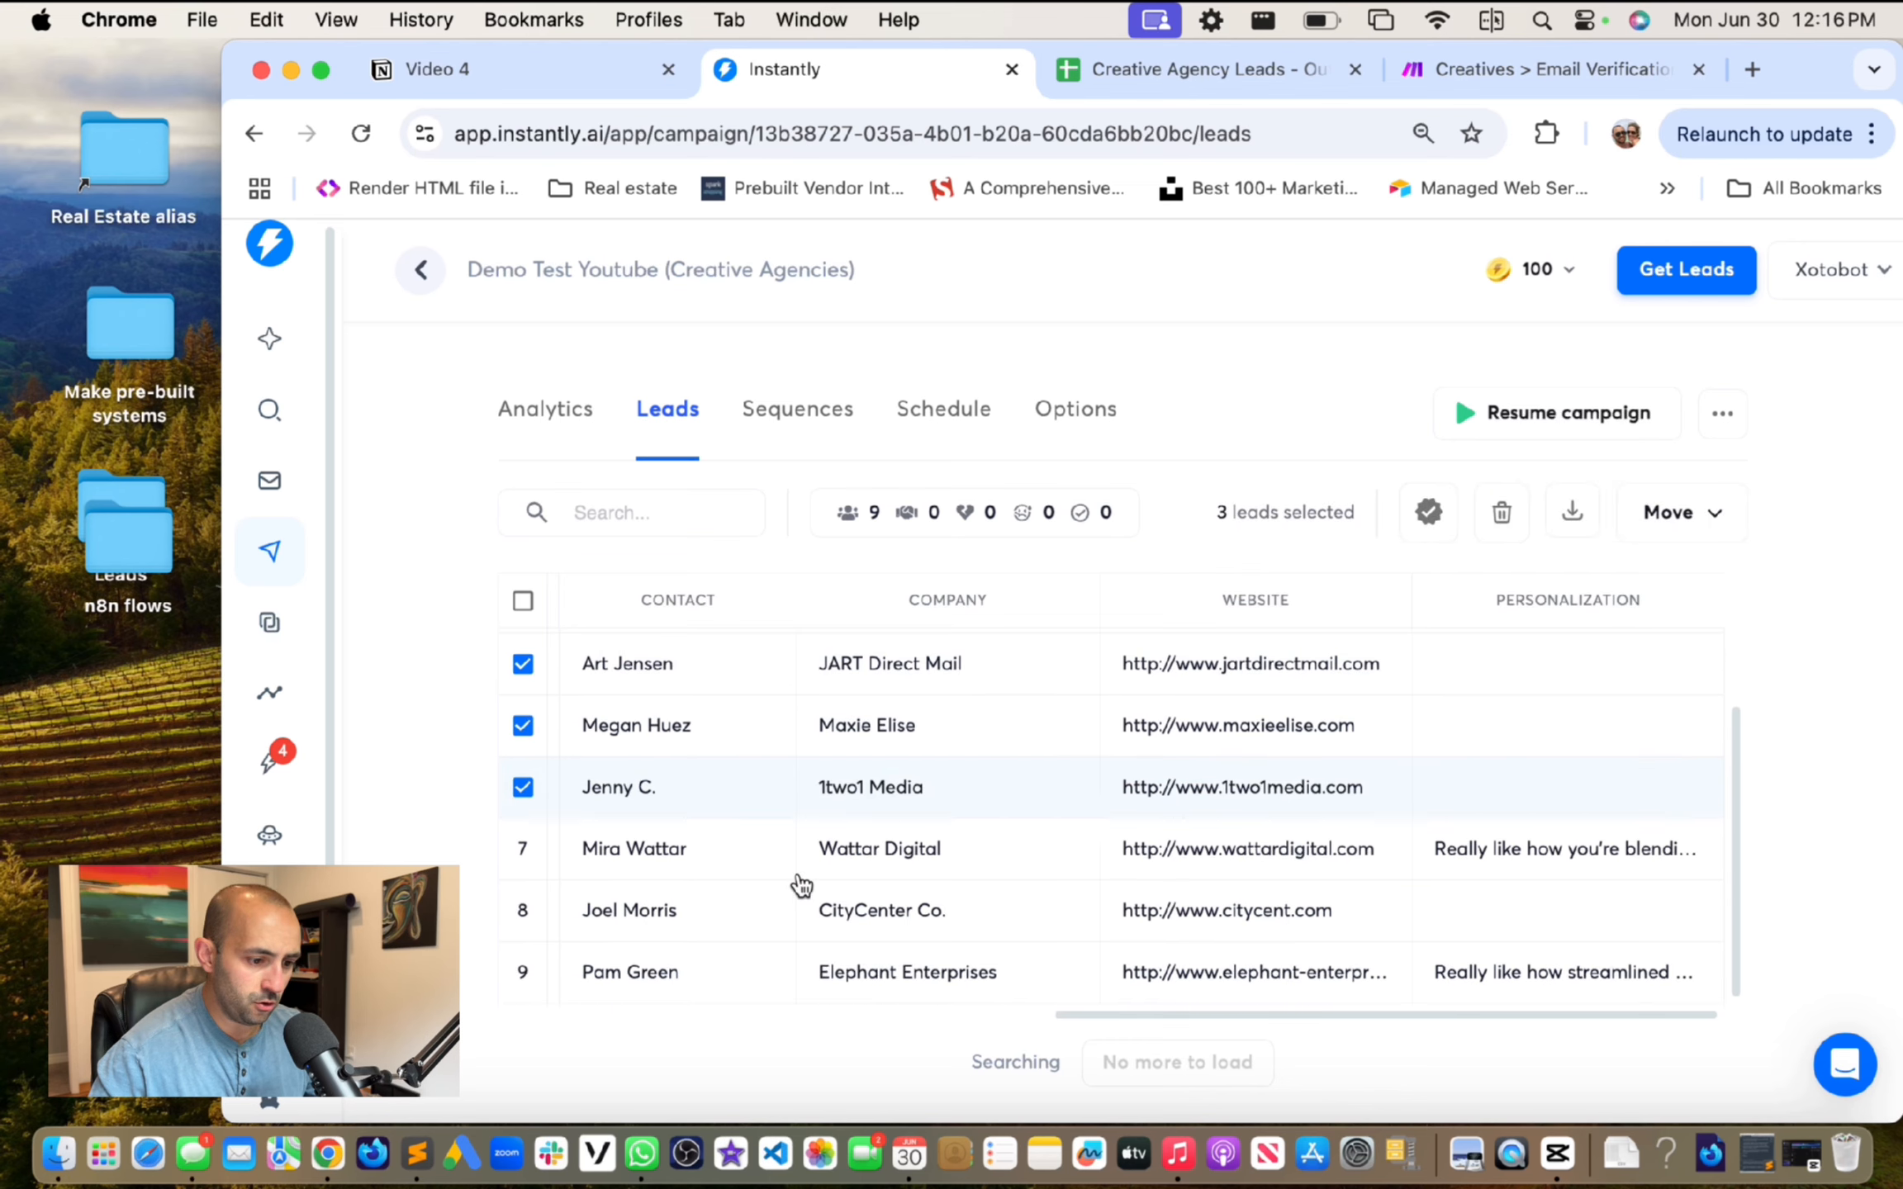
left_click(522, 910)
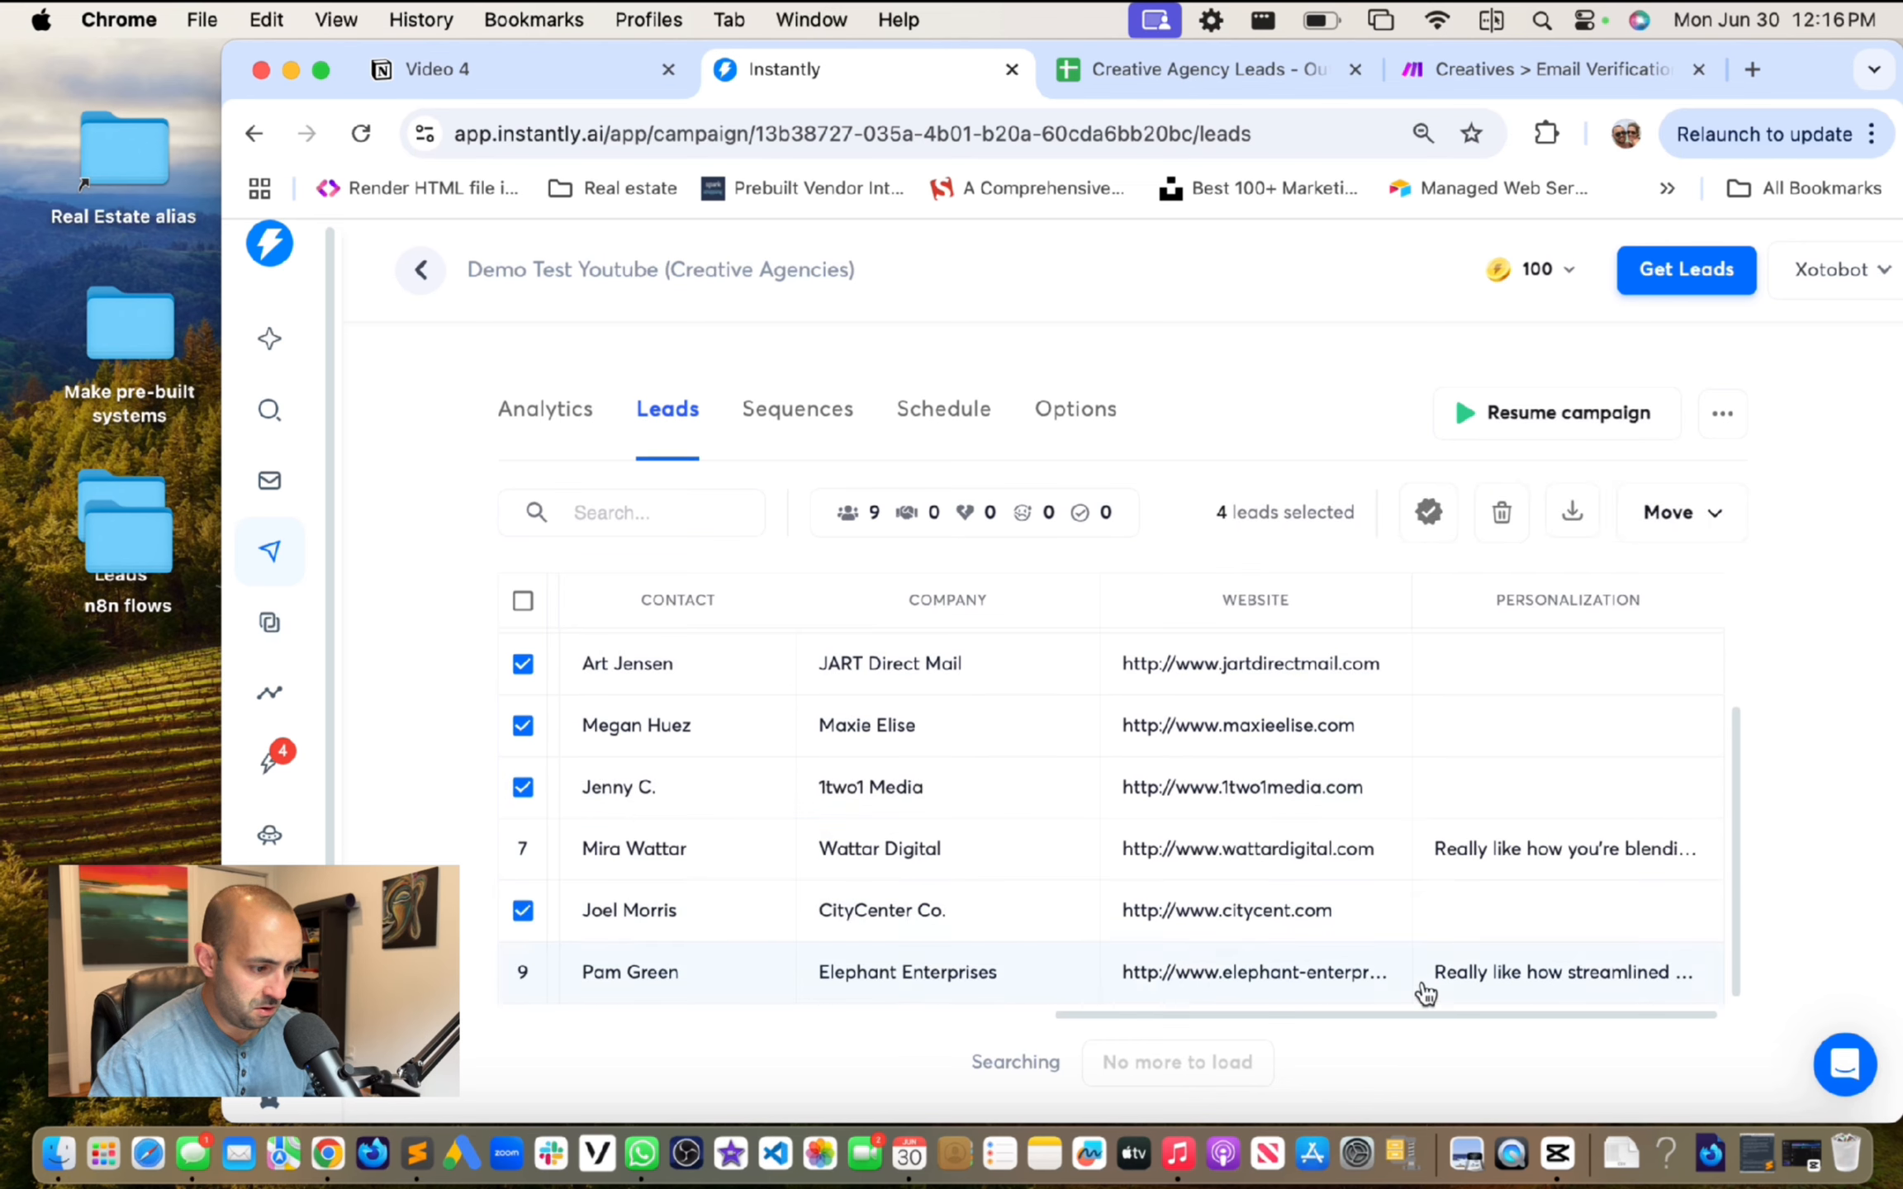
left_click(1501, 514)
left_click(995, 752)
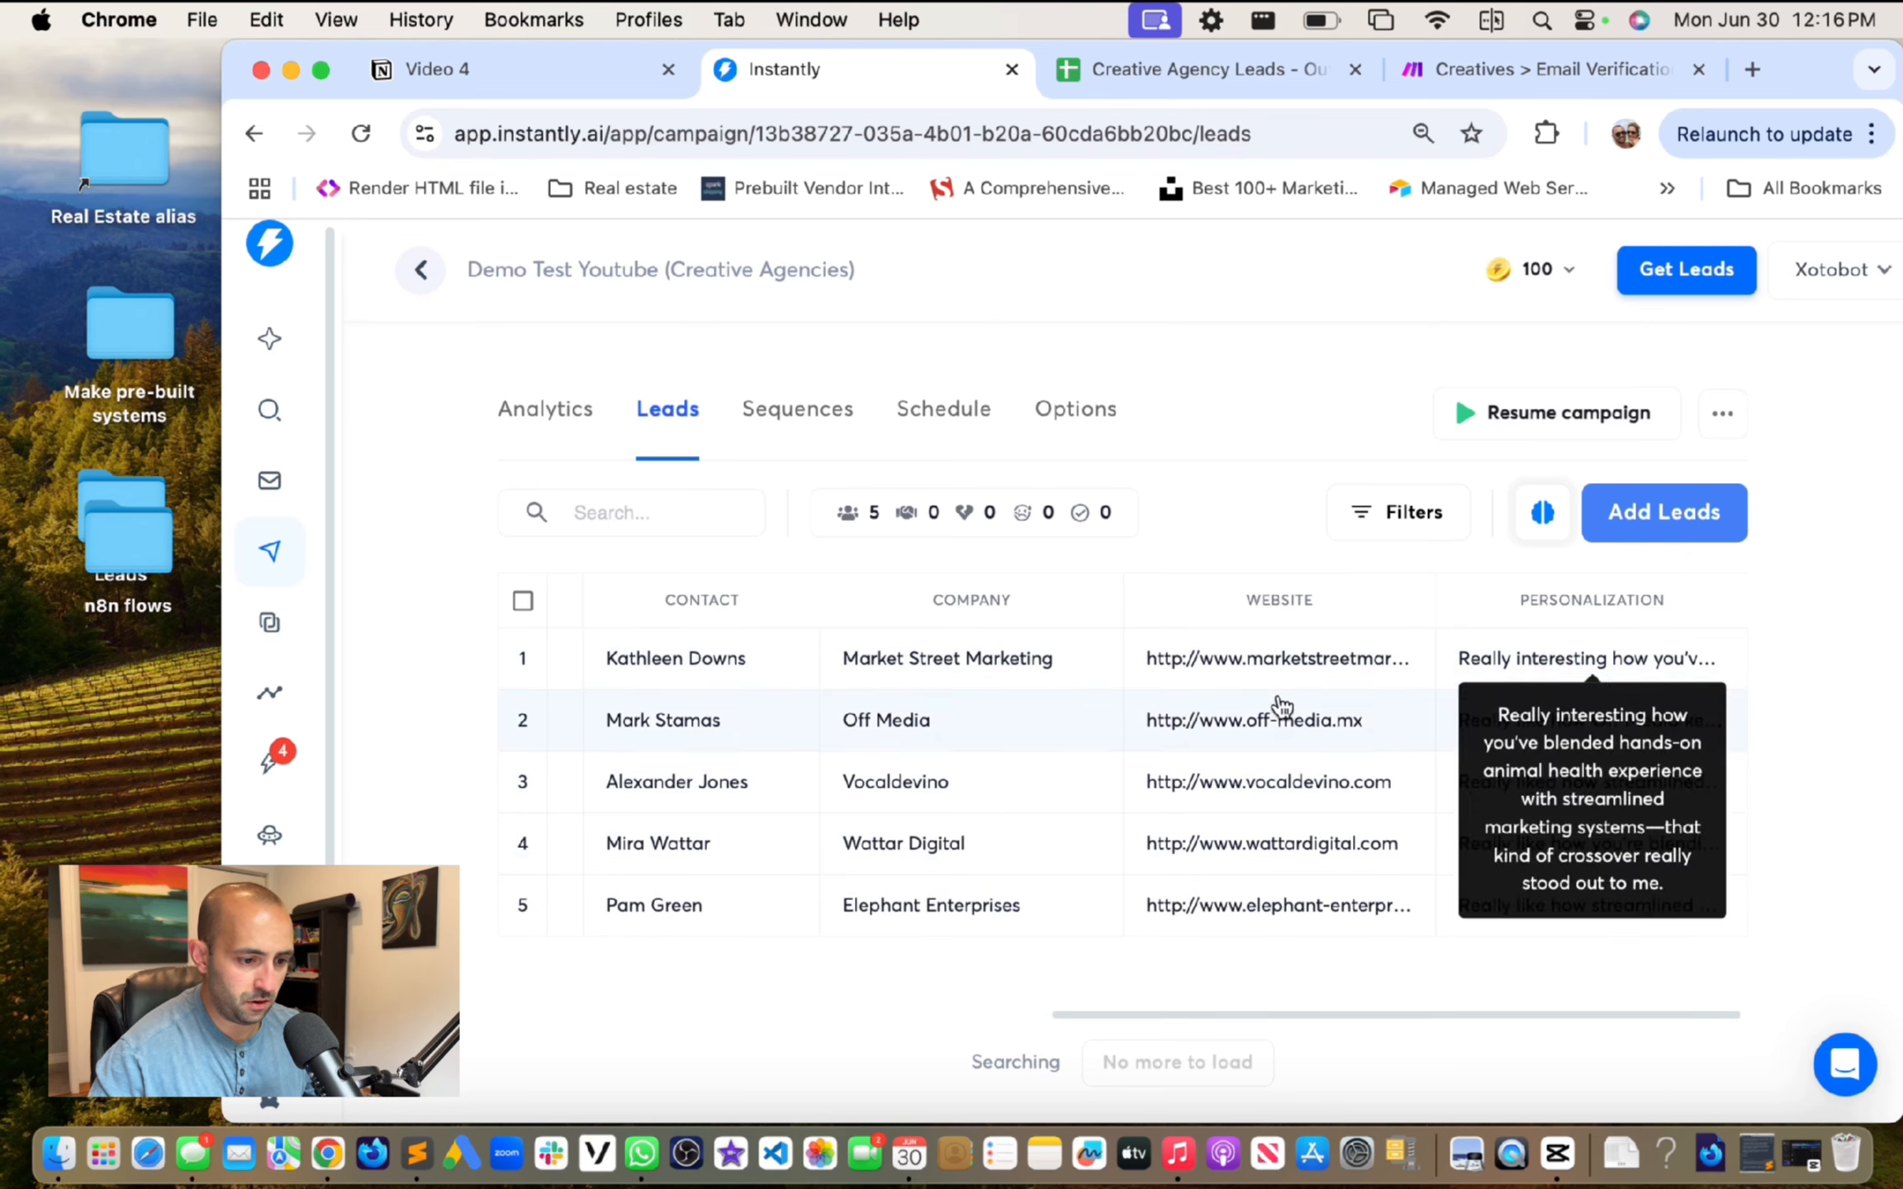
left_click(820, 425)
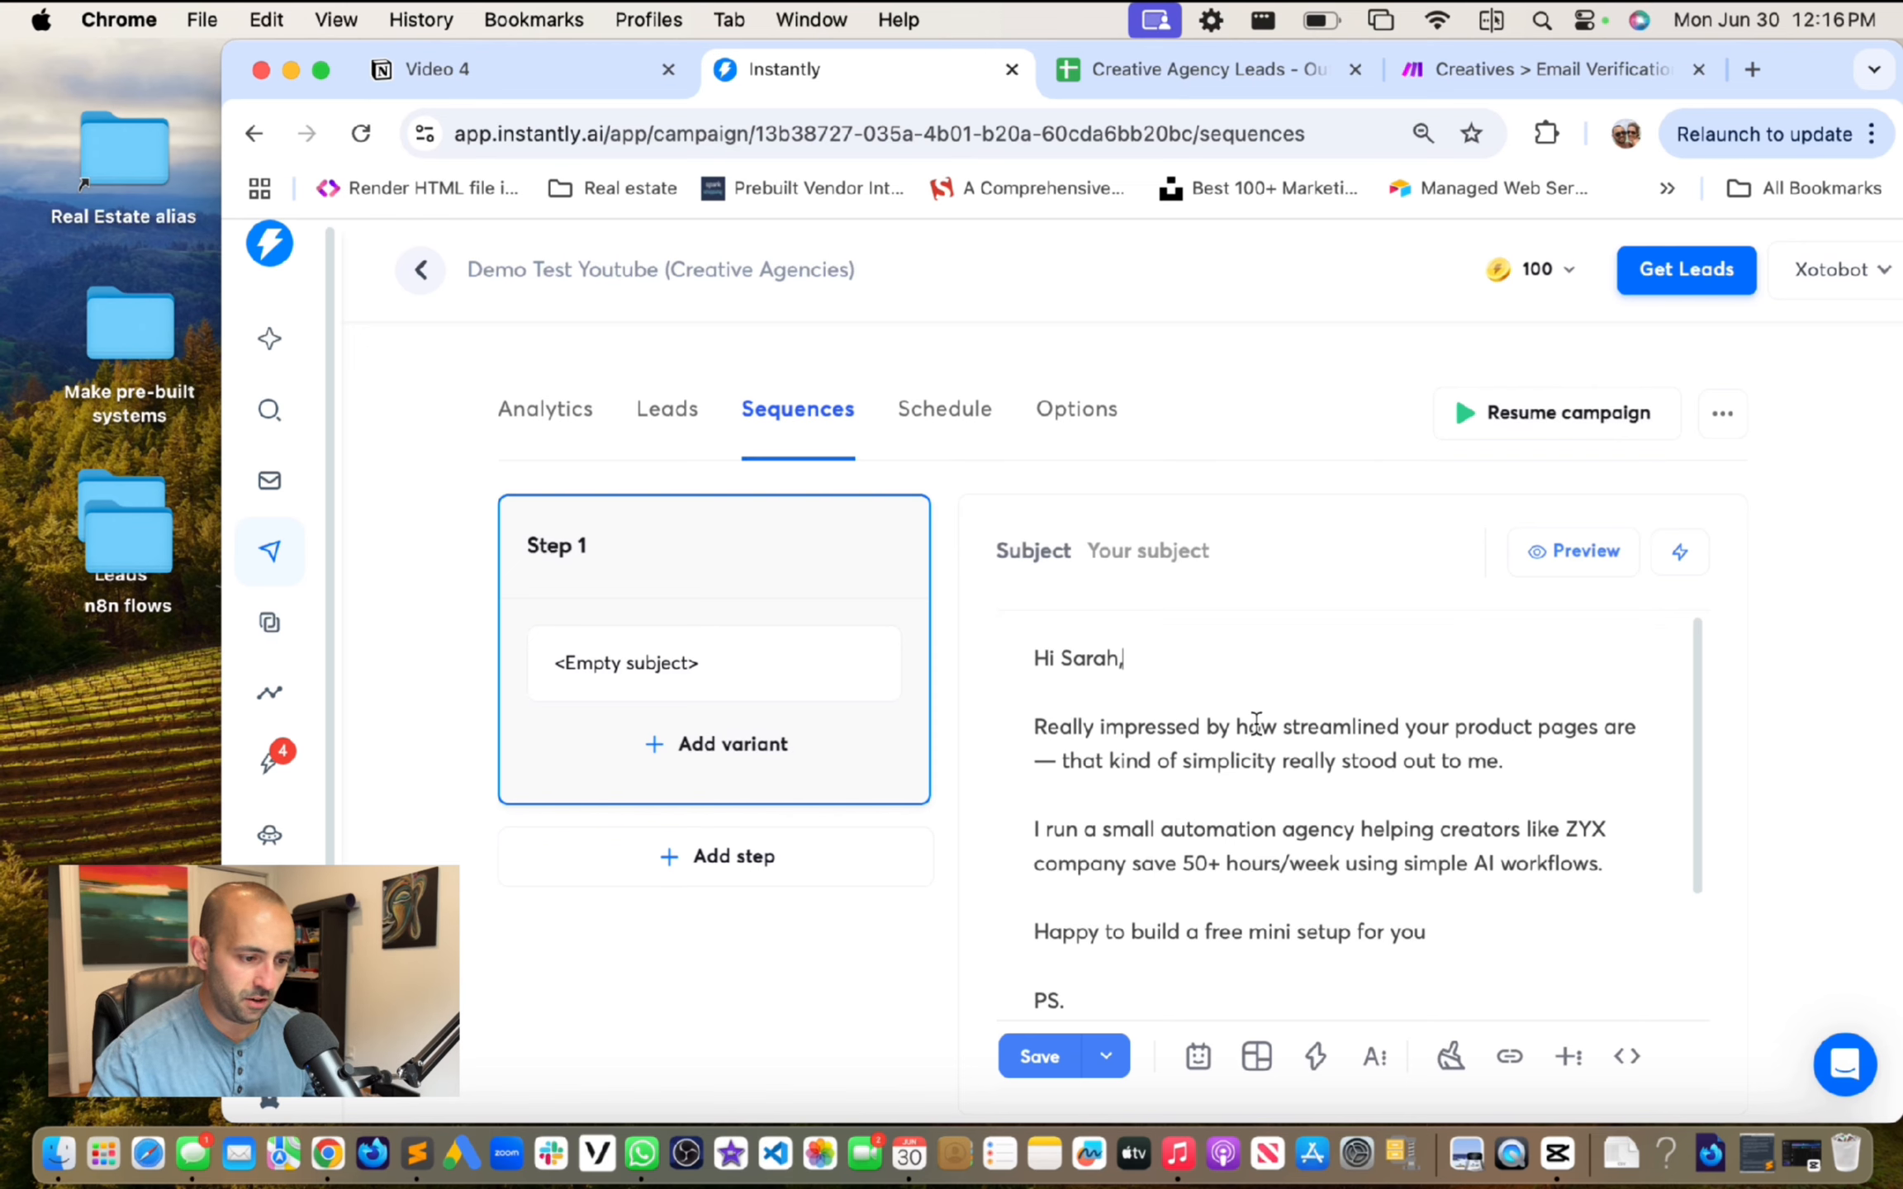
Step: Replace the hard-coded name in the greeting with {{firstName}} followed by a comma
scroll(1431, 867, "down", 2)
scroll(1499, 856, "up", 2)
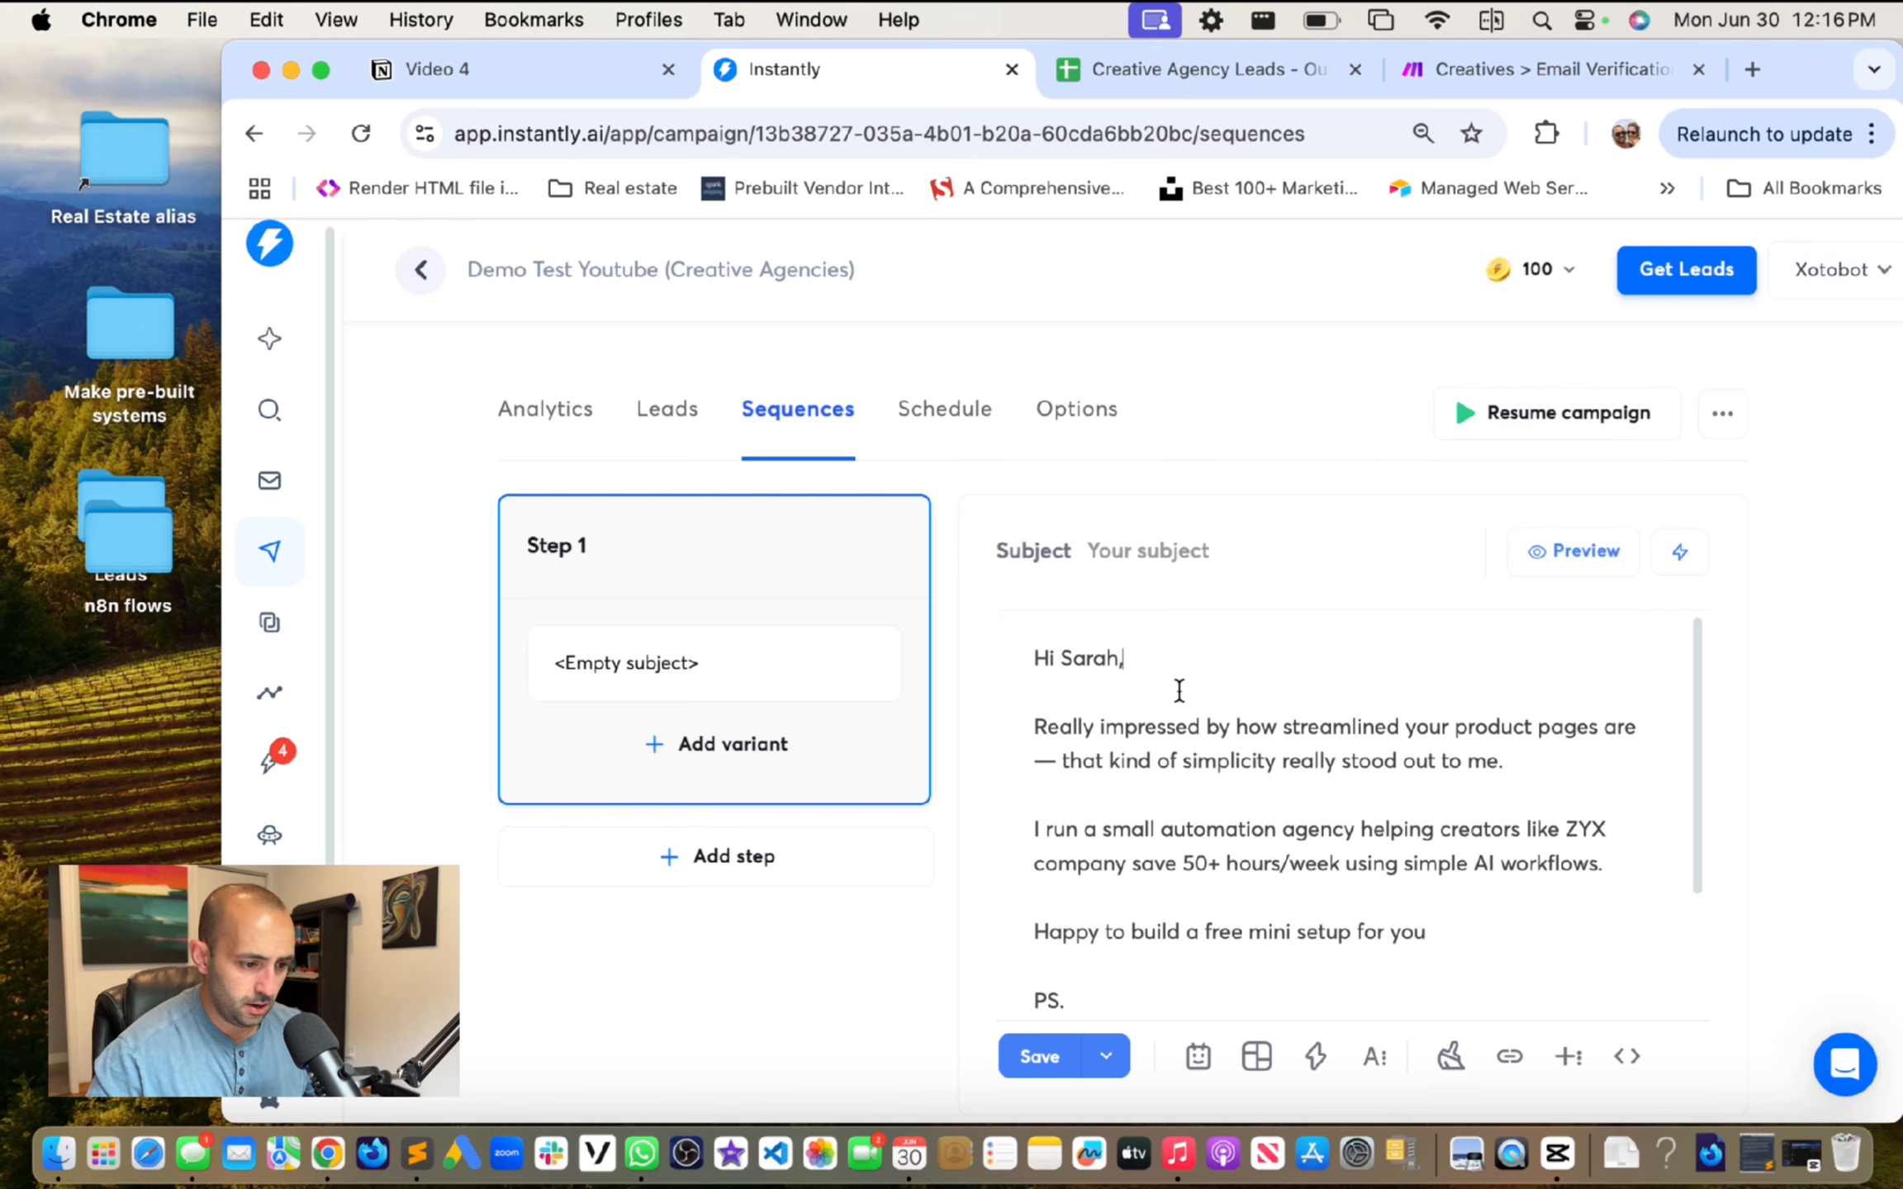
left_click_drag(1146, 653, 1060, 659)
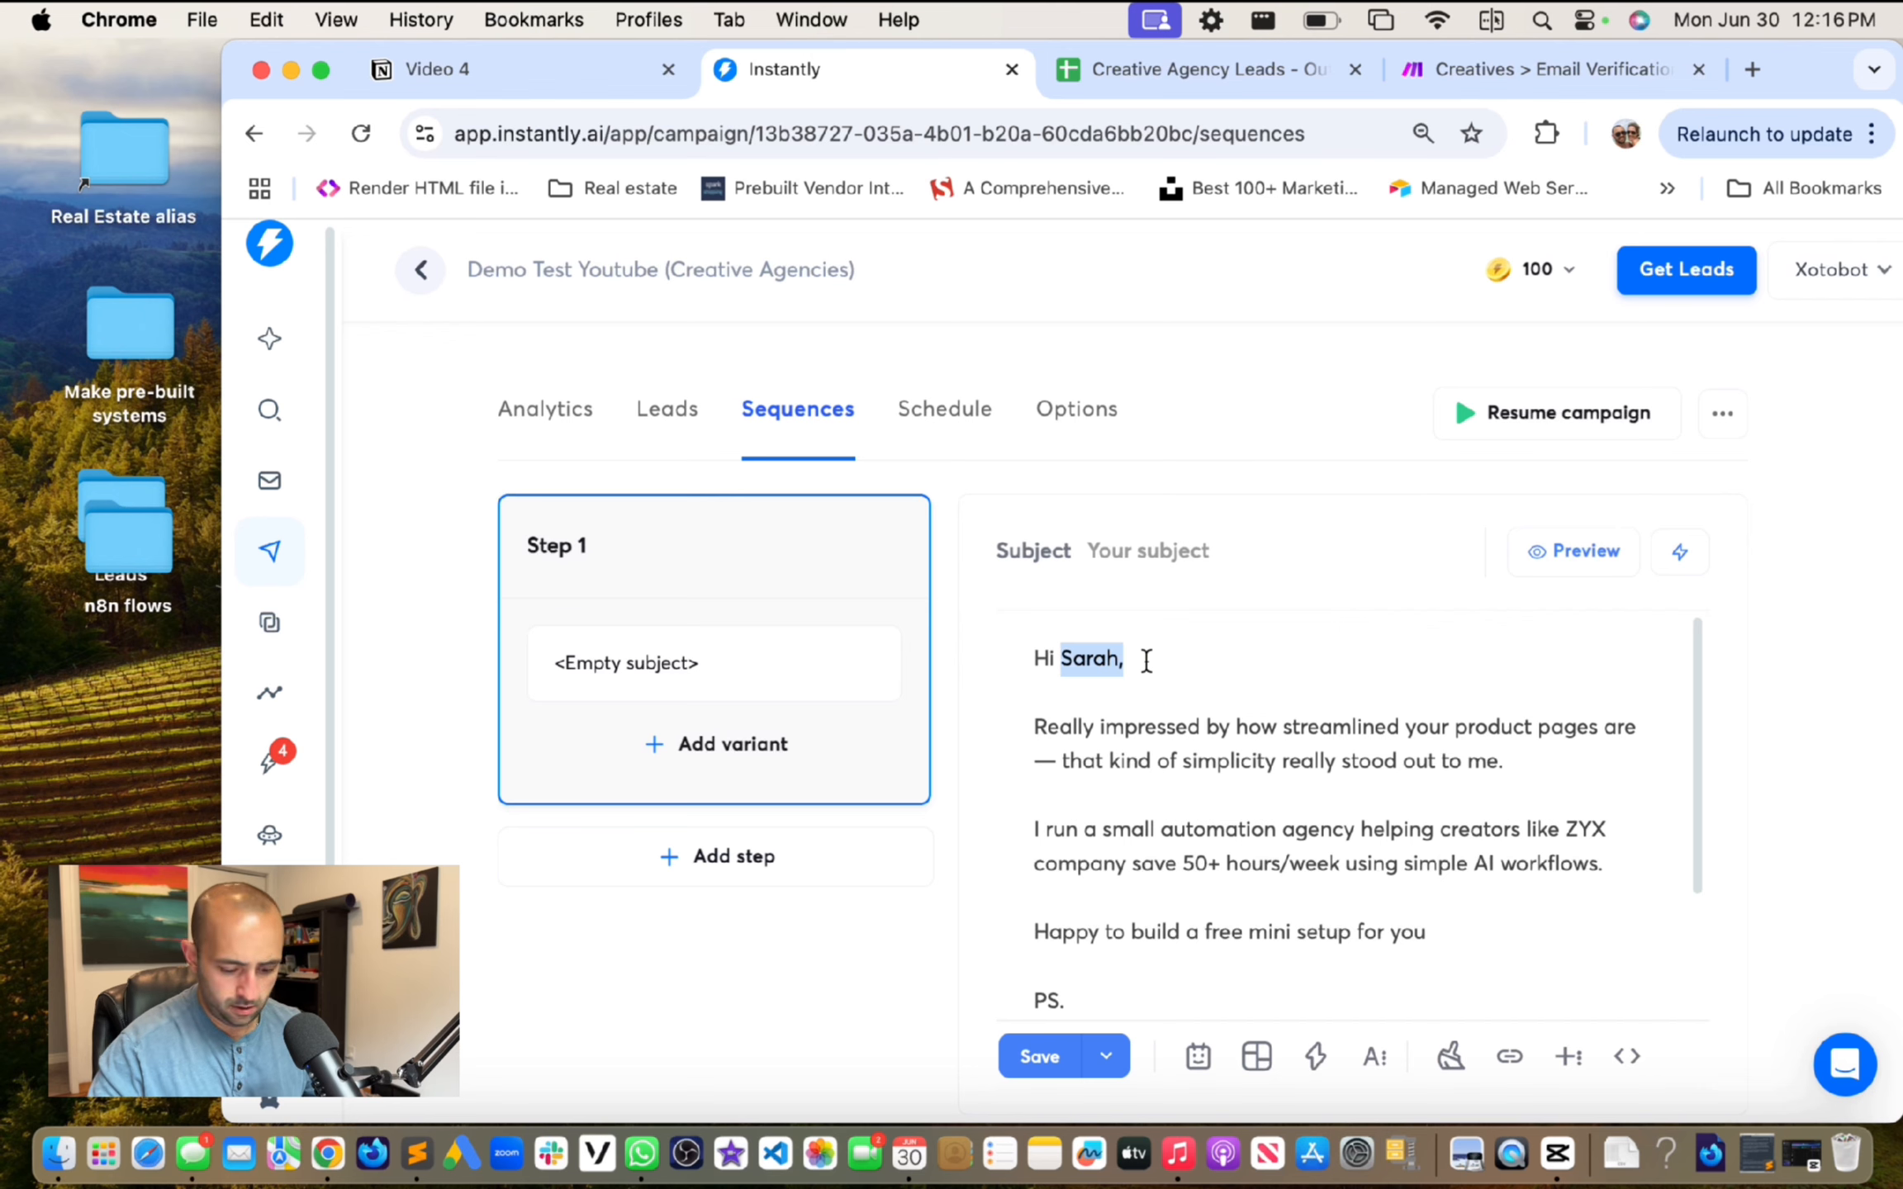
type("{{")
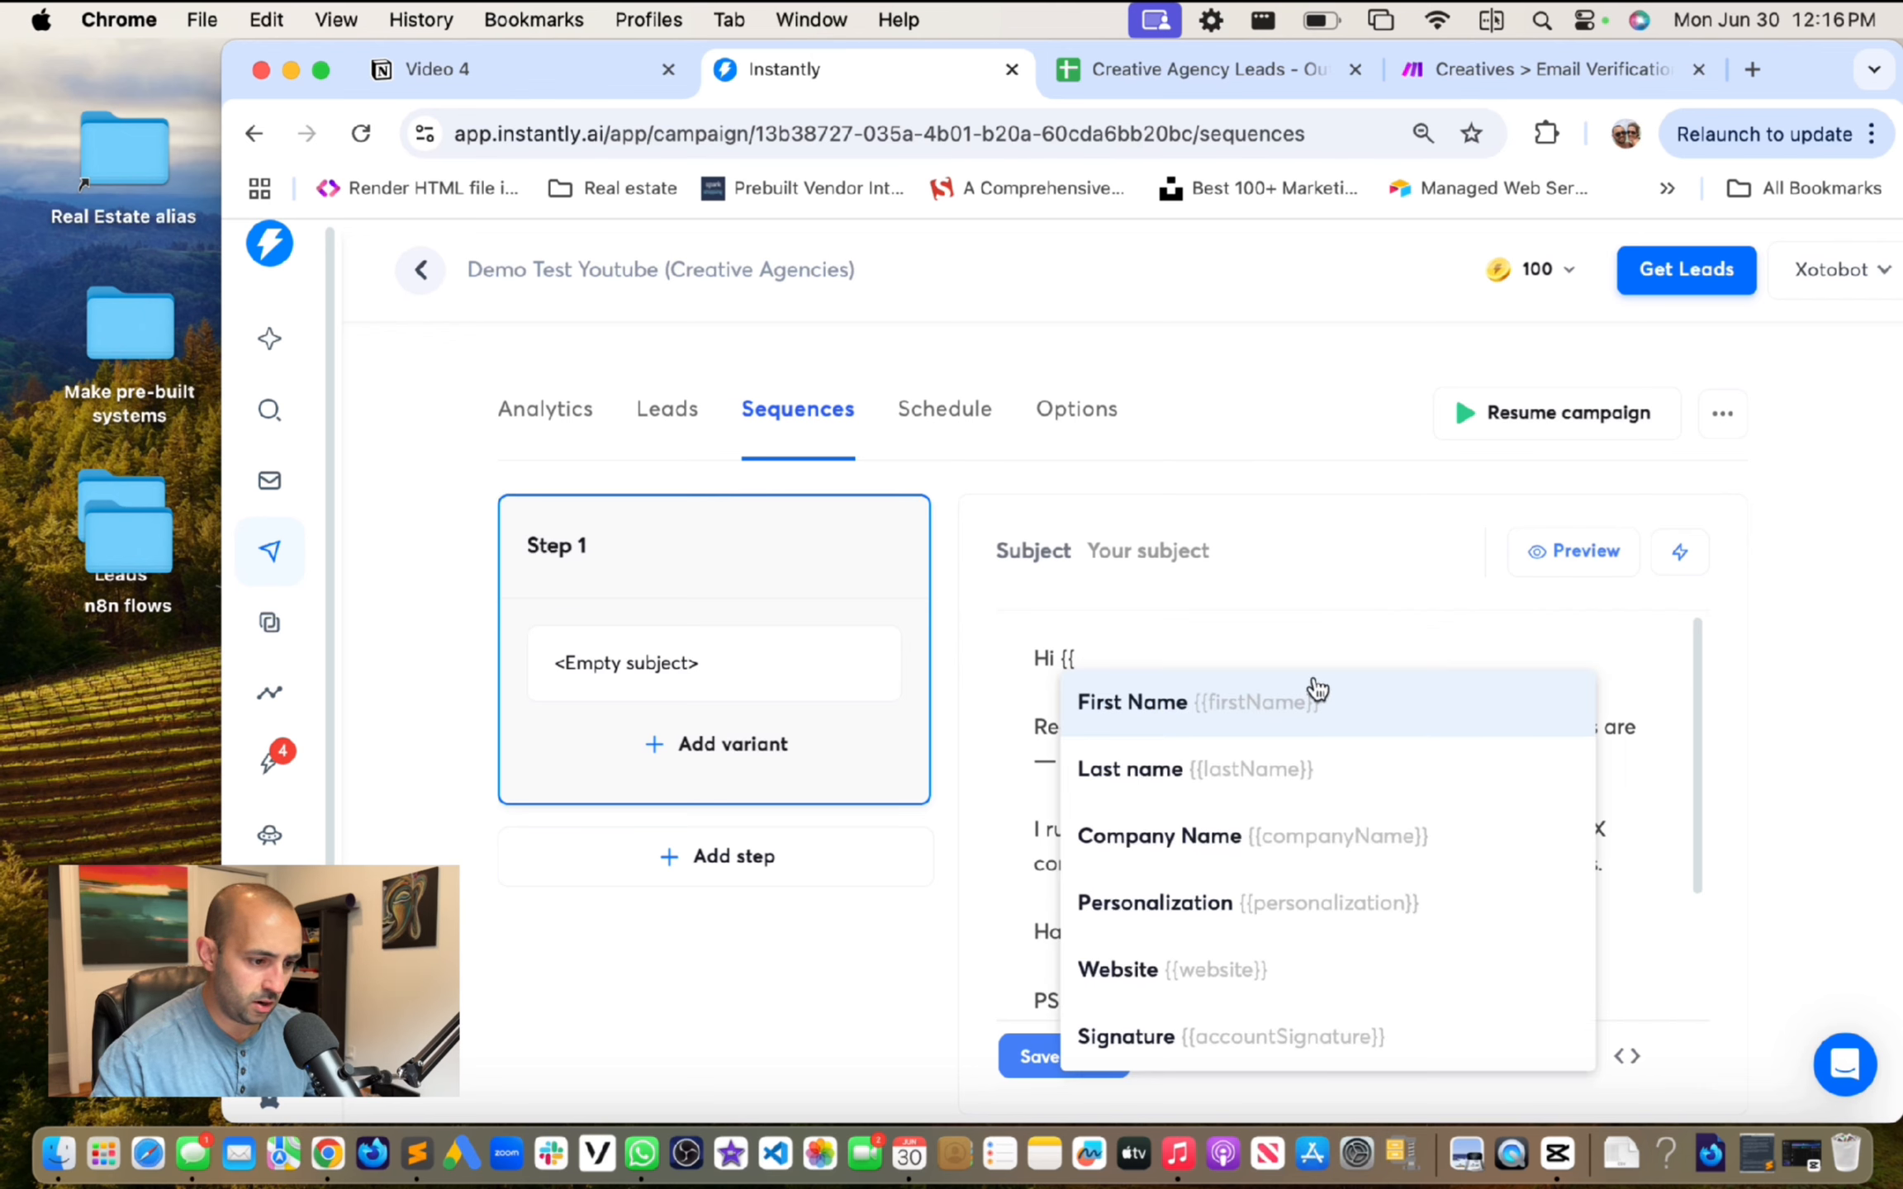
left_click(1244, 690)
type(",")
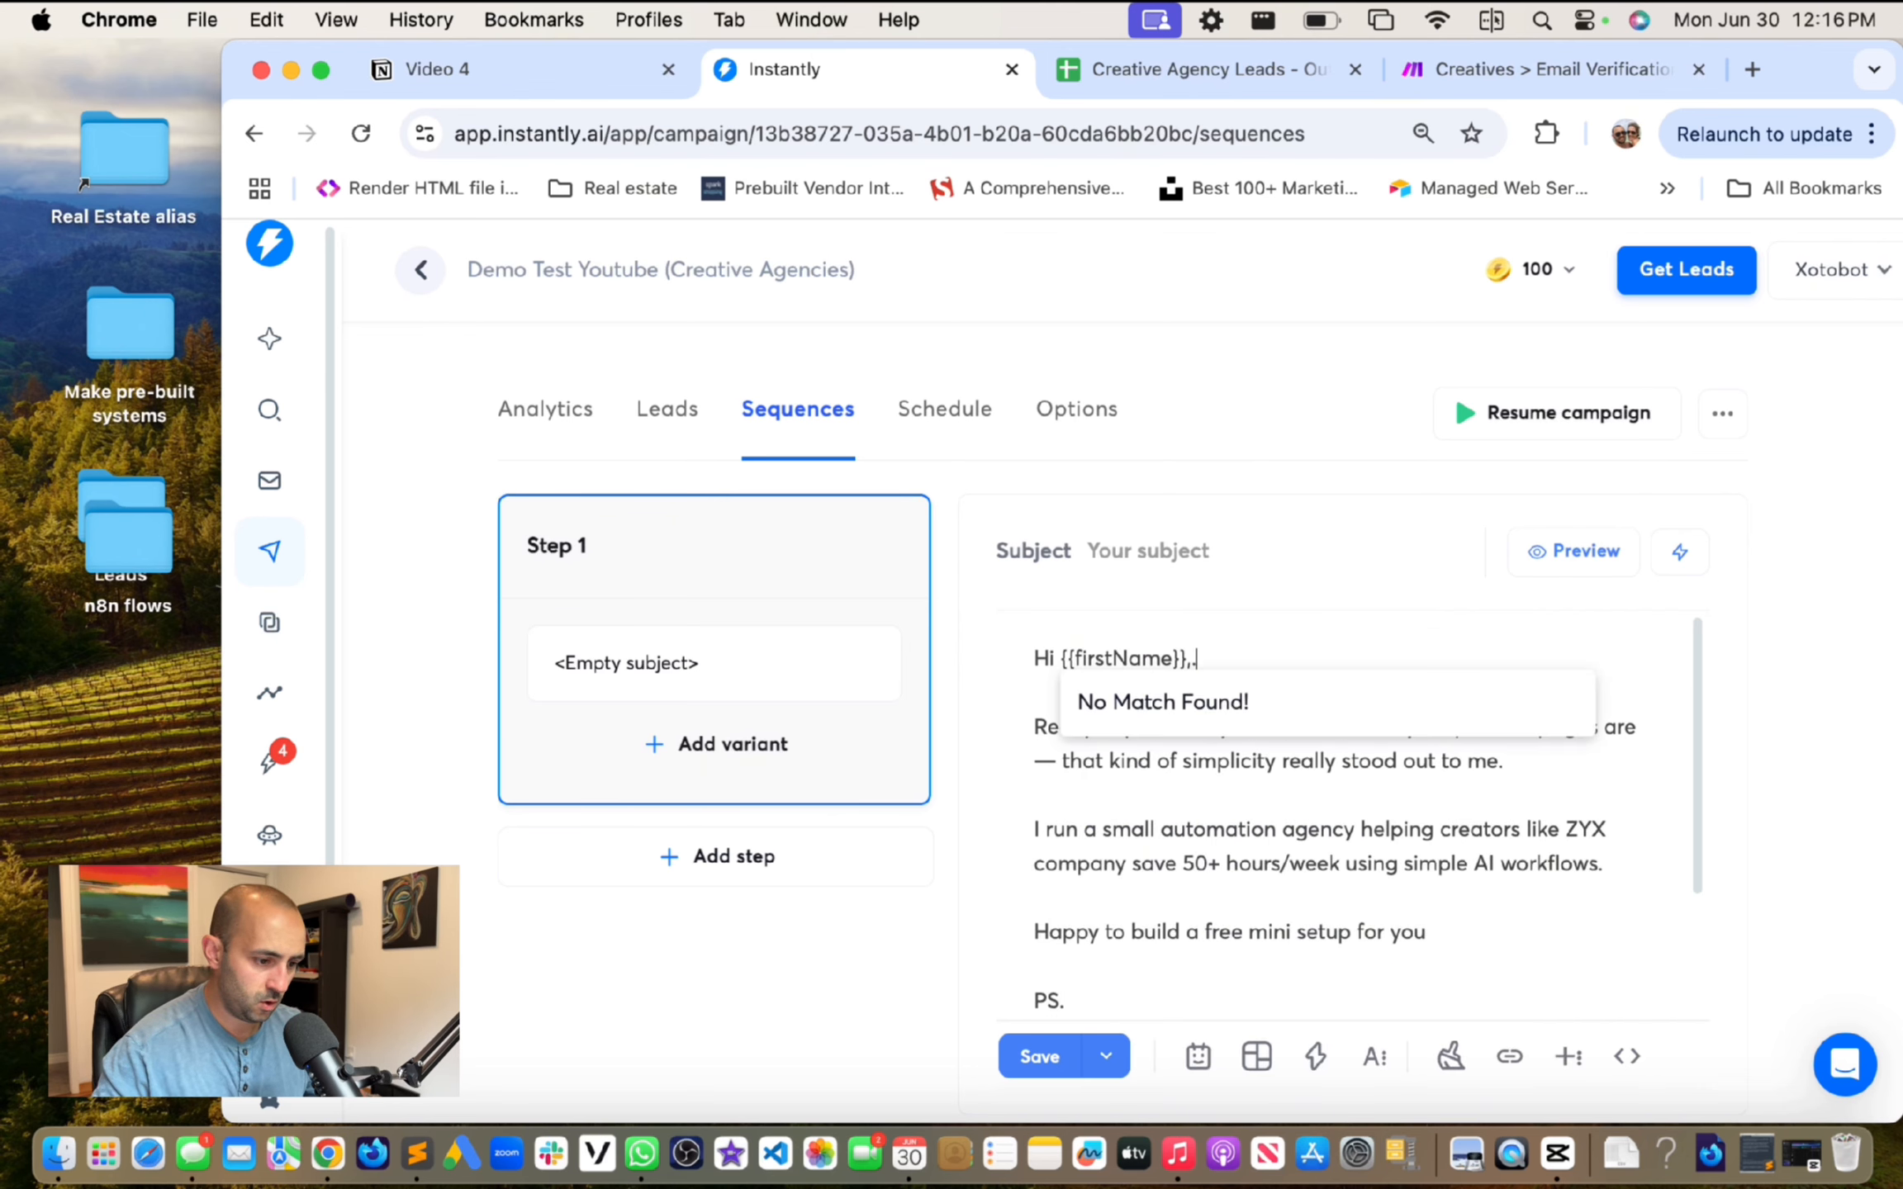
left_click(1382, 772)
Step: Swap the hard-coded compliment paragraph for the {{personalization}} variable
left_click_drag(1547, 755, 1062, 728)
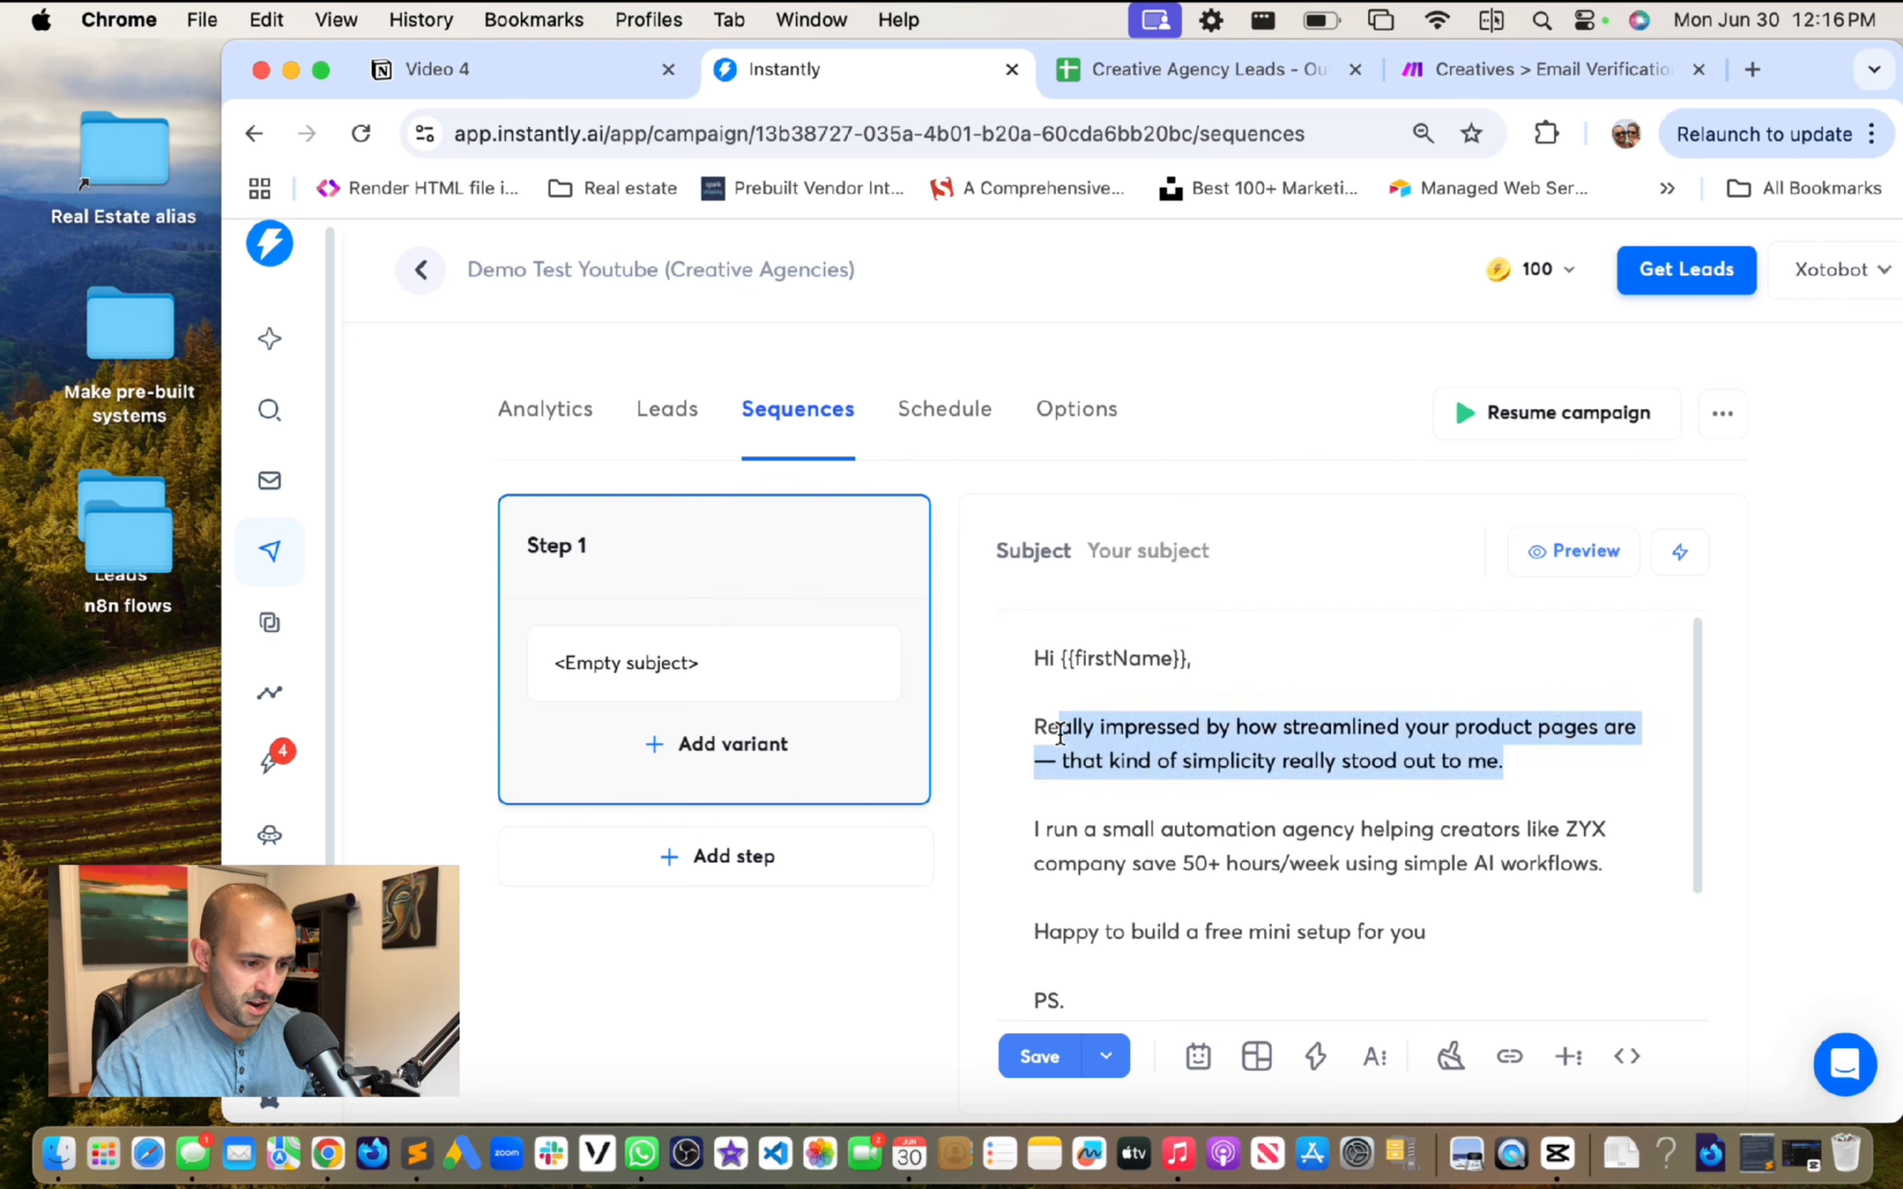
key("BackSpace")
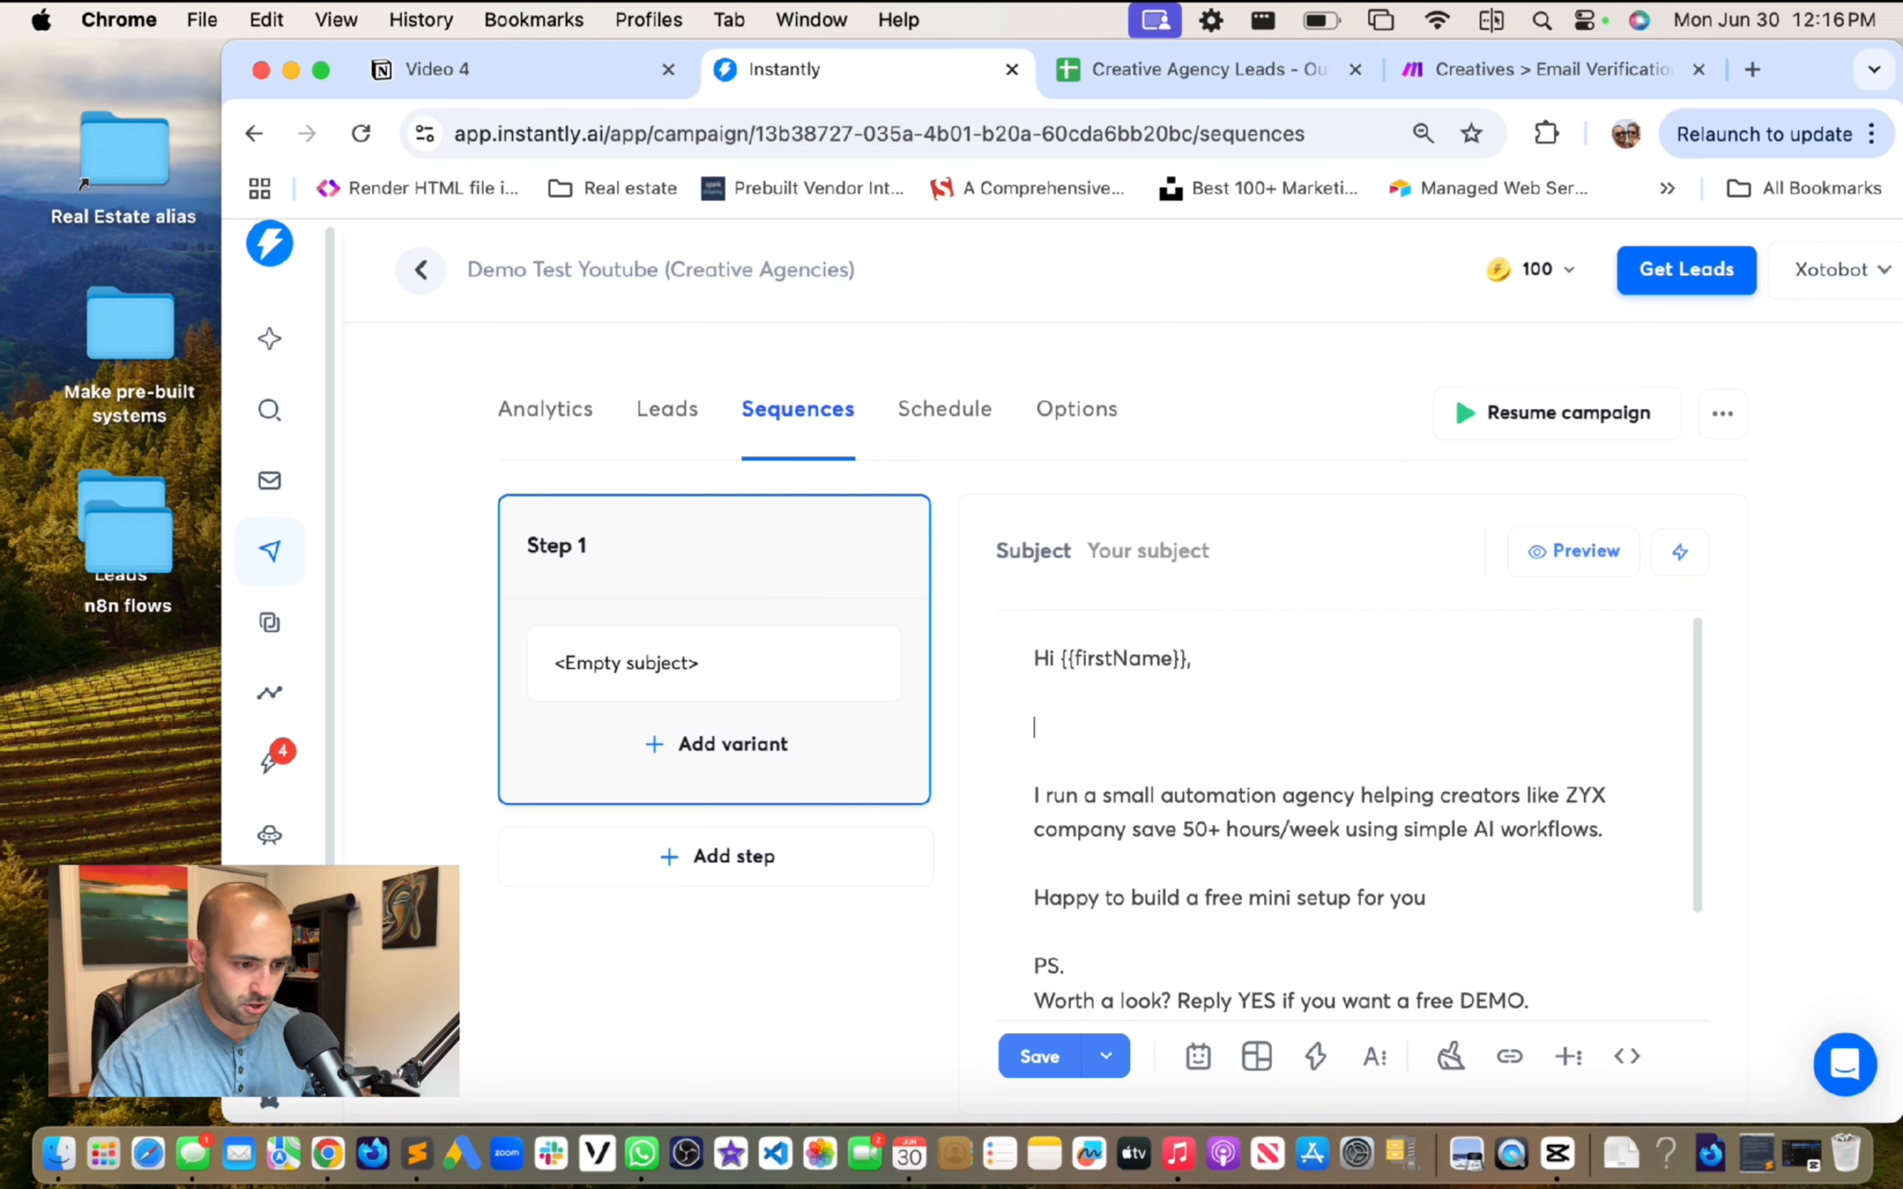
type("{{")
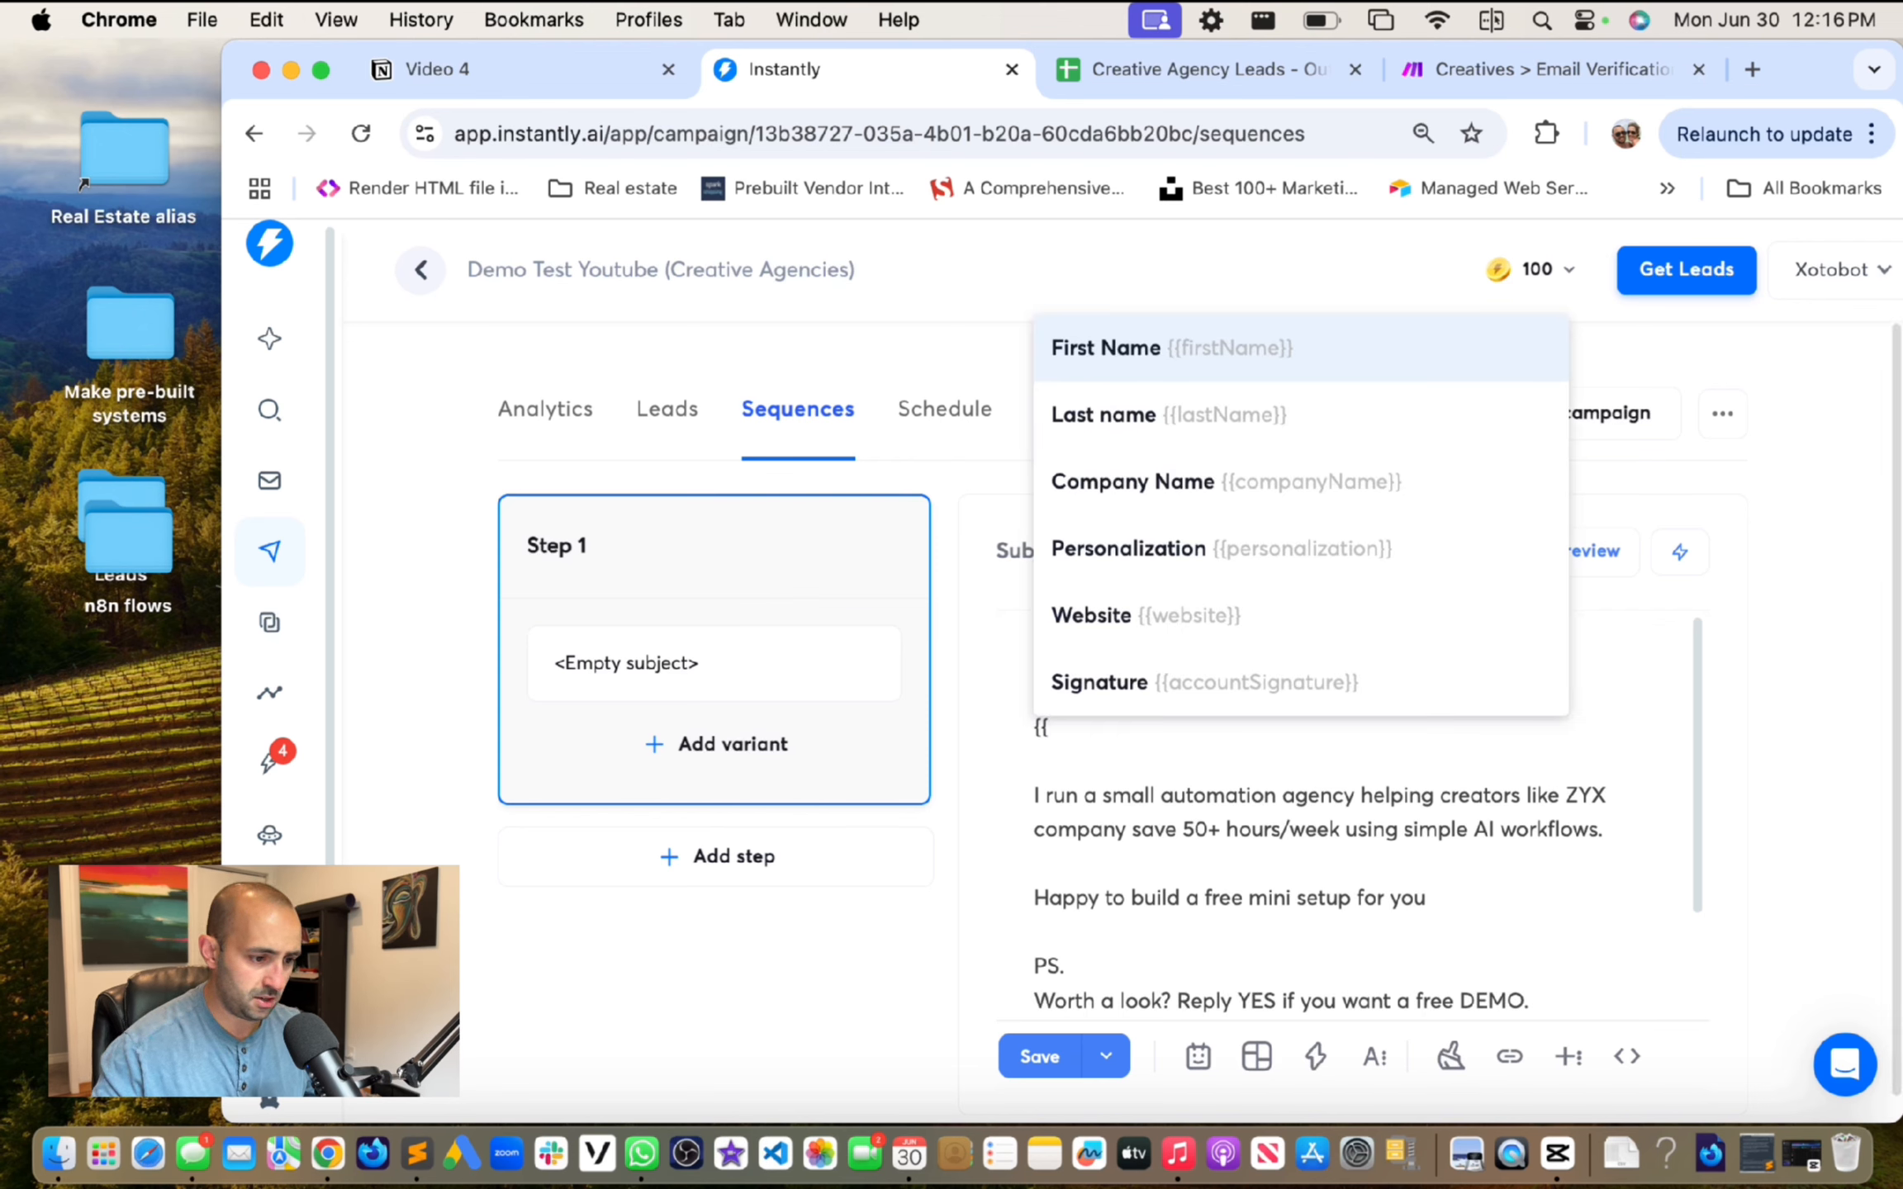
left_click(1375, 563)
left_click(1292, 715)
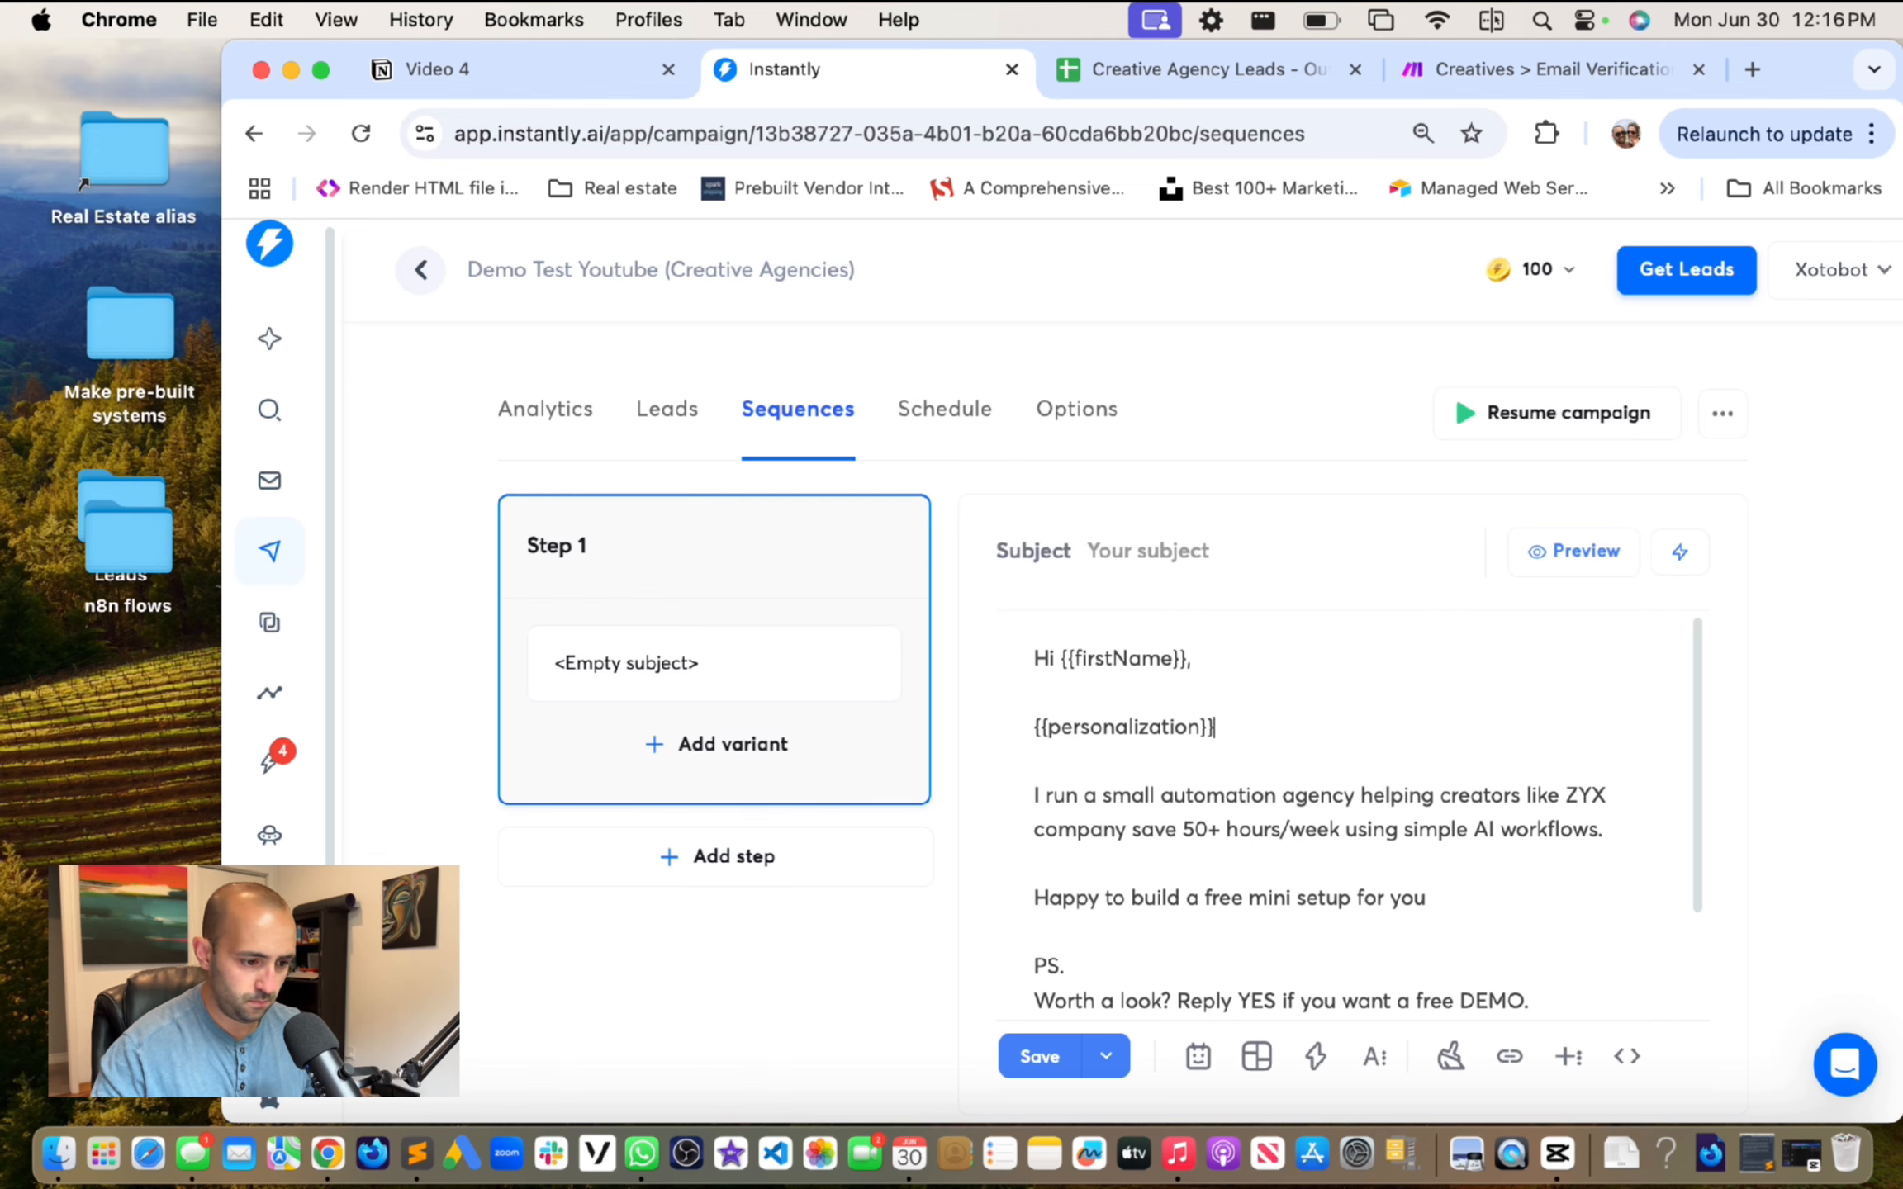
scroll(1257, 785, "down", 2)
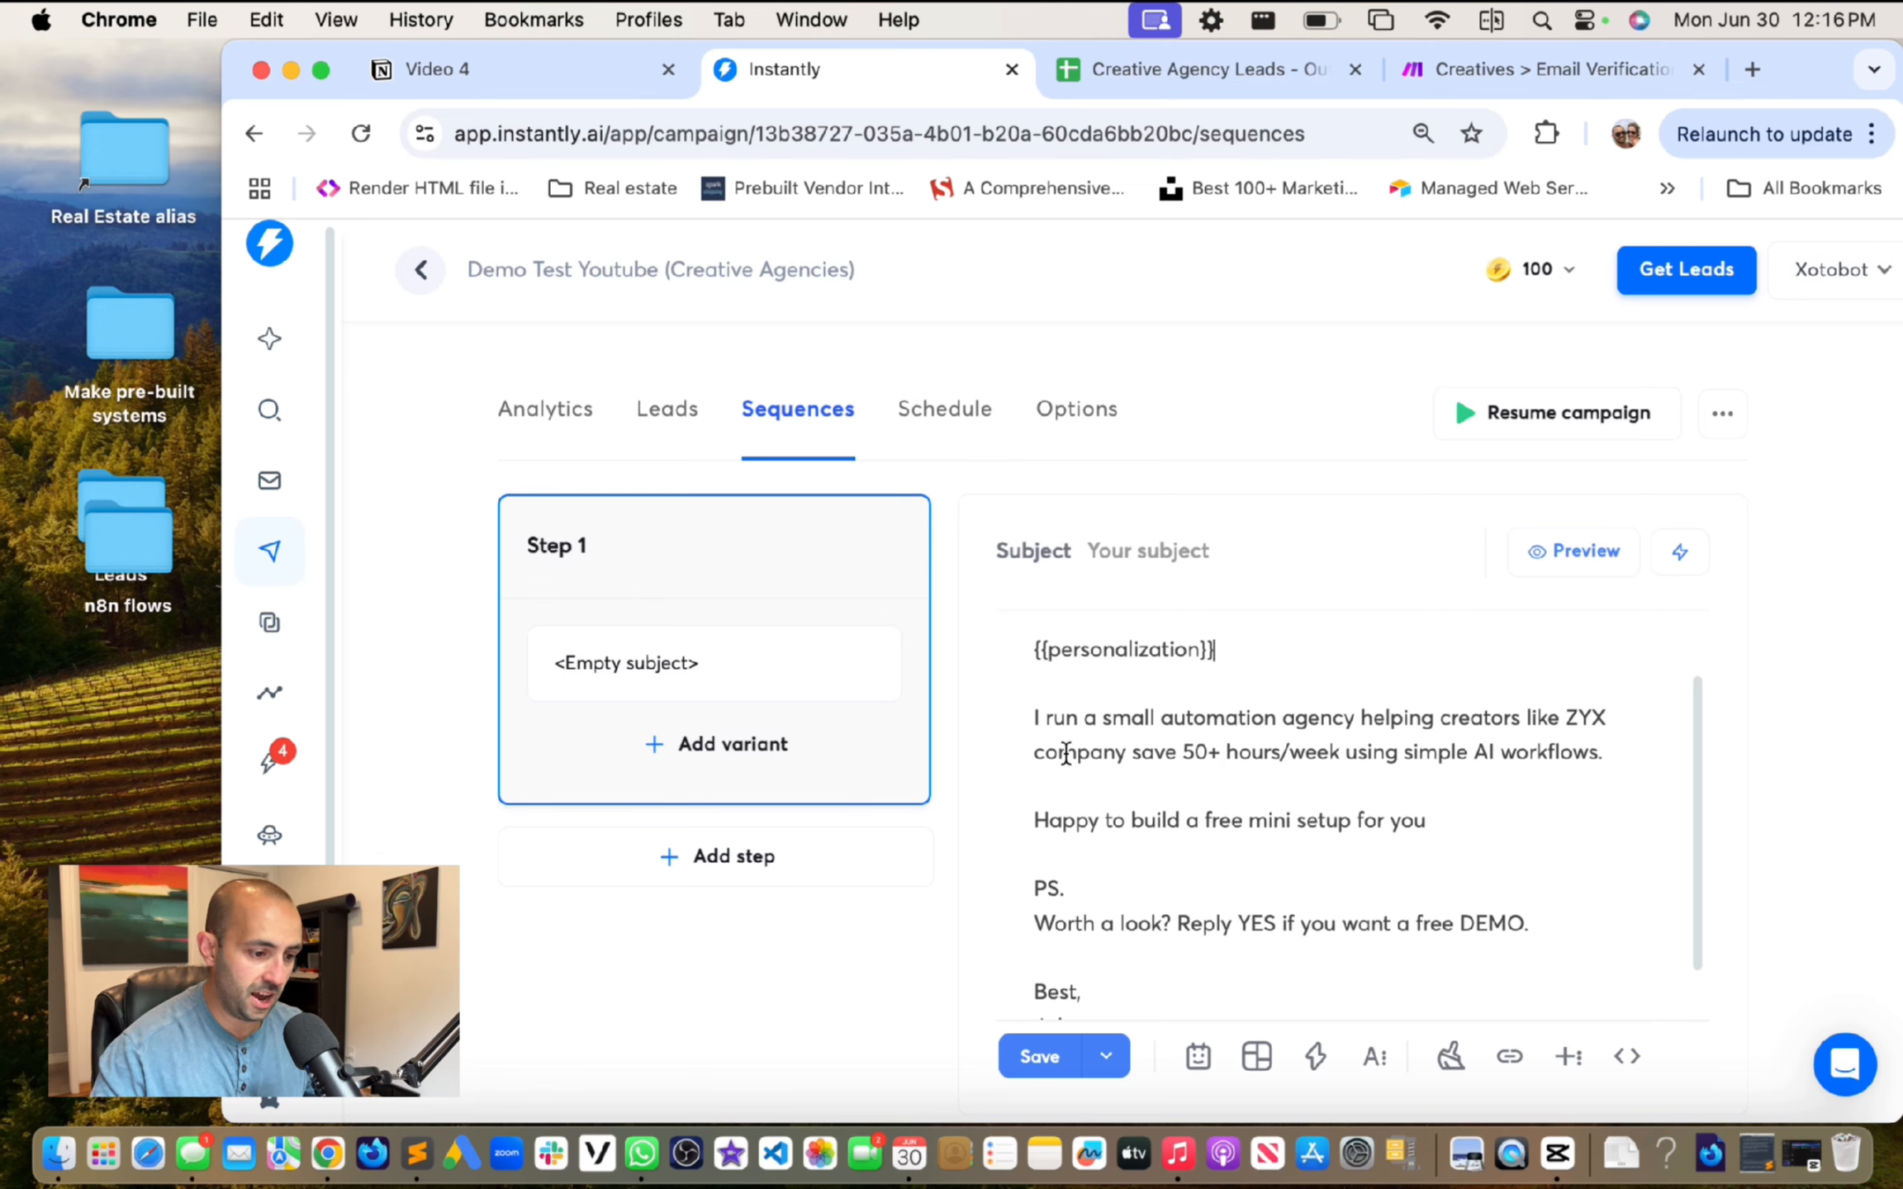
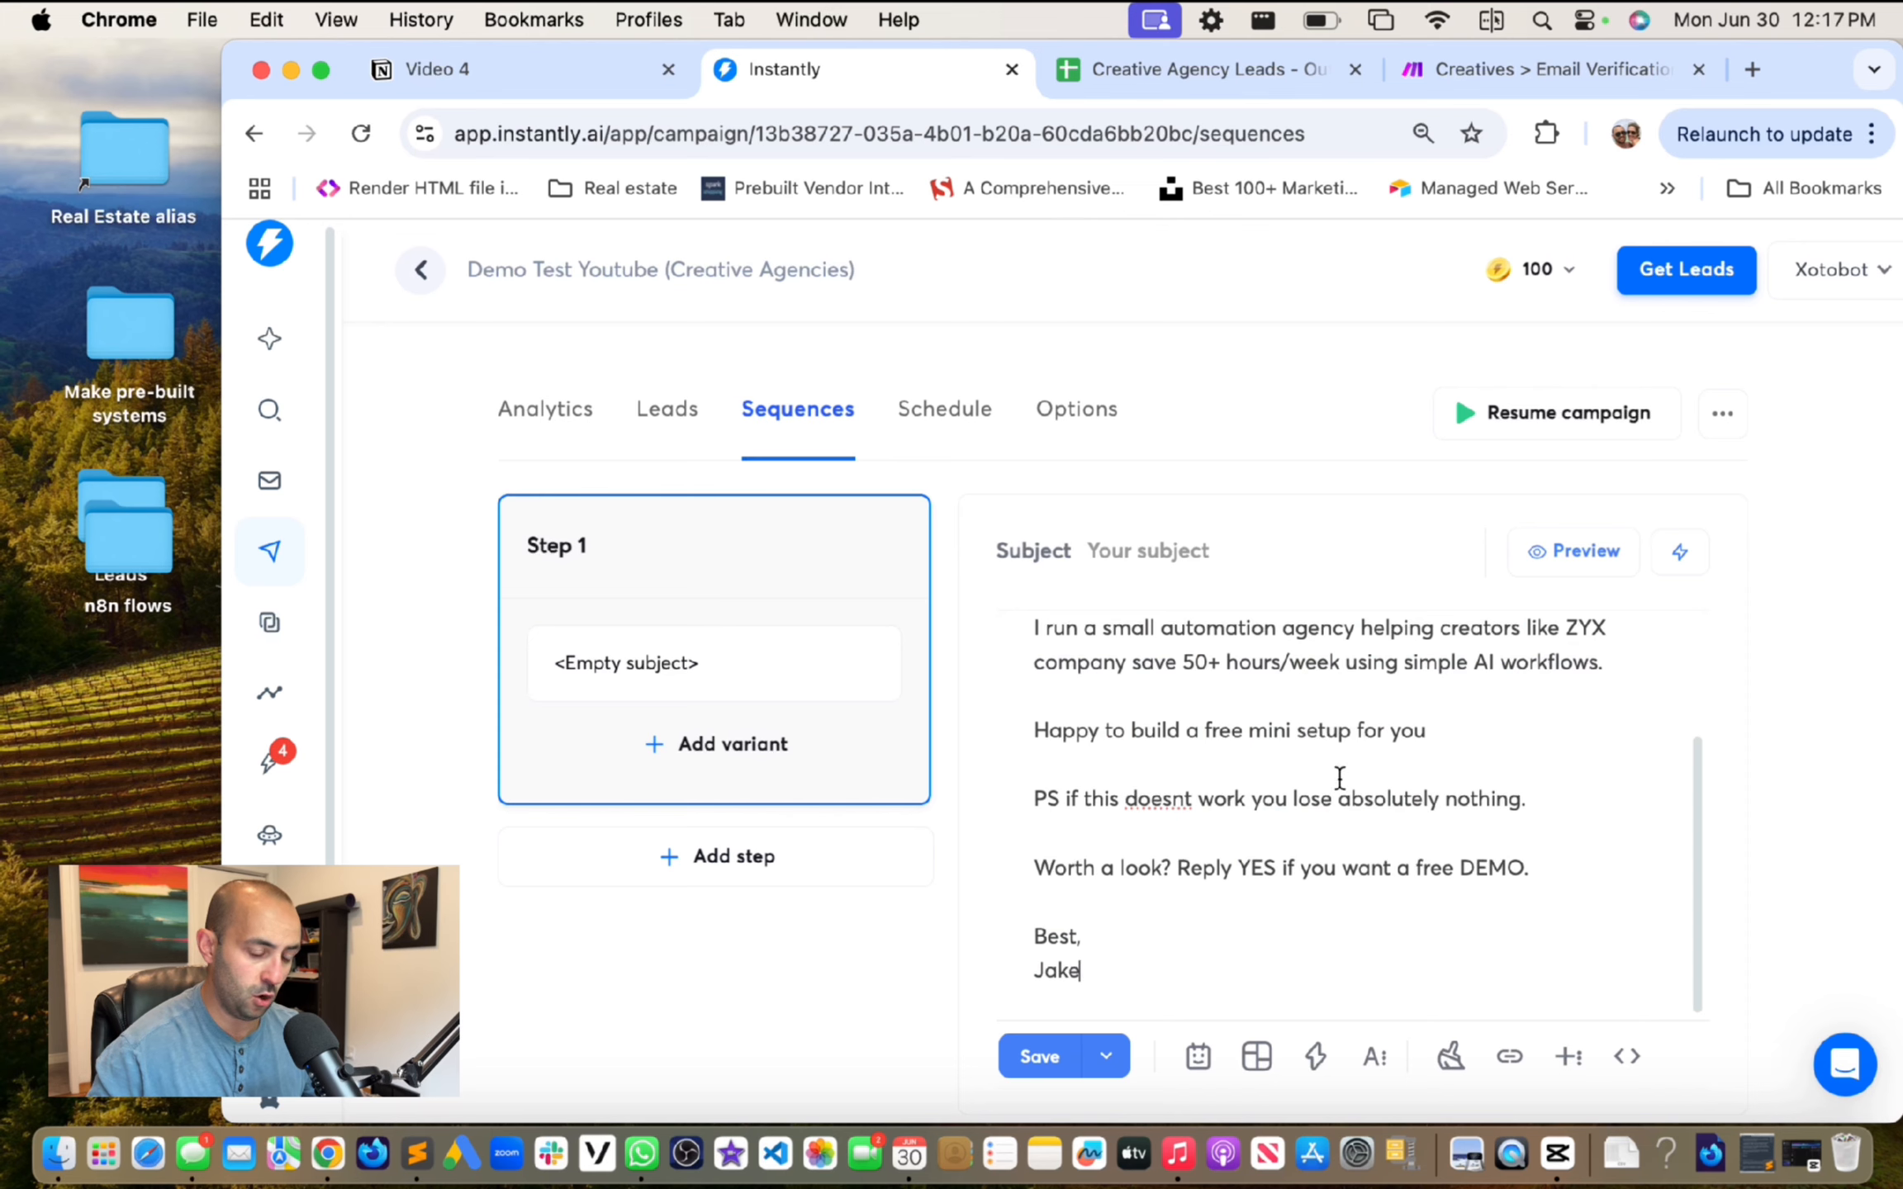
Step: Correct the PS typo to 'doesn't' and select the entire Step 1 email body for copying
left_click(1188, 805)
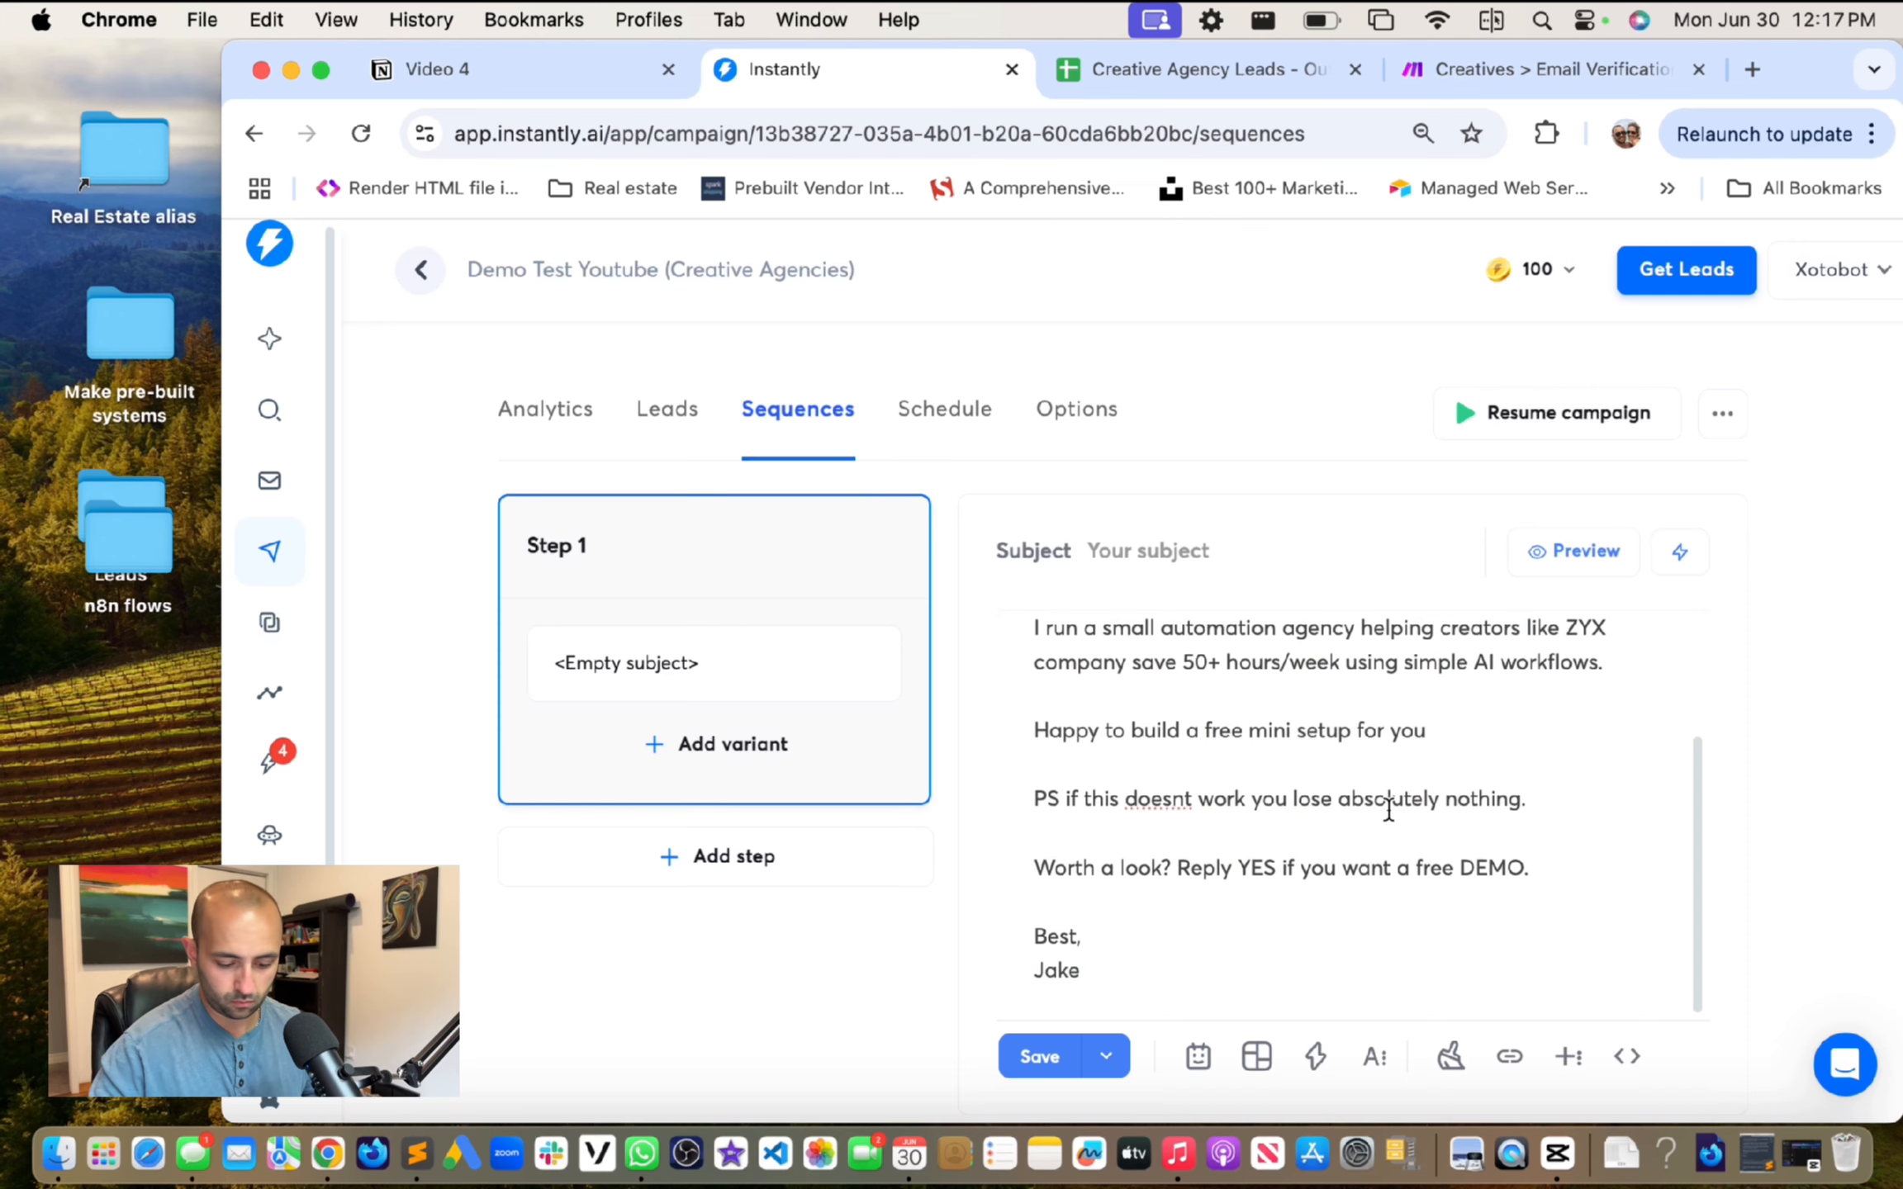
type("'")
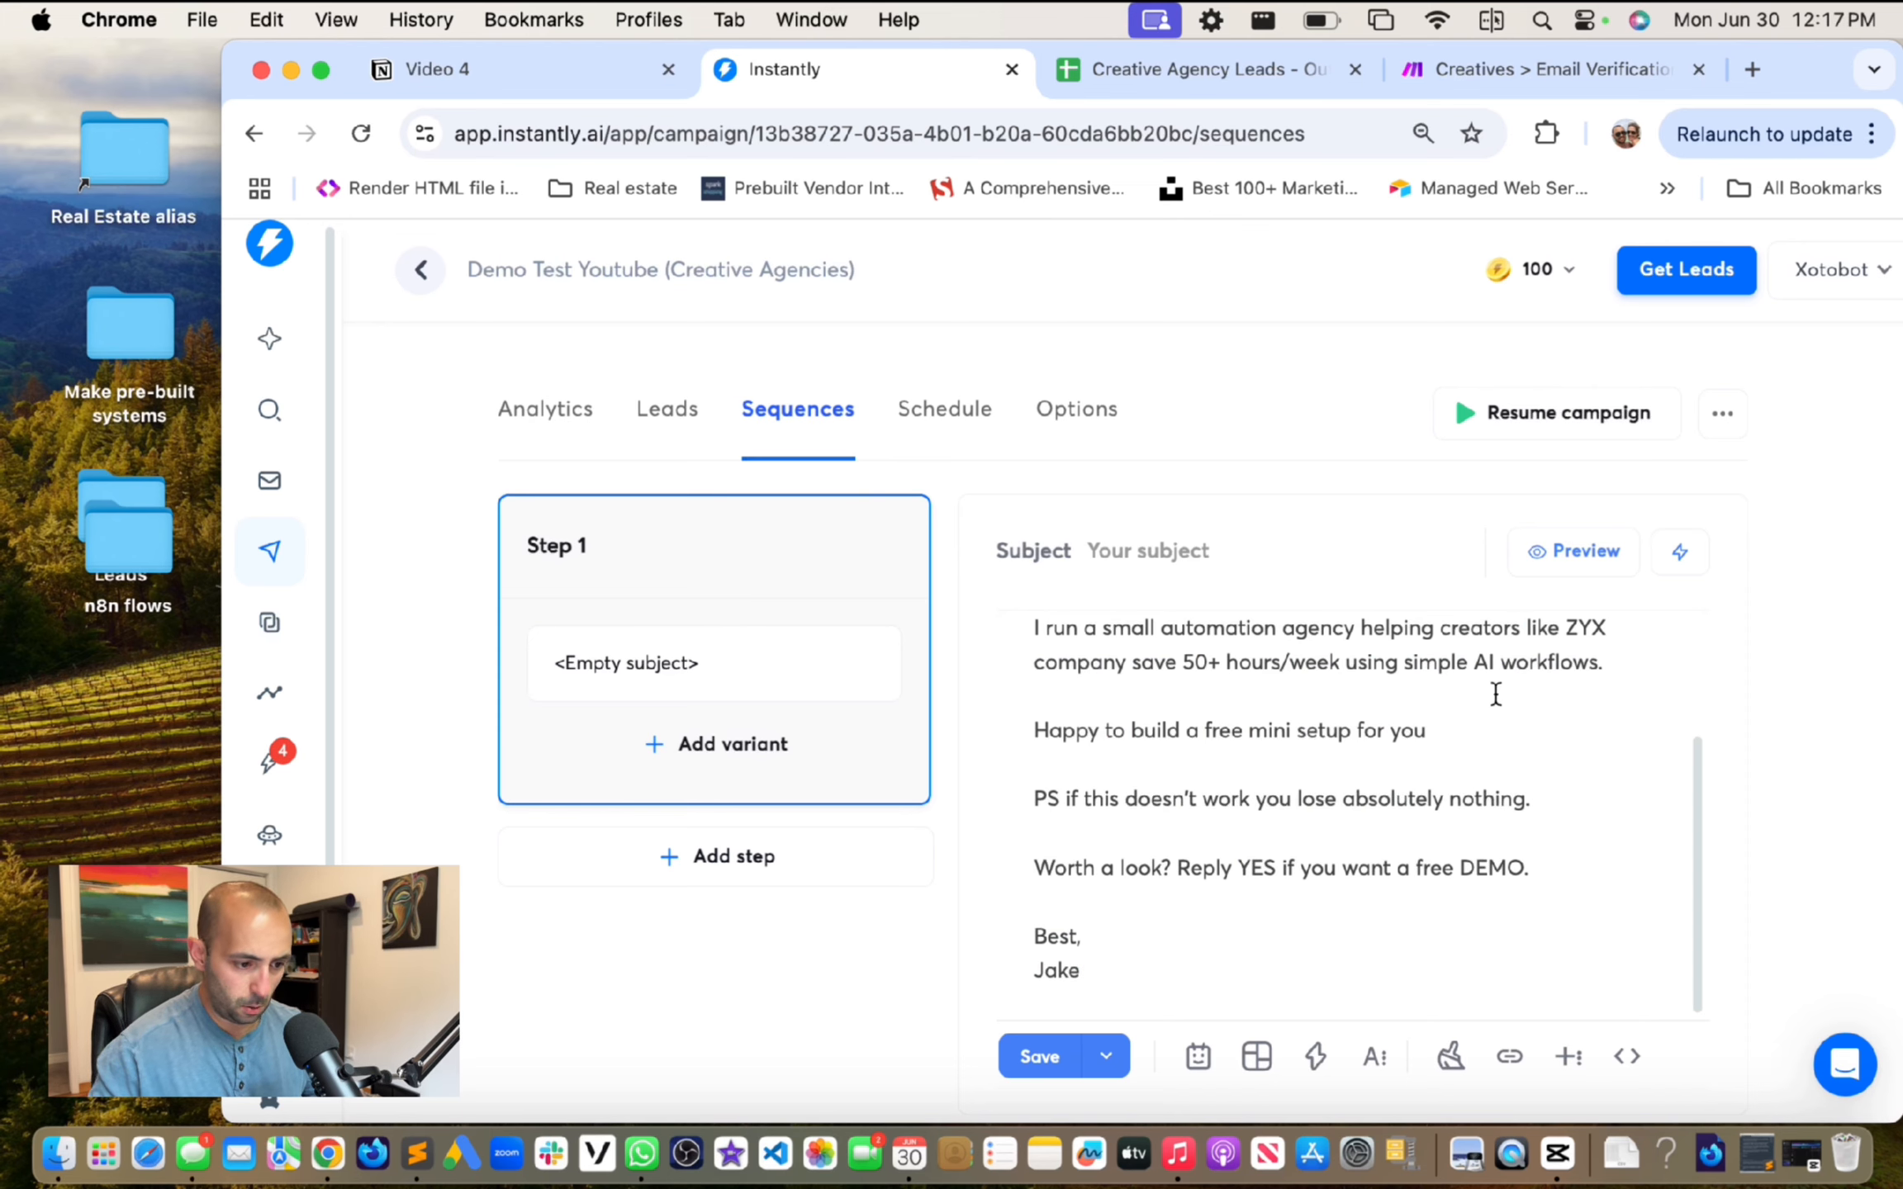
scroll(1465, 706, "up", 3)
scroll(1465, 694, "down", 3)
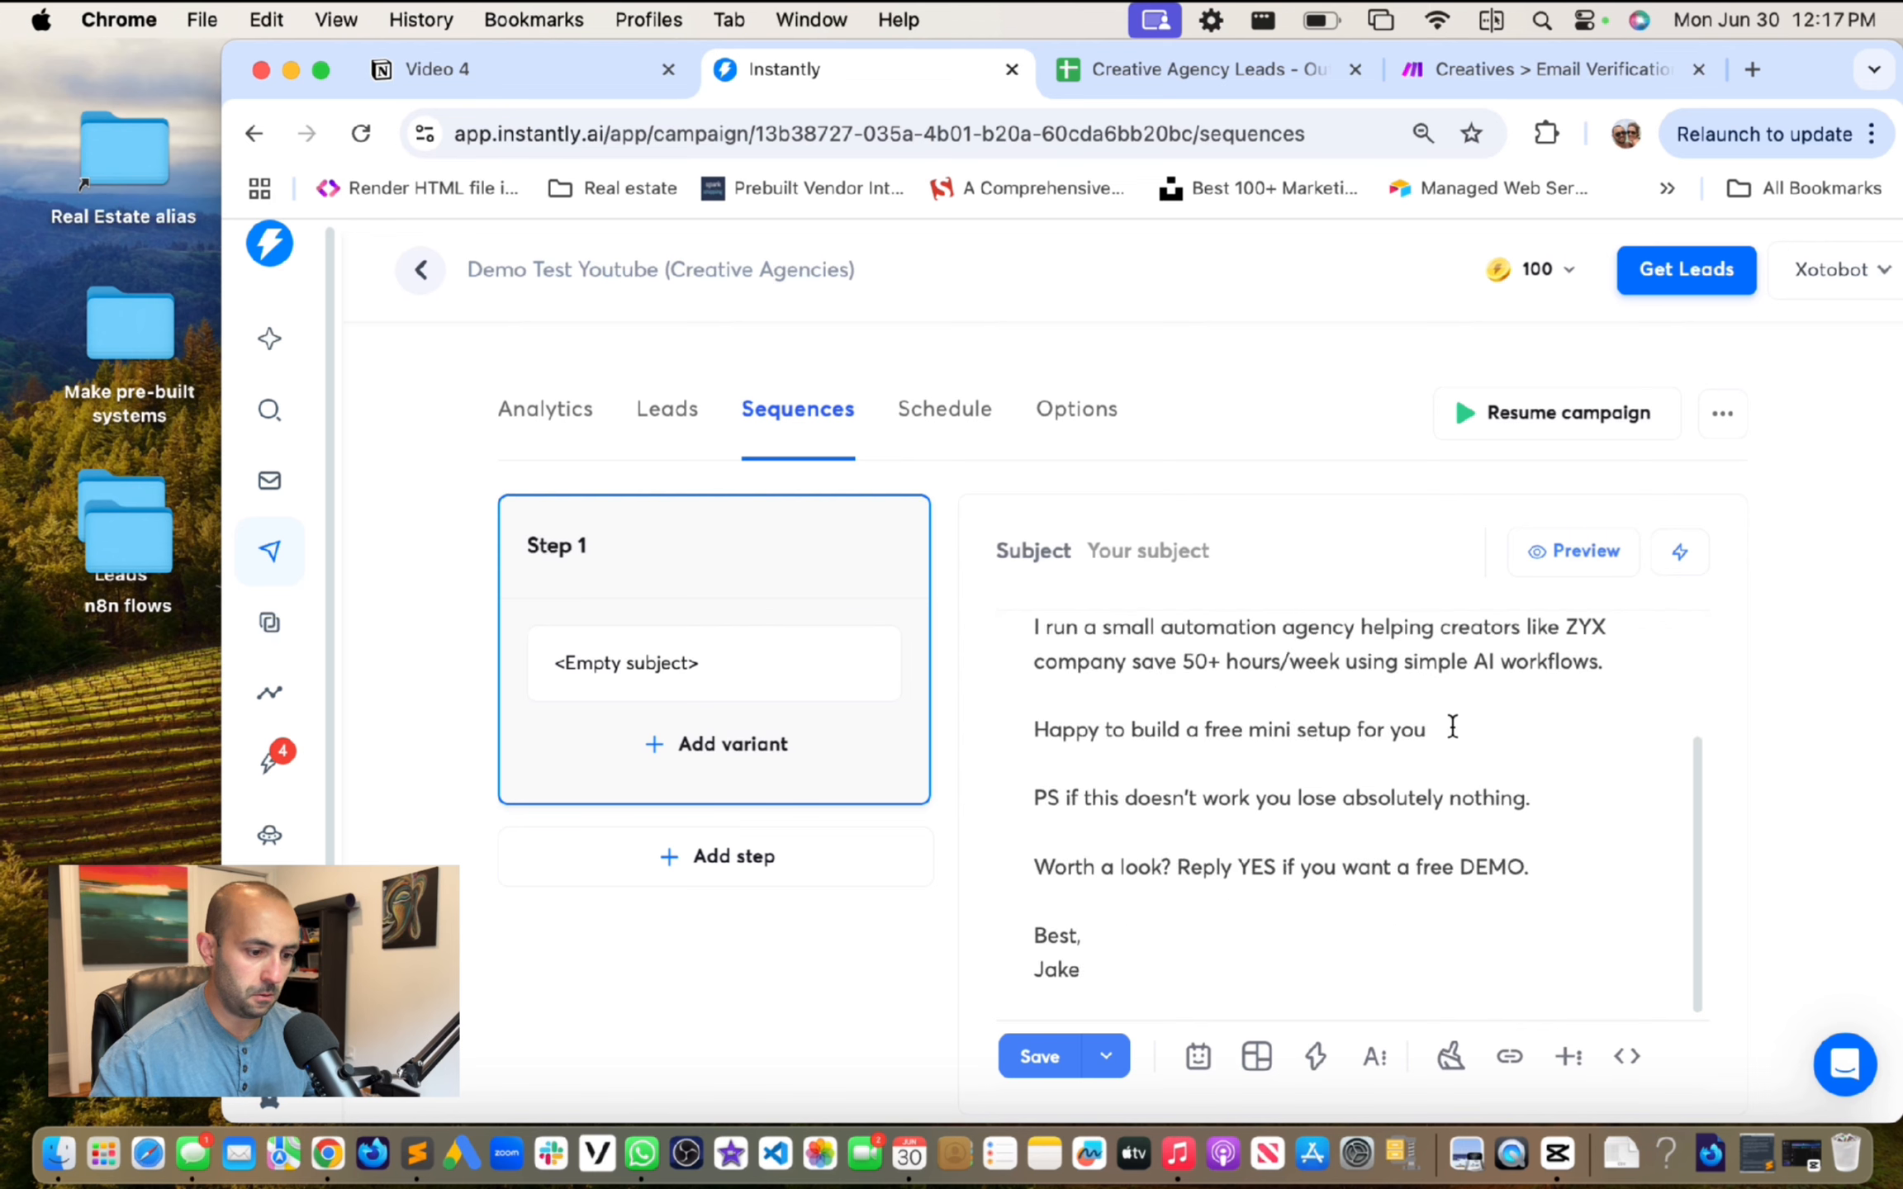
key("super+a")
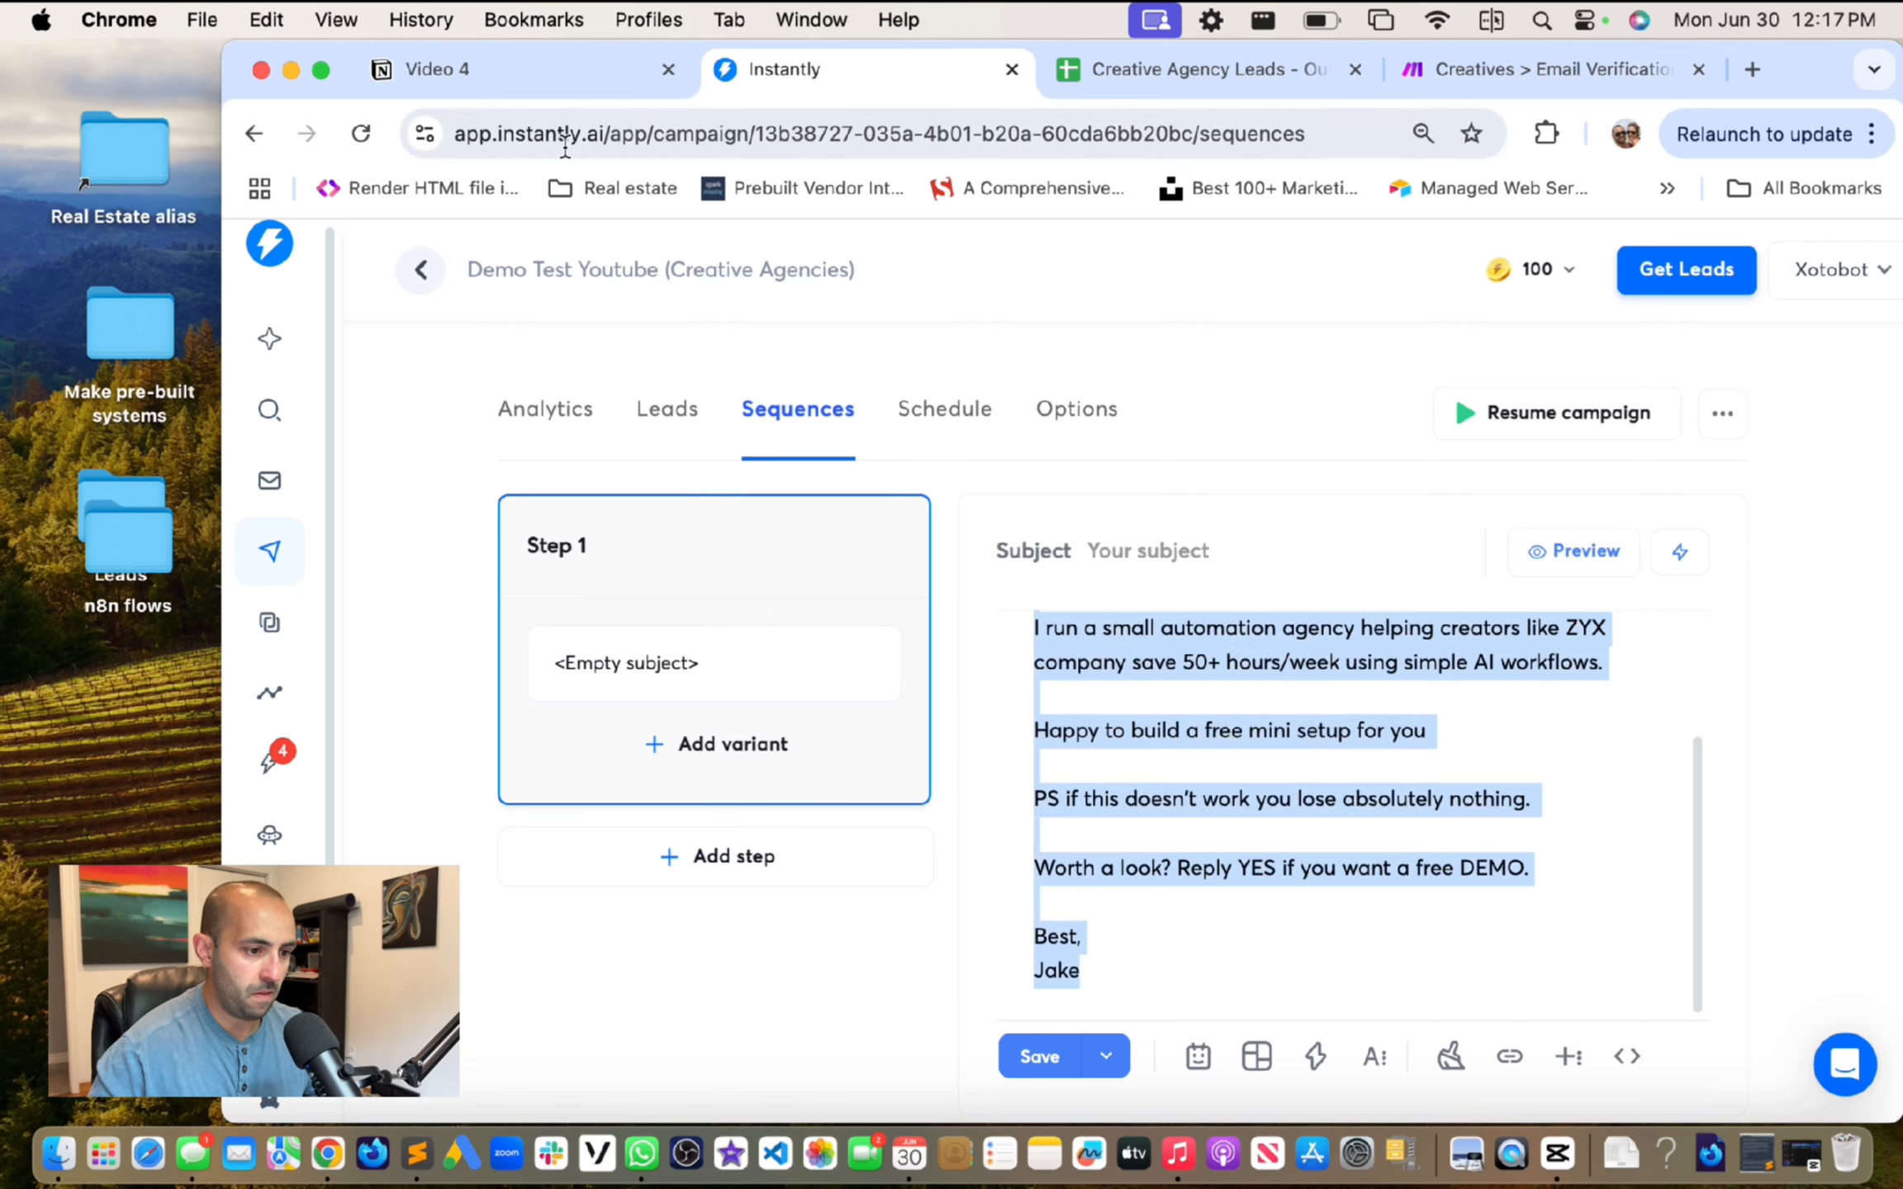
Step: Start a ChatGPT prompt asking for a 2-day follow-up reply
left_click(1762, 76)
type("c")
key("Return")
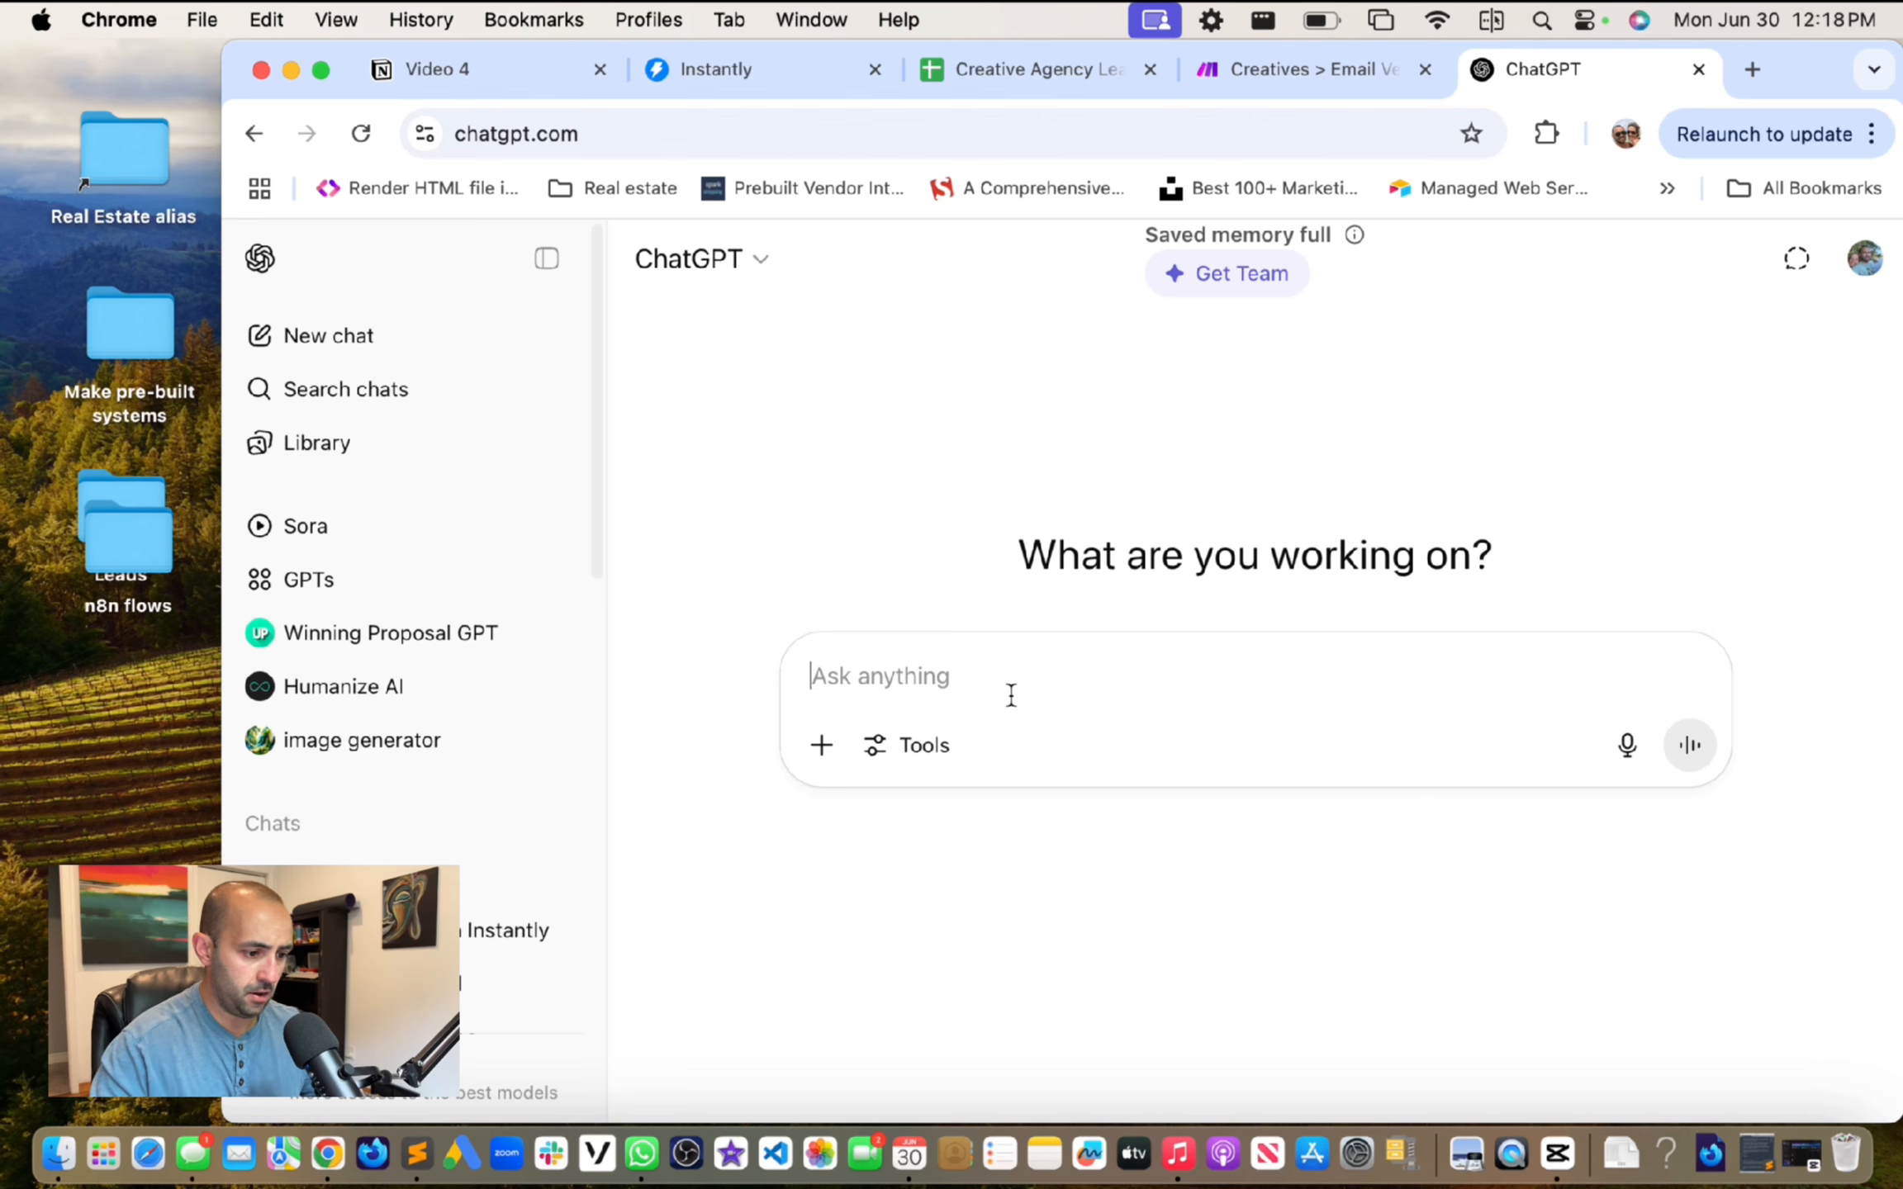
type("write me a")
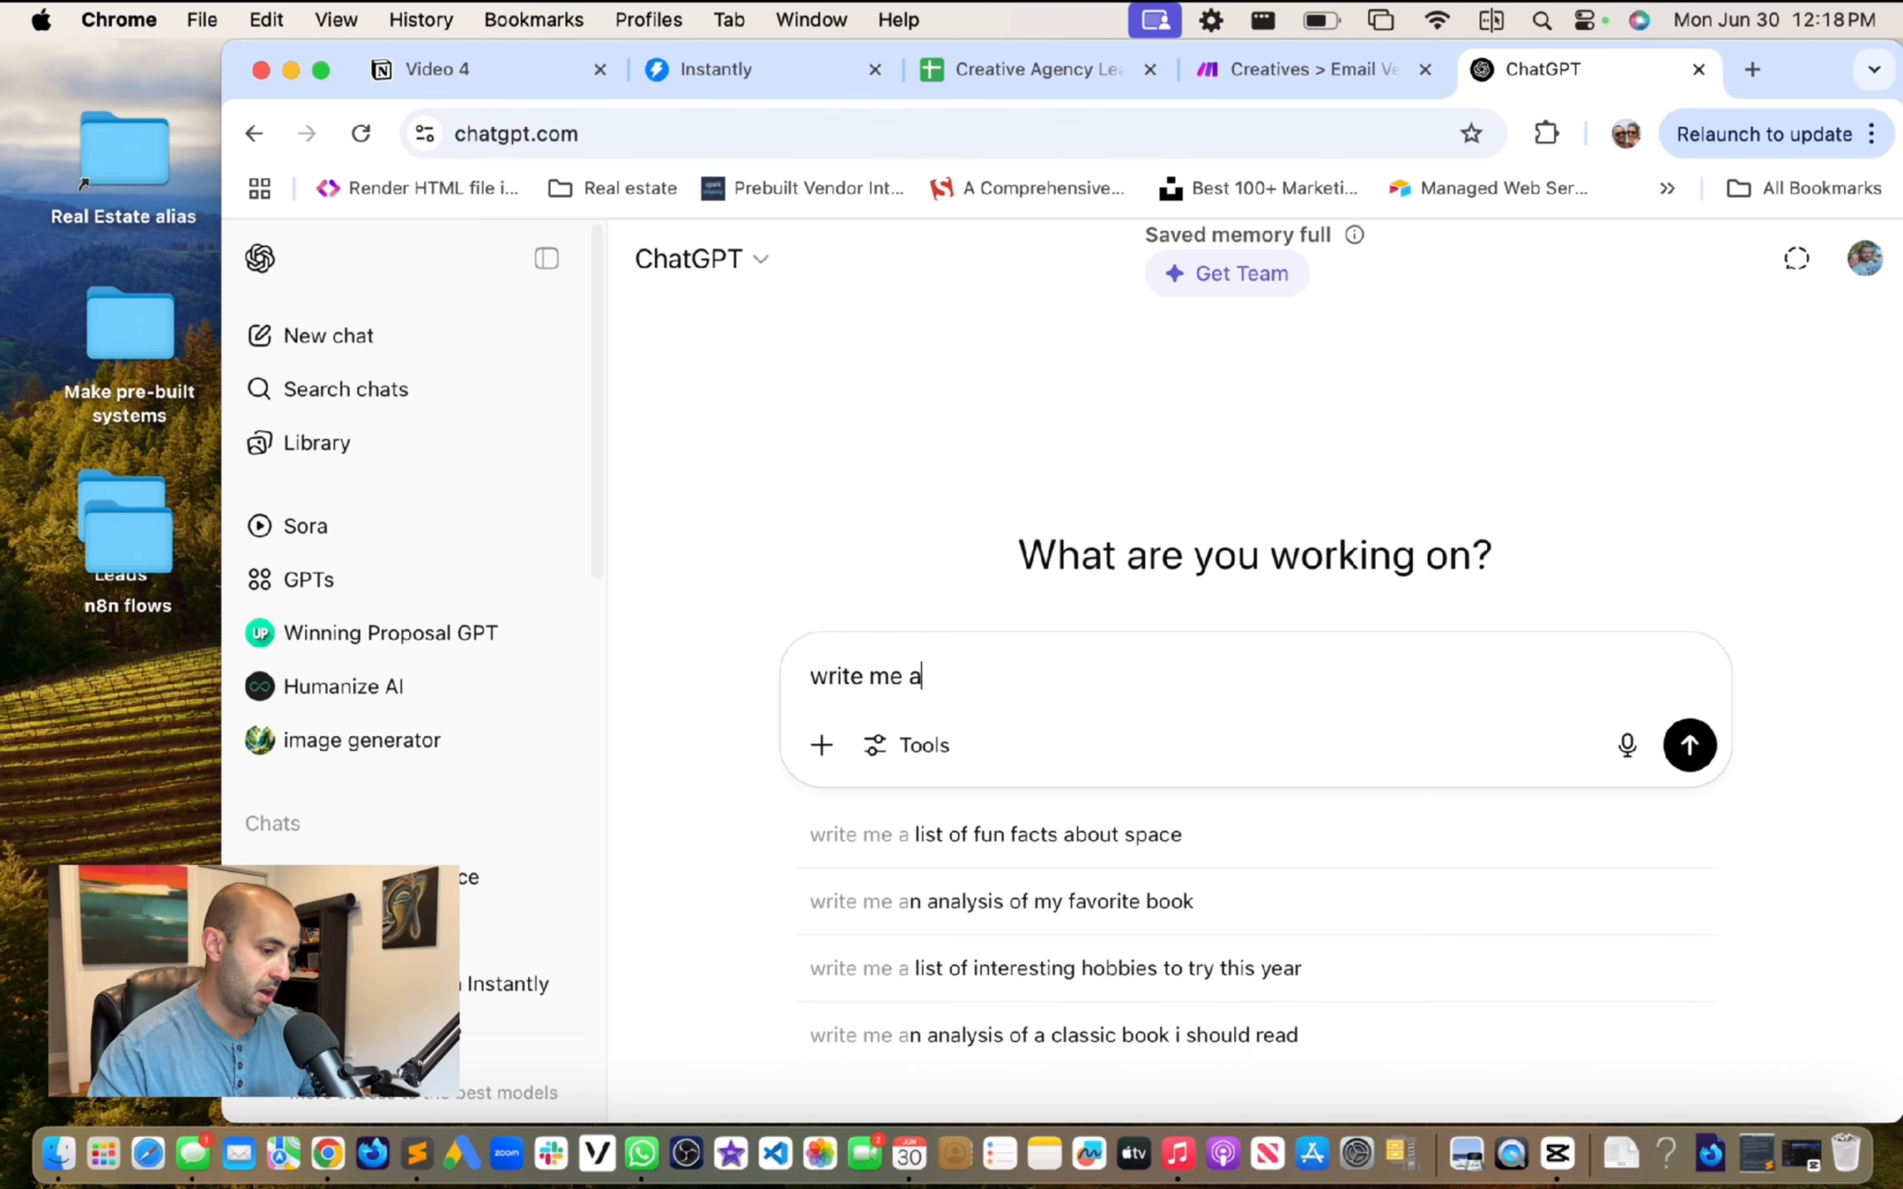
type(" 3 day follo")
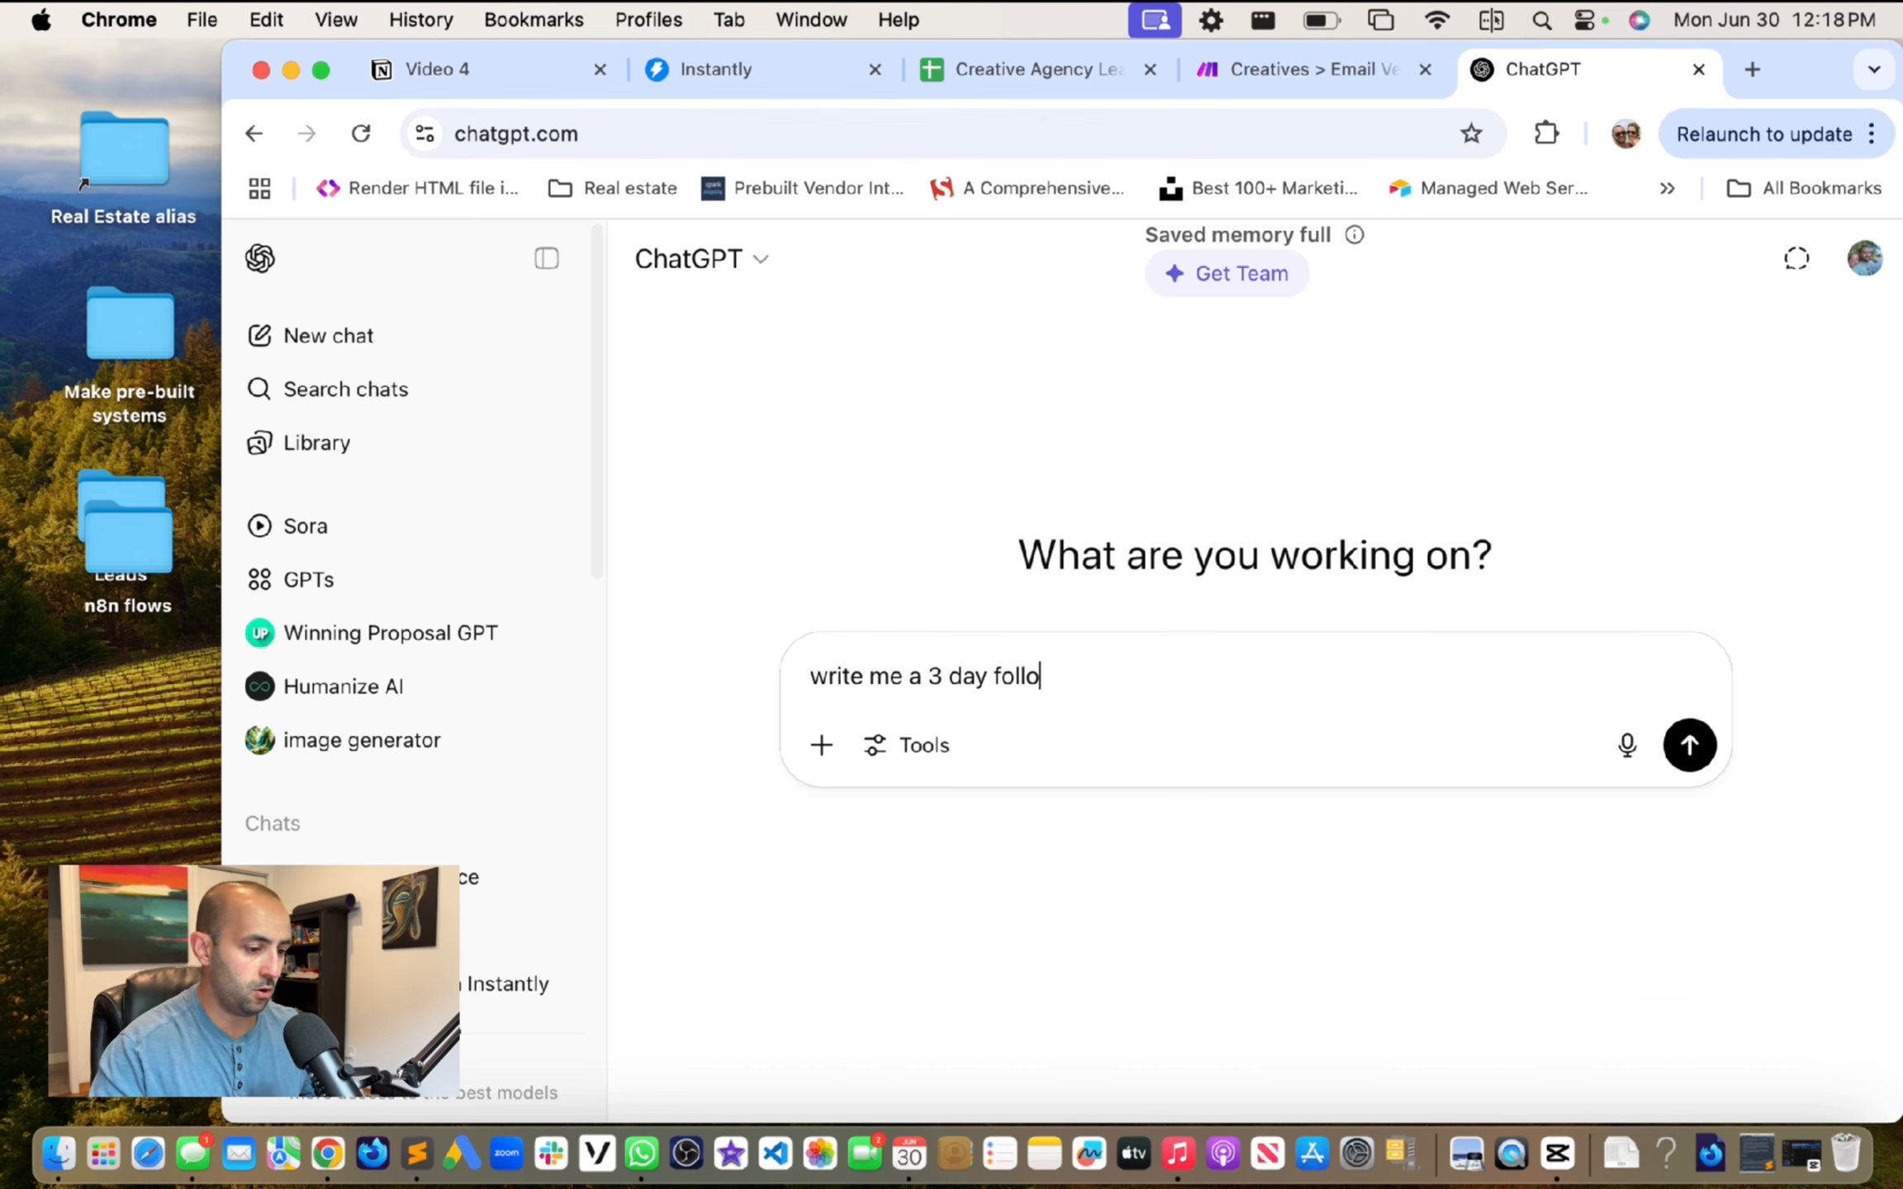
type("w up repl")
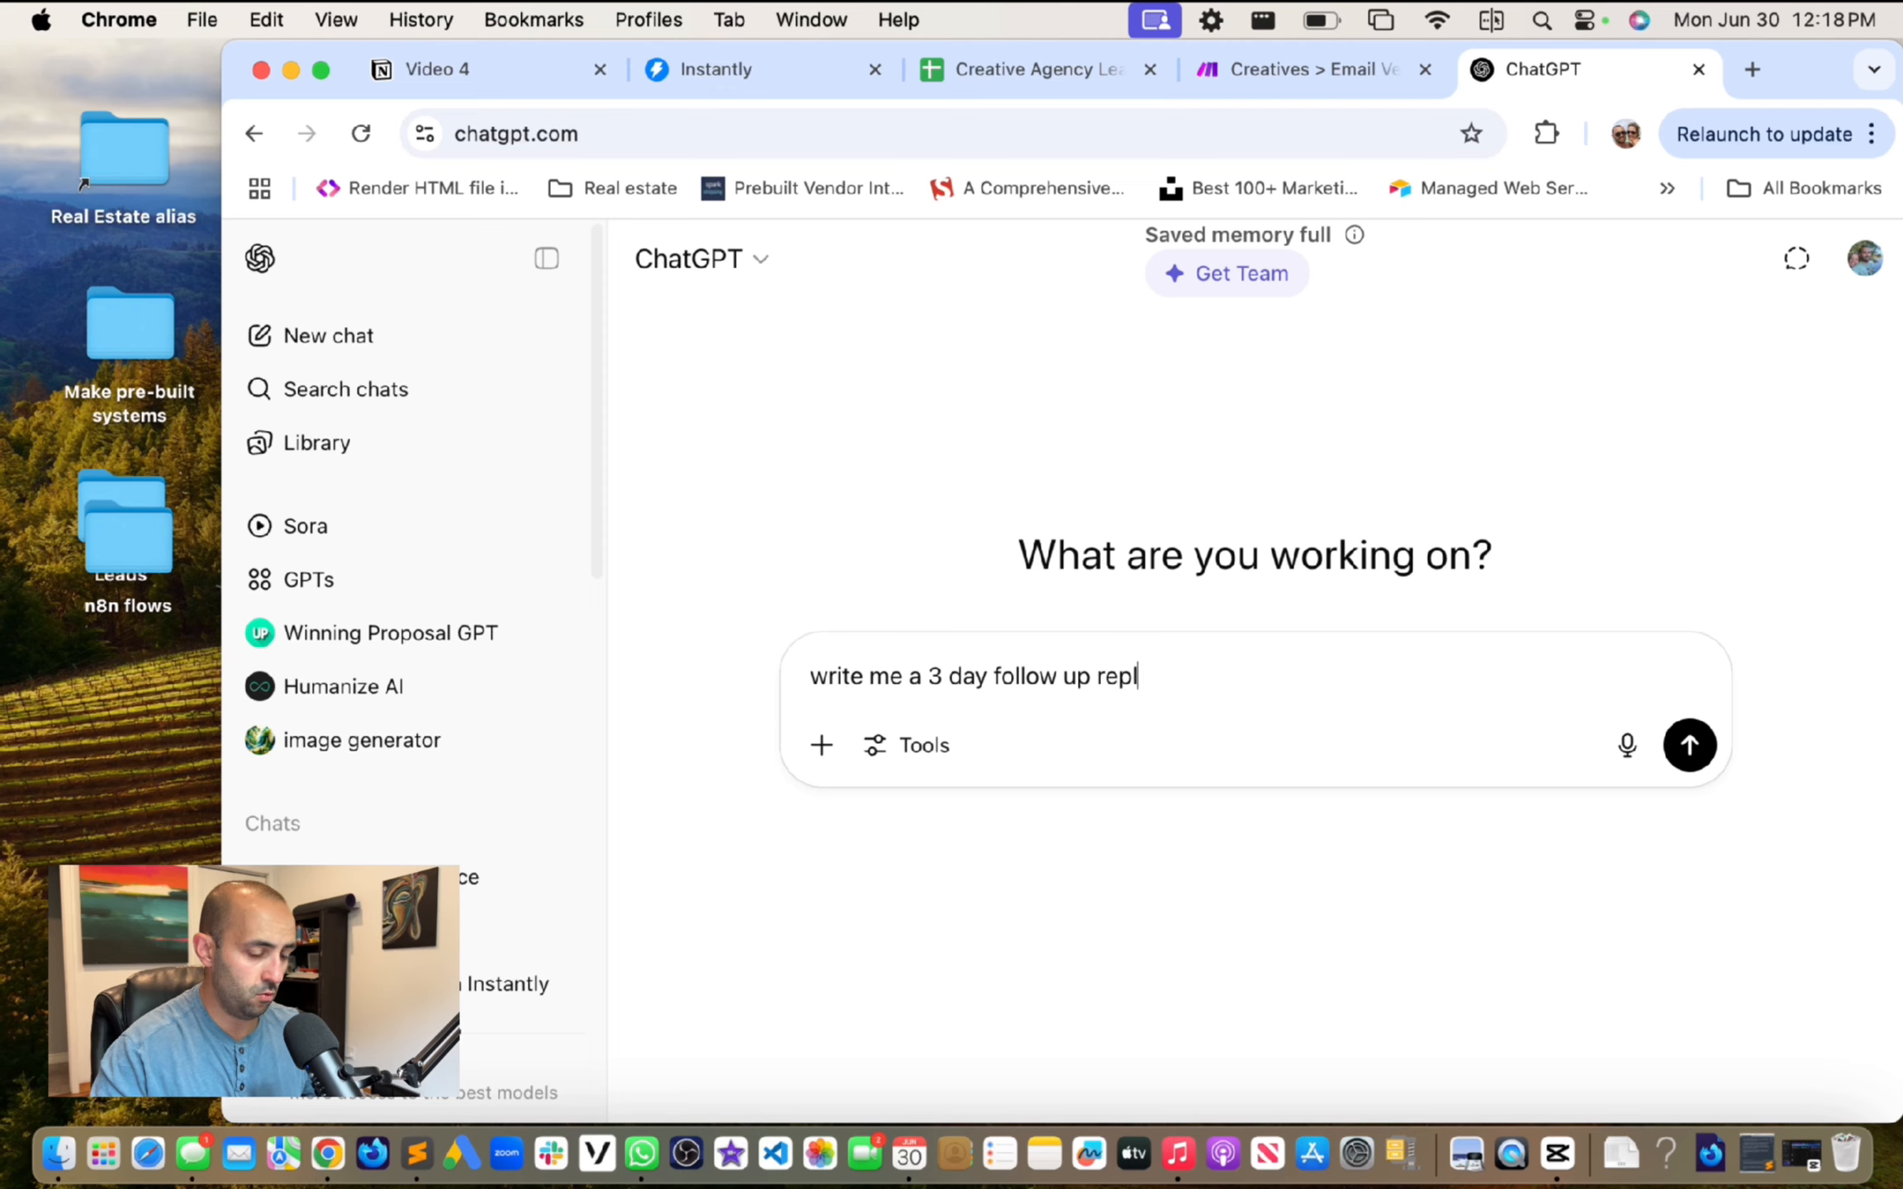
type("y for th")
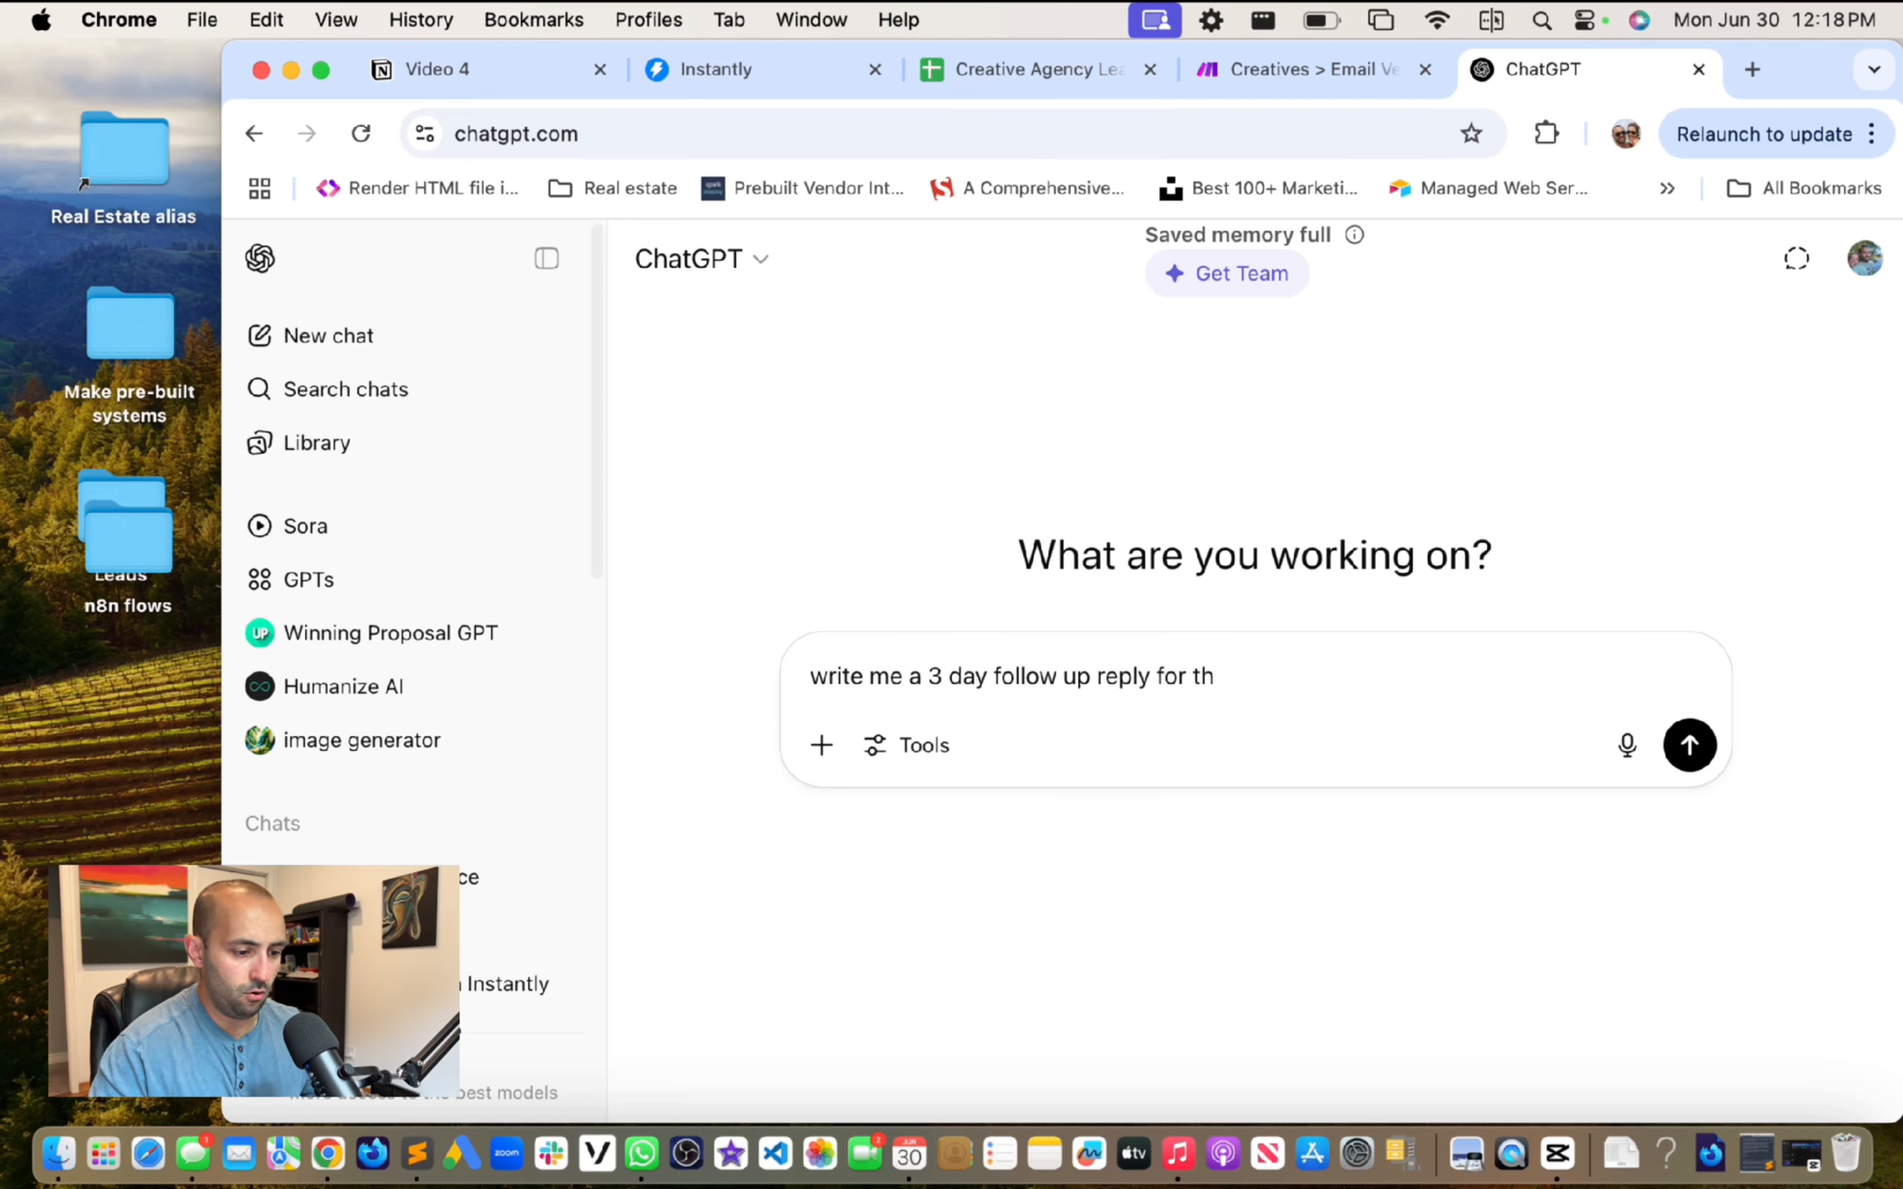
key("BackSpace")
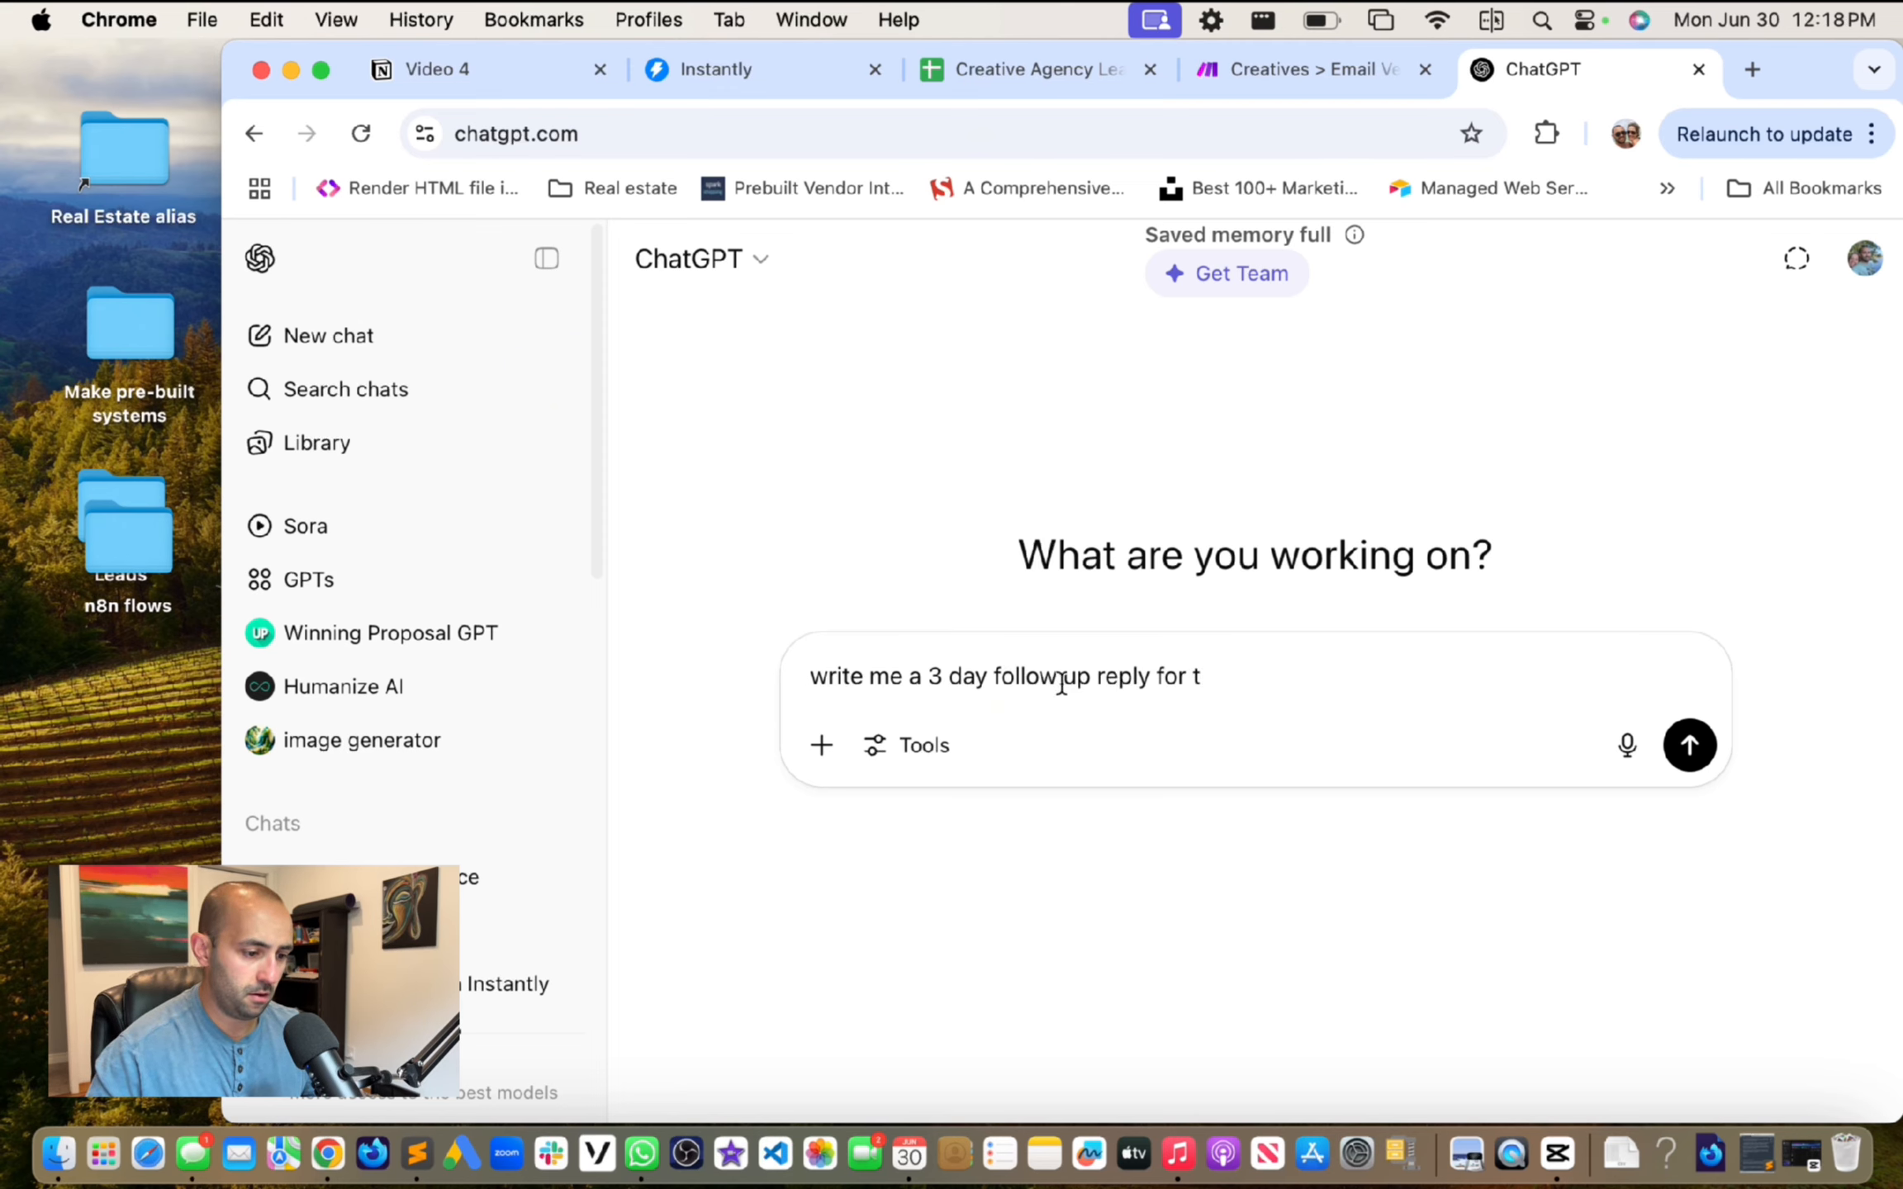
left_click(947, 675)
key("BackSpace")
type("2")
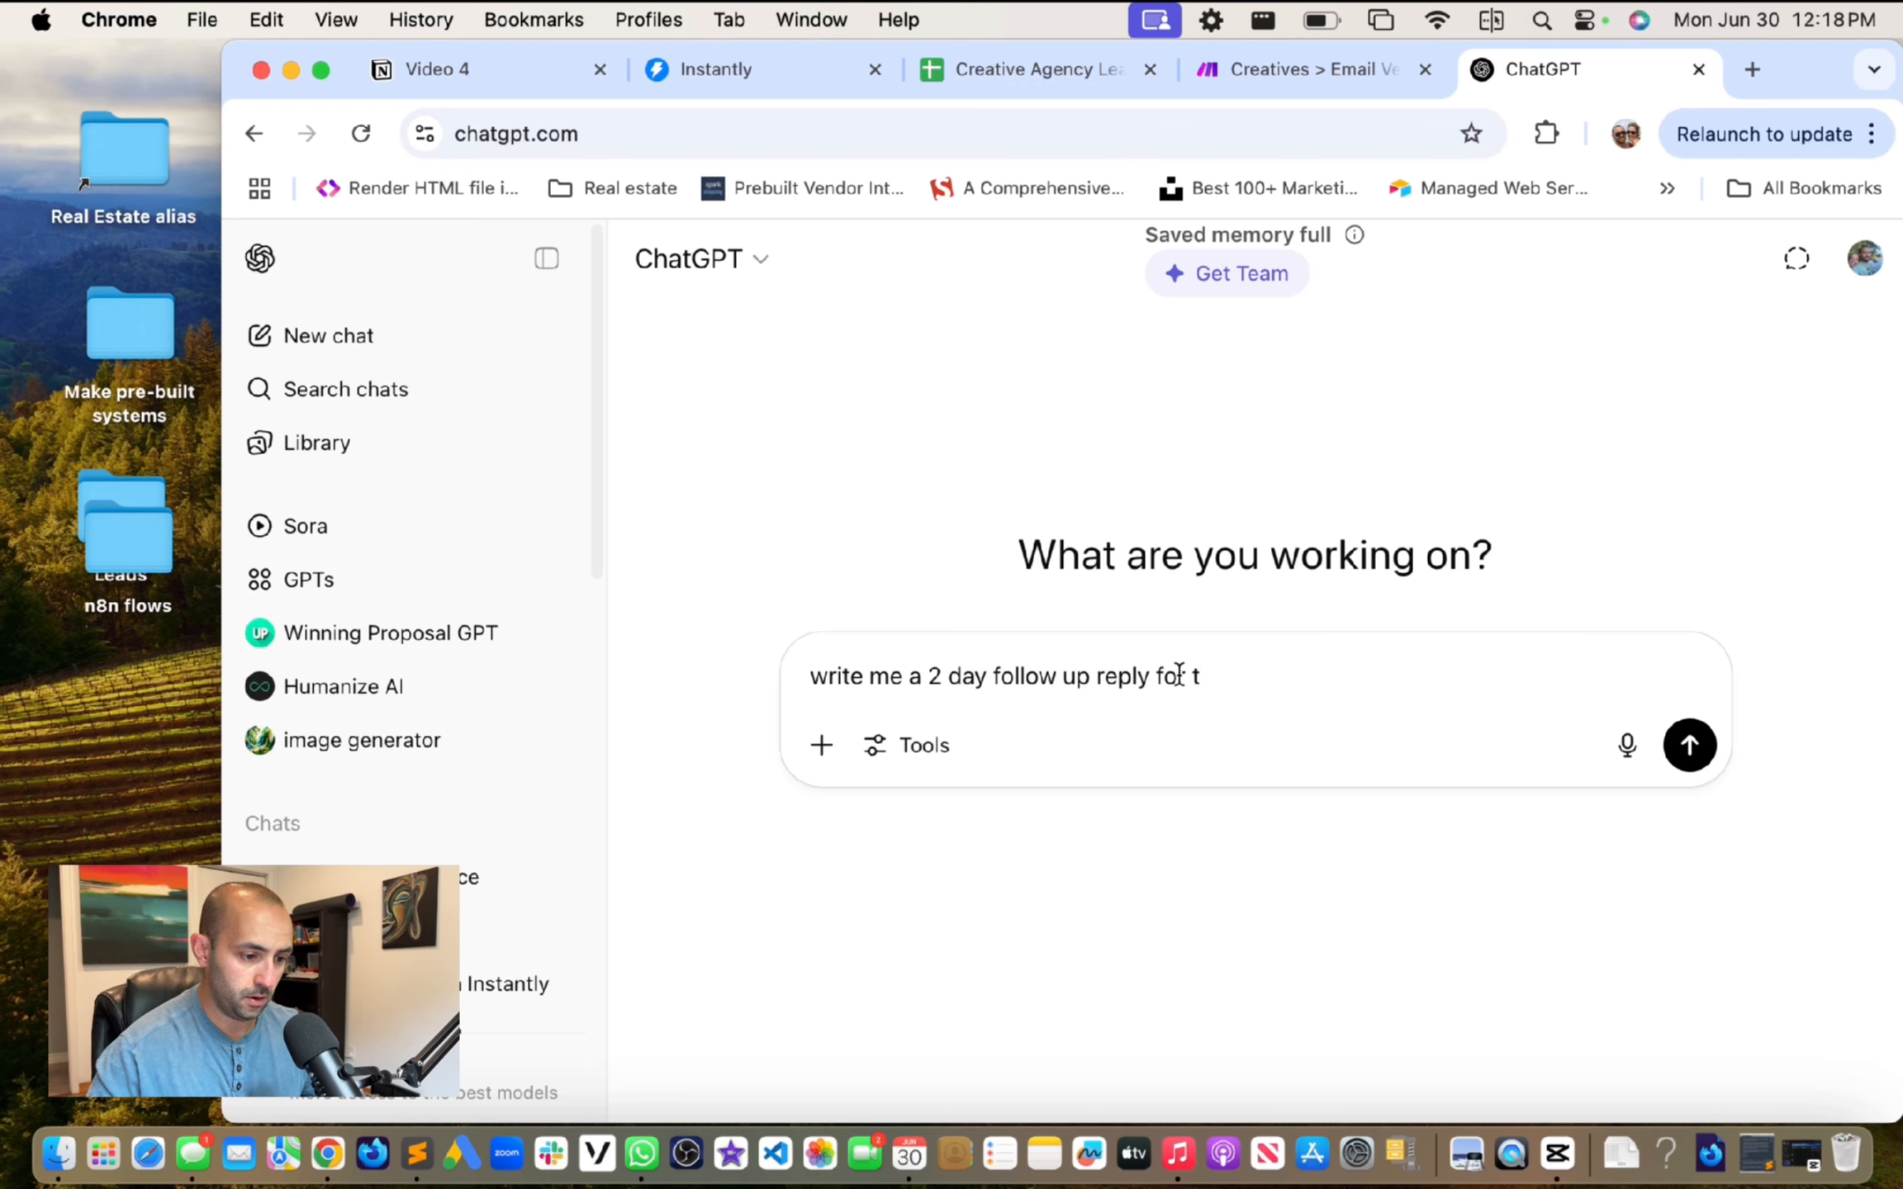
Step: Paste the cold email into the prompt, request a Loom link in the first follow-up, and send
left_click(1321, 684)
key("BackSpace")
type("a co")
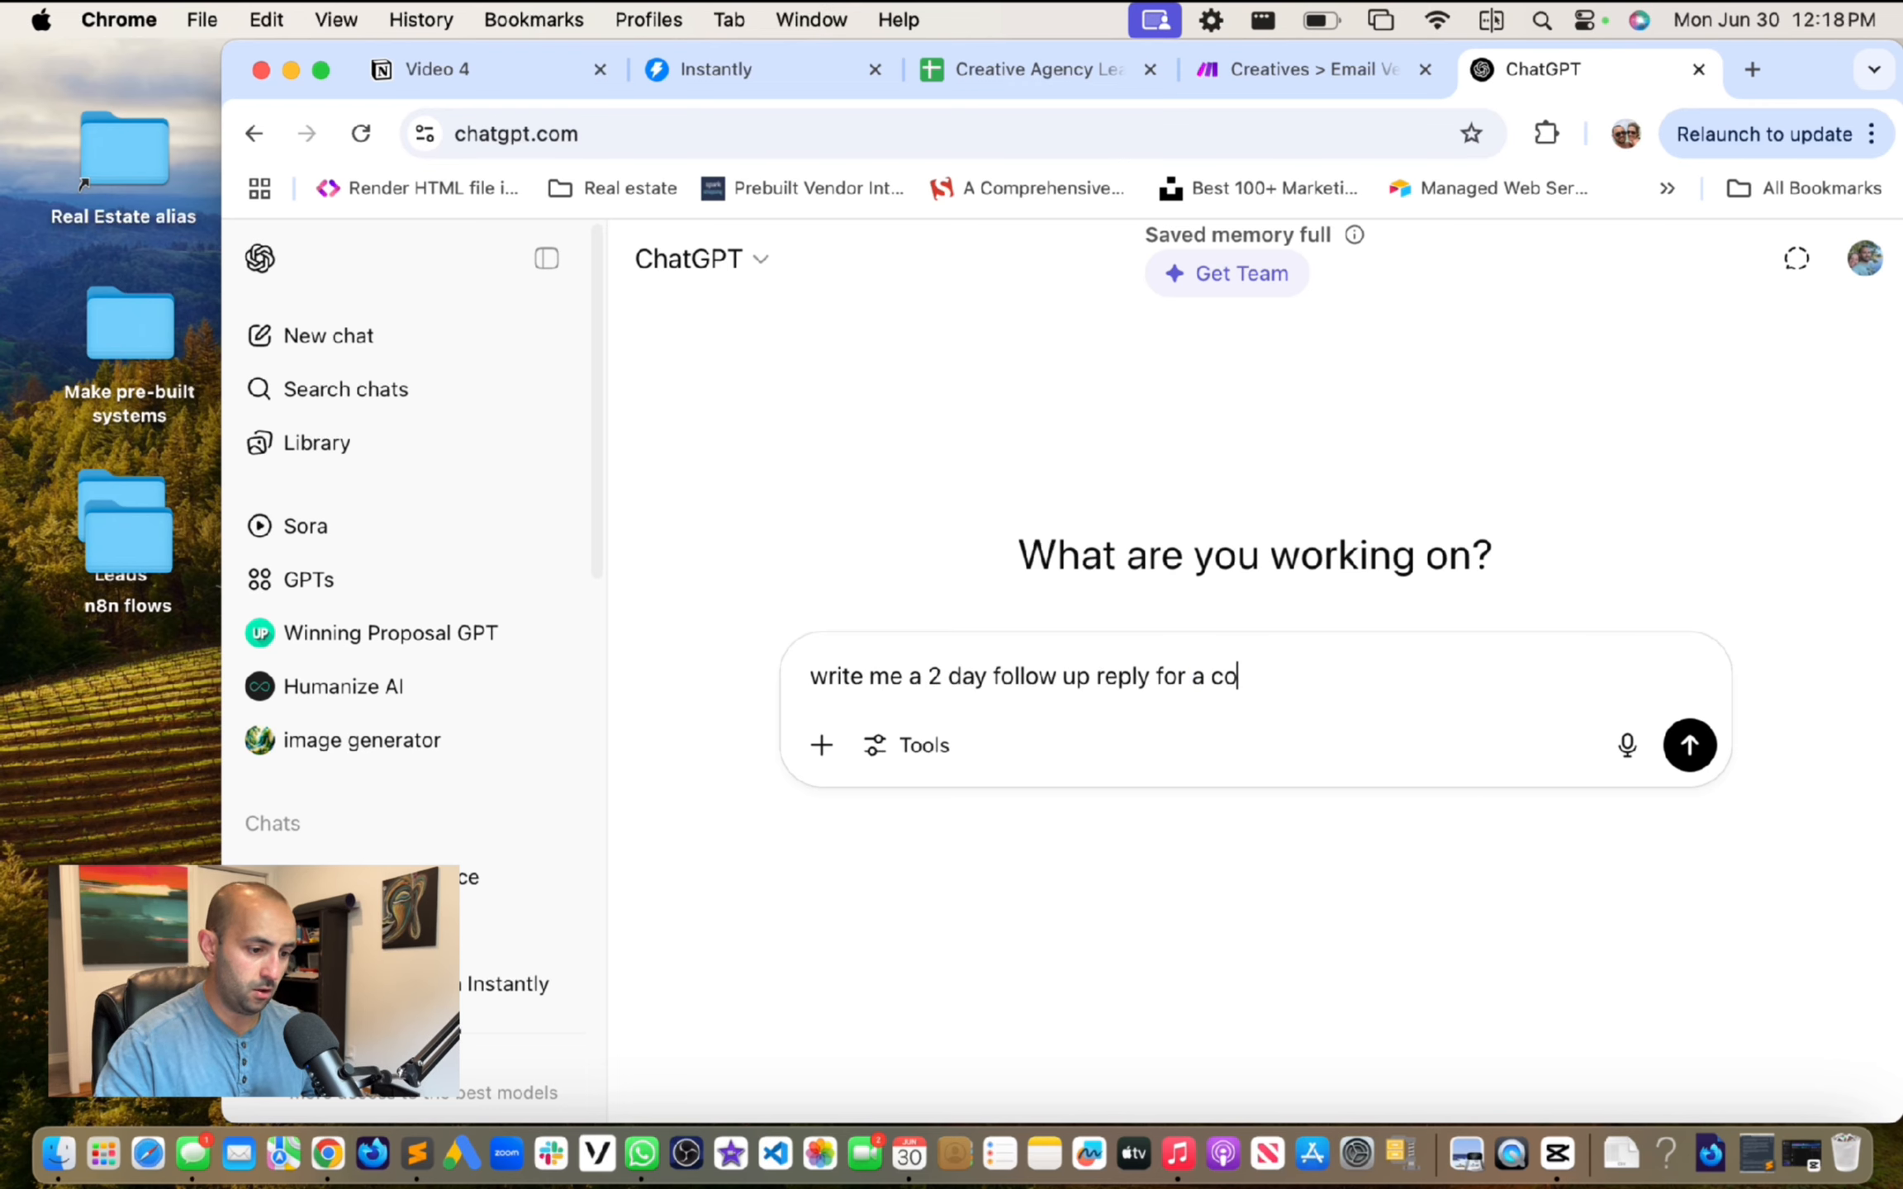
type("ld email campaign based on this")
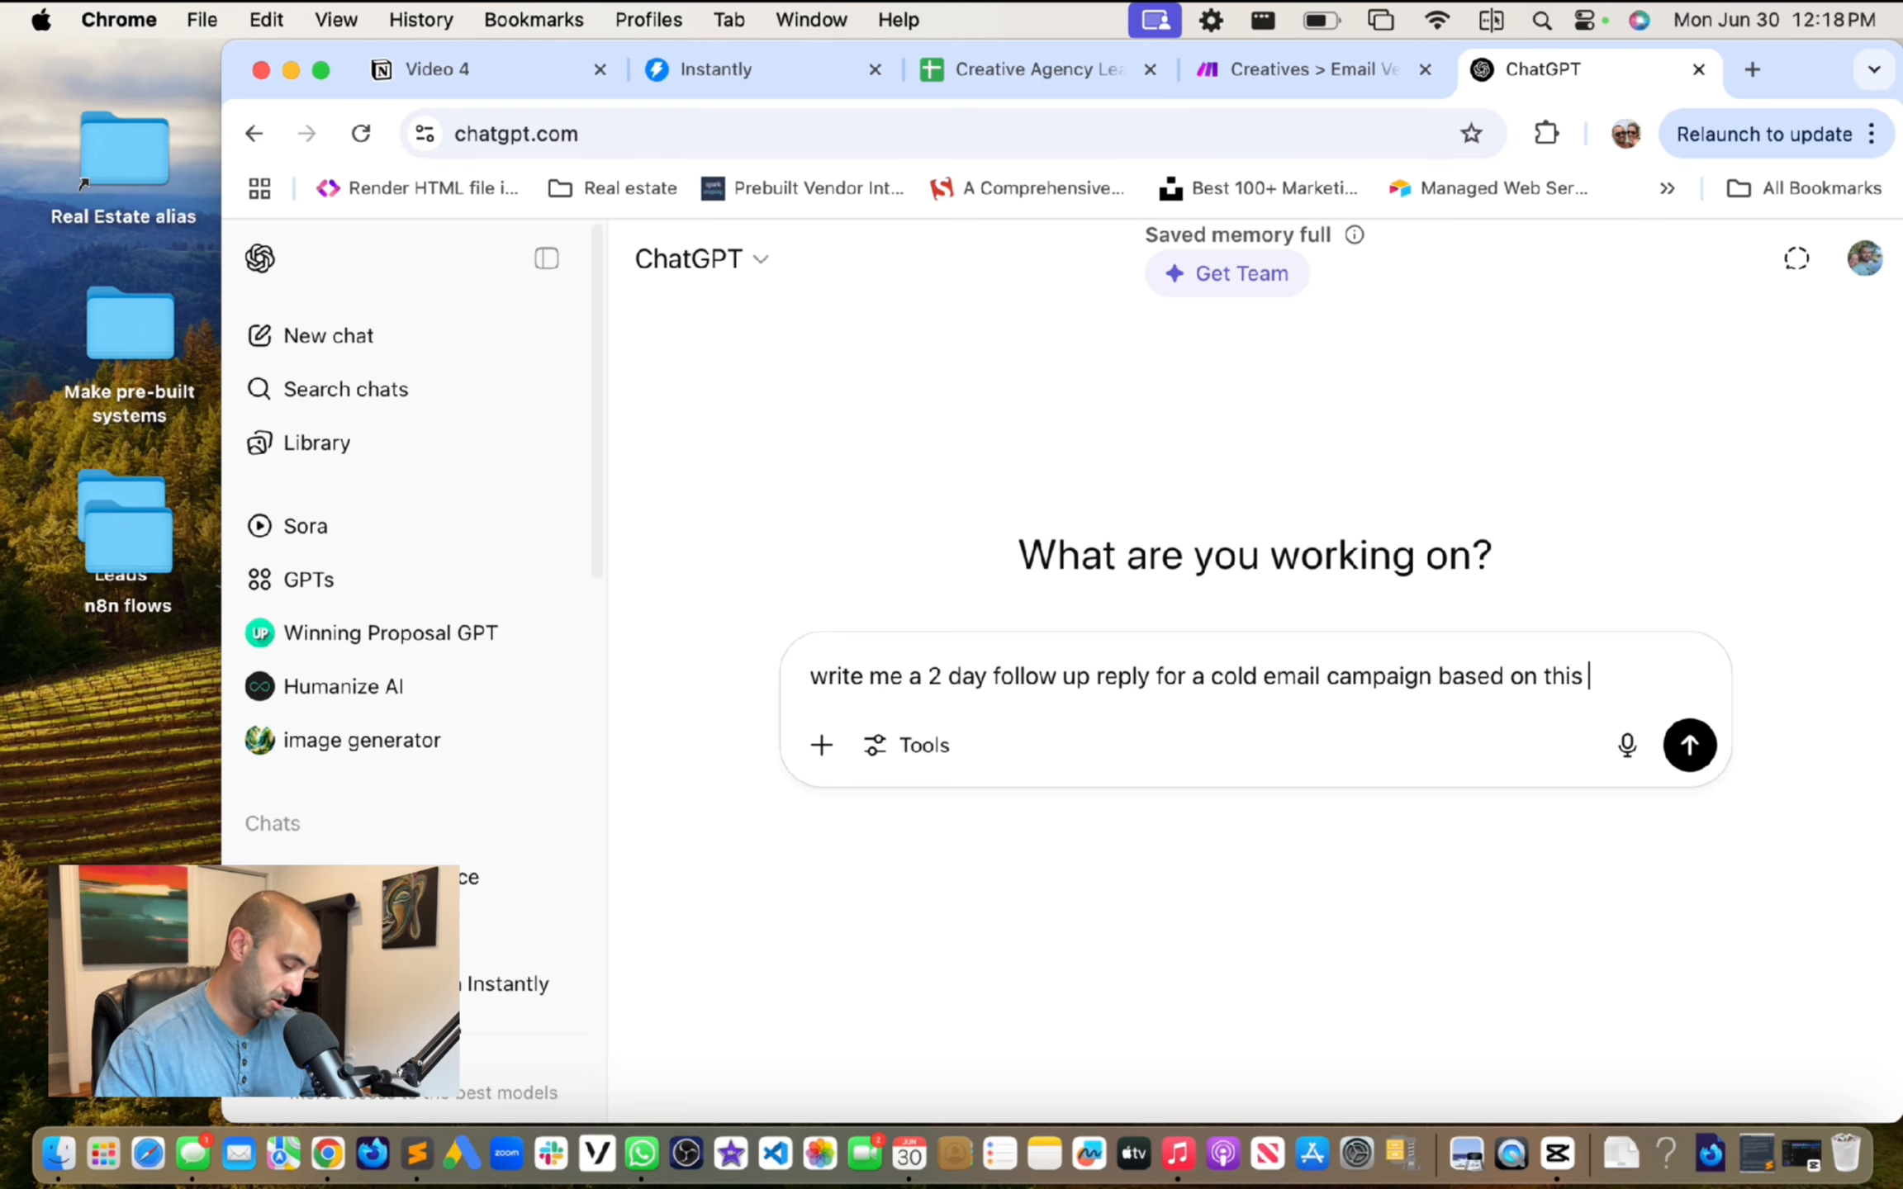
type(" email \"")
key("super+v")
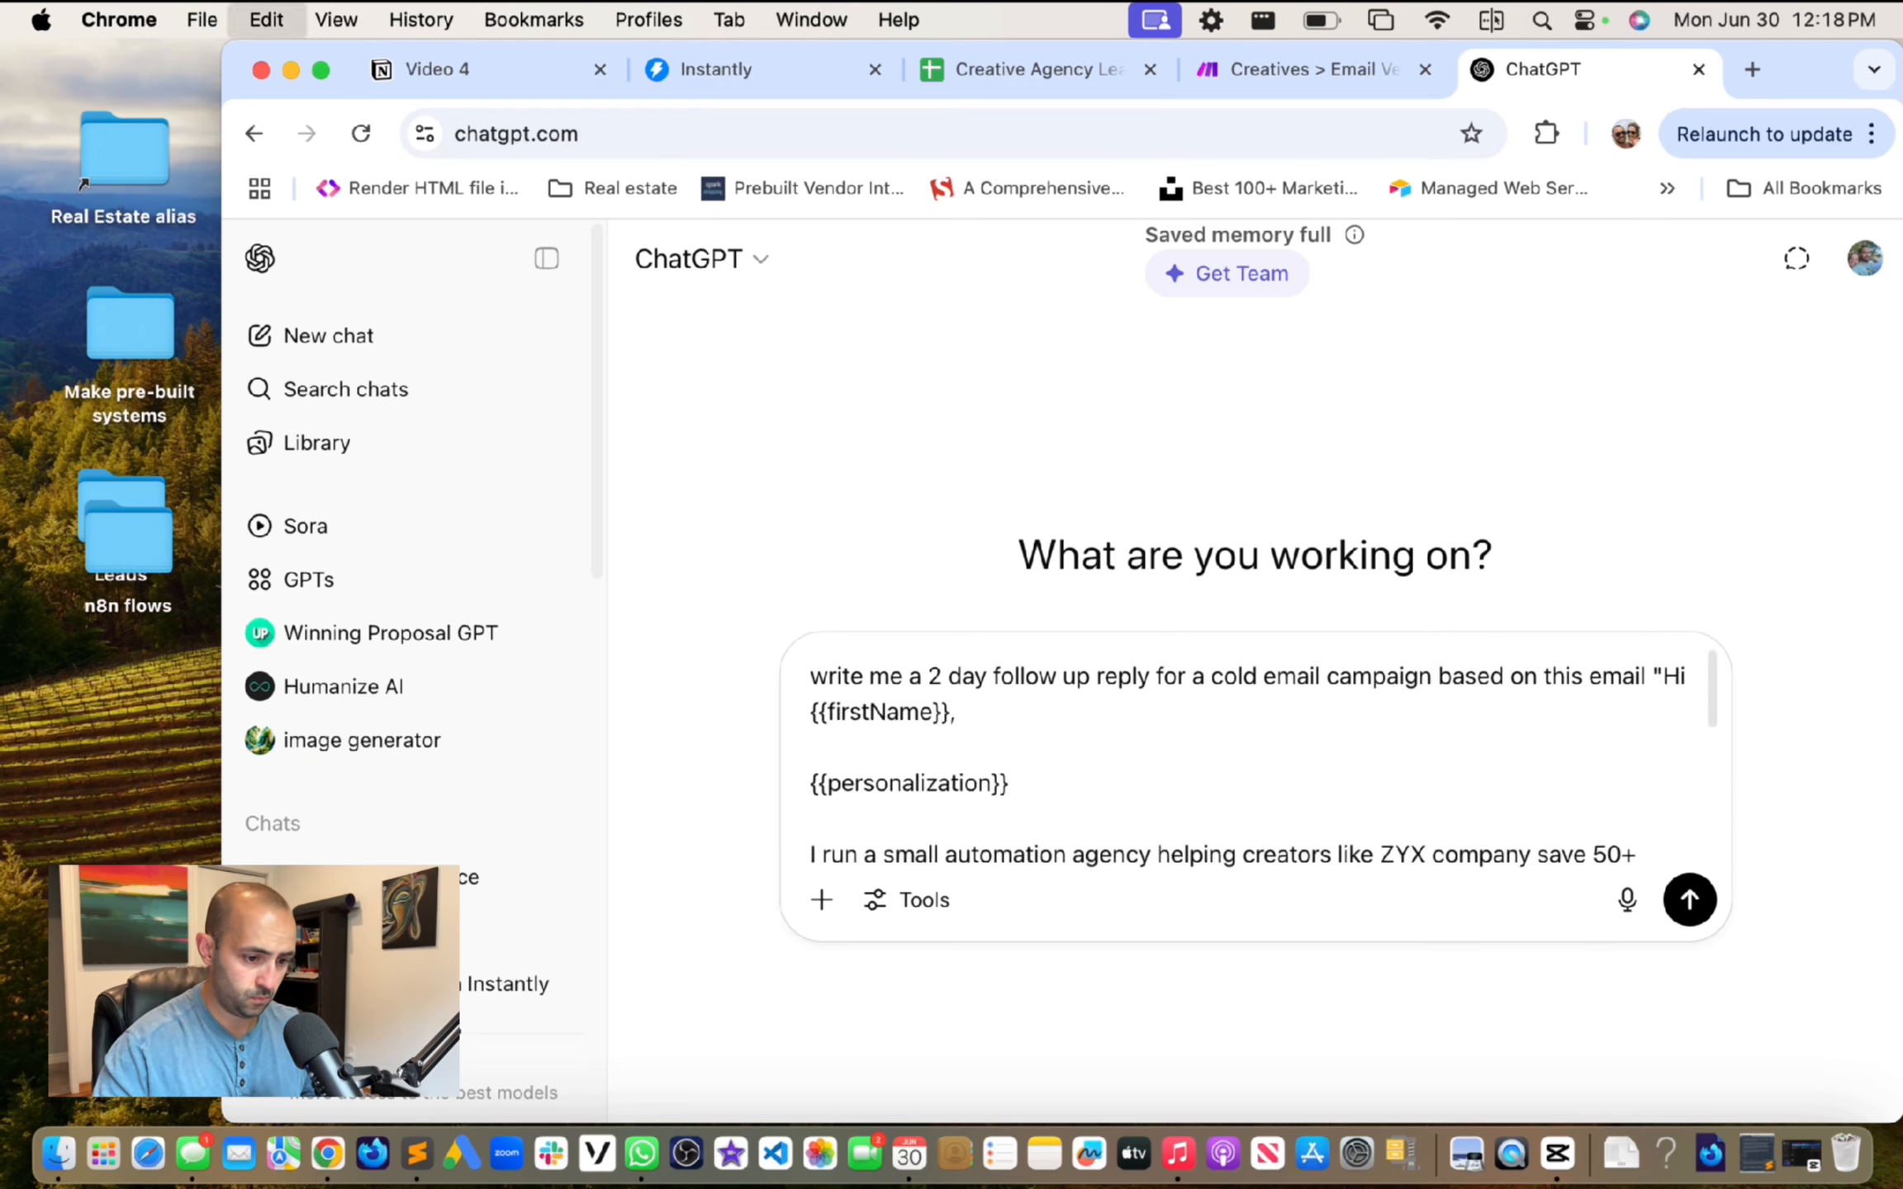
type("\" - ")
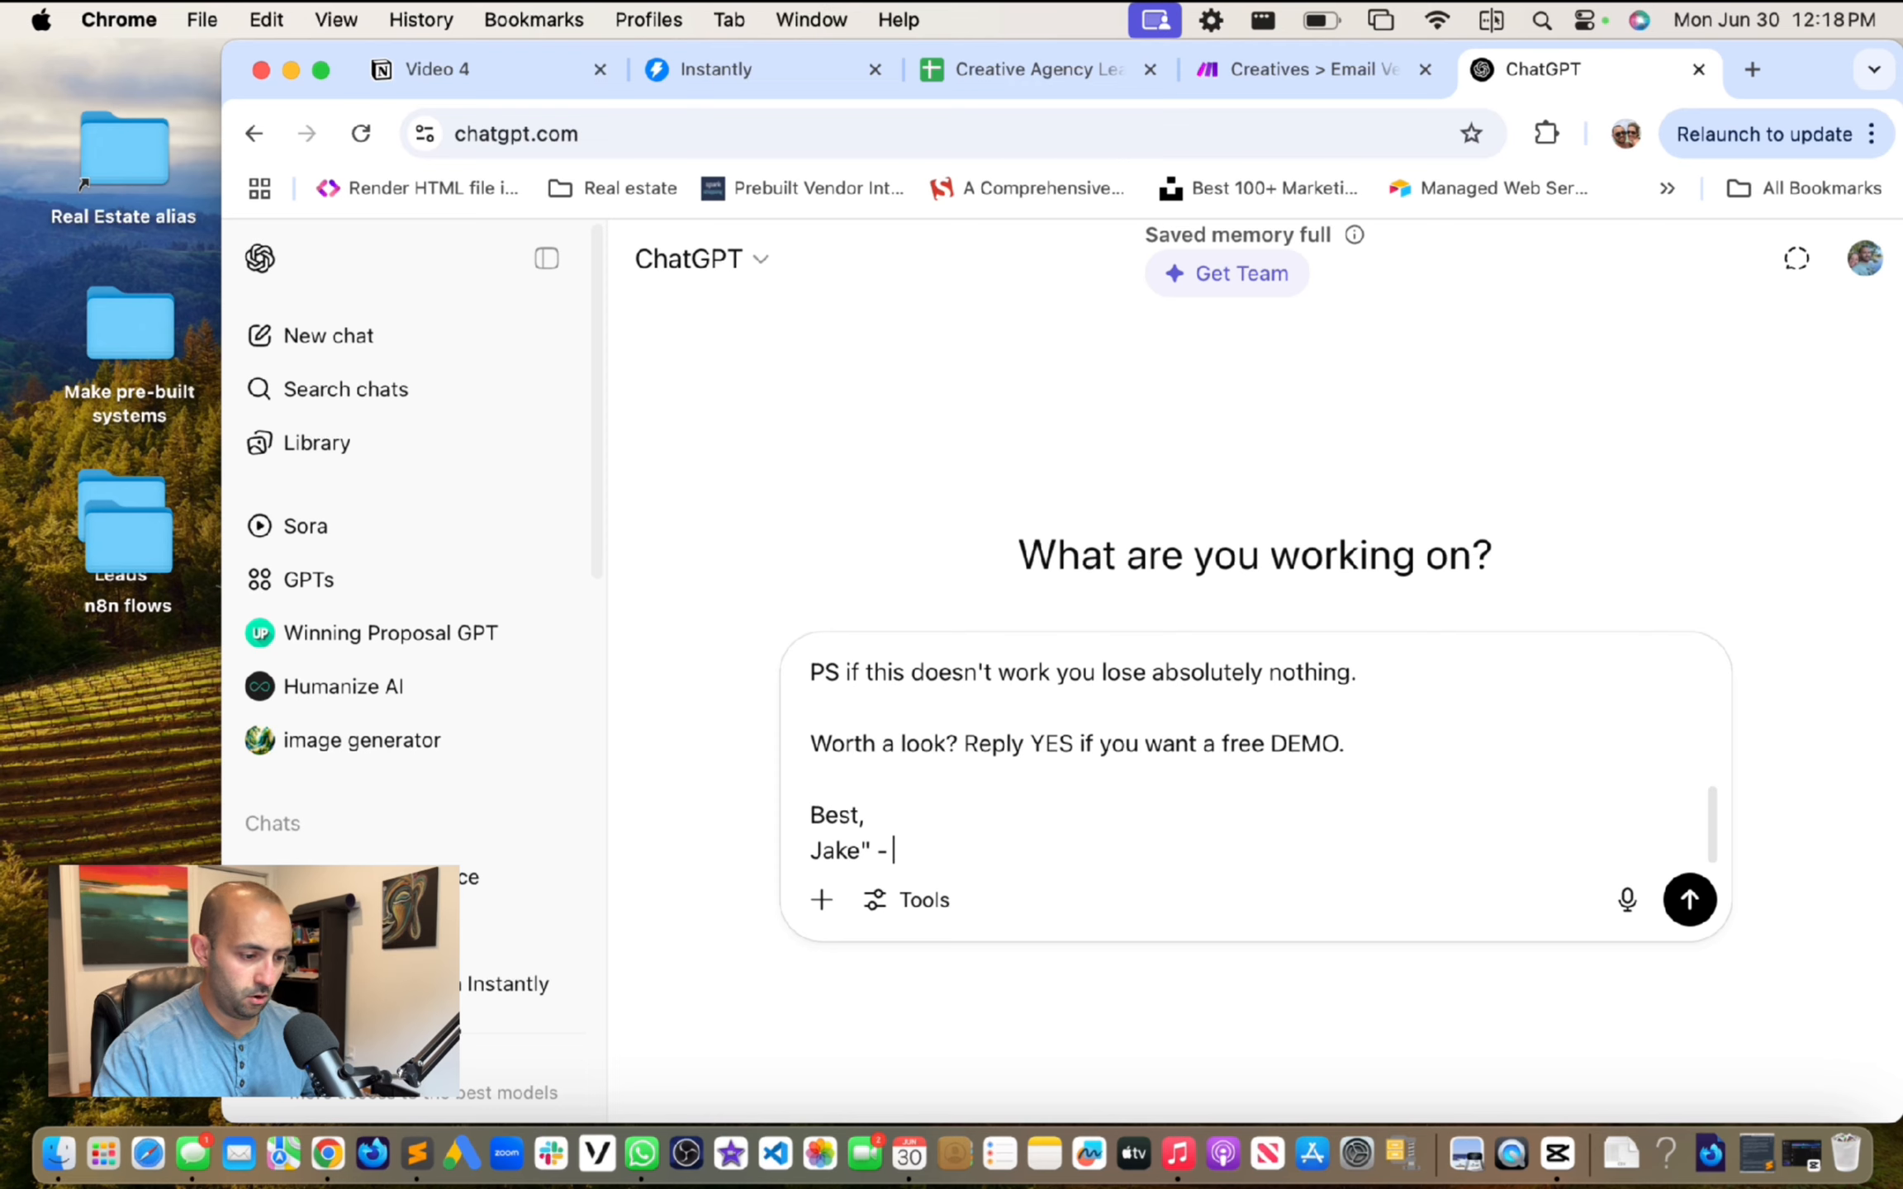
type("on day 2 I wan")
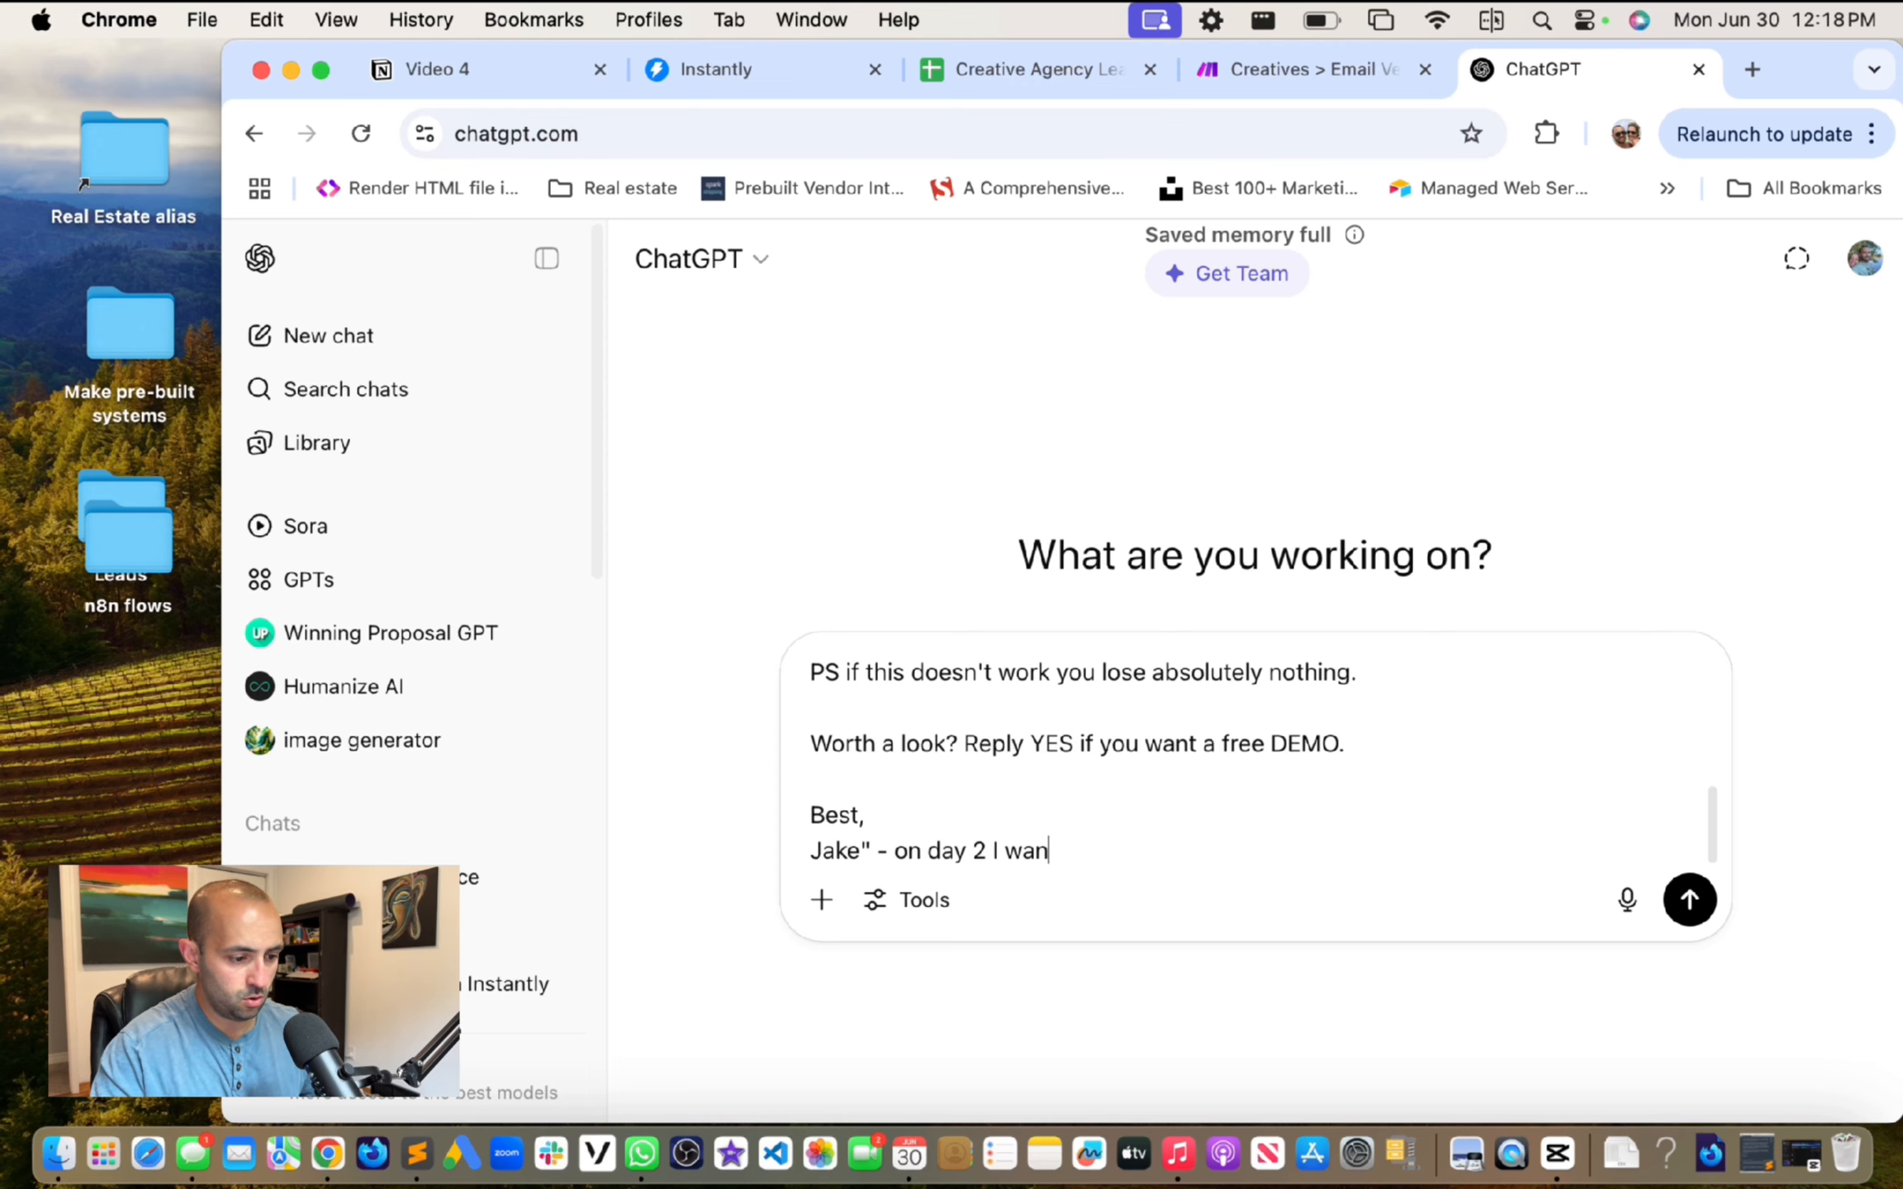
type("t to send them a")
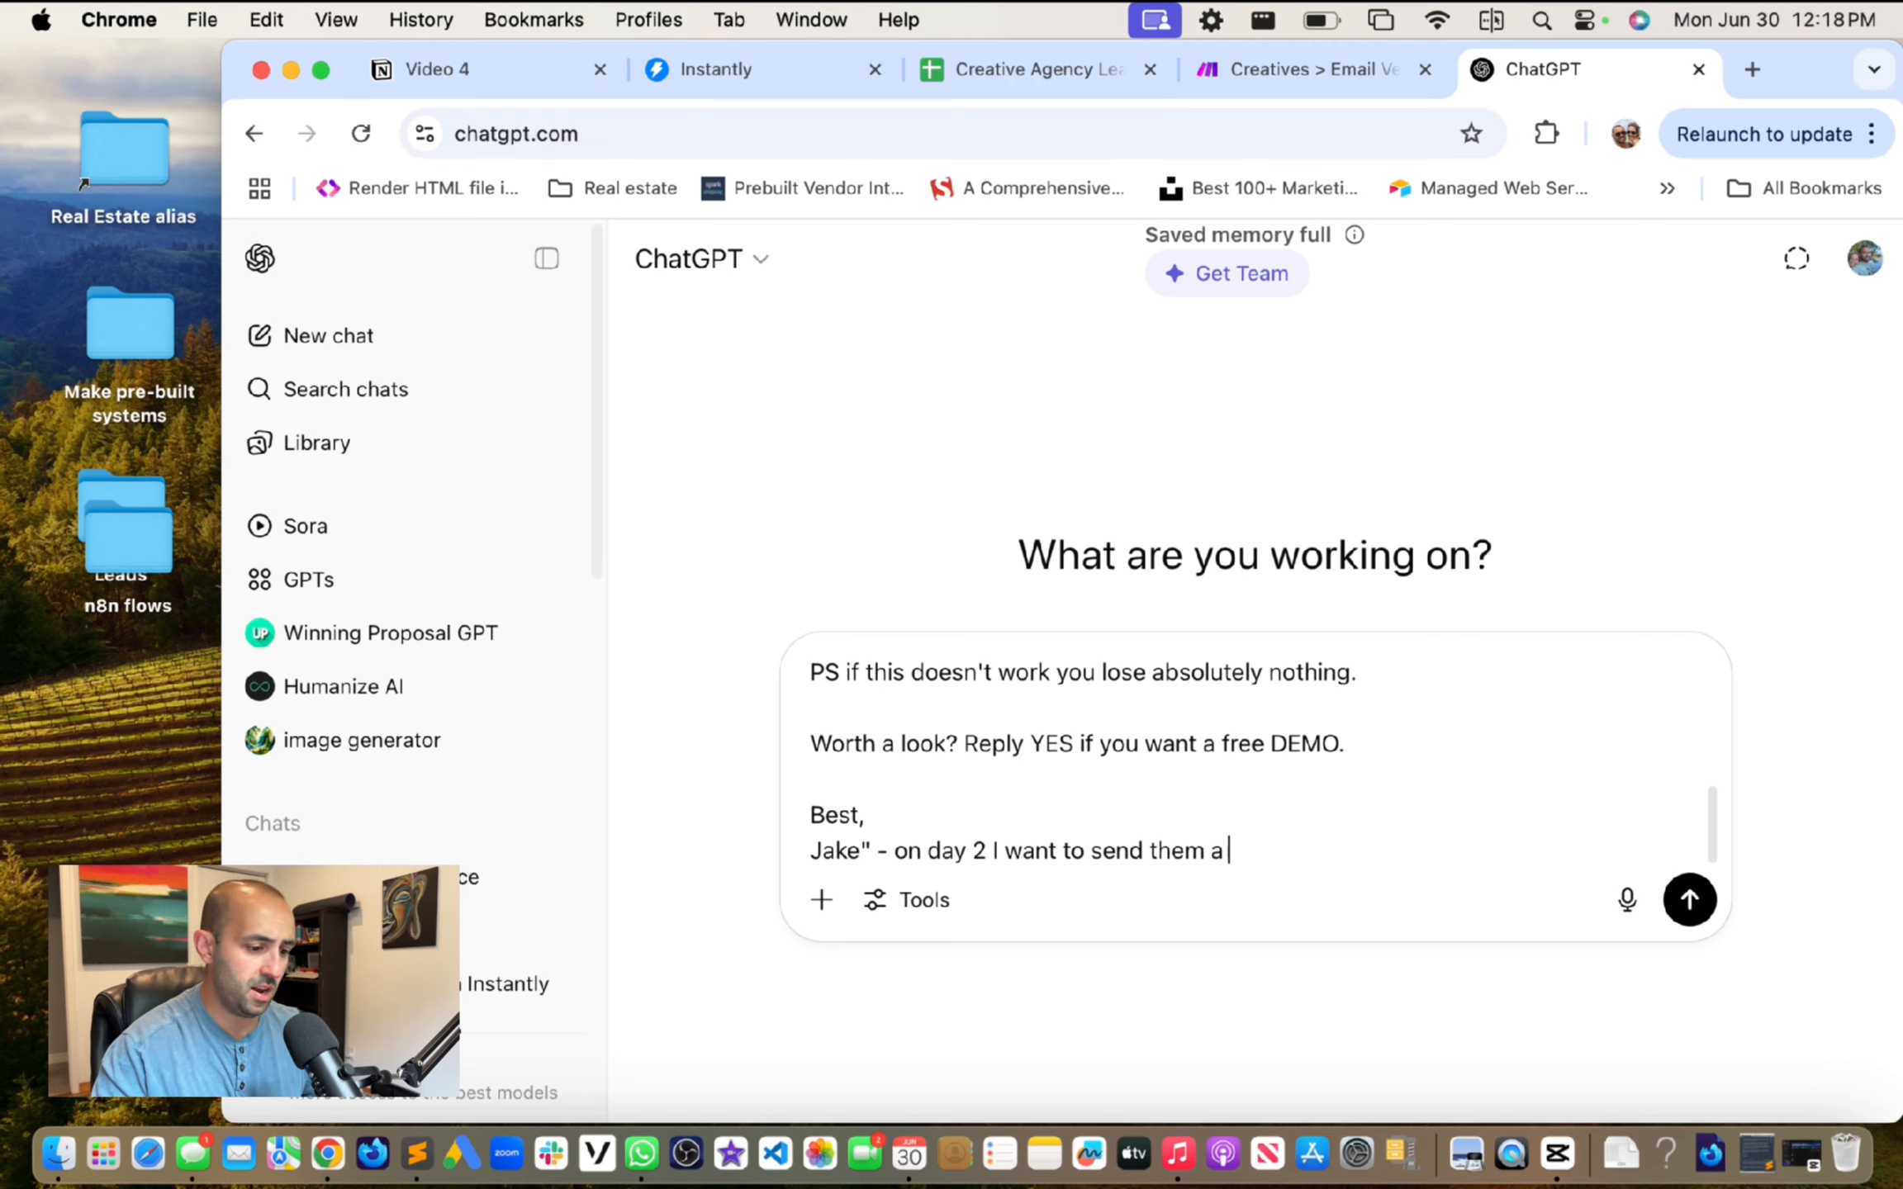
left_click(963, 851)
key("BackSpace")
key("BackSpace")
key("BackSpace")
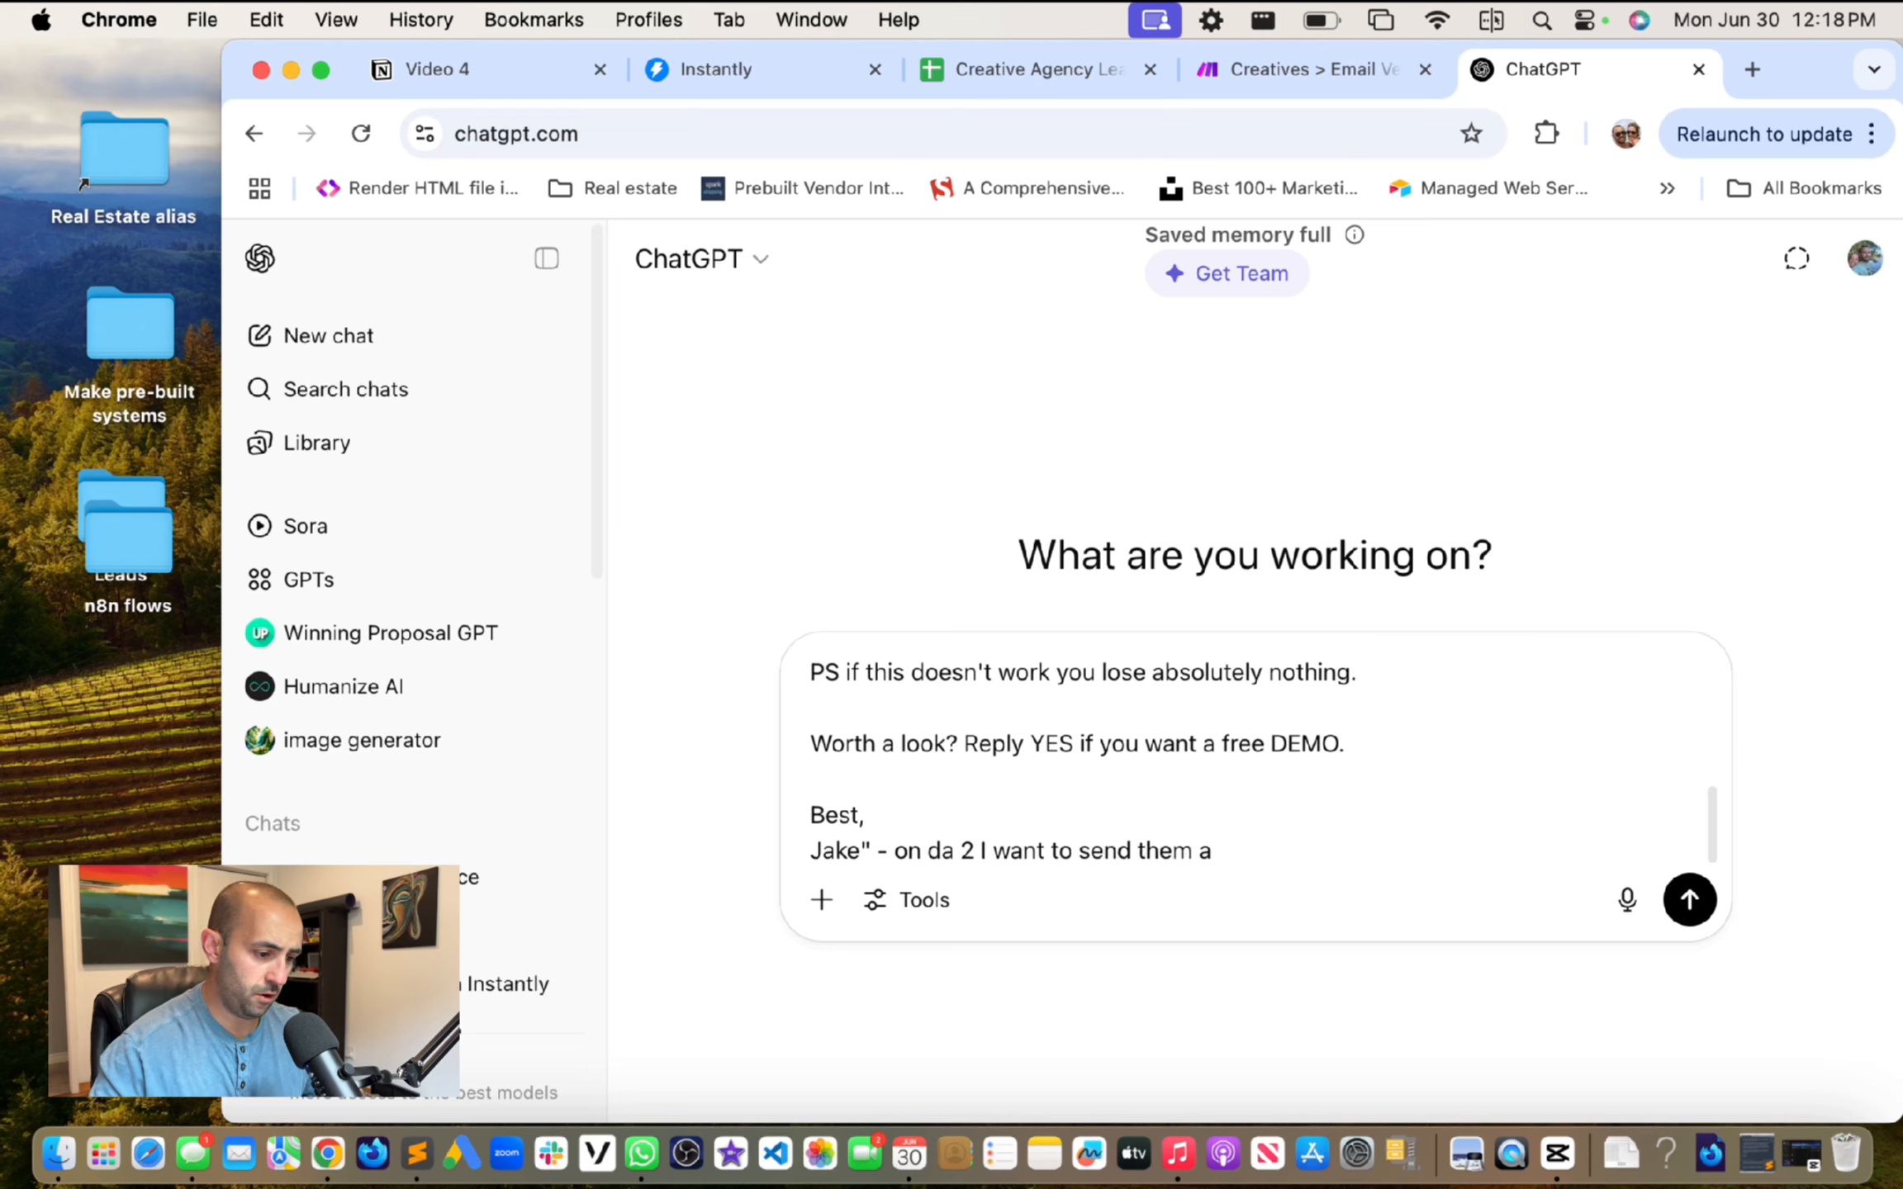
type("the first follow up")
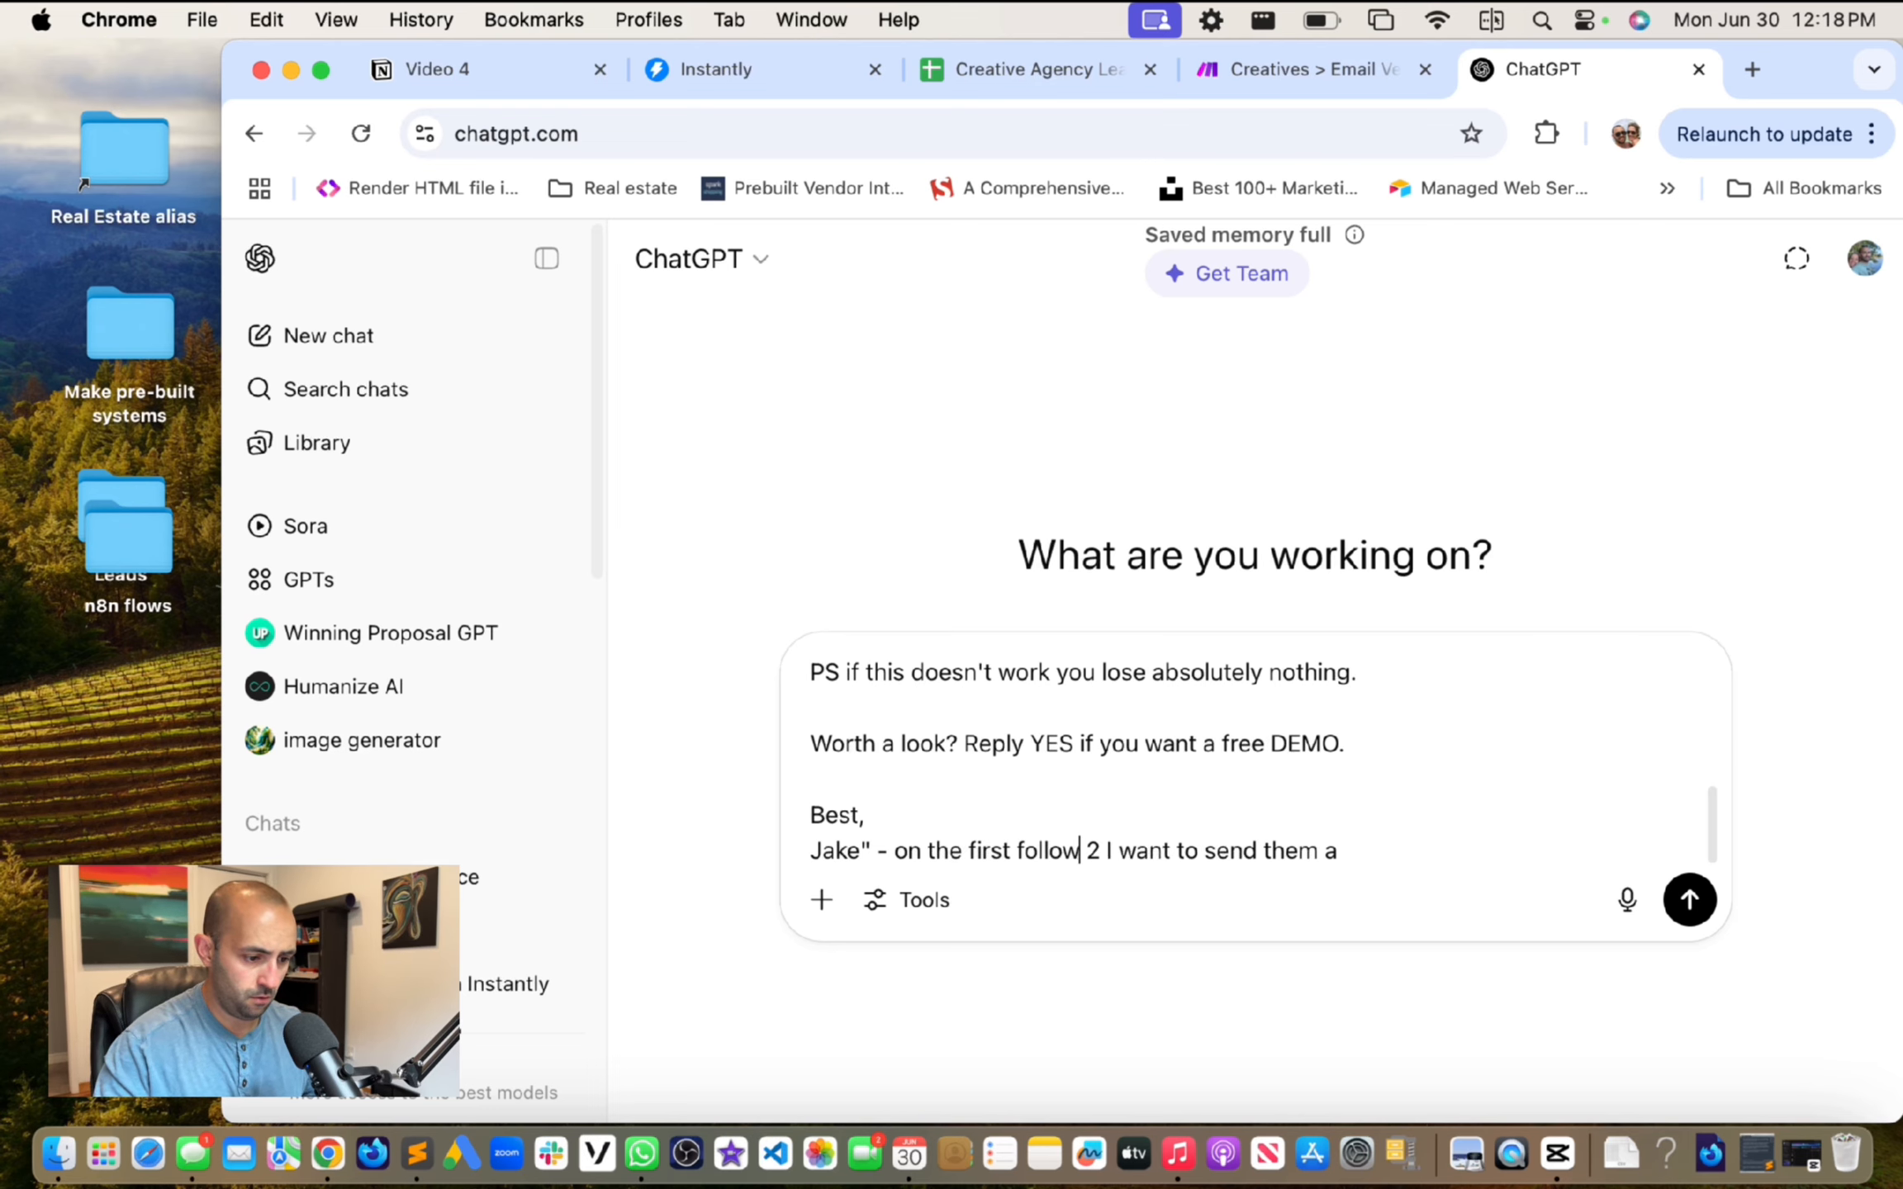
key("shift+Right")
key("shift+Right")
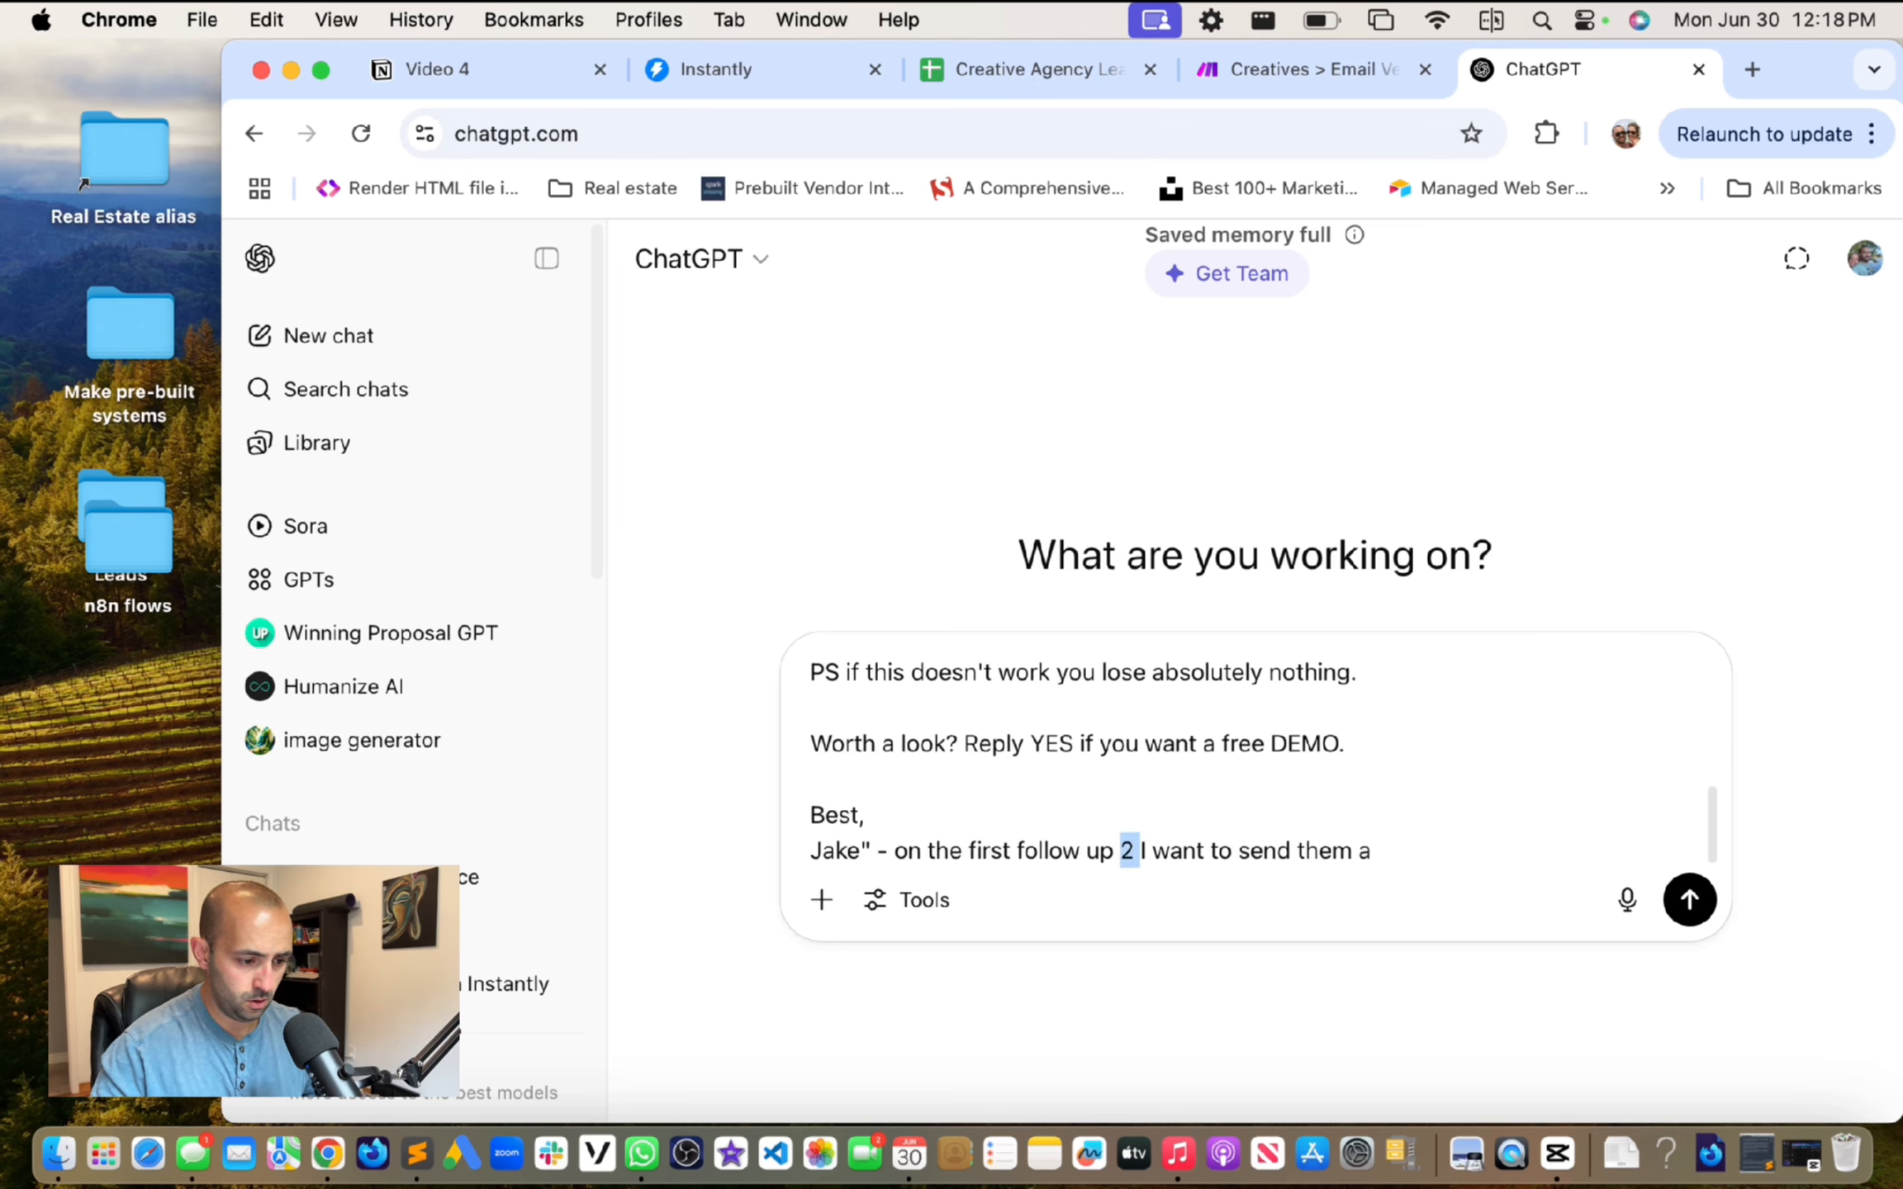
key("BackSpace")
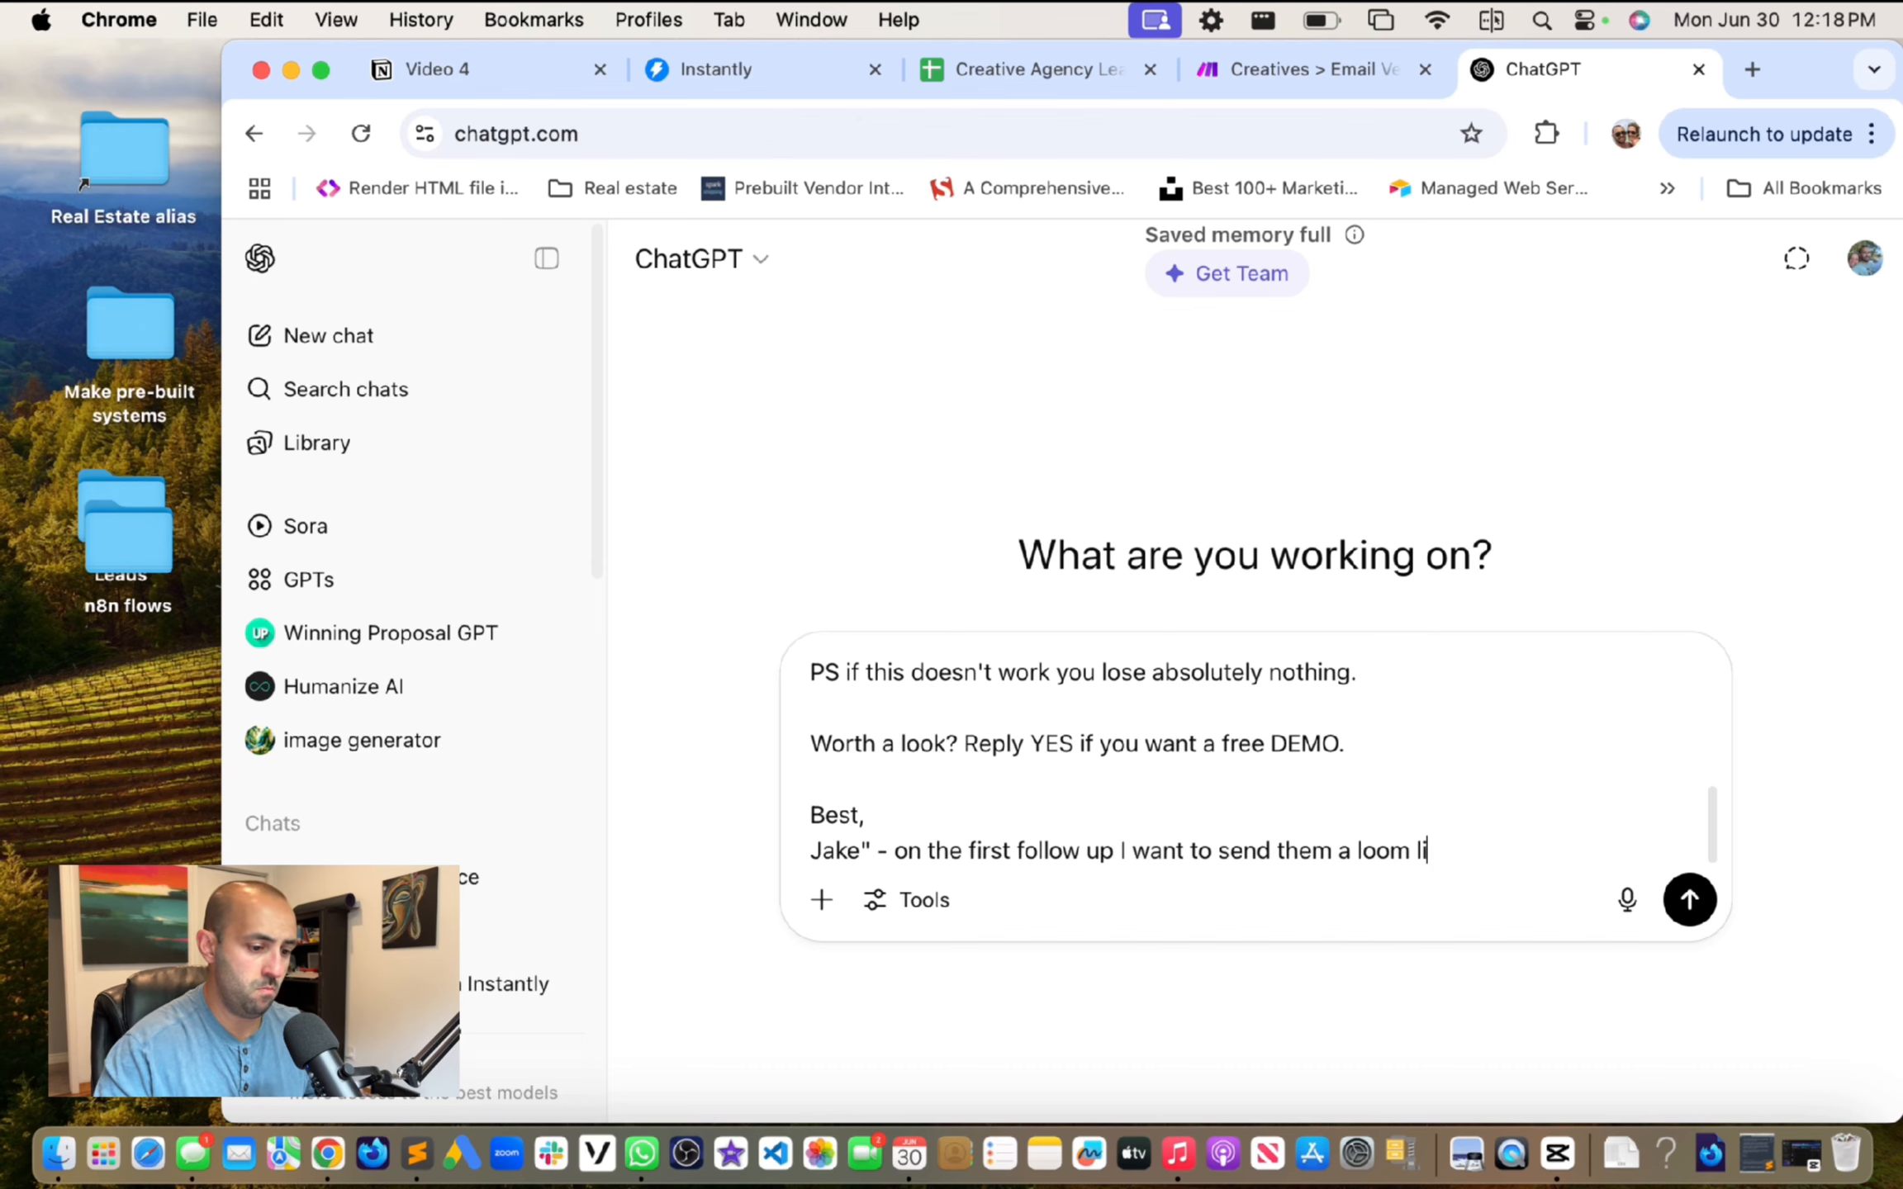
type("nk.")
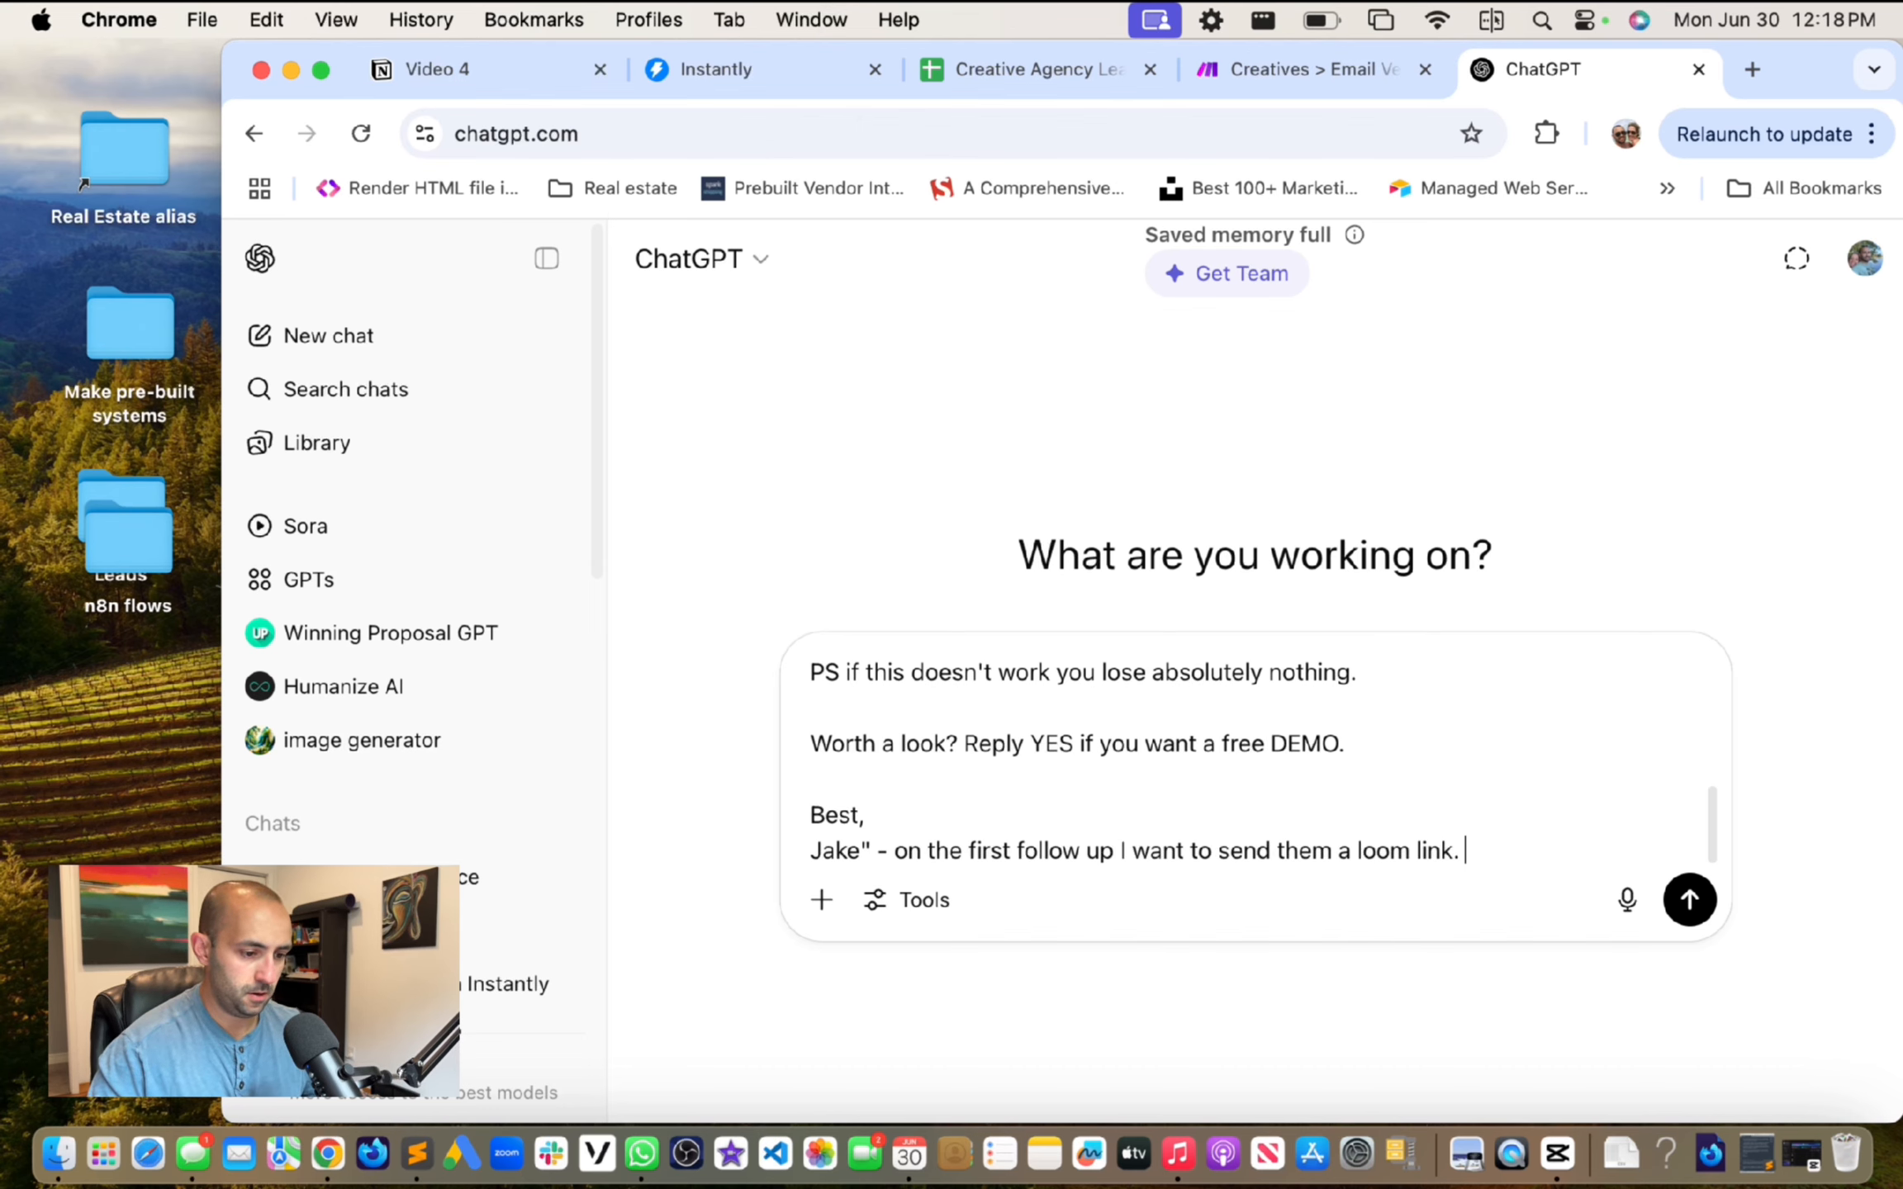
key("Return")
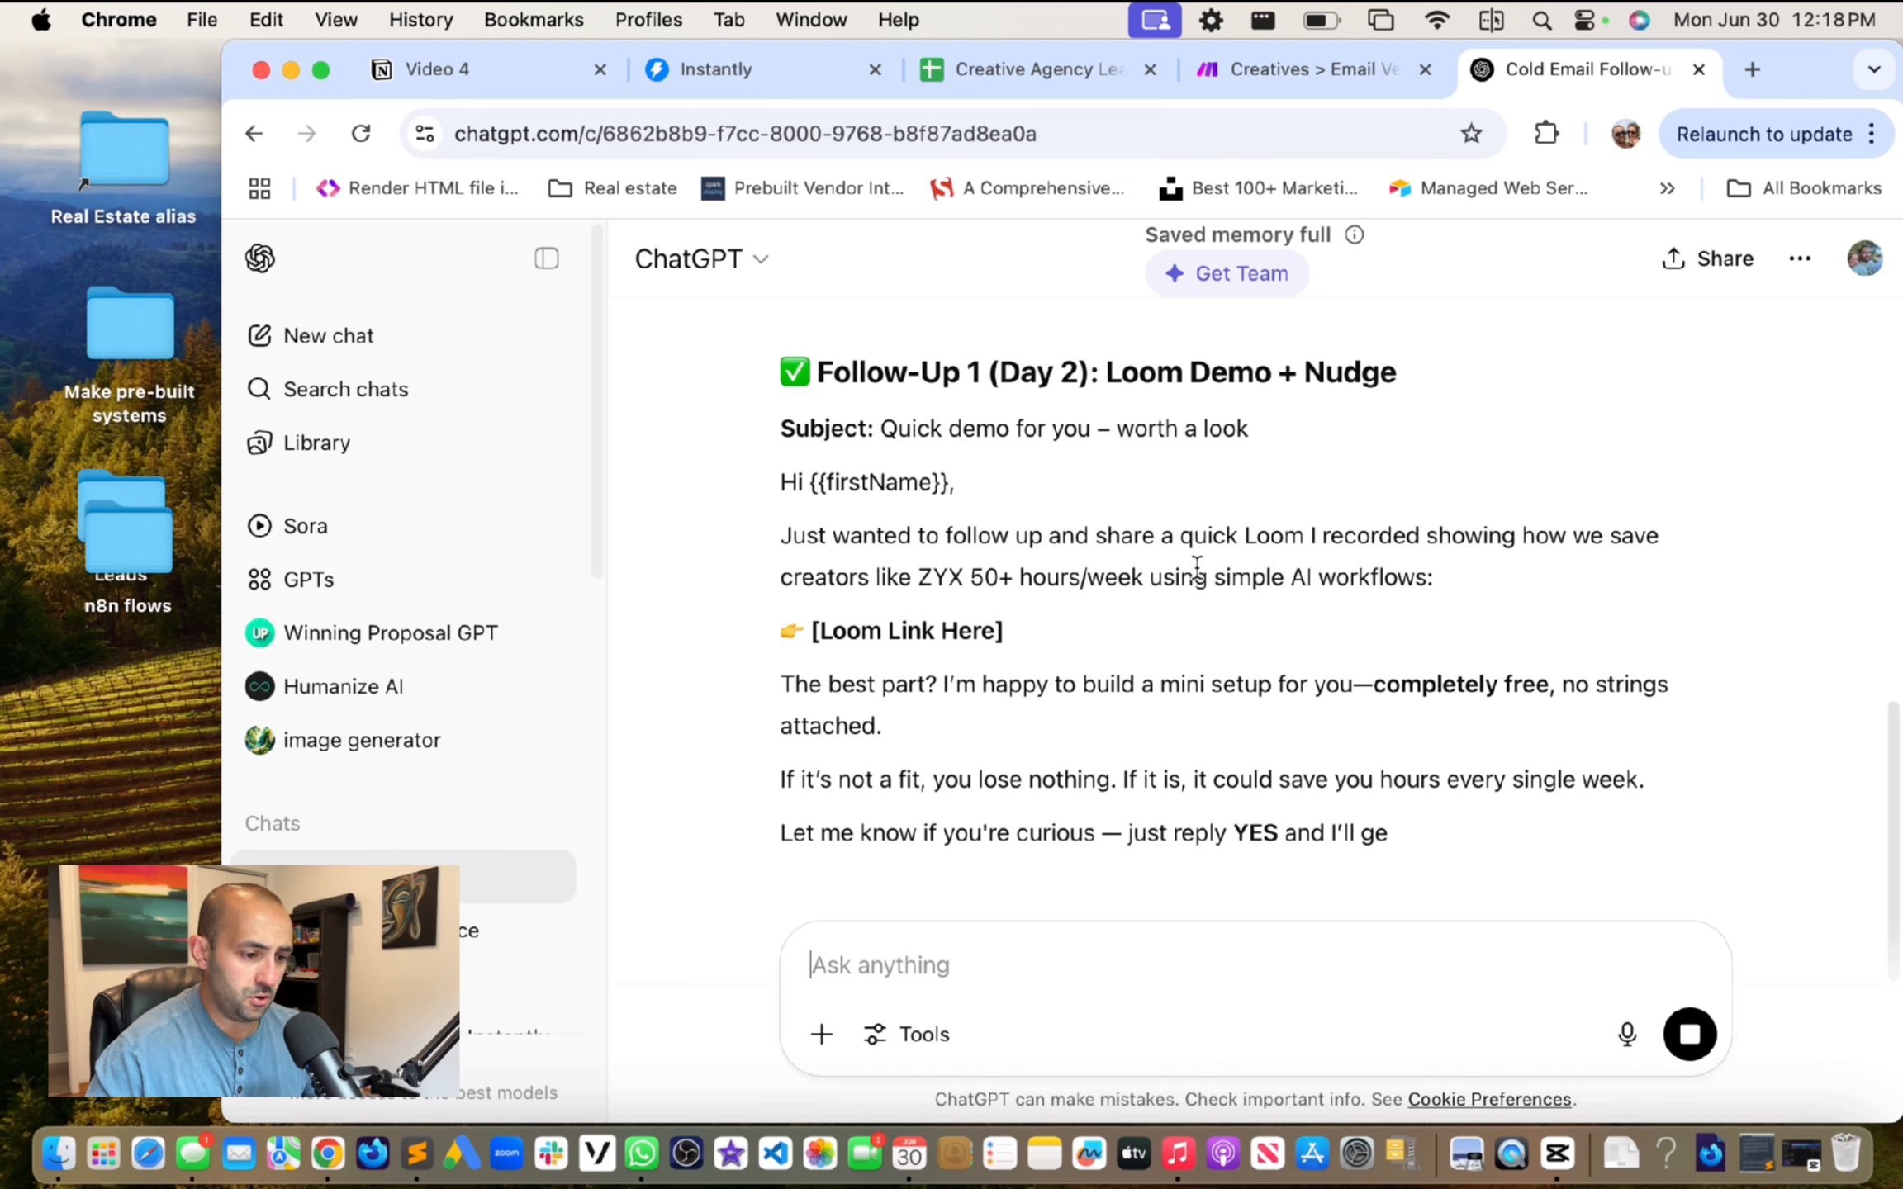
Step: Review the reply's paragraphs on saving 50+ hours and the free mini setup offer
scroll(1520, 548, "down", 2)
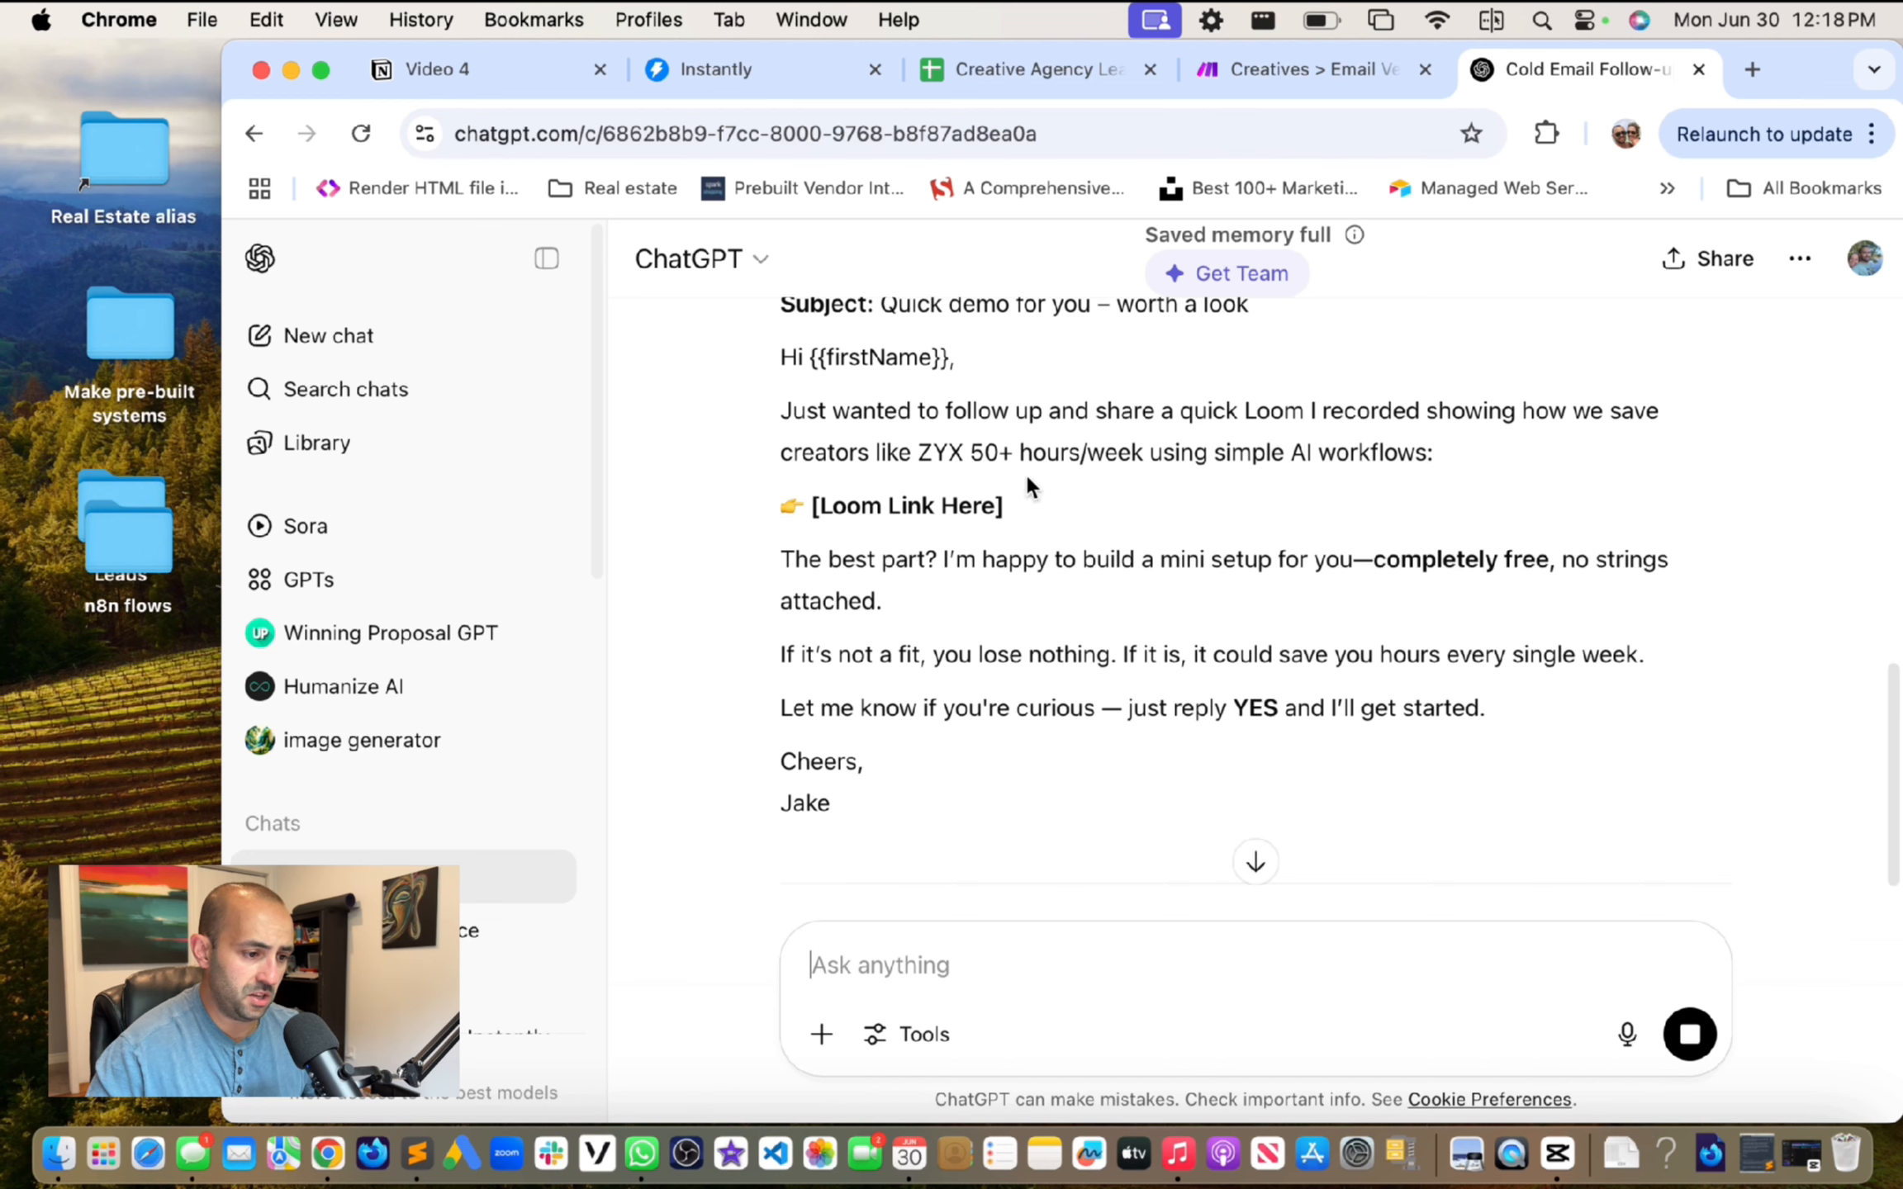
left_click_drag(1552, 461, 1414, 403)
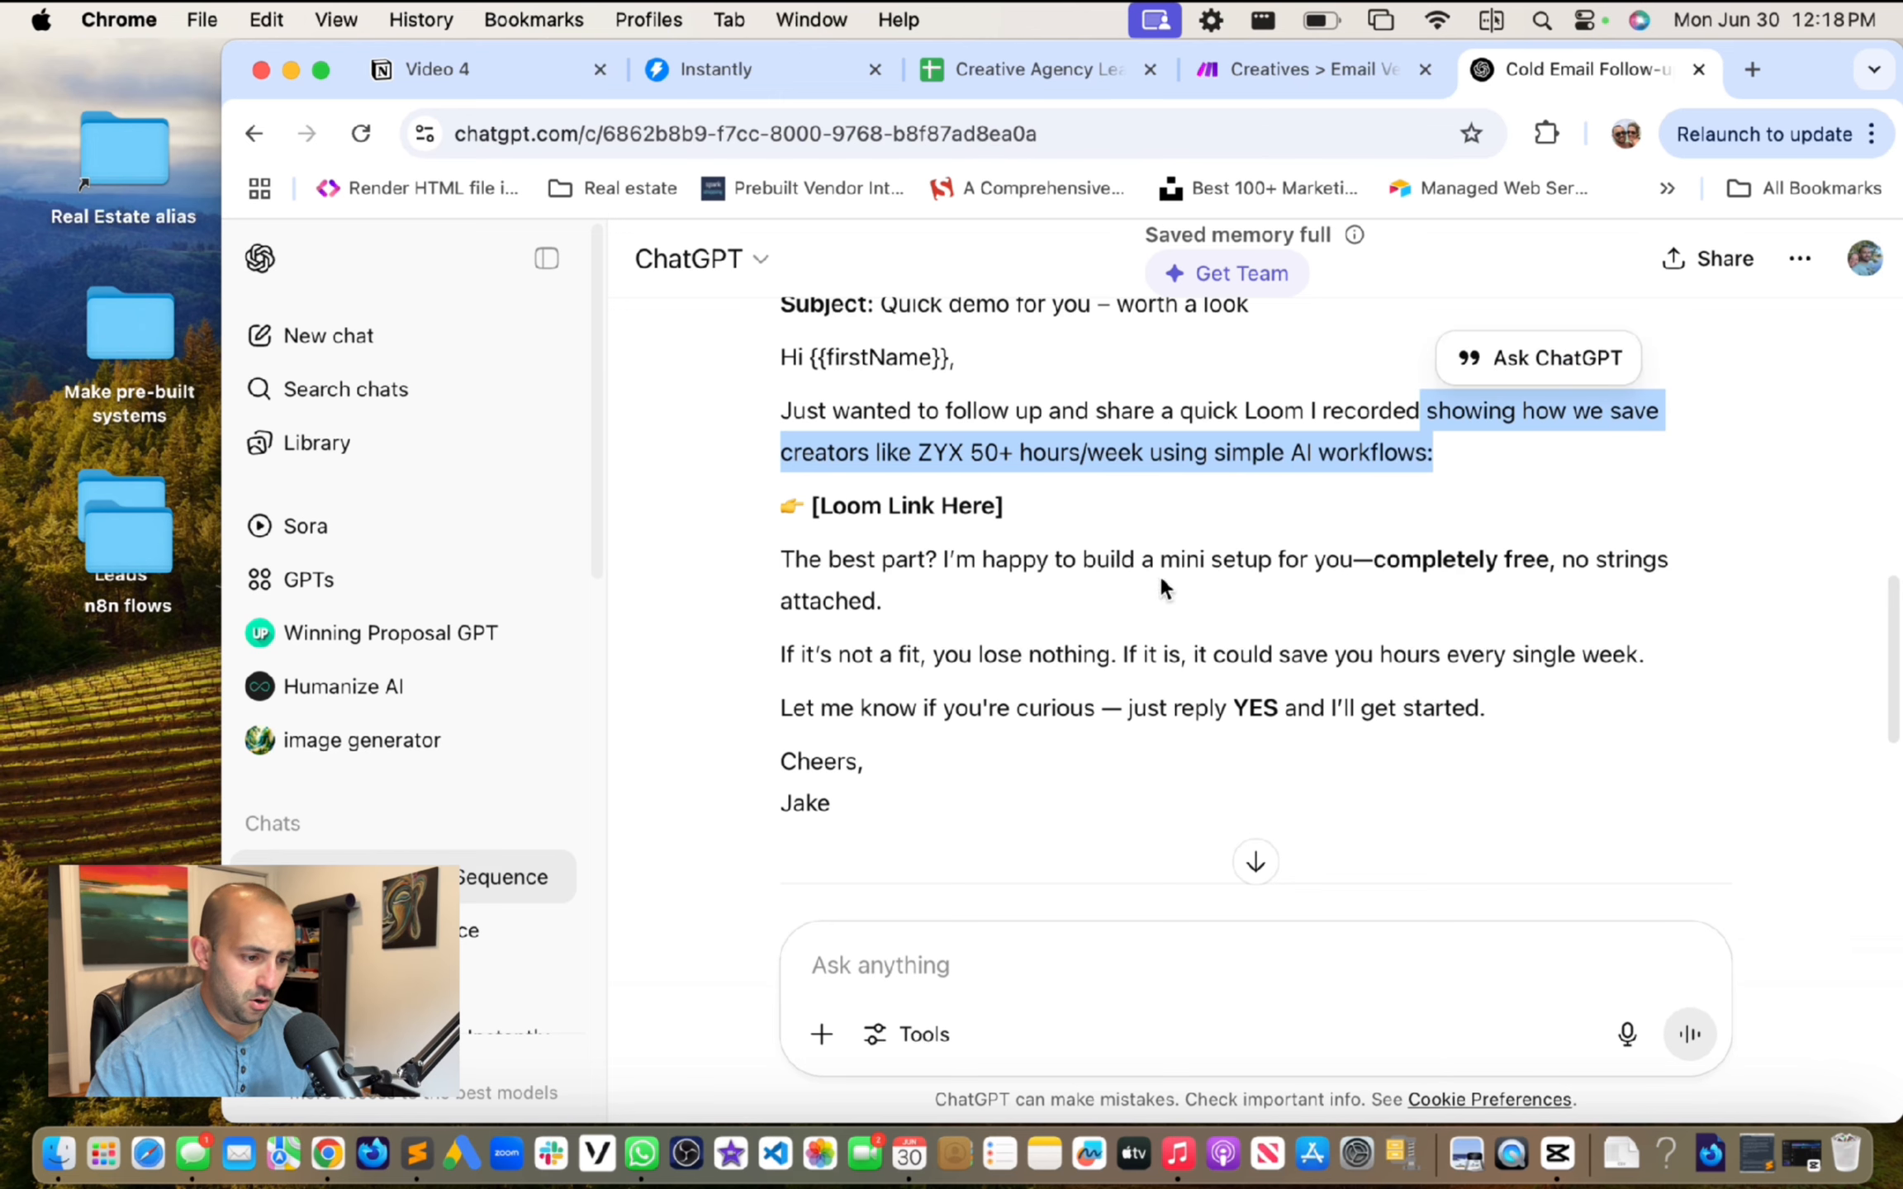
scroll(1162, 586, "down", 2)
left_click_drag(739, 510, 910, 554)
left_click(864, 758)
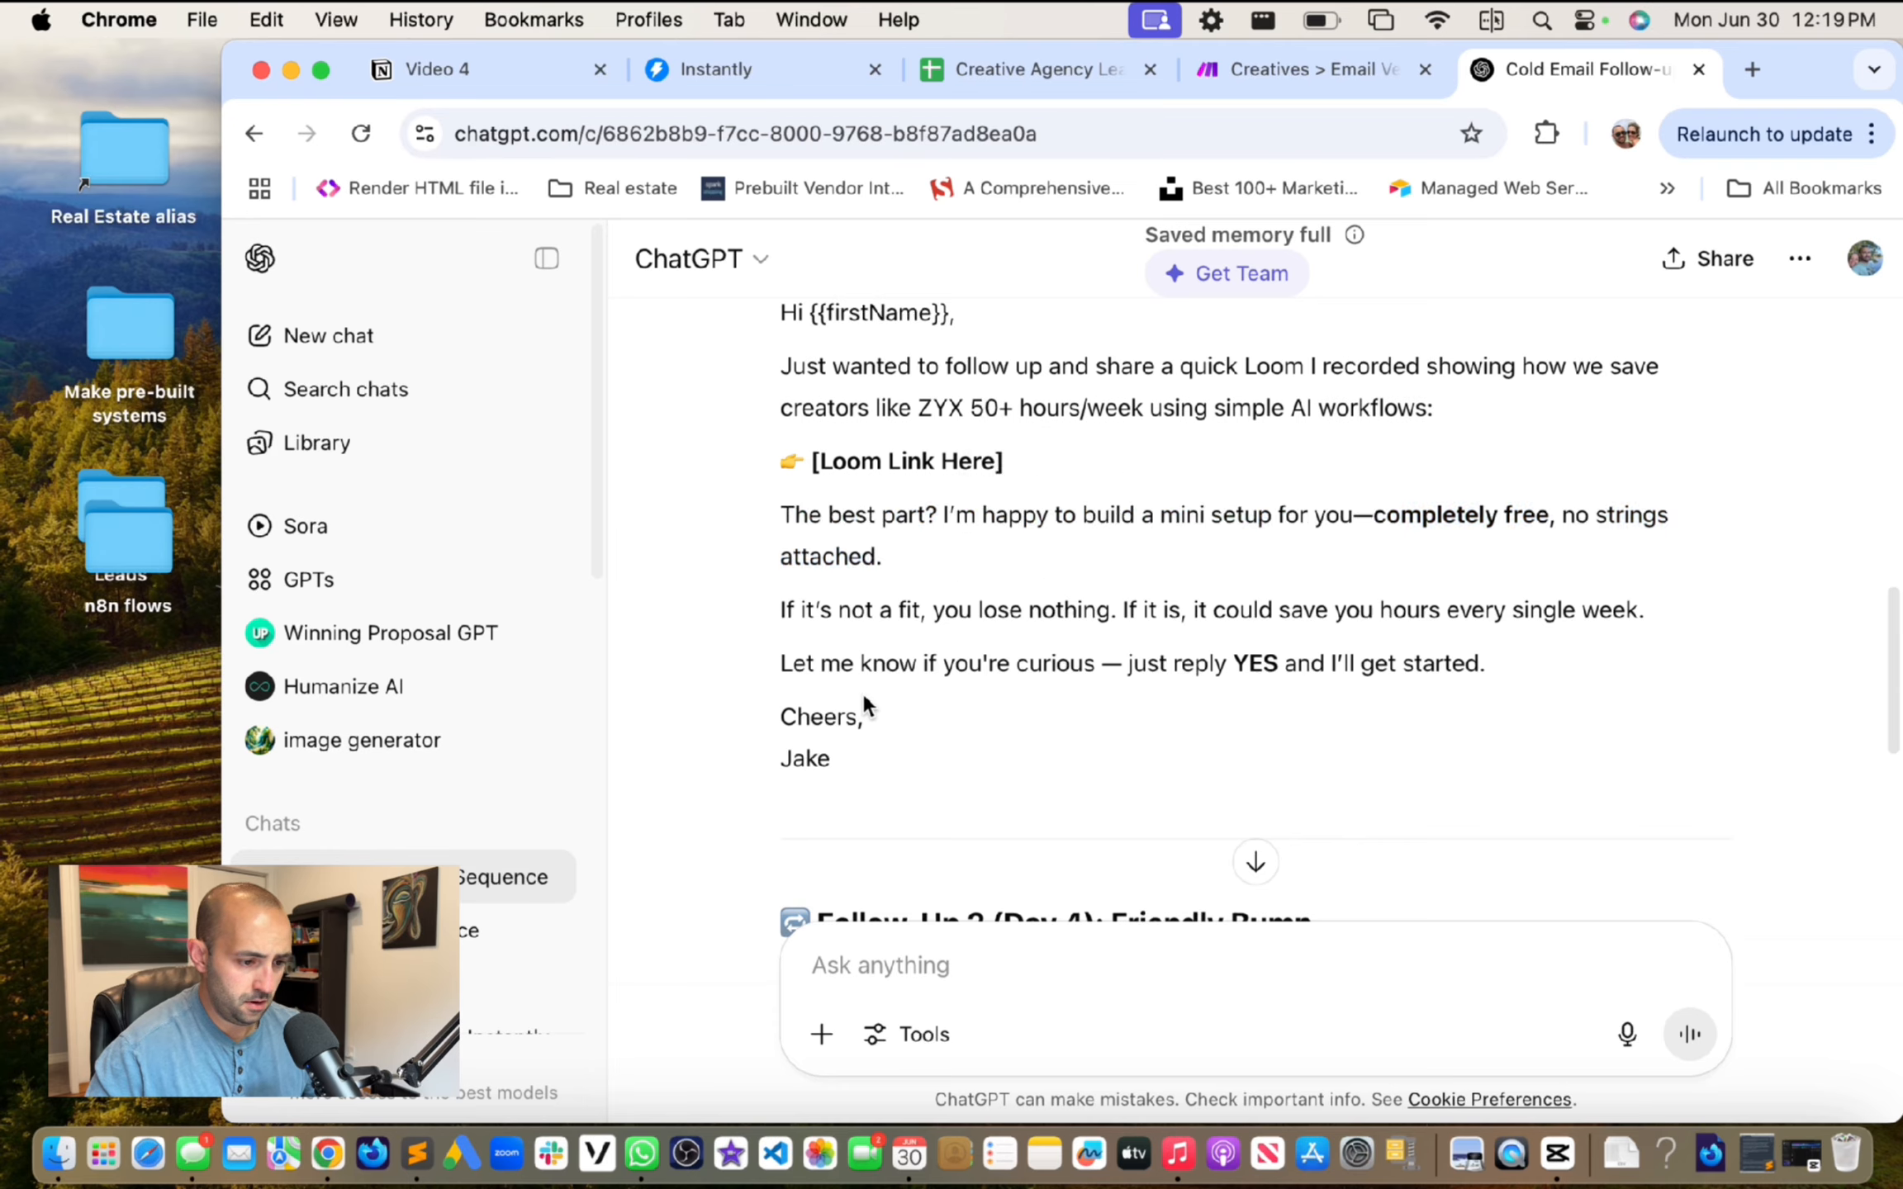
scroll(861, 694, "down", 8)
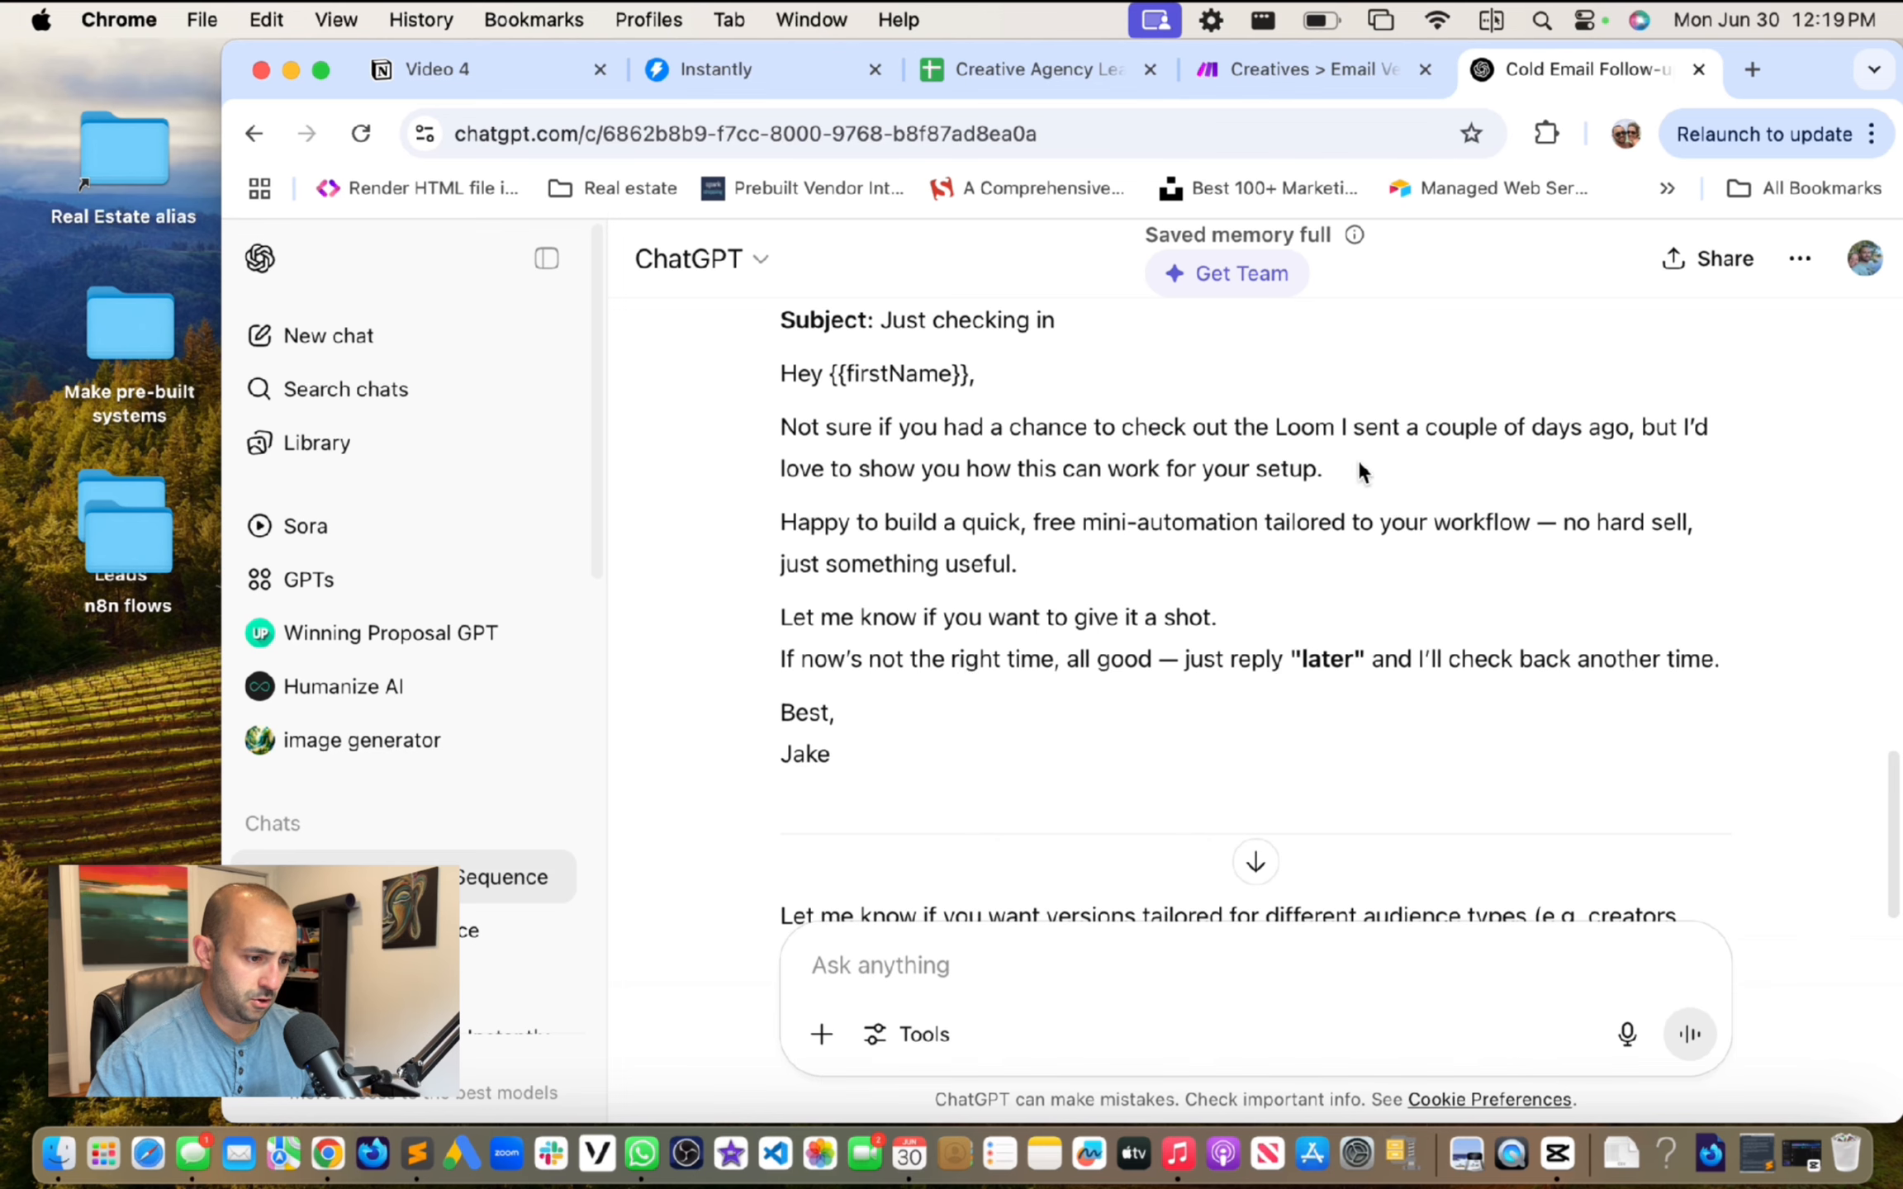
left_click_drag(778, 522, 1200, 559)
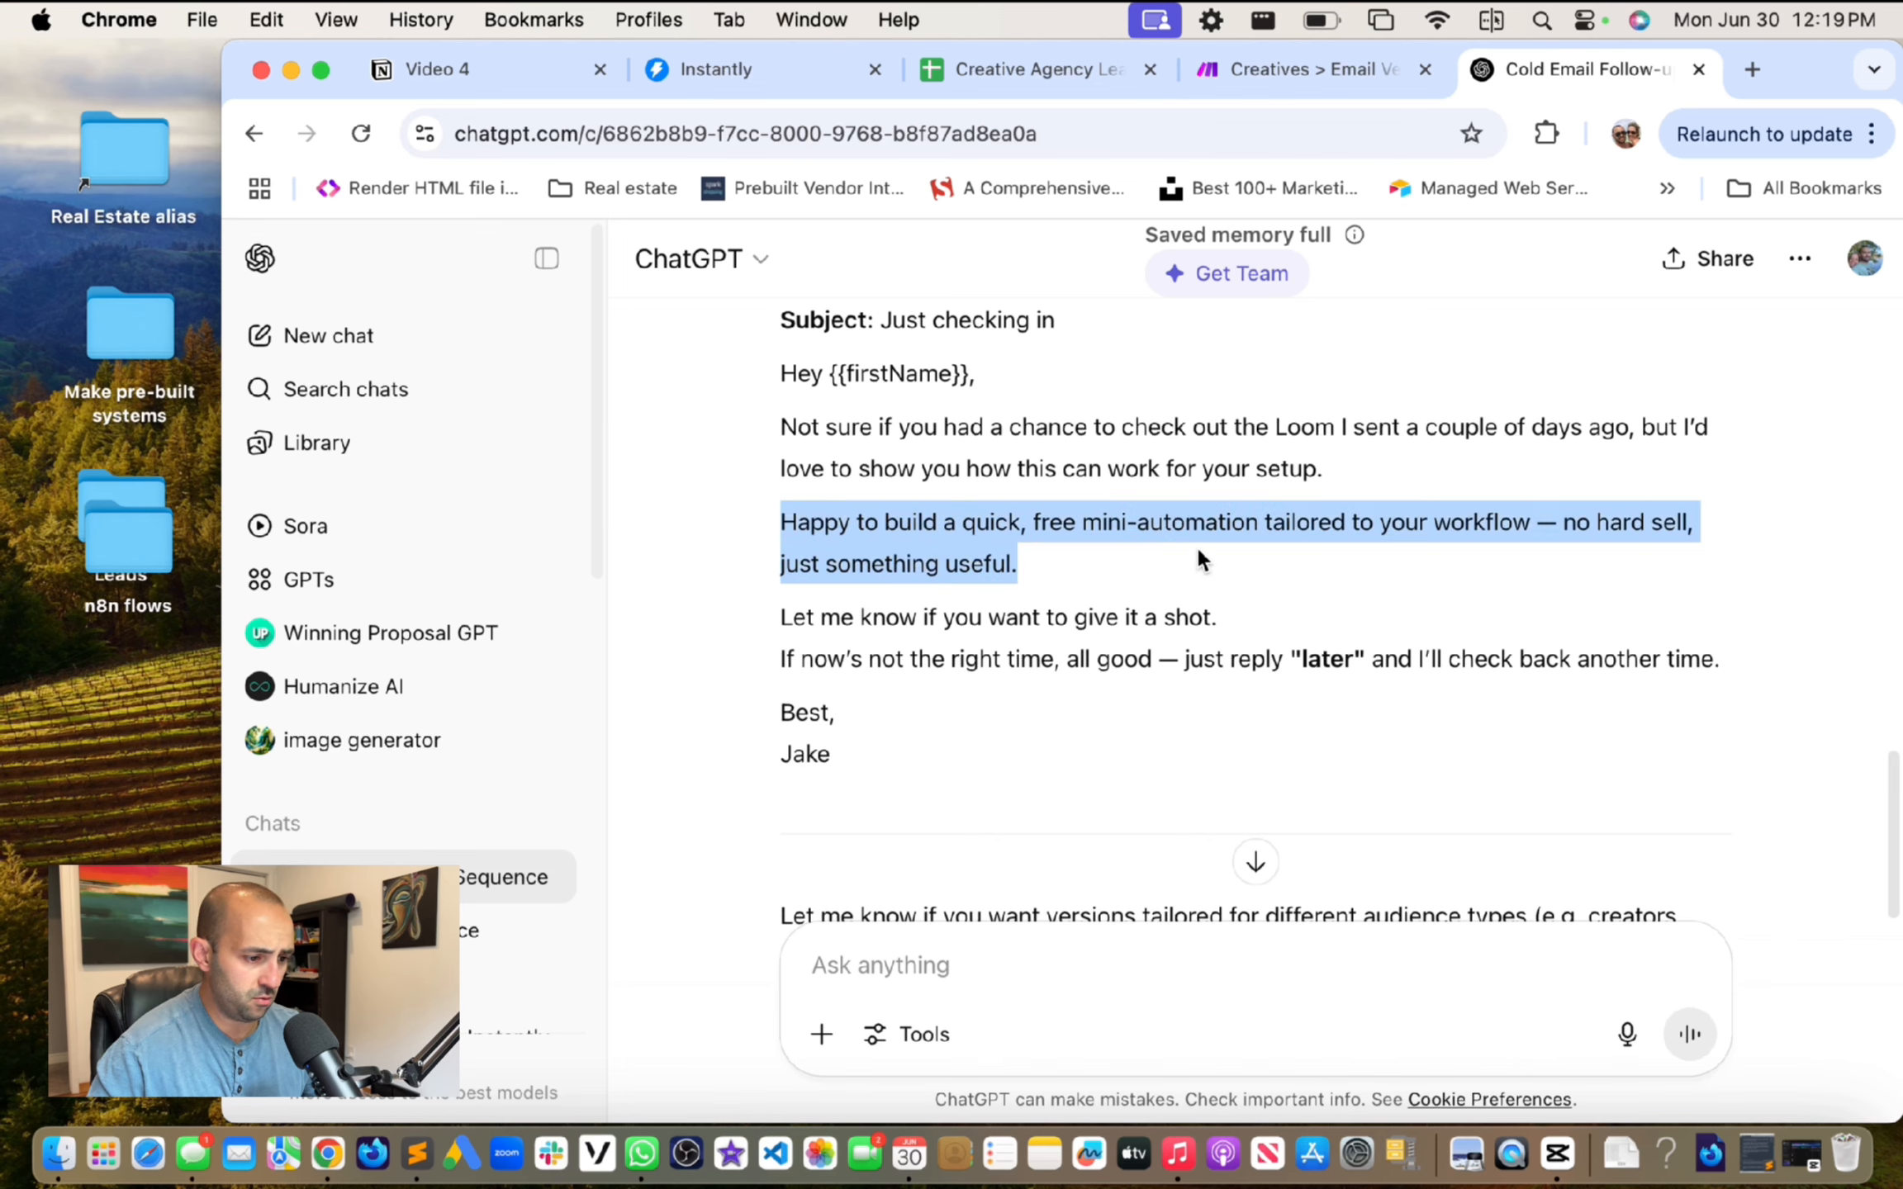
scroll(948, 427, "down", 5)
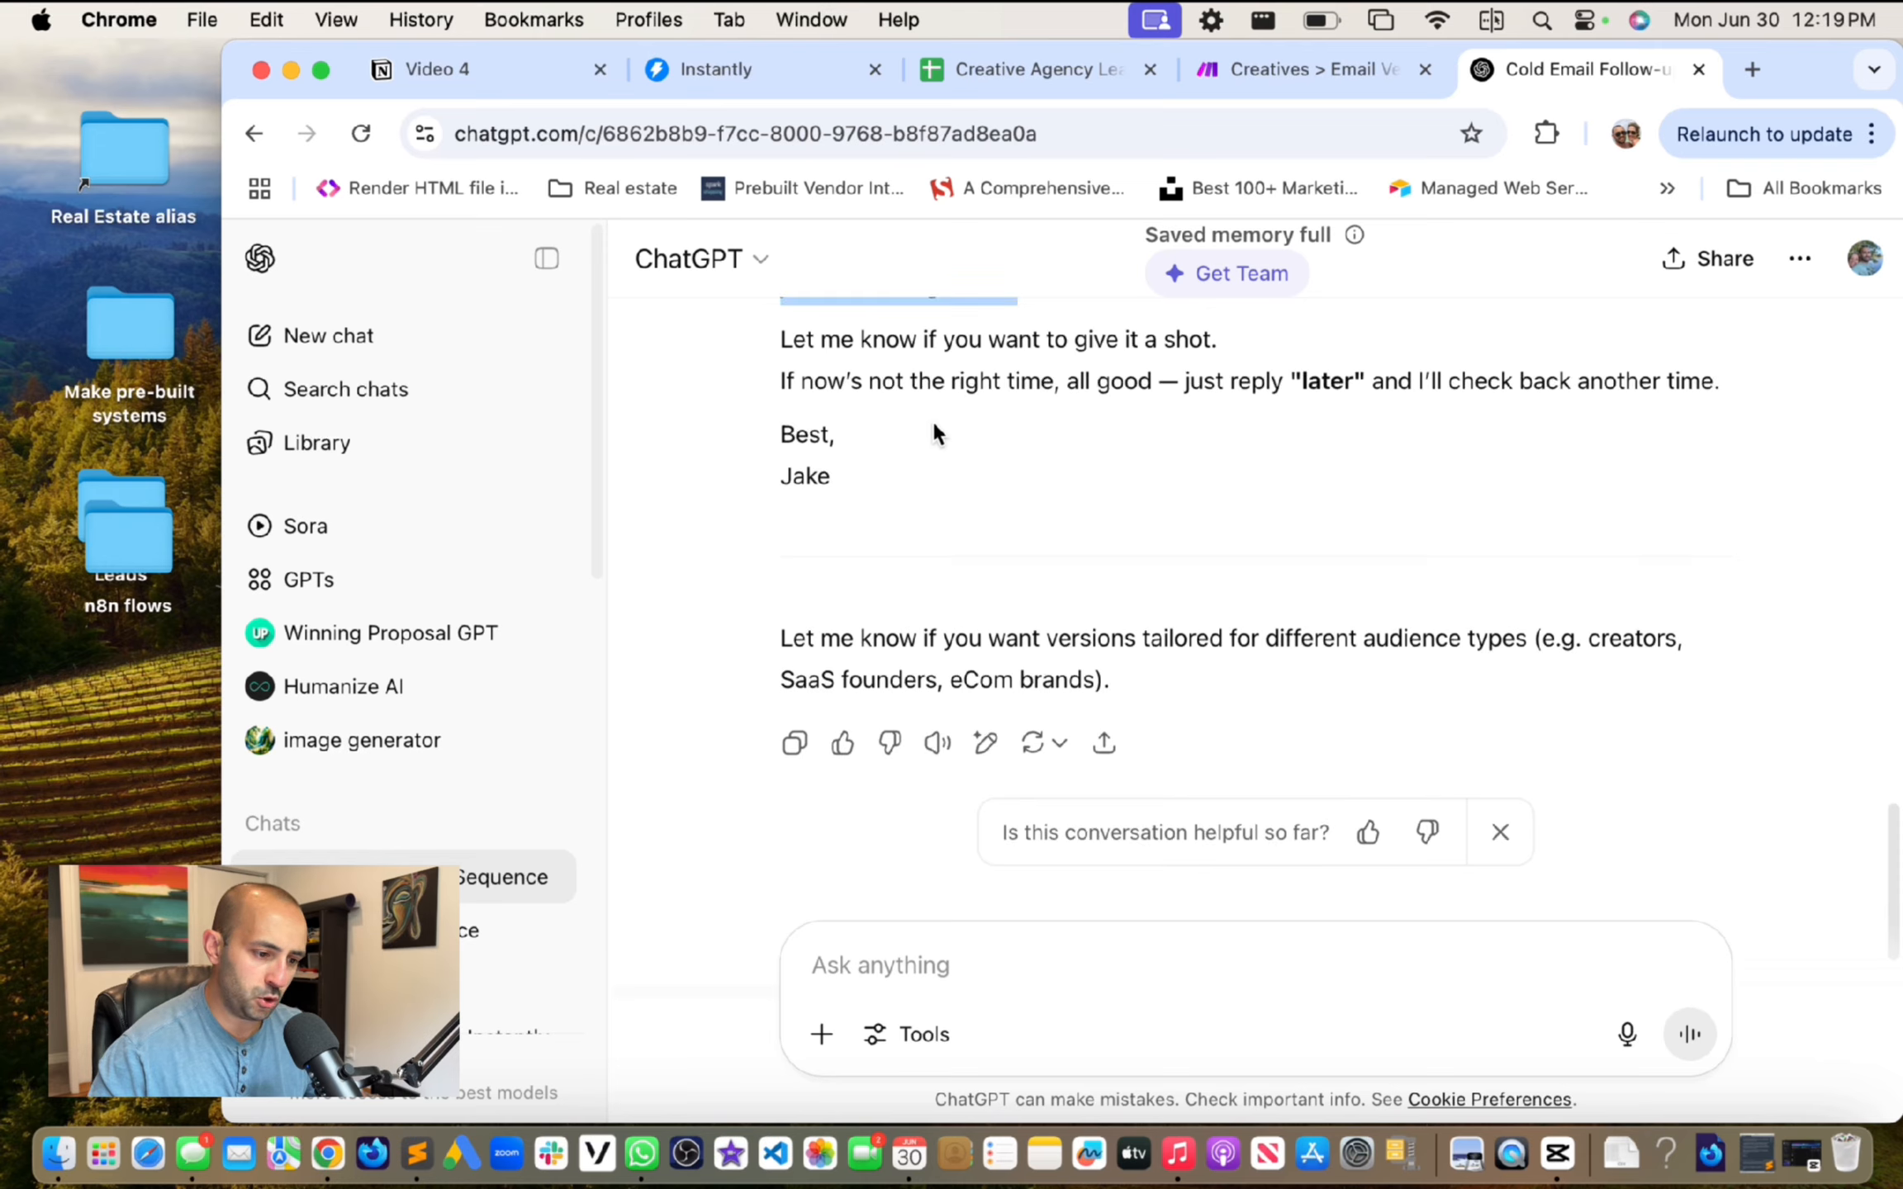
scroll(932, 420, "up", 5)
scroll(933, 420, "down", 1)
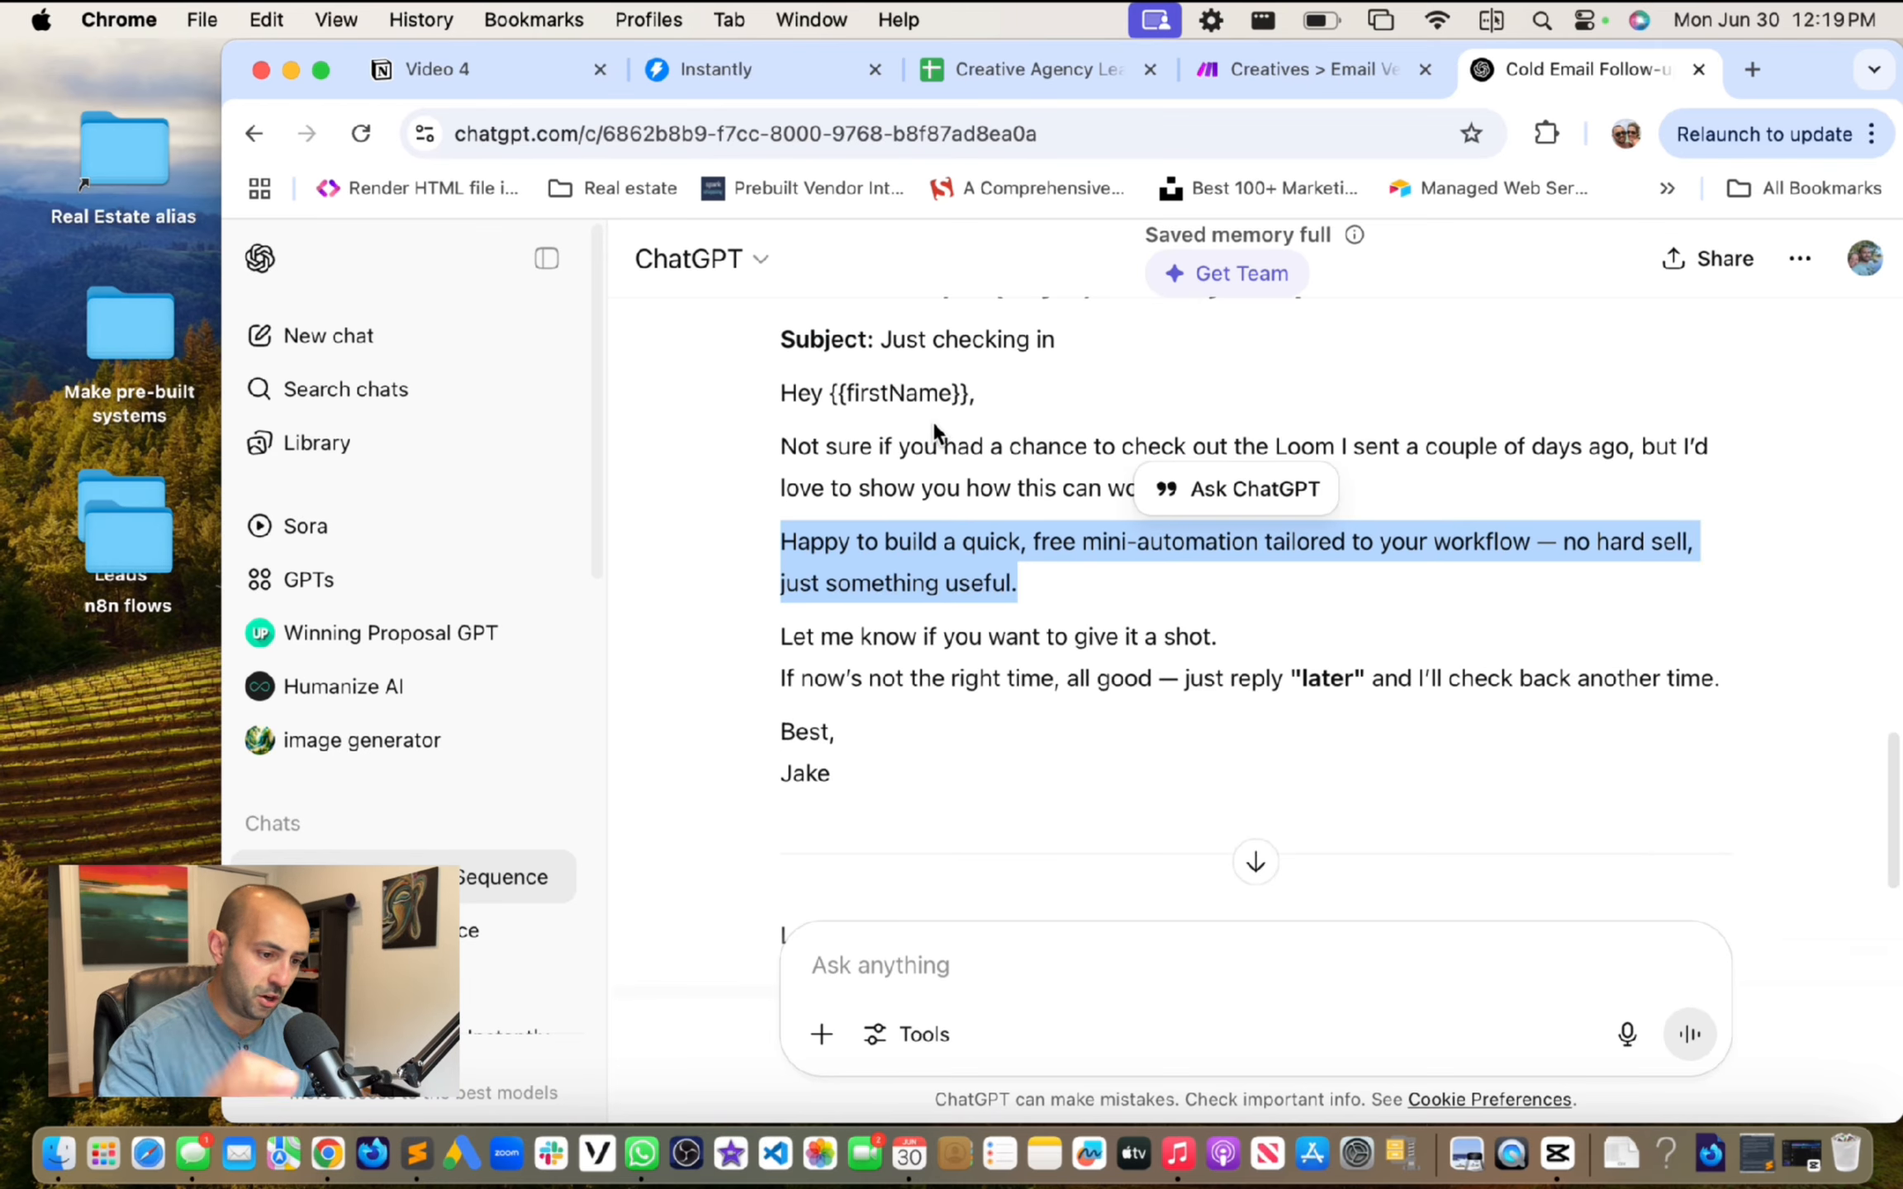
Step: Review the follow-up email body, its Loom check-in paragraph and subject line
left_click_drag(767, 462, 834, 776)
left_click(857, 423)
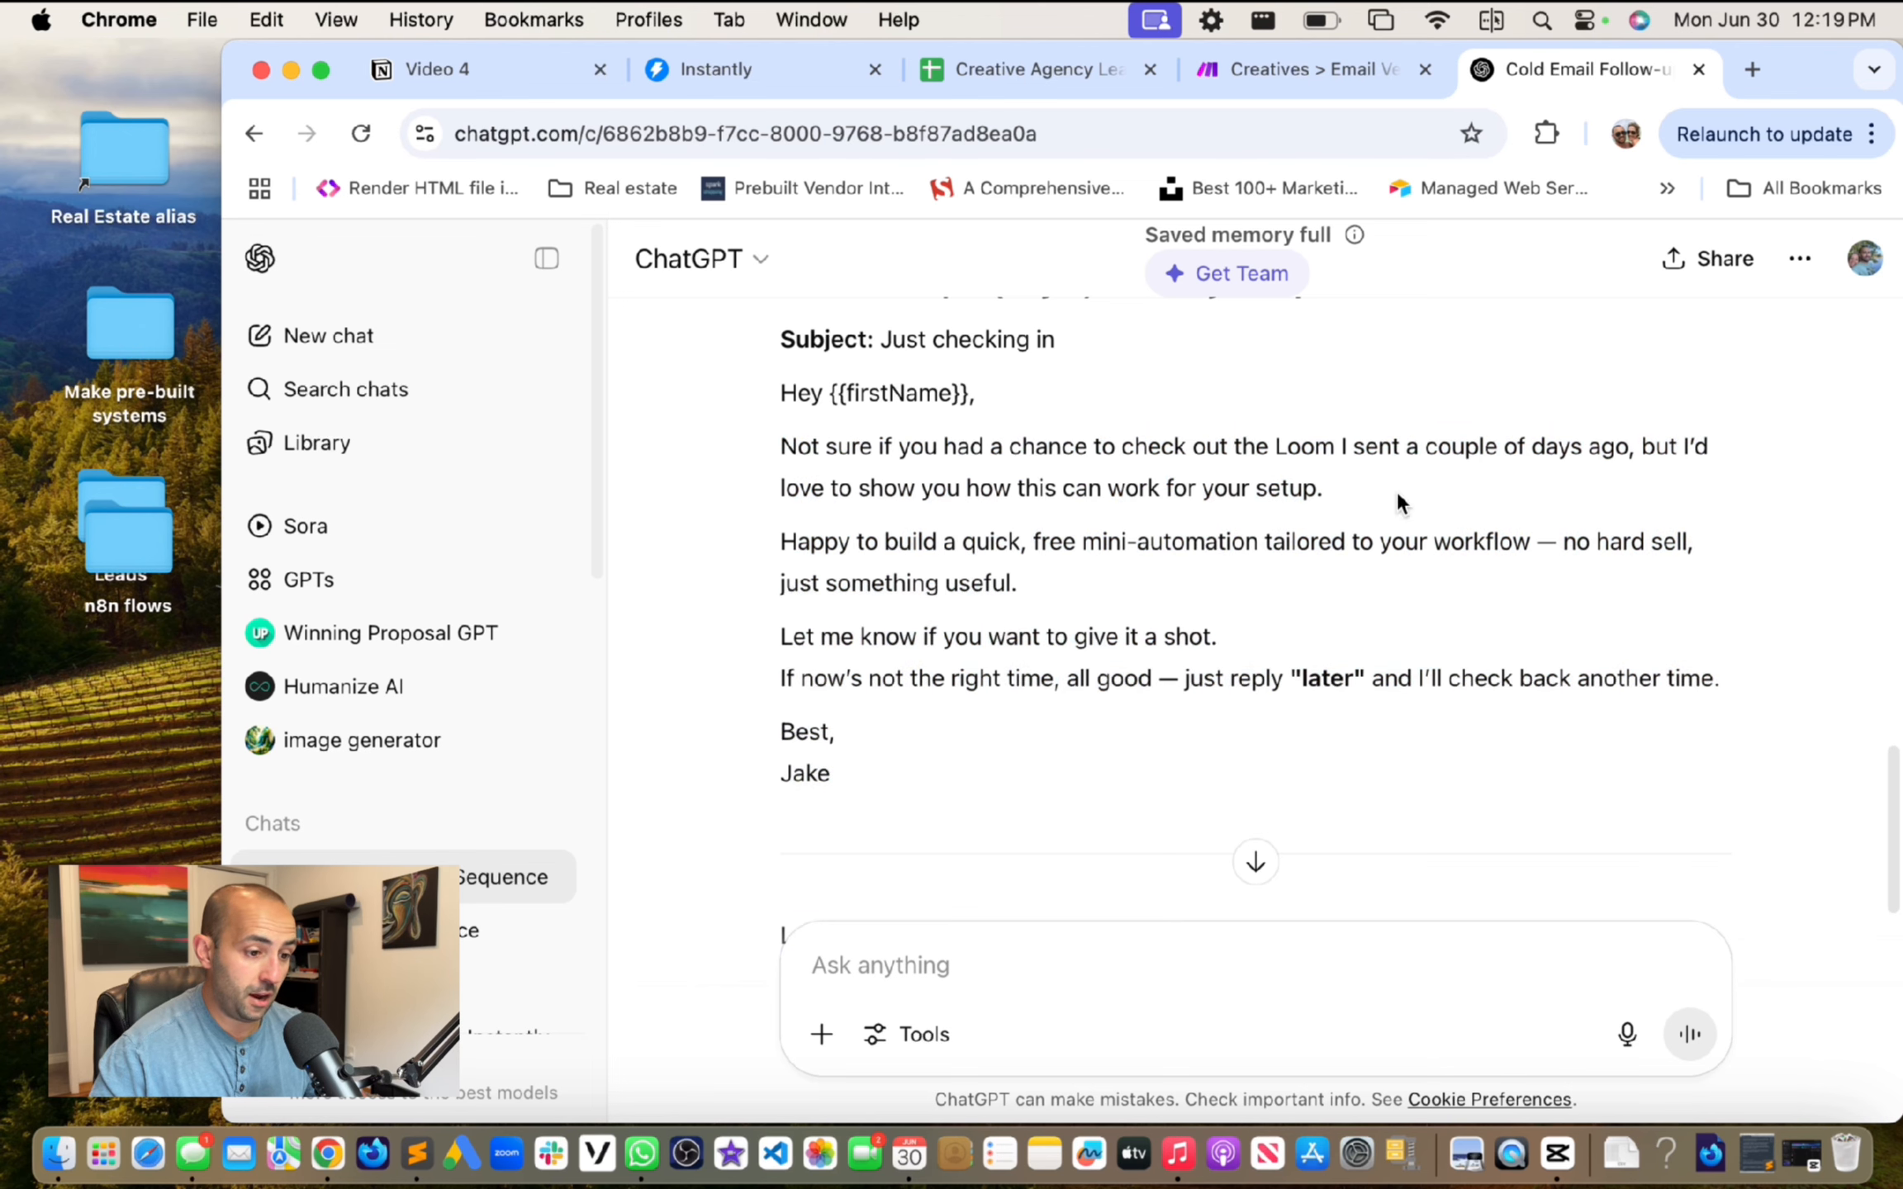
left_click_drag(1398, 502, 693, 458)
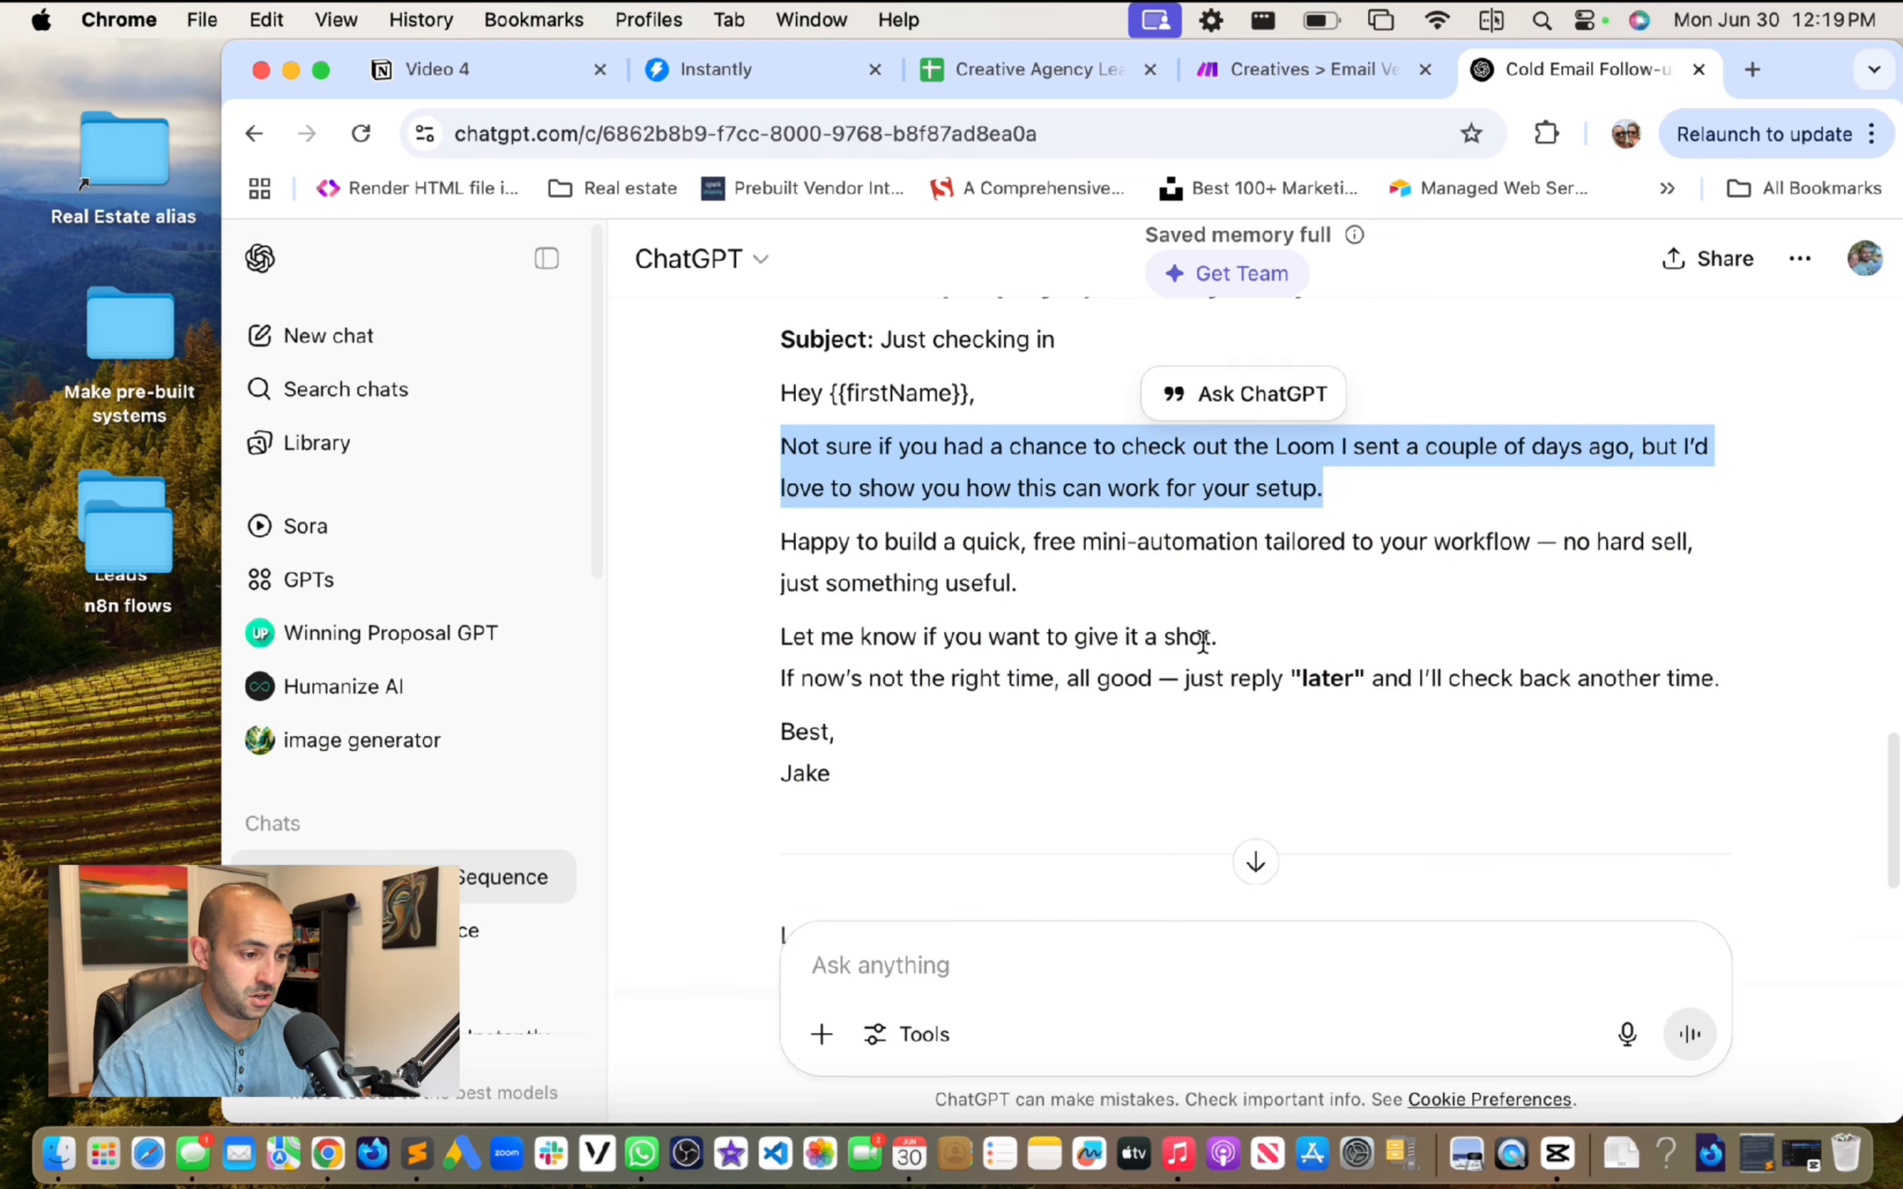
left_click_drag(1203, 642, 1317, 294)
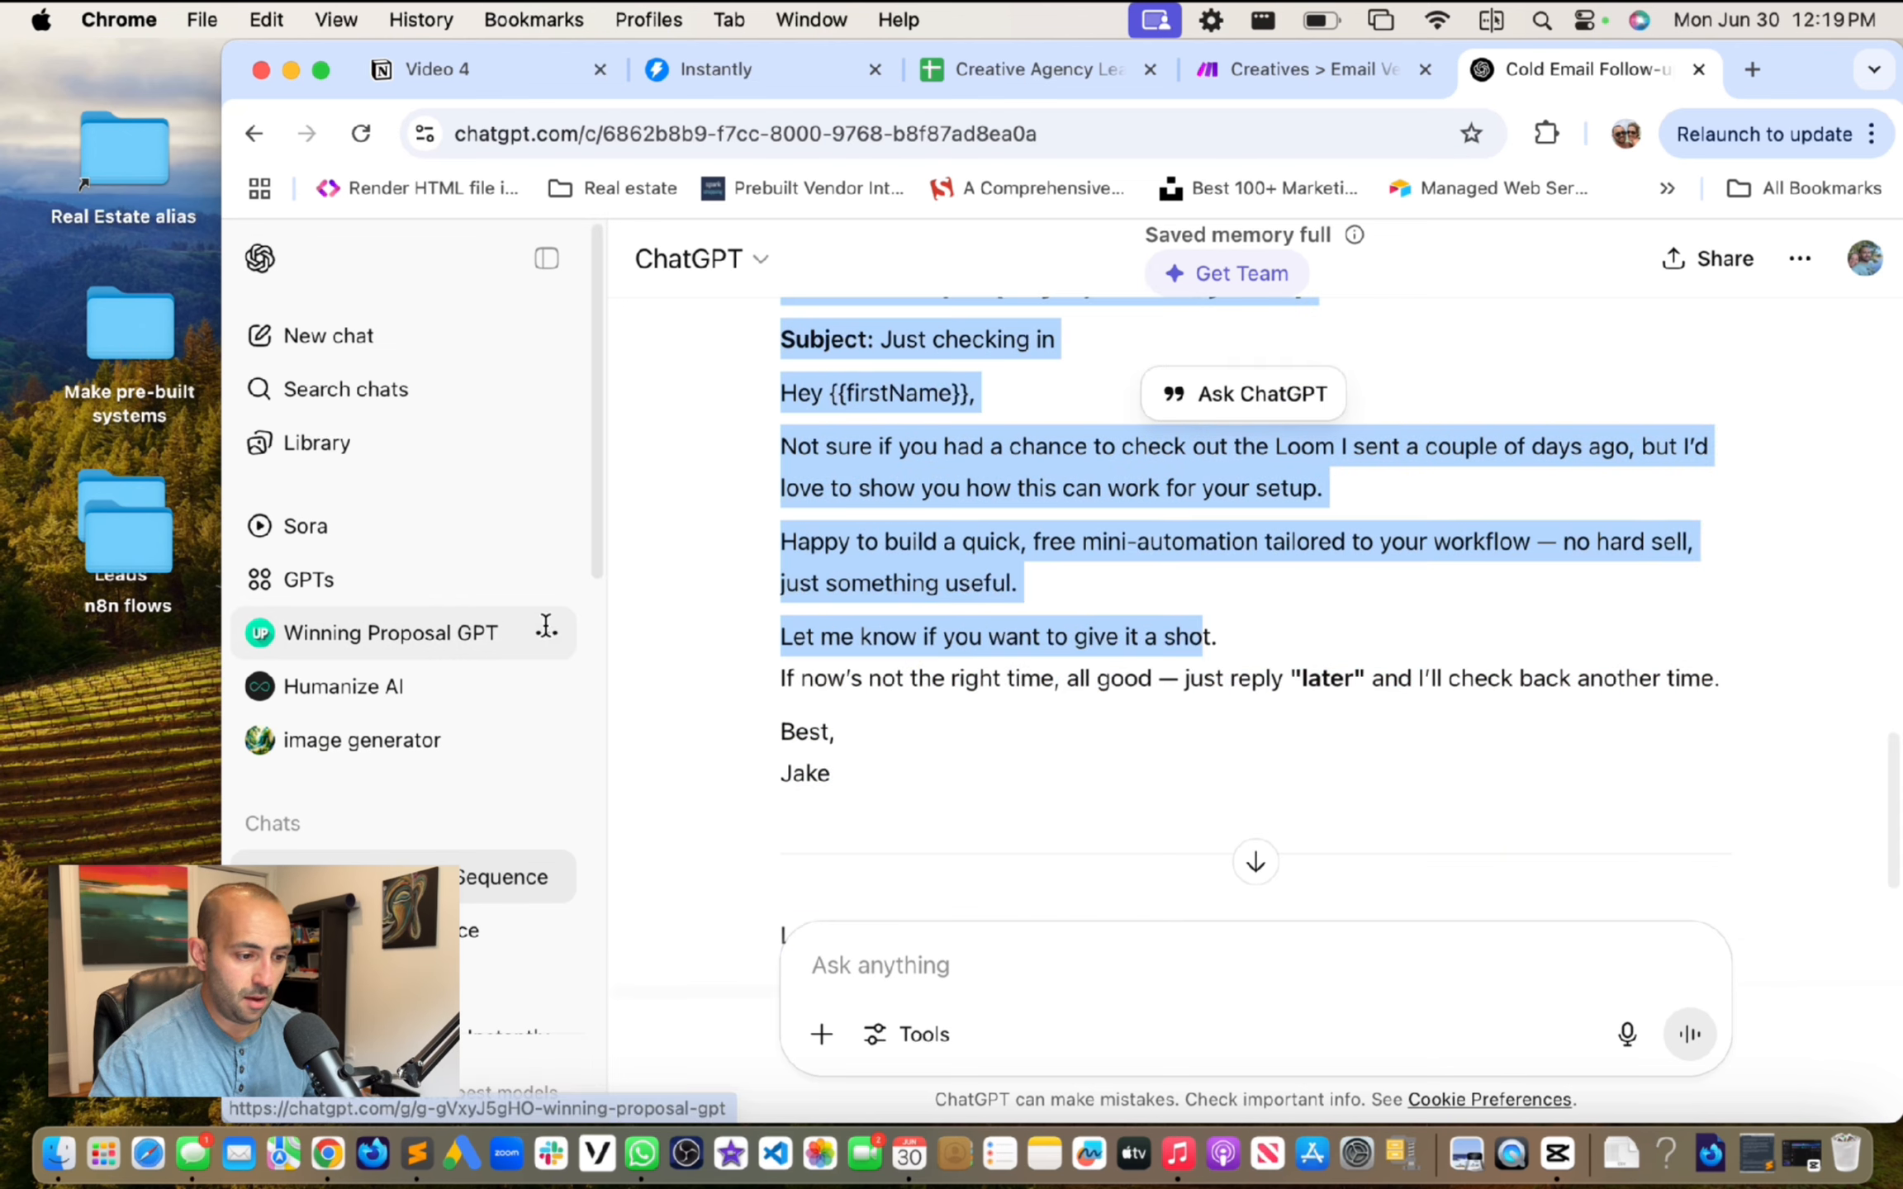
left_click(1009, 678)
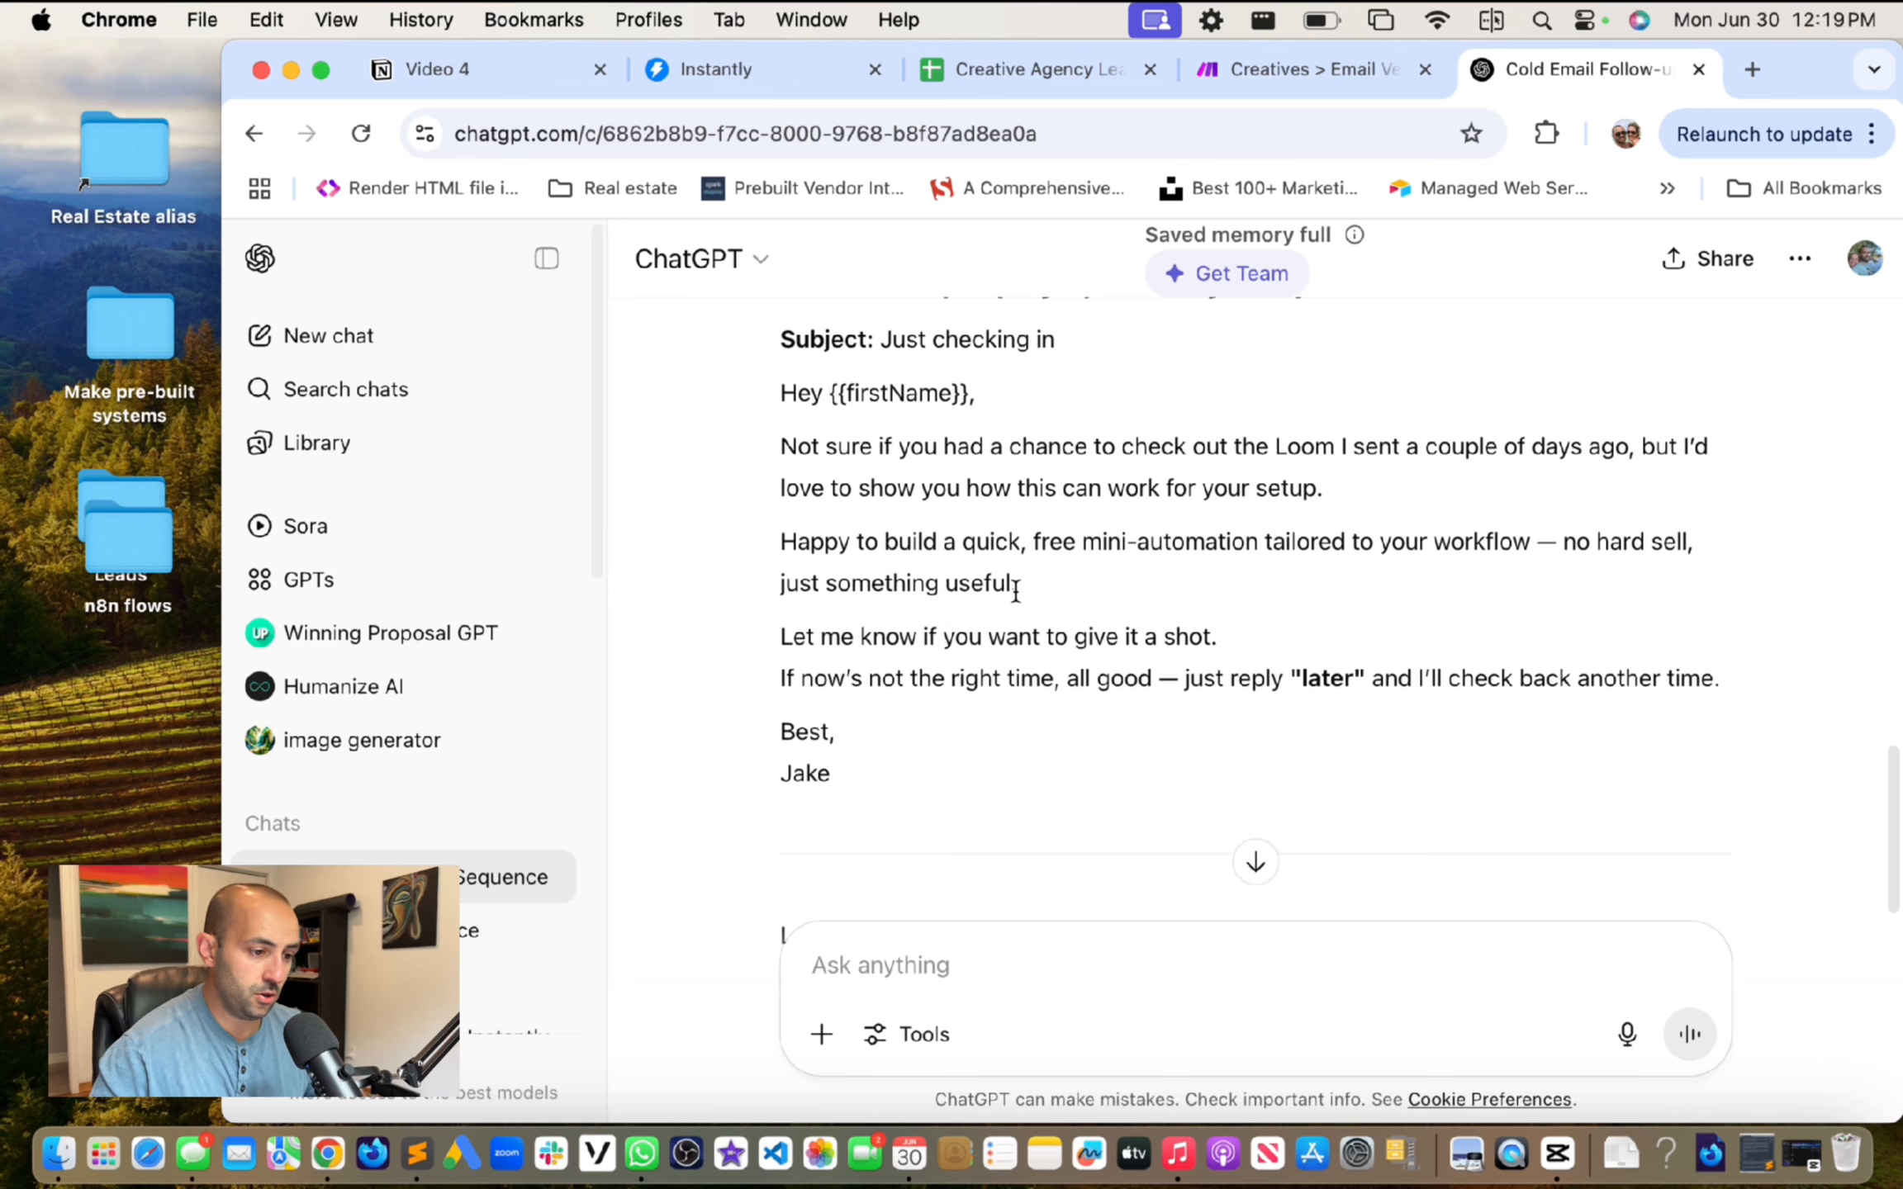
left_click_drag(834, 732, 806, 446)
scroll(807, 446, "up", 3)
scroll(829, 450, "down", 6)
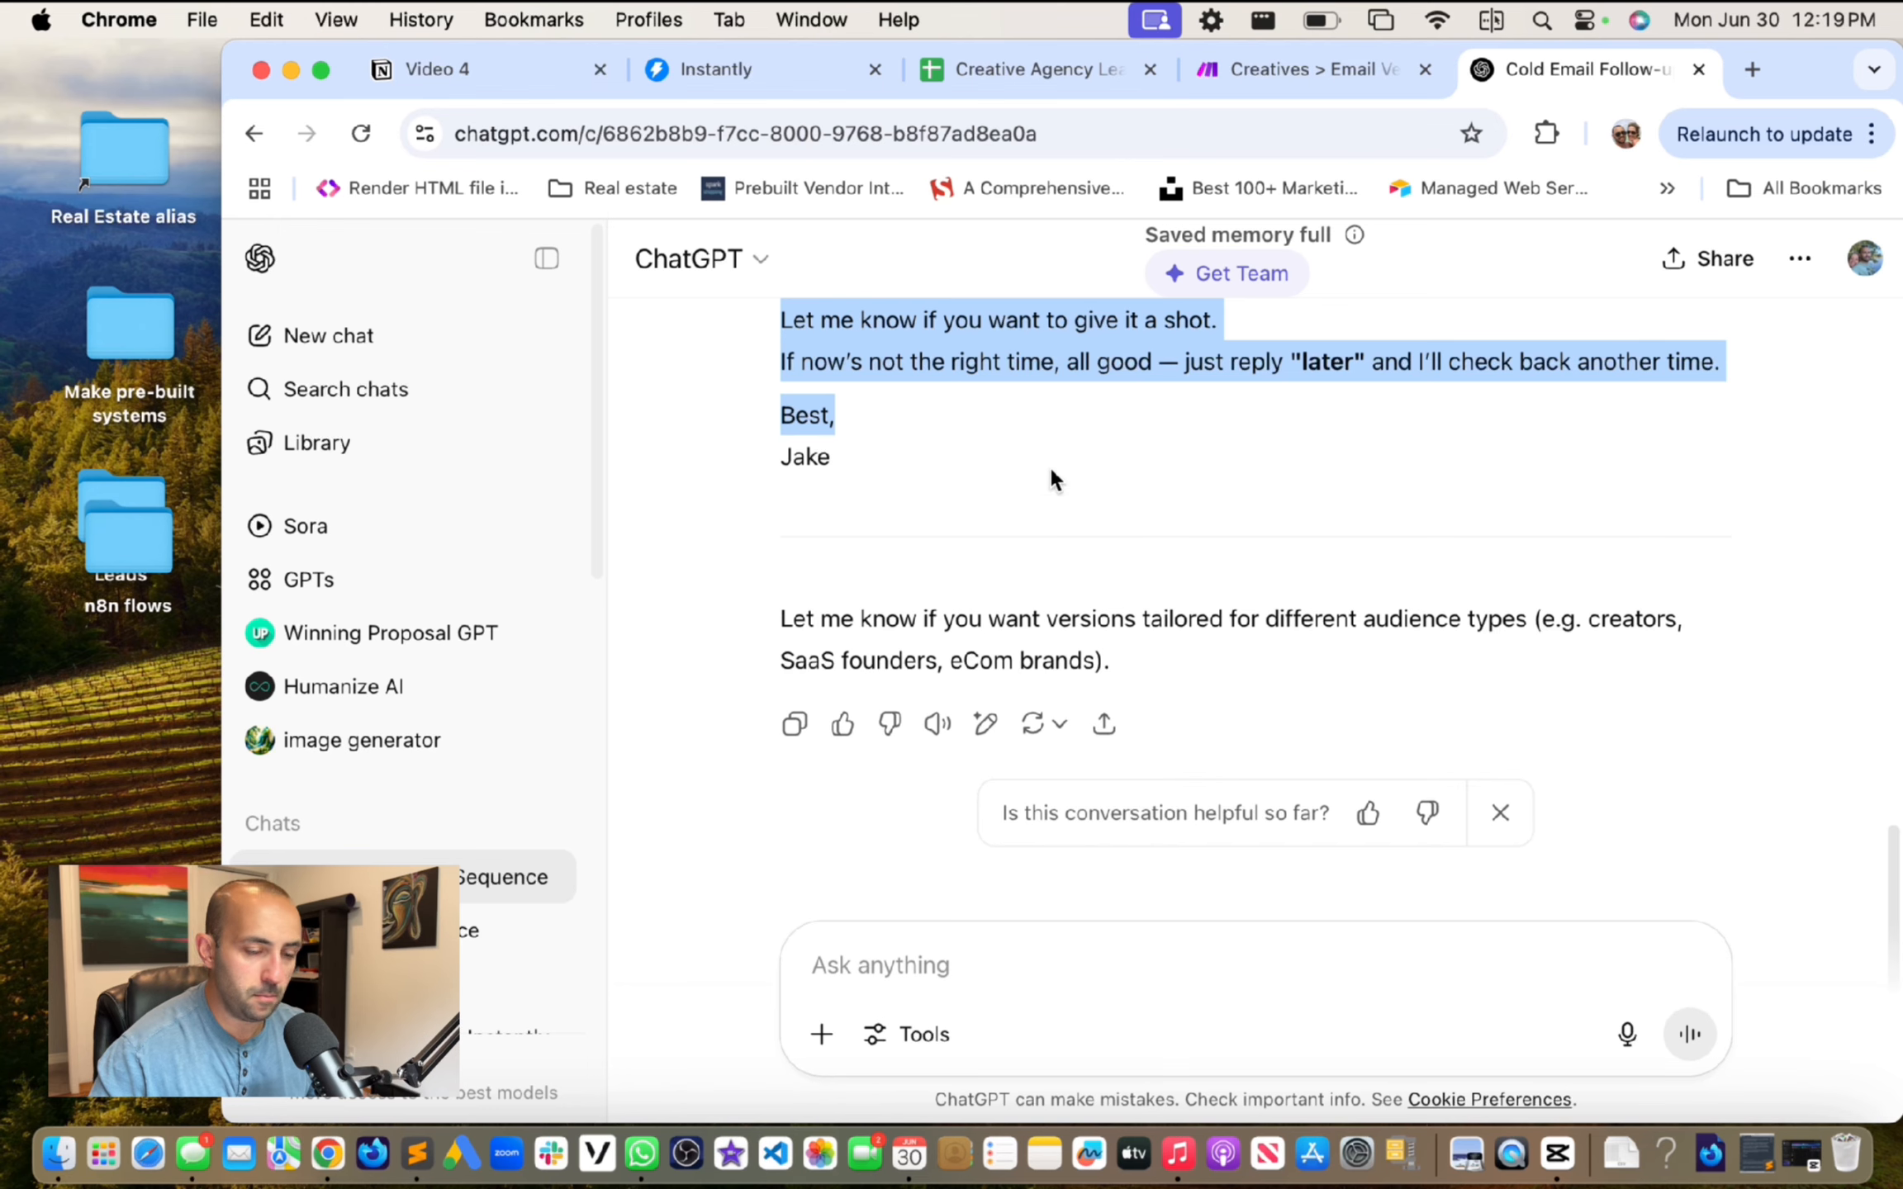
Step: Try '{{companyName}} - Save bags of cash' as the Step 1 subject in Instantly
left_click(1309, 66)
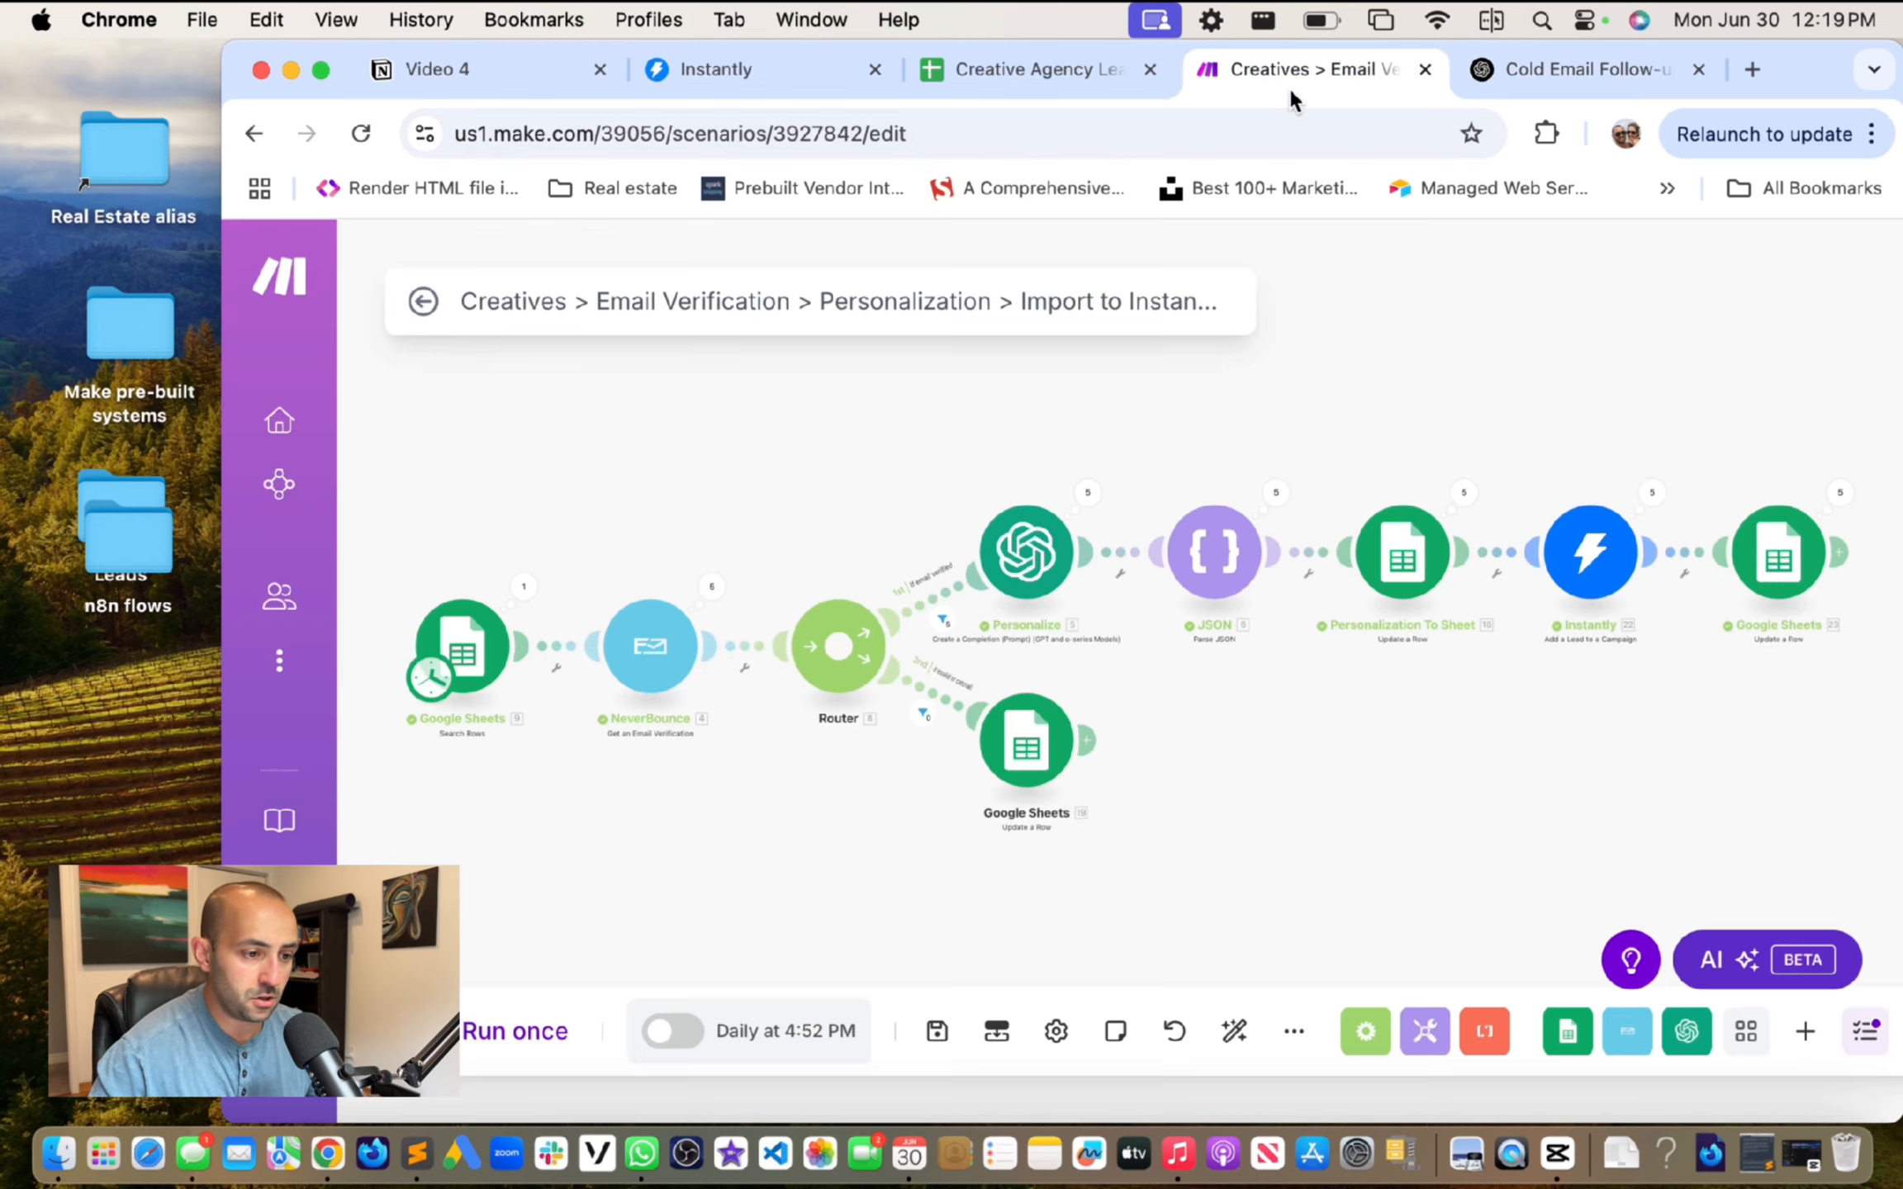
left_click(1020, 68)
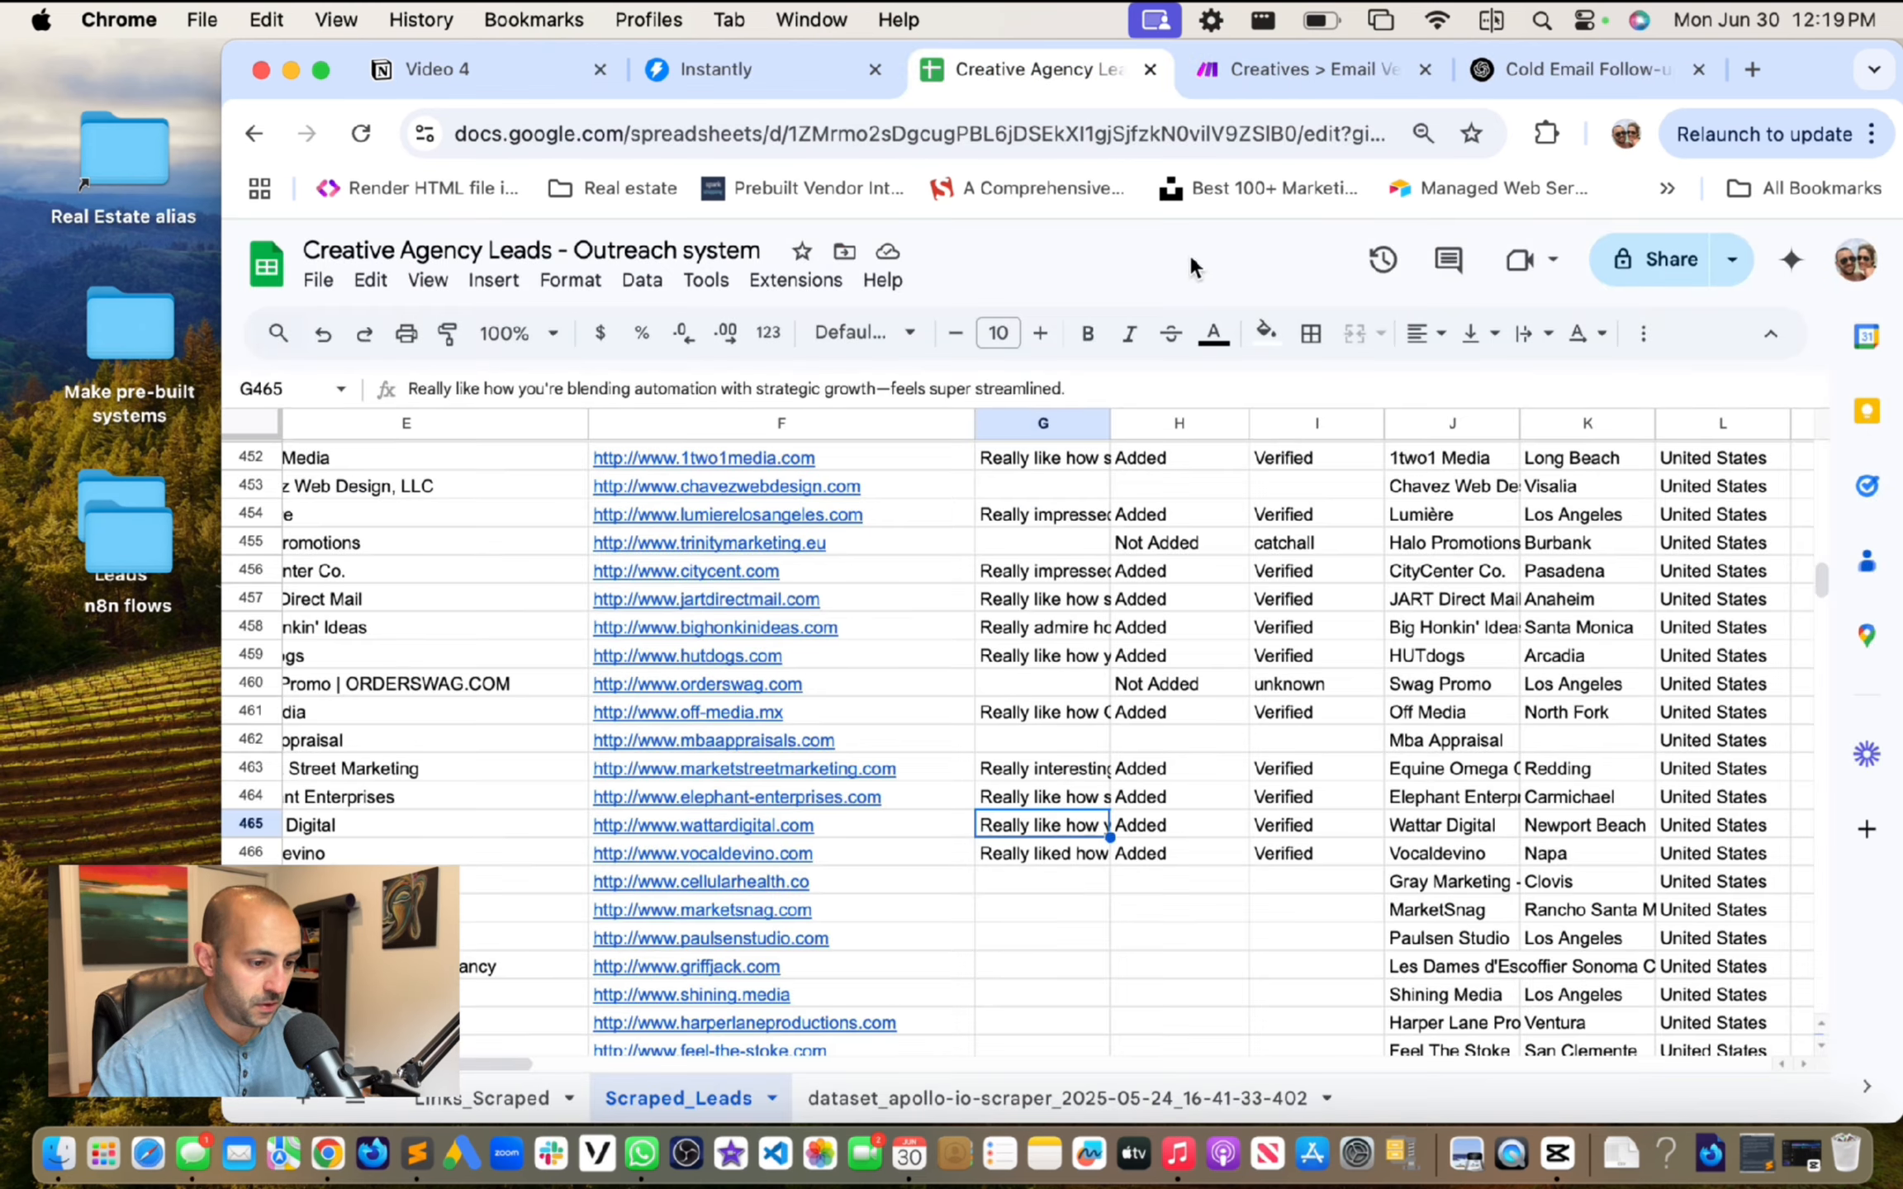
left_click(727, 70)
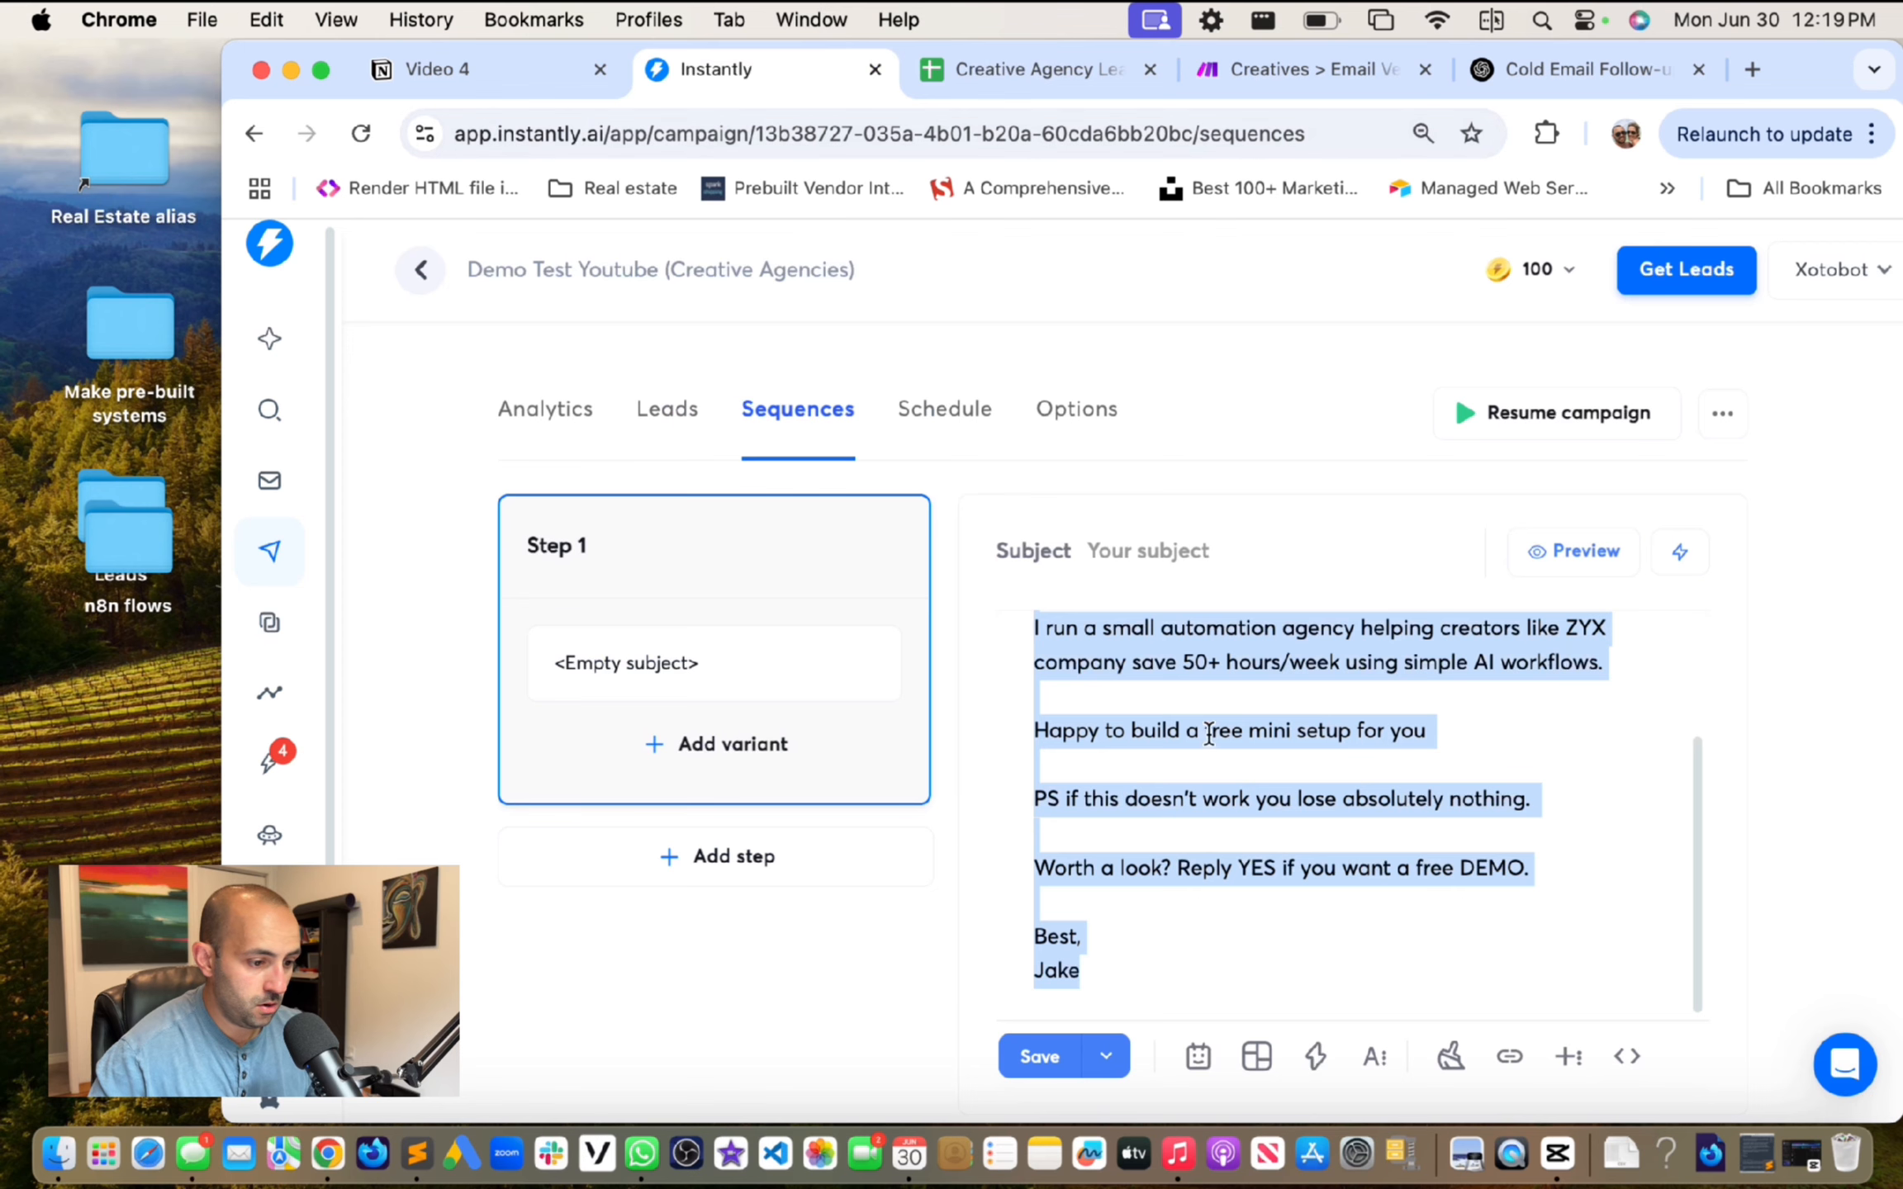
scroll(1140, 677, "up", 4)
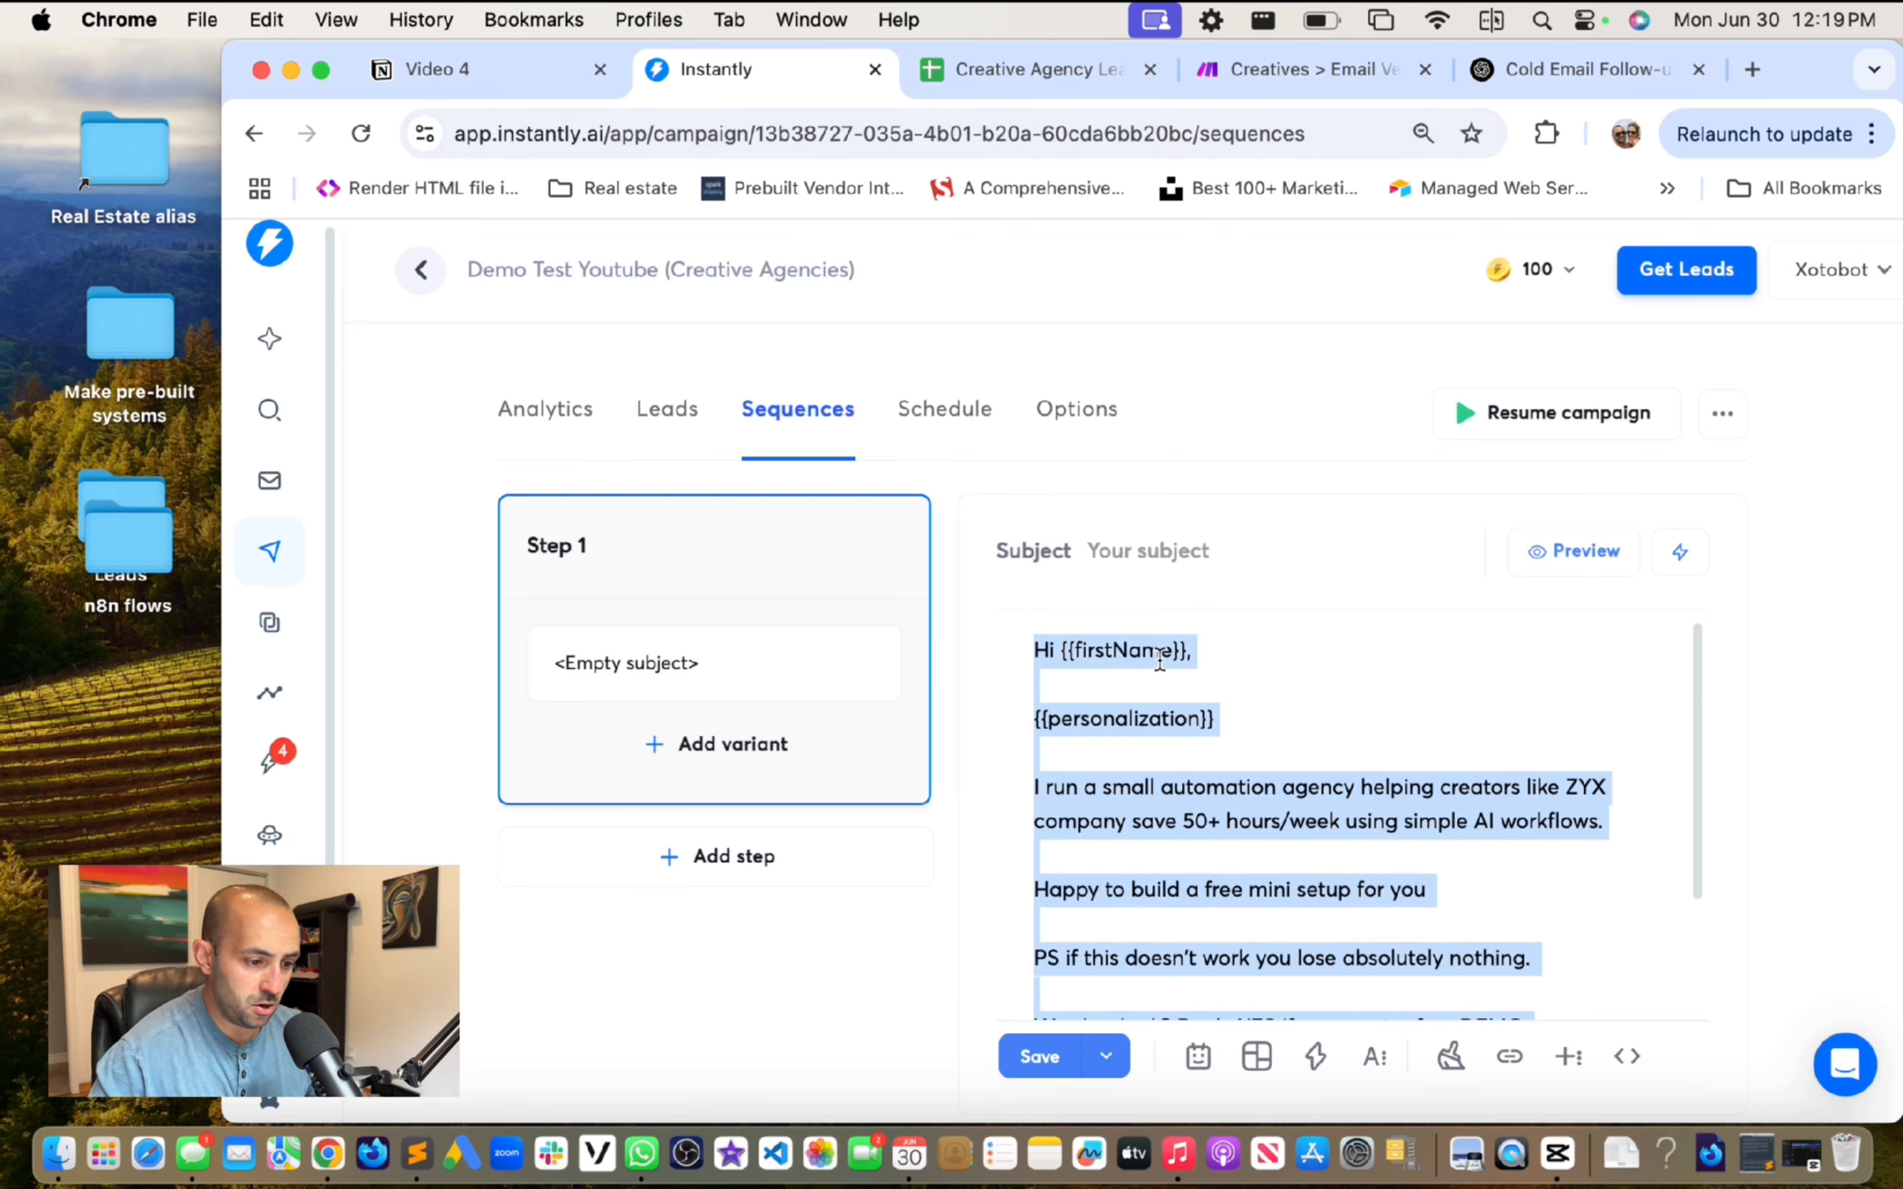
left_click(1235, 552)
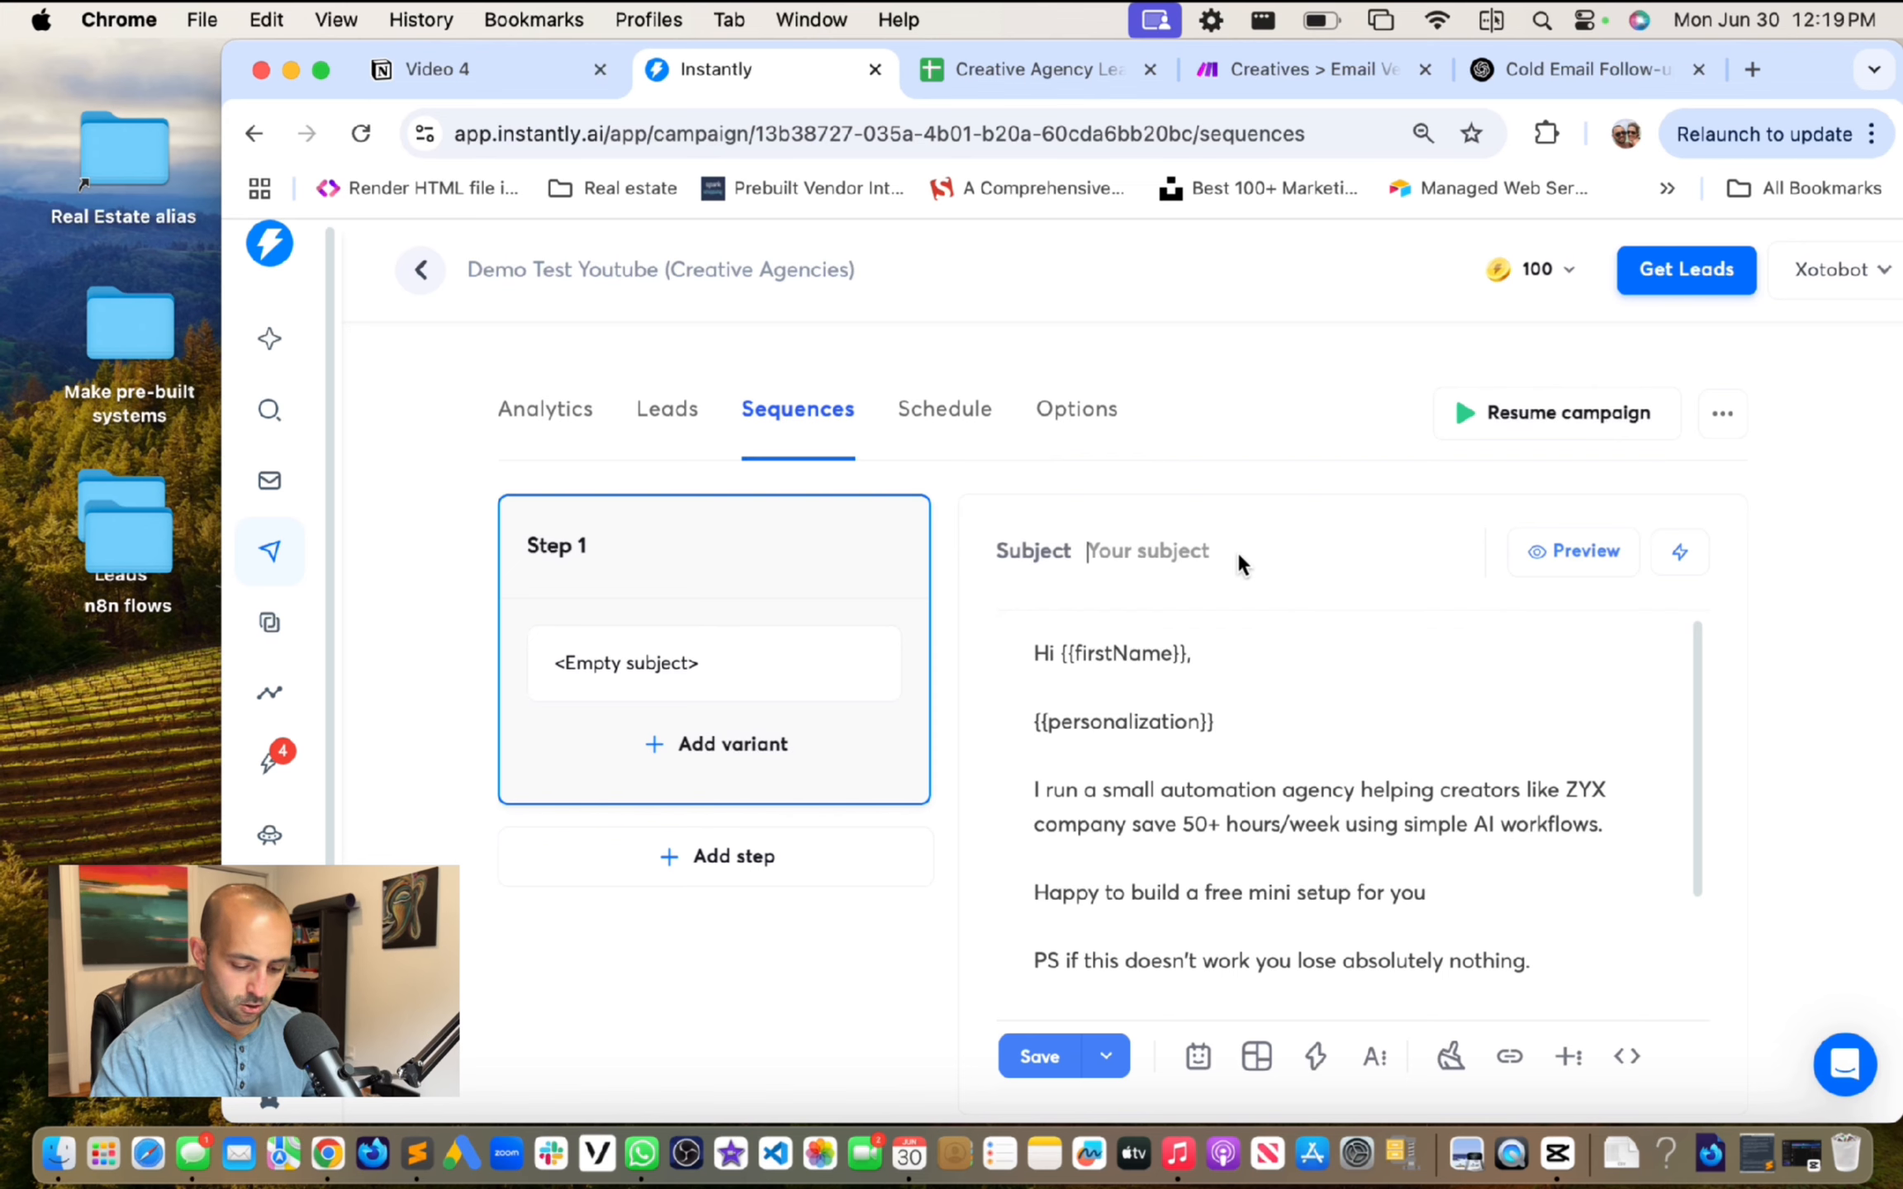
type("{{")
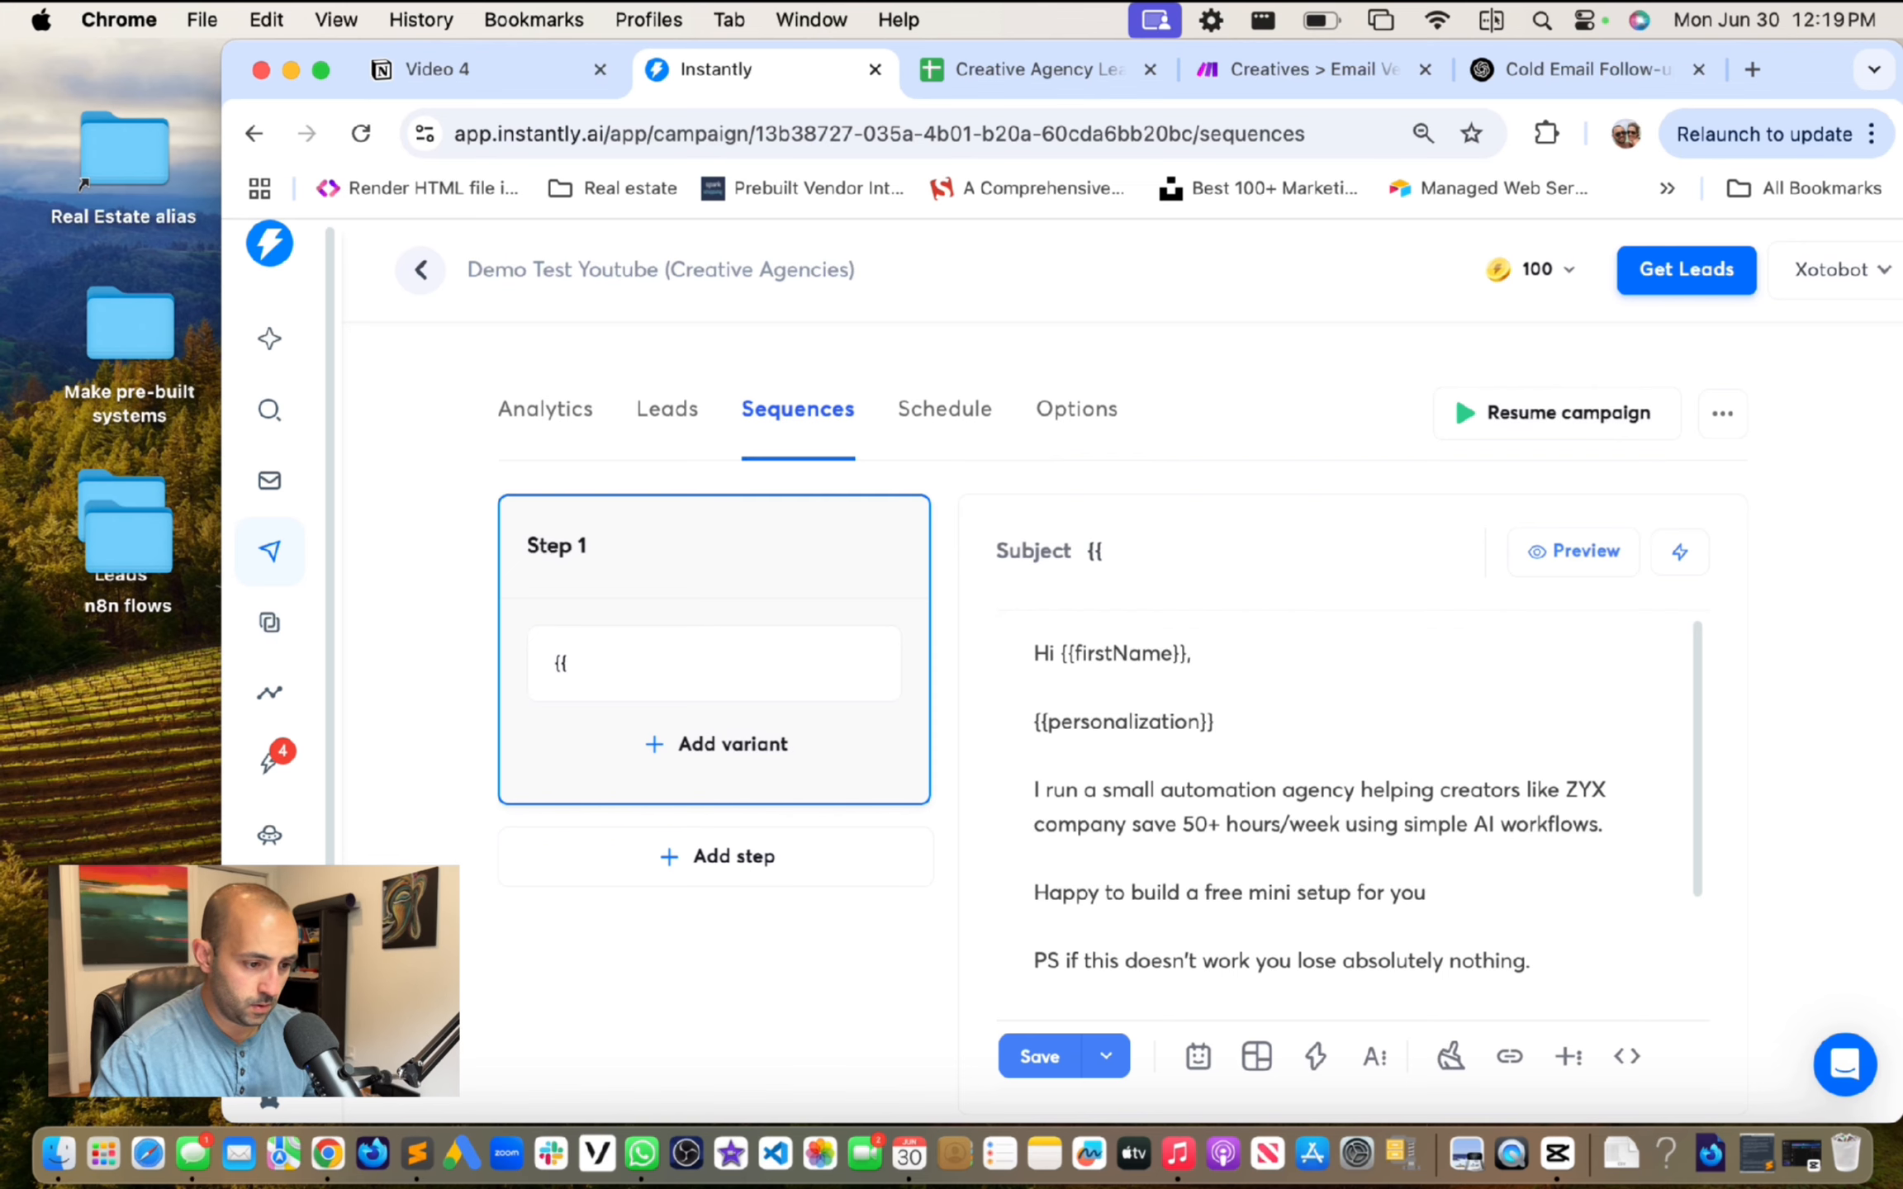
type("companyName}} -")
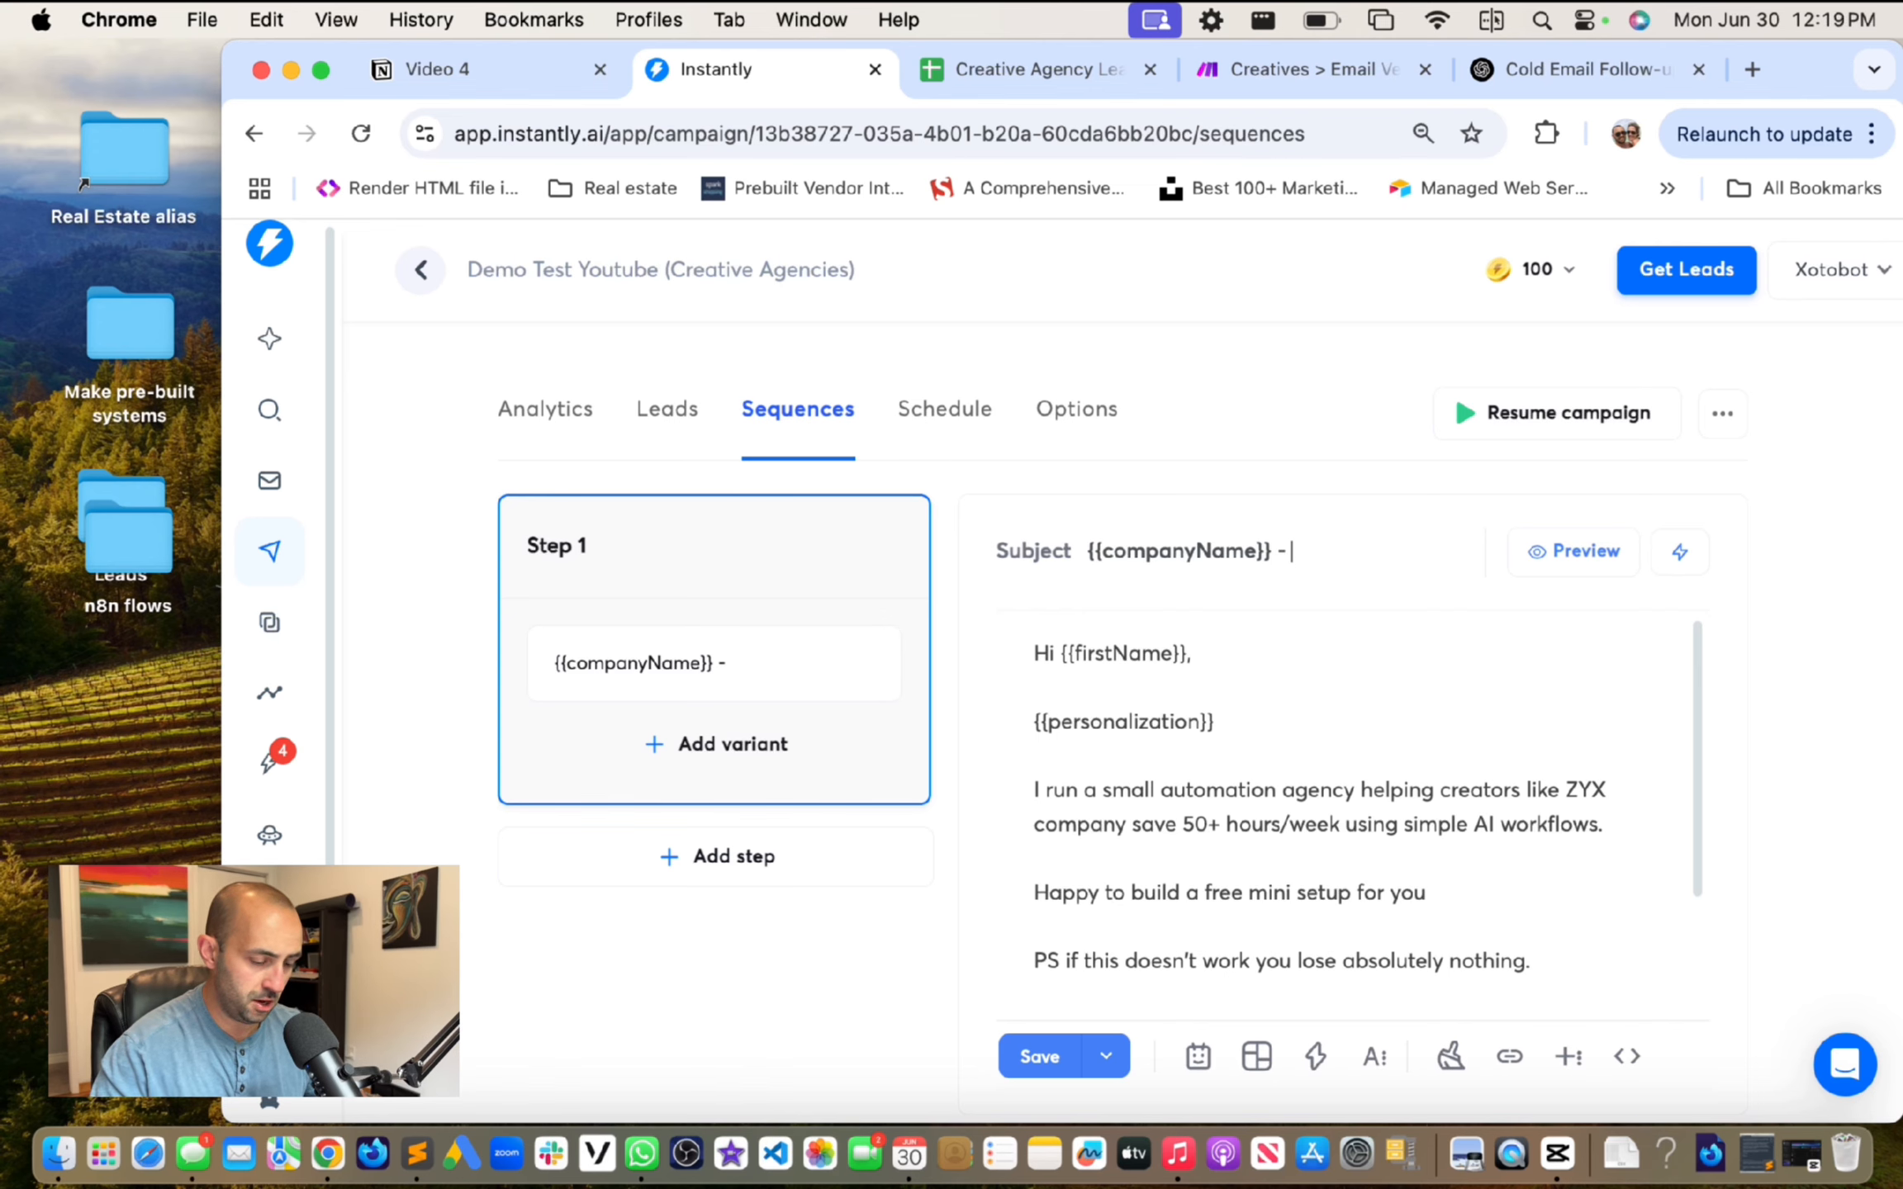
type(" Save ")
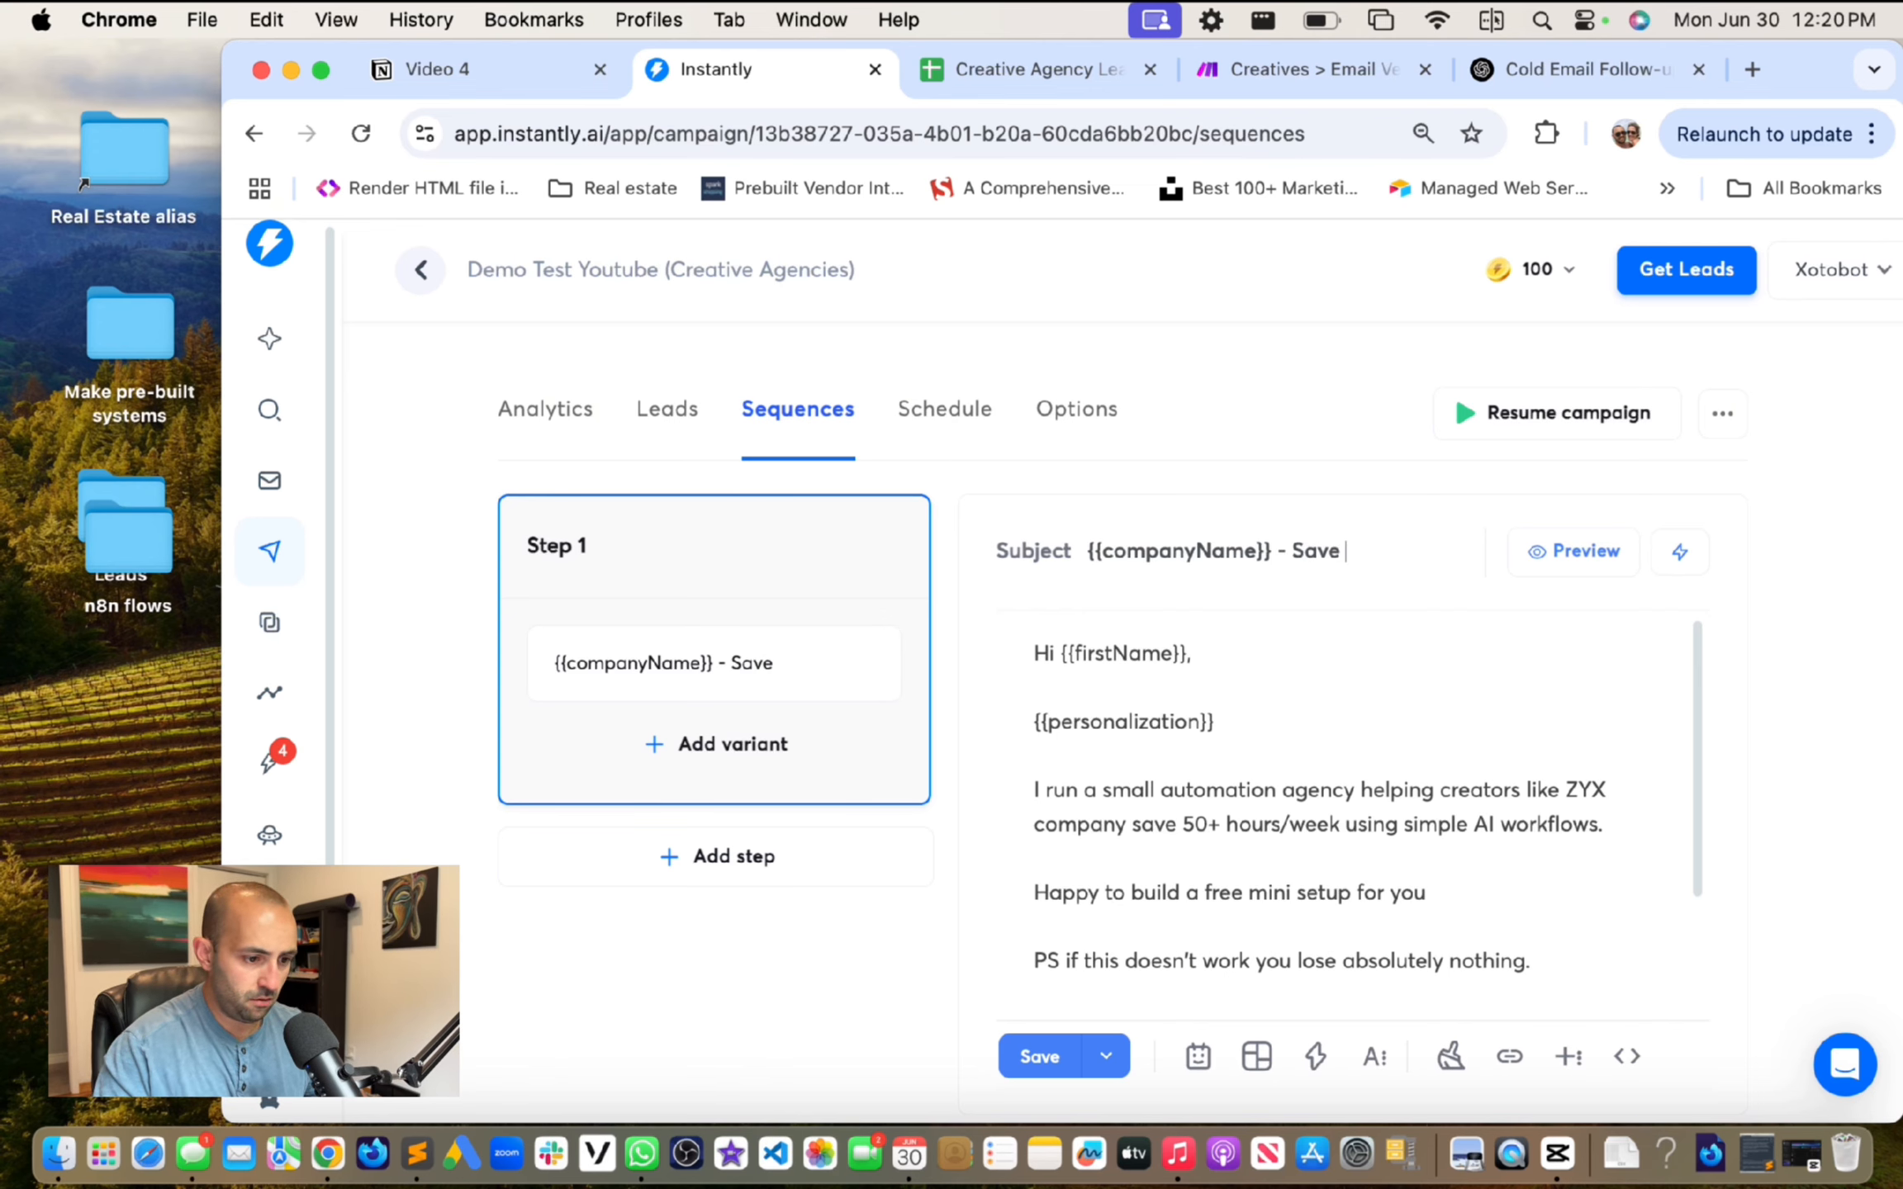
type("bags of ca")
key("BackSpace")
key("BackSpace")
type("bags of ca")
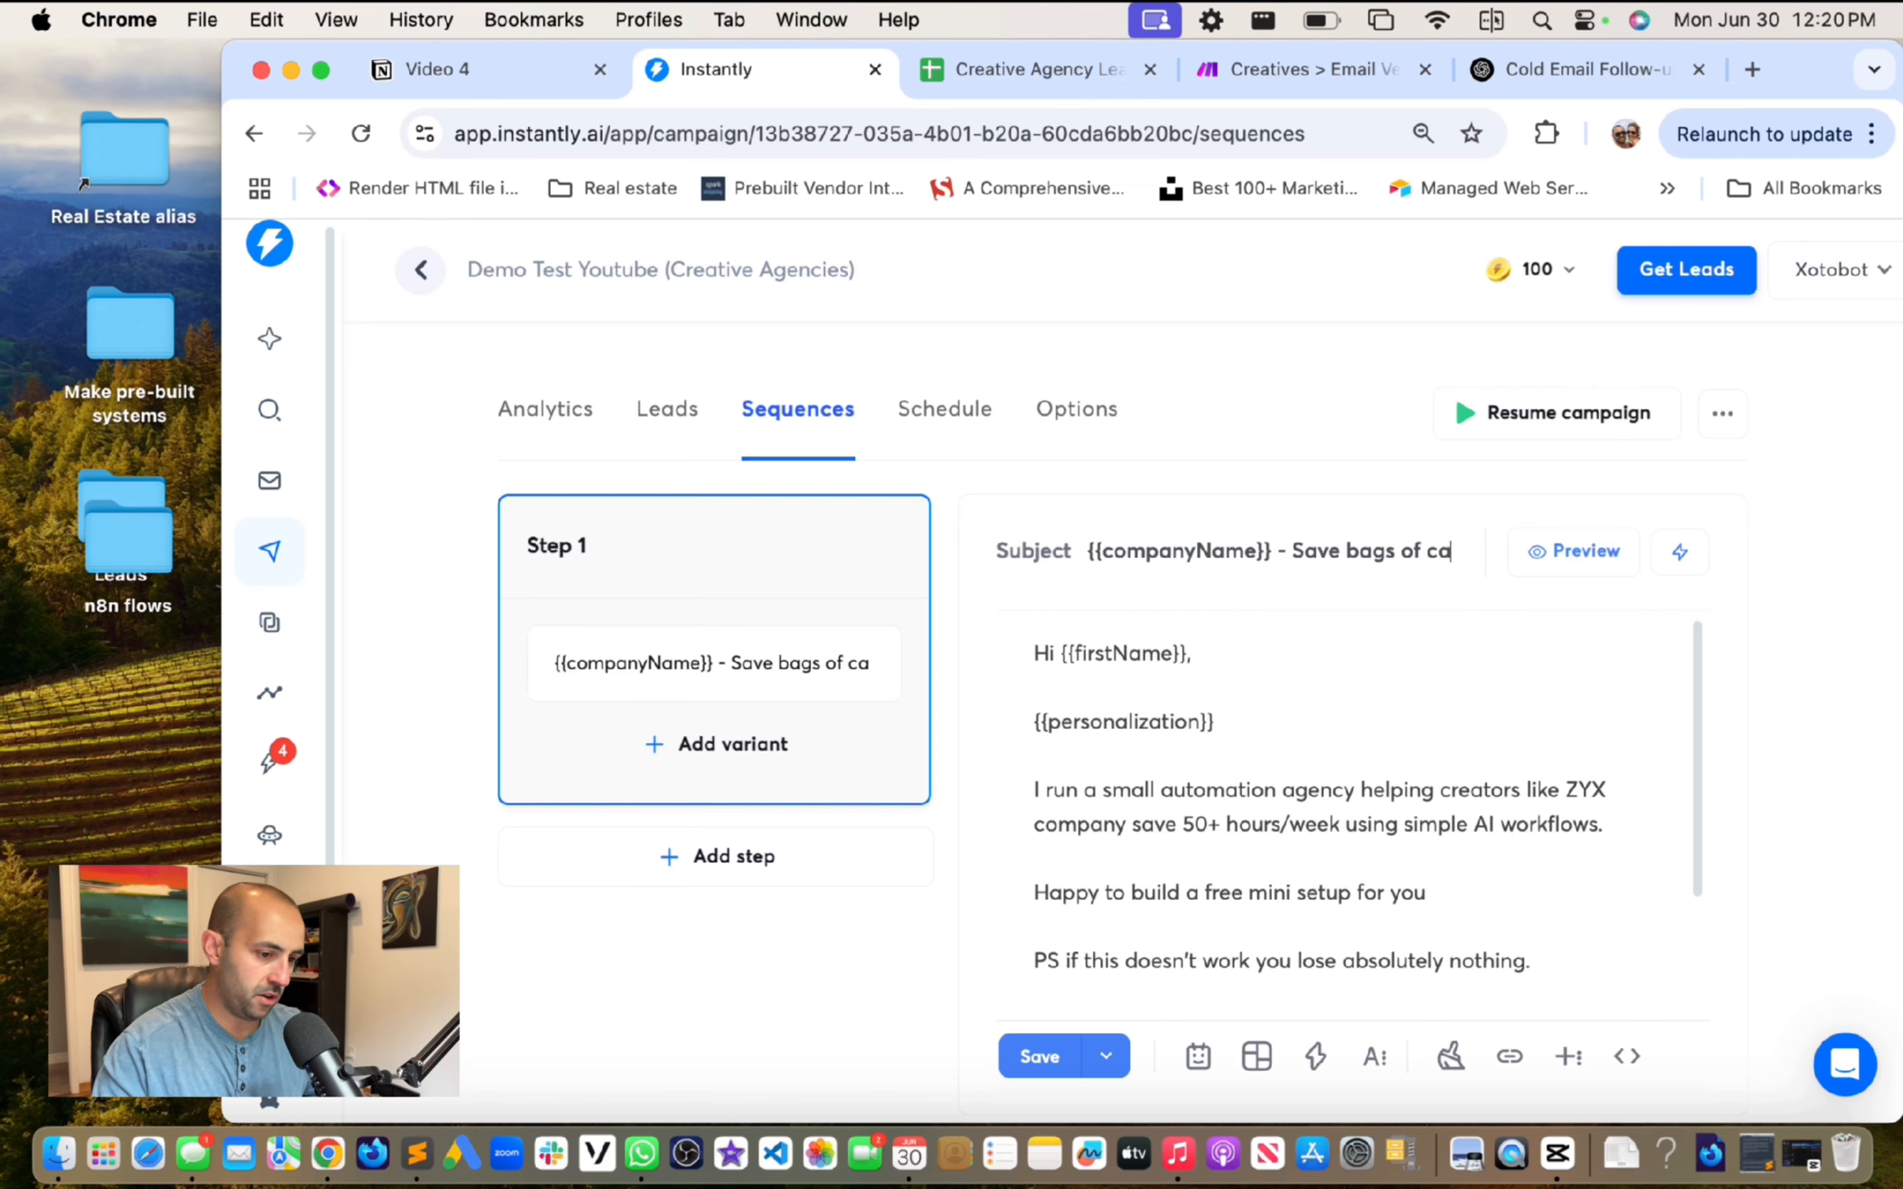
type("sh")
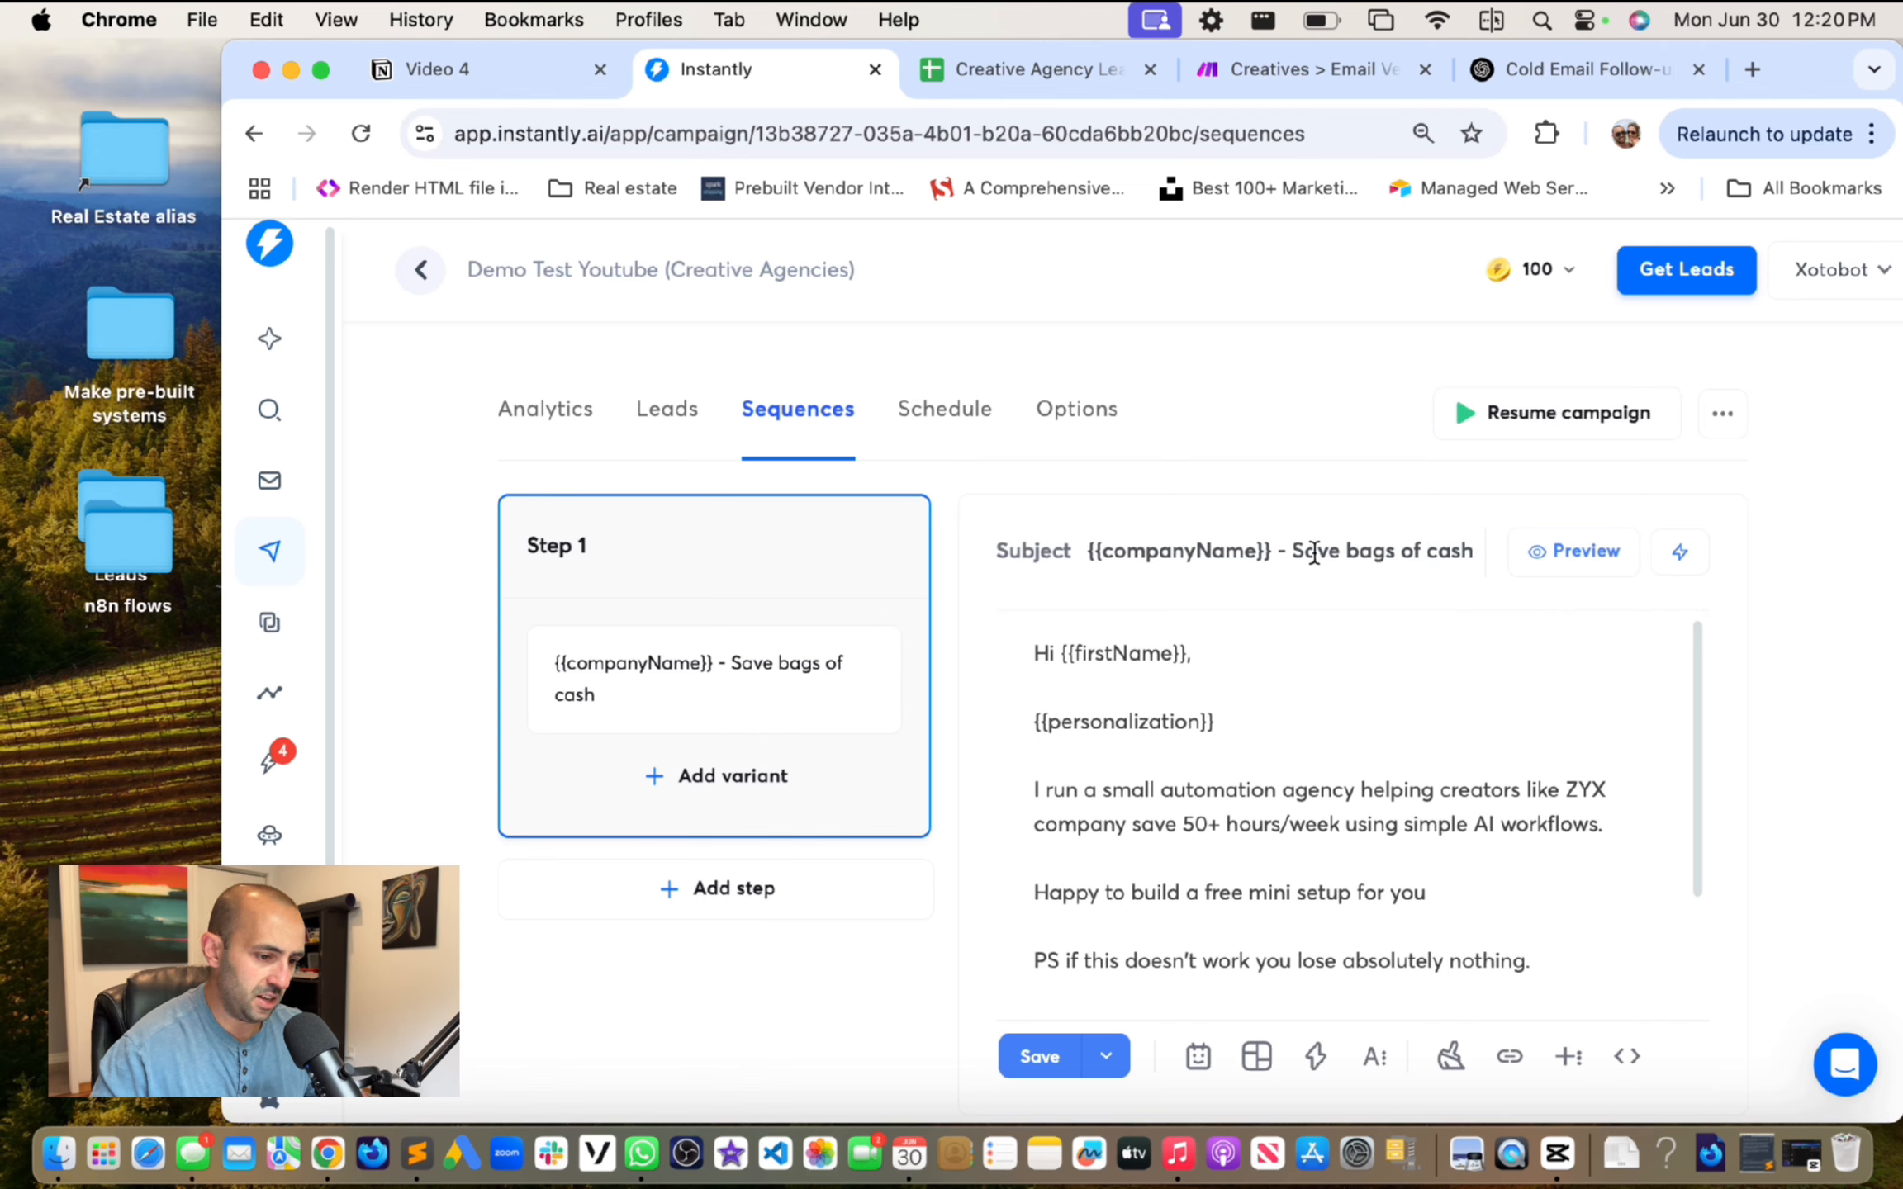
Step: Try 'Double your money' instead, then clear the subject line entirely
left_click_drag(1298, 554, 1475, 552)
key("BackSpace")
key("BackSpace")
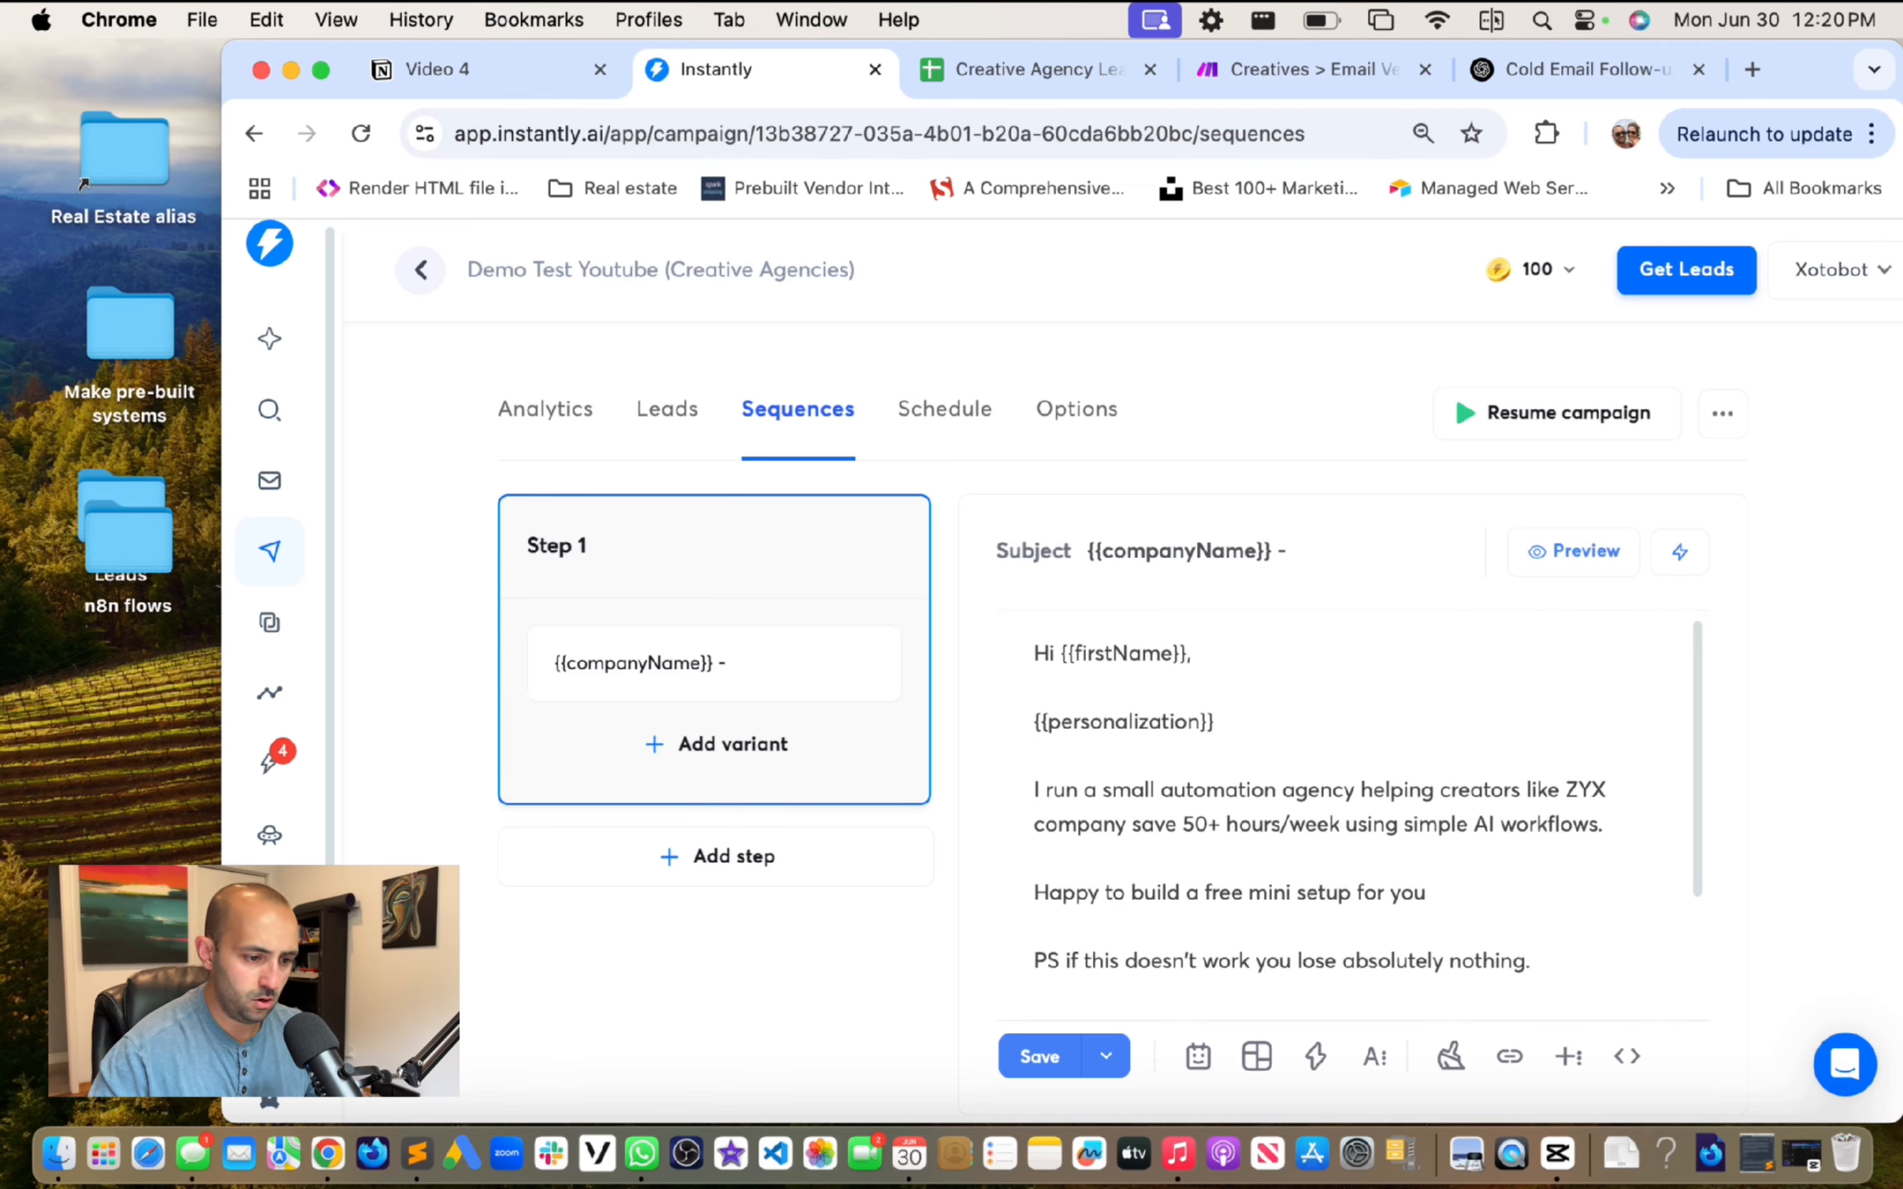
type("Double your money")
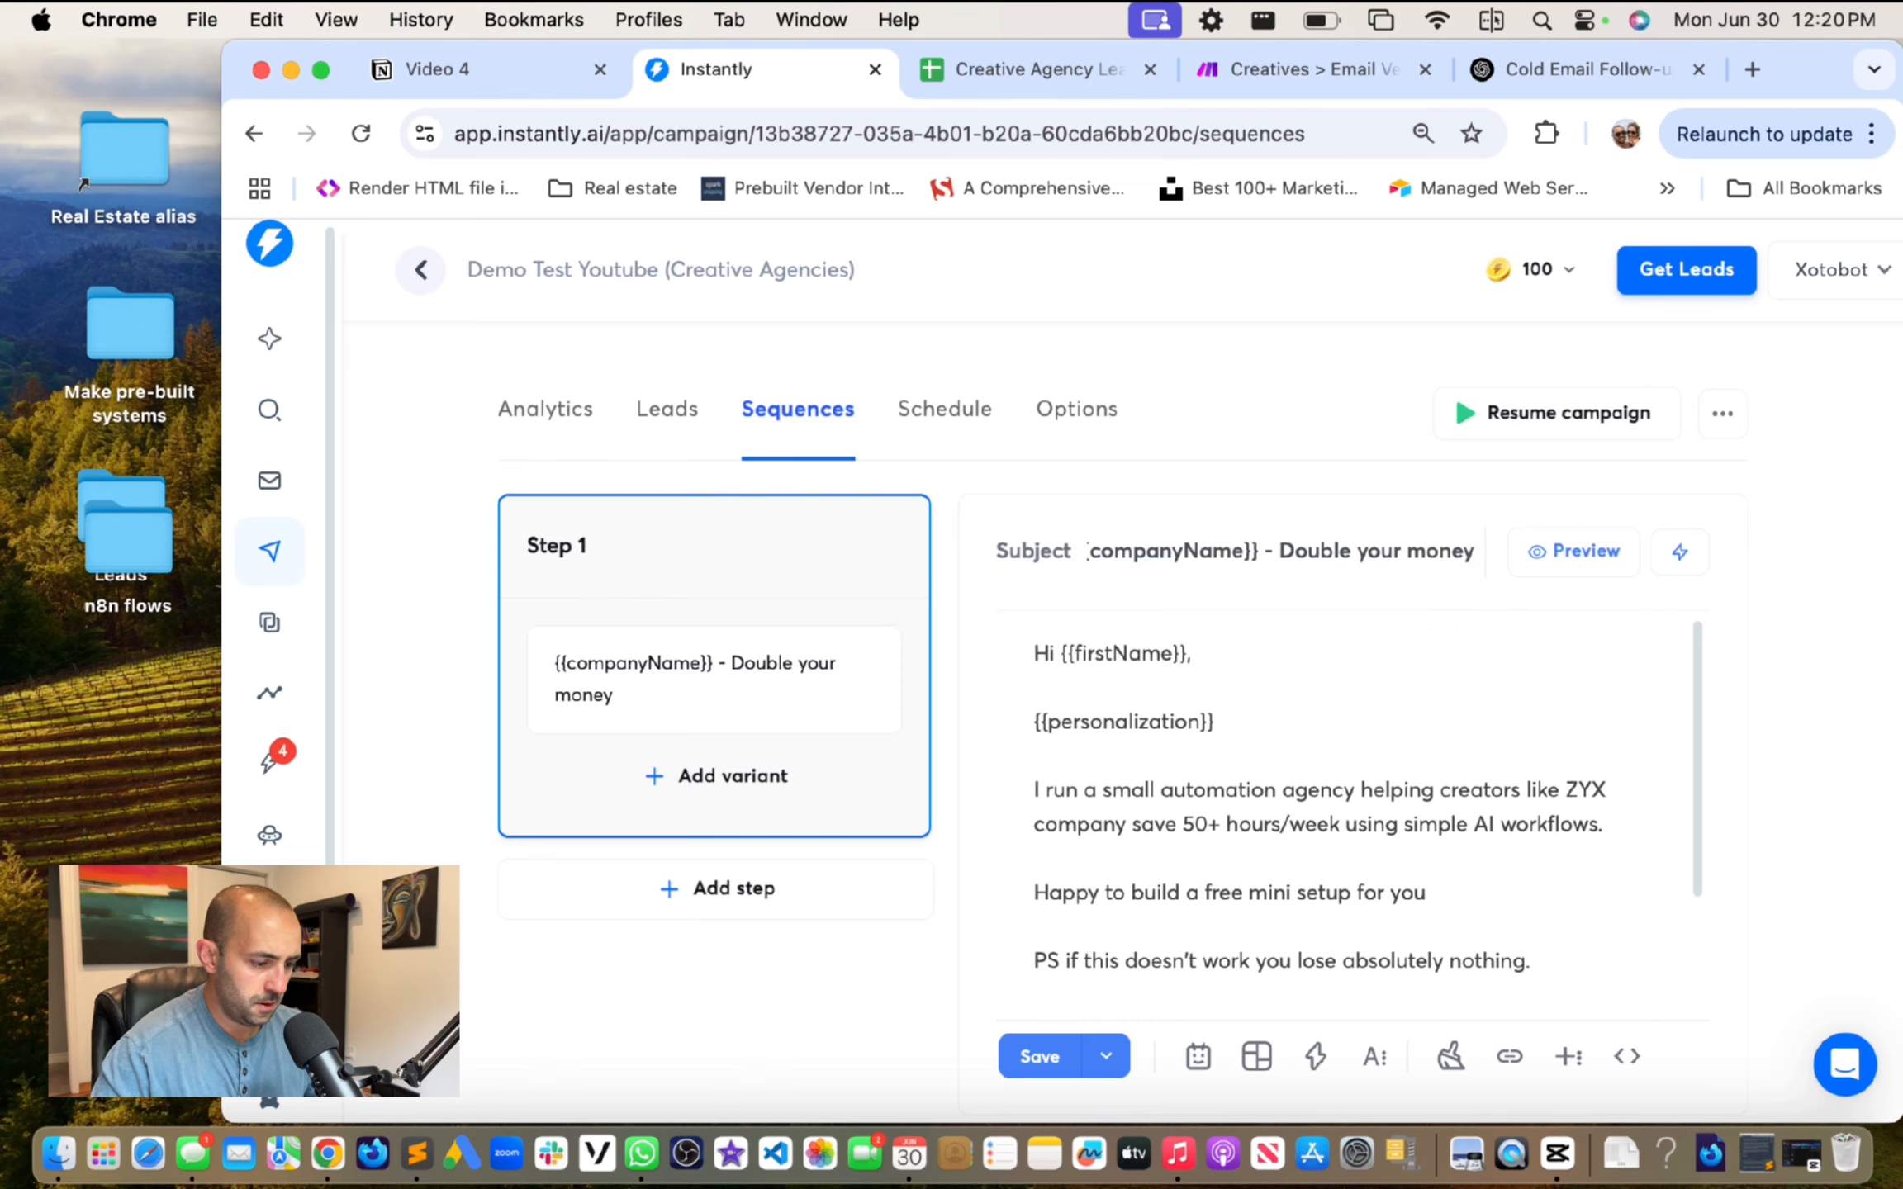
key("BackSpace")
key("BackSpace")
key("BackSpace")
key("BackSpace")
key("BackSpace")
key("BackSpace")
key("BackSpace")
key("BackSpace")
key("BackSpace")
key("BackSpace")
key("BackSpace")
key("BackSpace")
key("BackSpace")
key("BackSpace")
key("BackSpace")
key("BackSpace")
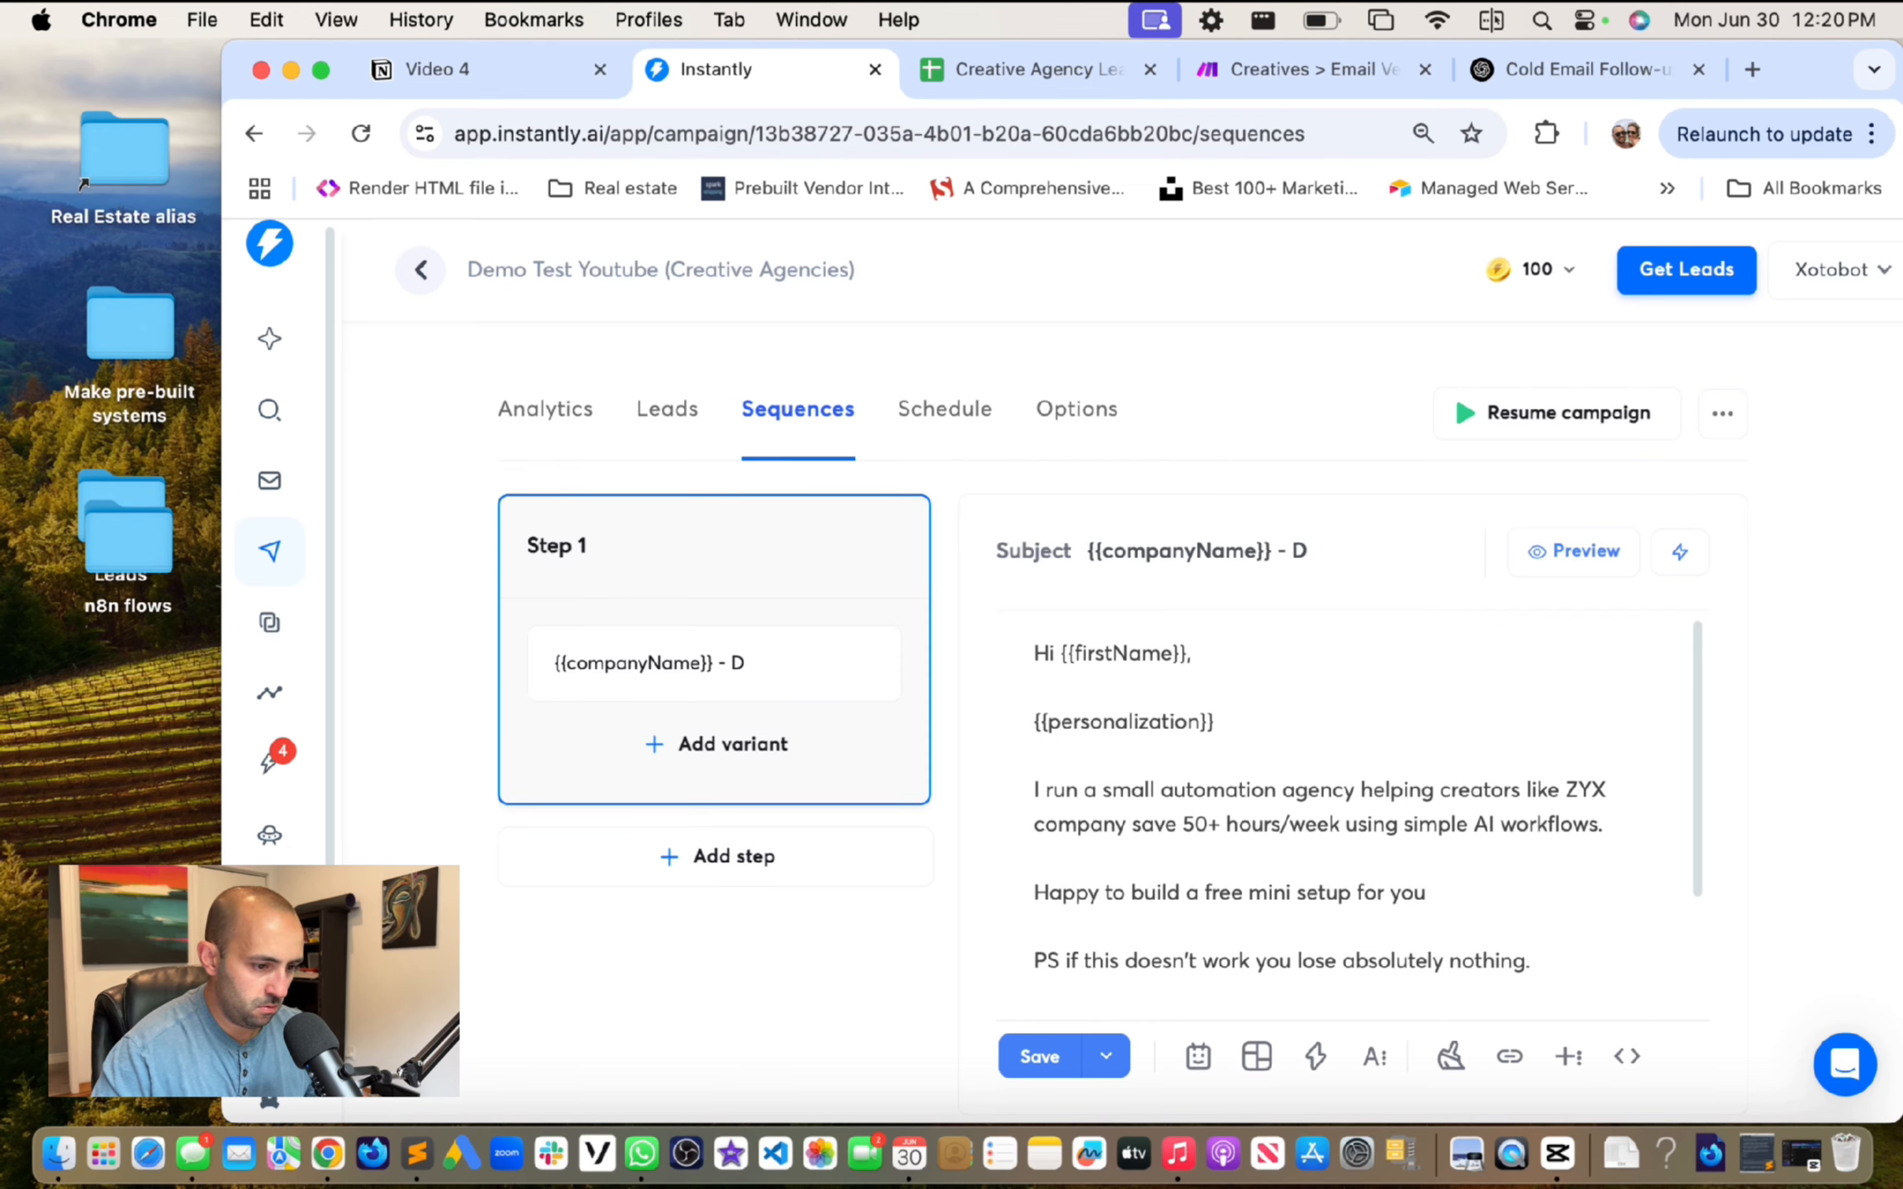
key("BackSpace")
key("BackSpace")
key("super+a")
key("BackSpace")
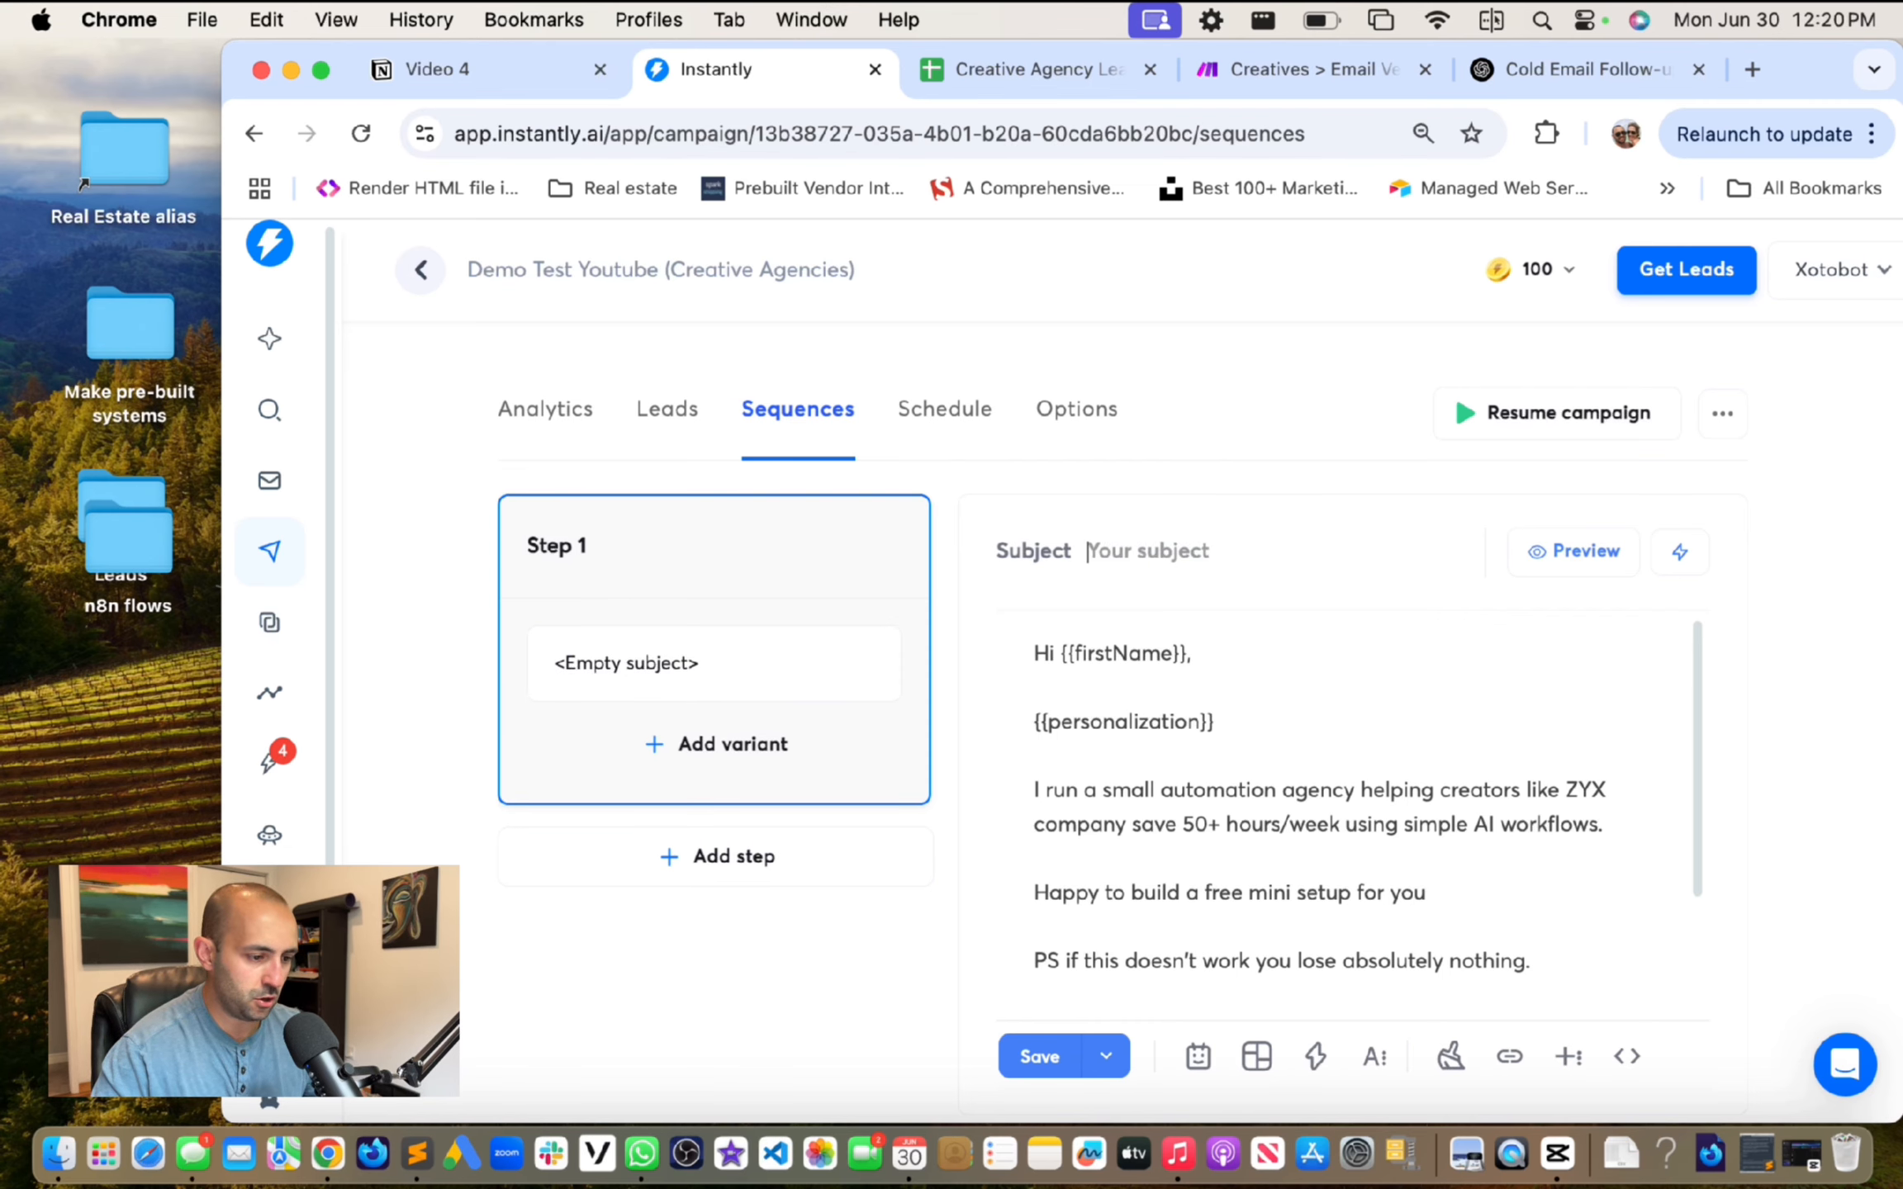
left_click(1582, 70)
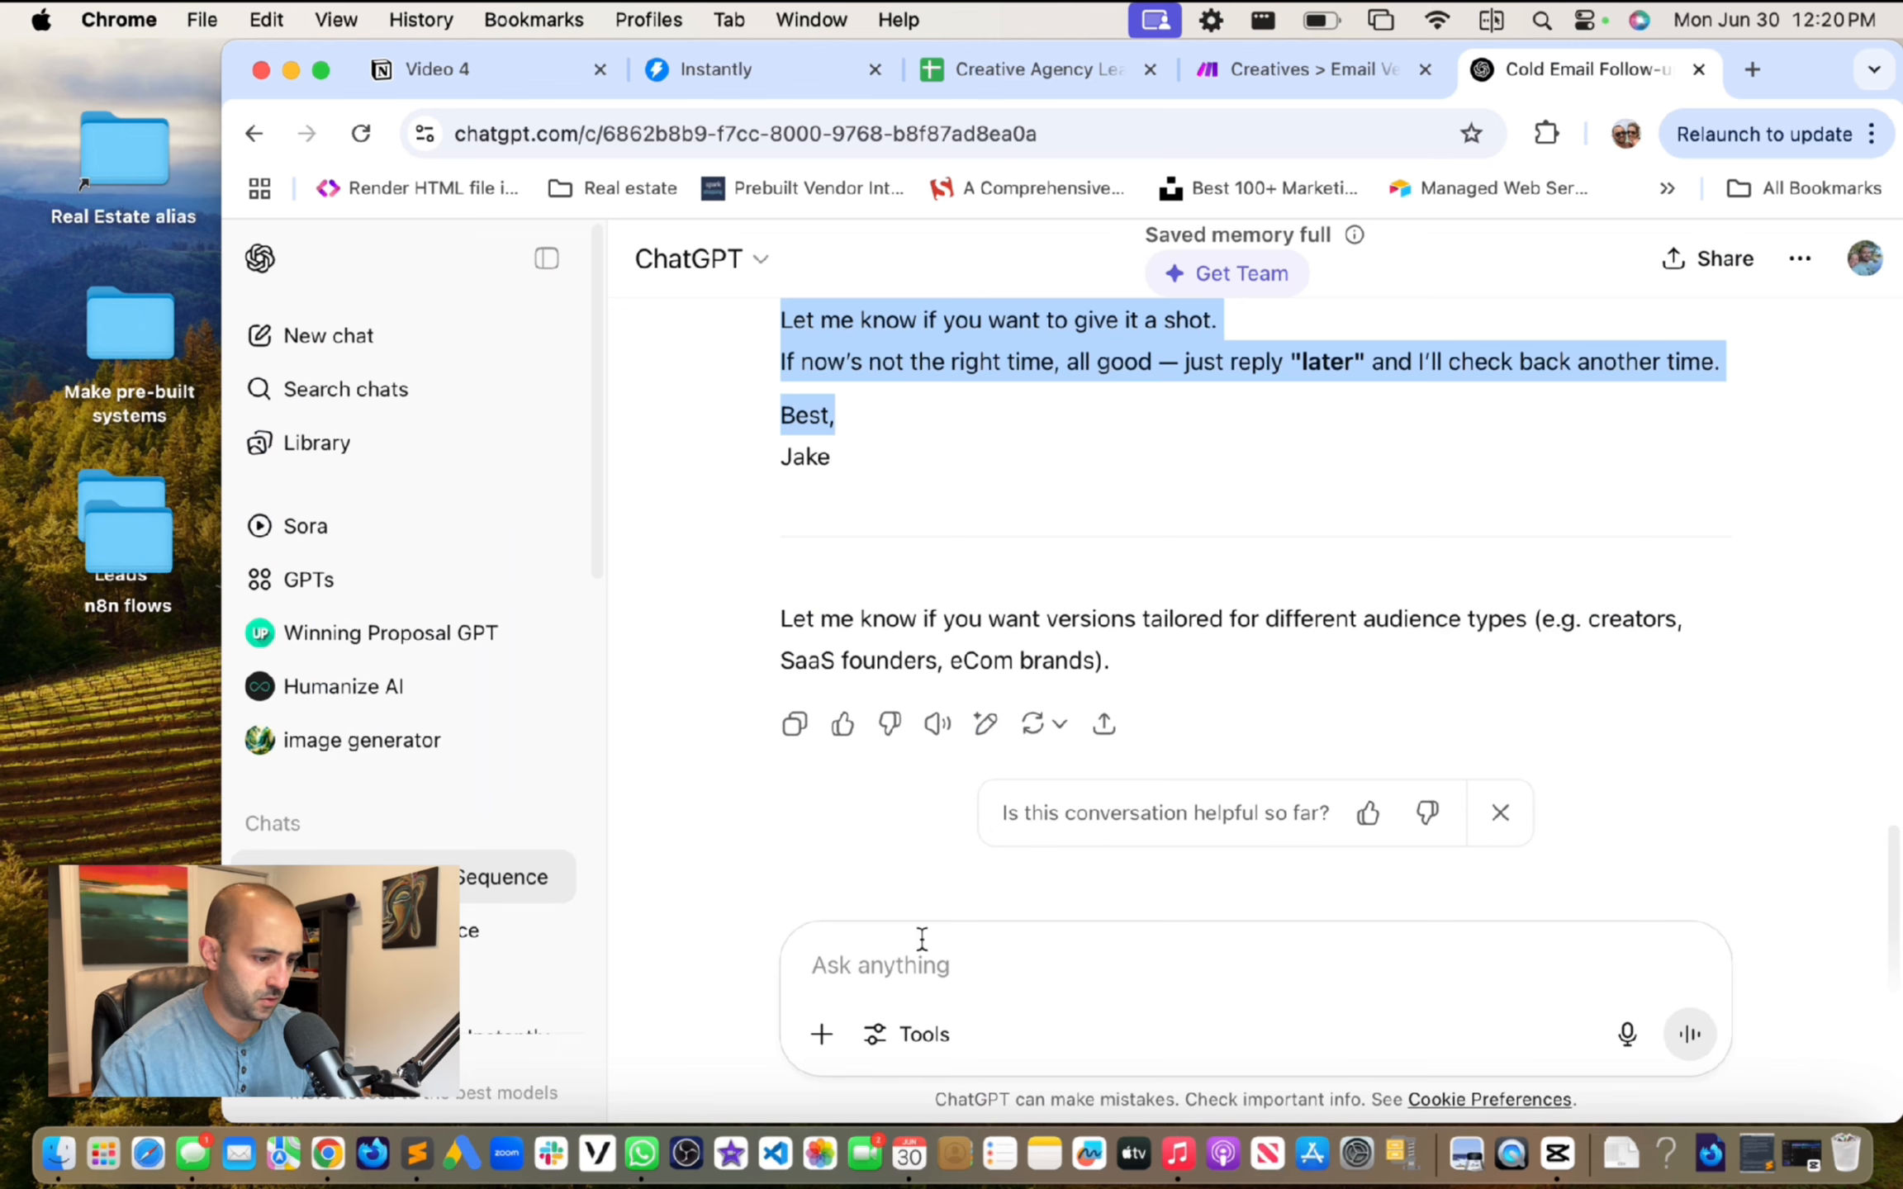
Step: Ask ChatGPT for high-converting subject lines for the first email, not the follow-up
left_click(911, 996)
type("whats a")
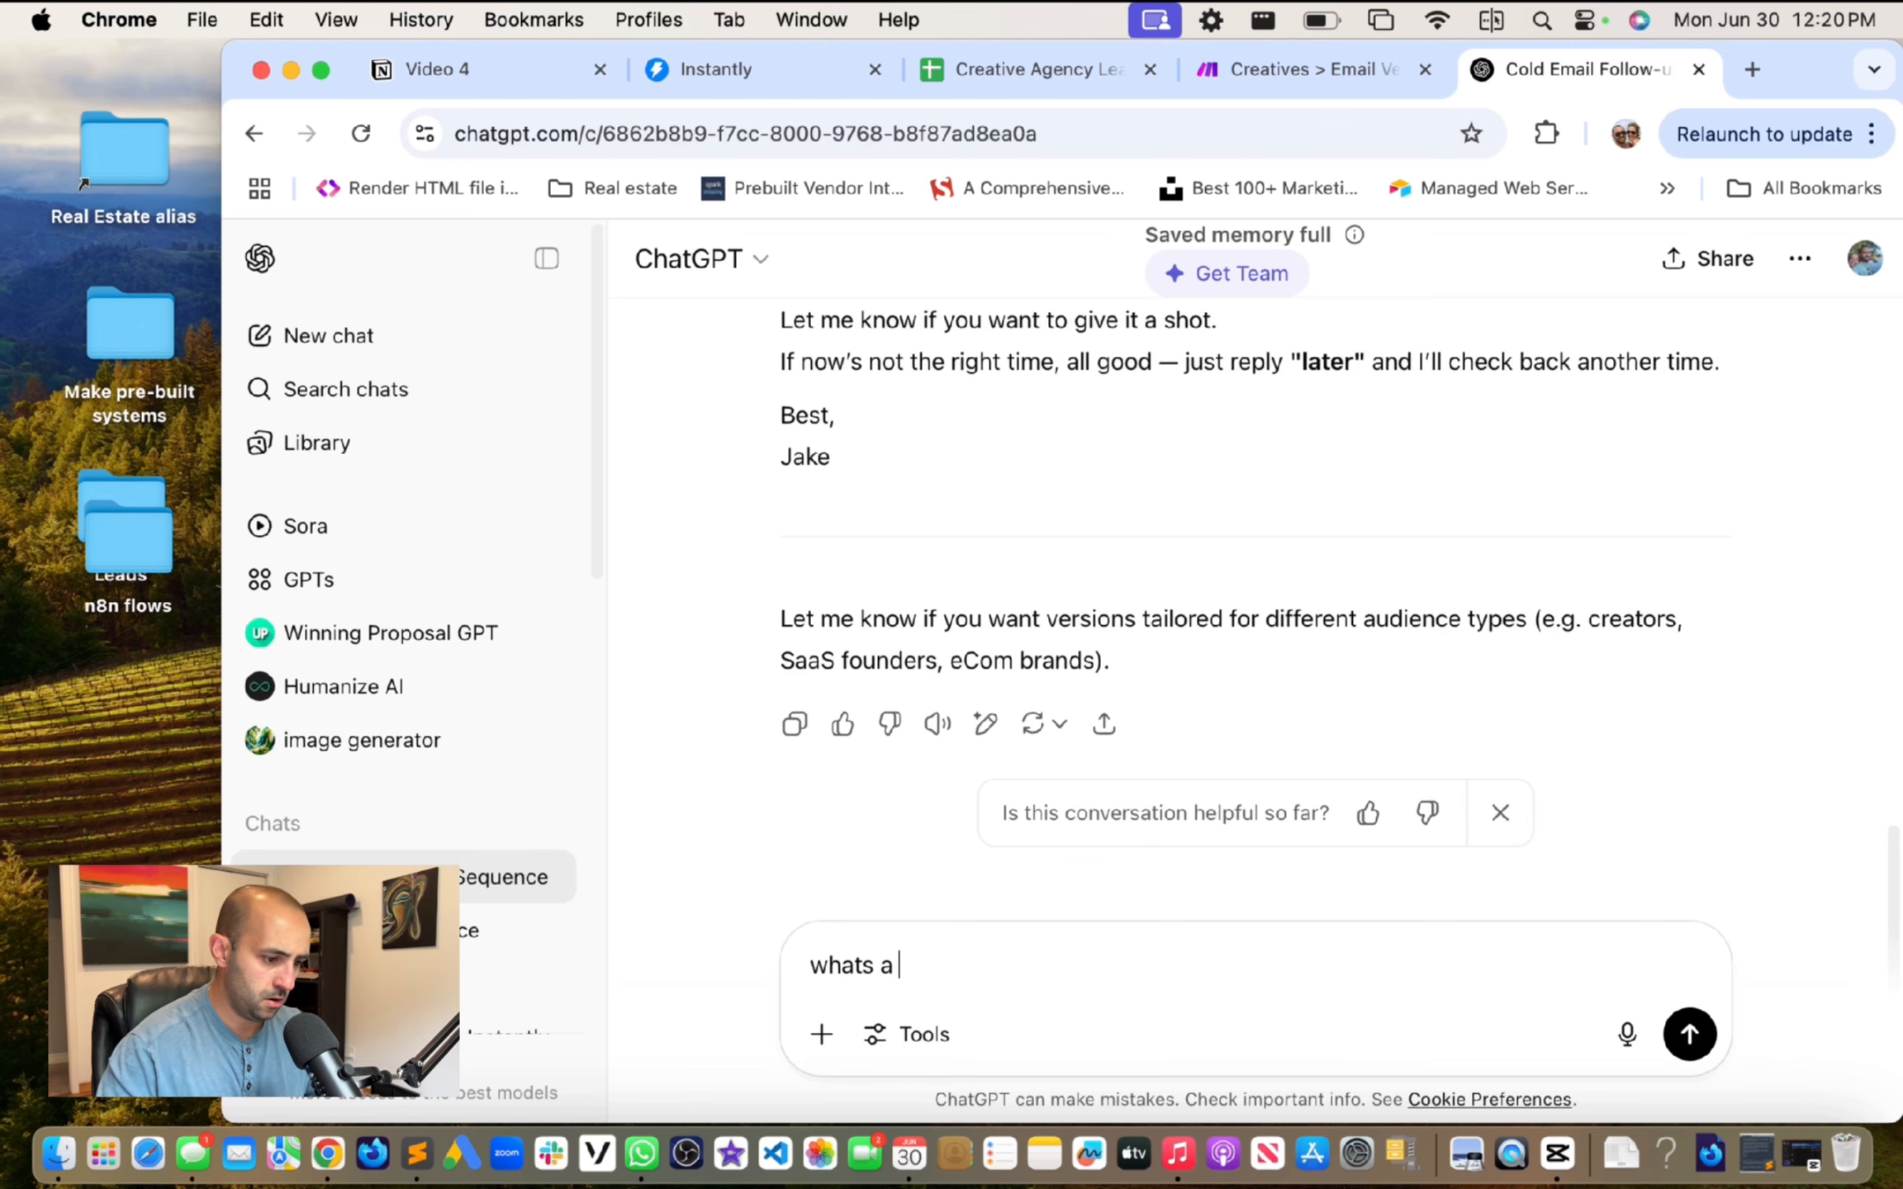
type(" high converting subject fo")
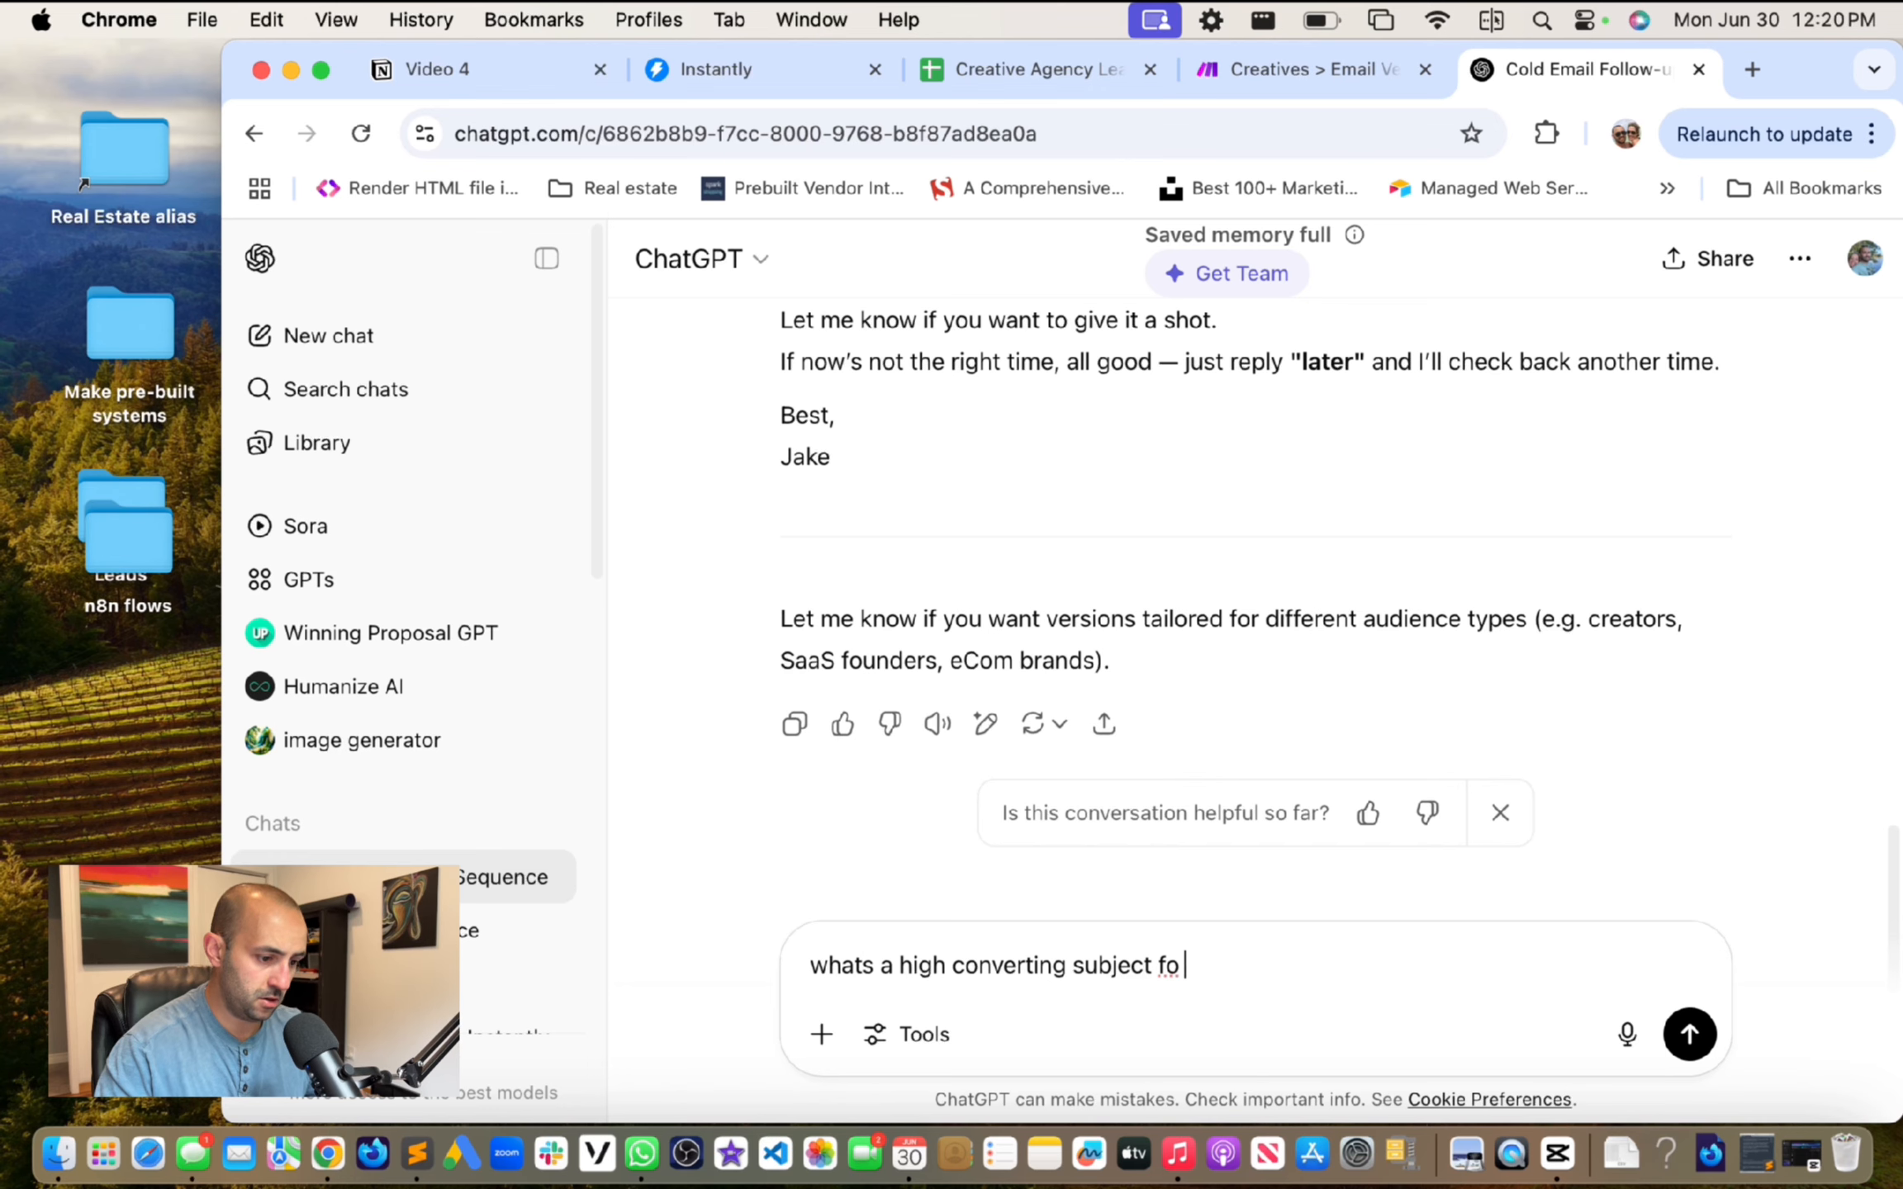
type("r this email seque")
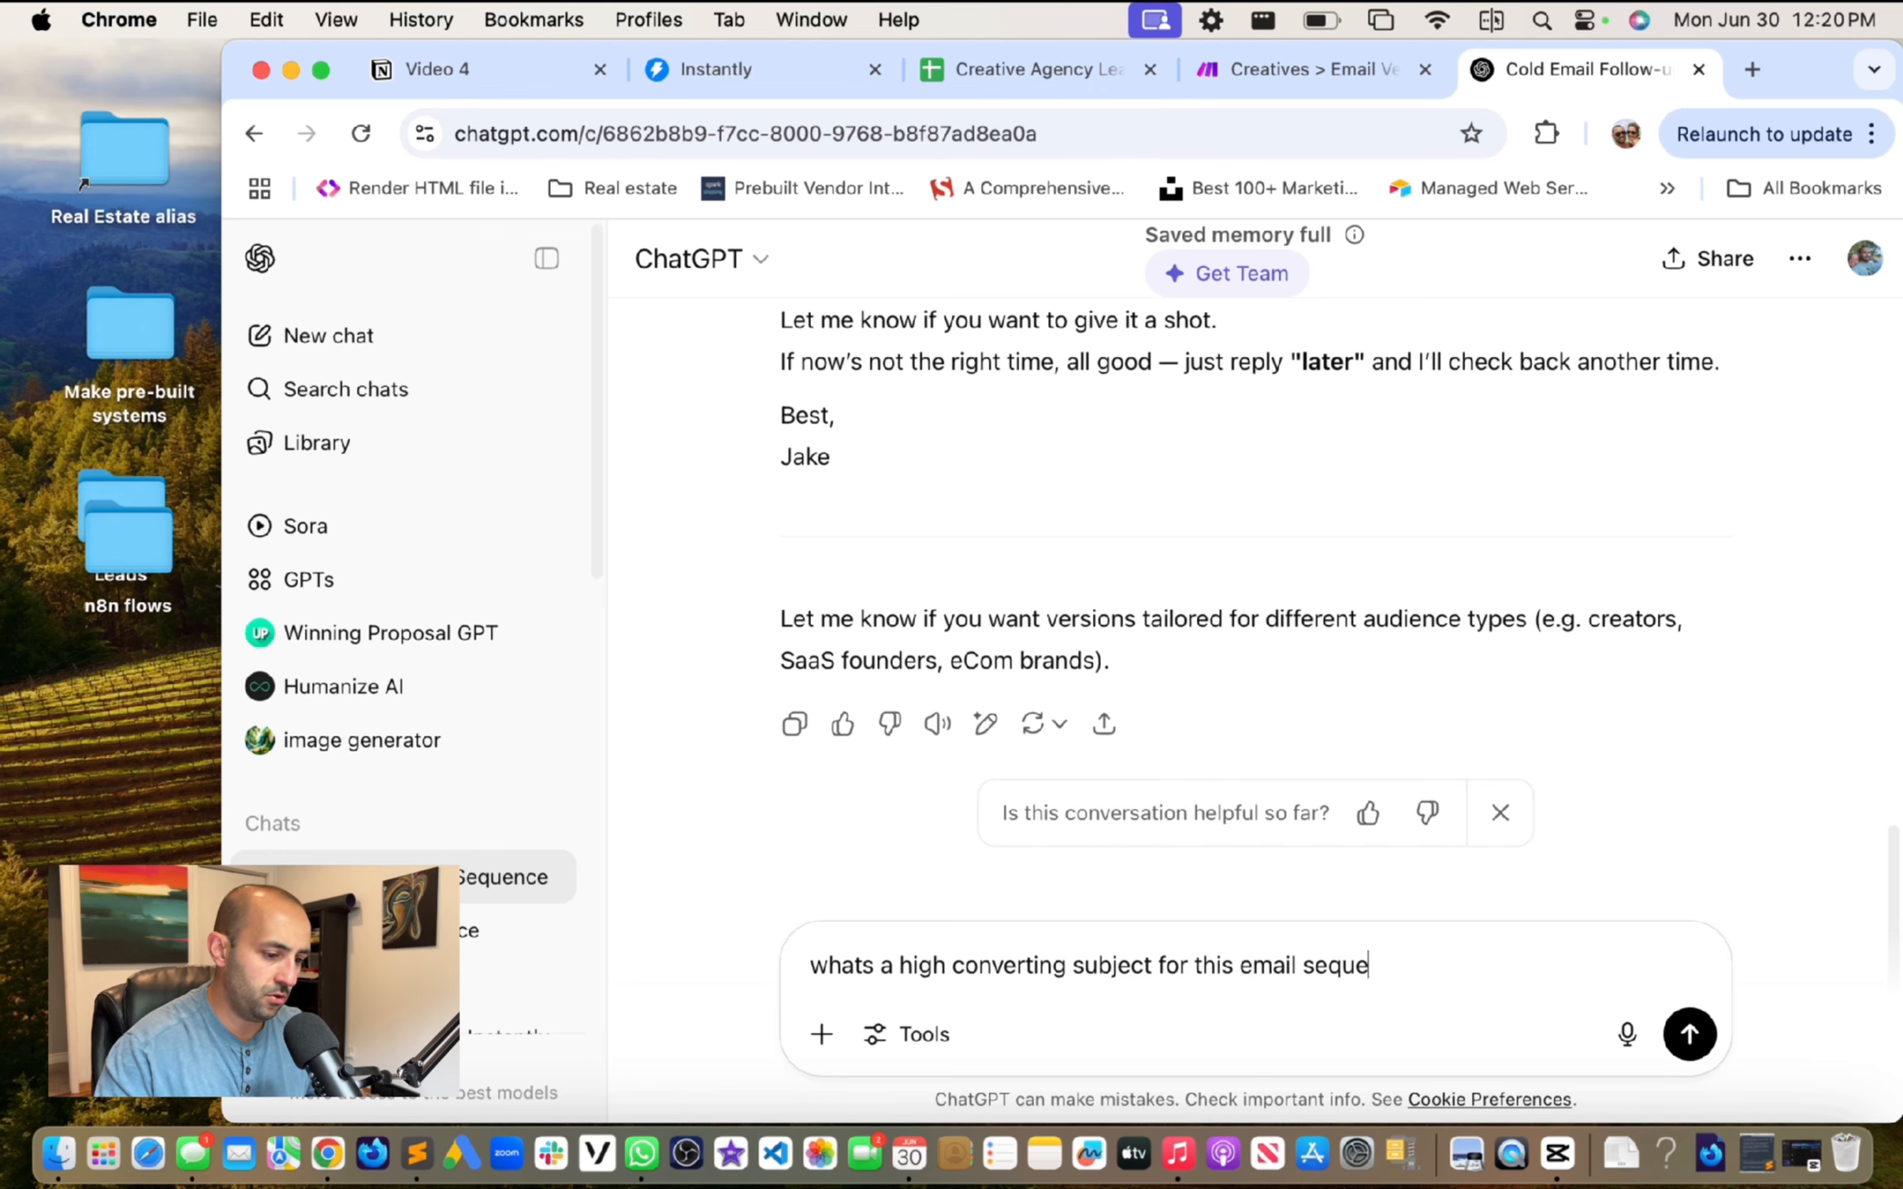
type("nce?")
key("Return")
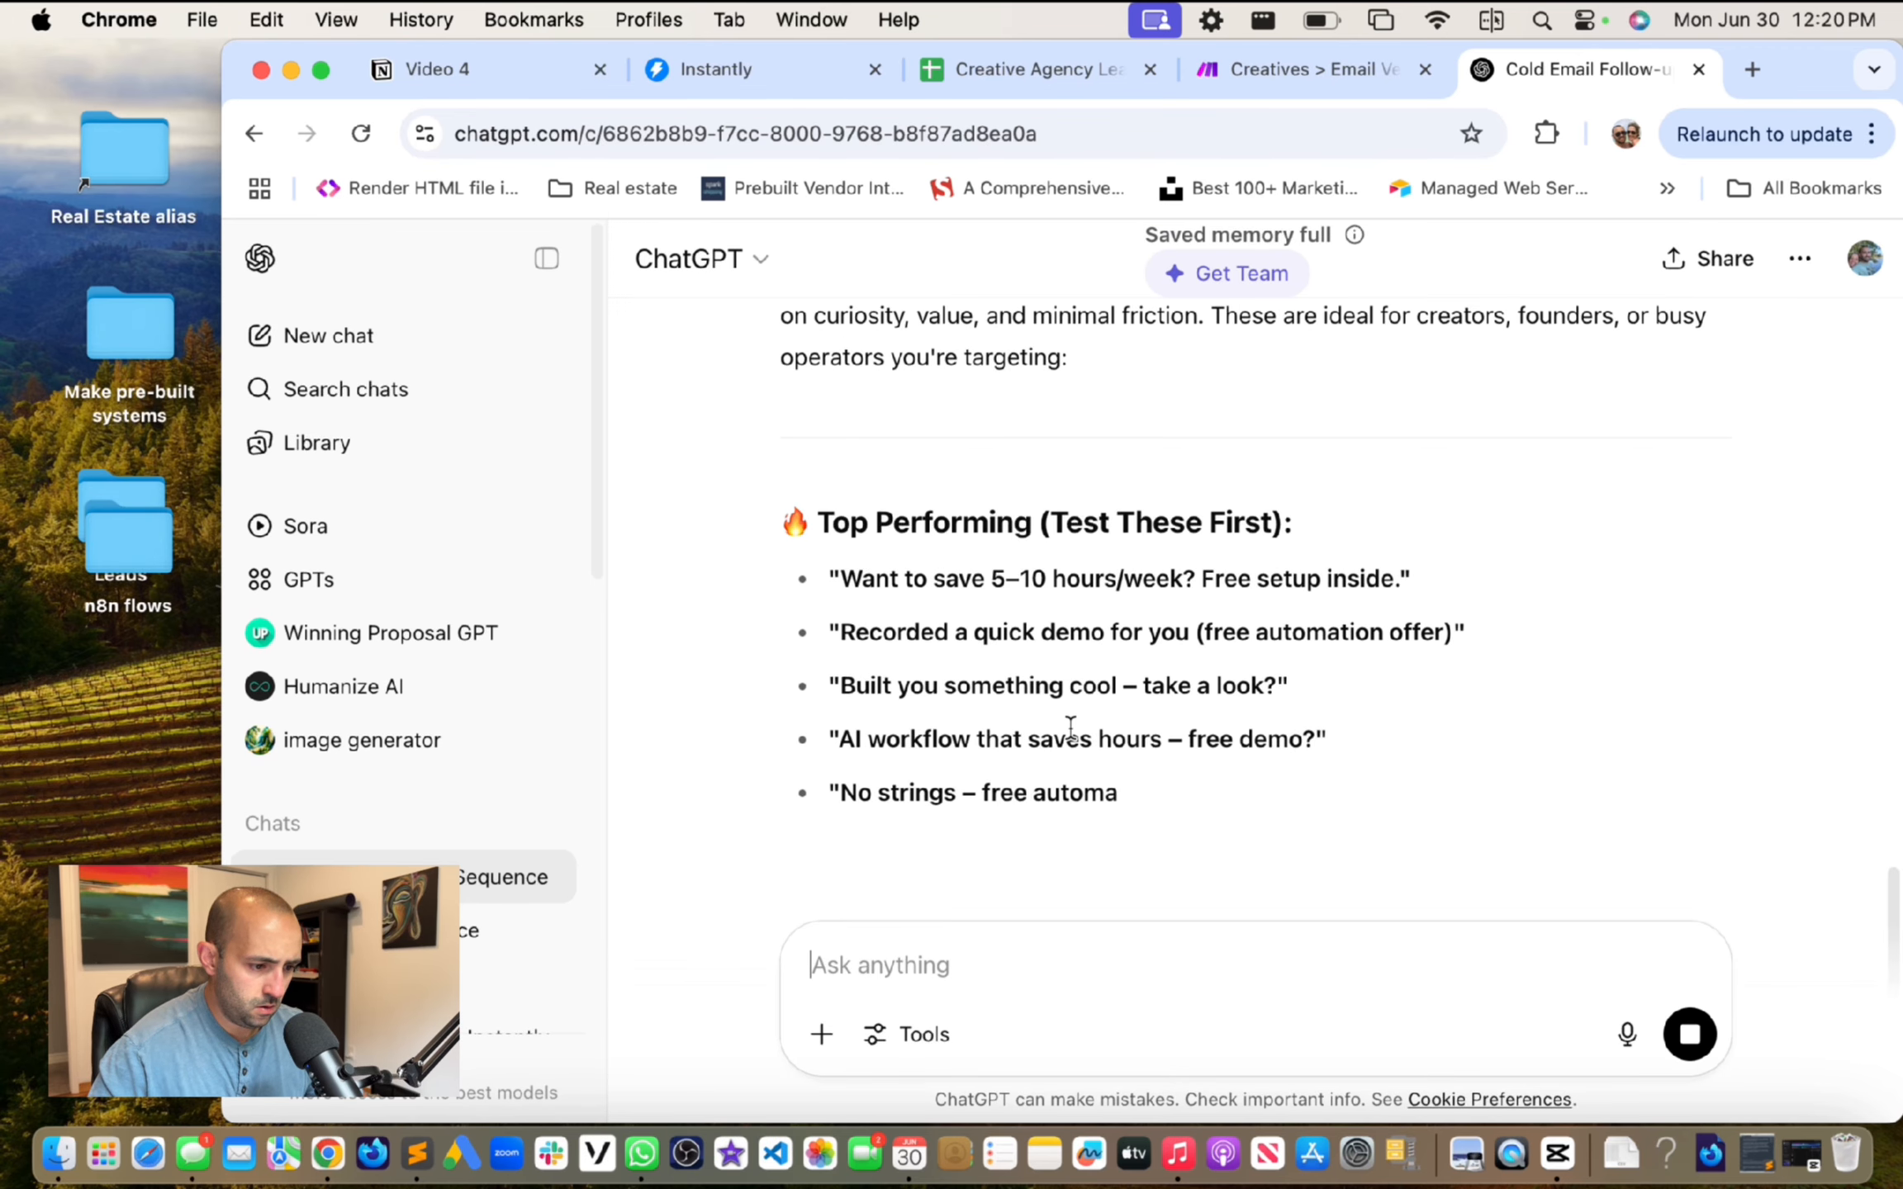
type("not for")
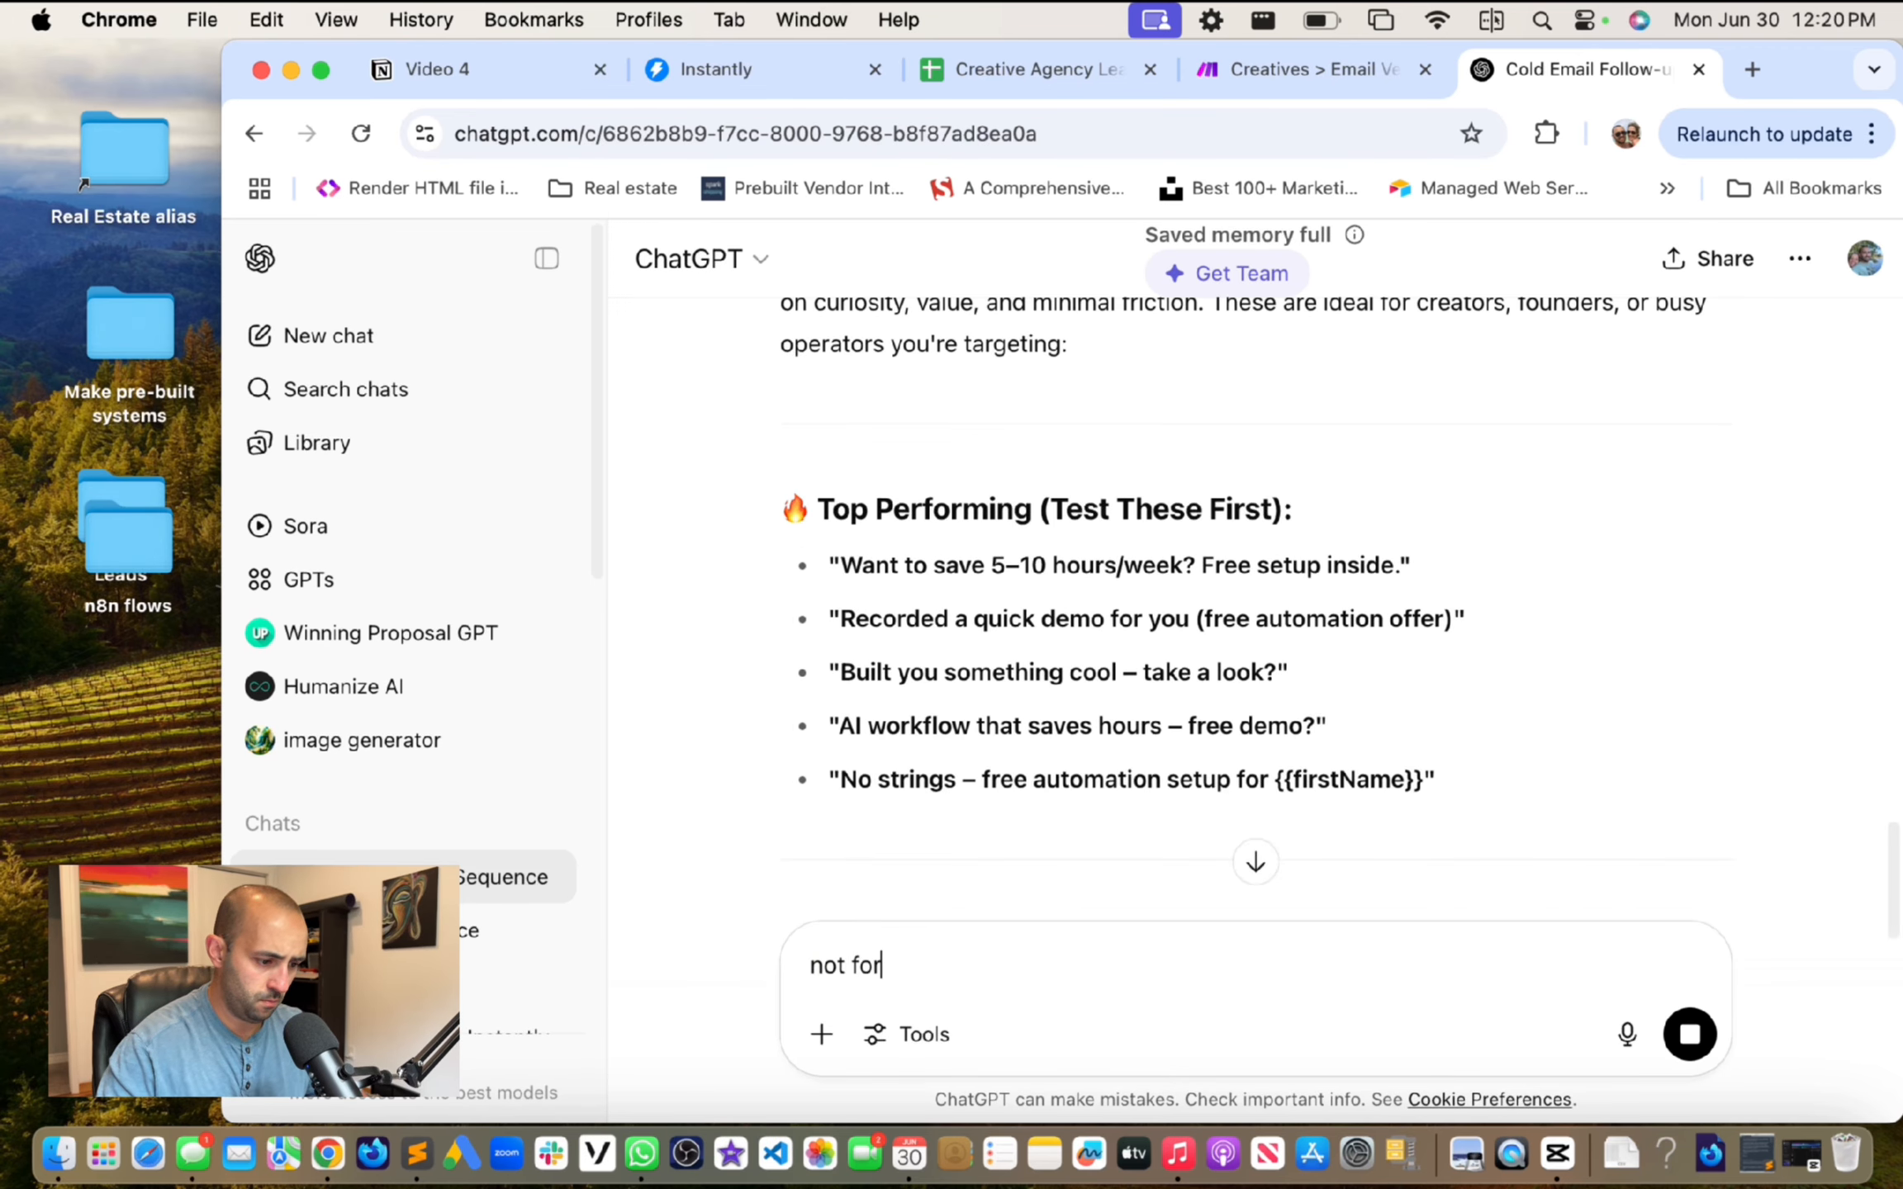
type(" the follow up the fir")
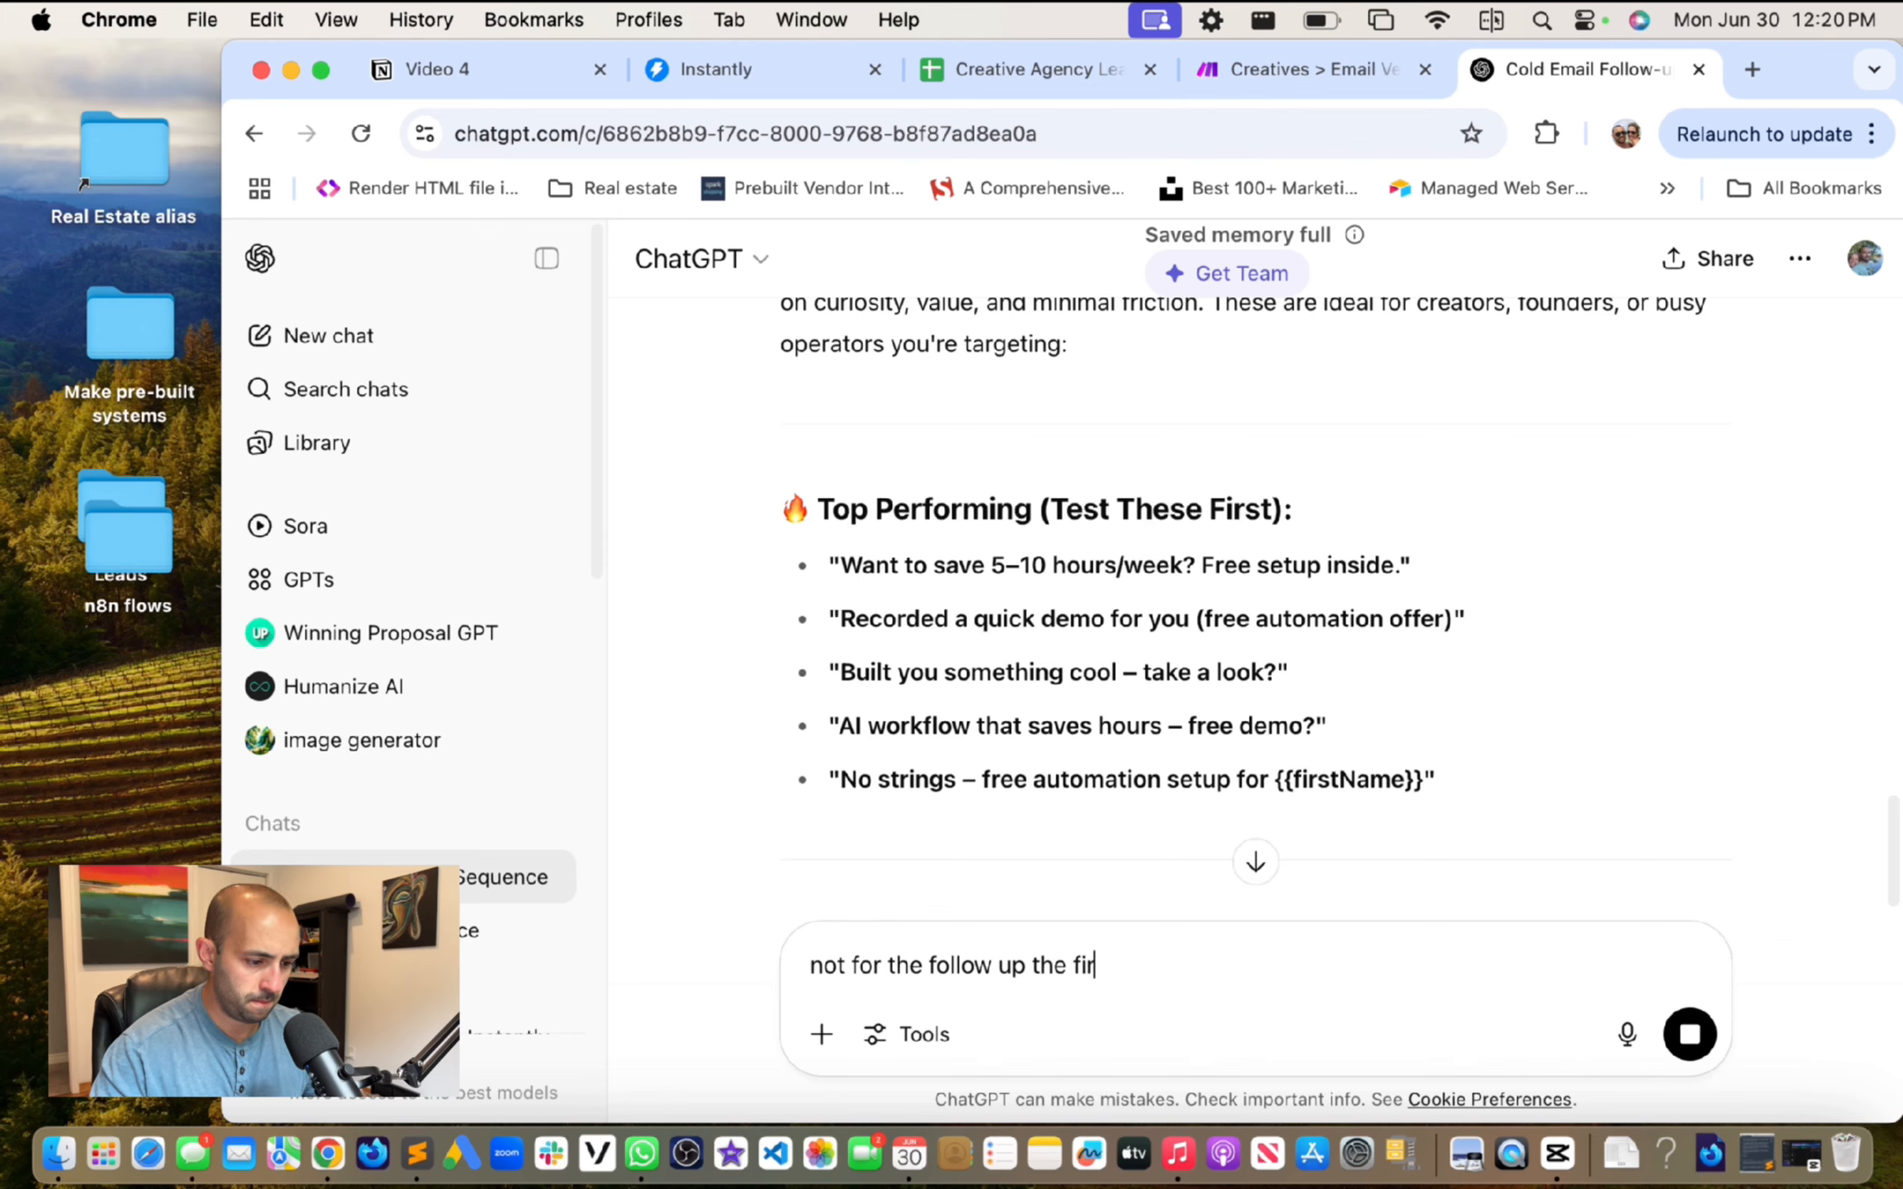
type("st email")
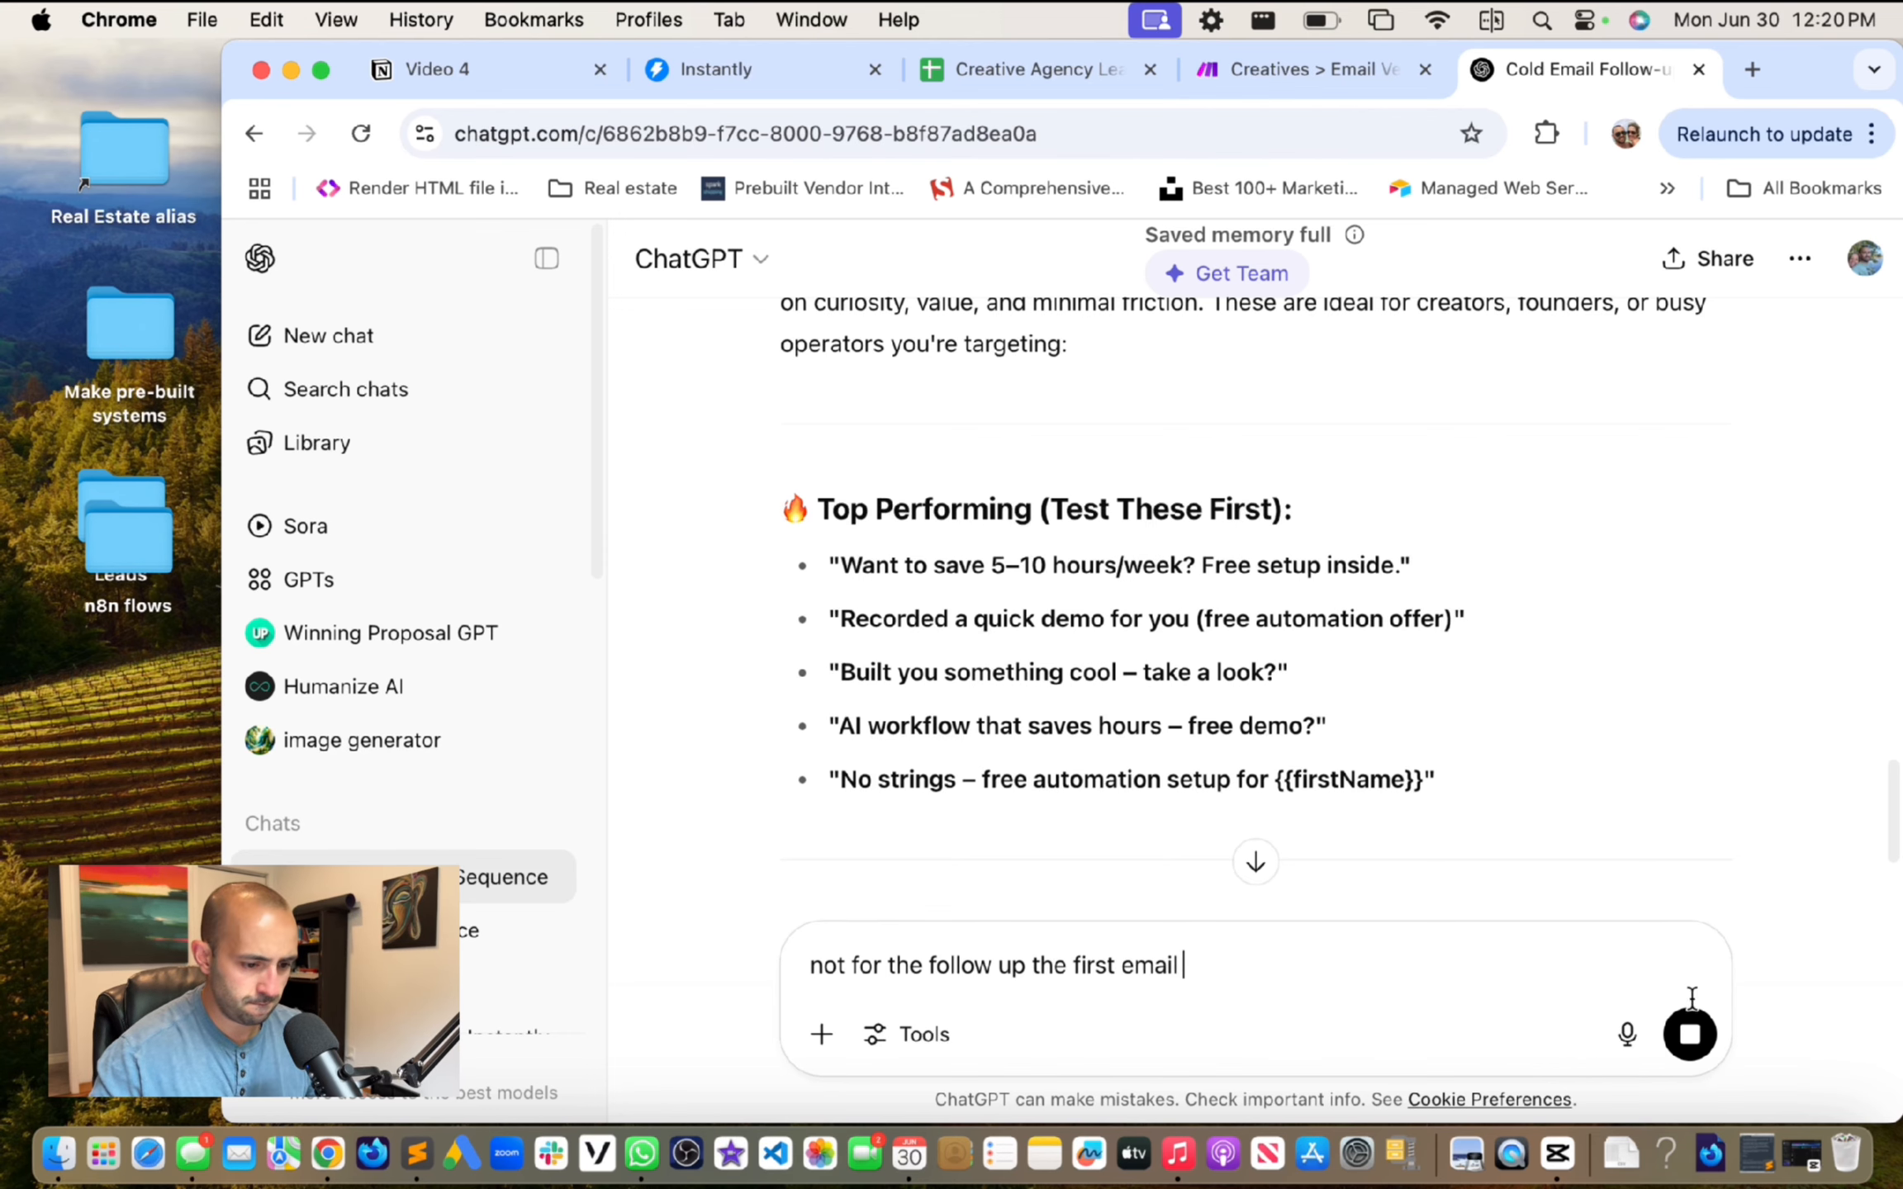
key("Return")
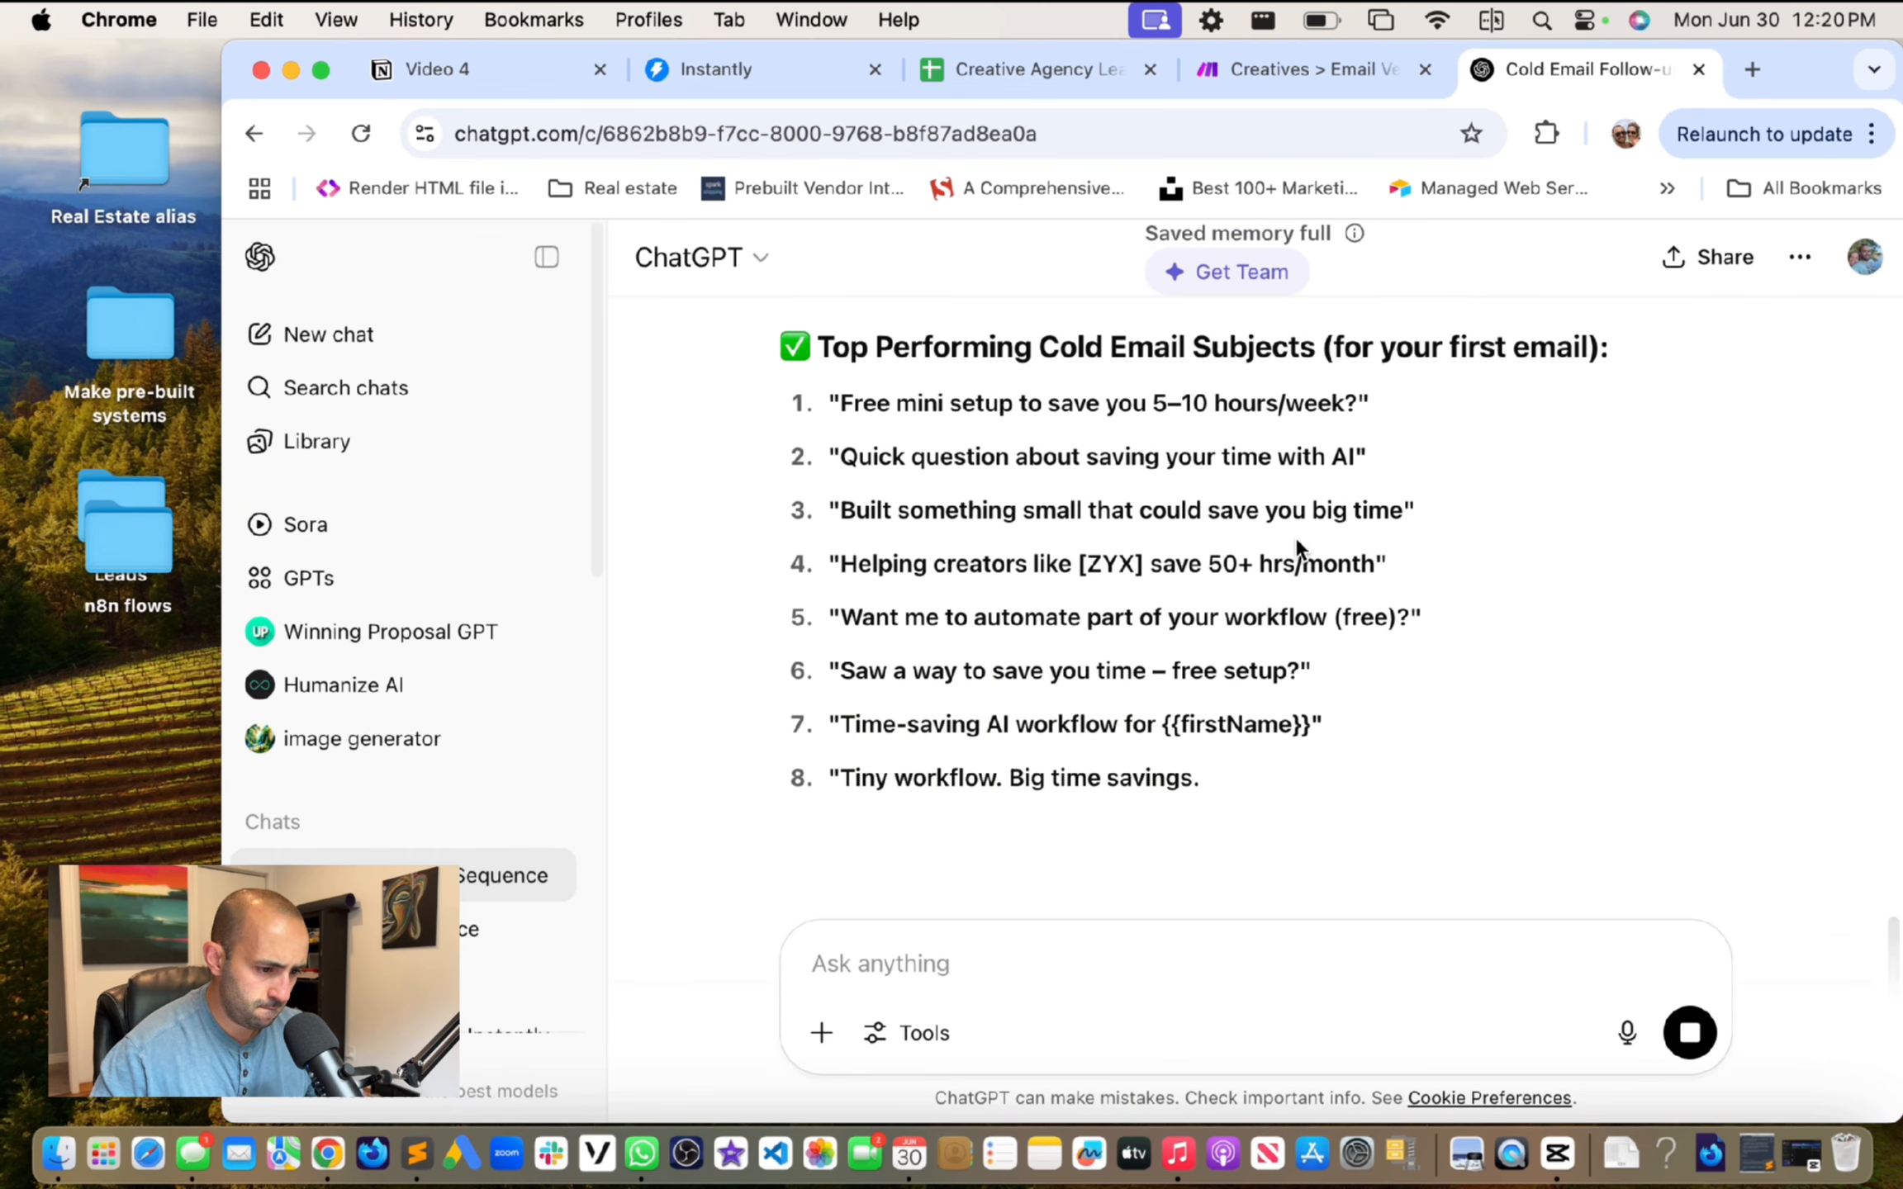
Step: Copy subject line 3, 'Built something small that could save you big time'
left_click_drag(847, 513, 1409, 499)
key("super+c")
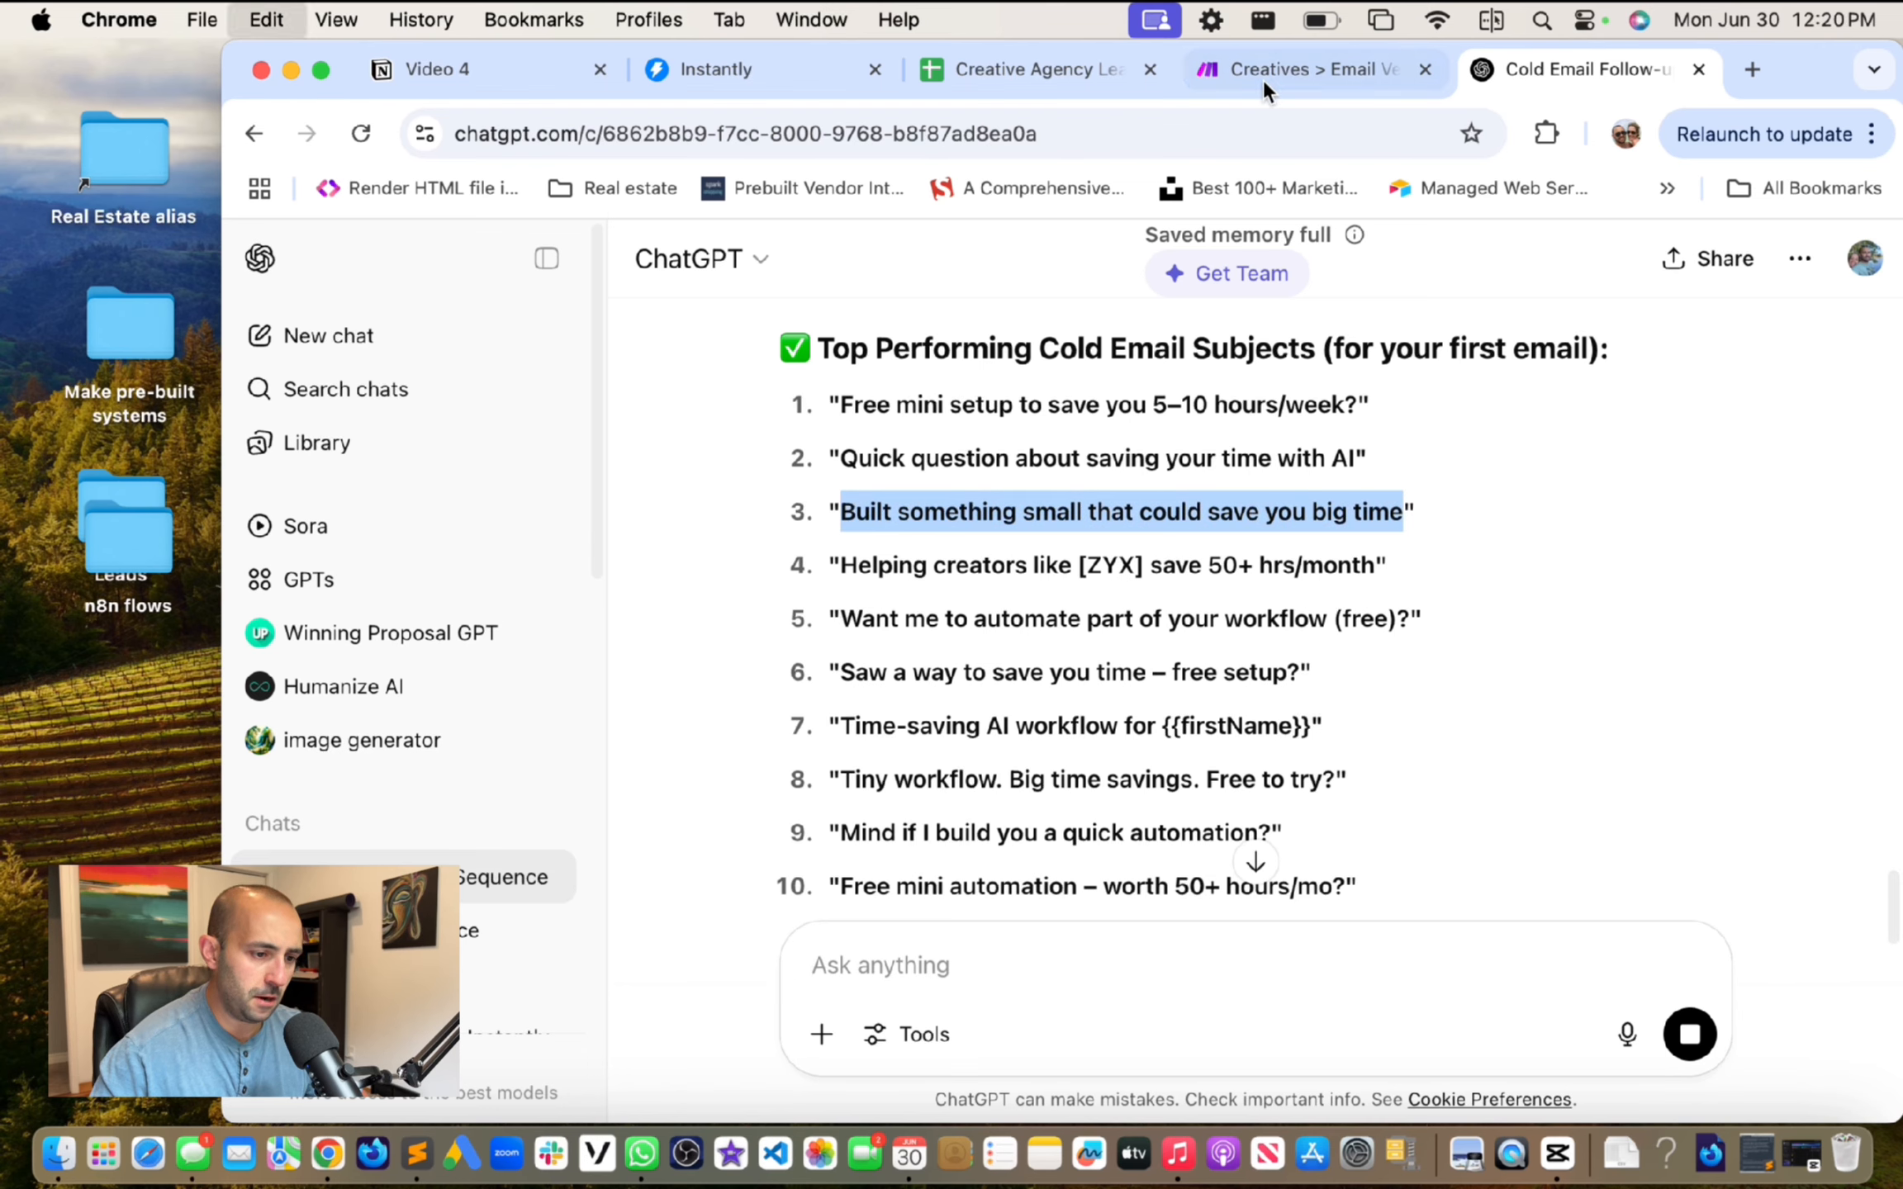
left_click(1264, 73)
left_click(1032, 70)
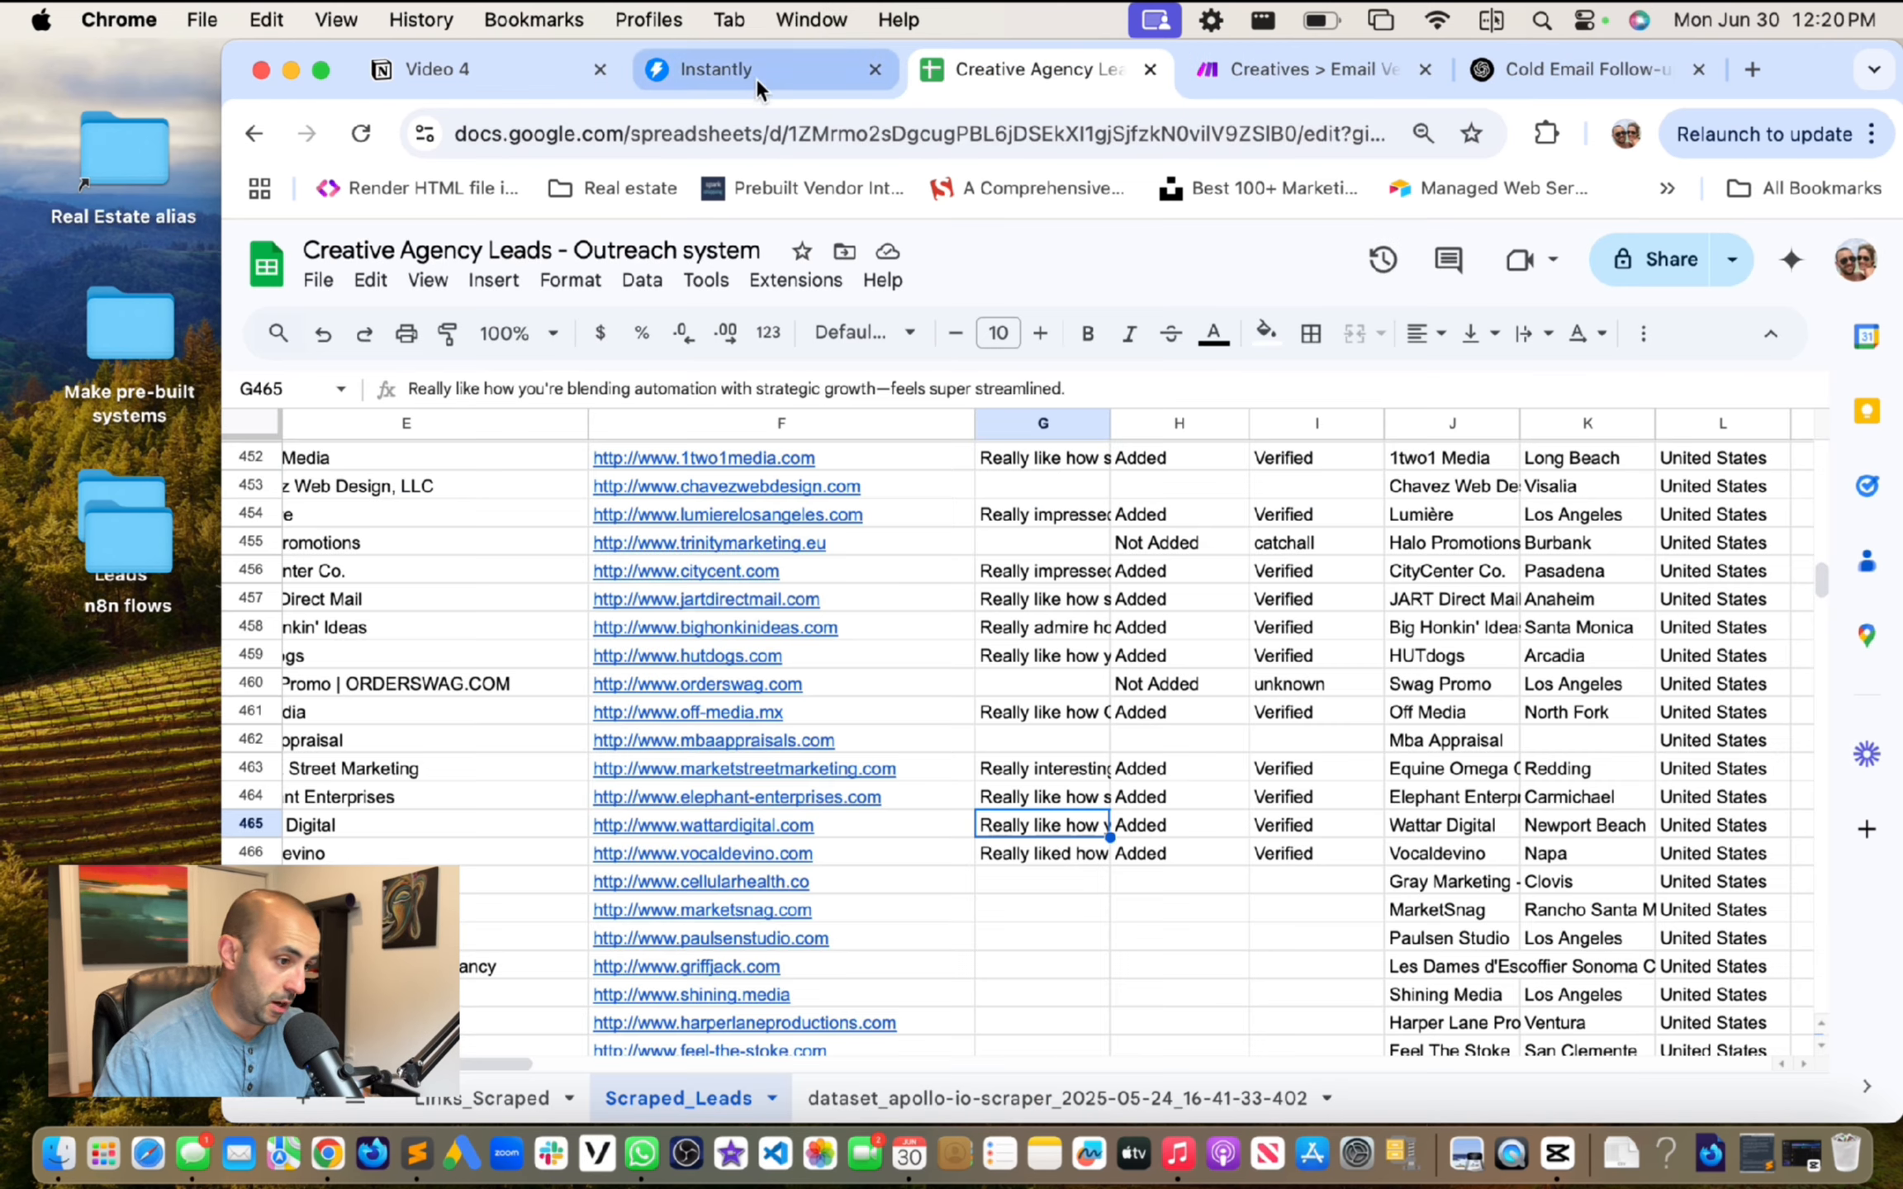
Step: Paste 'Built something small that could save you big time' into the empty Step 1 subject
left_click(765, 69)
left_click(1244, 551)
key("super+v")
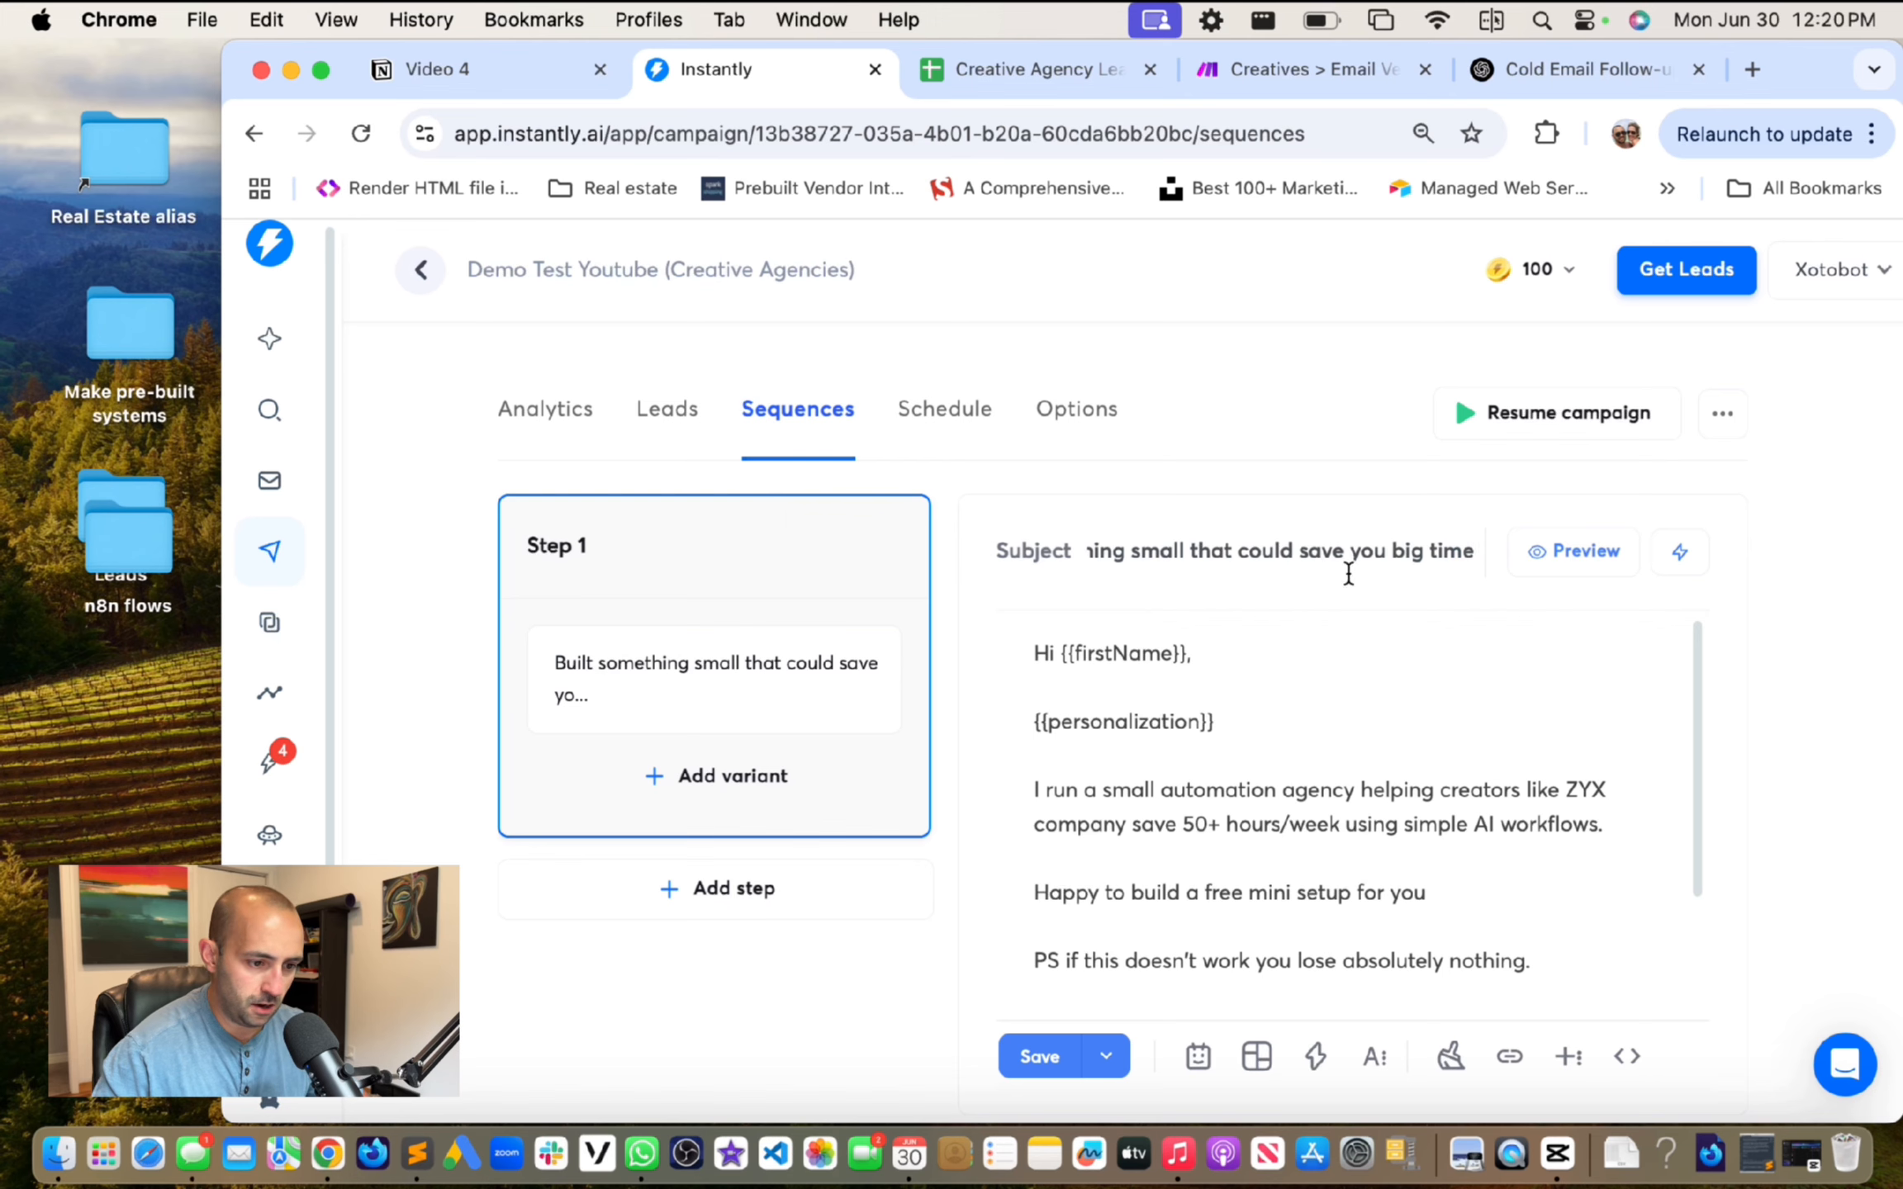
key("super+Left")
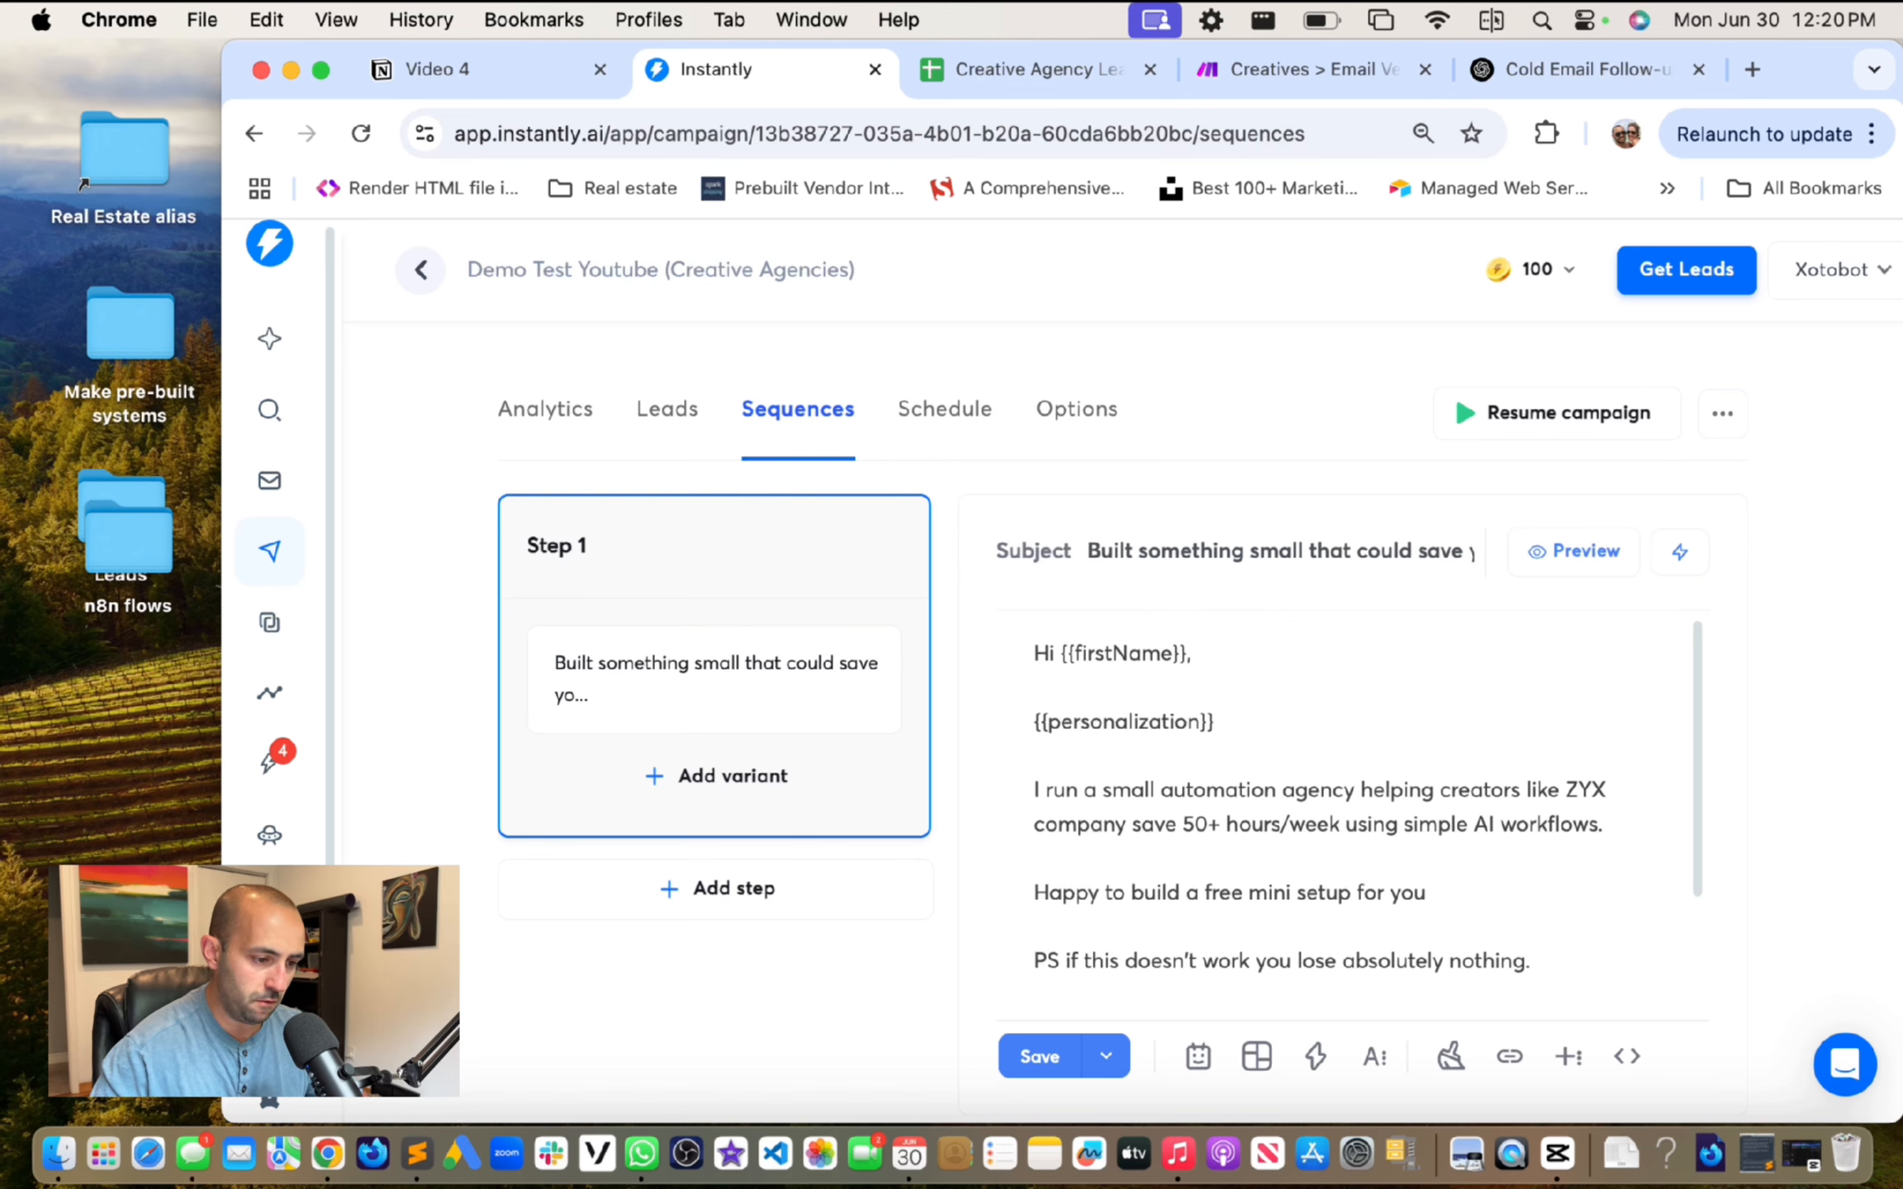
left_click_drag(1255, 564, 1466, 565)
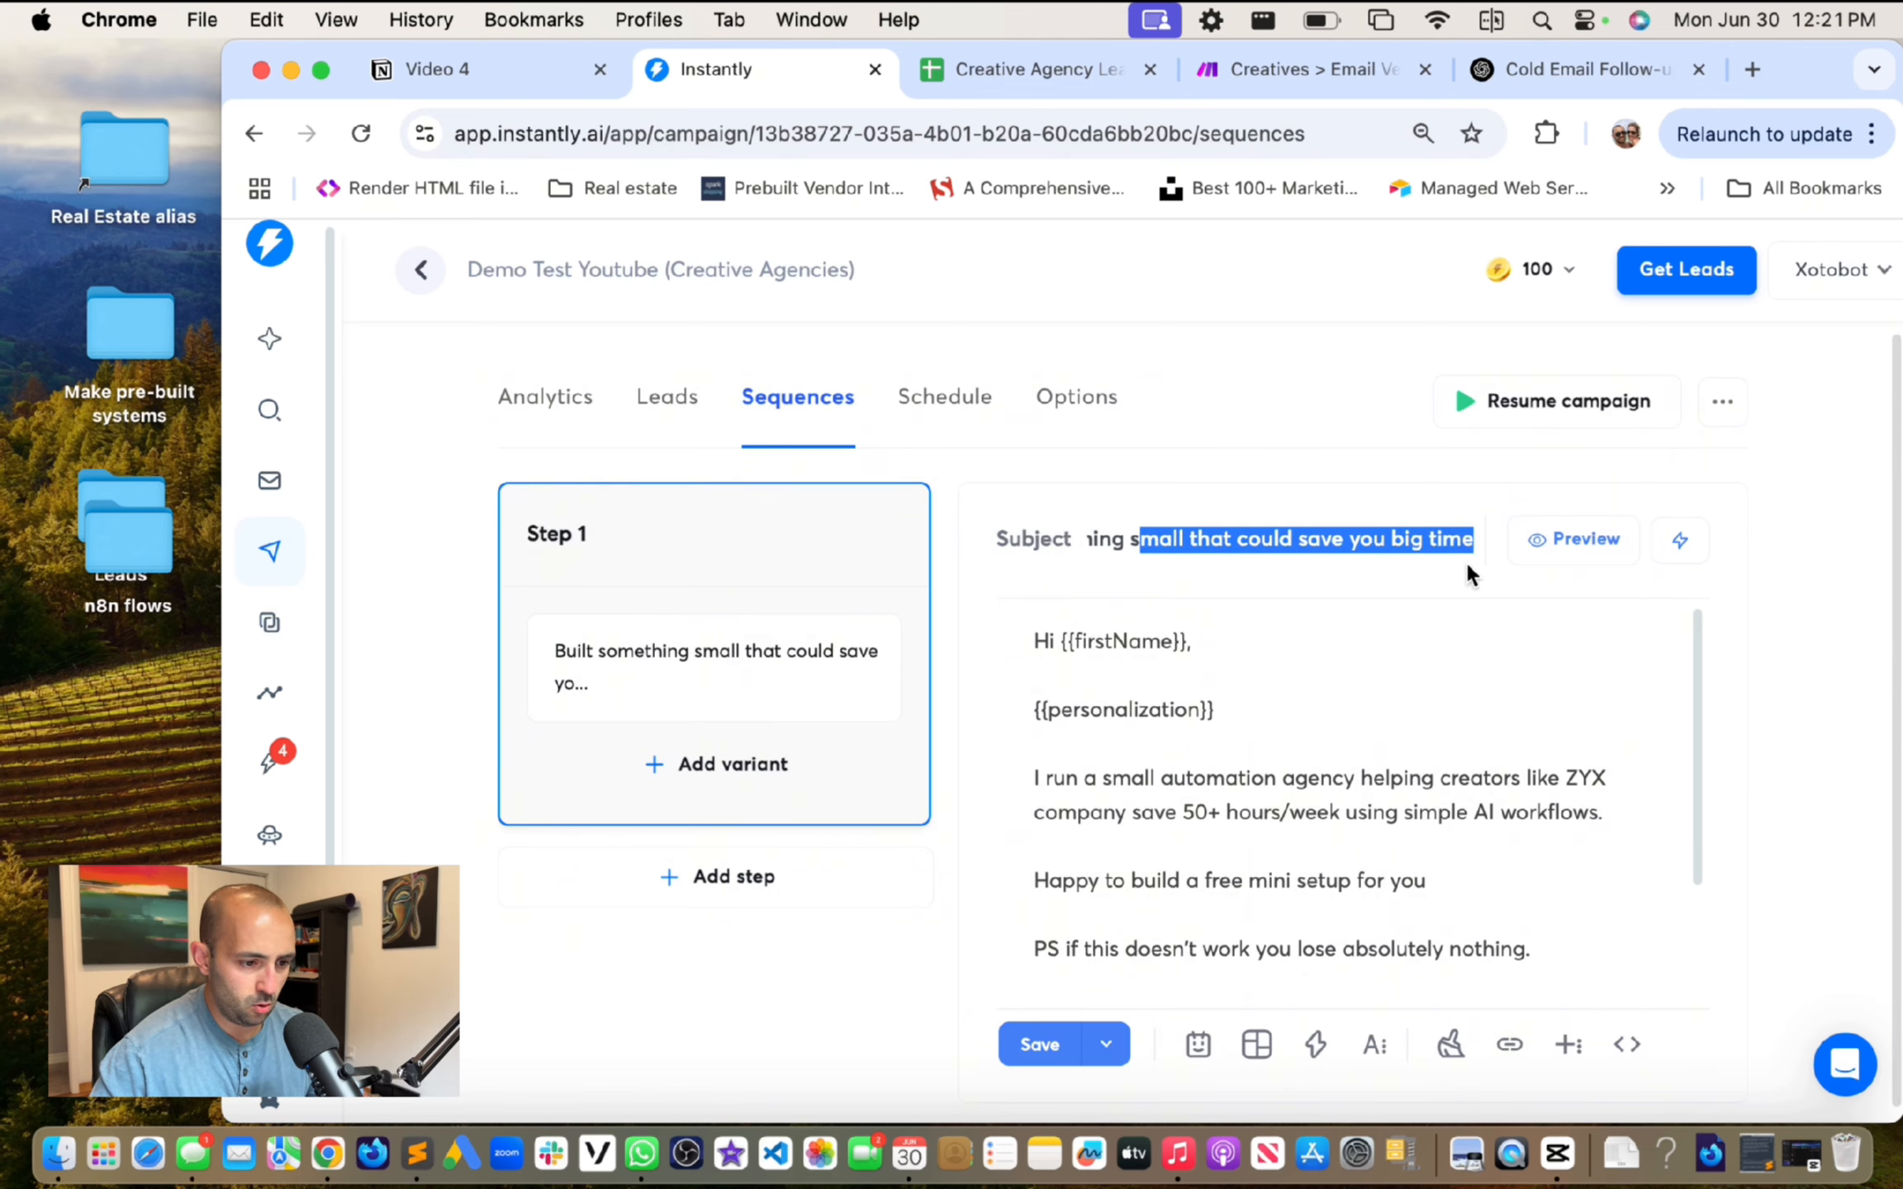
left_click(1435, 549)
Step: Prefix the subject with 'RE:' and preview the email with real lead data
left_click_drag(1116, 554, 1078, 552)
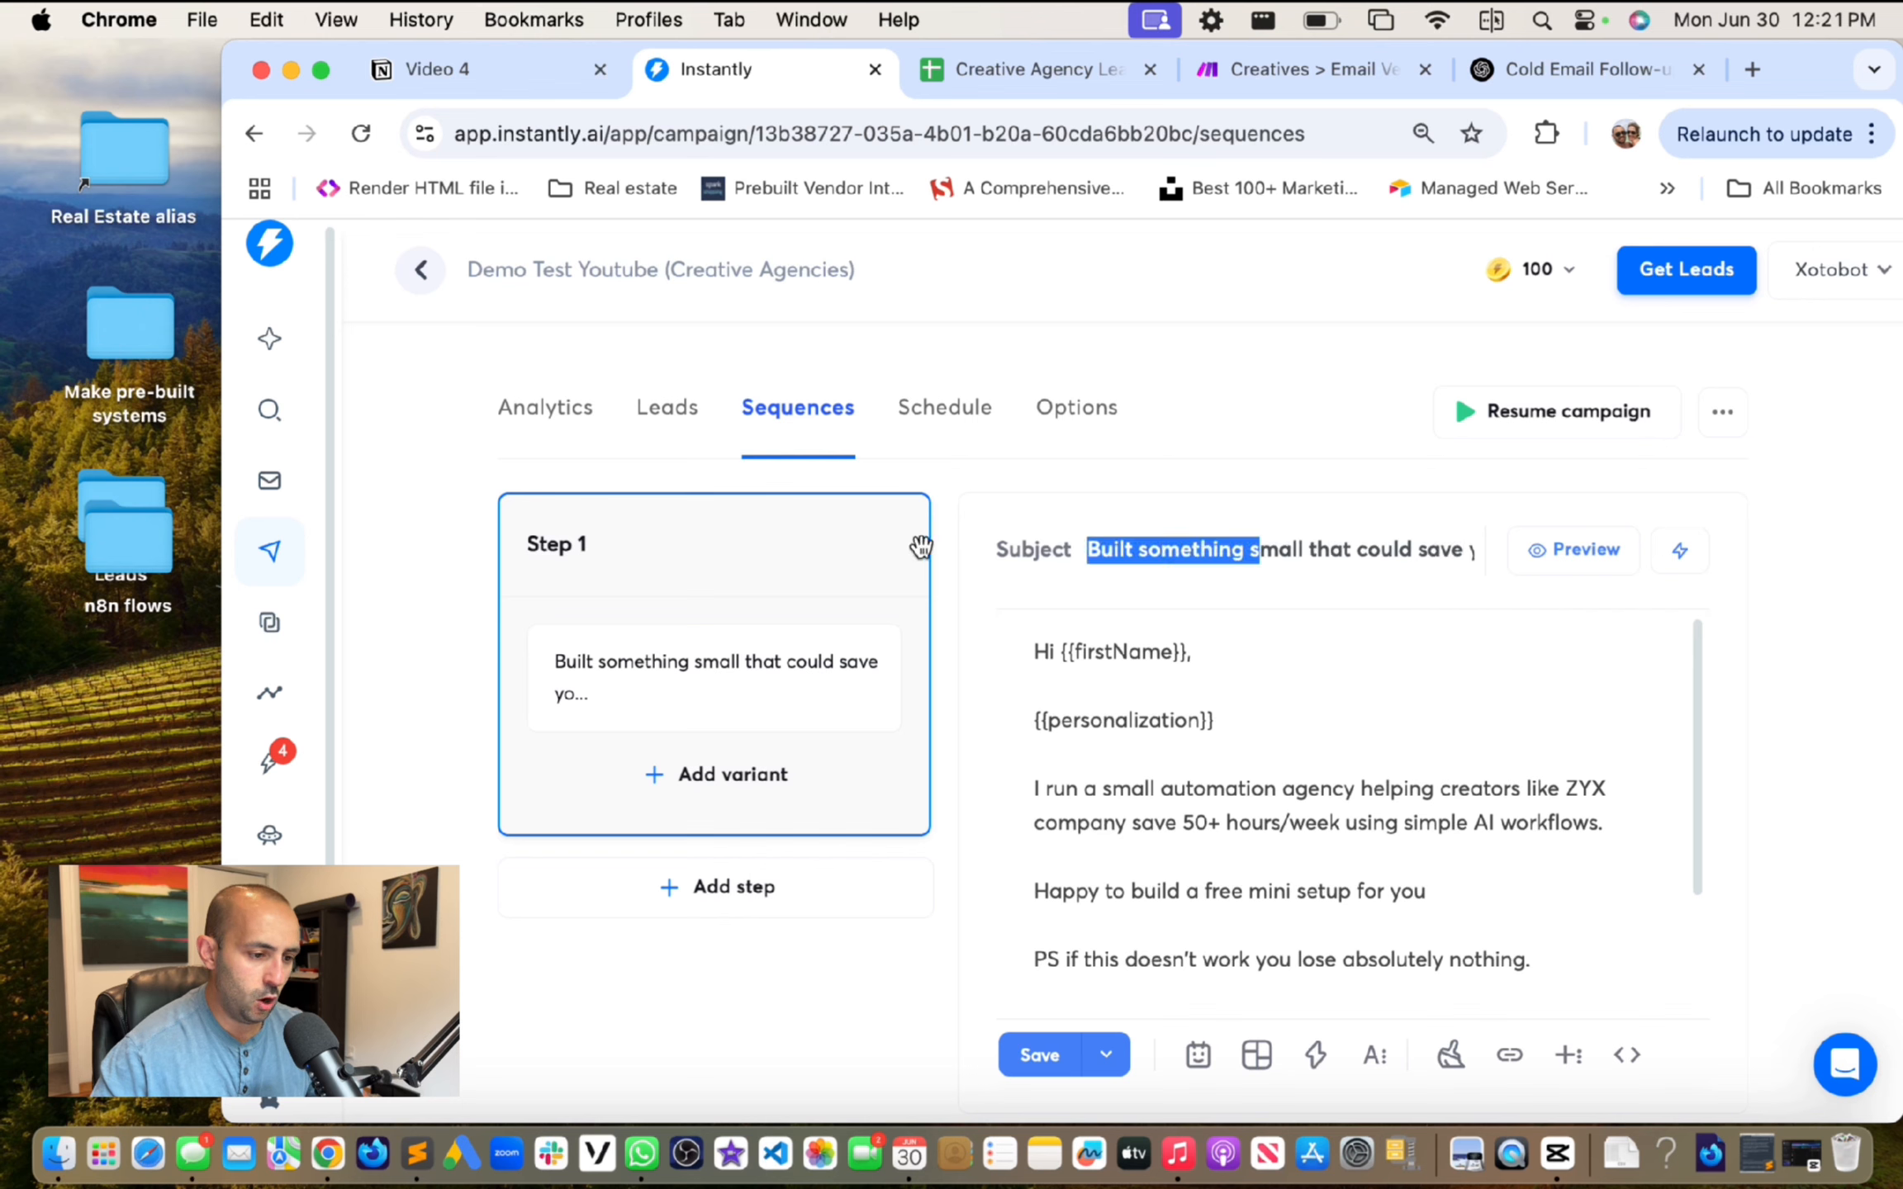
left_click(1089, 550)
type("RE:")
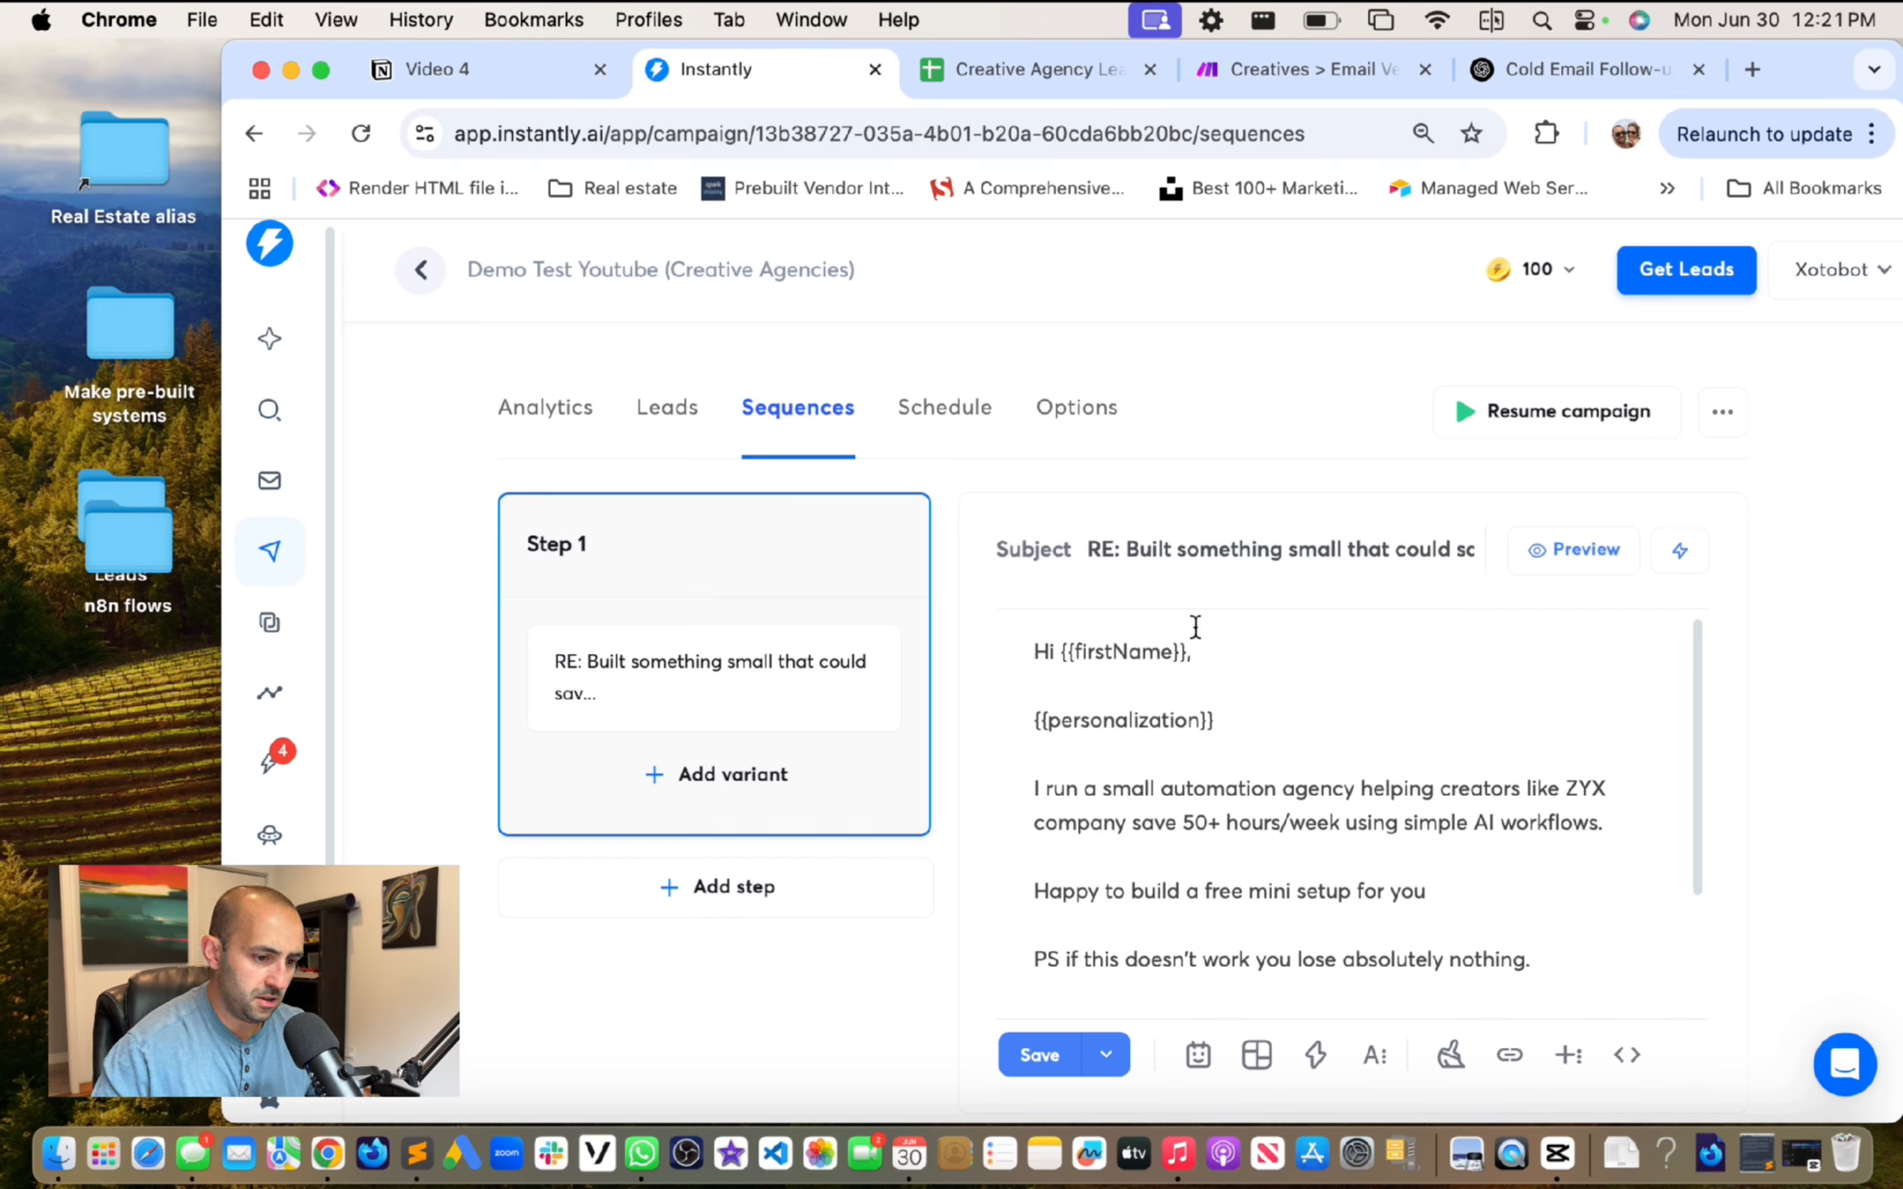
key("super+a")
key("Left")
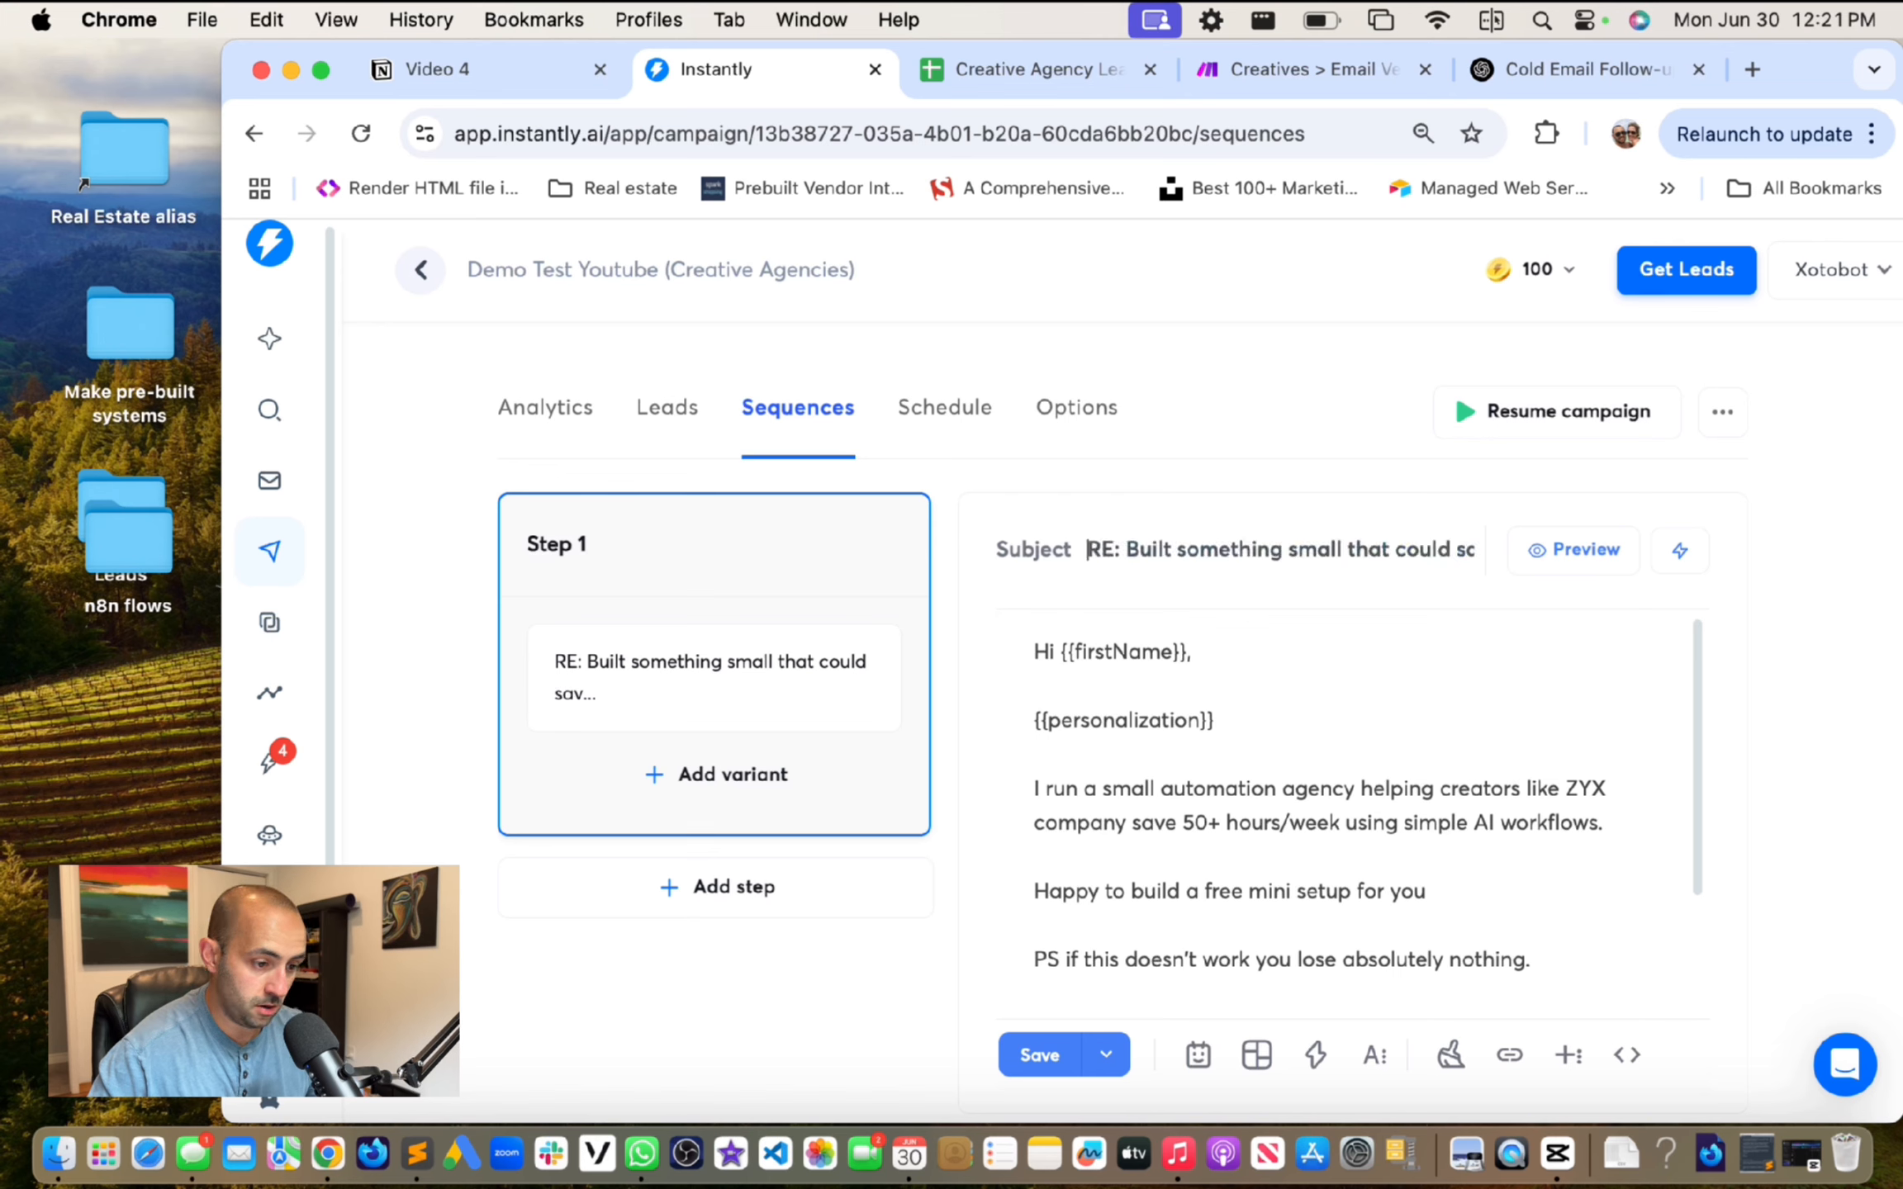
key("Right")
key("Right")
key("Right")
key("Right")
key("super+Right")
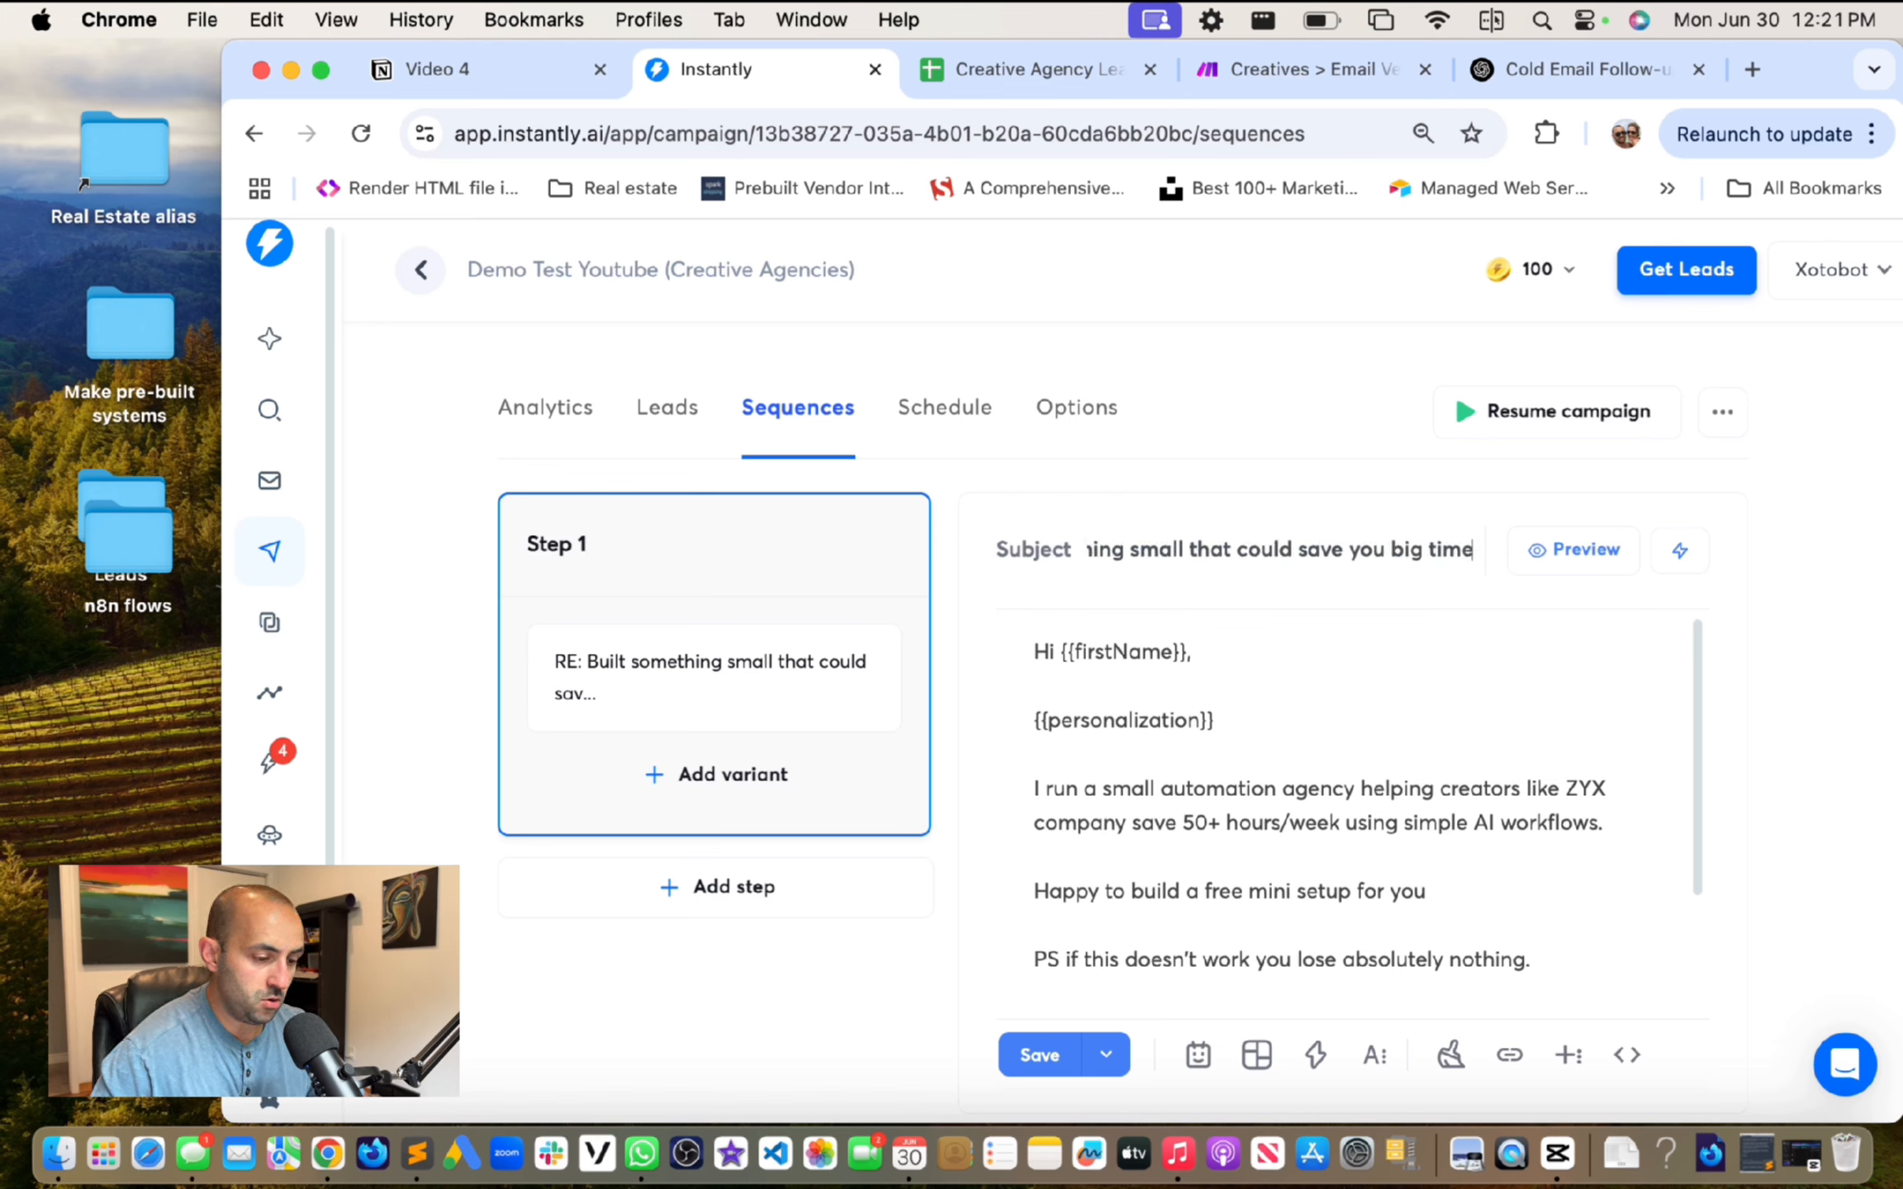
left_click(1463, 829)
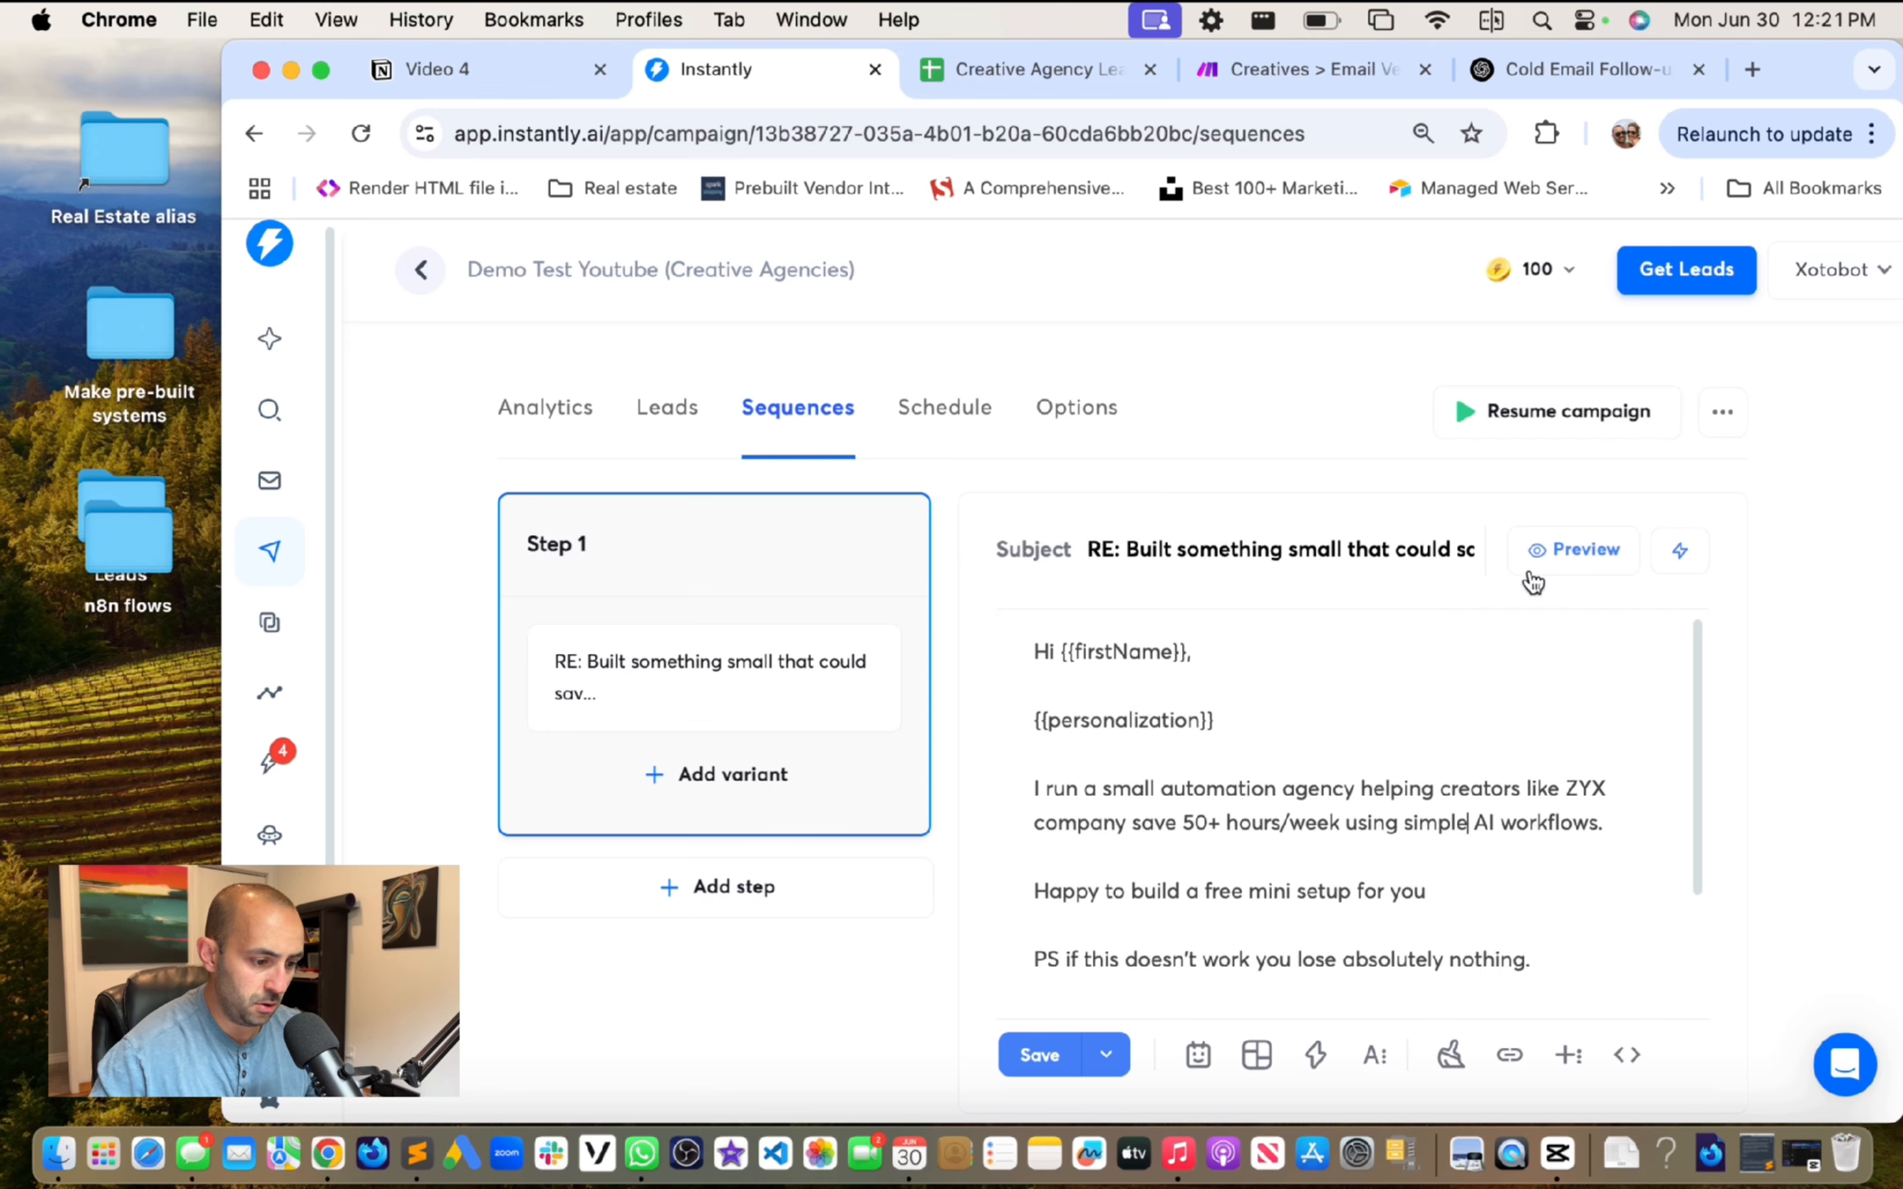
left_click(1579, 549)
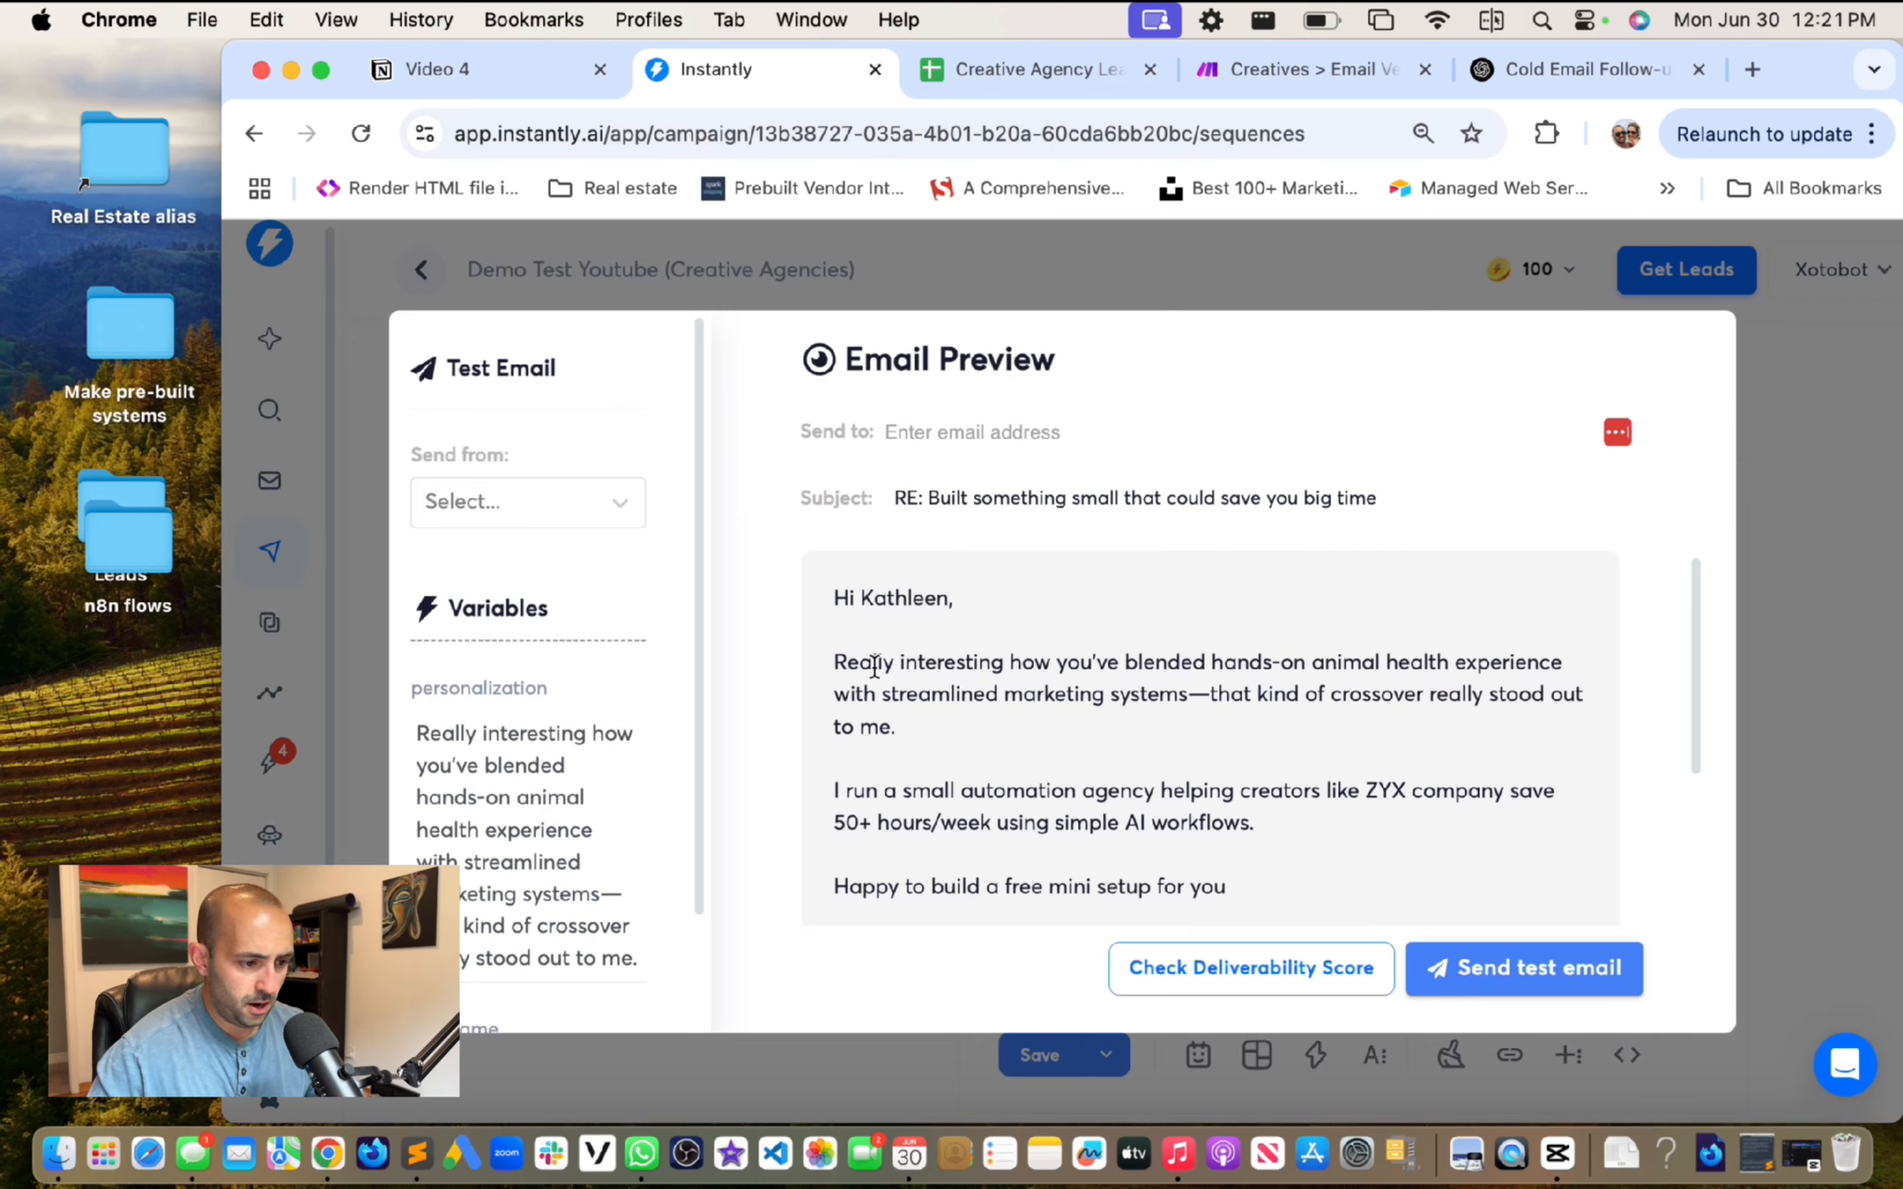
Step: Review the preview's generated personalization paragraph and the ZYX company placeholder
left_click_drag(846, 661, 1104, 722)
scroll(987, 708, "down", 3)
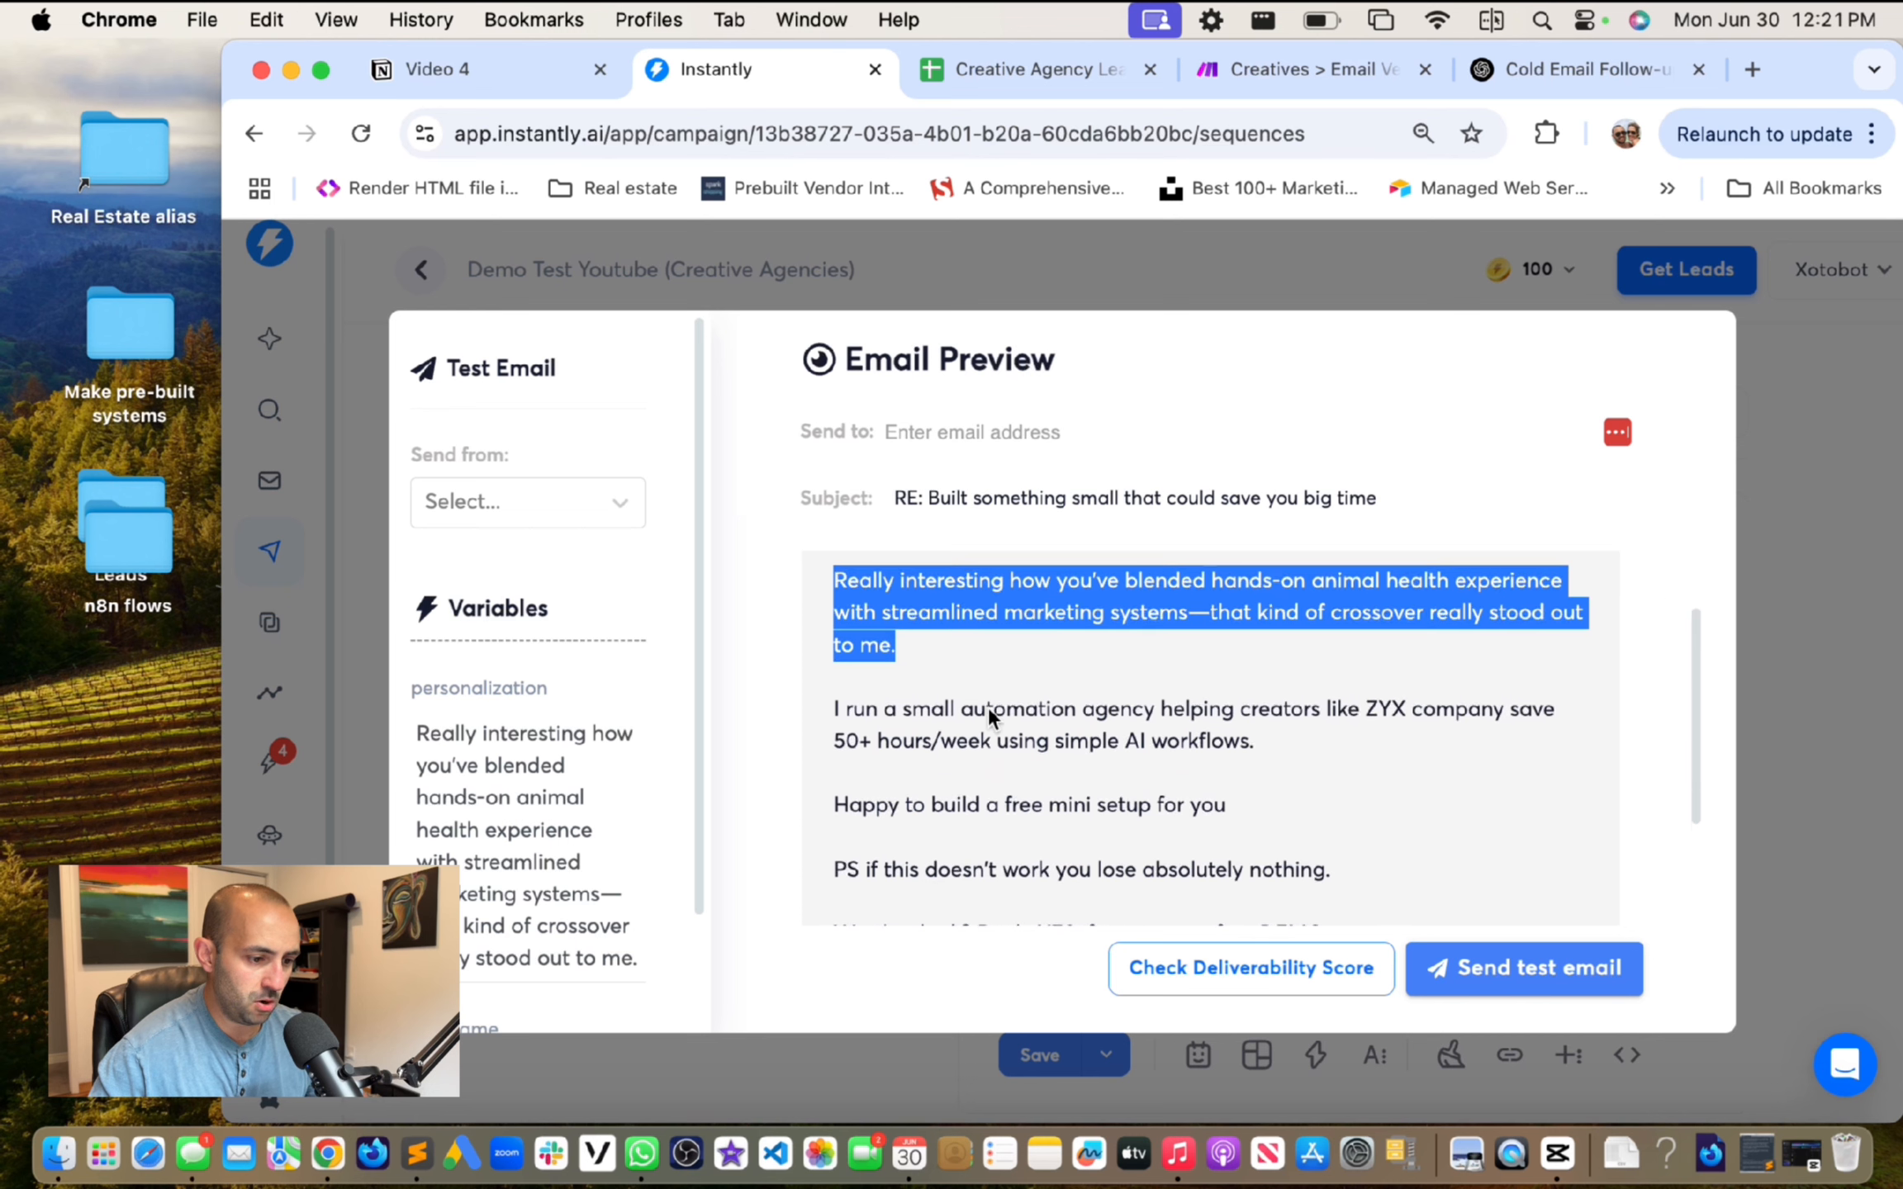
scroll(1317, 714, "up", 1)
scroll(960, 698, "up", 1)
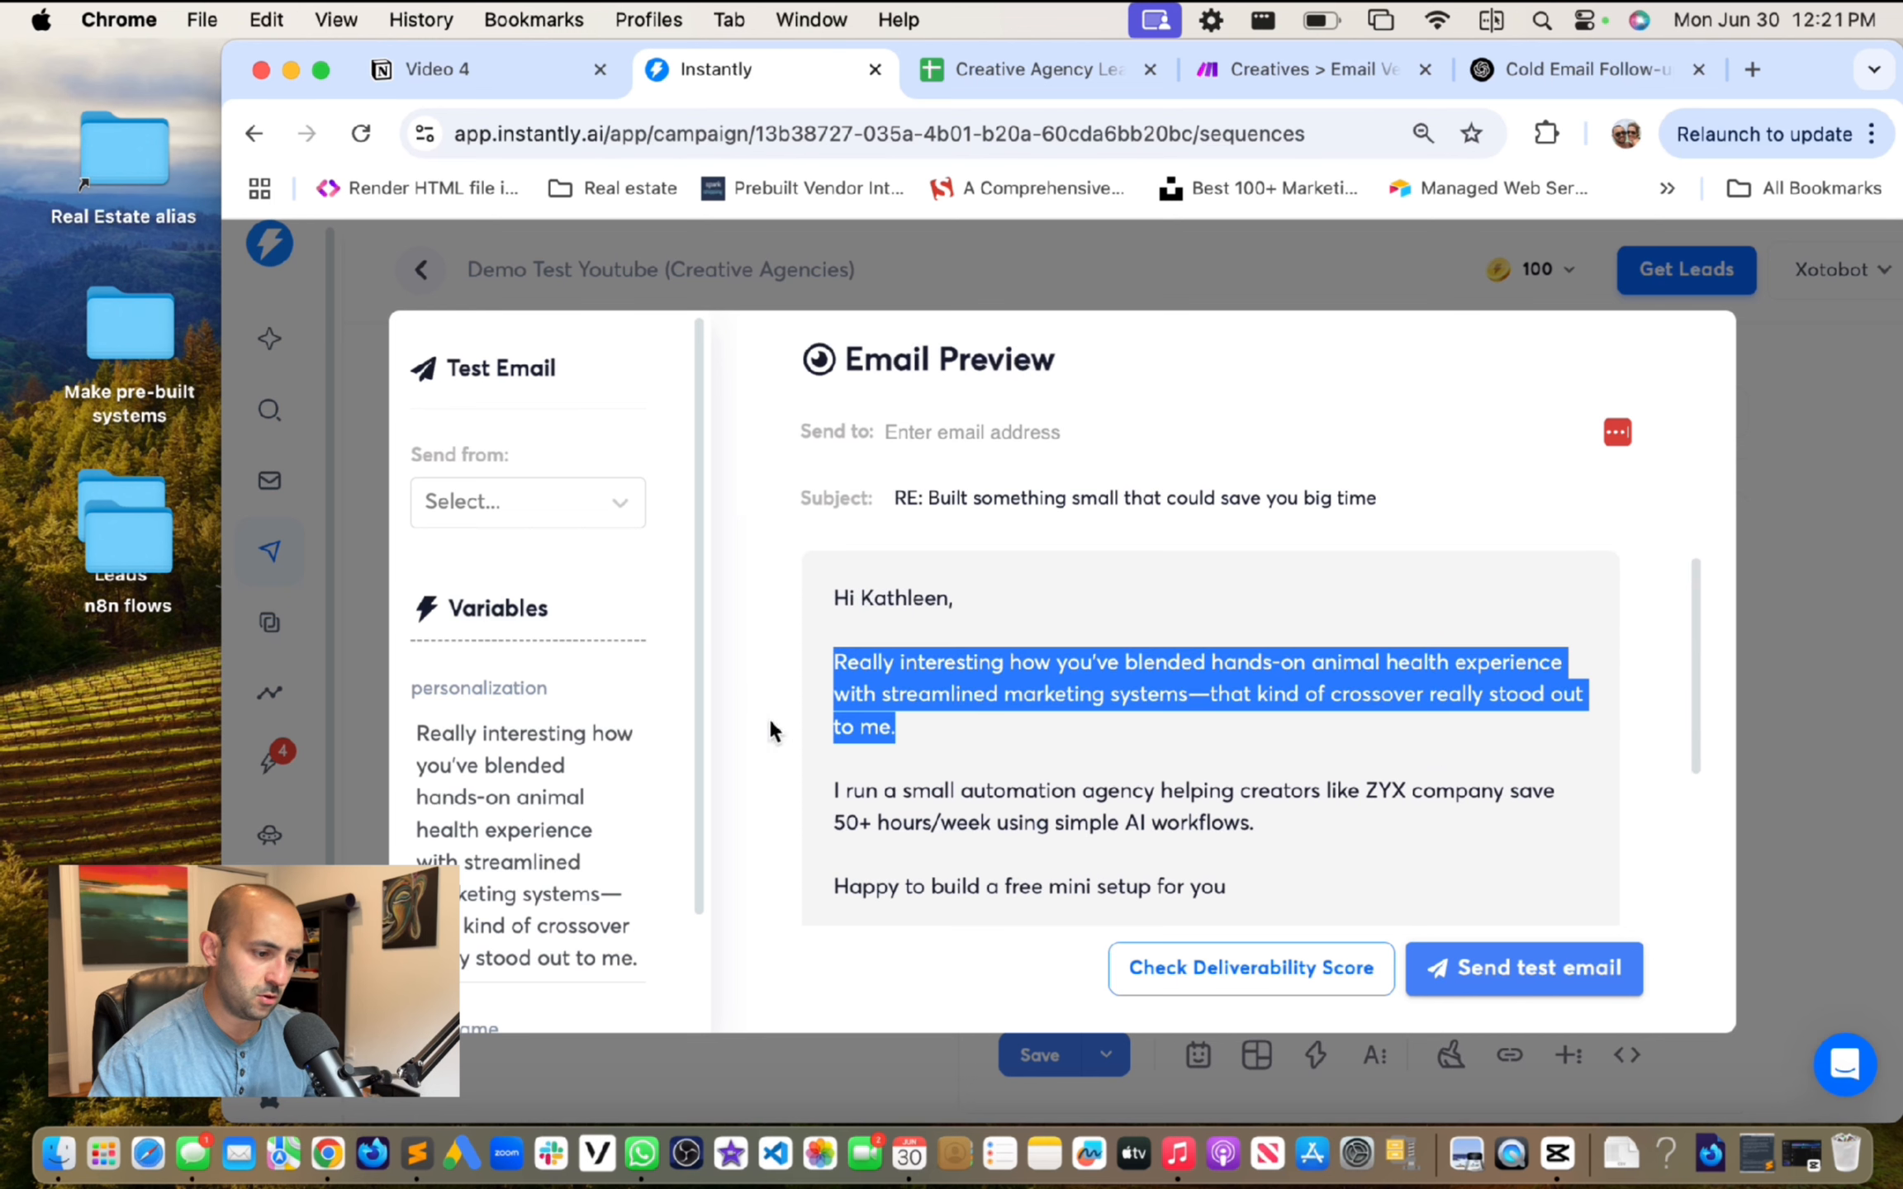
left_click(1006, 704)
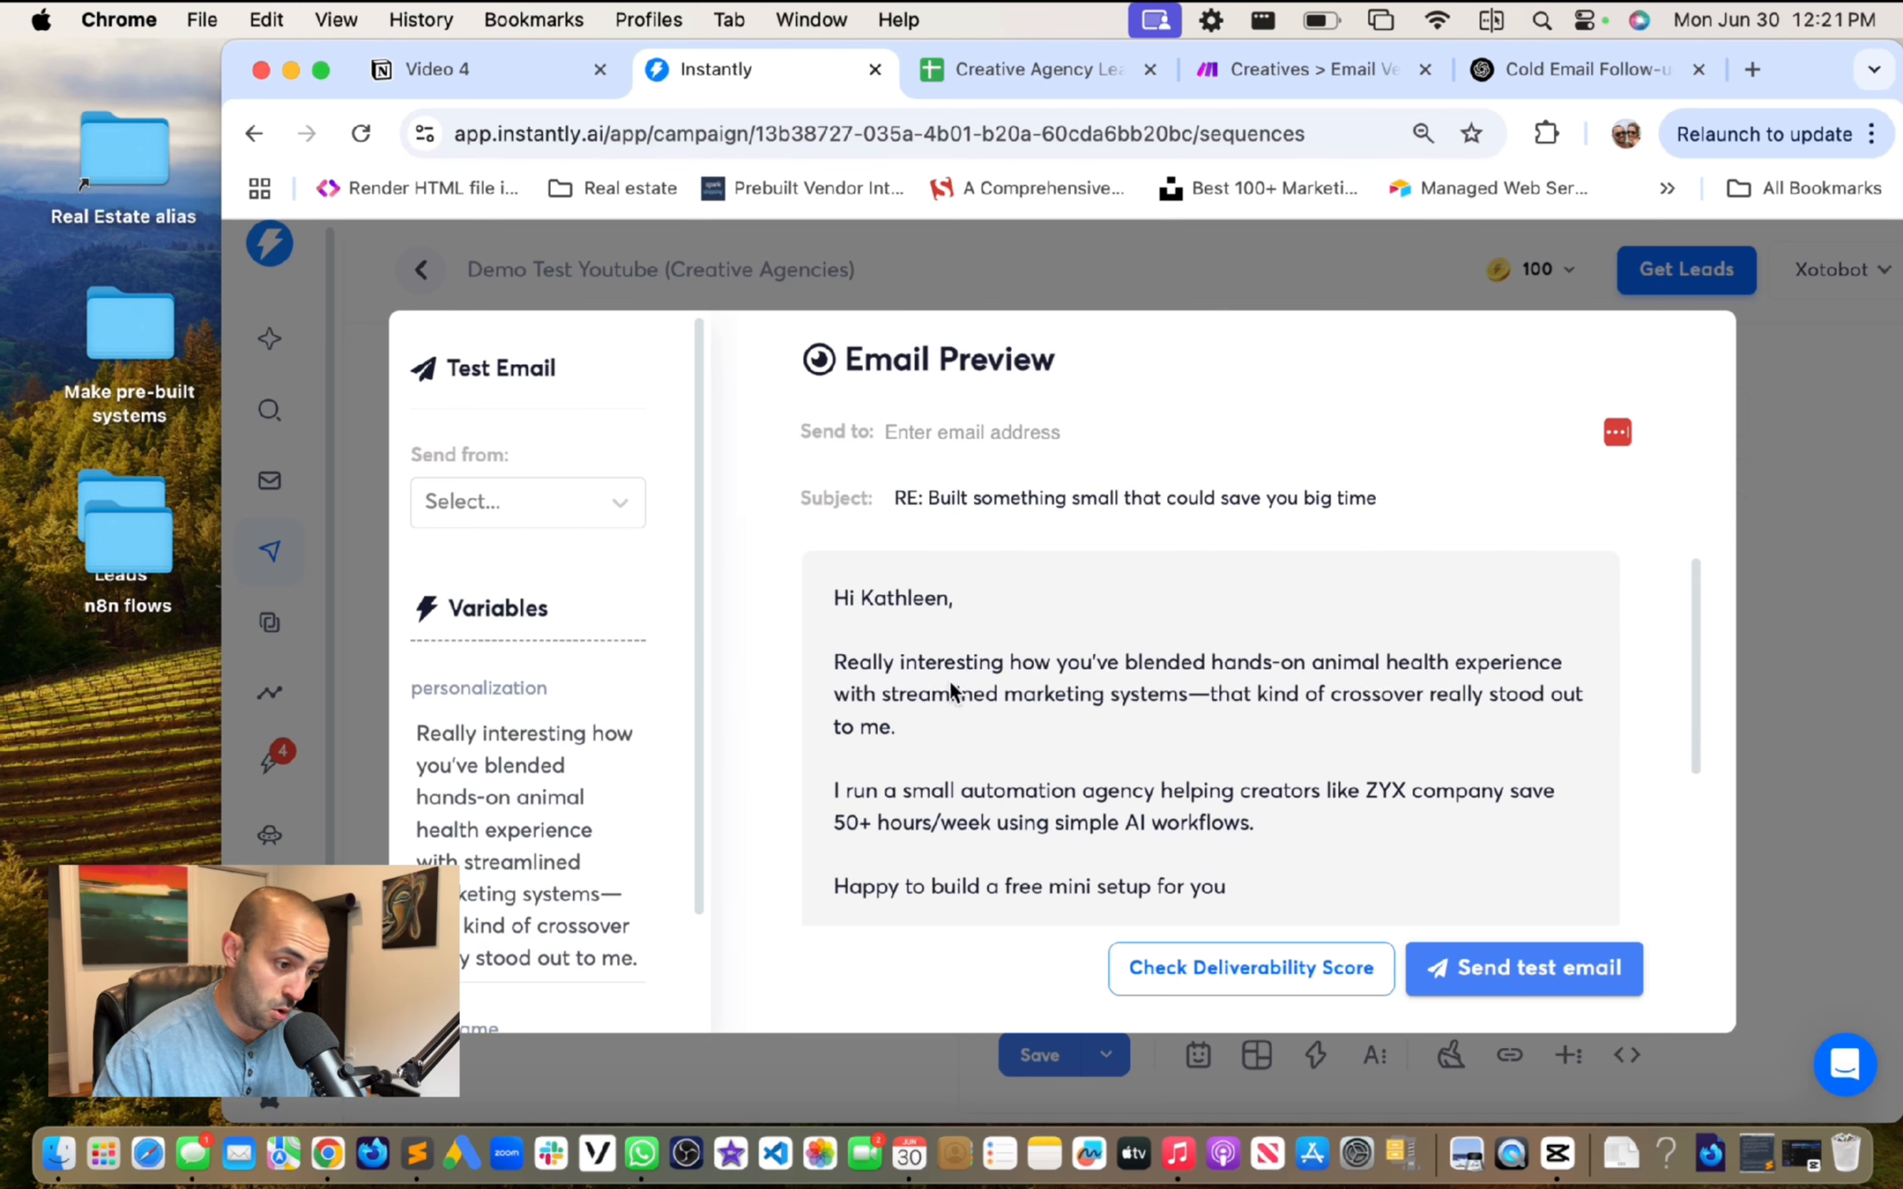
scroll(1138, 760, "down", 4)
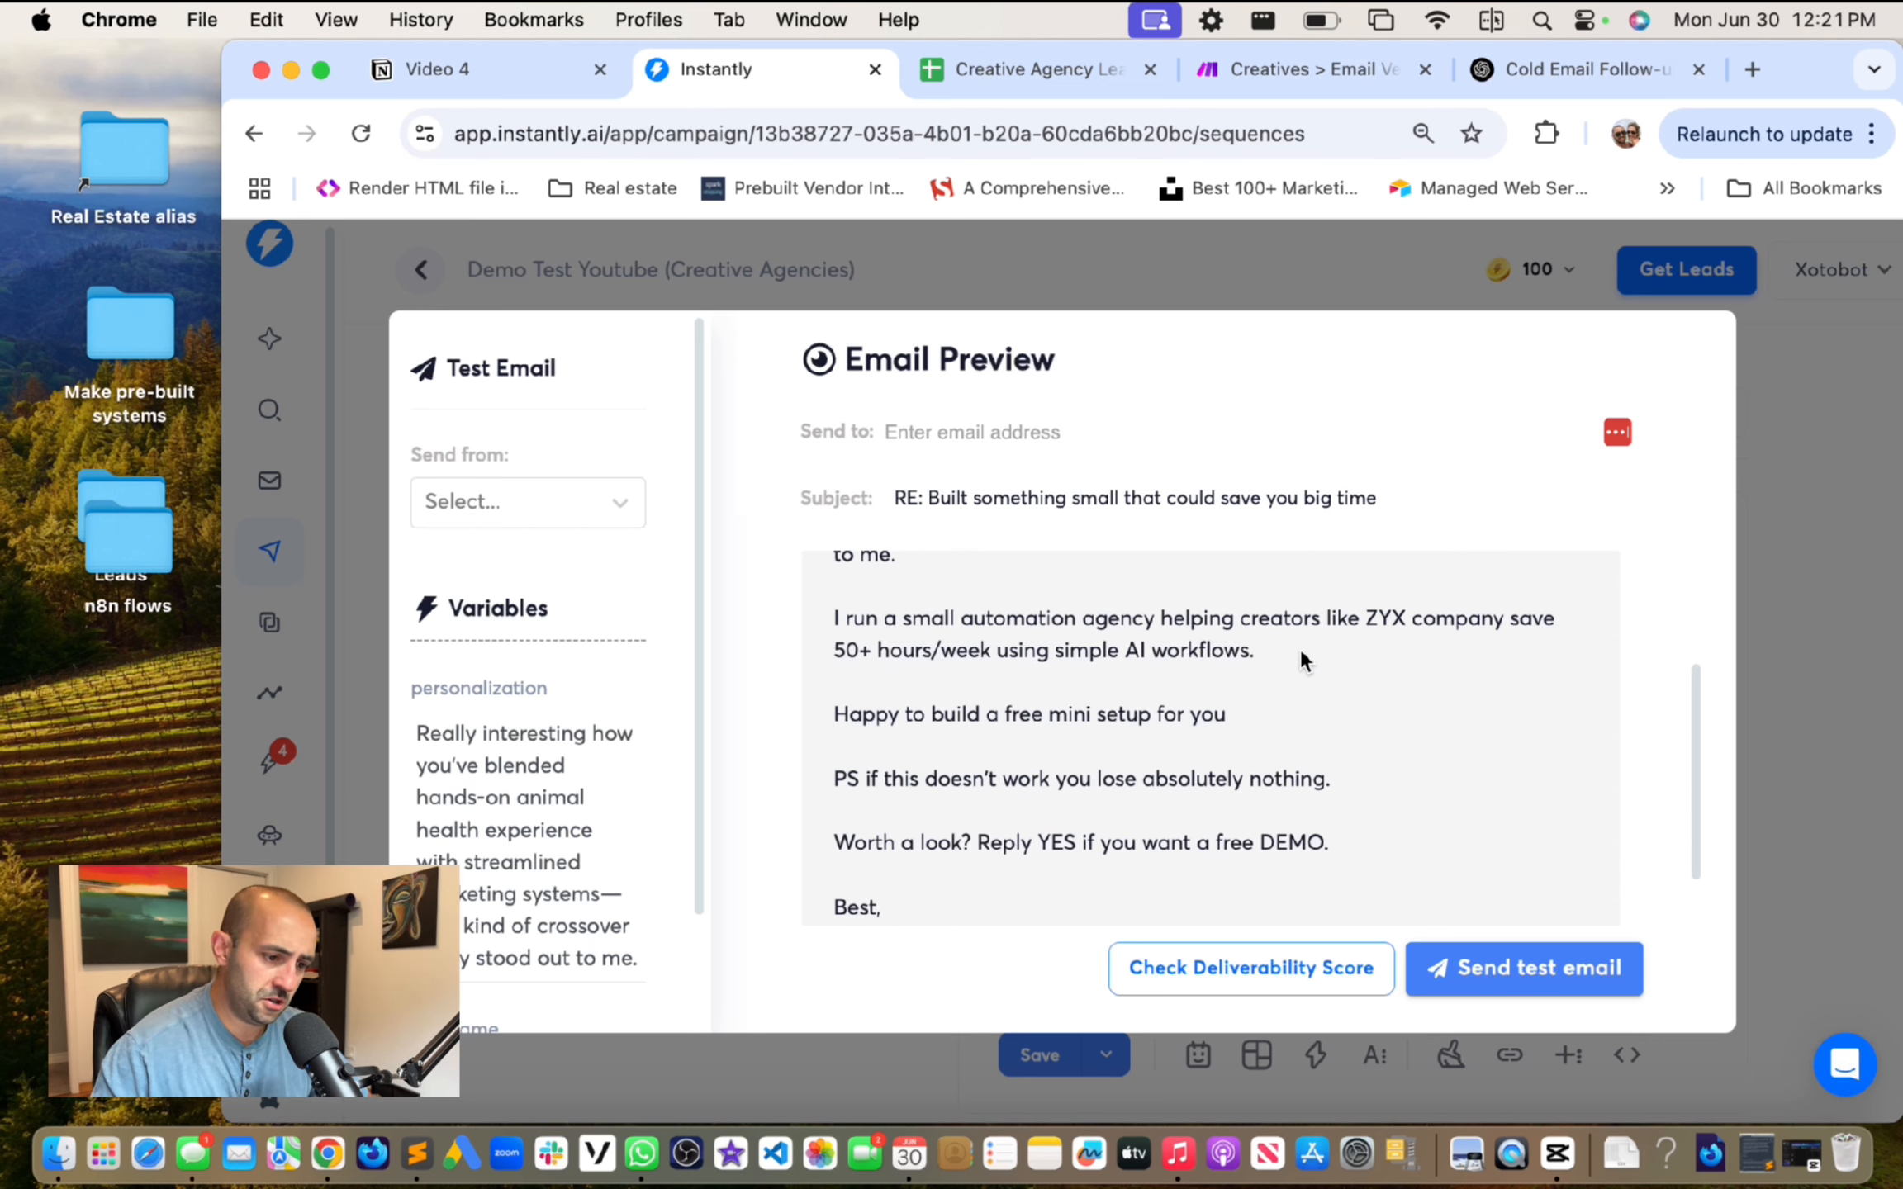
scroll(1313, 646, "down", 1)
scroll(1279, 712, "up", 3)
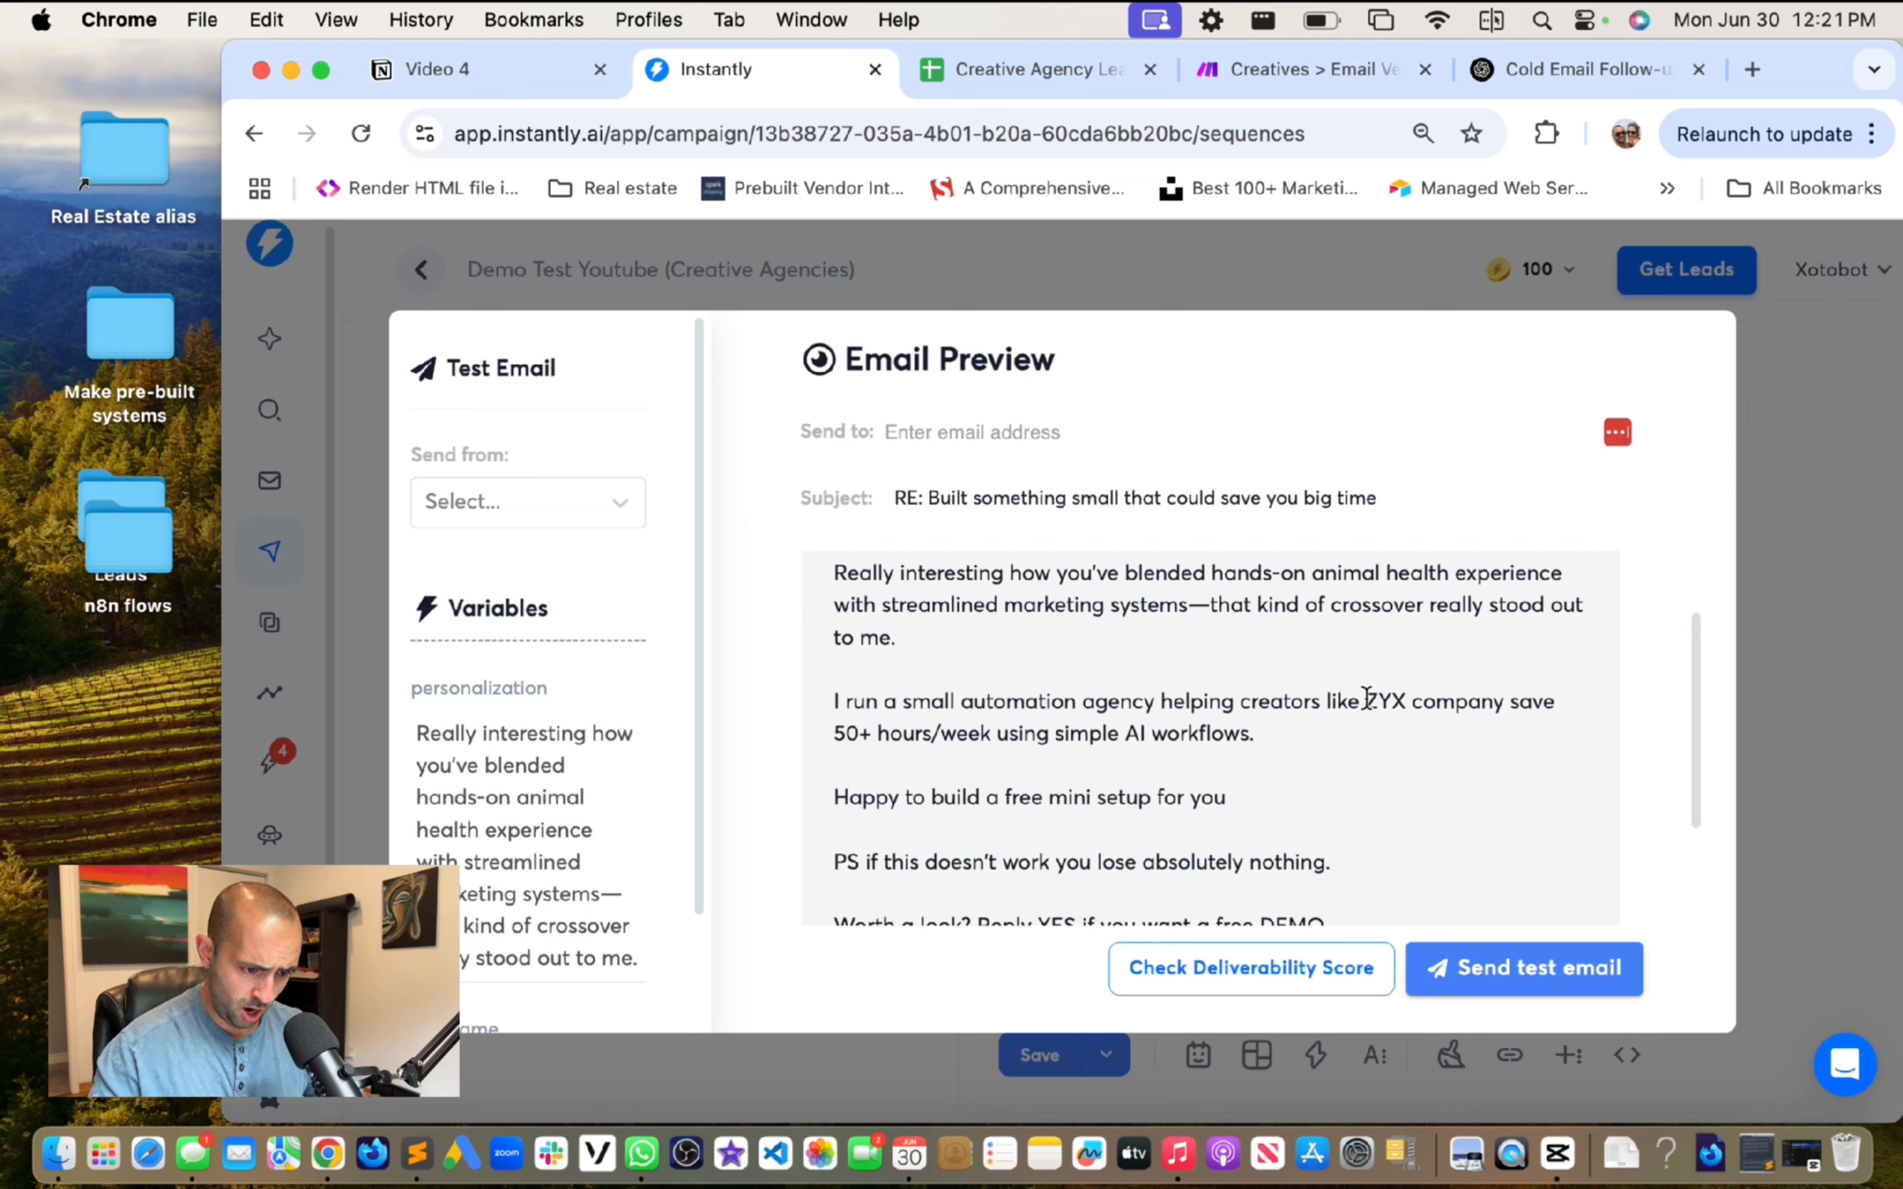
left_click_drag(1367, 700, 1499, 706)
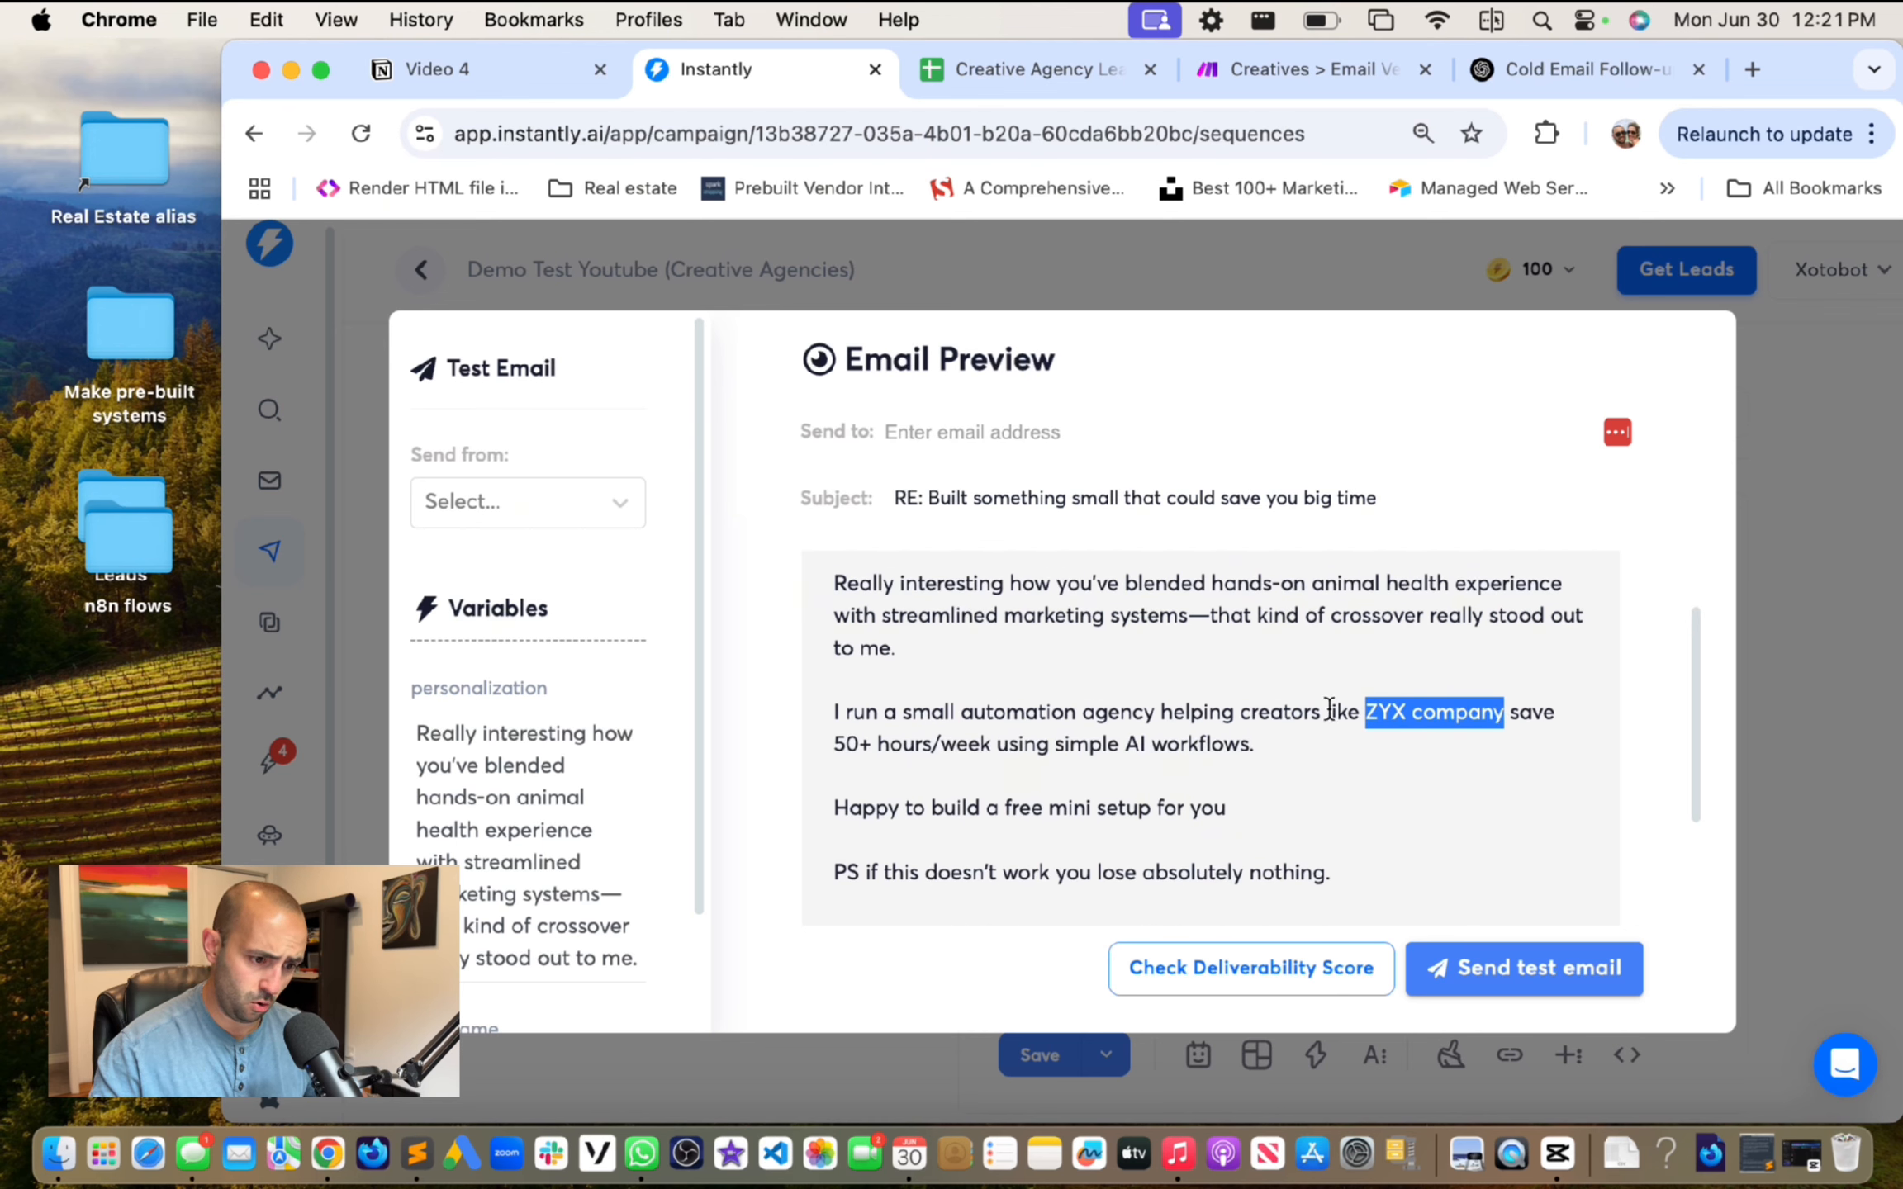
scroll(1014, 690, "down", 3)
left_click_drag(837, 650, 1277, 657)
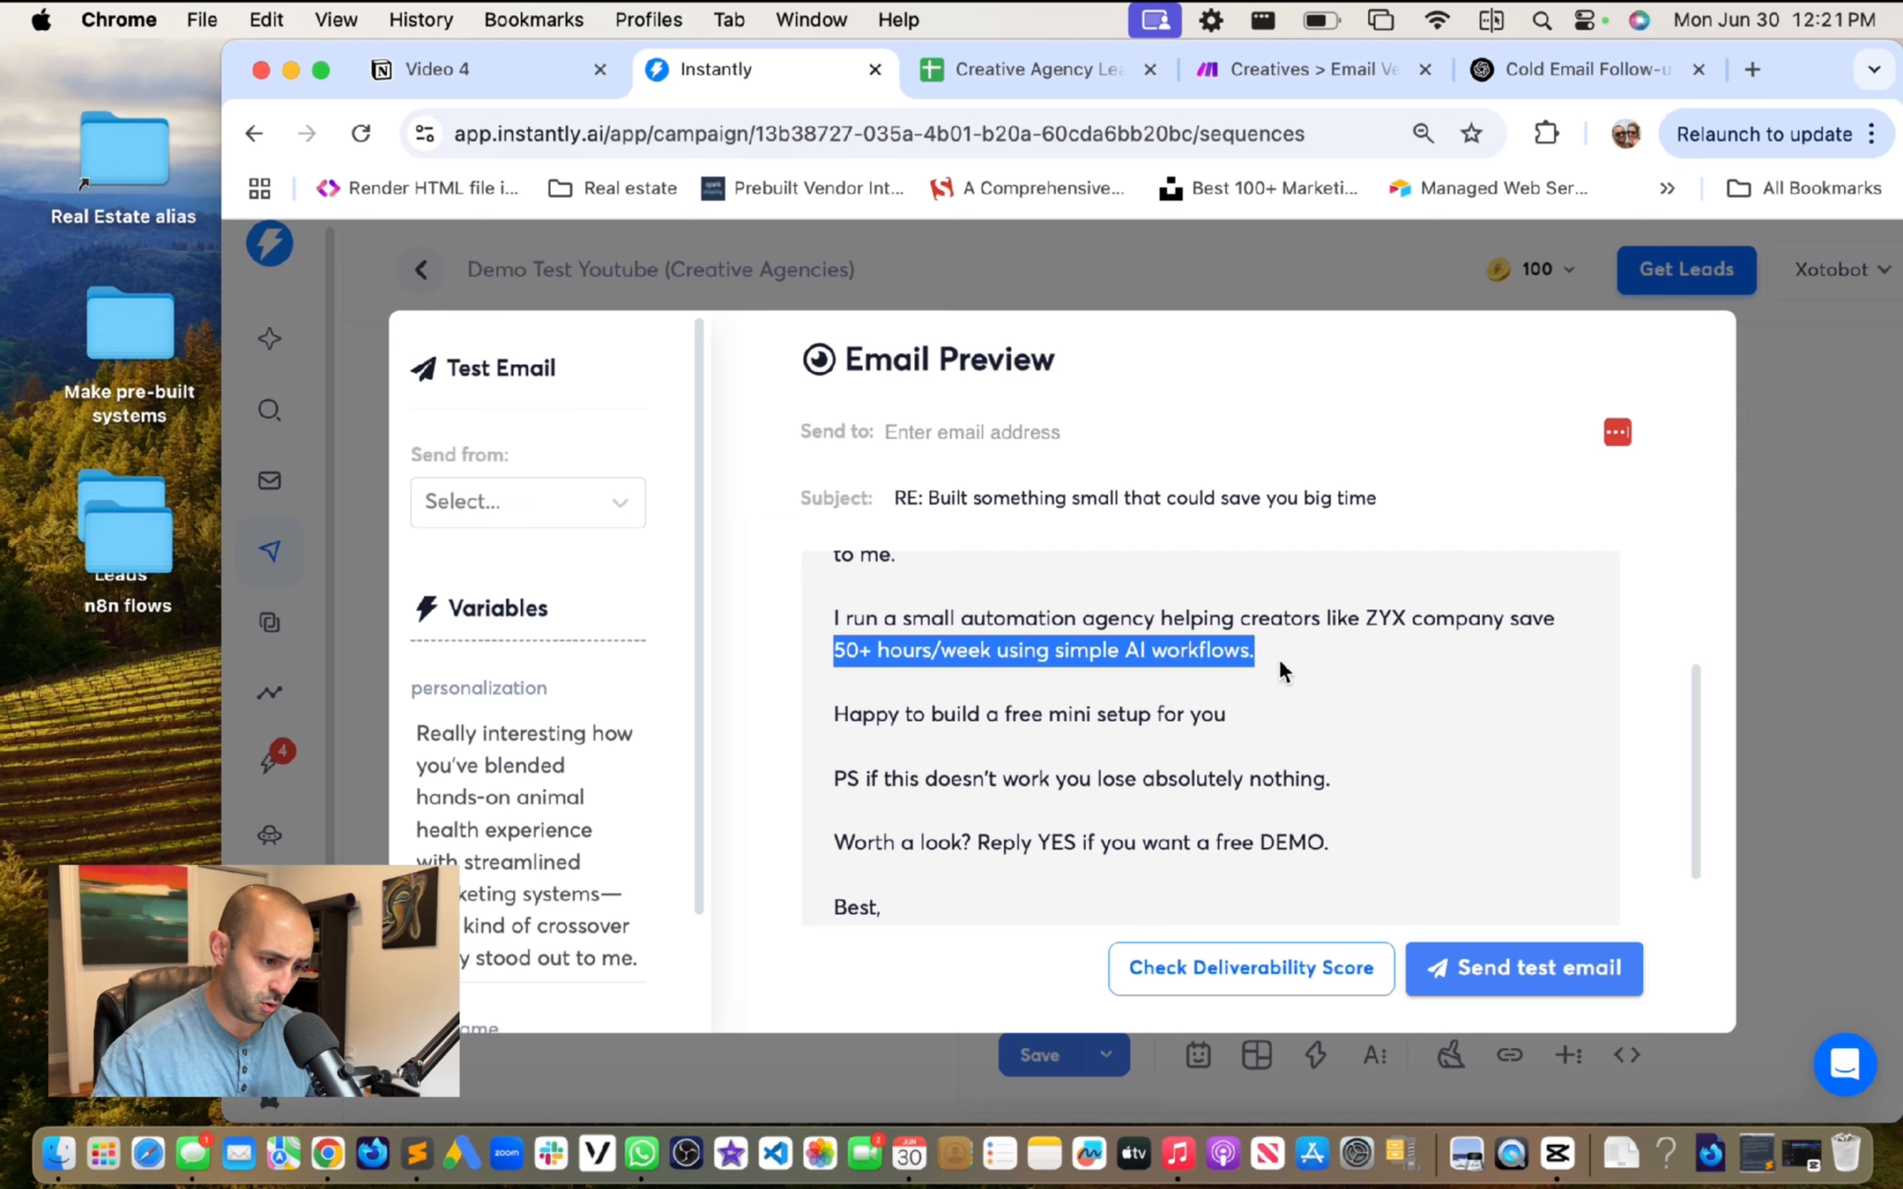
scroll(1277, 657, "down", 2)
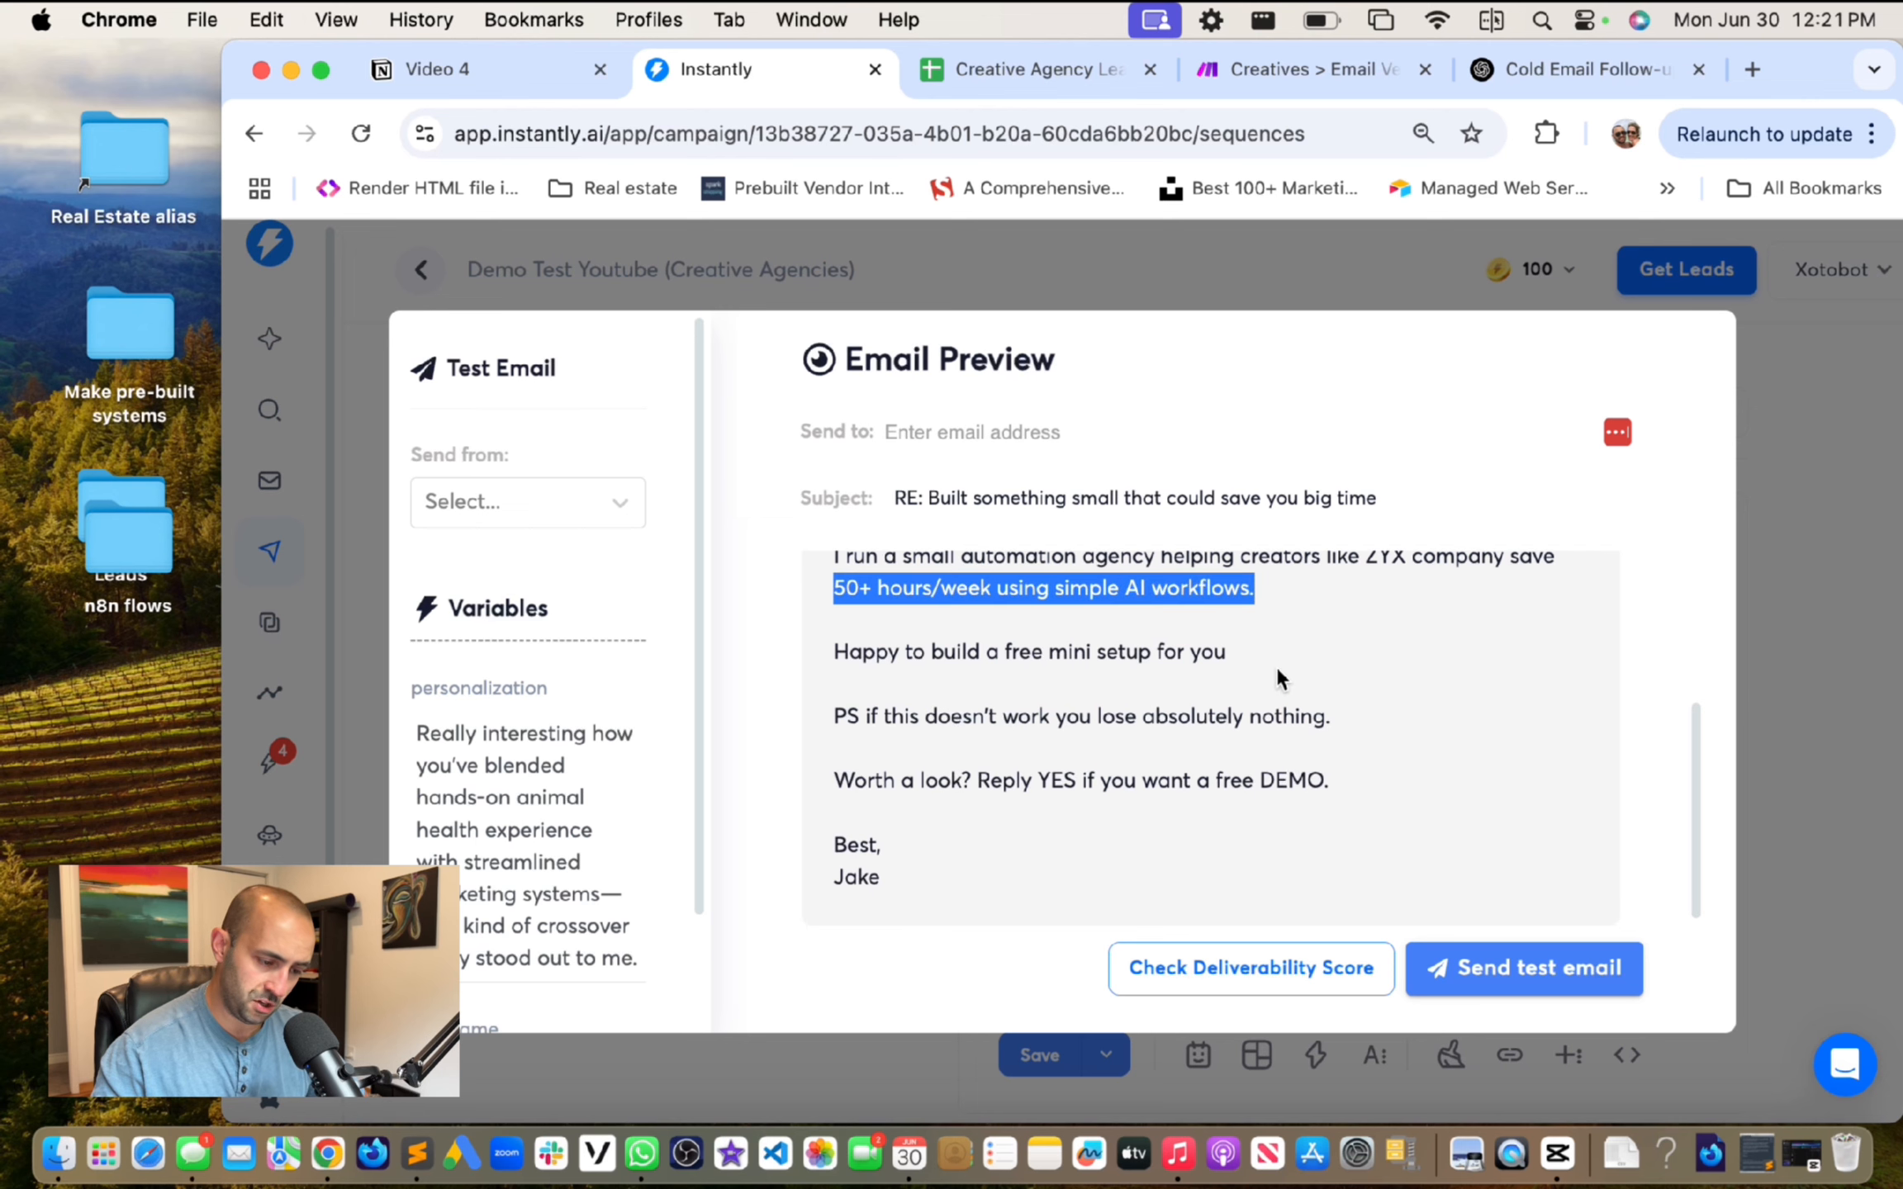
left_click(1211, 661)
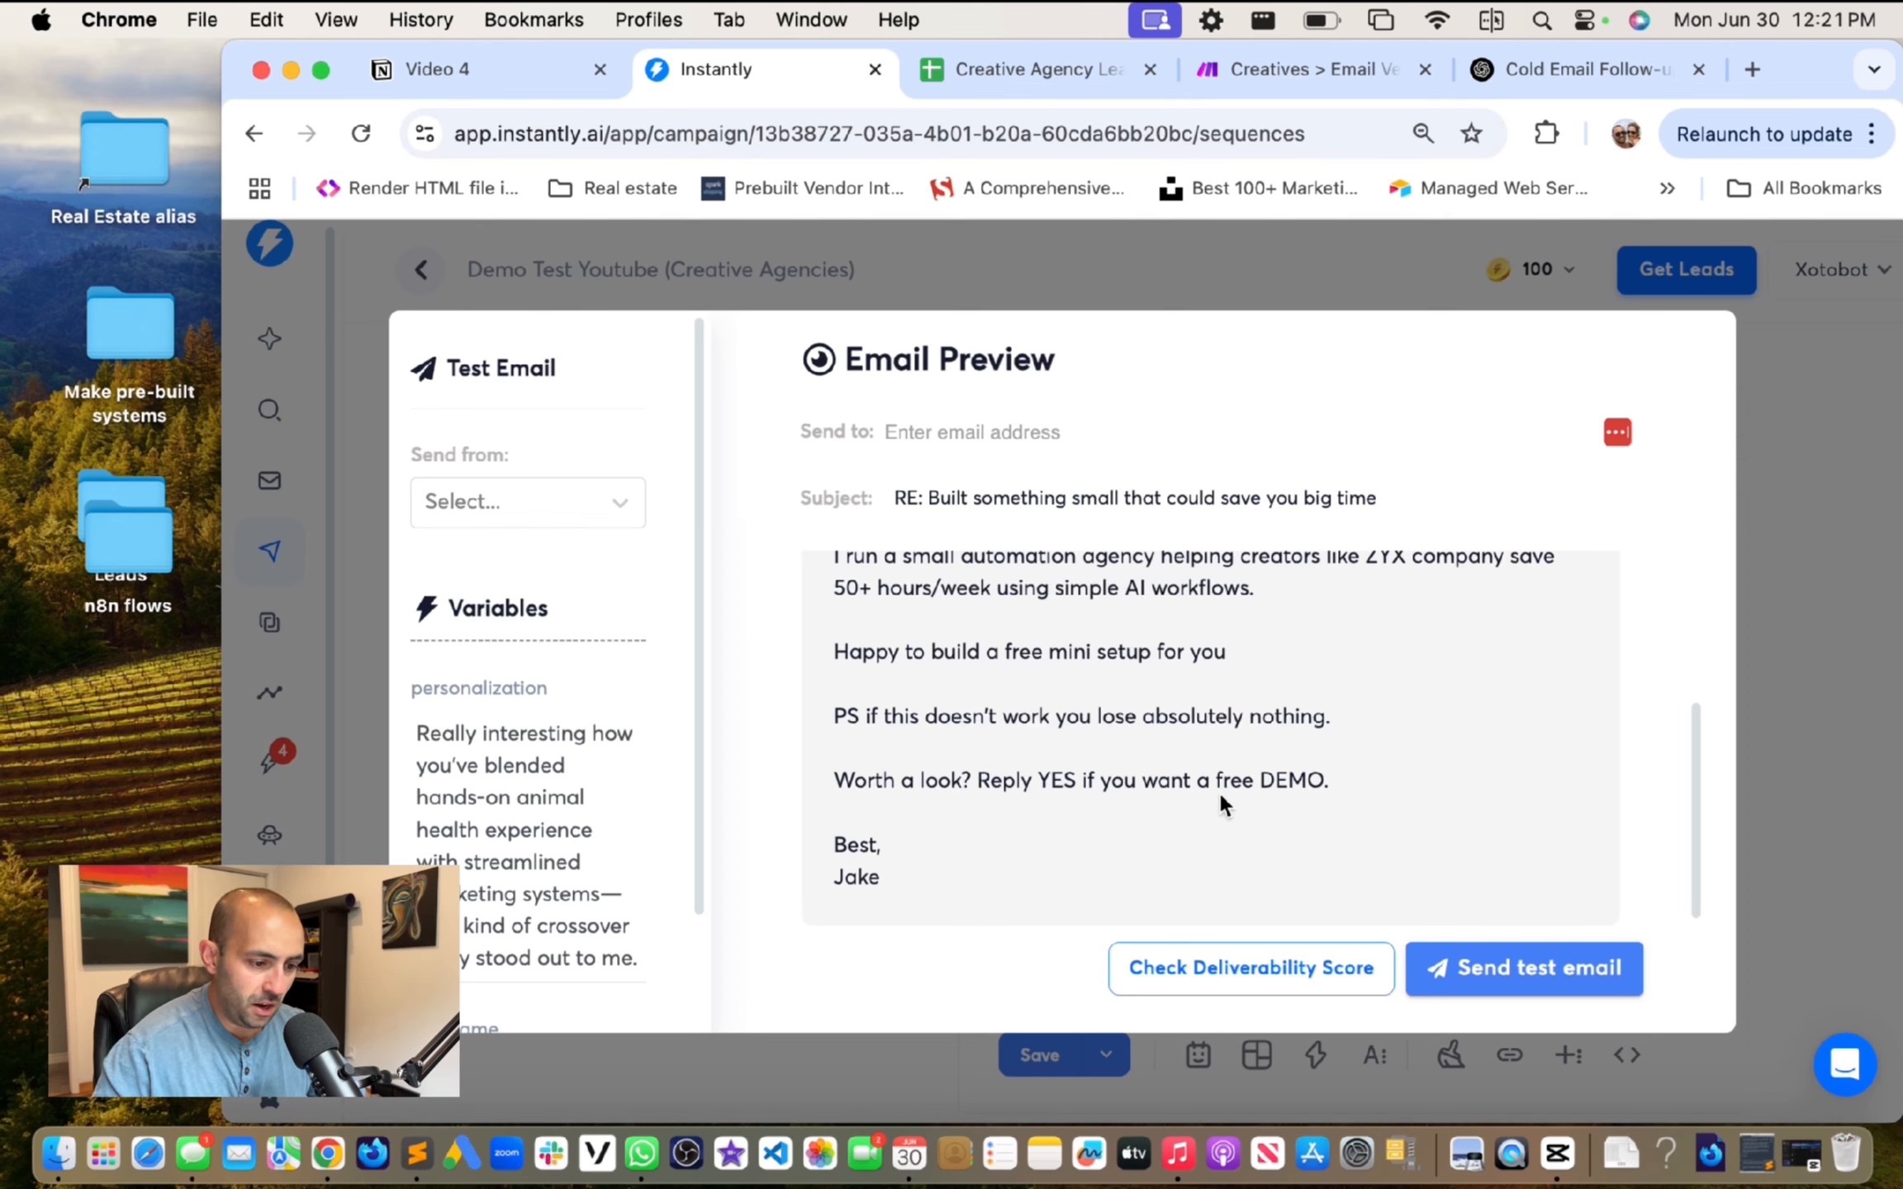
Step: Close the email preview and check the campaign's five leads
left_click(1102, 416)
left_click(985, 688)
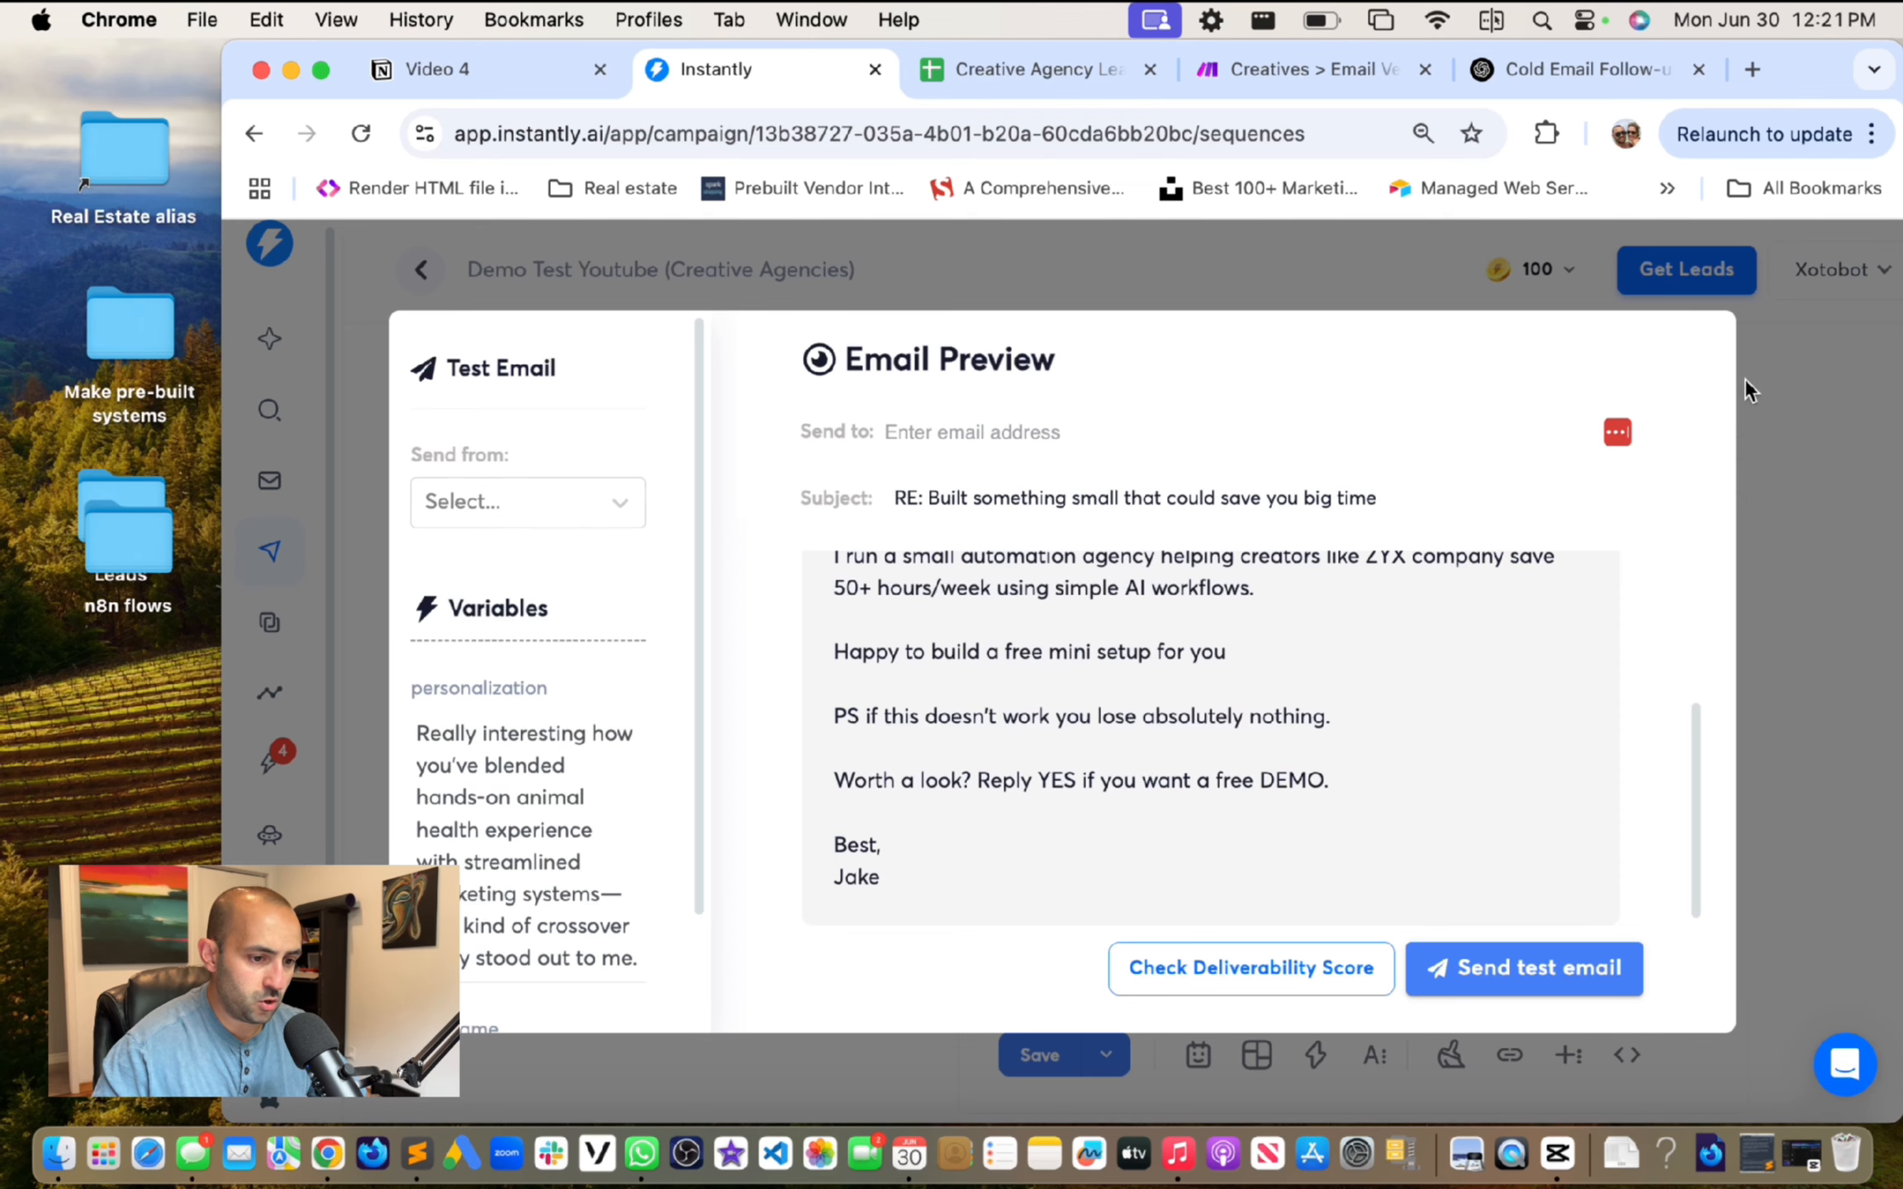
left_click(1818, 429)
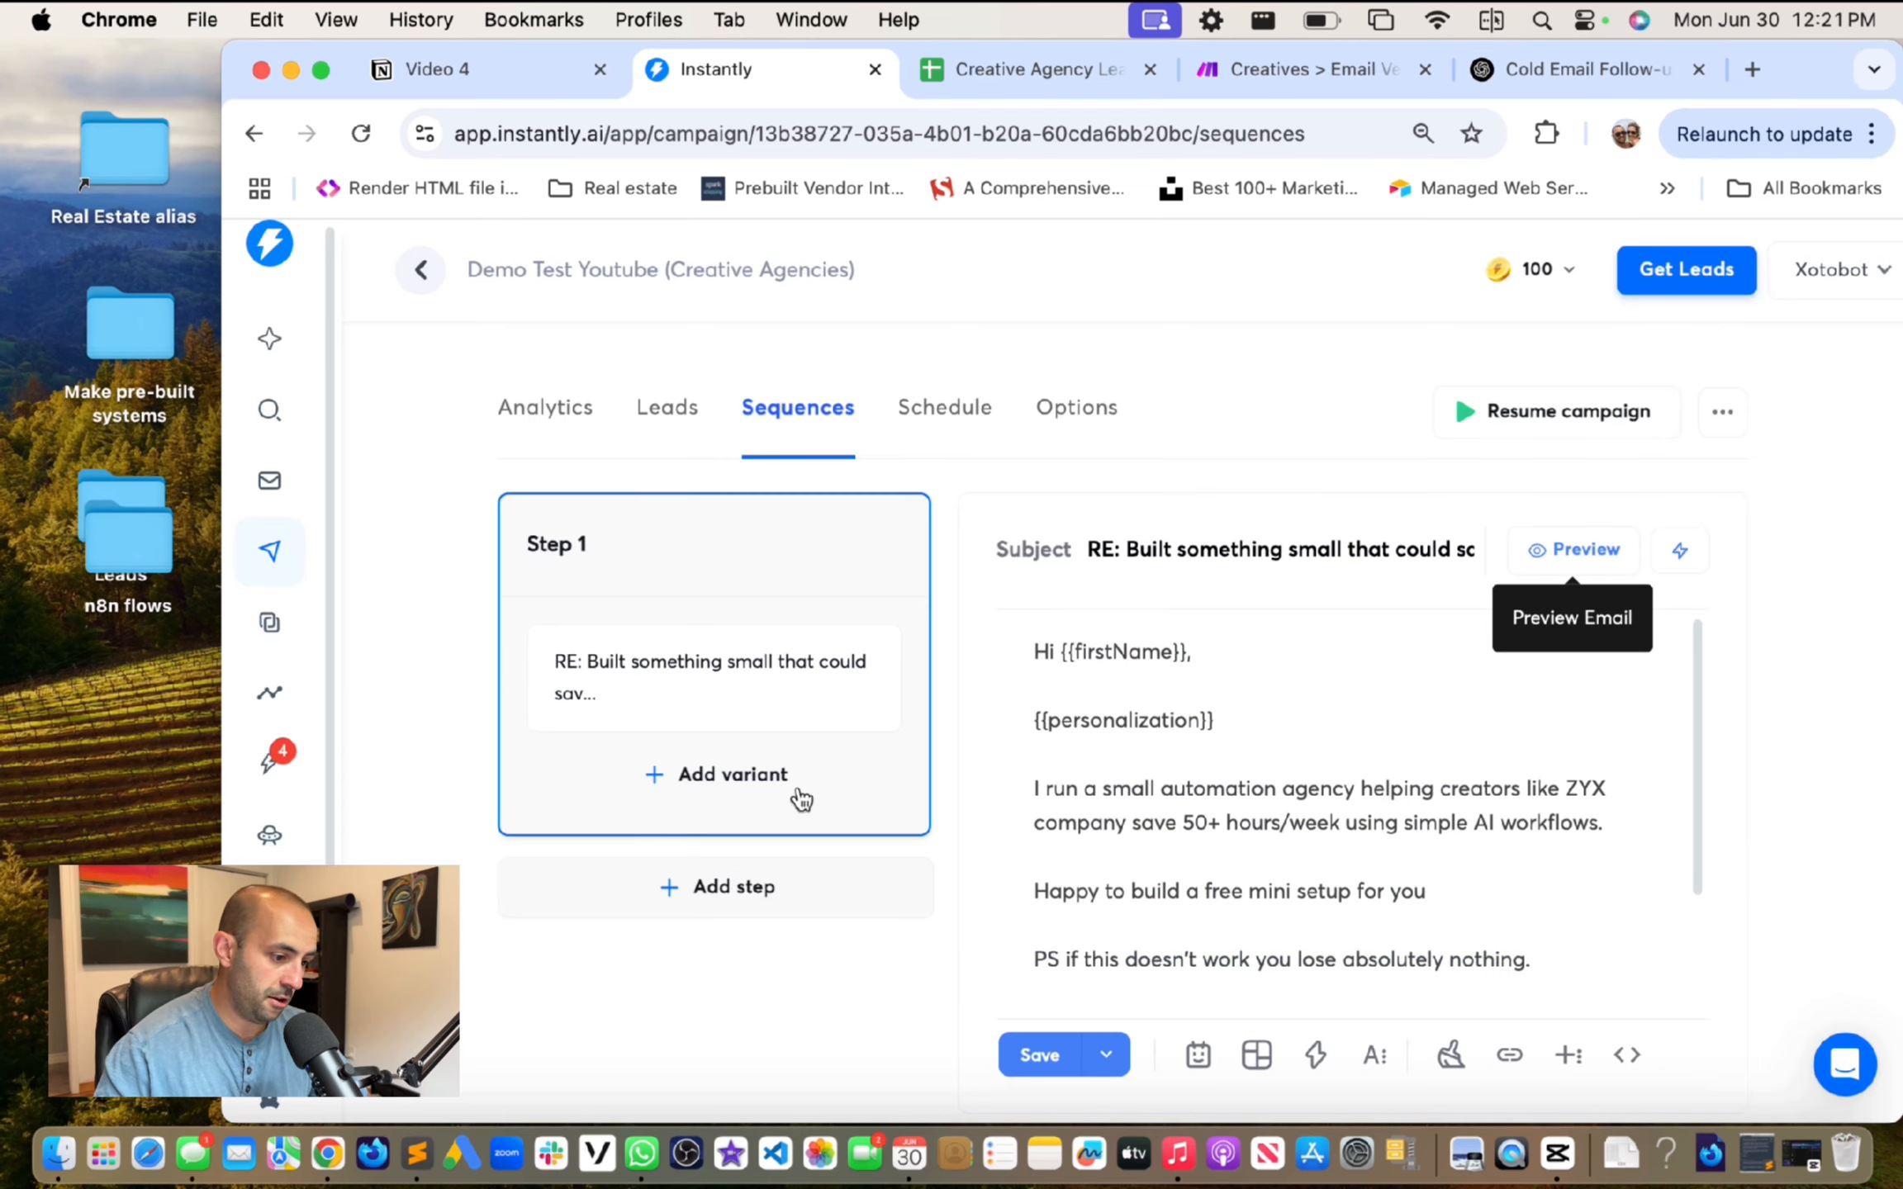
left_click(660, 409)
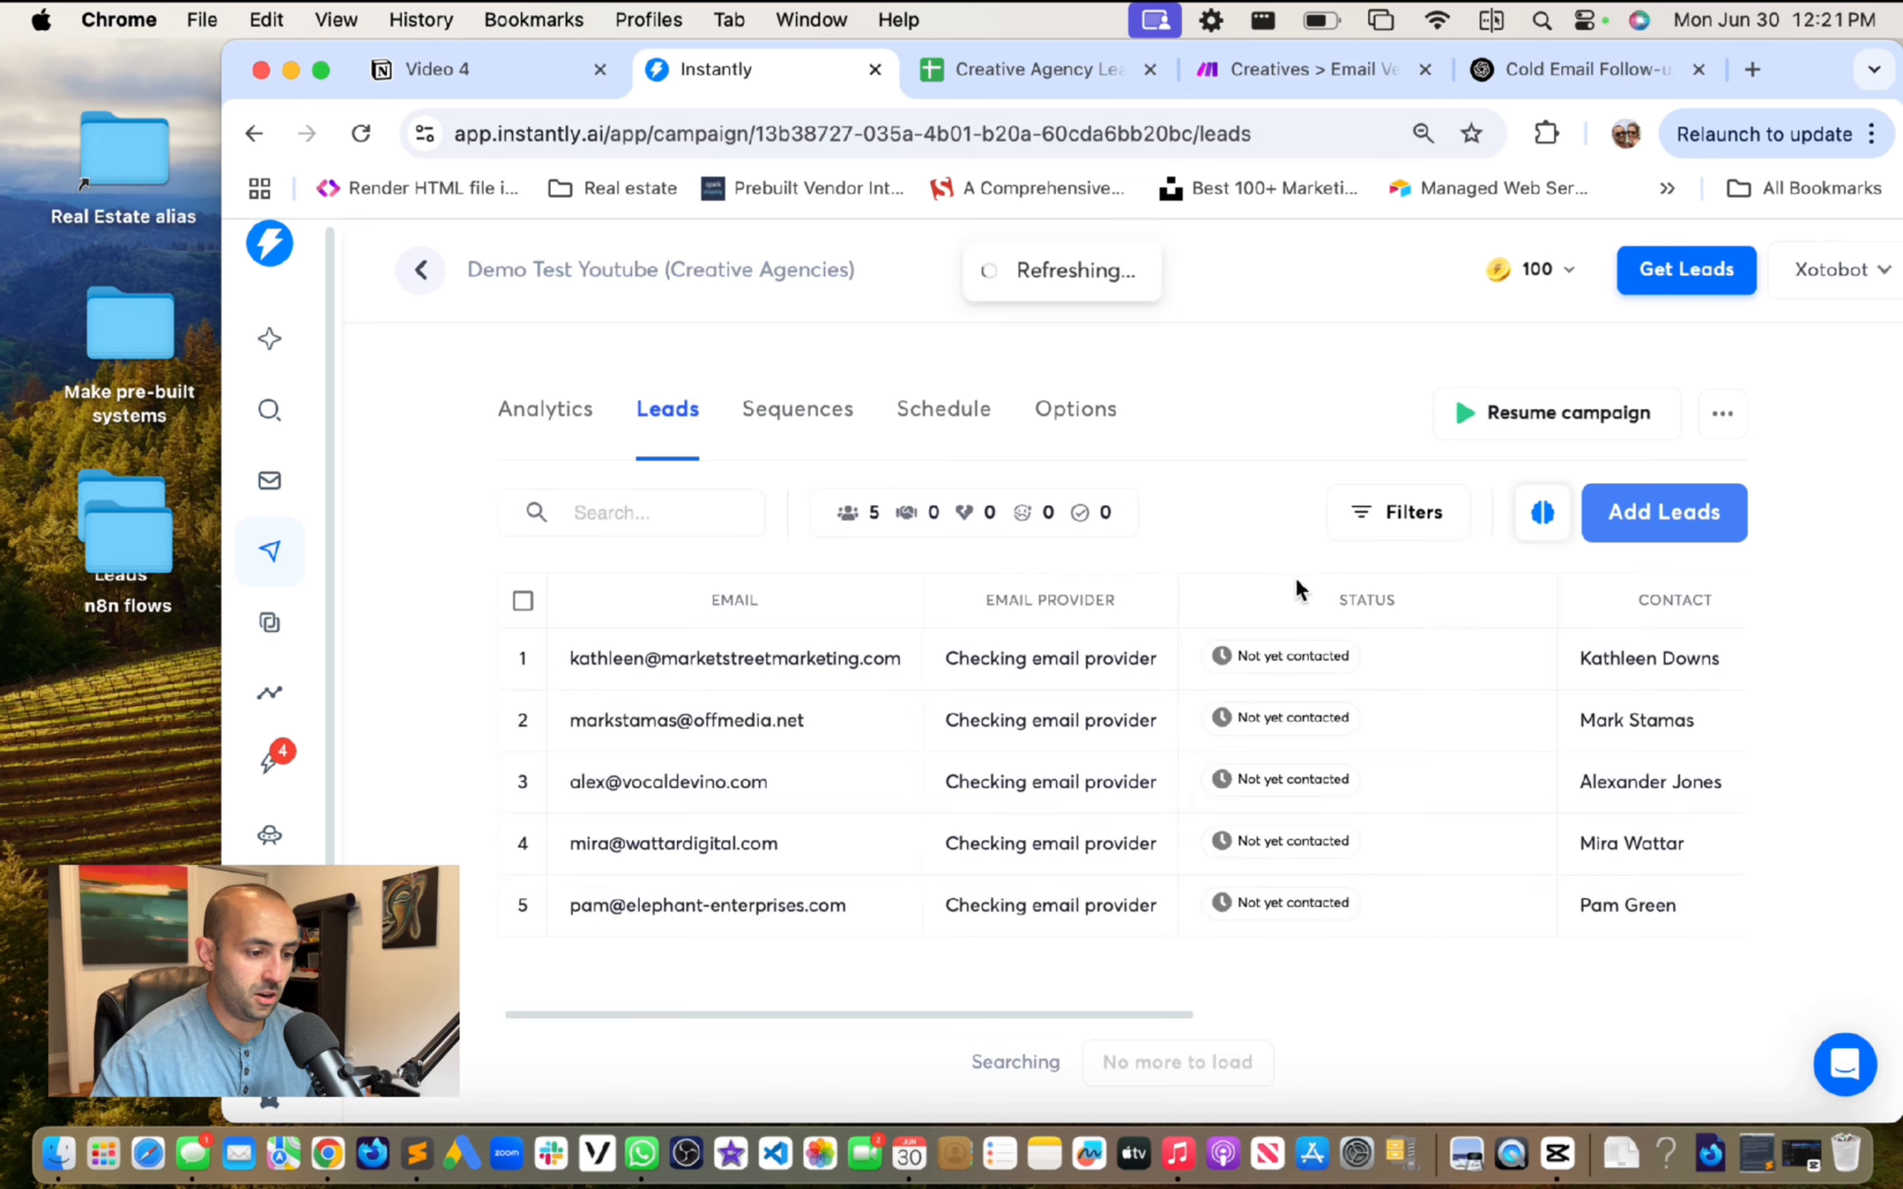
scroll(1310, 793, "right", 5)
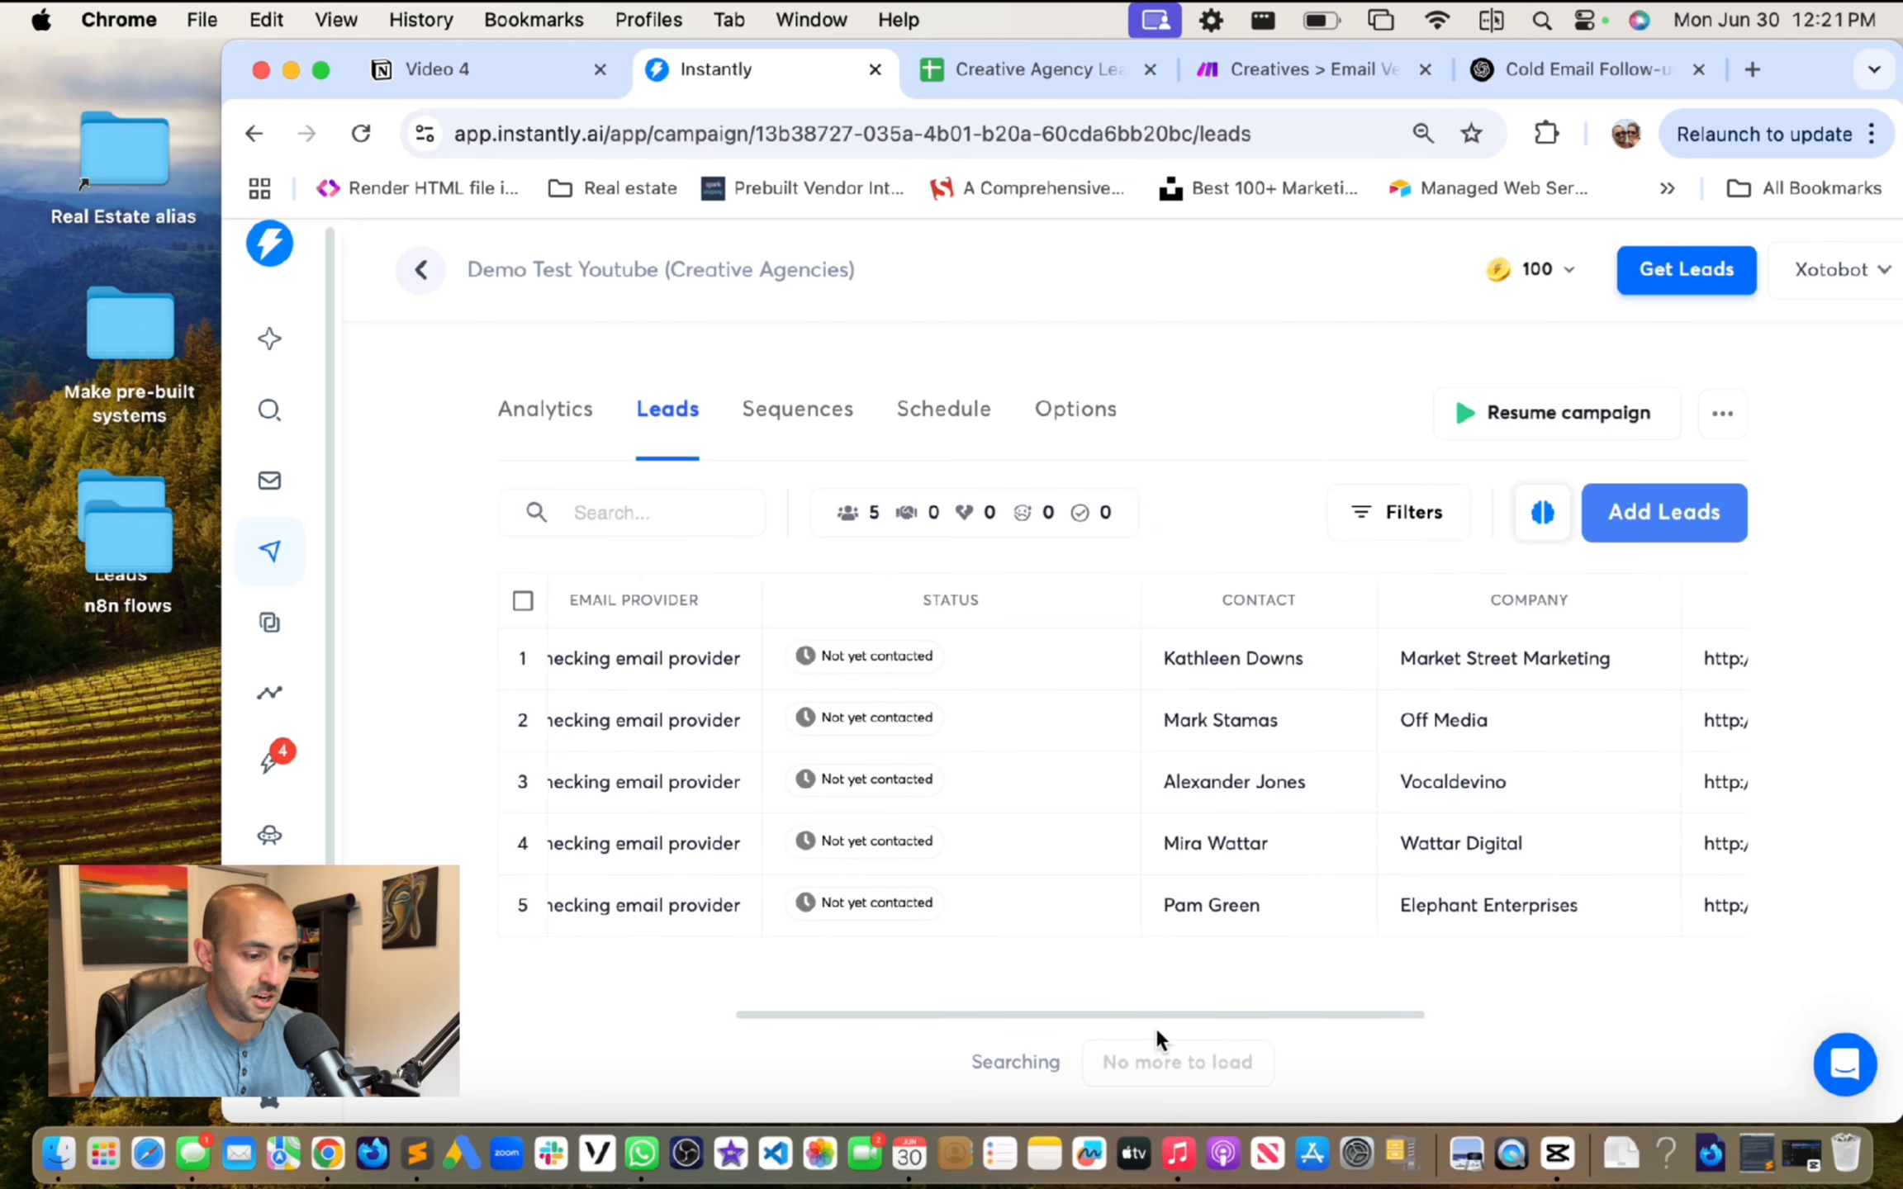
scroll(1156, 1024, "left", 8)
left_click(1297, 74)
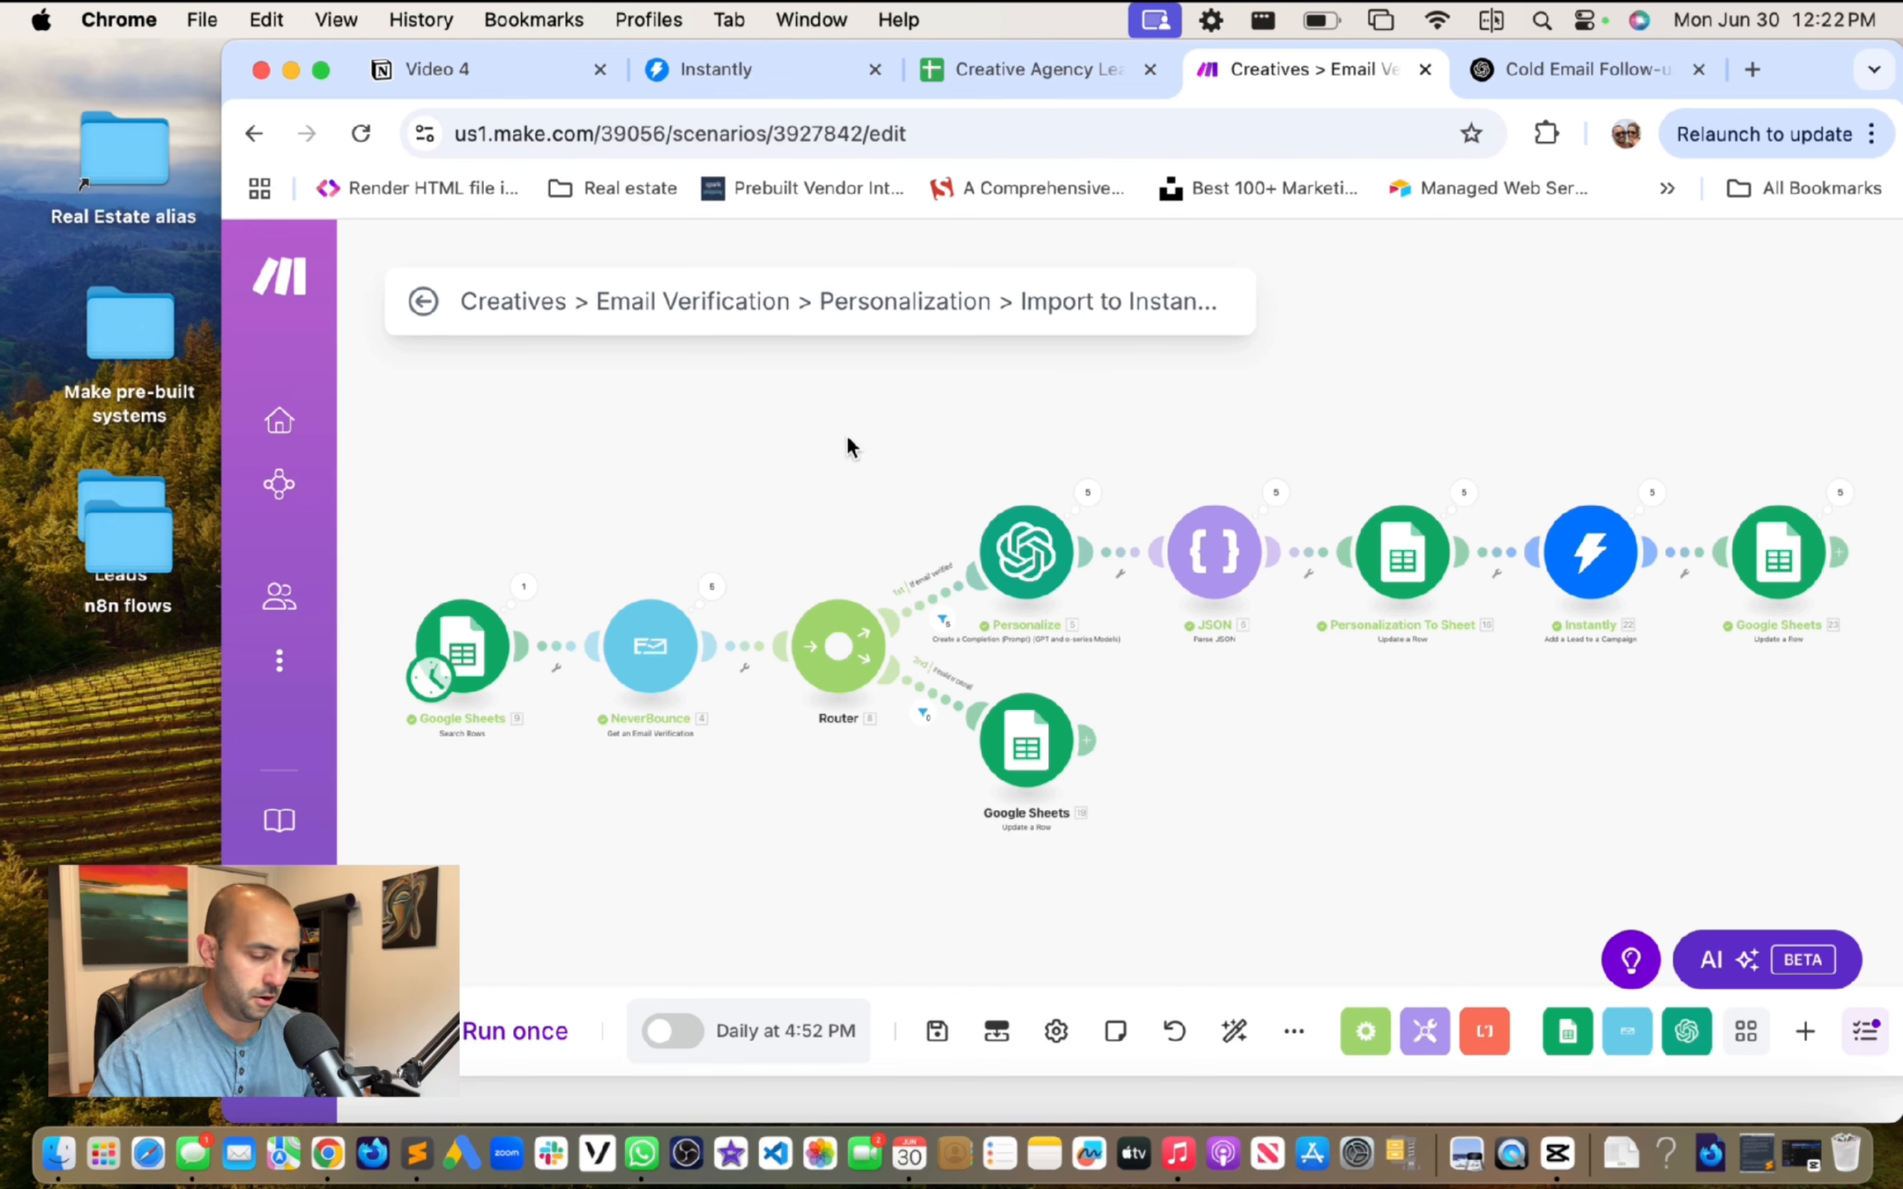
Step: Set the first Google Sheets module's row limit to 50
left_click_drag(849, 442, 904, 442)
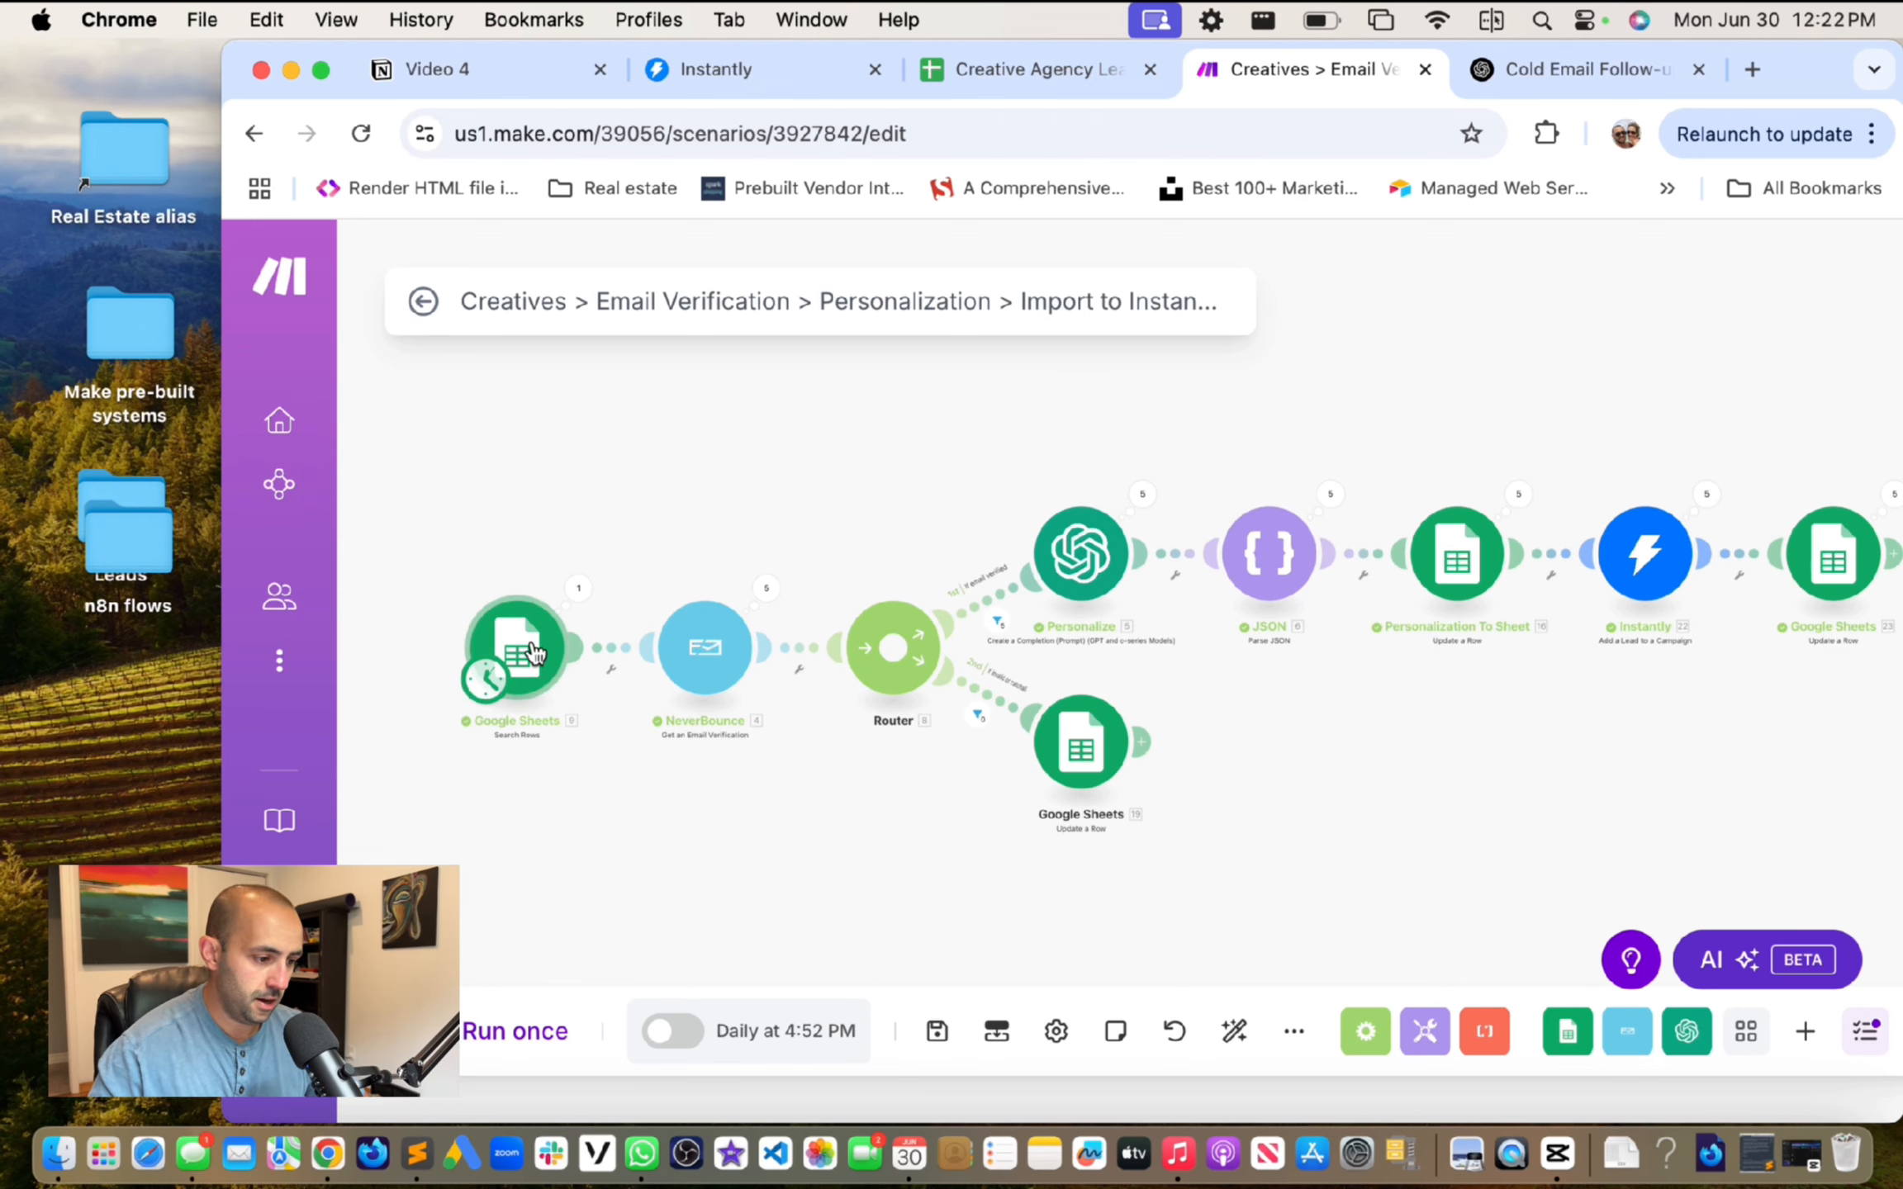
left_click(545, 689)
scroll(799, 790, "down", 5)
double_click(725, 947)
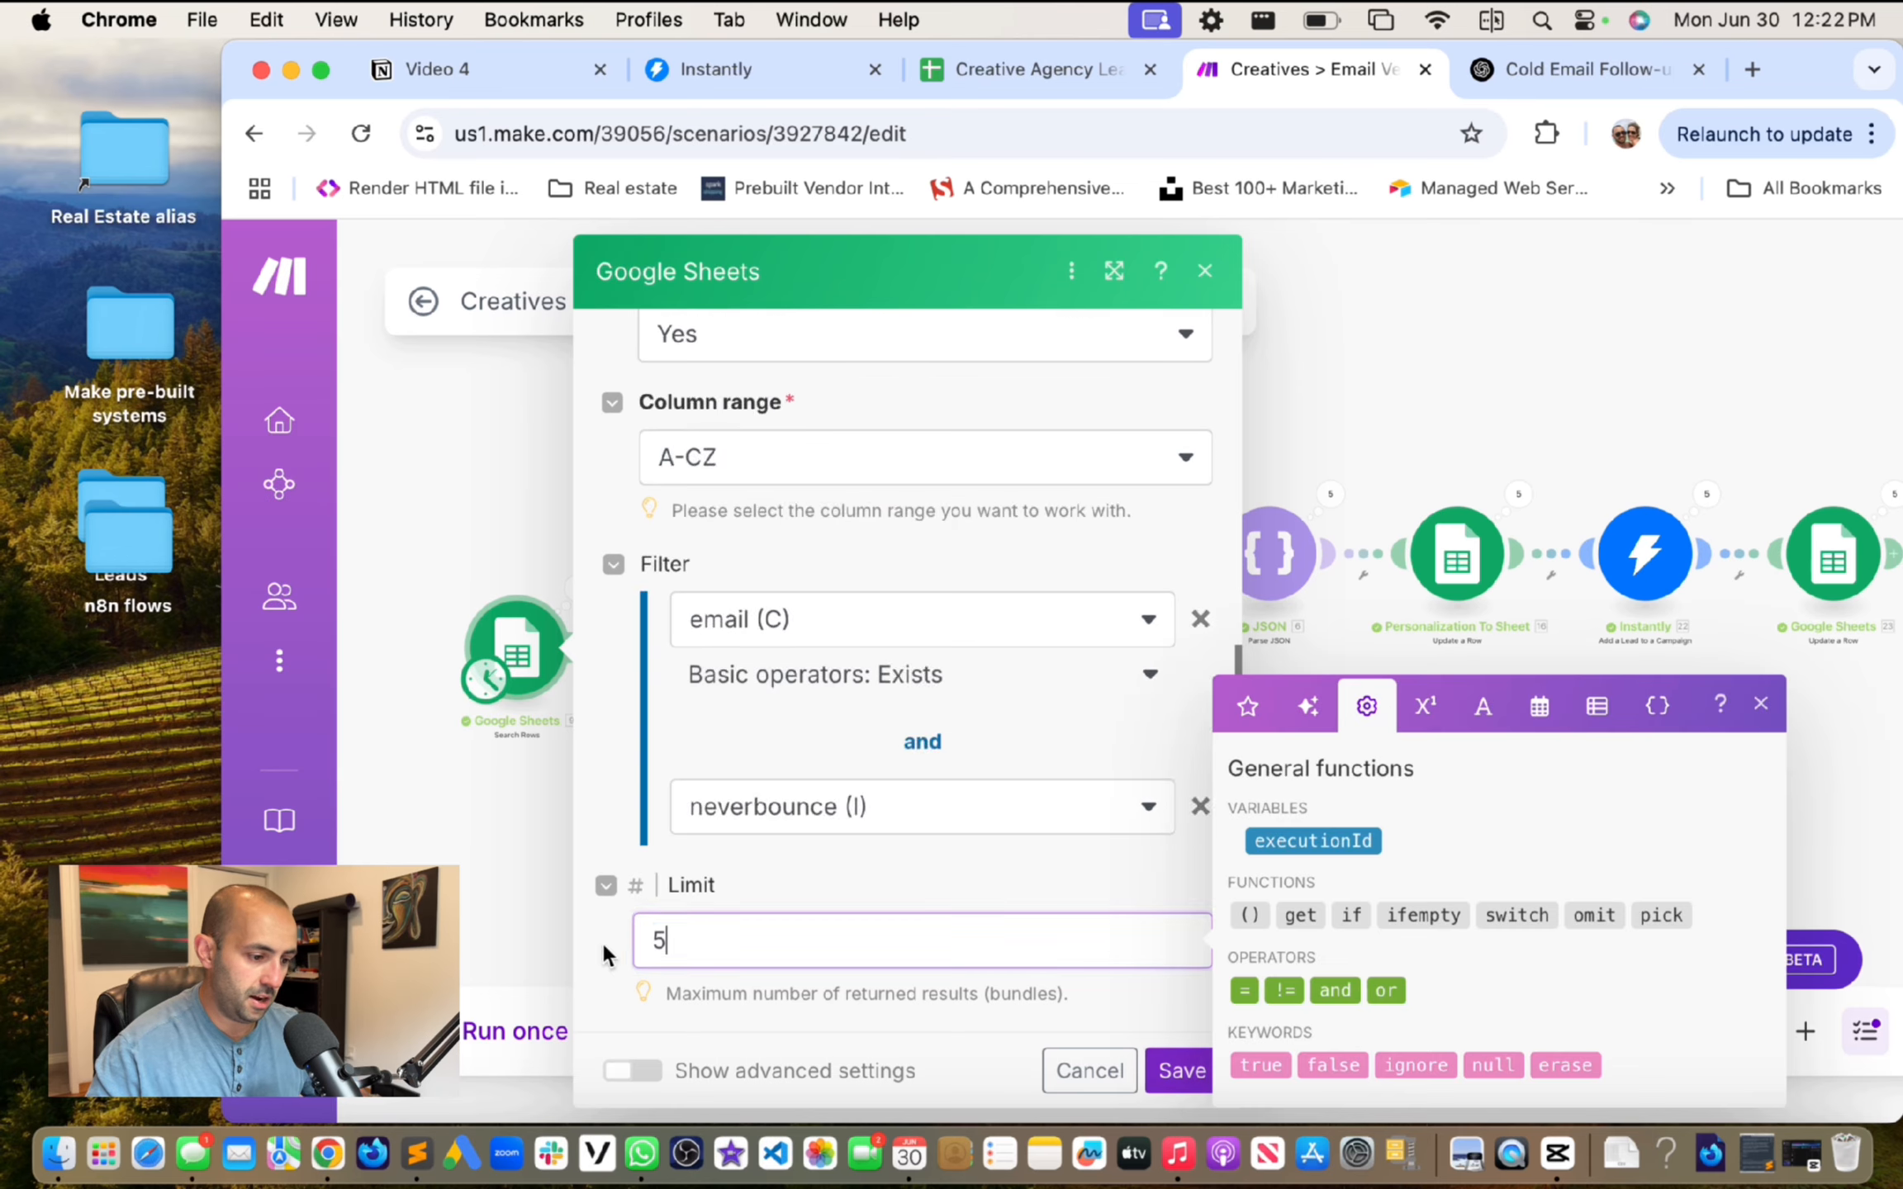
type("50")
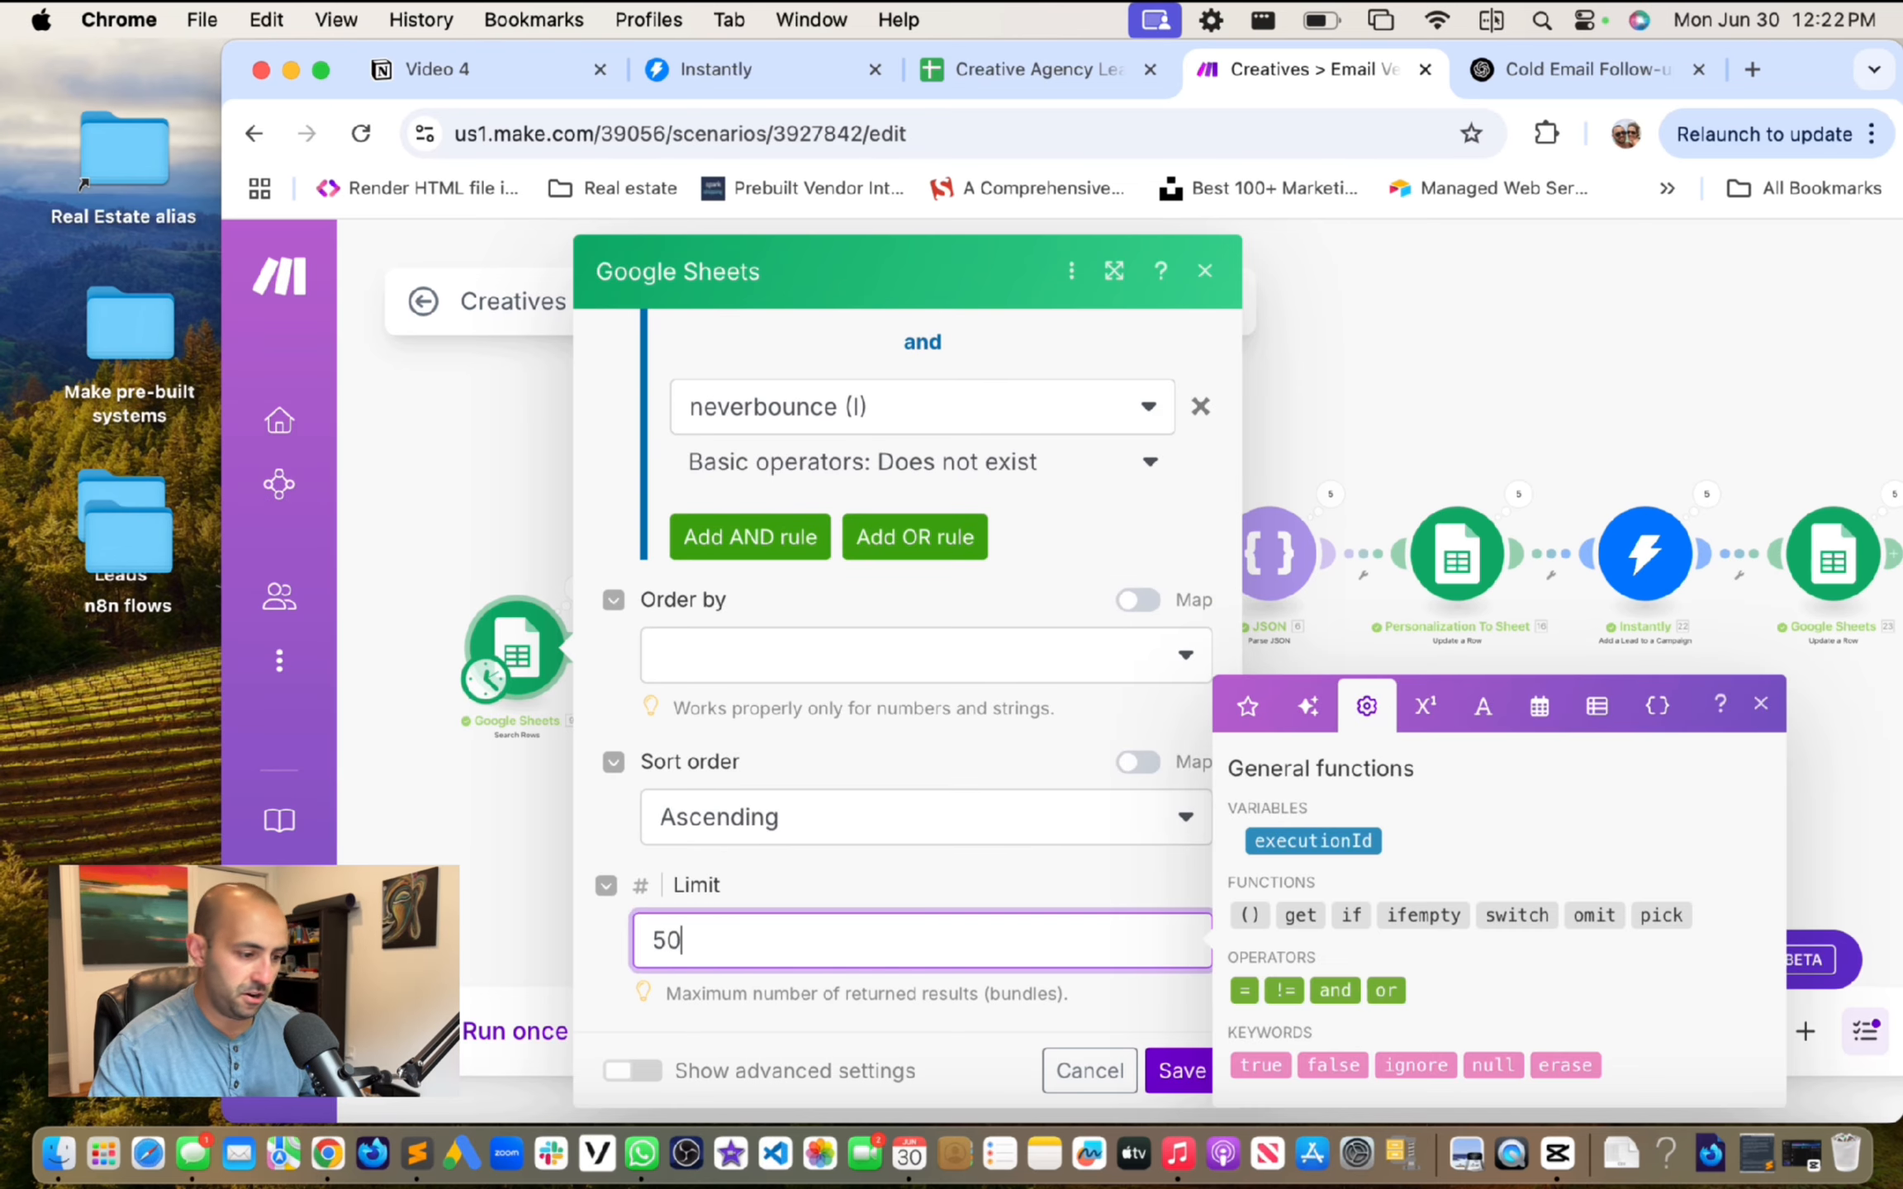
left_click(1181, 1071)
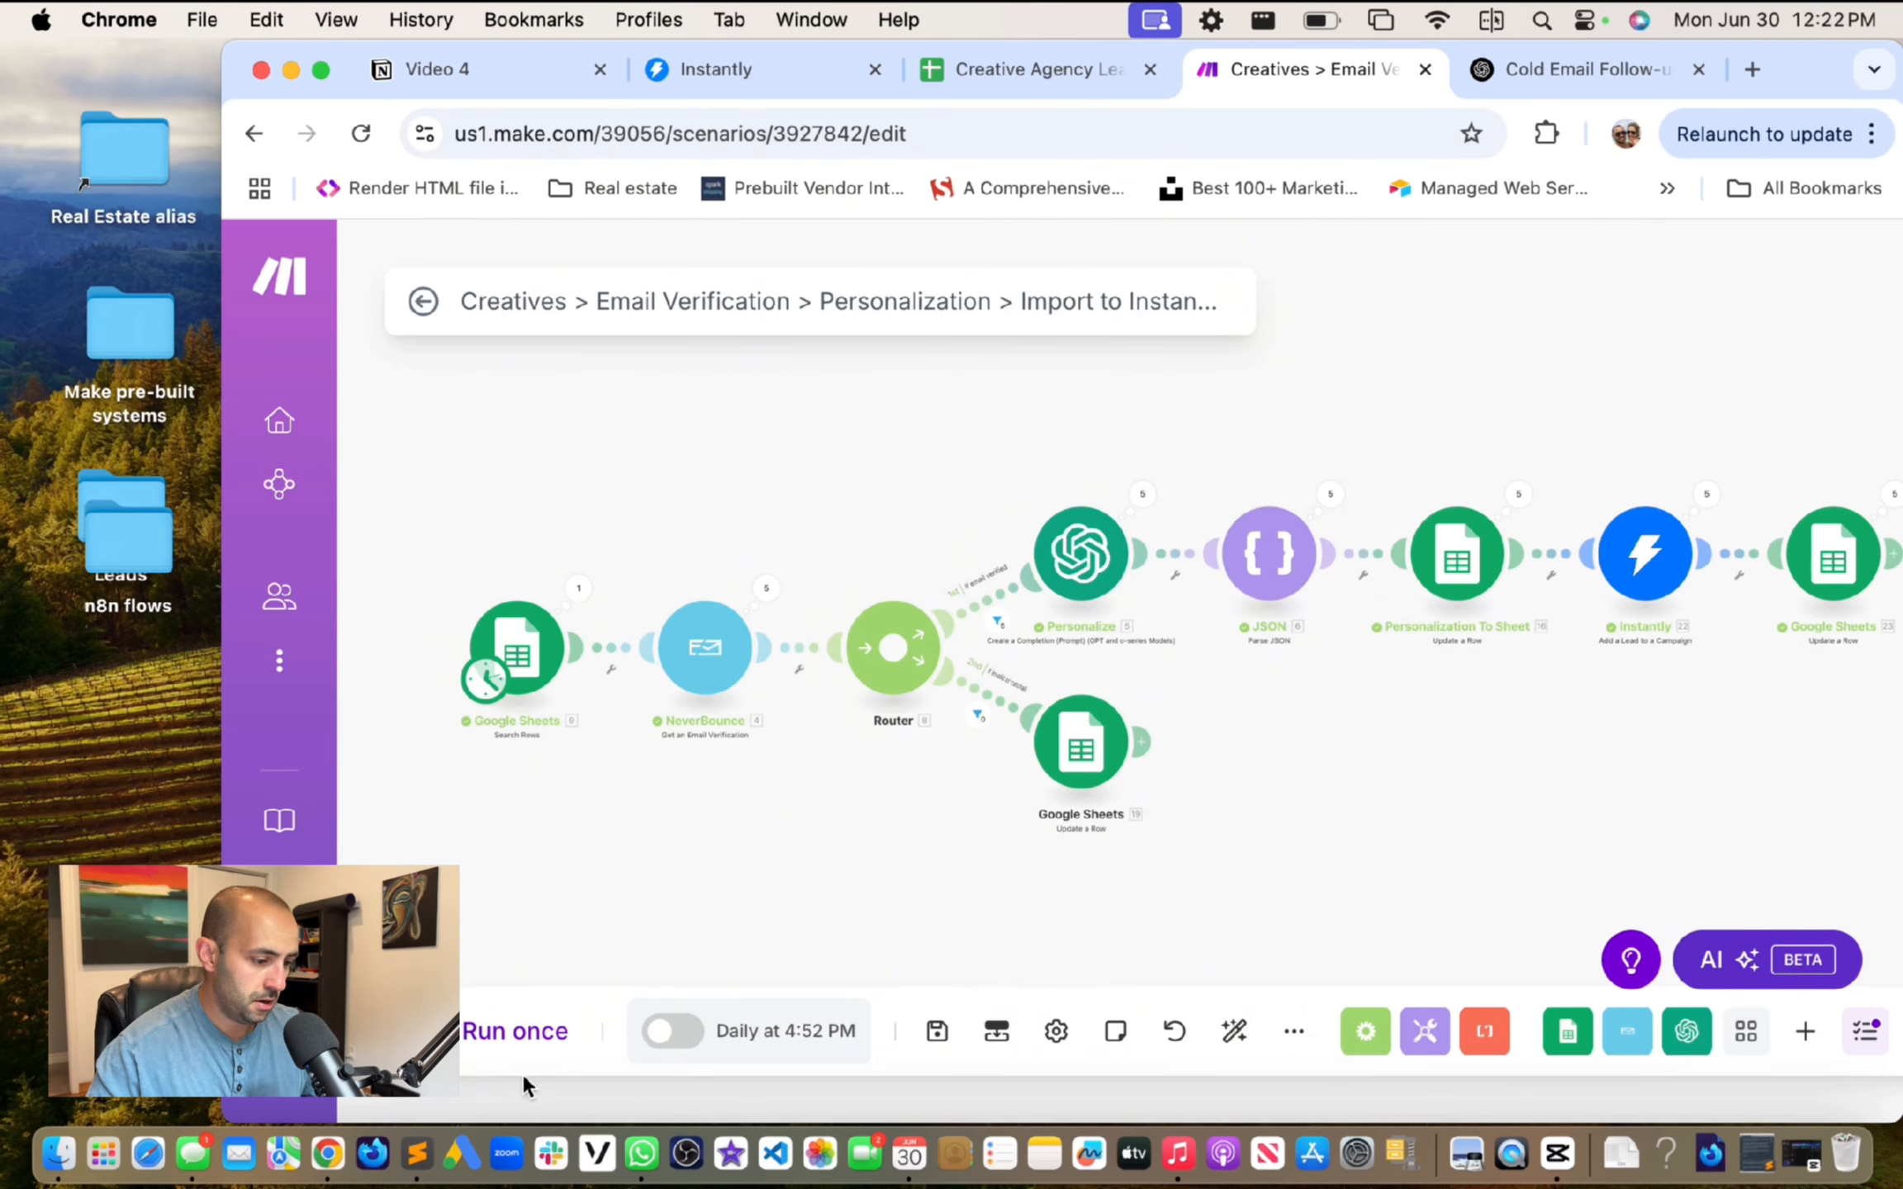
Step: Try an every-day schedule for the scenario, then switch scheduling back off
left_click(673, 1031)
left_click(690, 619)
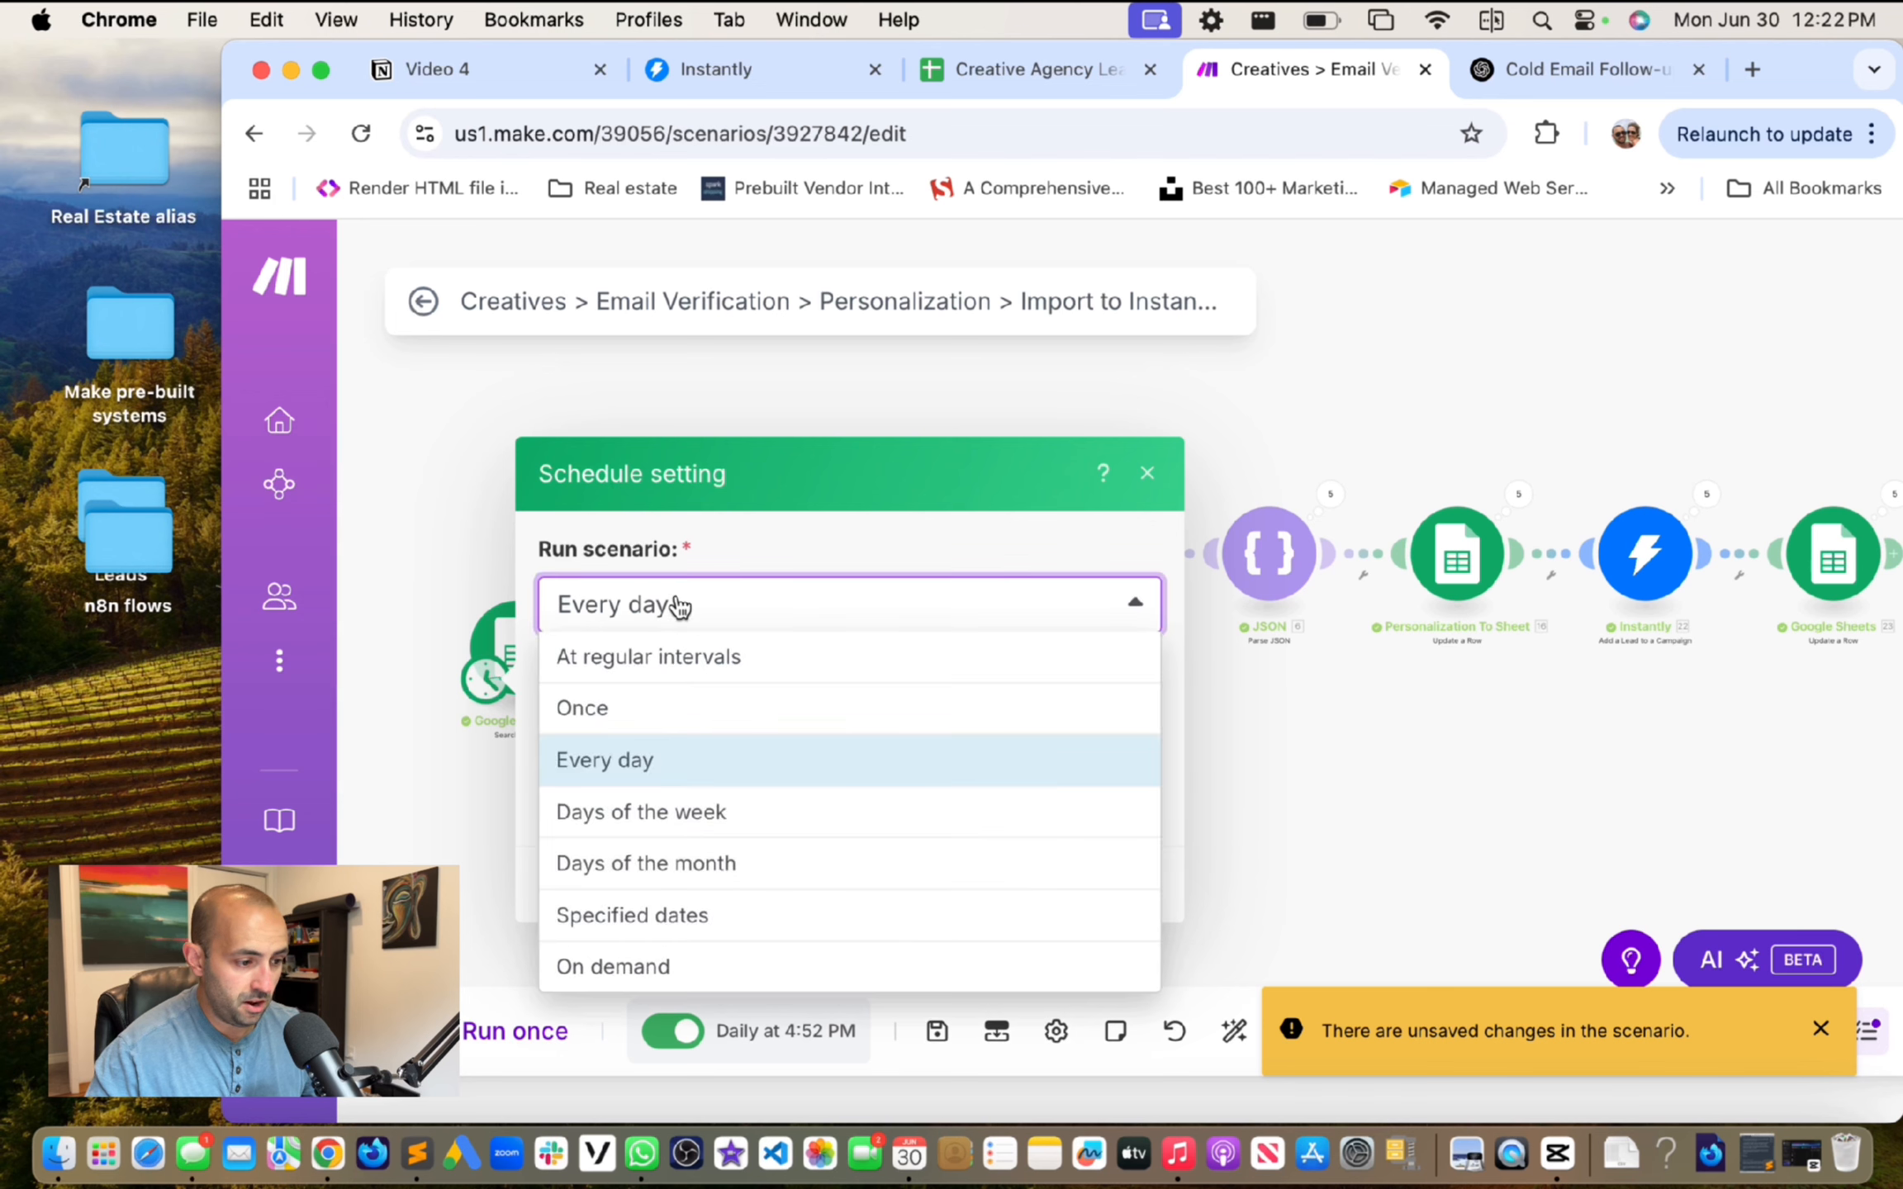
key("Escape")
left_click(1128, 902)
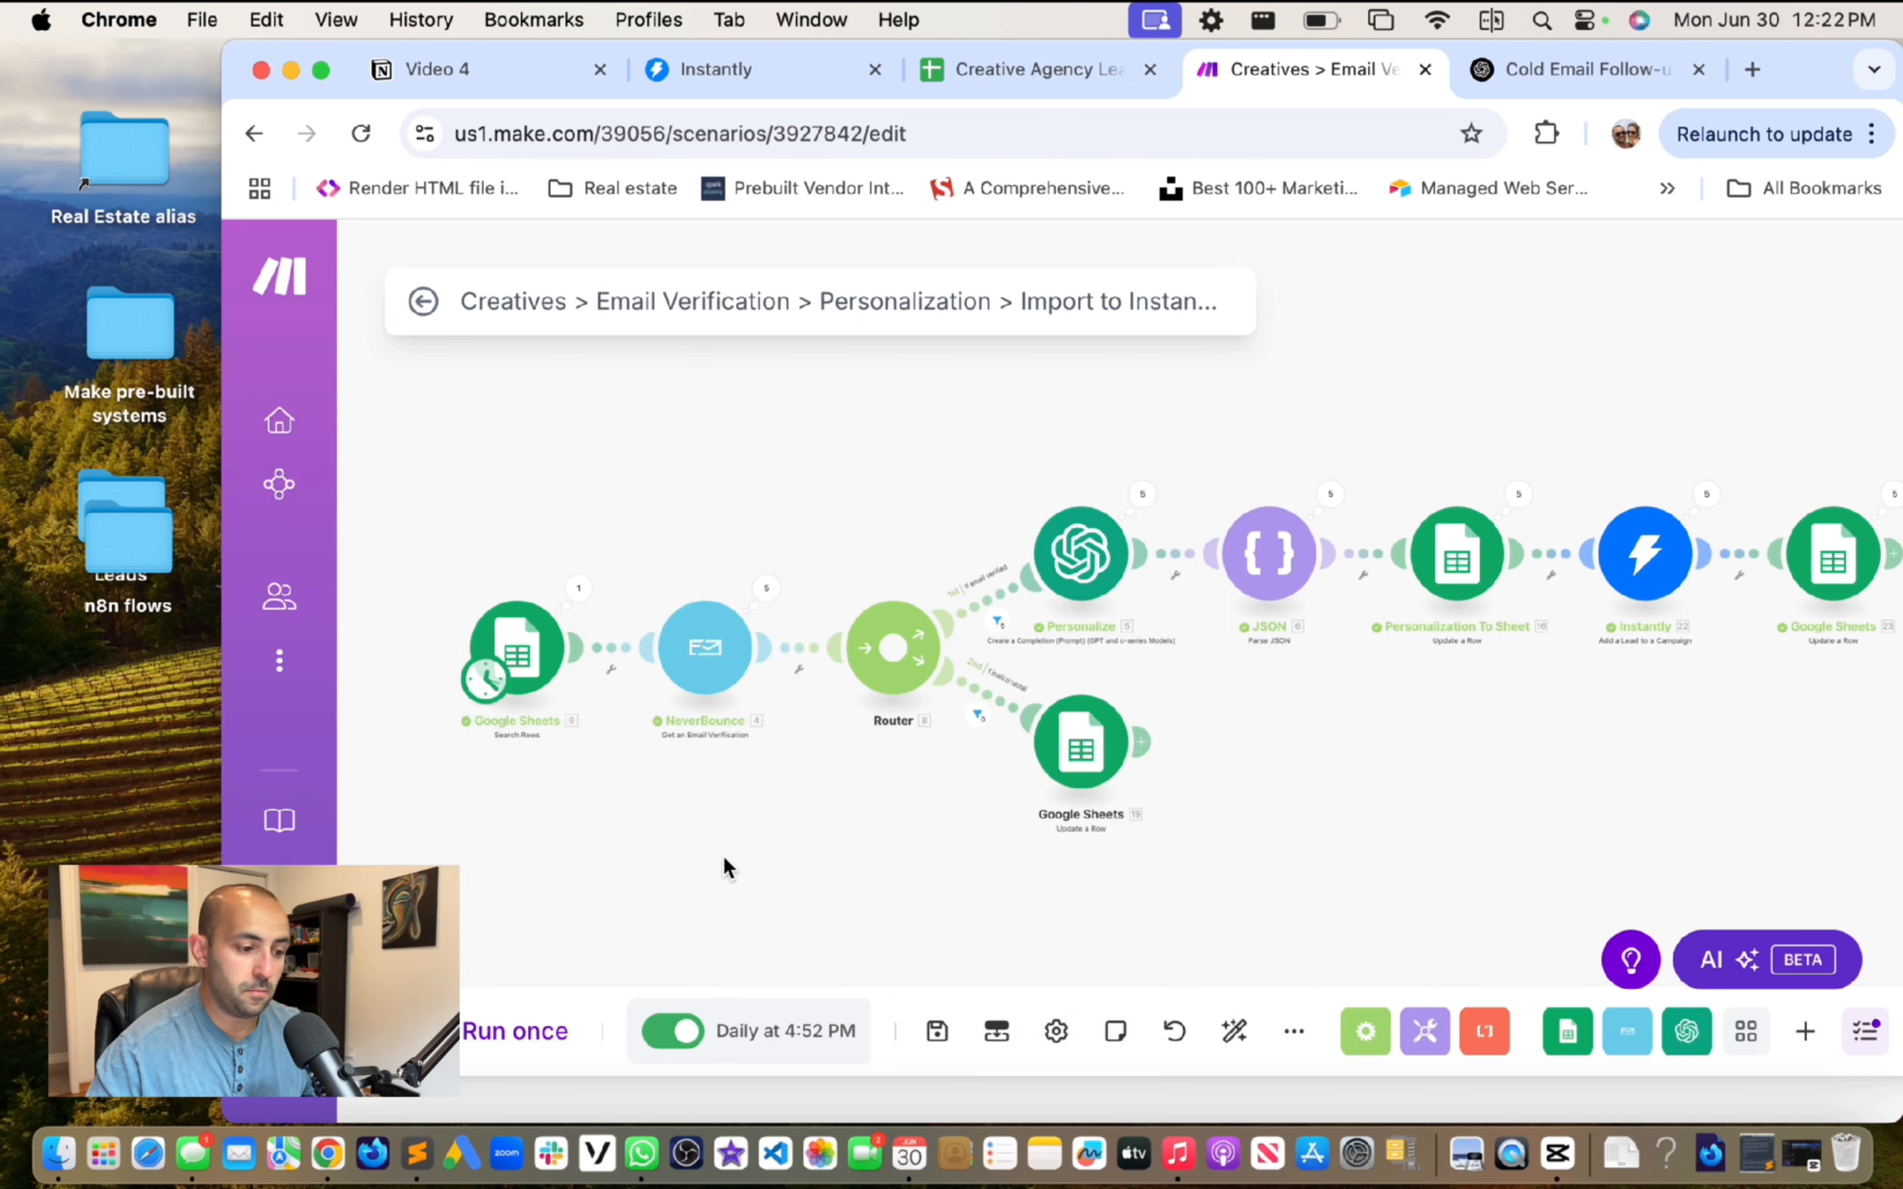
left_click(683, 1034)
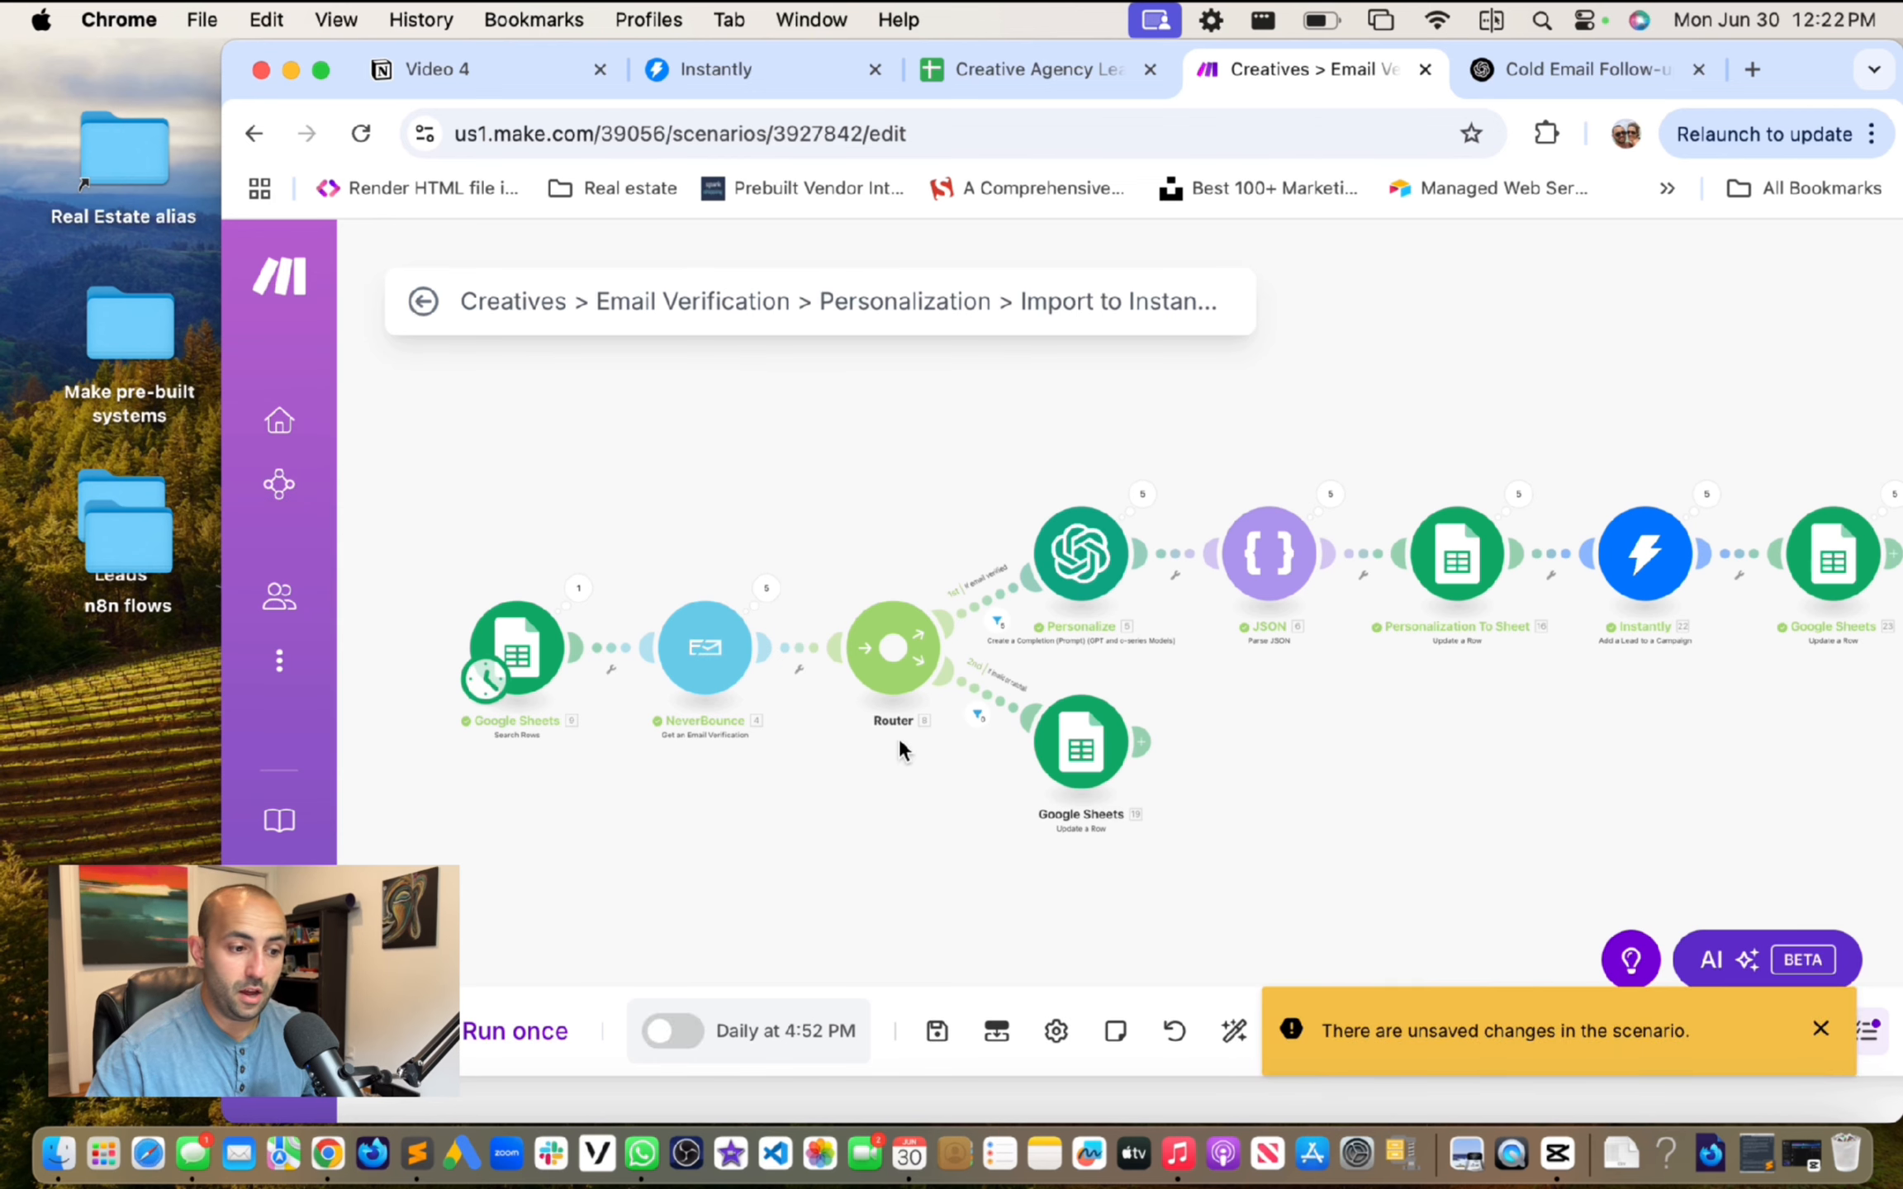
left_click_drag(1215, 769, 1177, 777)
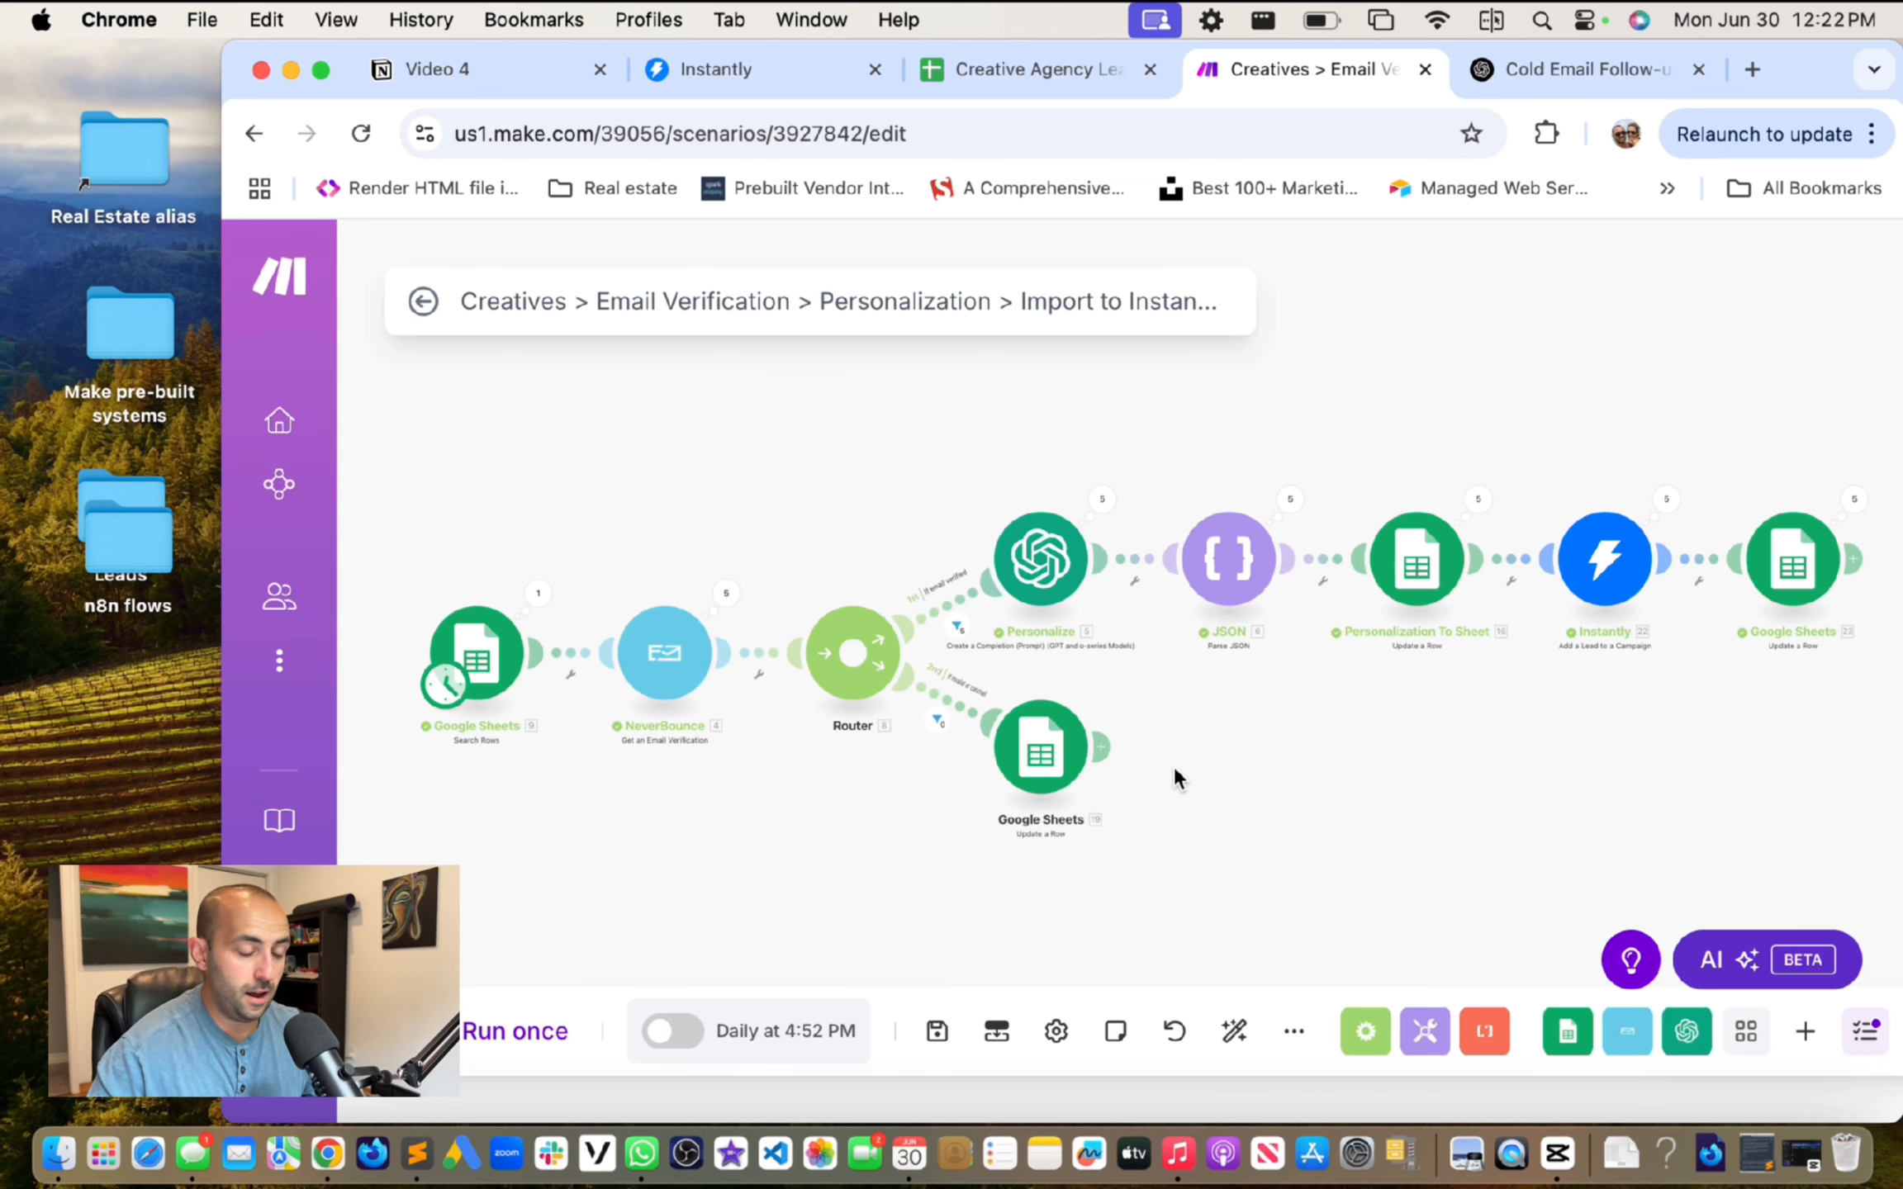
left_click(791, 76)
Step: Resume and then pause the Demo Test Youtube campaign, checking its leads
left_click(278, 550)
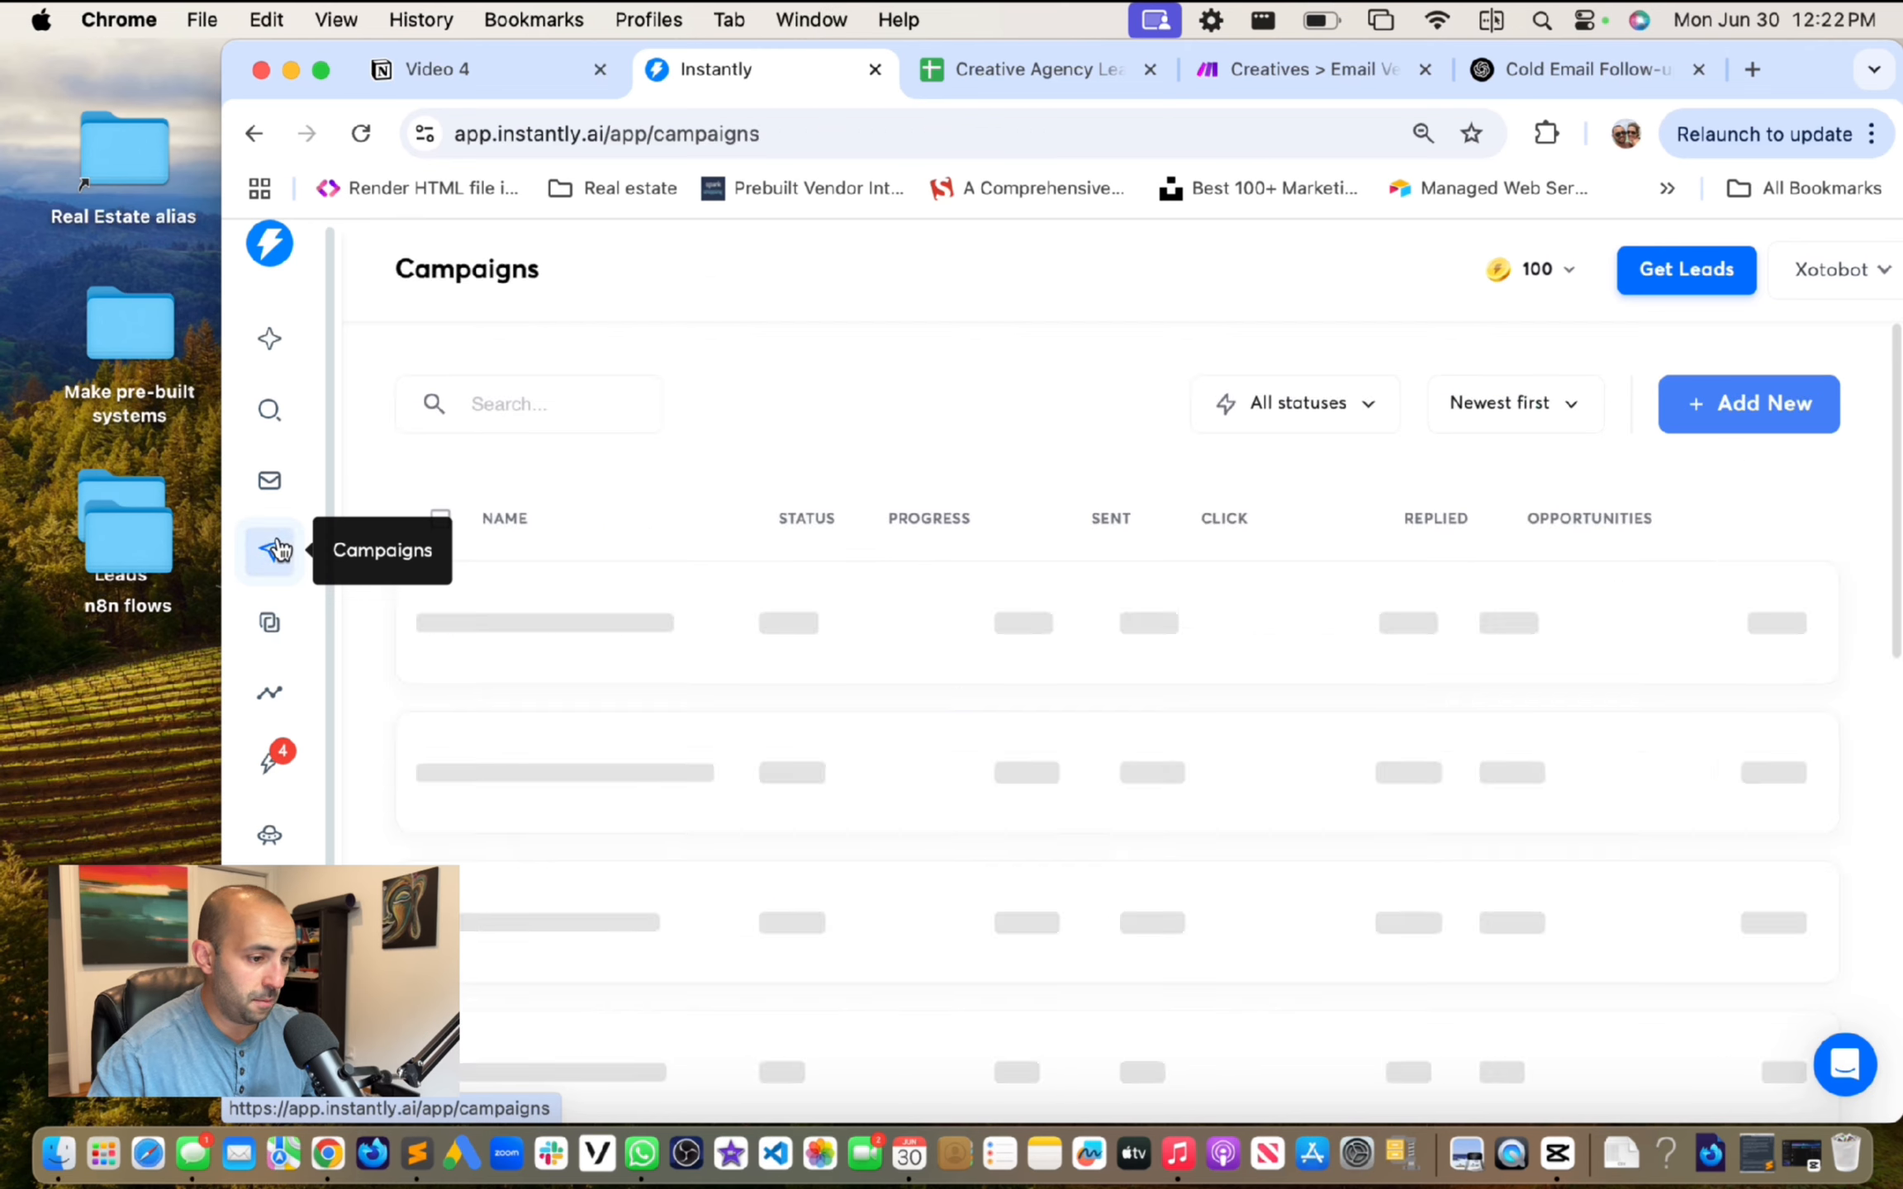
left_click(600, 634)
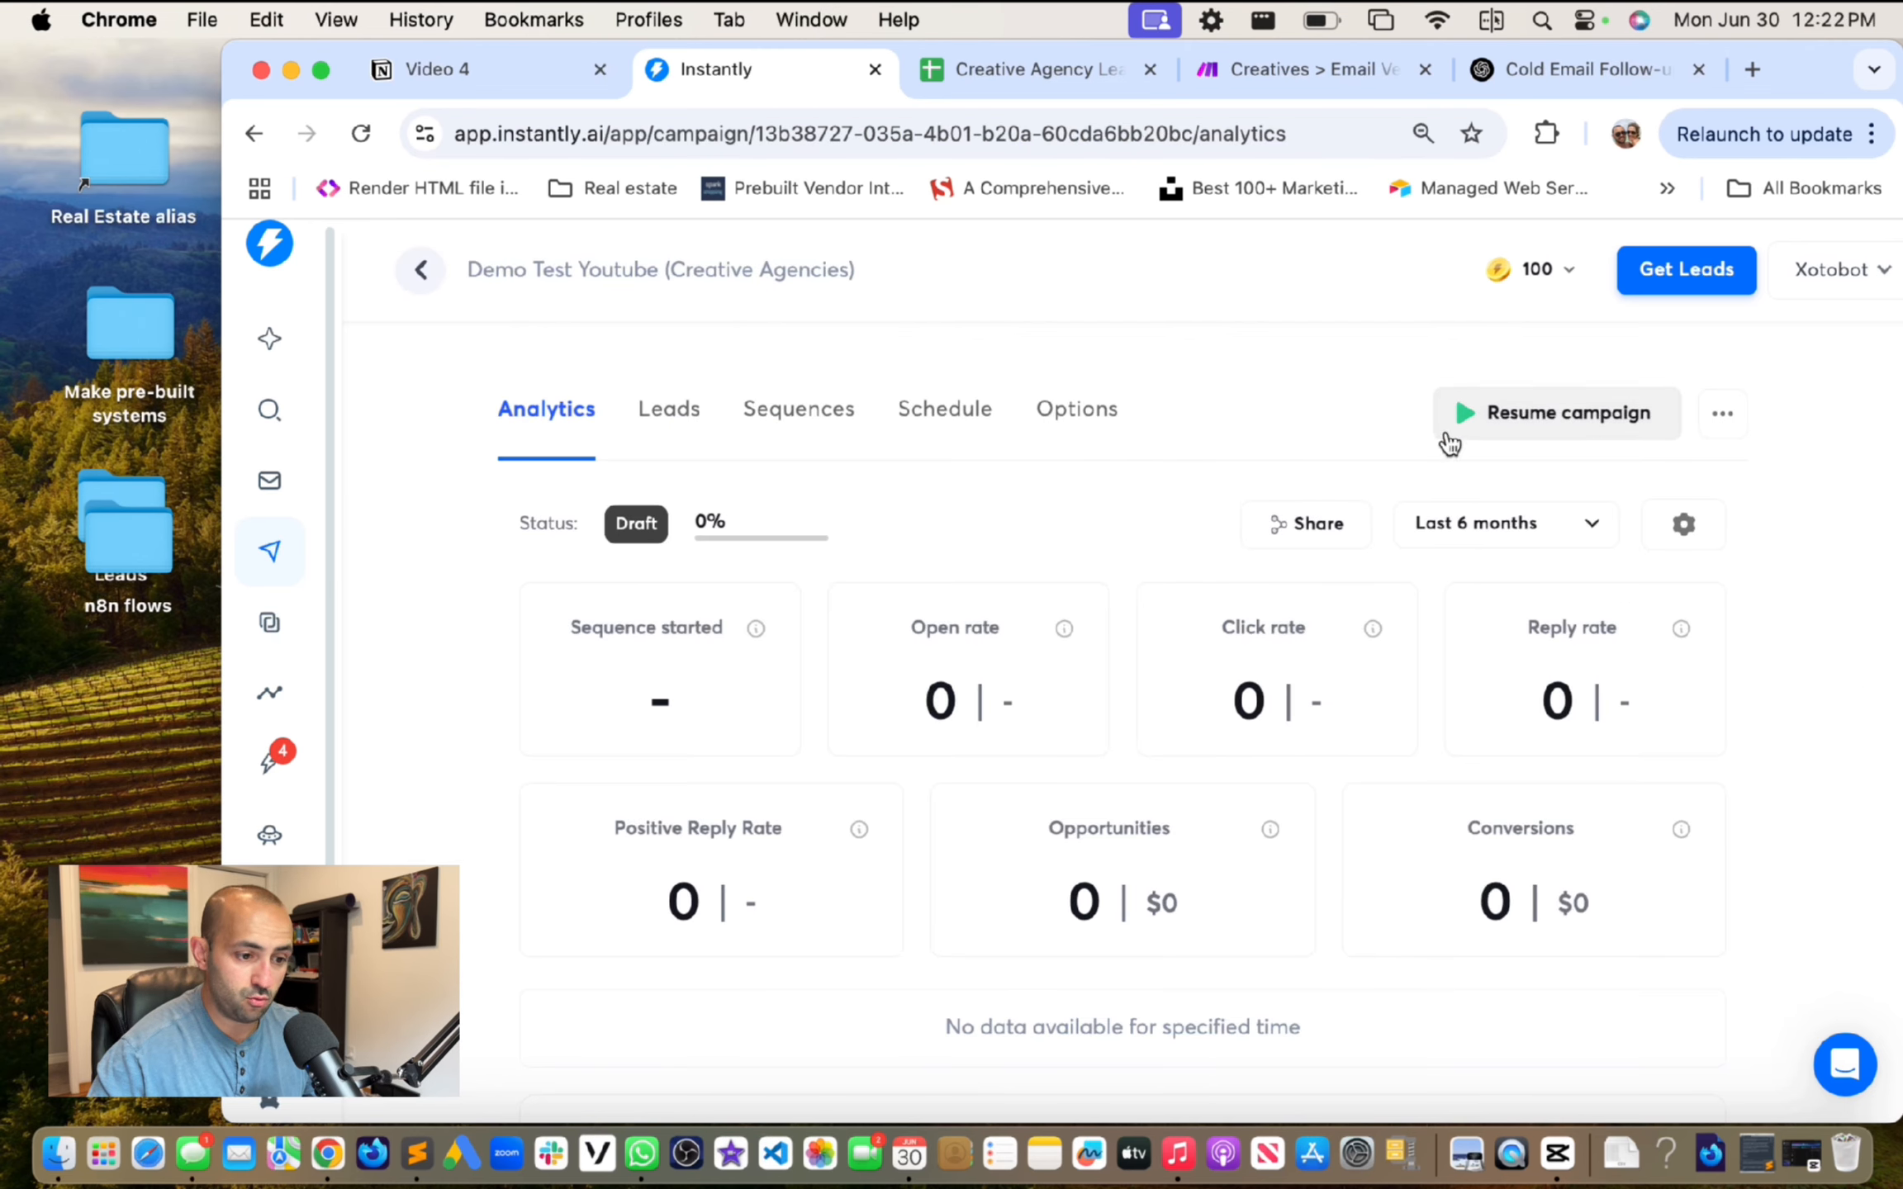
left_click(1505, 413)
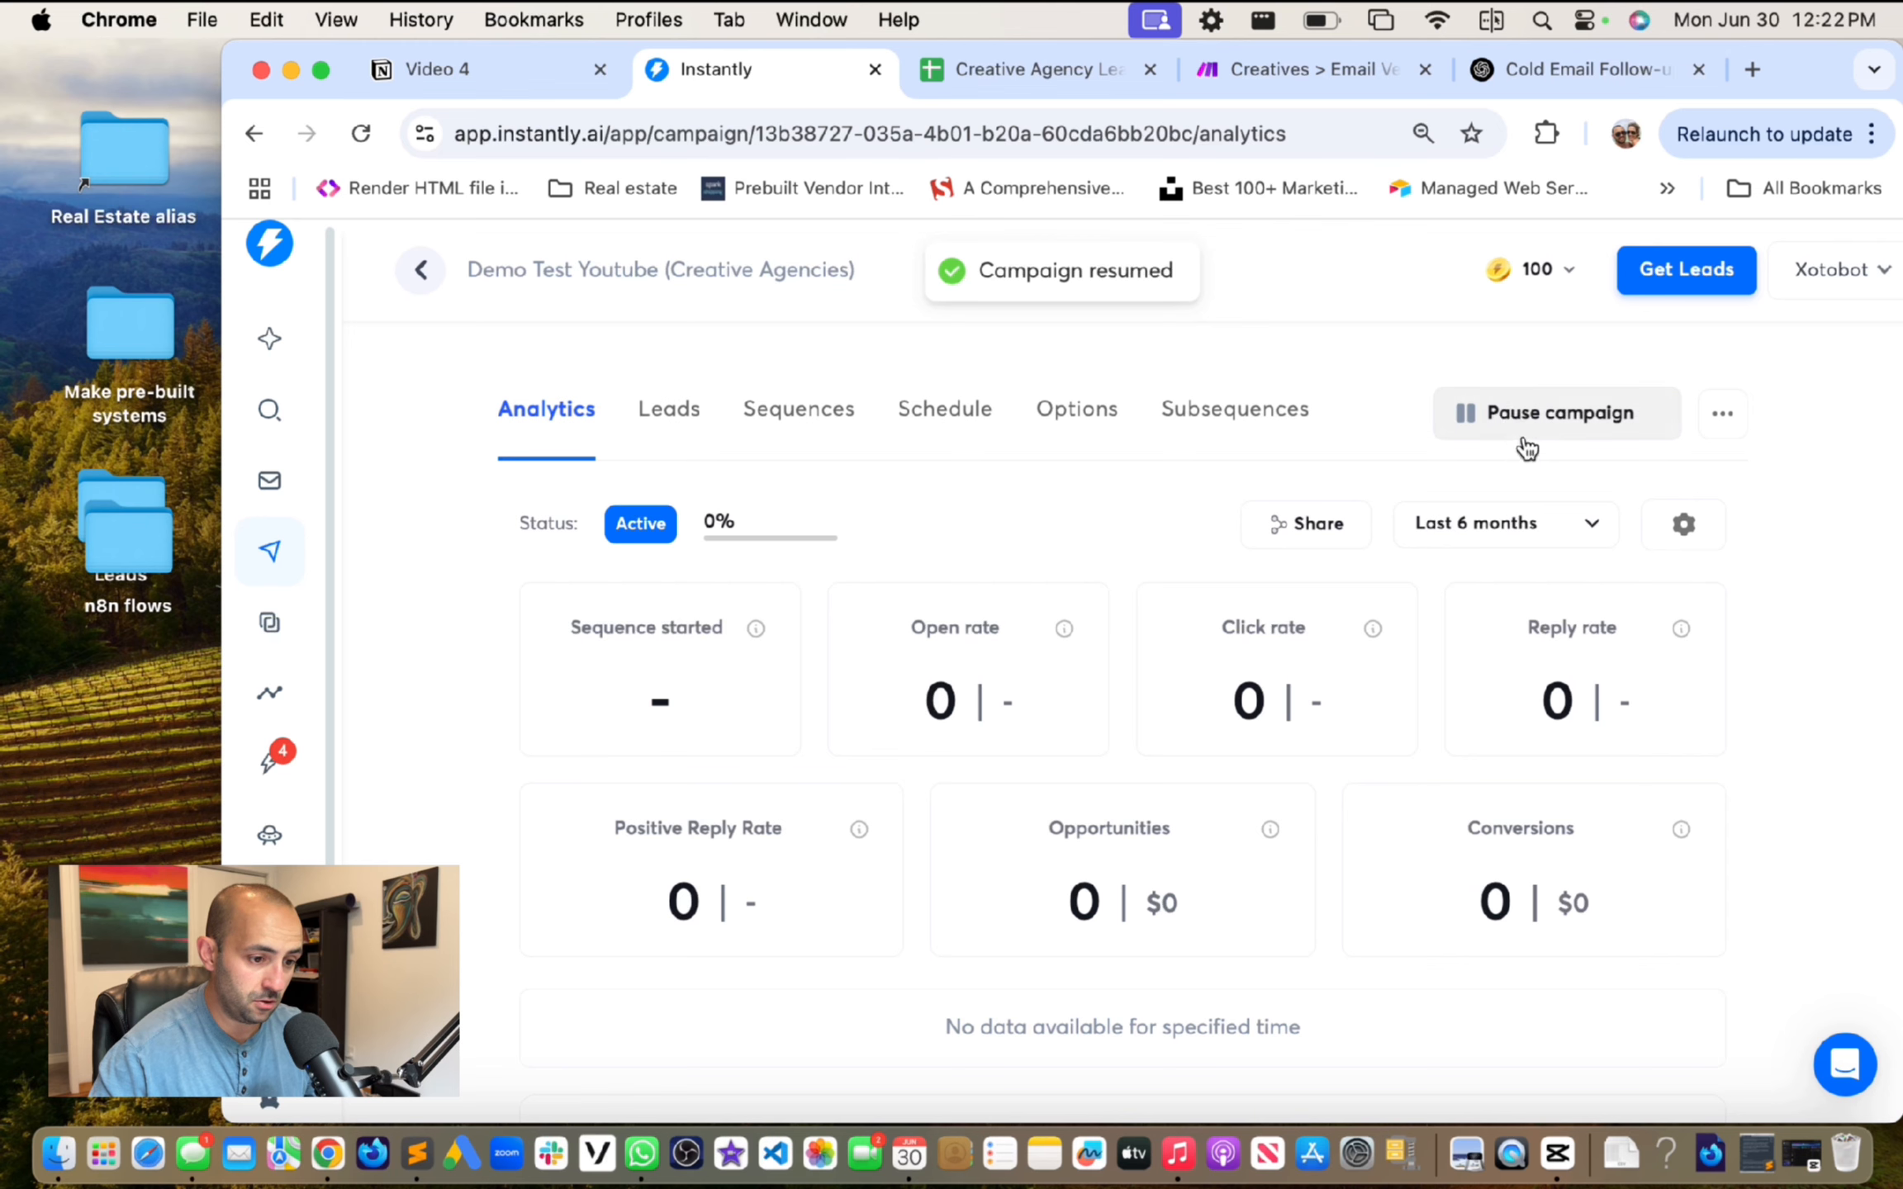
left_click(1508, 414)
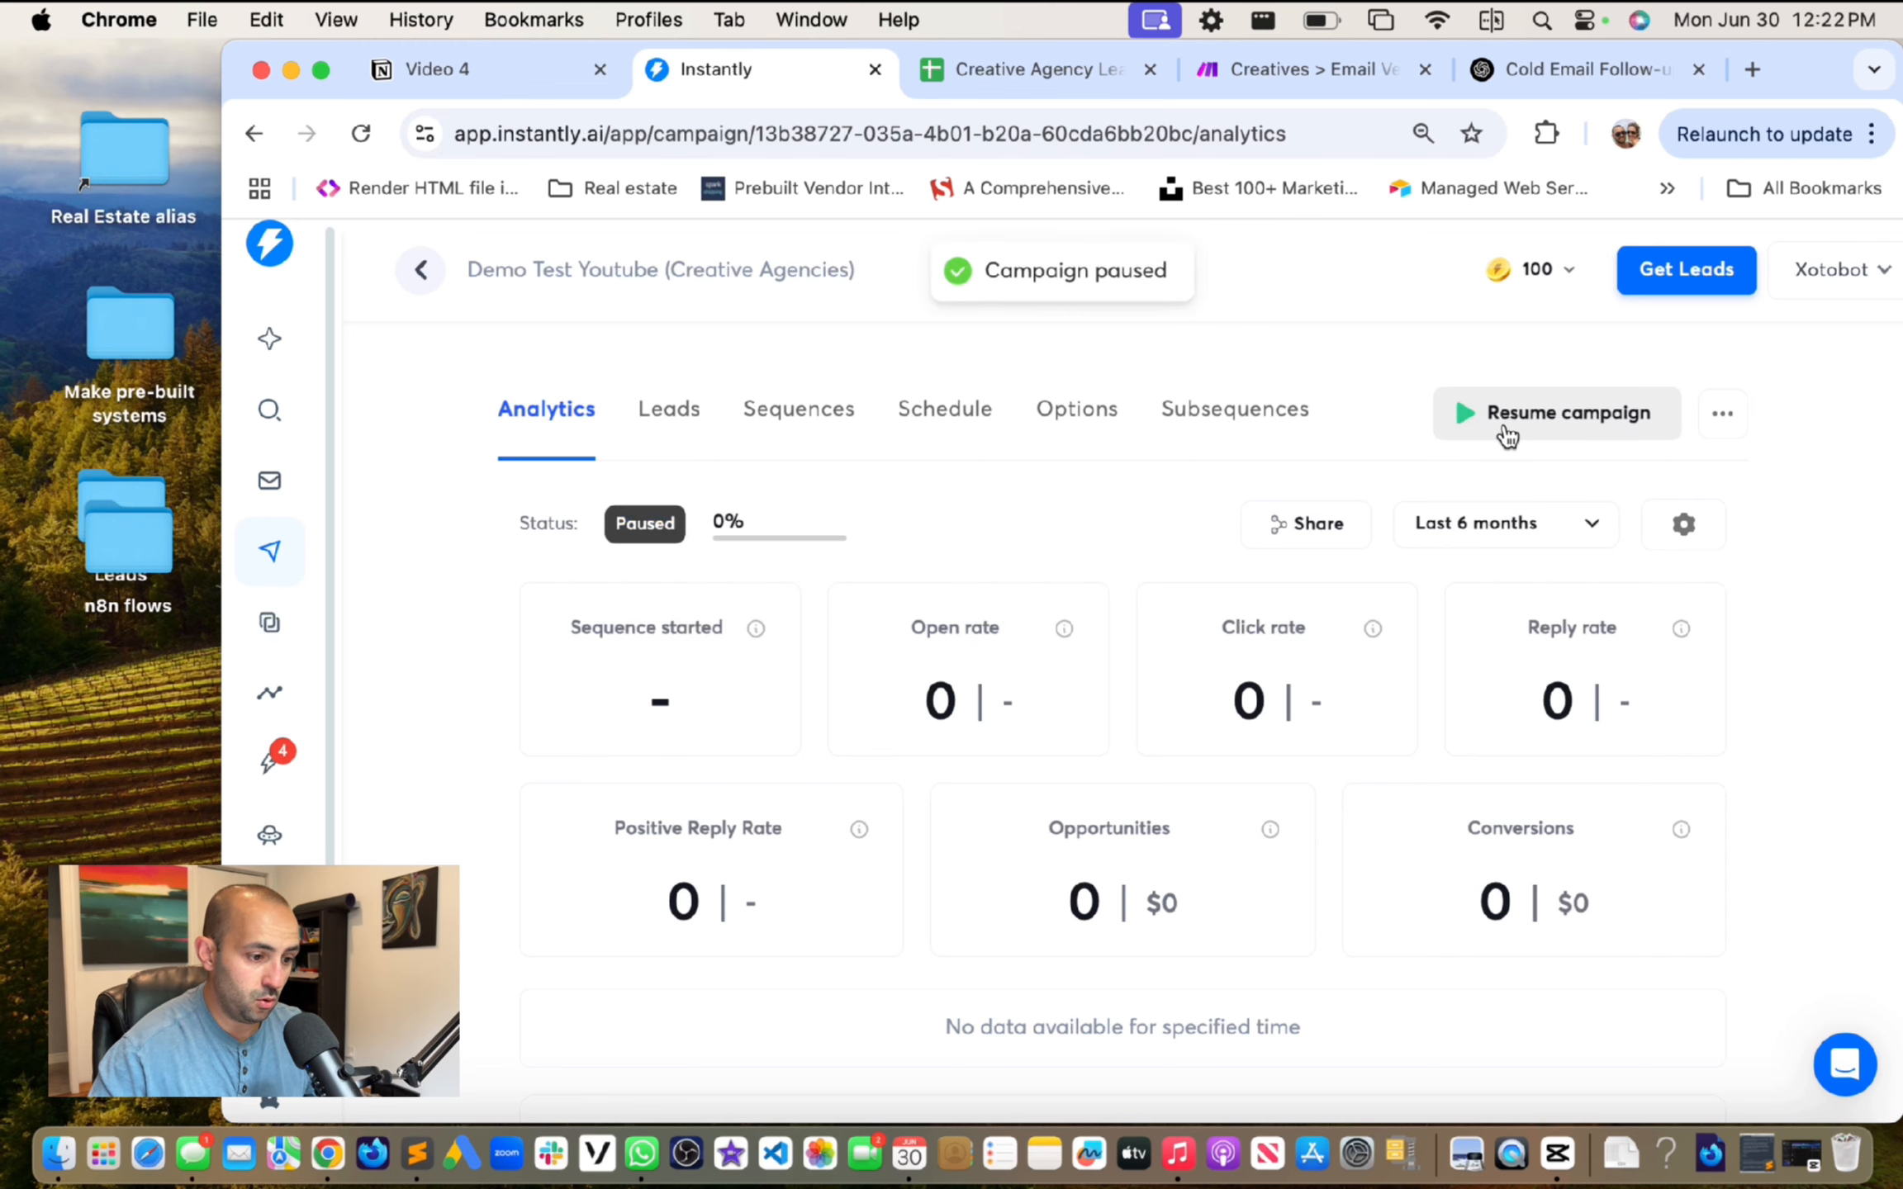
left_click(671, 410)
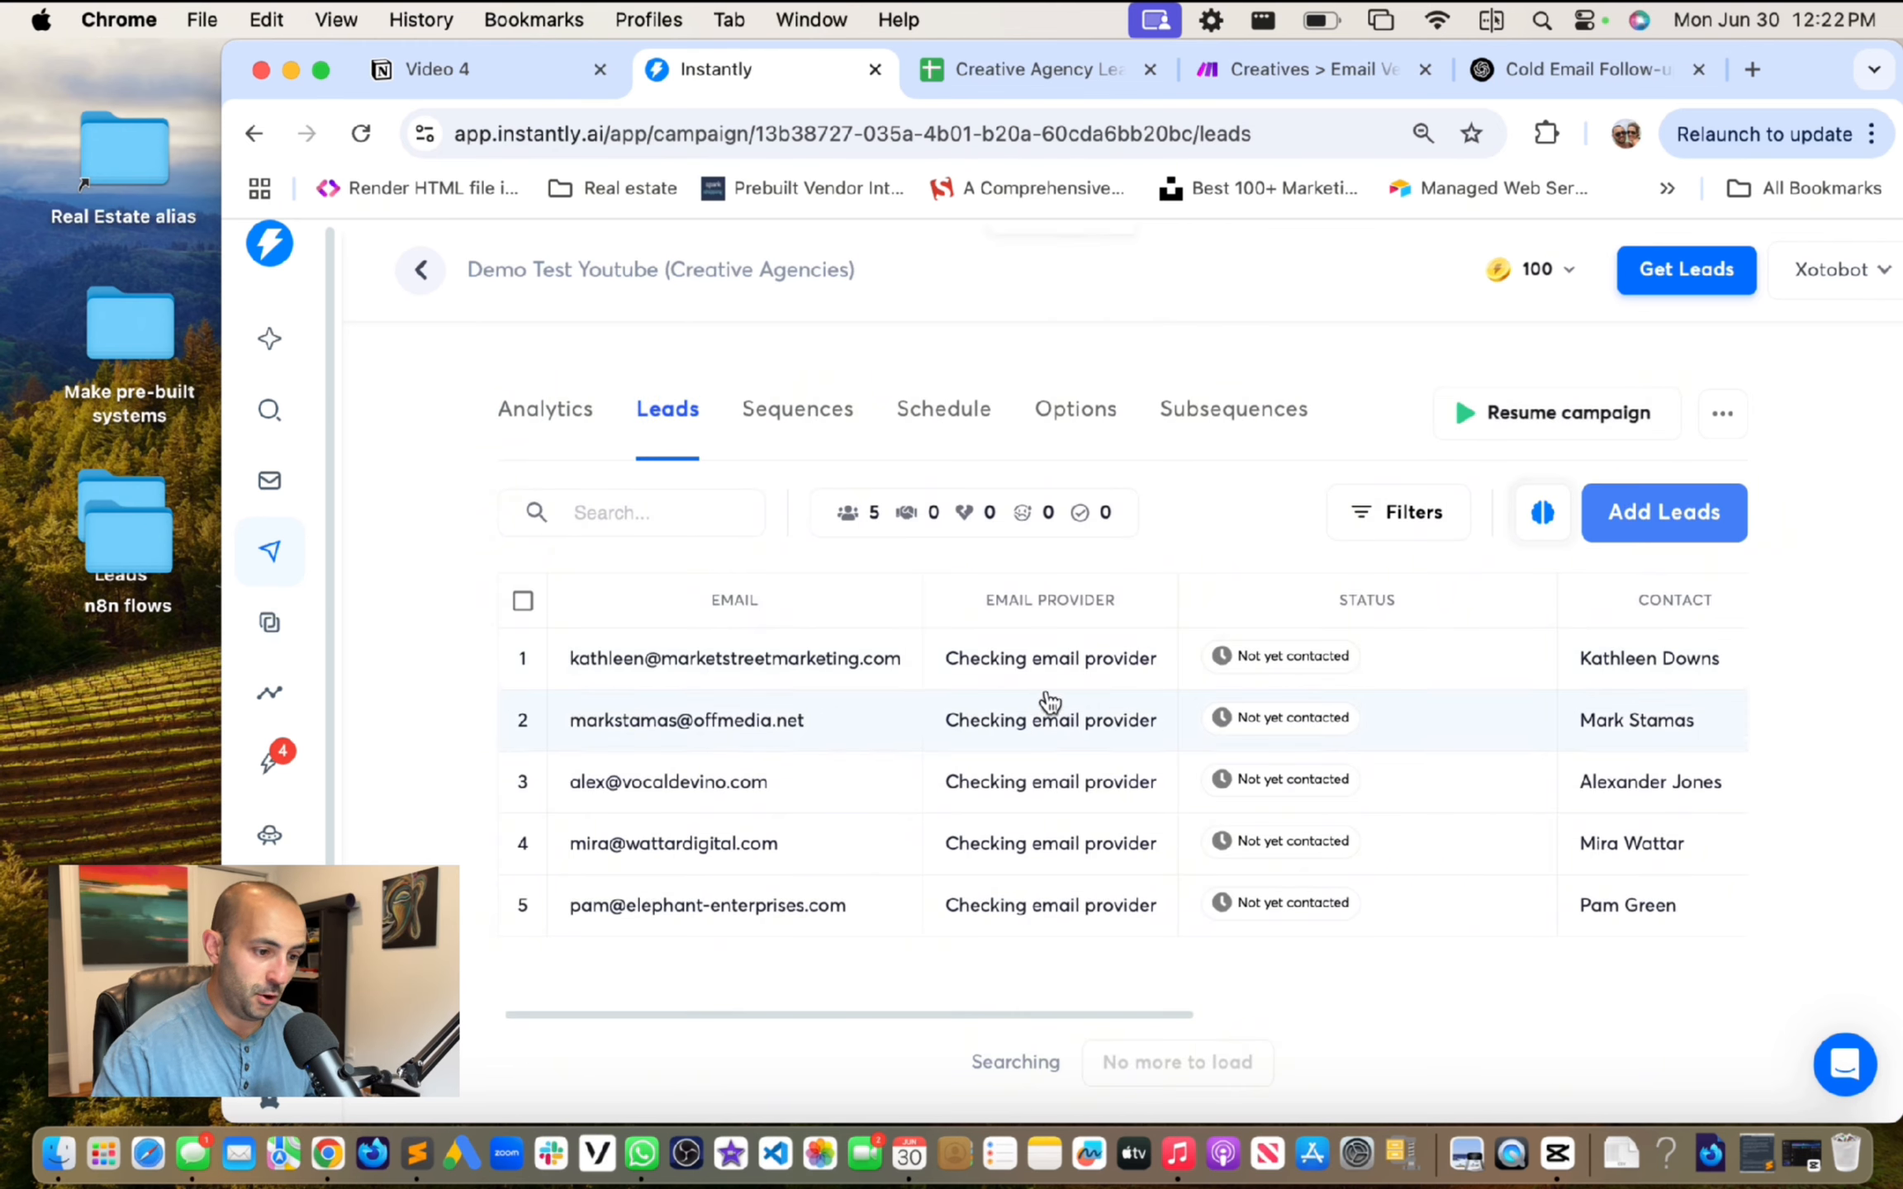
left_click(270, 551)
Step: Open the Demo Test Youtube campaign's analytics from the Campaigns list actions
mouse_move(1103, 641)
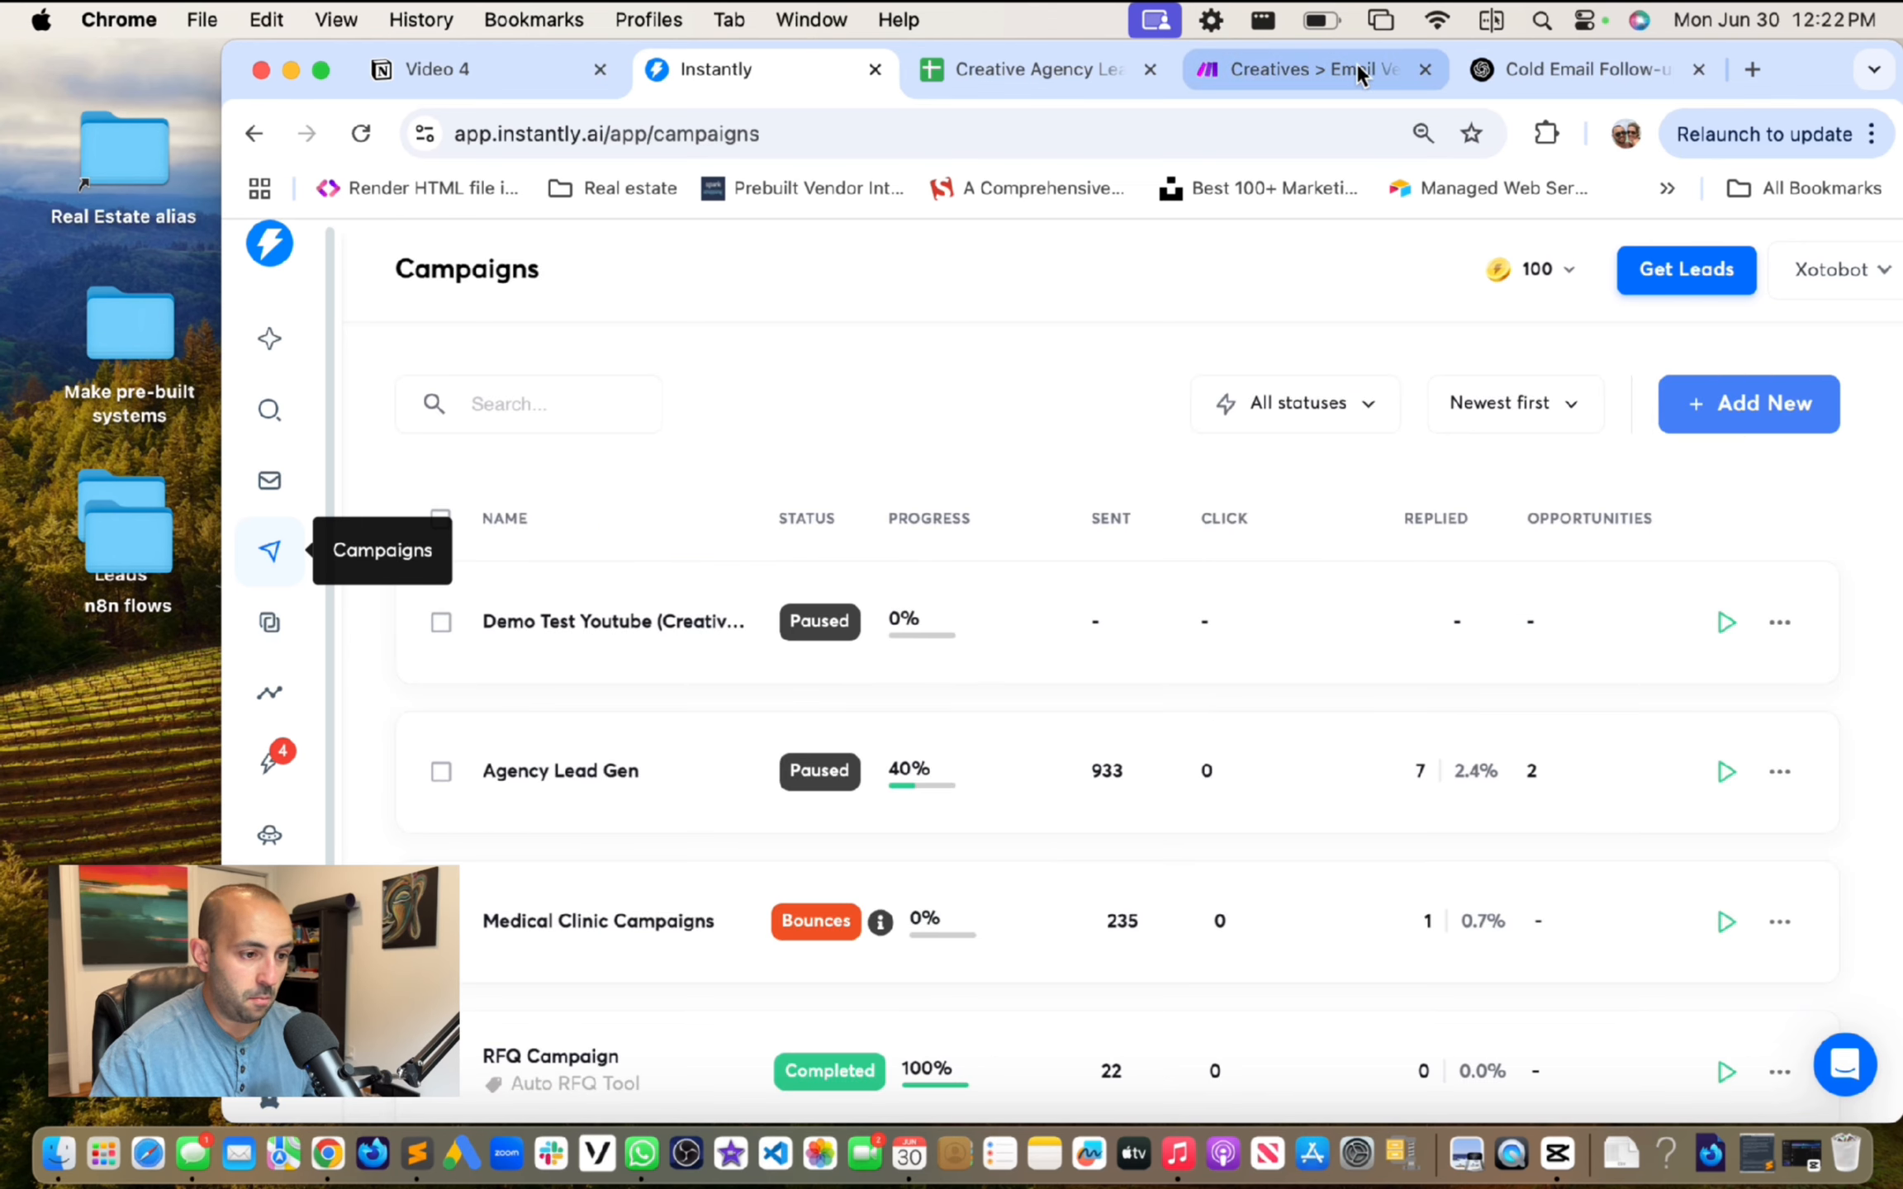
left_click(1340, 71)
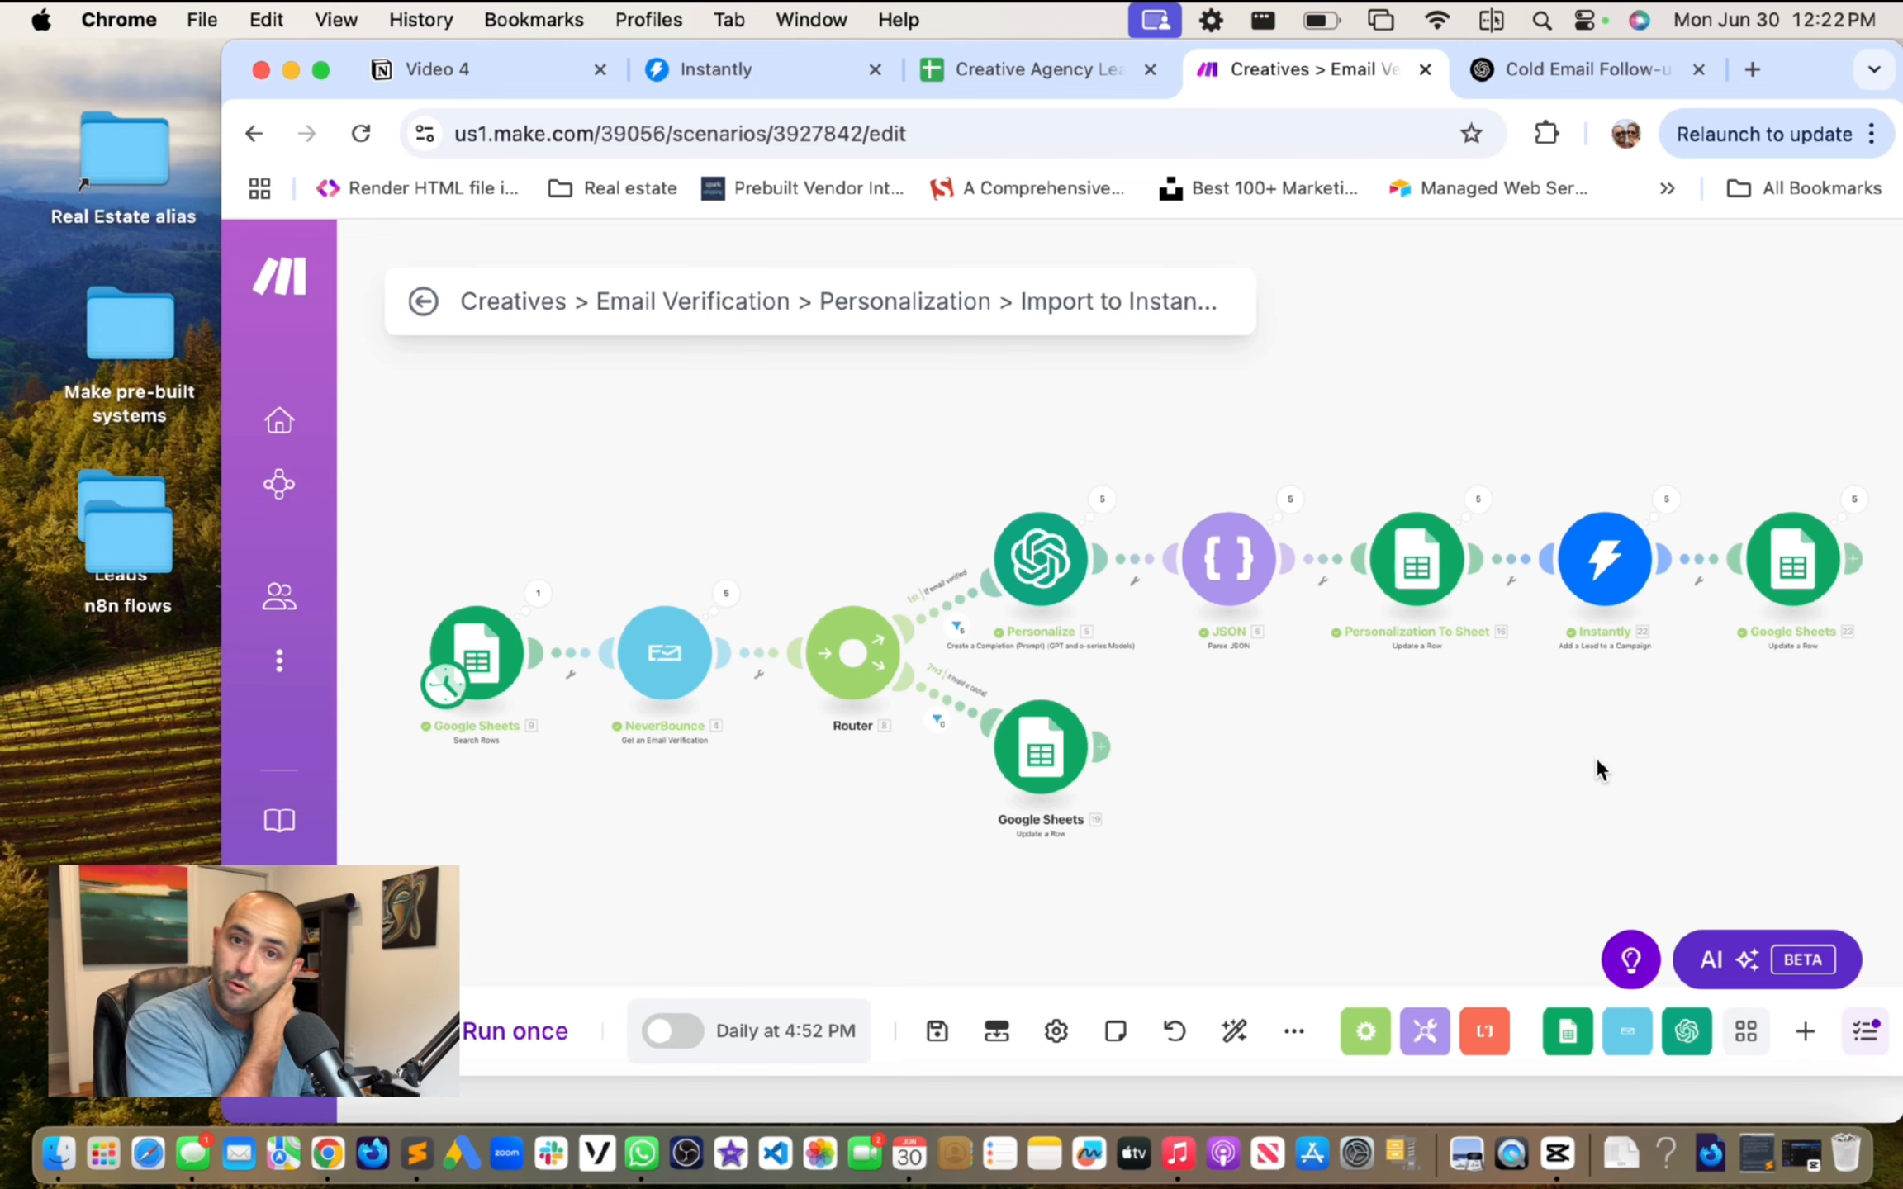
left_click(746, 65)
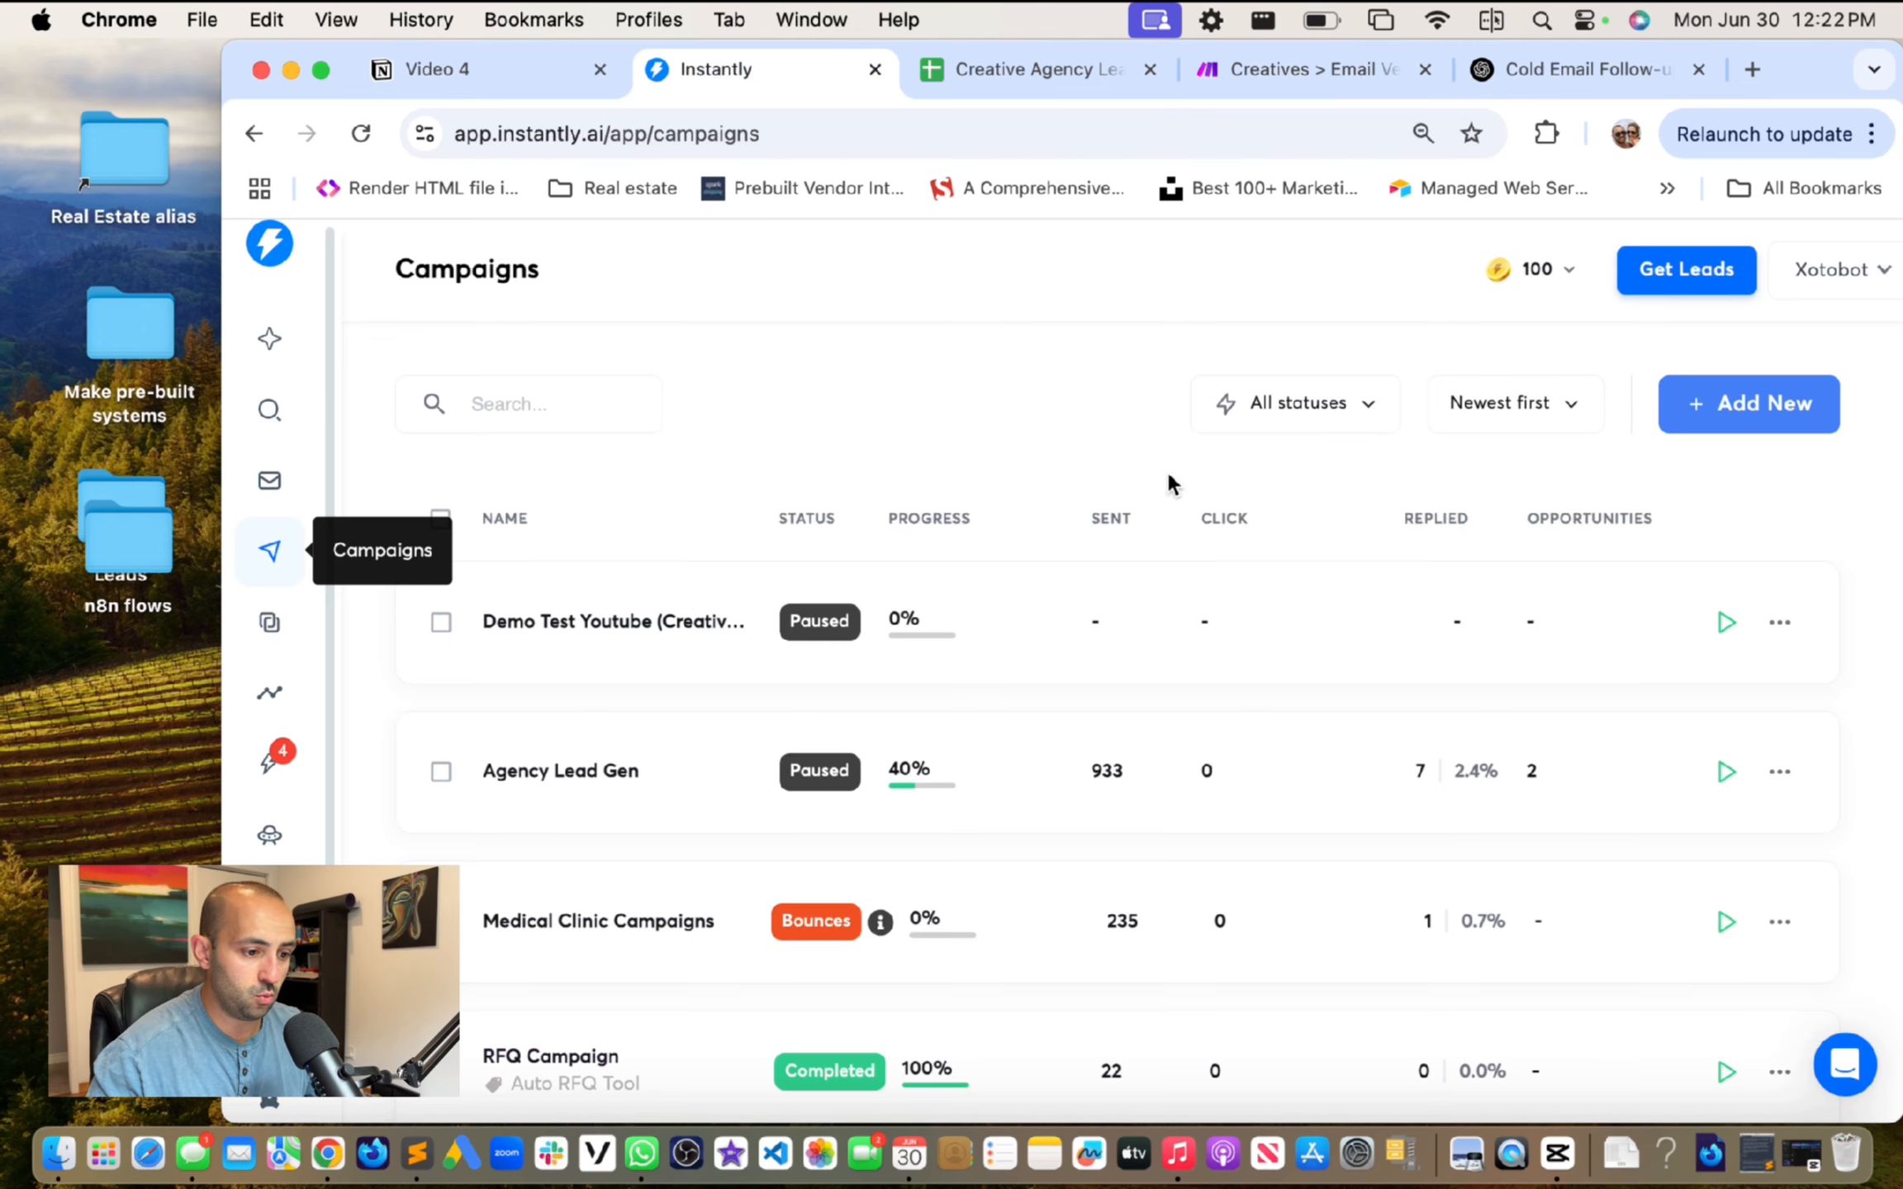
left_click(1797, 625)
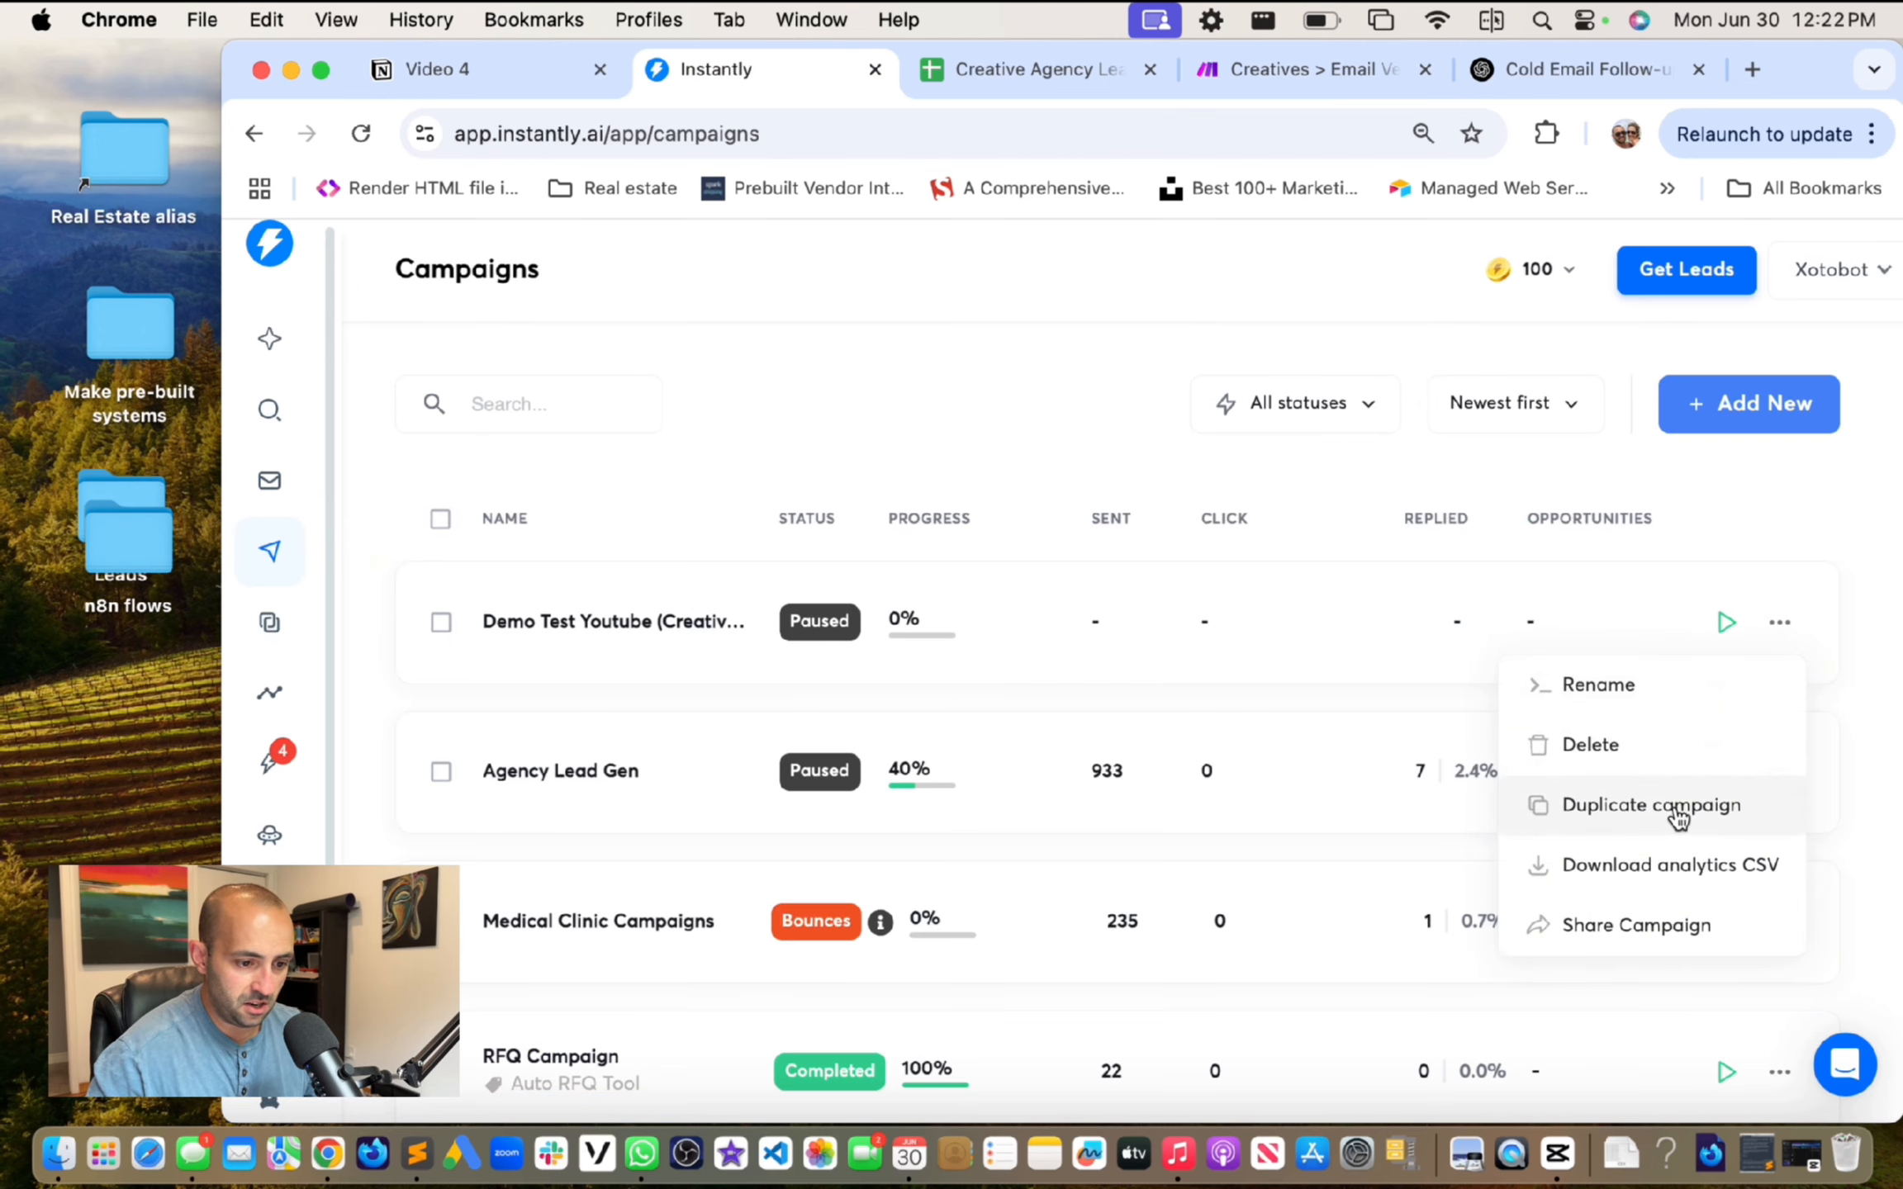
left_click(1157, 635)
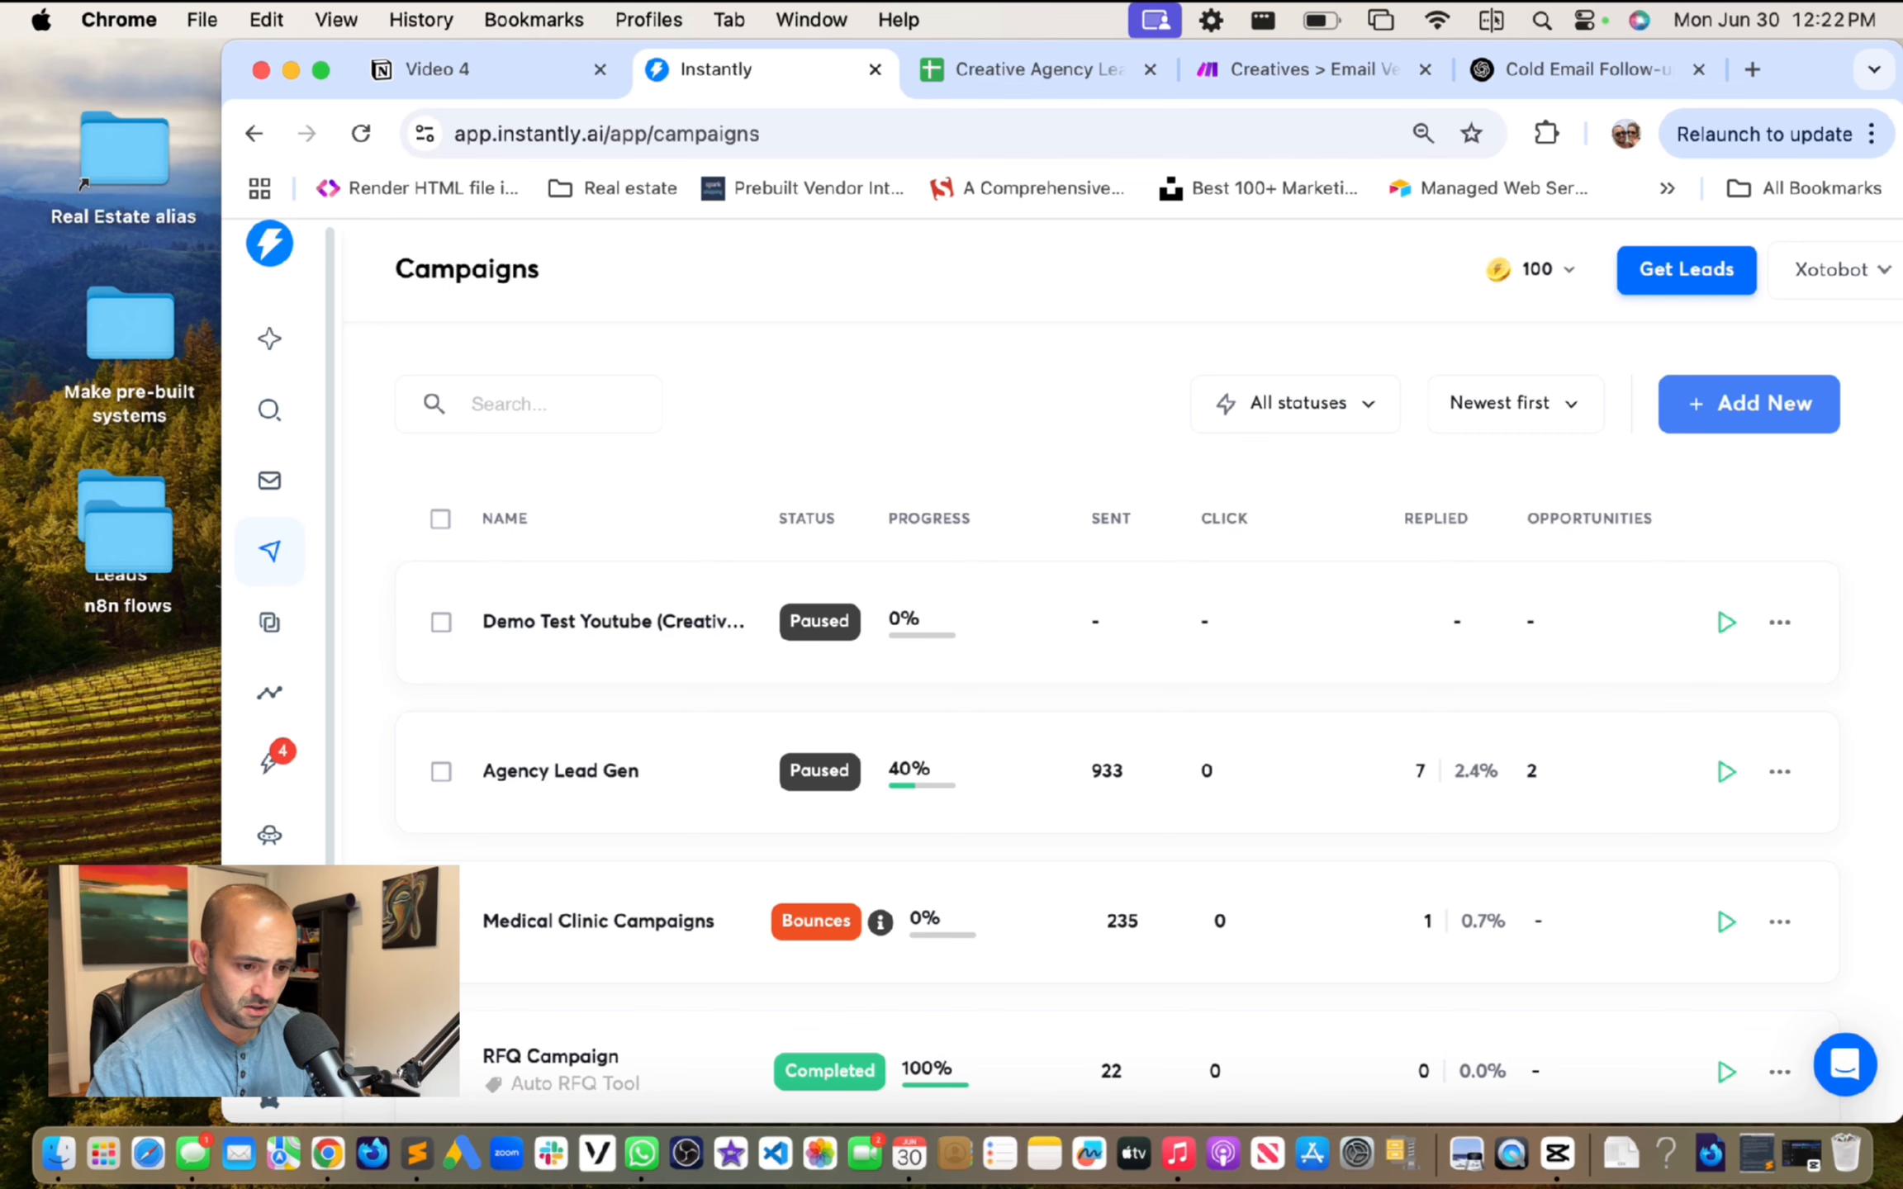
left_click(1791, 623)
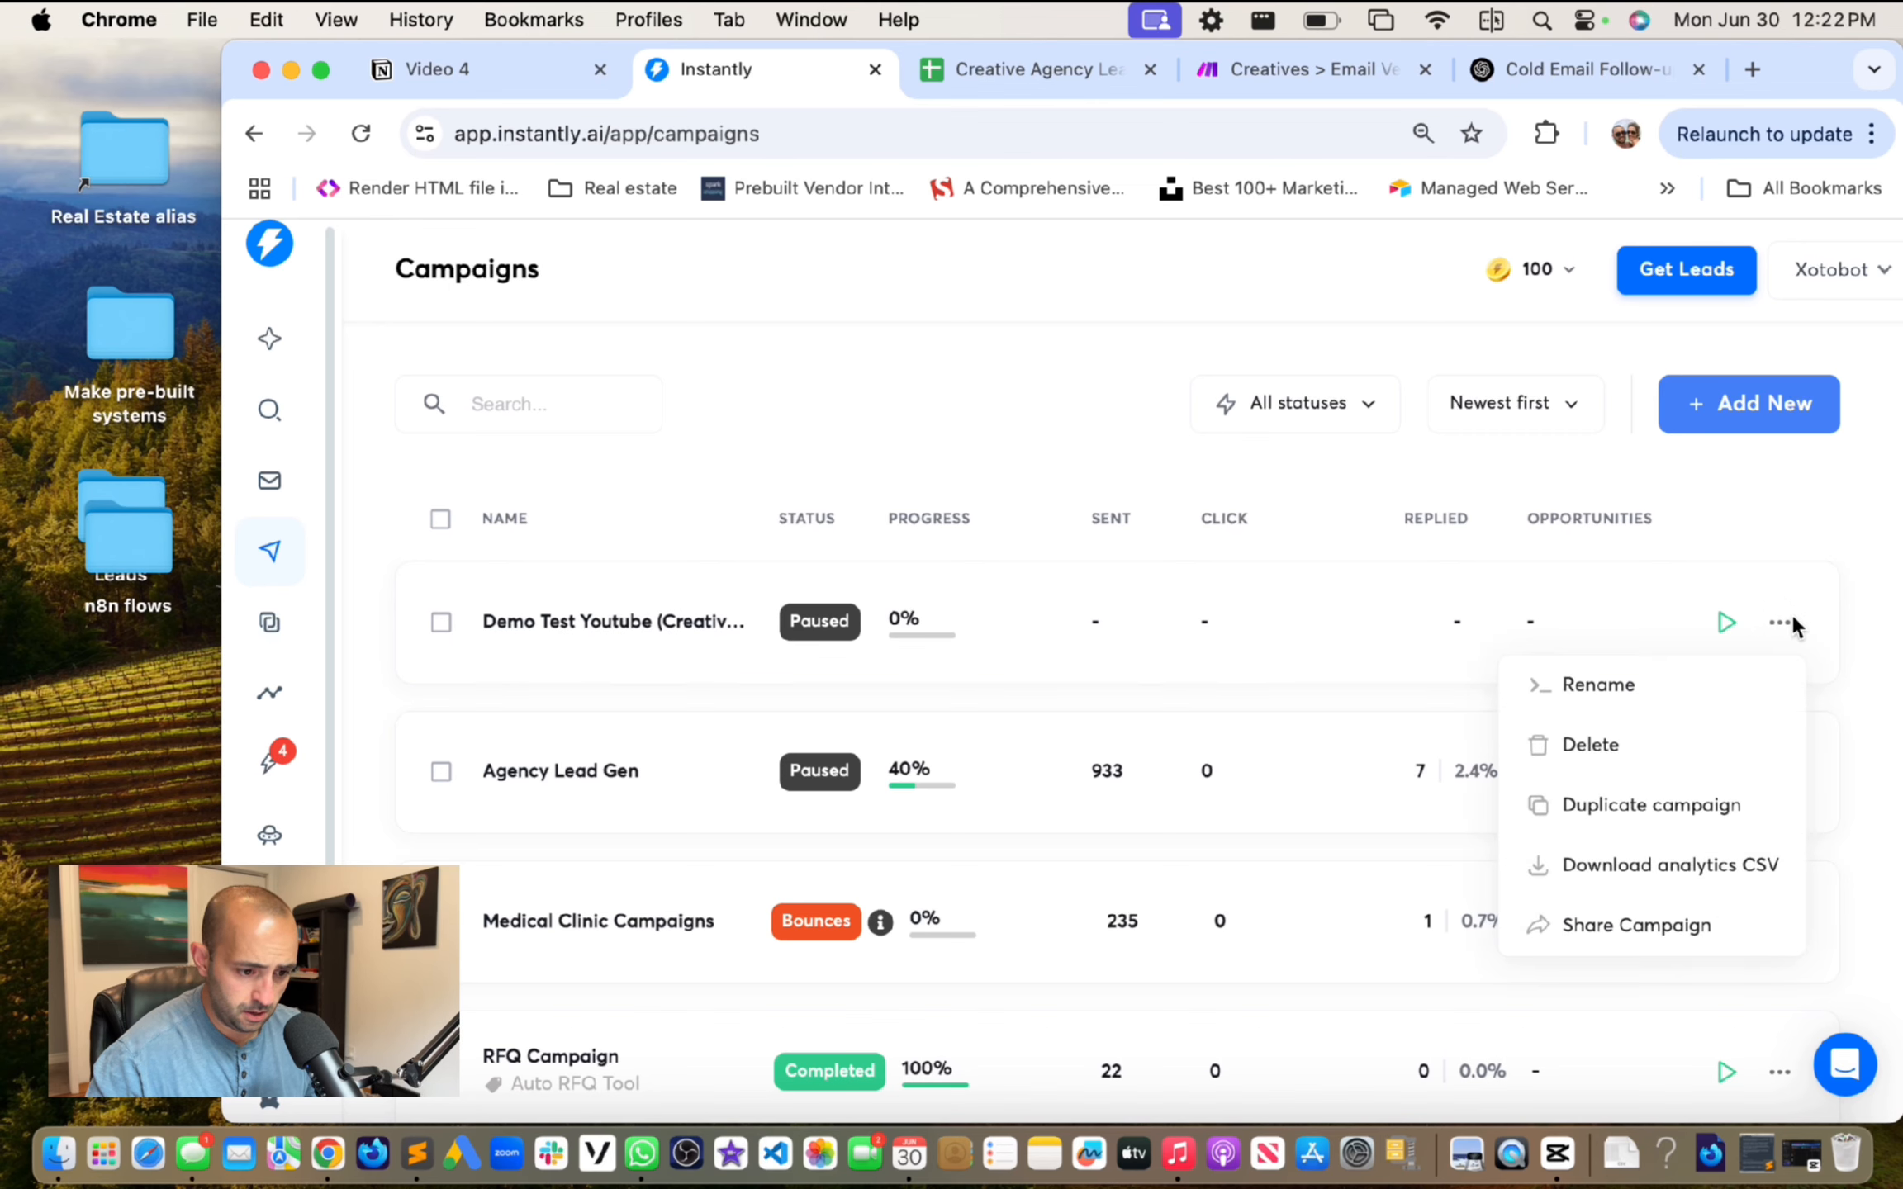
left_click(611, 618)
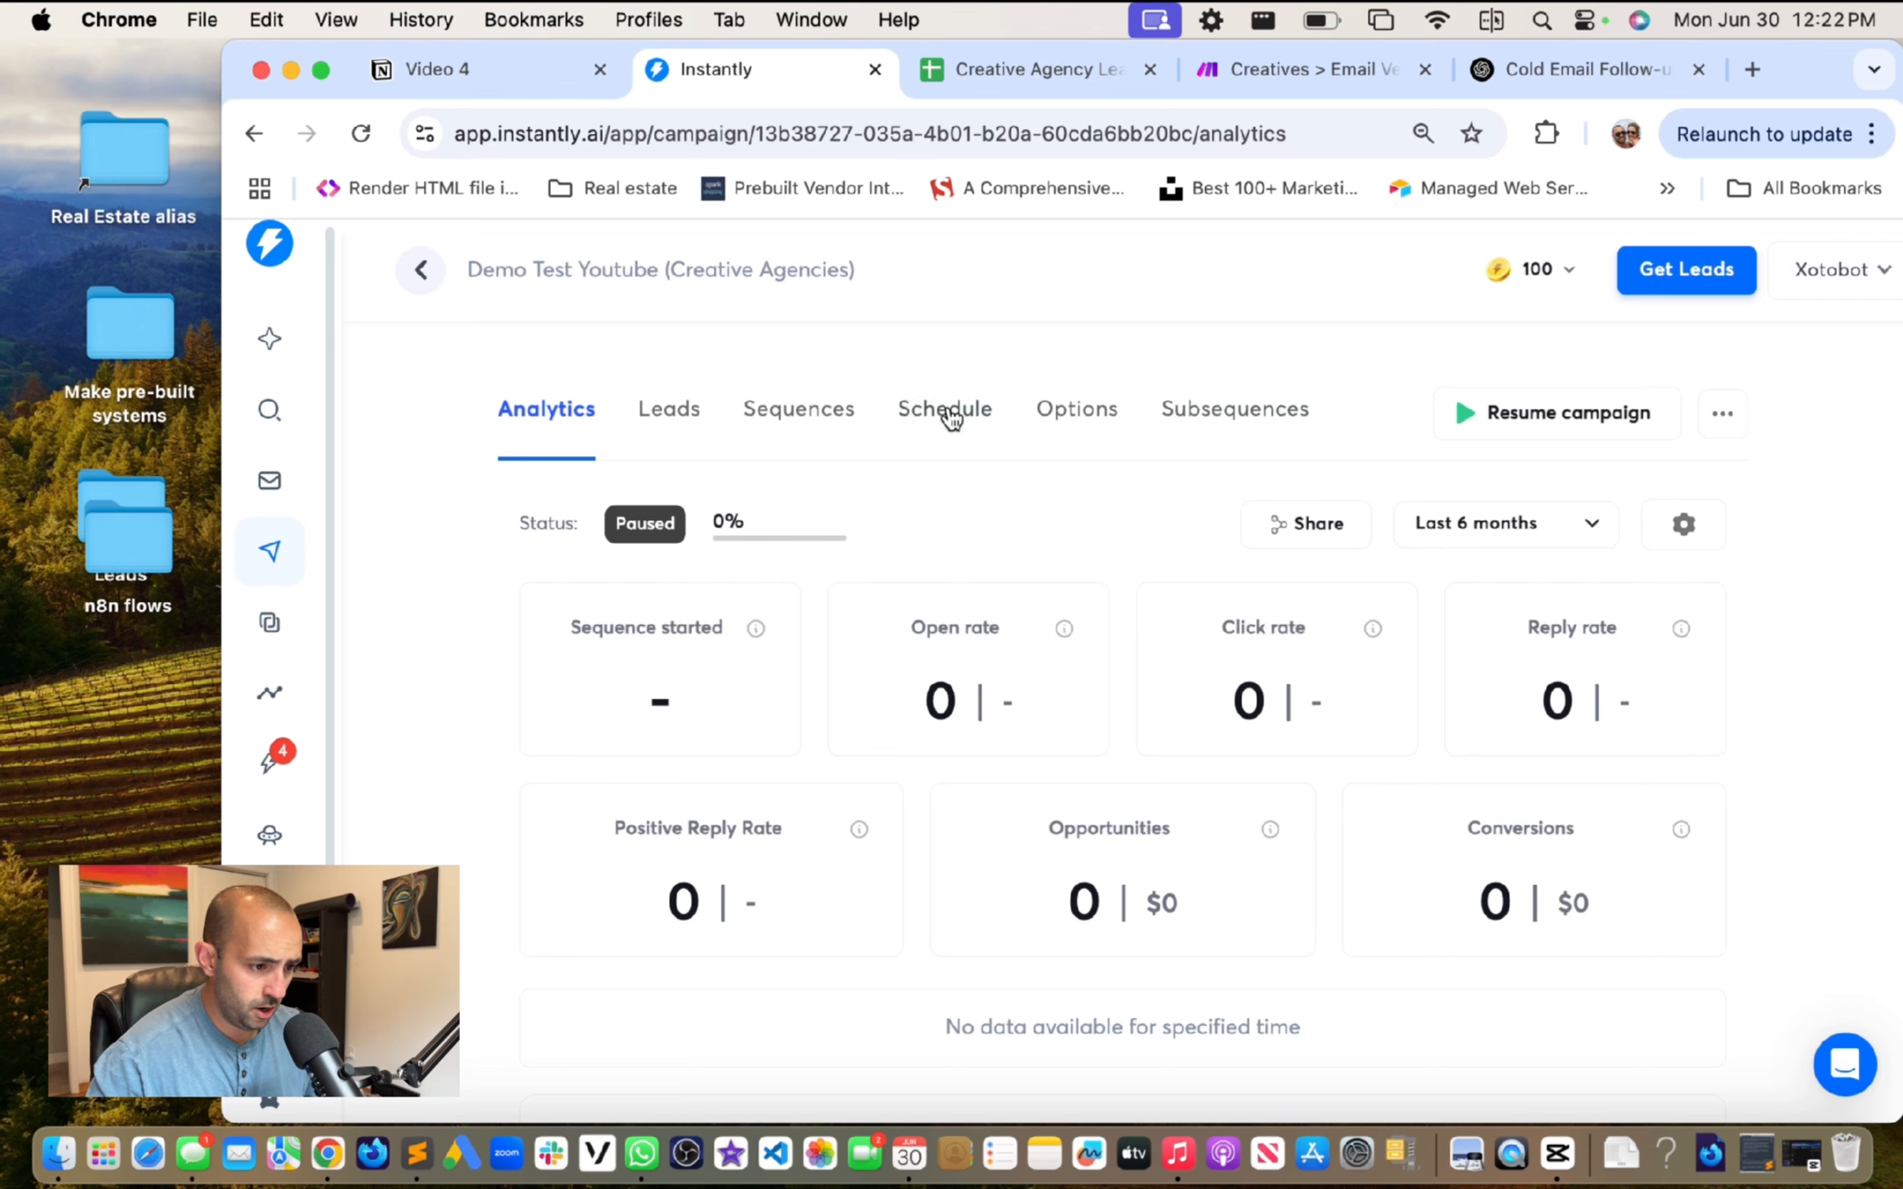
Step: In the campaign Options, choose the sending email accounts and keep the daily limit at 30
left_click(1113, 423)
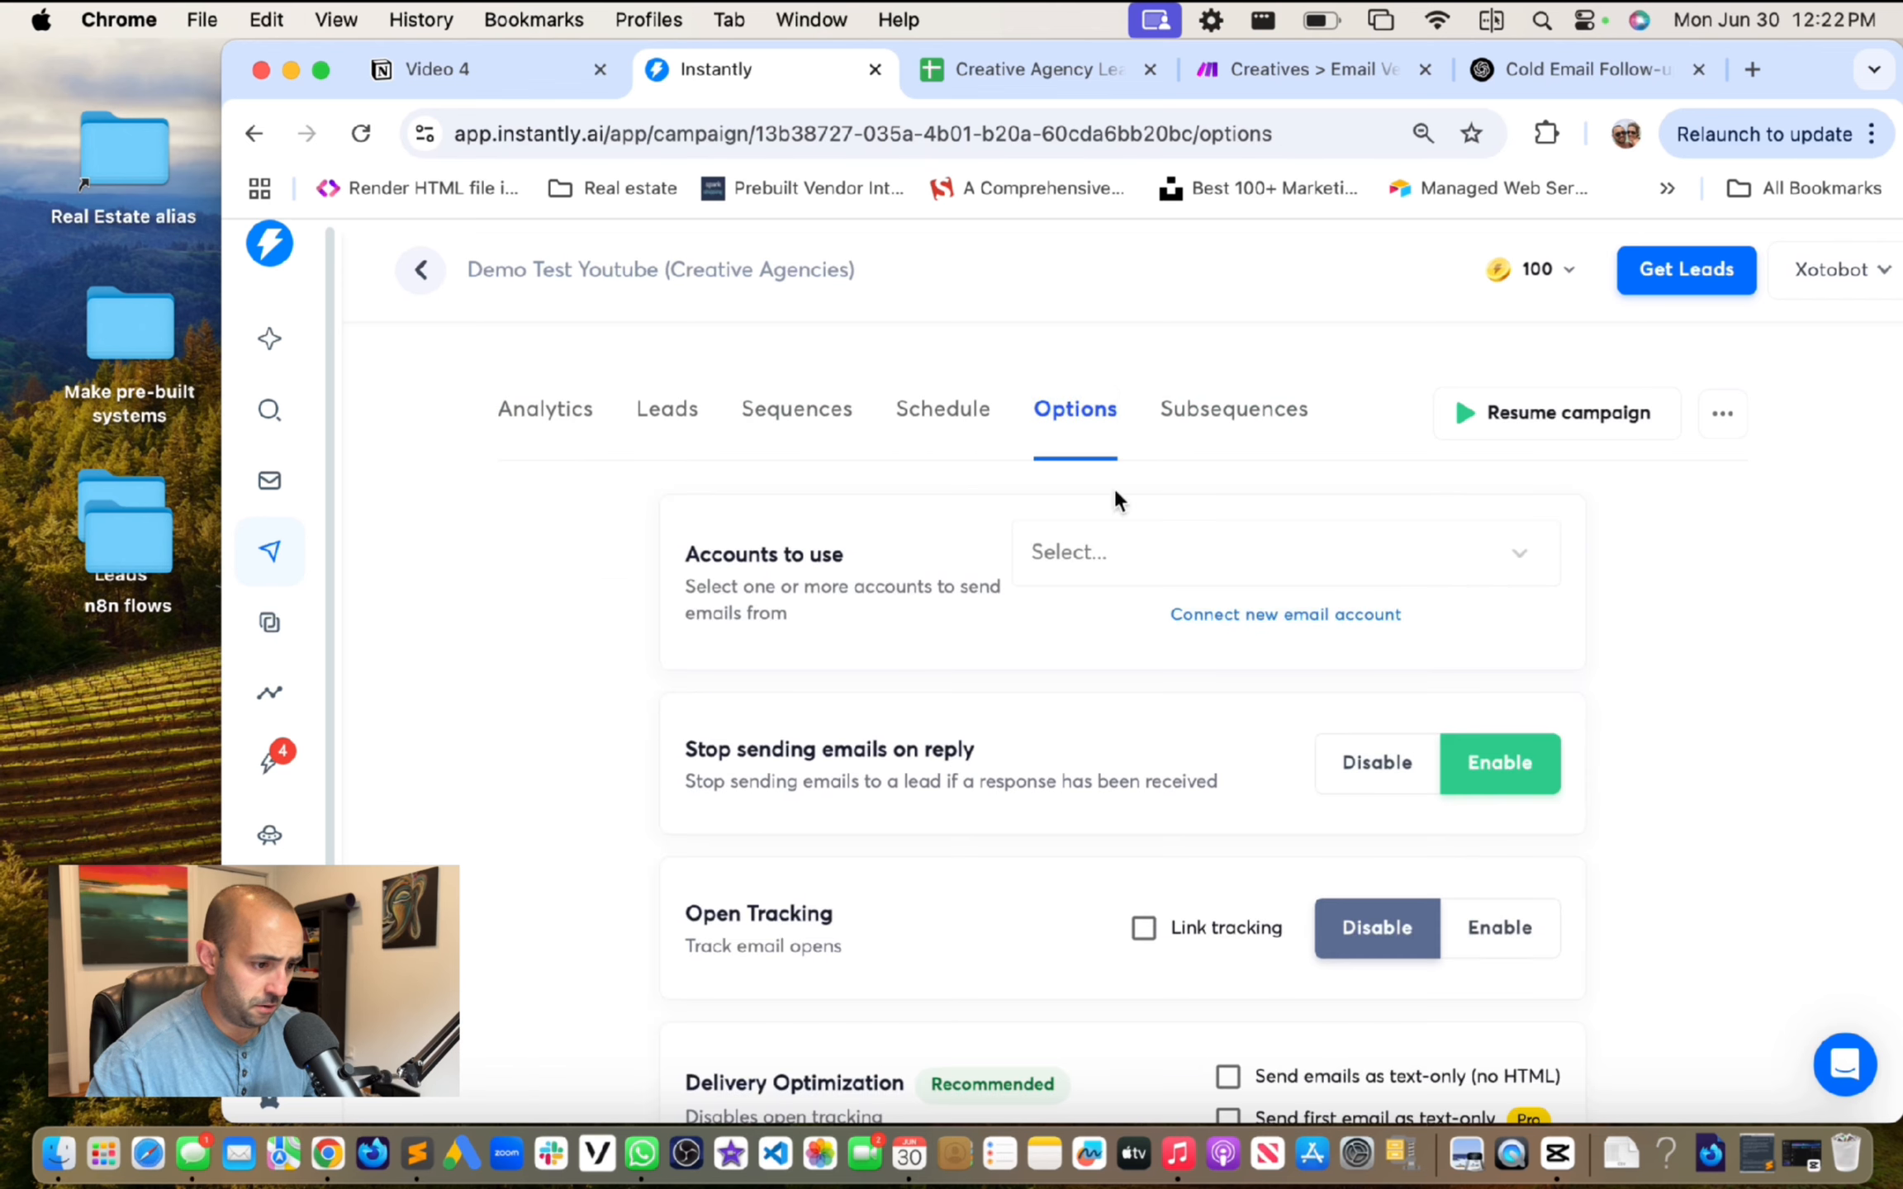
scroll(1140, 529, "down", 1)
left_click(1183, 520)
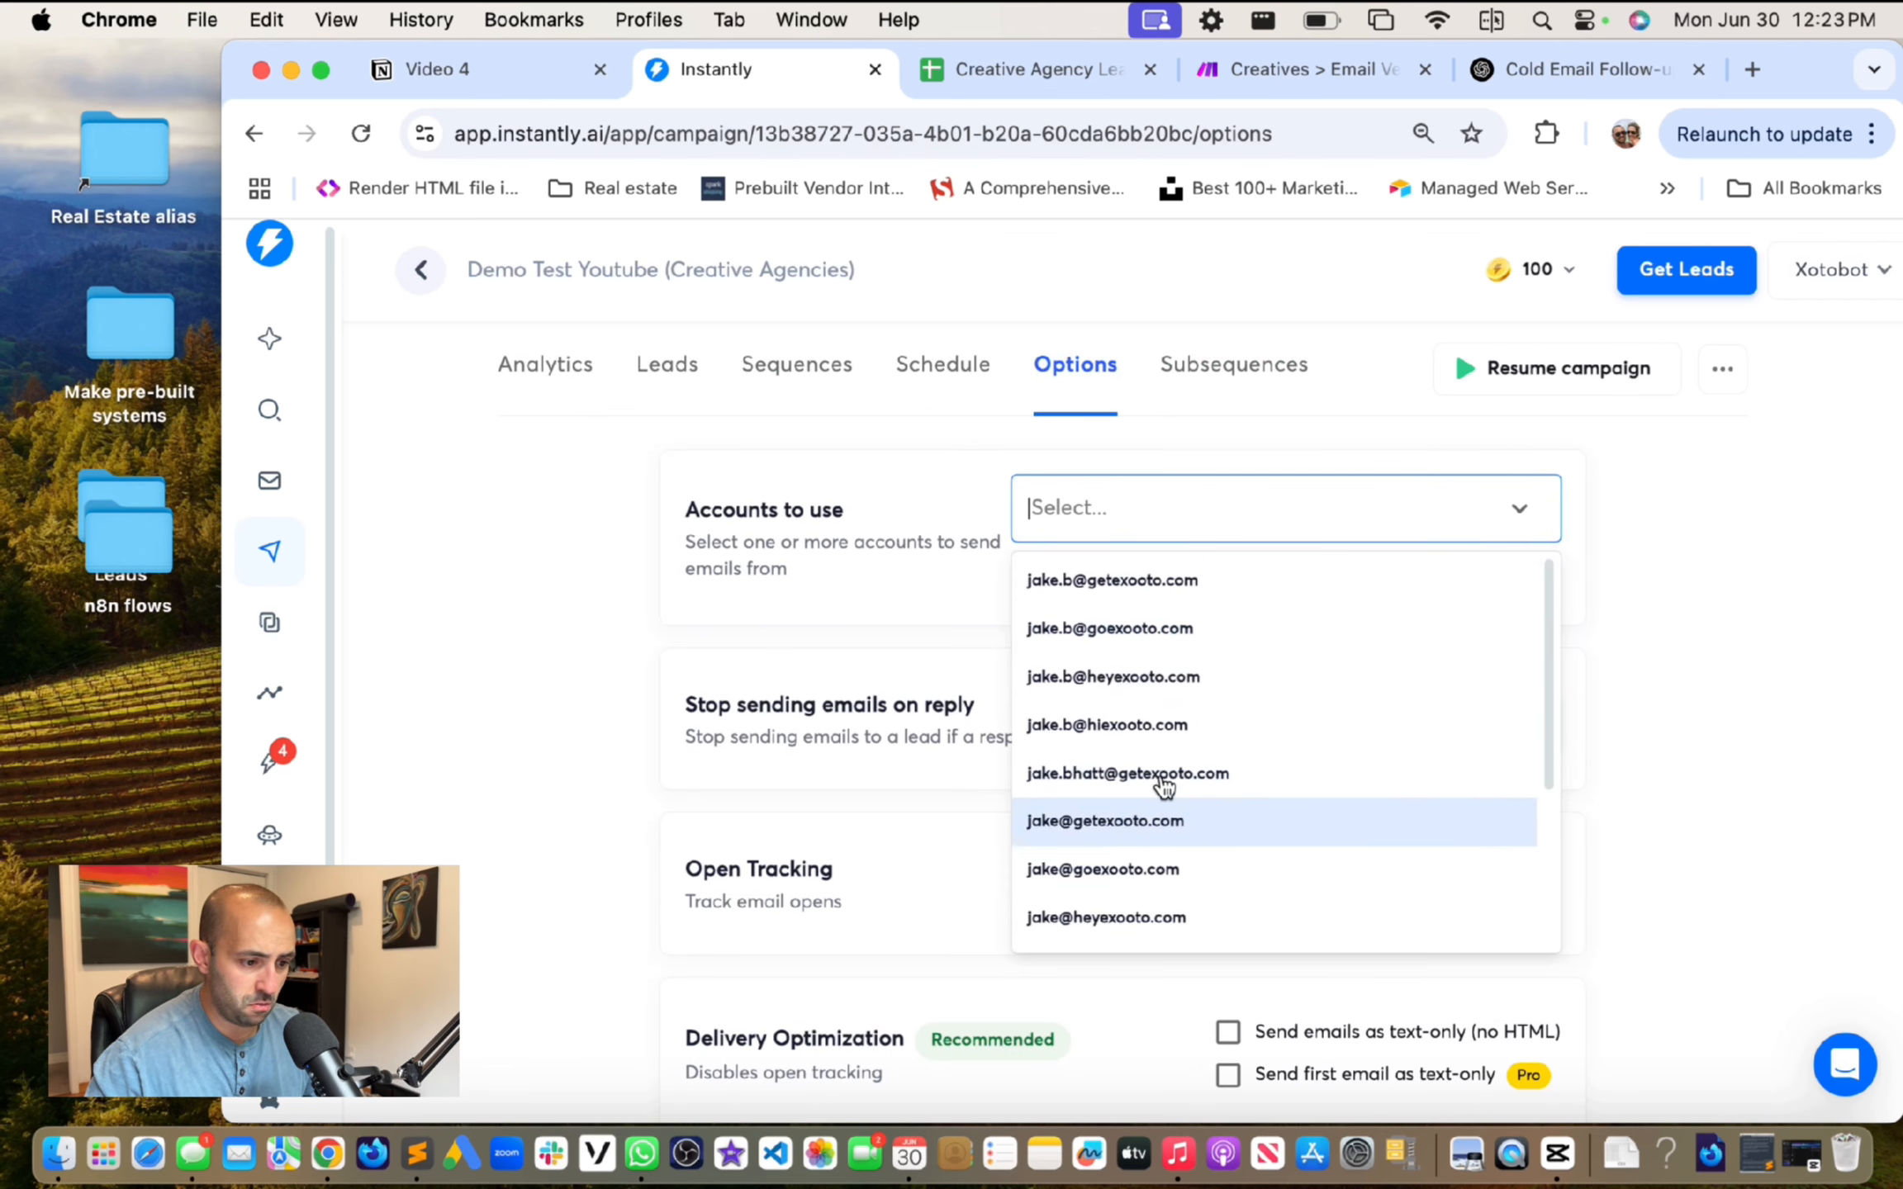
scroll(1575, 624, "down", 2)
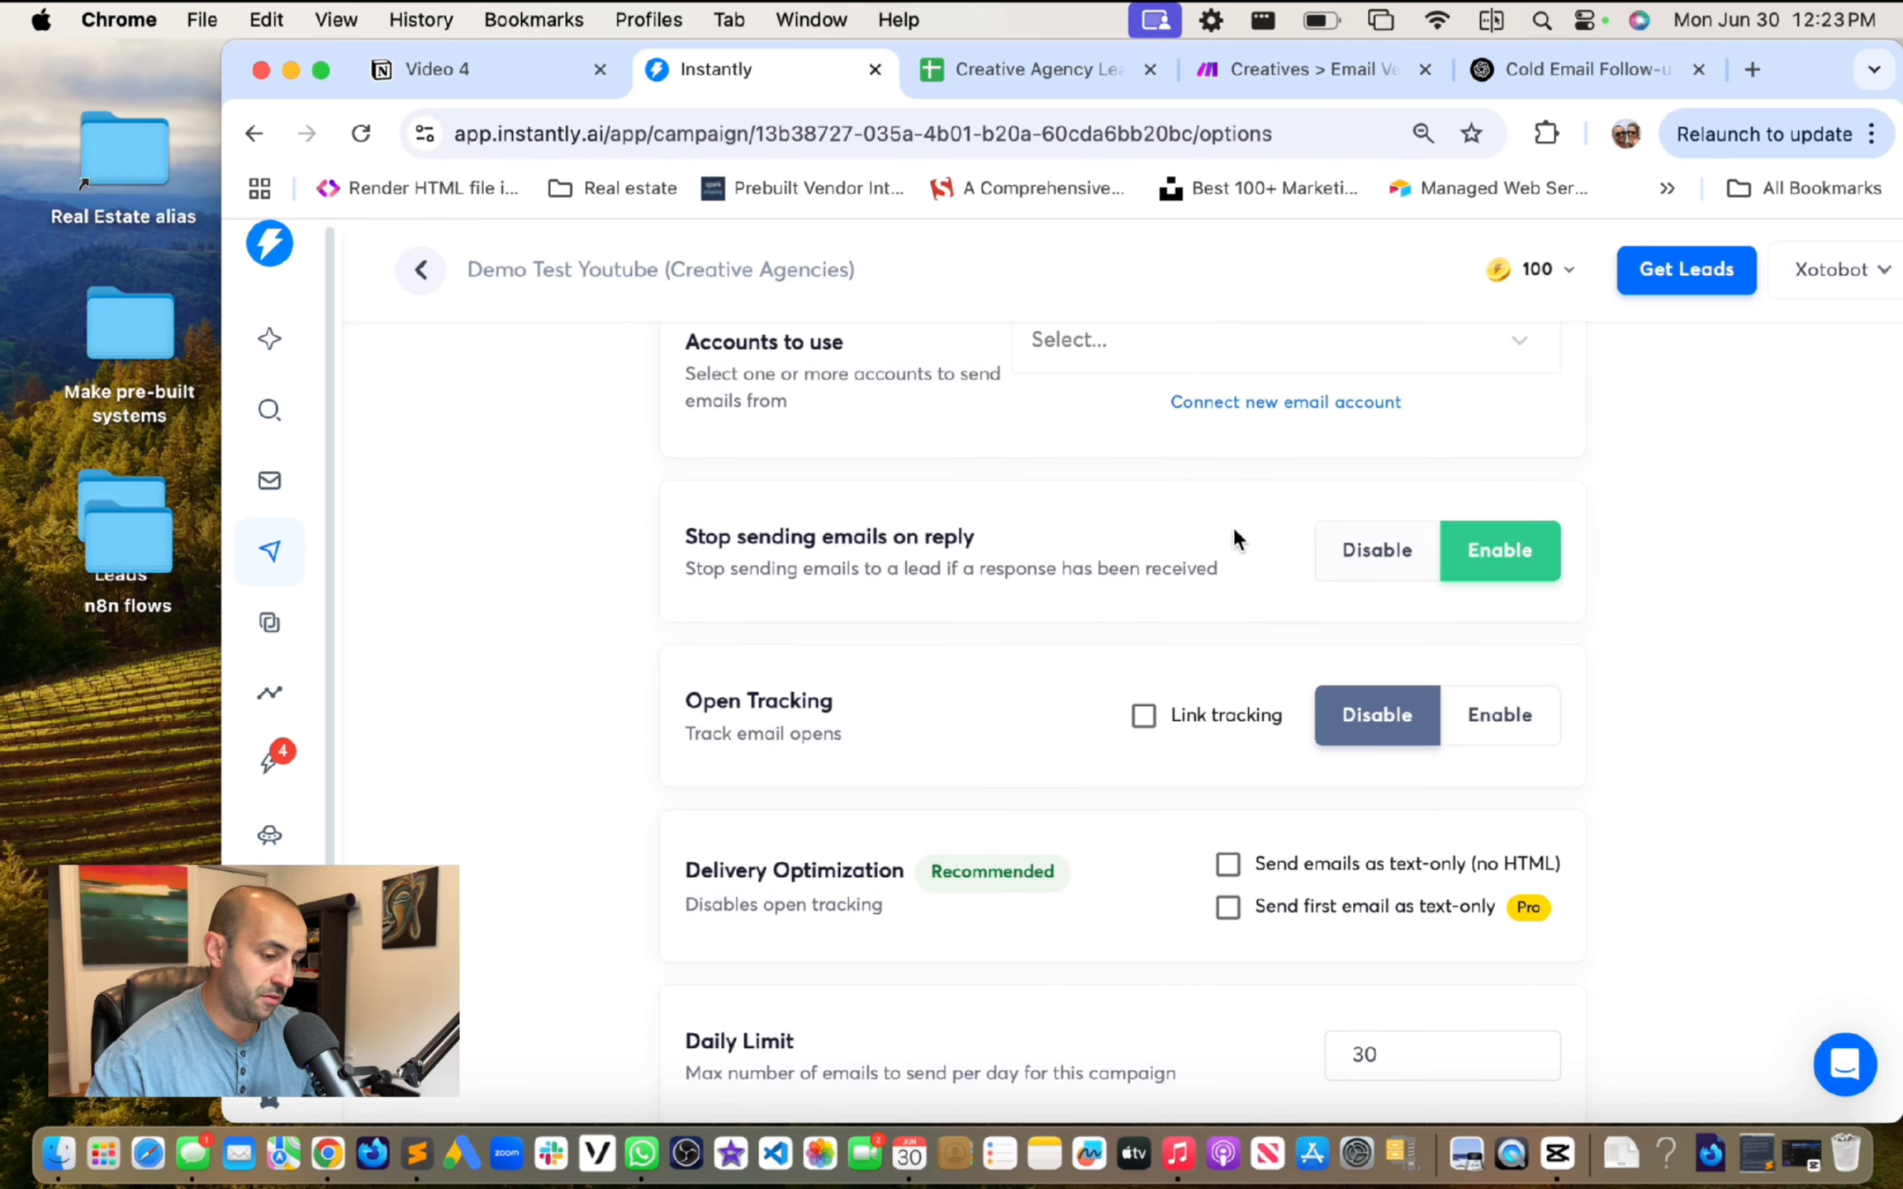
scroll(1230, 554, "down", 3)
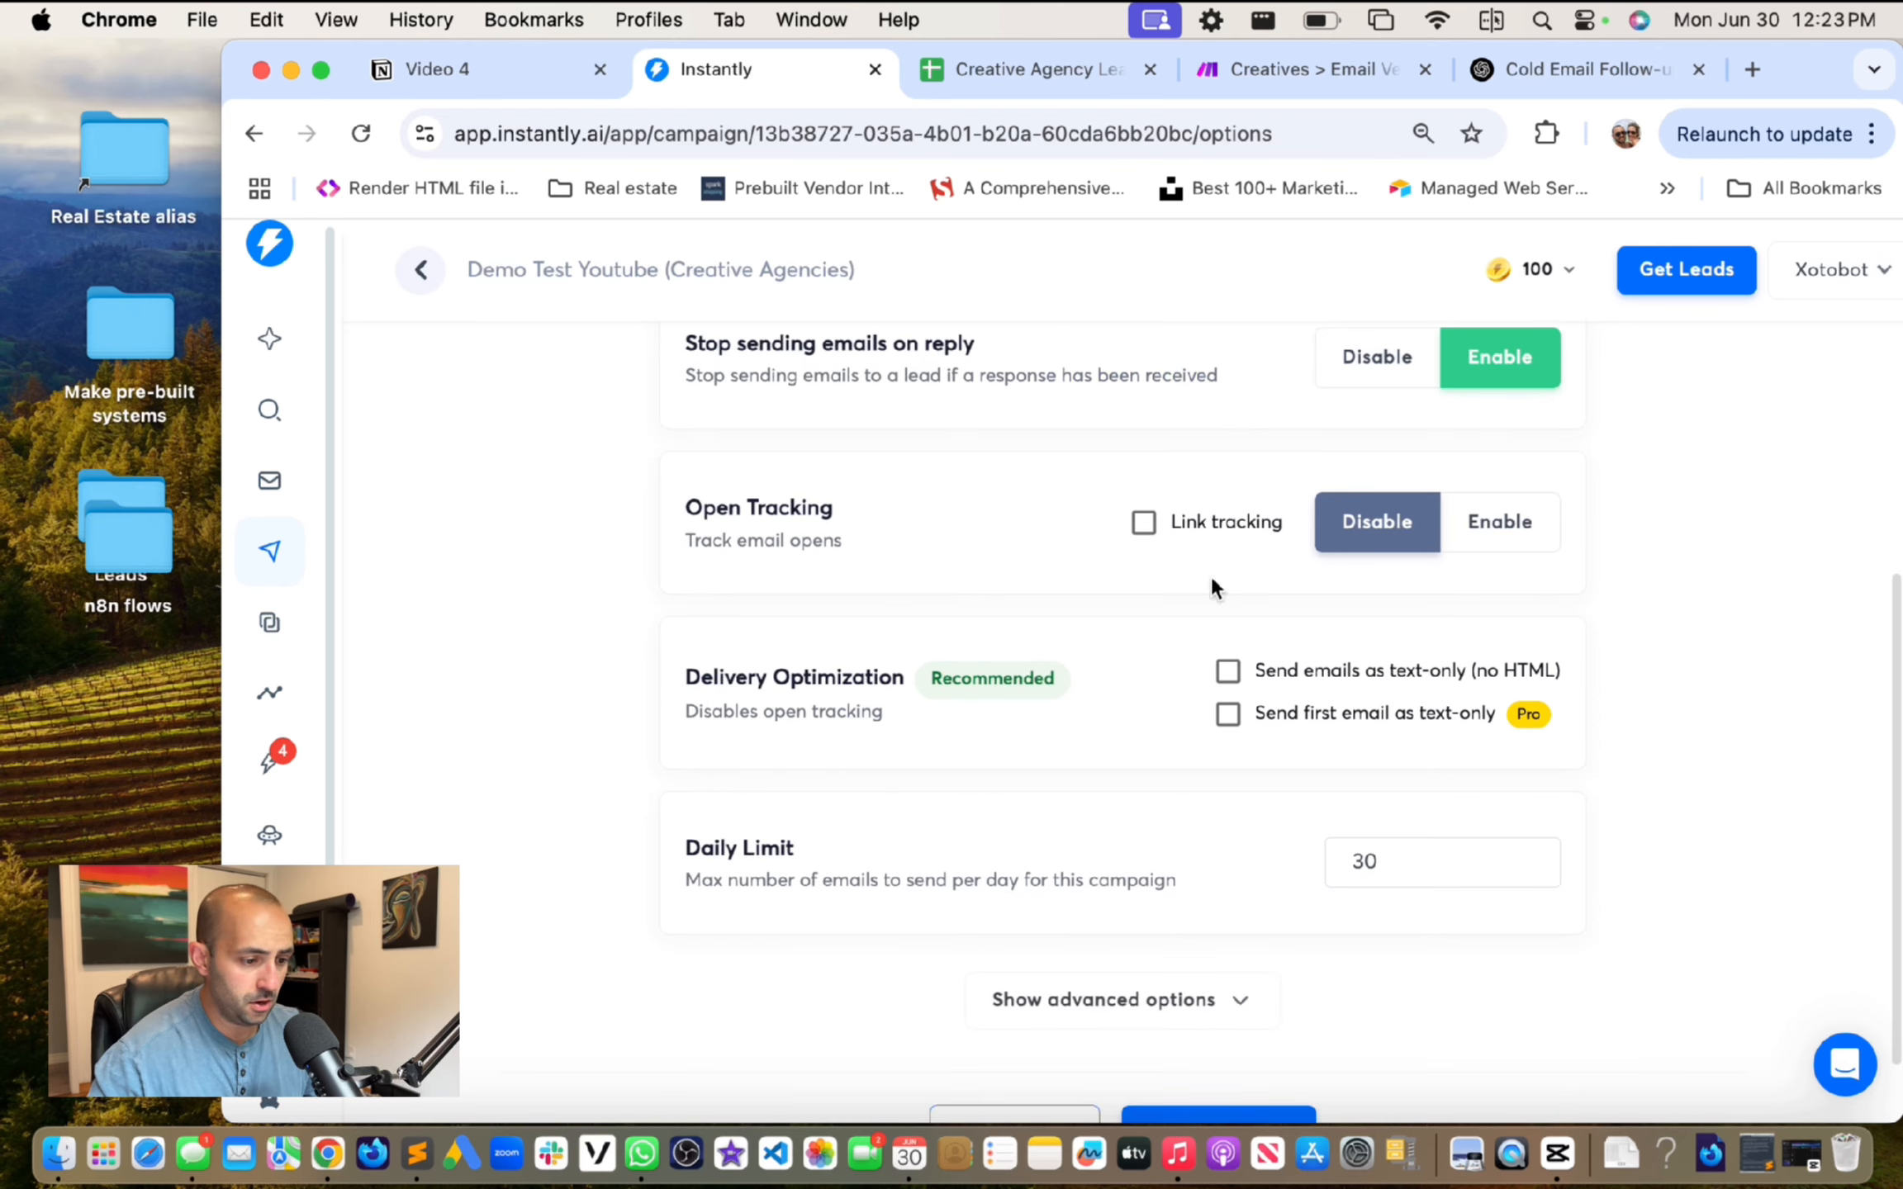
scroll(873, 532, "down", 1)
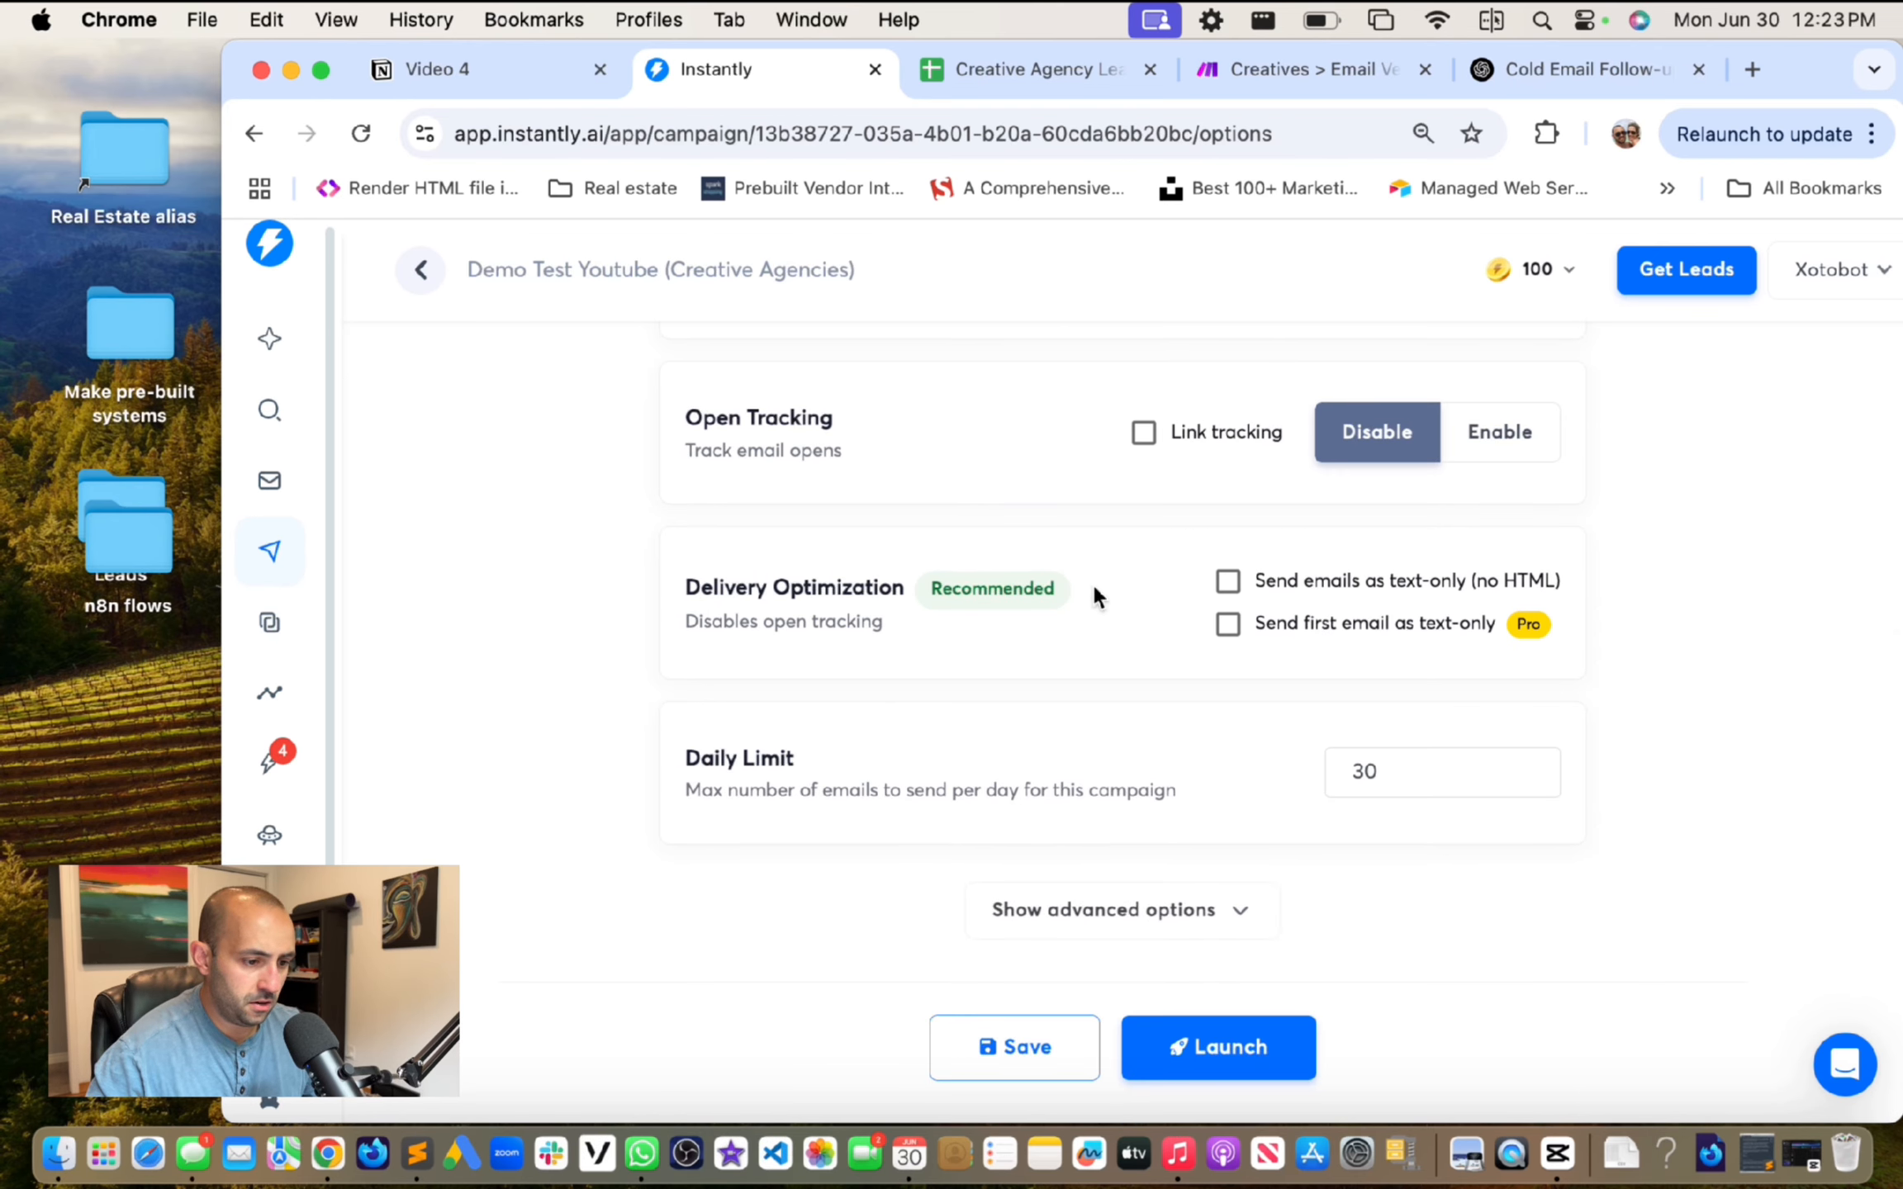
double_click(1456, 781)
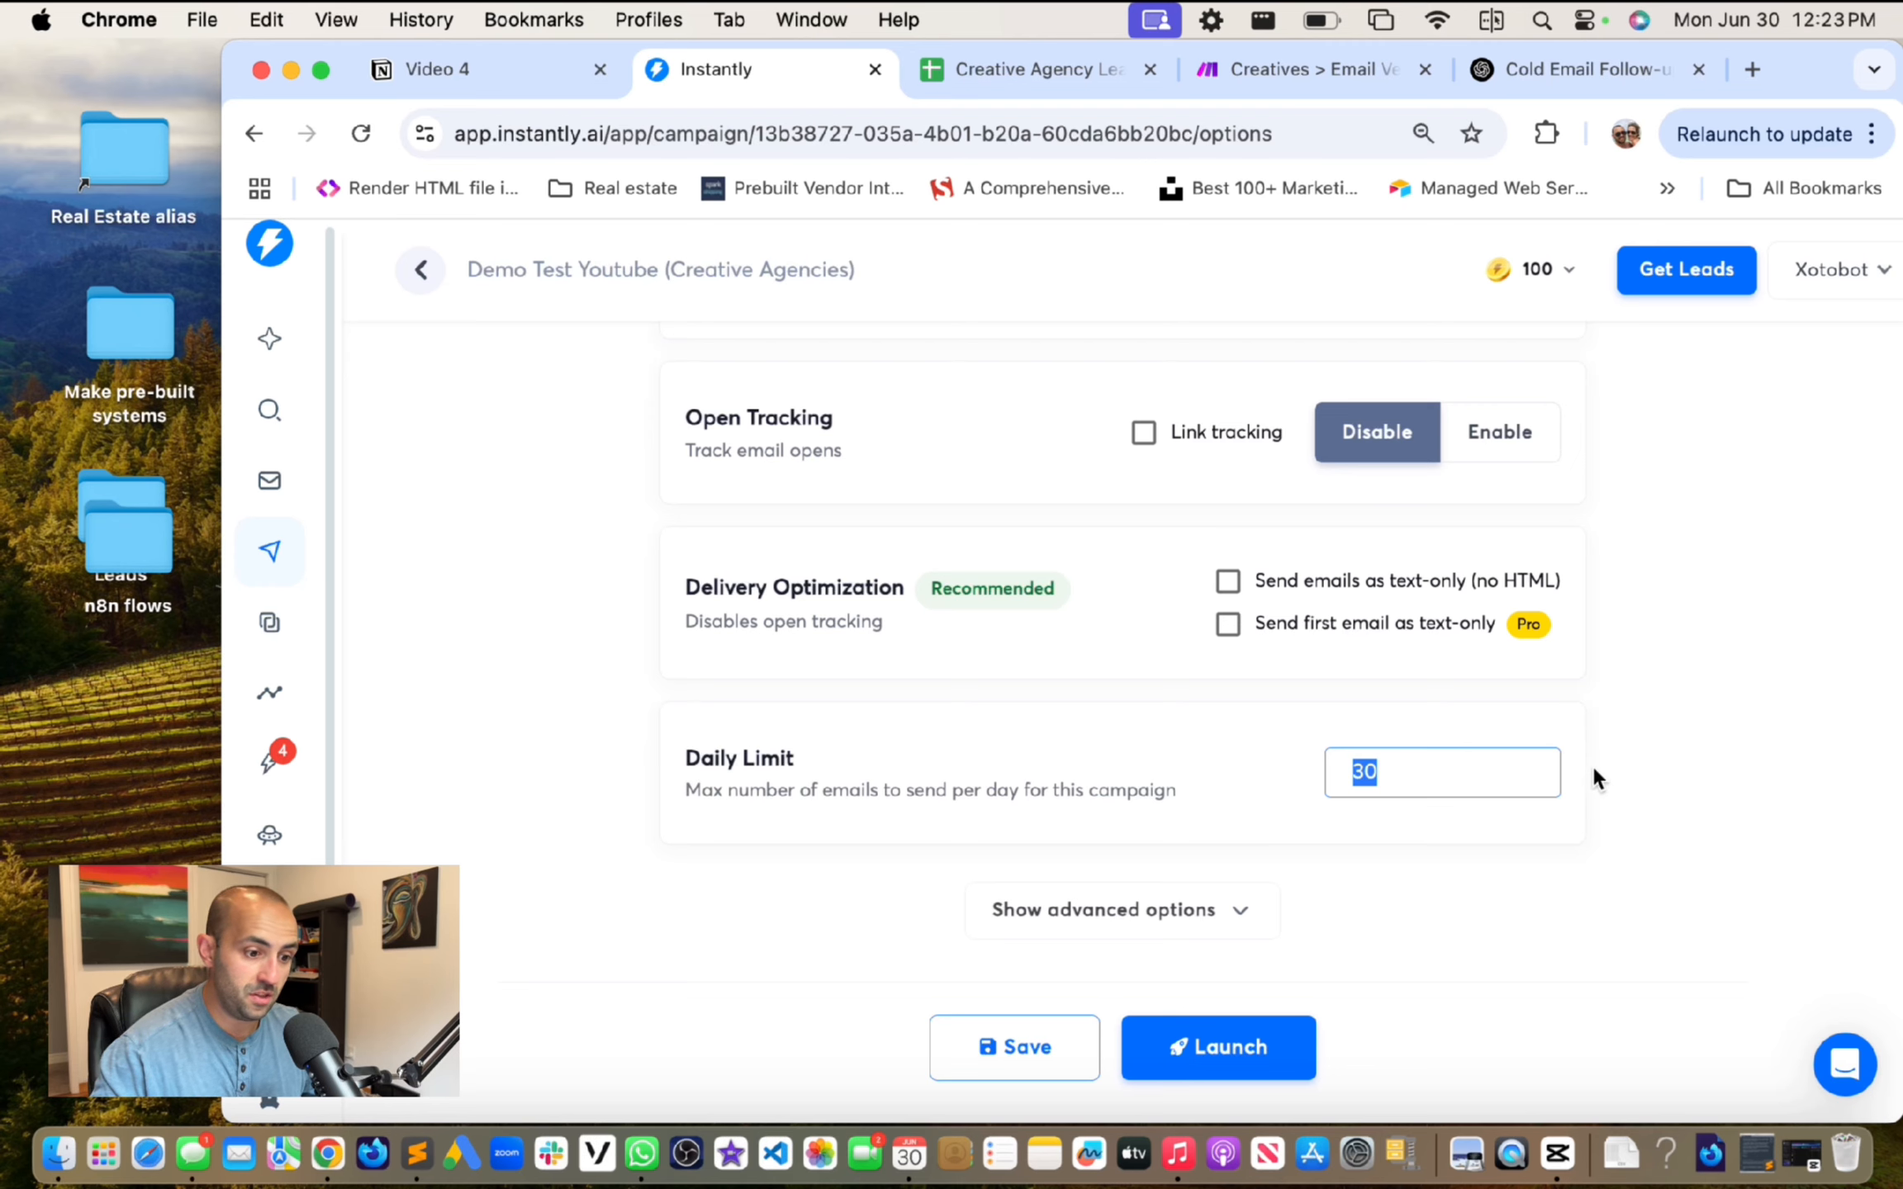
left_click(1450, 769)
Step: Expand the advanced campaign settings and look over the campaign tags without choosing one
left_click(1247, 913)
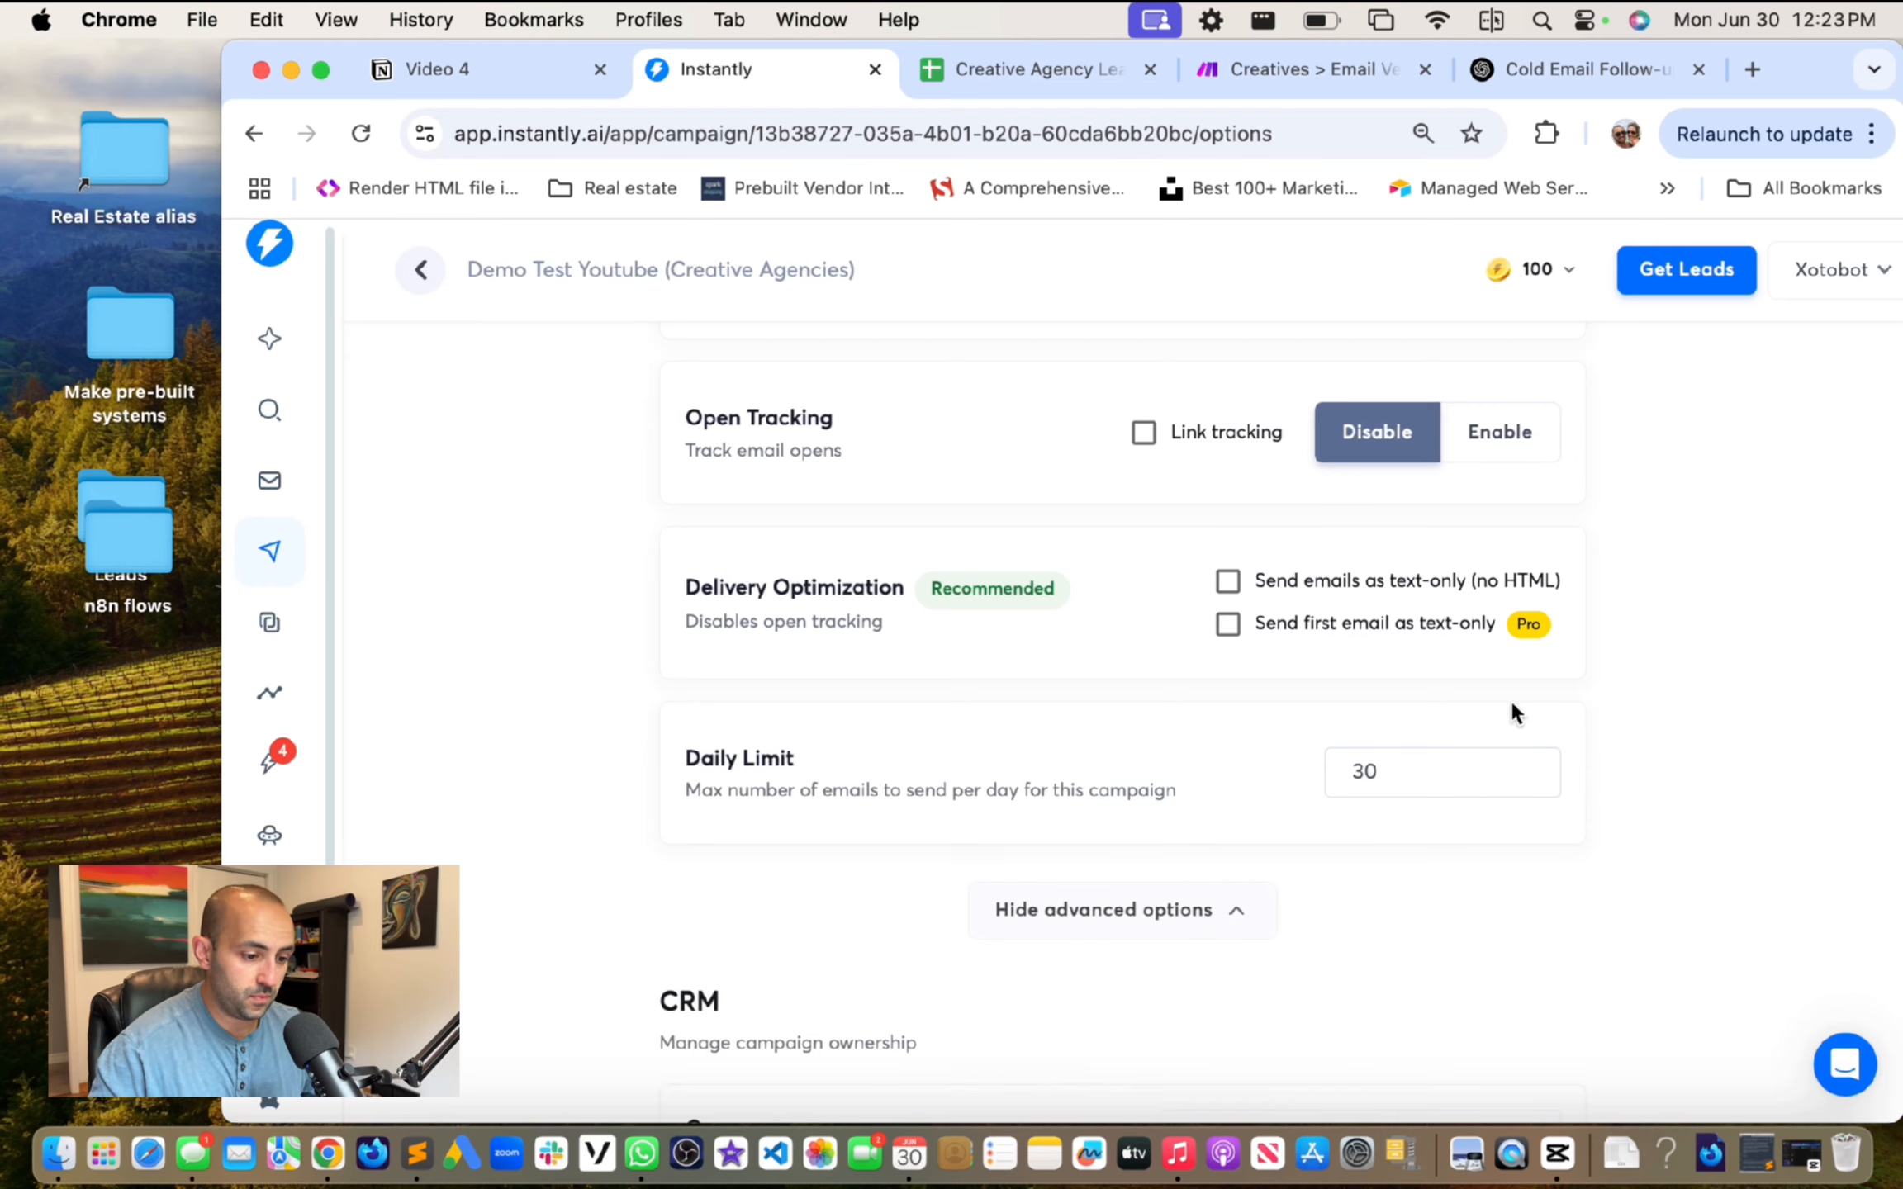
scroll(1603, 735, "down", 3)
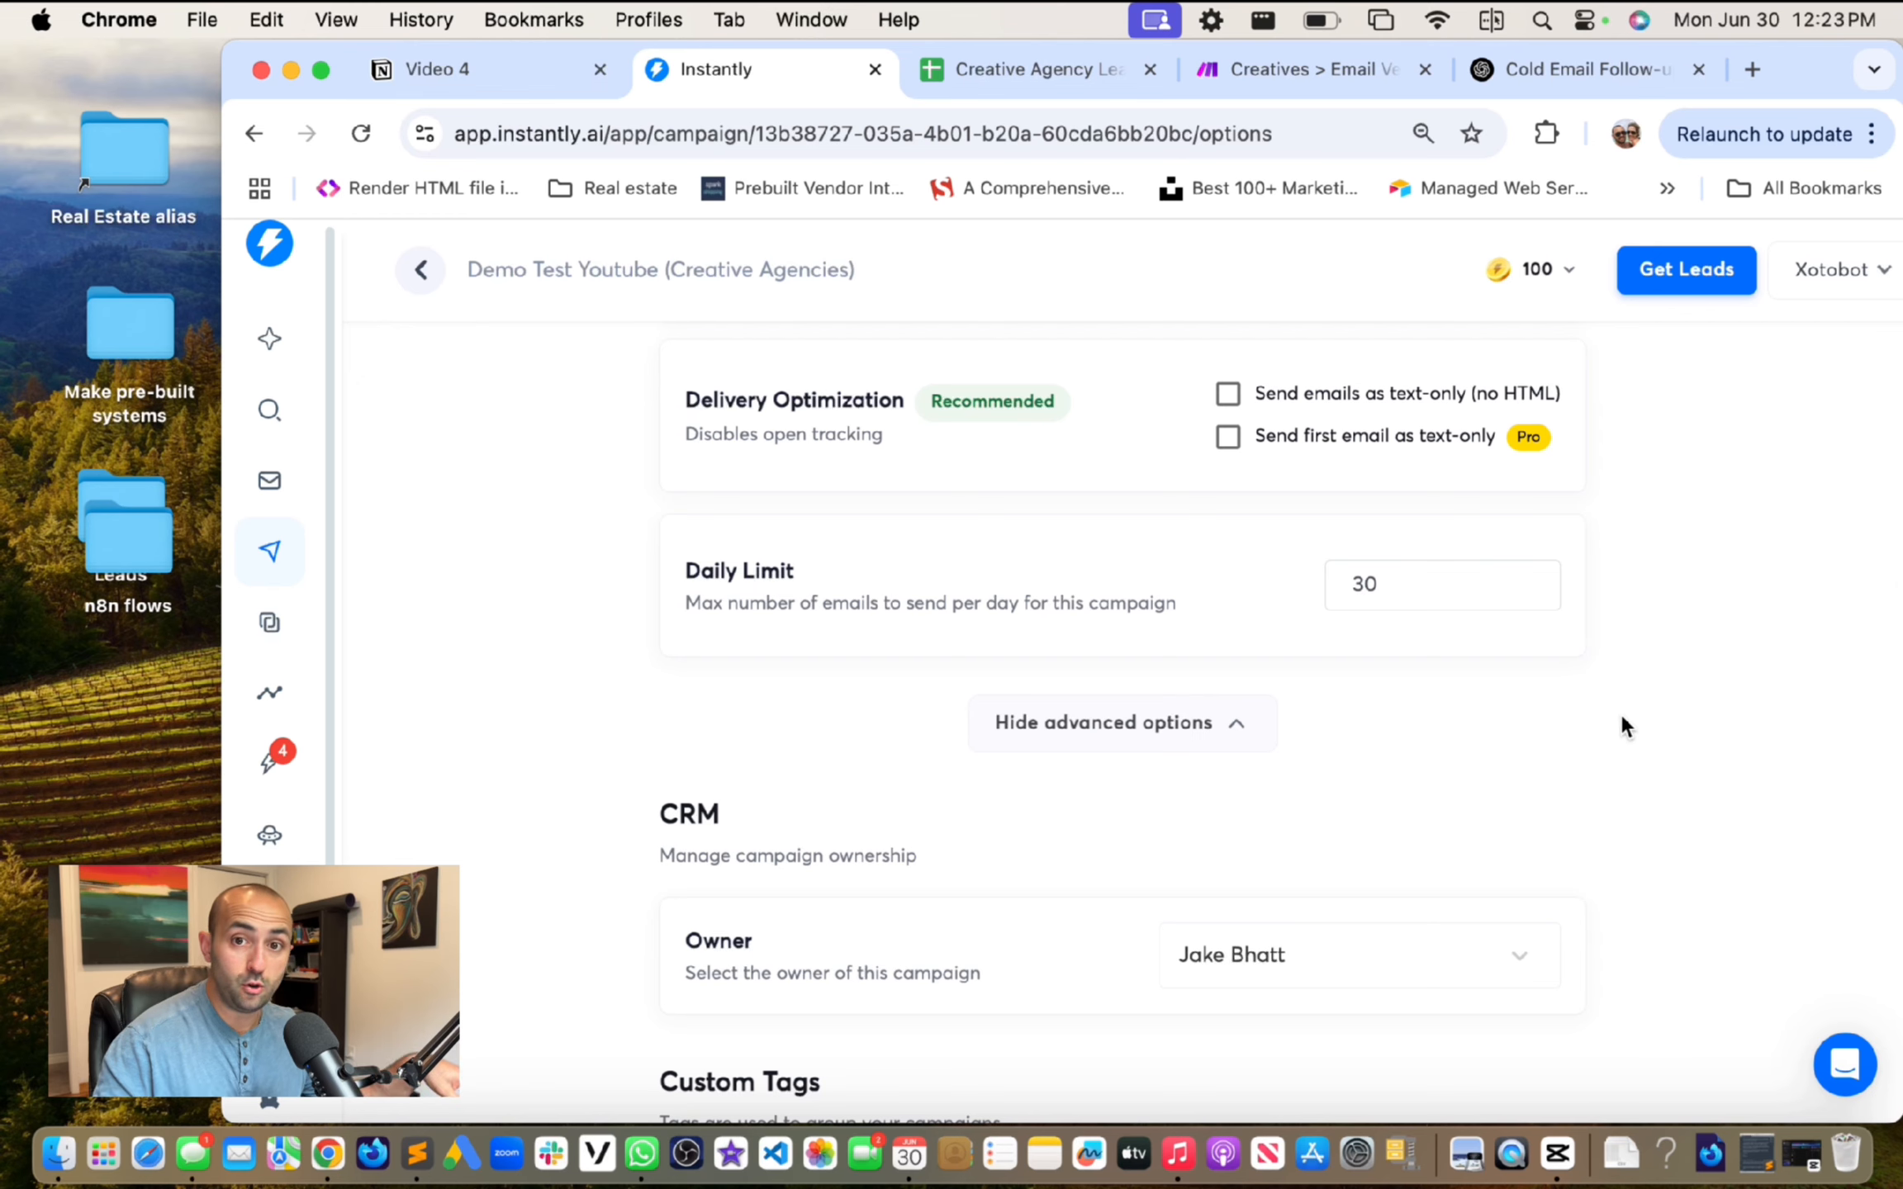
scroll(1623, 727, "down", 6)
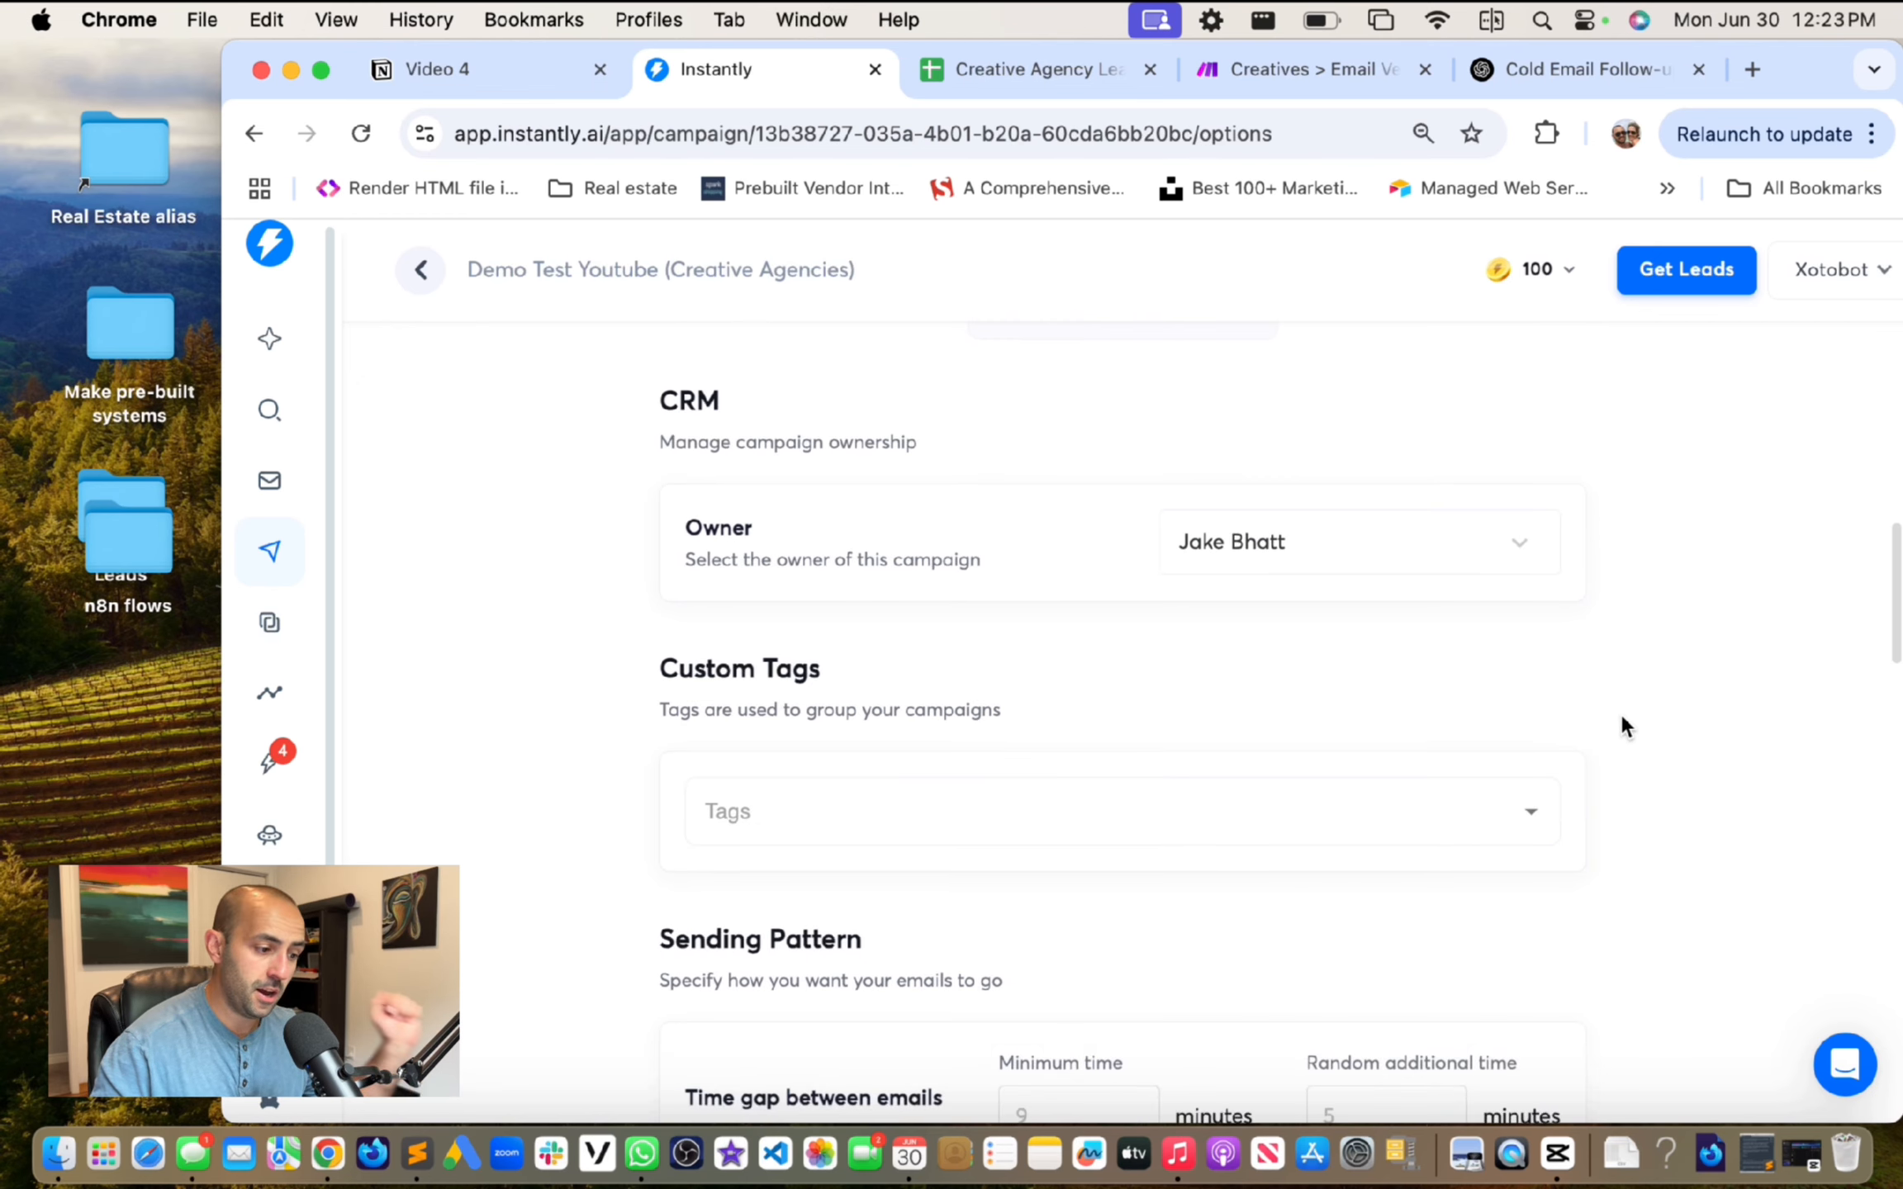
scroll(1622, 725, "up", 2)
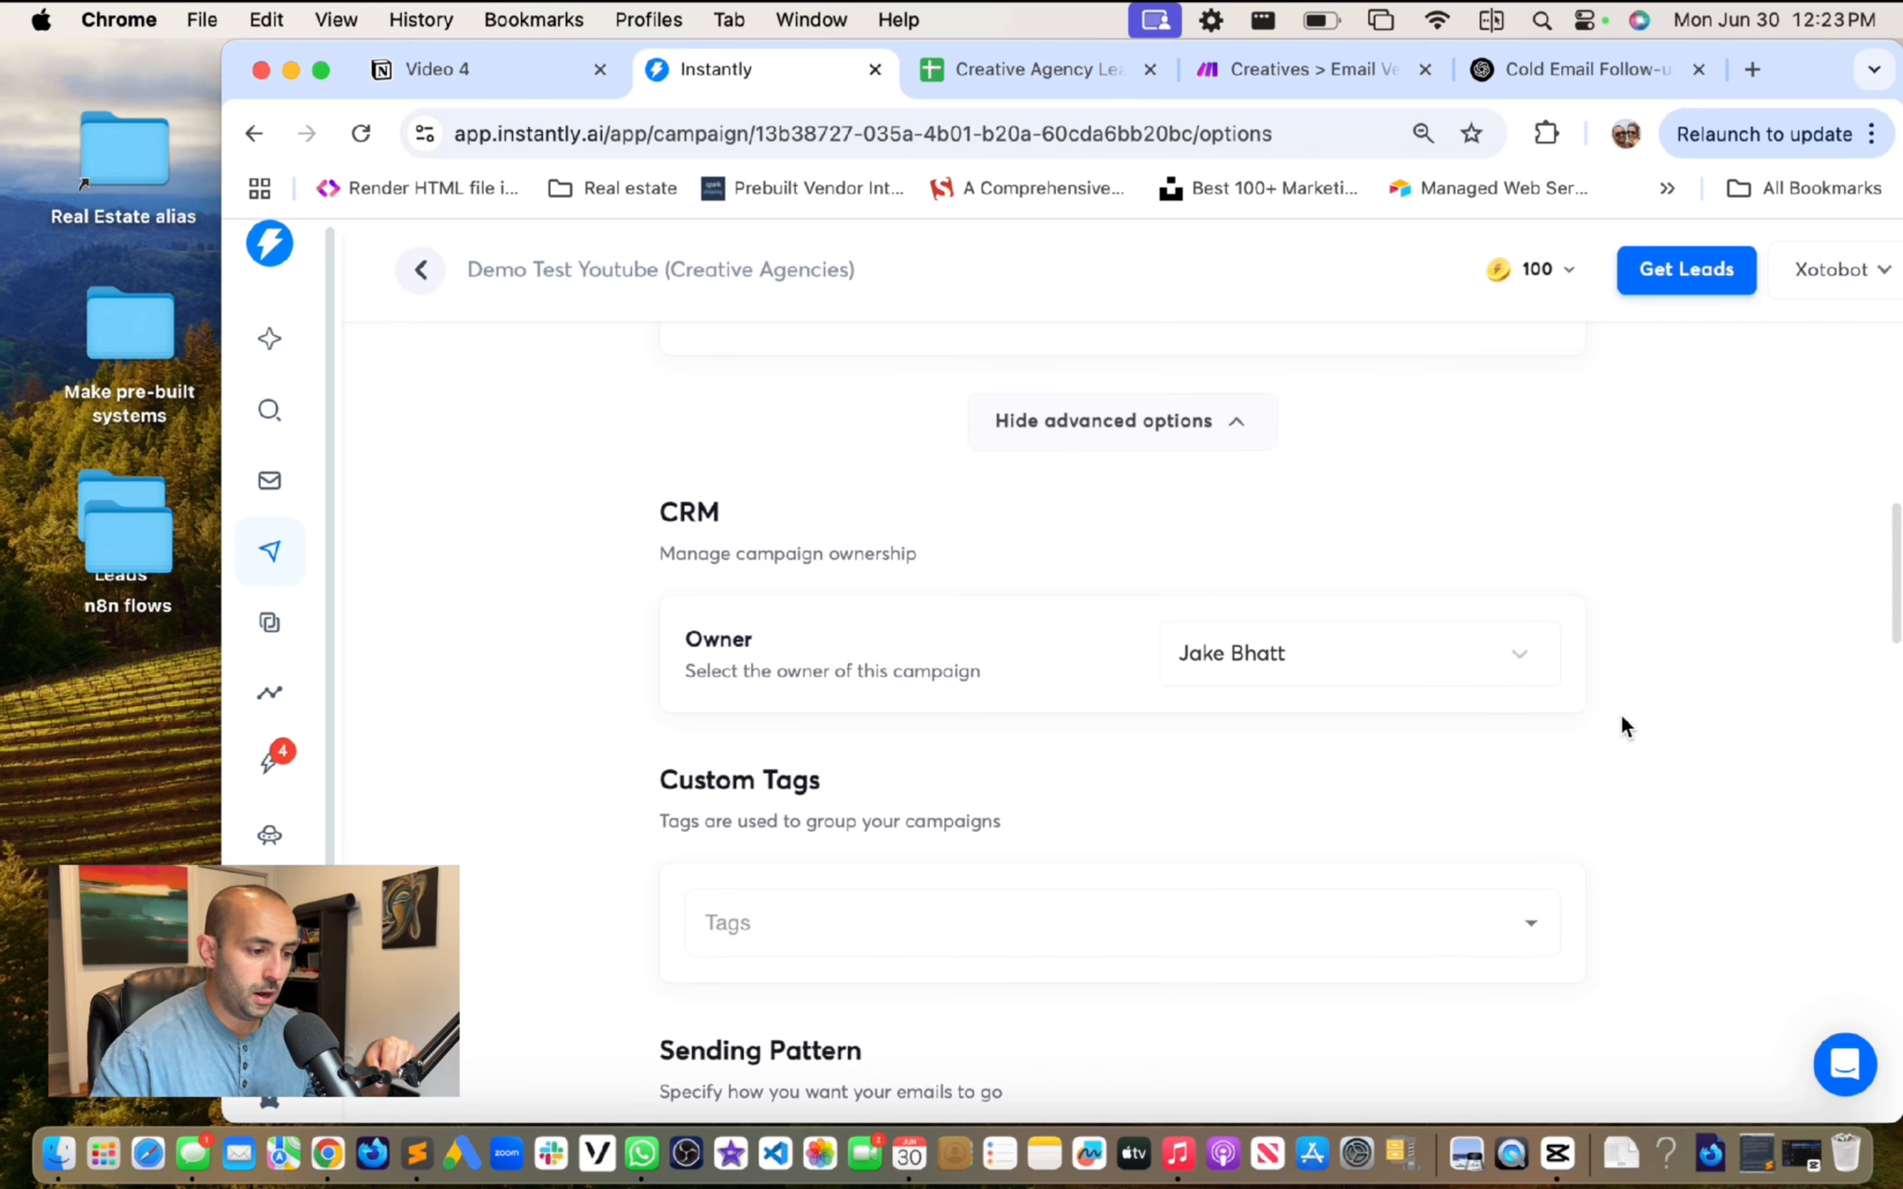
scroll(1623, 727, "down", 1)
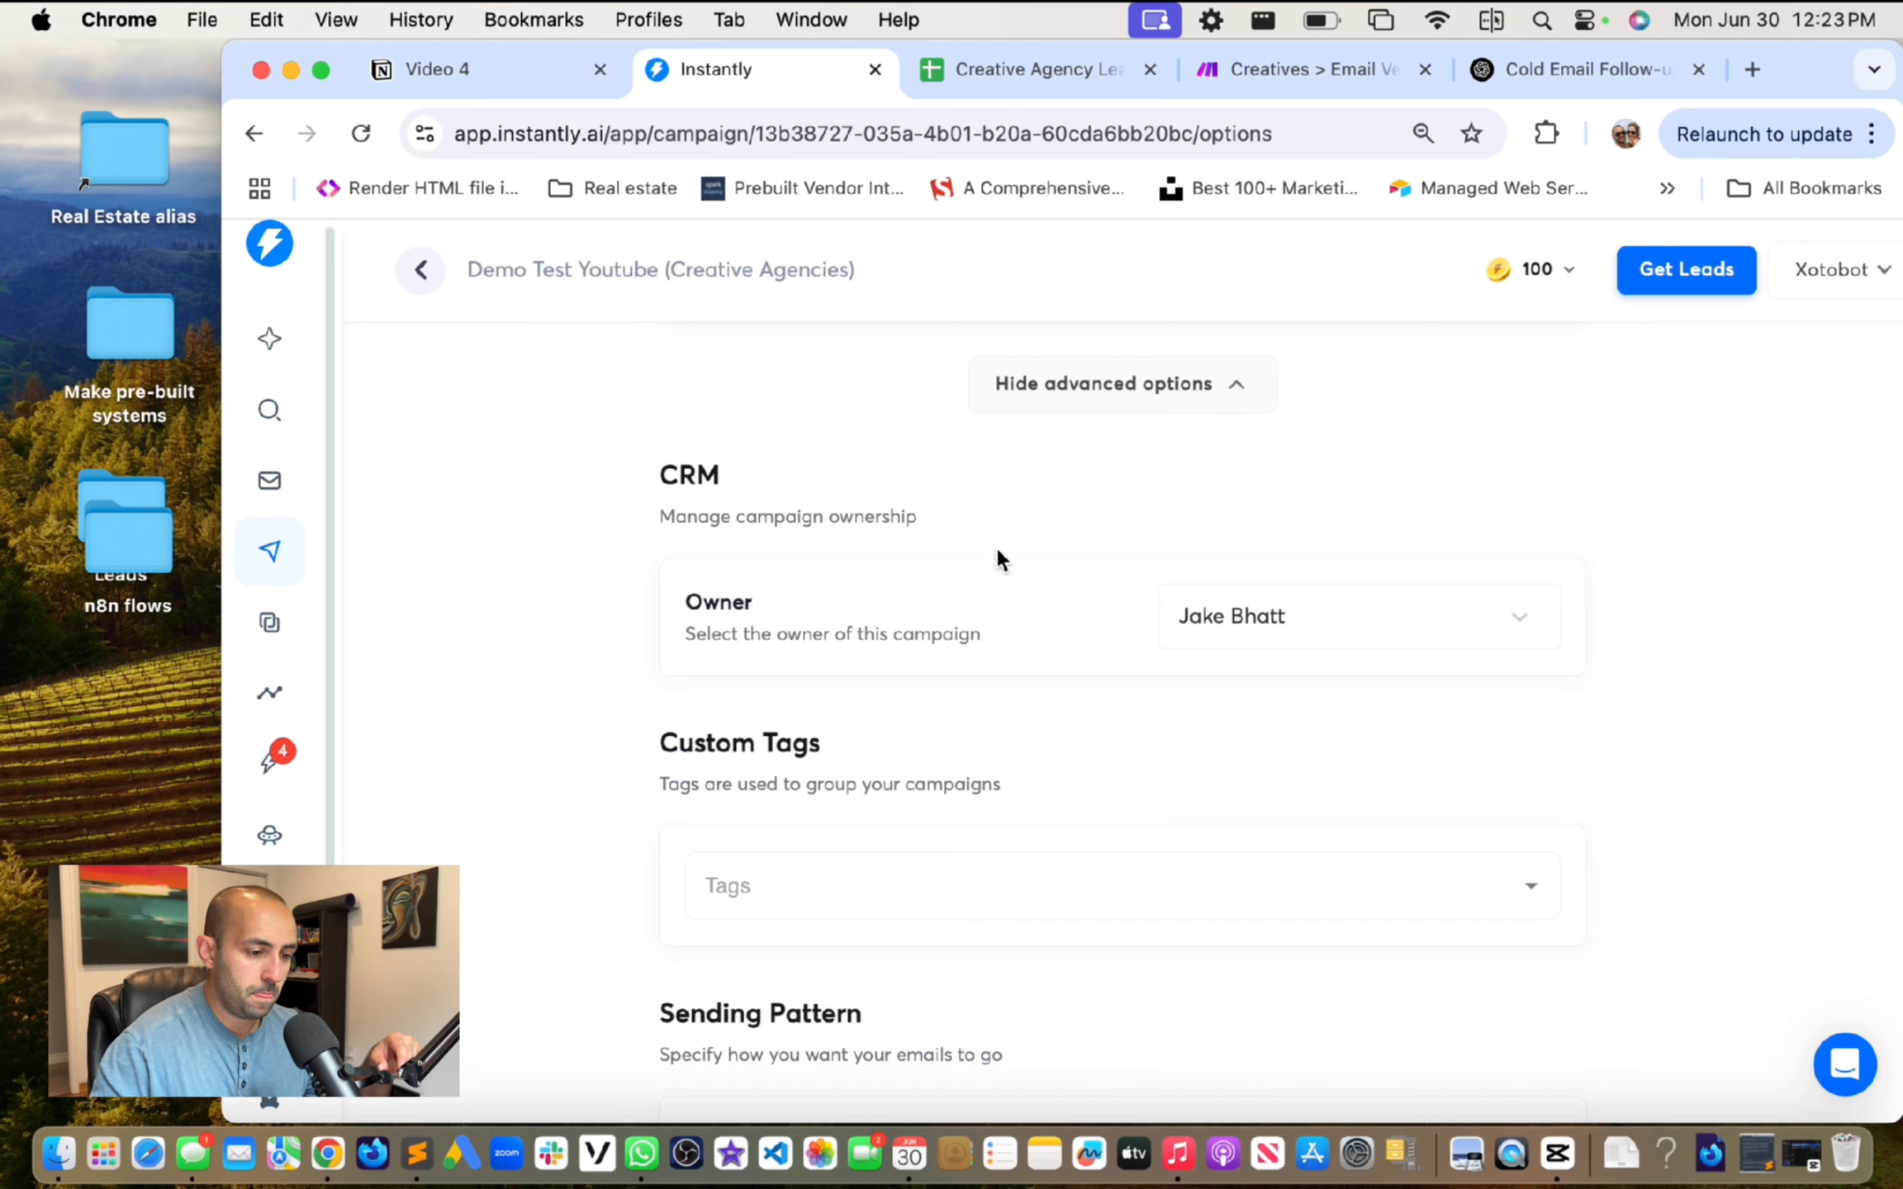
scroll(867, 570, "down", 6)
left_click(718, 484)
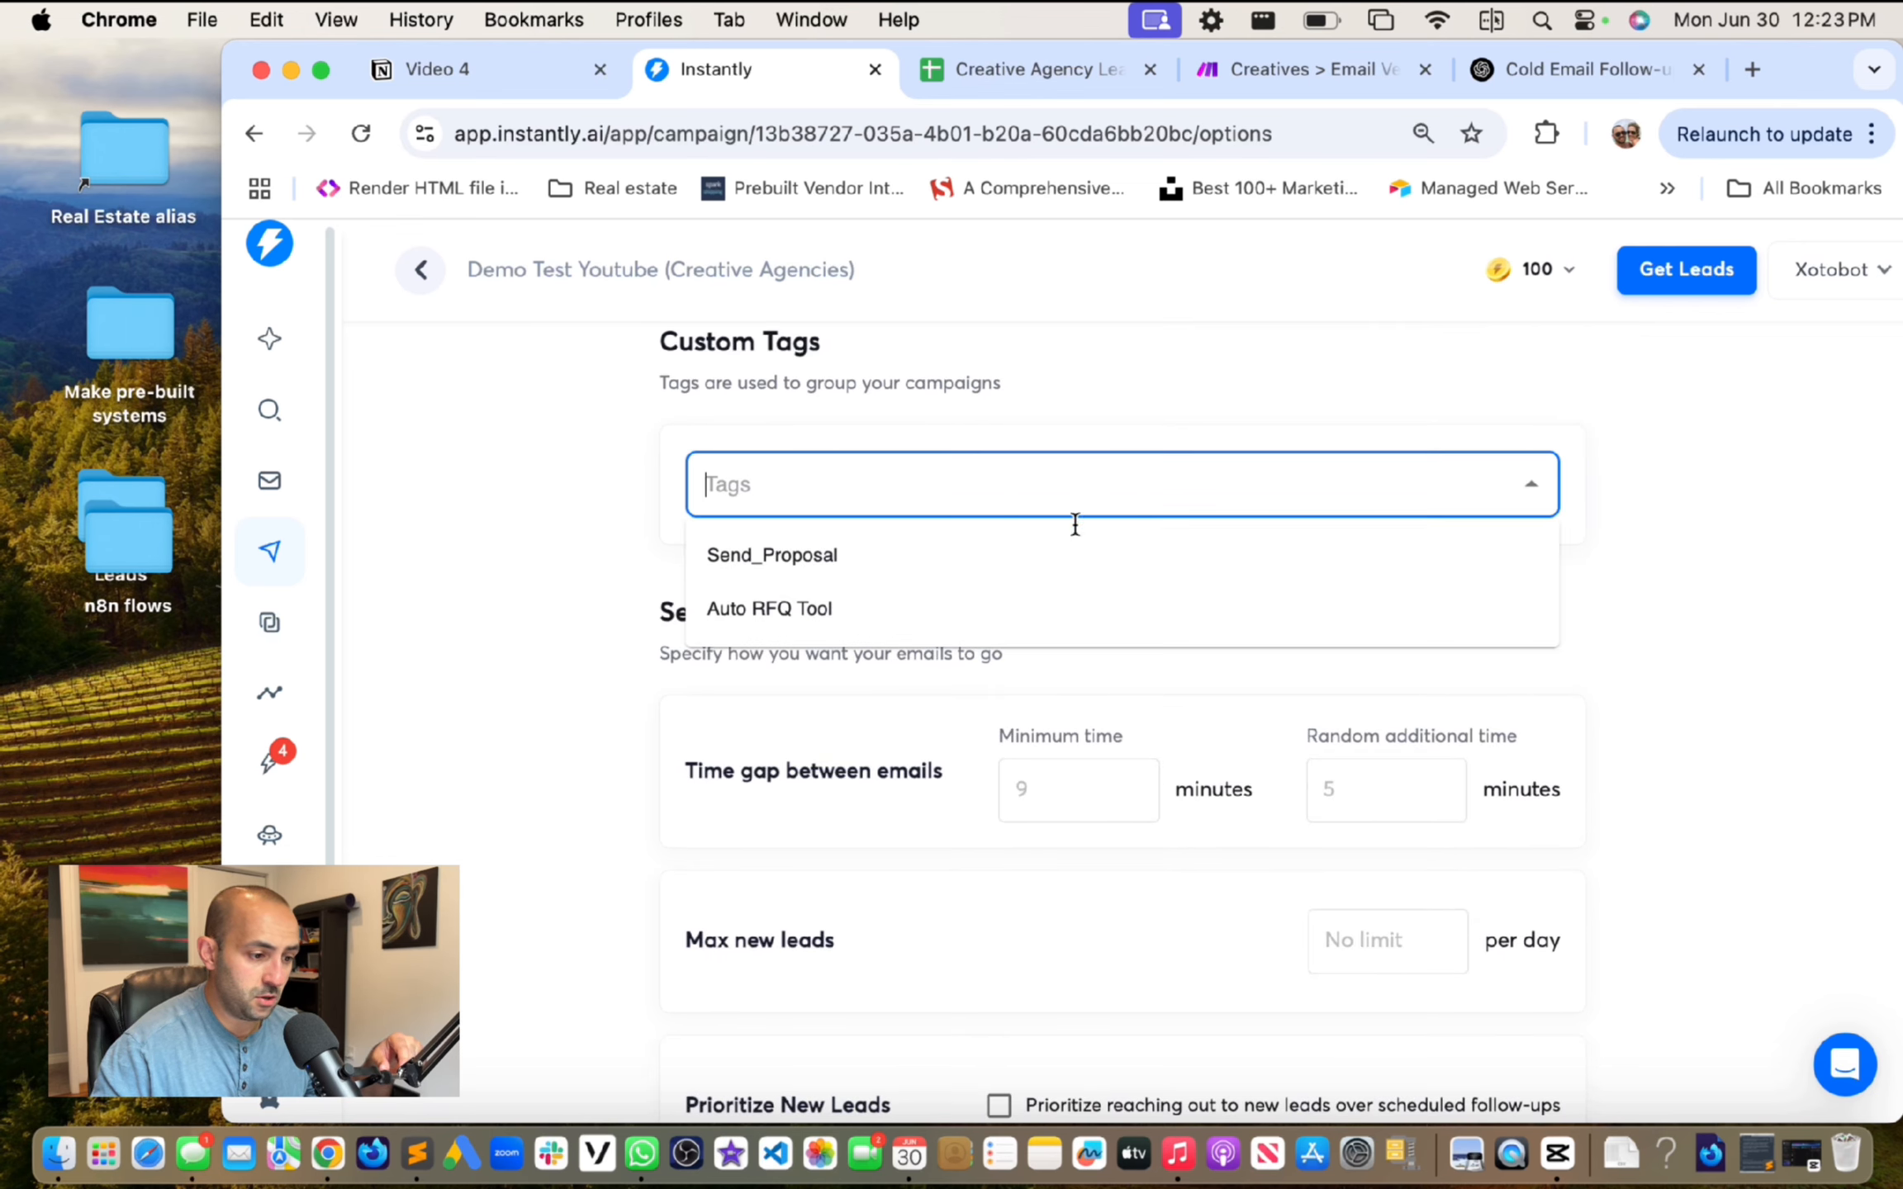
left_click(1715, 483)
Step: Return to the top of Options and open the campaign's Analytics dashboard
scroll(1715, 496, "down", 9)
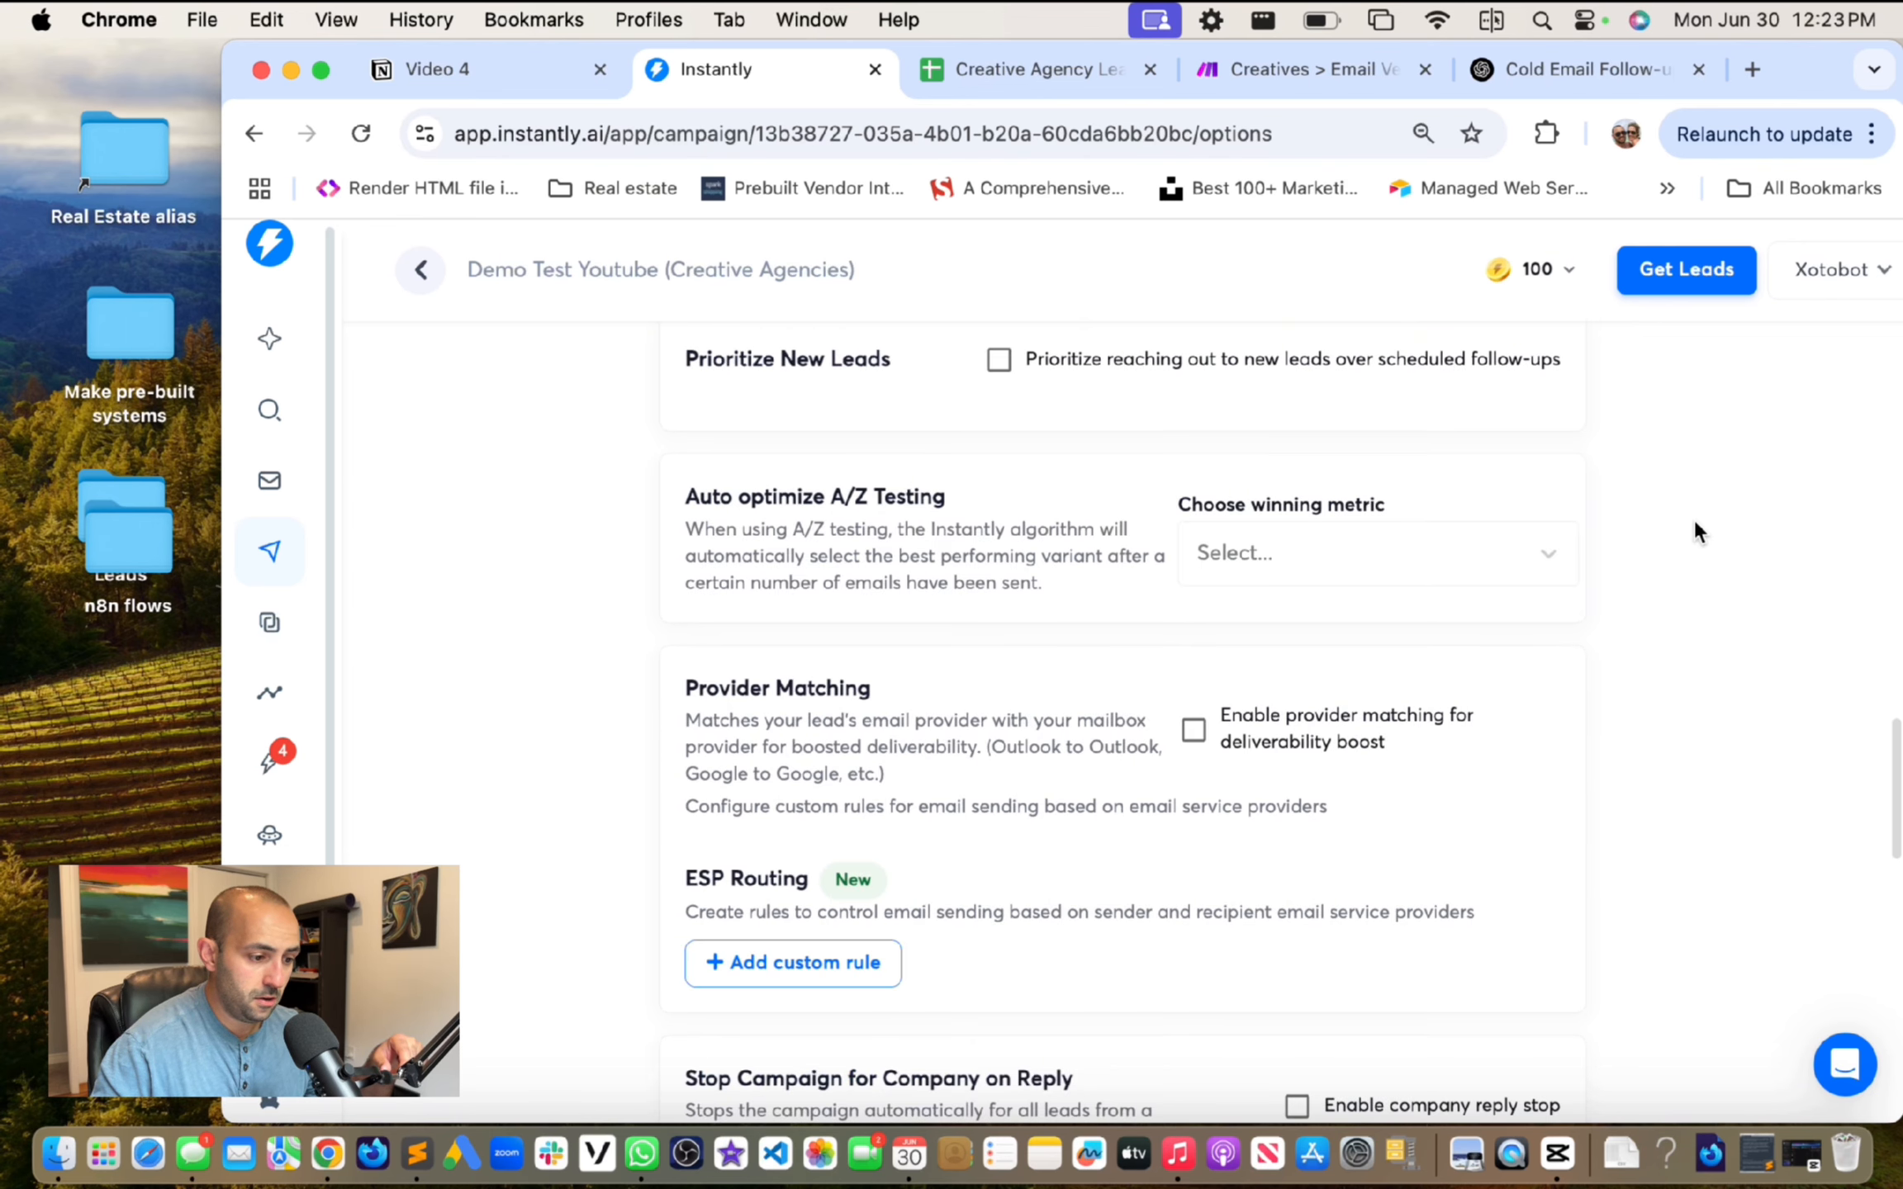
scroll(1695, 523, "down", 15)
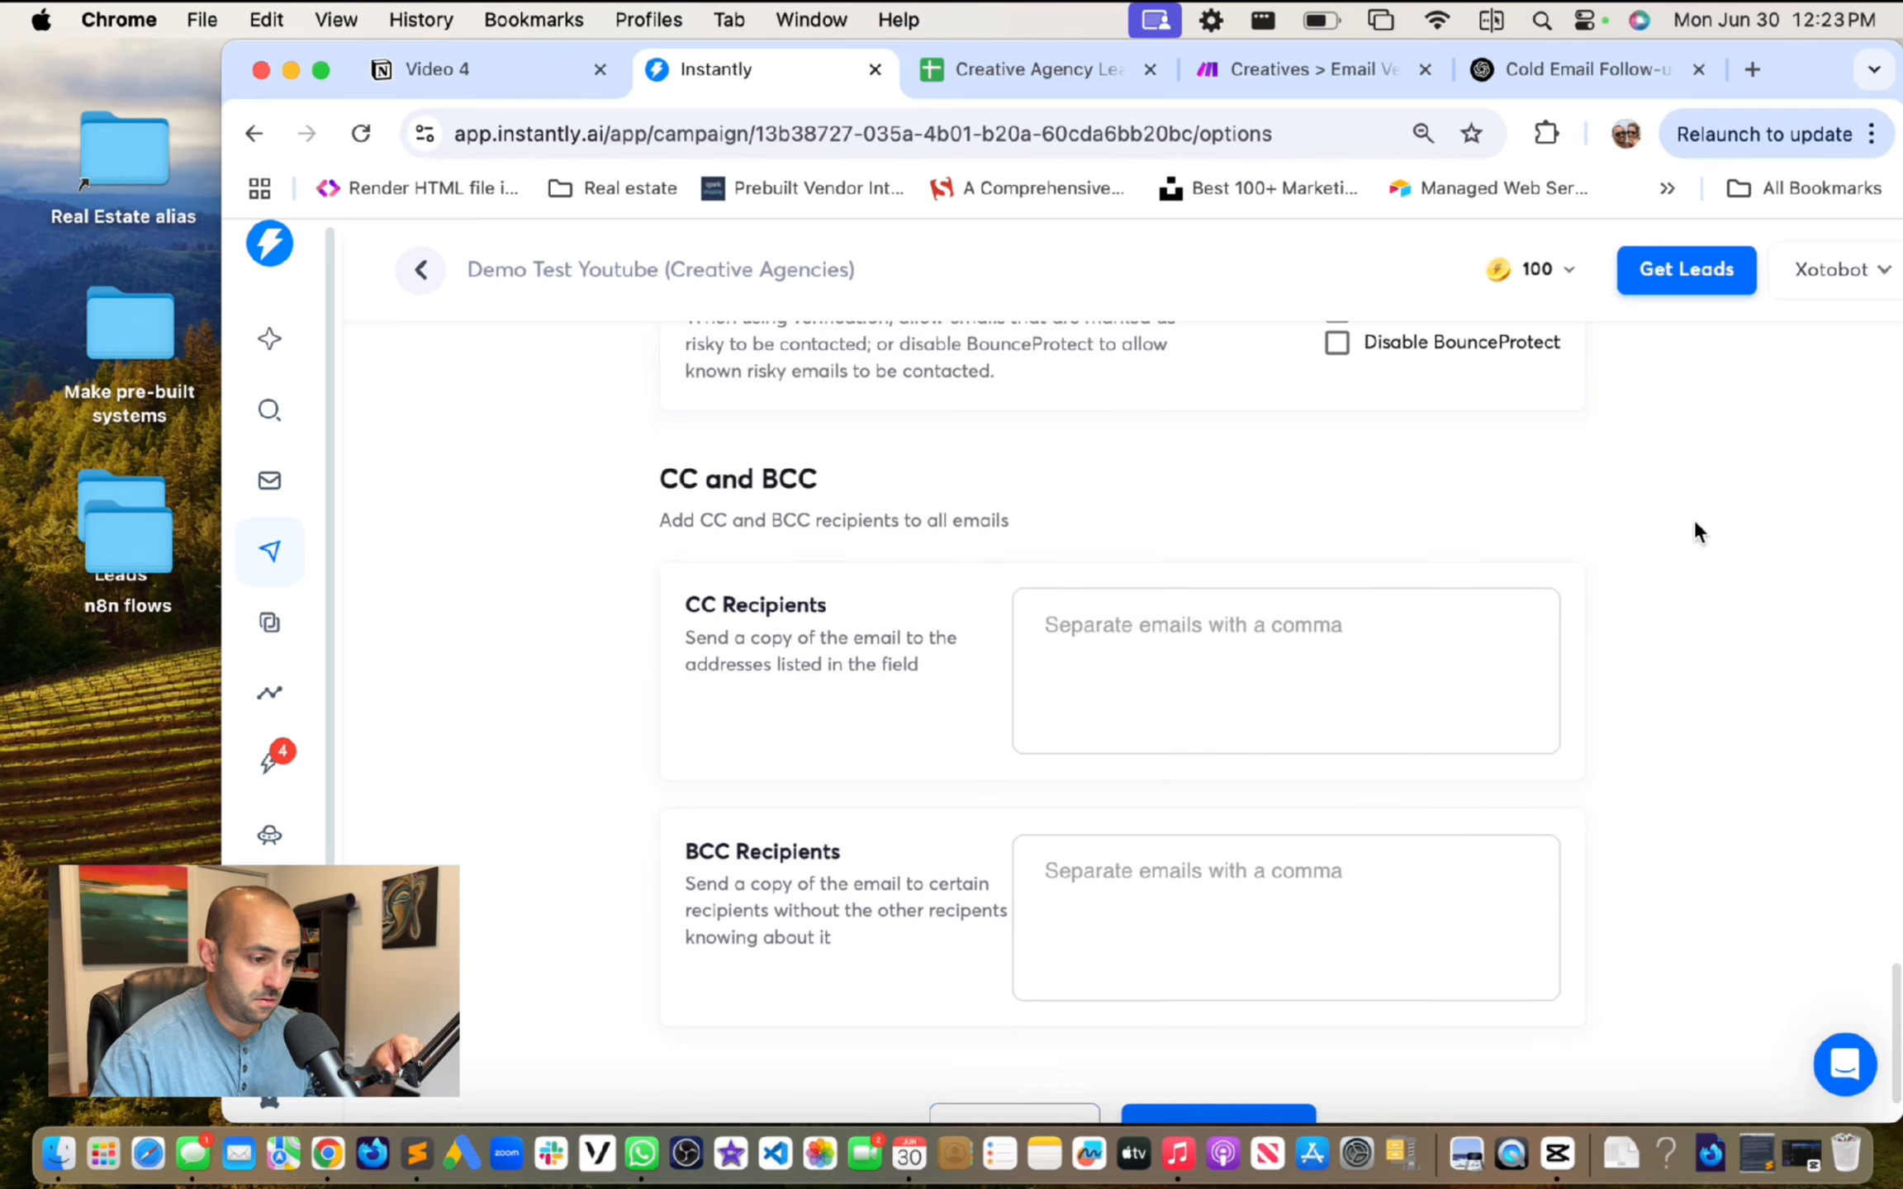
scroll(1693, 519, "down", 2)
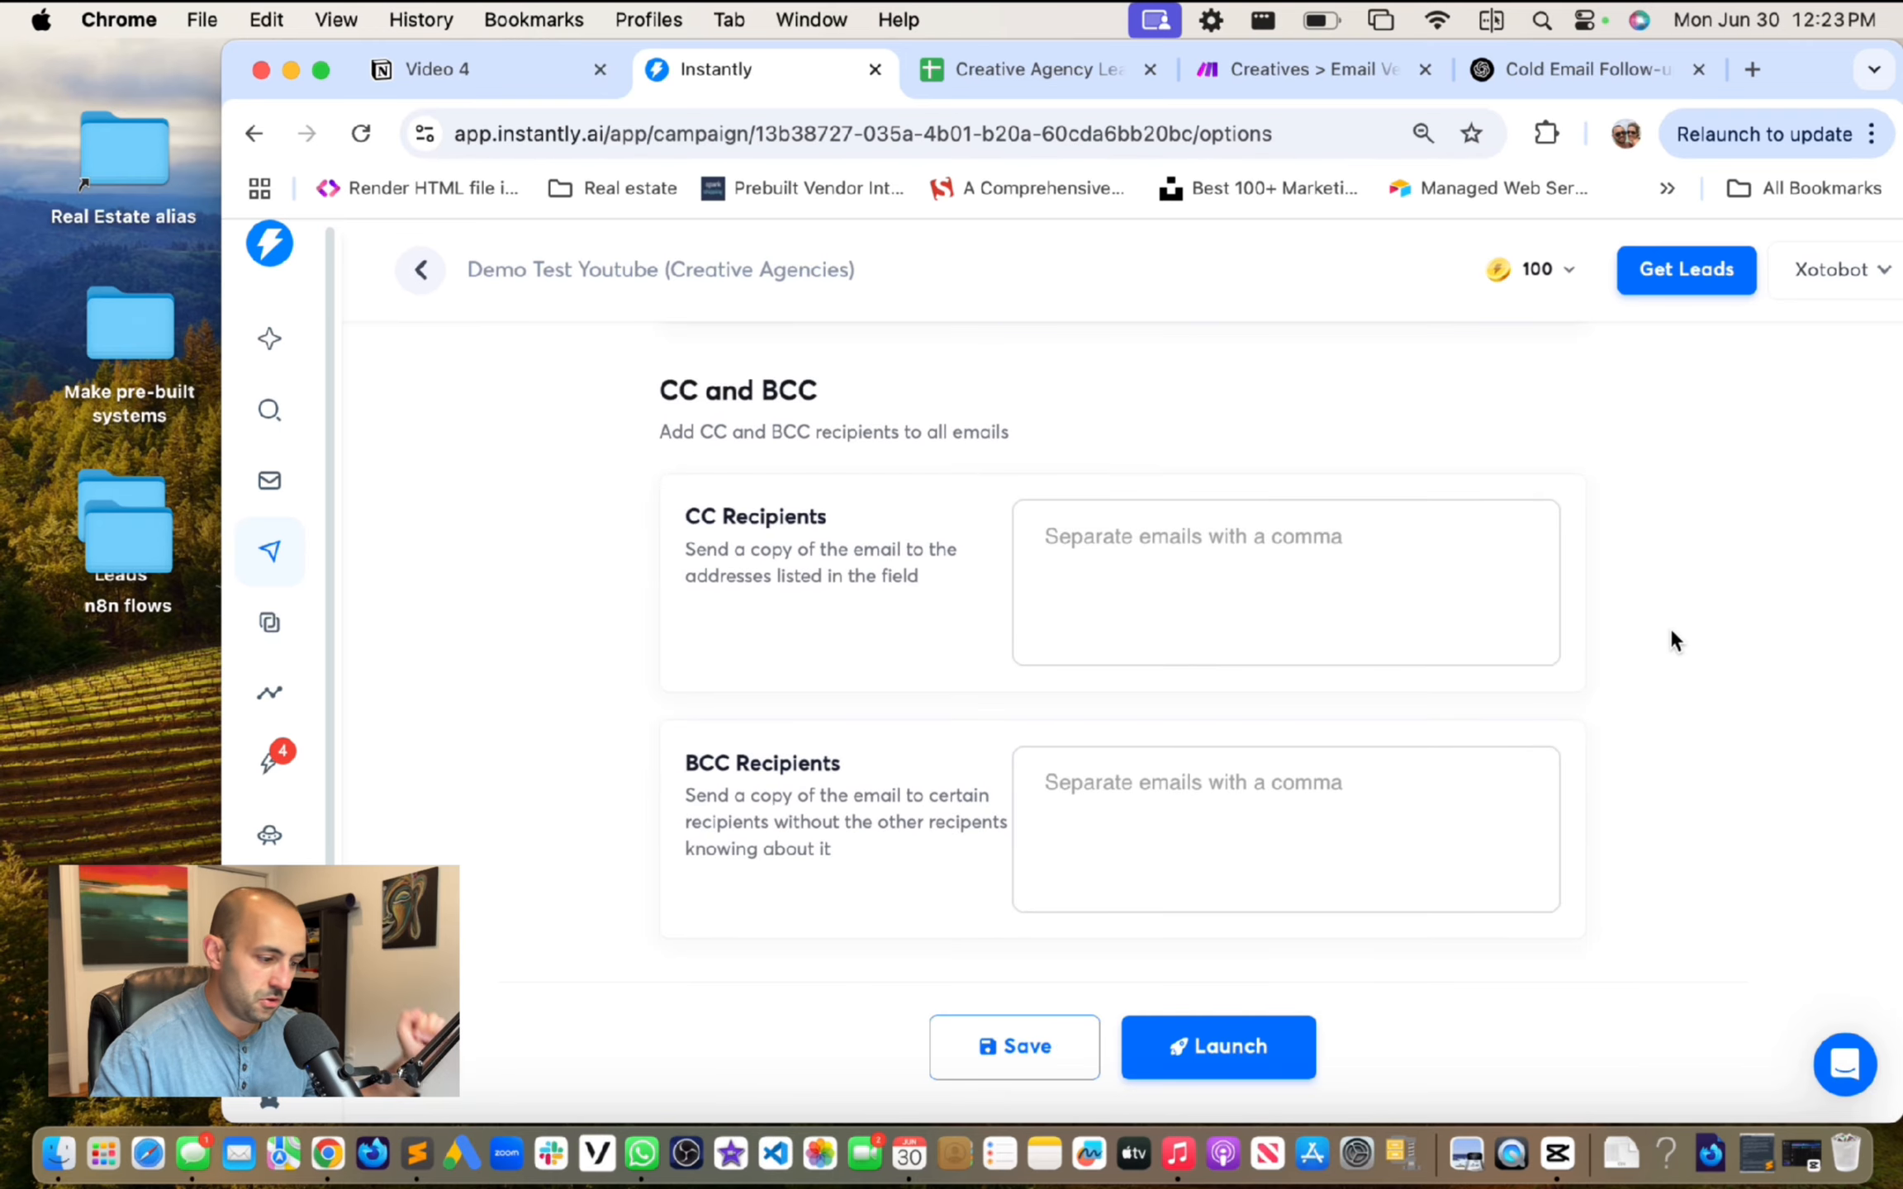
scroll(1669, 628, "up", 9)
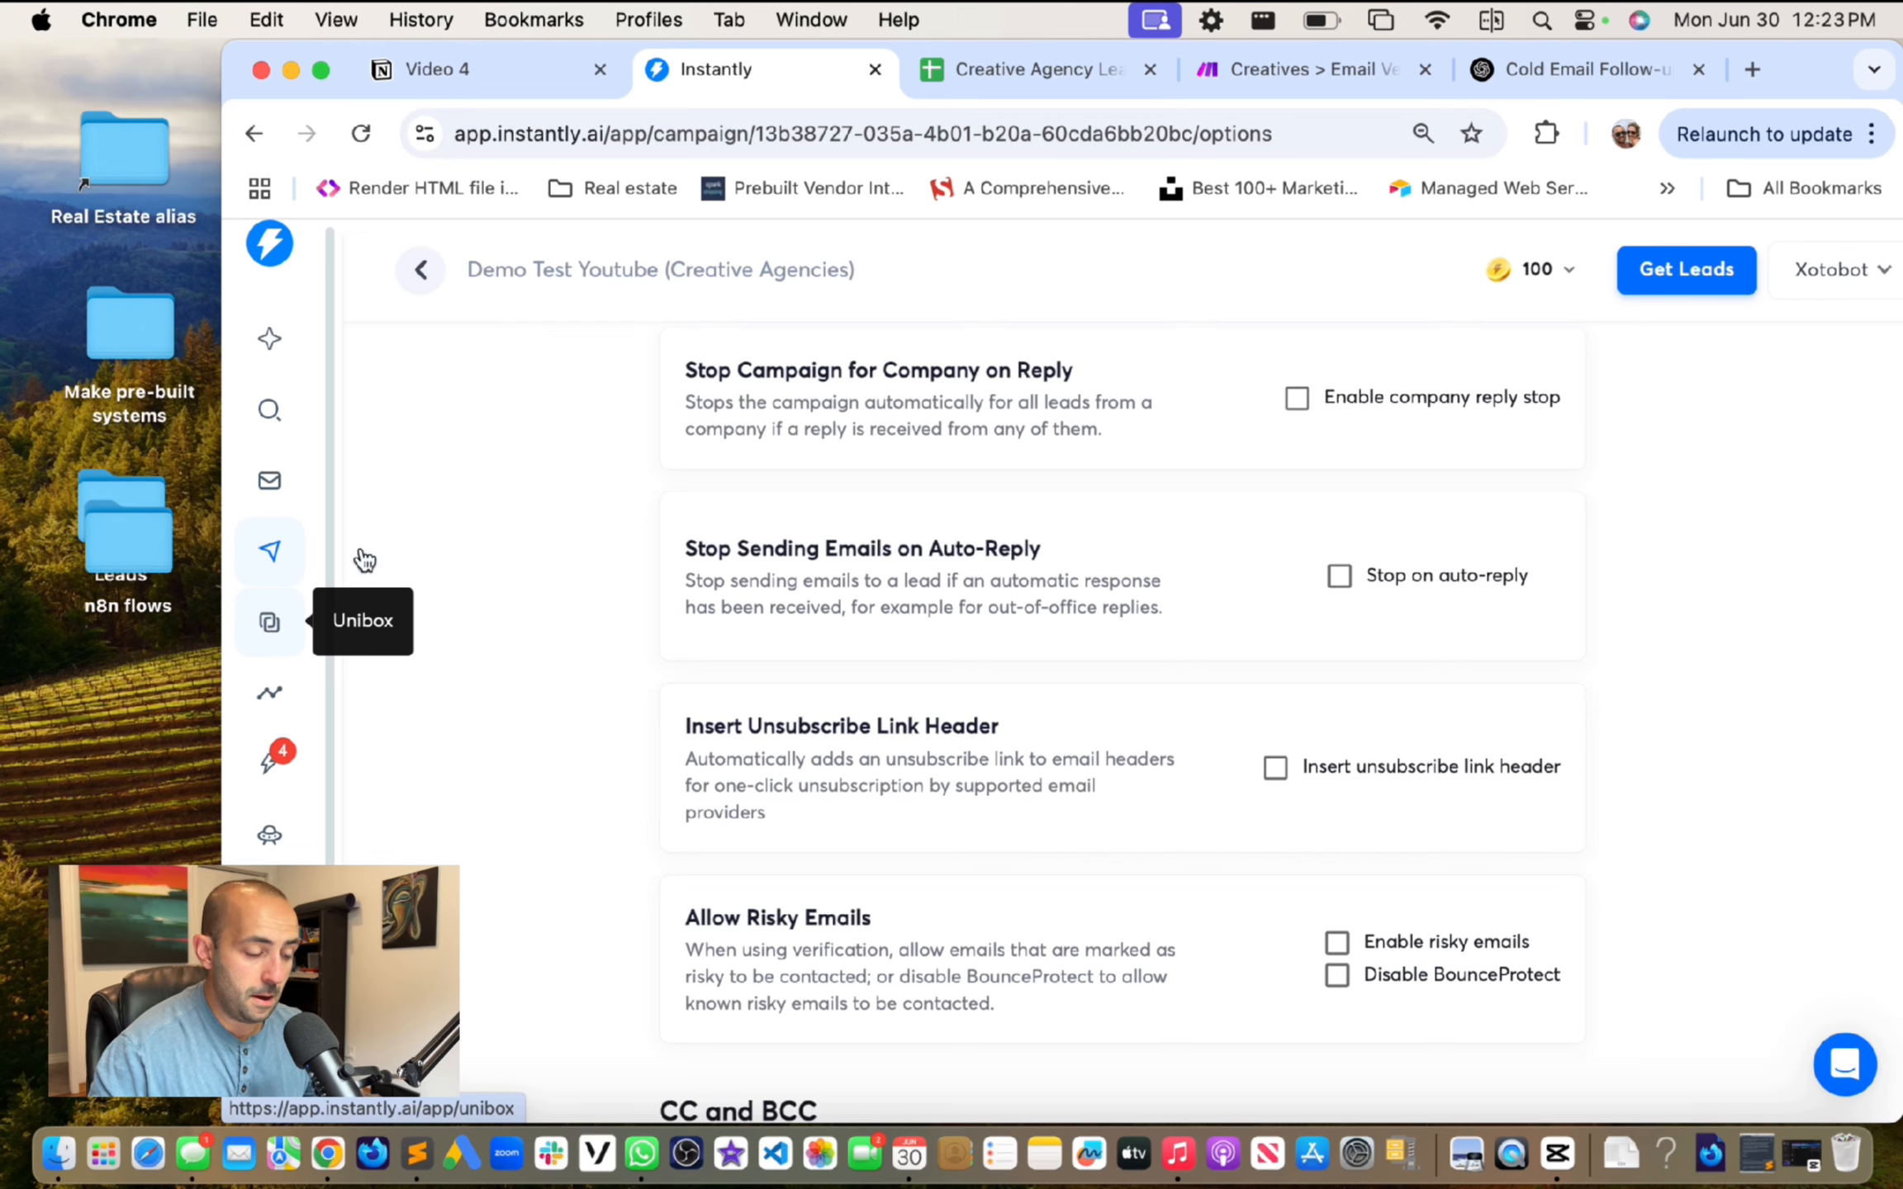
scroll(608, 415, "up", 12)
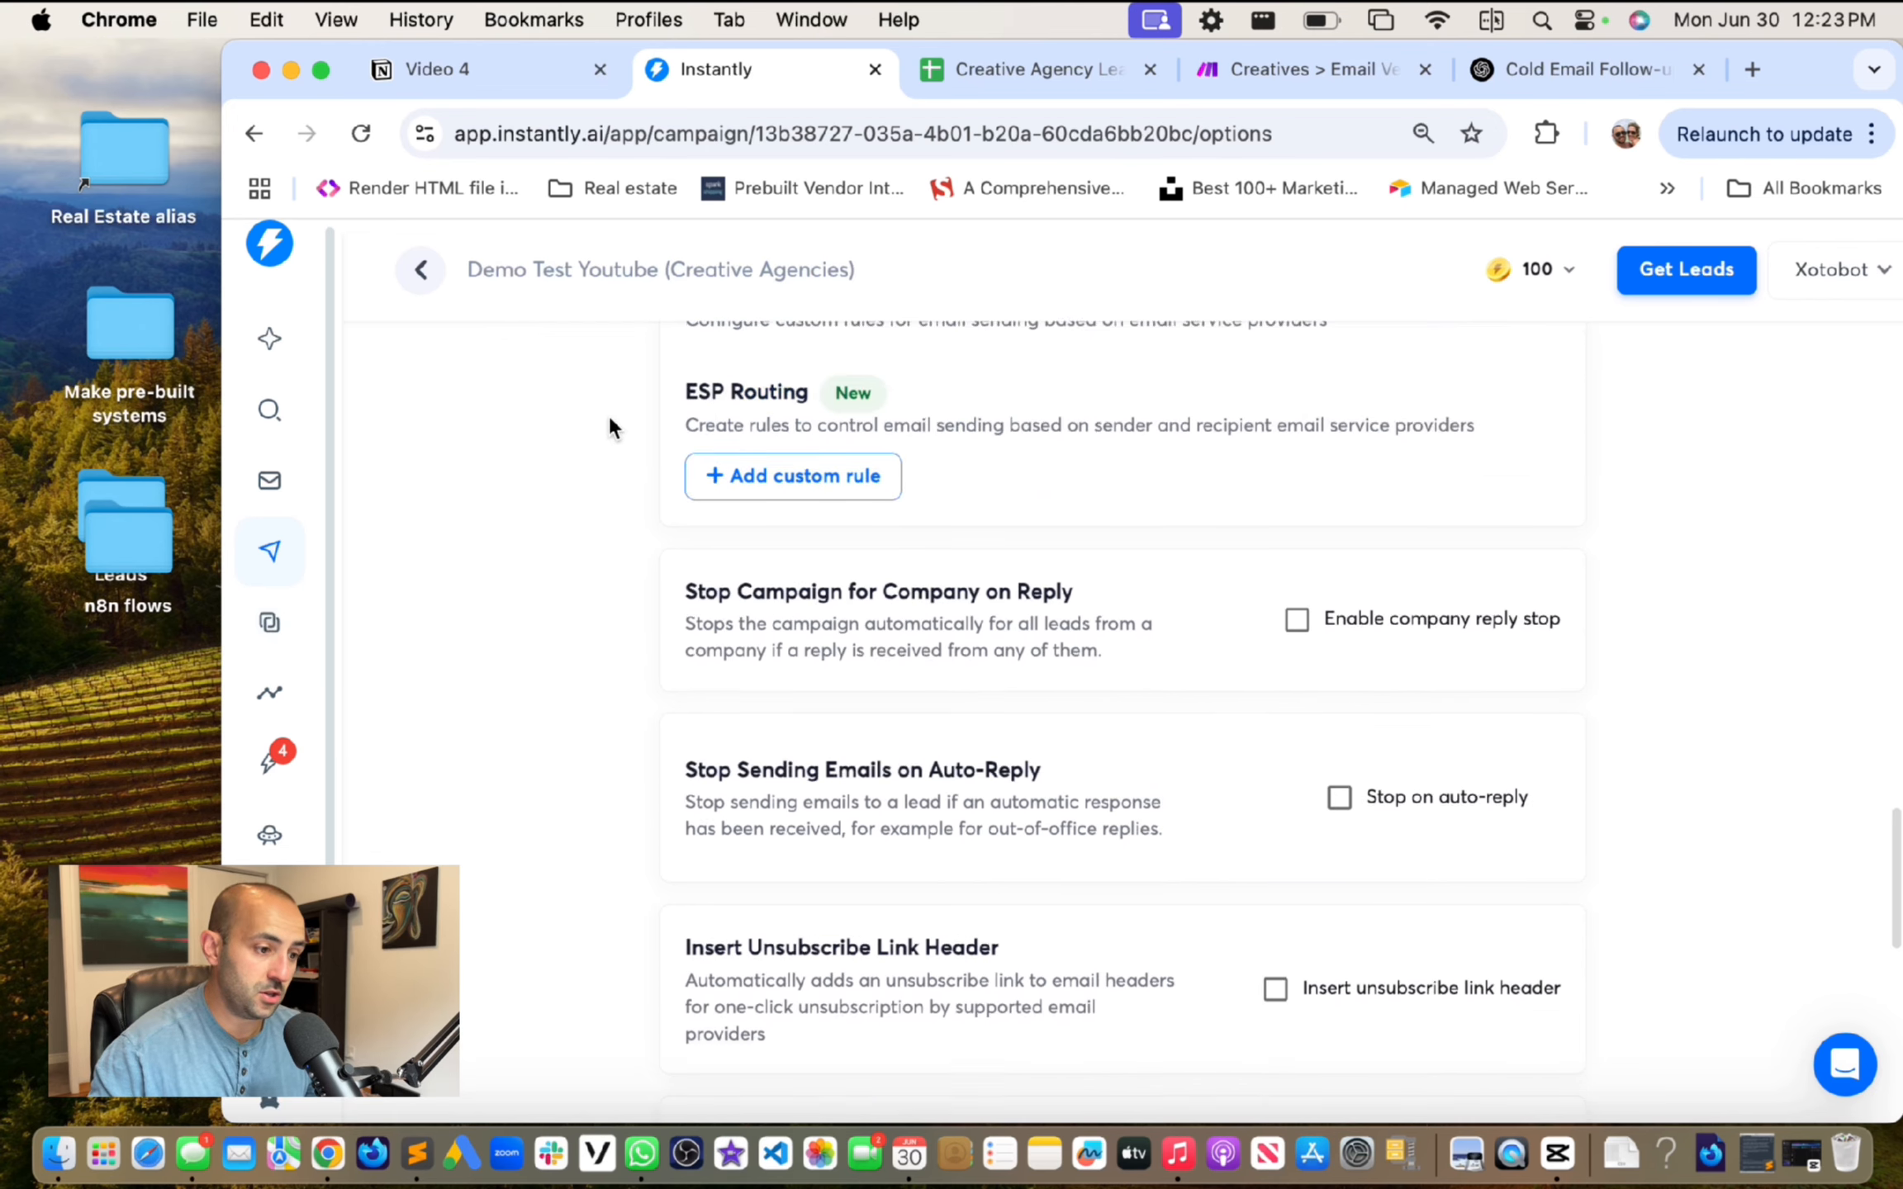
scroll(607, 426, "up", 12)
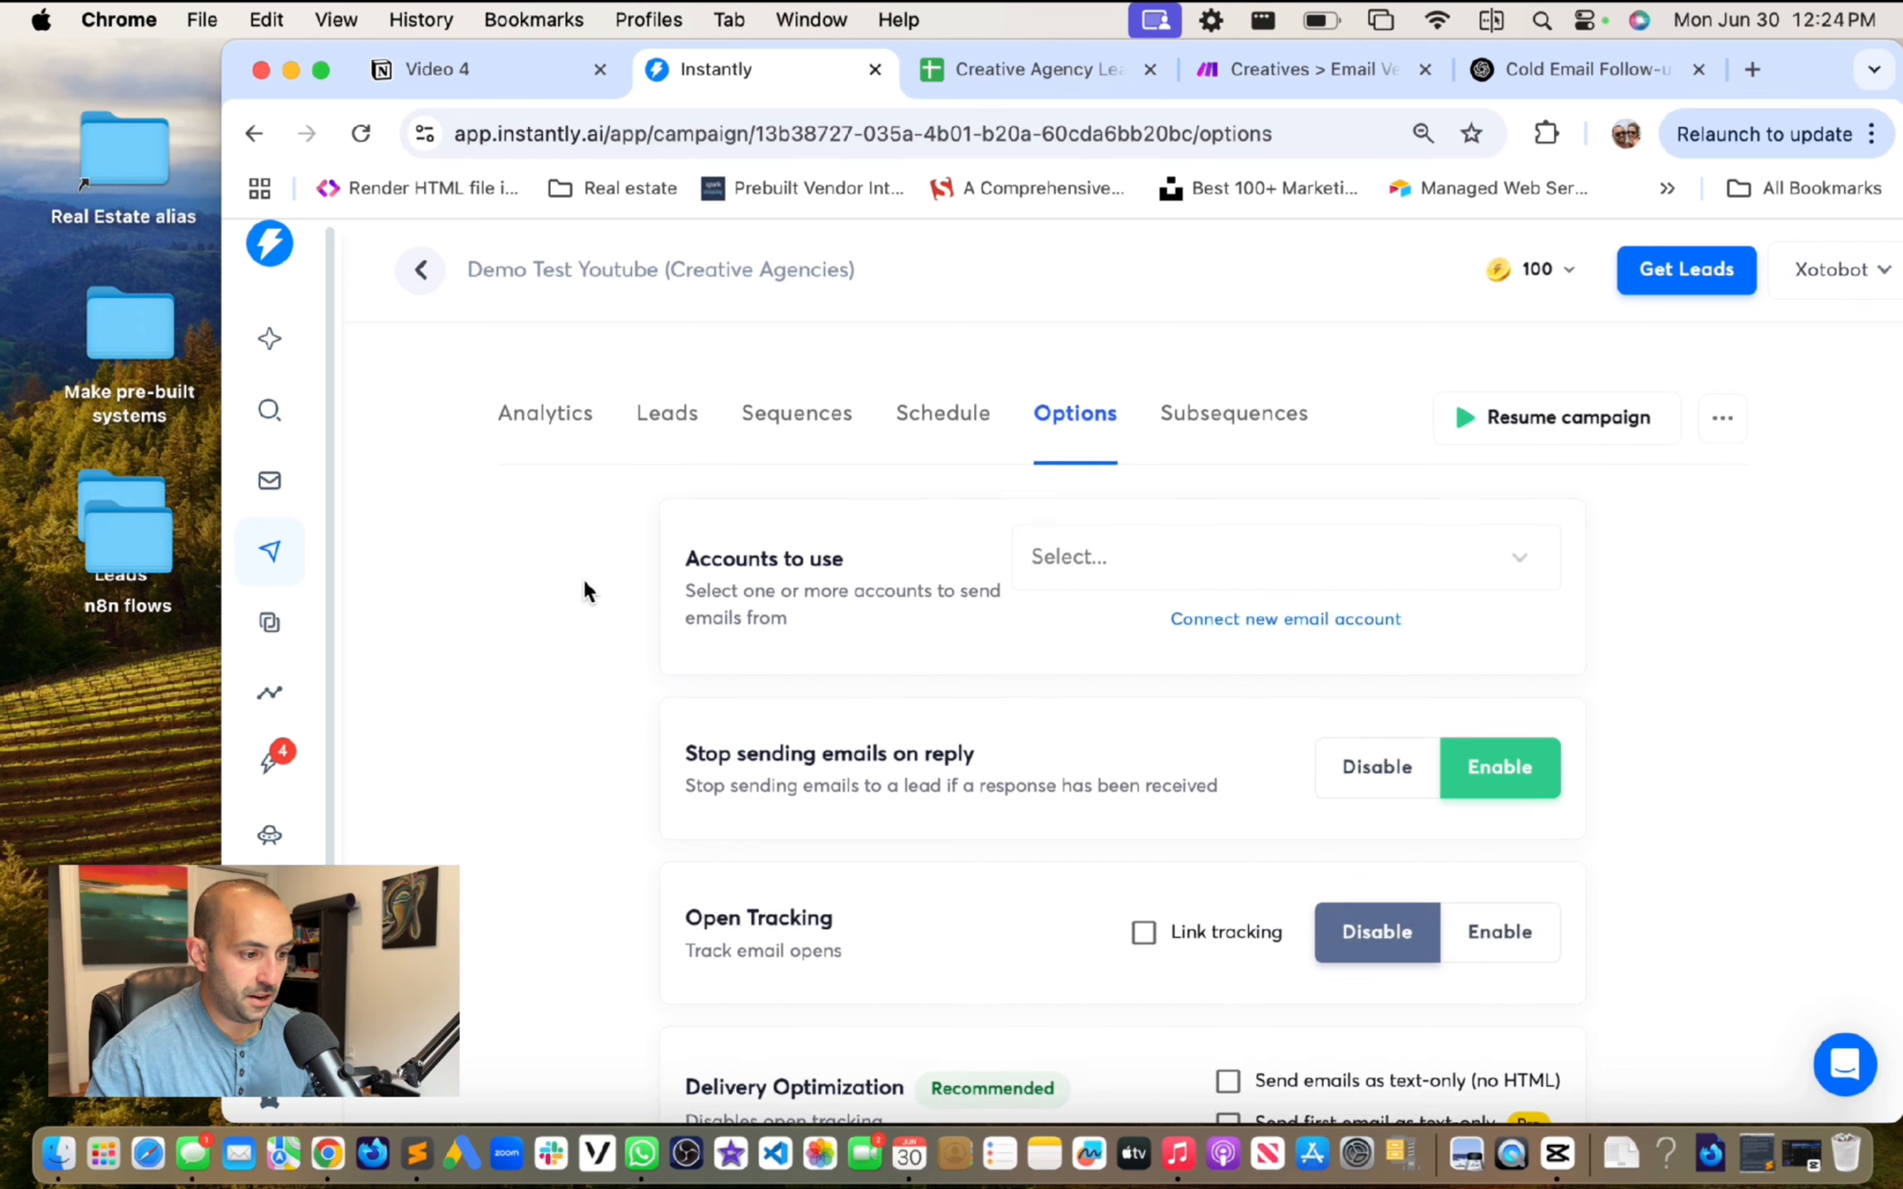
left_click(565, 426)
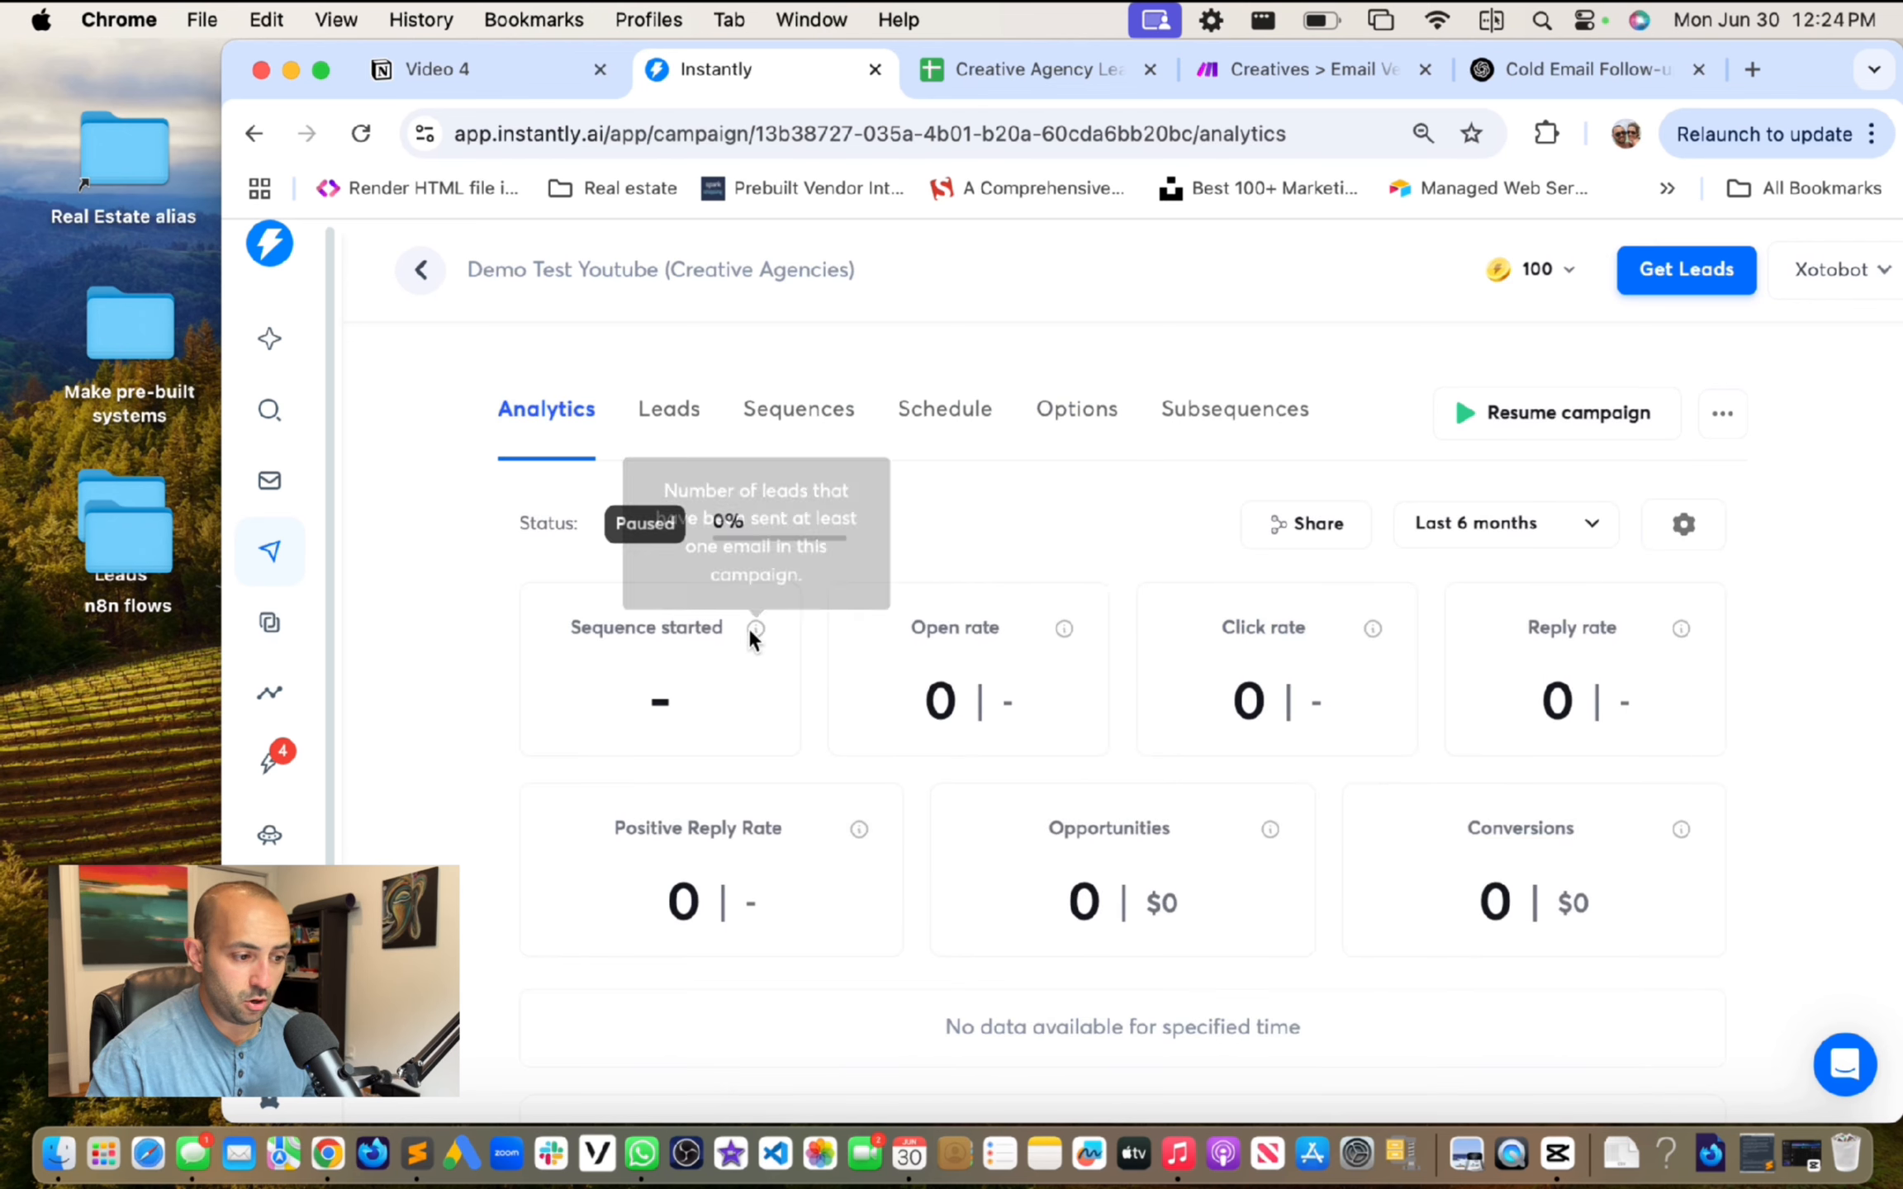
Step: Scroll through the paused campaign's analytics, all metrics at zero
scroll(950, 611, "down", 2)
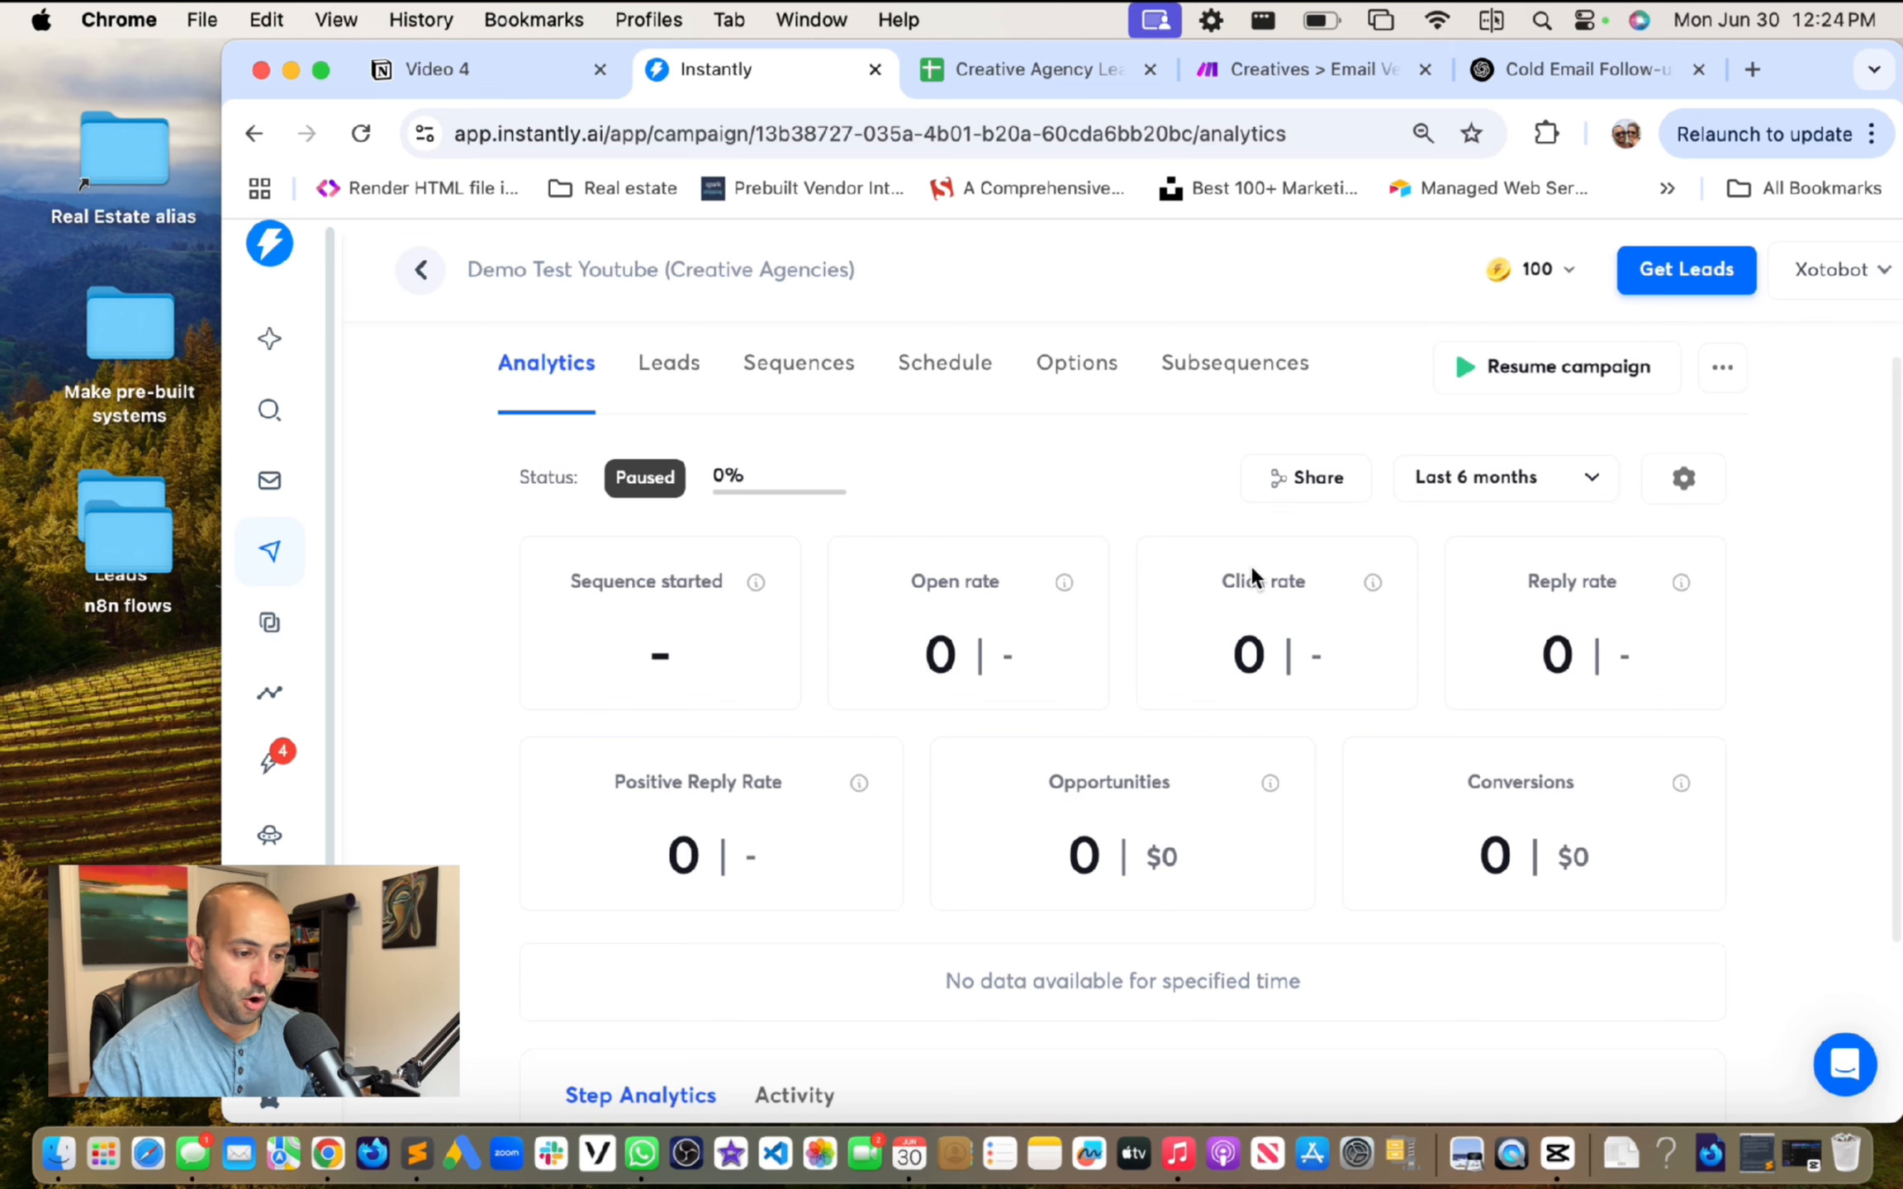
scroll(1317, 701, "down", 3)
scroll(742, 537, "down", 2)
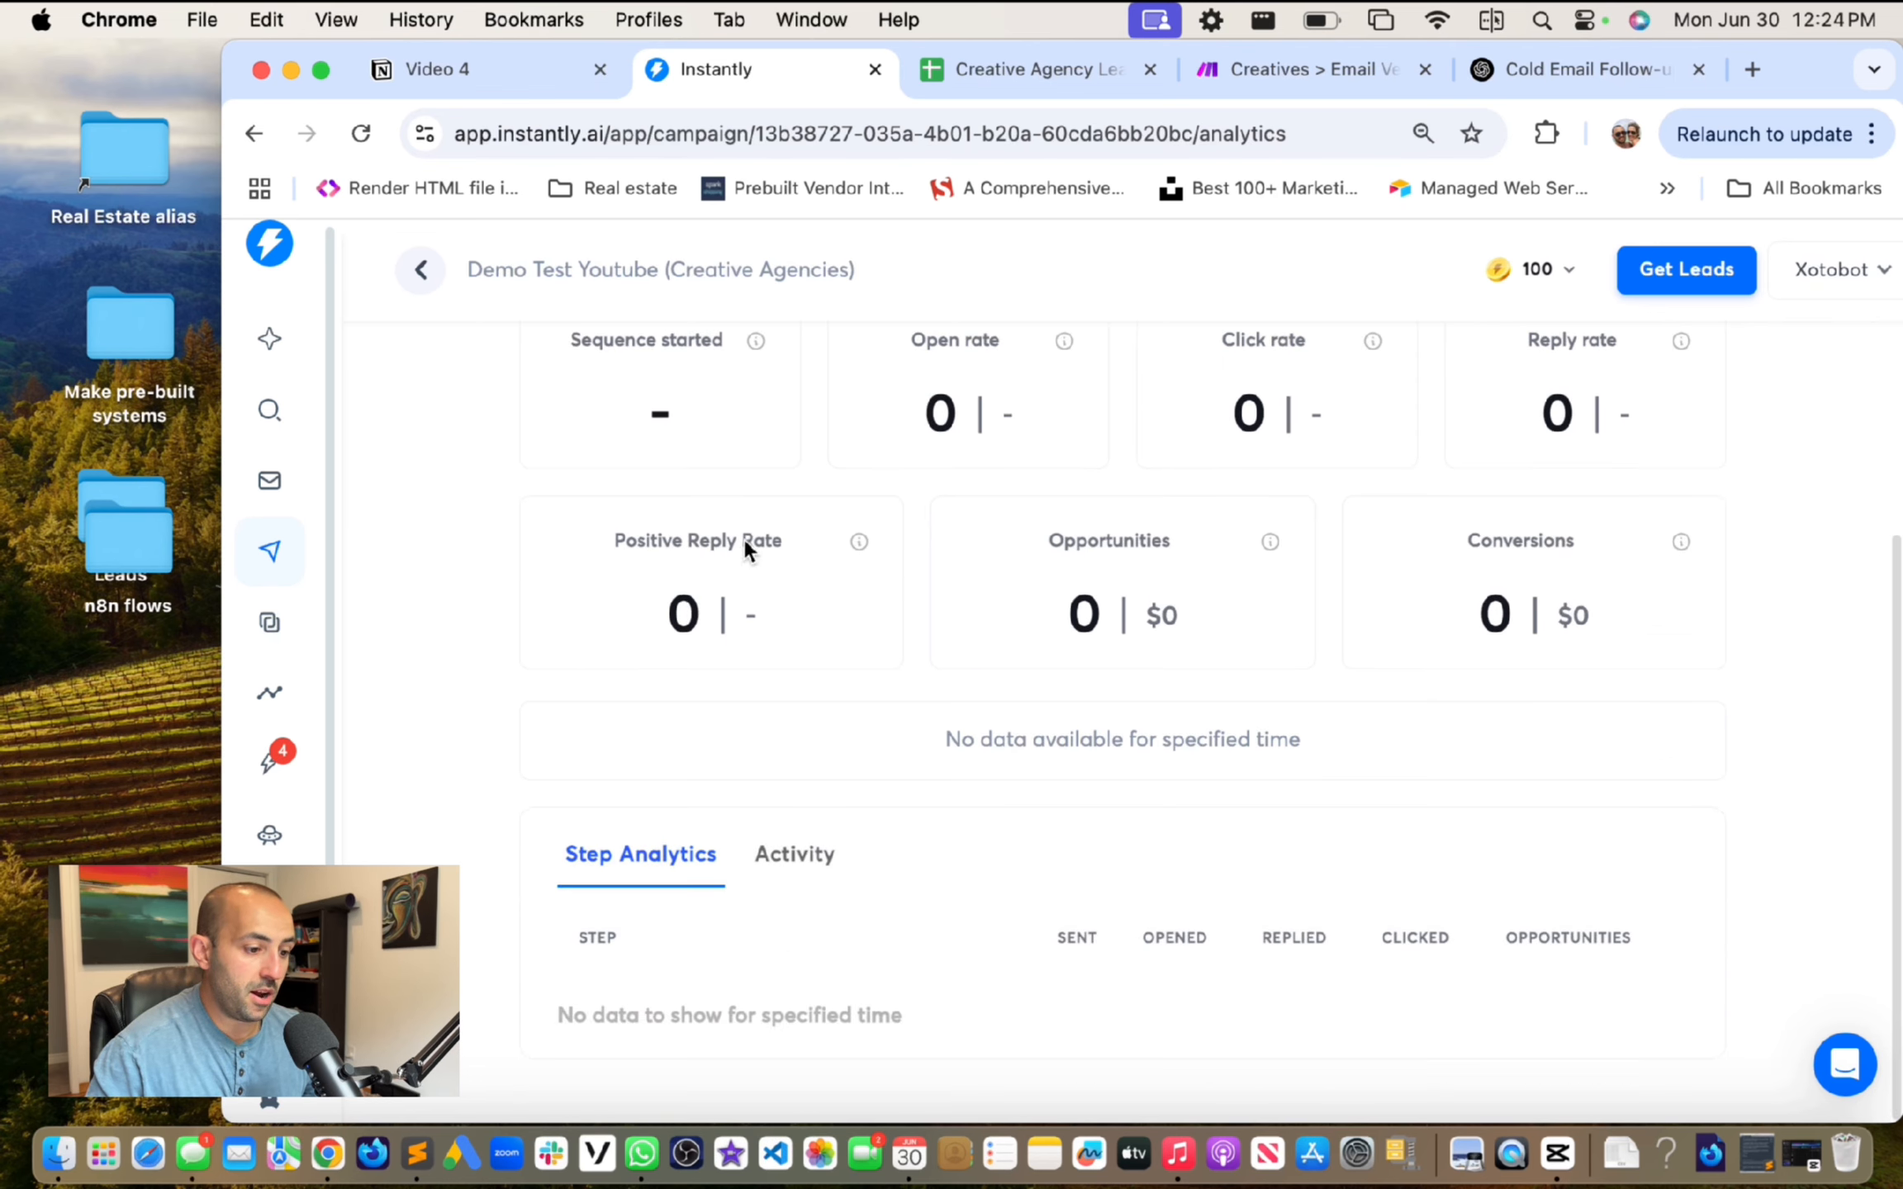
scroll(790, 680, "up", 5)
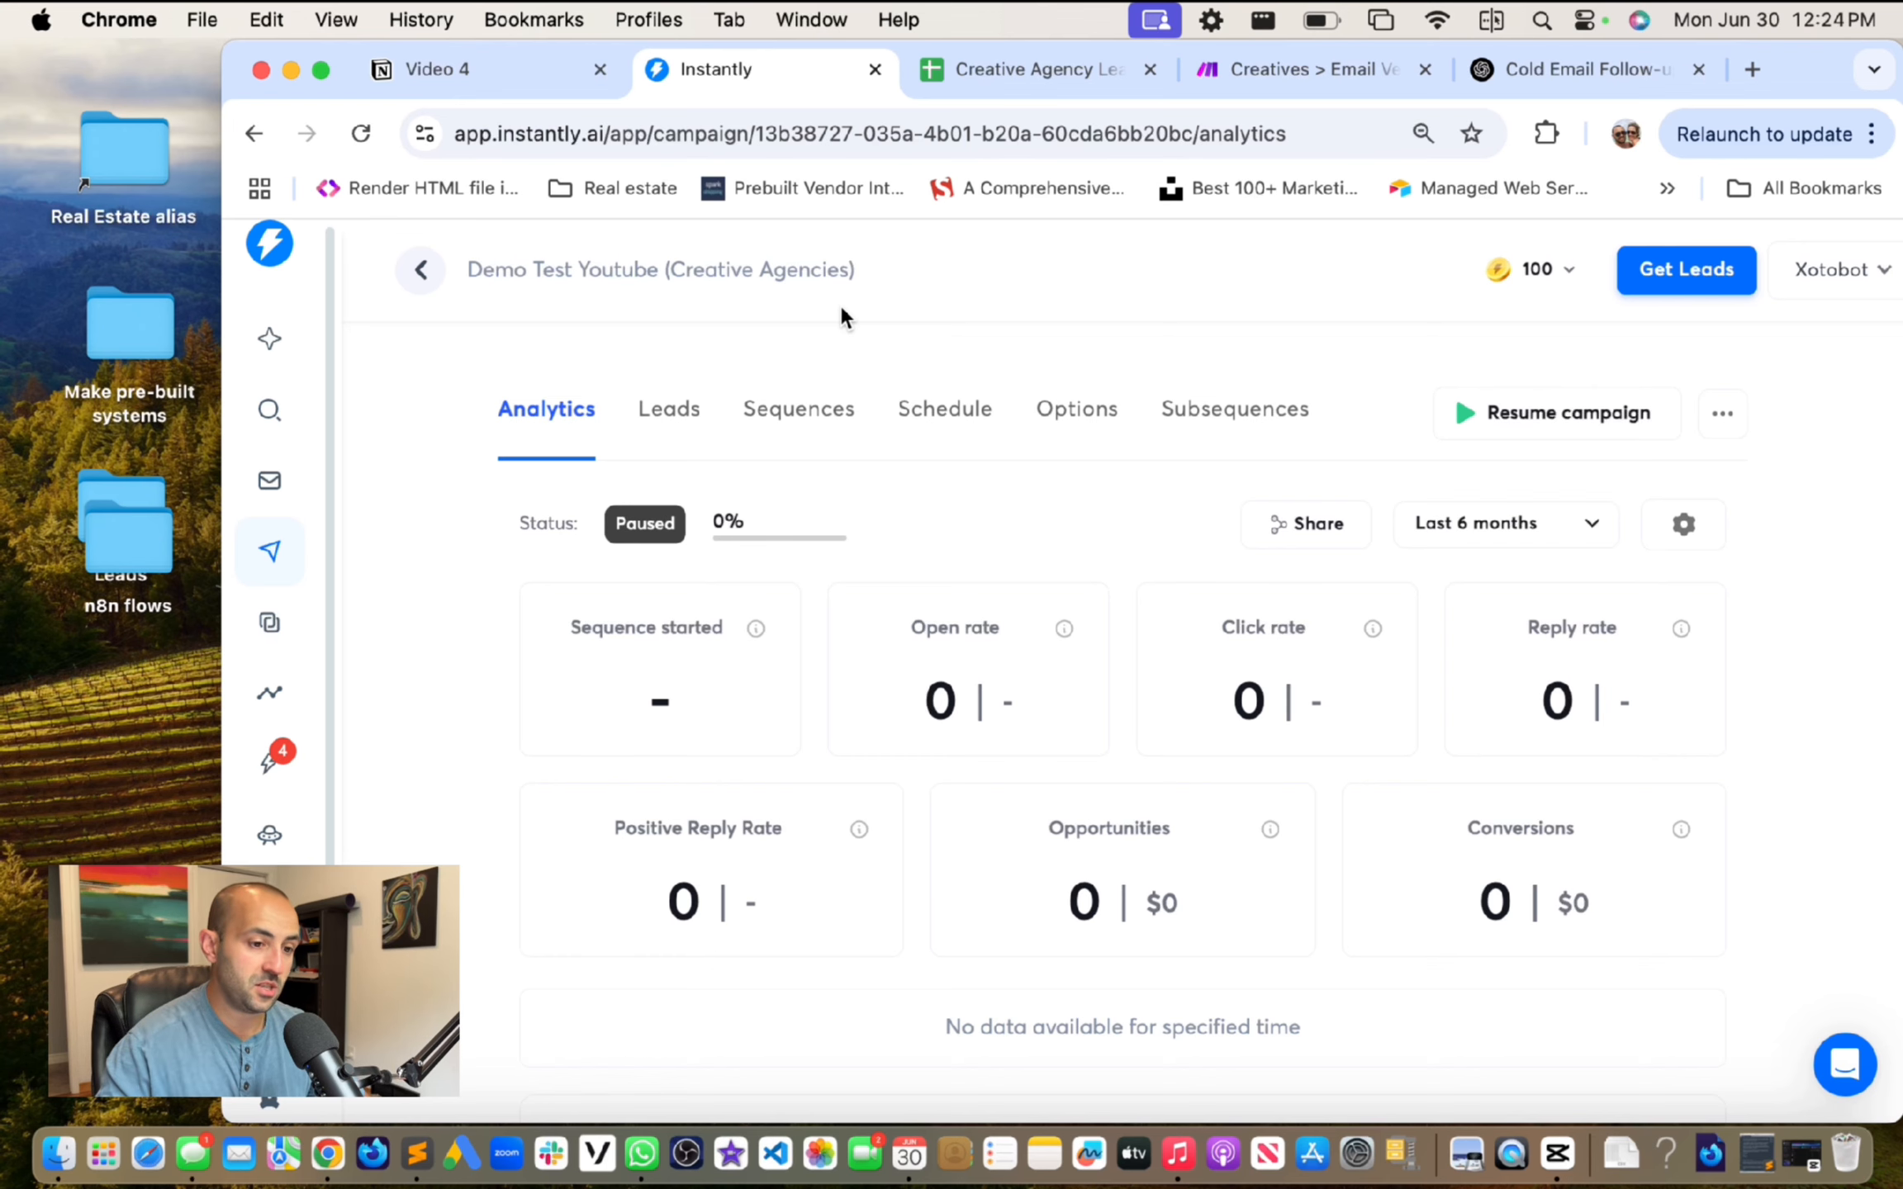
Step: Glance at the Creative Agency Leads spreadsheet and the Make scenario before returning
left_click(1016, 81)
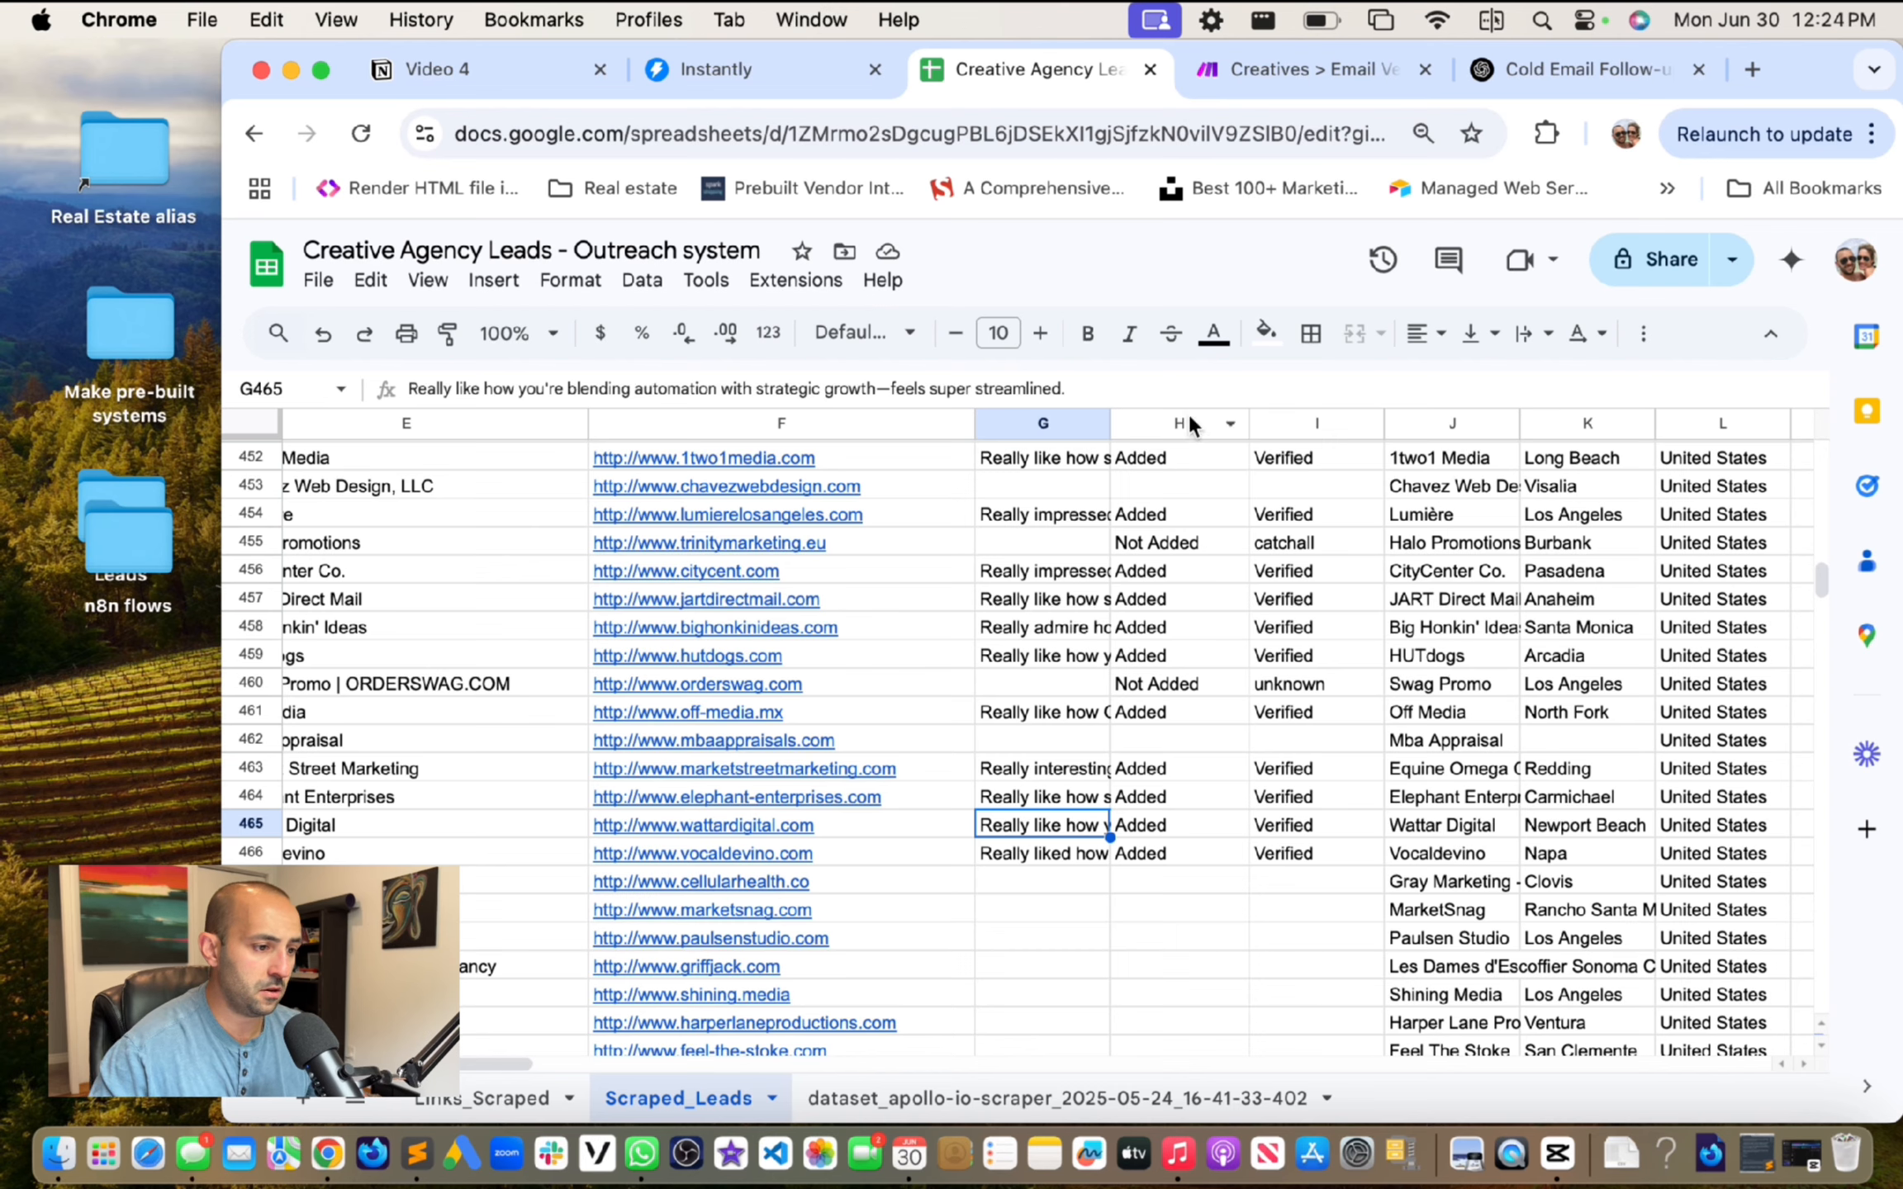
left_click(1258, 70)
left_click(1028, 70)
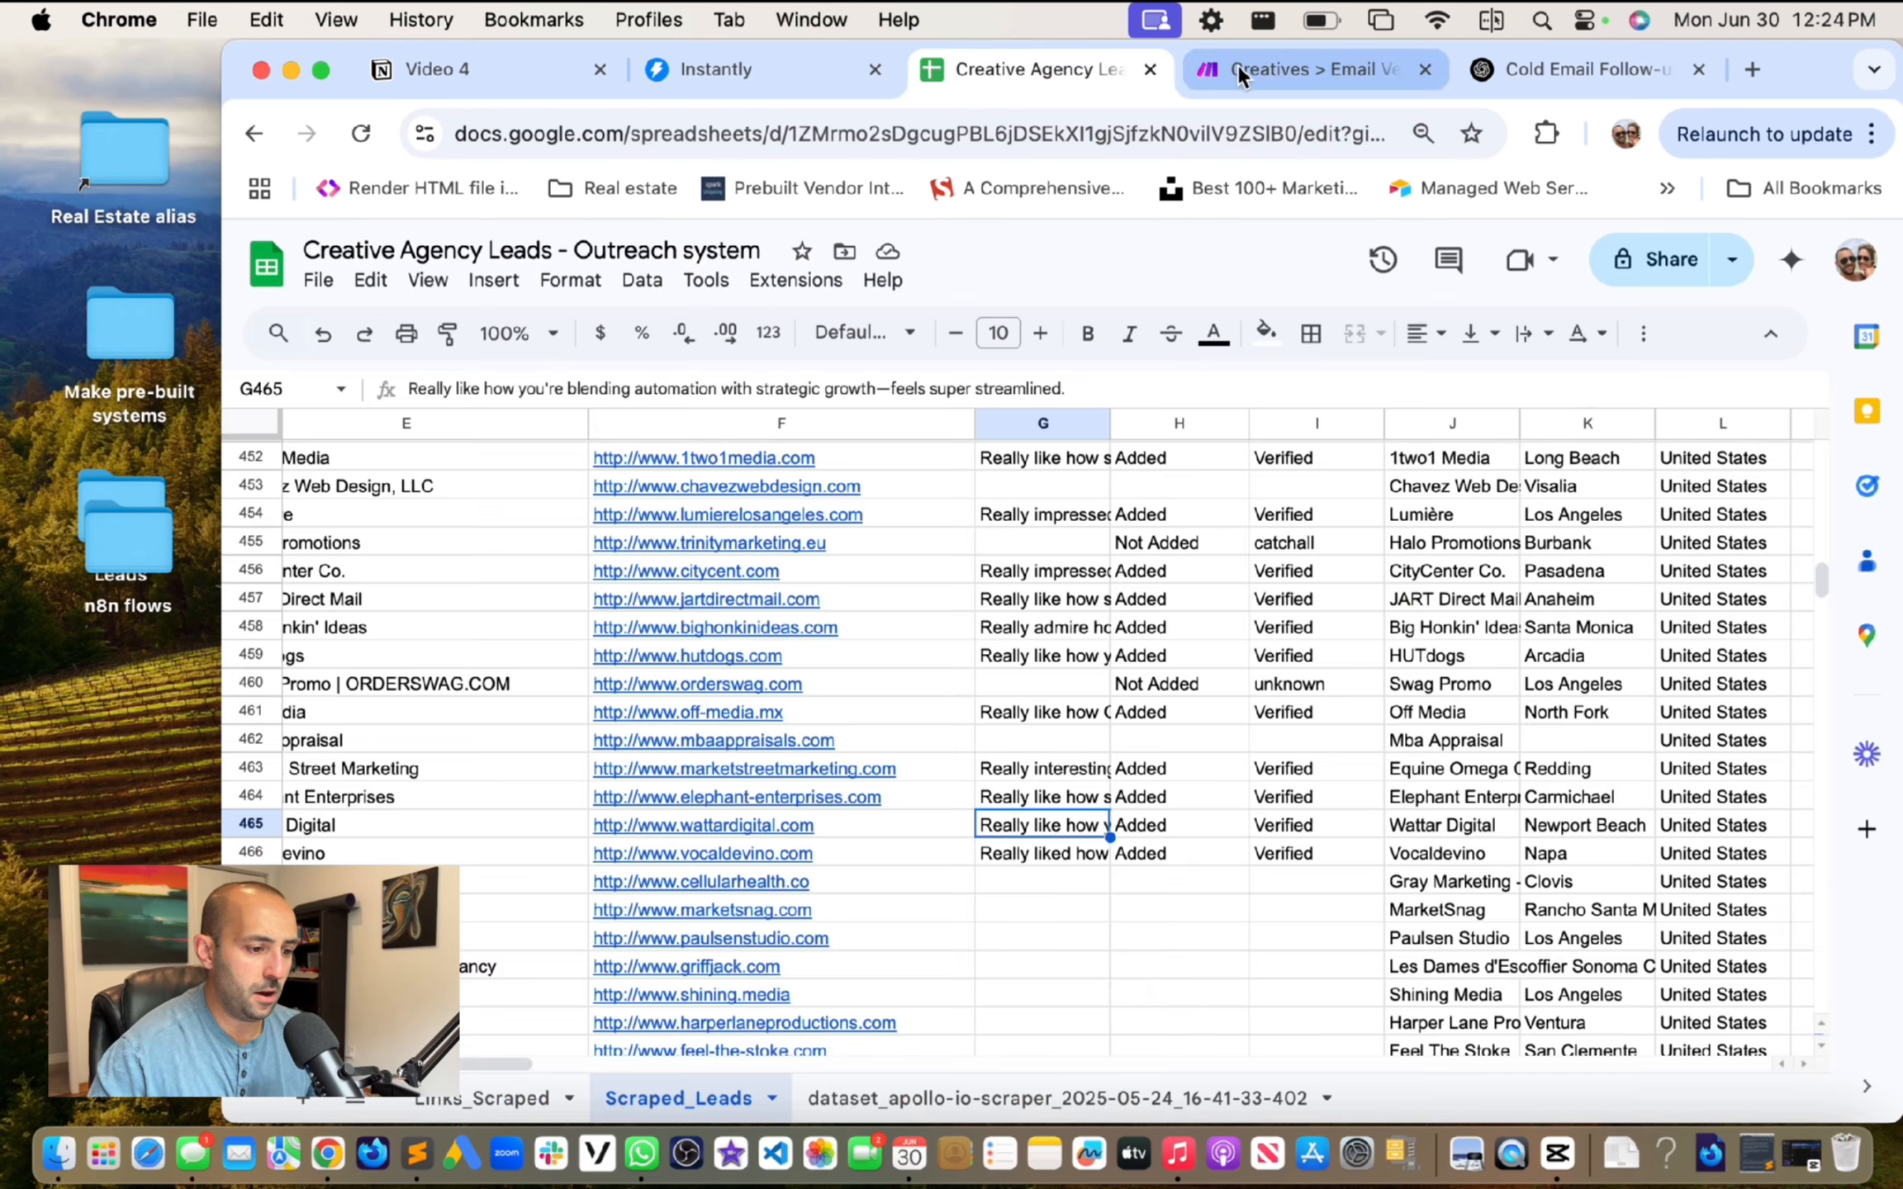
left_click(717, 70)
Step: Open the Notion Video 4 notes and look over the cold email structure and example
left_click(475, 70)
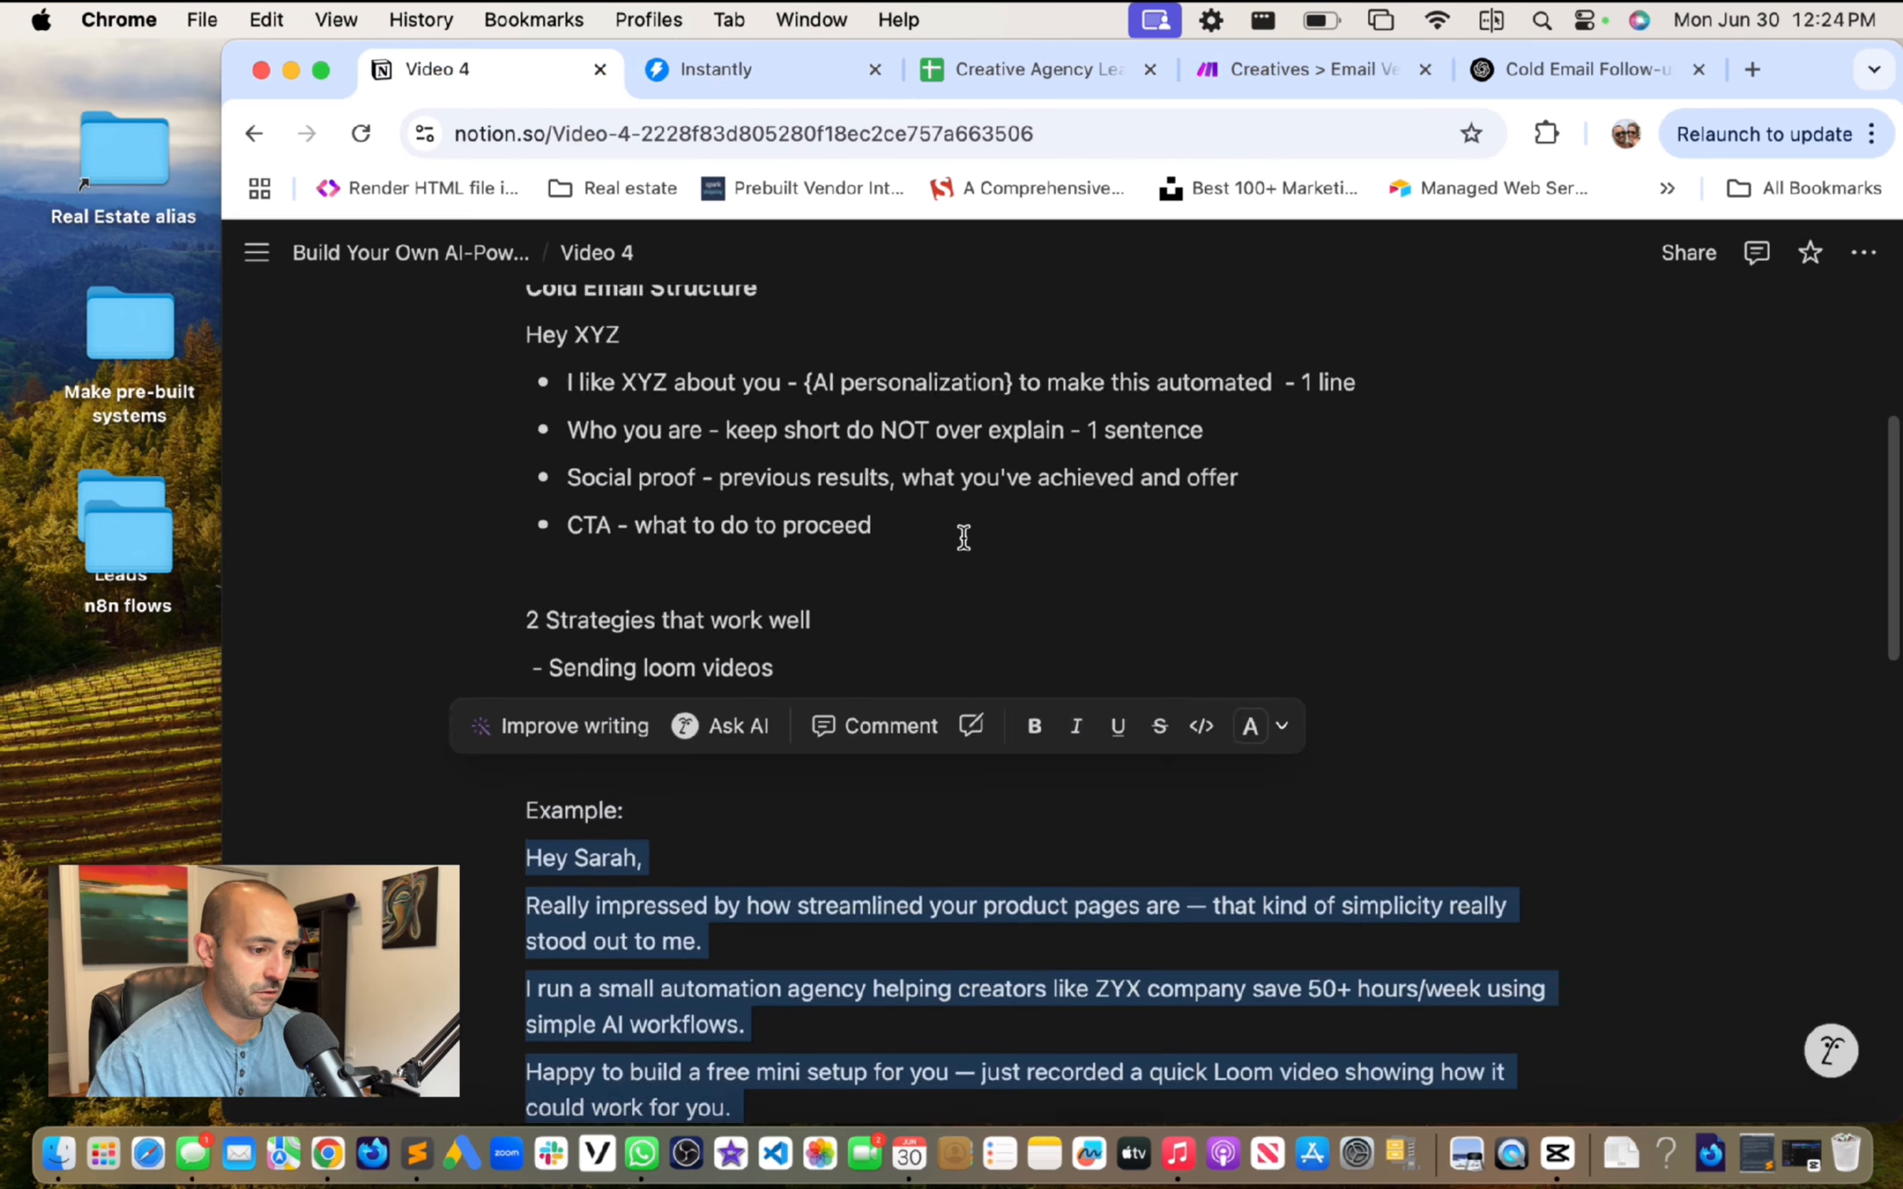
scroll(964, 538, "up", 5)
scroll(729, 549, "down", 6)
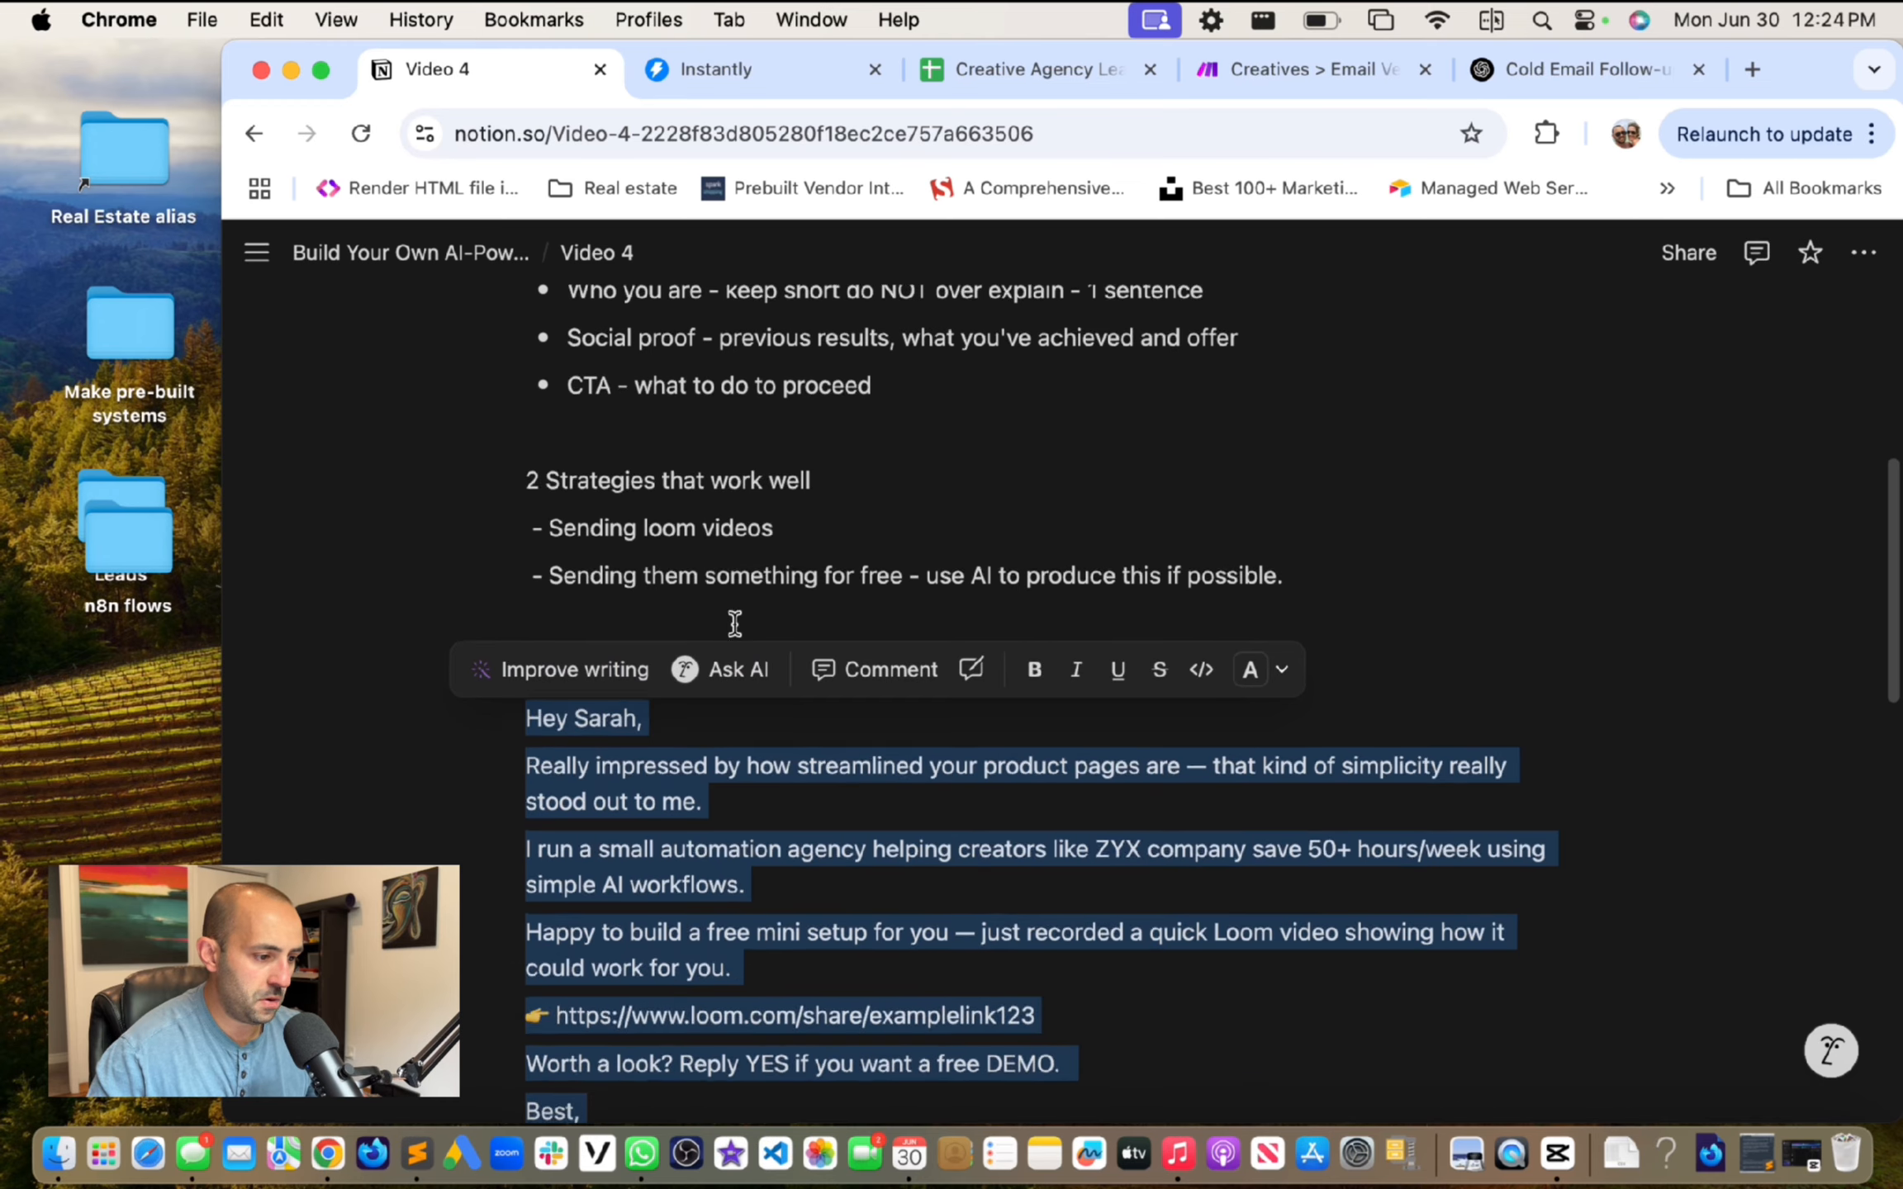
scroll(764, 479, "down", 3)
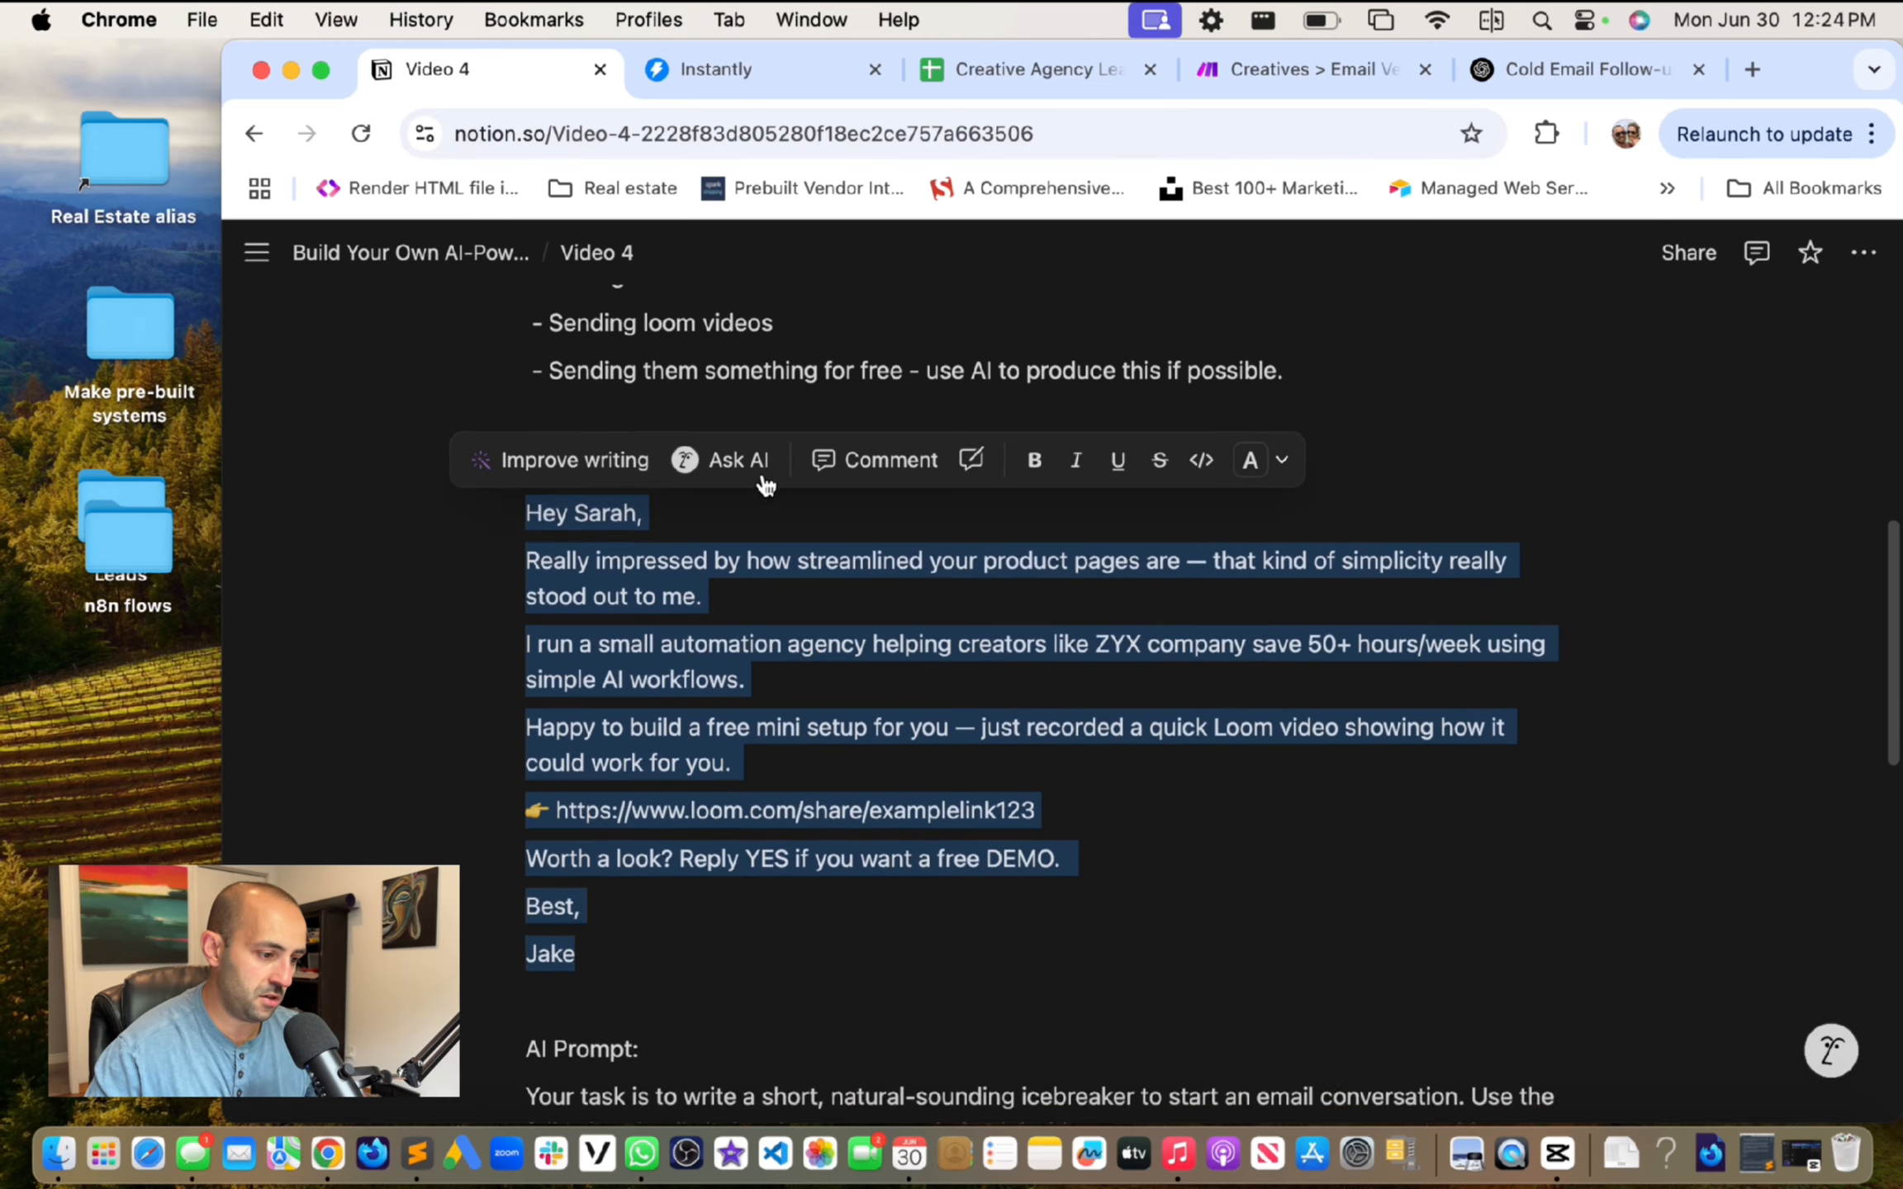
scroll(764, 483, "down", 1)
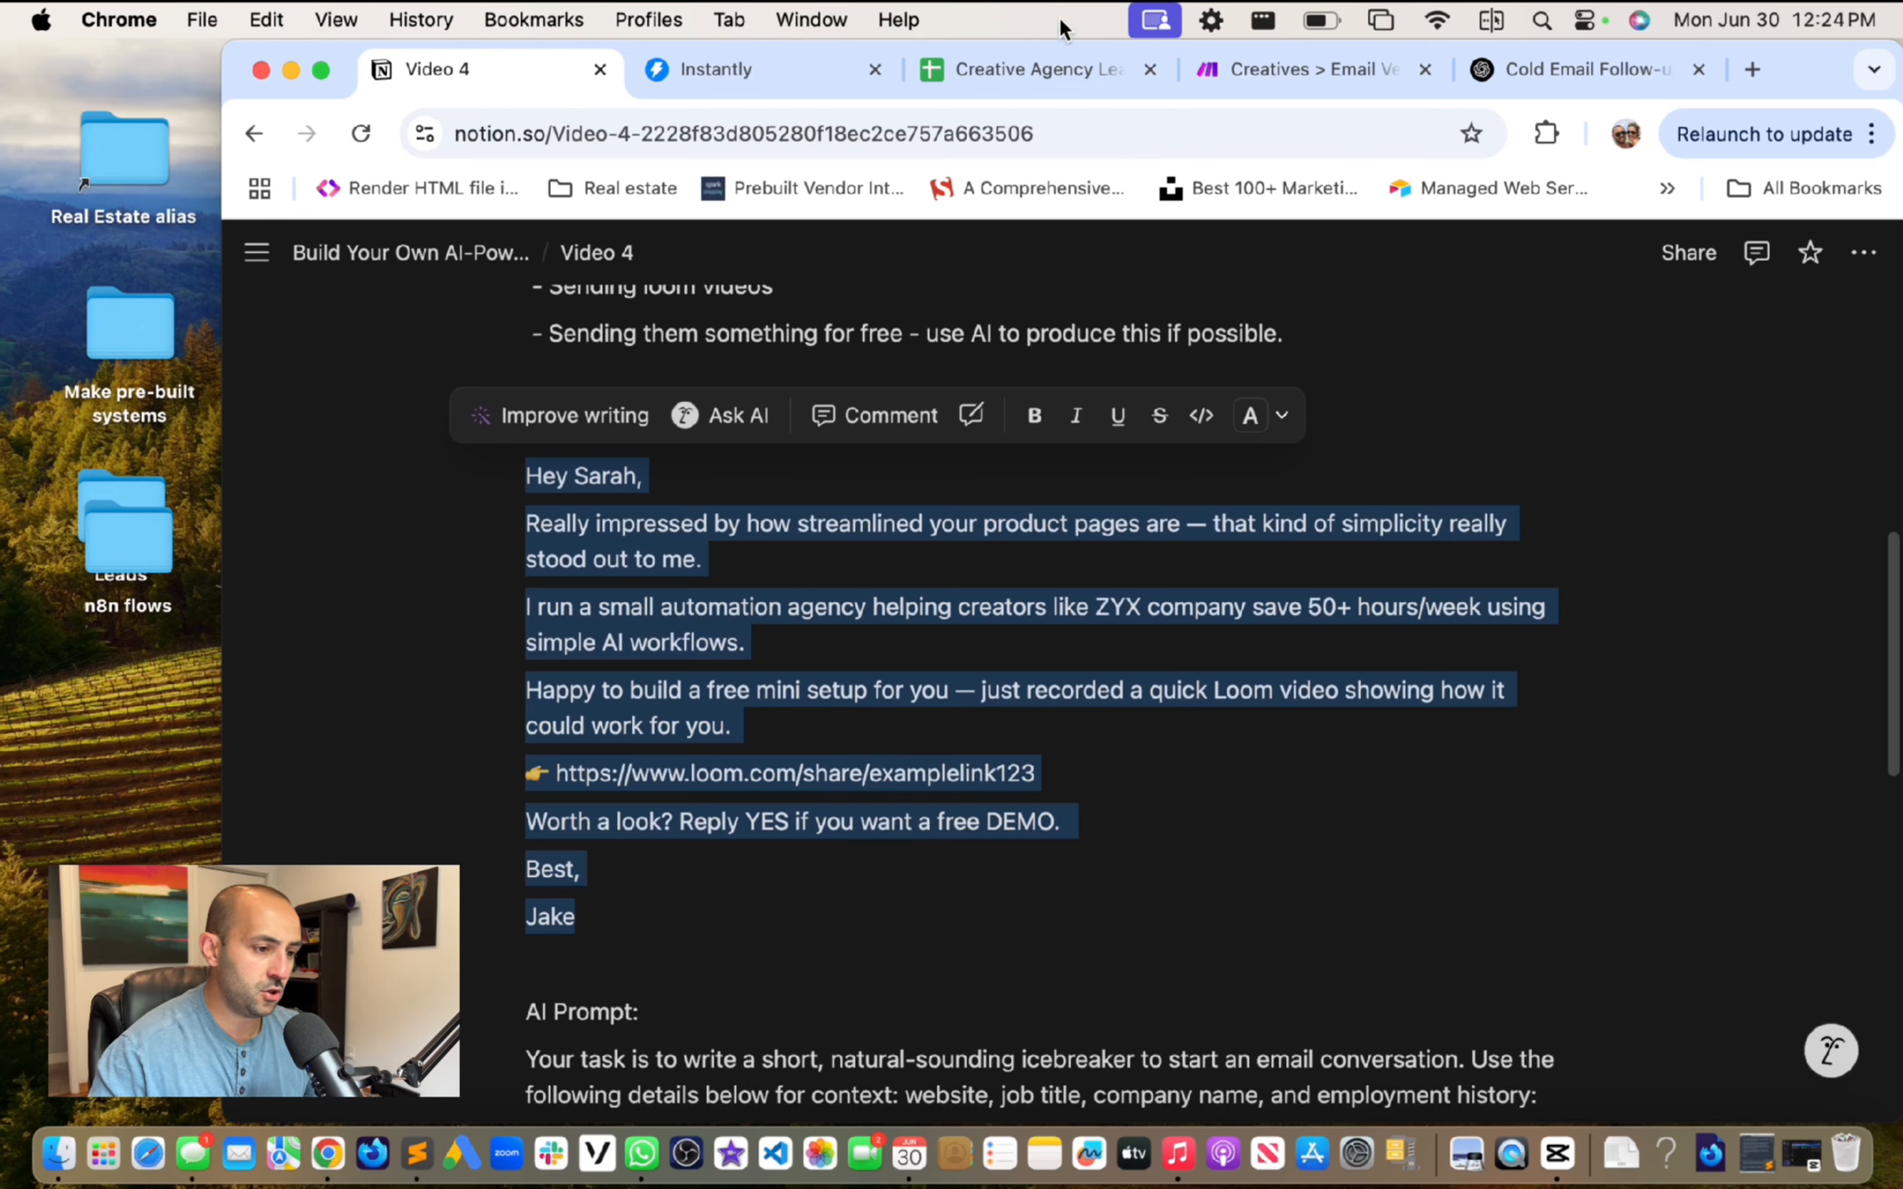
Step: Copy the whole Step 1 email body from the Instantly campaign sequence
left_click(716, 69)
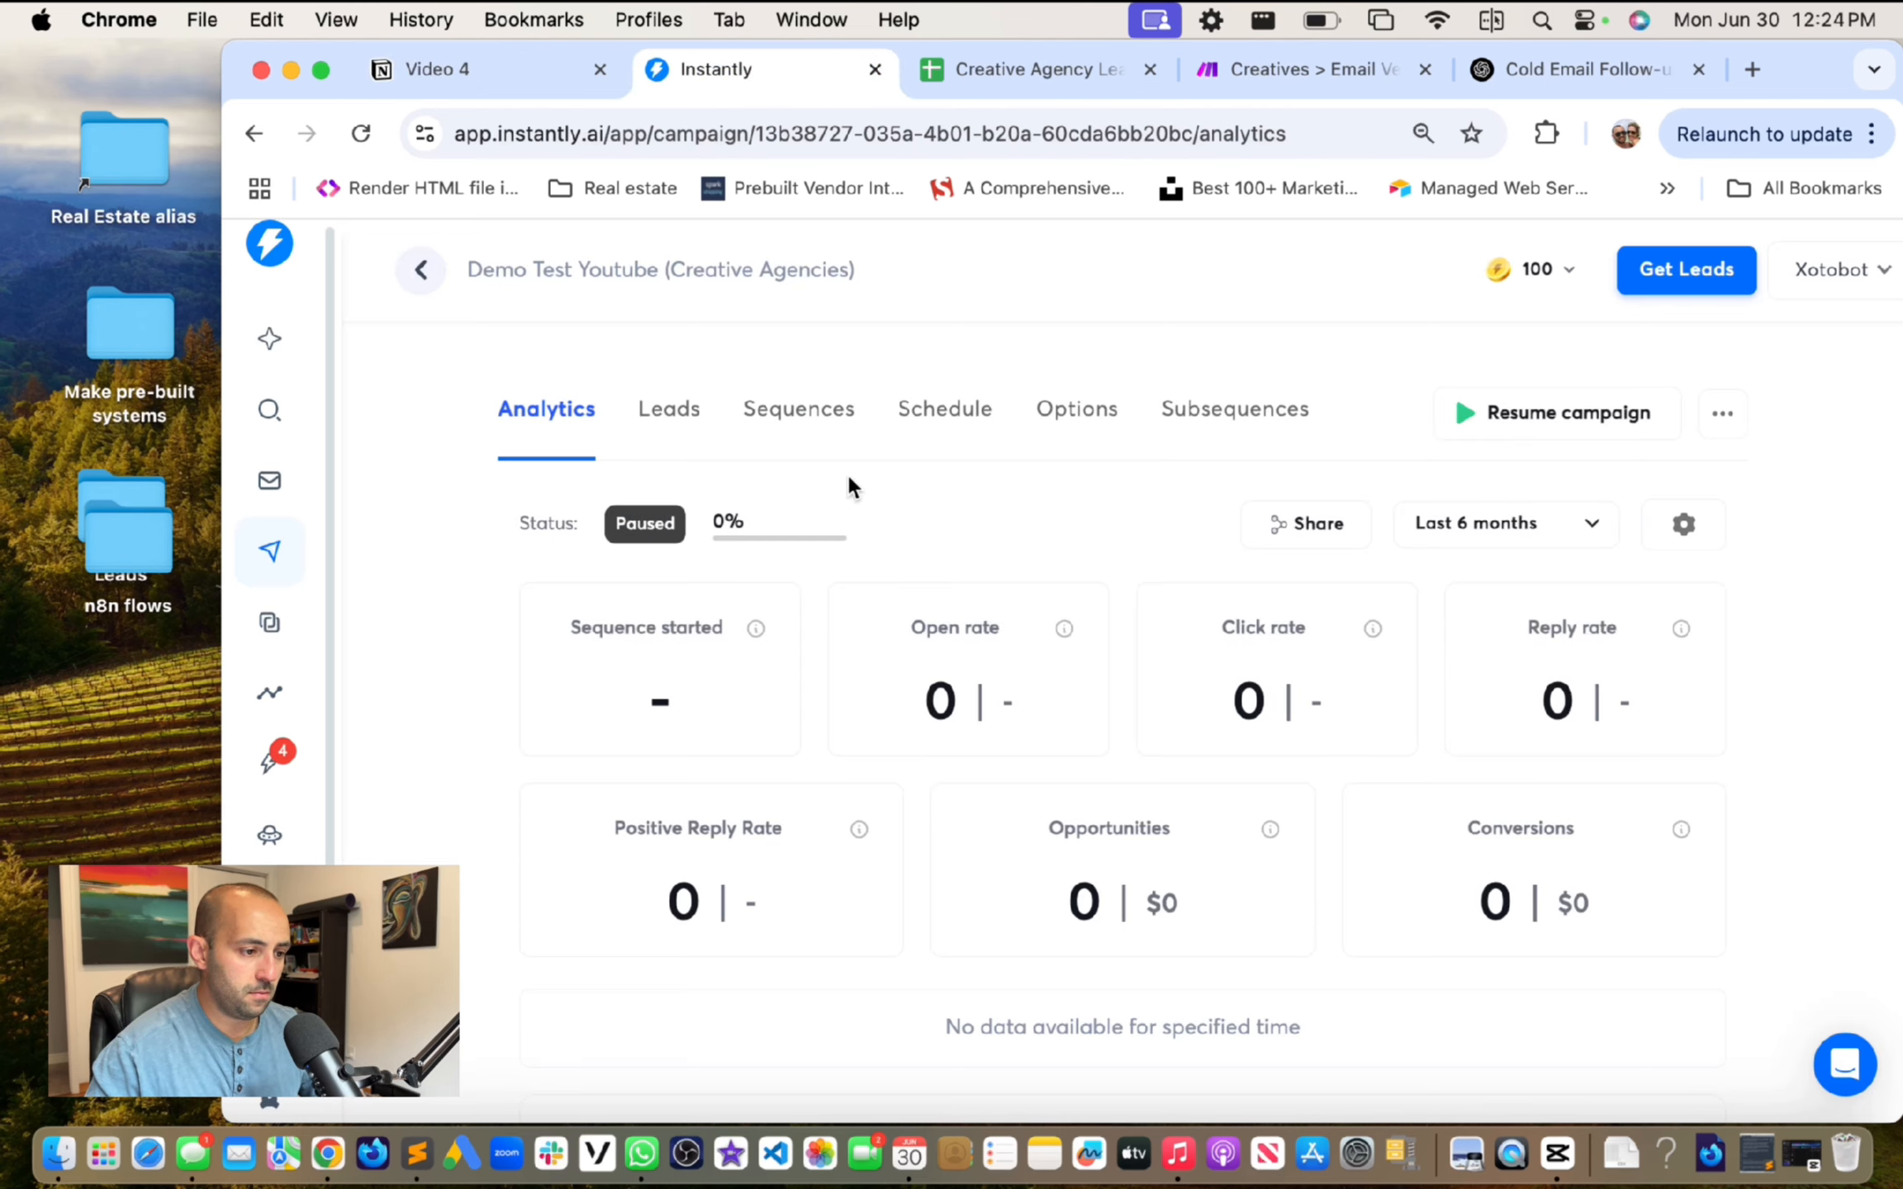
left_click(843, 429)
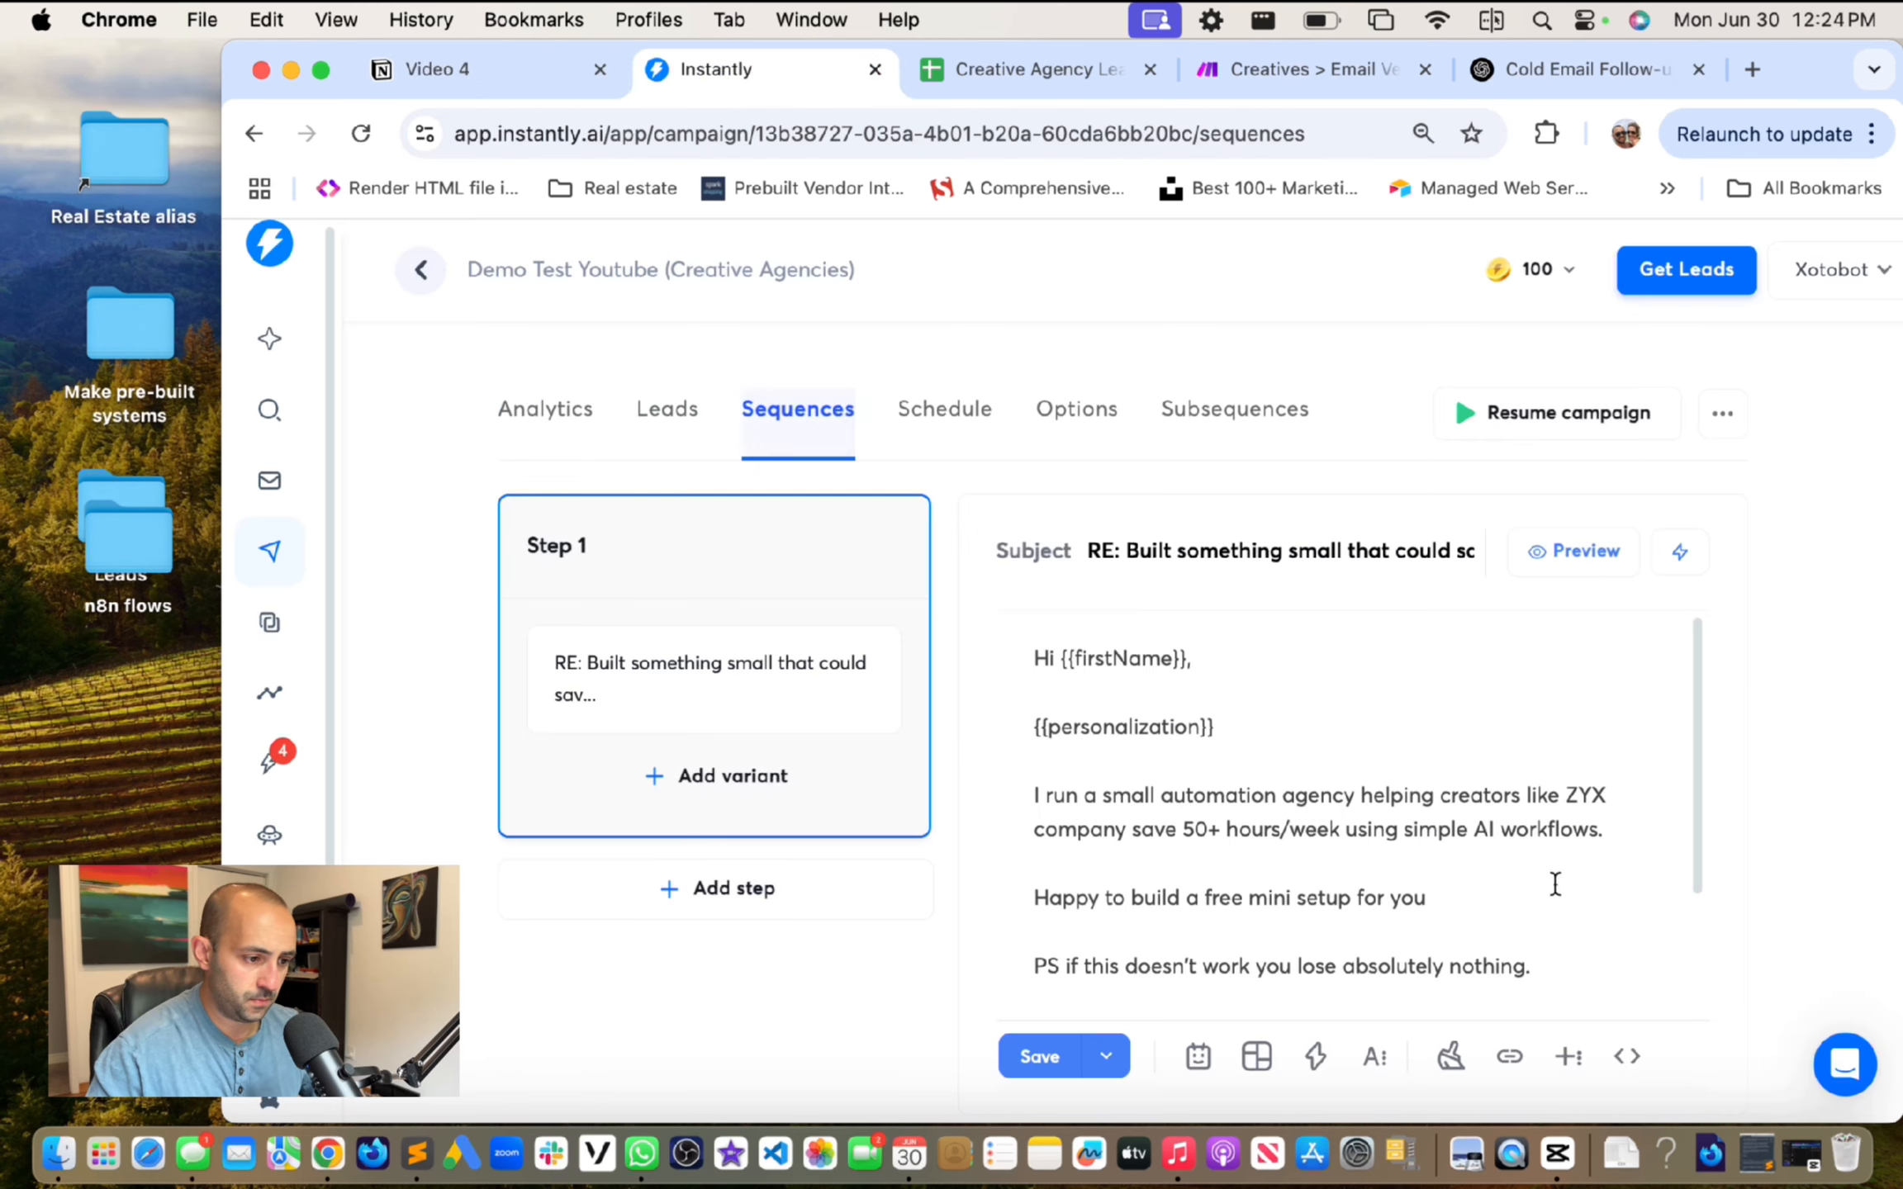
left_click(1386, 868)
key("super+a")
Step: Replace the Notion example email with the copied Instantly email starting Hi {{firstName}}
left_click(496, 73)
left_click(690, 634)
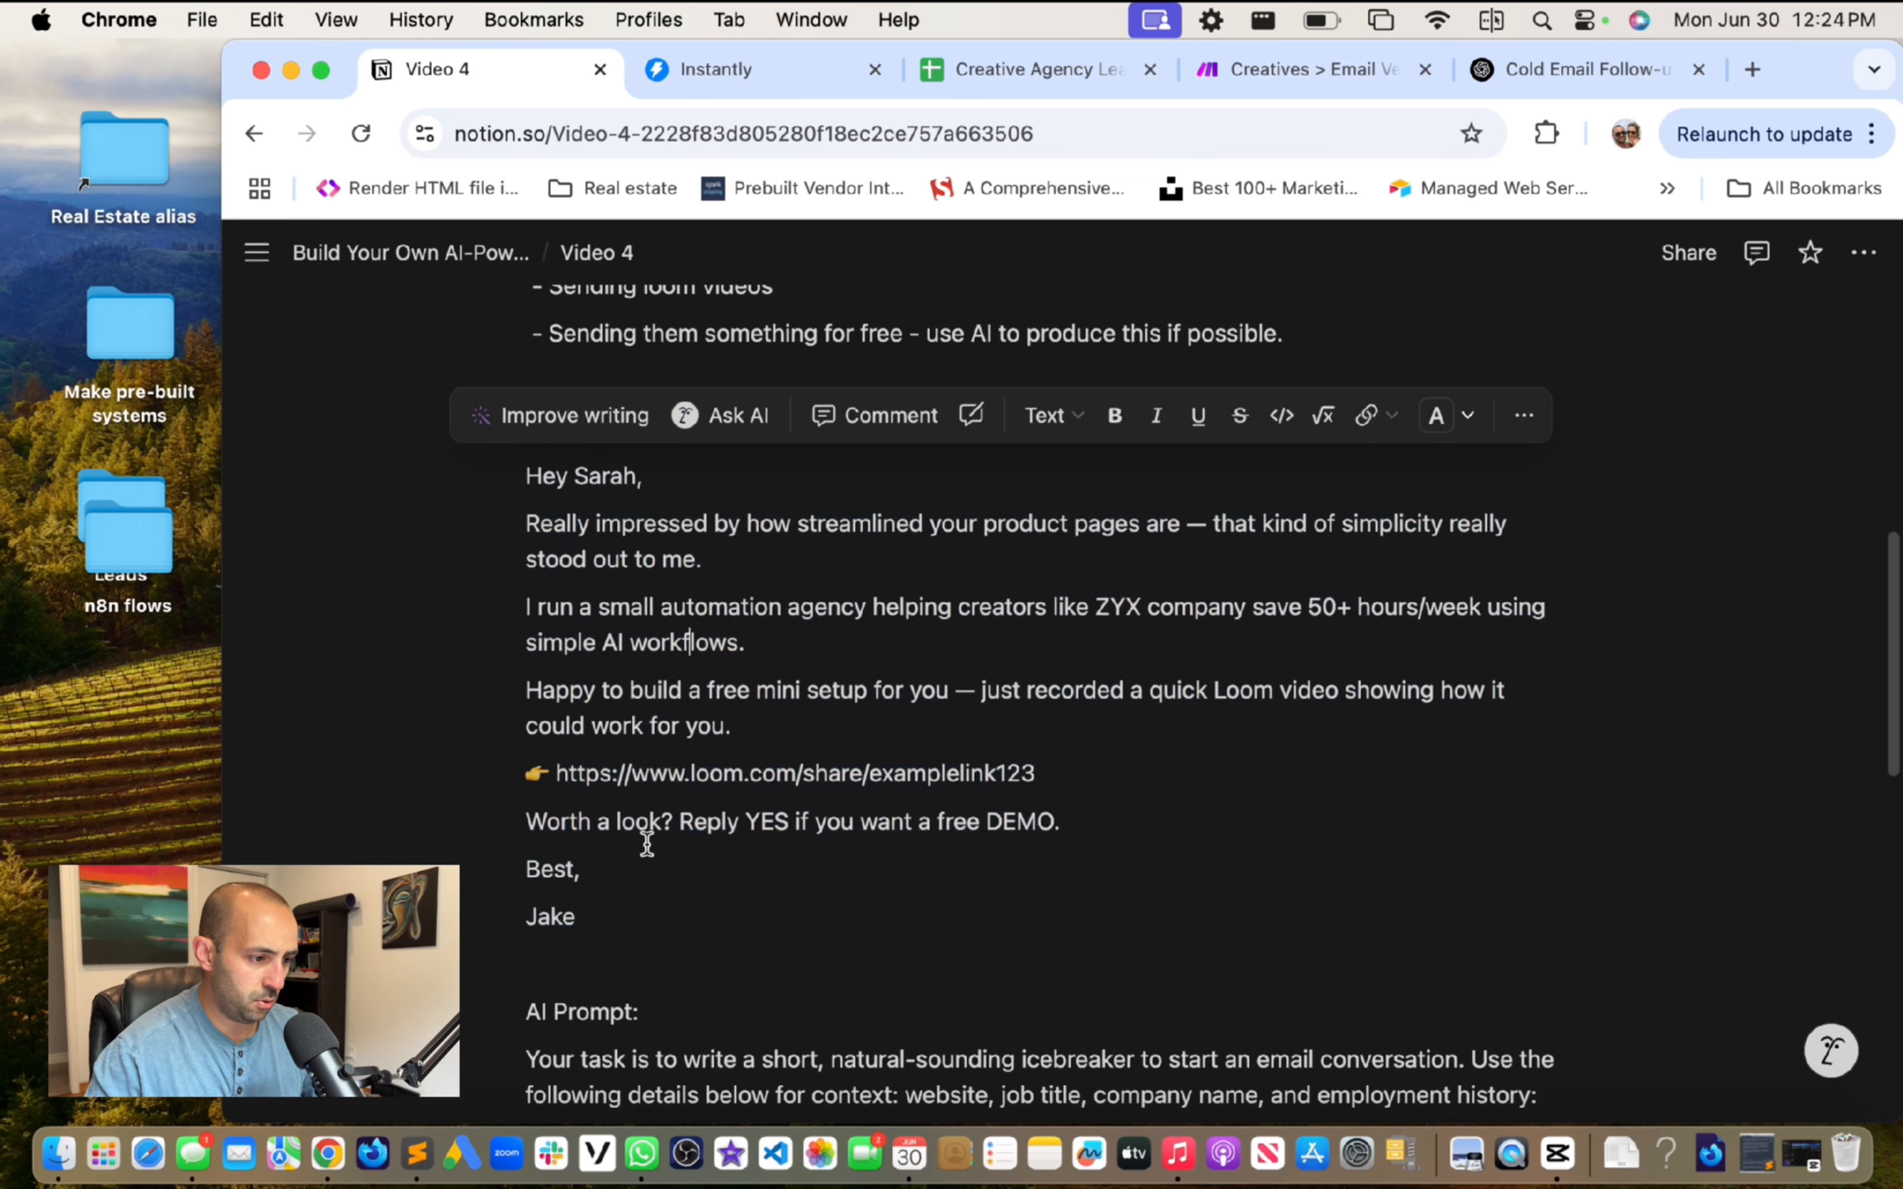
left_click_drag(579, 918, 468, 472)
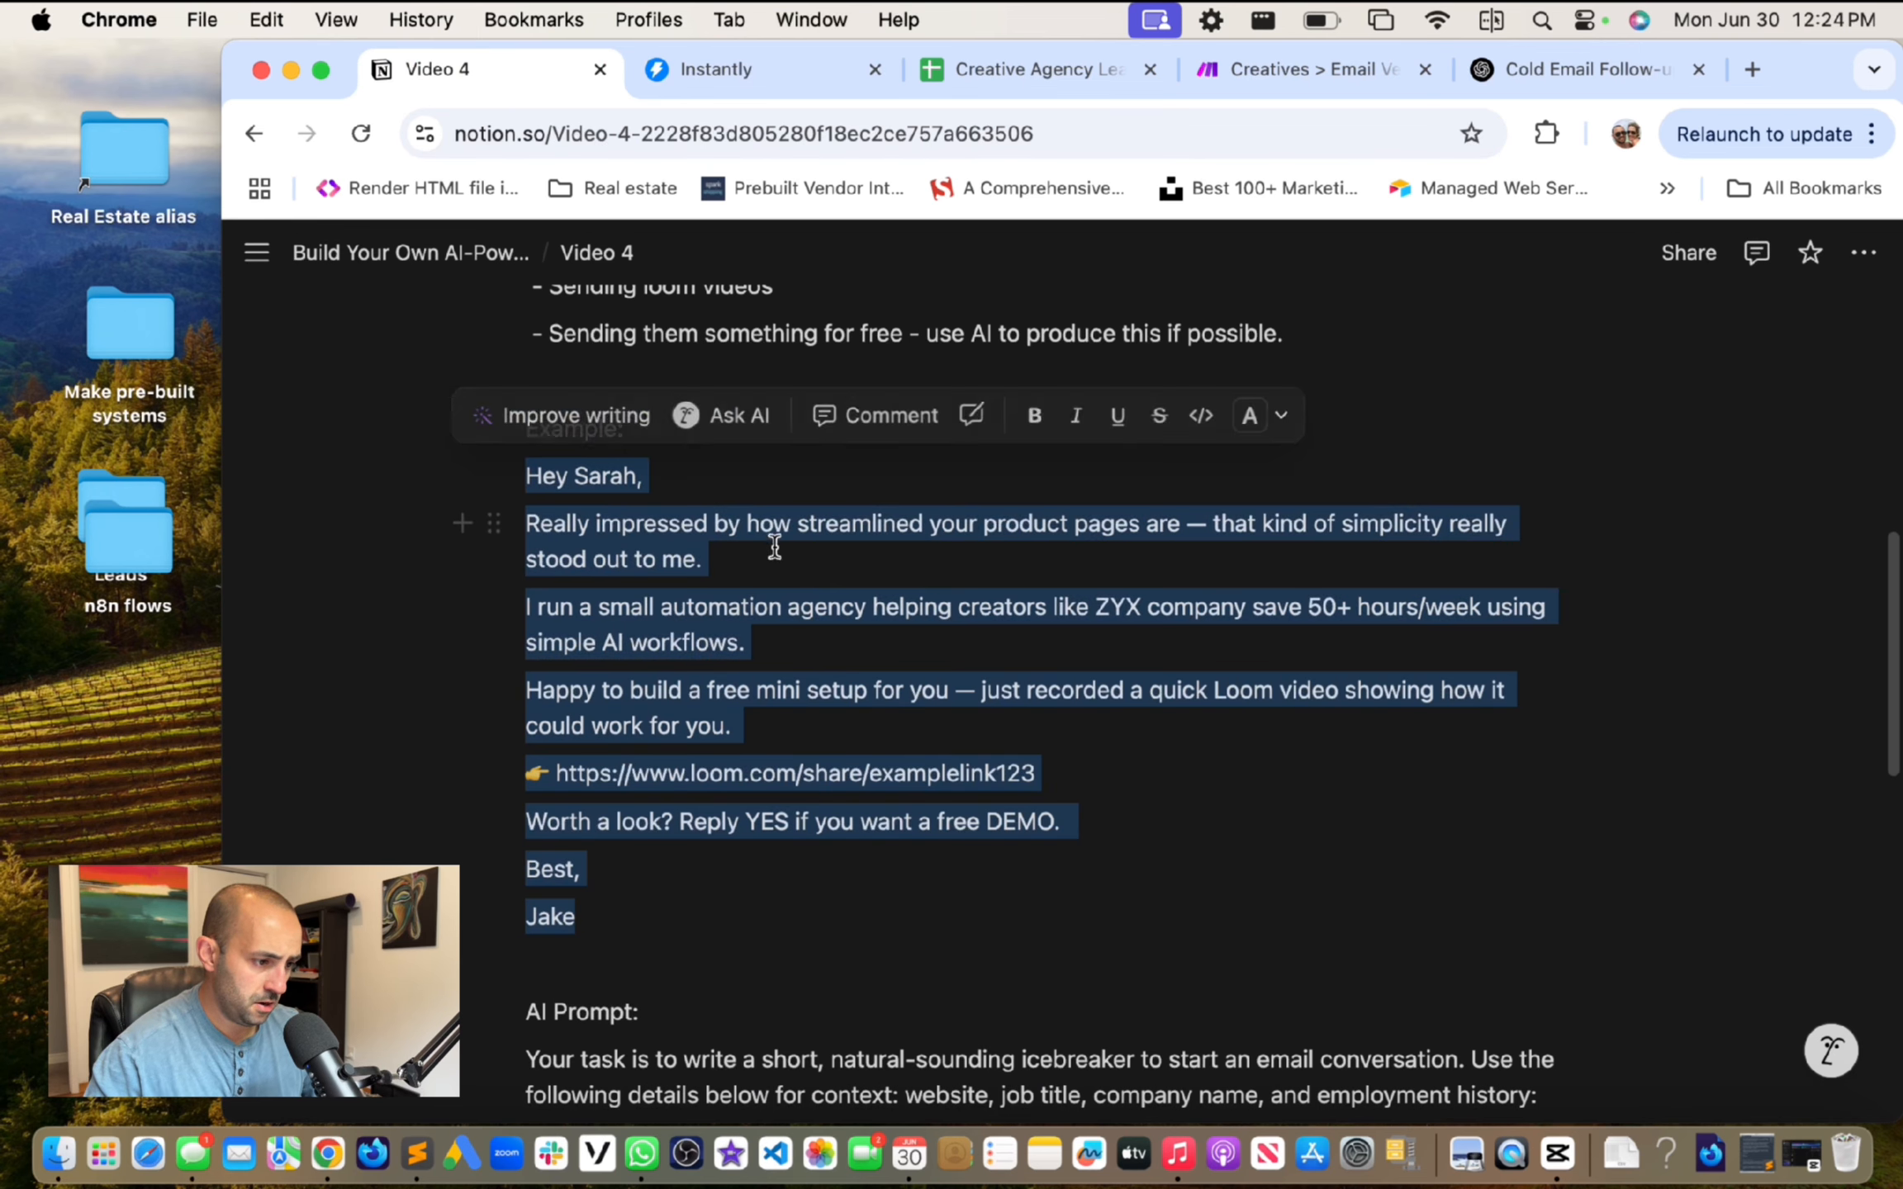
key("super+v")
left_click_drag(588, 915, 525, 477)
key("BackSpace")
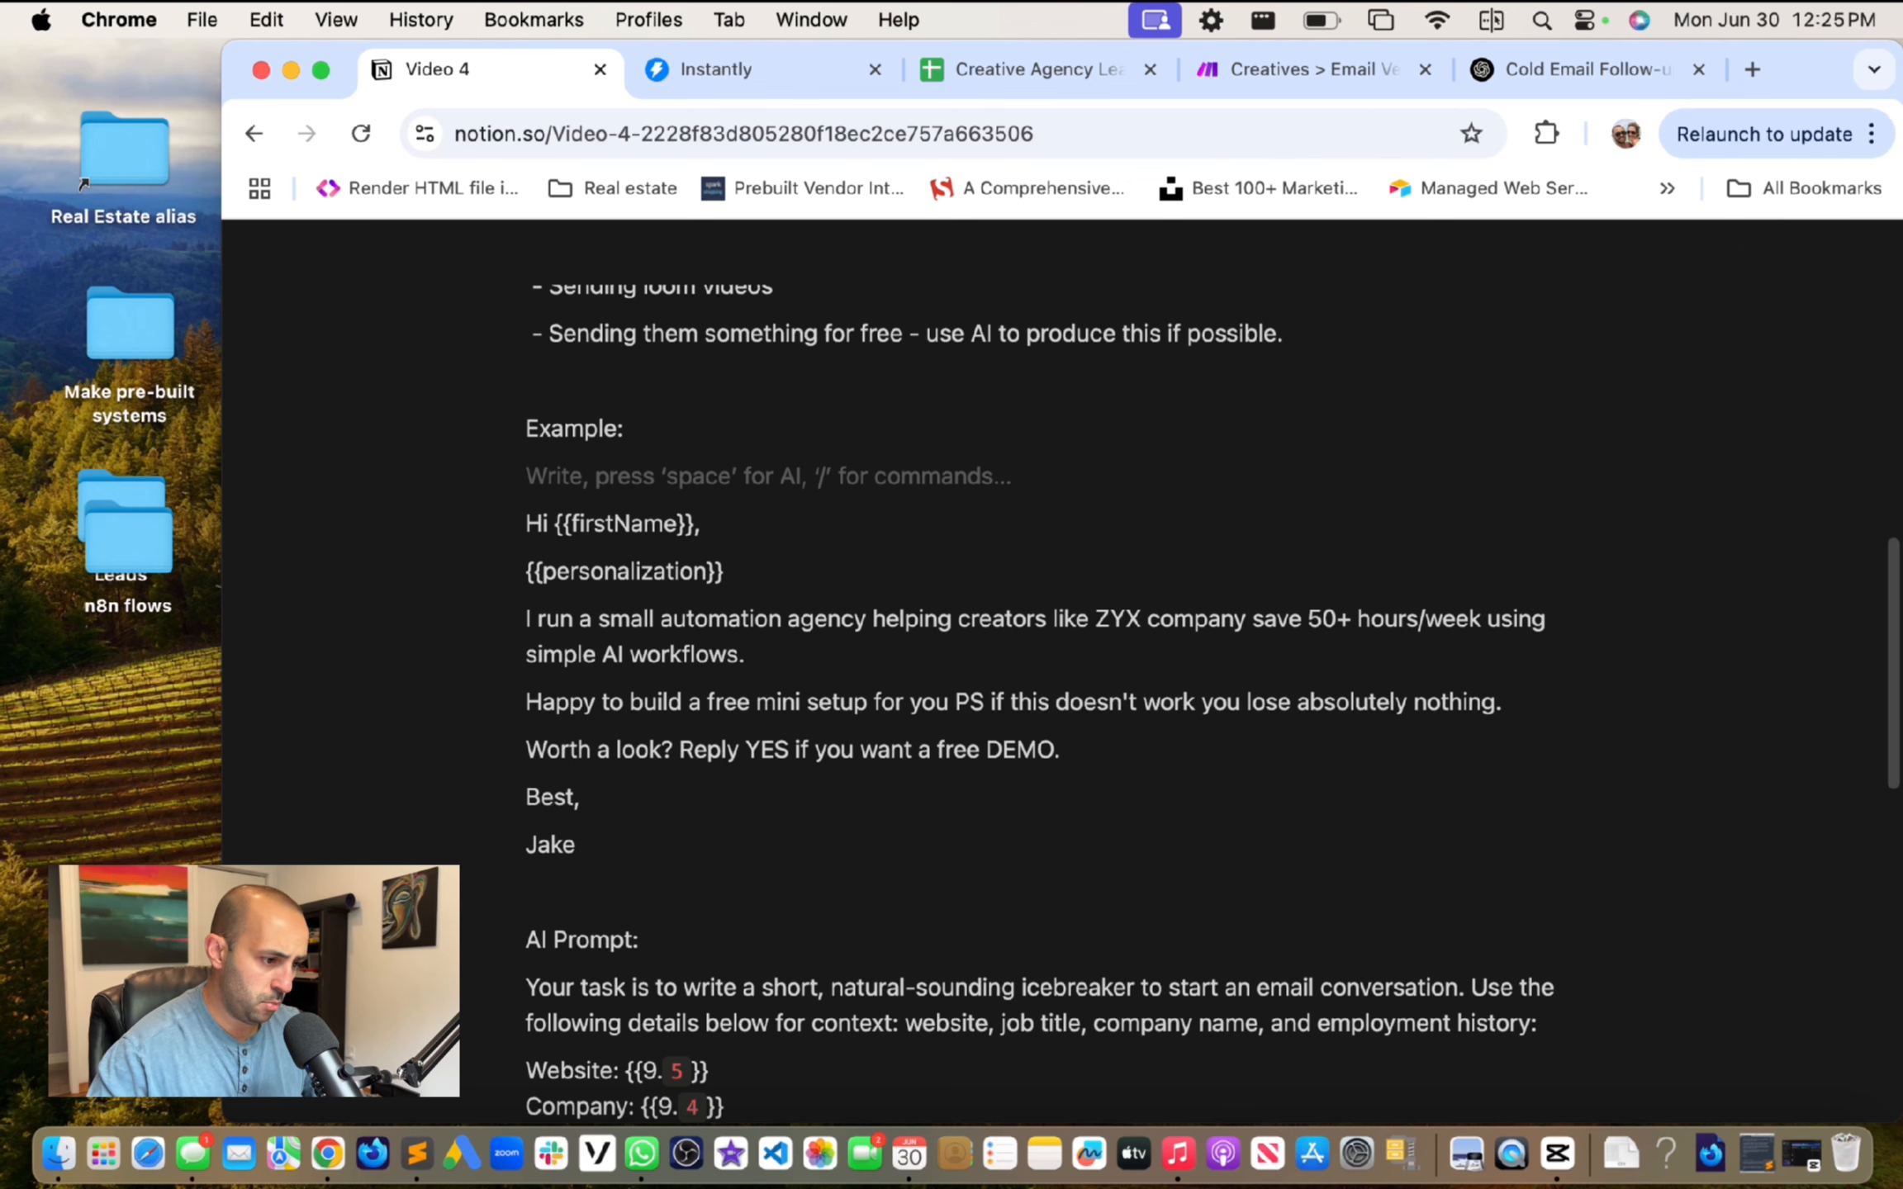
key("BackSpace")
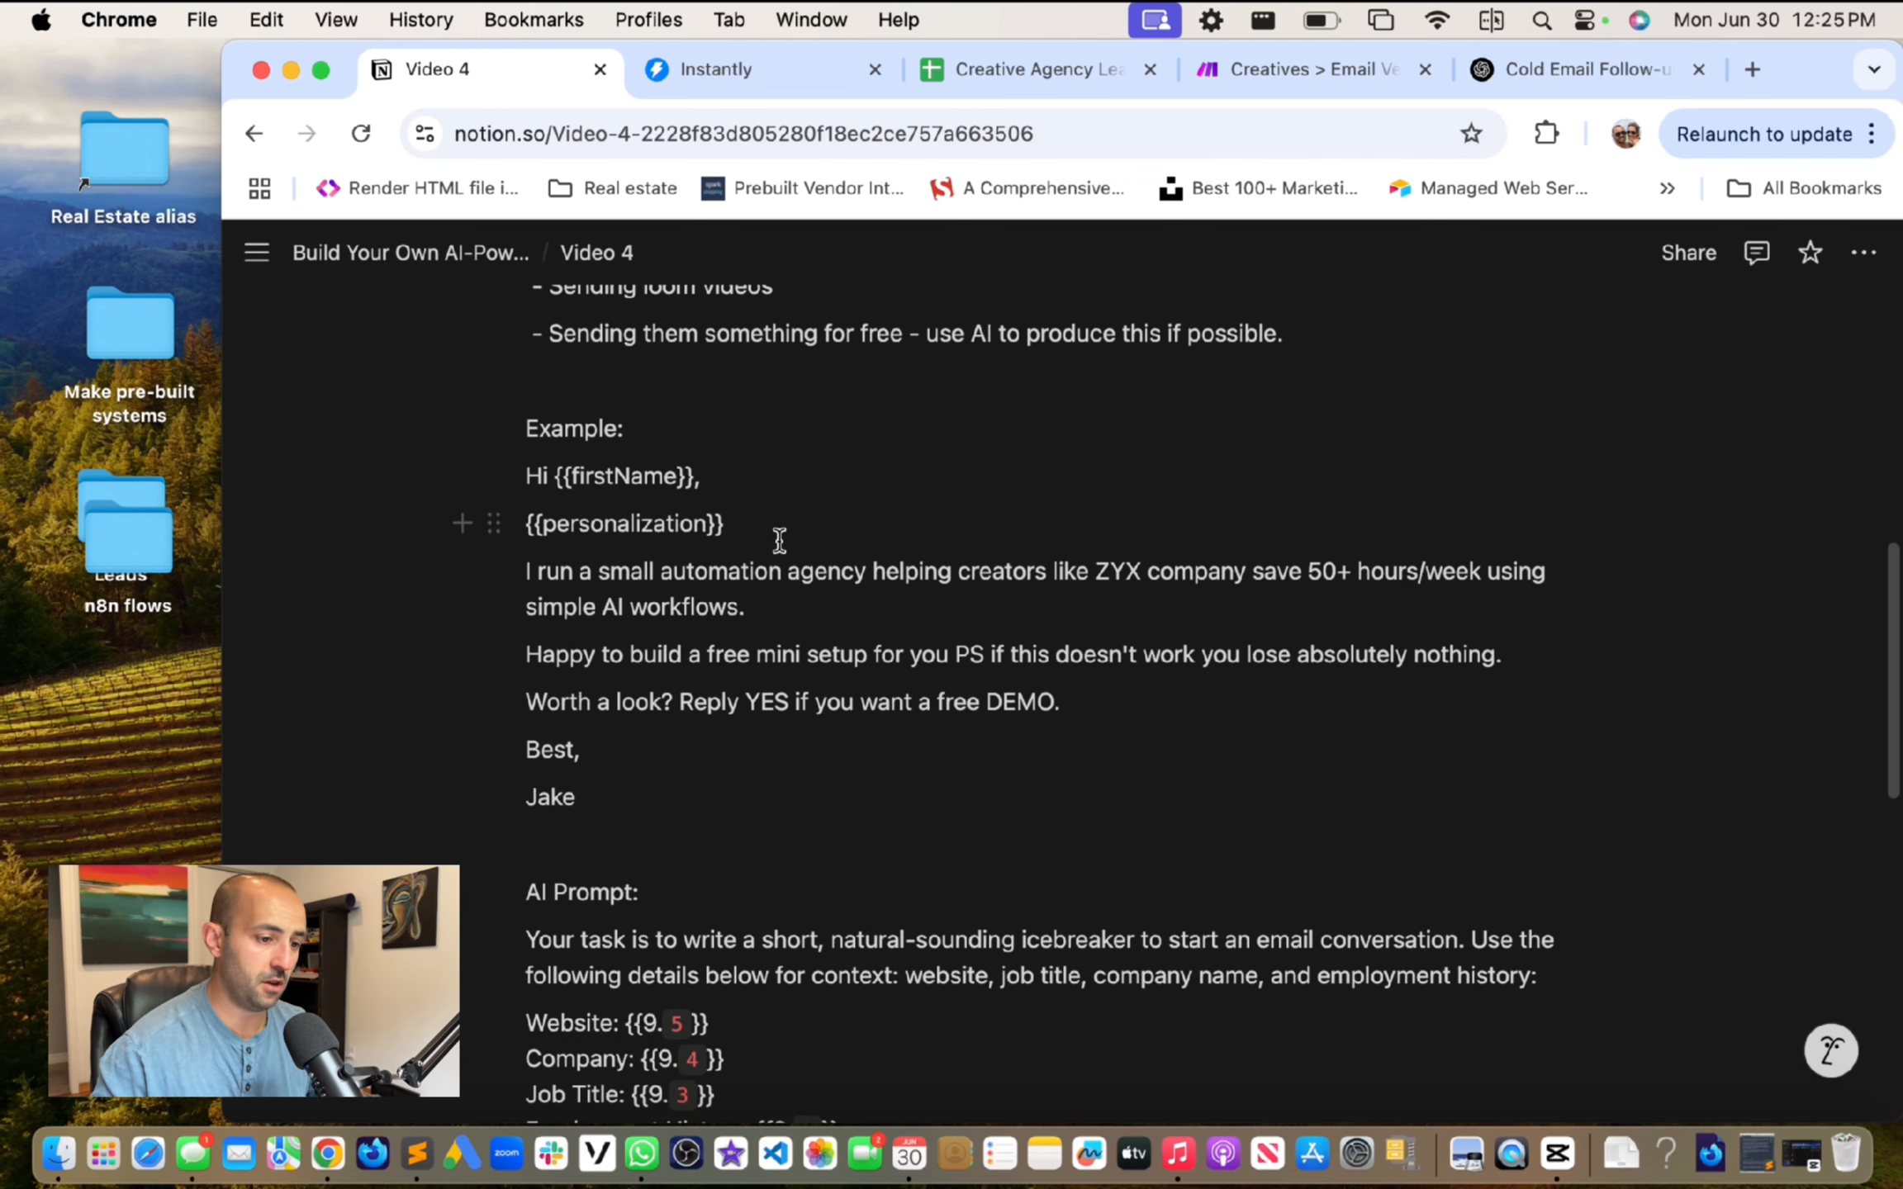
Step: Add a blank line below the Employment History line in the AI prompt
triple_click(859, 570)
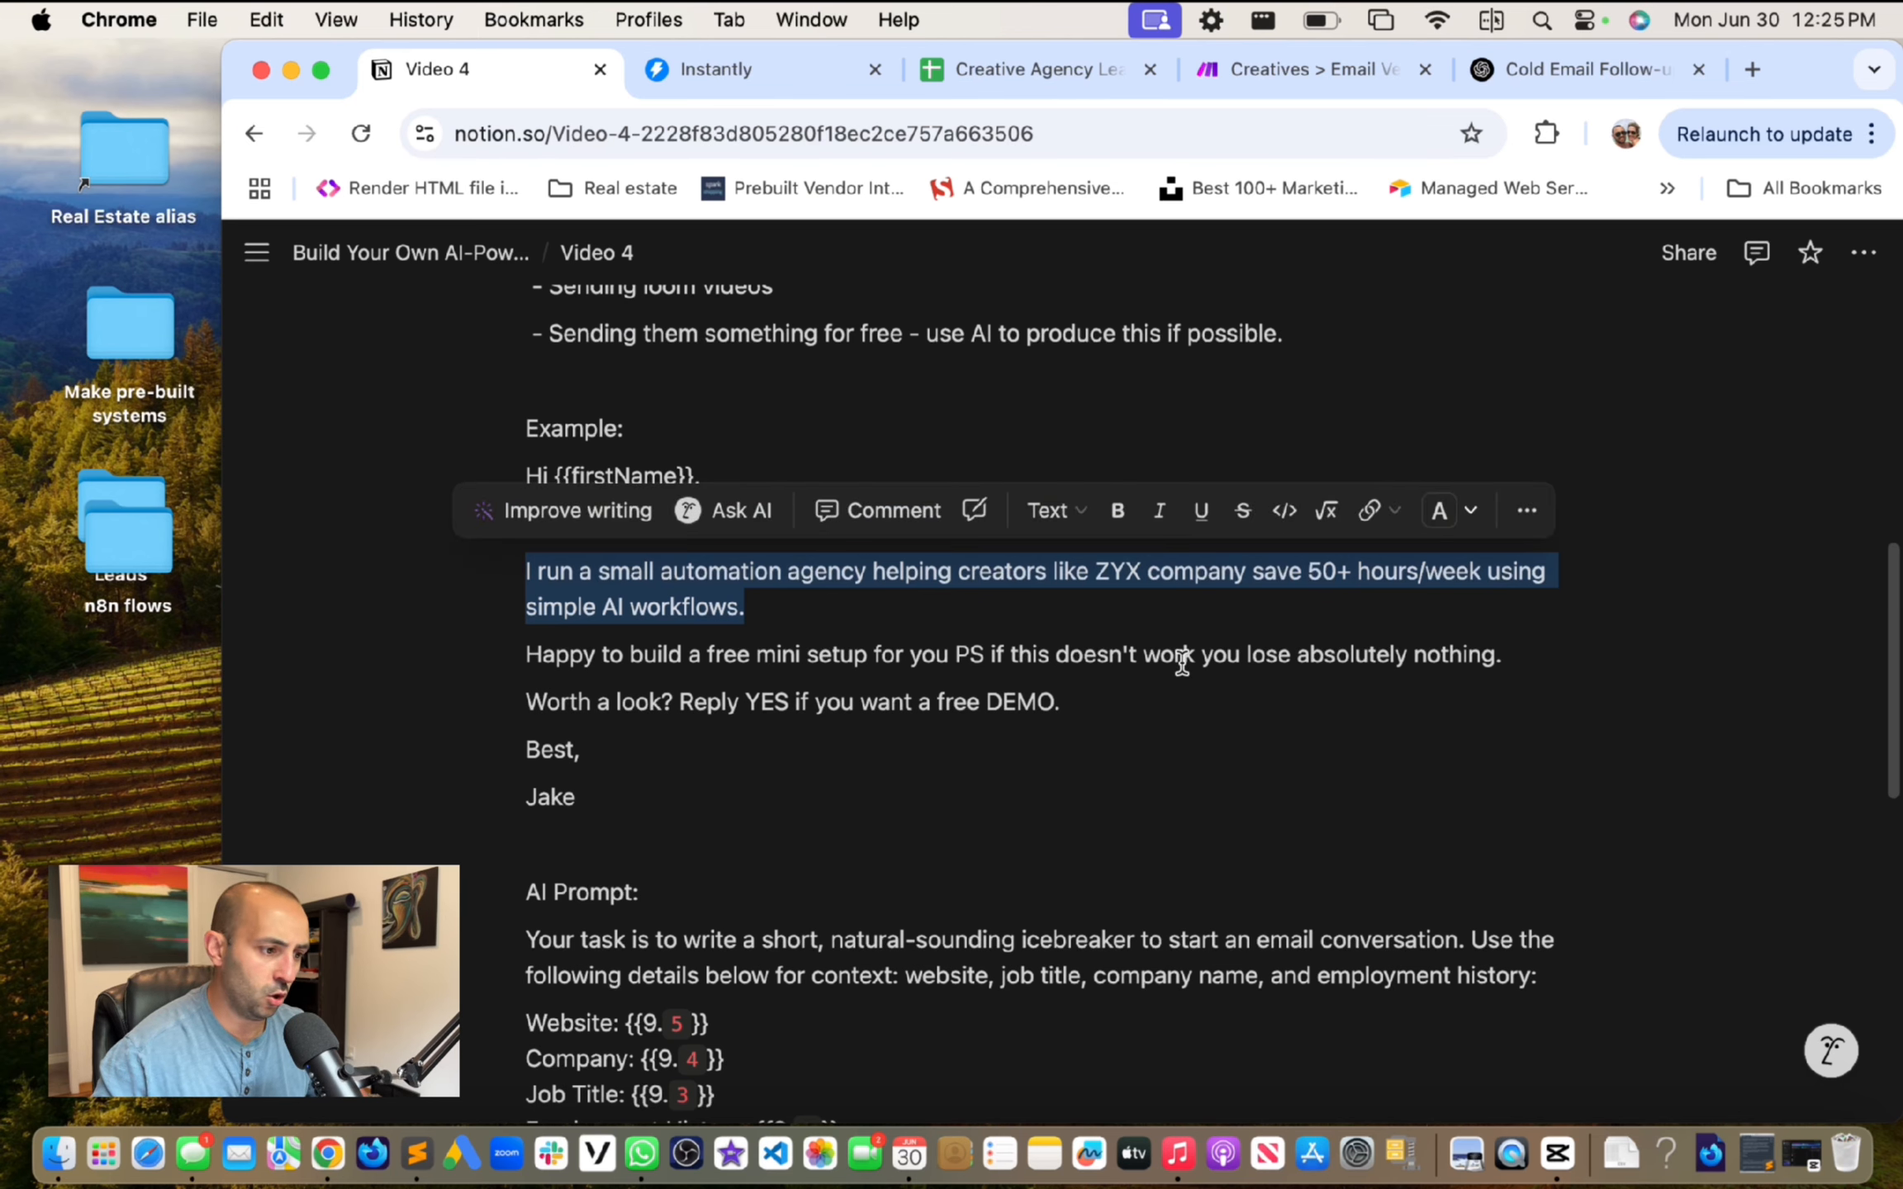
left_click(1145, 707)
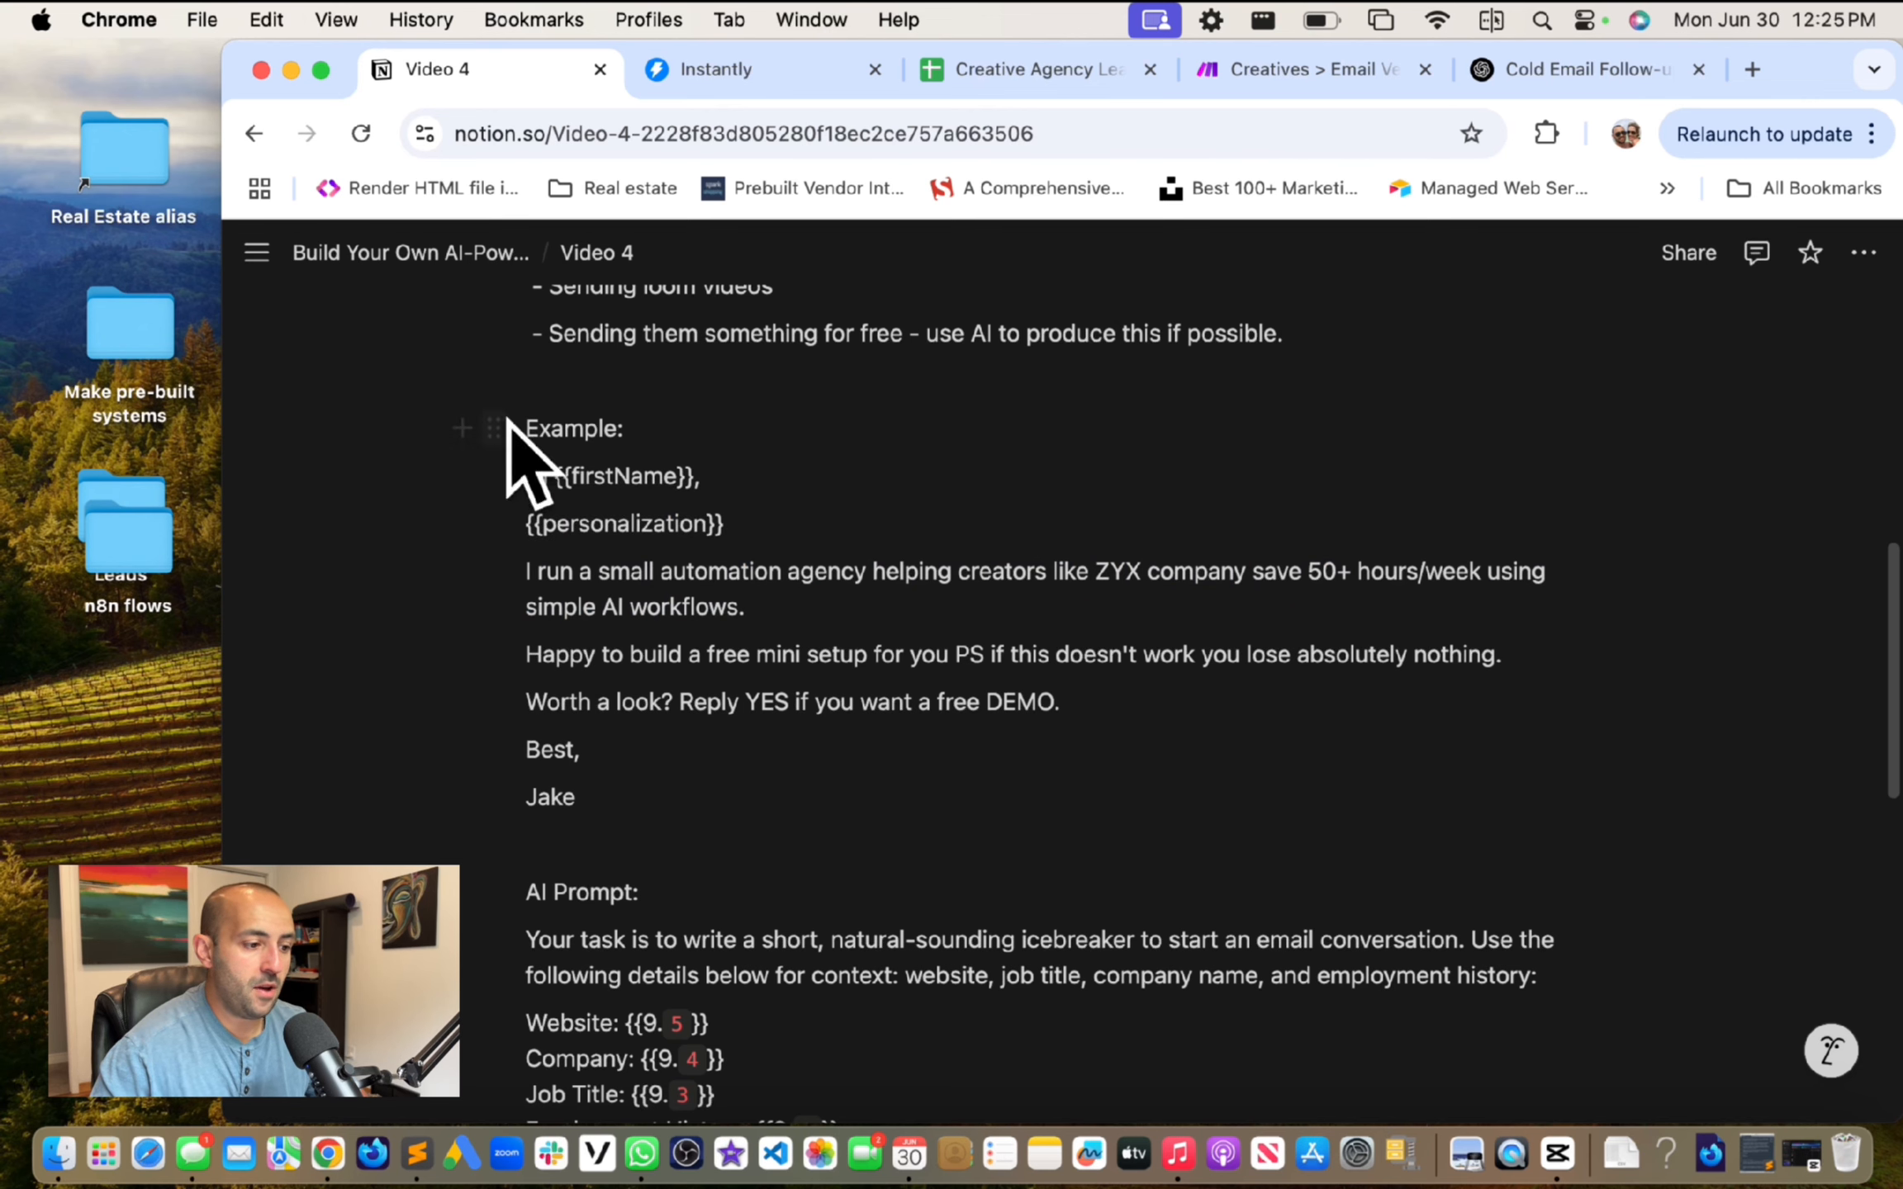
scroll(759, 523, "down", 1)
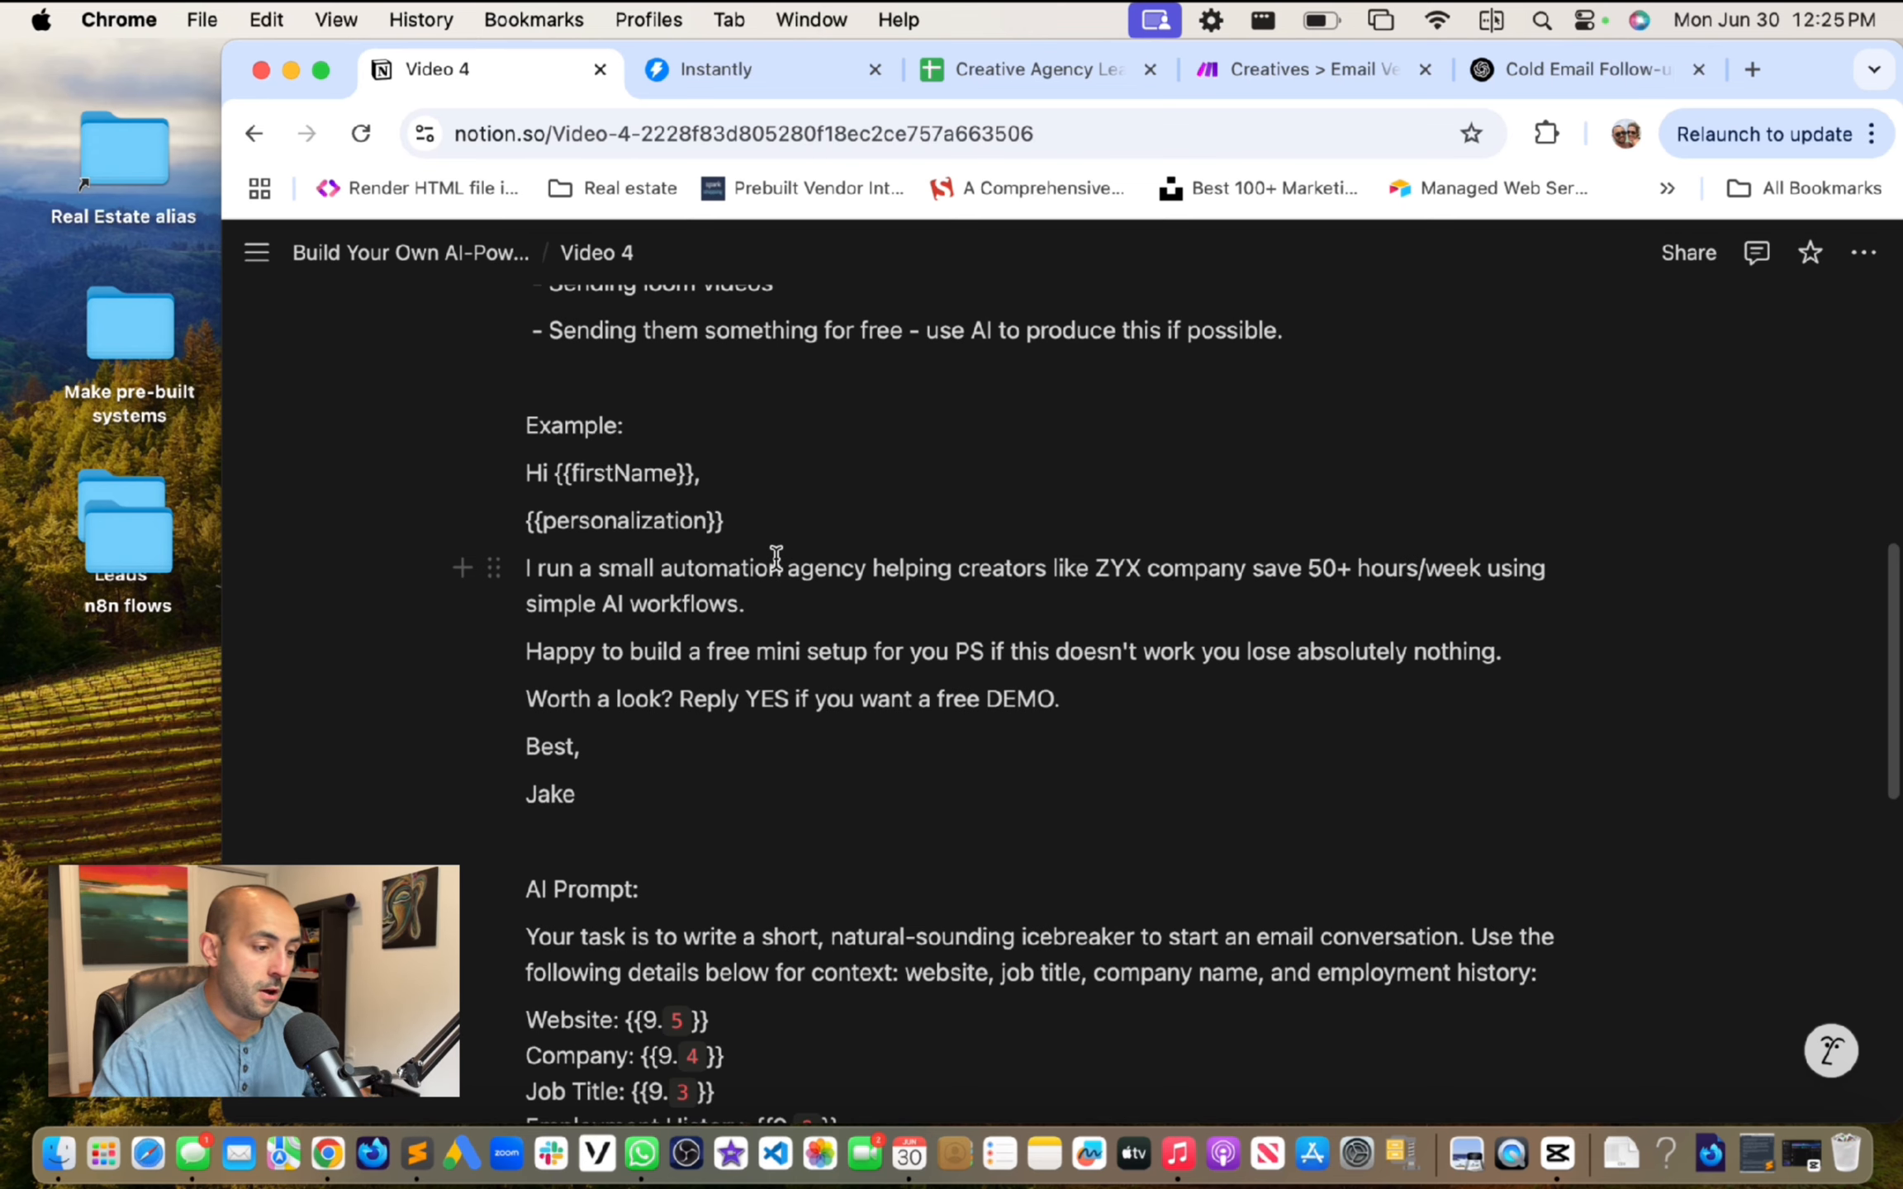
scroll(776, 555, "down", 7)
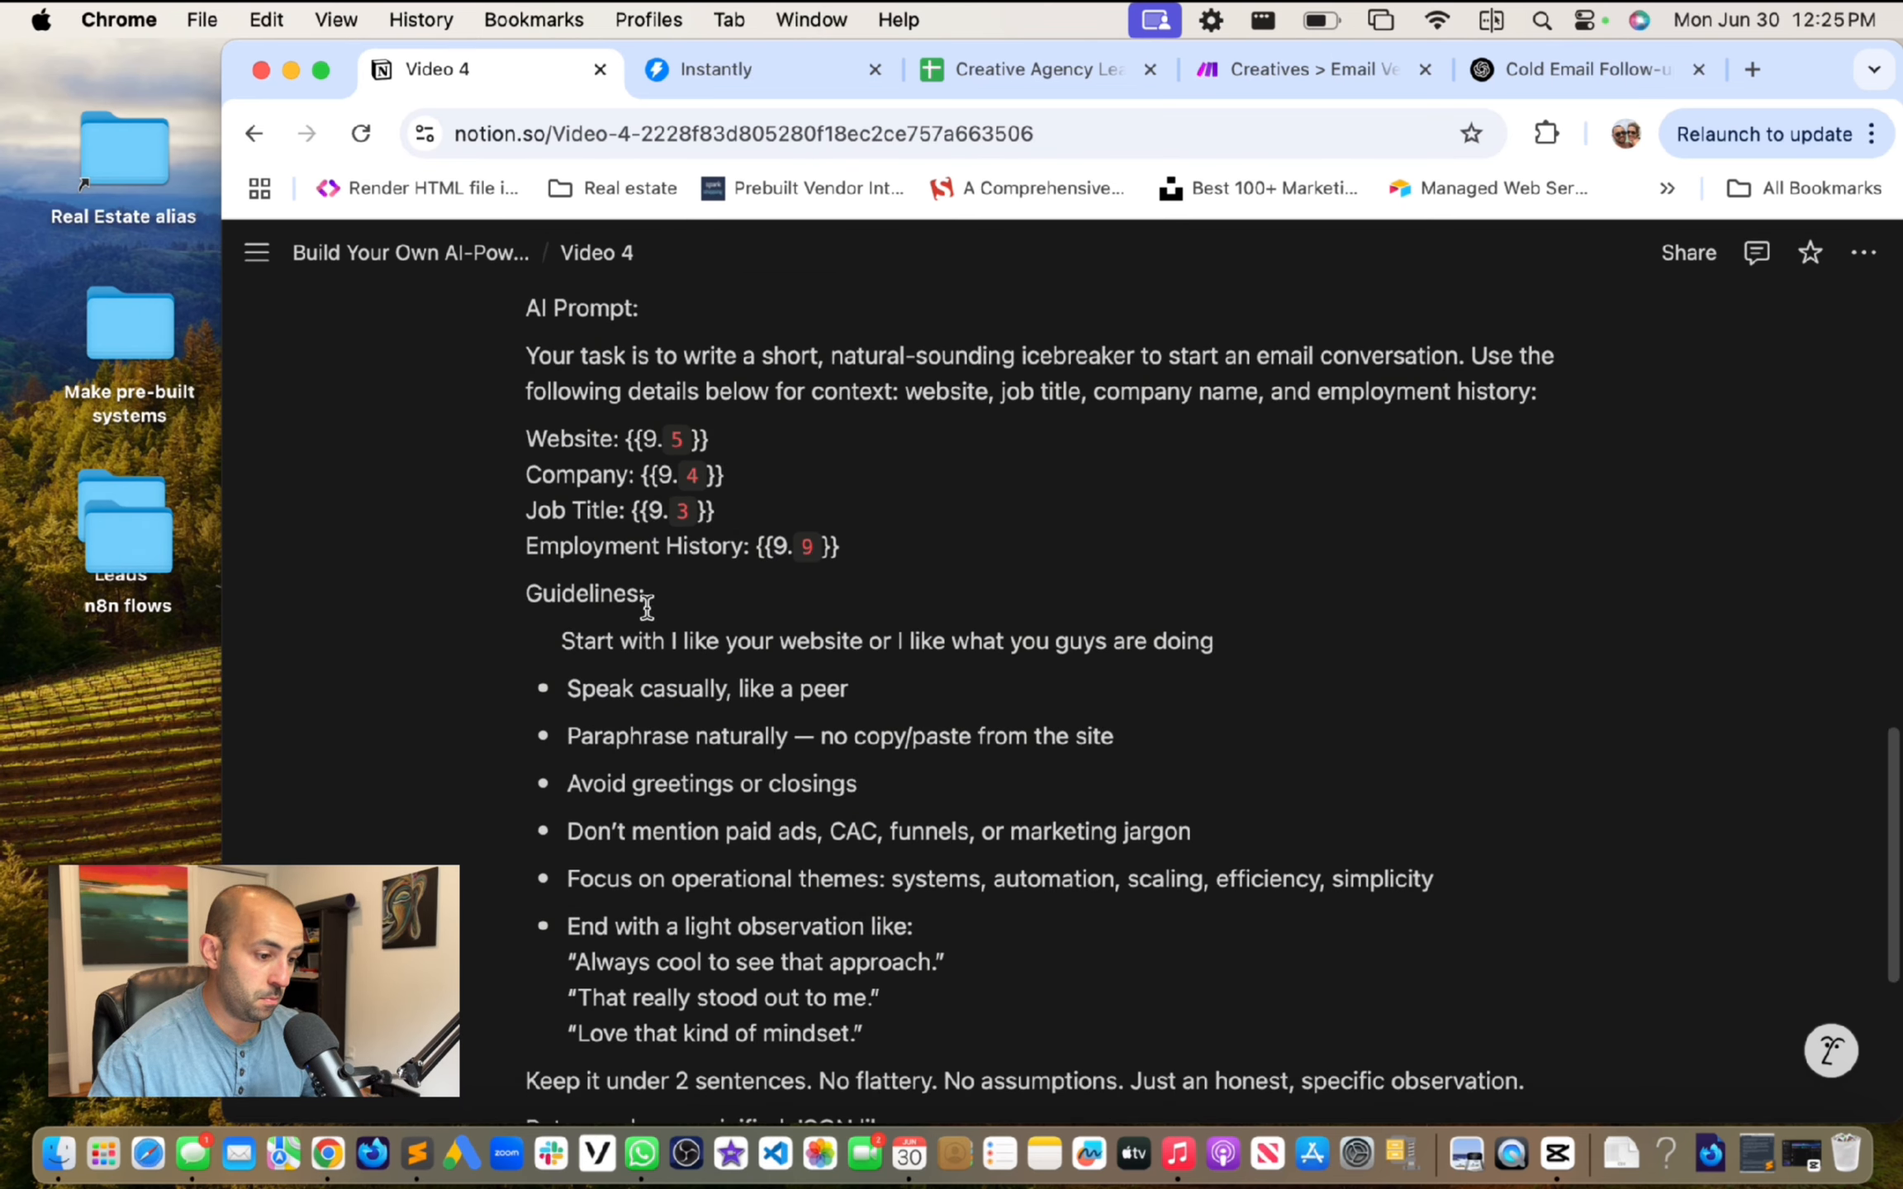
left_click(916, 541)
key("Return")
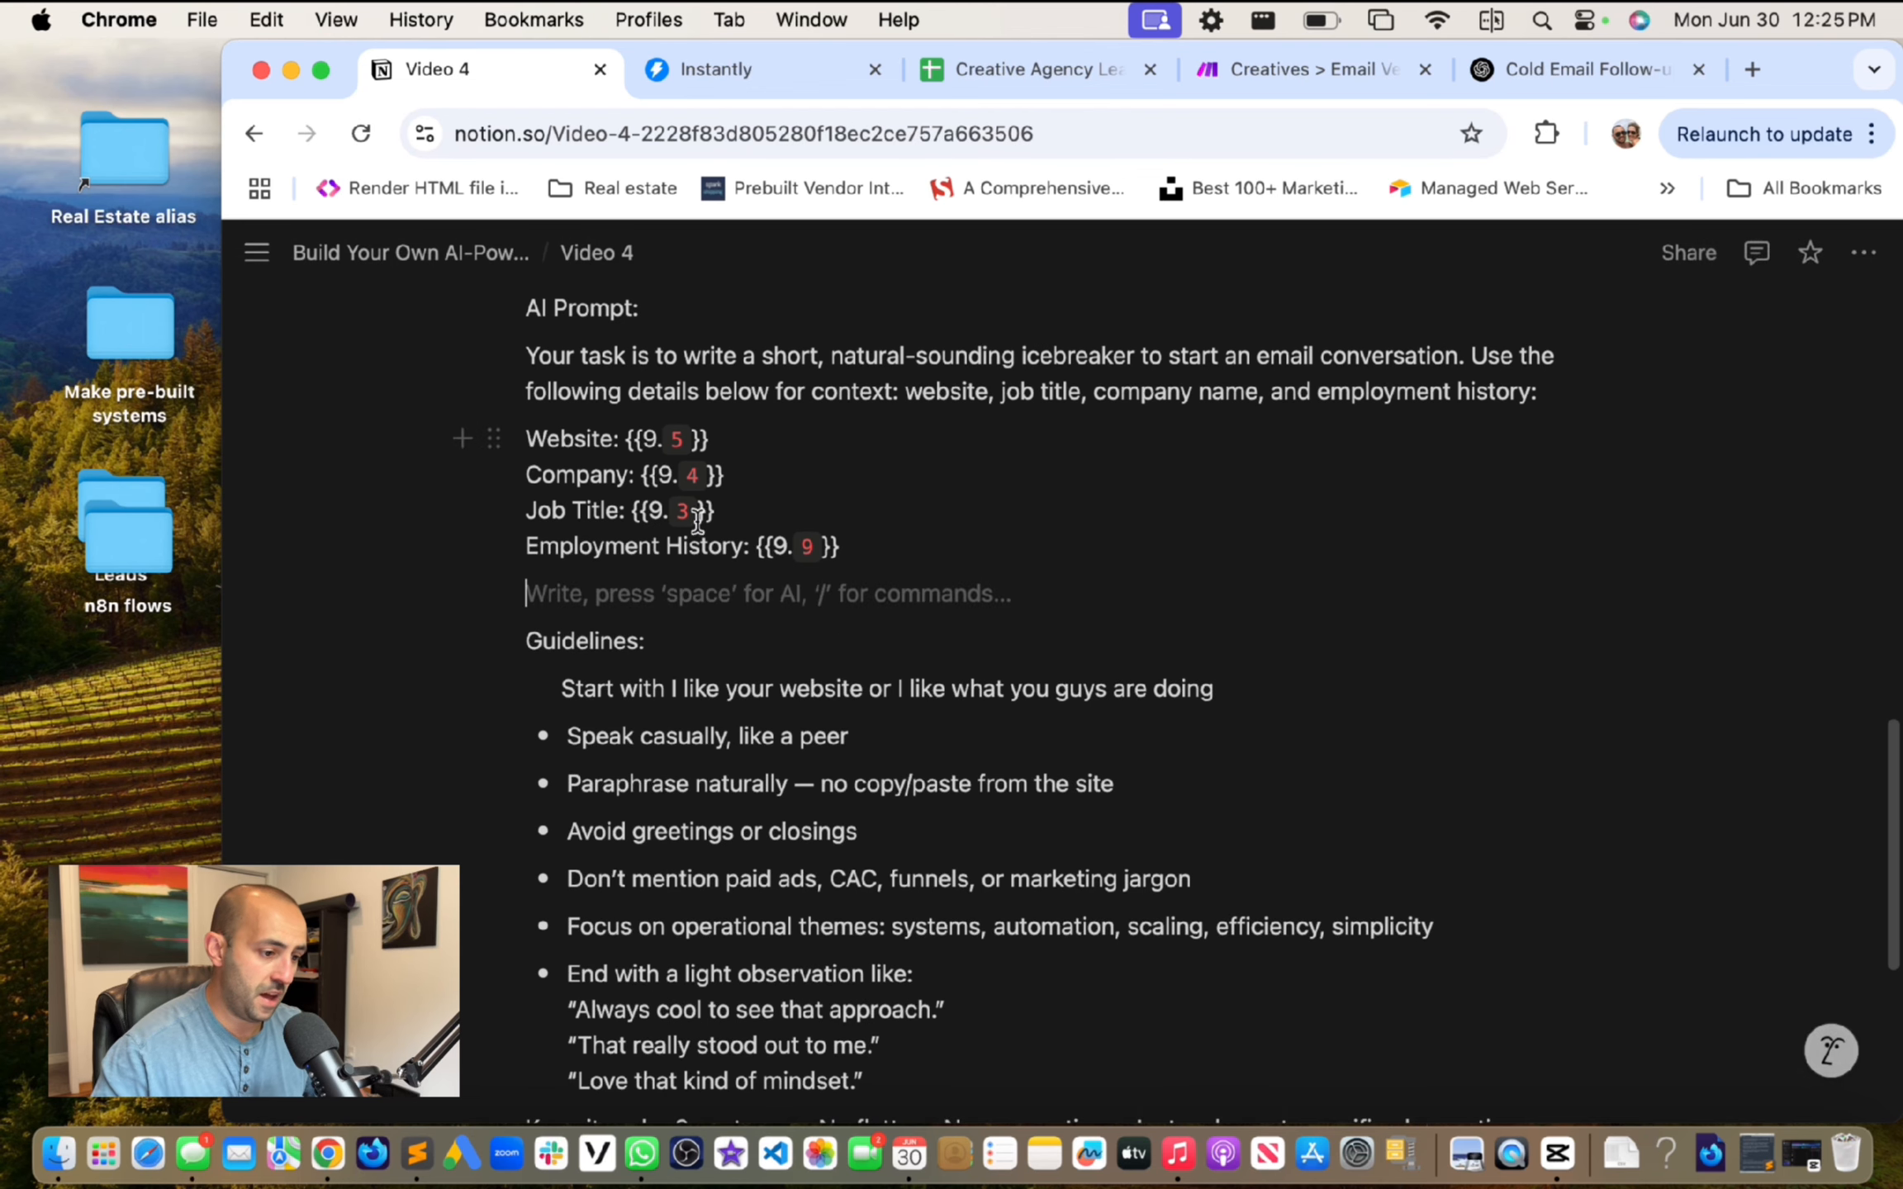
Step: Add a new empty bullet after the last example observation in the guidelines
scroll(673, 531, "down", 3)
left_click(569, 488)
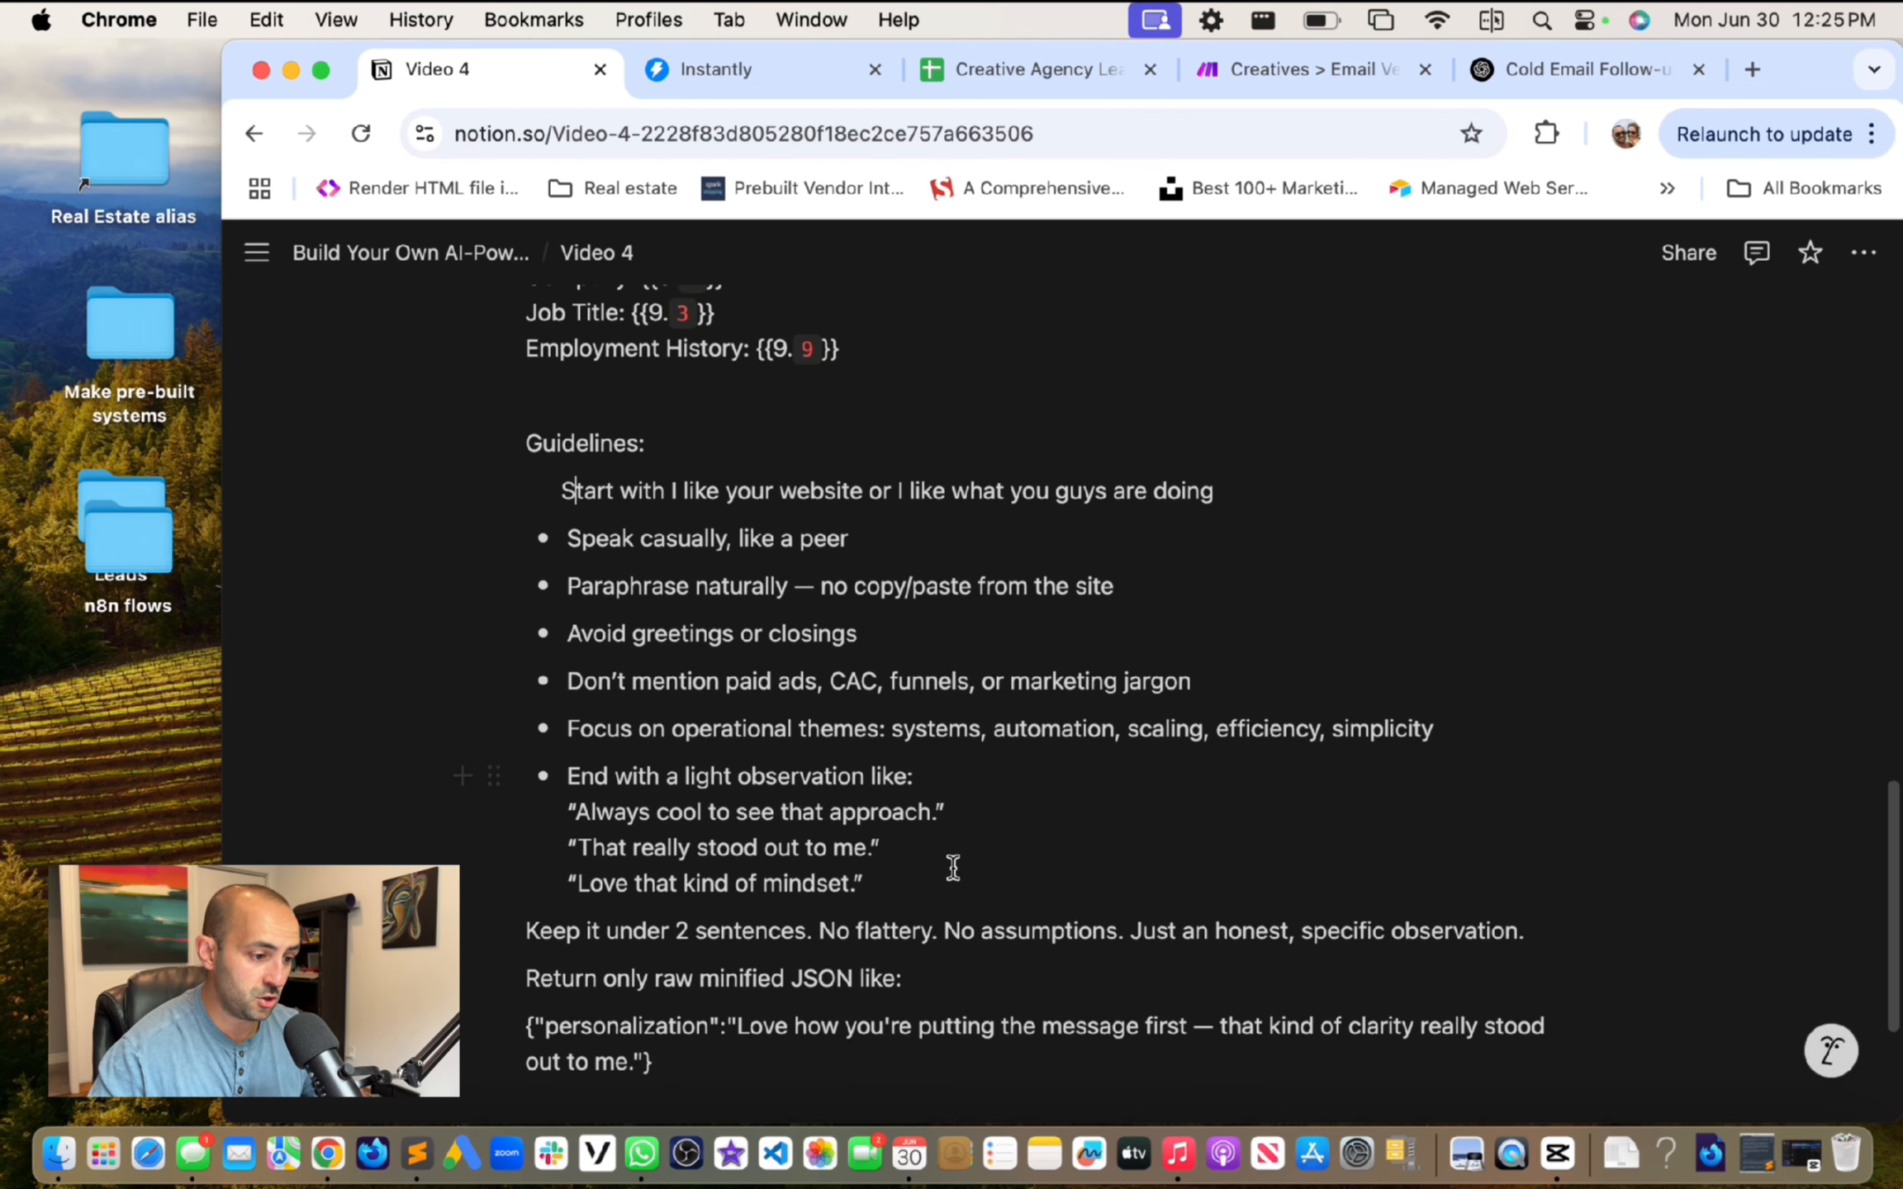
scroll(956, 896, "down", 1)
left_click(952, 830)
key("Return")
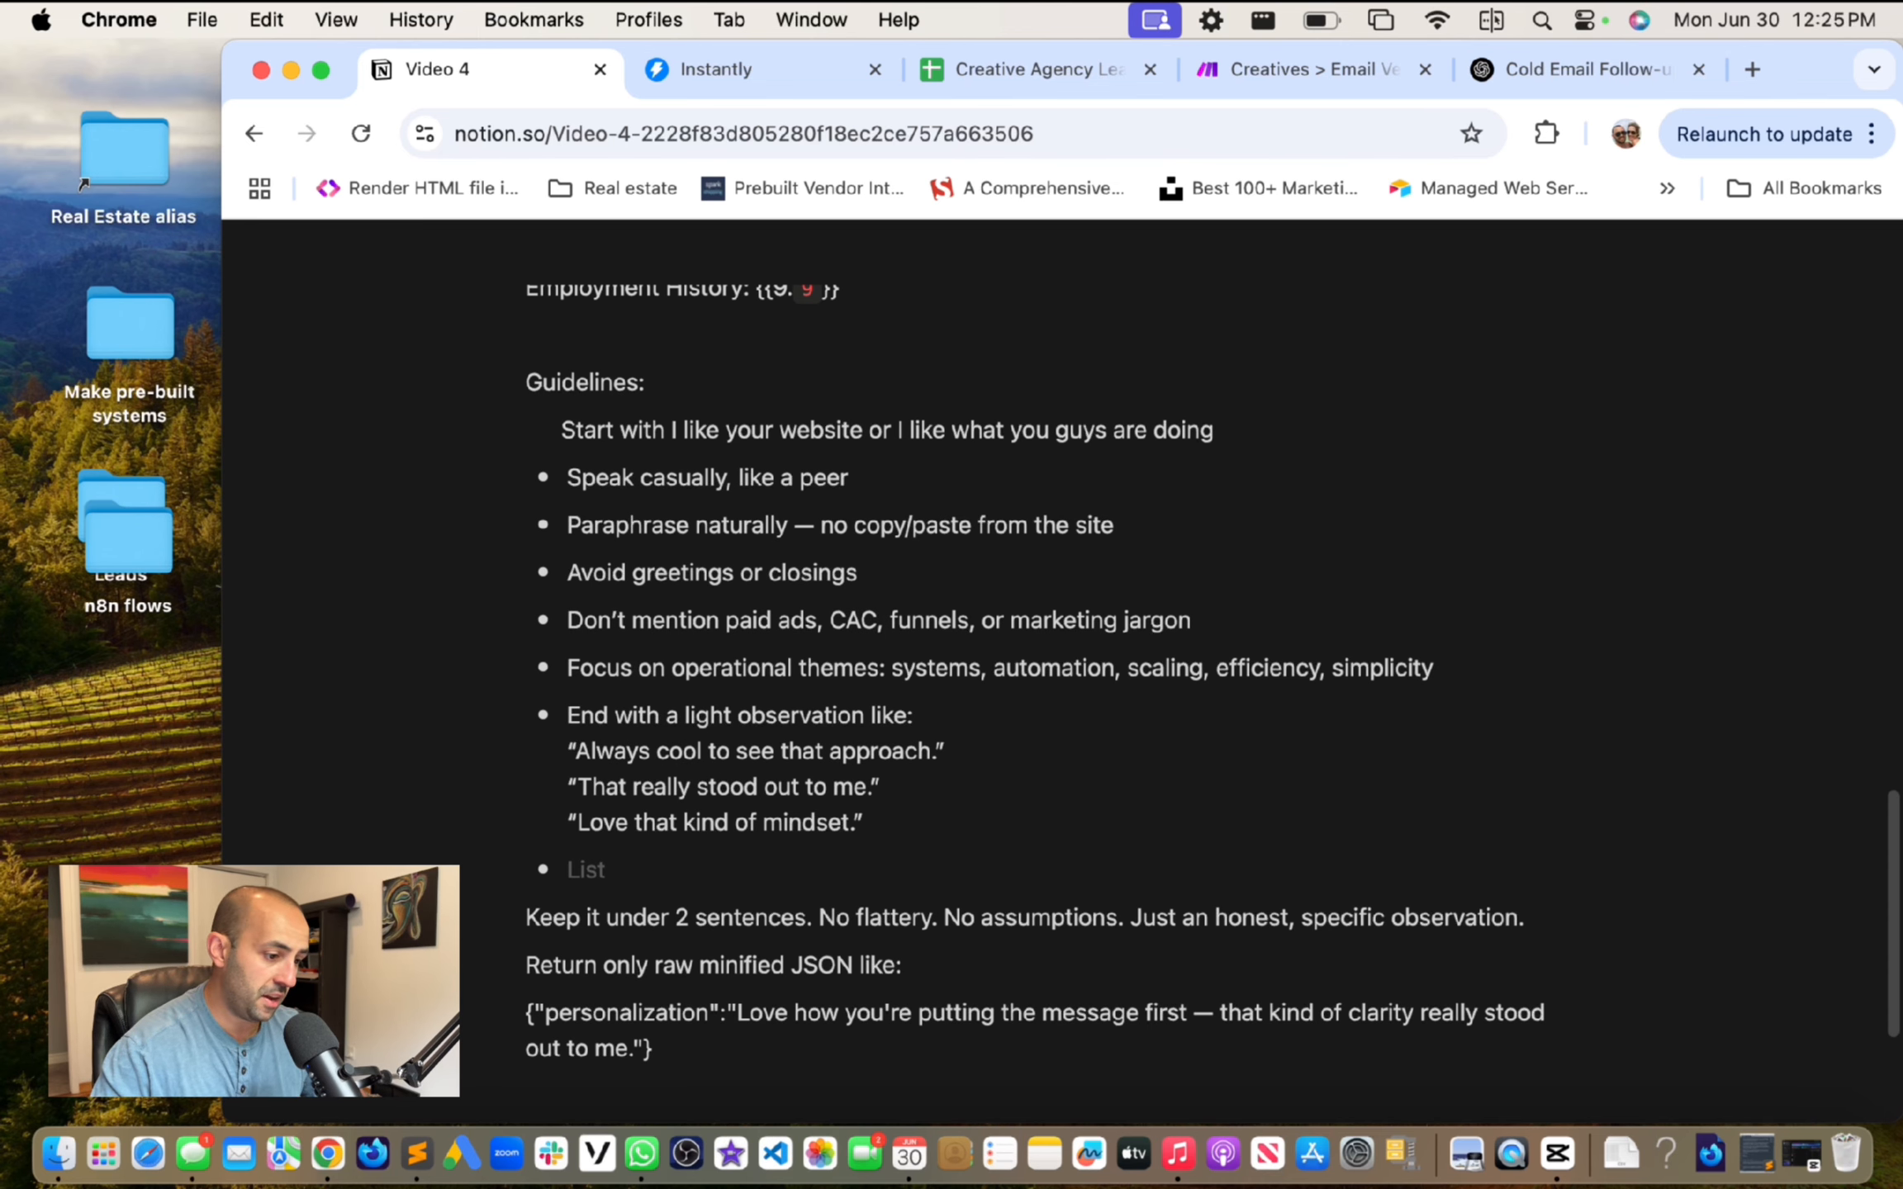
Step: Select the sample personalization sentence in the minified JSON output
scroll(902, 826, "down", 2)
left_click_drag(735, 902, 632, 942)
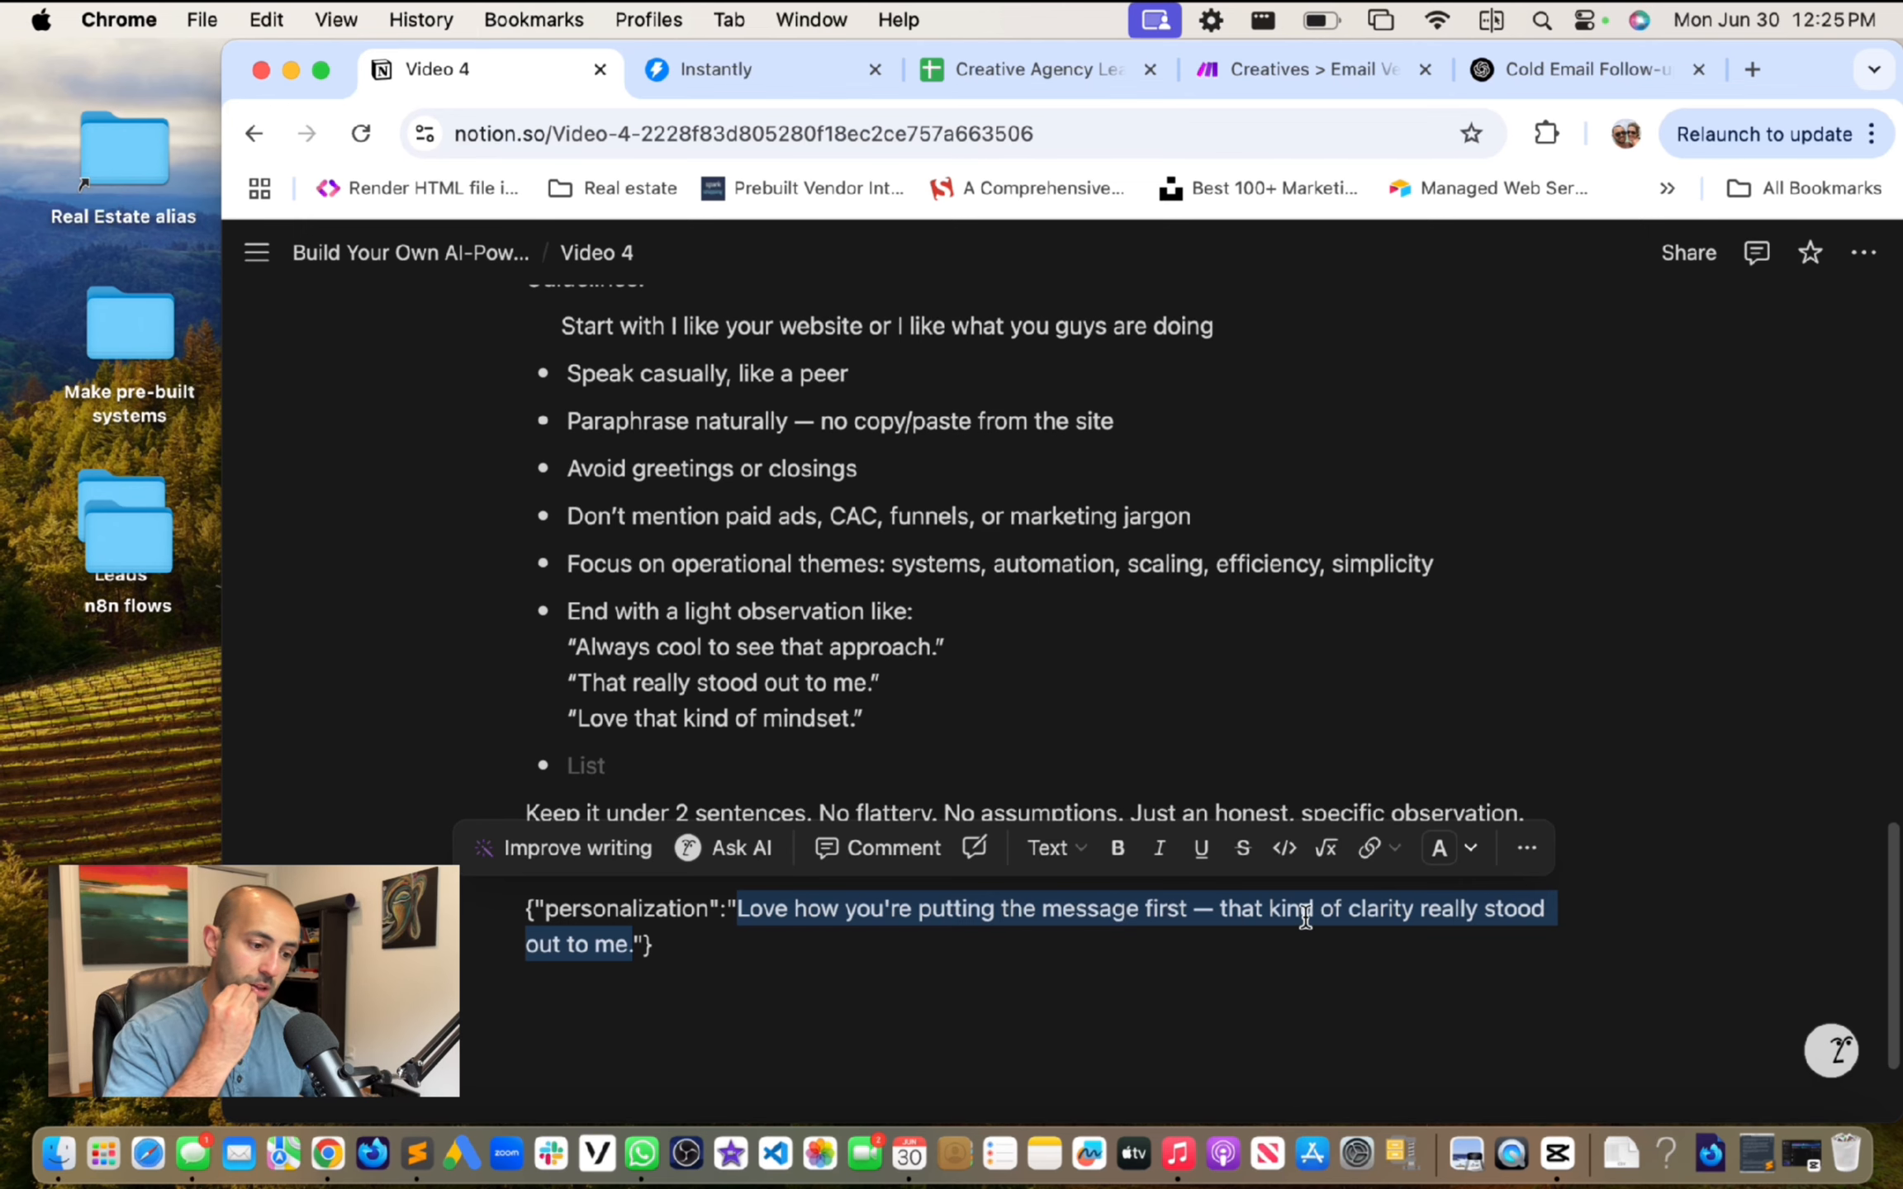
scroll(1305, 917, "up", 6)
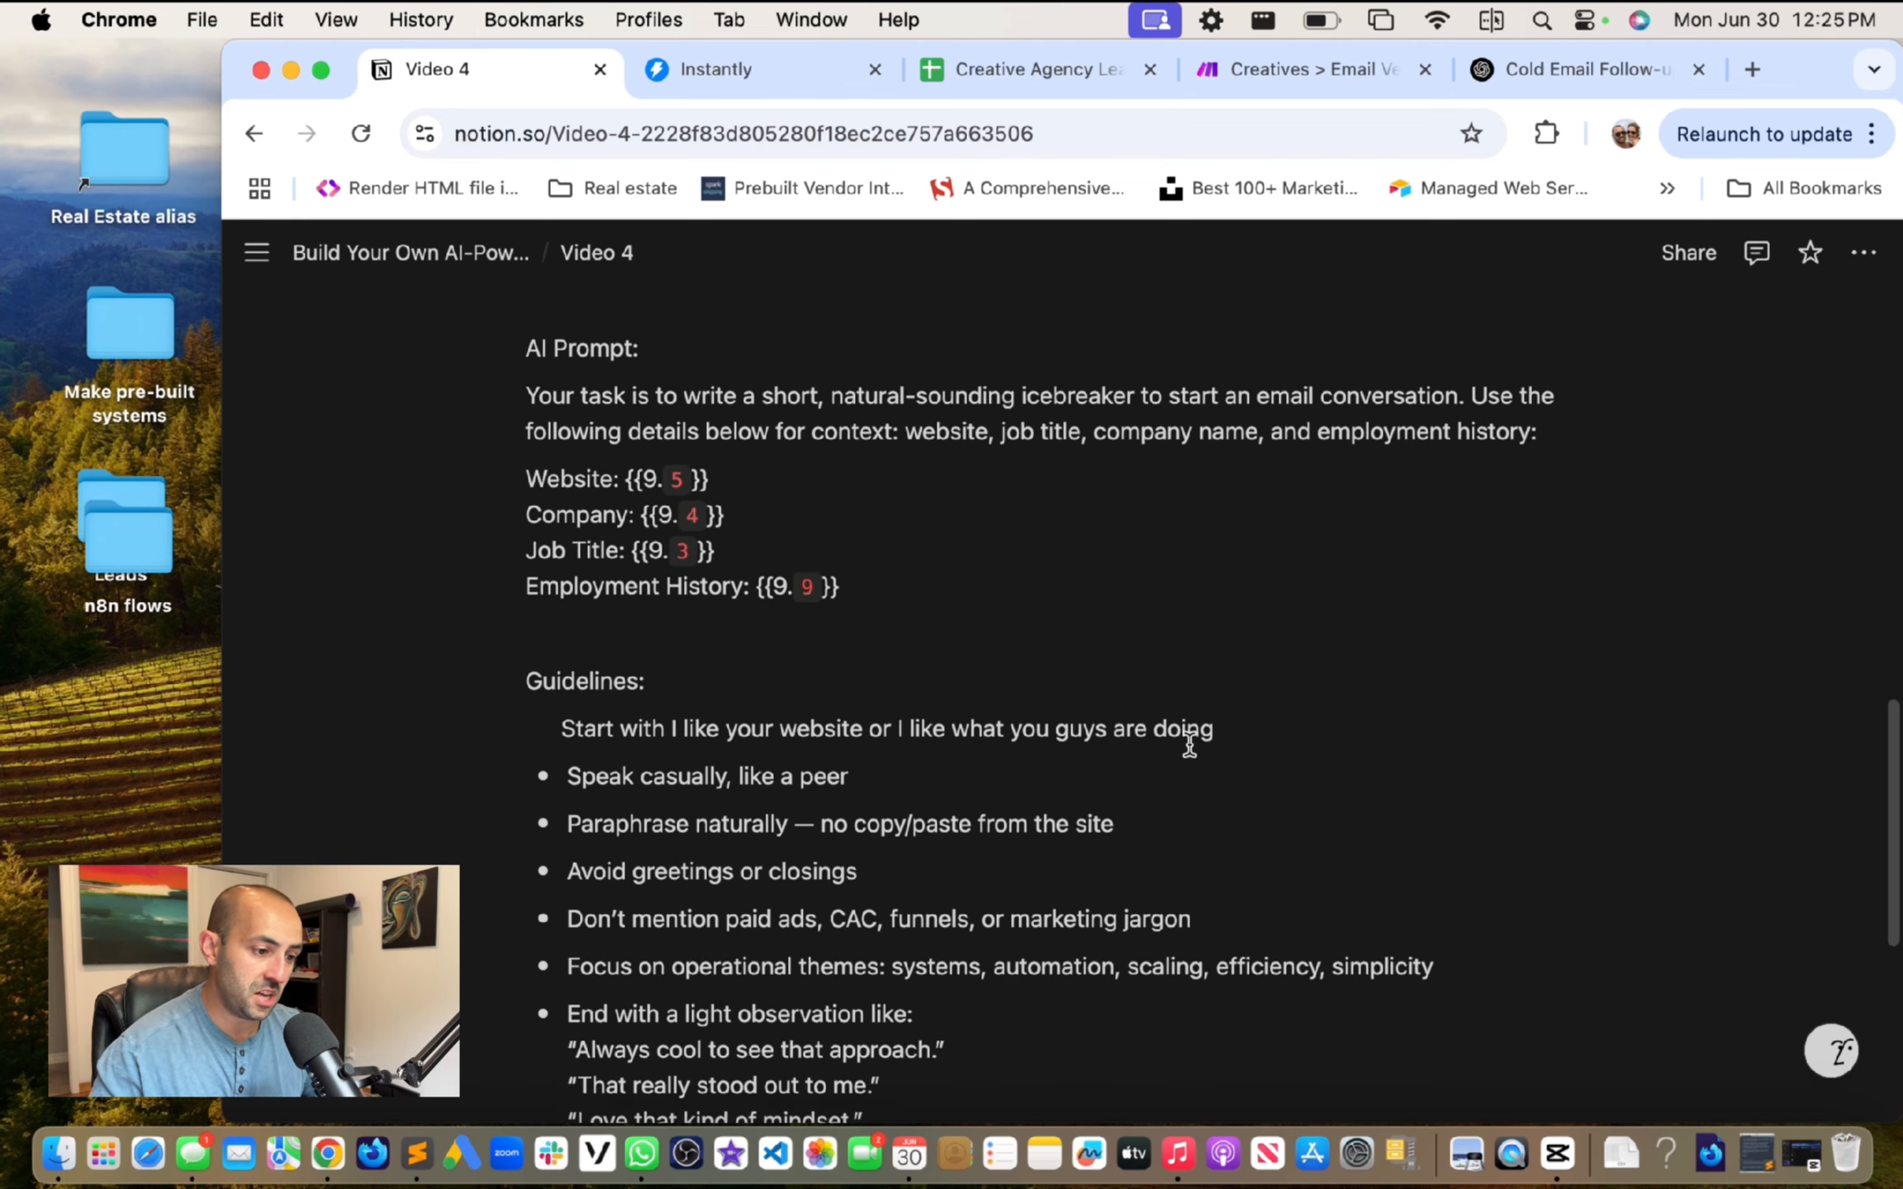
scroll(1187, 744, "up", 3)
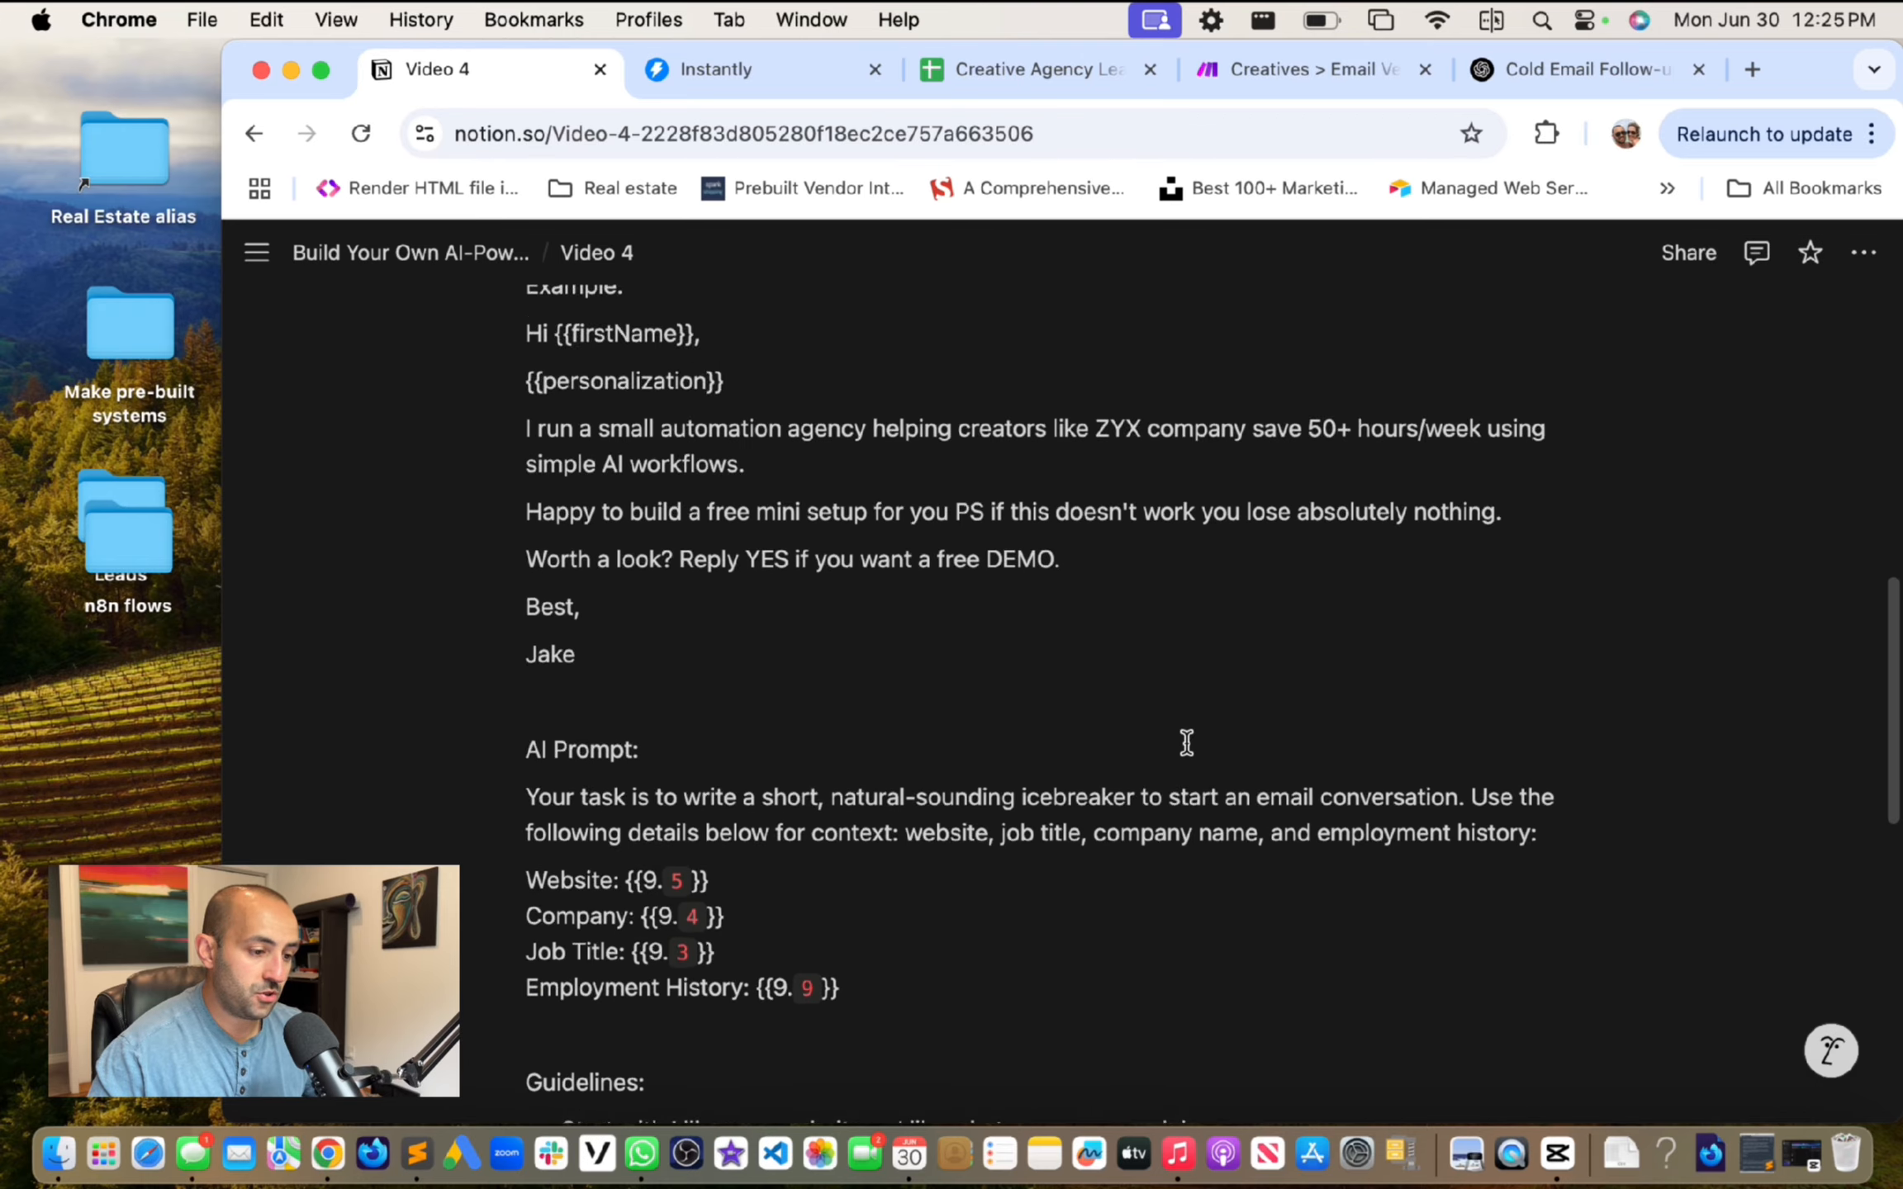
scroll(1187, 744, "down", 6)
scroll(1187, 744, "down", 6)
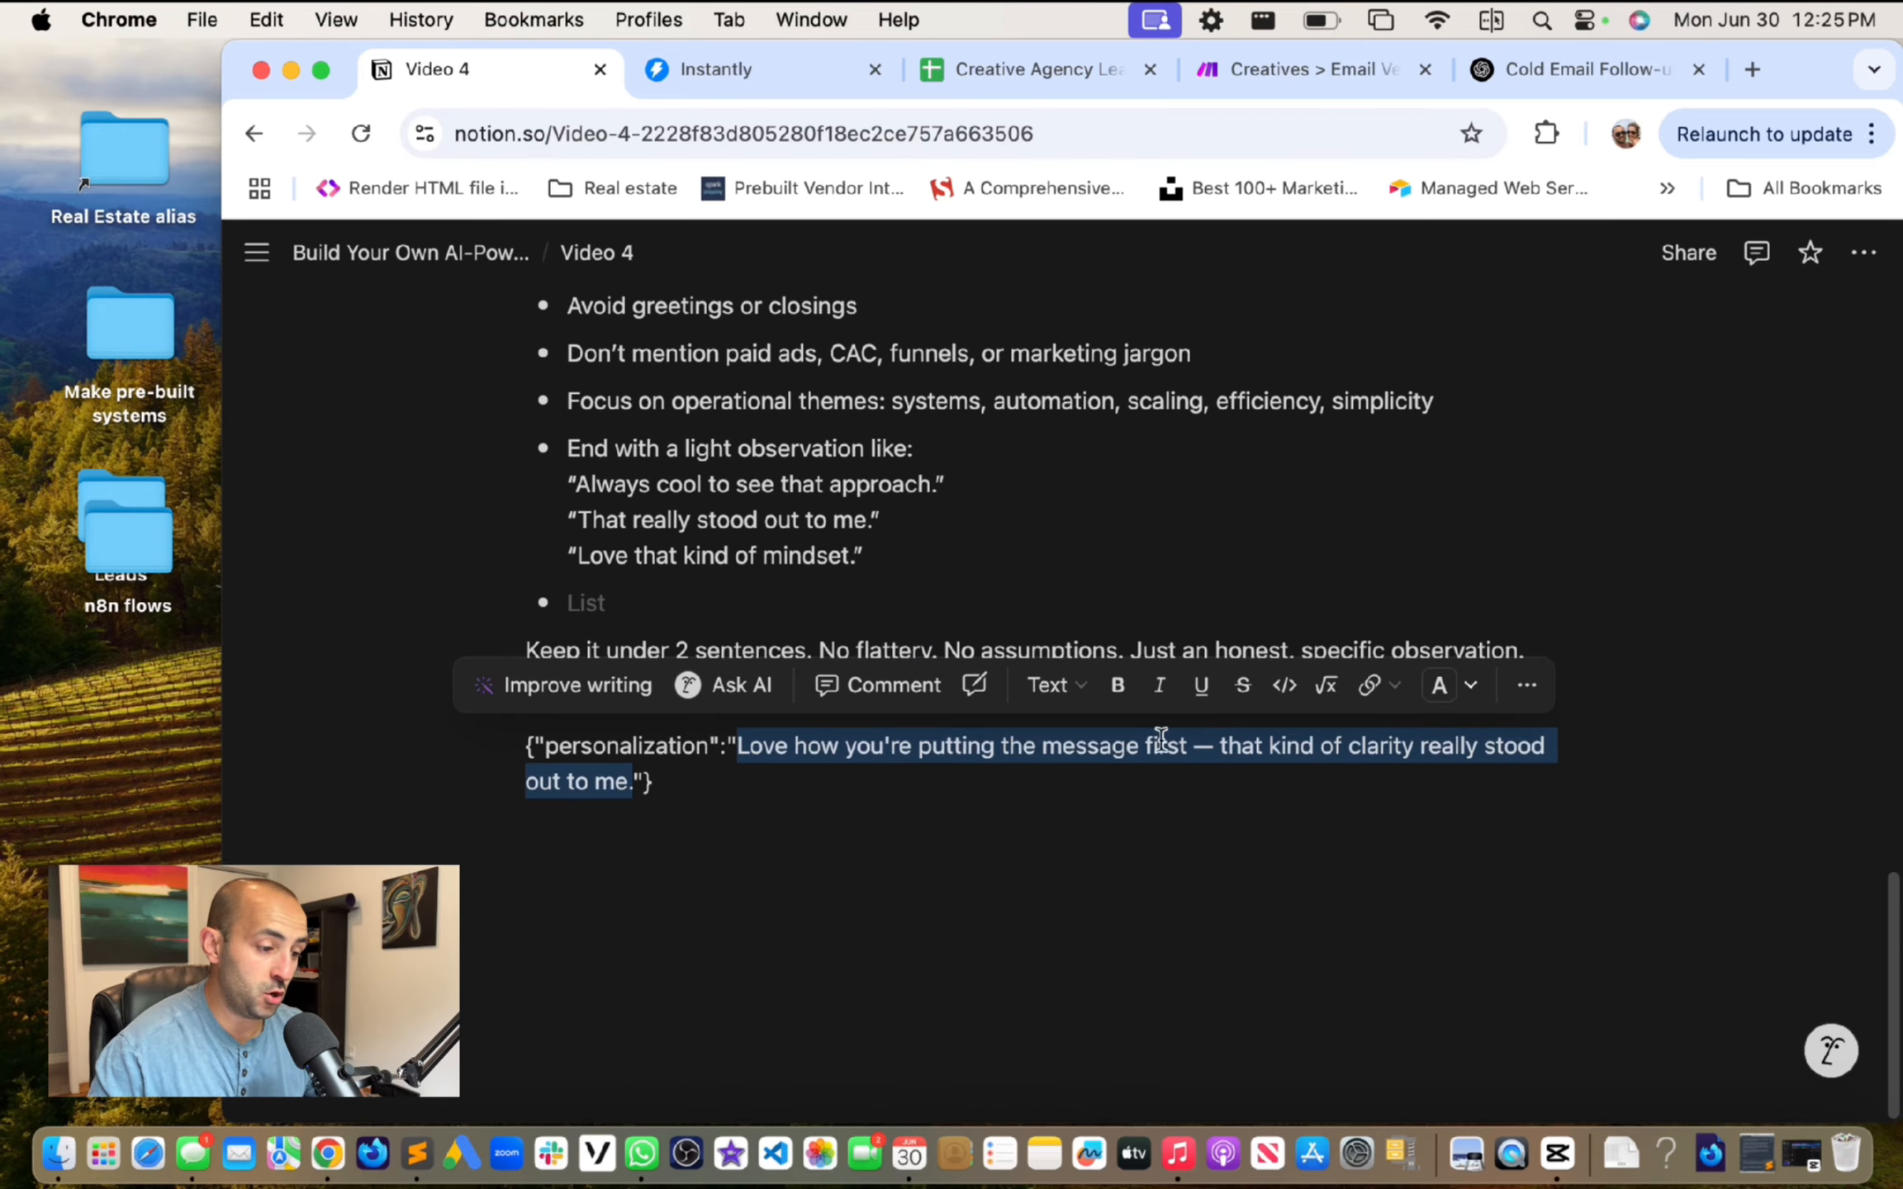
Step: Open the Personalize OpenAI module's settings in the Make scenario
left_click(1315, 69)
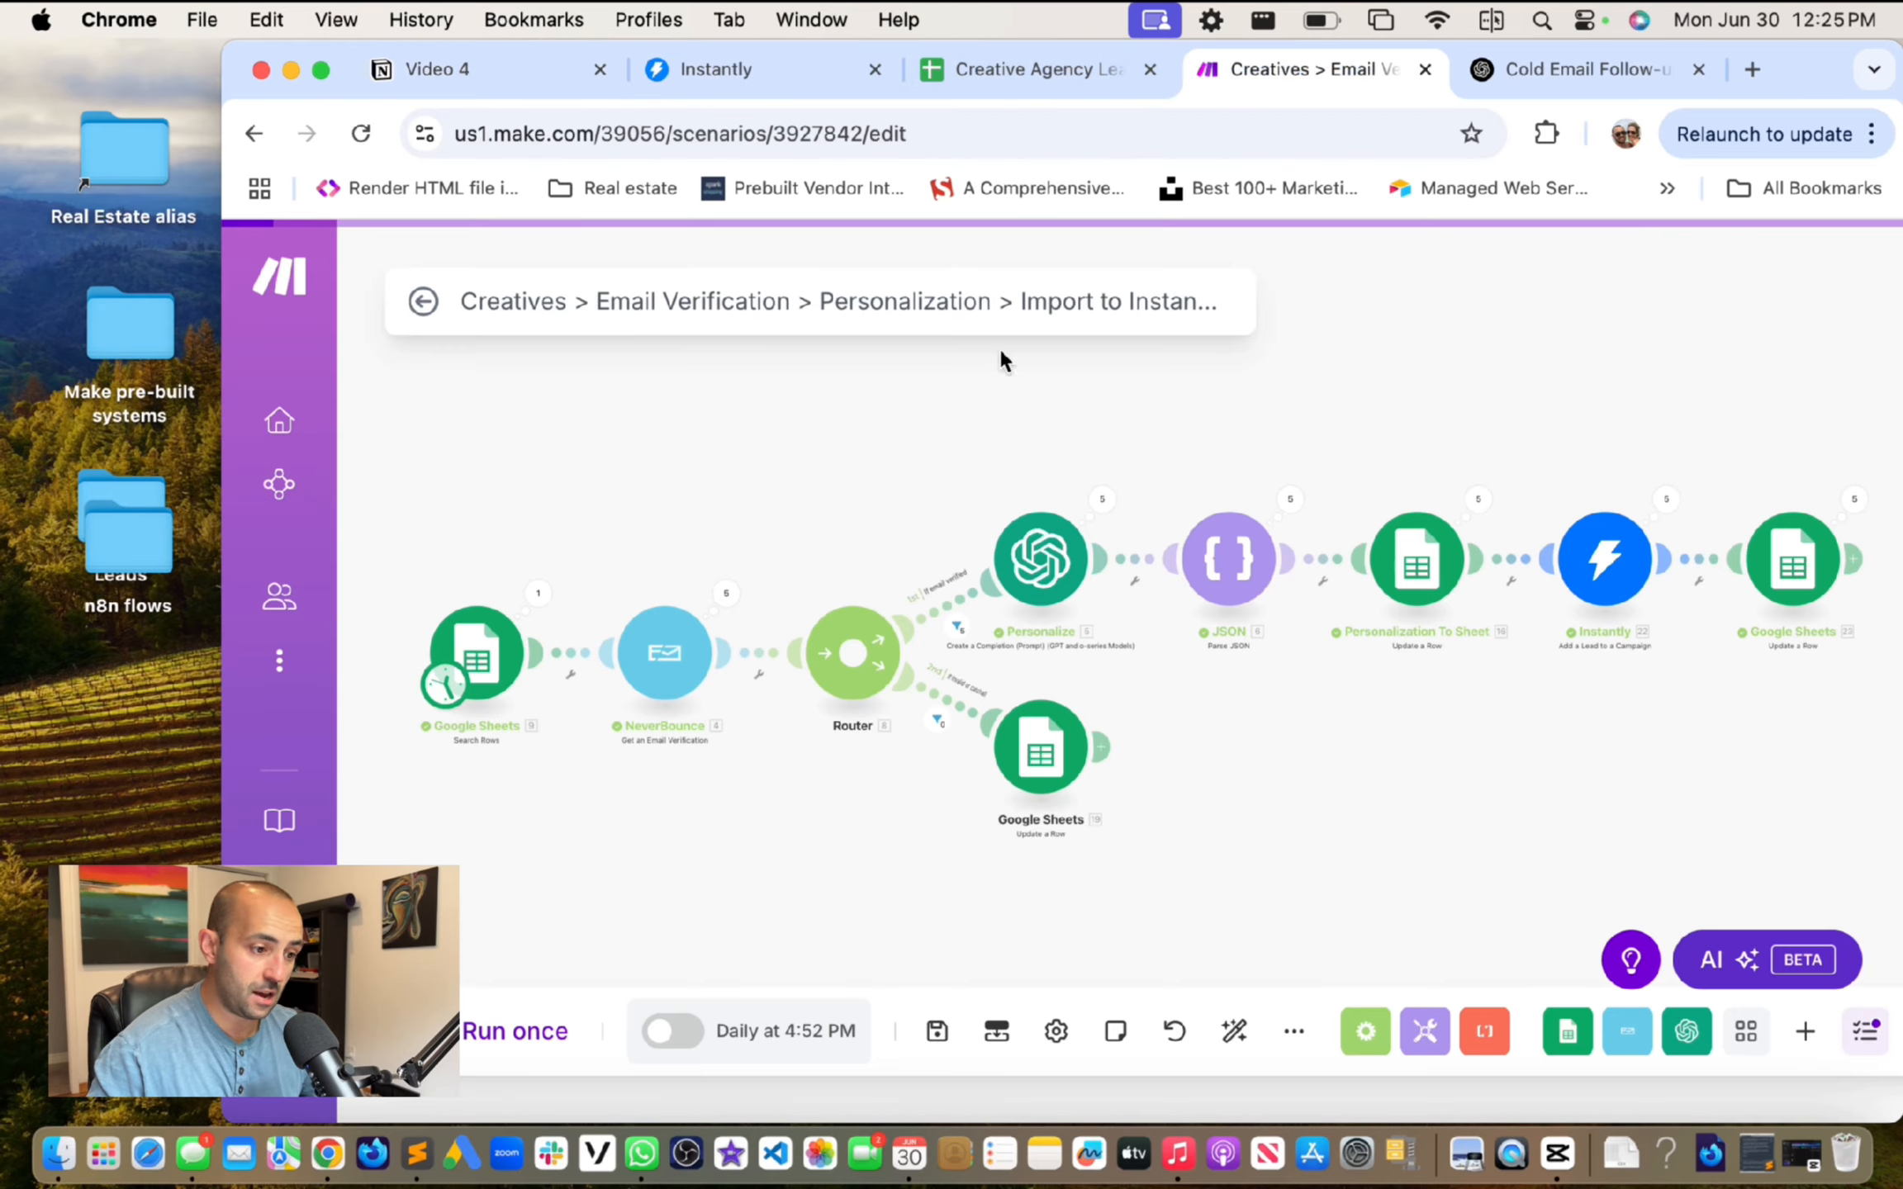
left_click(1042, 578)
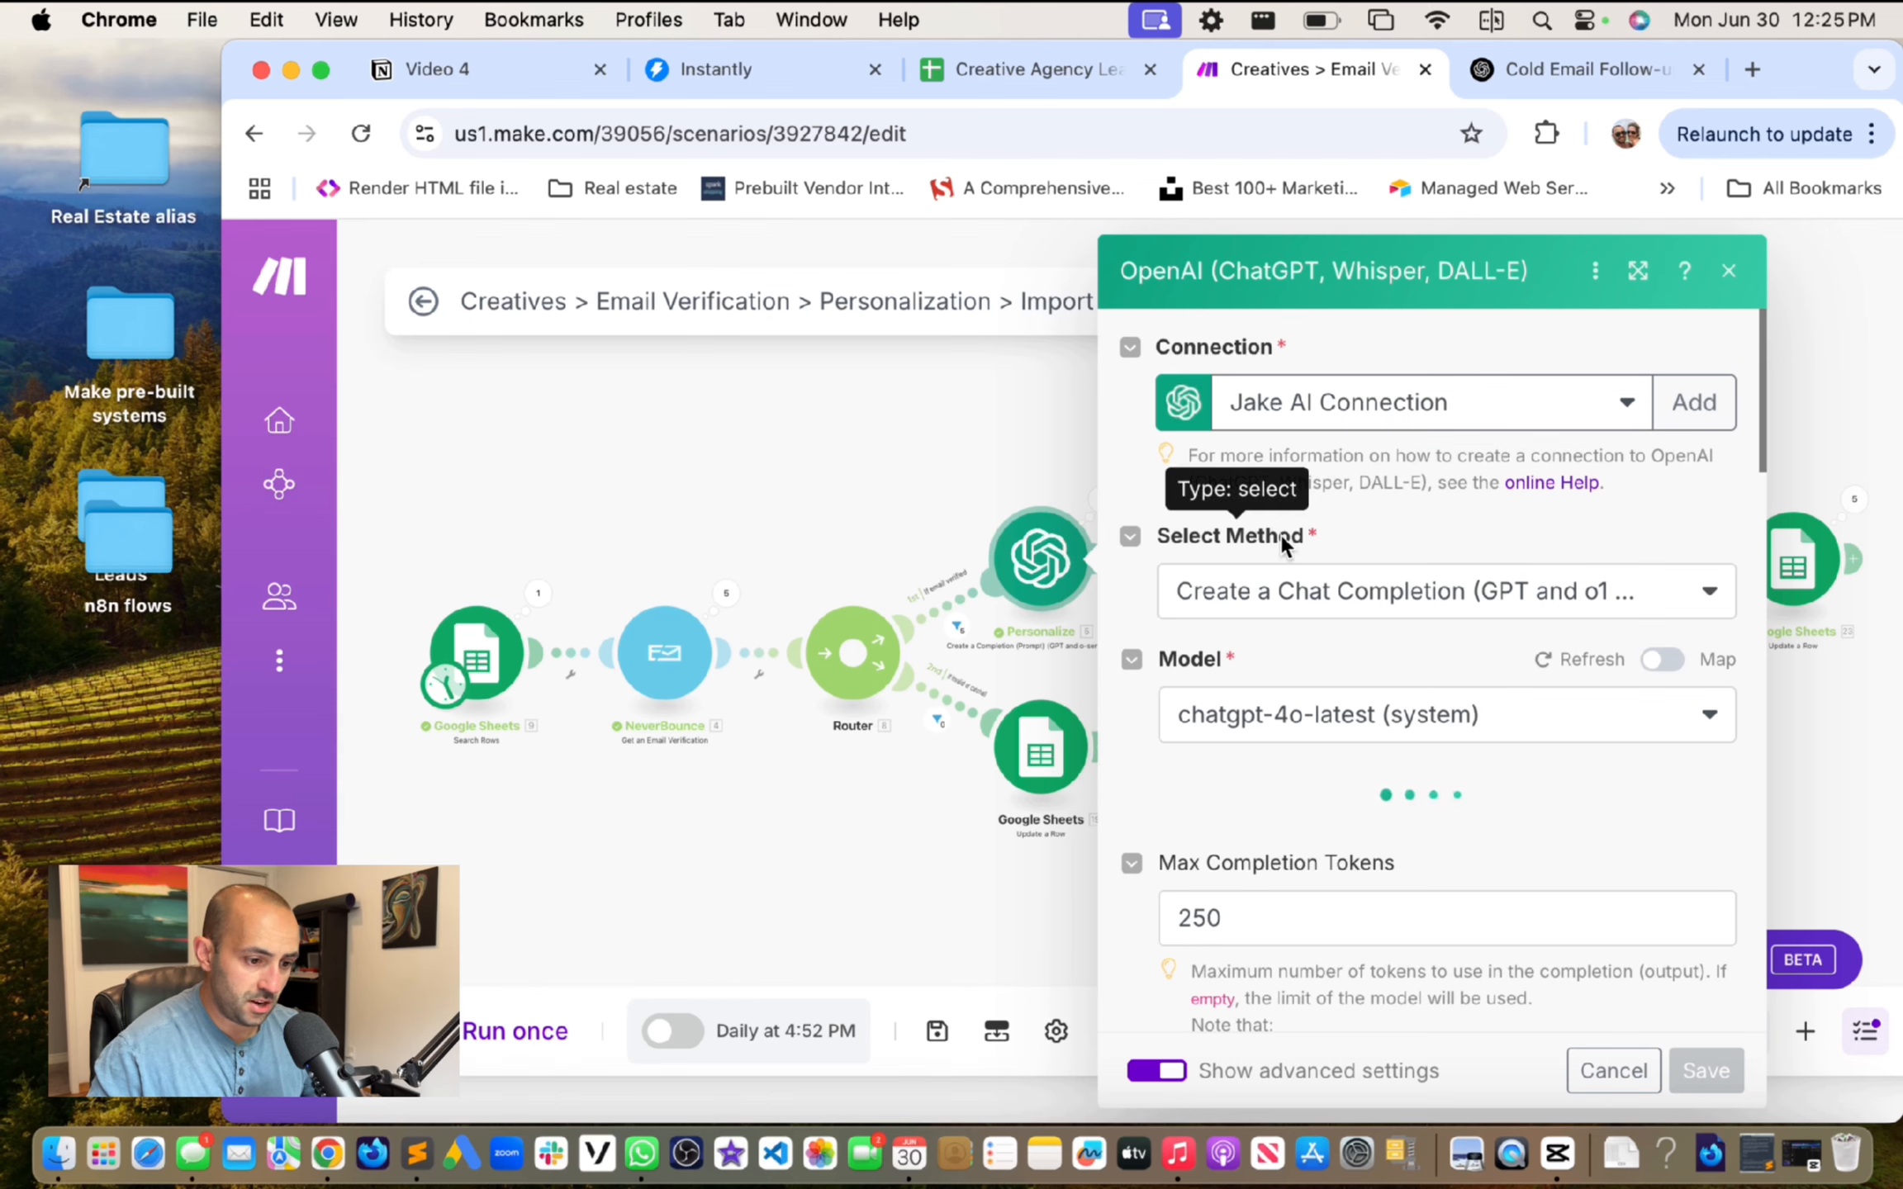
scroll(1412, 539, "down", 10)
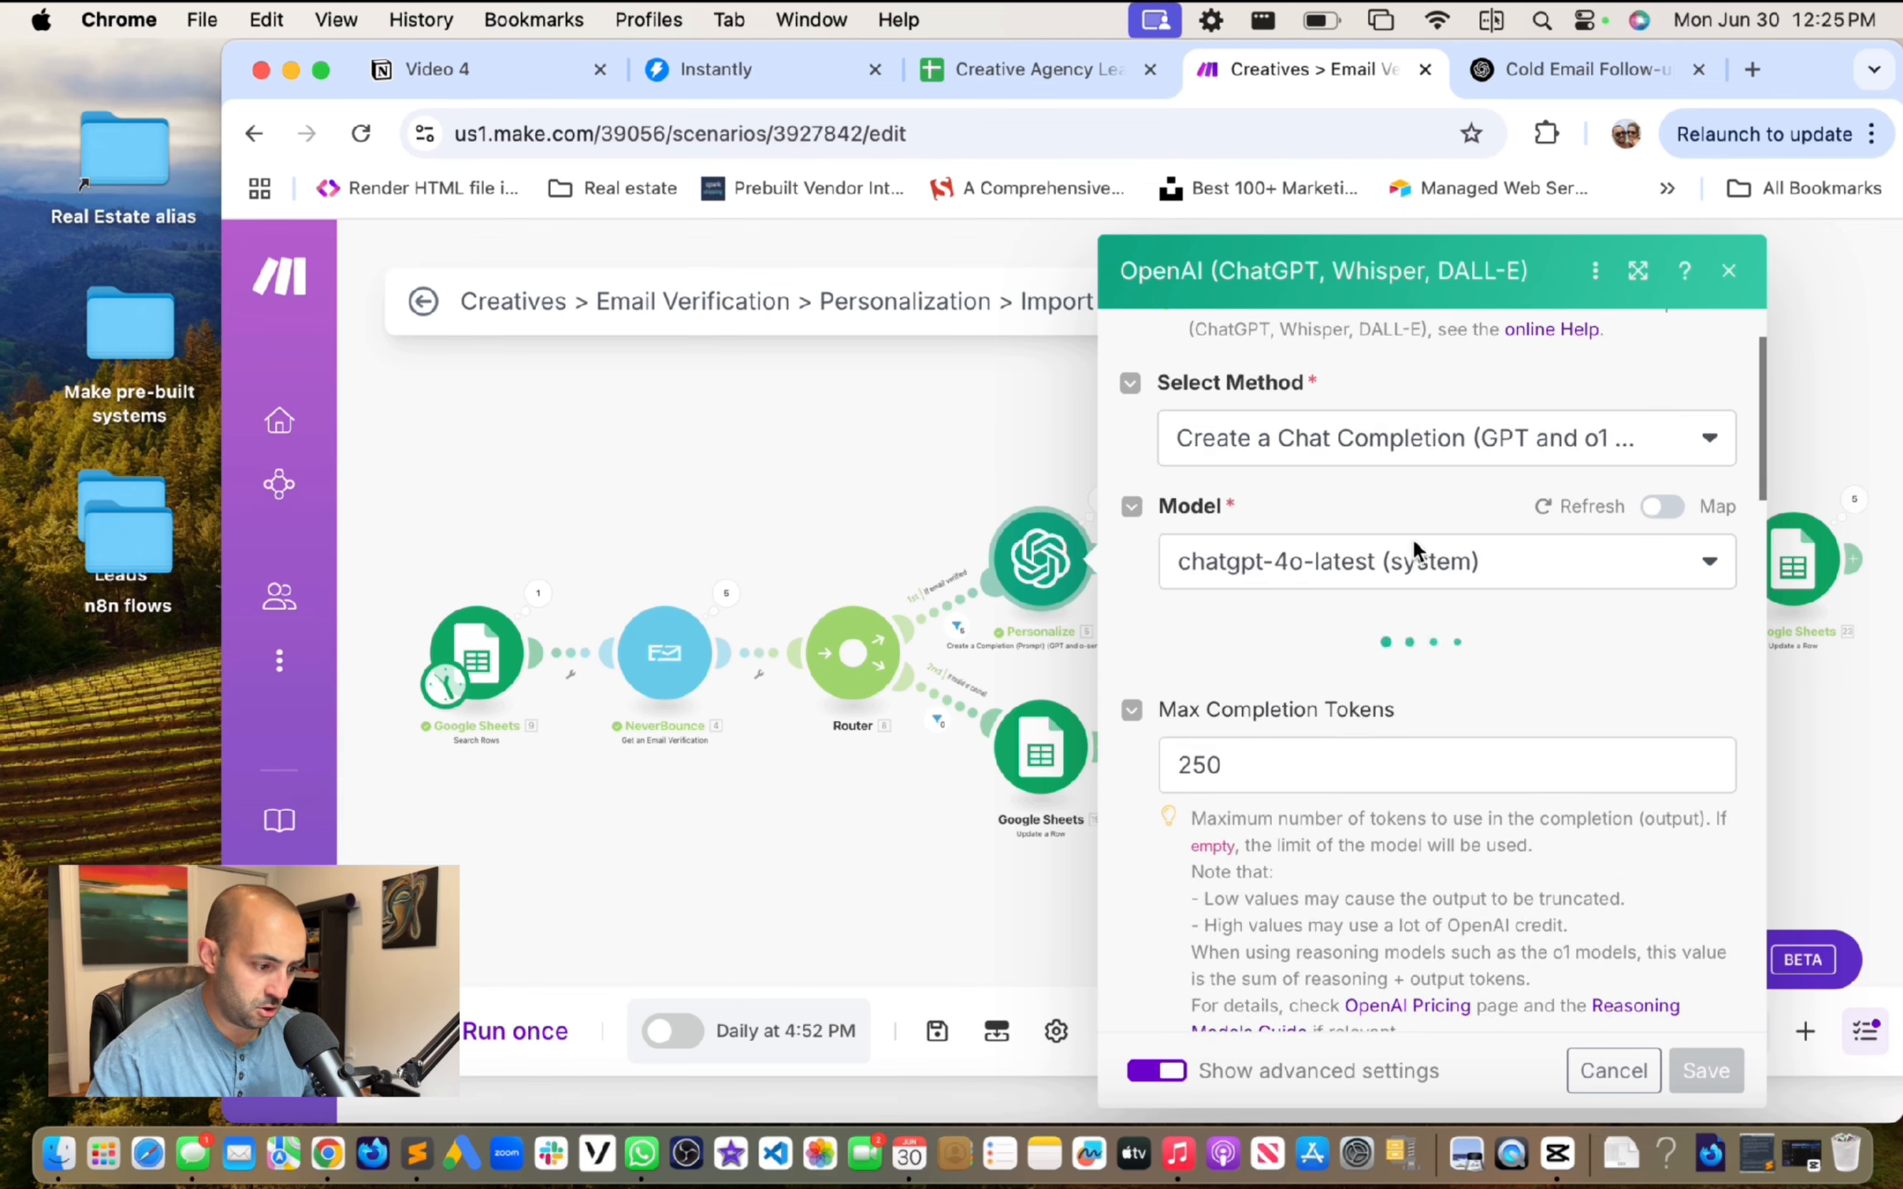
scroll(1414, 541, "down", 15)
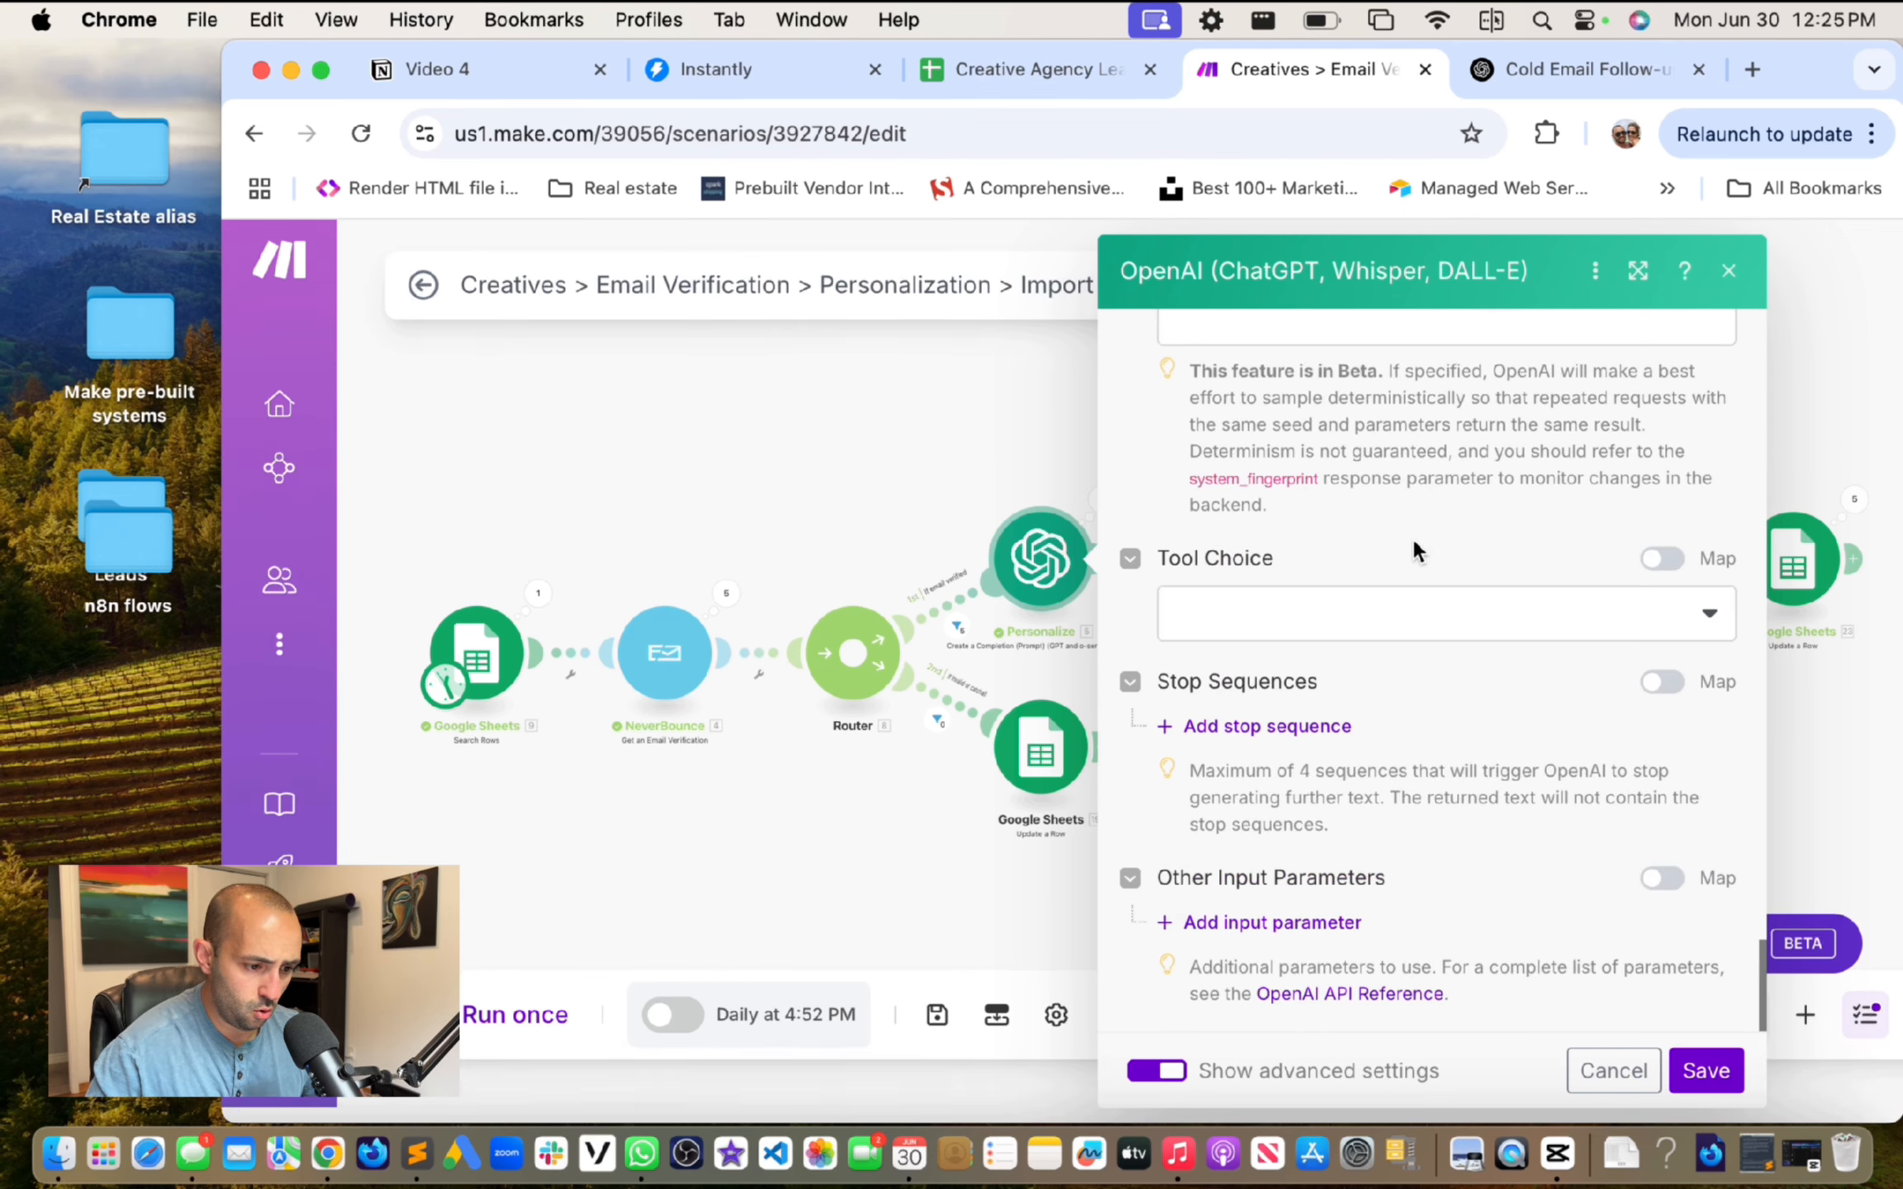
scroll(1410, 537, "up", 15)
scroll(1420, 533, "down", 5)
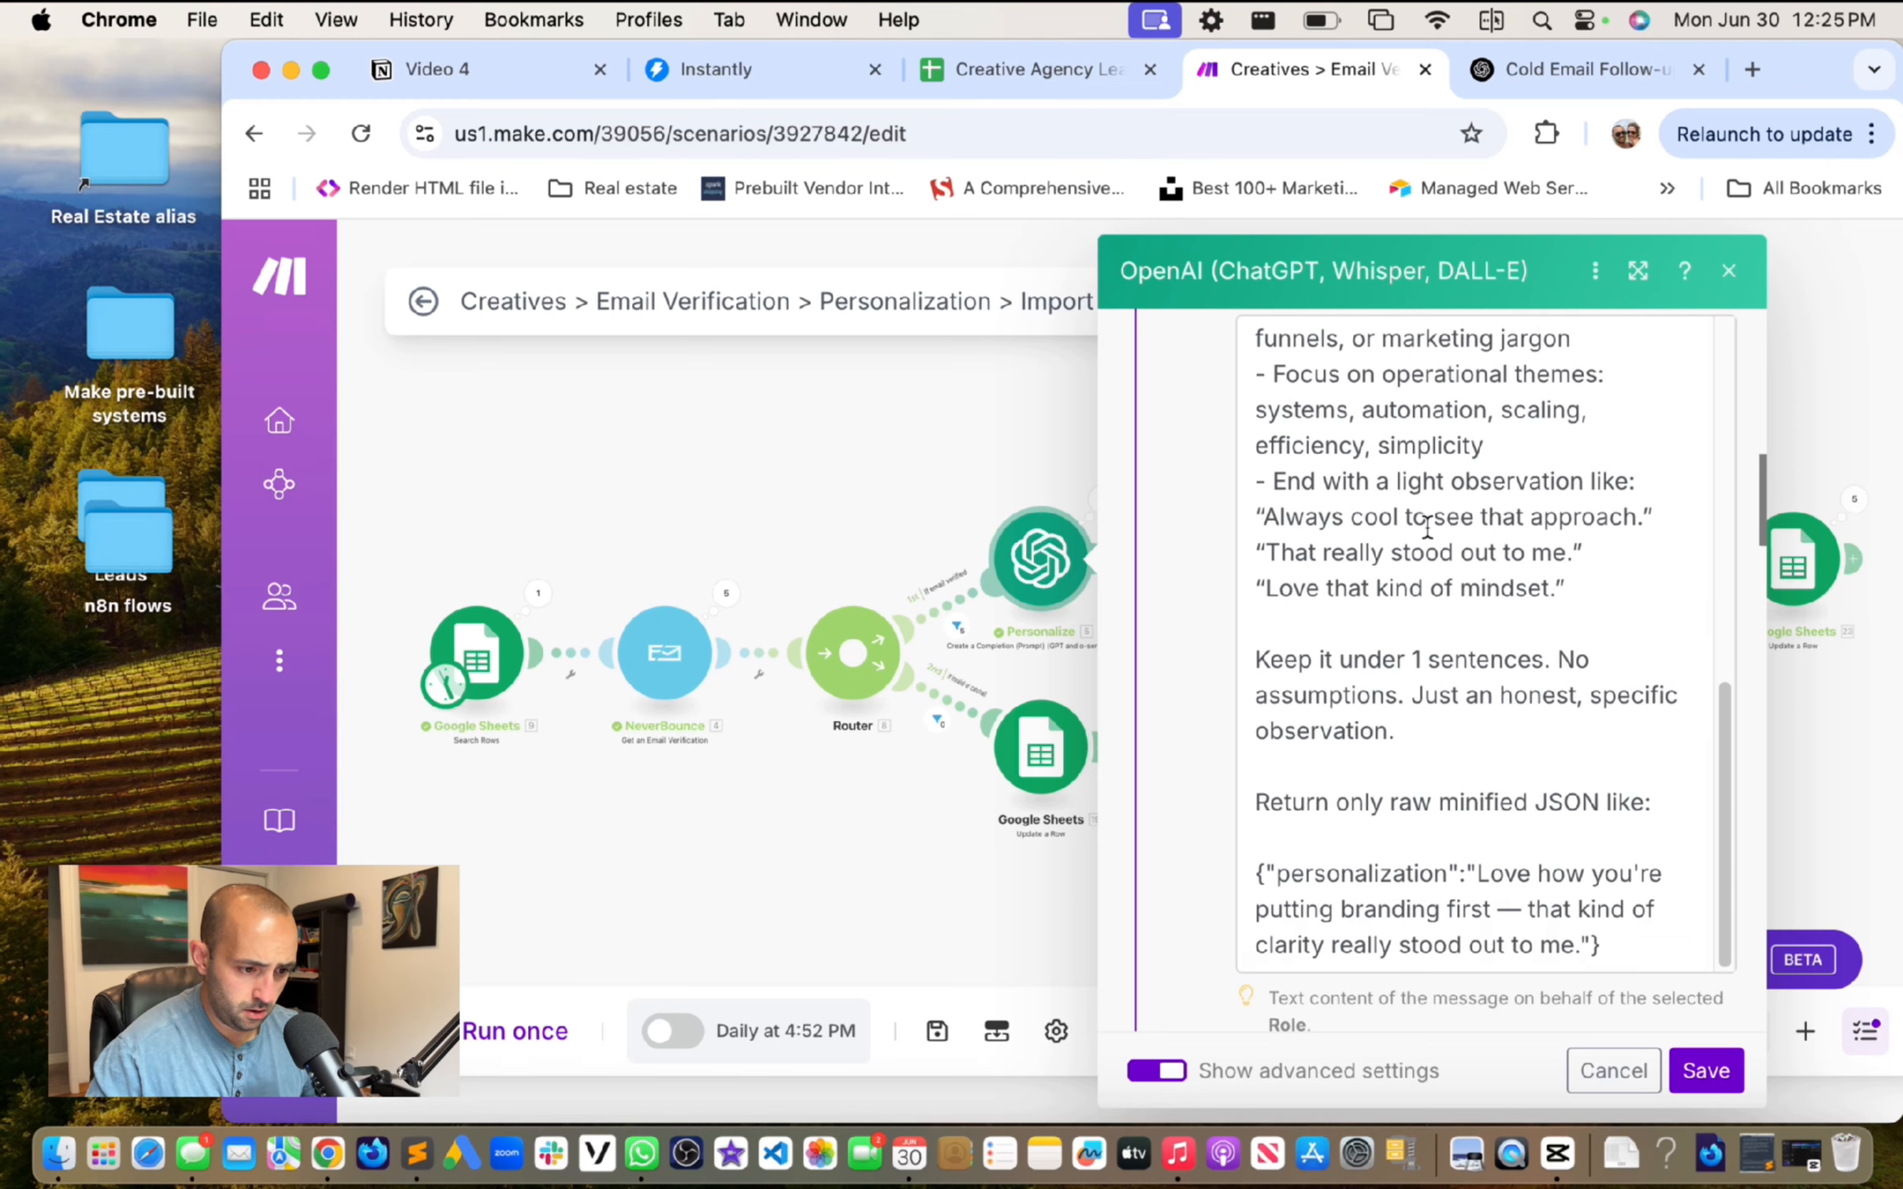
scroll(1425, 533, "down", 3)
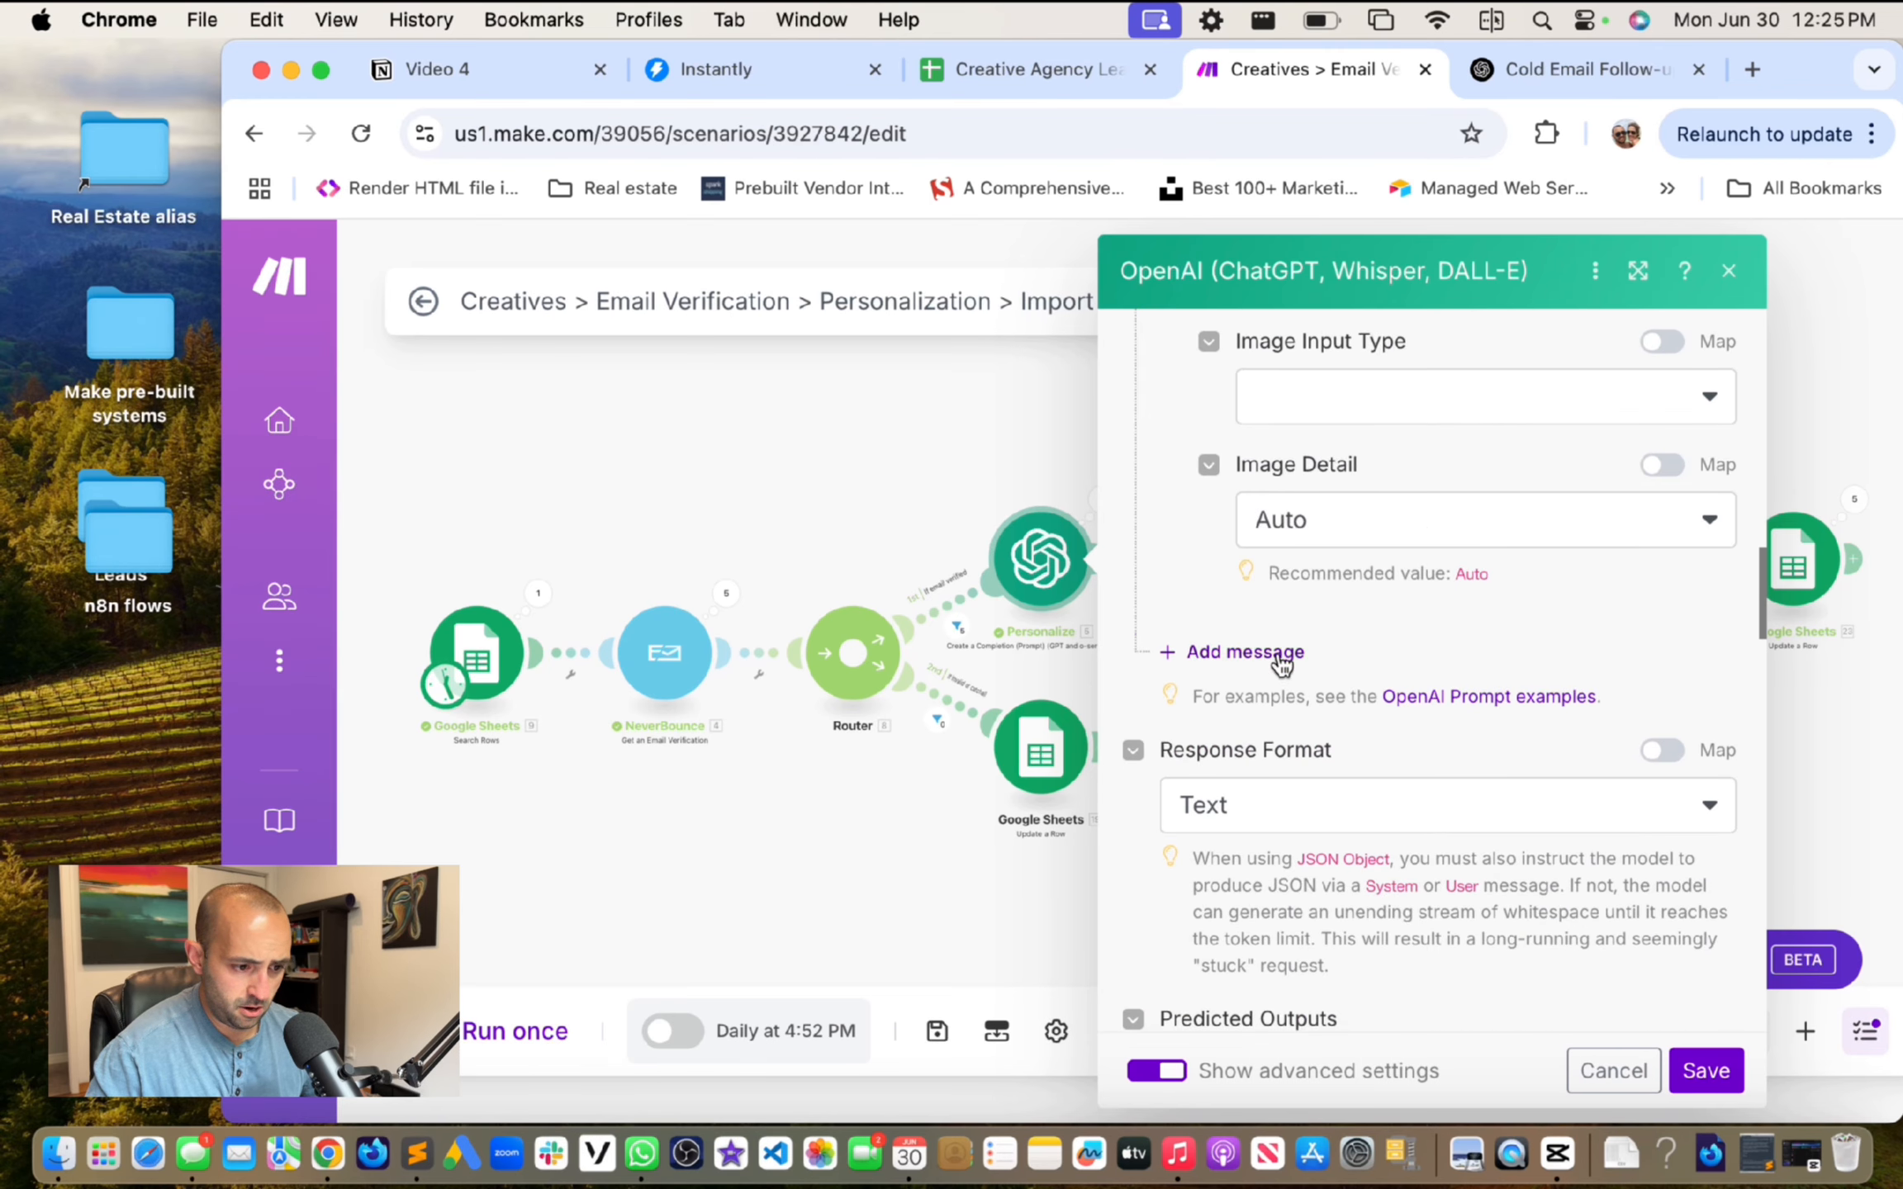
Step: Add a third prompt message with the Assistant role
left_click(1263, 650)
left_click(1389, 749)
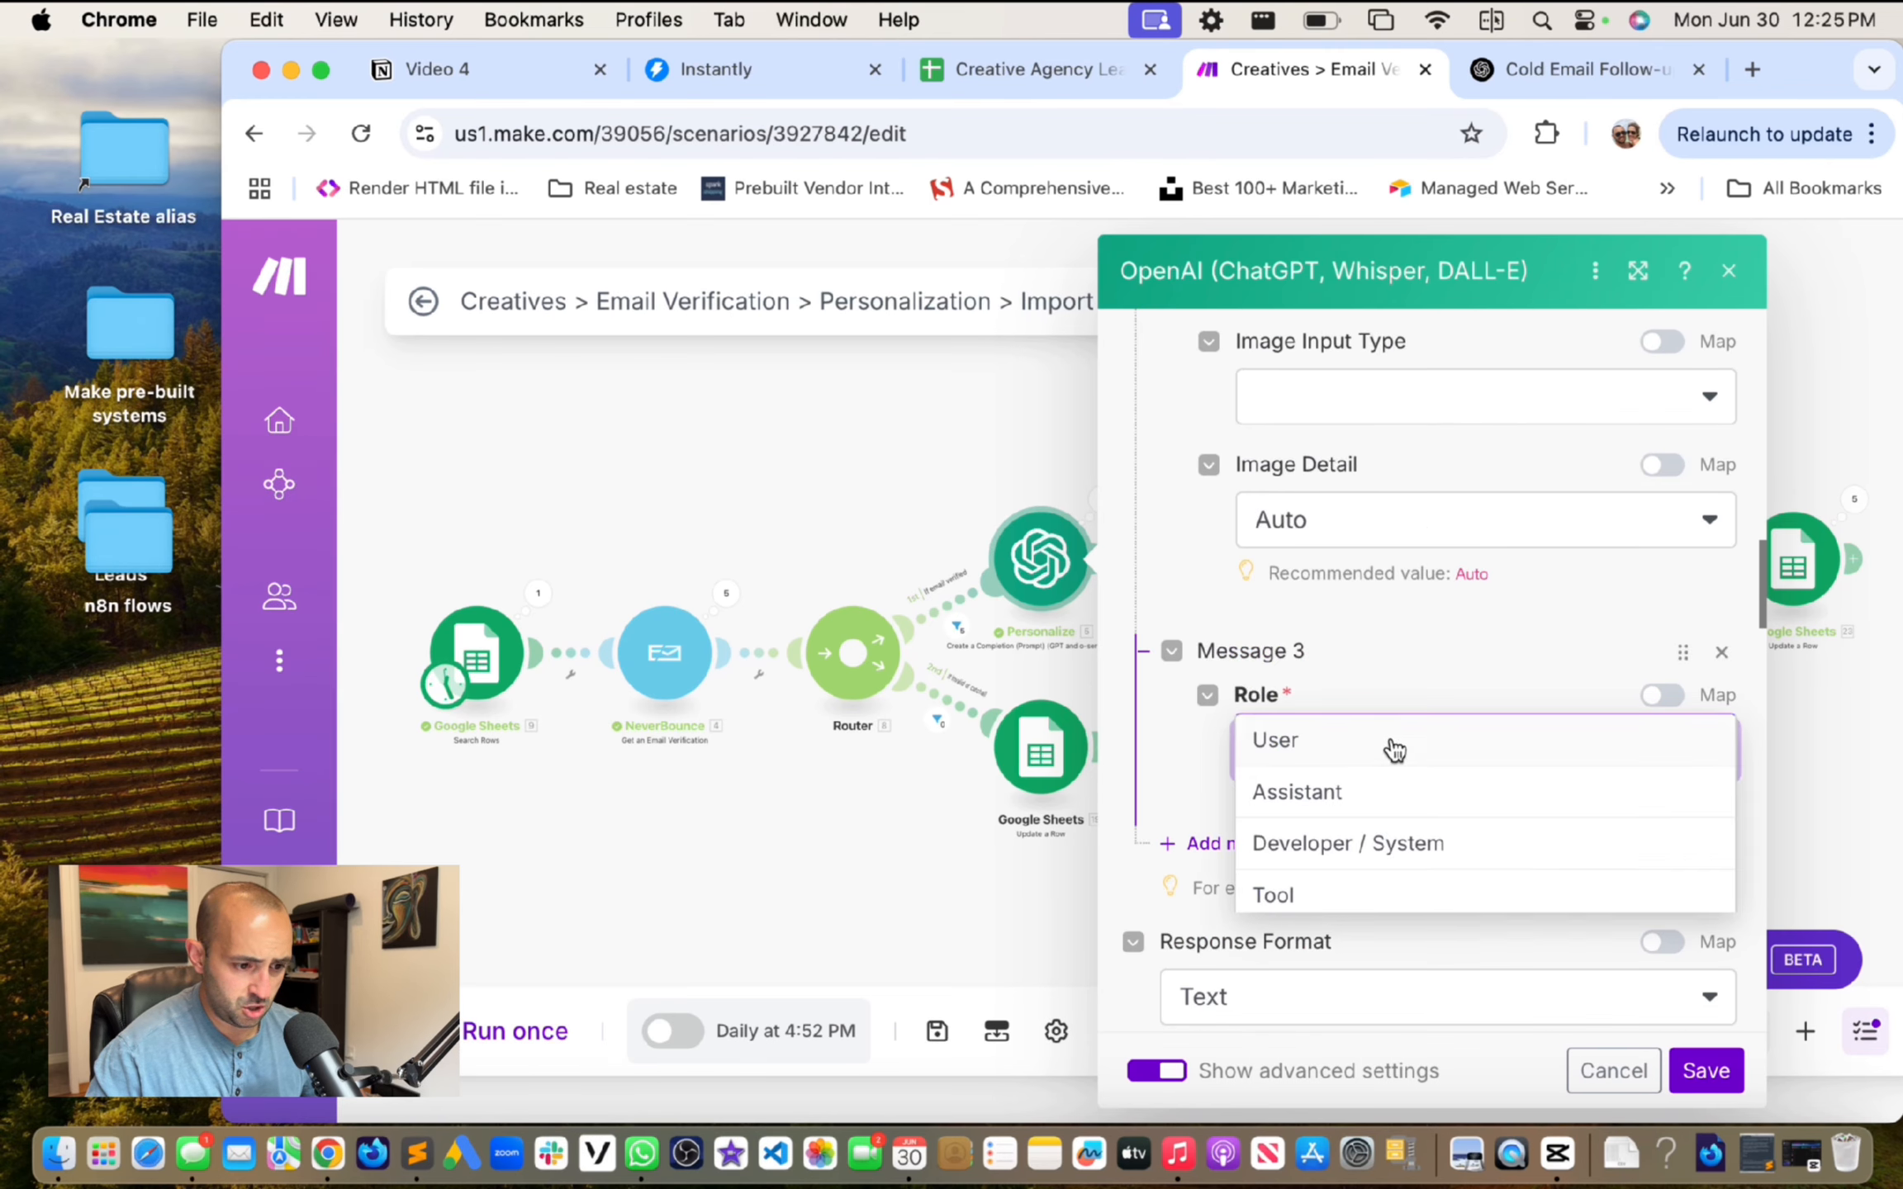
left_click(1385, 806)
scroll(1475, 686, "down", 2)
left_click(1438, 755)
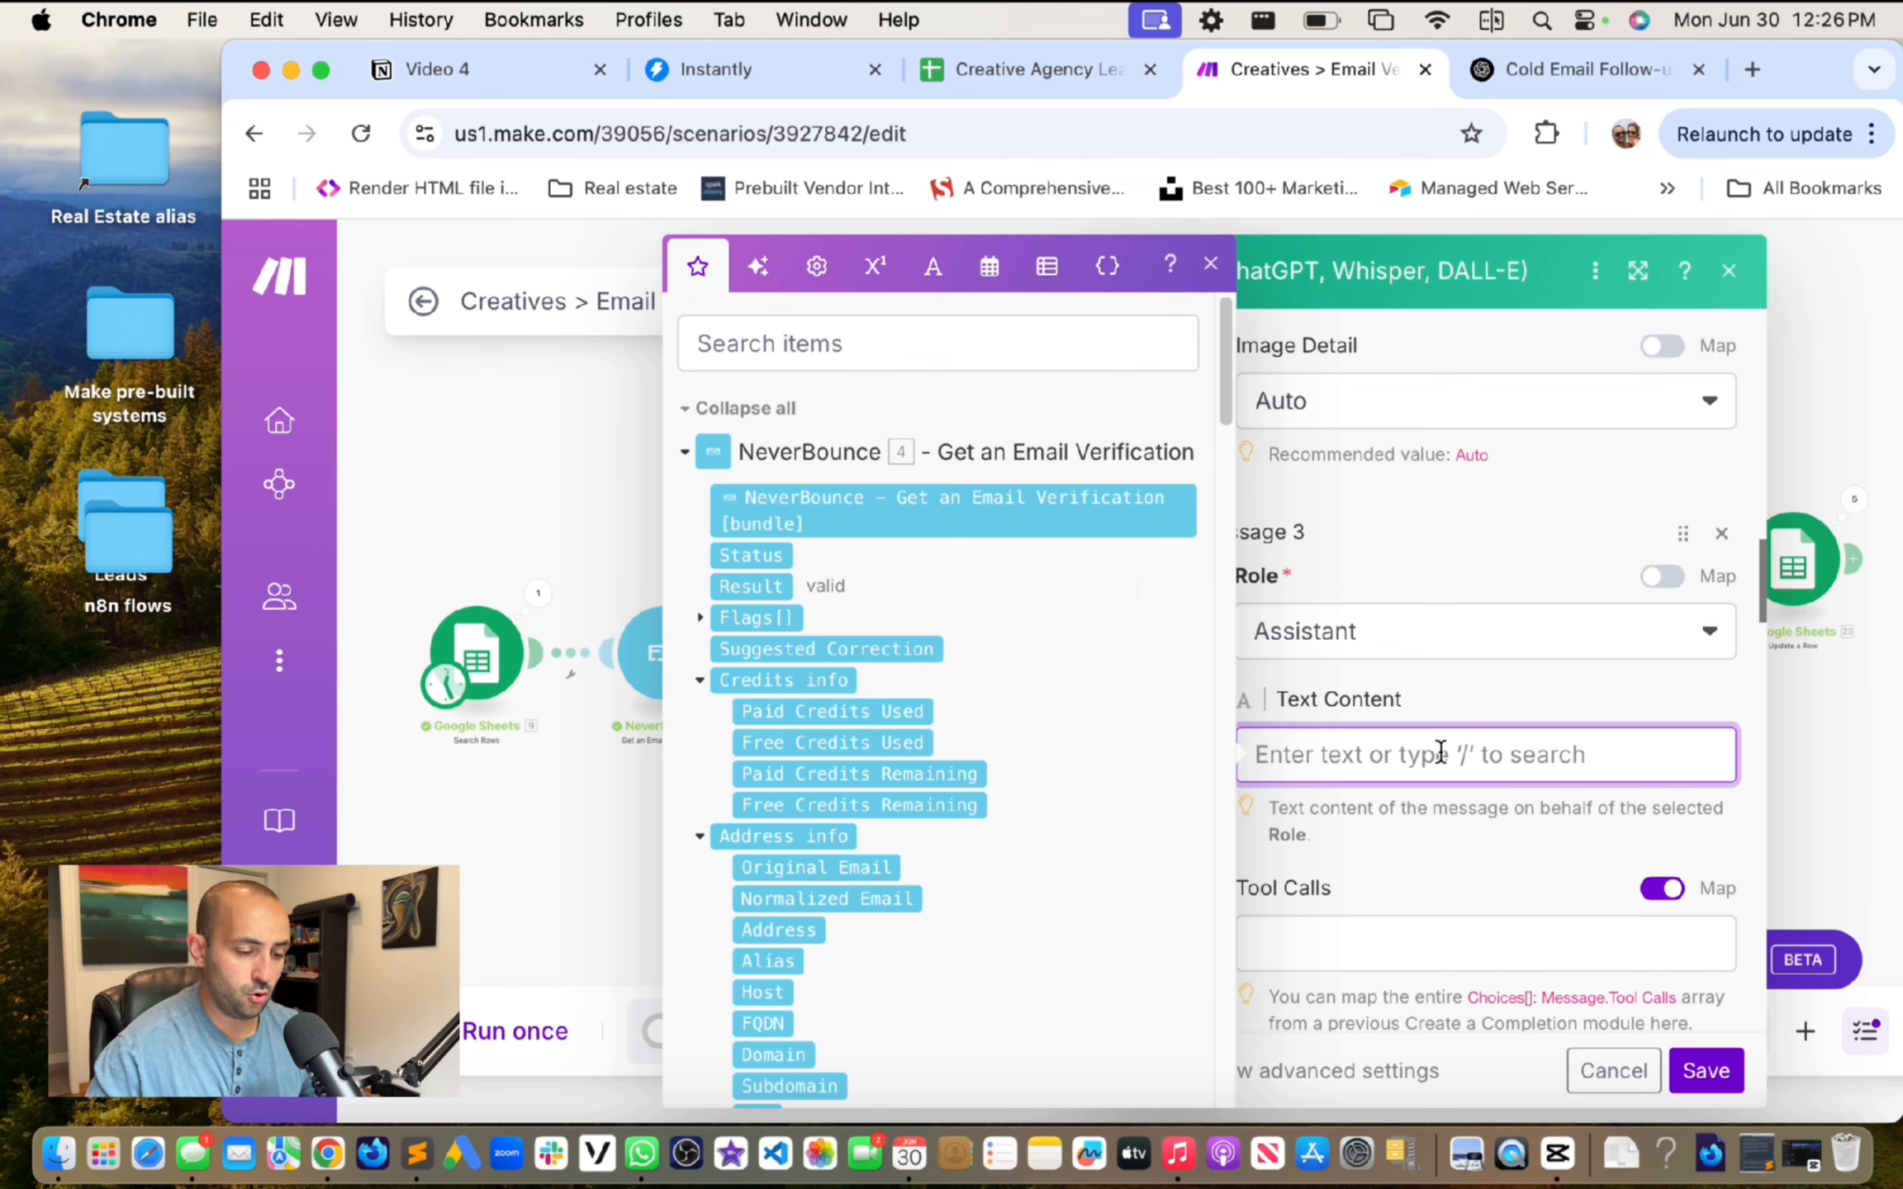
Step: Paste the example JSON reply into the assistant message's Text Content
scroll(1486, 552, "up", 5)
scroll(1491, 570, "down", 3)
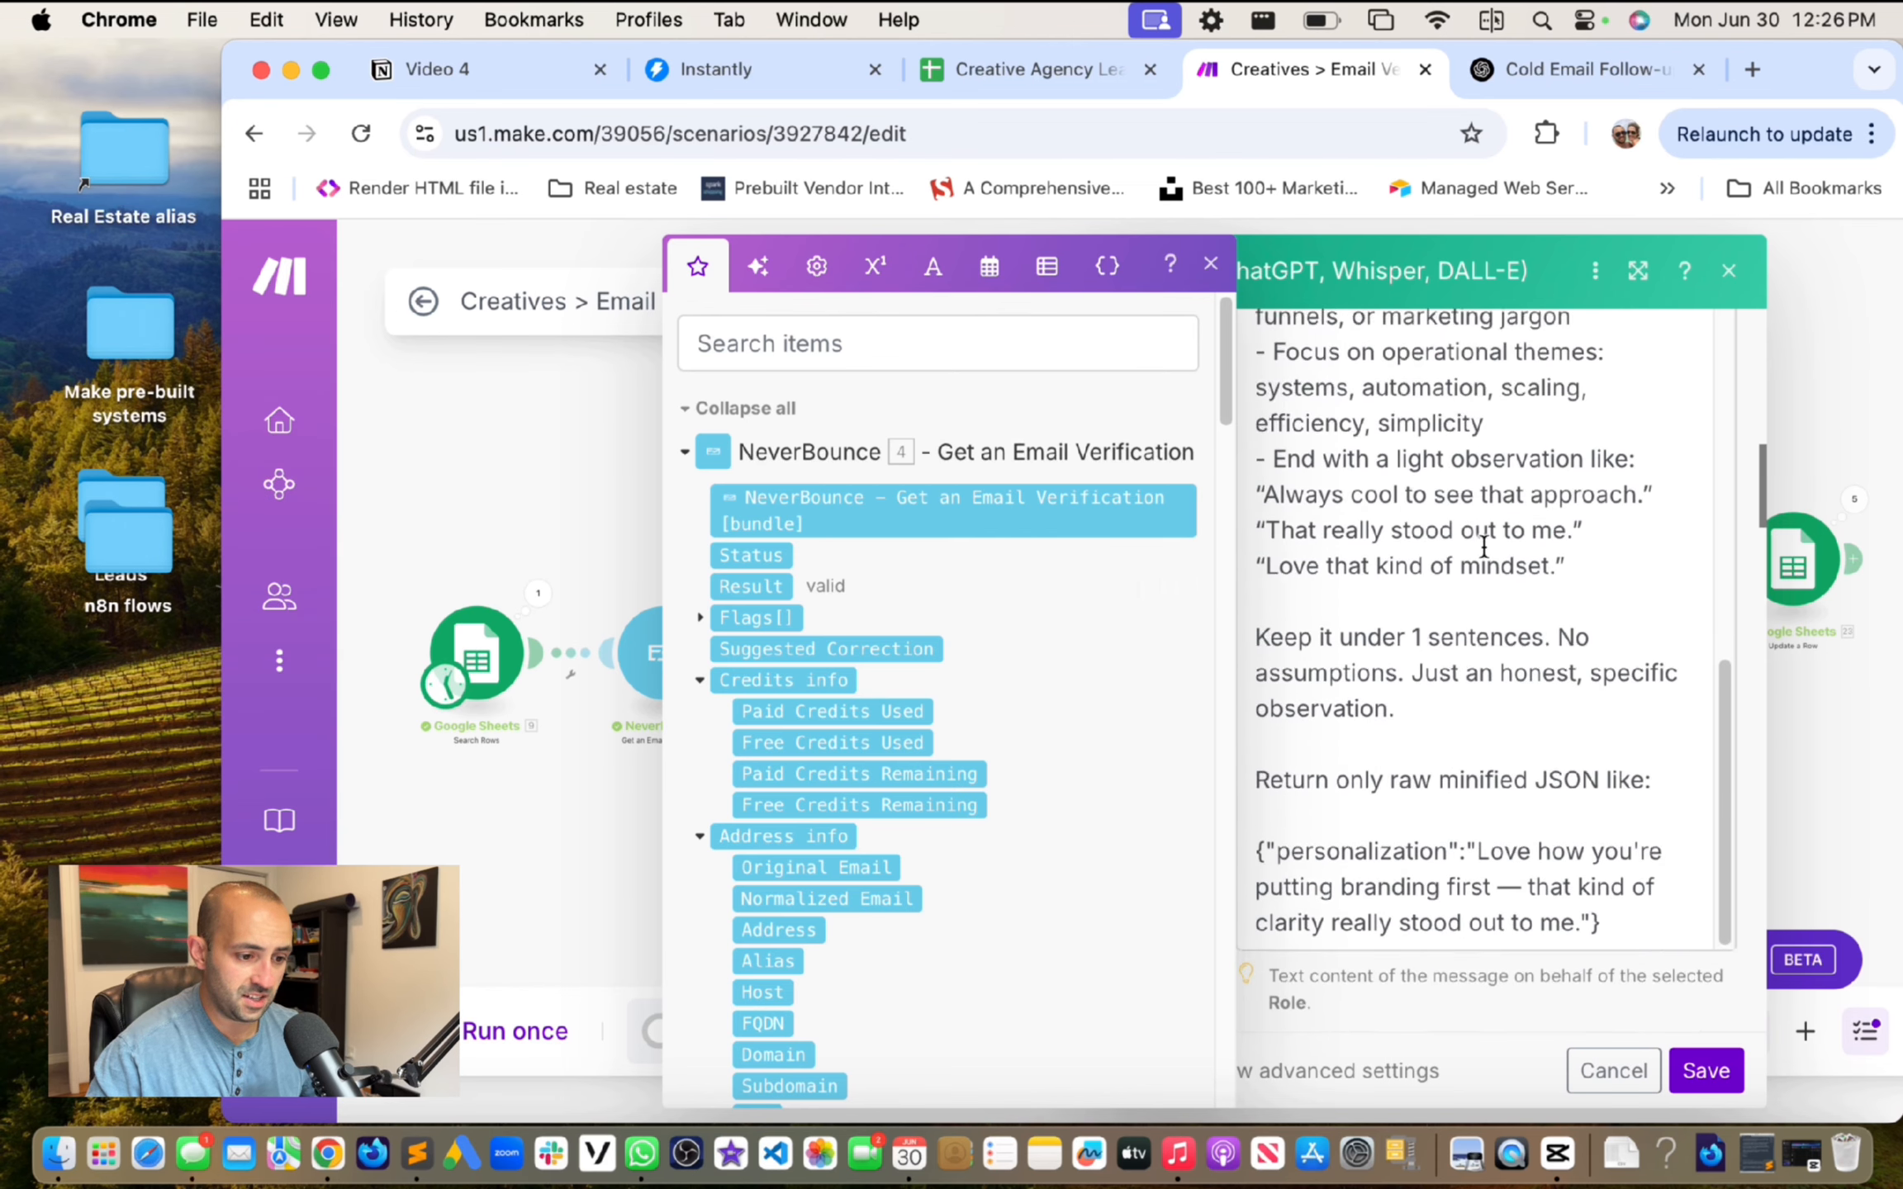
scroll(1495, 595, "up", 1)
left_click_drag(1255, 654, 1662, 726)
key("super+c")
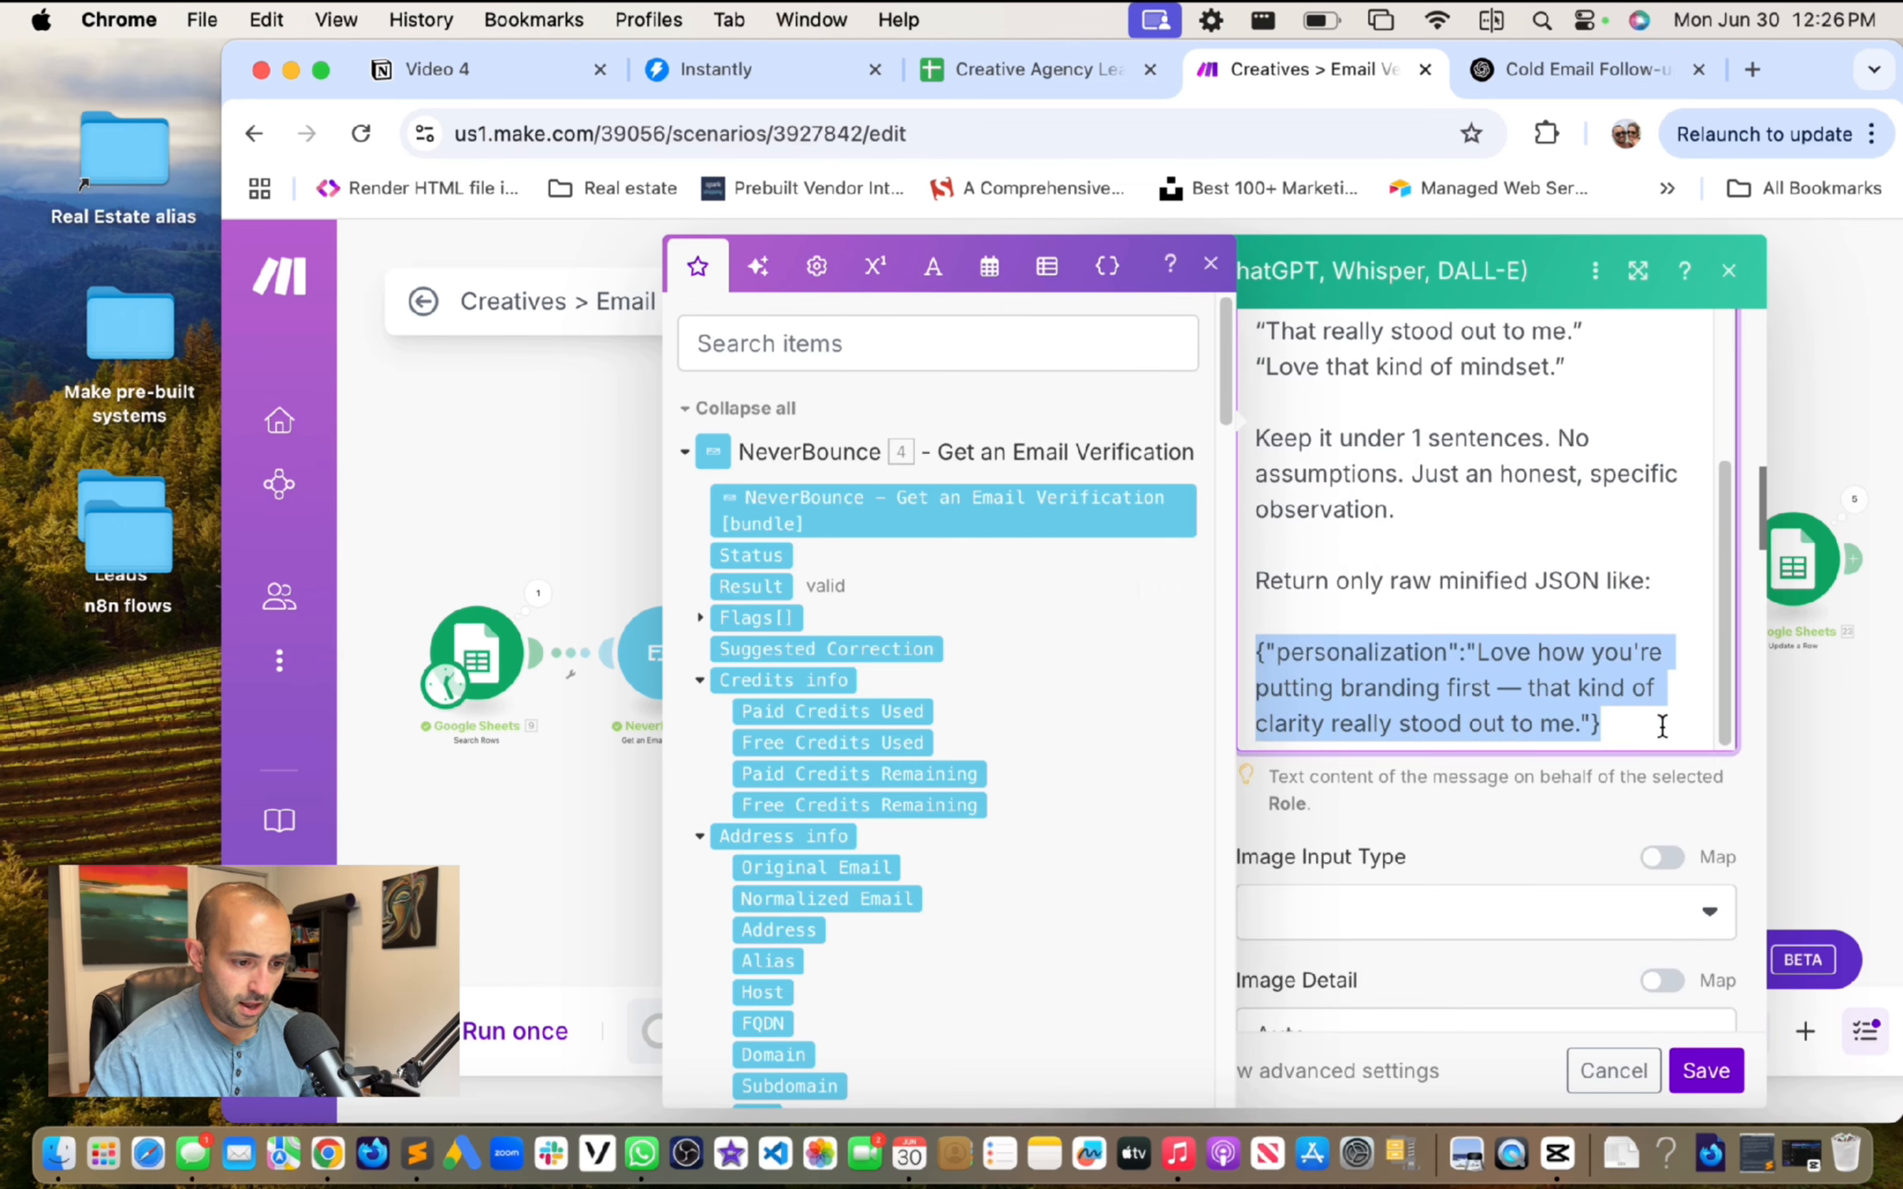
scroll(1565, 679, "down", 10)
left_click(1562, 681)
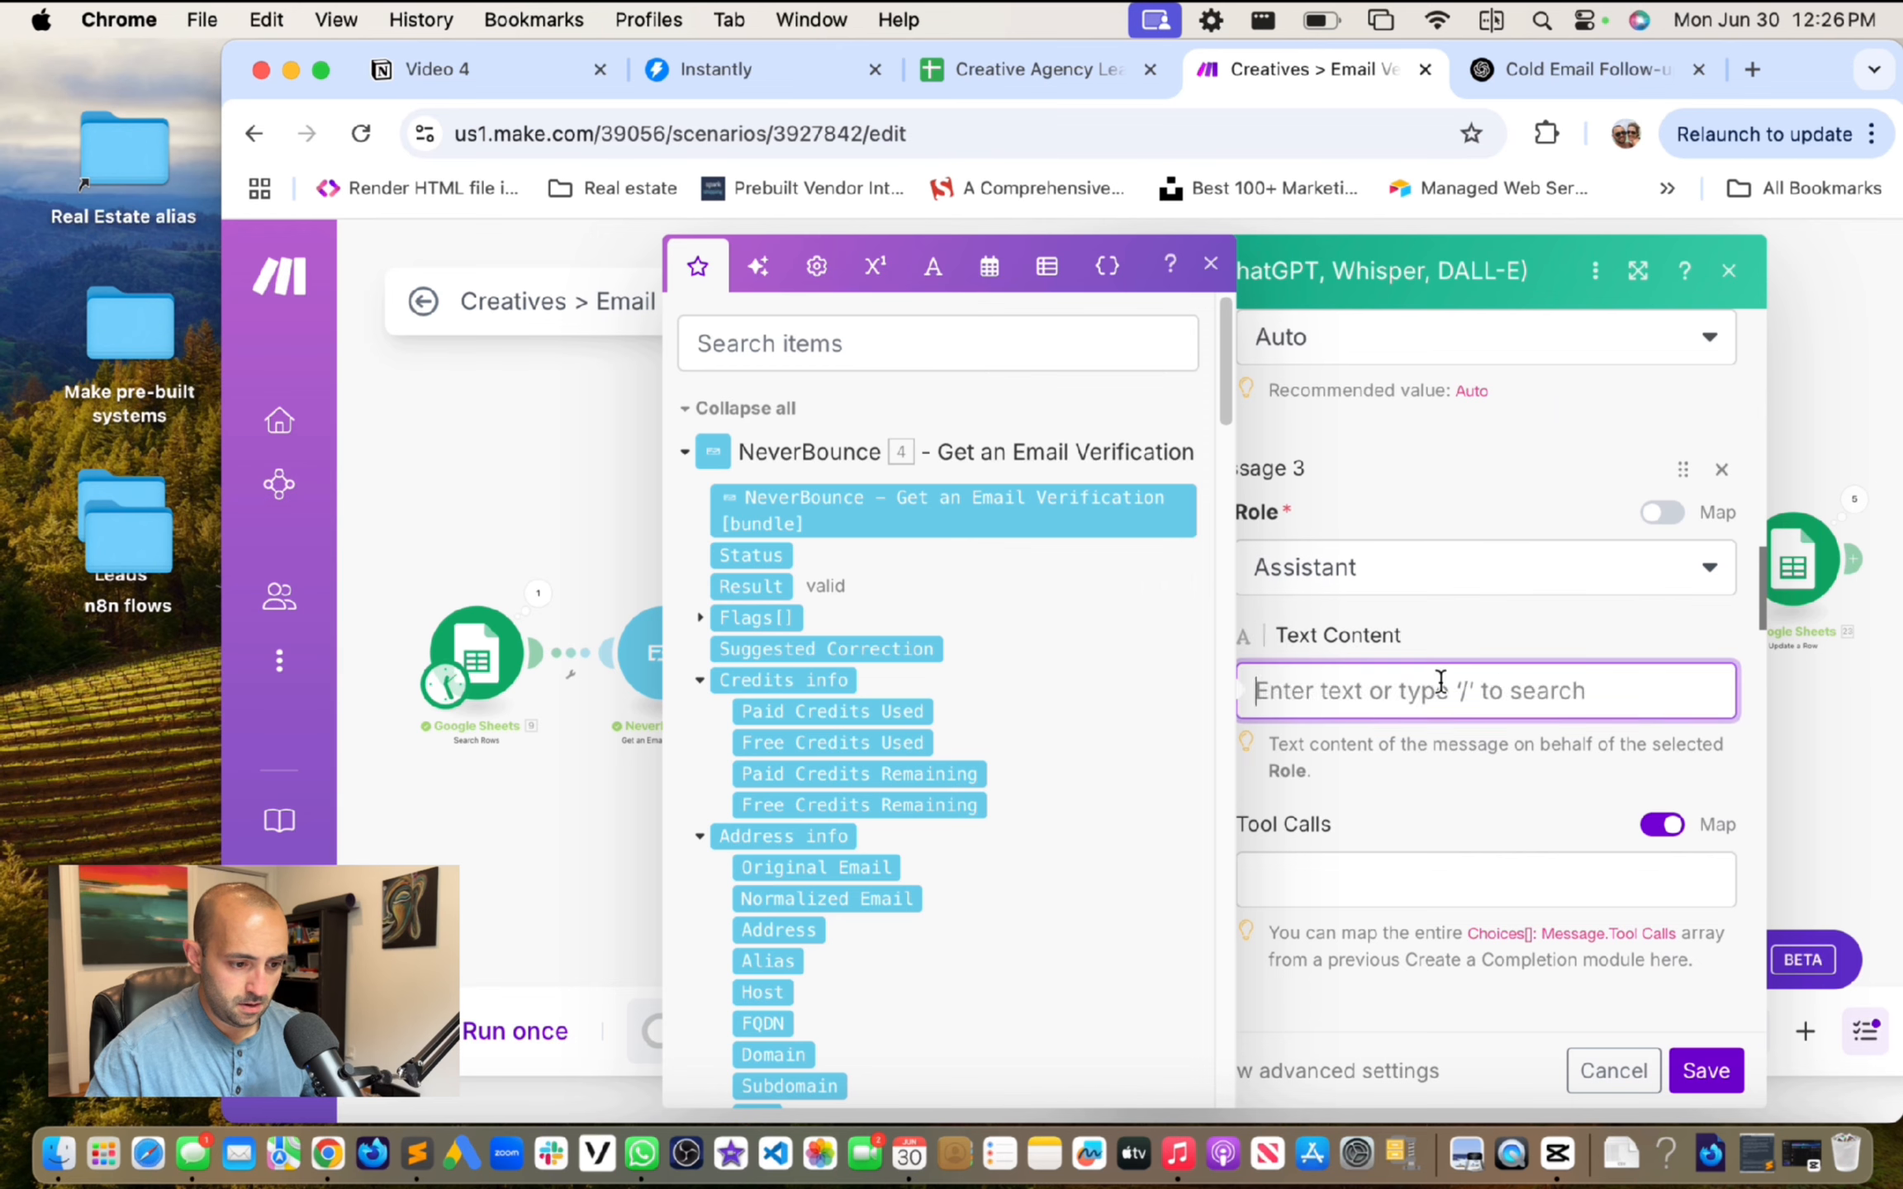
key("super+v")
Step: Clear all text from the assistant message, leaving it empty
left_click_drag(1478, 691, 1576, 762)
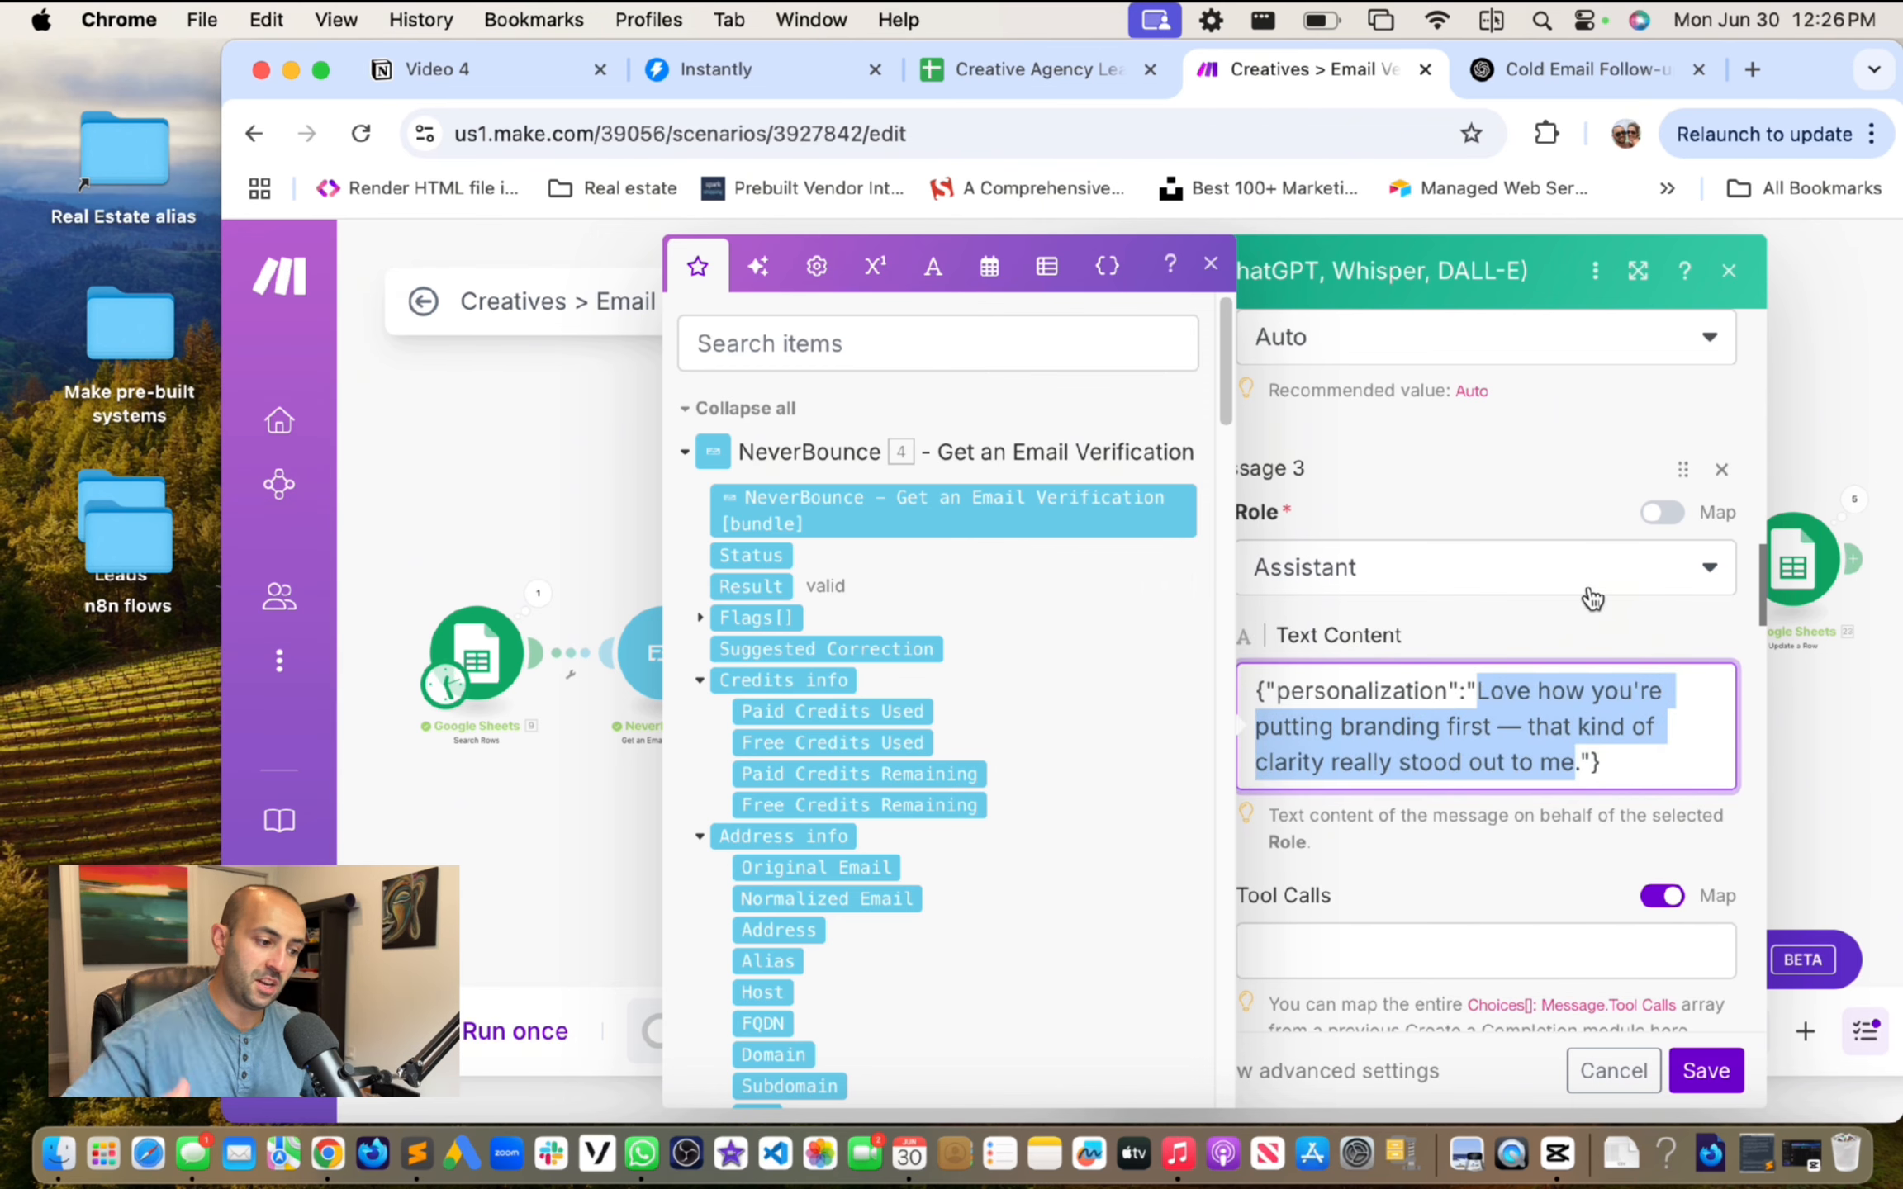
scroll(1593, 598, "up", 7)
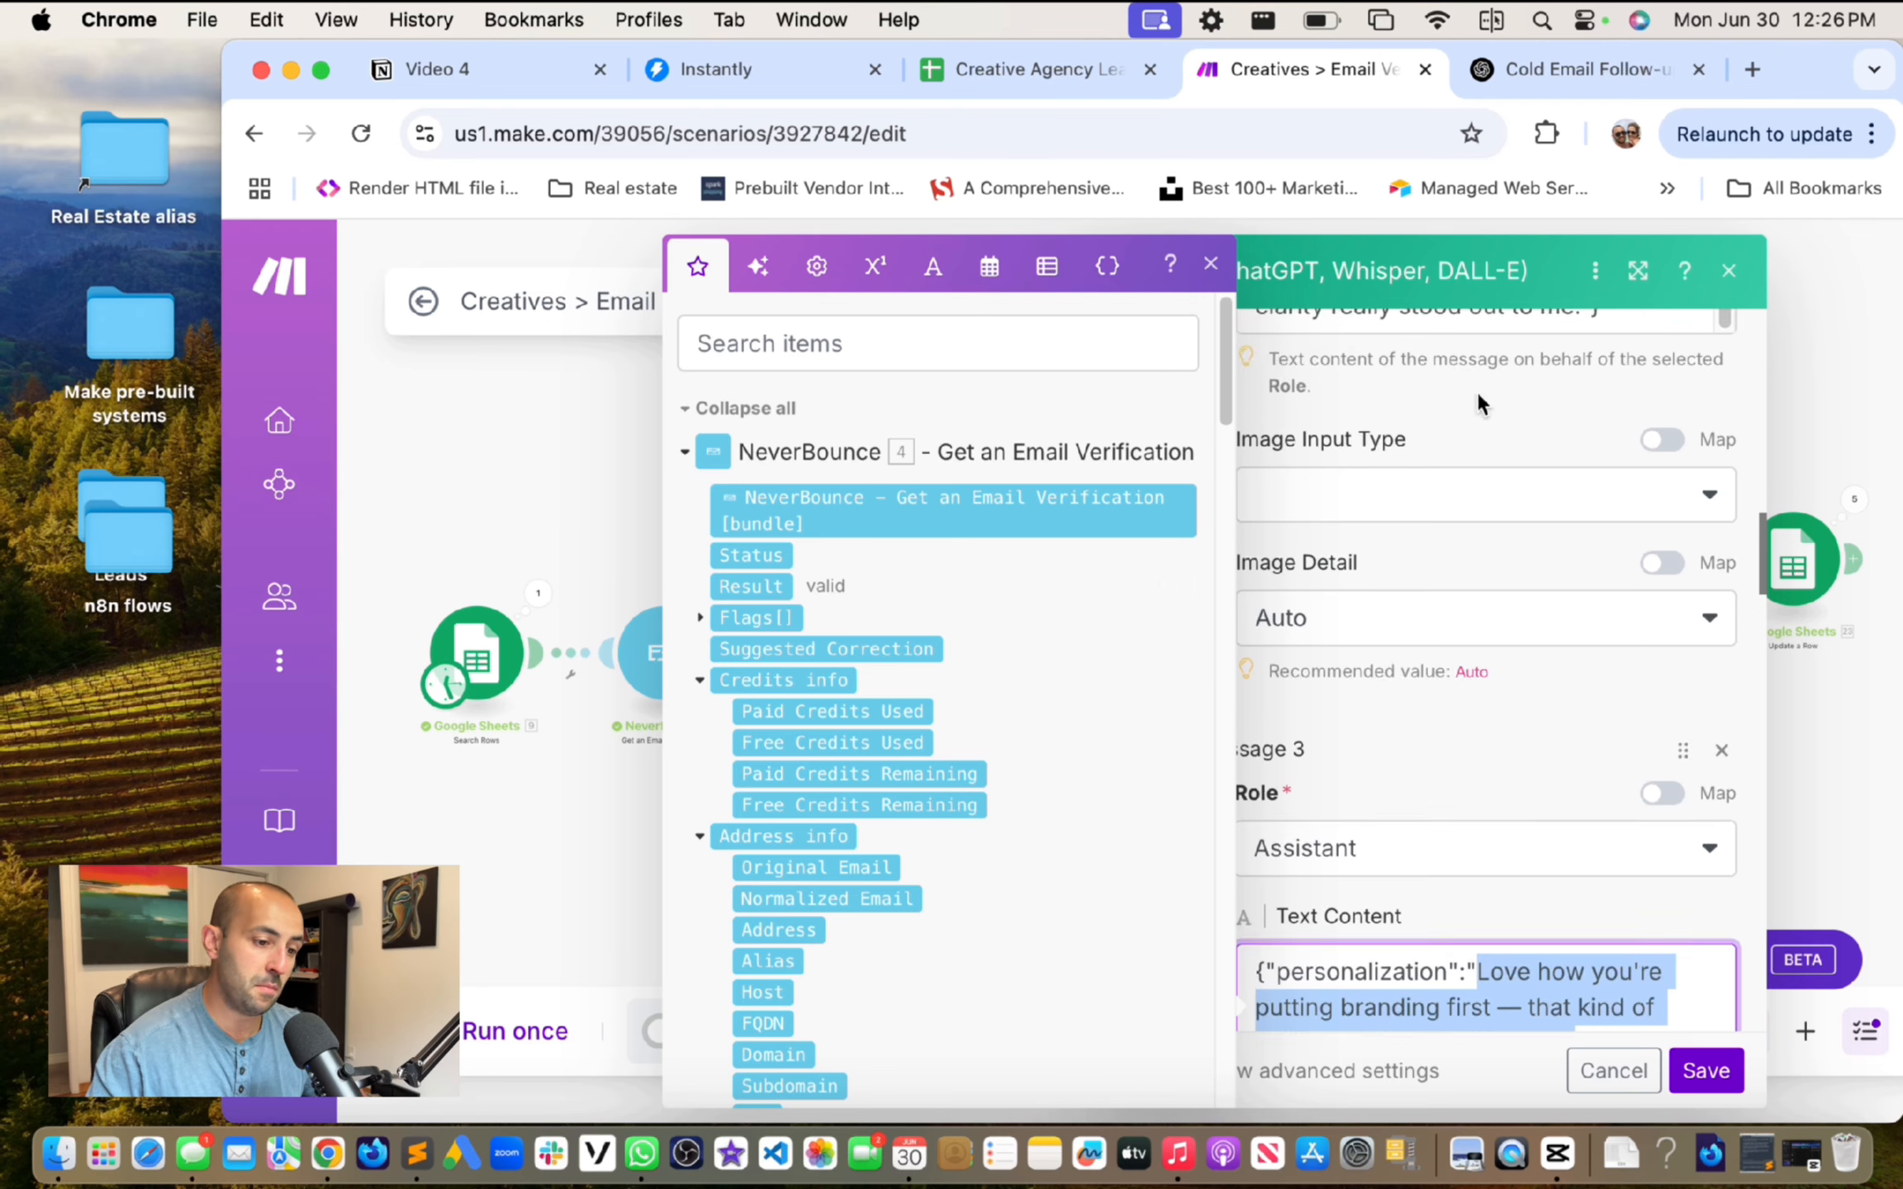
left_click(1211, 265)
scroll(1580, 714, "down", 7)
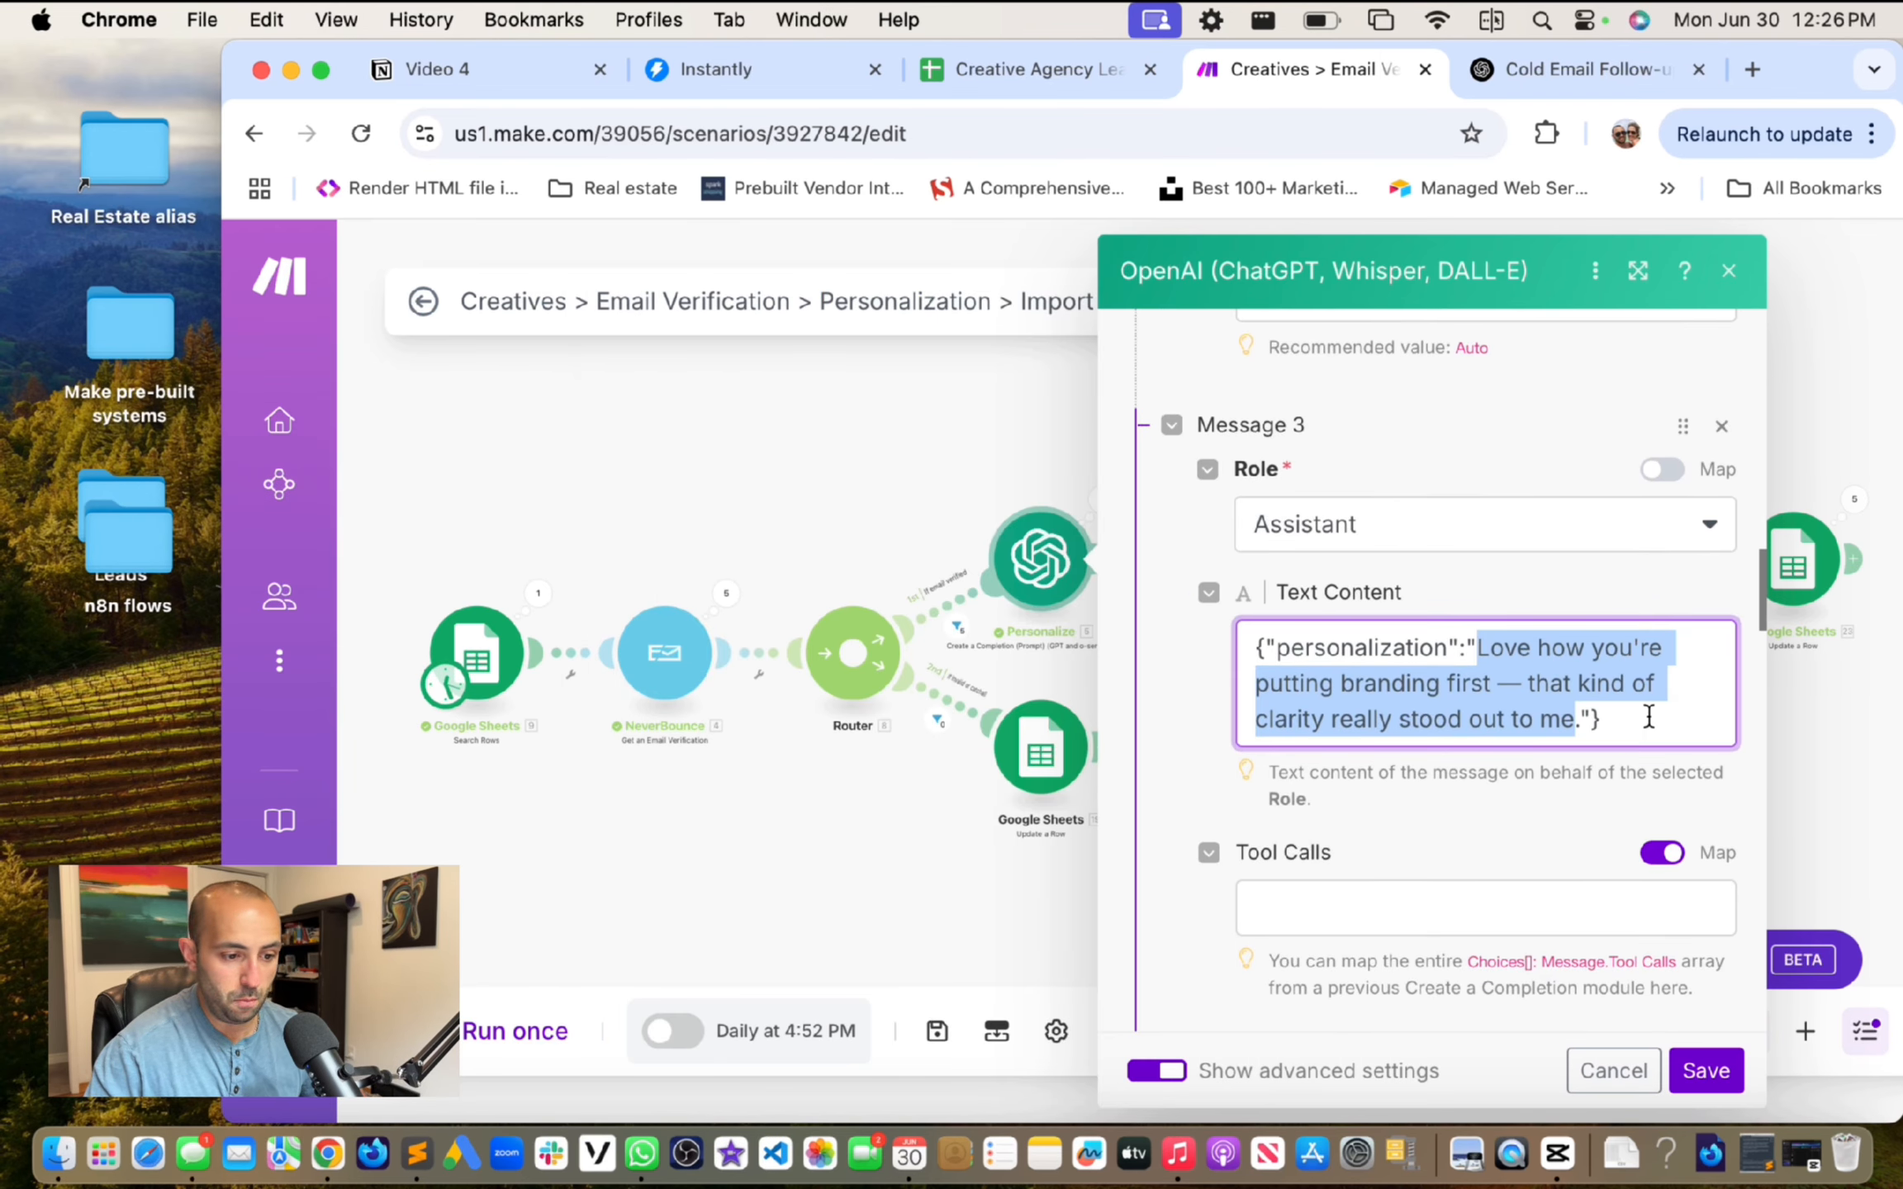
key("super+a")
key("BackSpace")
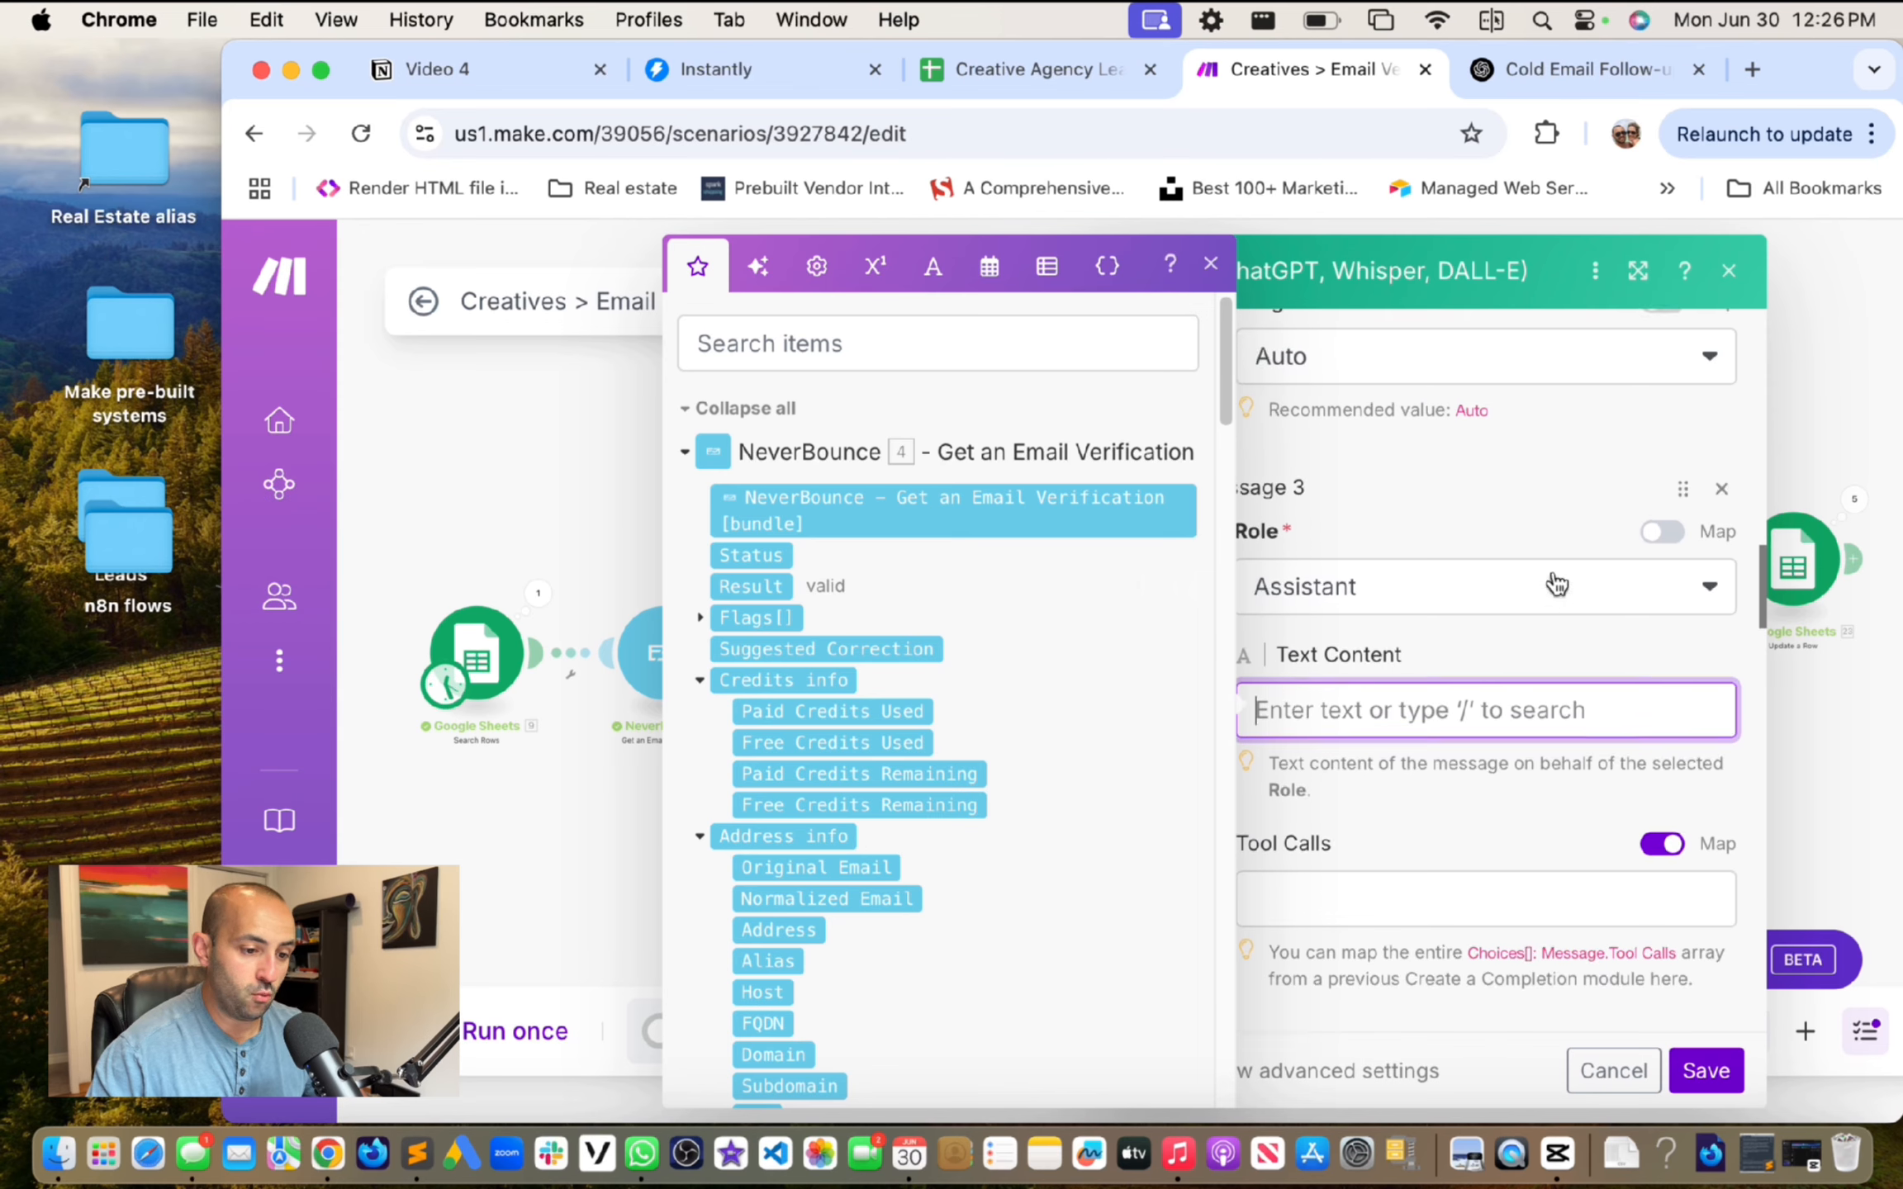
scroll(1556, 585, "up", 2)
Step: Scroll through and review the User message prompt in the OpenAI module
left_click(1211, 264)
scroll(1447, 555, "up", 2)
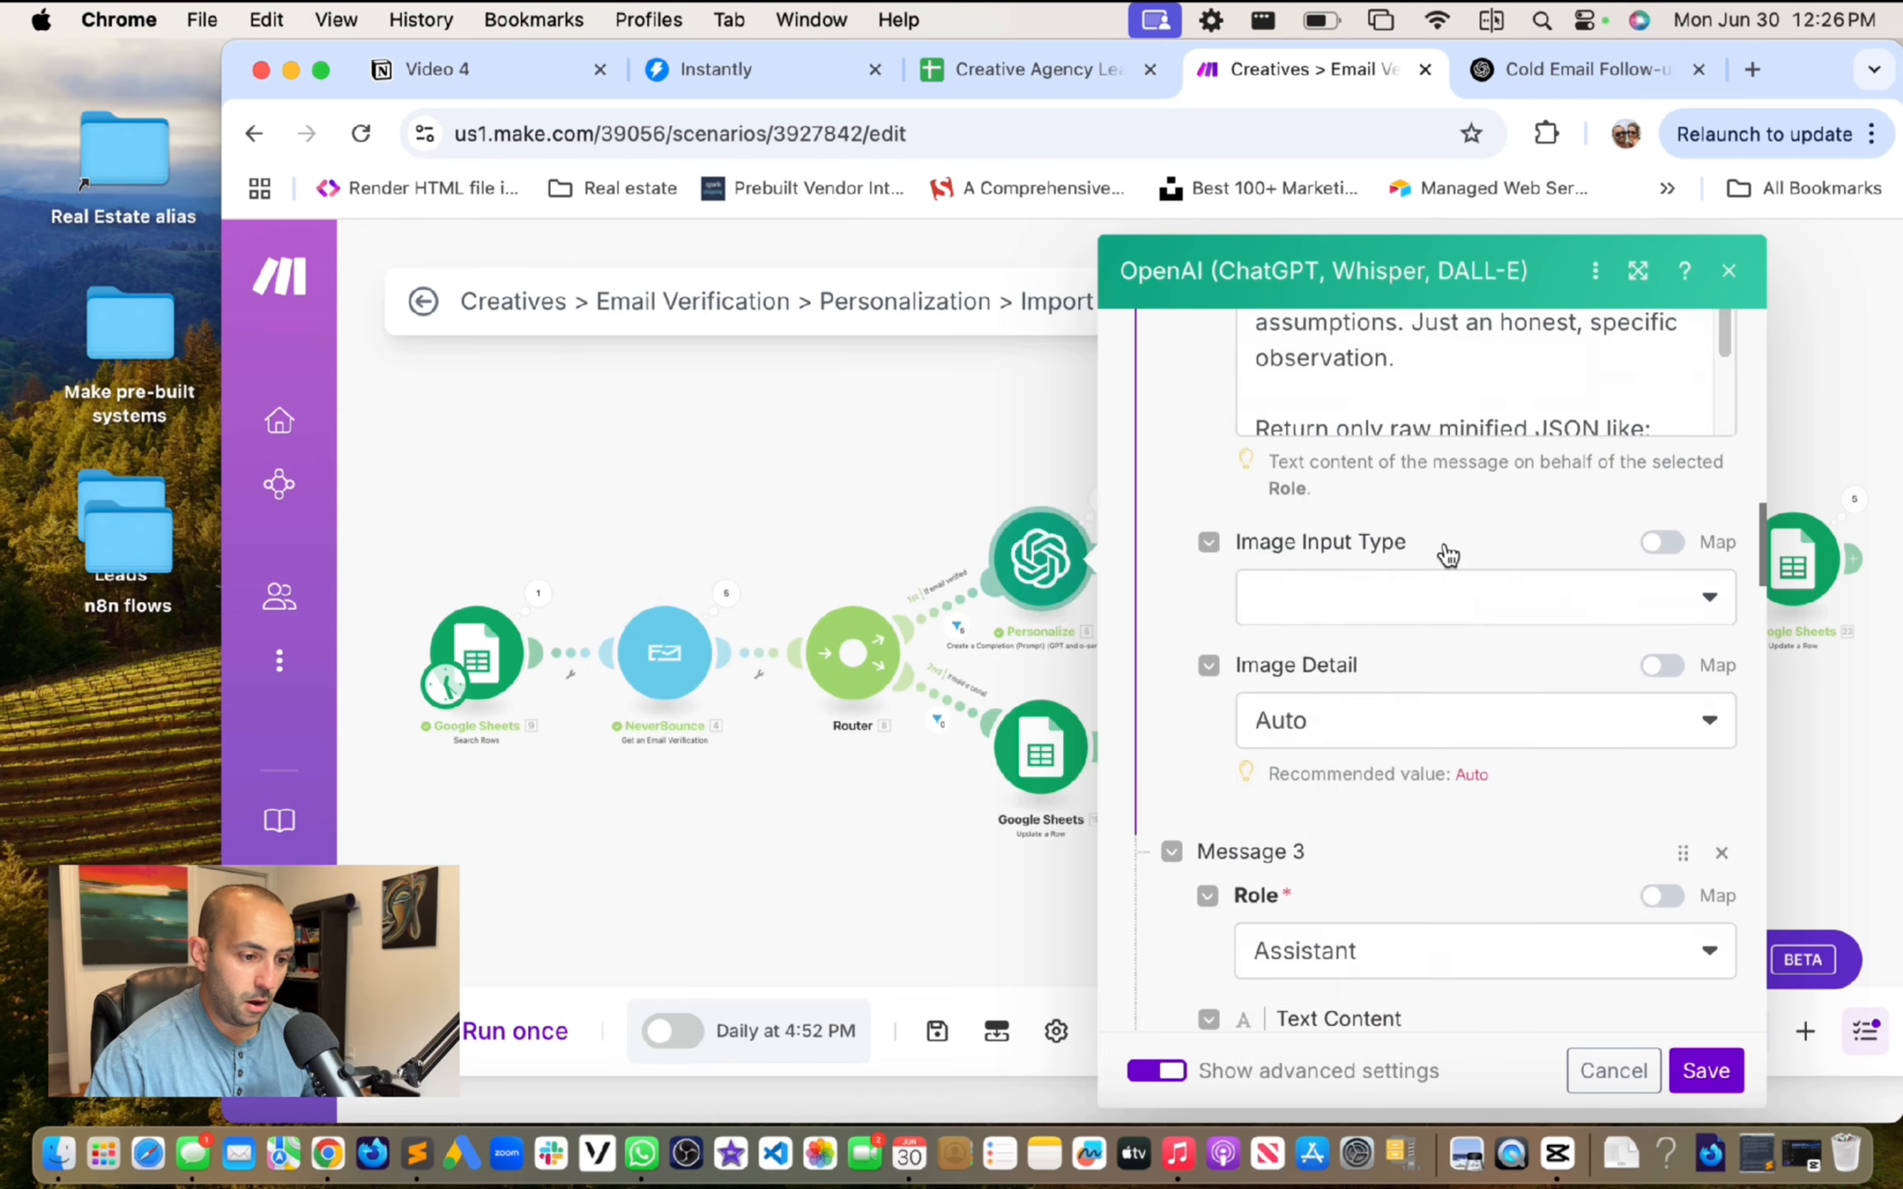
scroll(1448, 555, "up", 5)
scroll(1375, 625, "up", 3)
scroll(1375, 625, "down", 3)
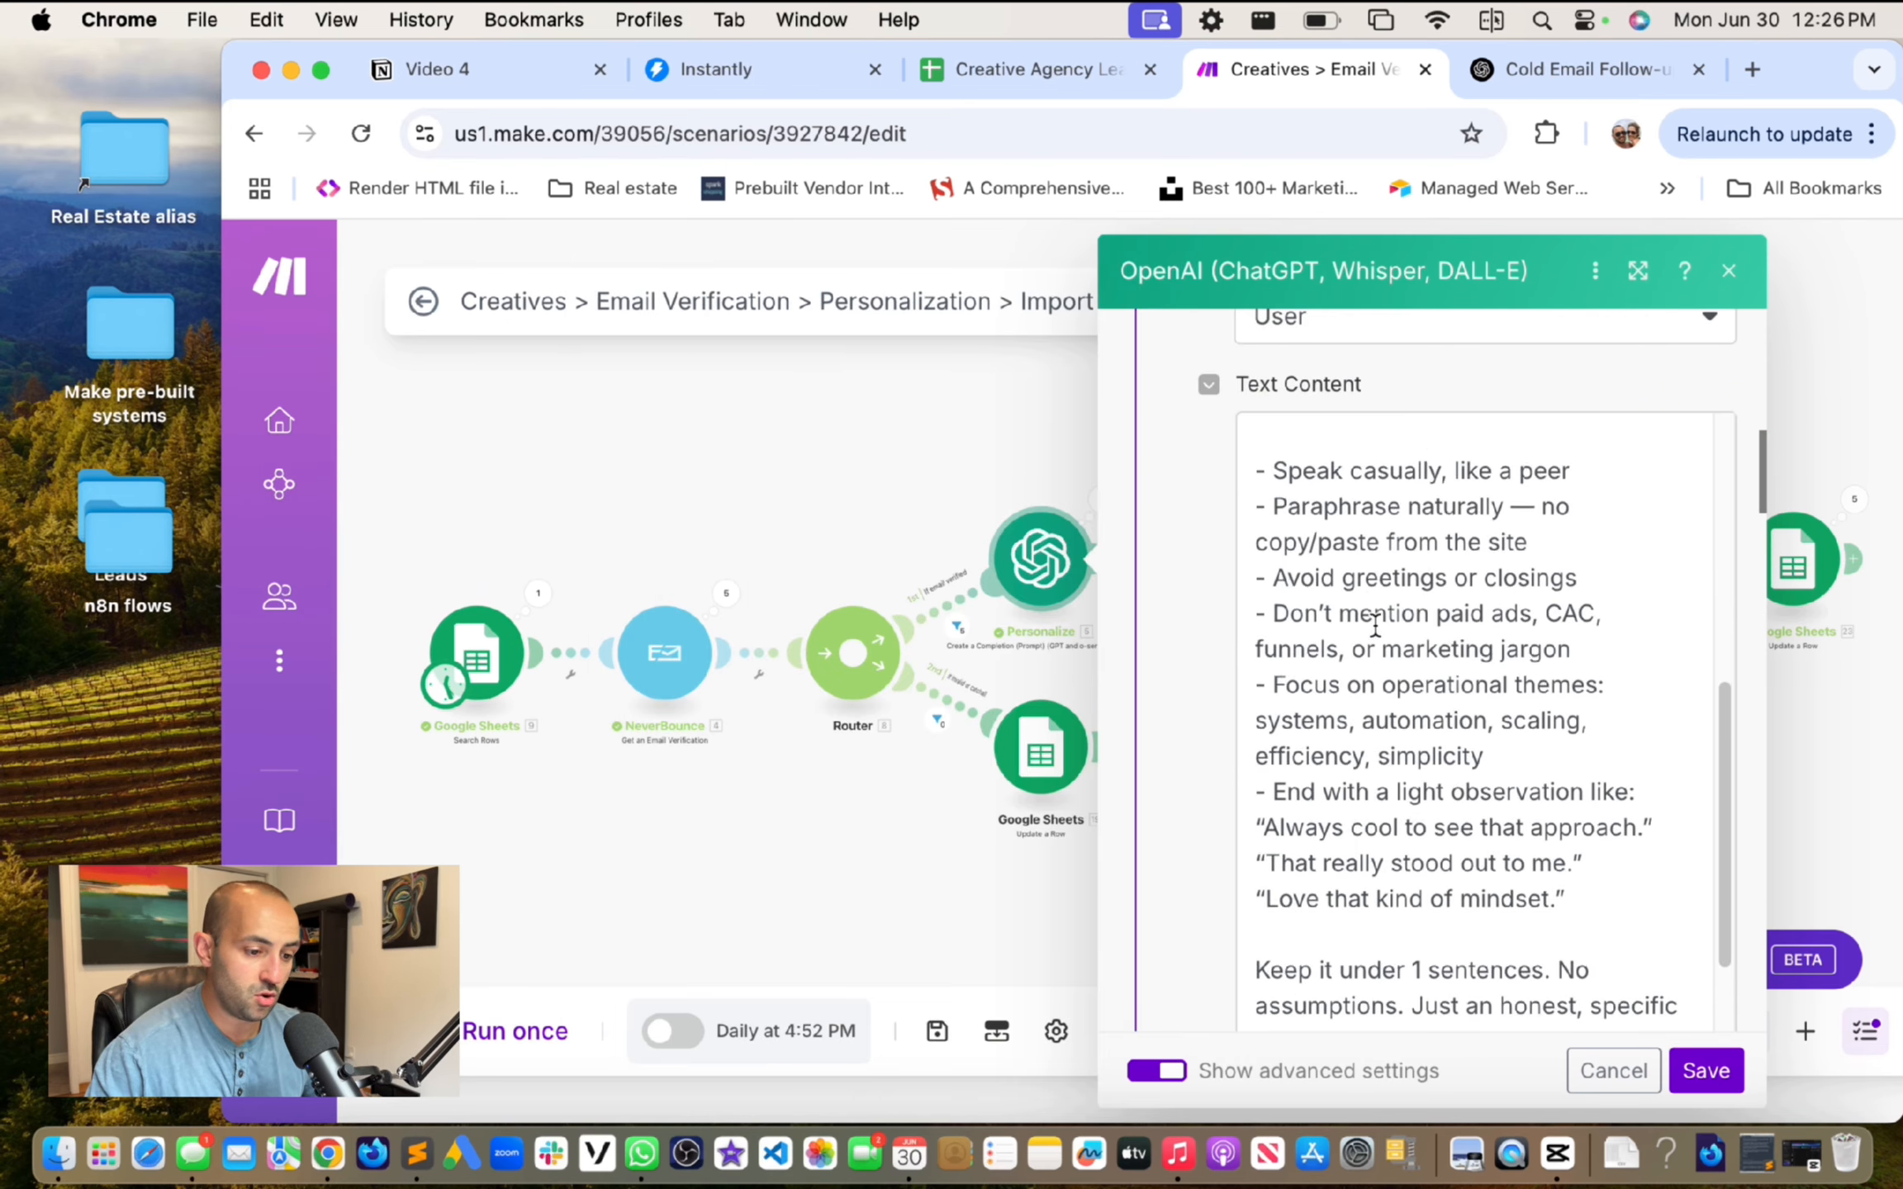
scroll(1375, 625, "down", 2)
scroll(1572, 850, "up", 1)
left_click_drag(1585, 814, 1271, 537)
scroll(1451, 670, "down", 3)
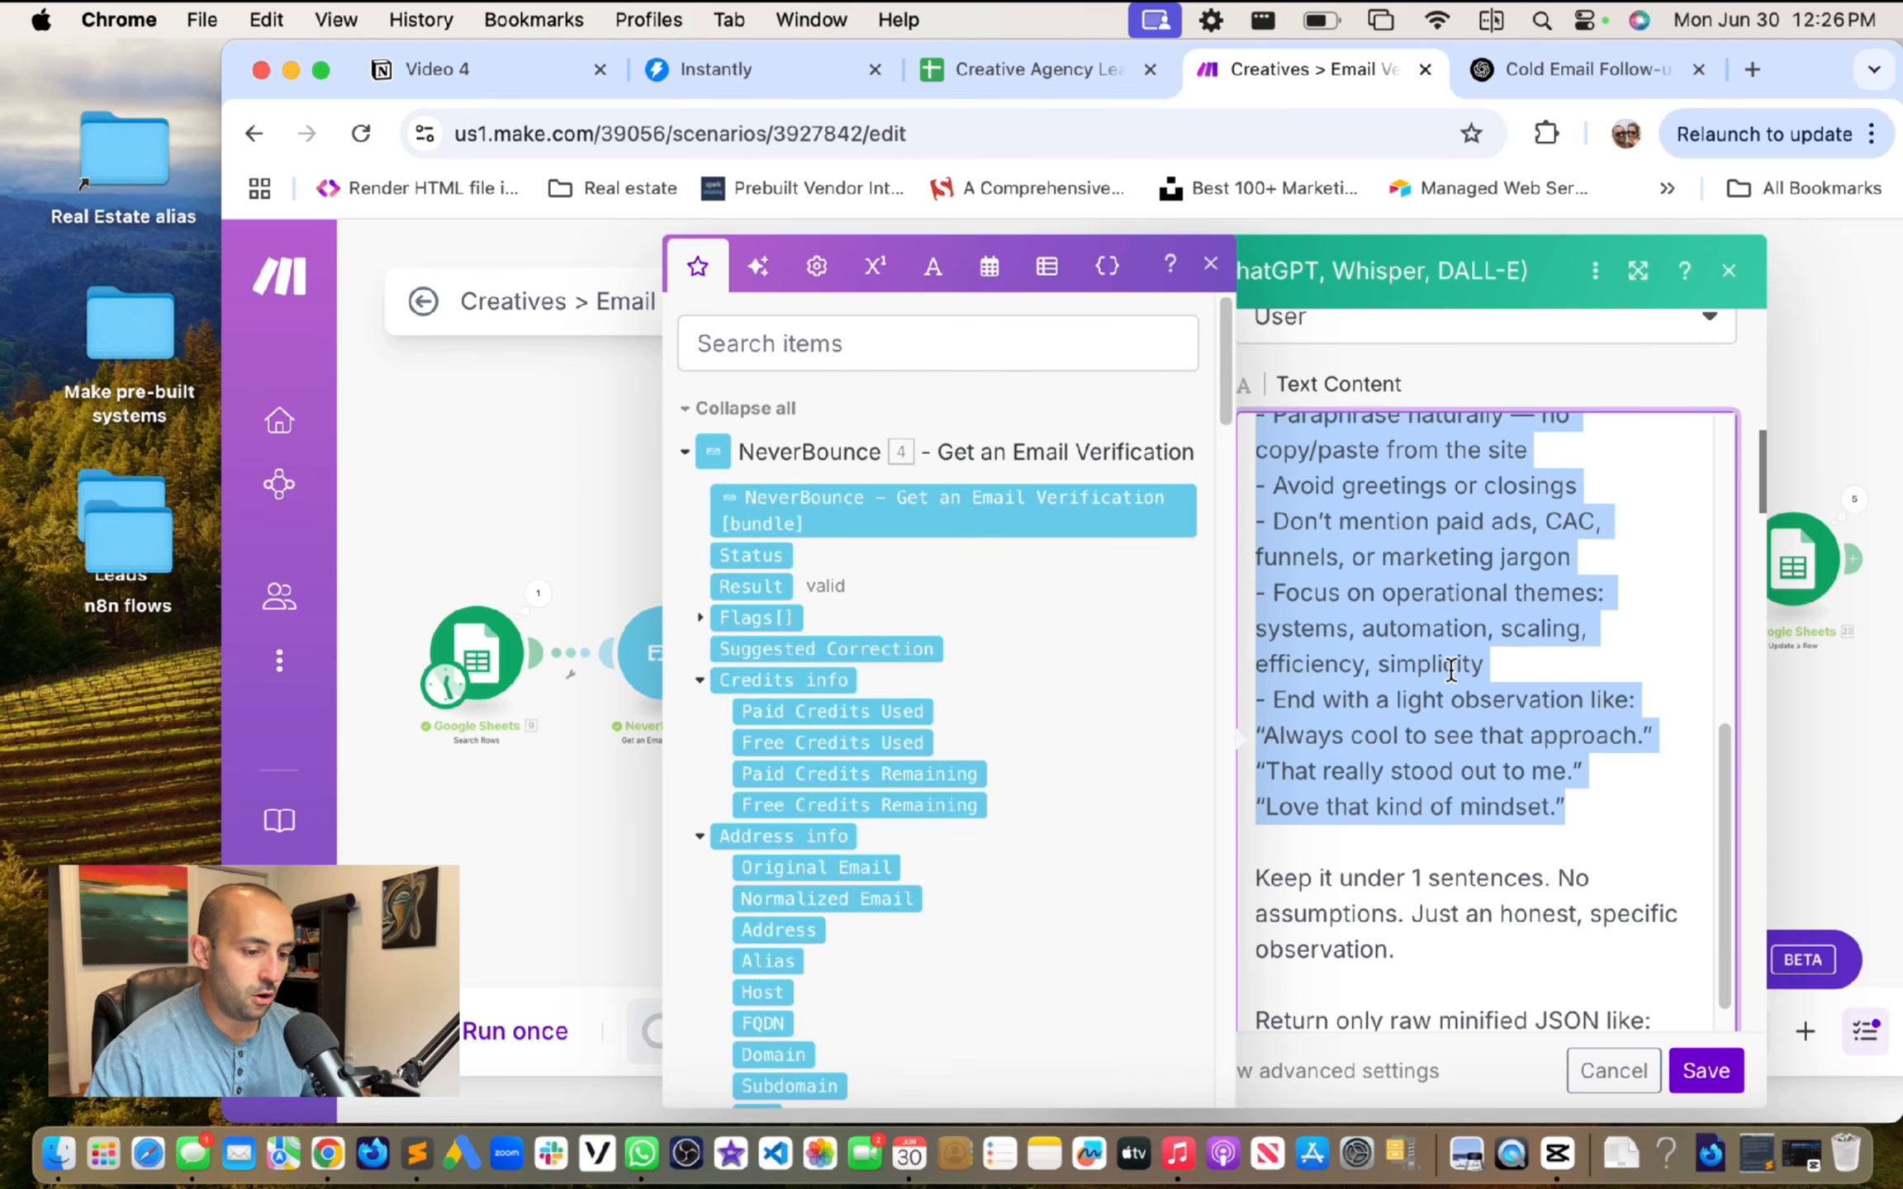
left_click(1633, 800)
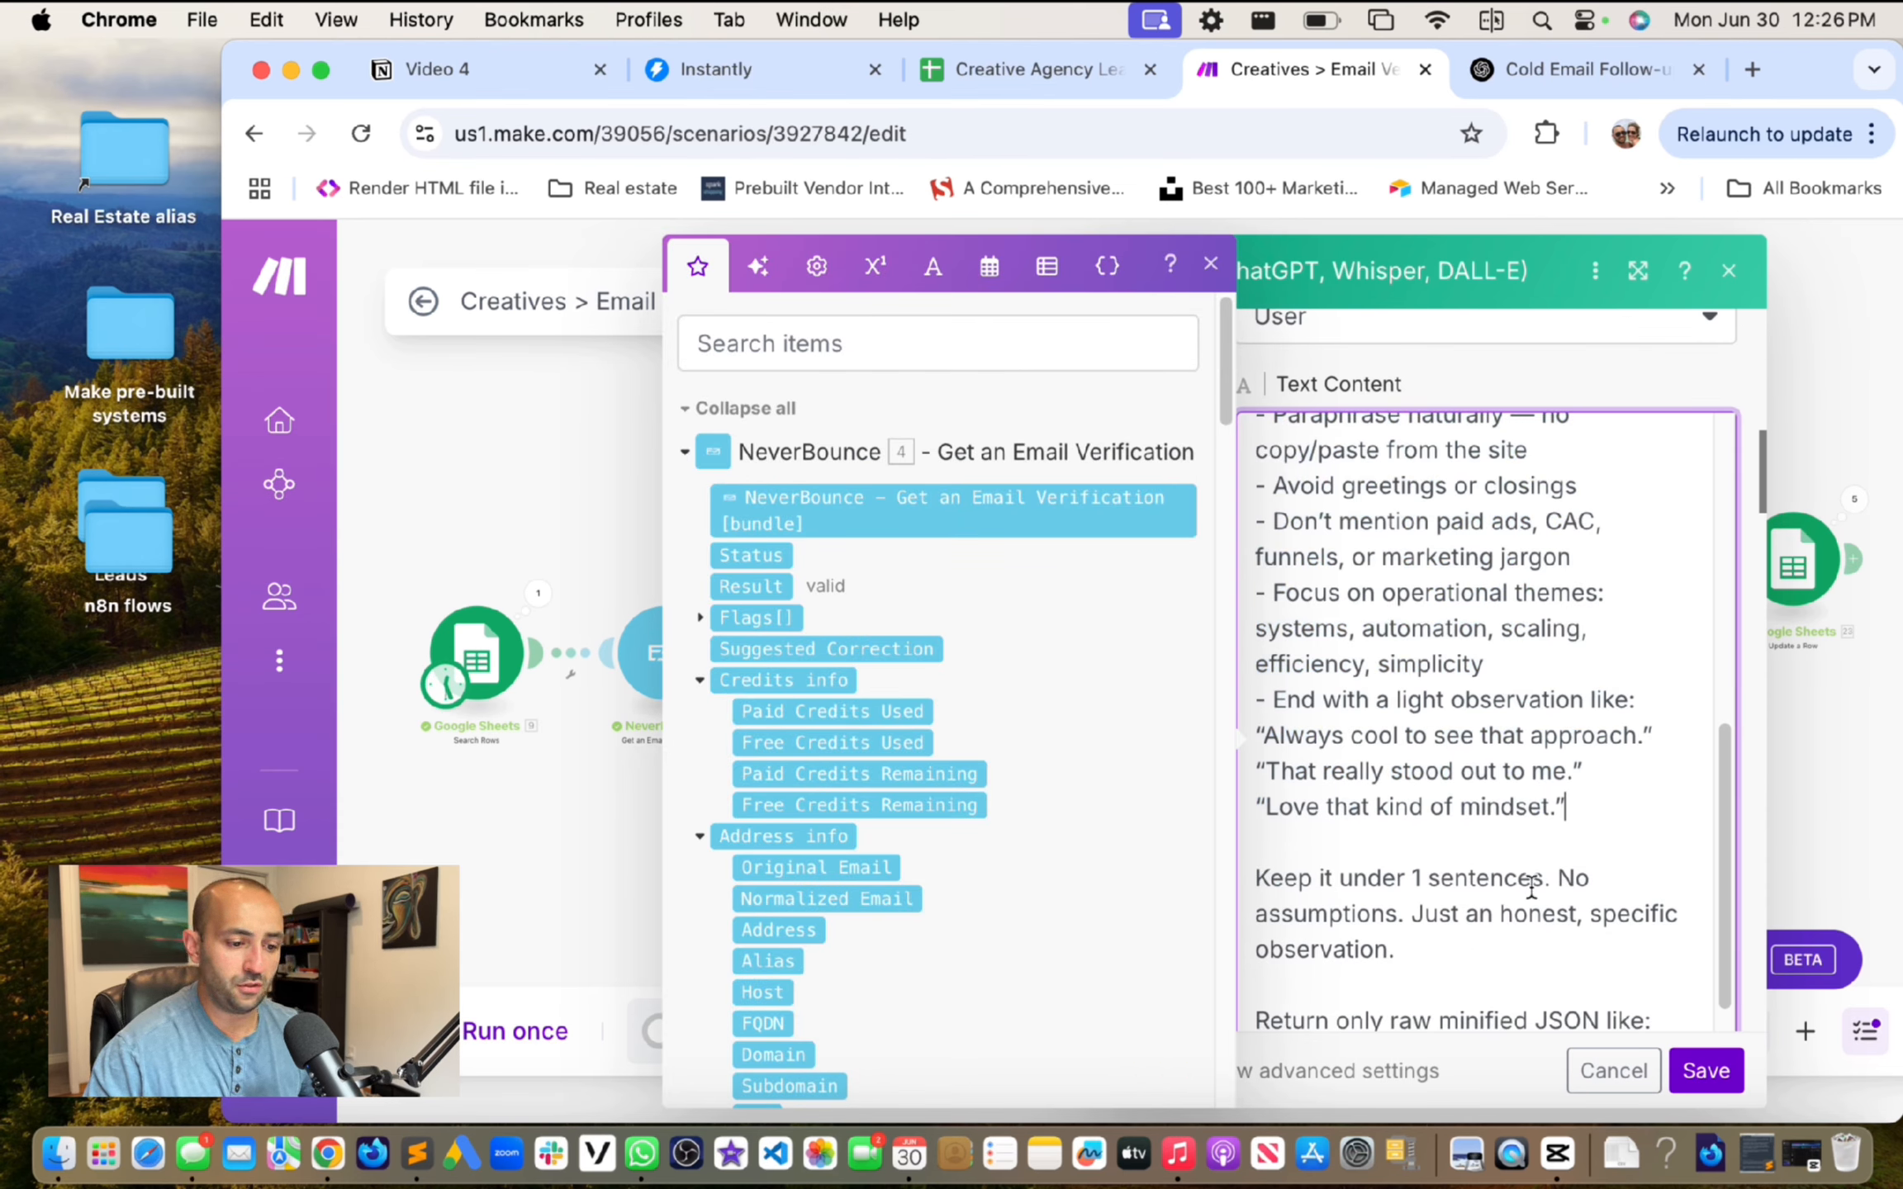
Step: Change 'Keep it under 1 sentences' to 'Keep it under 1 sentence'
scroll(1544, 899, "down", 3)
left_click(1552, 753)
key("BackSpace")
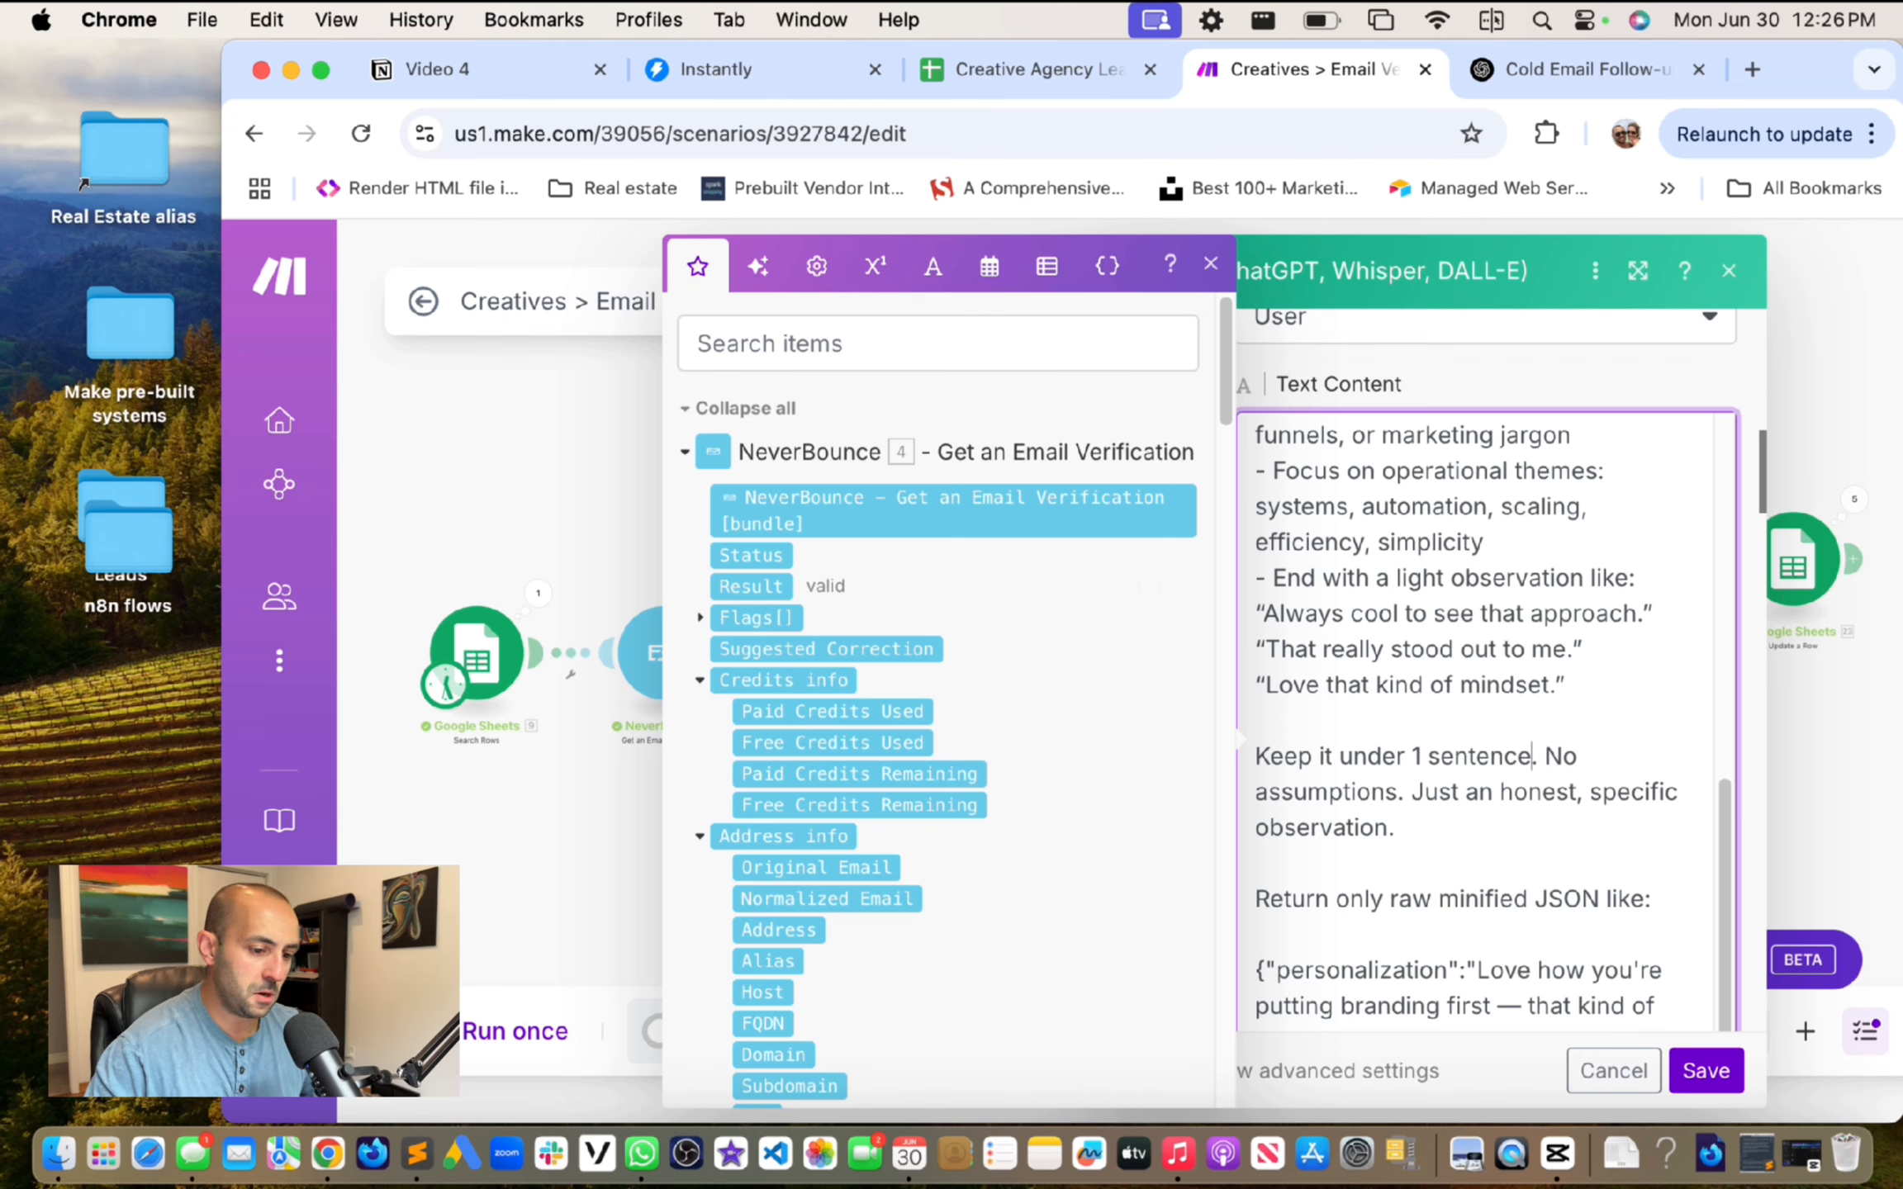
left_click(1438, 813)
scroll(1424, 694, "down", 3)
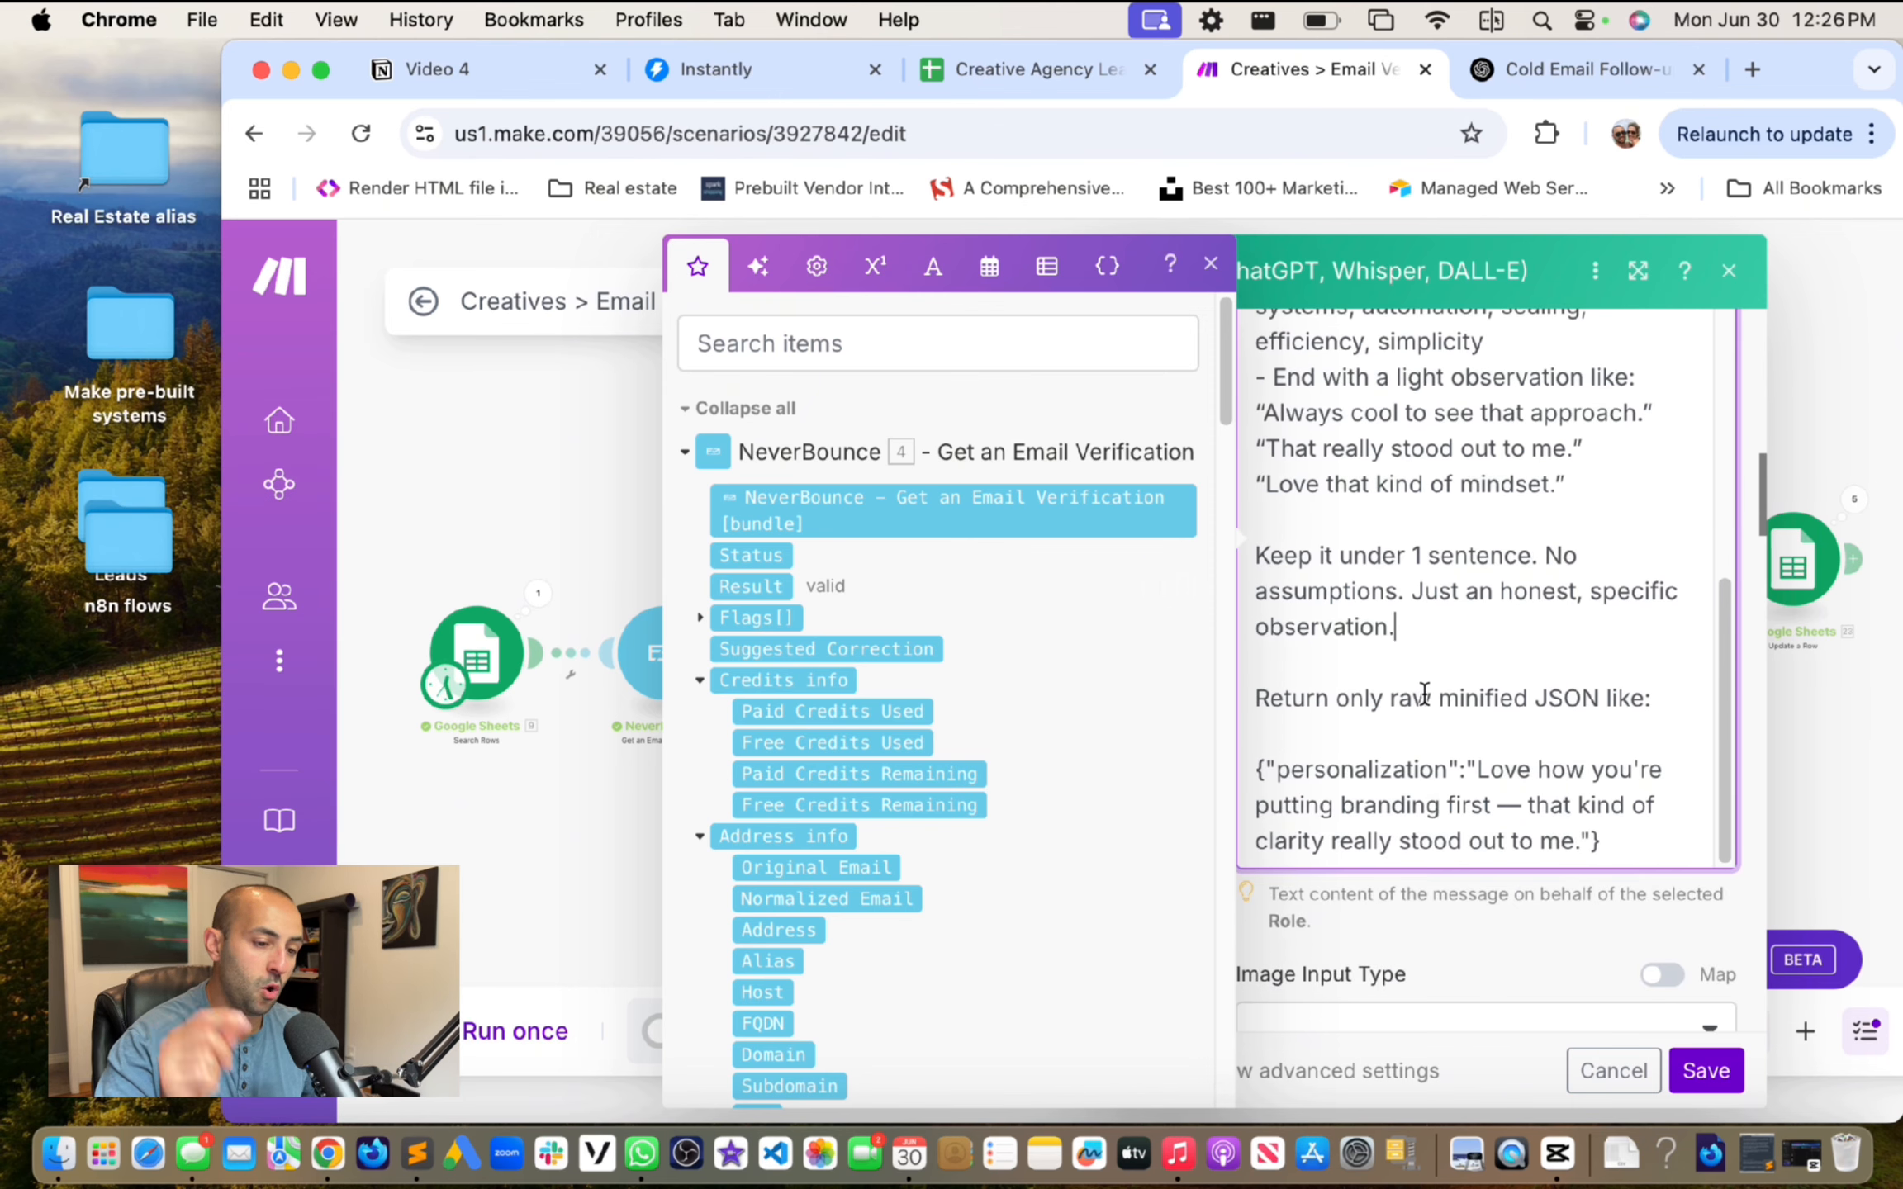
left_click(757, 75)
left_click(476, 69)
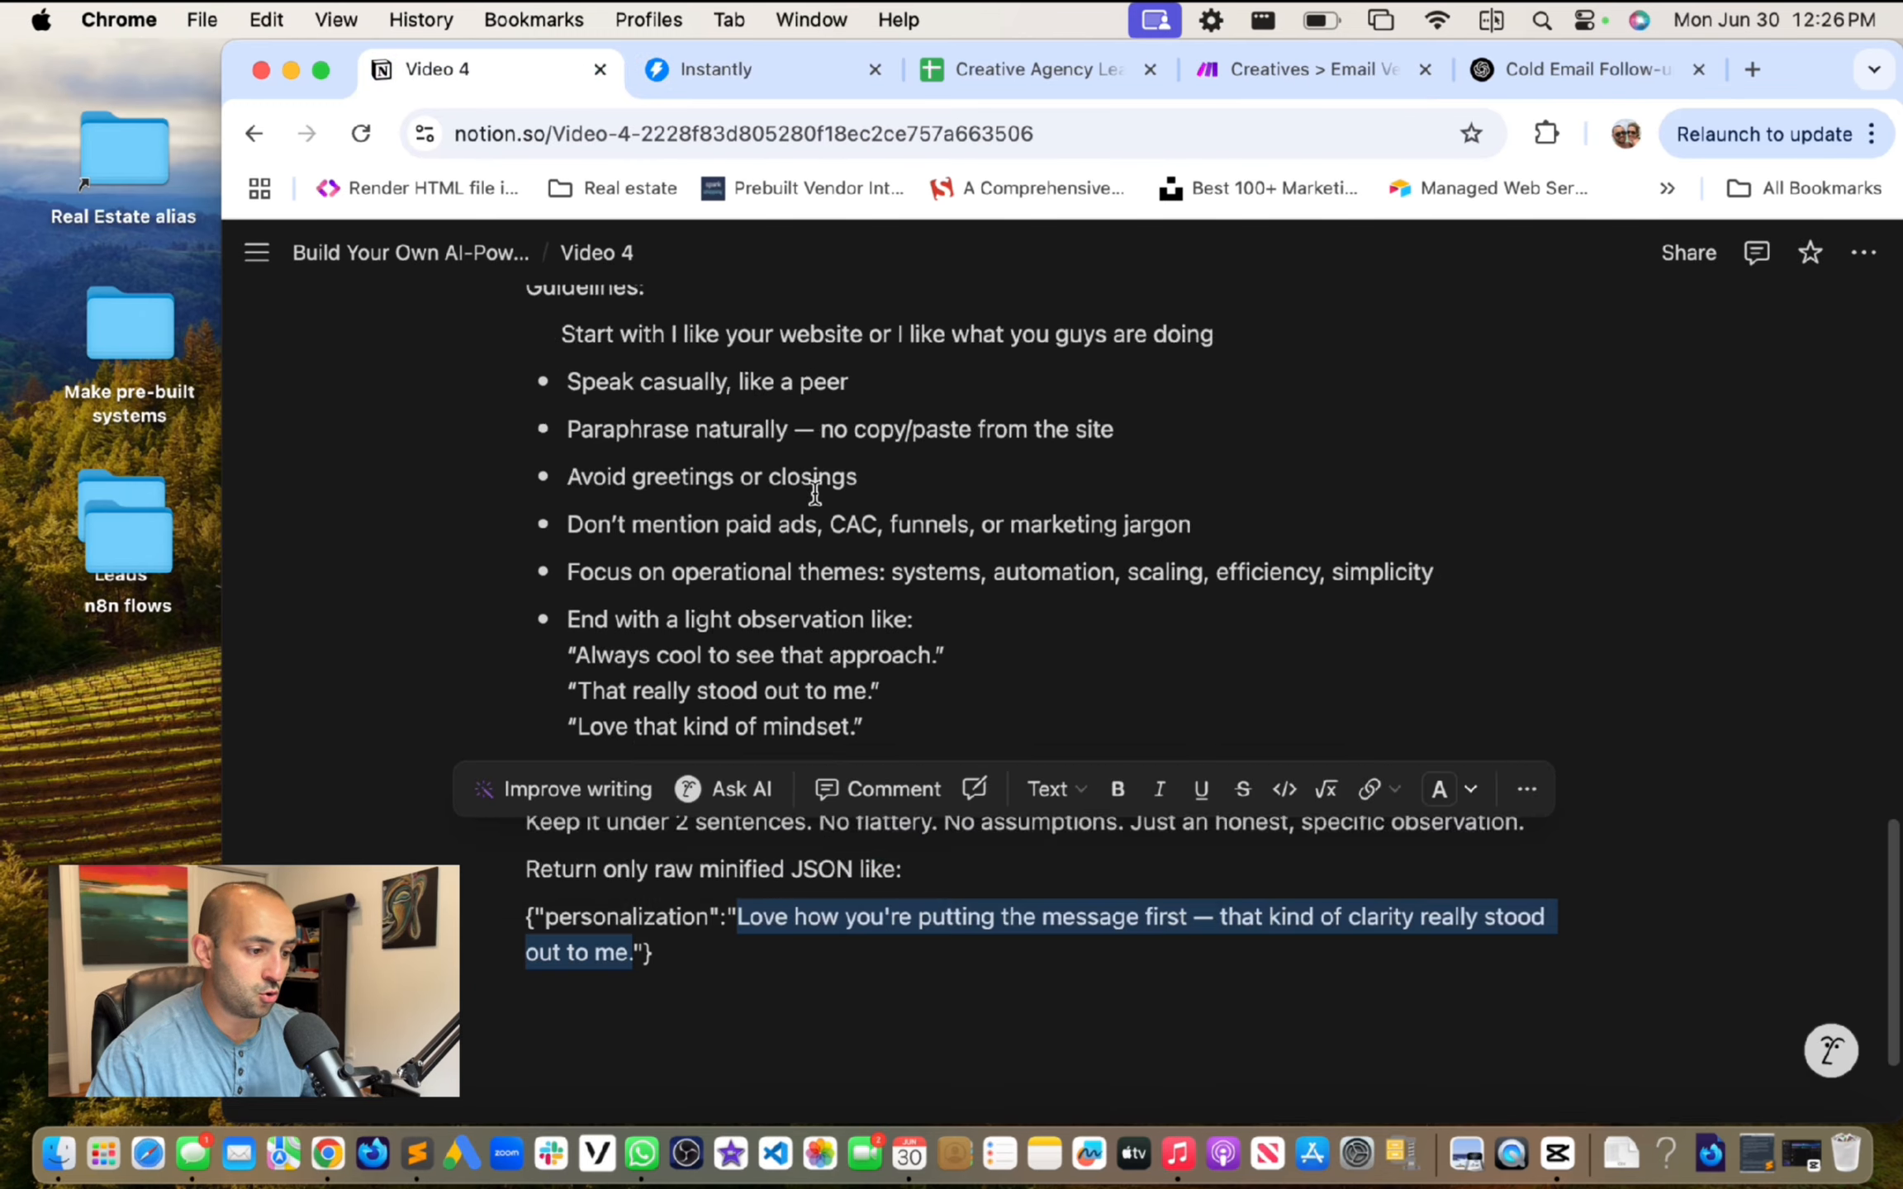
scroll(815, 493, "up", 10)
scroll(815, 493, "up", 6)
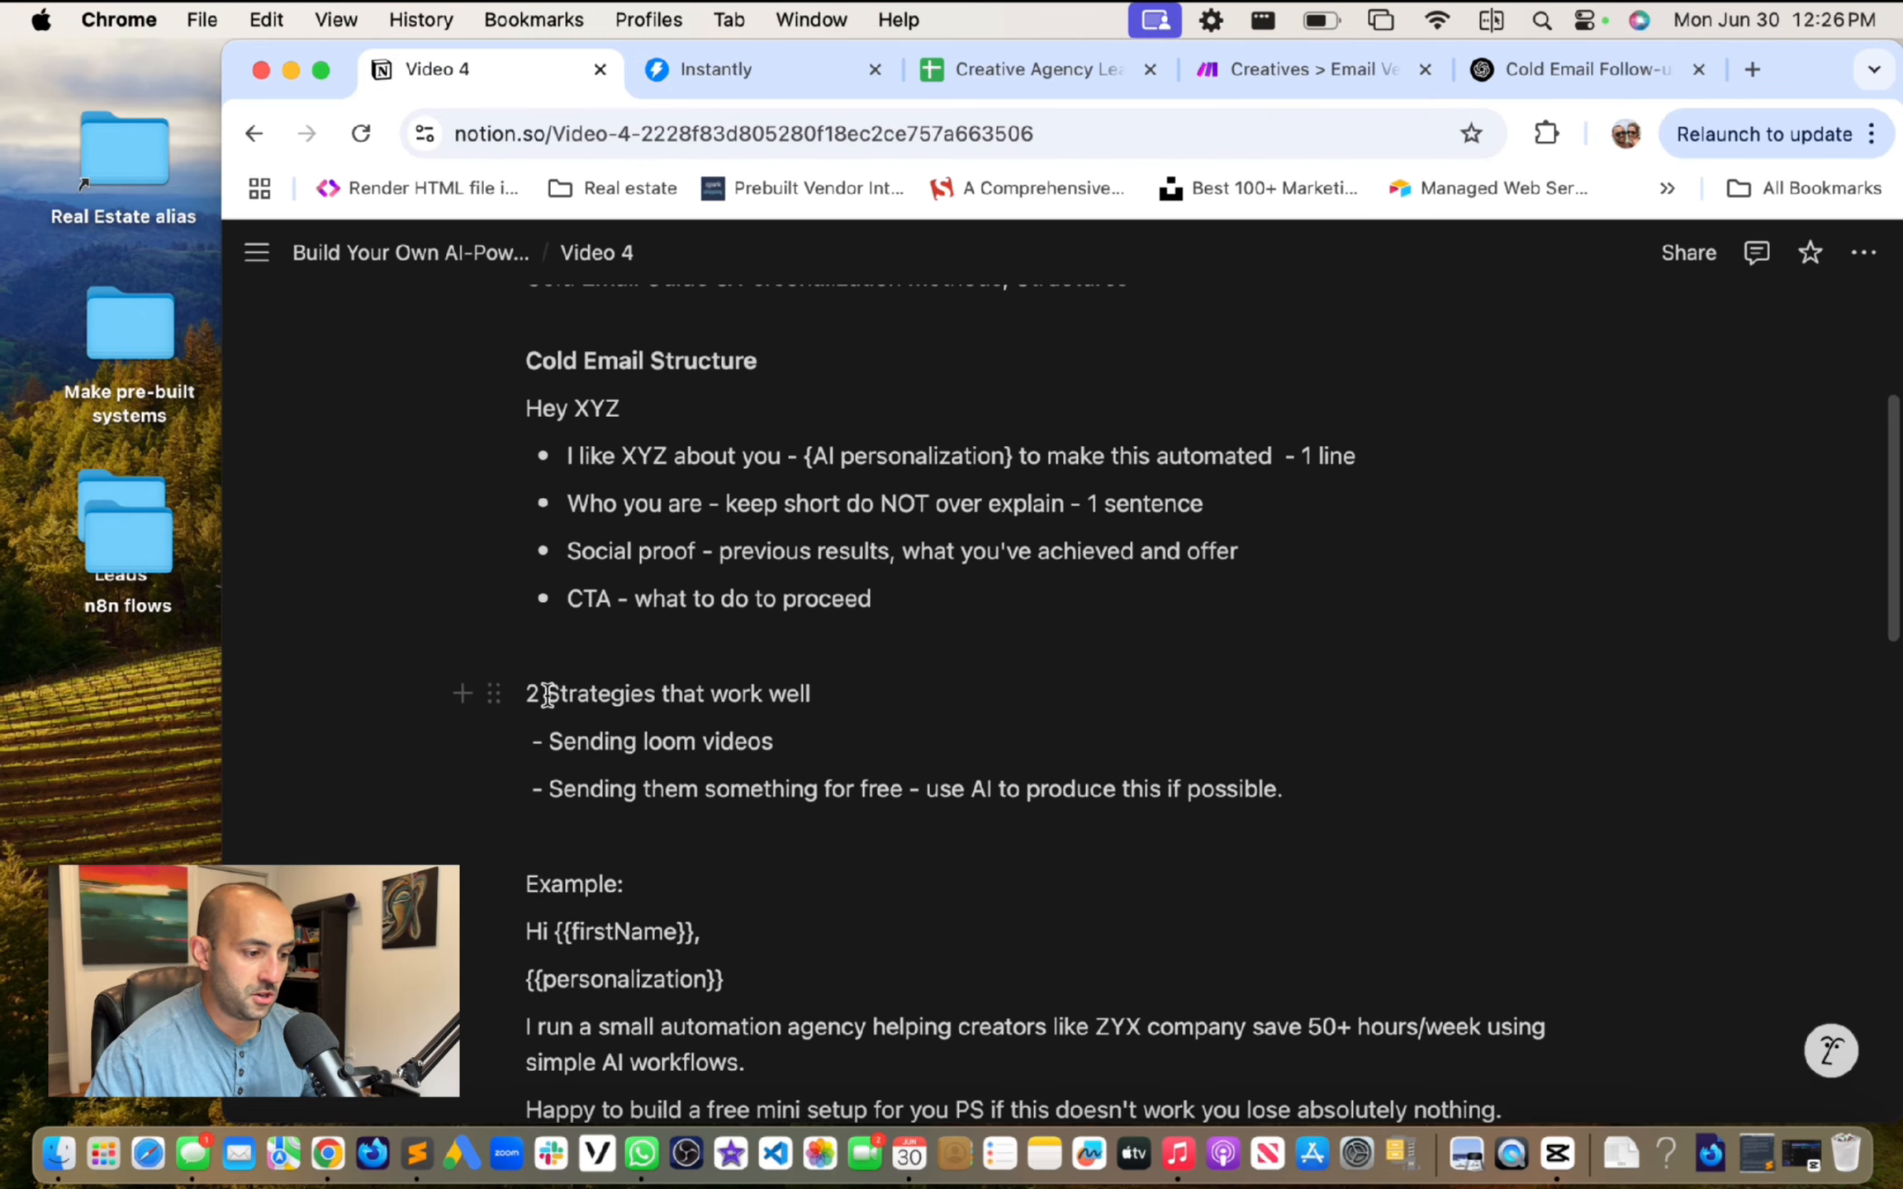
left_click(851, 732)
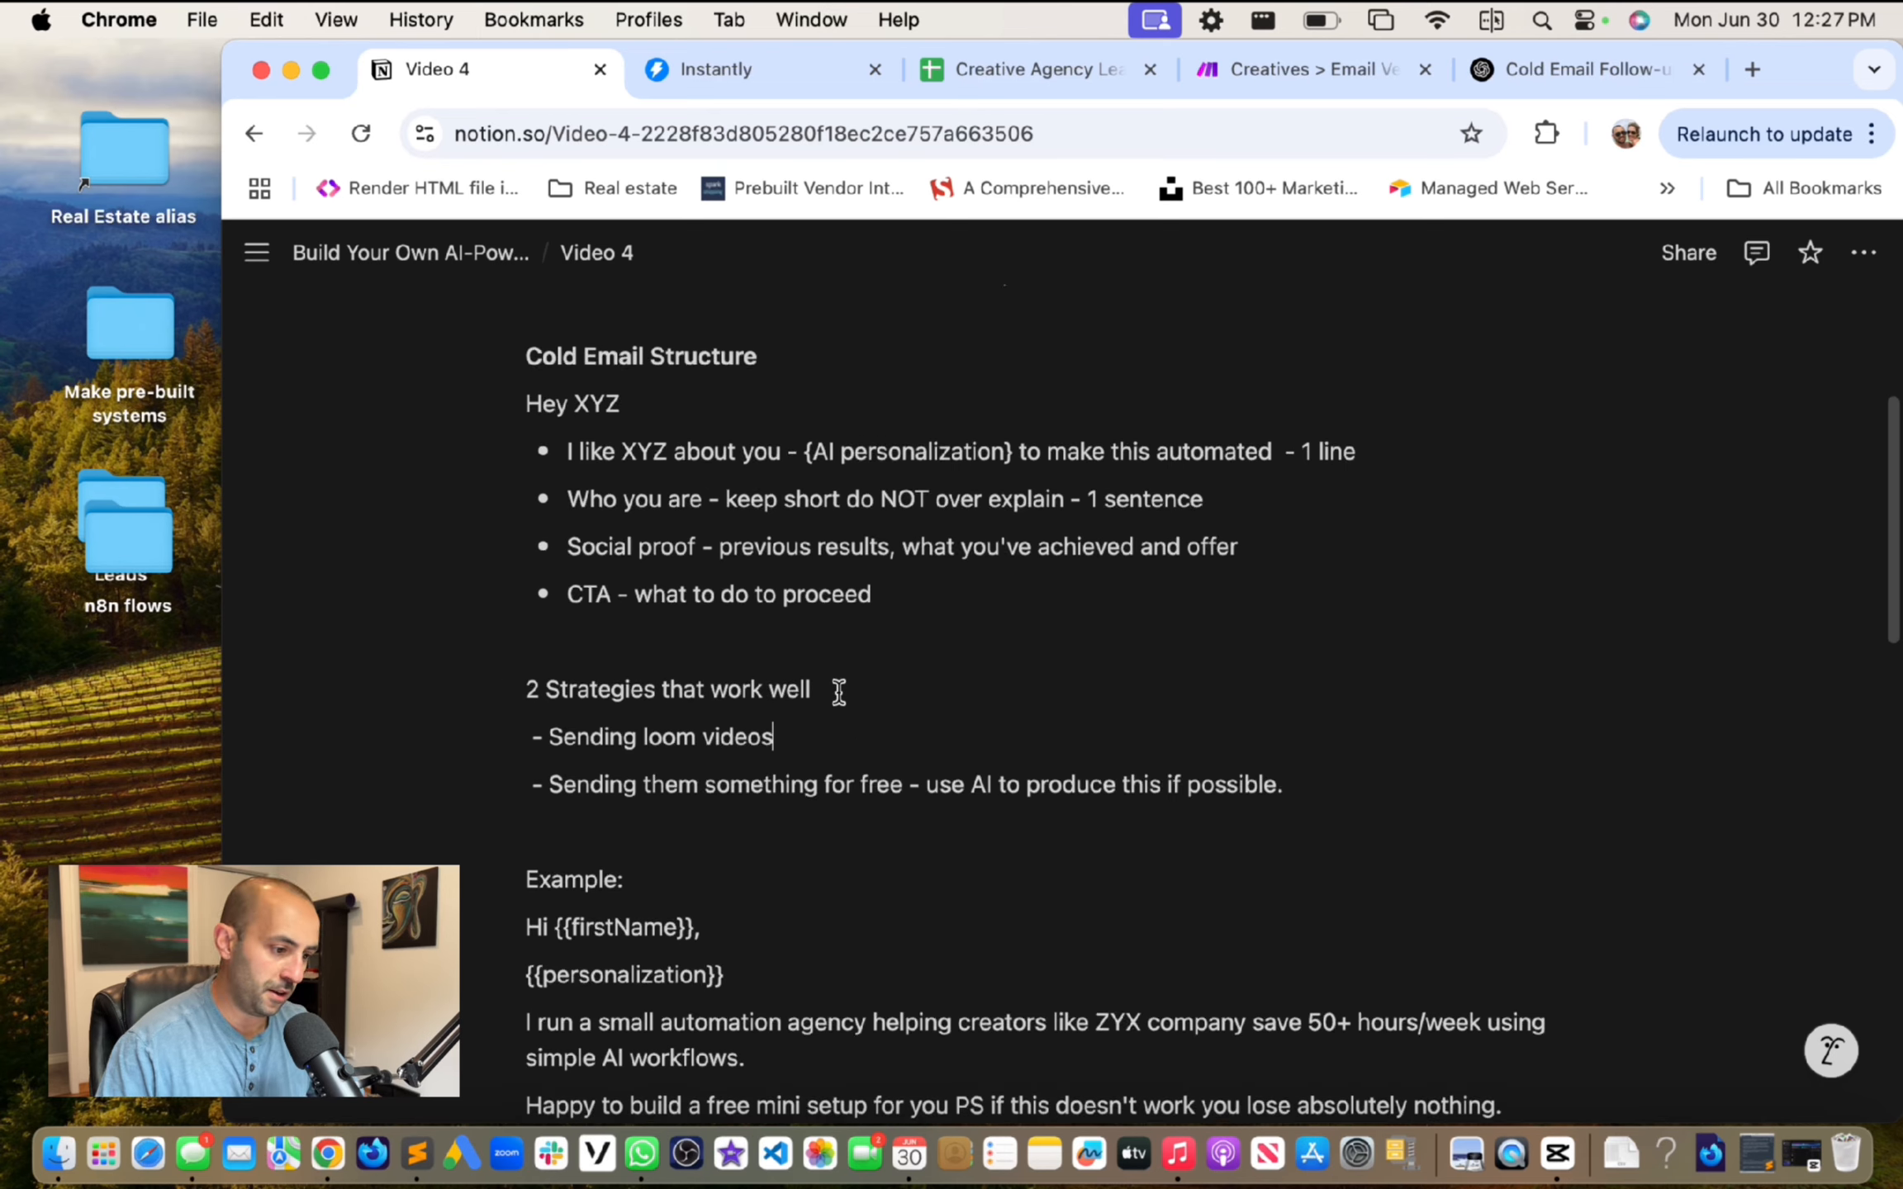
scroll(836, 688, "down", 10)
Step: Check the Instantly sequence and leads sheet, then save the OpenAI module settings in Make
left_click(725, 83)
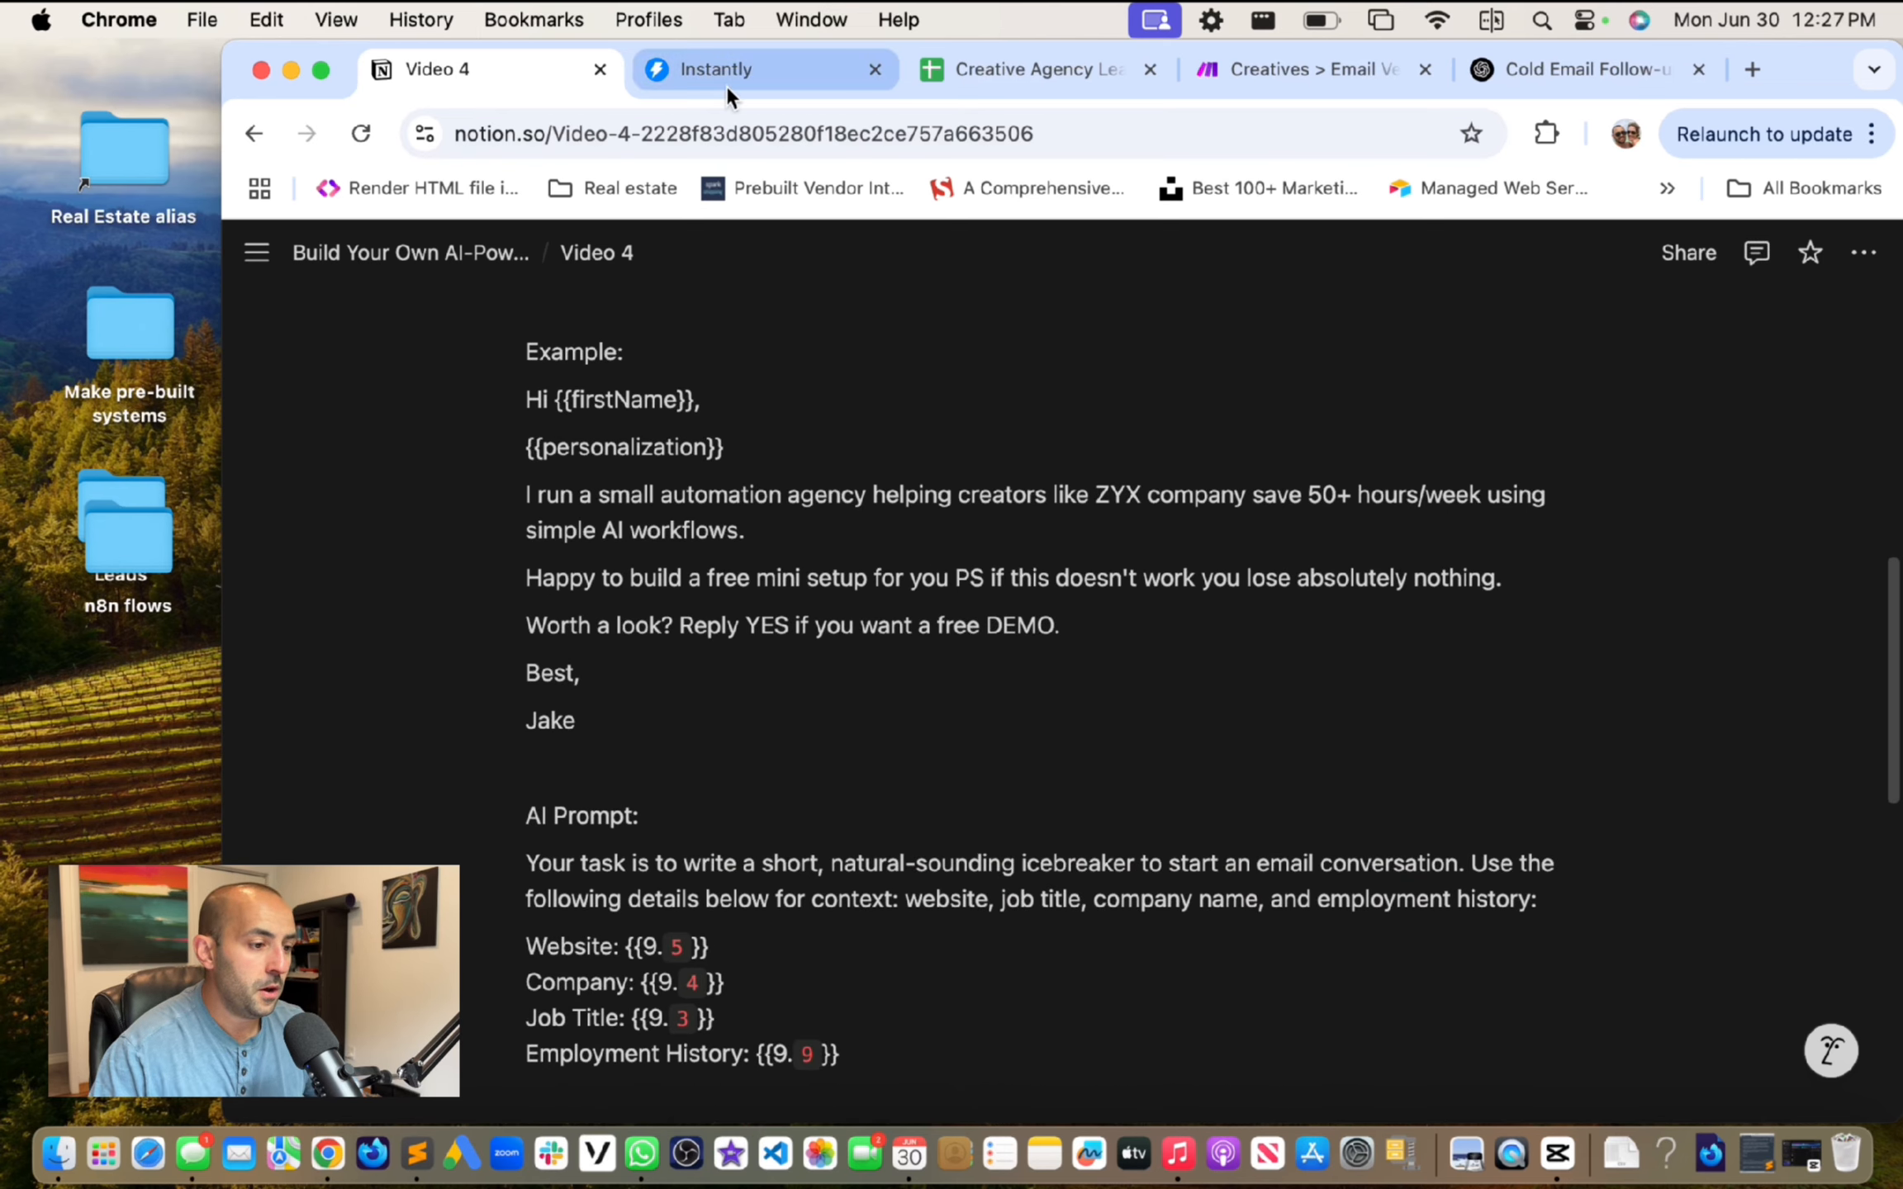
scroll(1313, 720, "down", 3)
scroll(1315, 719, "up", 3)
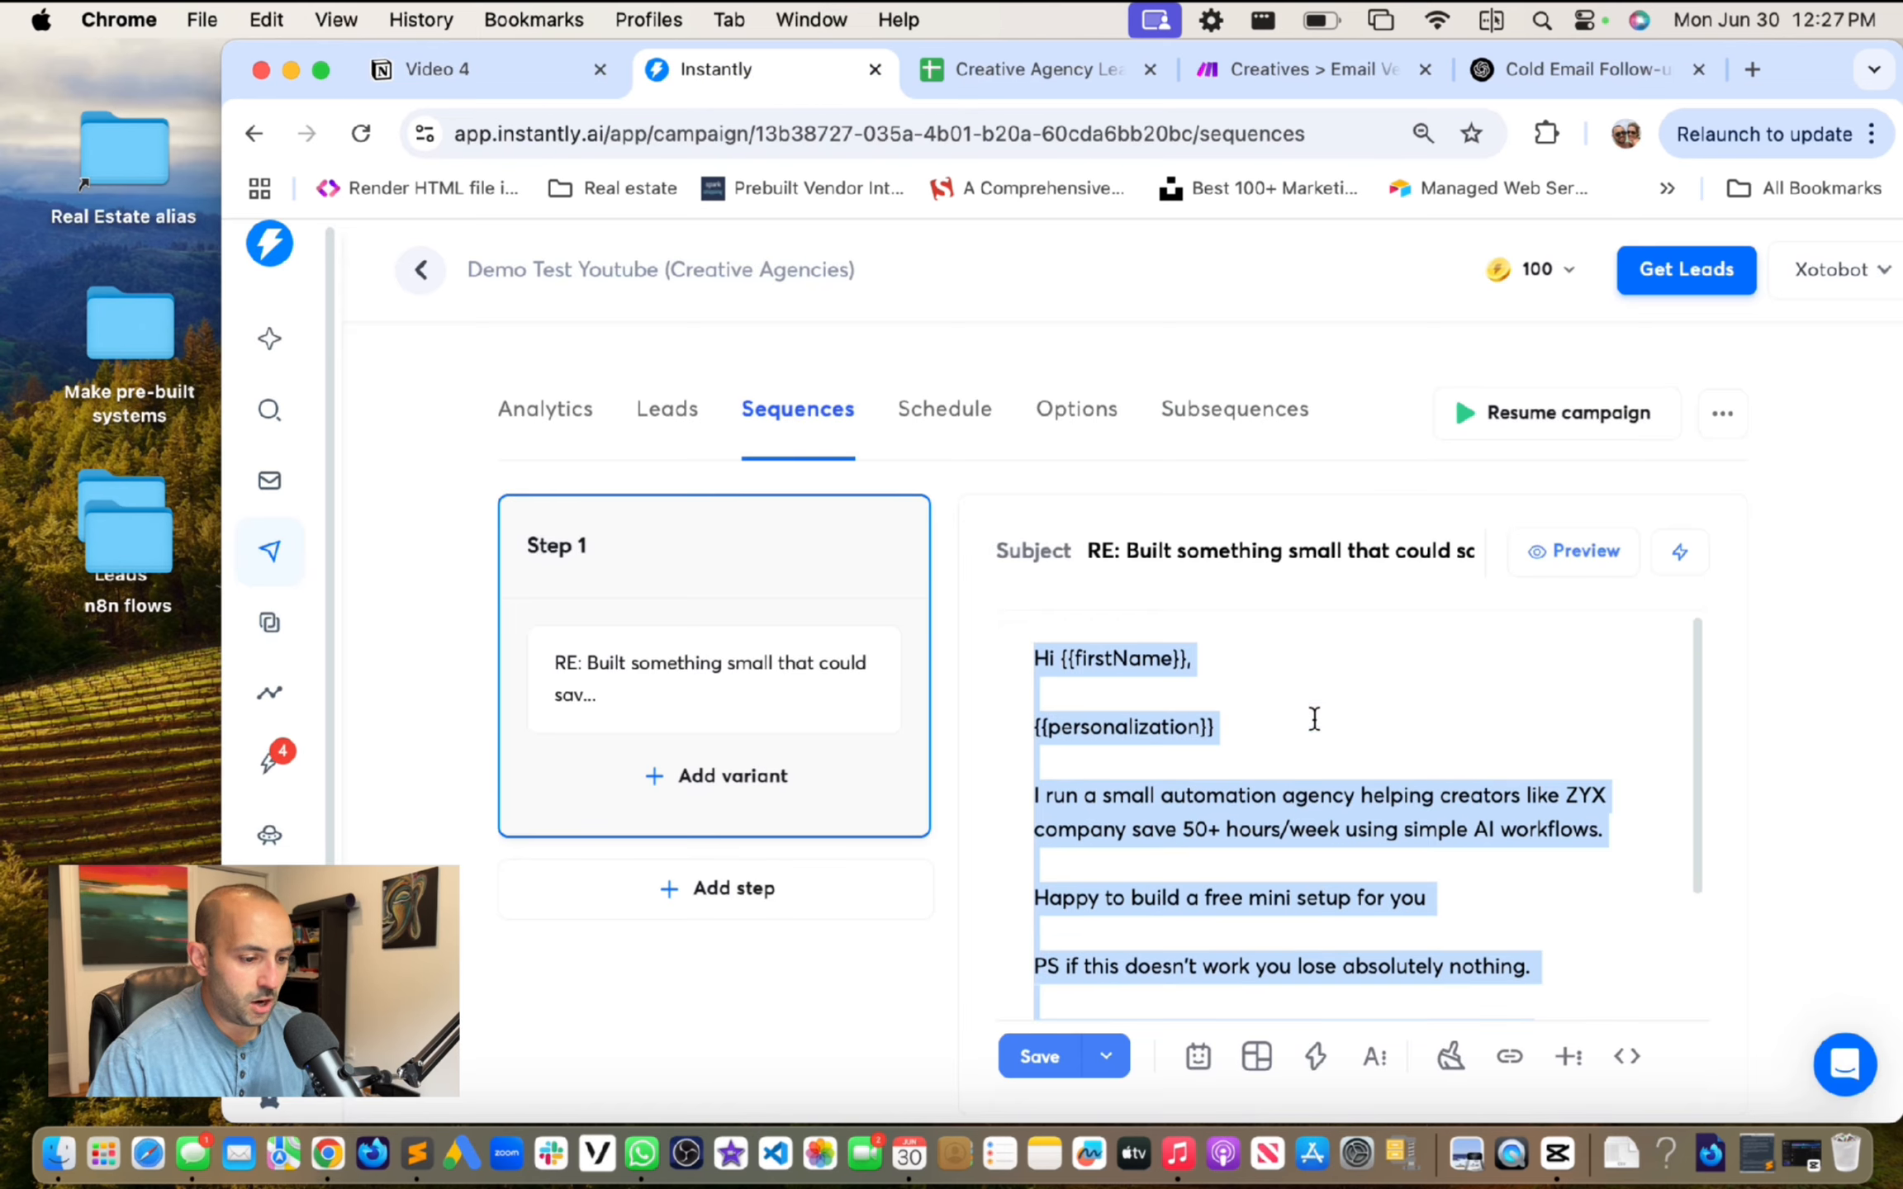
left_click(1023, 75)
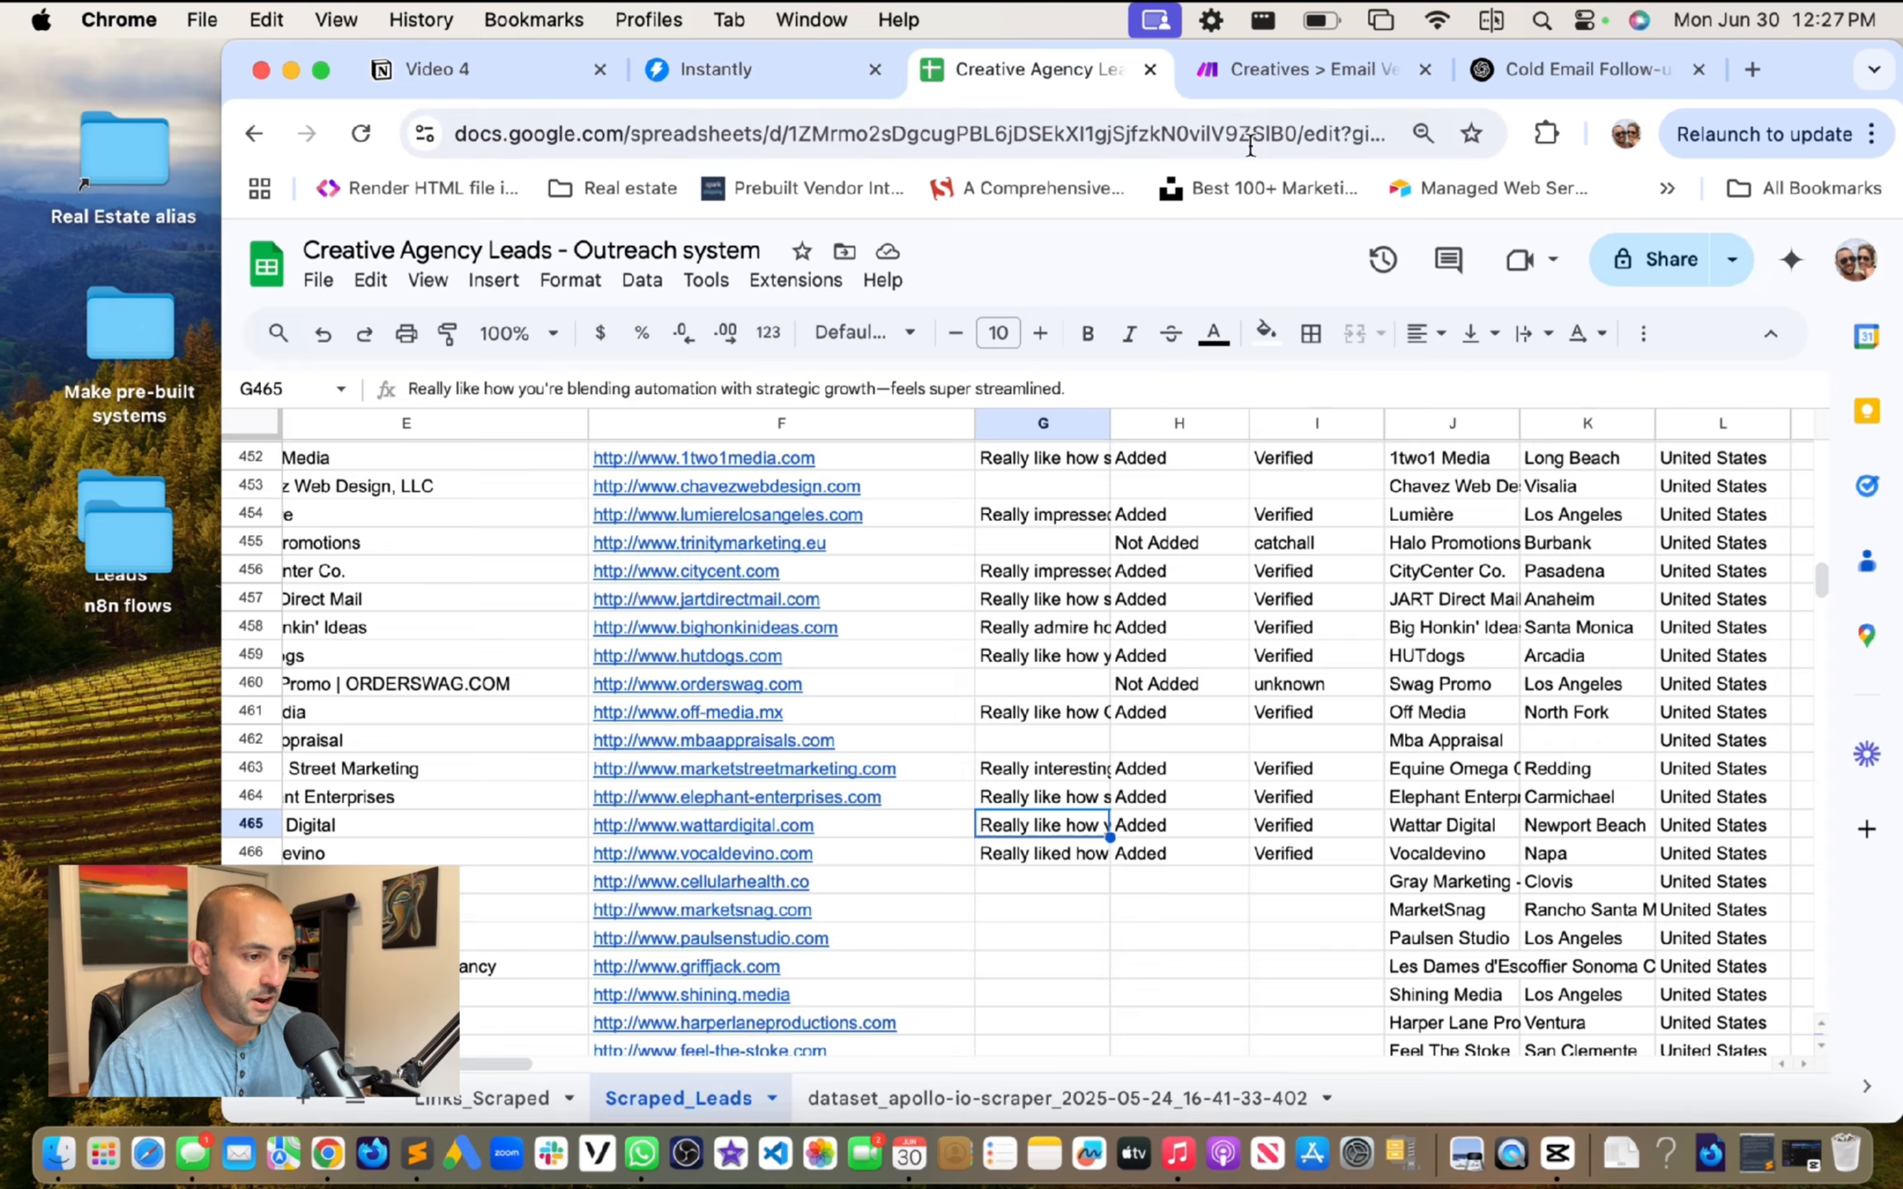
left_click(1258, 71)
left_click(1708, 1082)
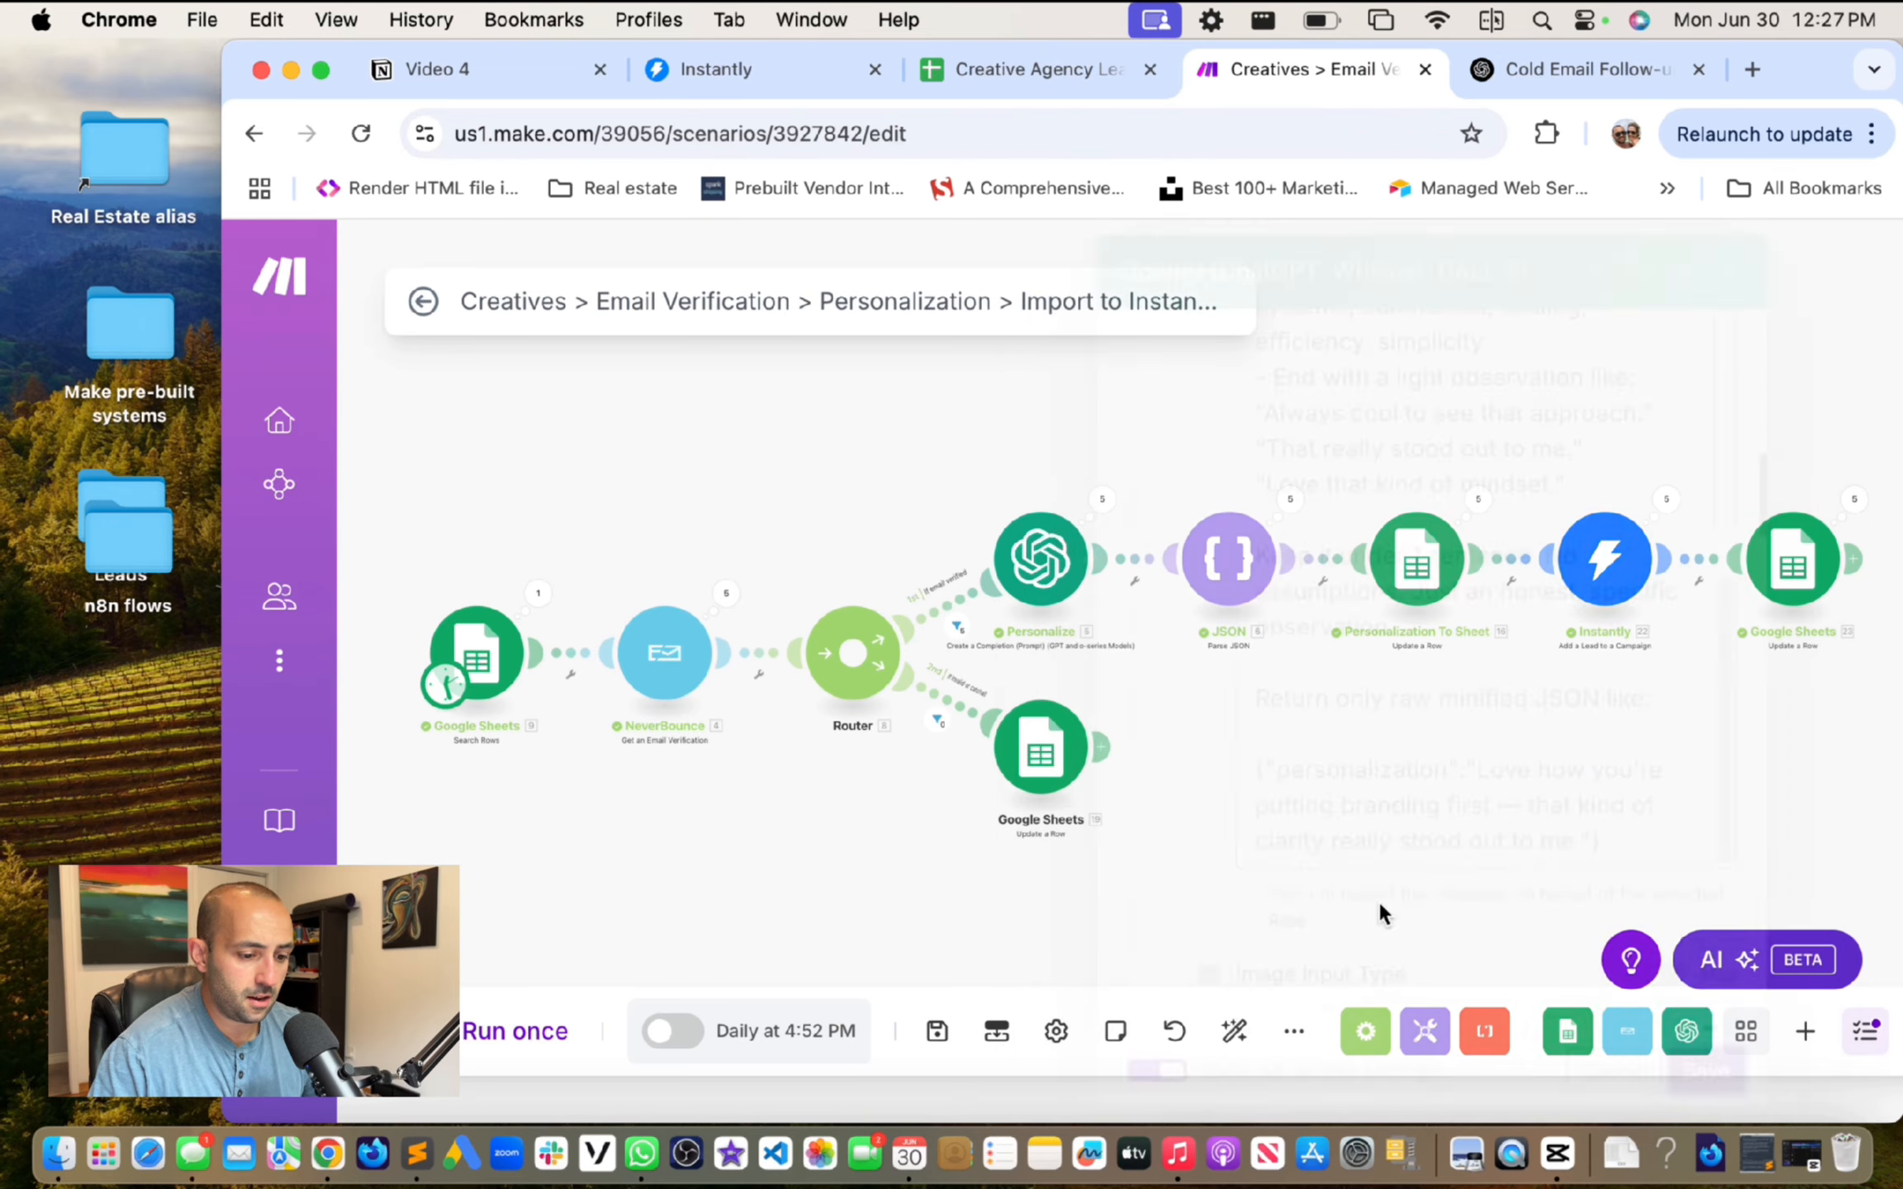